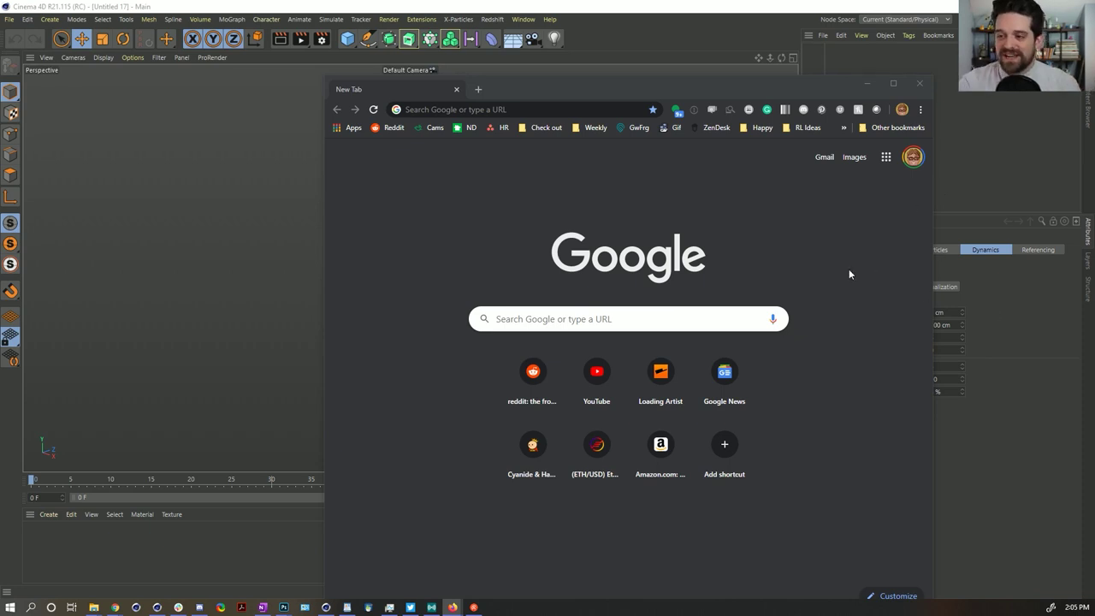
Maximize Chrome and load sarofsky.com to show its work categories menu
{"action": "double_click", "coordinate": [741, 91]}
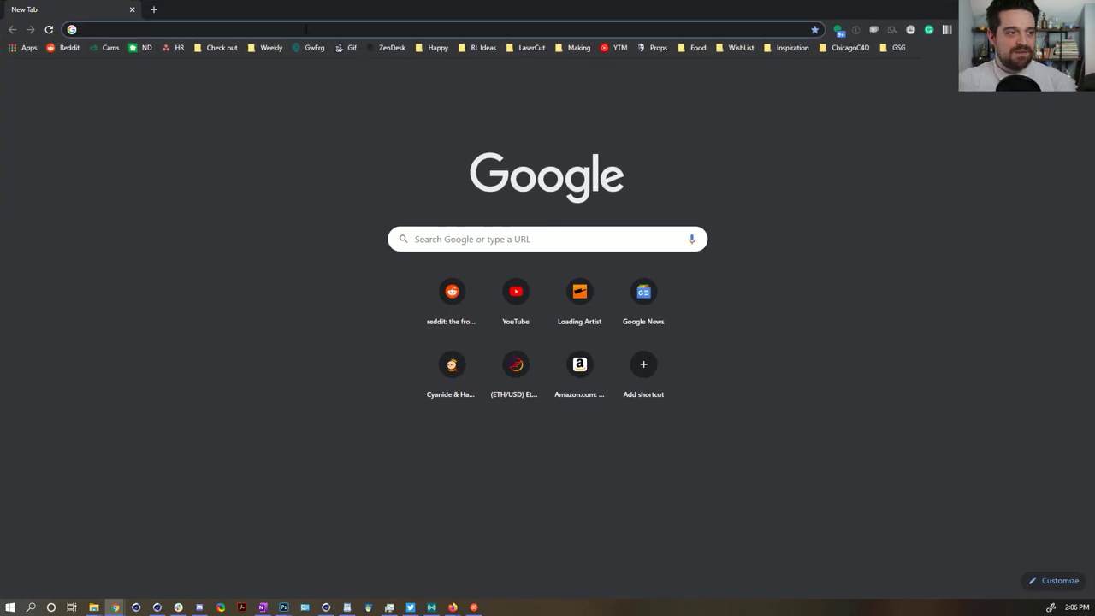
{"action": "type", "text": "sarof"}
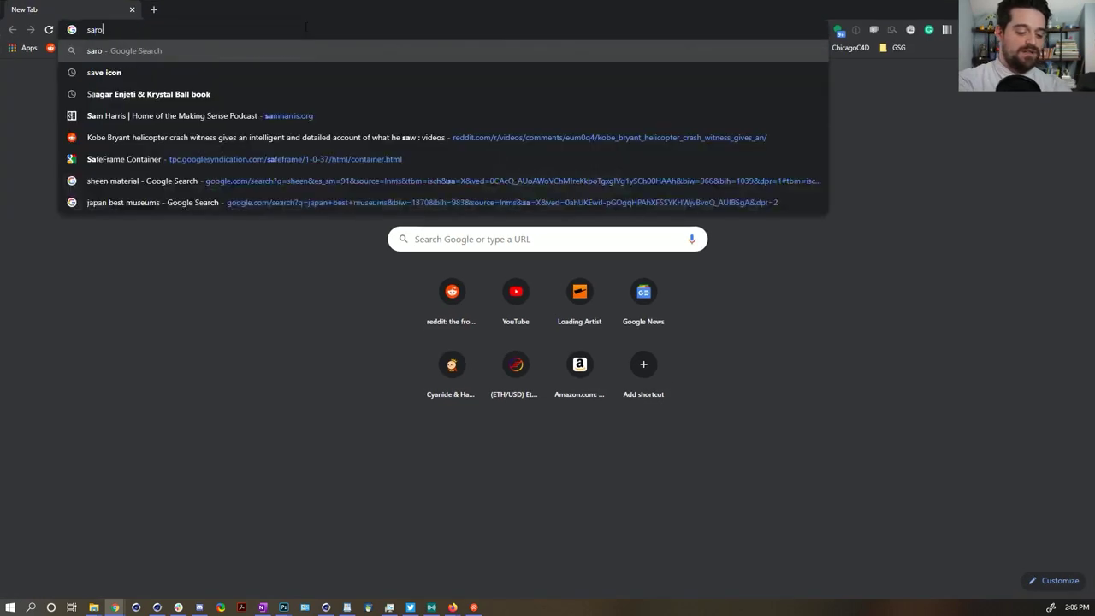
{"action": "type", "text": "sky.com"}
{"action": "key", "text": "Return"}
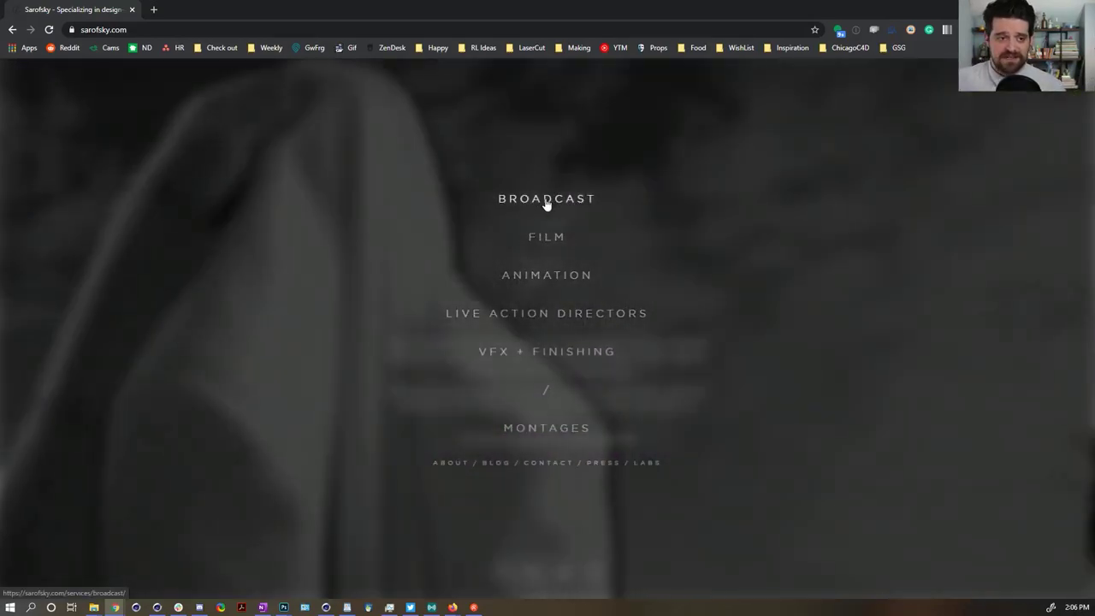
Open the Broadcast section and browse its grid of project thumbnails
{"action": "left_click", "coordinate": [546, 200]}
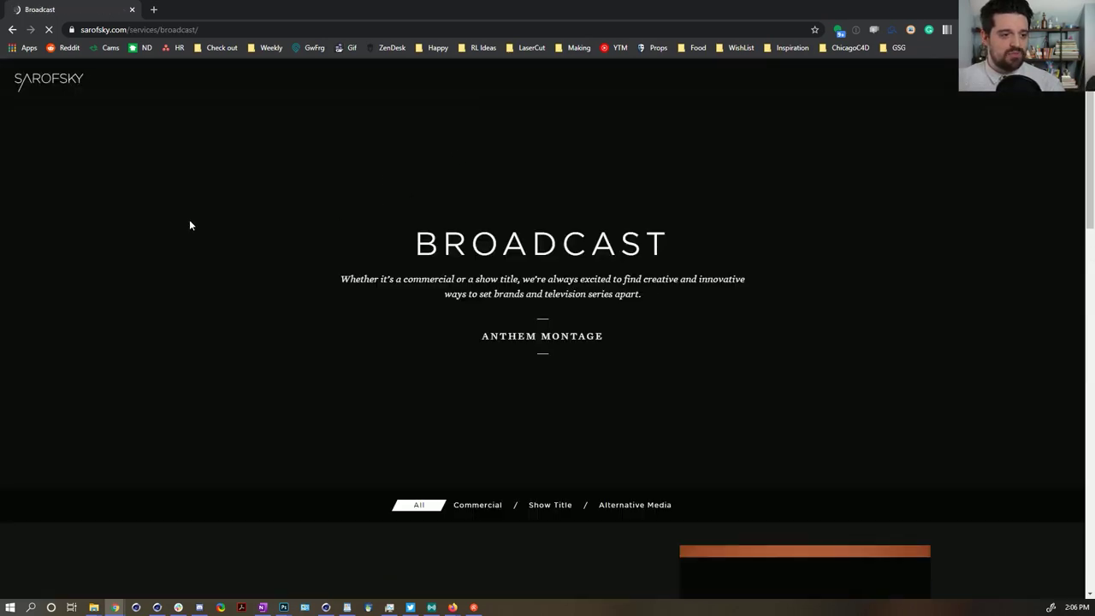
{"action": "scroll", "coordinate": [258, 221], "scroll_direction": "down", "scroll_amount": 3}
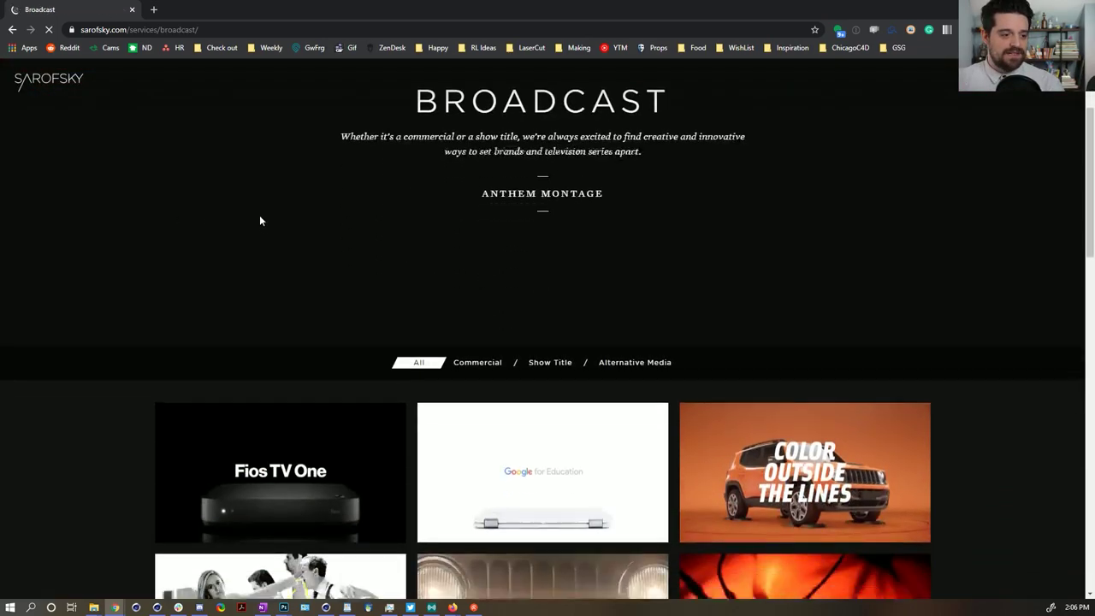
{"action": "scroll", "coordinate": [83, 171], "scroll_direction": "down", "scroll_amount": 1}
{"action": "scroll", "coordinate": [96, 172], "scroll_direction": "down", "scroll_amount": 1}
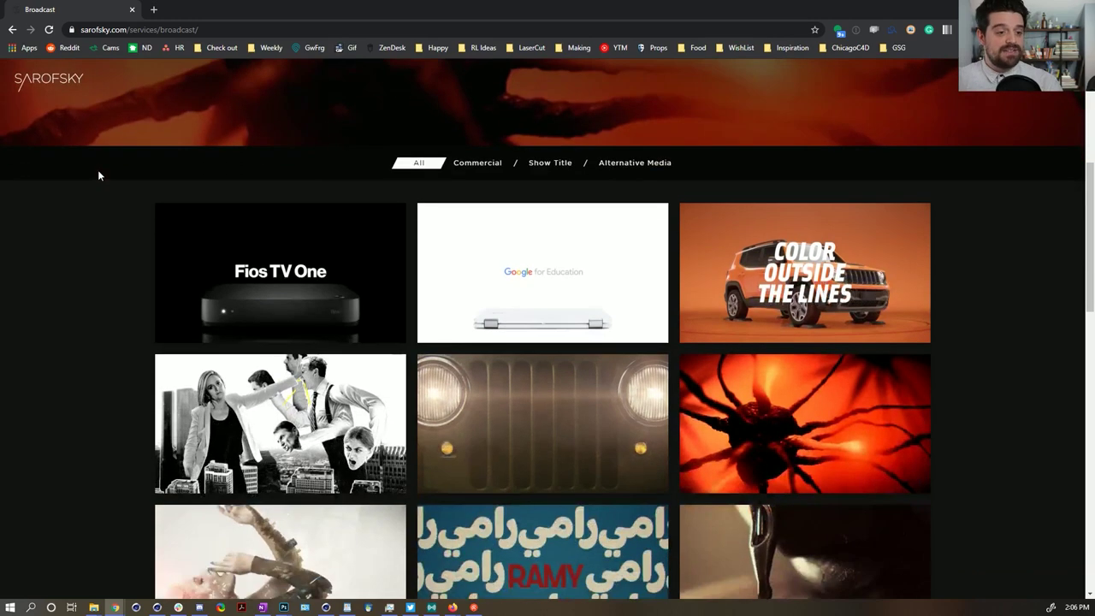
{"action": "scroll", "coordinate": [89, 172], "scroll_direction": "down", "scroll_amount": 2}
{"action": "scroll", "coordinate": [88, 173], "scroll_direction": "up", "scroll_amount": 1}
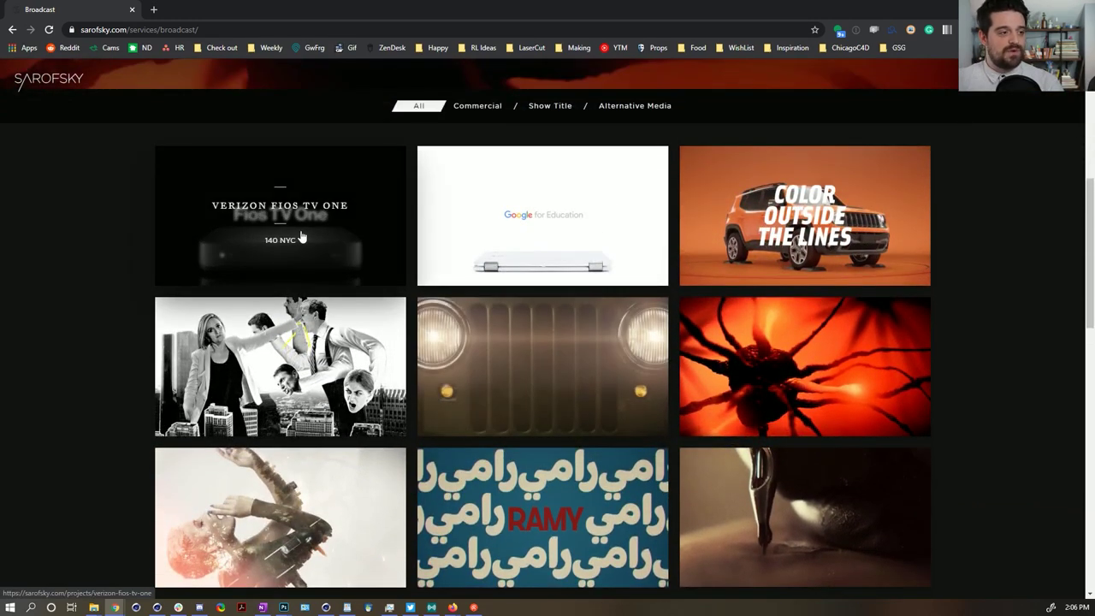
{"action": "scroll", "coordinate": [107, 208], "scroll_direction": "down", "scroll_amount": 2}
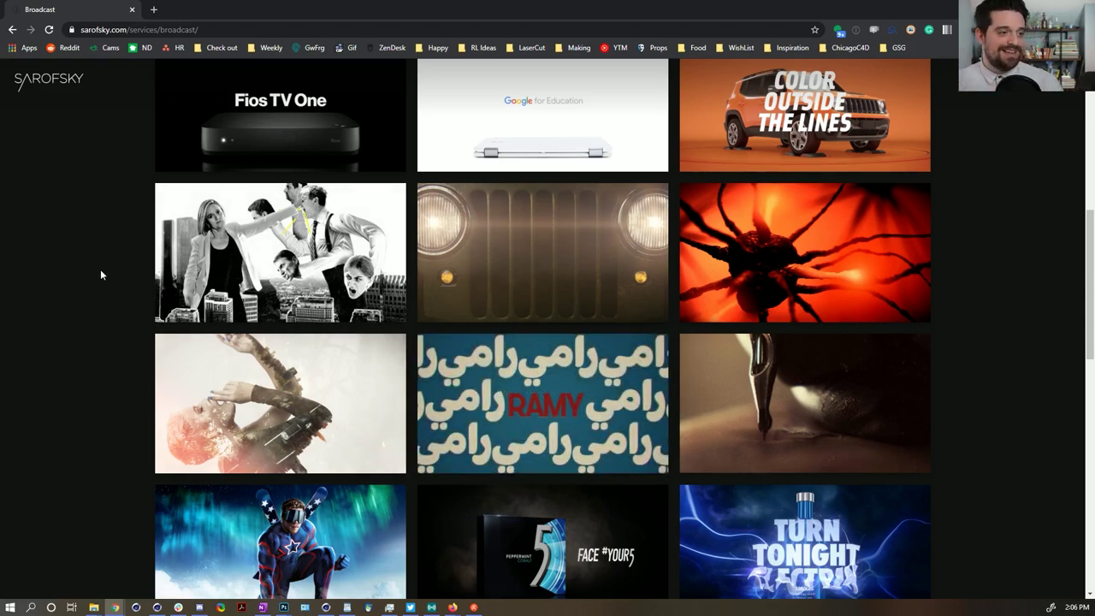
Open the Verizon Fios TV One project page
{"action": "left_click", "coordinate": [283, 147]}
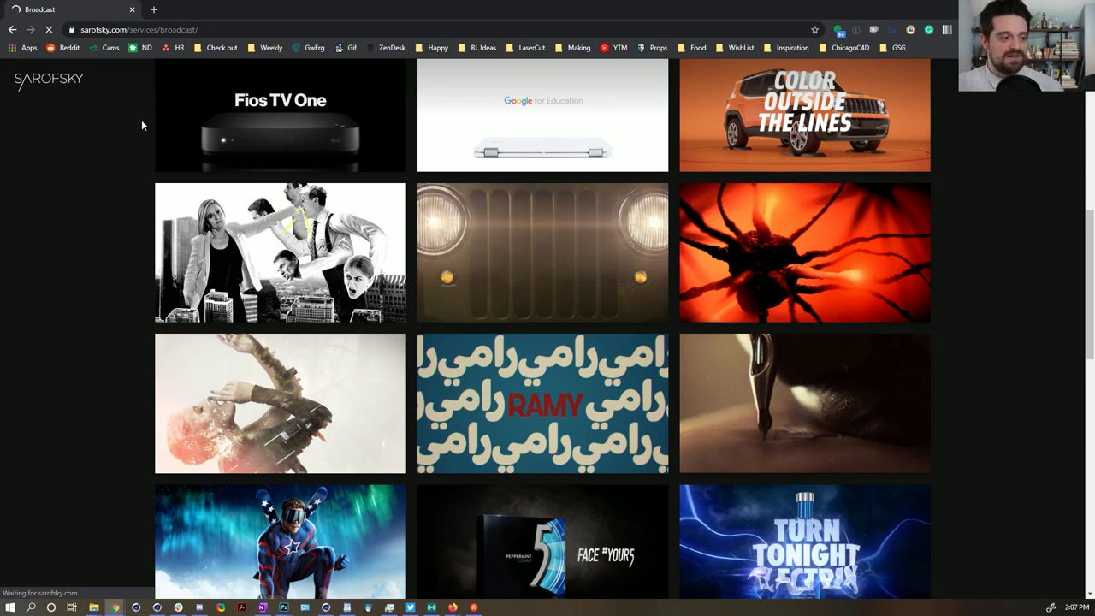
{"action": "scroll", "coordinate": [91, 183], "scroll_direction": "up", "scroll_amount": 3}
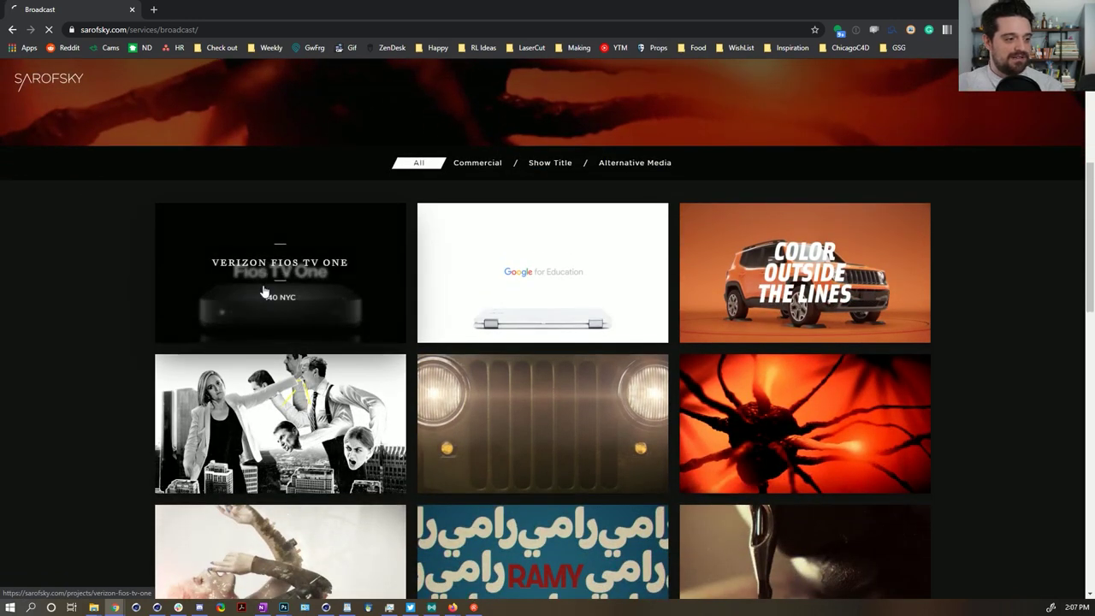
{"action": "left_click", "coordinate": [265, 292]}
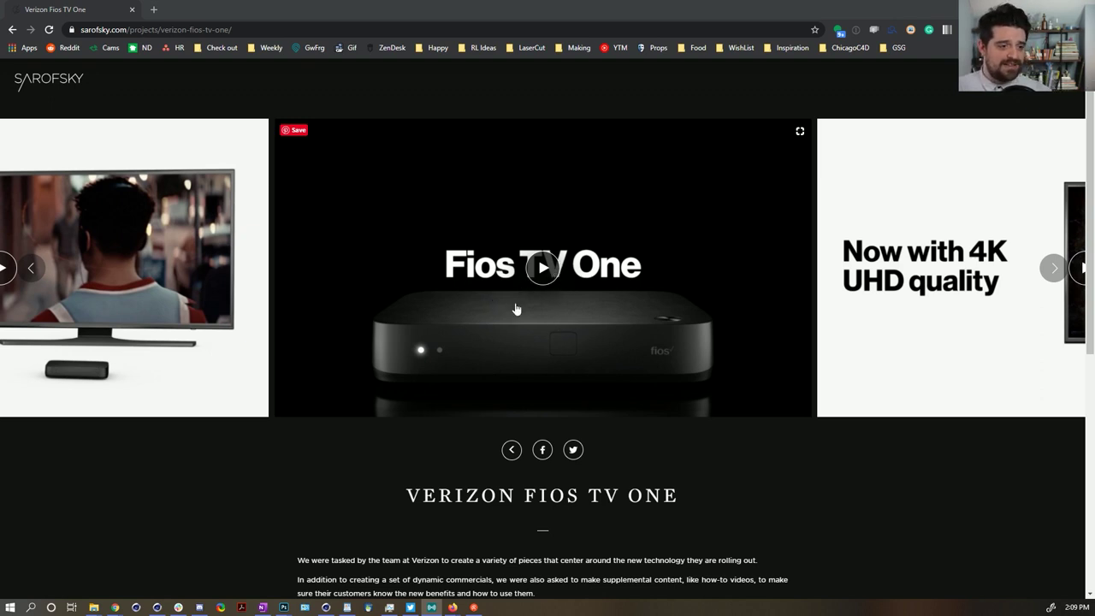
Open the Fios TV One commercial in the player, play it and replay it from the start
{"action": "left_click", "coordinate": [544, 273]}
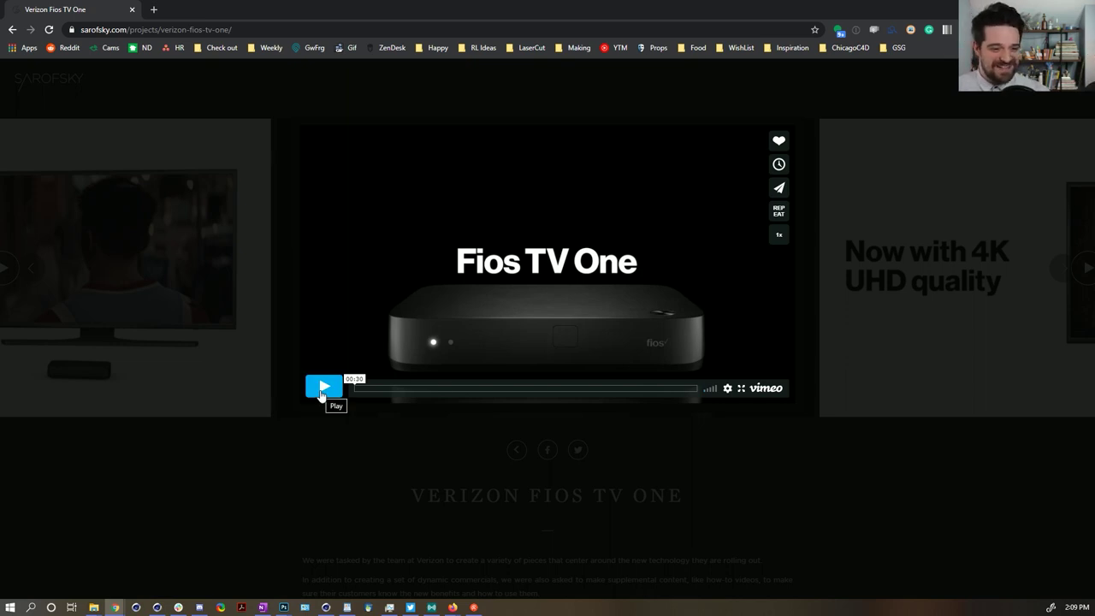
{"action": "left_click", "coordinate": [324, 389]}
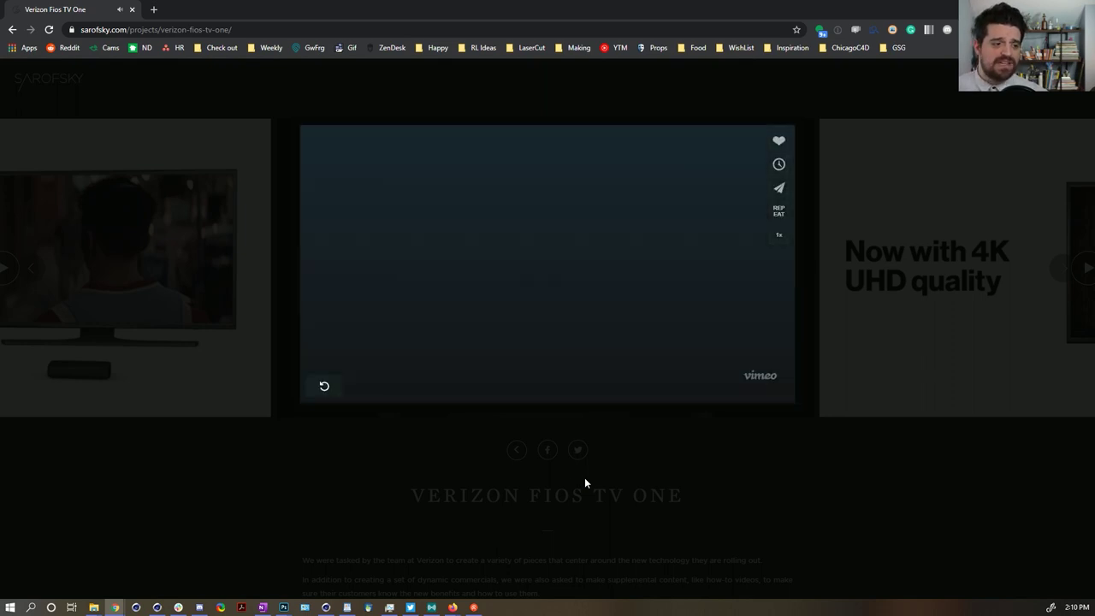
{"action": "left_click", "coordinate": [320, 387]}
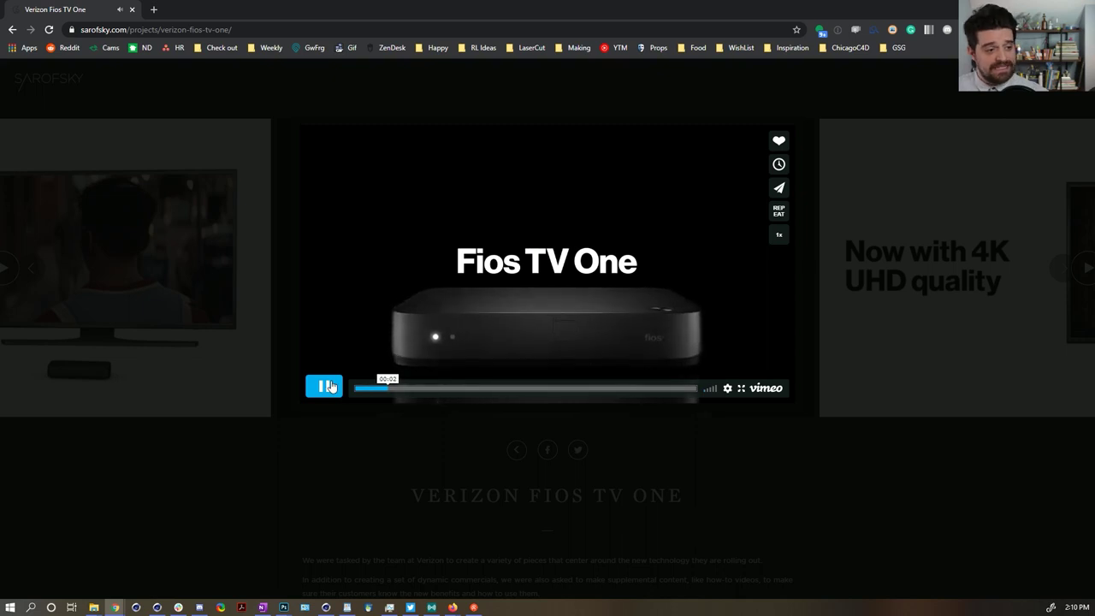
Pause the commercial, step back to 00:03, then scrub ahead to about 00:12
{"action": "left_click", "coordinate": [331, 387]}
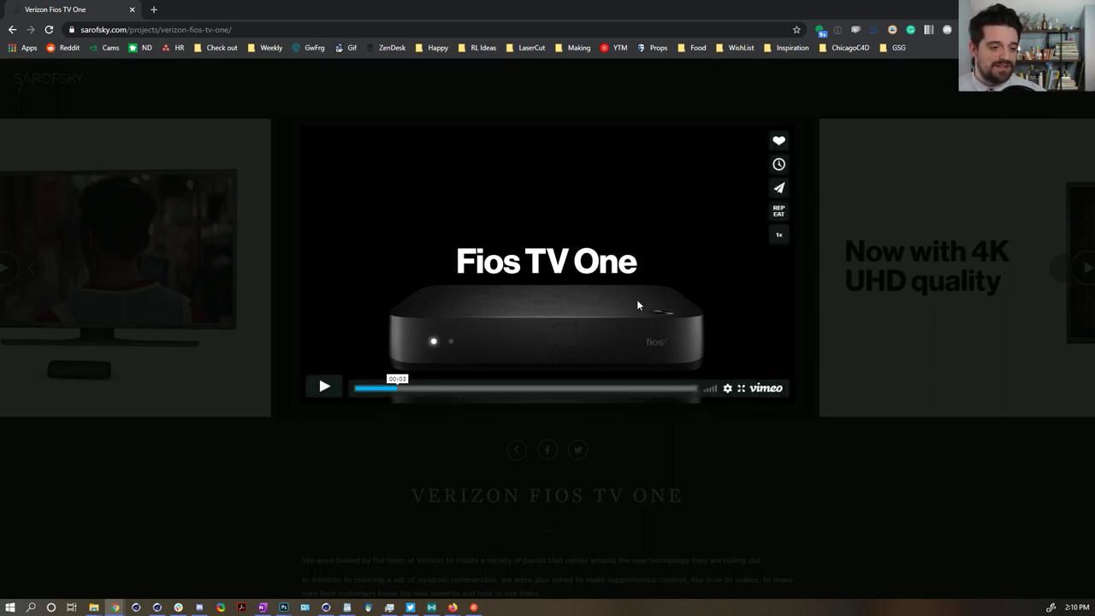
{"action": "left_click", "coordinate": [322, 388]}
{"action": "left_click", "coordinate": [322, 388]}
{"action": "key", "text": "Left"}
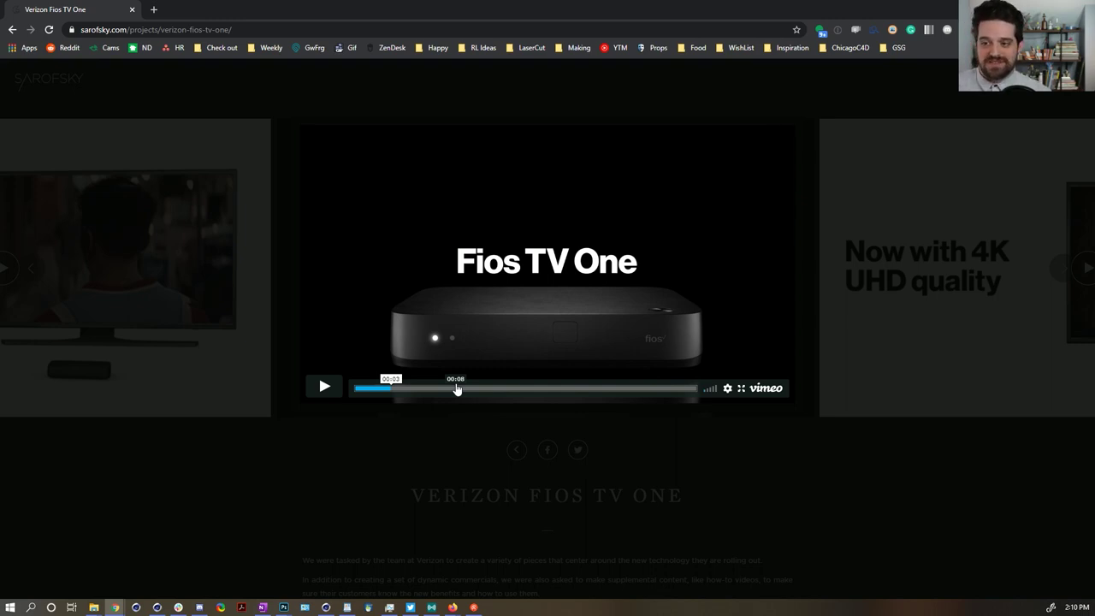
{"action": "left_click_drag", "start_coordinate": [457, 389], "coordinate": [496, 389]}
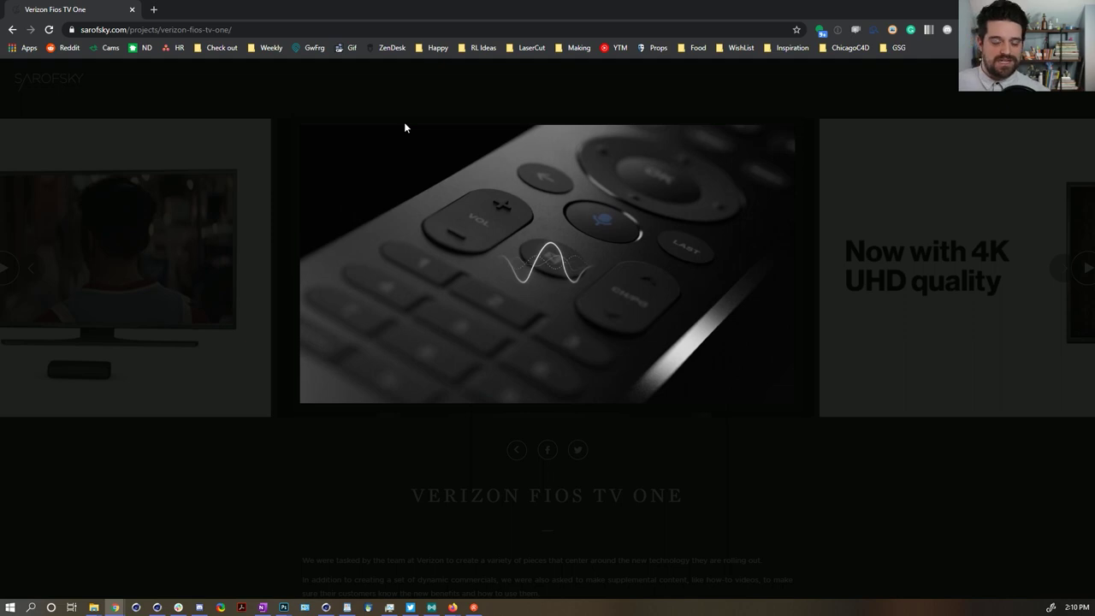
Scrub the commercial to near the end and pause on the box and remote shot
{"action": "mouse_move", "coordinate": [400, 194]}
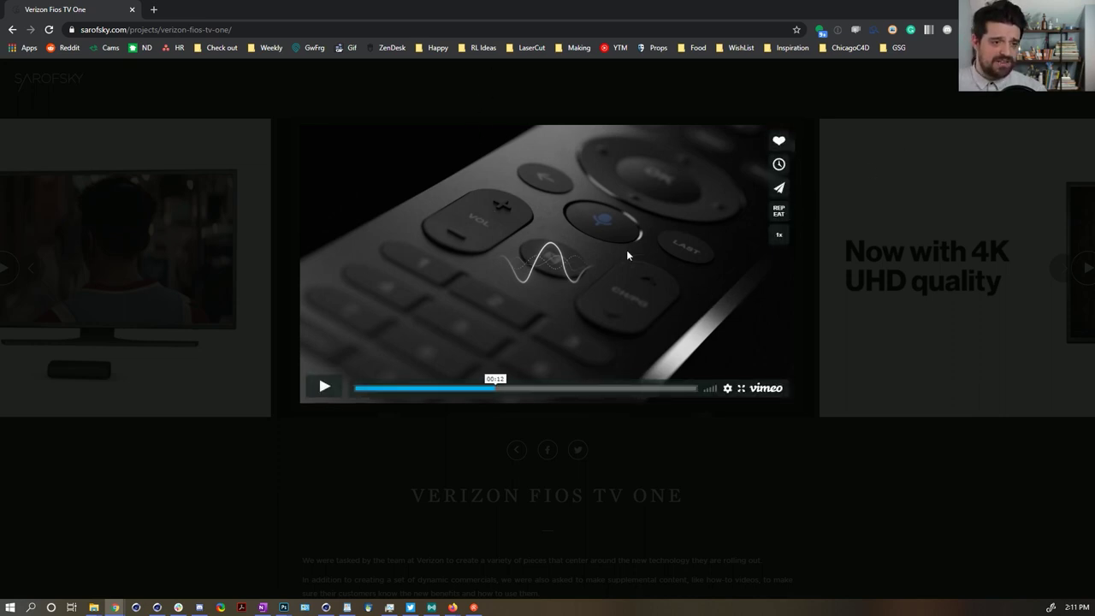
{"action": "left_click_drag", "start_coordinate": [520, 391], "coordinate": [638, 387]}
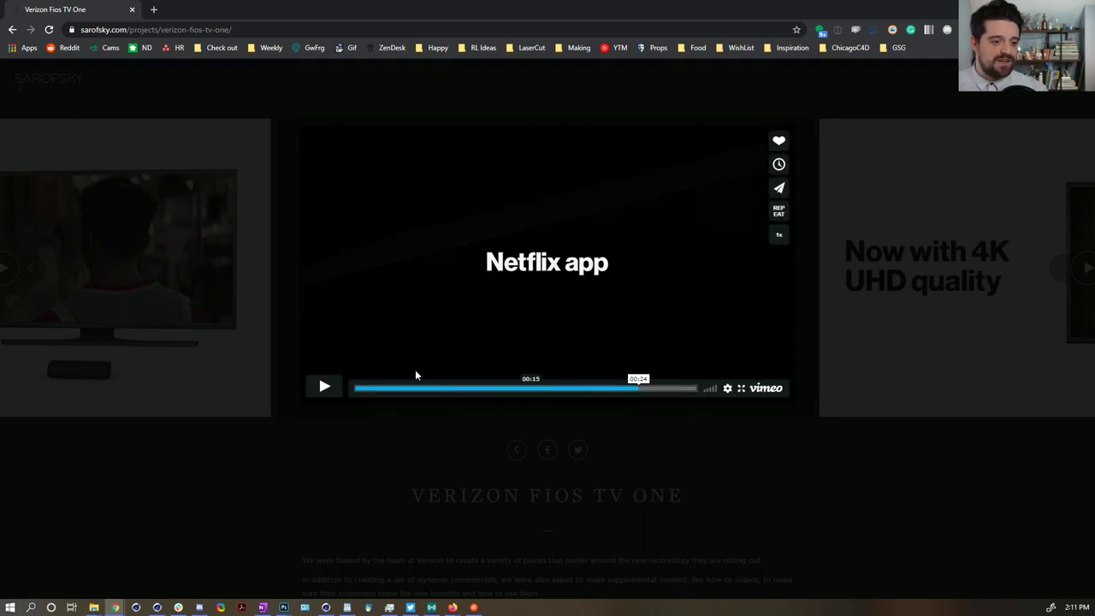
{"action": "left_click", "coordinate": [329, 388]}
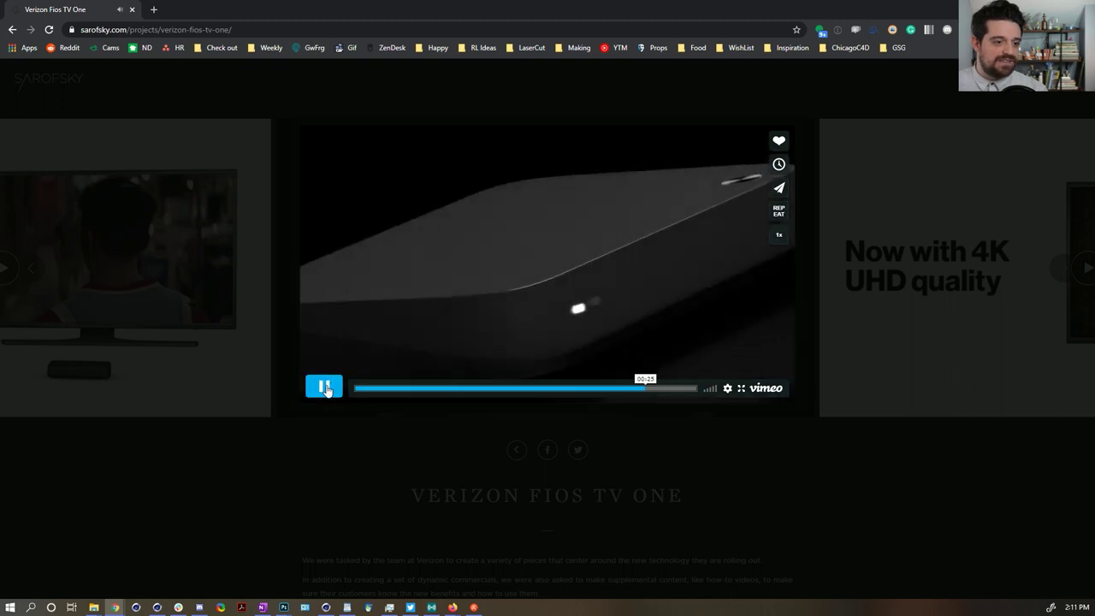
{"action": "left_click", "coordinate": [324, 388]}
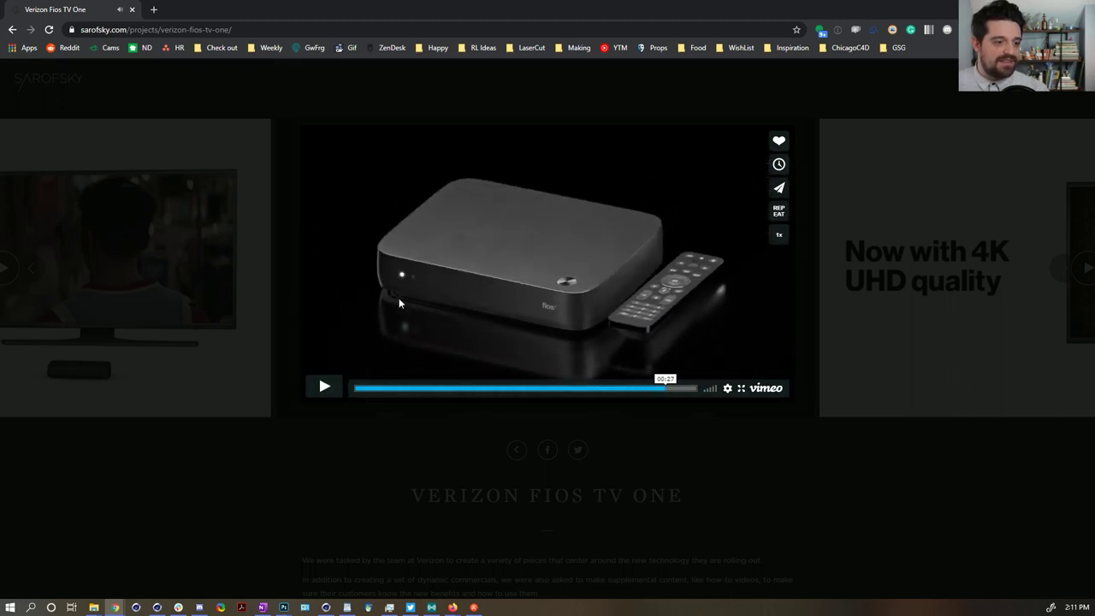
Play through the fios end card, jump back to 00:25, then close the video lightbox
{"action": "left_click", "coordinate": [318, 389]}
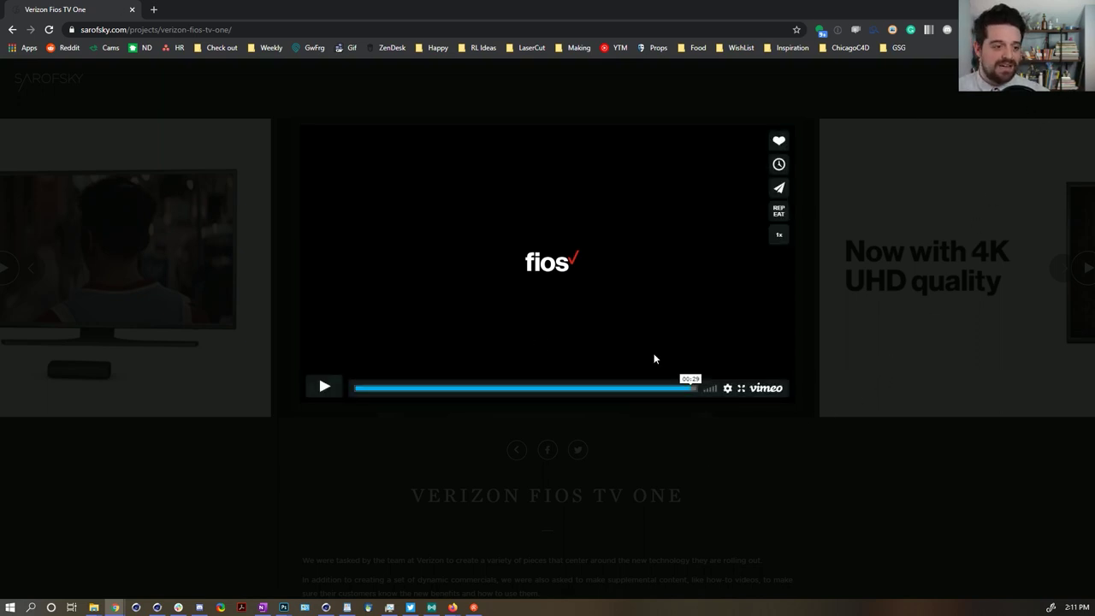
{"action": "left_click", "coordinate": [650, 388]}
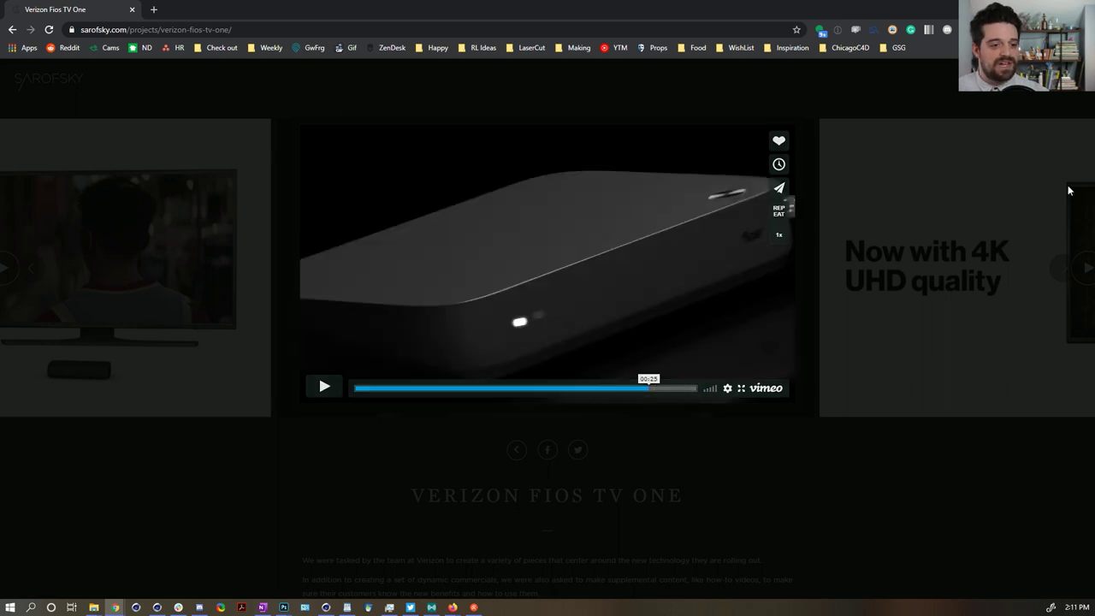
{"action": "left_click", "coordinate": [851, 196]}
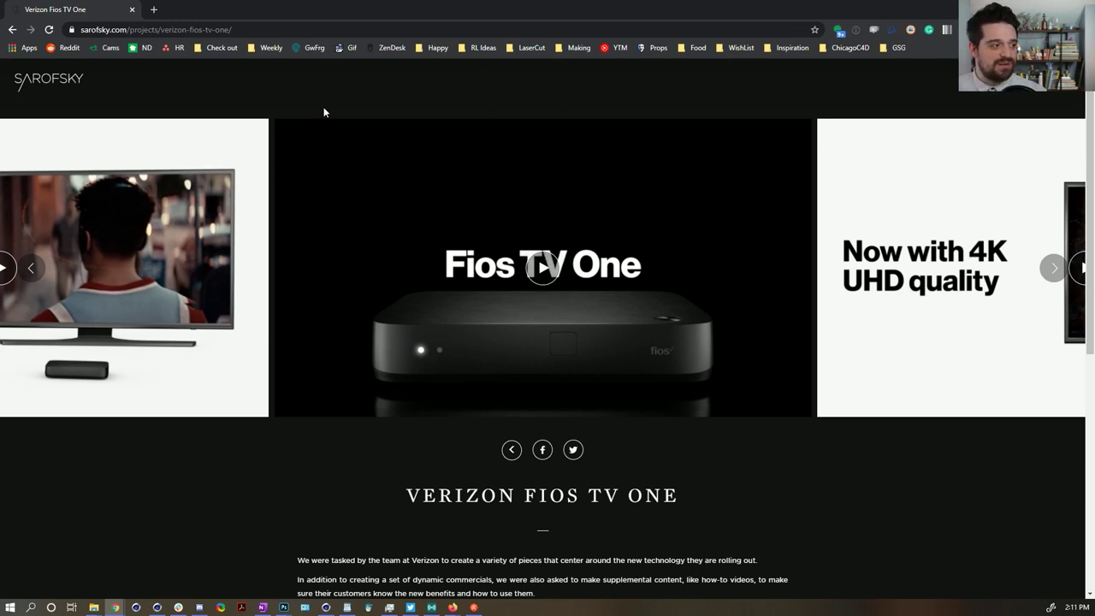
Return to the Broadcast grid and open the Jeep Veterans Day project's video player
{"action": "left_click", "coordinate": [12, 30]}
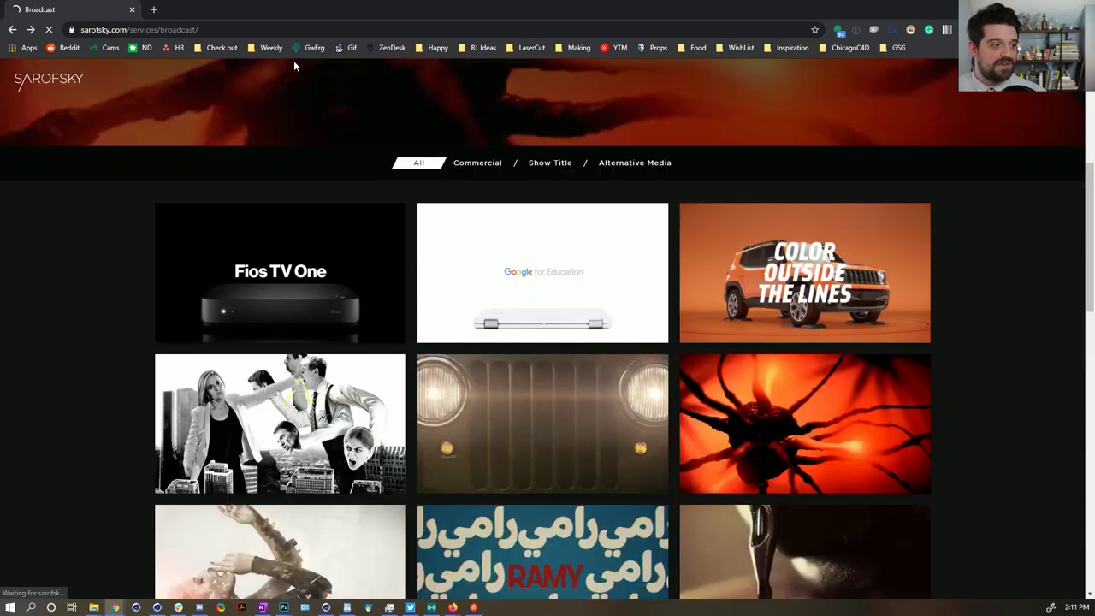
{"action": "left_click", "coordinate": [528, 425]}
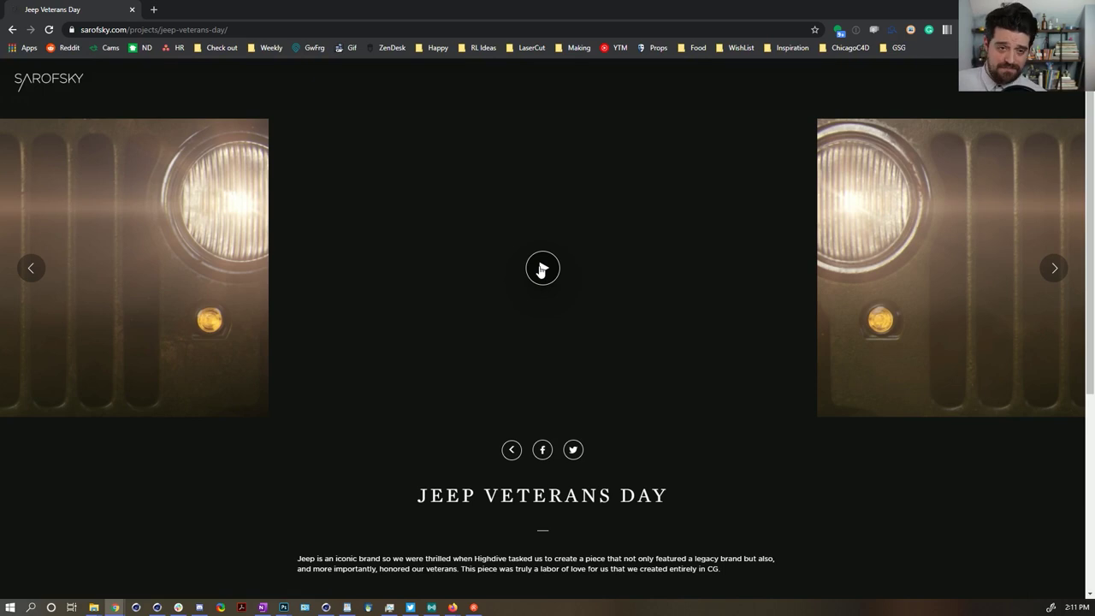
{"action": "left_click", "coordinate": [546, 269]}
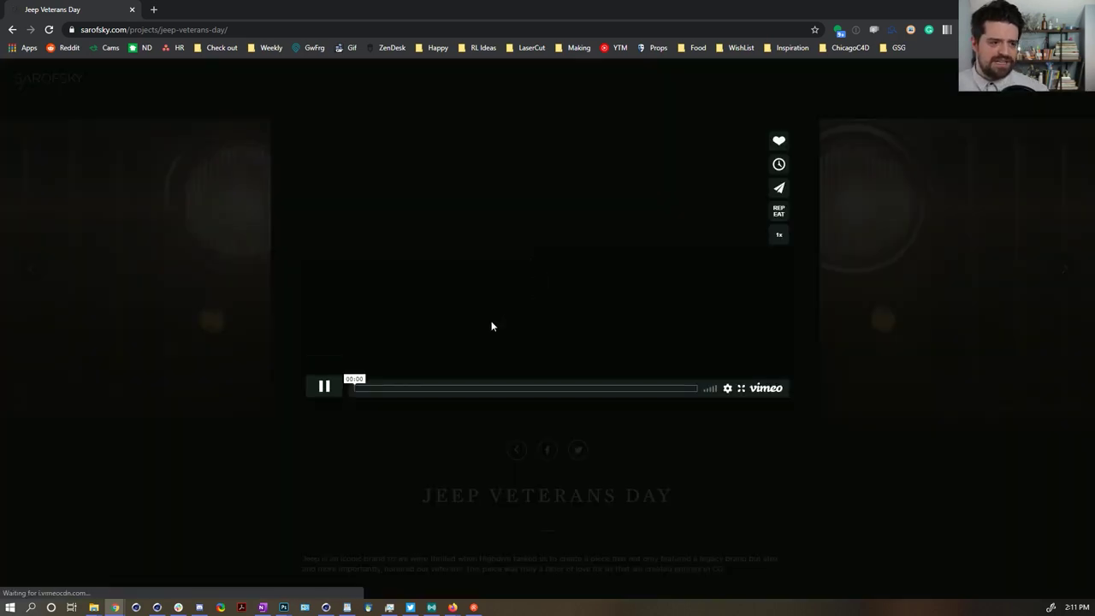
Play the Jeep video, pause and seek near its first second, then let it play on
{"action": "left_click", "coordinate": [323, 388]}
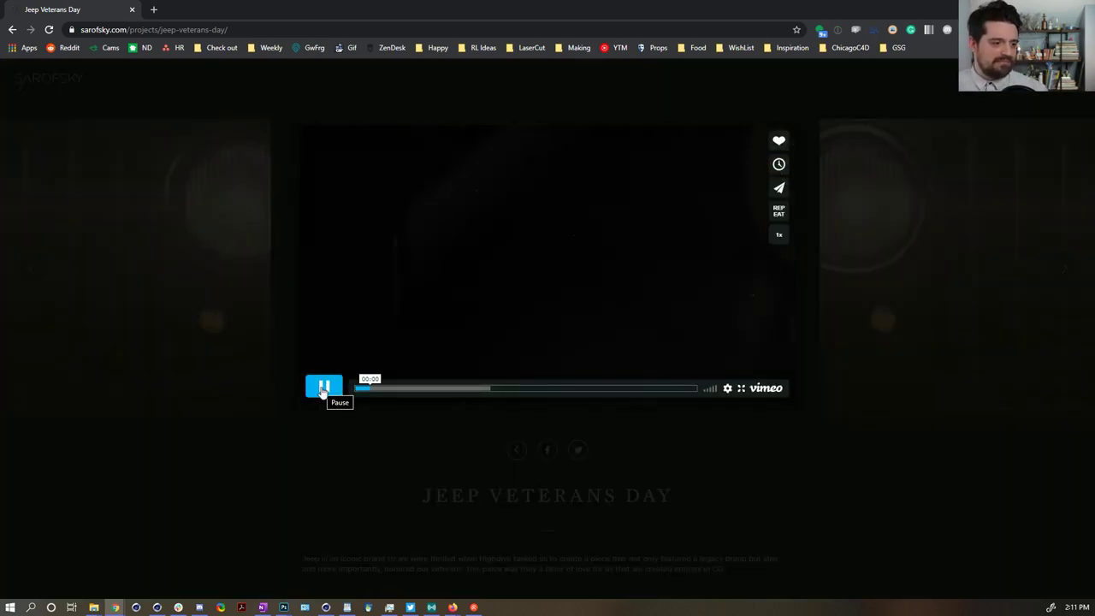
{"action": "left_click", "coordinate": [321, 387]}
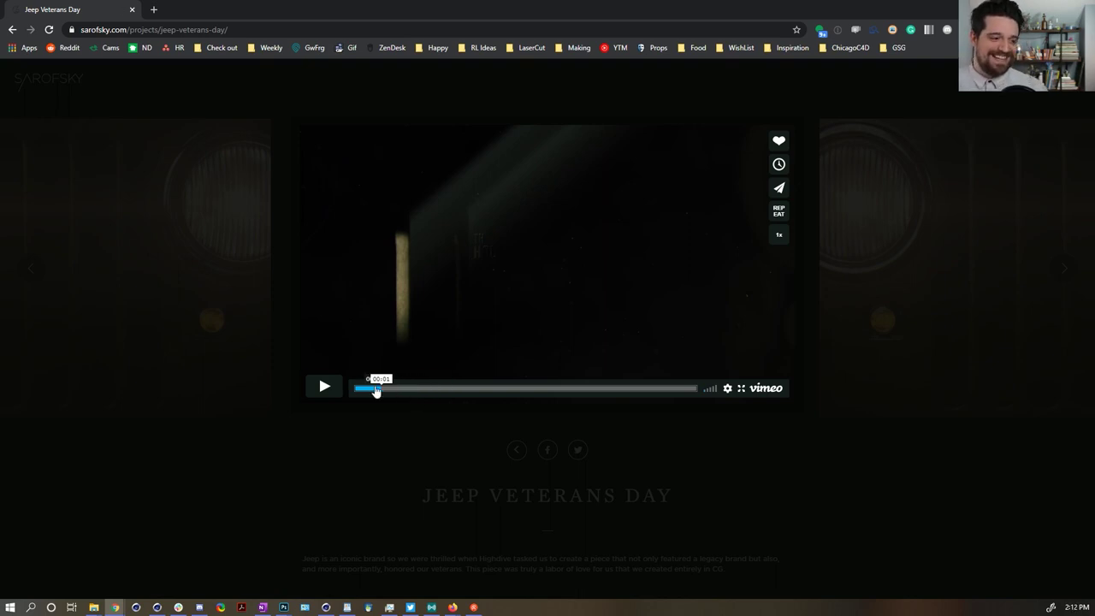
{"action": "left_click_drag", "start_coordinate": [369, 391], "coordinate": [370, 392]}
{"action": "left_click", "coordinate": [327, 388]}
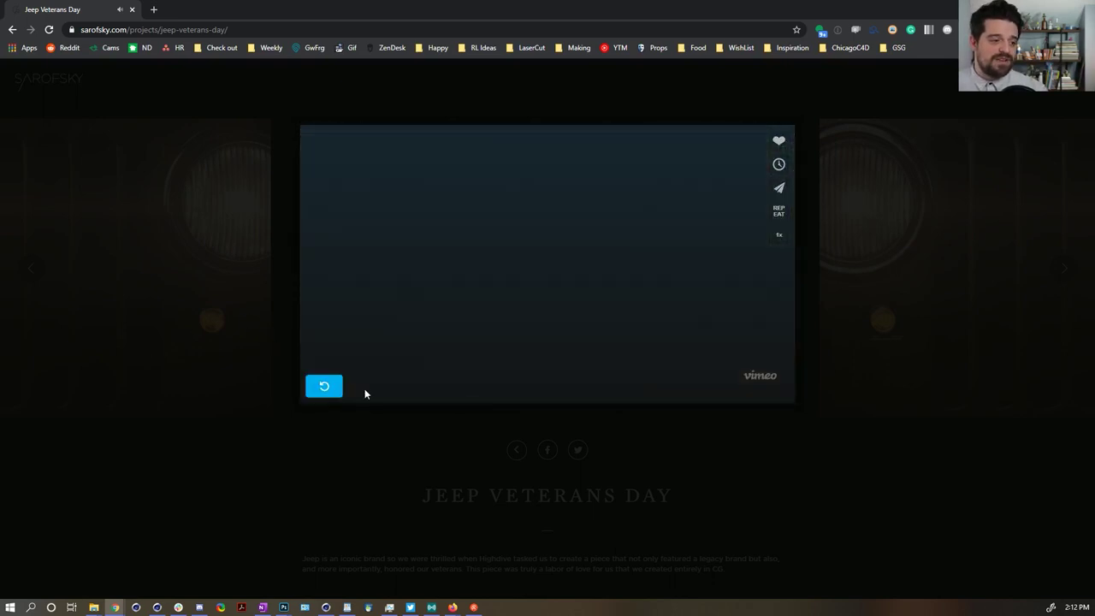
Replay the Jeep video and pause it around 00:11 on the glowing headlights and grille
{"action": "left_click", "coordinate": [313, 389]}
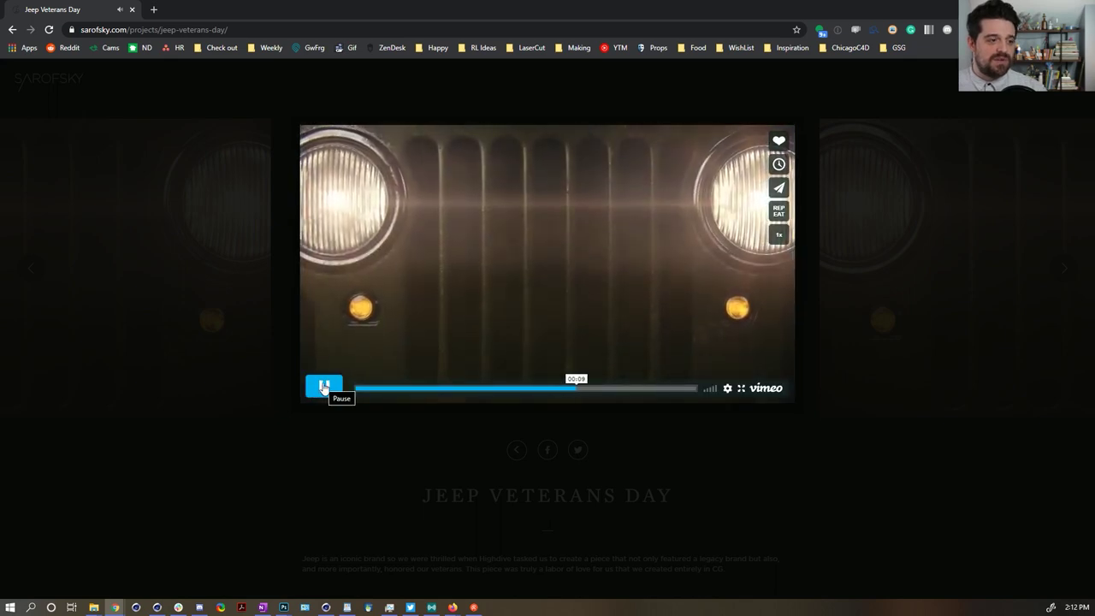
{"action": "left_click", "coordinate": [328, 388]}
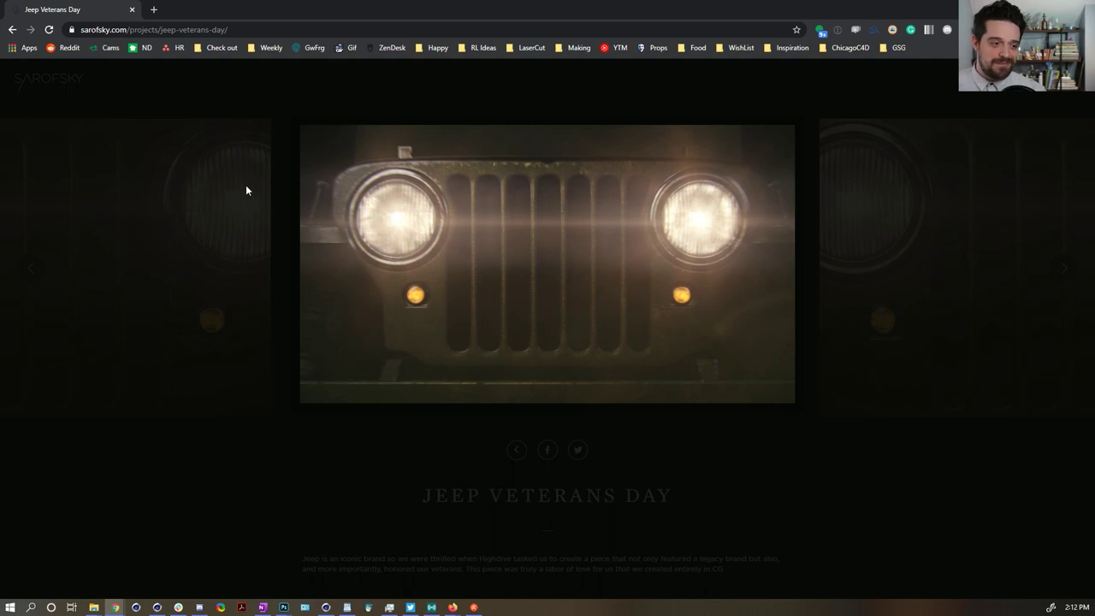
Scrub the Jeep video between the 00:09 grille close-up and the full grille at 00:12
{"action": "mouse_move", "coordinate": [582, 389]}
{"action": "left_mouse_down"}
{"action": "mouse_move", "coordinate": [563, 391]}
{"action": "mouse_move", "coordinate": [581, 390]}
{"action": "left_mouse_up"}
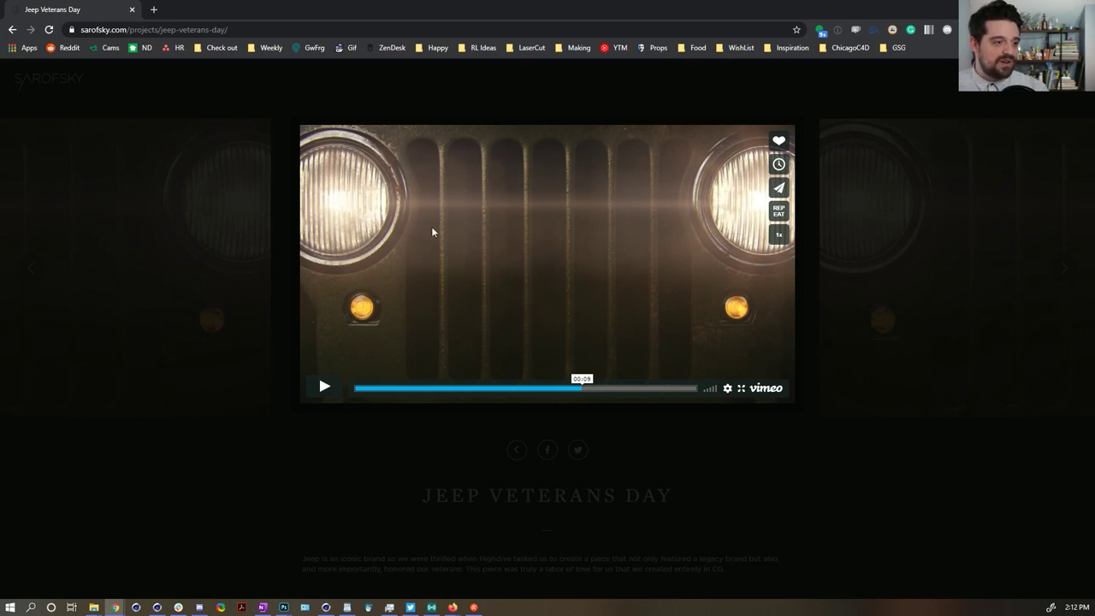
{"action": "mouse_move", "coordinate": [607, 388]}
{"action": "left_mouse_down"}
{"action": "mouse_move", "coordinate": [641, 388]}
{"action": "mouse_move", "coordinate": [621, 388]}
{"action": "left_mouse_up"}
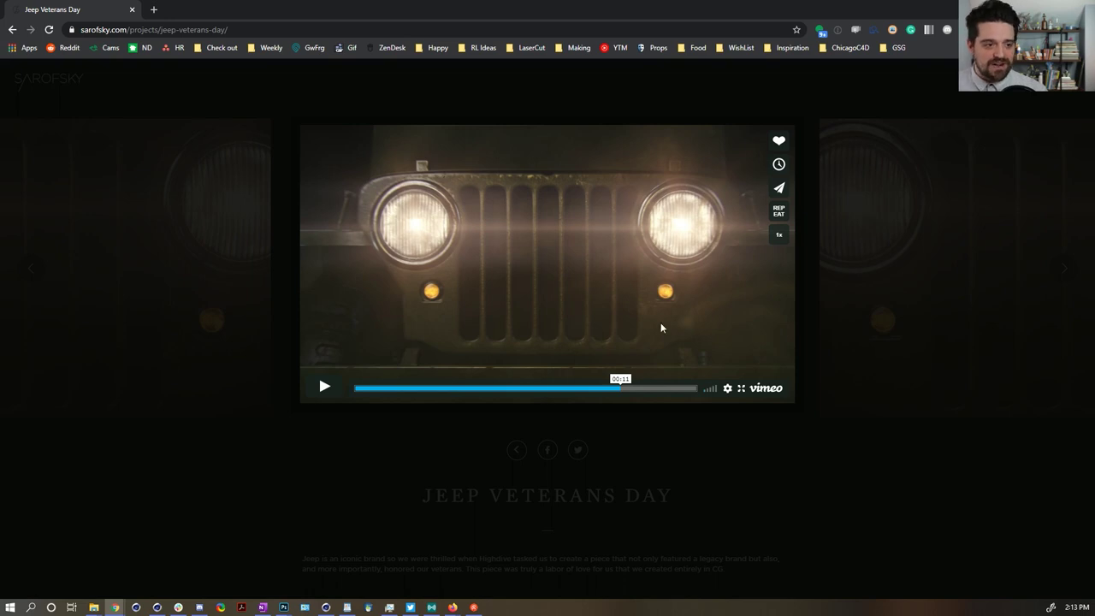
{"action": "left_click", "coordinate": [577, 389]}
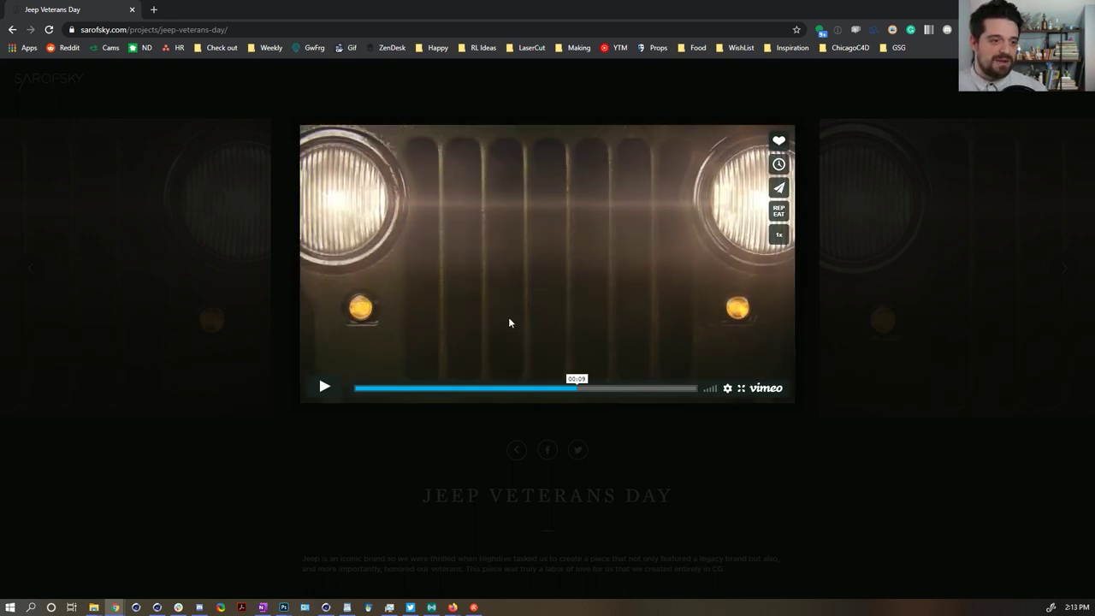
{"action": "left_click_drag", "start_coordinate": [677, 390], "coordinate": [649, 389]}
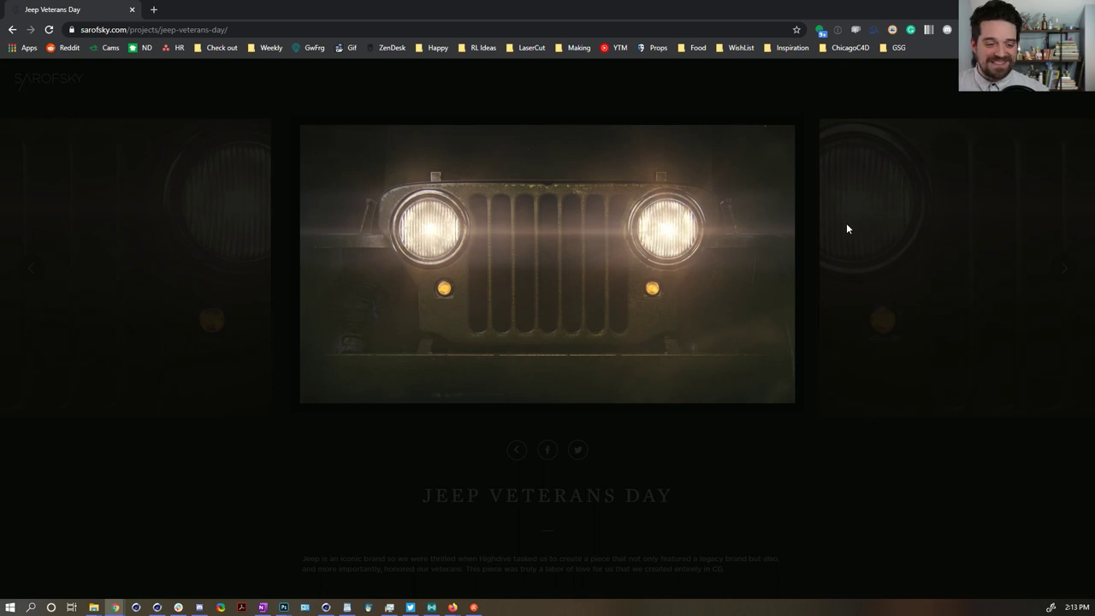
Play the final seconds, pause on the Jeep end card, and close the video
{"action": "left_click", "coordinate": [559, 258]}
{"action": "left_click", "coordinate": [556, 295]}
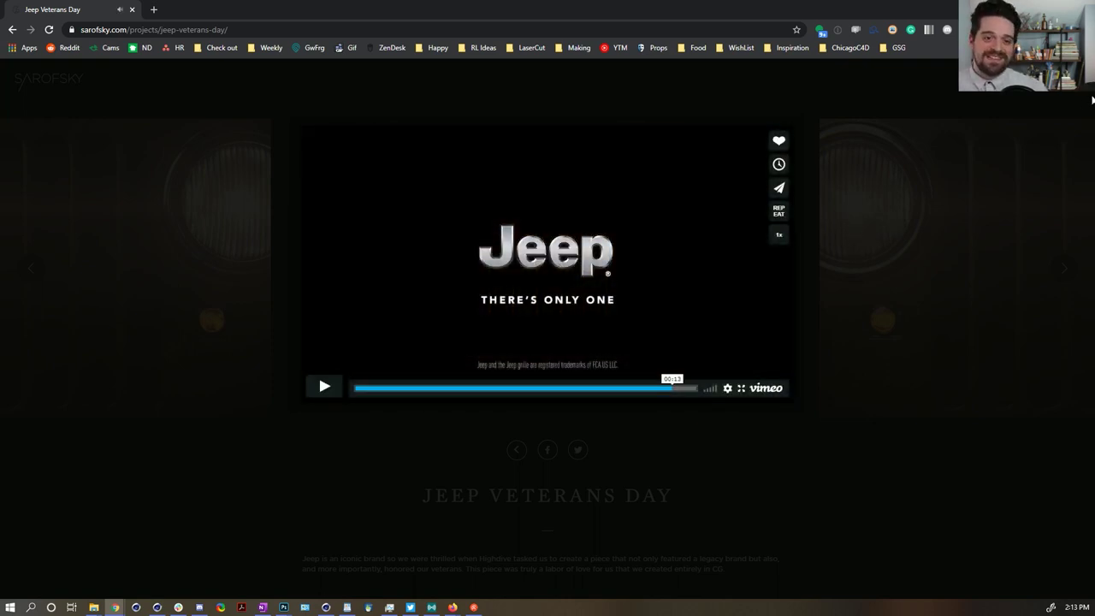
{"action": "left_click", "coordinate": [1081, 93]}
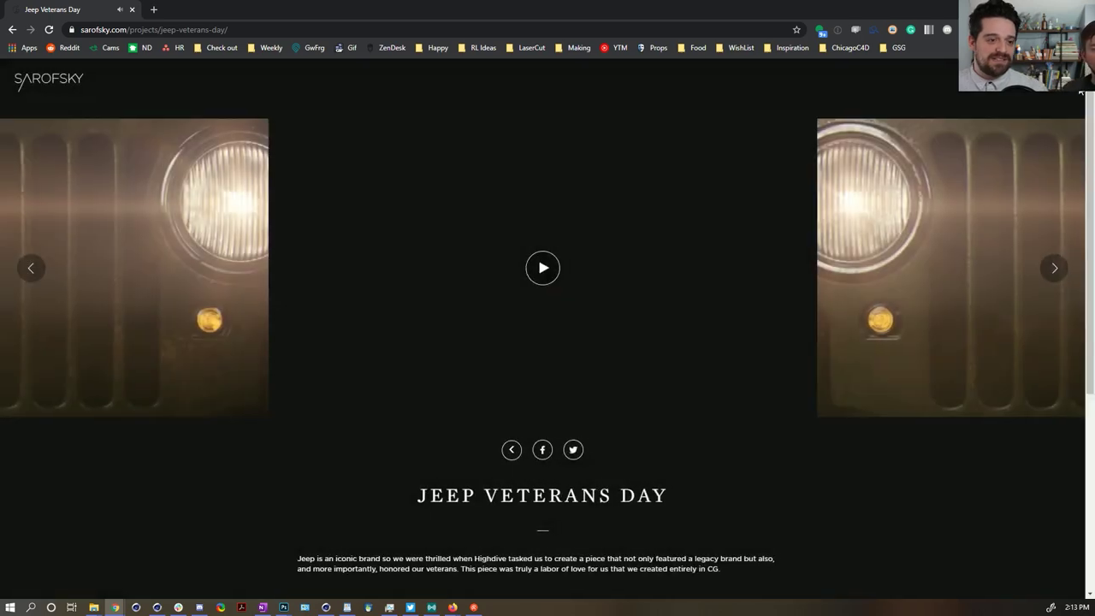
Go to the Sarofsky homepage, then load the iamjakeallen.com portfolio site
{"action": "left_click", "coordinate": [48, 83]}
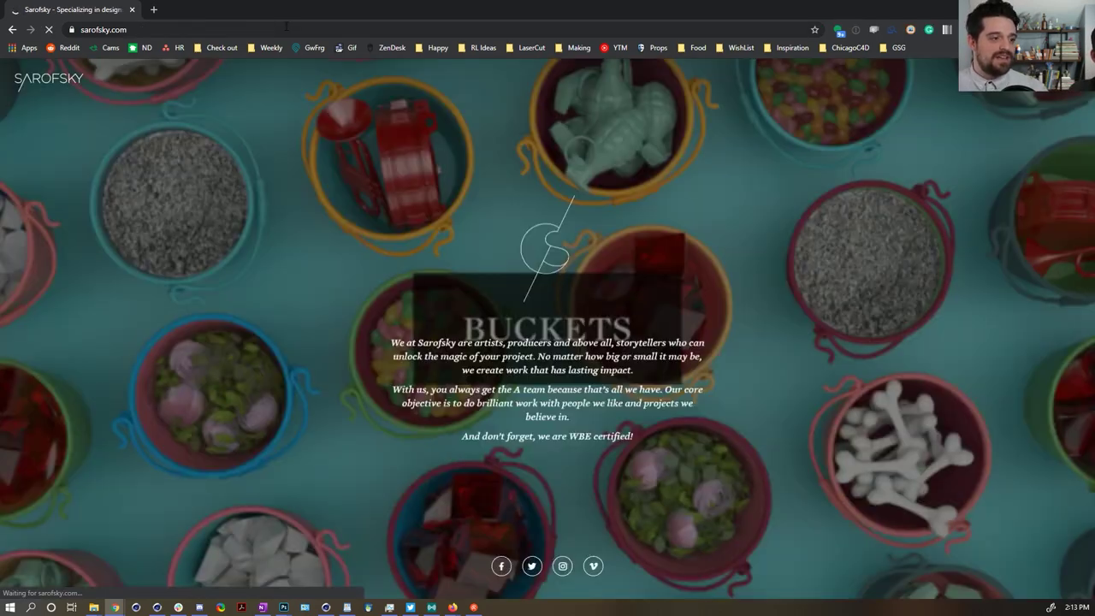
{"action": "left_click", "coordinate": [285, 26]}
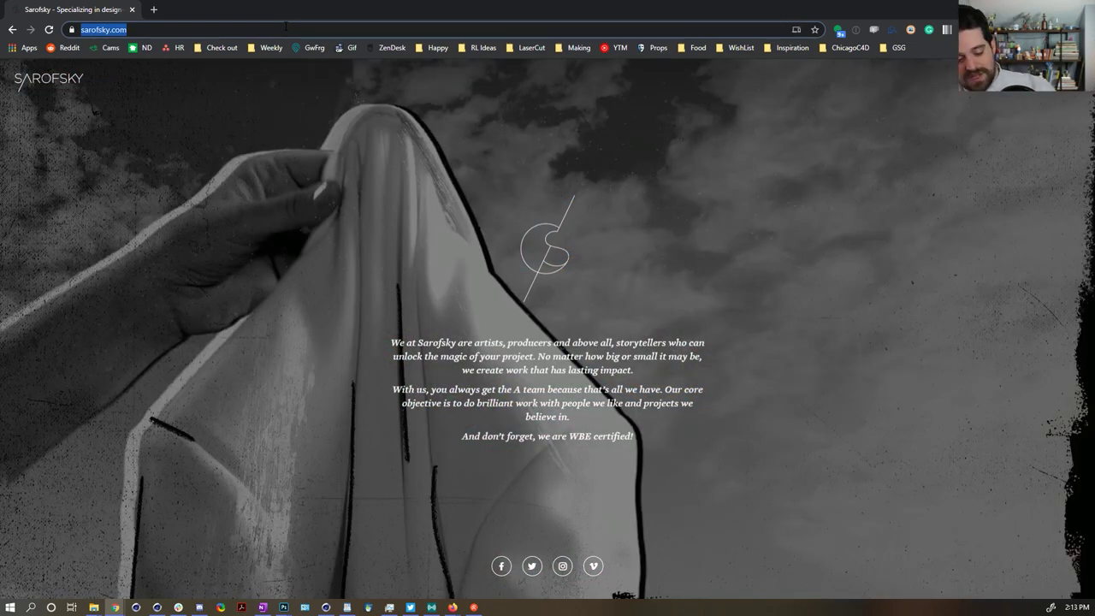
{"action": "type", "text": "iamjake"}
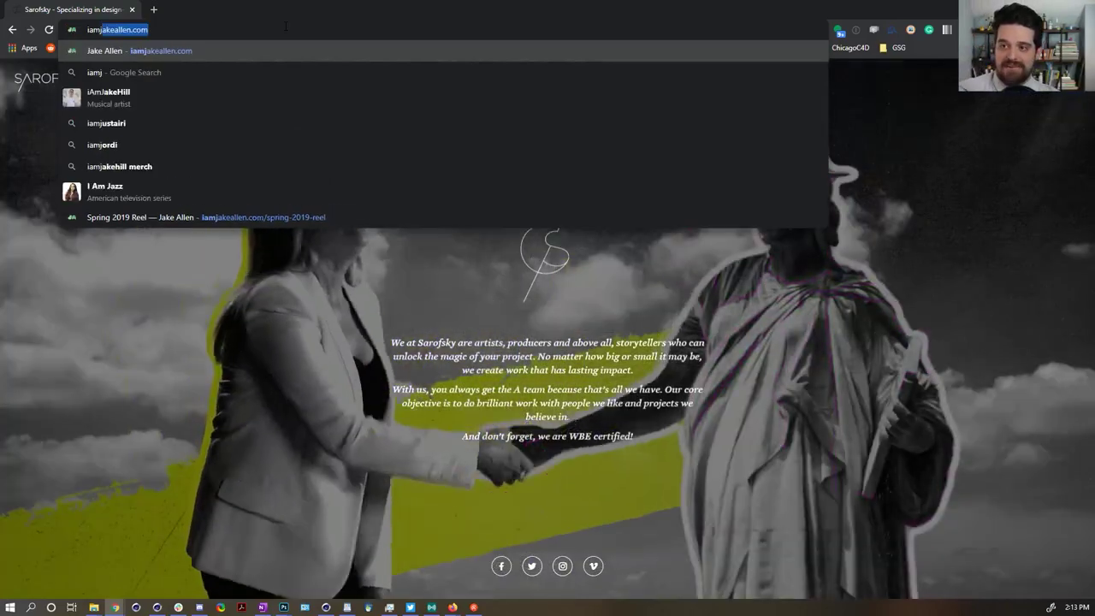
{"action": "type", "text": "a"}
{"action": "key", "text": "Return"}
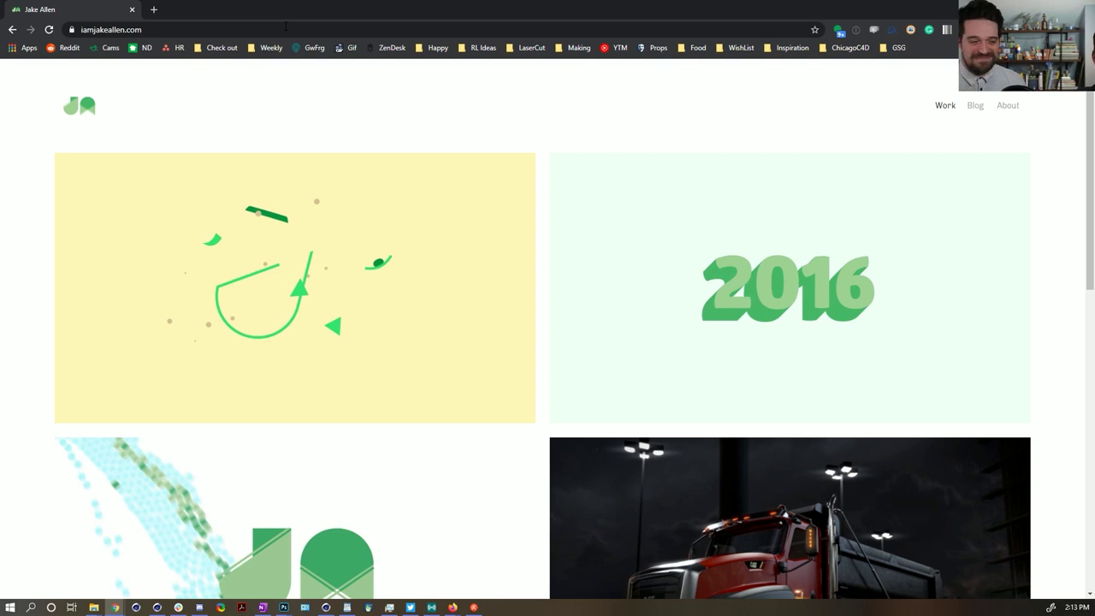
Open the Spring 2019 Reel page and start playing the reel
{"action": "left_click", "coordinate": [426, 299]}
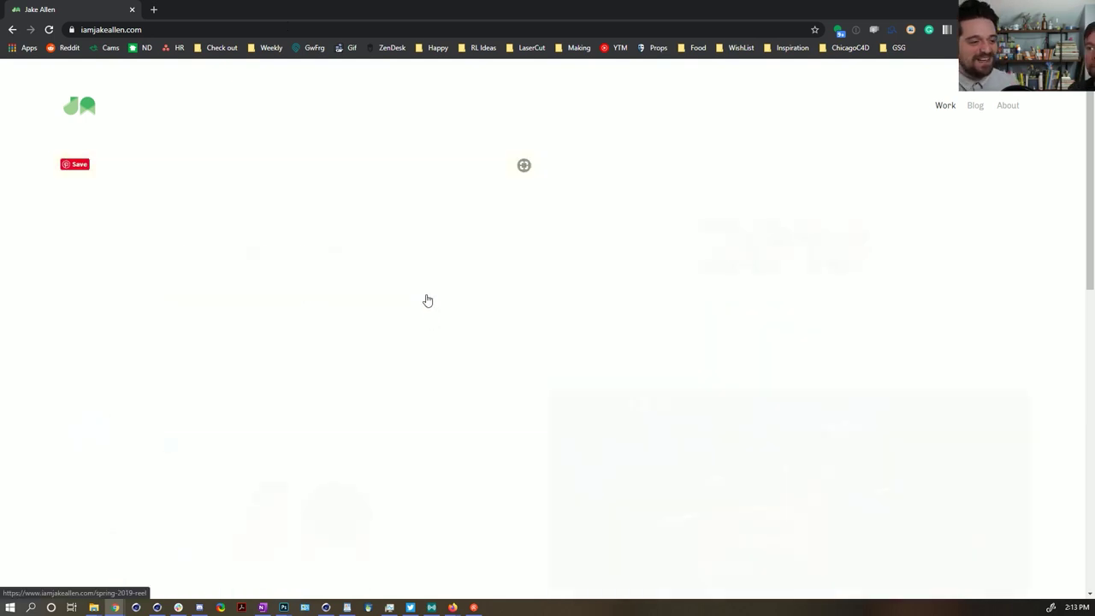
{"action": "scroll", "coordinate": [958, 255], "scroll_direction": "down", "scroll_amount": 2}
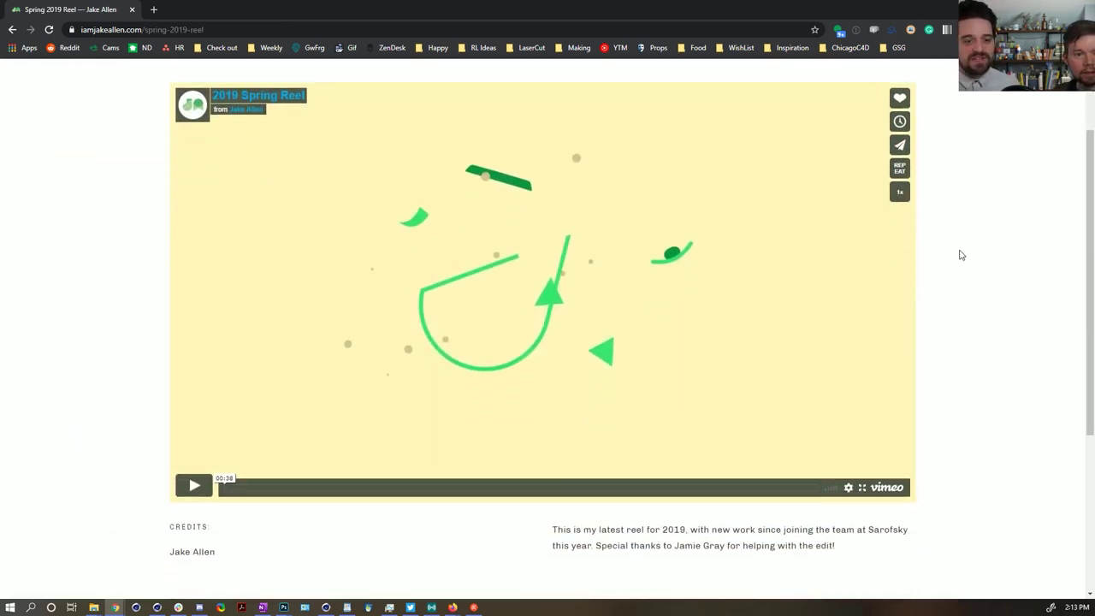
{"action": "scroll", "coordinate": [955, 266], "scroll_direction": "up", "scroll_amount": 1}
{"action": "left_click", "coordinate": [193, 538]}
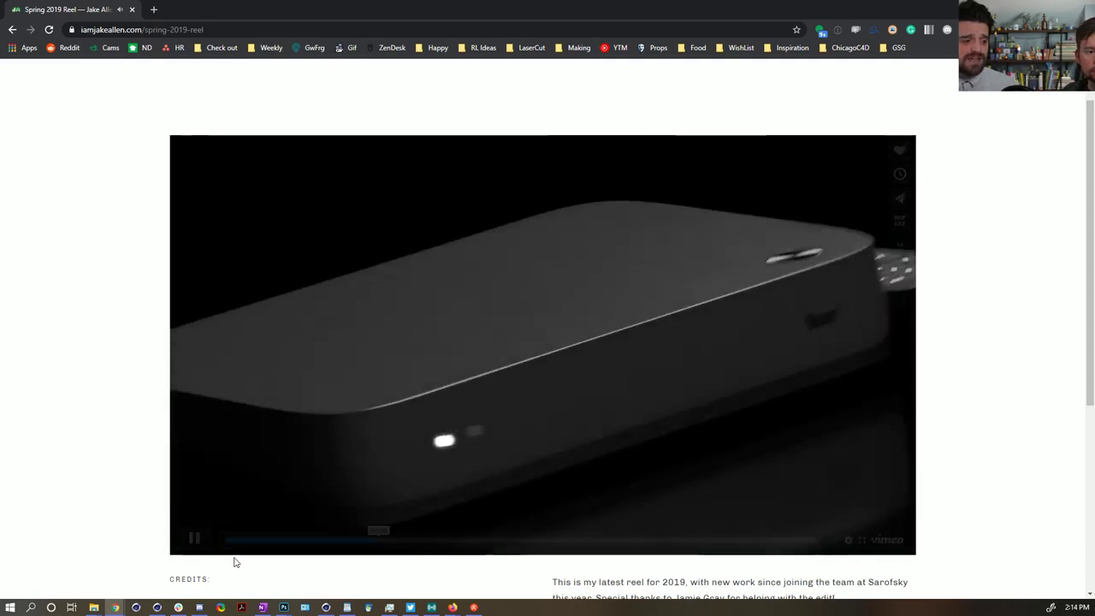
Rewind the reel and toggle play/pause around 00:07 to rewatch the SUV lettering shot
{"action": "left_click_drag", "start_coordinate": [232, 546], "coordinate": [250, 546]}
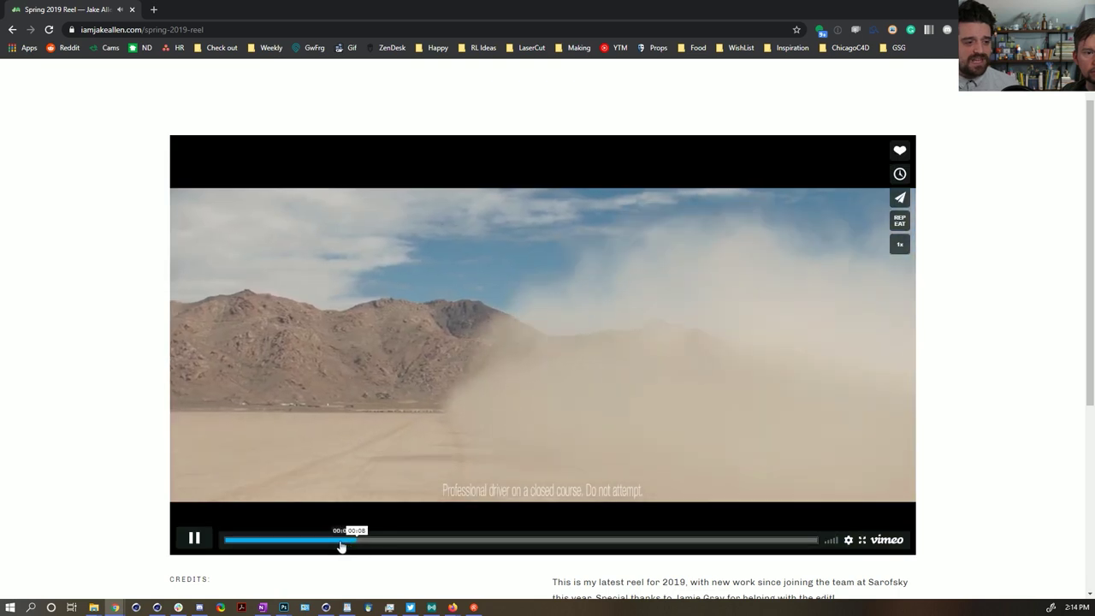
{"action": "left_click", "coordinate": [324, 546]}
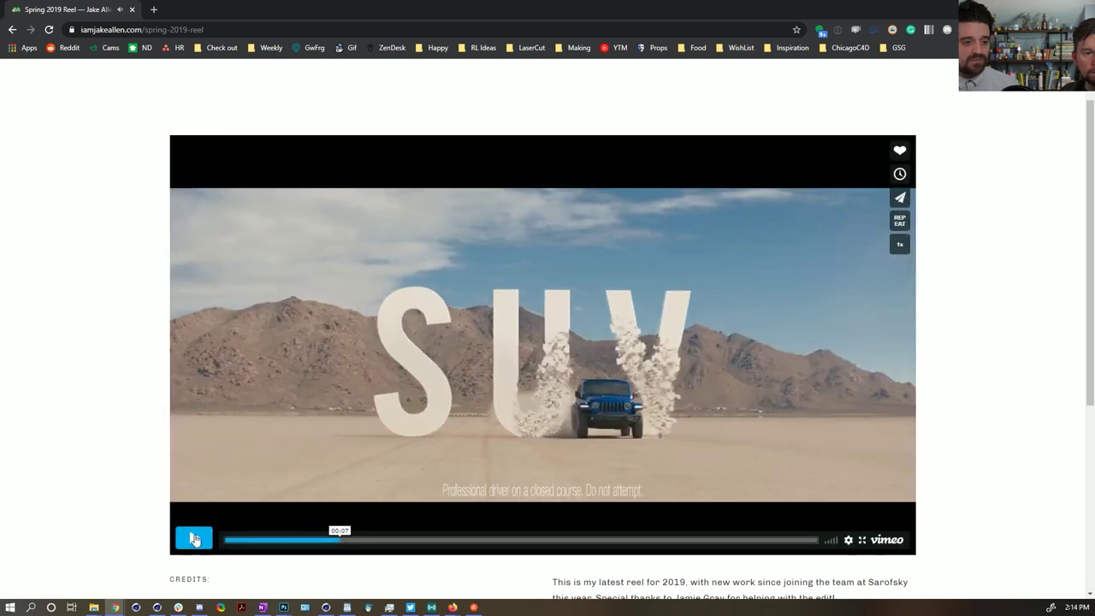
{"action": "left_click", "coordinate": [195, 538]}
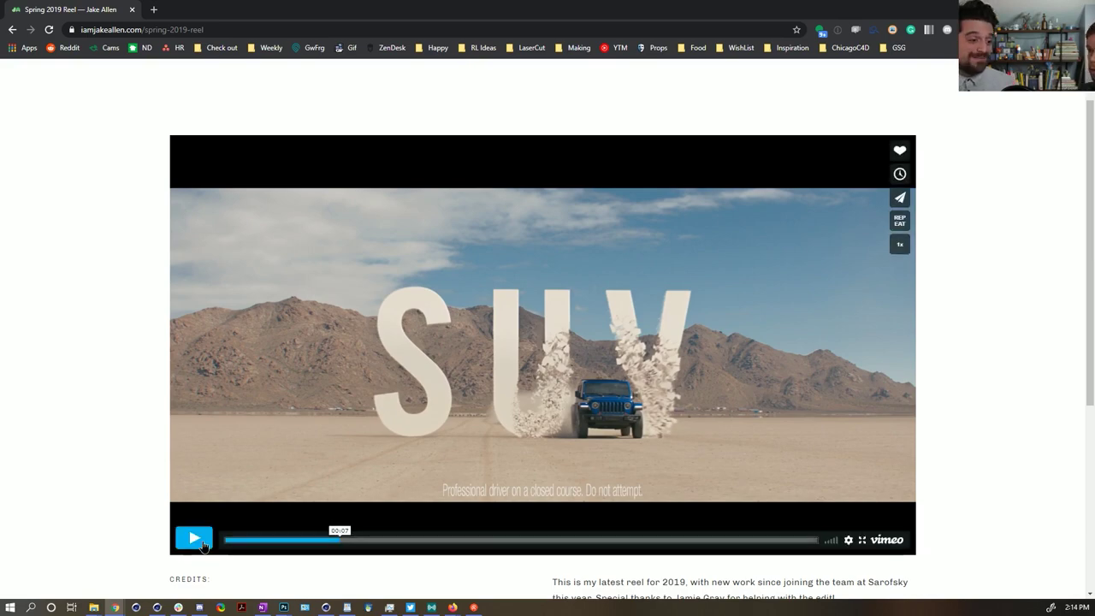
{"action": "left_click", "coordinate": [204, 546]}
{"action": "left_click", "coordinate": [201, 546]}
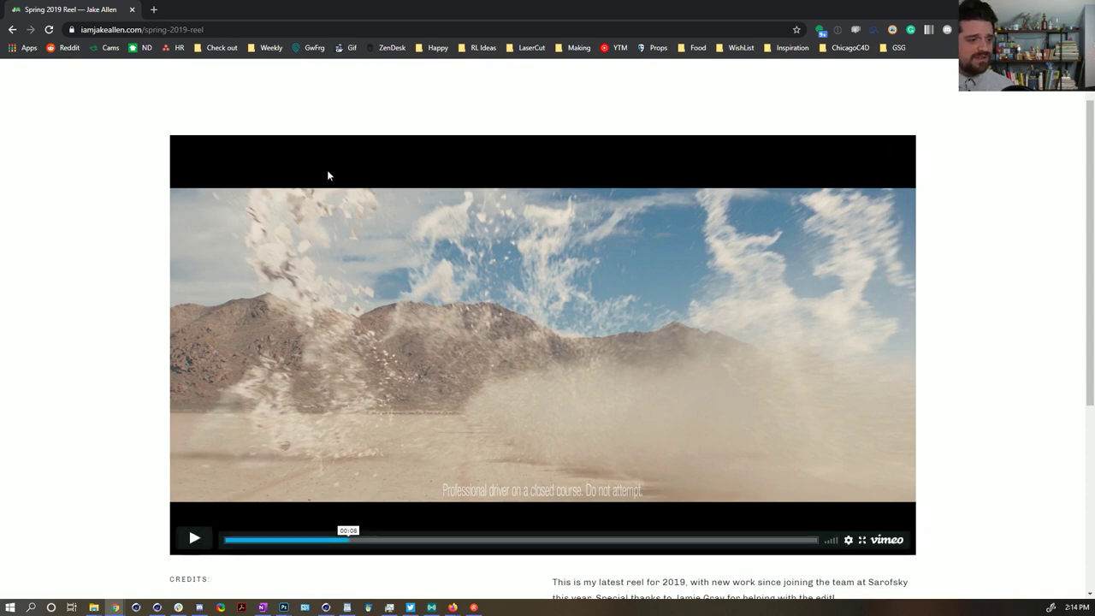
{"action": "left_click", "coordinate": [193, 541]}
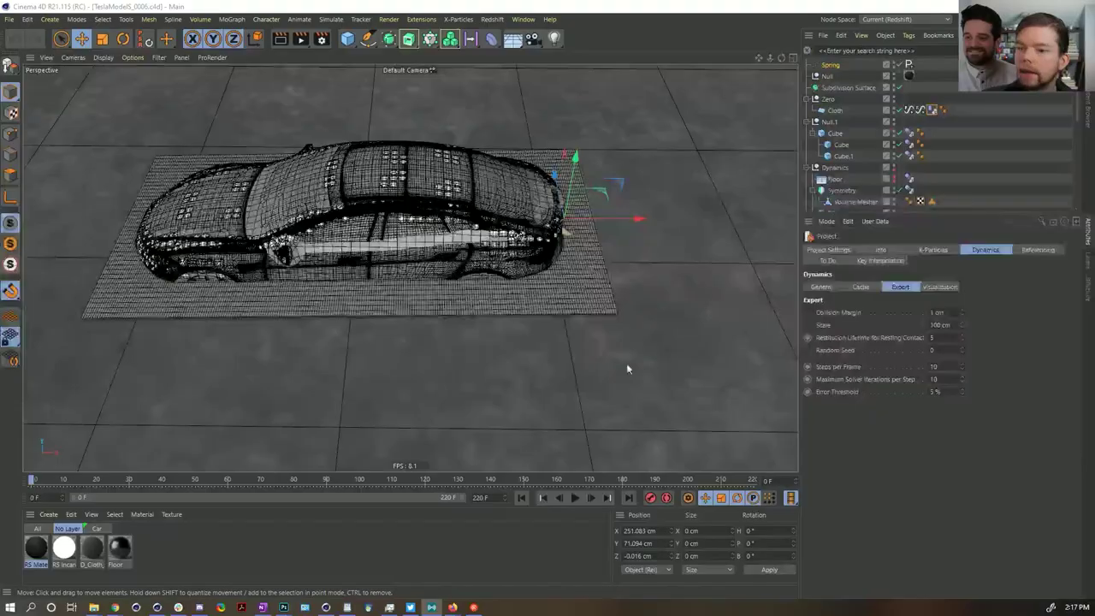
Advance the Tesla cloth simulation to frame 23, then start a new empty Untitled project
{"action": "left_click_drag", "start_coordinate": [418, 274], "coordinate": [383, 303], "text": "alt"}
{"action": "left_click", "coordinate": [591, 499]}
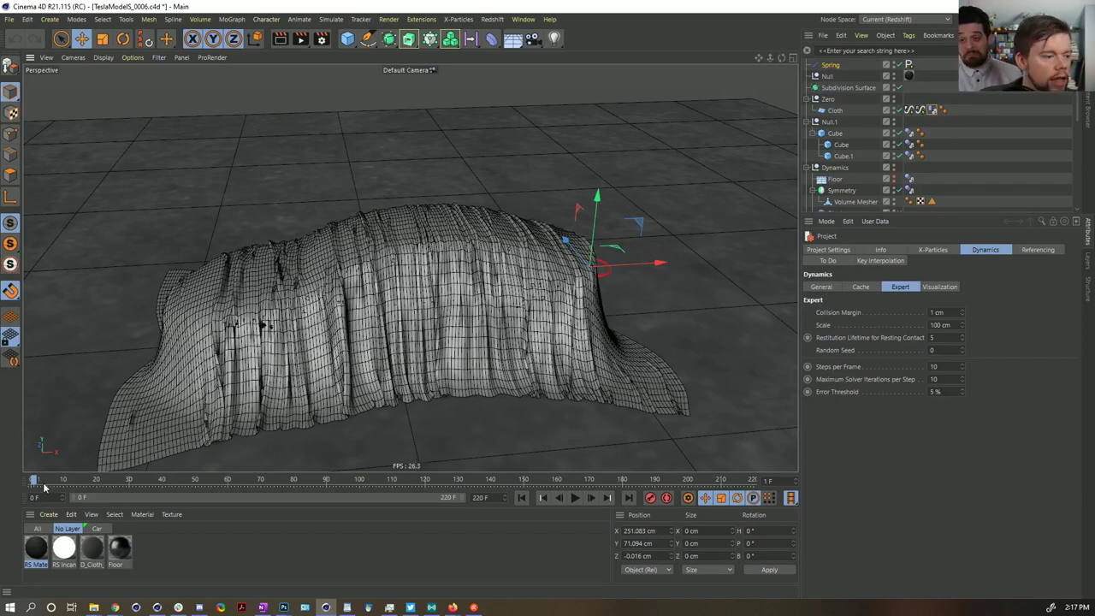
{"action": "left_click_drag", "start_coordinate": [44, 483], "coordinate": [69, 487]}
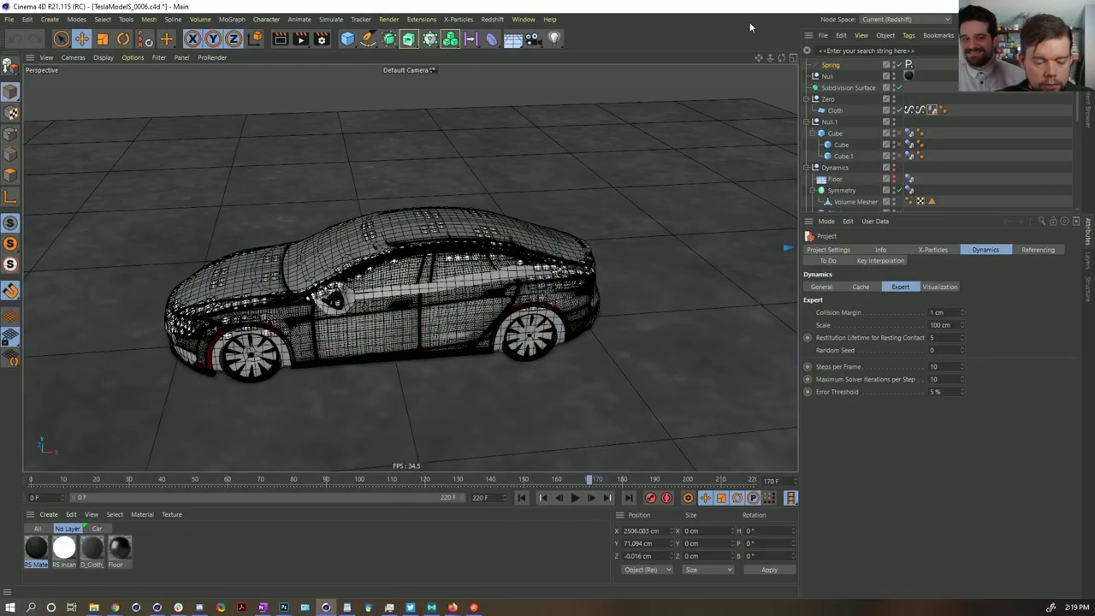
{"action": "key", "text": "ctrl+n"}
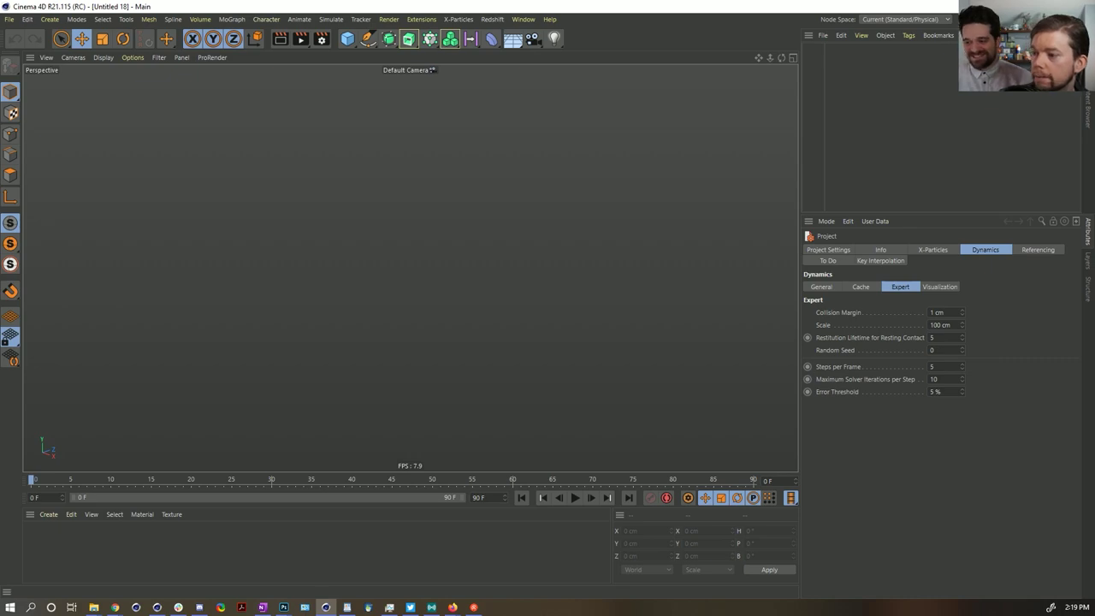
Dismiss Instagram's unusual login warning with 'This Wasn't Me' and shrink the Chrome window
{"action": "key", "text": "alt+Tab"}
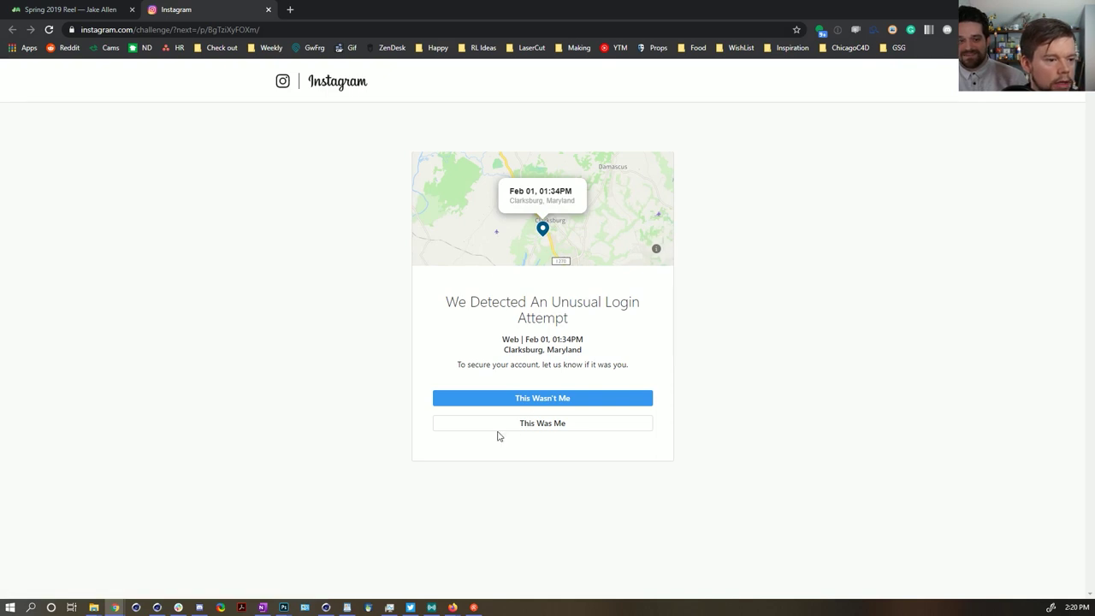
{"action": "left_click", "coordinate": [535, 397]}
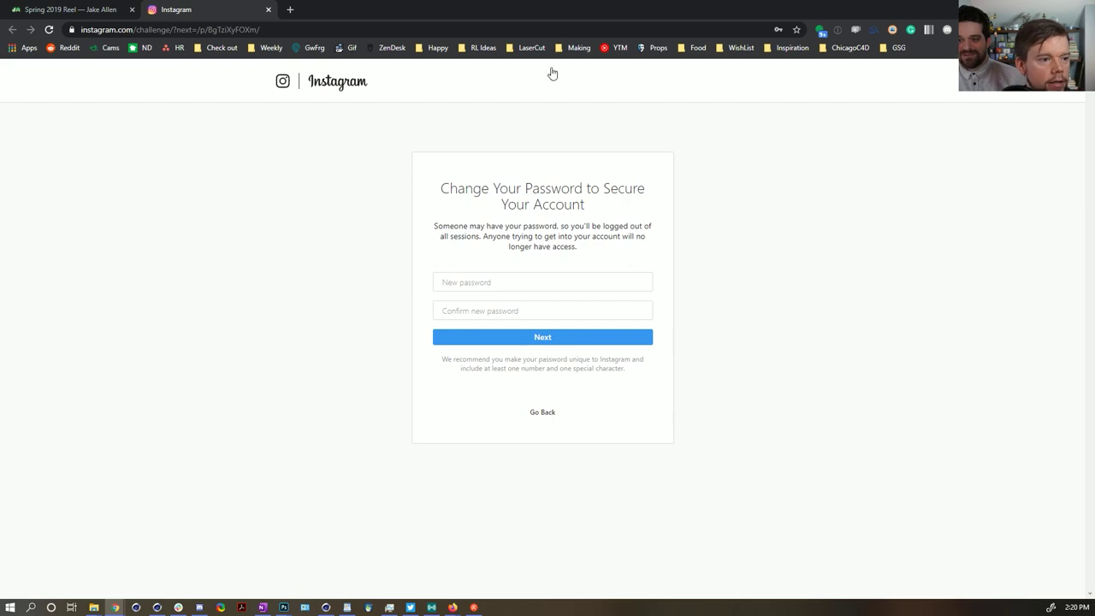
{"action": "left_click_drag", "start_coordinate": [561, 4], "coordinate": [811, 184]}
Switch to Cinema 4D, then bring Chrome back and move it up and right
{"action": "key", "text": "alt+Tab"}
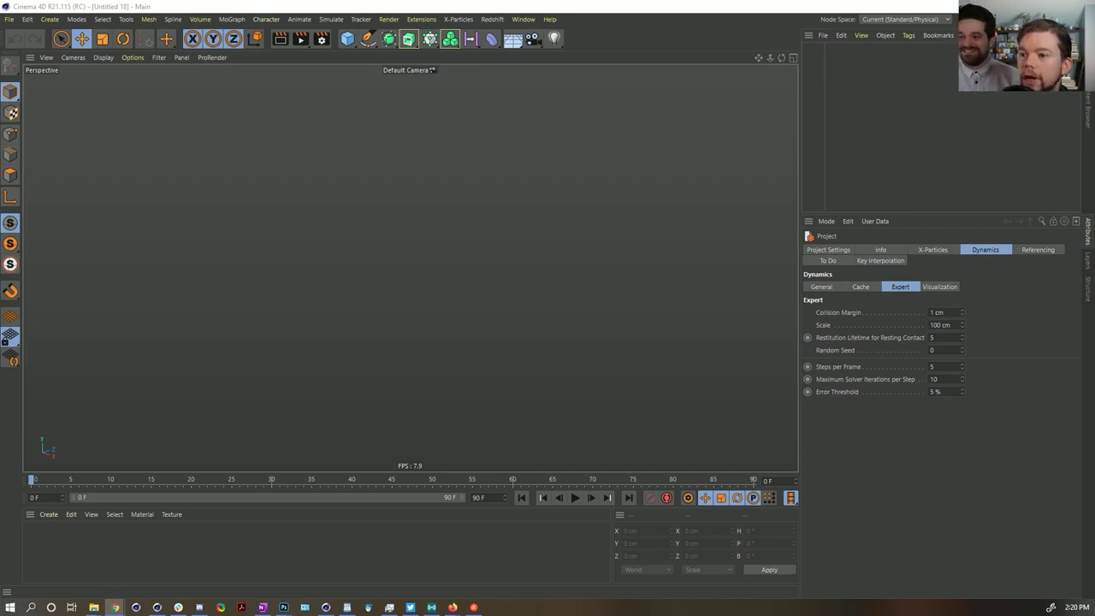
{"action": "key", "text": "alt+Tab"}
{"action": "left_click_drag", "start_coordinate": [583, 89], "coordinate": [689, 64]}
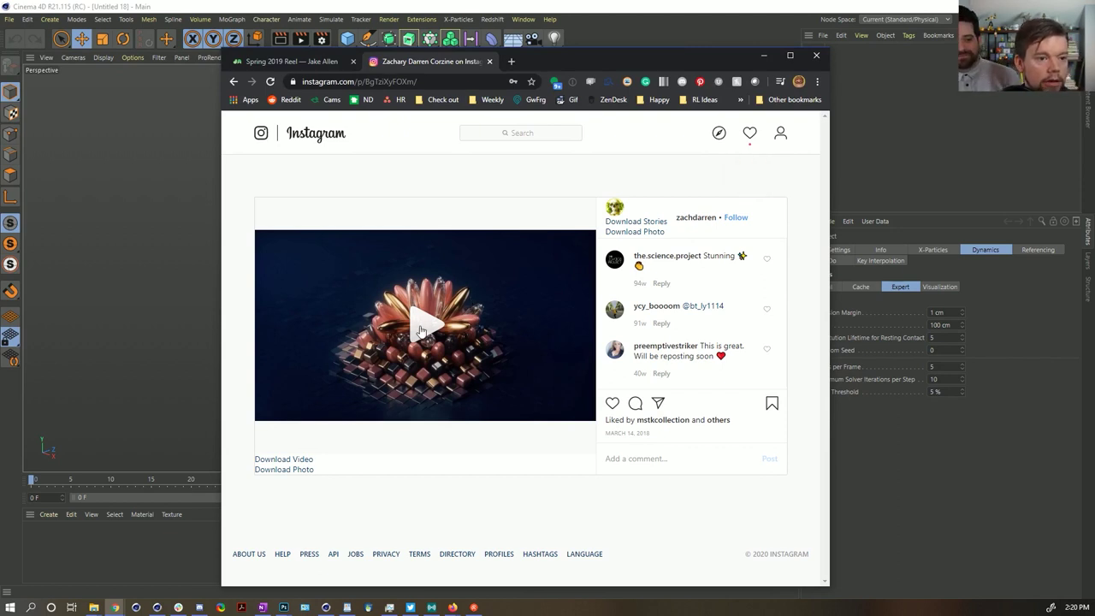
Start playing the flower animation video in the Instagram post
{"action": "left_click", "coordinate": [420, 330]}
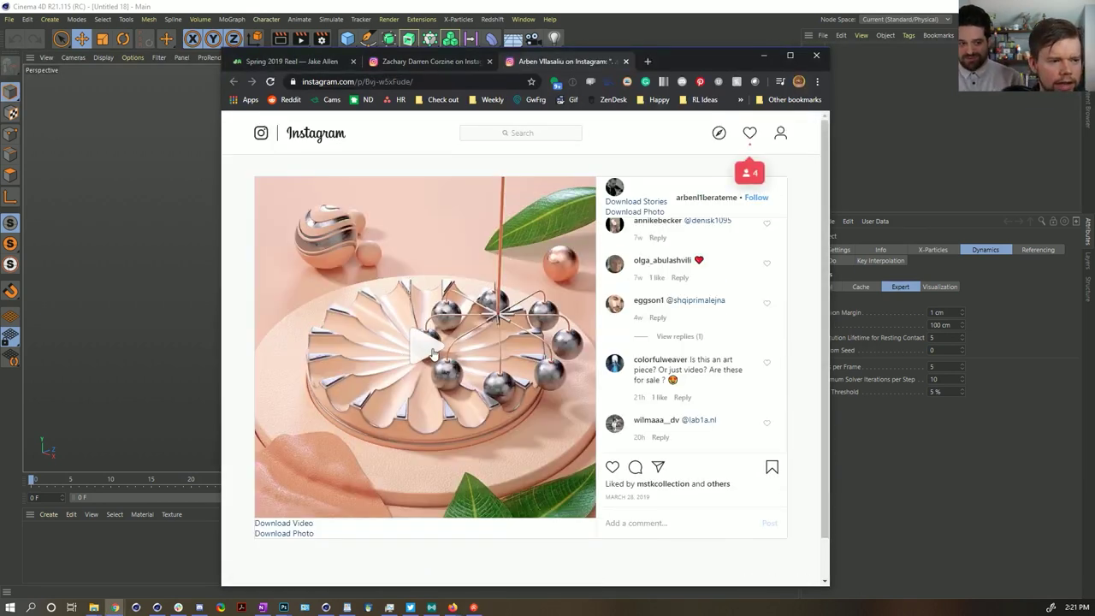
Play the peach sculpture video and scroll up through the post
{"action": "left_click", "coordinate": [432, 352]}
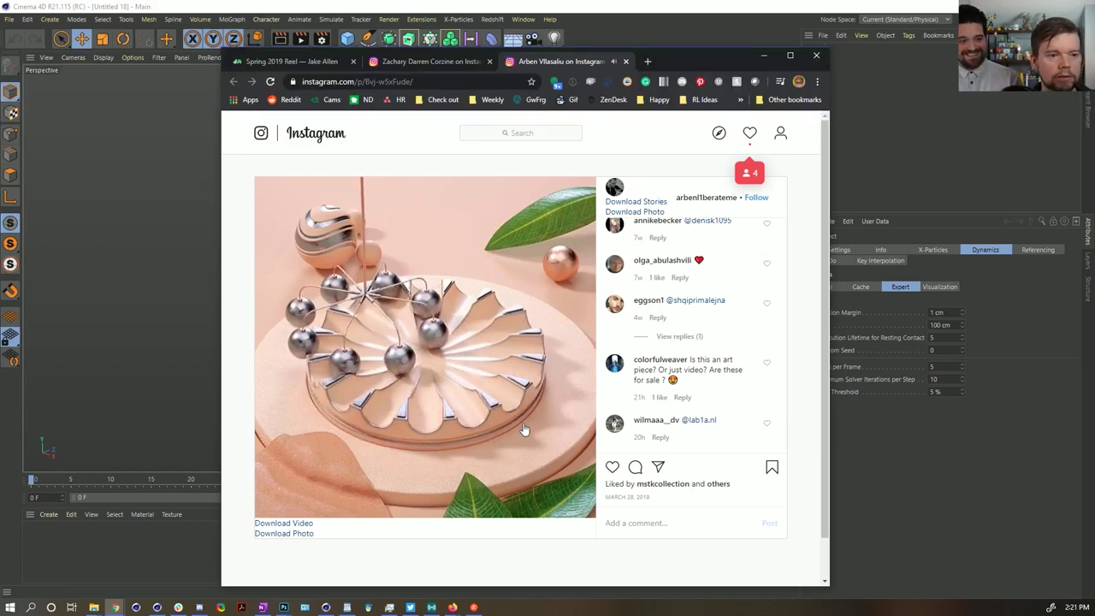
{"action": "scroll", "coordinate": [704, 288], "scroll_direction": "up", "scroll_amount": 5}
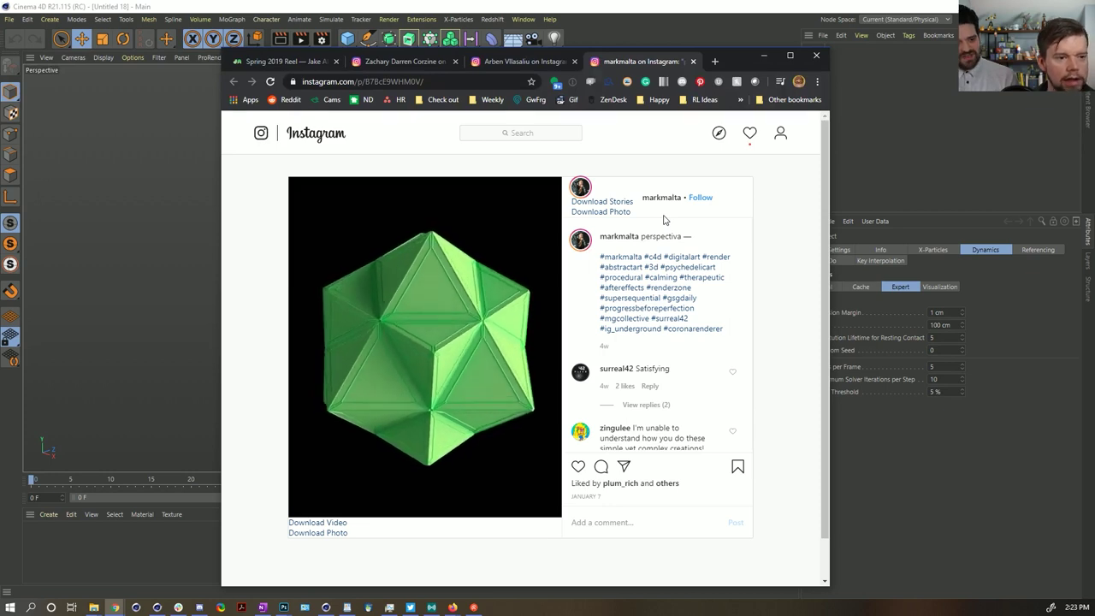
Glance at the flower animation tab, then return to the green polyhedron post
{"action": "left_click", "coordinate": [412, 63]}
{"action": "left_click", "coordinate": [640, 63]}
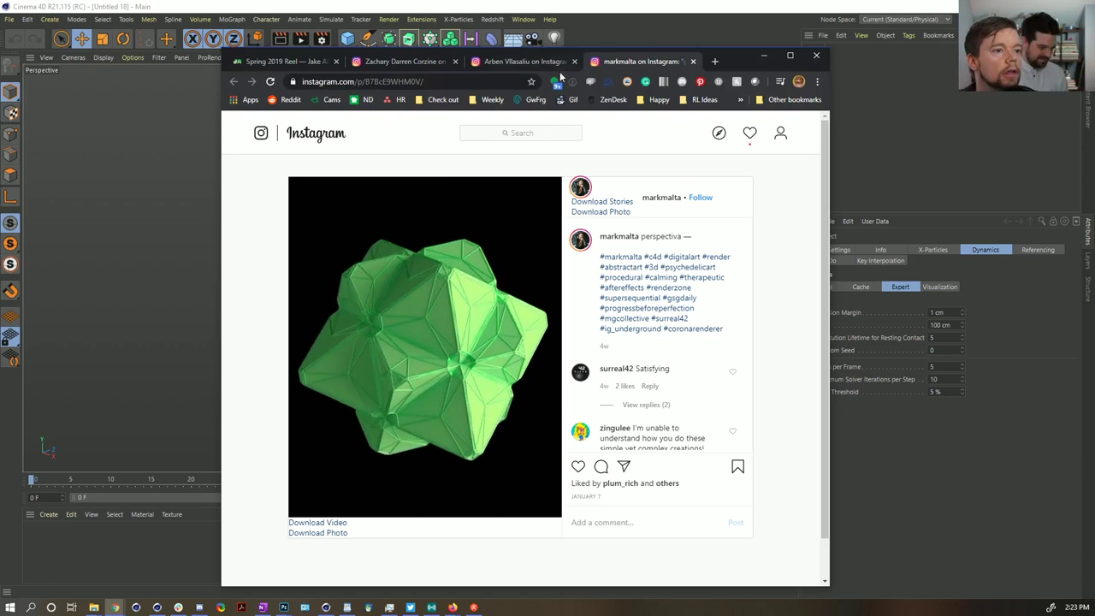
Put Chrome away, add a Platonic primitive and set its Type to Bucky
{"action": "left_click", "coordinate": [746, 15]}
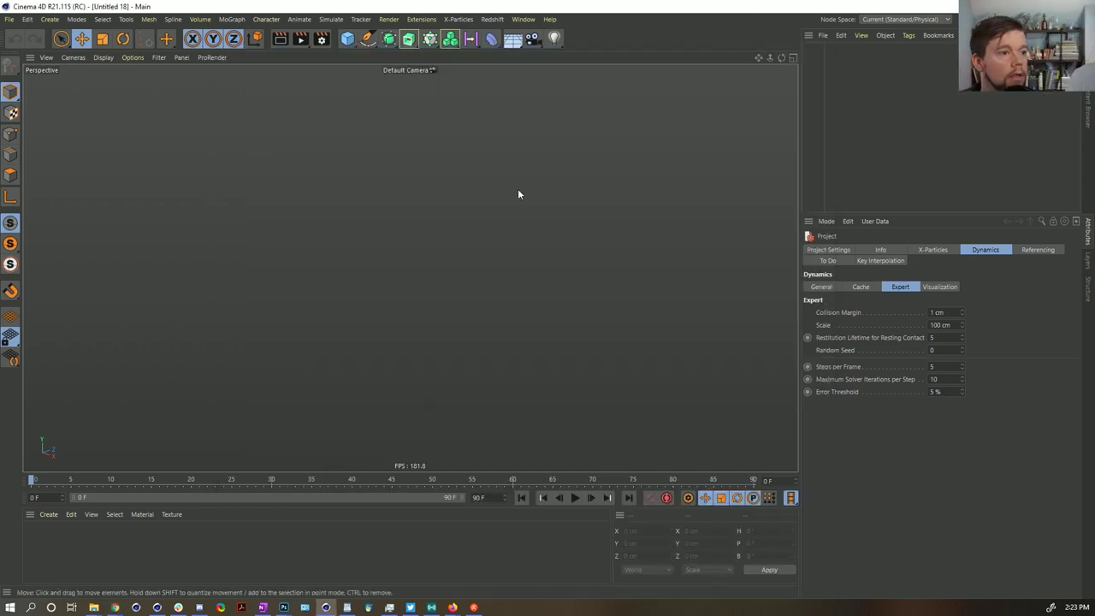
{"action": "left_click", "coordinate": [348, 37]}
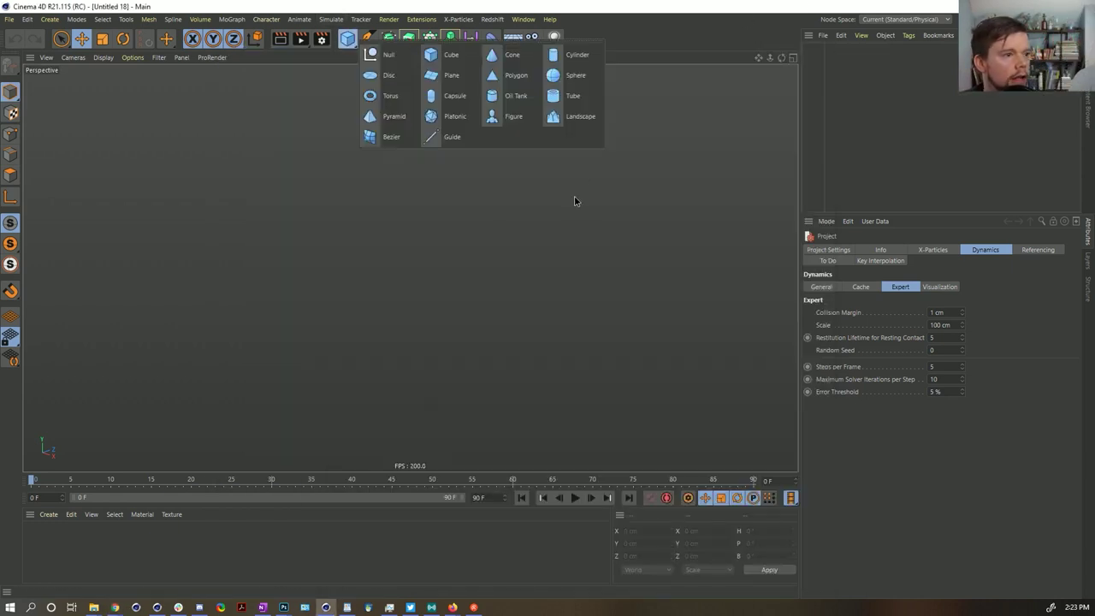
{"action": "left_click", "coordinate": [454, 120]}
{"action": "left_click", "coordinate": [875, 300]}
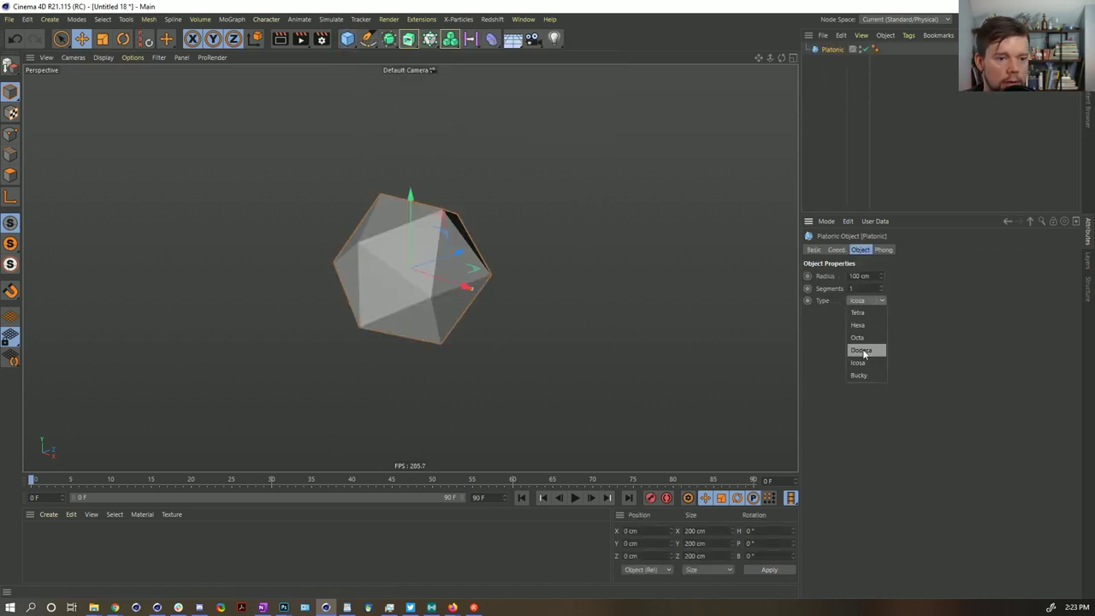
{"action": "left_click", "coordinate": [862, 375]}
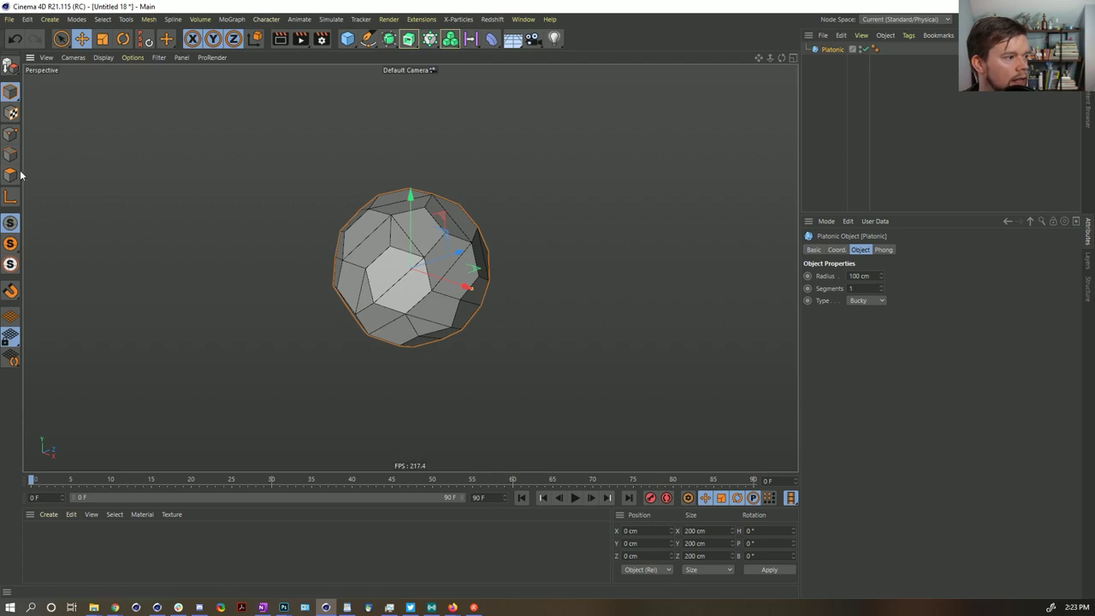
Make the Platonic editable and untriangulate all its polygons into n-gon faces
{"action": "key", "text": "c"}
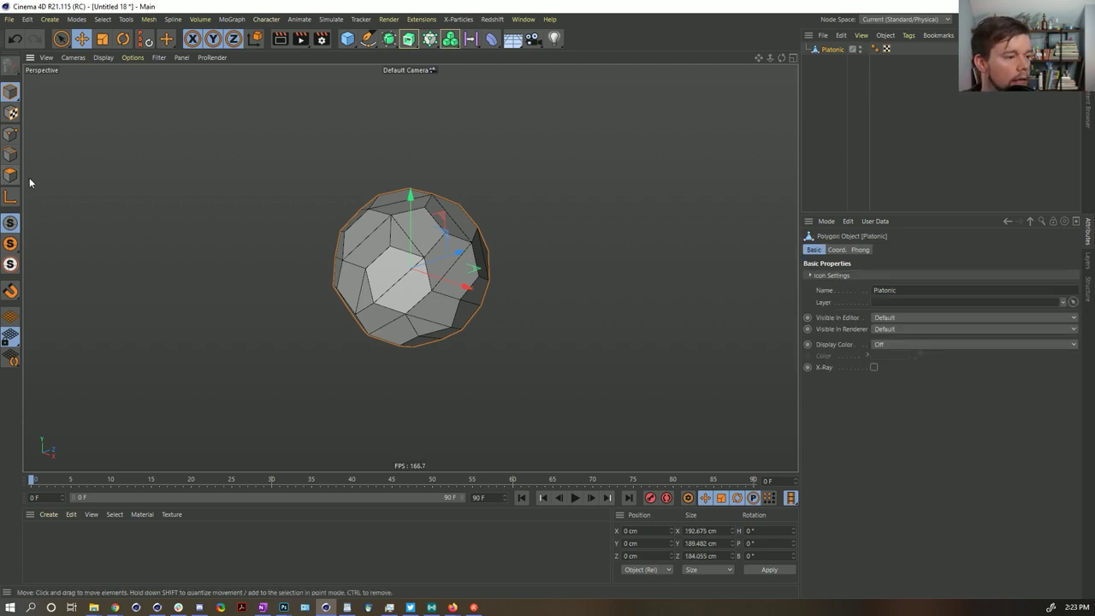
{"action": "left_click", "coordinate": [11, 177]}
{"action": "key", "text": "ctrl+a"}
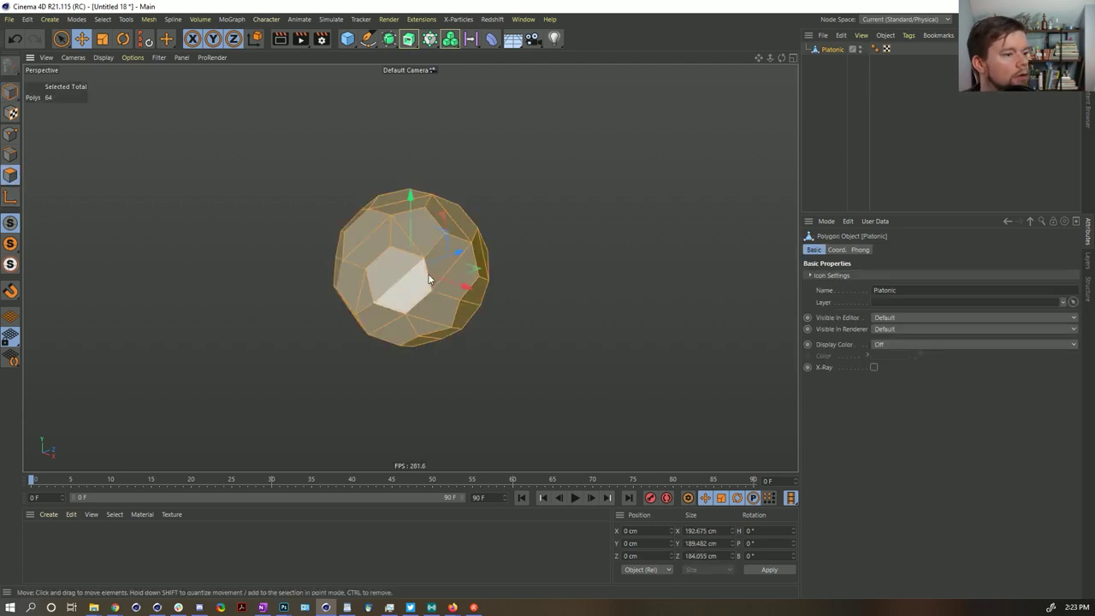
{"action": "right_click", "coordinate": [393, 282]}
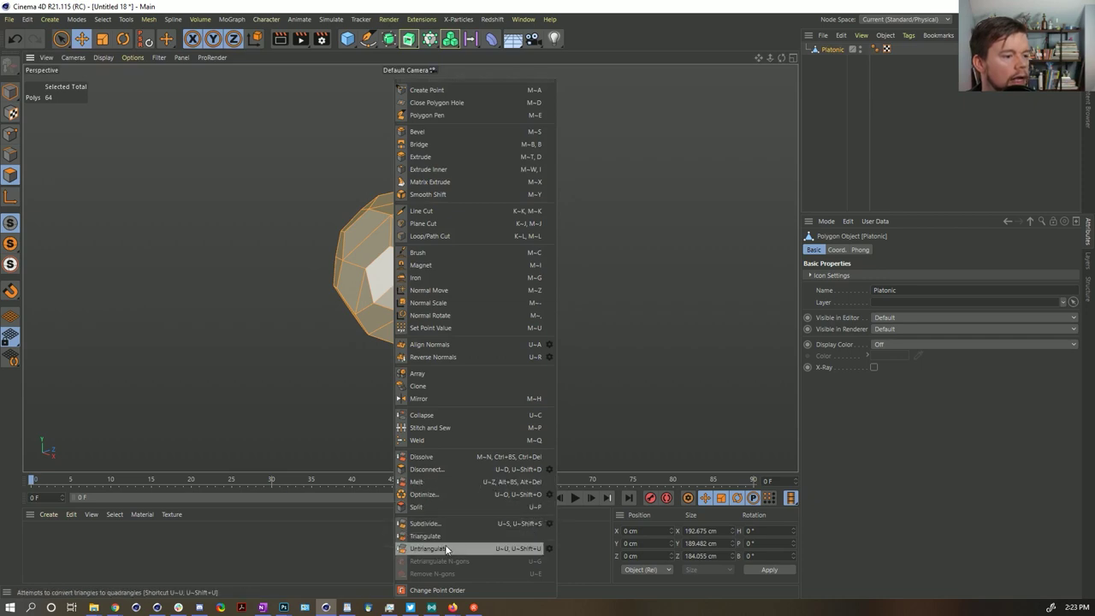
{"action": "left_click", "coordinate": [510, 548]}
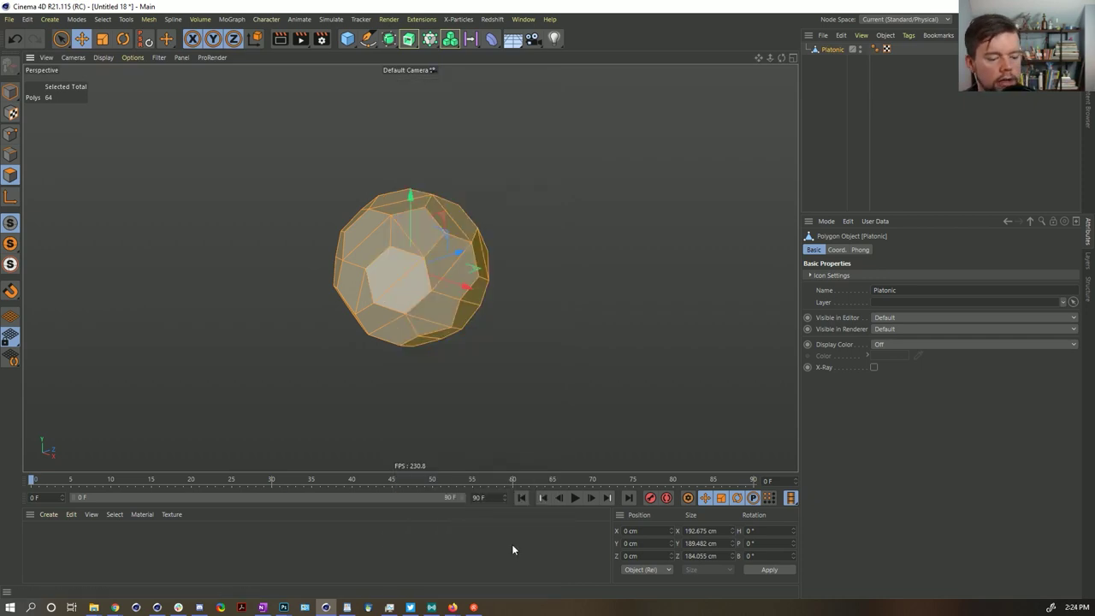
{"action": "key", "text": "u"}
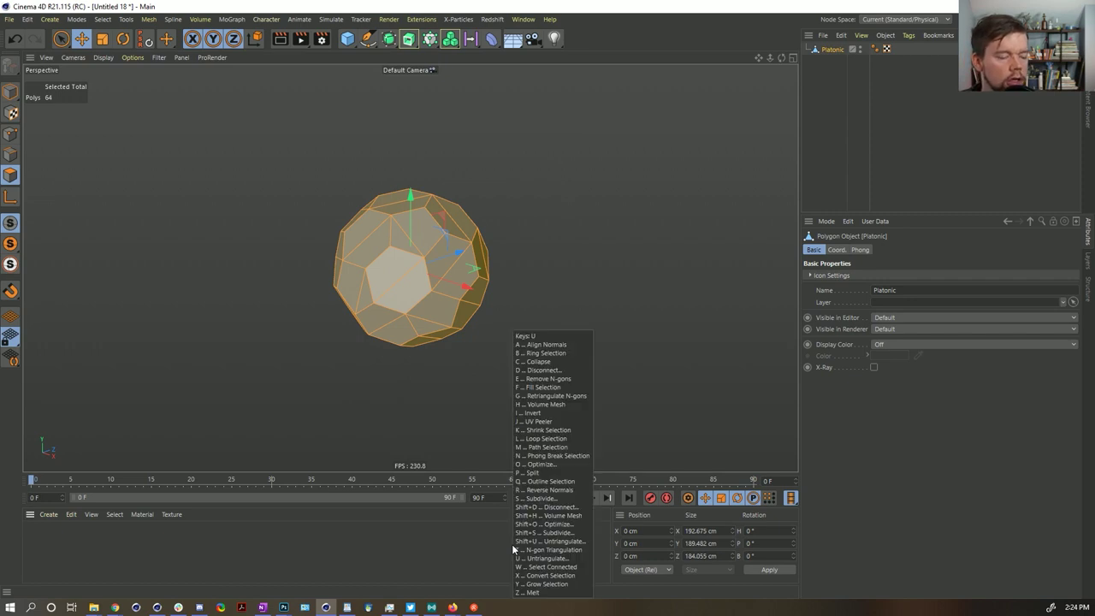
{"action": "key", "text": "u"}
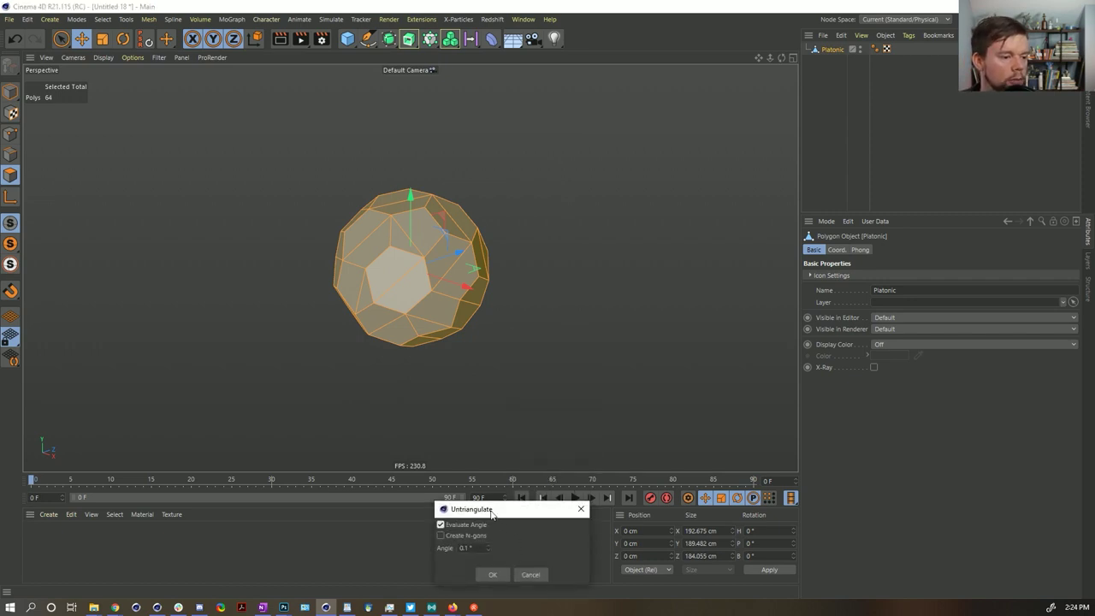
{"action": "left_click_drag", "start_coordinate": [489, 511], "coordinate": [510, 380]}
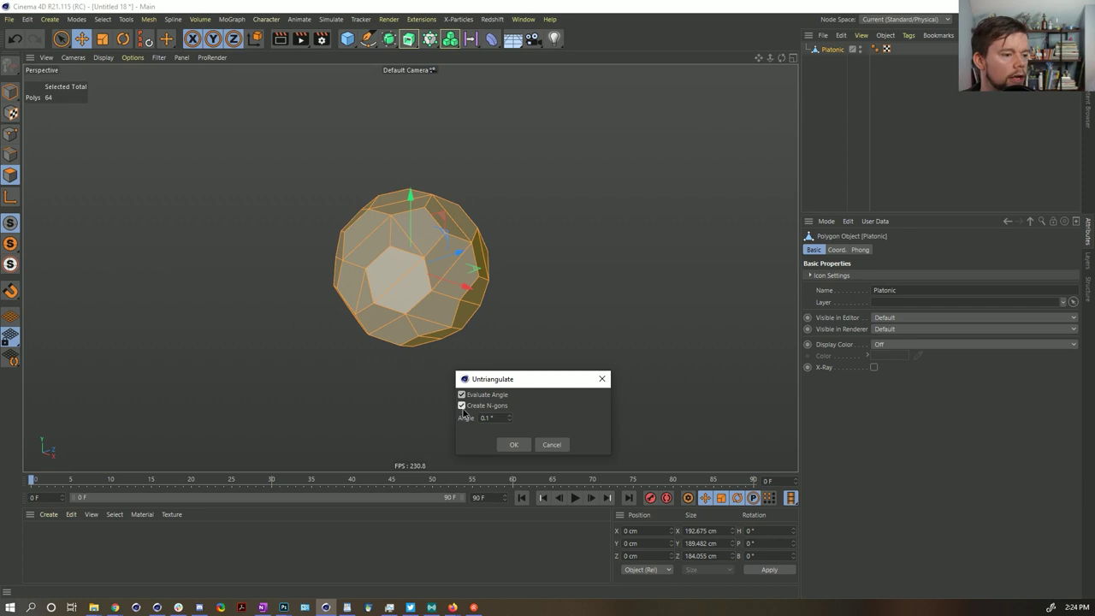
{"action": "left_click", "coordinate": [513, 445]}
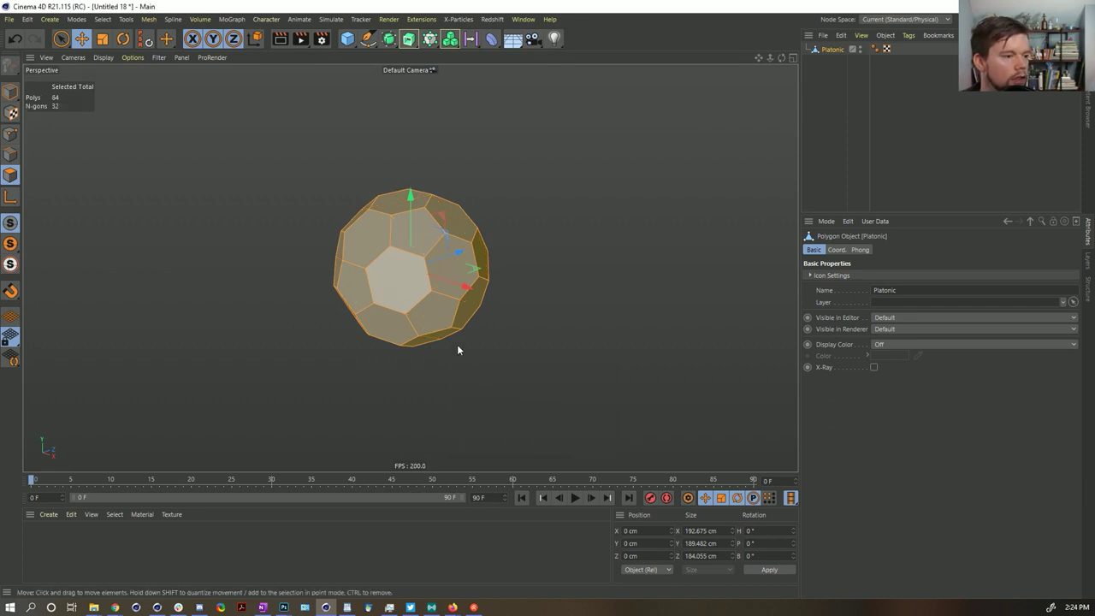
{"action": "left_click_drag", "start_coordinate": [445, 319], "coordinate": [399, 281], "text": "alt"}
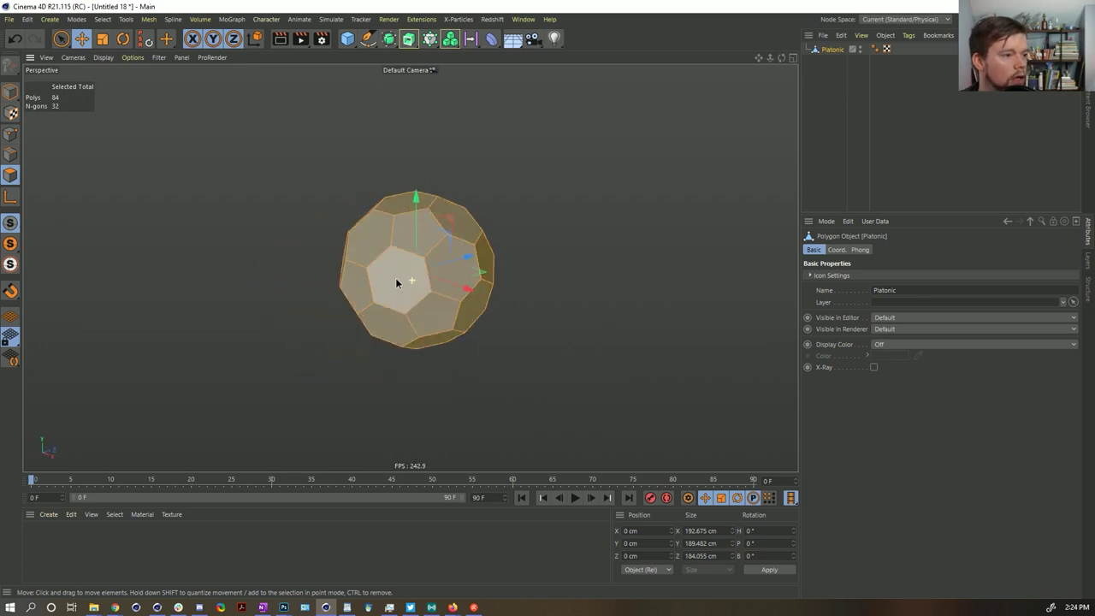
Add a Bevel deformer under the Platonic in Polygons mode with a 52 cm Offset
{"action": "left_click", "coordinate": [497, 40]}
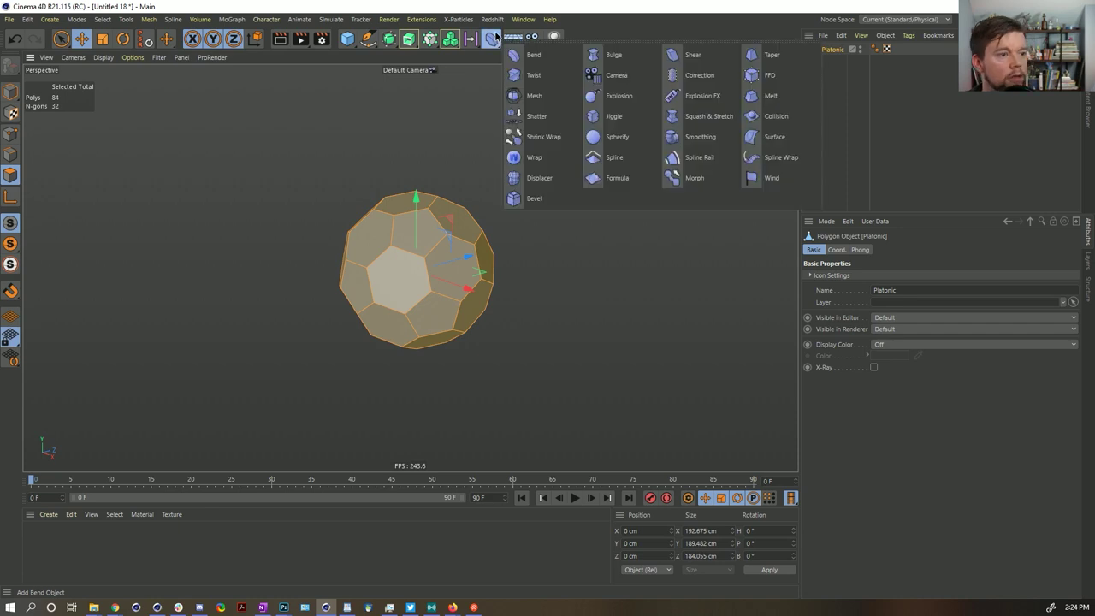
{"action": "left_click", "coordinate": [541, 200]}
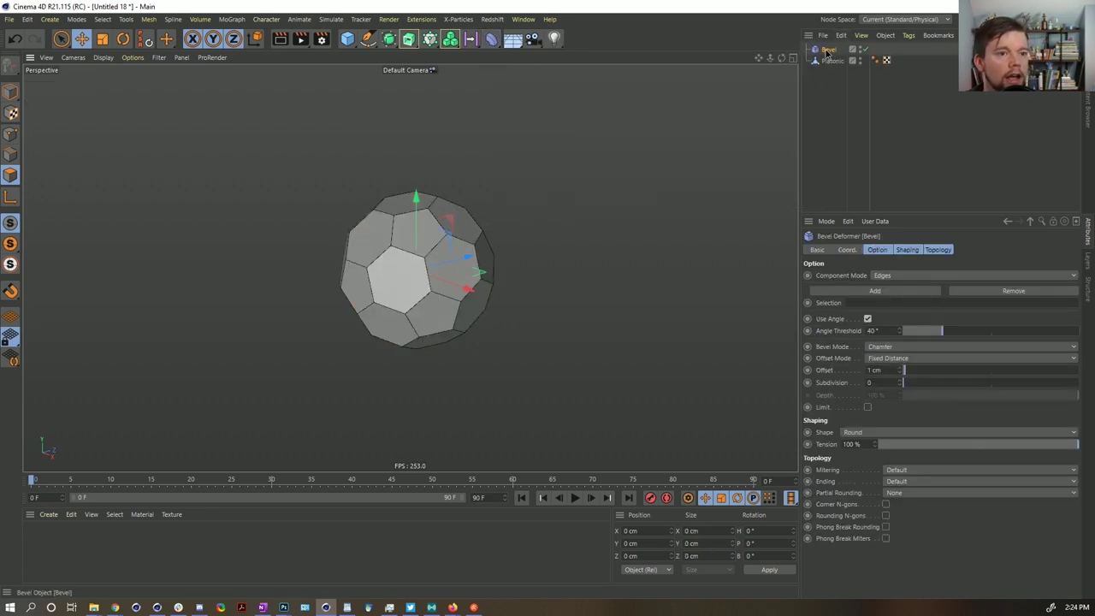
{"action": "mouse_move", "coordinate": [828, 50]}
{"action": "left_mouse_down"}
{"action": "mouse_move", "coordinate": [842, 67]}
{"action": "mouse_move", "coordinate": [835, 64]}
{"action": "left_mouse_up"}
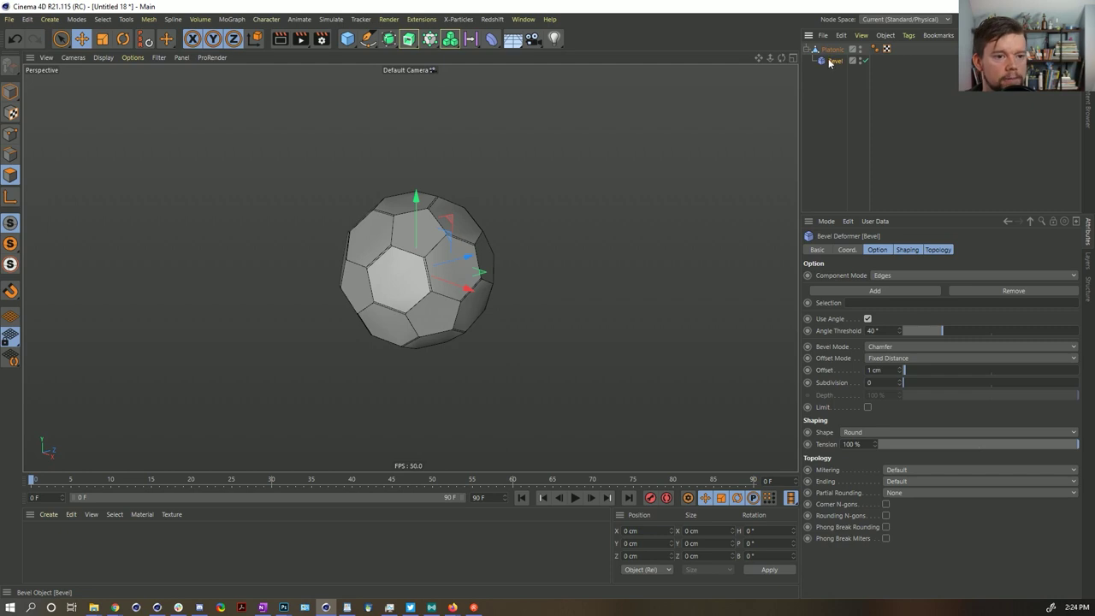
{"action": "left_click", "coordinate": [899, 275]}
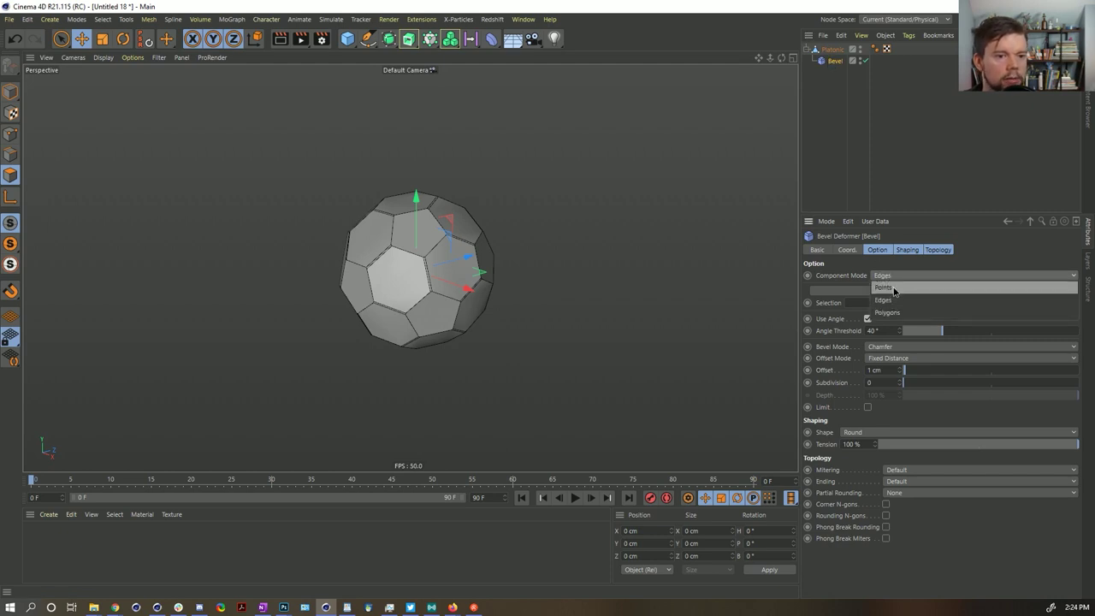
{"action": "left_click", "coordinate": [886, 313]}
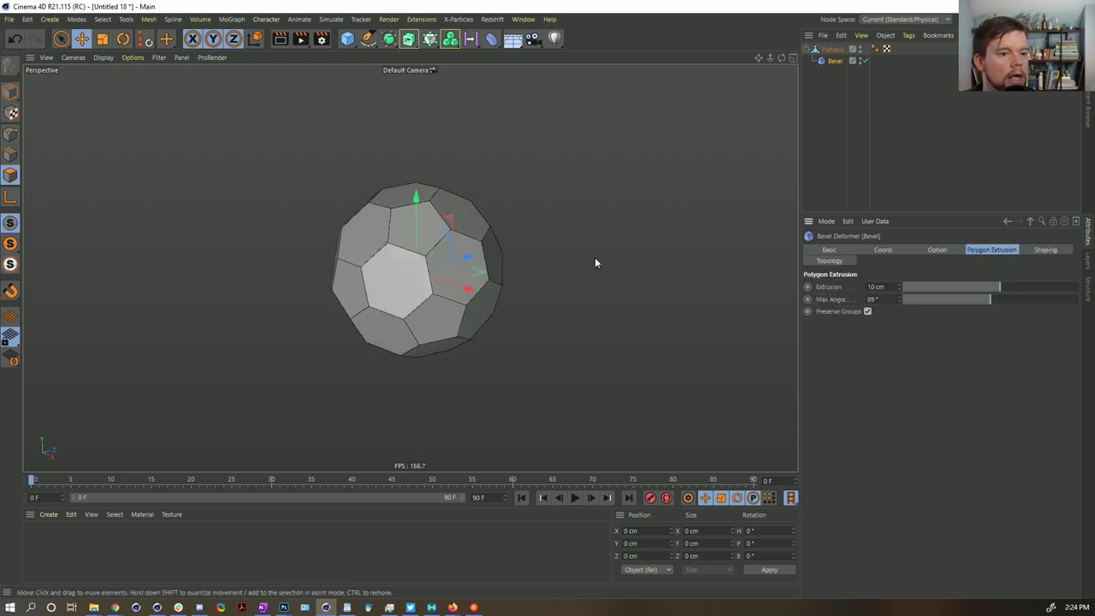
{"action": "left_click_drag", "start_coordinate": [488, 269], "coordinate": [704, 312], "text": "alt"}
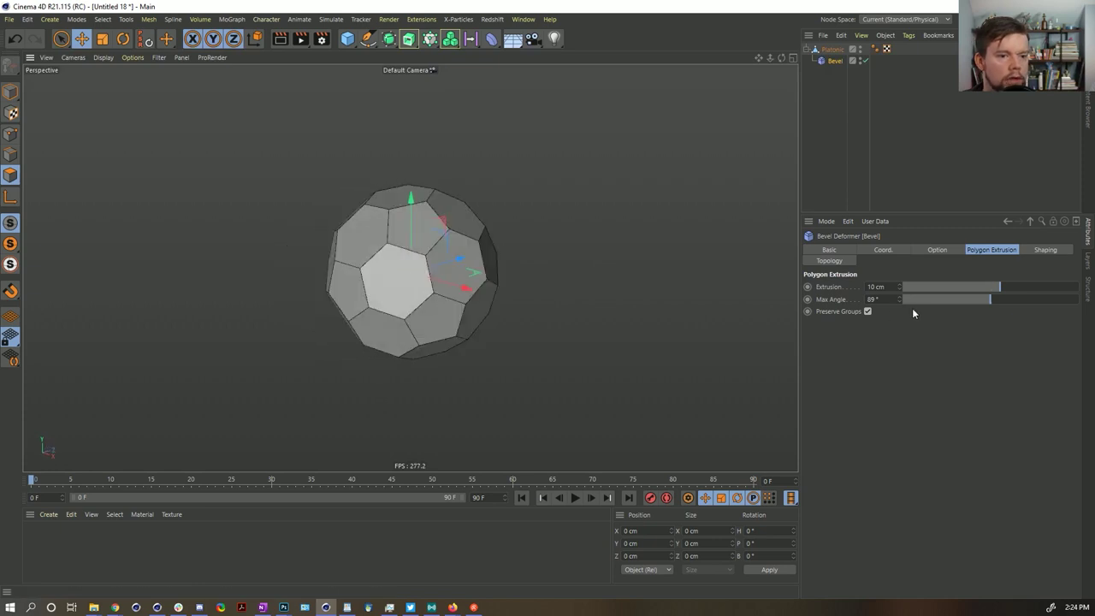
{"action": "left_click", "coordinate": [935, 249]}
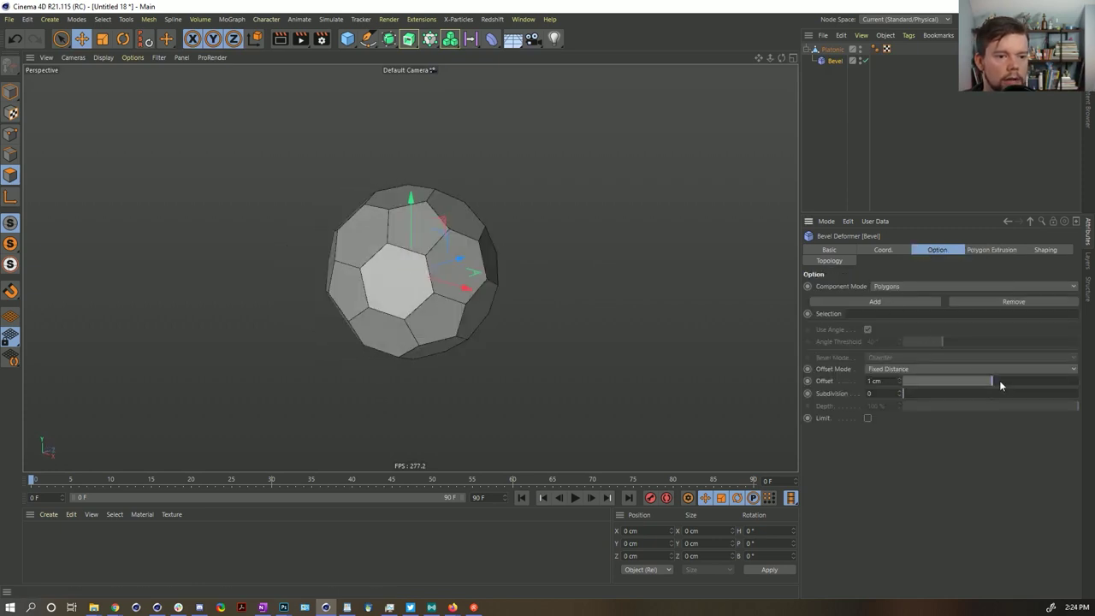
{"action": "left_click_drag", "start_coordinate": [1000, 385], "coordinate": [1038, 380]}
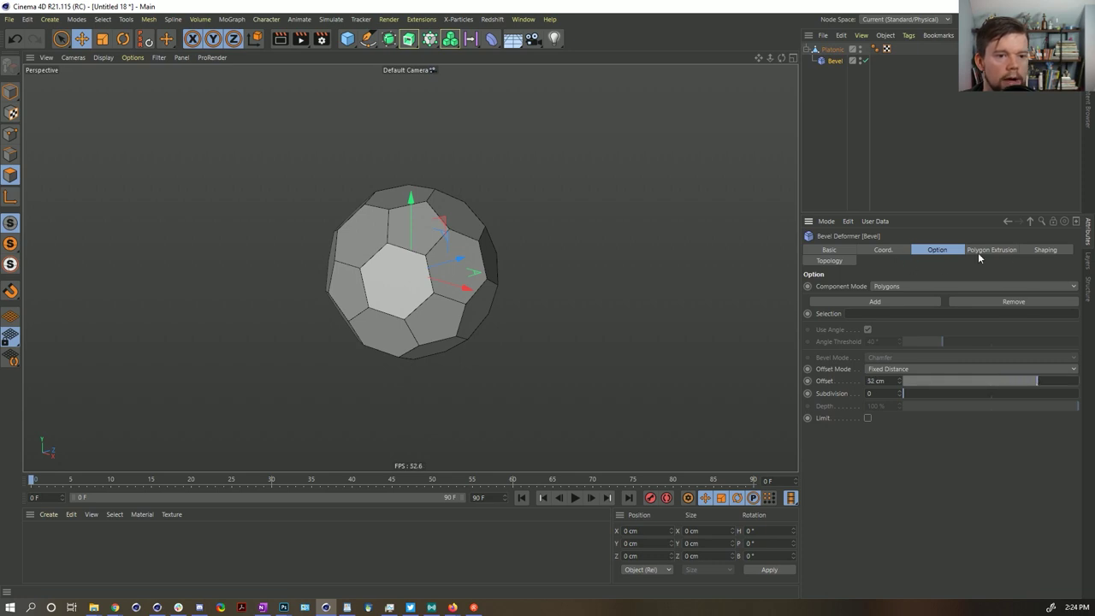
Show the Polygon Extrusion and Shaping settings, set Max Angle to 31° and reduce the Offset
{"action": "left_click", "coordinate": [980, 252], "text": "shift"}
{"action": "left_click", "coordinate": [1043, 250], "text": "shift"}
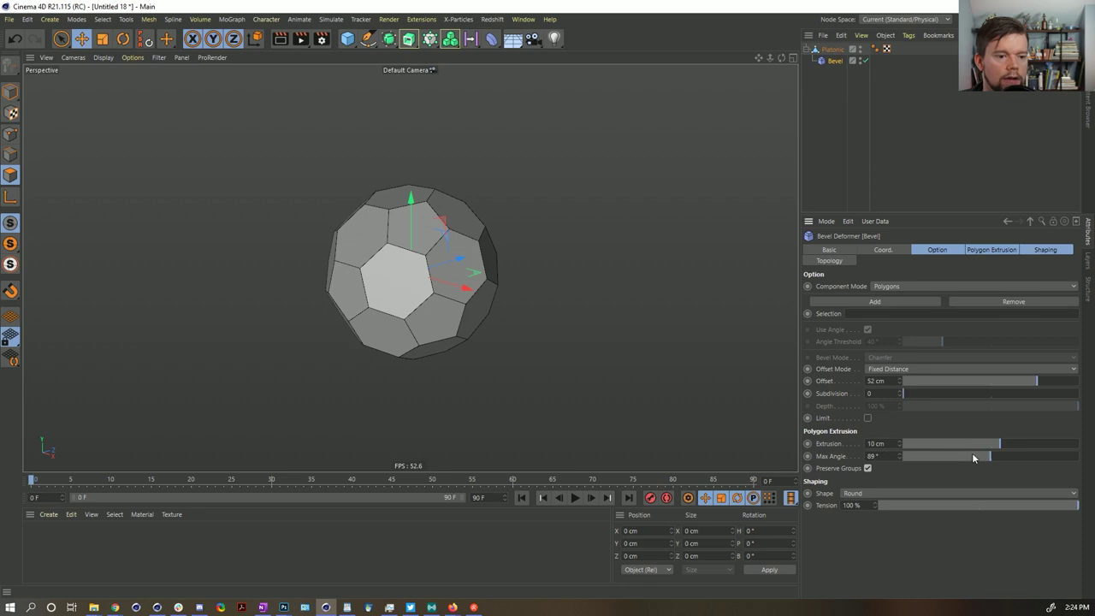
{"action": "left_click_drag", "start_coordinate": [980, 458], "coordinate": [939, 462]}
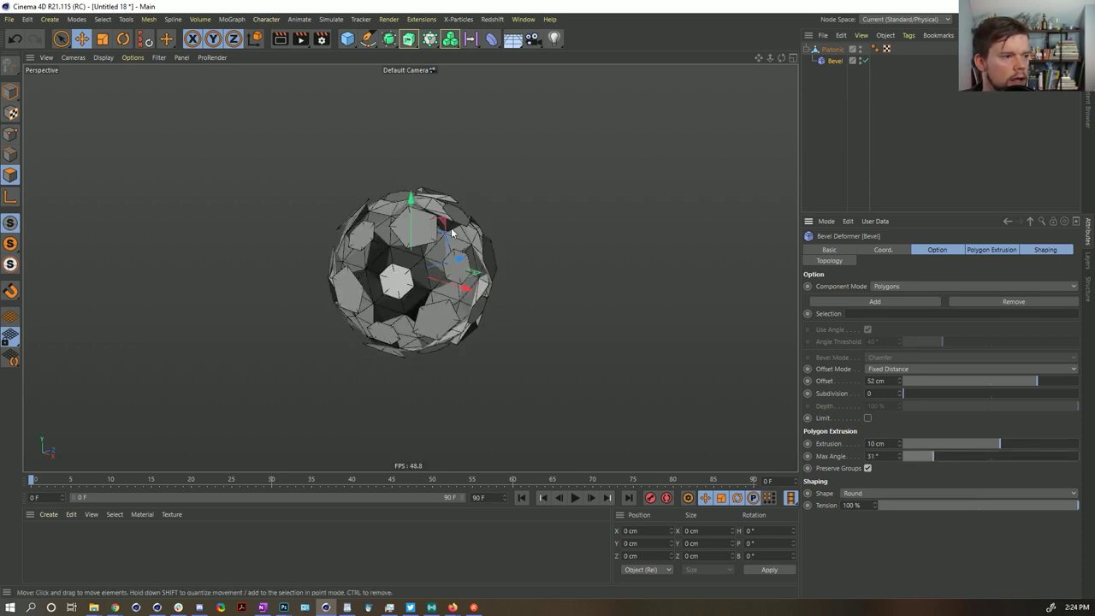
{"action": "scroll", "coordinate": [413, 271], "scroll_direction": "up", "scroll_amount": 2}
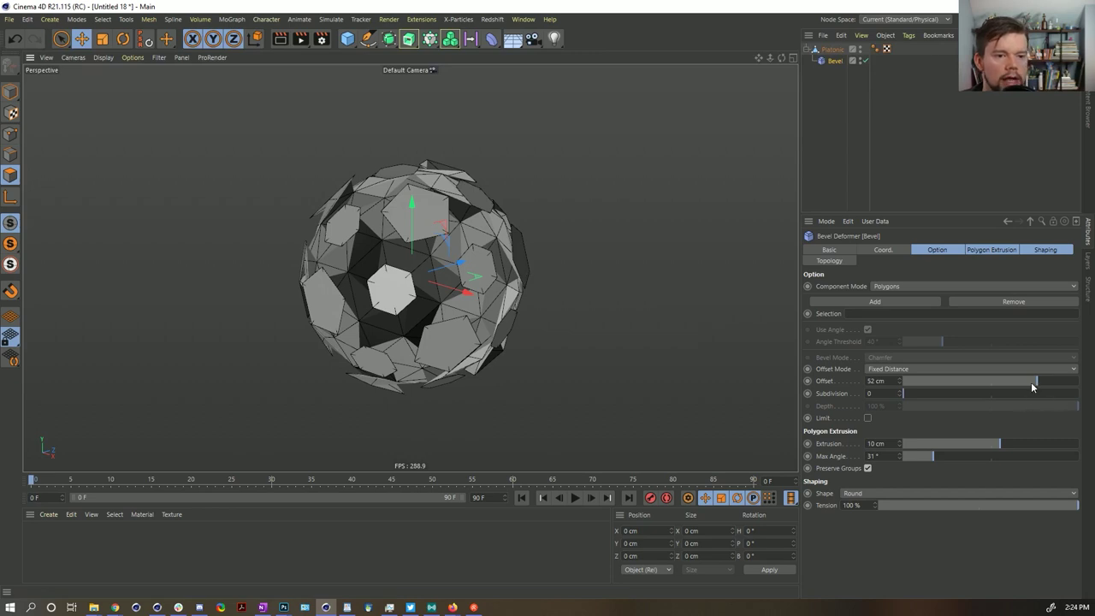
{"action": "left_click_drag", "start_coordinate": [1032, 387], "coordinate": [1002, 385]}
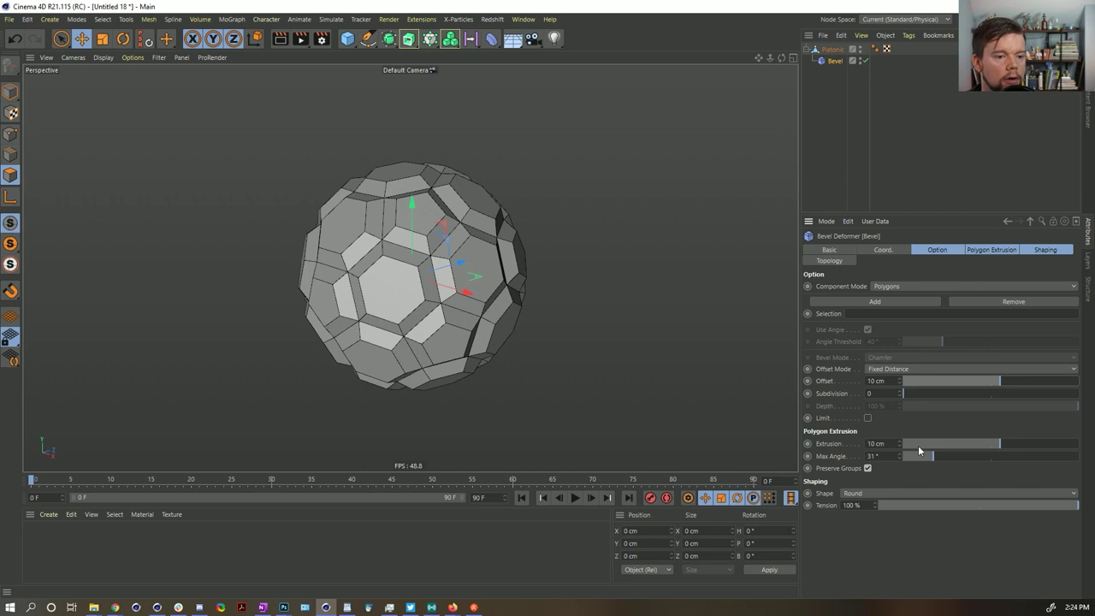
Set Extrusion to 50 cm, enable Limit, and bring the Offset to 6 cm
{"action": "left_click_drag", "start_coordinate": [1001, 444], "coordinate": [1037, 444]}
{"action": "left_click_drag", "start_coordinate": [997, 381], "coordinate": [1015, 380]}
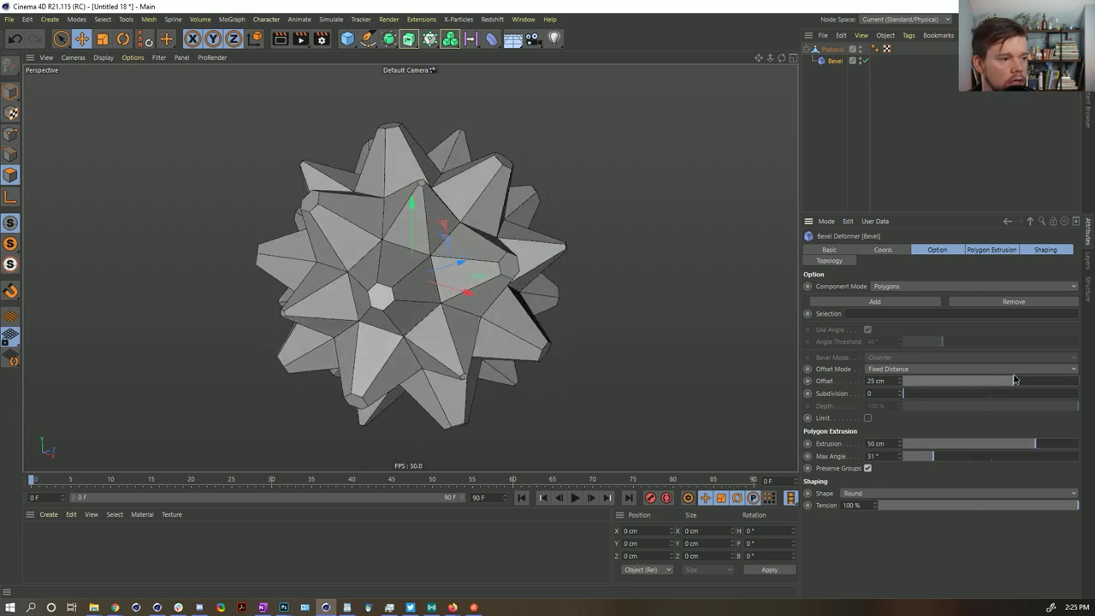
{"action": "left_click", "coordinate": [869, 418]}
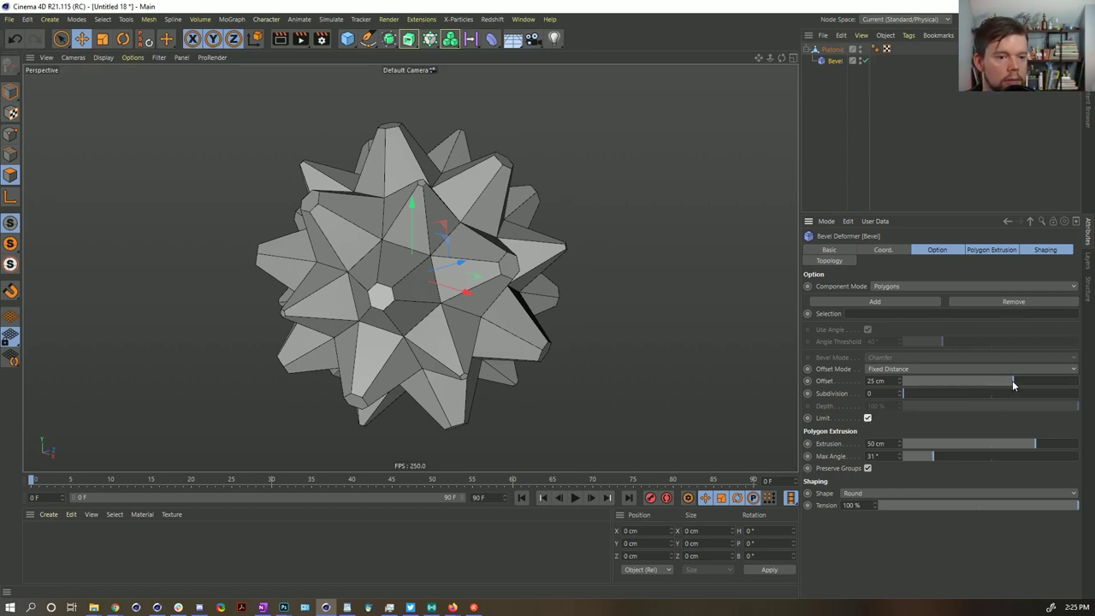
{"action": "mouse_move", "coordinate": [1013, 384]}
{"action": "left_mouse_down"}
{"action": "mouse_move", "coordinate": [1042, 382]}
{"action": "mouse_move", "coordinate": [1011, 382]}
{"action": "mouse_move", "coordinate": [1022, 389]}
{"action": "mouse_move", "coordinate": [1002, 394]}
{"action": "mouse_move", "coordinate": [1015, 392]}
{"action": "left_mouse_up"}
{"action": "left_click_drag", "start_coordinate": [589, 299], "coordinate": [465, 245], "text": "alt"}
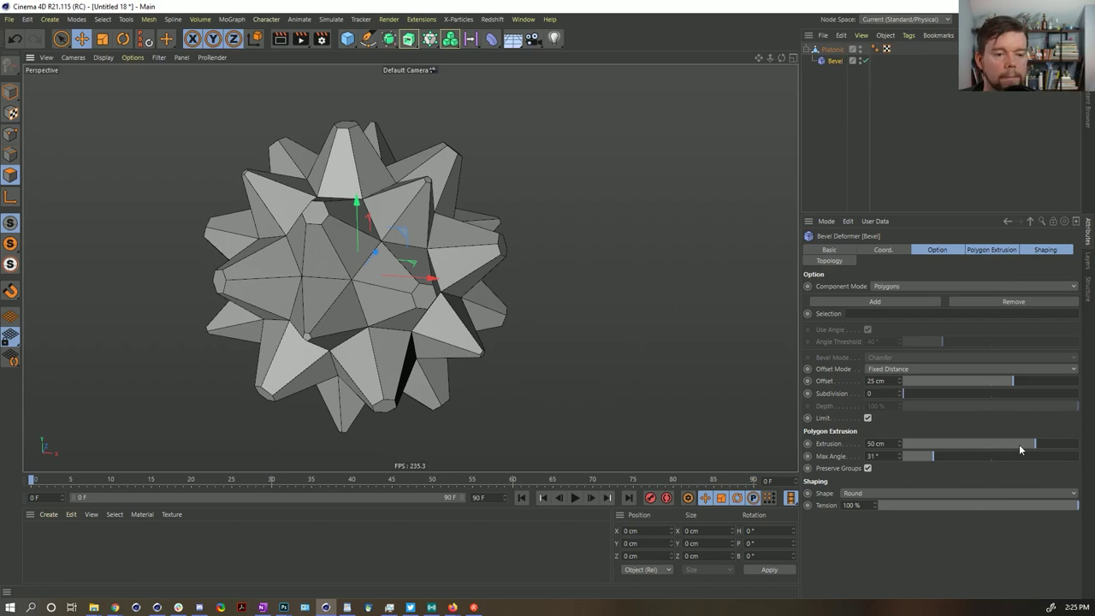
{"action": "mouse_move", "coordinate": [1005, 379]}
{"action": "left_mouse_down"}
{"action": "mouse_move", "coordinate": [959, 379]}
{"action": "mouse_move", "coordinate": [1024, 378]}
{"action": "mouse_move", "coordinate": [997, 379]}
{"action": "left_mouse_up"}
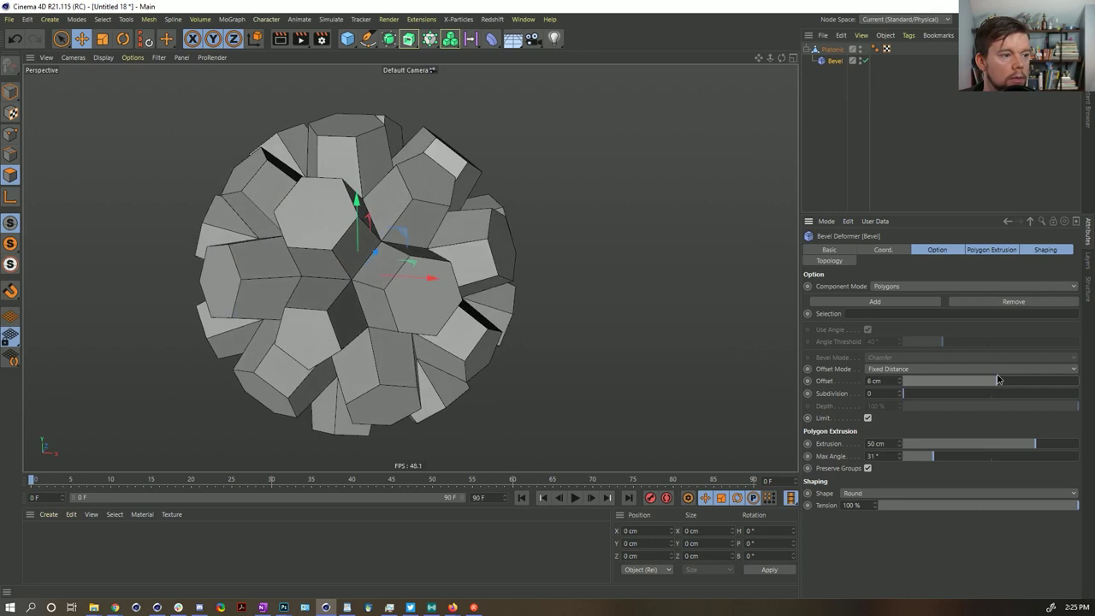
Keyframe the bevel's Offset and Extrusion at frame 0 and play the animation
{"action": "left_click", "coordinate": [827, 381]}
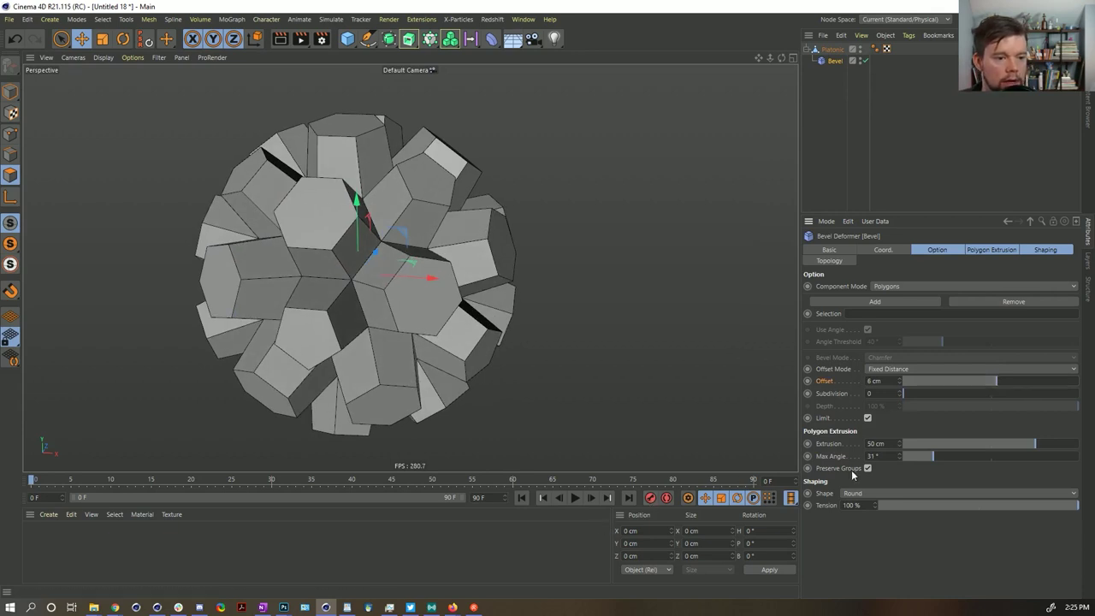
{"action": "left_click", "coordinate": [830, 444], "text": "shift"}
{"action": "left_click", "coordinate": [808, 444], "text": "ctrl"}
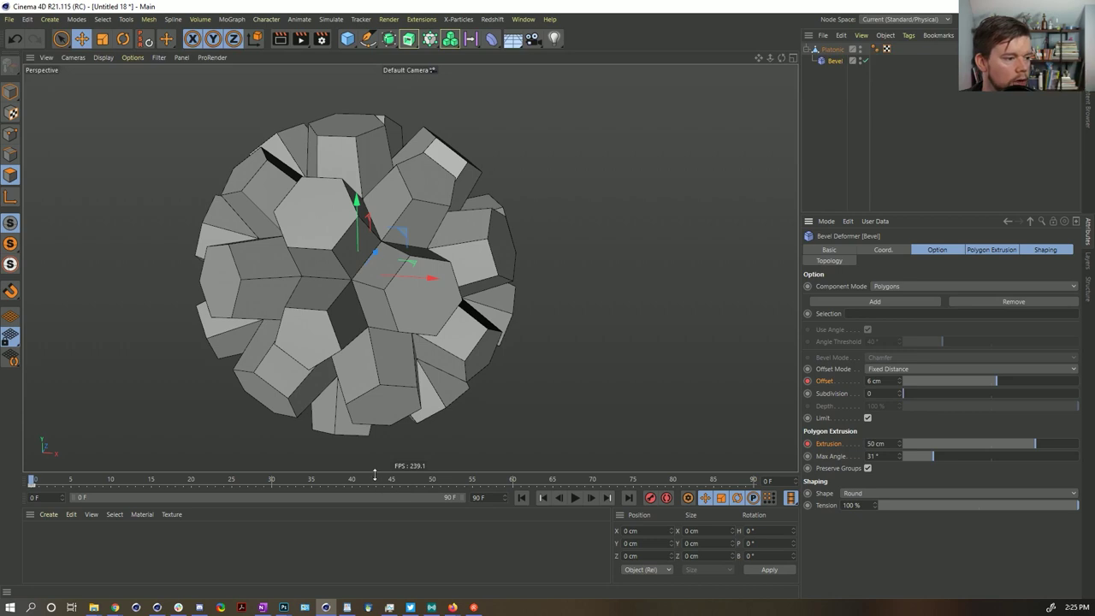
{"action": "key", "text": "F8"}
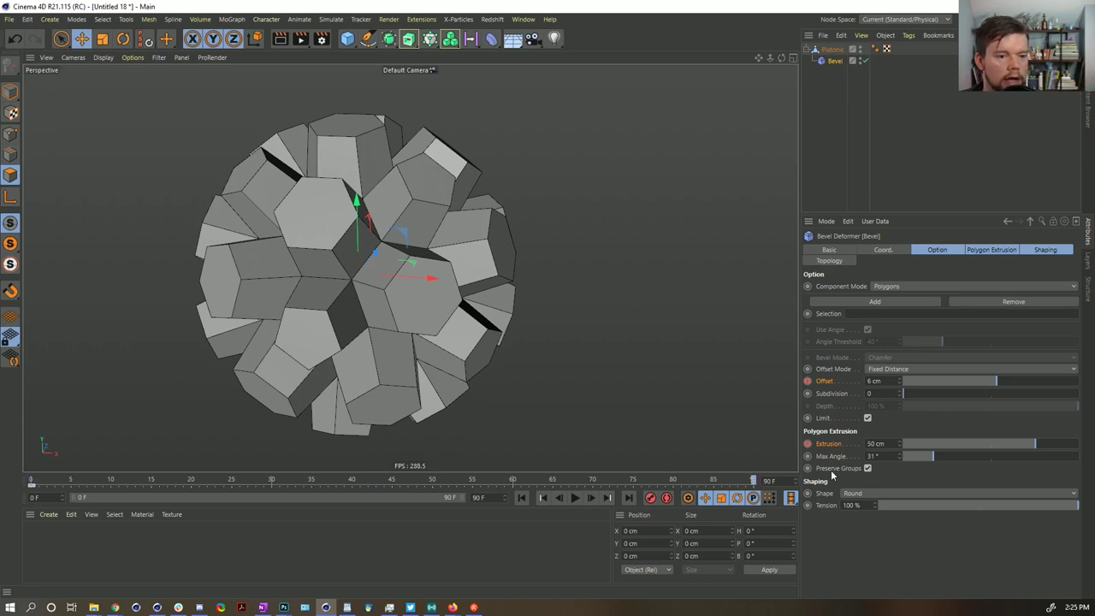
At frame 45 set Offset 25 cm and Extrusion -21 cm, then scrub to preview
{"action": "left_click", "coordinate": [393, 478]}
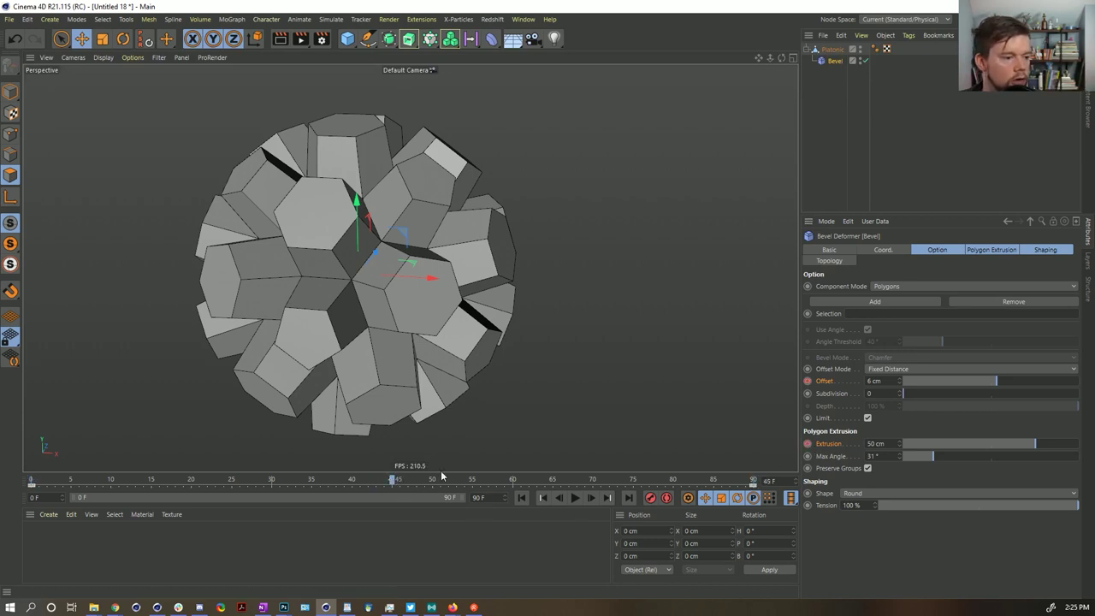
{"action": "left_click_drag", "start_coordinate": [974, 383], "coordinate": [1015, 382]}
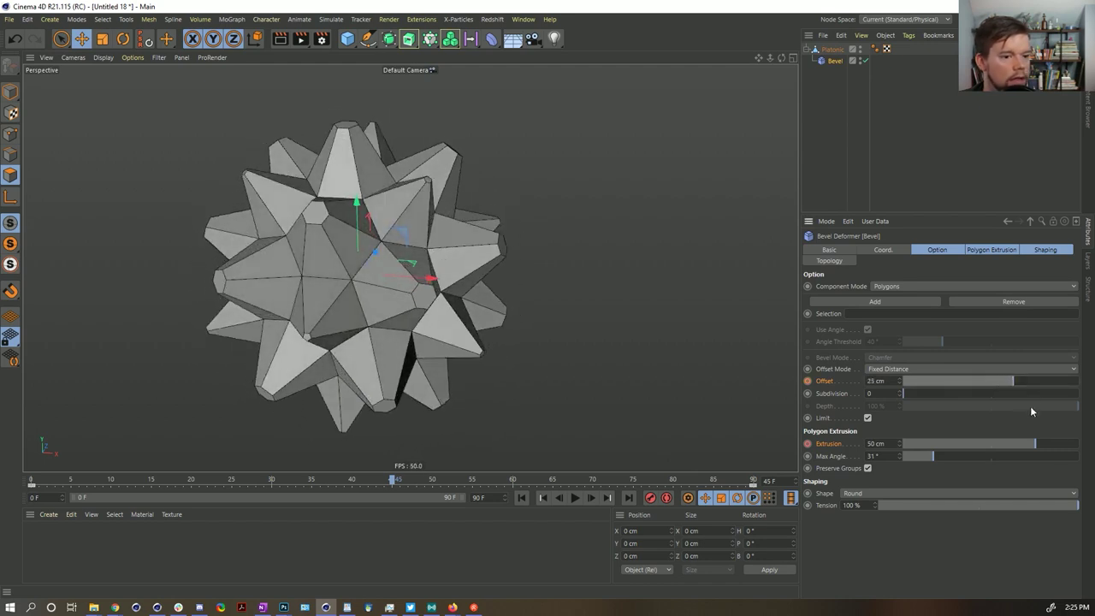
{"action": "left_click_drag", "start_coordinate": [1032, 444], "coordinate": [974, 457]}
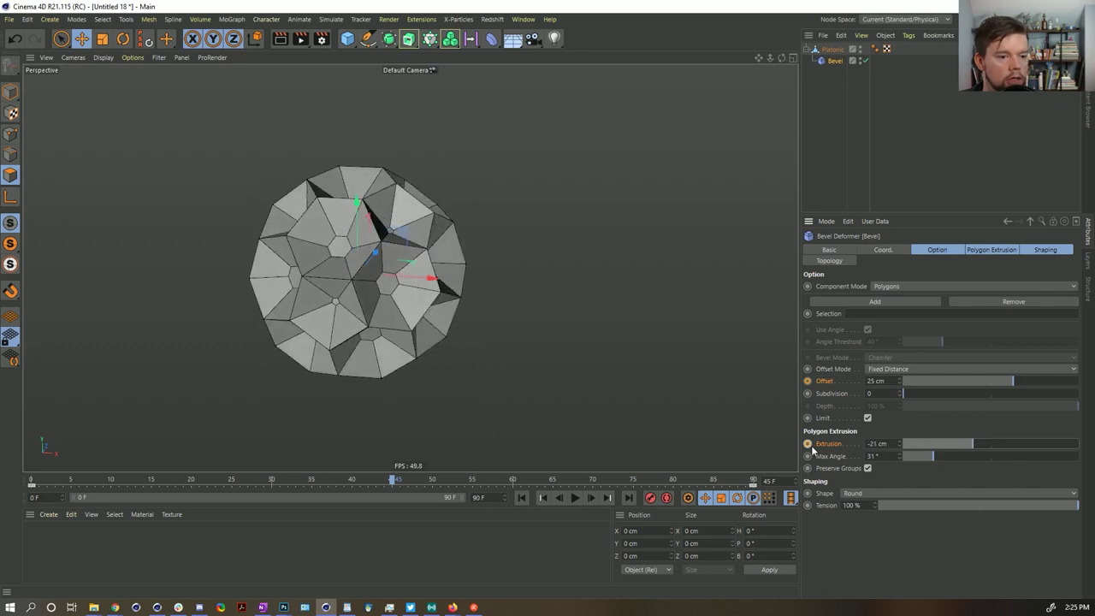
{"action": "left_click_drag", "start_coordinate": [269, 478], "coordinate": [824, 505]}
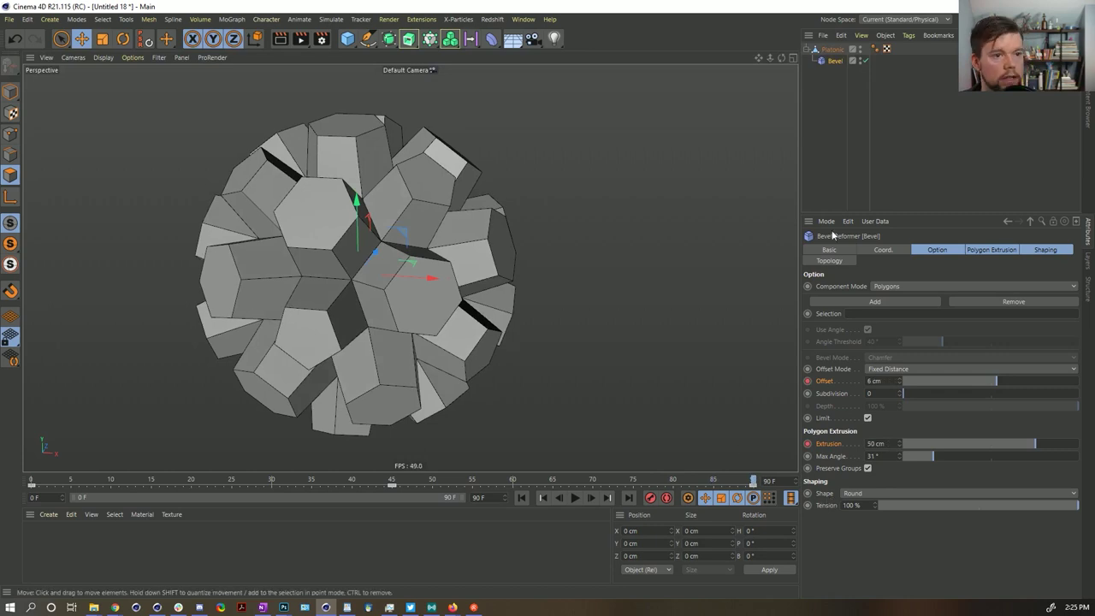
Add a second Bevel deformer under the Platonic in Points mode with a 12 cm Offset
{"action": "left_click", "coordinate": [492, 39]}
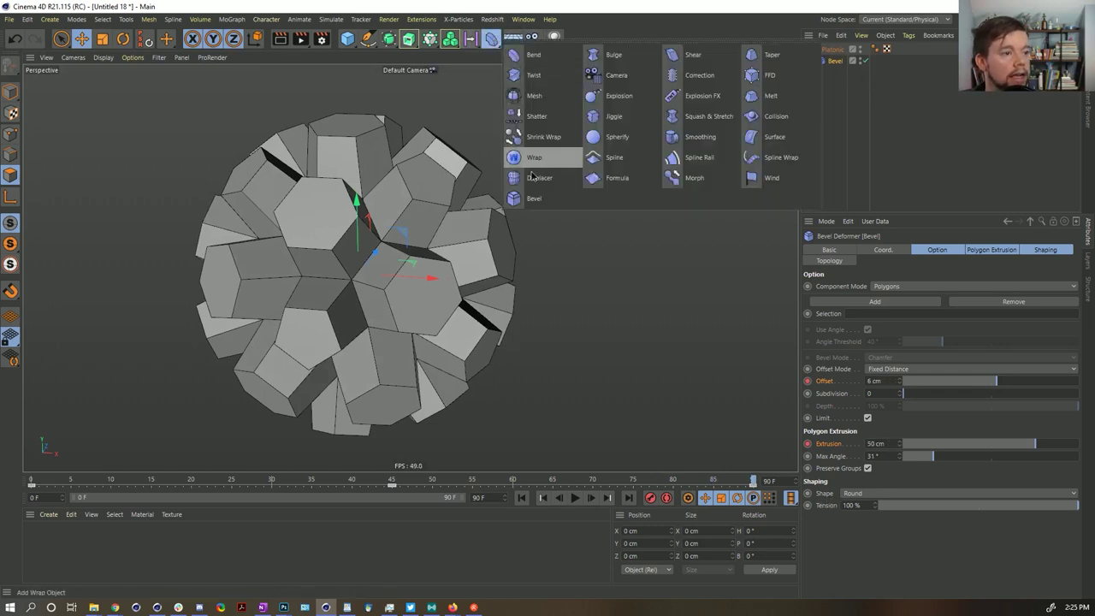
{"action": "left_click", "coordinate": [567, 178]}
{"action": "left_click_drag", "start_coordinate": [829, 48], "coordinate": [829, 75]}
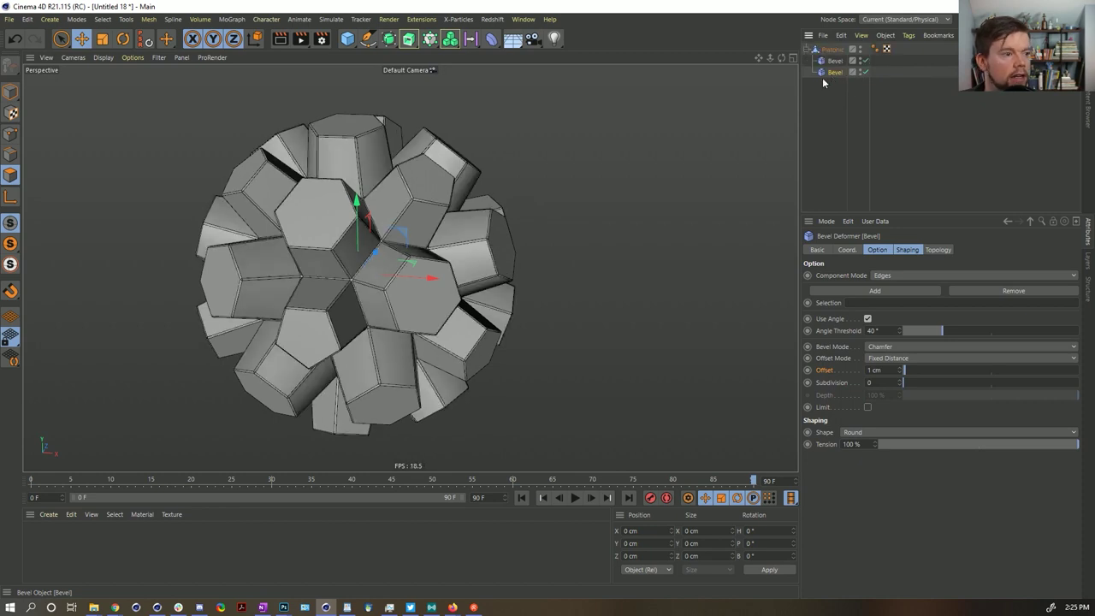
{"action": "left_click", "coordinate": [895, 276]}
{"action": "left_click", "coordinate": [906, 288]}
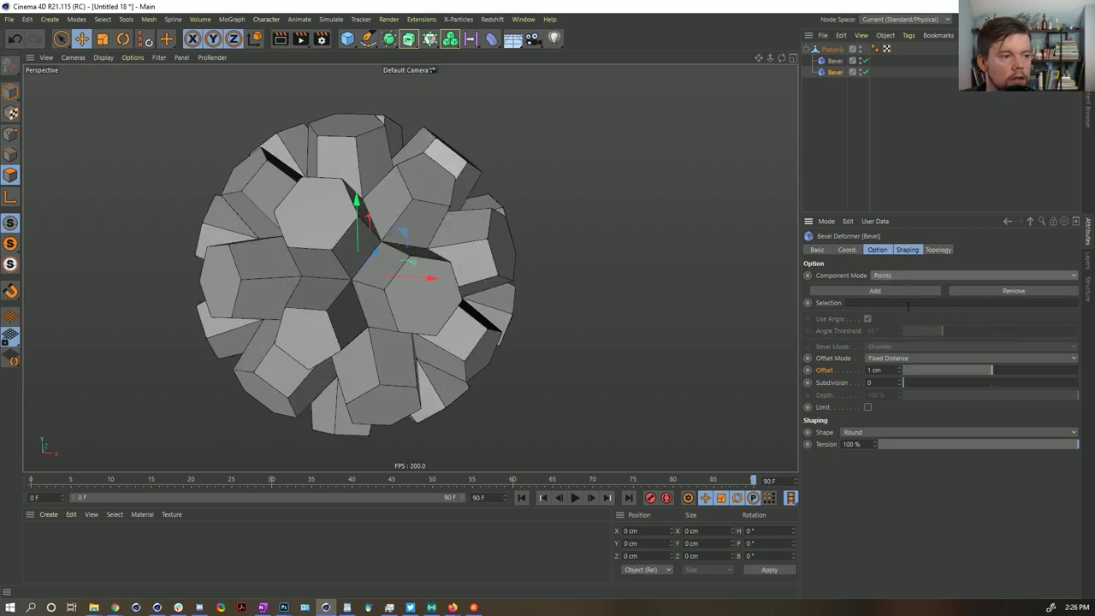
{"action": "left_click", "coordinate": [995, 372]}
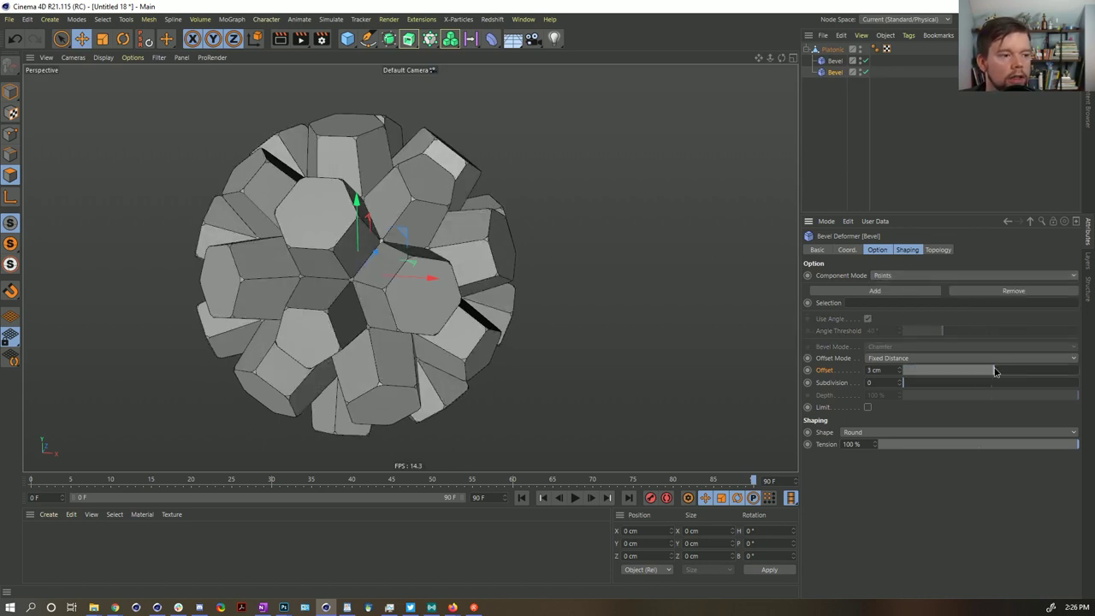
{"action": "left_click_drag", "start_coordinate": [994, 371], "coordinate": [1003, 372]}
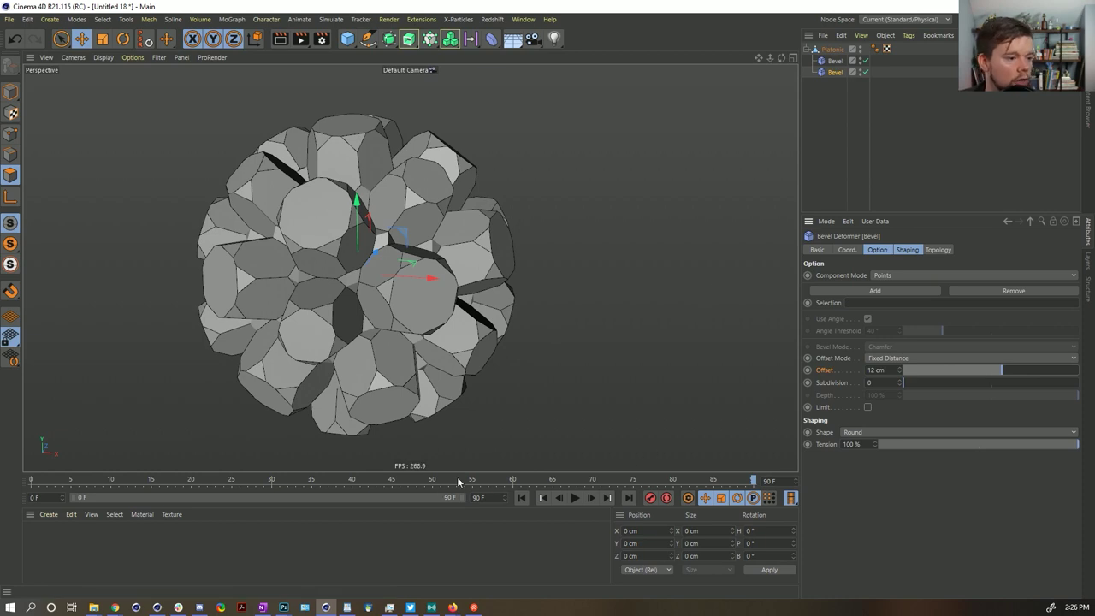
Keyframe the point bevel Offset at 2 cm on frame 45 and scrub to preview
{"action": "left_click_drag", "start_coordinate": [453, 480], "coordinate": [32, 481]}
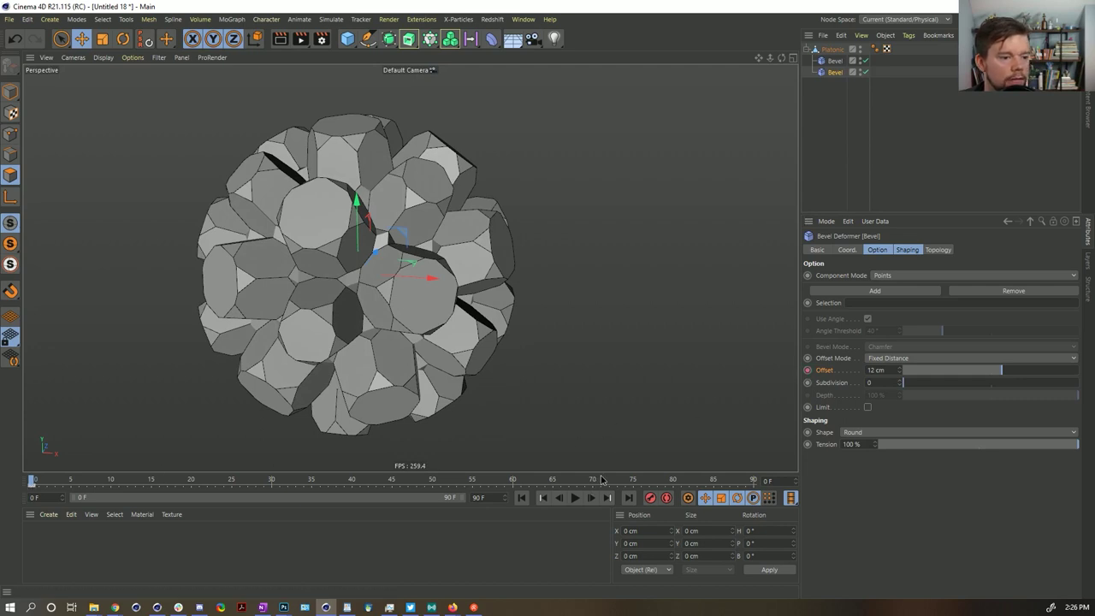
{"action": "left_click_drag", "start_coordinate": [601, 480], "coordinate": [753, 481]}
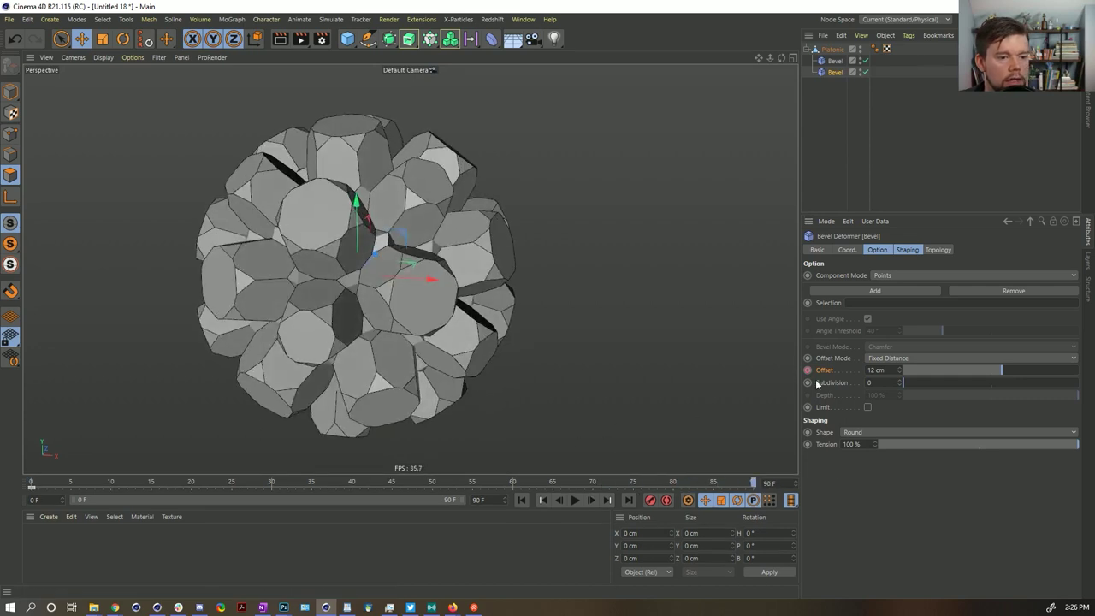
{"action": "left_click", "coordinate": [392, 482]}
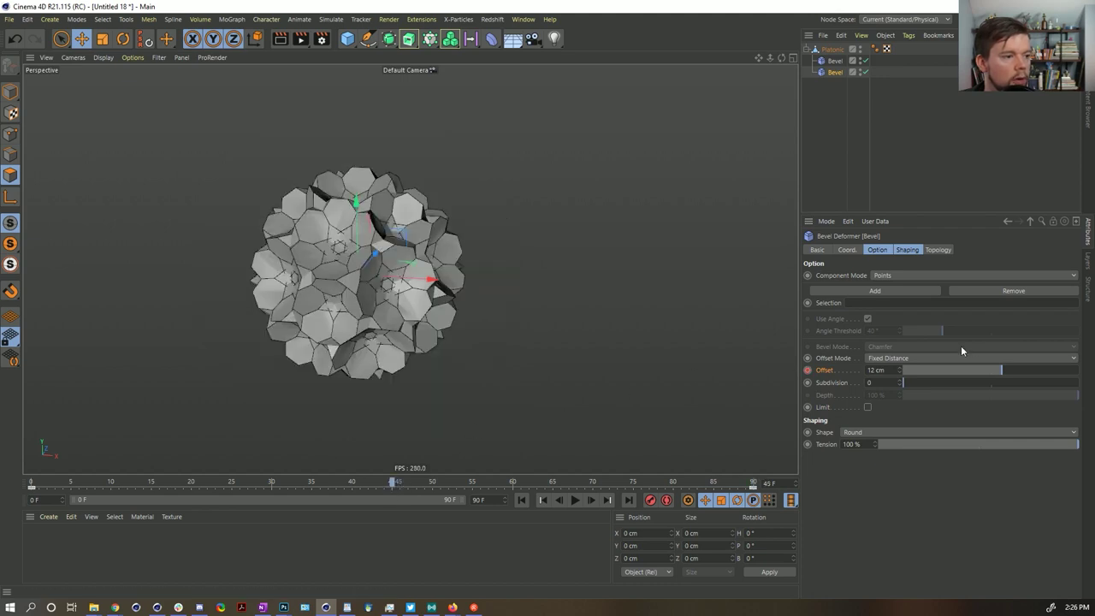
{"action": "mouse_move", "coordinate": [980, 377]}
{"action": "left_mouse_down"}
{"action": "mouse_move", "coordinate": [947, 371]}
{"action": "mouse_move", "coordinate": [994, 368]}
{"action": "left_mouse_up"}
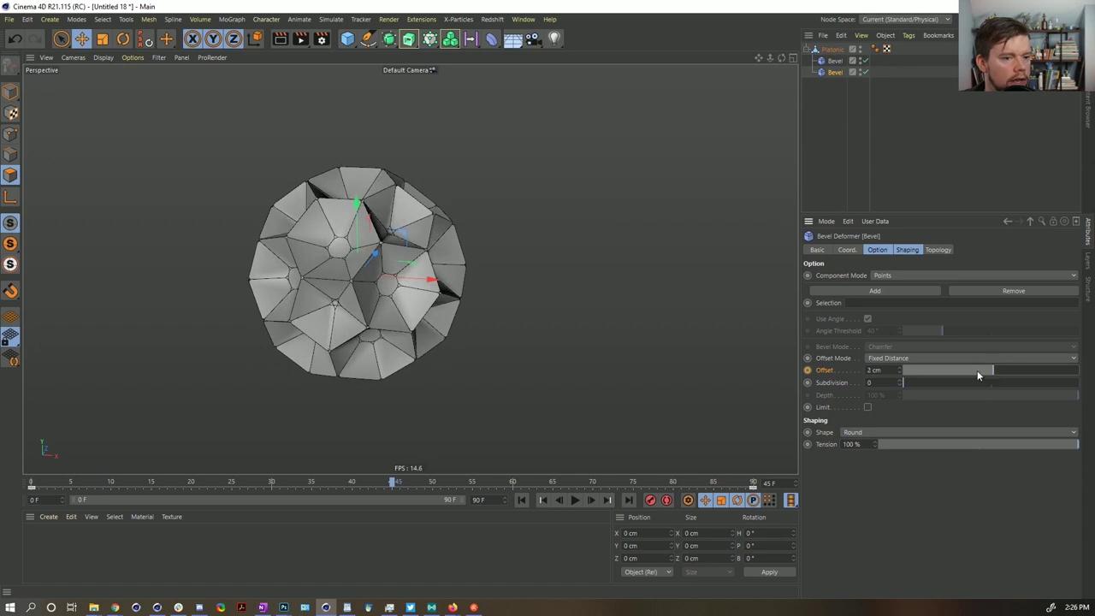
{"action": "left_click", "coordinate": [807, 370]}
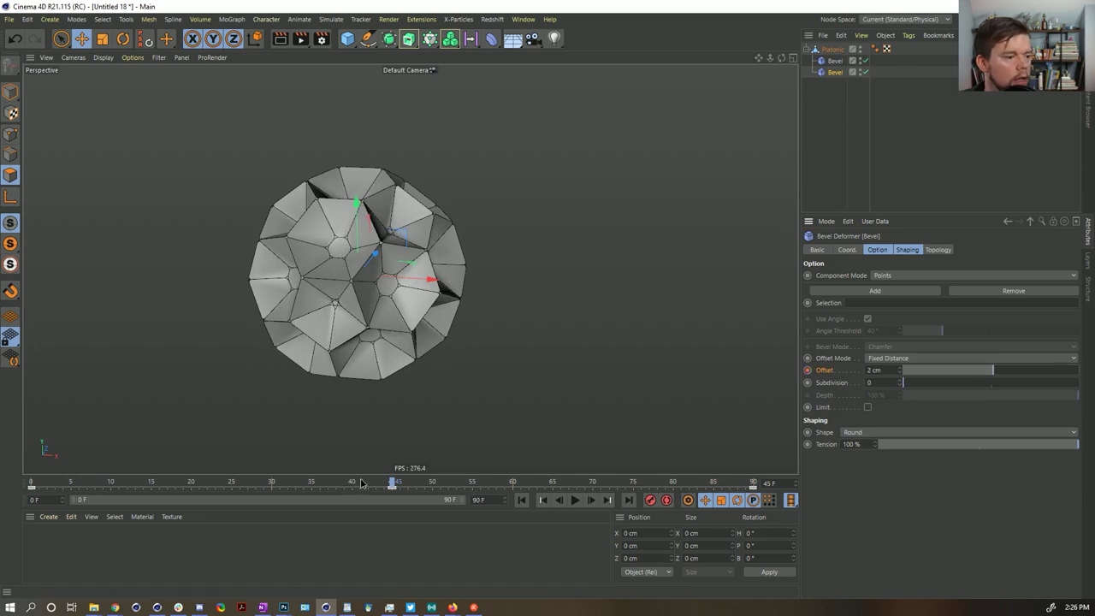
{"action": "left_click_drag", "start_coordinate": [362, 484], "coordinate": [780, 468]}
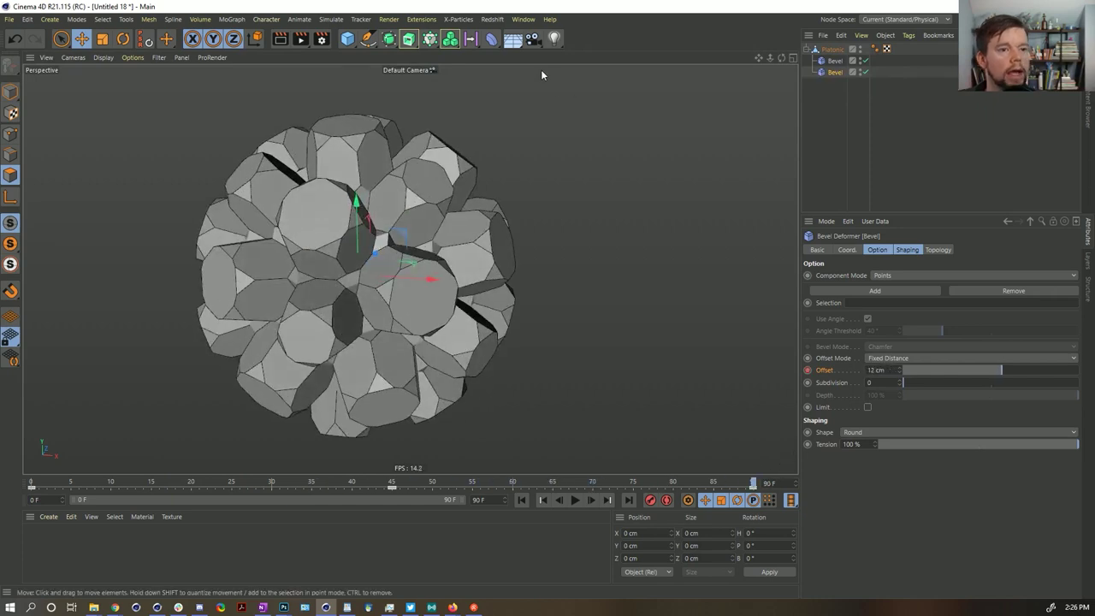
{"action": "left_click", "coordinate": [491, 39]}
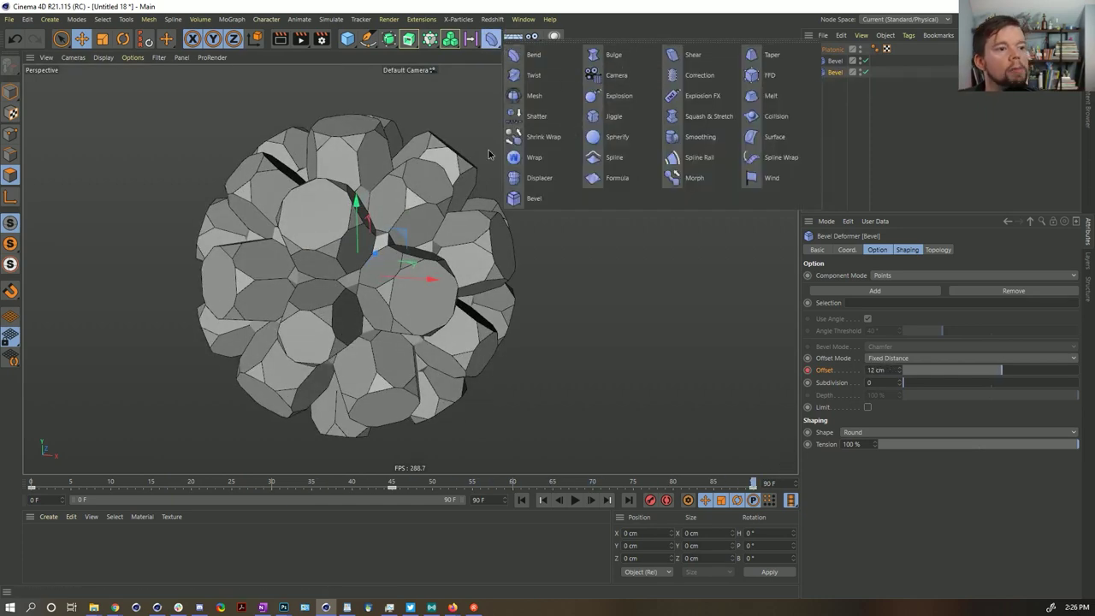
Add a third Bevel under the Platonic, disable the bottom Bevel, and keyframe Offset 14 cm at frame 0
{"action": "left_click", "coordinate": [544, 202]}
{"action": "left_click_drag", "start_coordinate": [823, 49], "coordinate": [830, 86]}
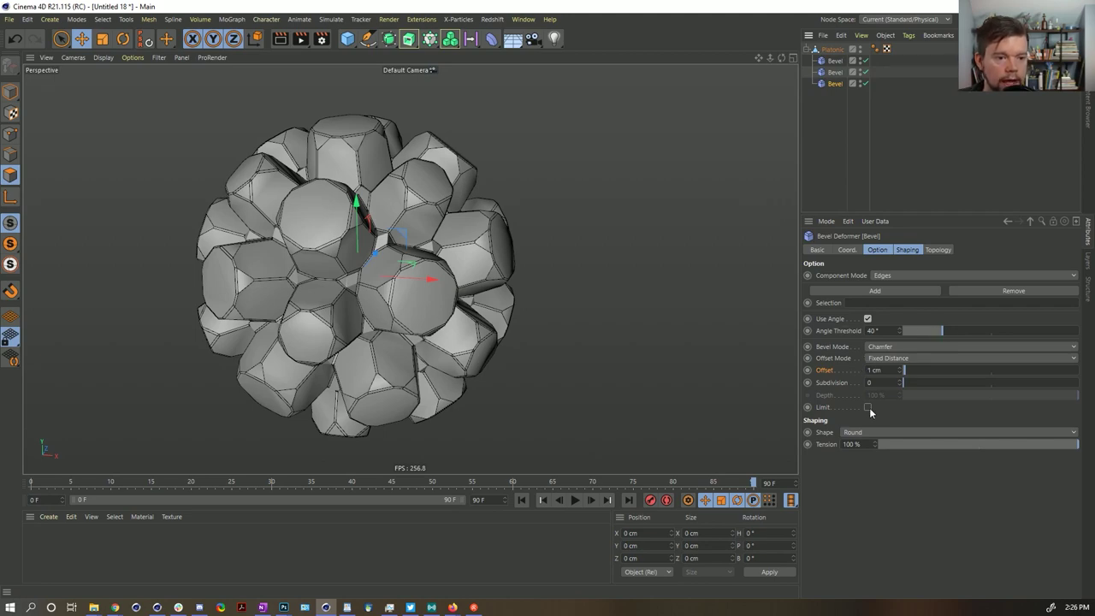
{"action": "mouse_move", "coordinate": [906, 372]}
{"action": "left_mouse_down"}
{"action": "mouse_move", "coordinate": [940, 370]}
{"action": "mouse_move", "coordinate": [909, 371]}
{"action": "left_mouse_up"}
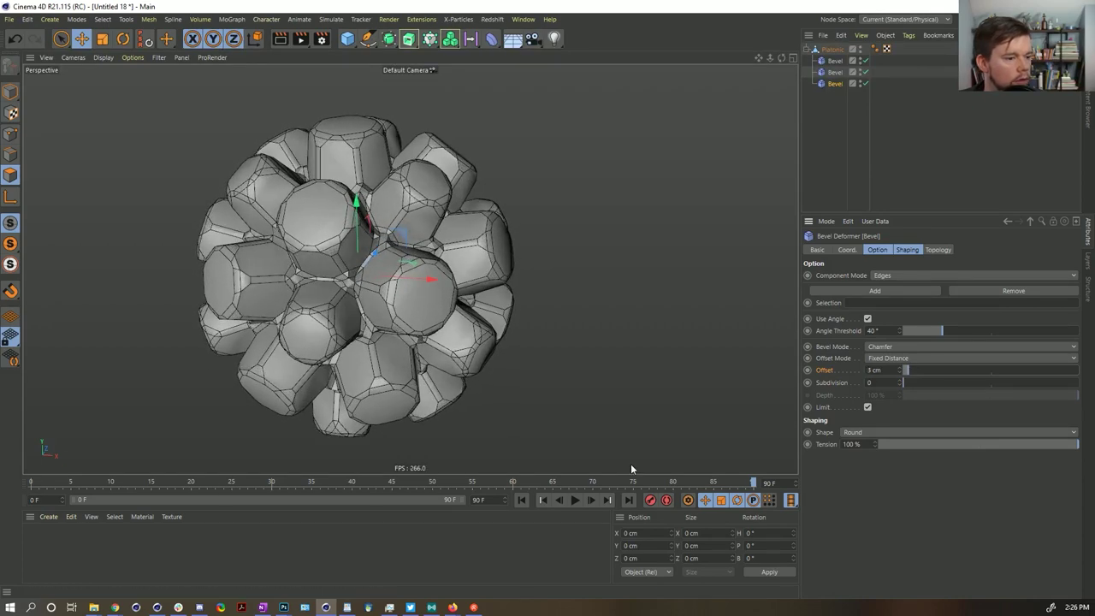
{"action": "left_click", "coordinate": [521, 500]}
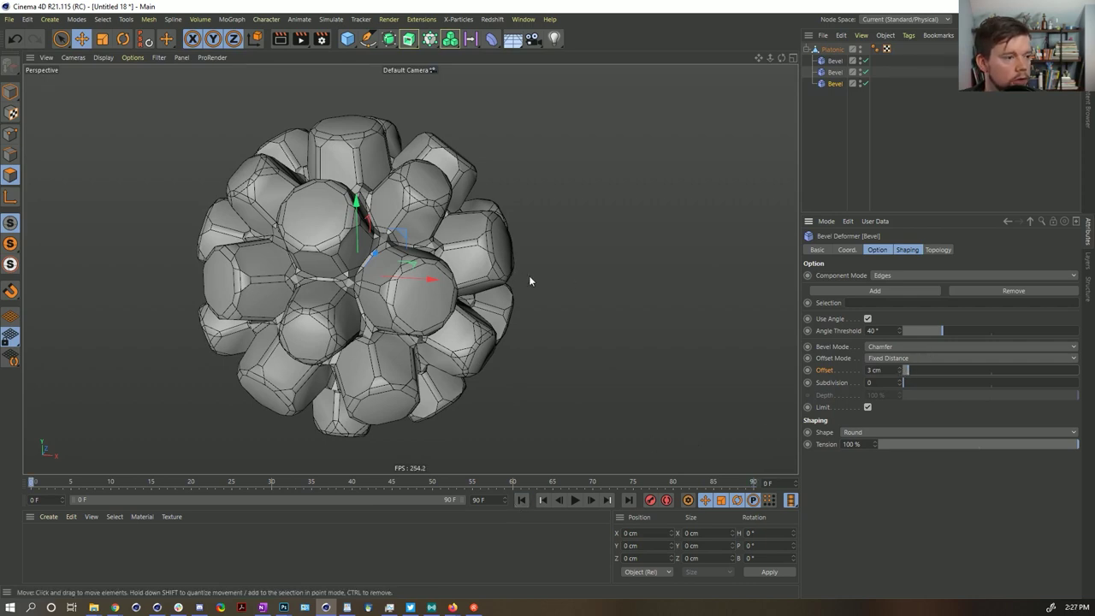
{"action": "left_click_drag", "start_coordinate": [837, 86], "coordinate": [837, 74]}
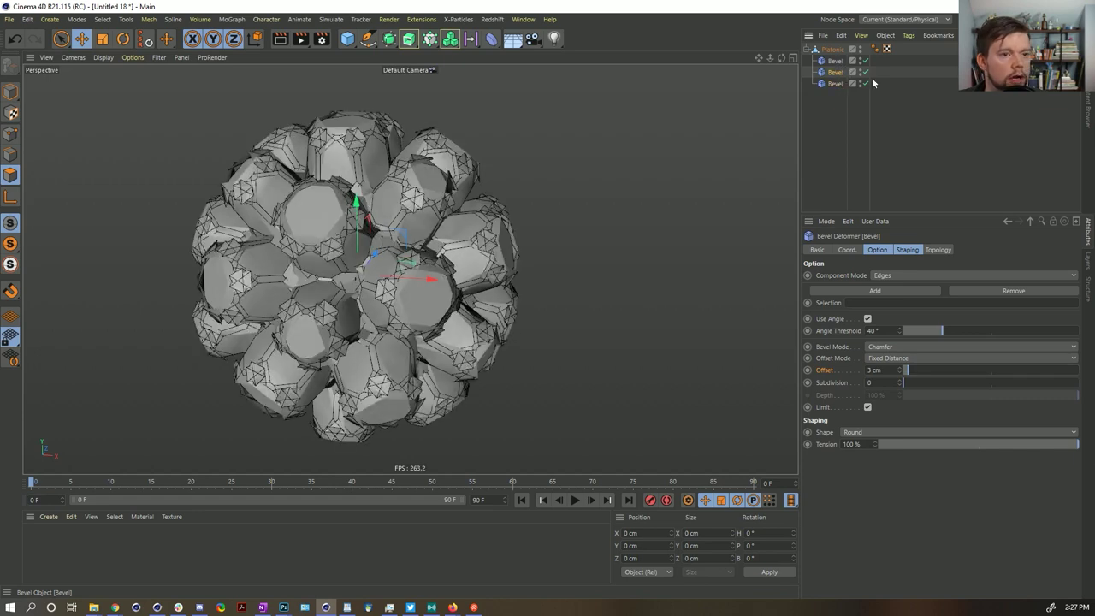
{"action": "left_click", "coordinate": [866, 84]}
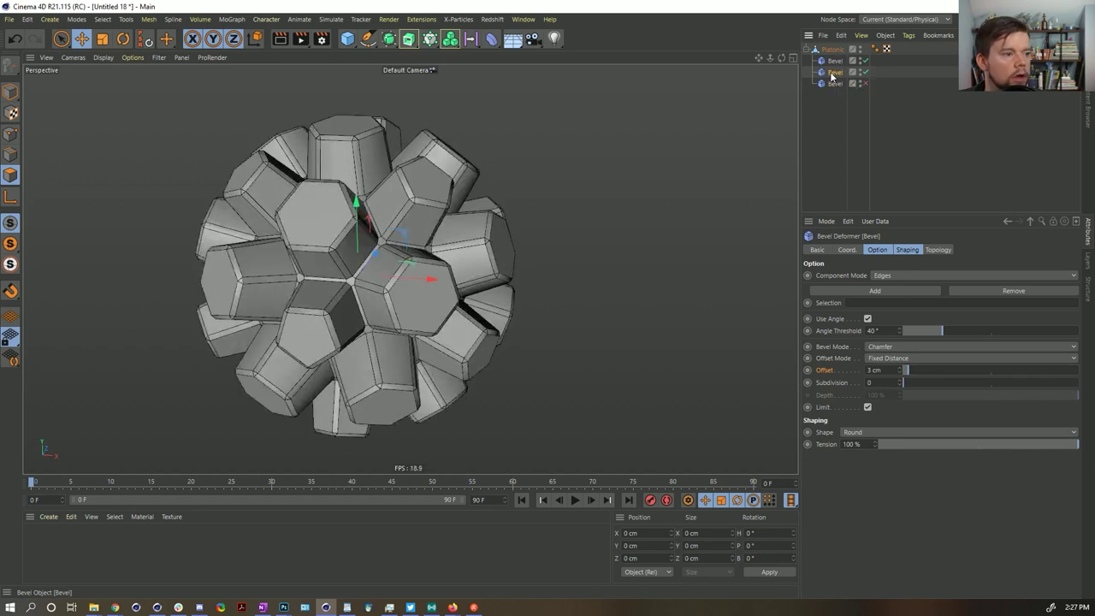
{"action": "left_click_drag", "start_coordinate": [909, 372], "coordinate": [930, 368]}
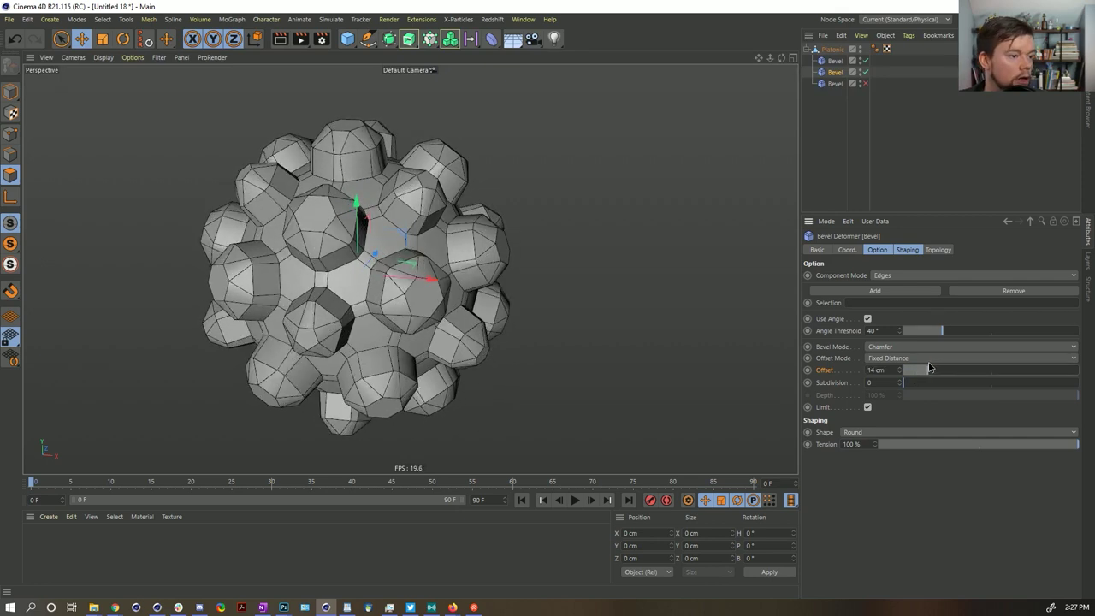
{"action": "left_click", "coordinate": [807, 370], "text": "ctrl"}
Keyframe the bevel Offset down to 1 cm at frame 45 and preview nearby frames
{"action": "key", "text": "shift+g"}
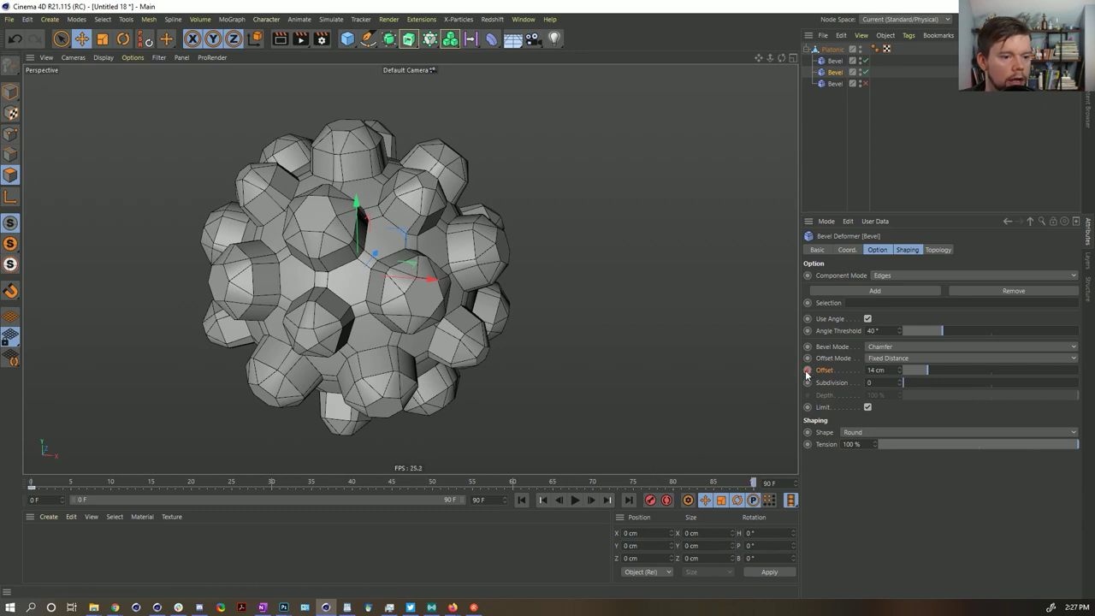
{"action": "left_click", "coordinate": [393, 483]}
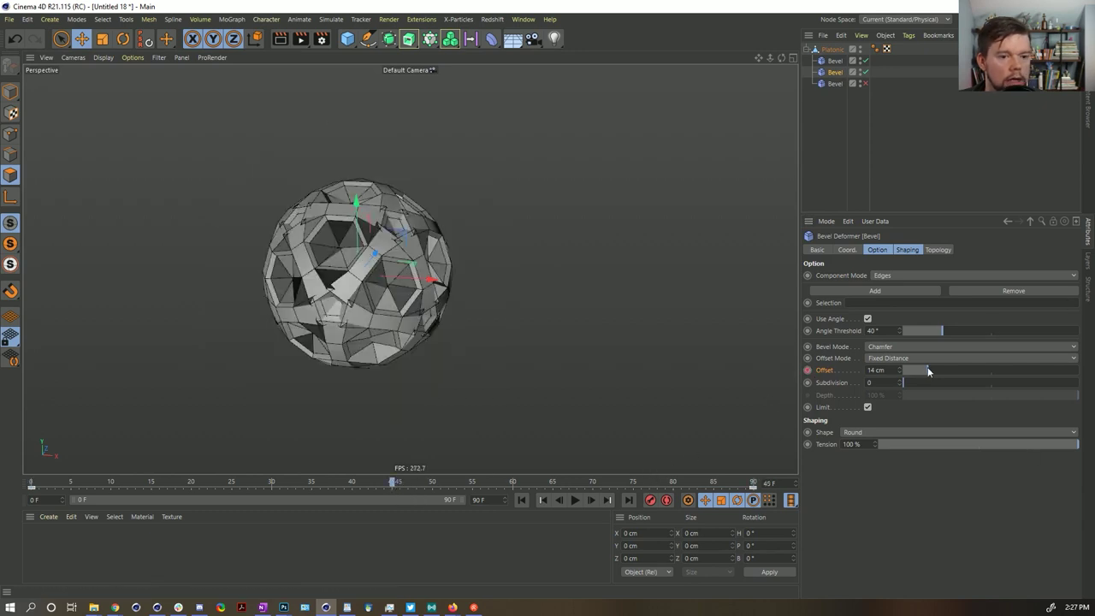
{"action": "mouse_move", "coordinate": [919, 370]}
{"action": "left_mouse_down"}
{"action": "mouse_move", "coordinate": [949, 373]}
{"action": "mouse_move", "coordinate": [907, 376]}
{"action": "left_mouse_up"}
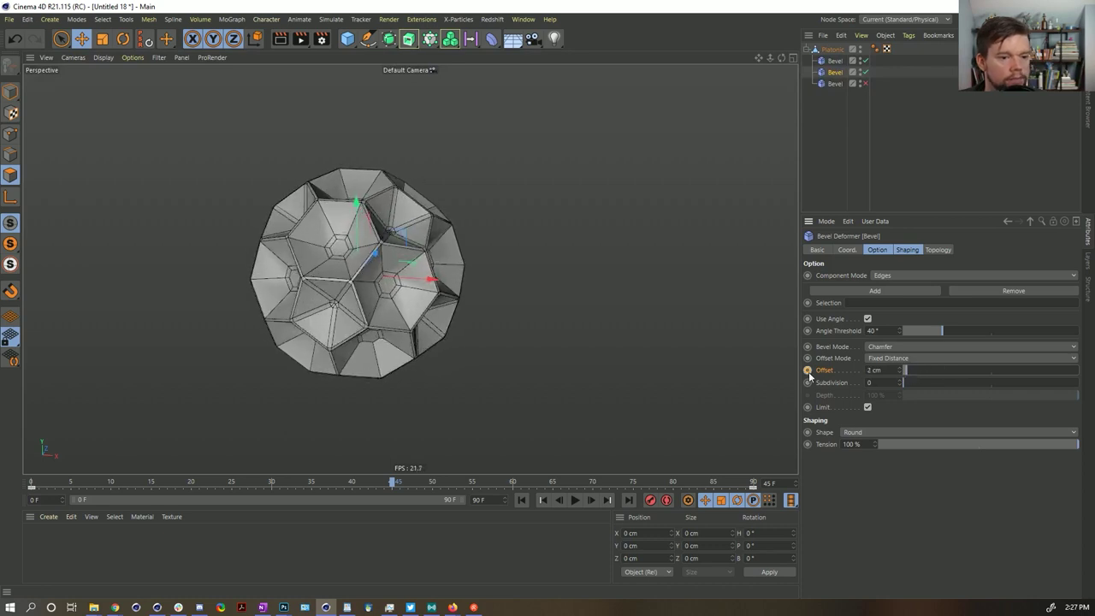
{"action": "left_click", "coordinate": [808, 370], "text": "ctrl"}
{"action": "left_click_drag", "start_coordinate": [187, 485], "coordinate": [394, 521]}
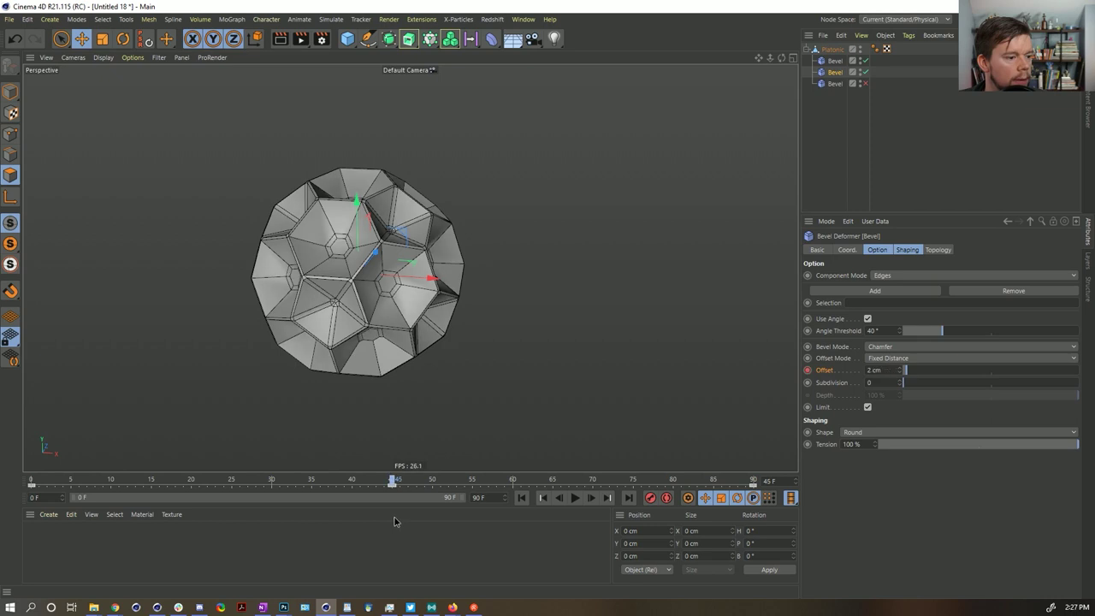
{"action": "left_click", "coordinate": [901, 370]}
{"action": "double_click", "coordinate": [900, 374]}
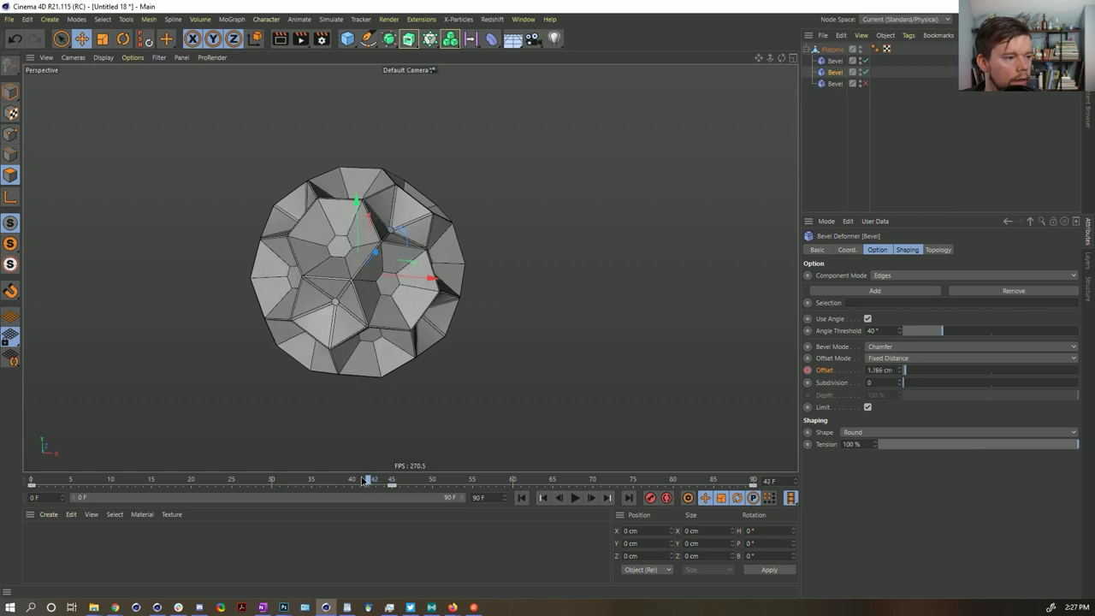
{"action": "left_click_drag", "start_coordinate": [371, 484], "coordinate": [394, 477]}
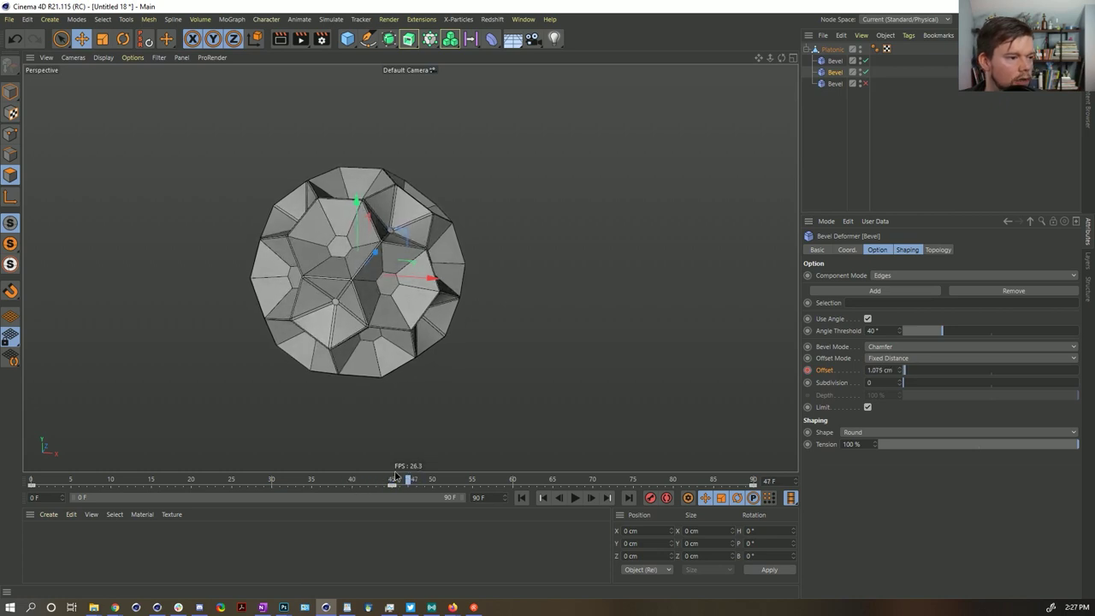
Set the bevel's Angle Threshold to 0°, preview toward frame 64, and select the Platonic's Phong tag
{"action": "left_click_drag", "start_coordinate": [942, 333], "coordinate": [841, 347]}
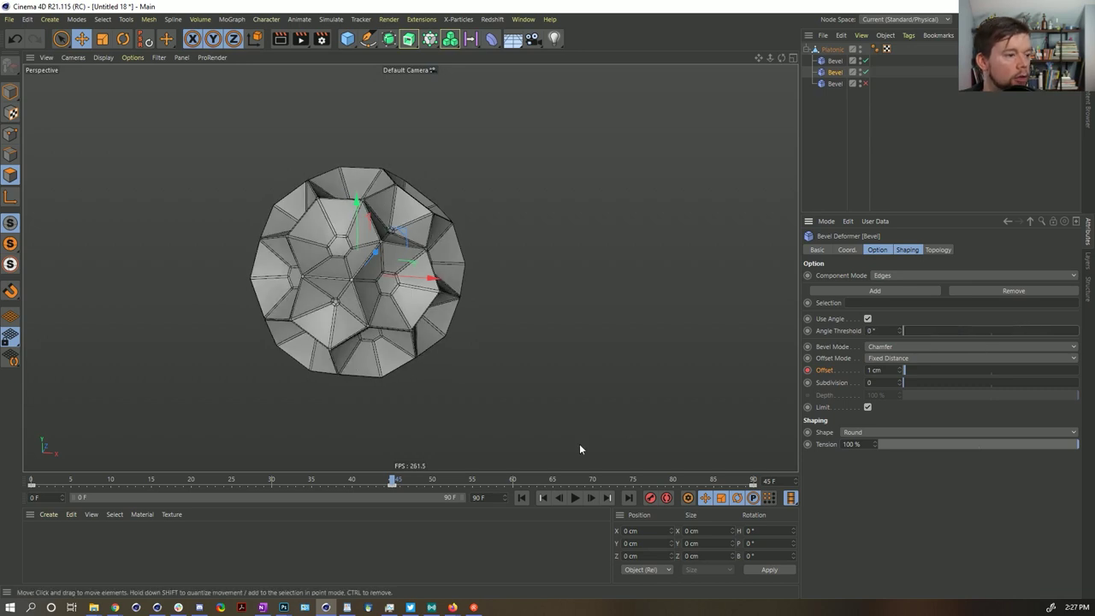
{"action": "left_click_drag", "start_coordinate": [415, 490], "coordinate": [687, 480]}
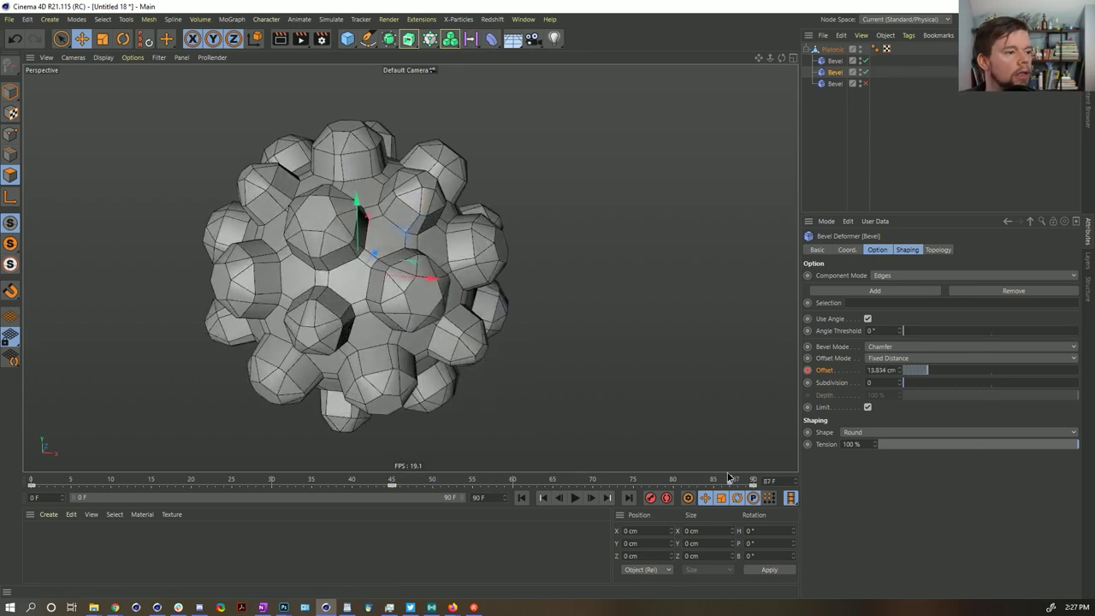
{"action": "left_click", "coordinate": [886, 48]}
Delete the Platonic's tag, then key the third Bevel's Offset at 4 cm with Limit on at frame 0
{"action": "key", "text": "Delete"}
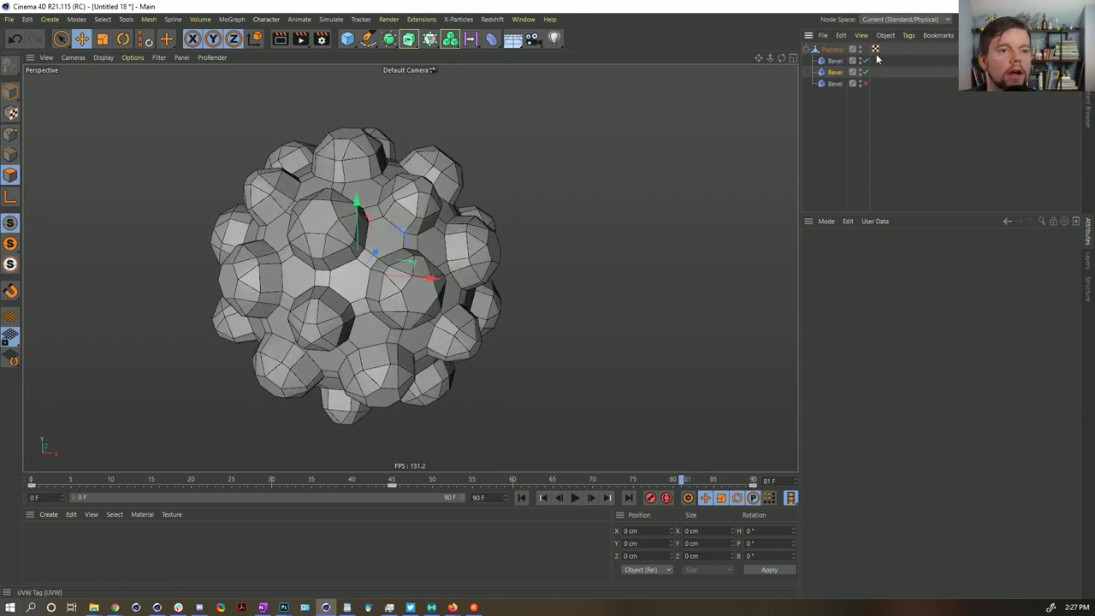
{"action": "left_click", "coordinate": [832, 83]}
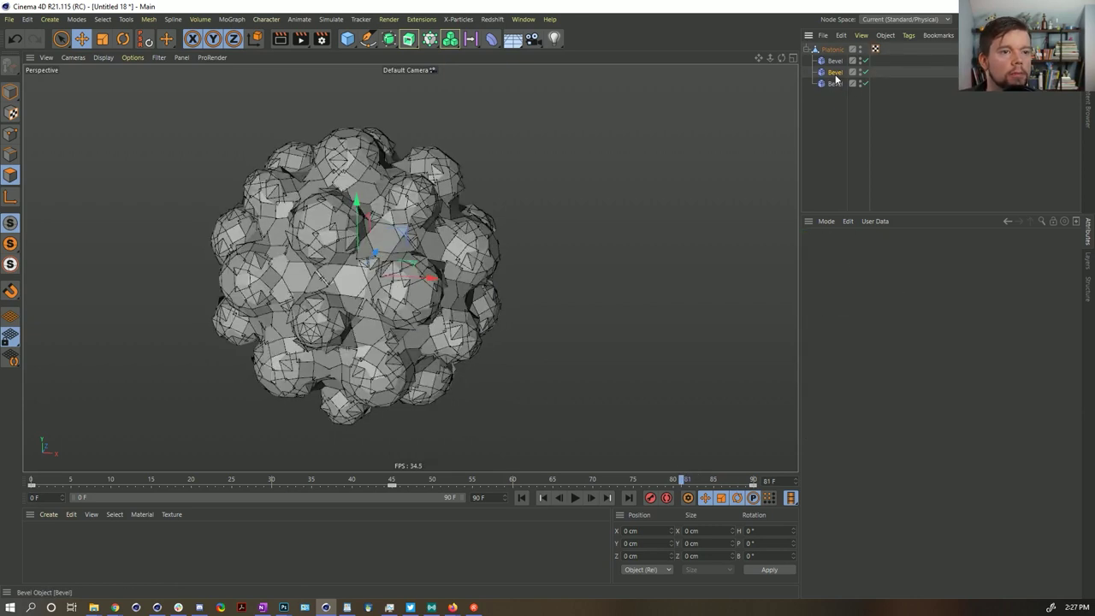
{"action": "left_click", "coordinate": [520, 498]}
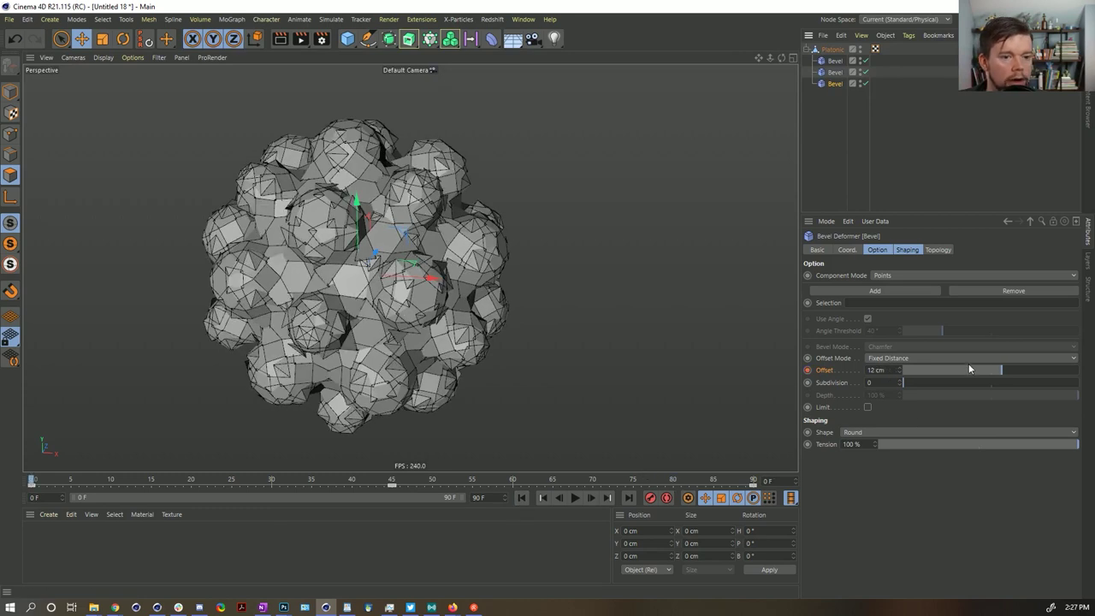
{"action": "left_click_drag", "start_coordinate": [992, 374], "coordinate": [1004, 374]}
{"action": "left_click", "coordinate": [868, 407]}
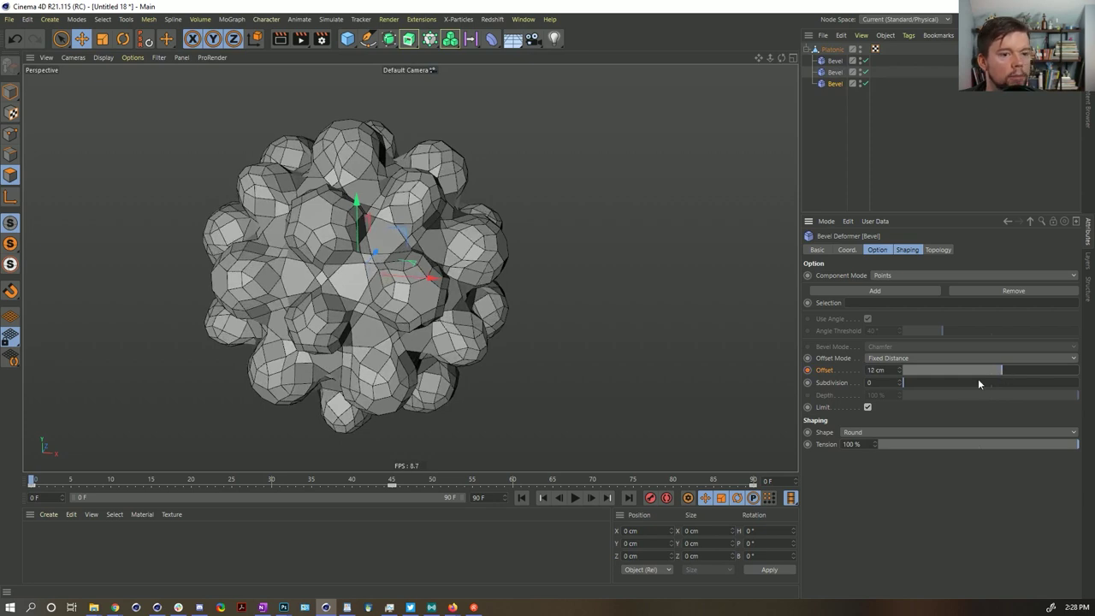
{"action": "left_click", "coordinate": [809, 370]}
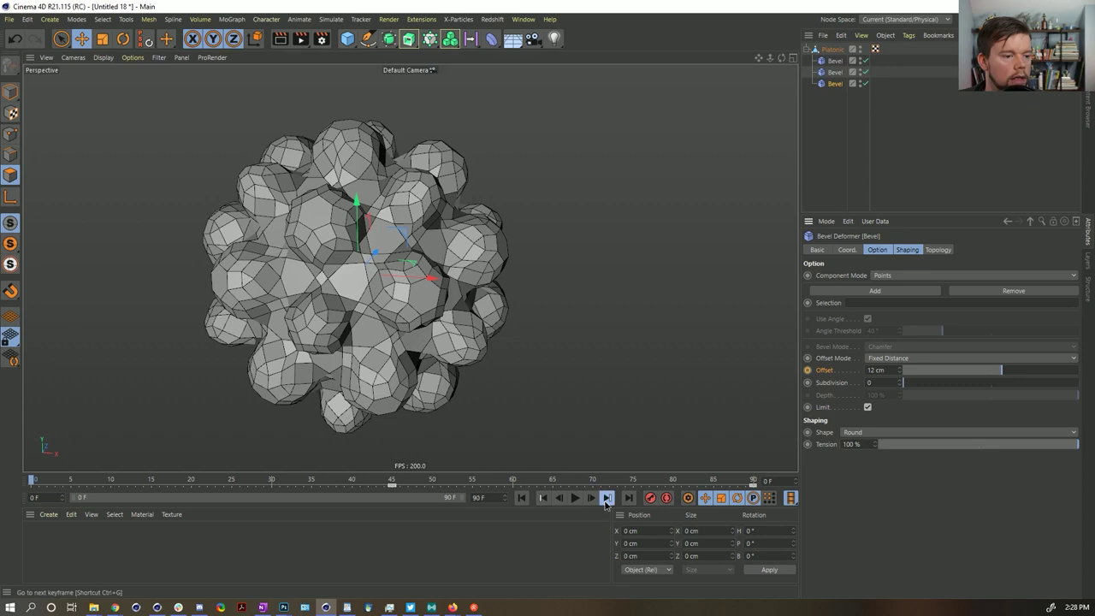
Key the third Bevel's Offset at 12 cm on frame 0 and again at frame 90
{"action": "key", "text": "ctrl+g"}
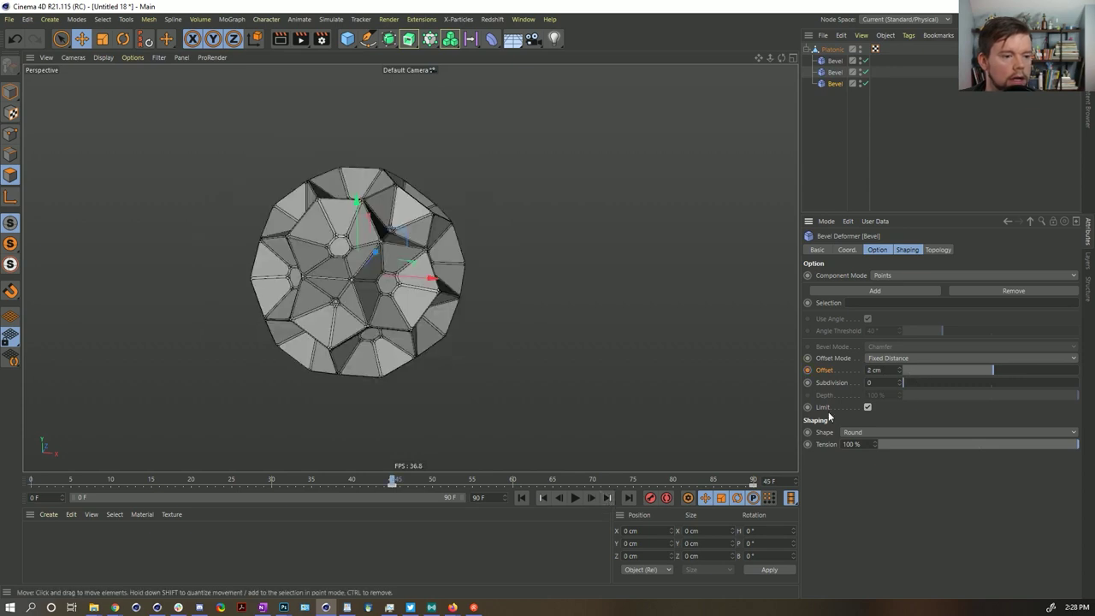
{"action": "left_click", "coordinate": [30, 482]}
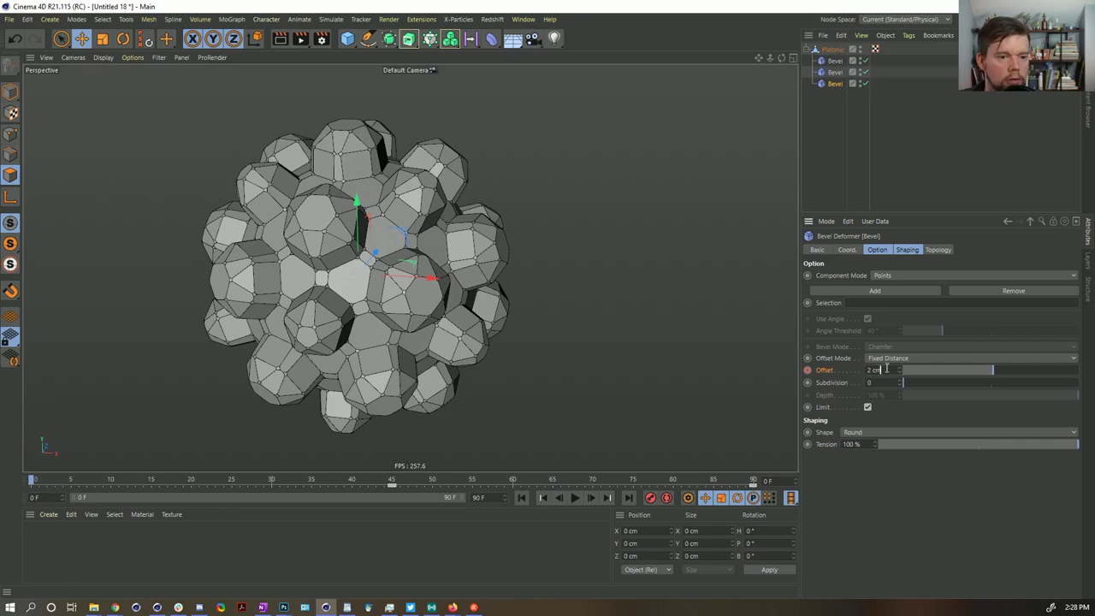
{"action": "key", "text": "Return"}
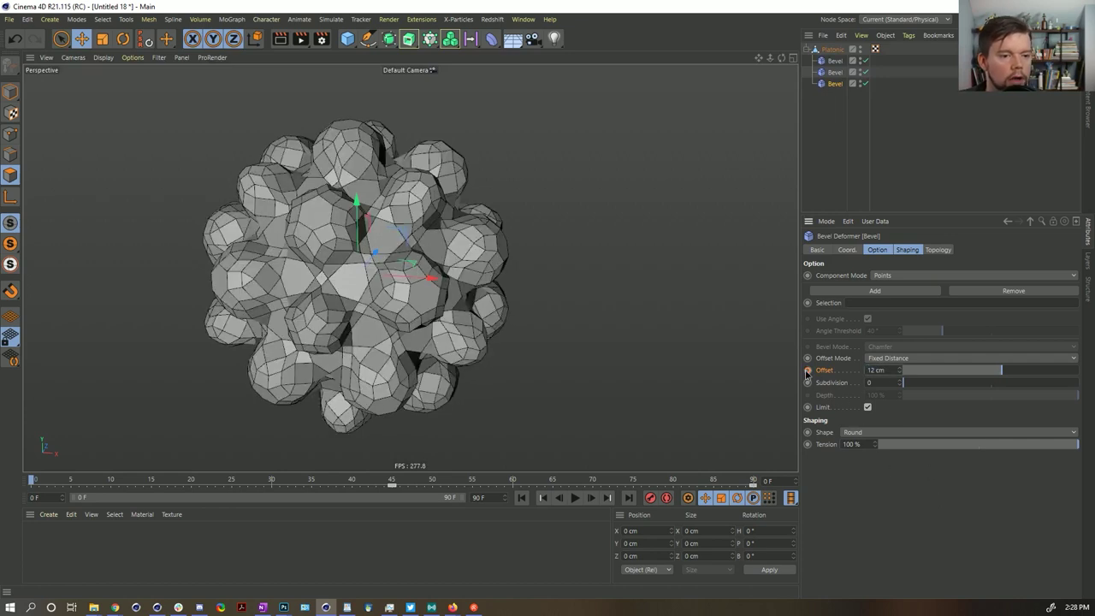
{"action": "left_click", "coordinate": [807, 370], "text": "ctrl"}
{"action": "left_click", "coordinate": [537, 482]}
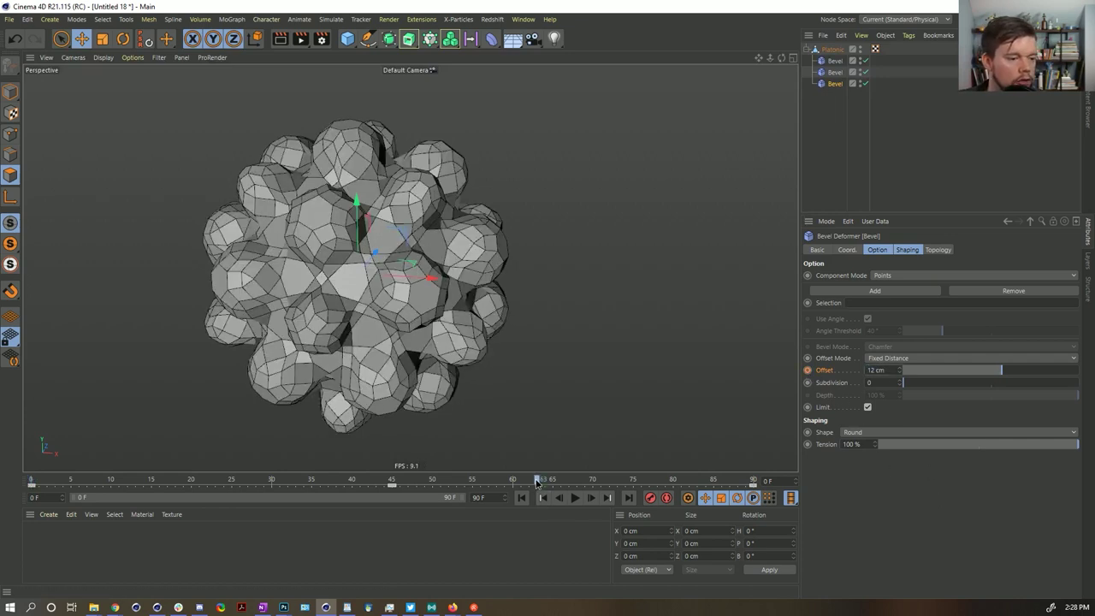
{"action": "left_click_drag", "start_coordinate": [538, 481], "coordinate": [771, 476]}
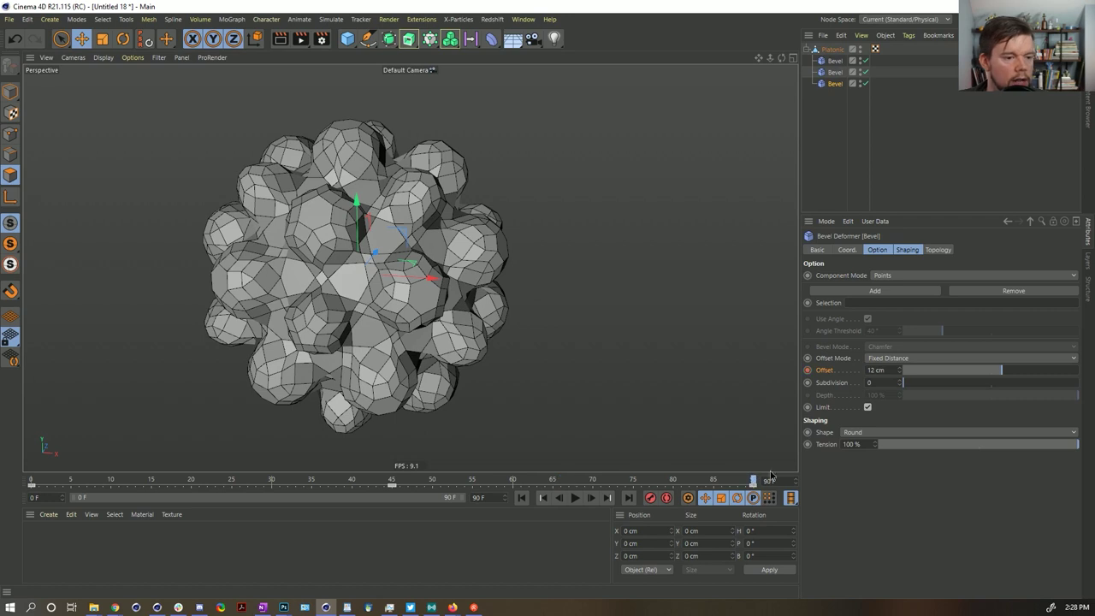
{"action": "left_click", "coordinate": [808, 374], "text": "ctrl"}
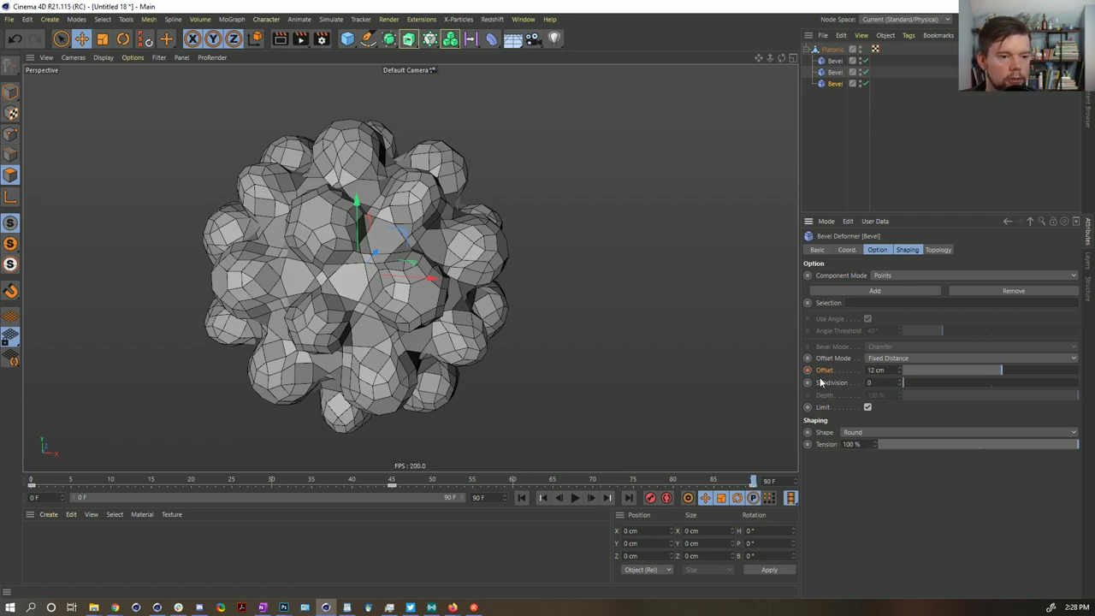
Set the Bevel Offset to 0 cm at frame 45, play the animation, then stop at frame 0
{"action": "left_click", "coordinate": [394, 484]}
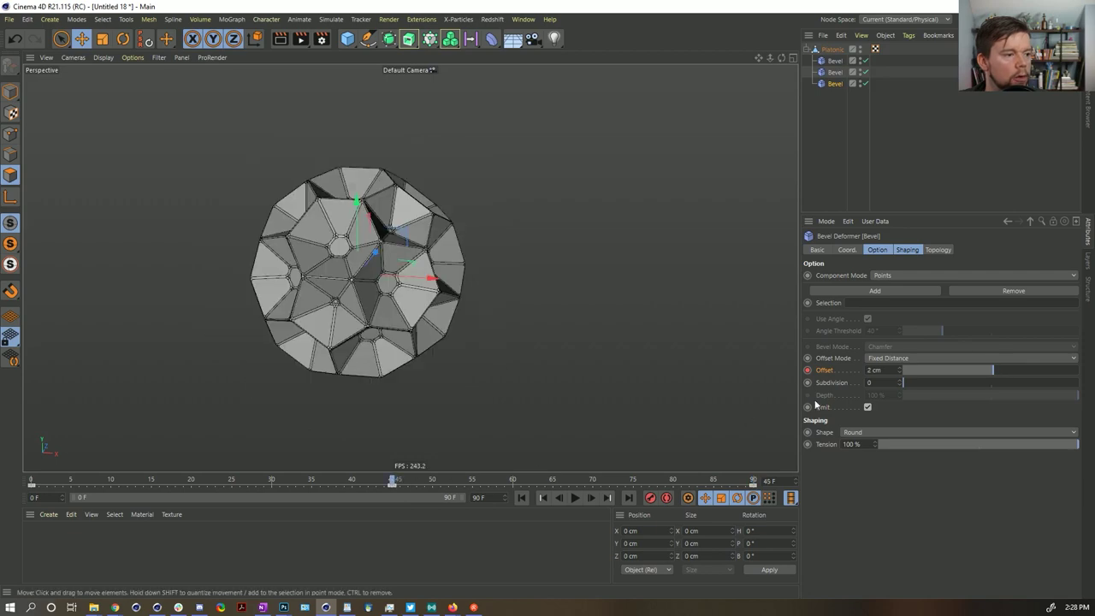
{"action": "mouse_move", "coordinate": [986, 370]}
{"action": "left_mouse_down"}
{"action": "mouse_move", "coordinate": [970, 371]}
{"action": "mouse_move", "coordinate": [1013, 371]}
{"action": "mouse_move", "coordinate": [968, 370]}
{"action": "mouse_move", "coordinate": [987, 370]}
{"action": "left_mouse_up"}
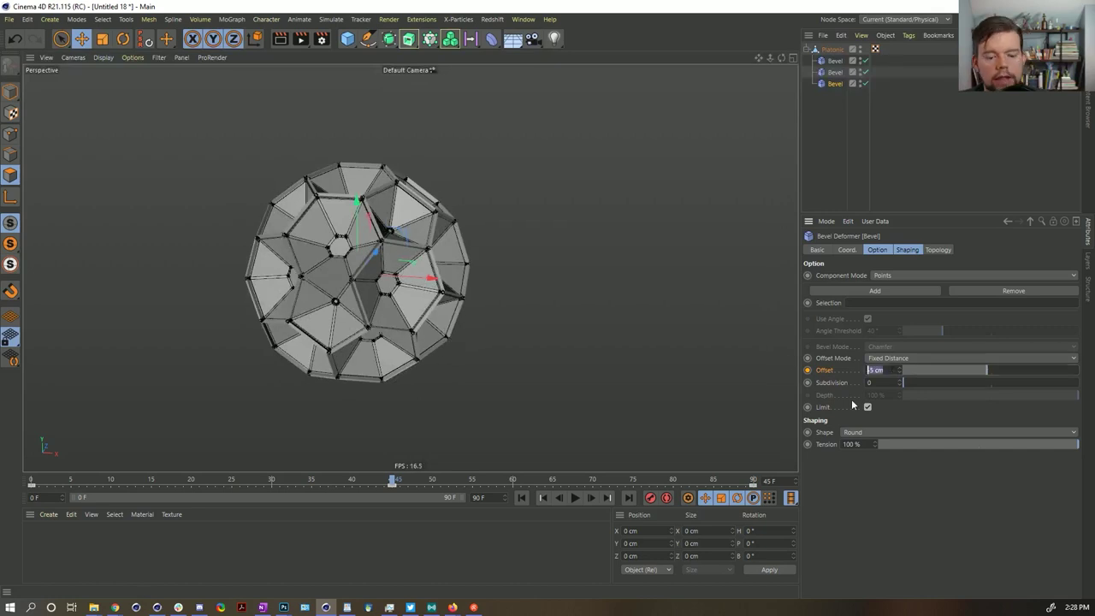
{"action": "key", "text": "Return"}
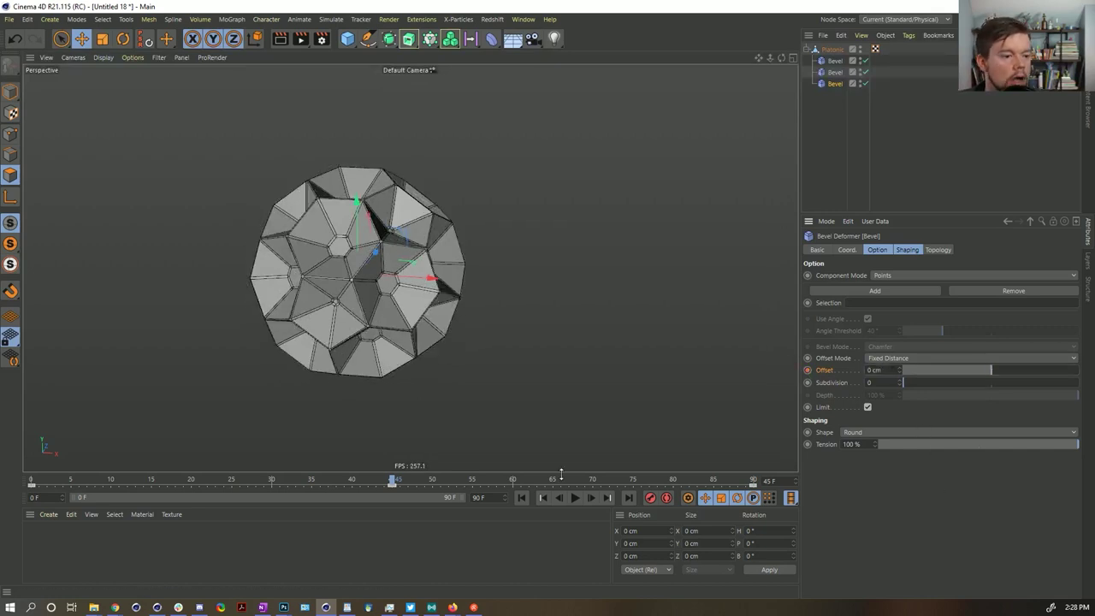
{"action": "left_click", "coordinate": [521, 497]}
{"action": "left_click", "coordinate": [575, 497]}
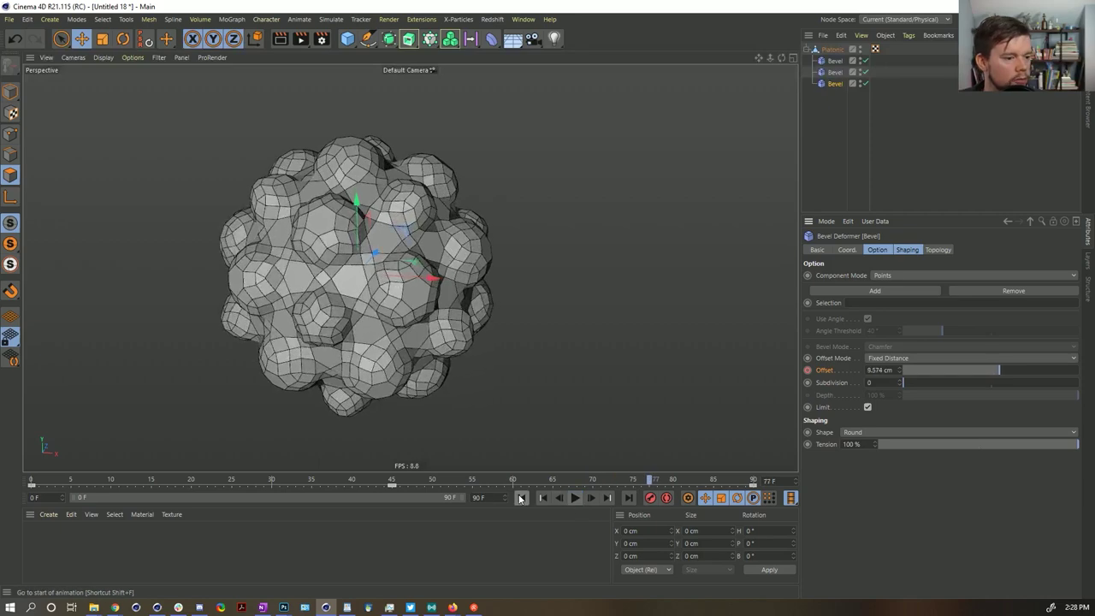
{"action": "left_click", "coordinate": [521, 498]}
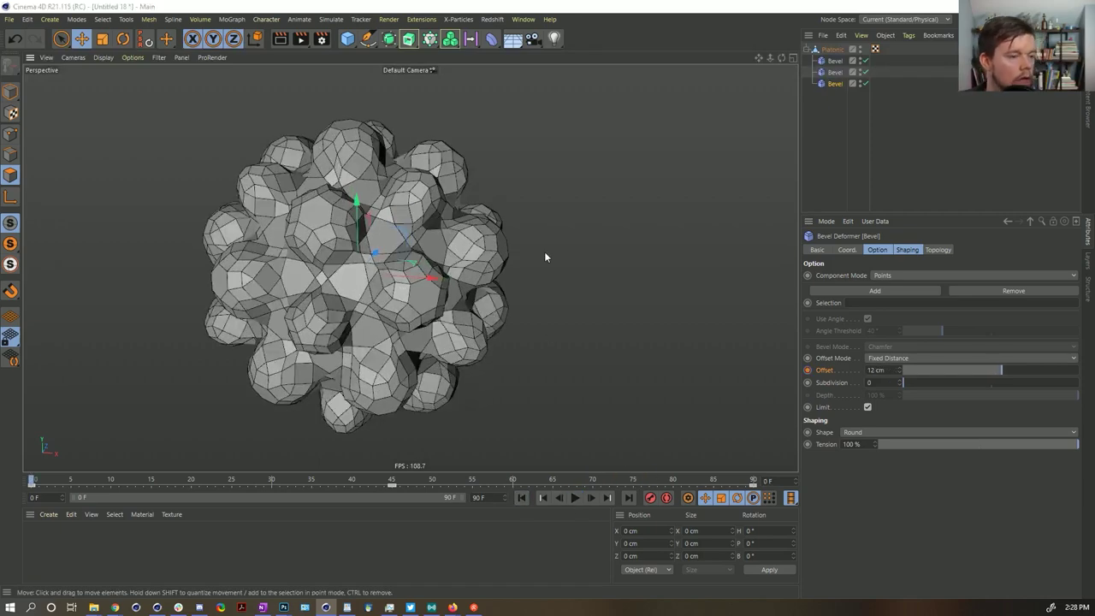
Save the scene as [1]PolygonBevels.c4d in the Episode 5 > SceneFiles folder
{"action": "key", "text": "ctrl+s"}
{"action": "scroll", "coordinate": [112, 120], "scroll_direction": "up", "scroll_amount": 5}
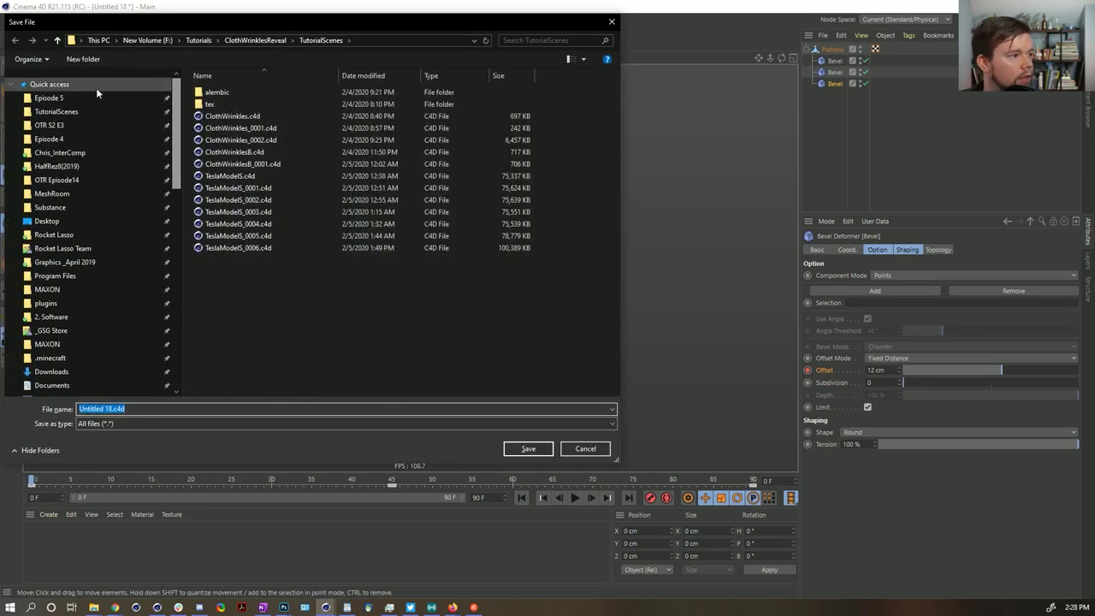
{"action": "left_click", "coordinate": [93, 88]}
{"action": "double_click", "coordinate": [216, 128]}
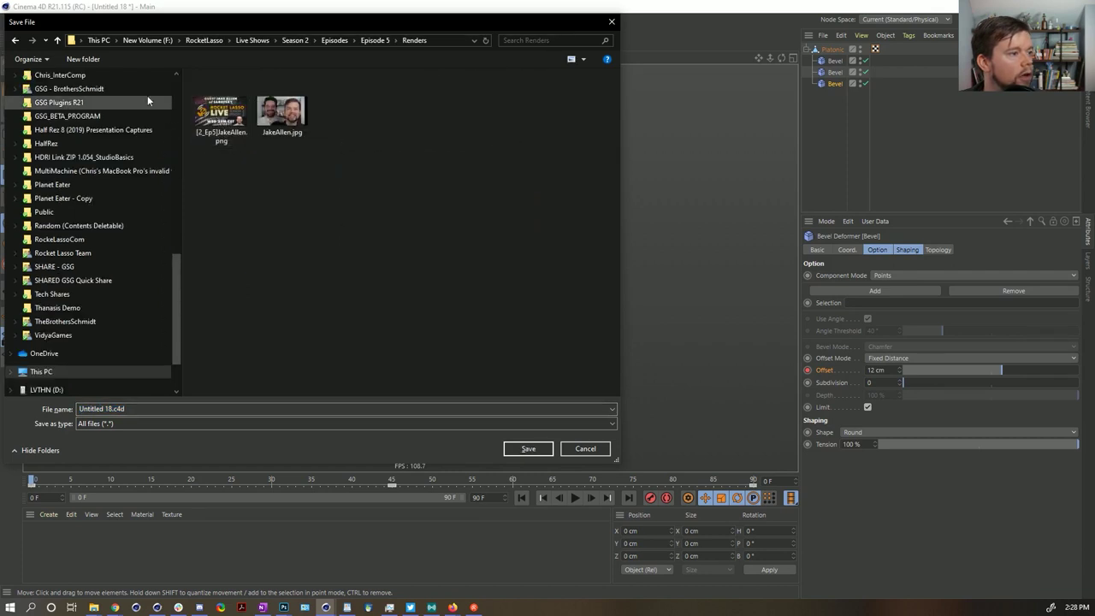
{"action": "left_click", "coordinate": [374, 40]}
{"action": "double_click", "coordinate": [226, 130]}
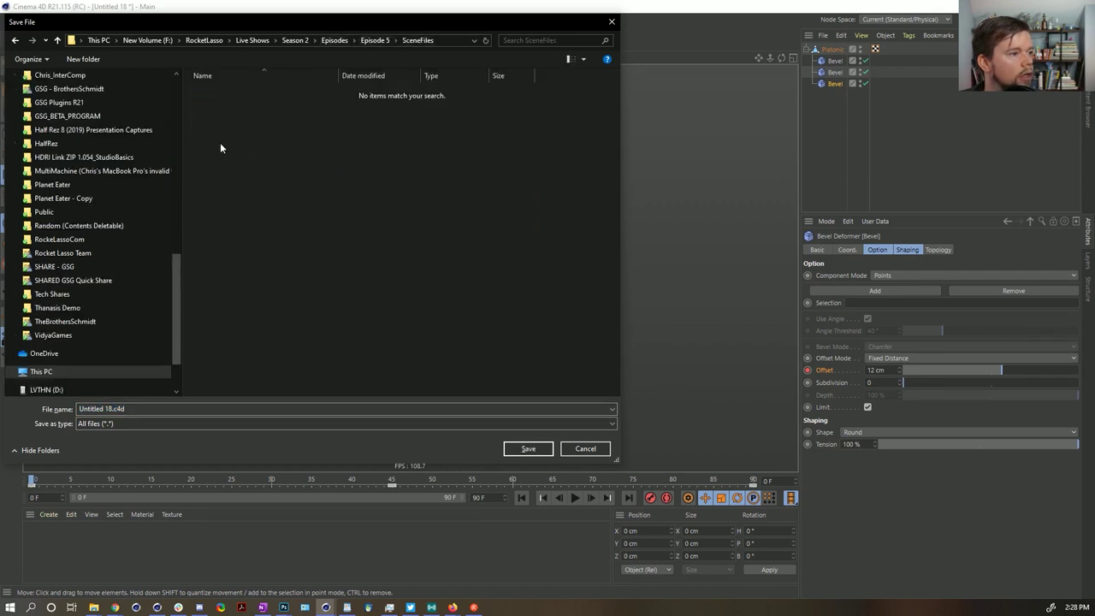
{"action": "left_click", "coordinate": [113, 409]}
{"action": "key", "text": "shift+Home"}
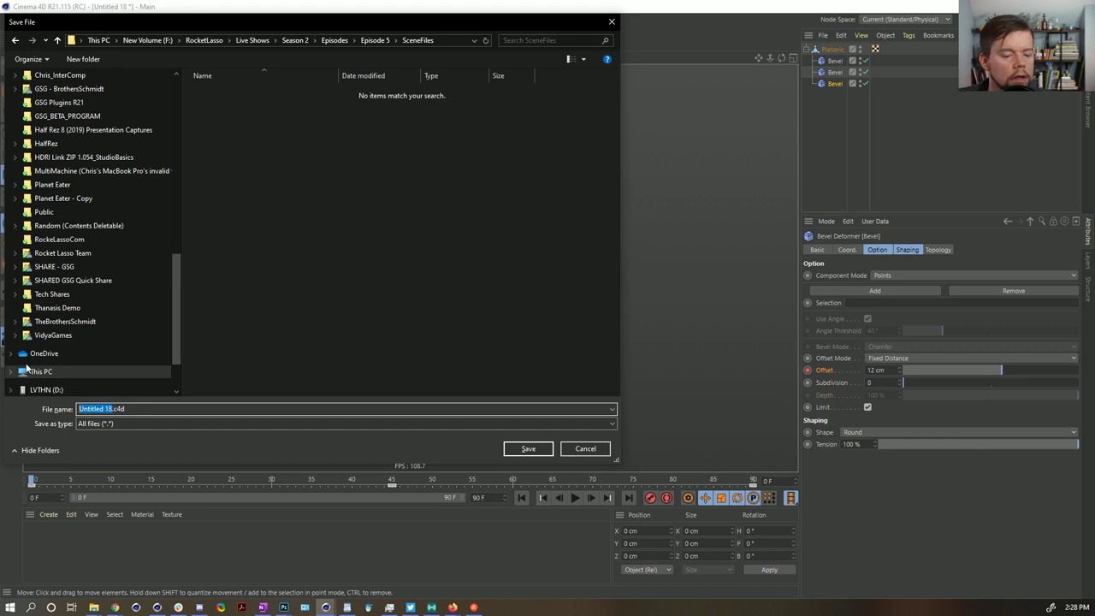
{"action": "key", "text": "BackSpace"}
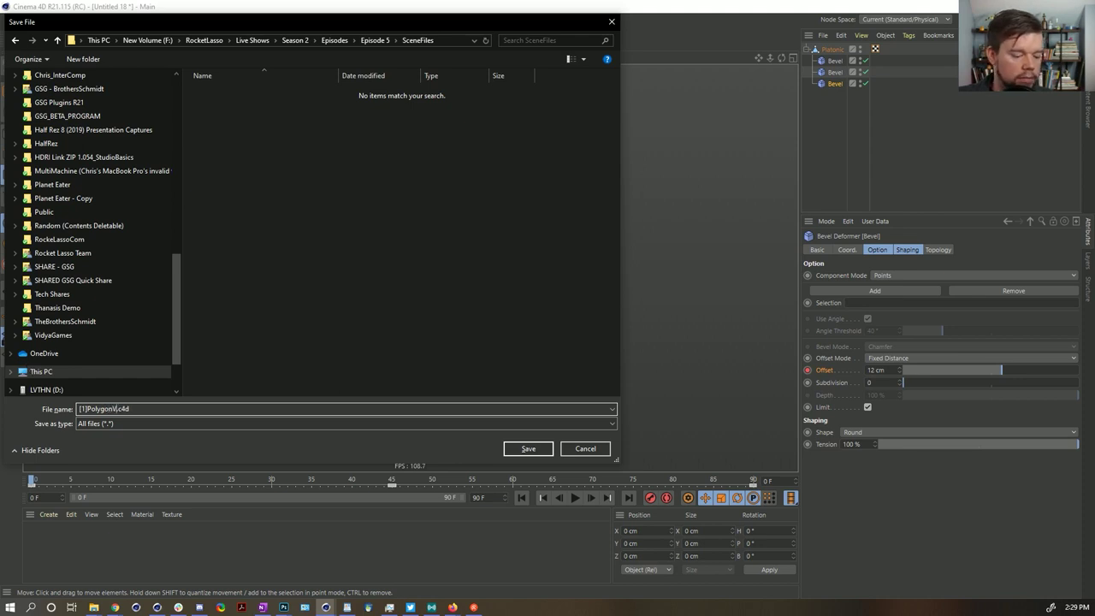
{"action": "type", "text": "s"}
{"action": "key", "text": "Return"}
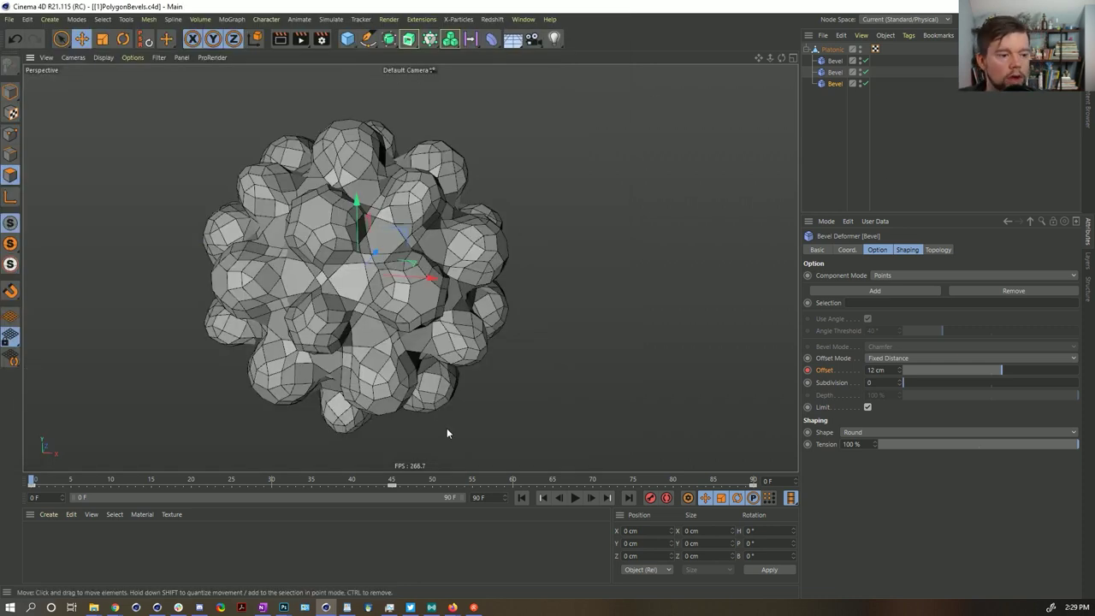
Put a new Cylinder under a Cloner in Object mode targeting the Platonic, with Edge distribution
{"action": "left_click", "coordinate": [347, 39]}
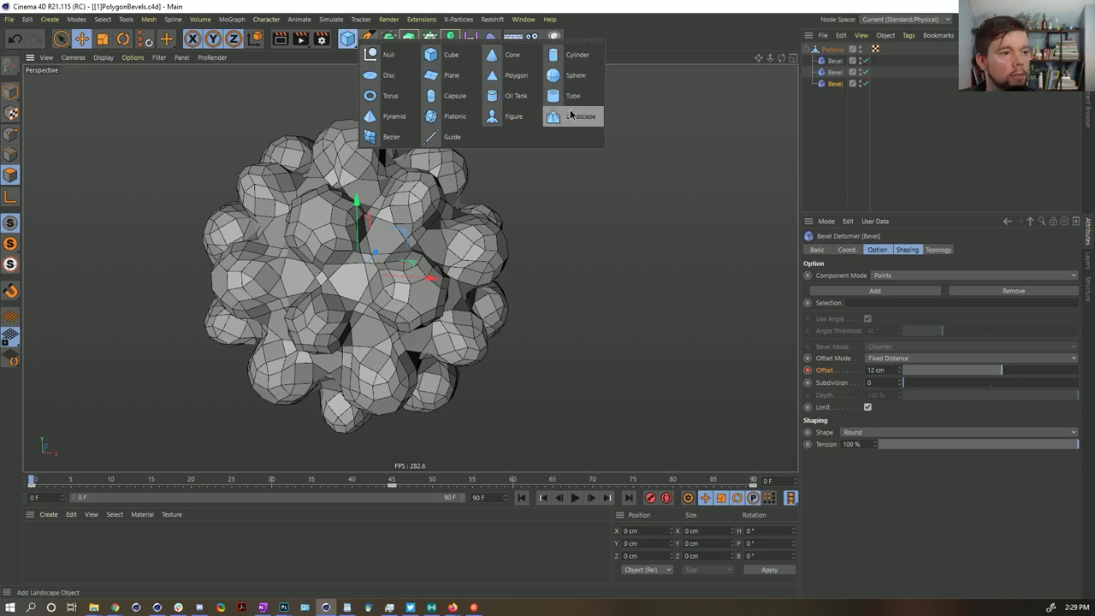
{"action": "left_click", "coordinate": [567, 57]}
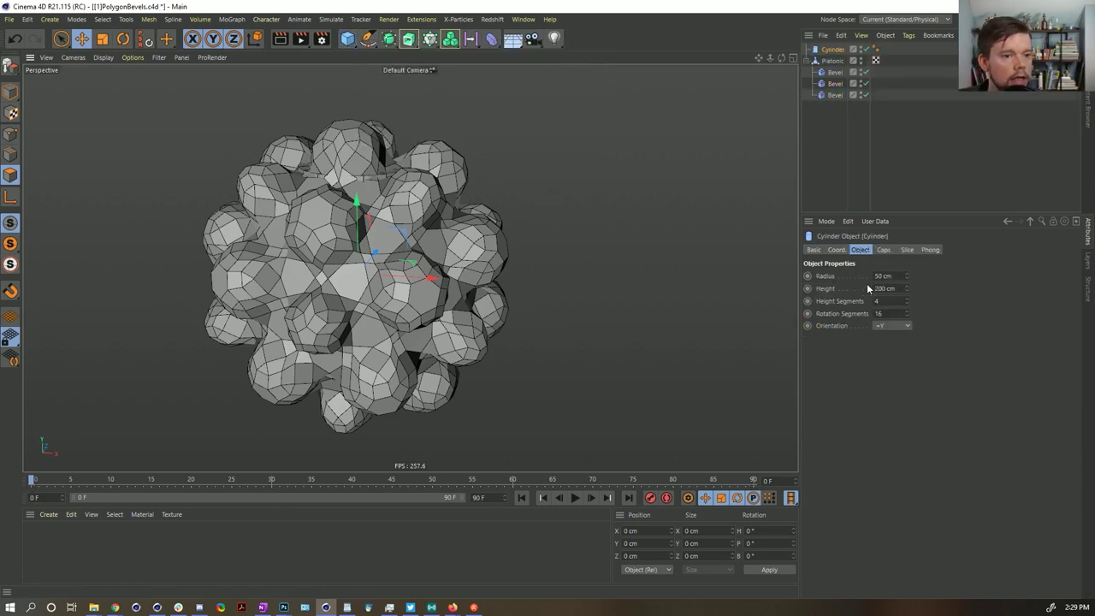
{"action": "left_click", "coordinate": [450, 39]}
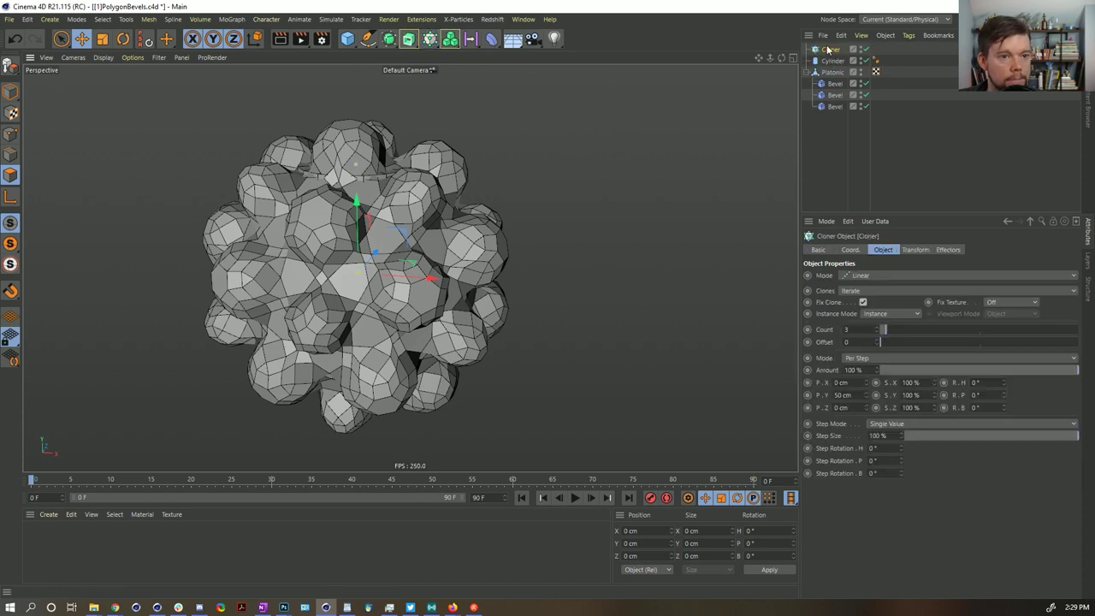
{"action": "left_click_drag", "start_coordinate": [830, 64], "coordinate": [833, 48]}
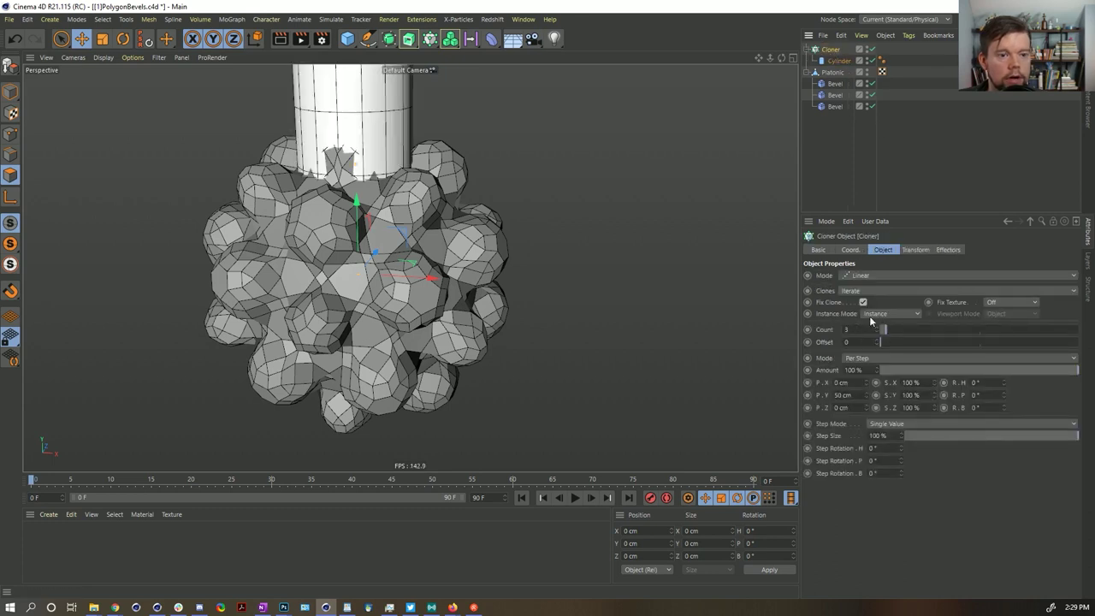
{"action": "left_click", "coordinate": [864, 275]}
{"action": "left_click", "coordinate": [868, 292]}
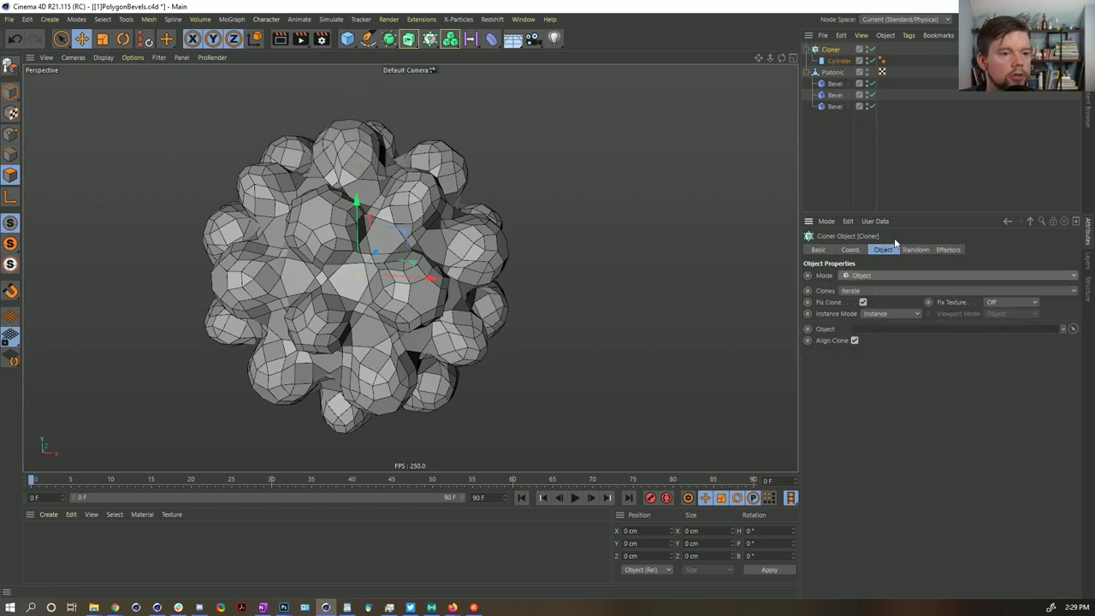
{"action": "left_click_drag", "start_coordinate": [833, 73], "coordinate": [889, 335]}
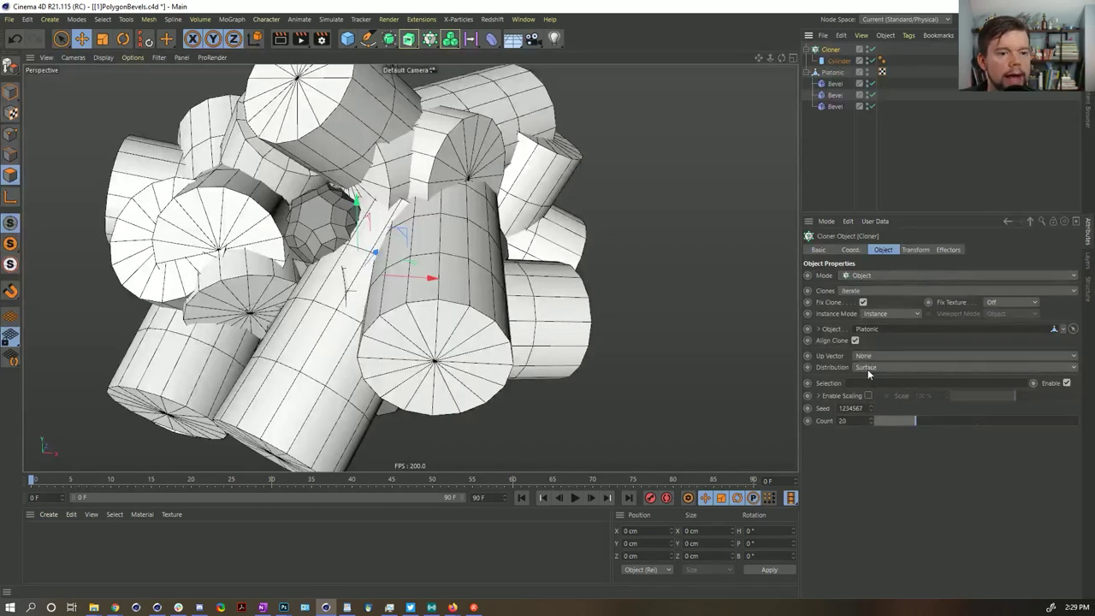
{"action": "left_click", "coordinate": [868, 368]}
{"action": "left_click", "coordinate": [871, 389]}
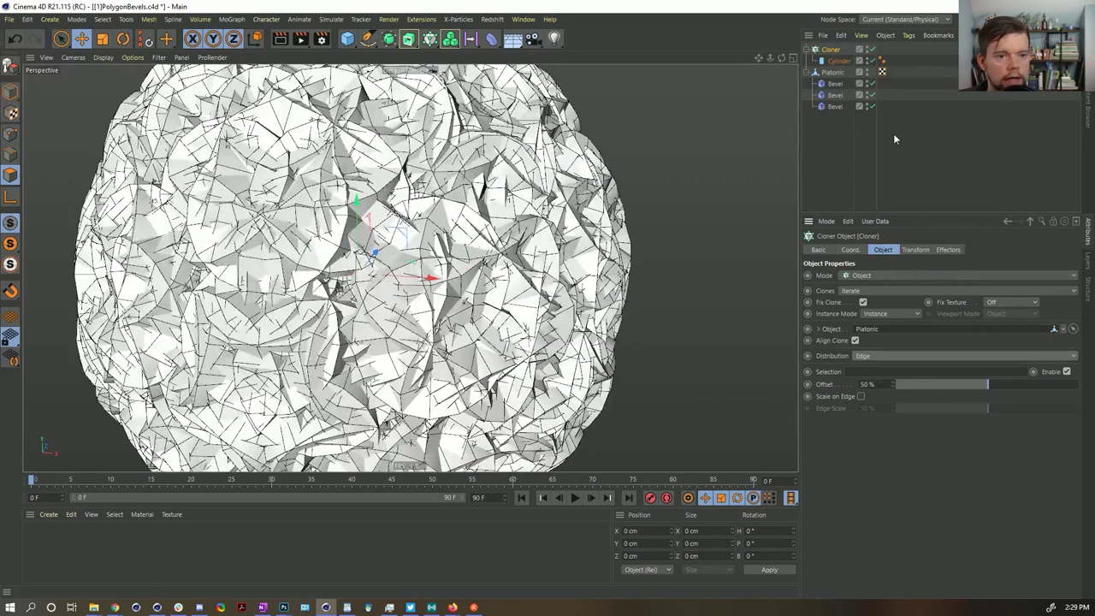
Switch the clones to Multi-Instance and give the Cylinder 8 rotation segments and no caps
{"action": "left_click", "coordinate": [888, 314]}
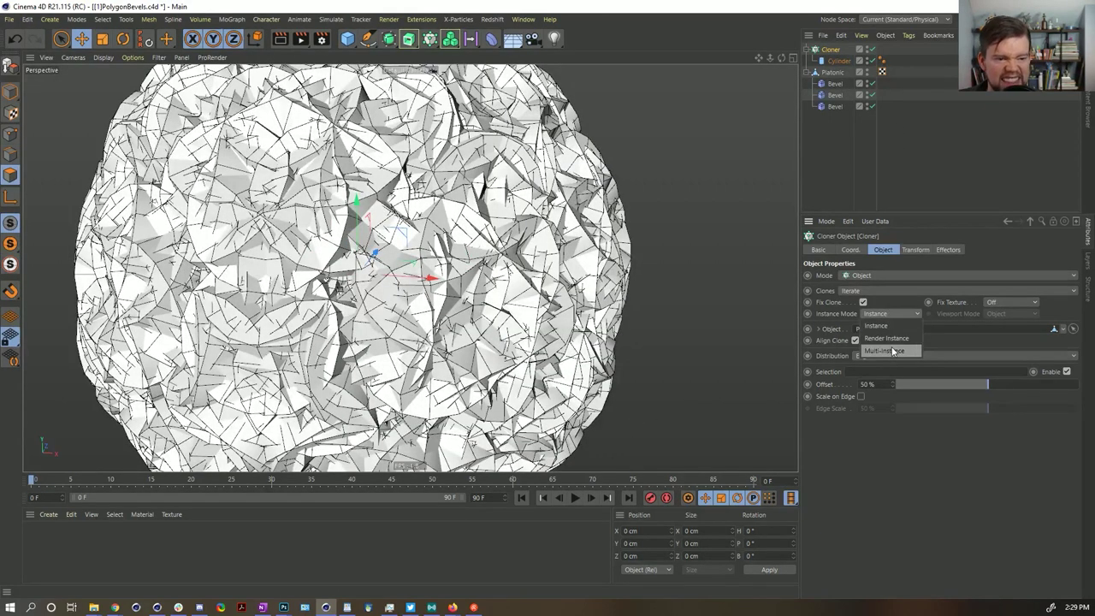
{"action": "left_click", "coordinate": [890, 351]}
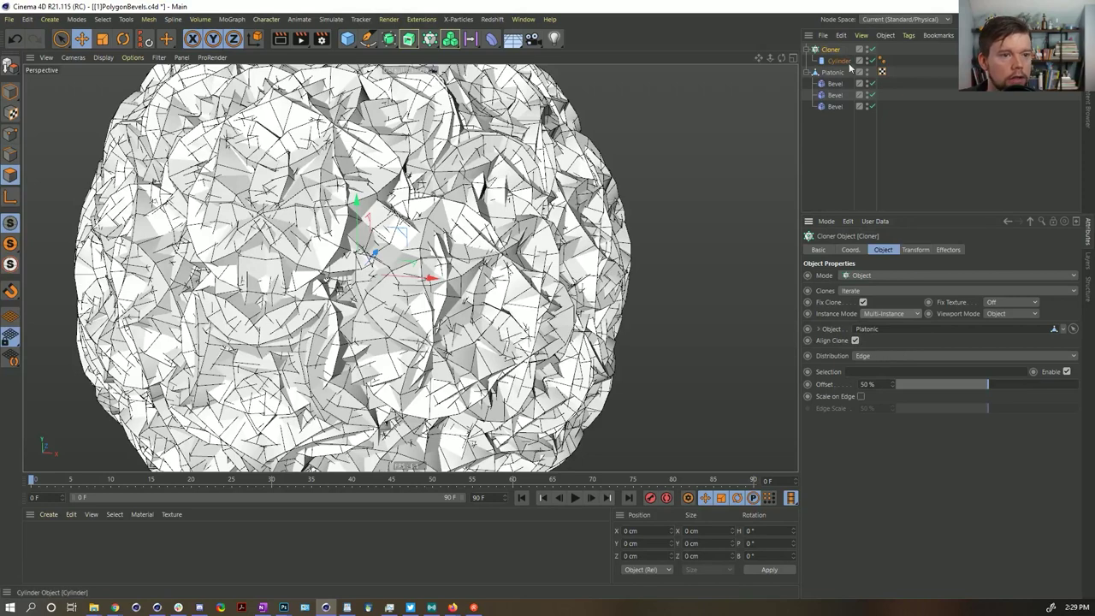
{"action": "left_click", "coordinate": [849, 62]}
{"action": "left_click", "coordinate": [878, 313]}
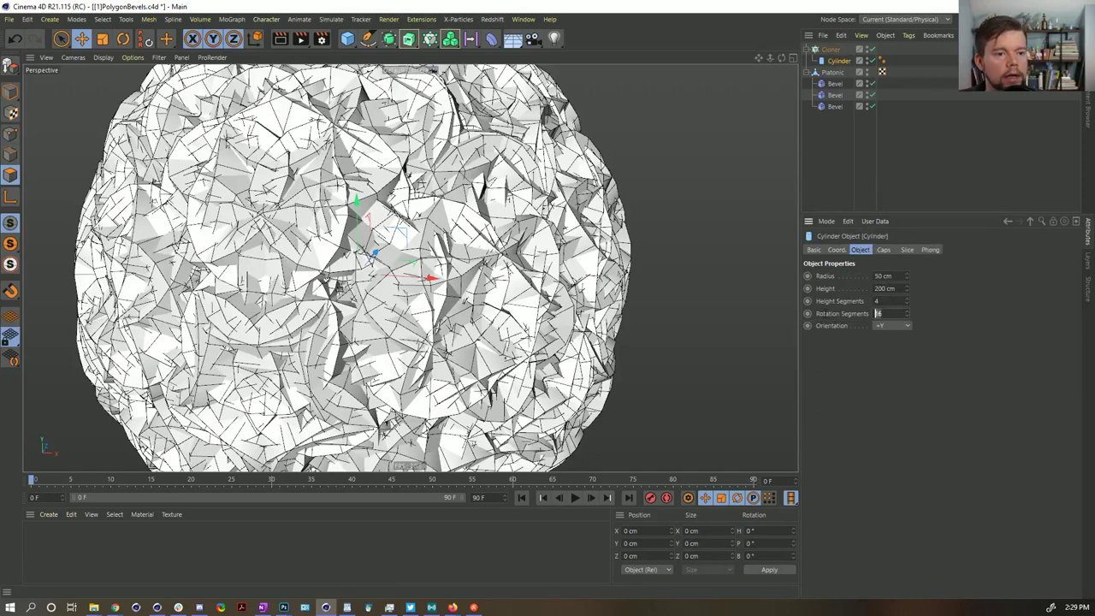
{"action": "key", "text": "shift+Tab"}
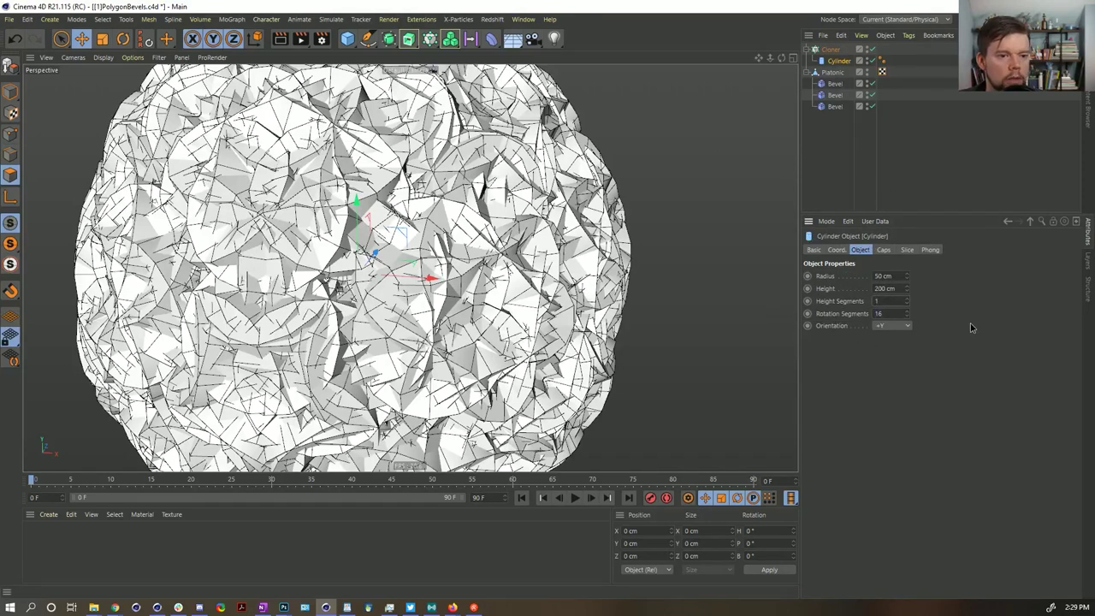
{"action": "left_click", "coordinate": [885, 249]}
{"action": "left_click", "coordinate": [849, 274]}
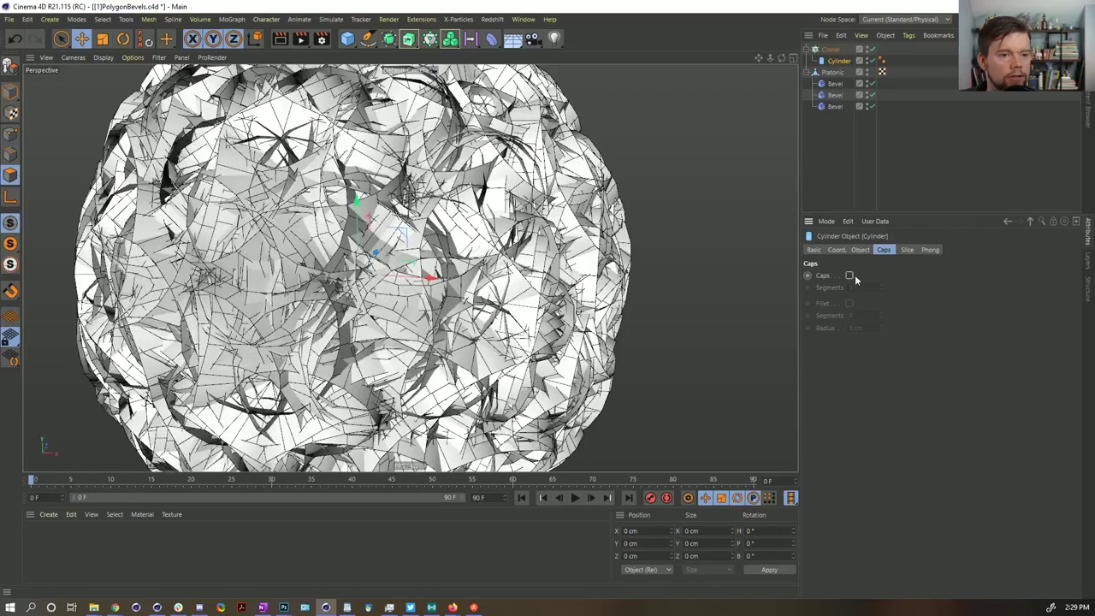
{"action": "left_click", "coordinate": [860, 249]}
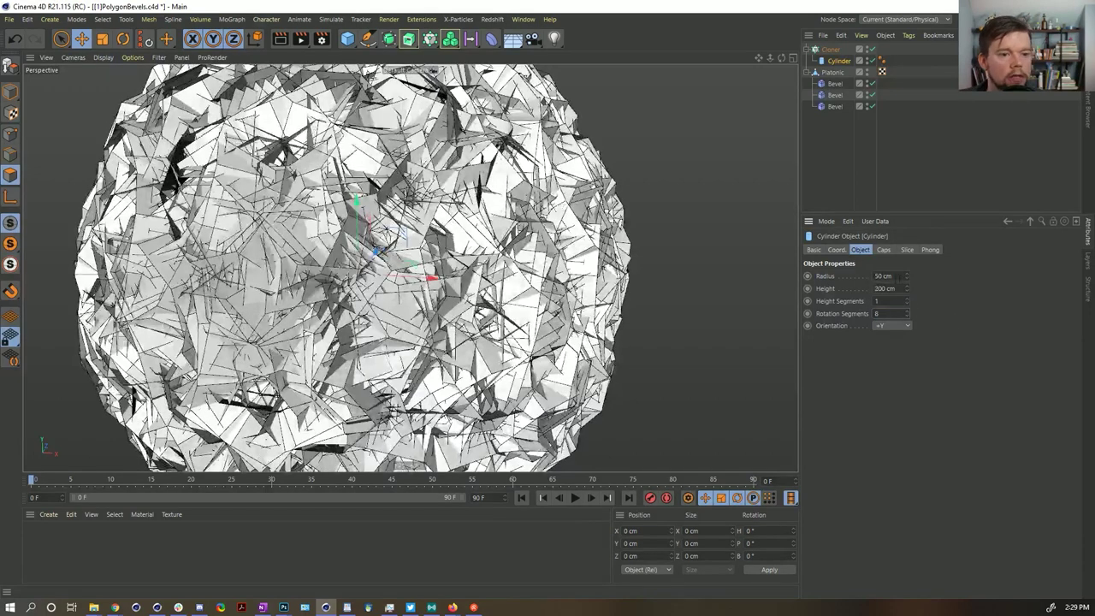
Try Cylinder radii of 5 cm and 1 cm, settling on 2 cm
{"action": "double_click", "coordinate": [881, 276]}
{"action": "type", "text": "5"}
{"action": "key", "text": "Return"}
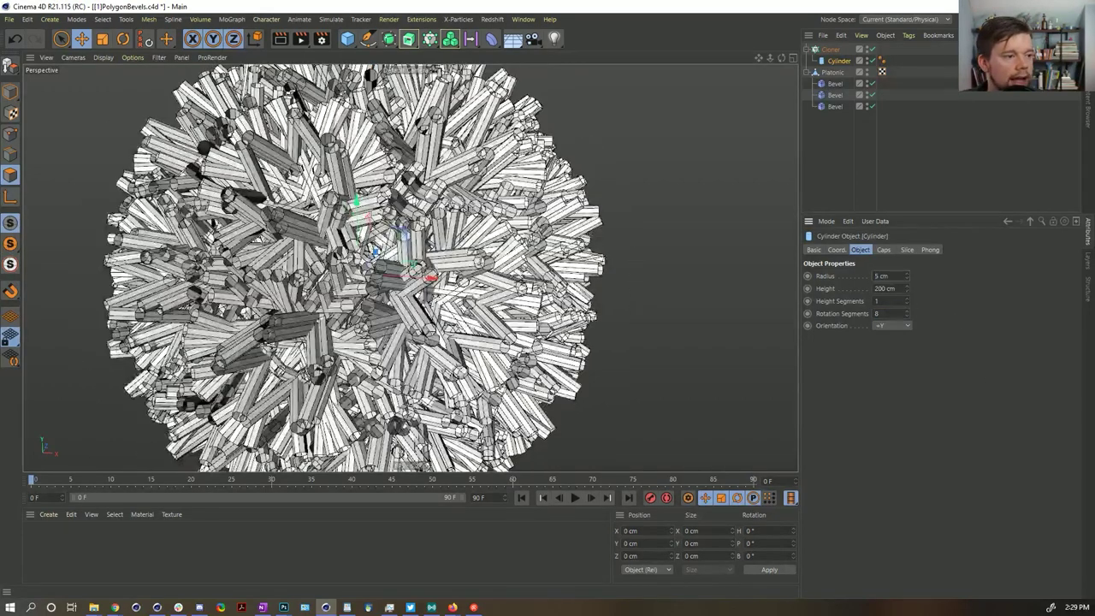
{"action": "type", "text": "1"}
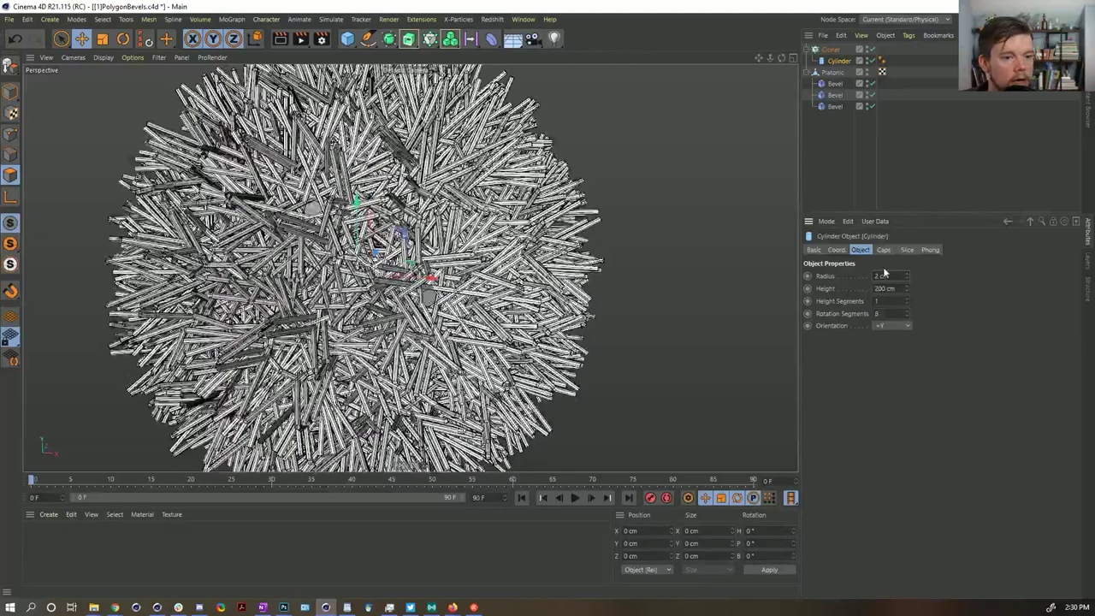
{"action": "key", "text": "Return"}
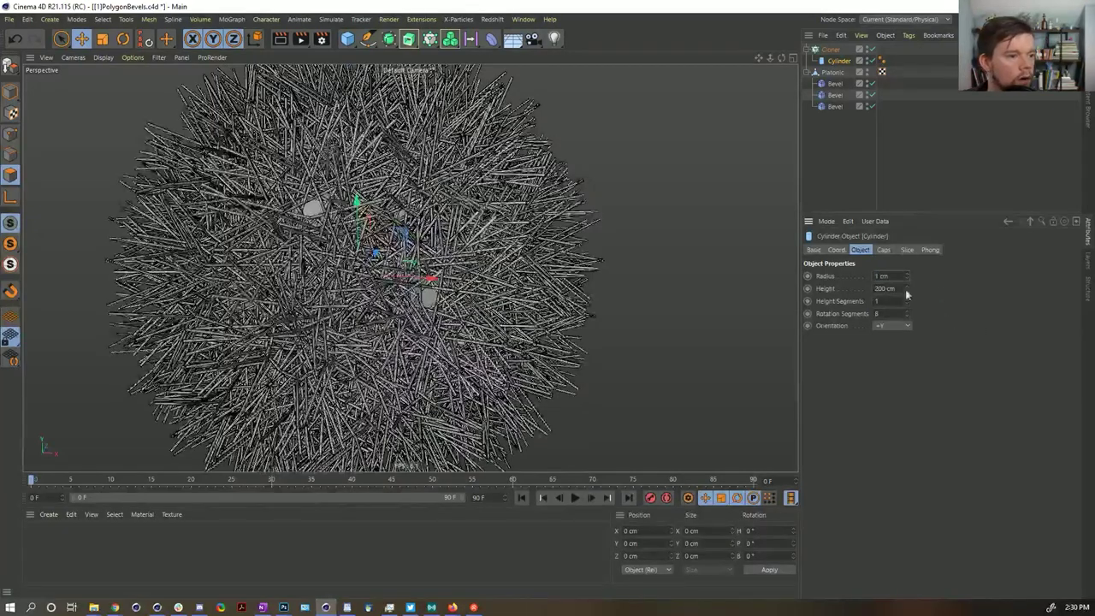
{"action": "type", "text": "2"}
{"action": "key", "text": "Return"}
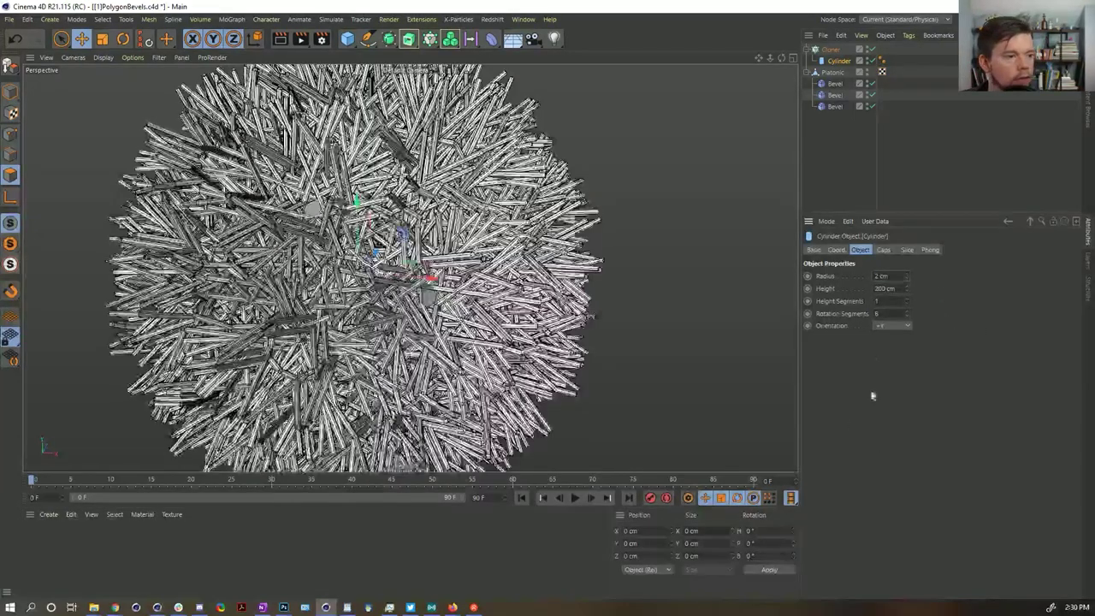
{"action": "left_click", "coordinate": [830, 49]}
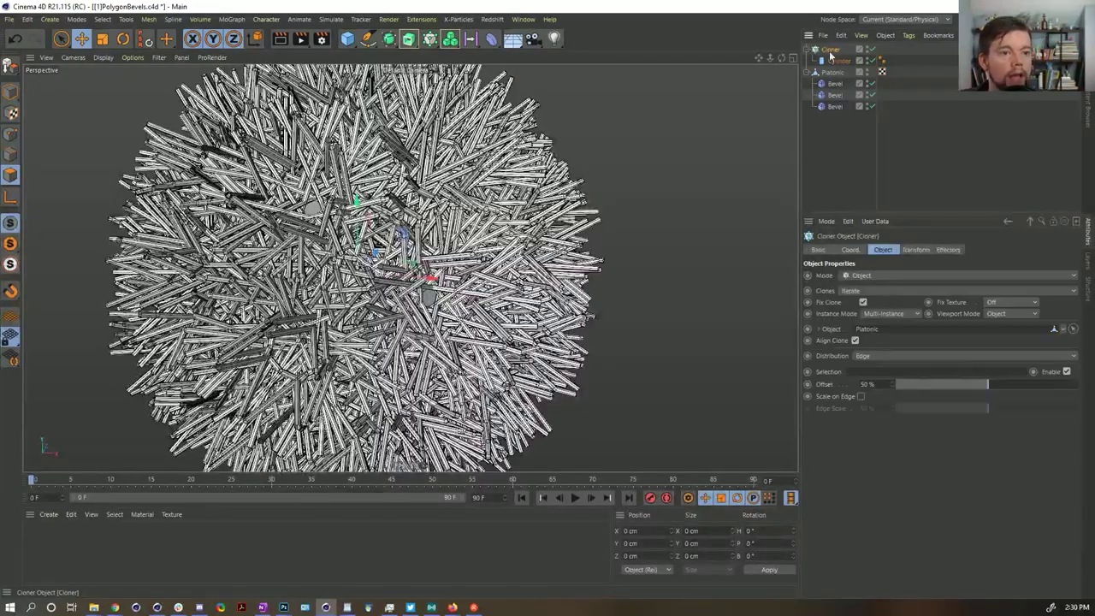
Enable Scale on Edge at 100 % on the Cloner and set the Cylinder radius to 1 cm
{"action": "left_click", "coordinate": [862, 397]}
{"action": "left_click_drag", "start_coordinate": [989, 408], "coordinate": [1080, 408]}
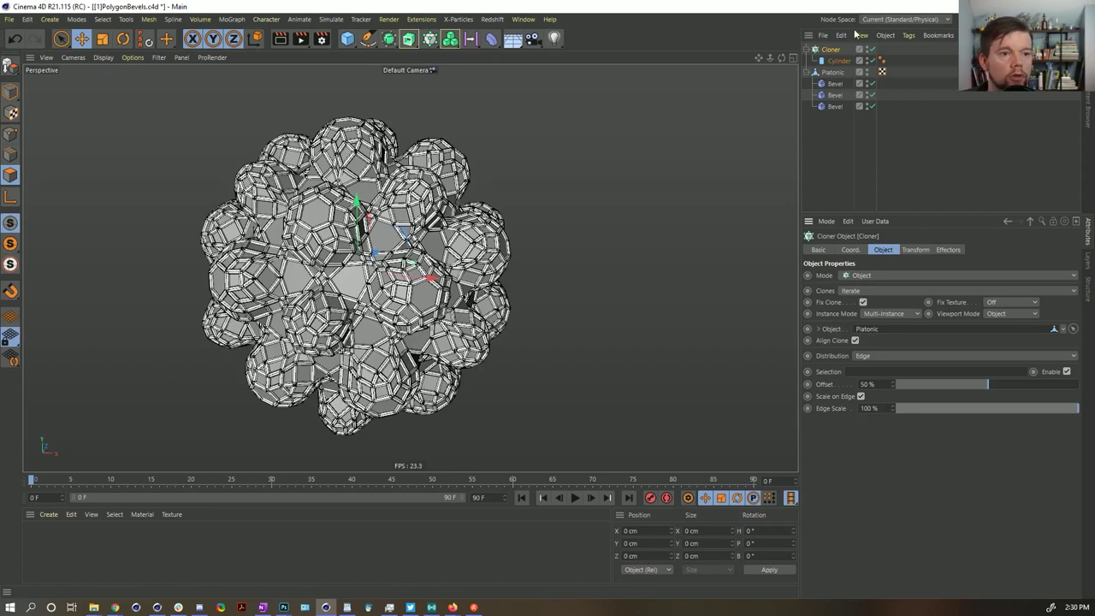
{"action": "left_click", "coordinate": [838, 60]}
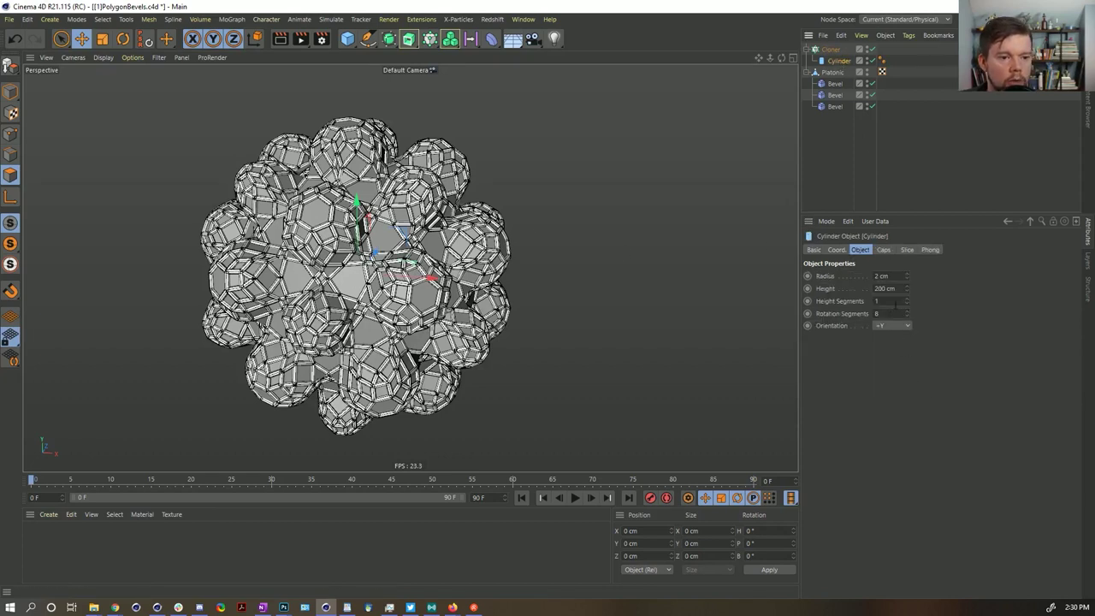
{"action": "type", "text": "1"}
{"action": "key", "text": "Return"}
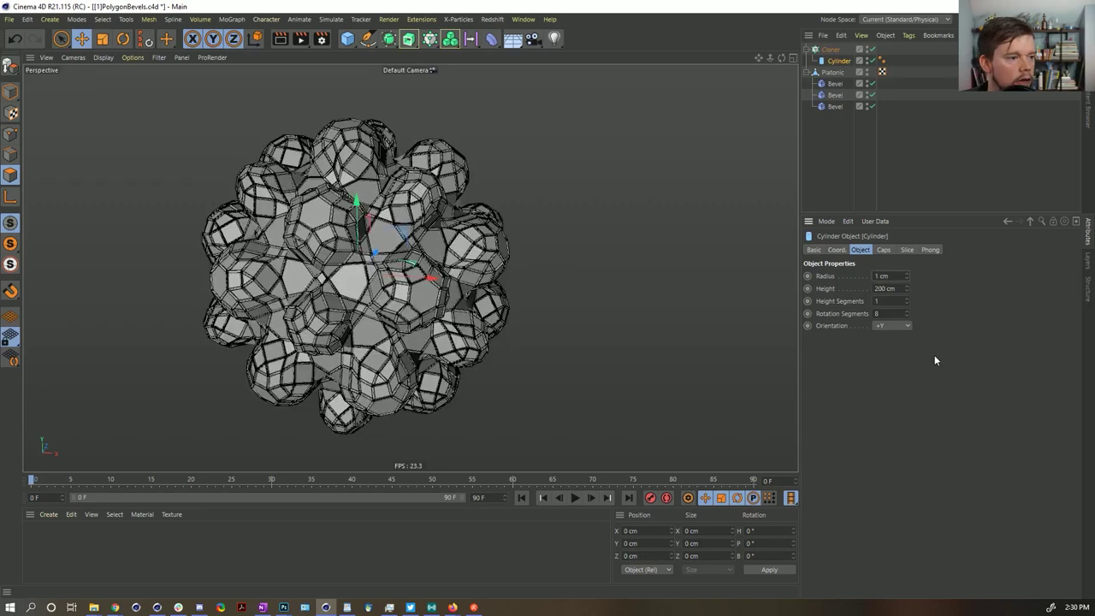
Apply a new material Mat to the Cloner and make a near-black copy Mat.1
{"action": "double_click", "coordinate": [46, 543]}
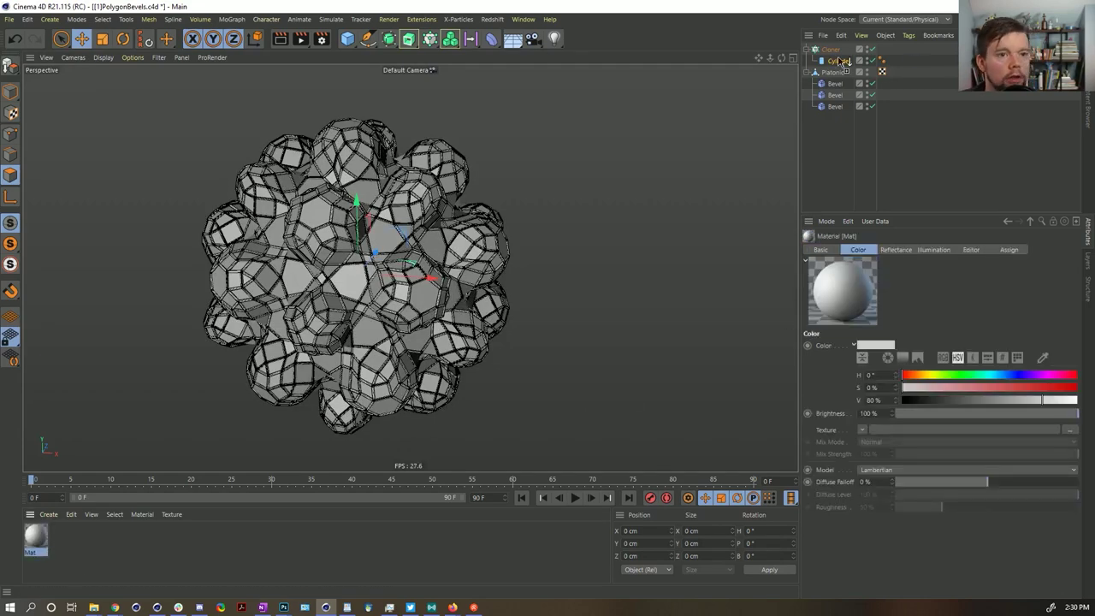
{"action": "left_click_drag", "start_coordinate": [843, 62], "coordinate": [843, 52]}
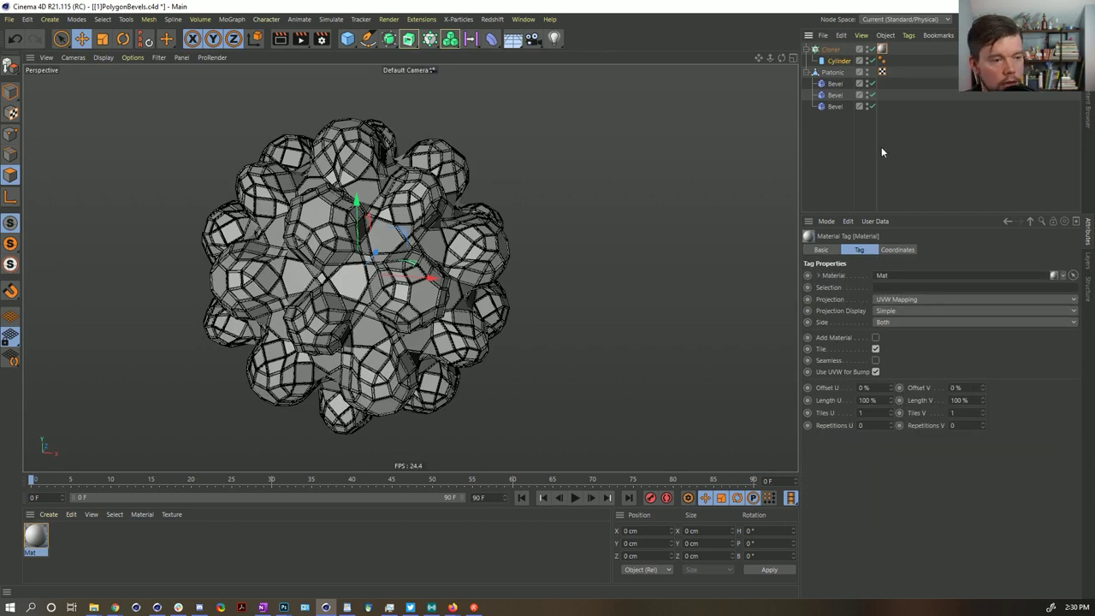
{"action": "left_click_drag", "start_coordinate": [28, 543], "coordinate": [74, 543], "text": "ctrl"}
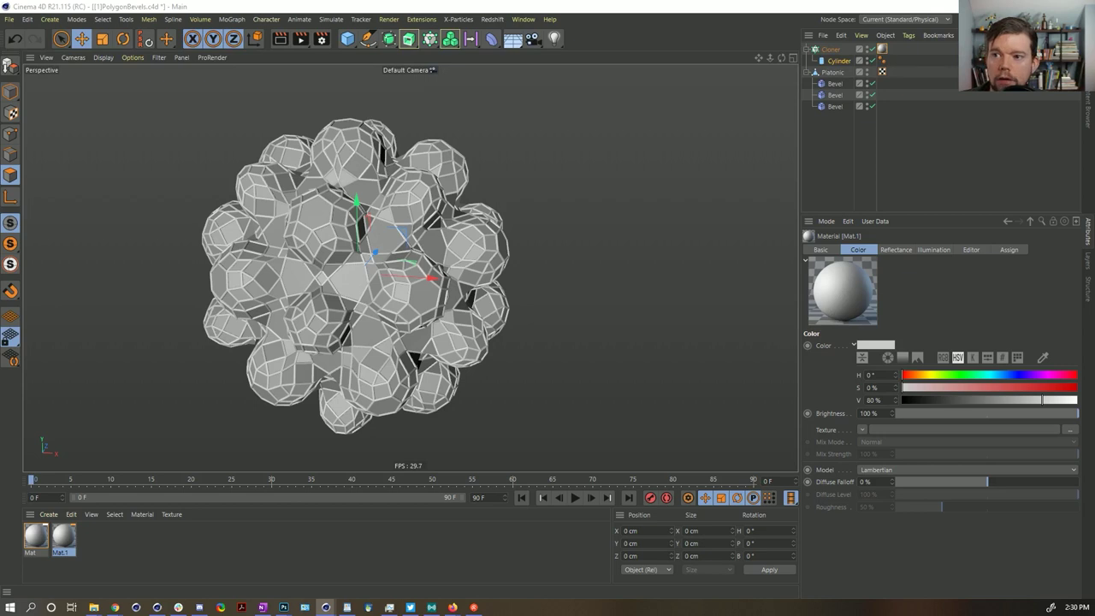
{"action": "double_click", "coordinate": [64, 536]}
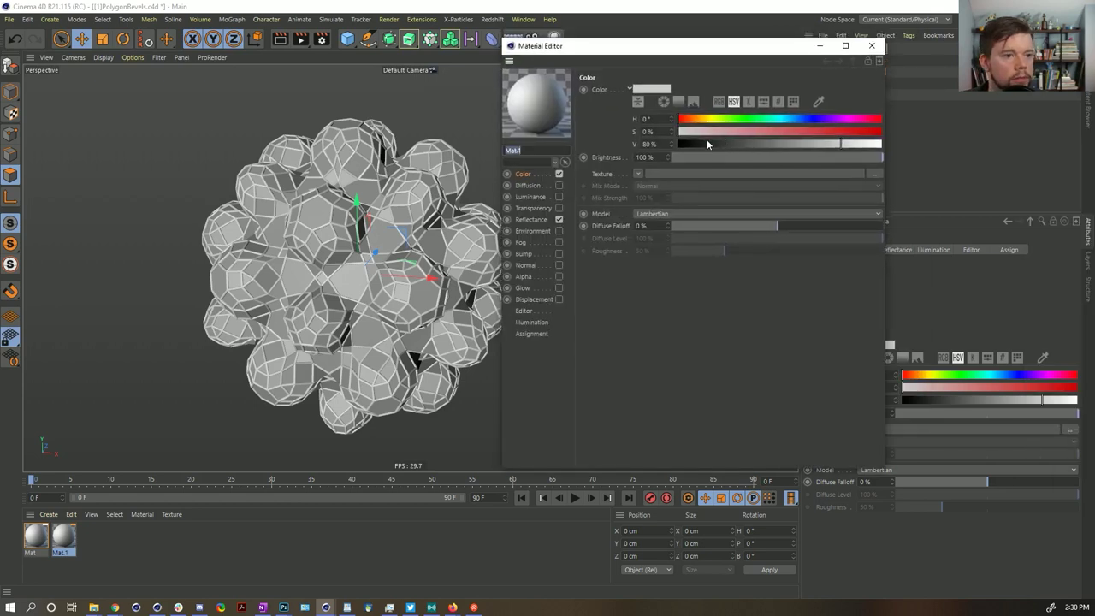
{"action": "left_click_drag", "start_coordinate": [707, 145], "coordinate": [709, 144]}
{"action": "left_click", "coordinate": [871, 46]}
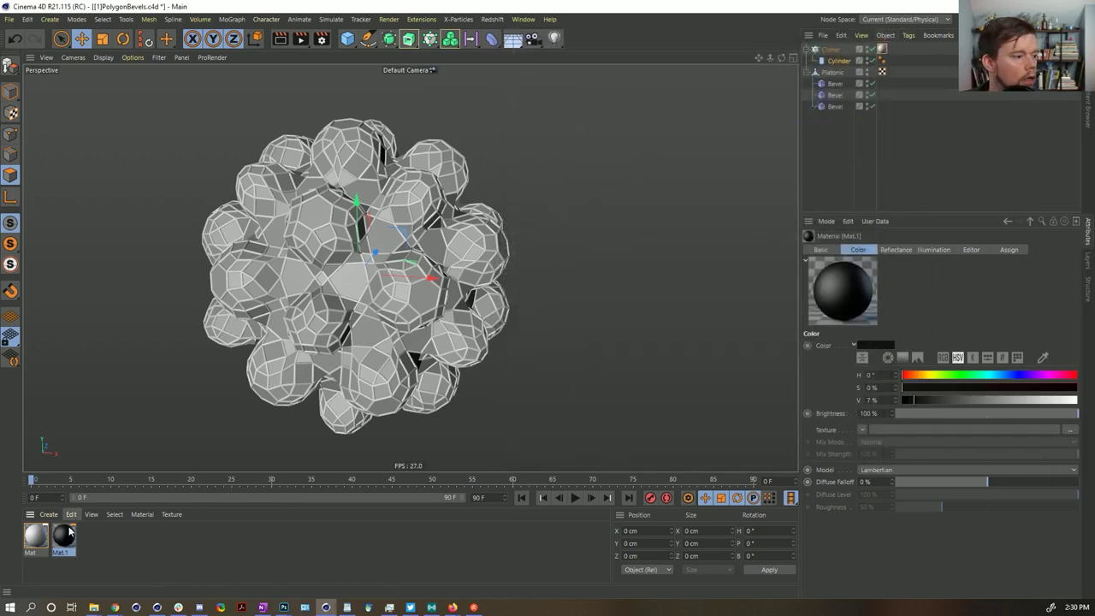
Apply Mat.1 to the Platonic solid and view the white lattice
{"action": "left_click_drag", "start_coordinate": [70, 532], "coordinate": [835, 76]}
{"action": "left_click", "coordinate": [831, 179]}
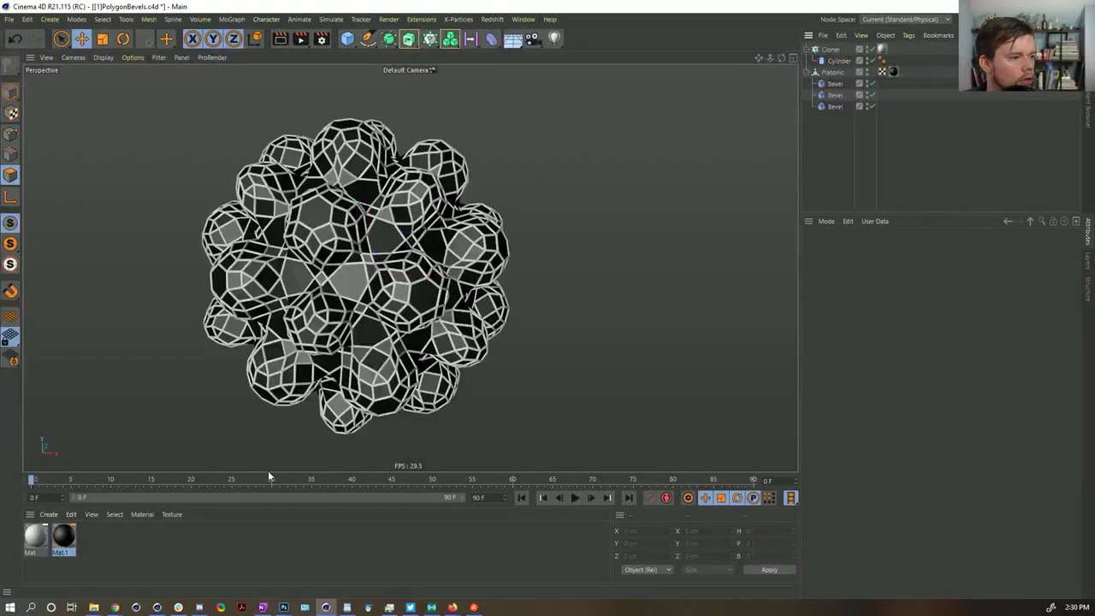
{"action": "left_click_drag", "start_coordinate": [374, 261], "coordinate": [326, 263], "text": "alt"}
Inspect the lattice at frame 45, then move the Cloner below the Platonic in the hierarchy
{"action": "scroll", "coordinate": [386, 291], "scroll_direction": "up", "scroll_amount": 10}
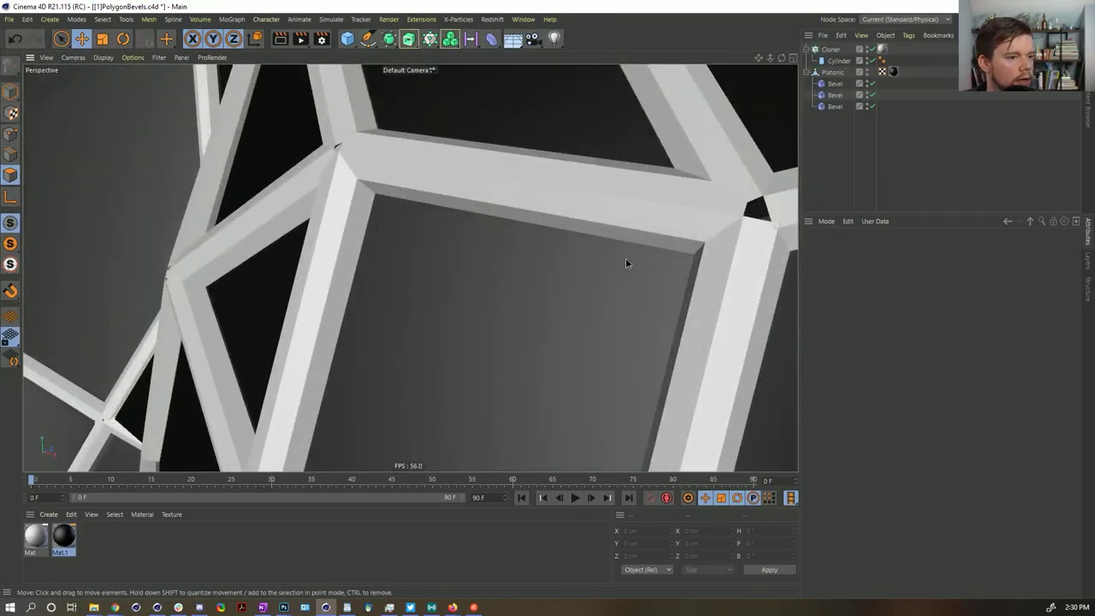
{"action": "scroll", "coordinate": [293, 230], "scroll_direction": "up", "scroll_amount": 5}
{"action": "scroll", "coordinate": [450, 288], "scroll_direction": "down", "scroll_amount": 15}
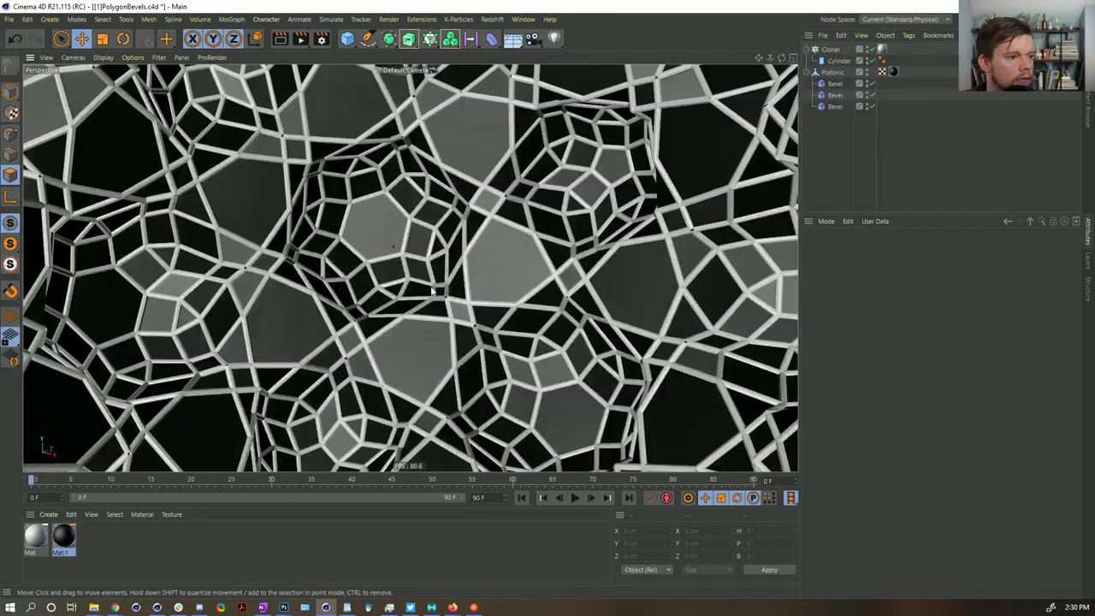
{"action": "scroll", "coordinate": [436, 295], "scroll_direction": "up", "scroll_amount": 10}
{"action": "scroll", "coordinate": [460, 299], "scroll_direction": "down", "scroll_amount": 10}
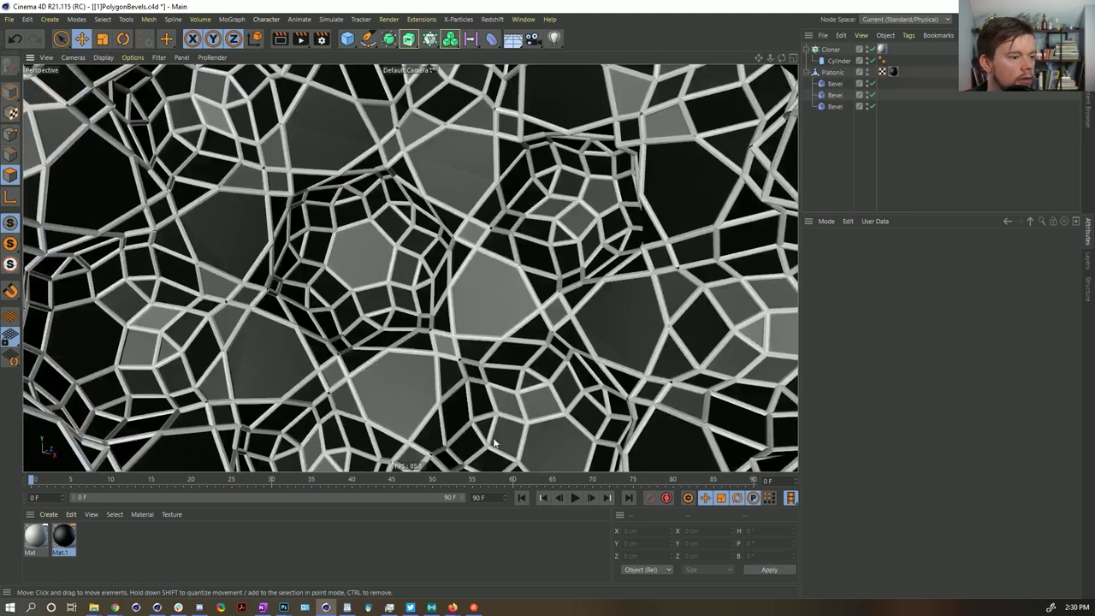
{"action": "left_click", "coordinate": [393, 481]}
{"action": "scroll", "coordinate": [616, 329], "scroll_direction": "up", "scroll_amount": 3}
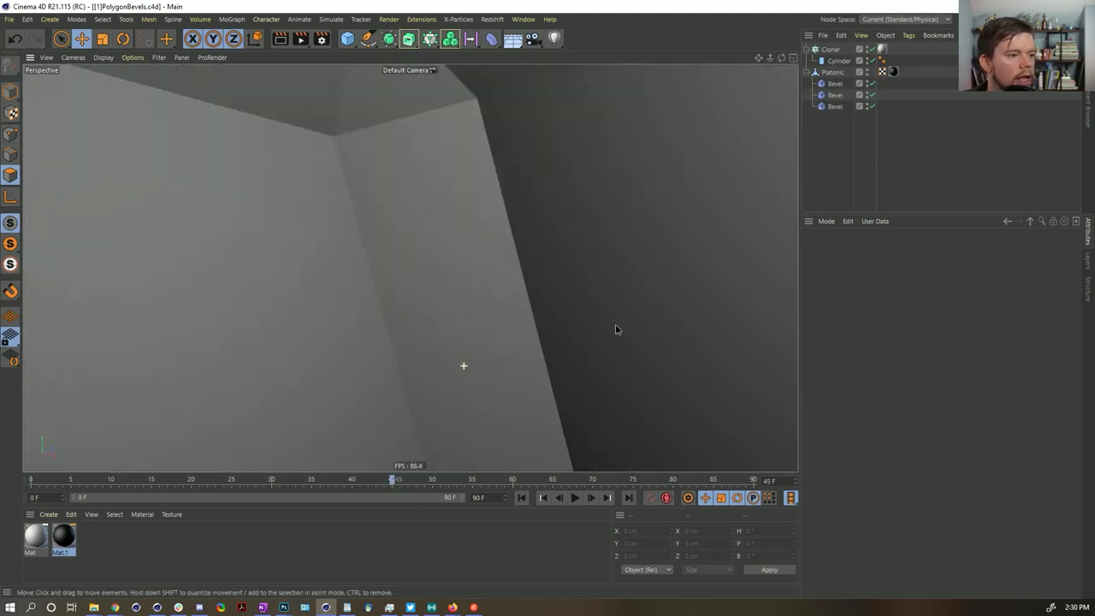
{"action": "scroll", "coordinate": [616, 329], "scroll_direction": "down", "scroll_amount": 3}
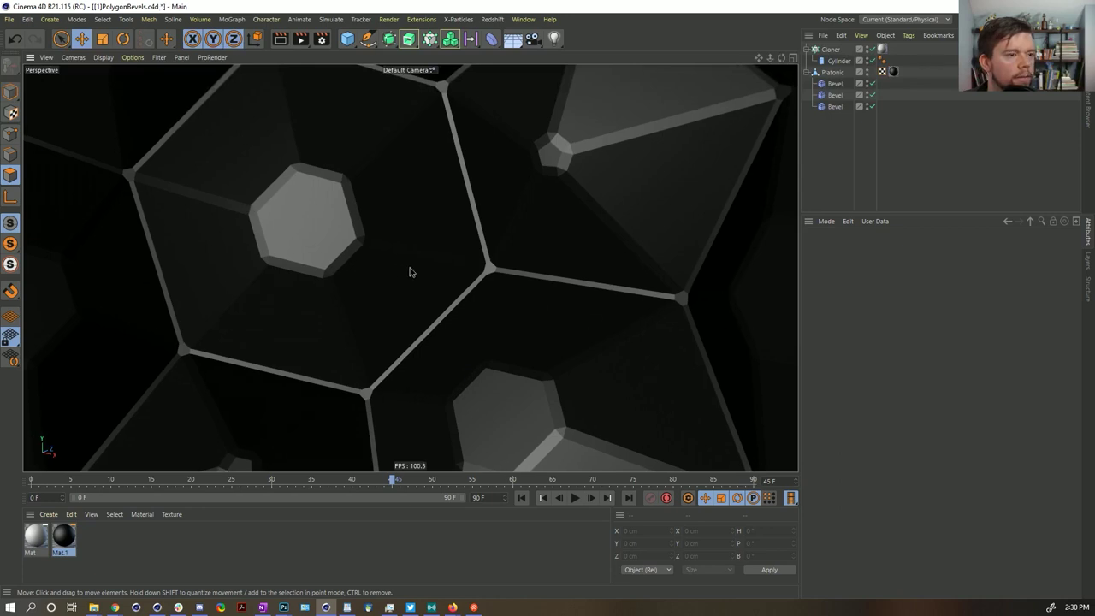
{"action": "left_click_drag", "start_coordinate": [410, 272], "coordinate": [476, 281], "text": "alt"}
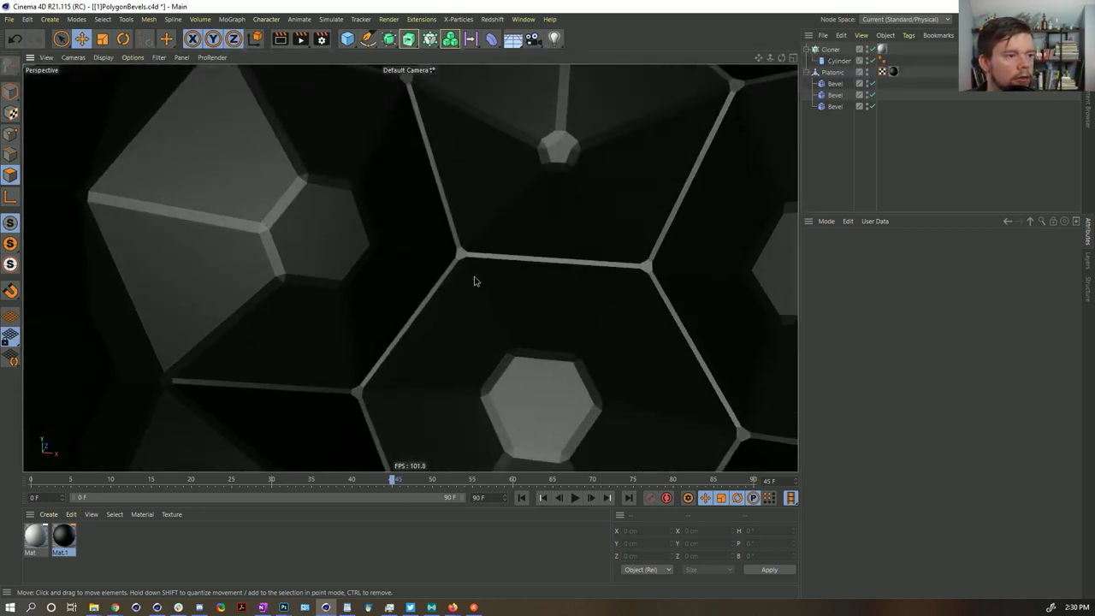
{"action": "mouse_move", "coordinate": [769, 57]}
{"action": "left_mouse_down"}
{"action": "mouse_move", "coordinate": [719, 68]}
{"action": "mouse_move", "coordinate": [753, 65]}
{"action": "left_mouse_up"}
{"action": "left_click_drag", "start_coordinate": [488, 221], "coordinate": [502, 224], "text": "alt"}
{"action": "left_click_drag", "start_coordinate": [830, 51], "coordinate": [846, 166]}
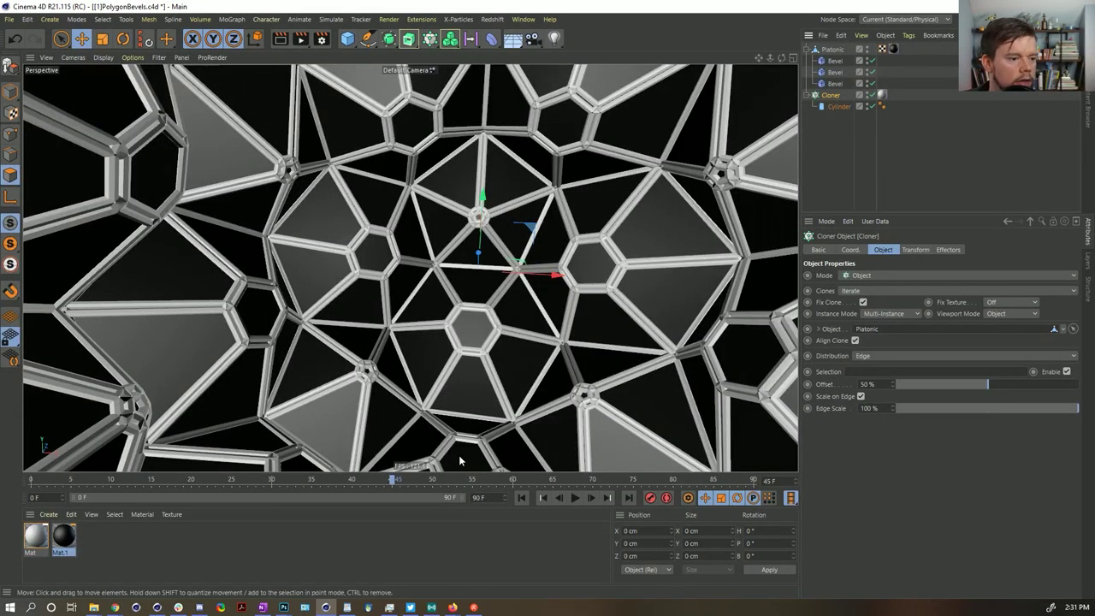
Play the bevel animation, then stop and return to the first frame
{"action": "left_click", "coordinate": [524, 499]}
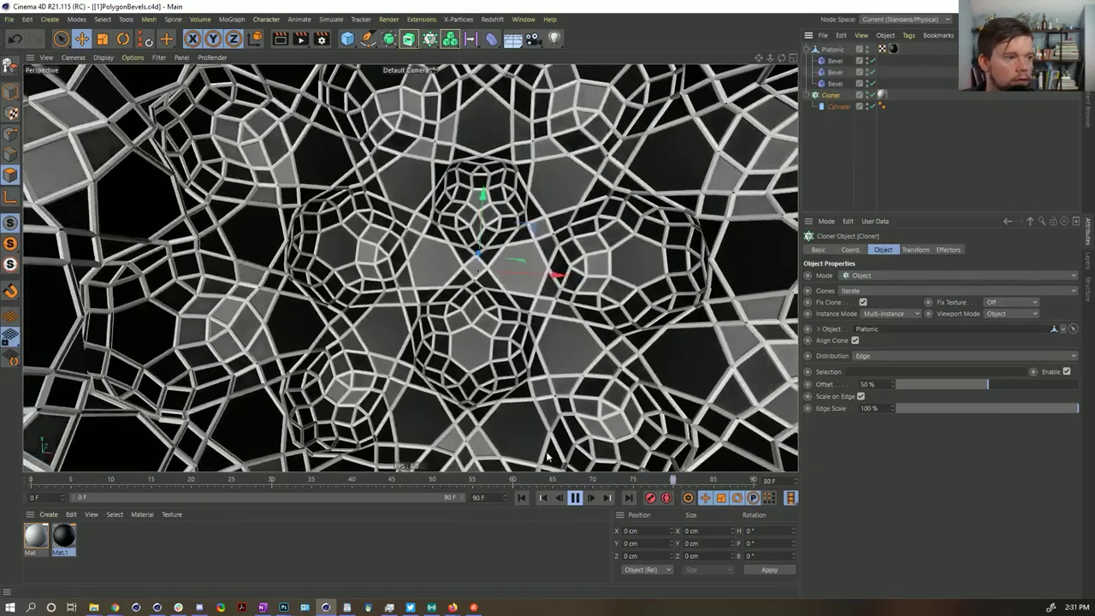
{"action": "left_click", "coordinate": [575, 497]}
{"action": "left_click", "coordinate": [521, 498]}
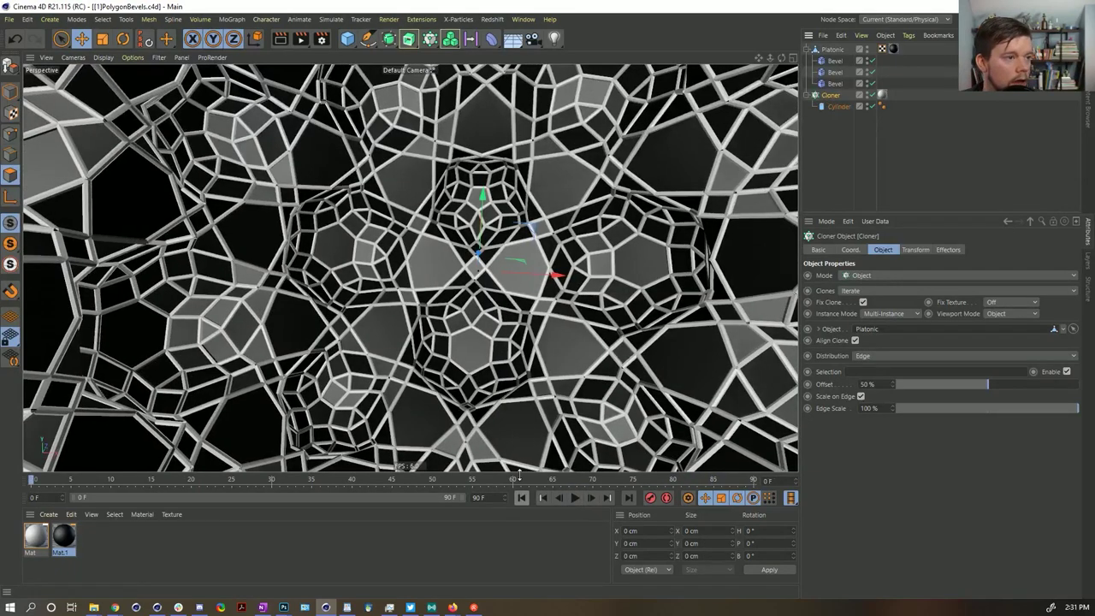
Save incrementally as PolygonBevels_0001.c4d and open the C4DtoA IPR Window beside the viewport
{"action": "left_click", "coordinate": [8, 19]}
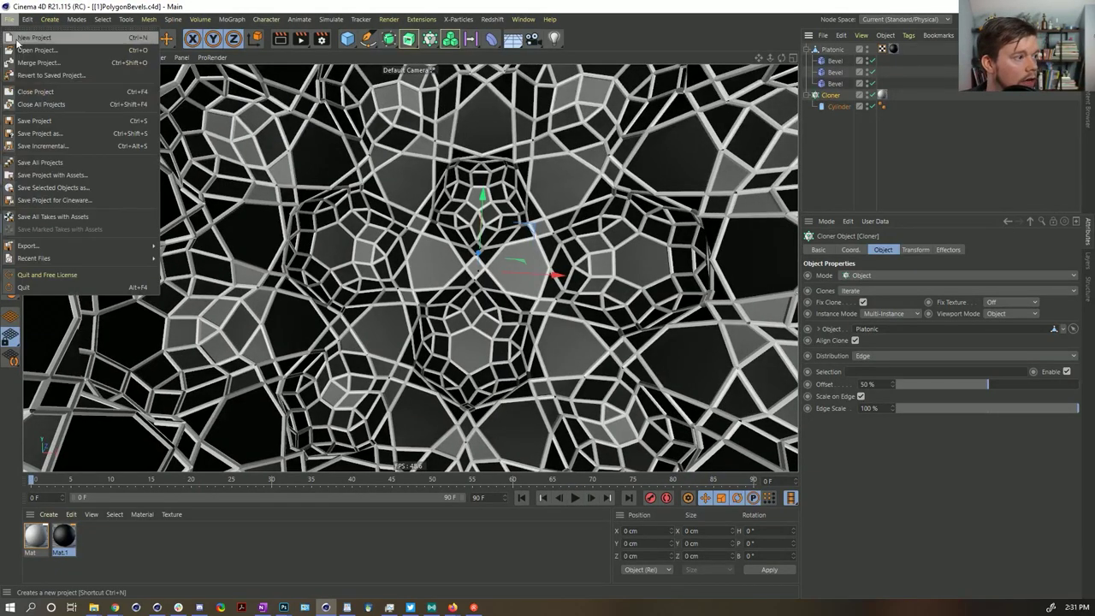
{"action": "left_click", "coordinate": [77, 146]}
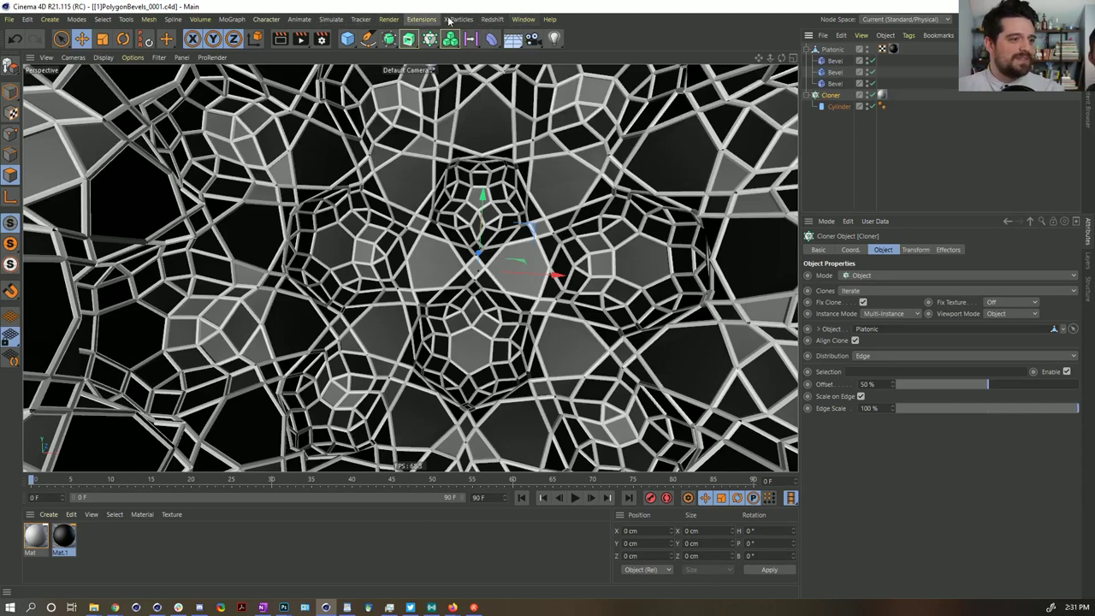
{"action": "left_click", "coordinate": [421, 18]}
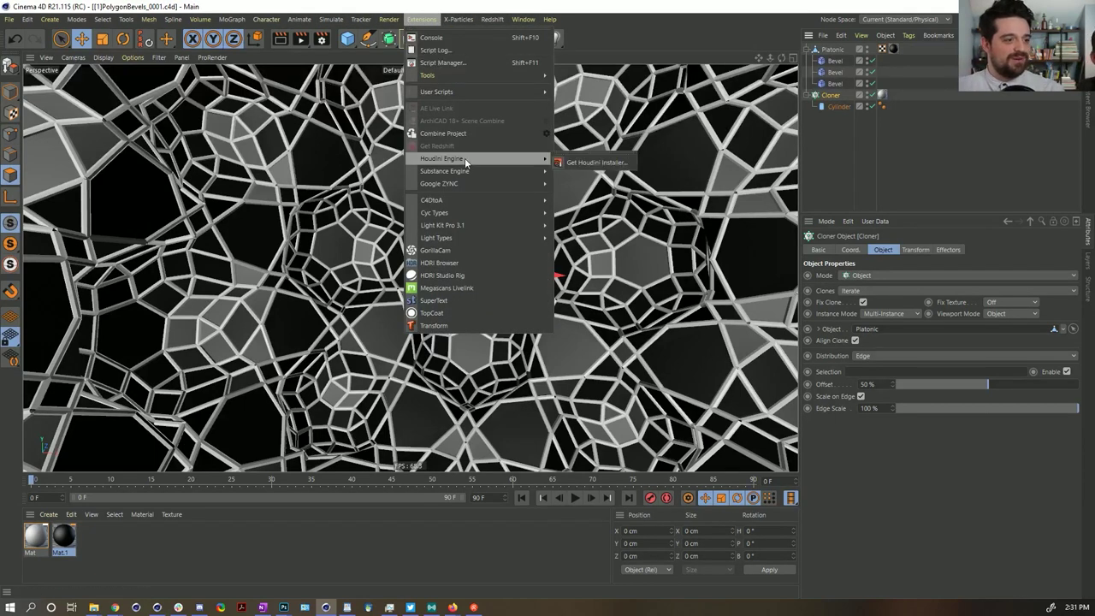
{"action": "mouse_move", "coordinate": [465, 201]}
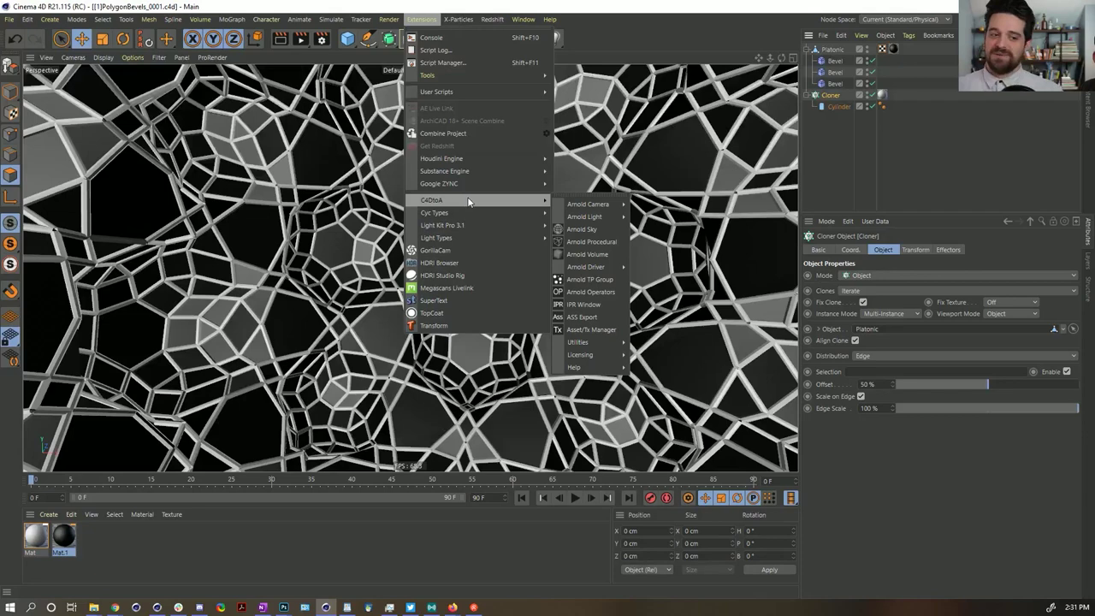
{"action": "left_click", "coordinate": [589, 306]}
{"action": "left_click_drag", "start_coordinate": [589, 96], "coordinate": [799, 35]}
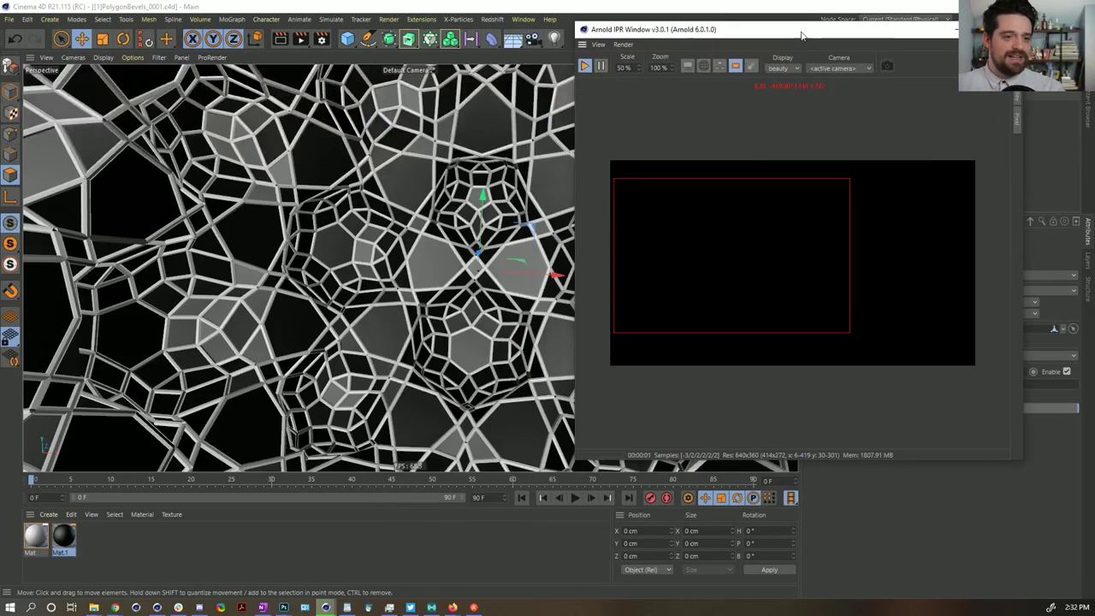
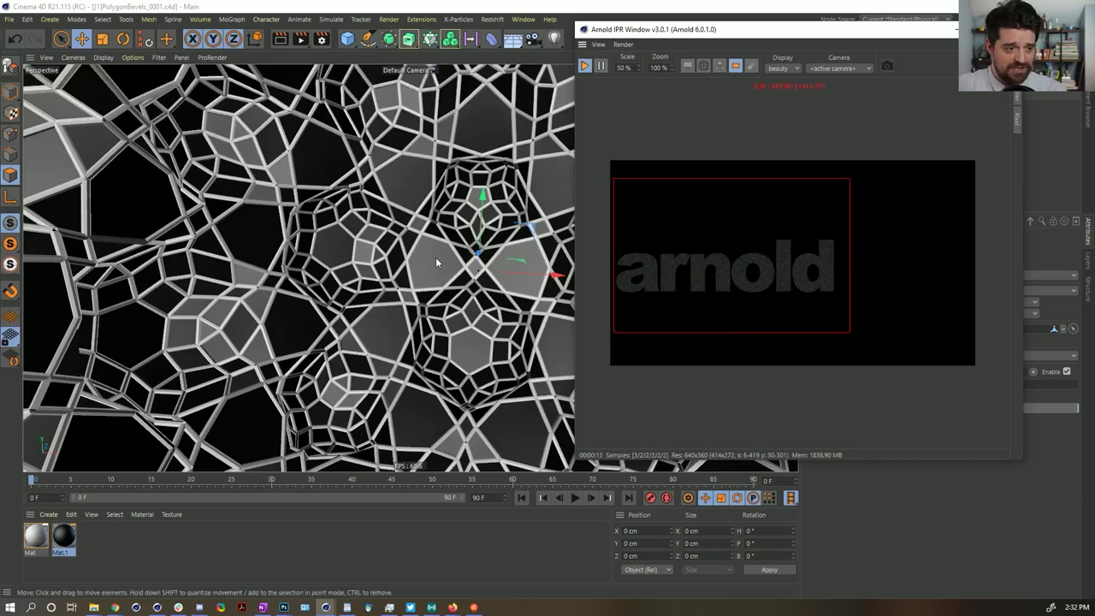
Move the IPR window aside and add an Arnold quad_light from Extensions > C4DtoA > Arnold Light
{"action": "left_click_drag", "start_coordinate": [649, 32], "coordinate": [545, 157]}
{"action": "left_click", "coordinate": [861, 130]}
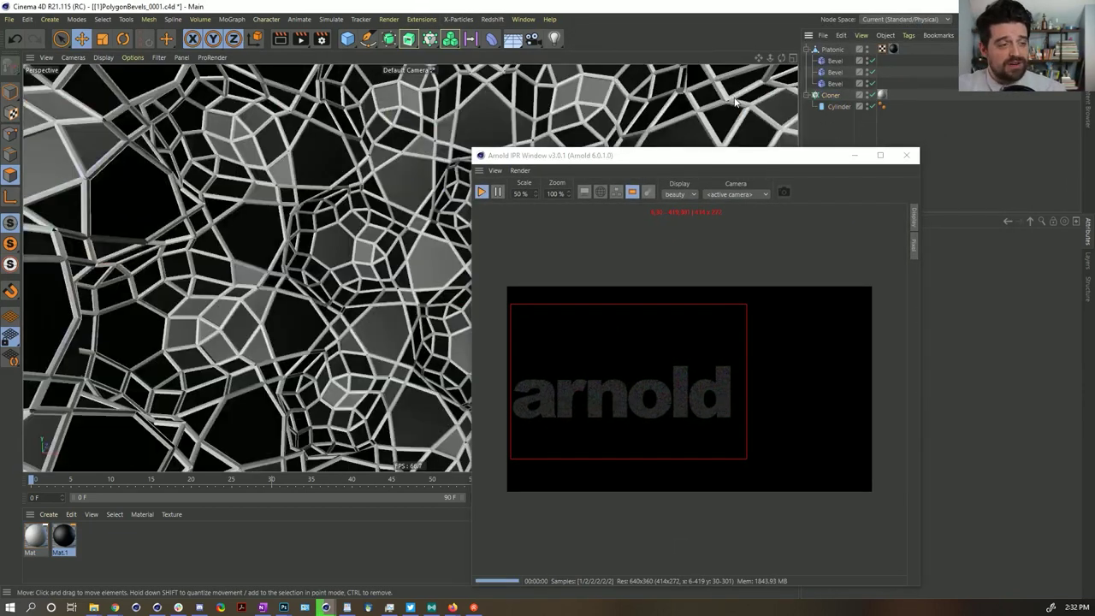
{"action": "left_click", "coordinate": [398, 21]}
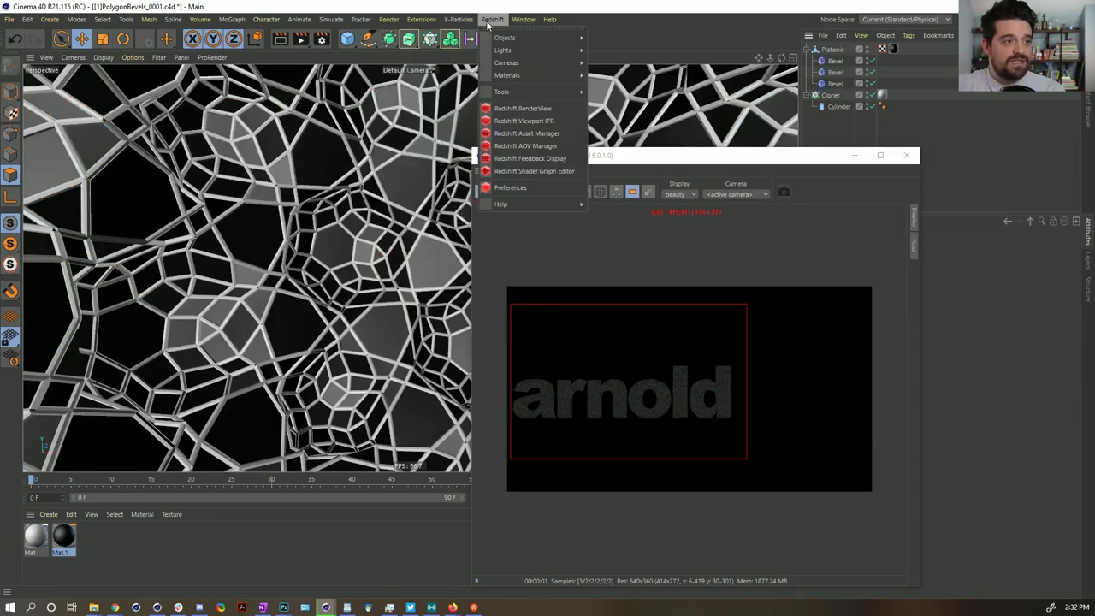
{"action": "mouse_move", "coordinate": [436, 20]}
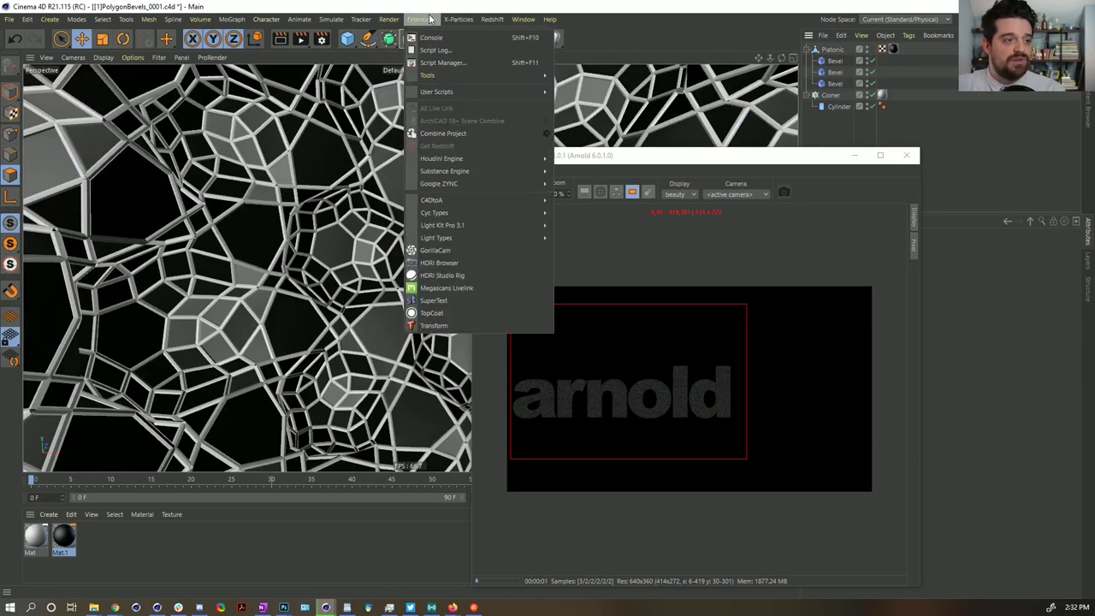
{"action": "mouse_move", "coordinate": [453, 200]}
{"action": "mouse_move", "coordinate": [574, 220]}
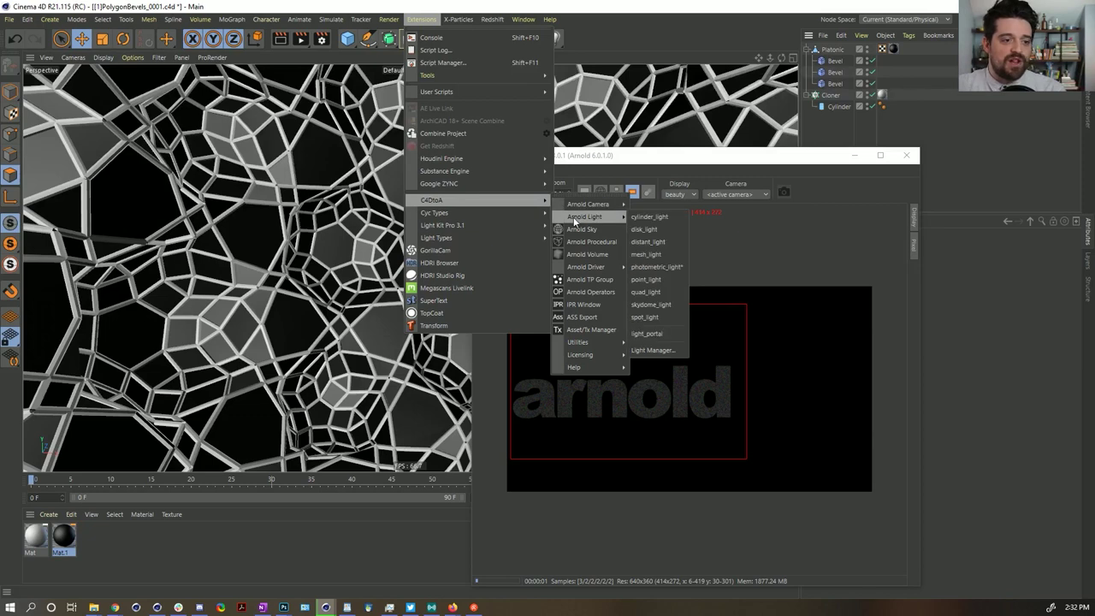
{"action": "left_click", "coordinate": [656, 290]}
Switch to the four-view layout, set the Top view to Perspective, and orbit it around the sphere
{"action": "left_click_drag", "start_coordinate": [742, 155], "coordinate": [892, 172]}
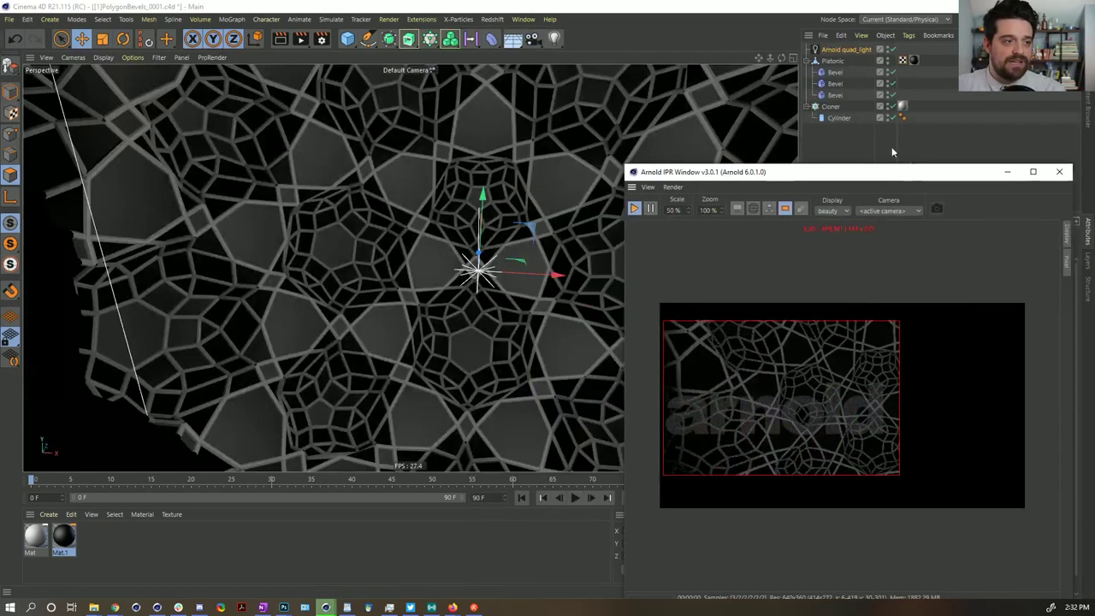
{"action": "middle_click", "coordinate": [475, 156]}
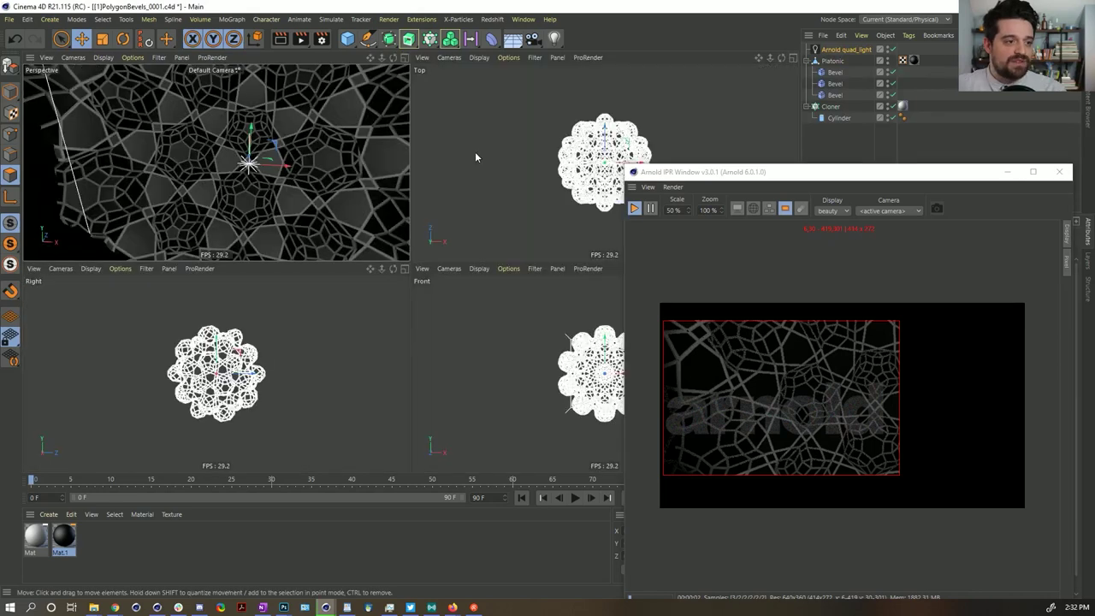
{"action": "left_click", "coordinate": [452, 60]}
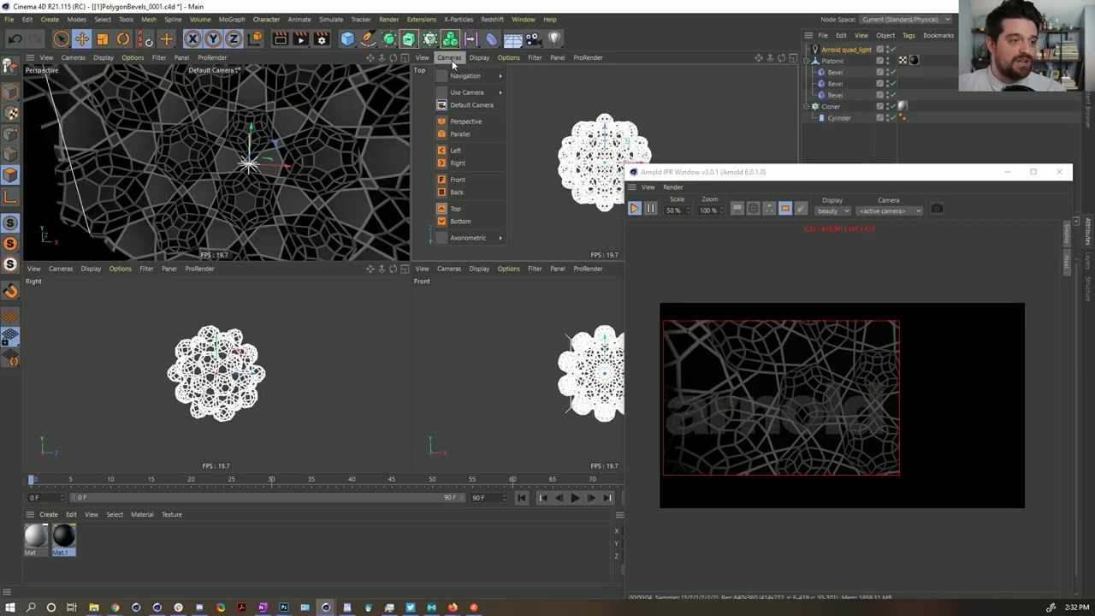
{"action": "left_click", "coordinate": [462, 123]}
{"action": "left_click", "coordinate": [526, 195]}
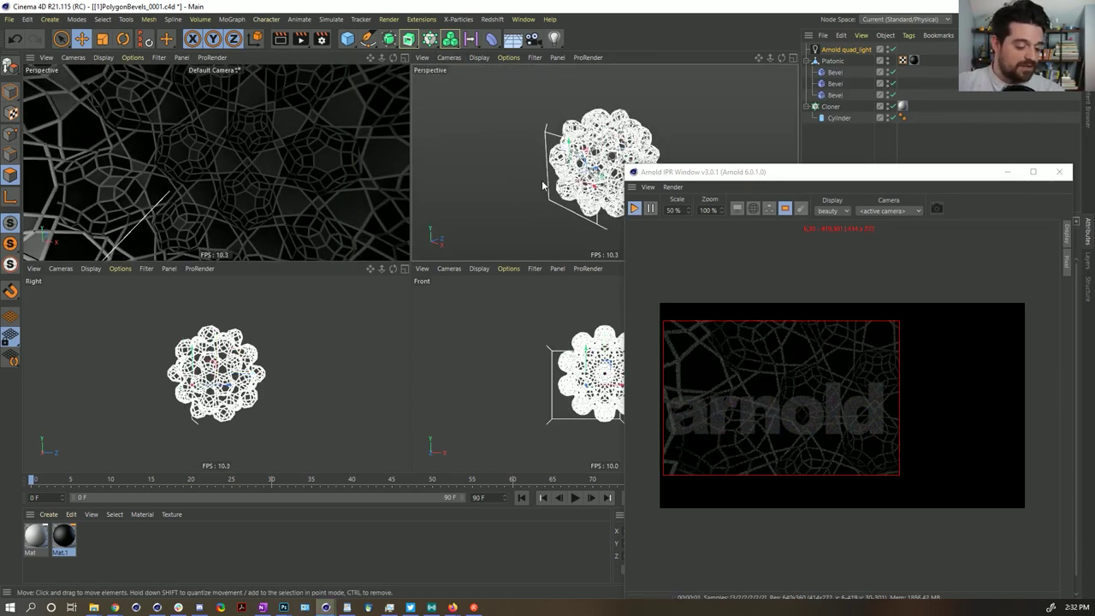
{"action": "left_click", "coordinate": [543, 185]}
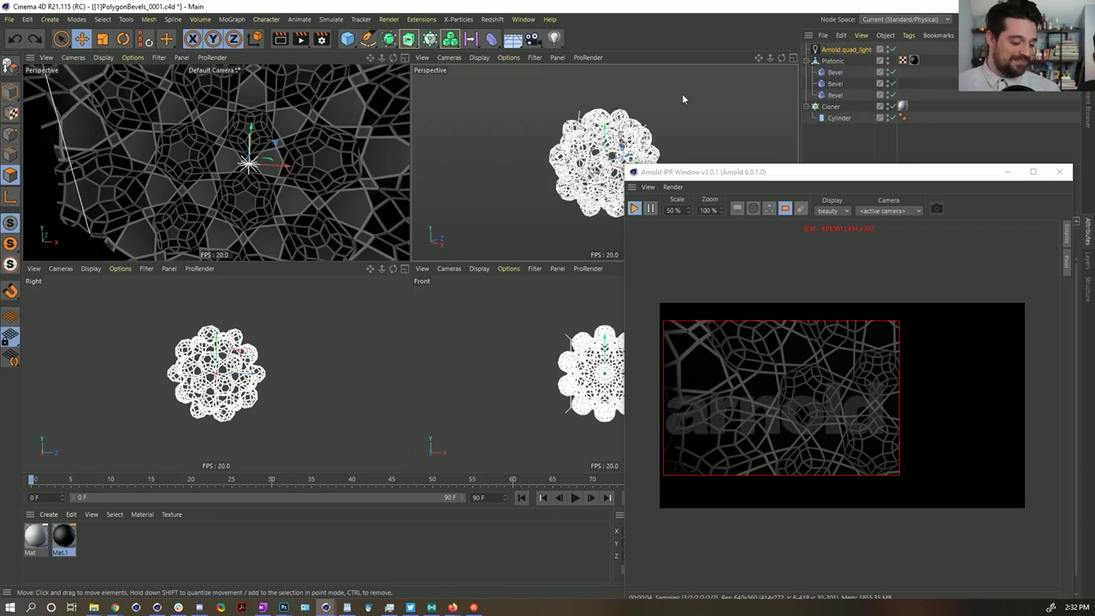
{"action": "left_click_drag", "start_coordinate": [639, 109], "coordinate": [711, 110], "text": "alt"}
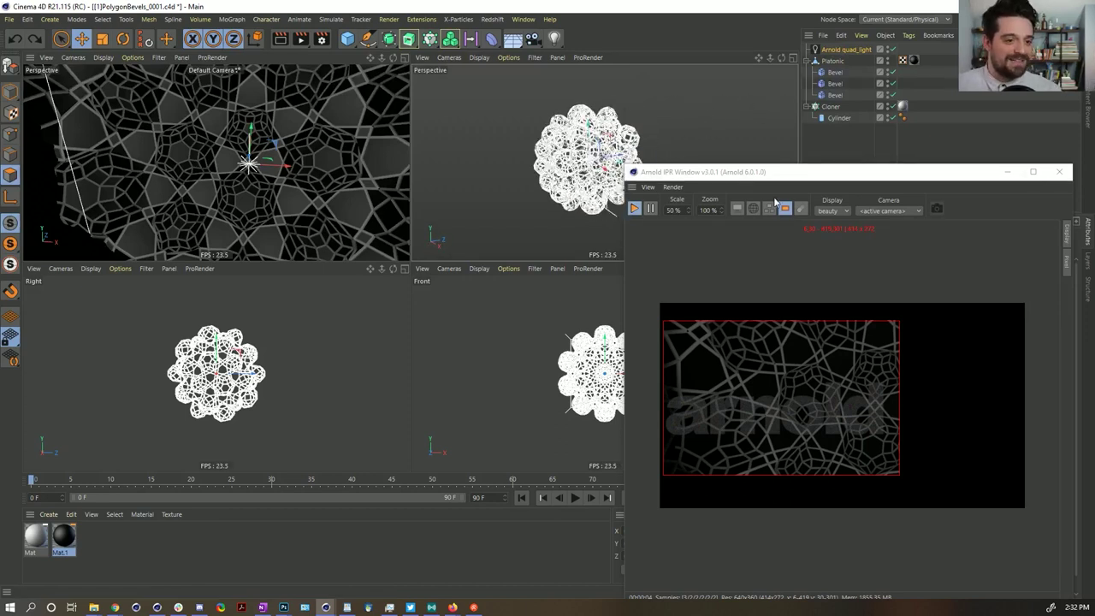
Shrink the Arnold IPR window and move it left to reveal the light's settings
{"action": "left_click", "coordinate": [803, 176]}
{"action": "left_click_drag", "start_coordinate": [803, 176], "coordinate": [833, 148]}
{"action": "left_click_drag", "start_coordinate": [652, 134], "coordinate": [715, 250]}
{"action": "left_click_drag", "start_coordinate": [867, 258], "coordinate": [545, 268]}
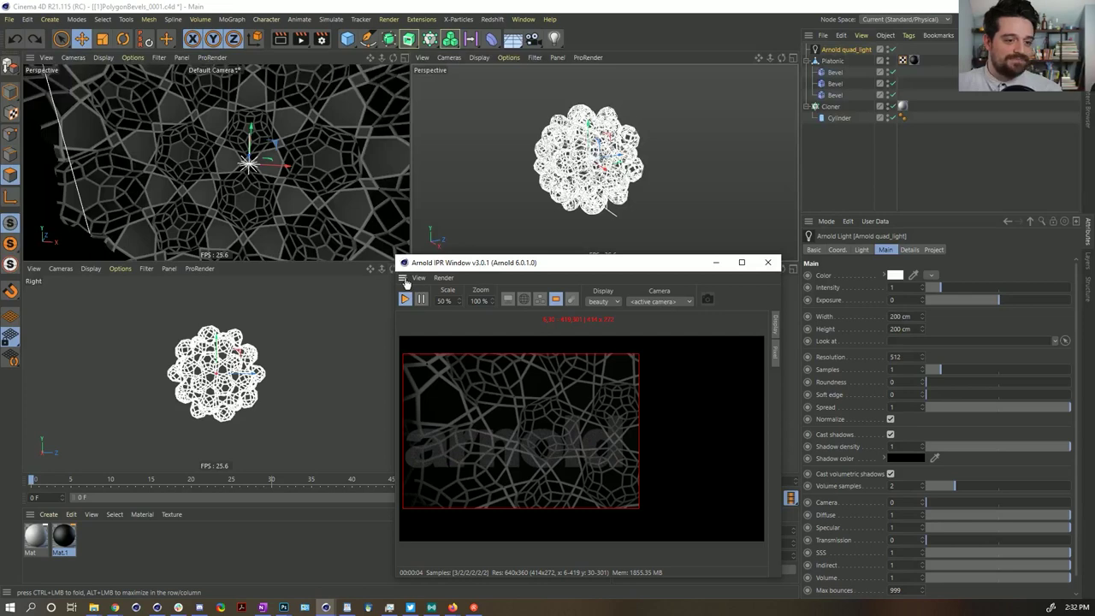
Dock the Arnold IPR above the Attributes Manager and set its render scale to 25 %
{"action": "left_click_drag", "start_coordinate": [827, 224], "coordinate": [826, 226]}
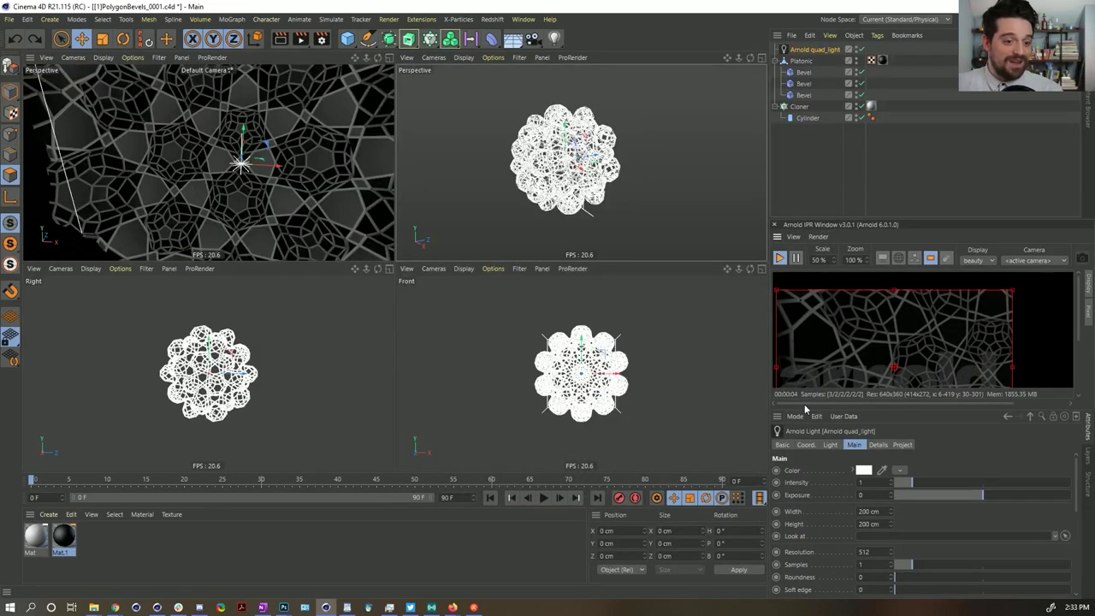
{"action": "left_click_drag", "start_coordinate": [805, 405], "coordinate": [813, 428]}
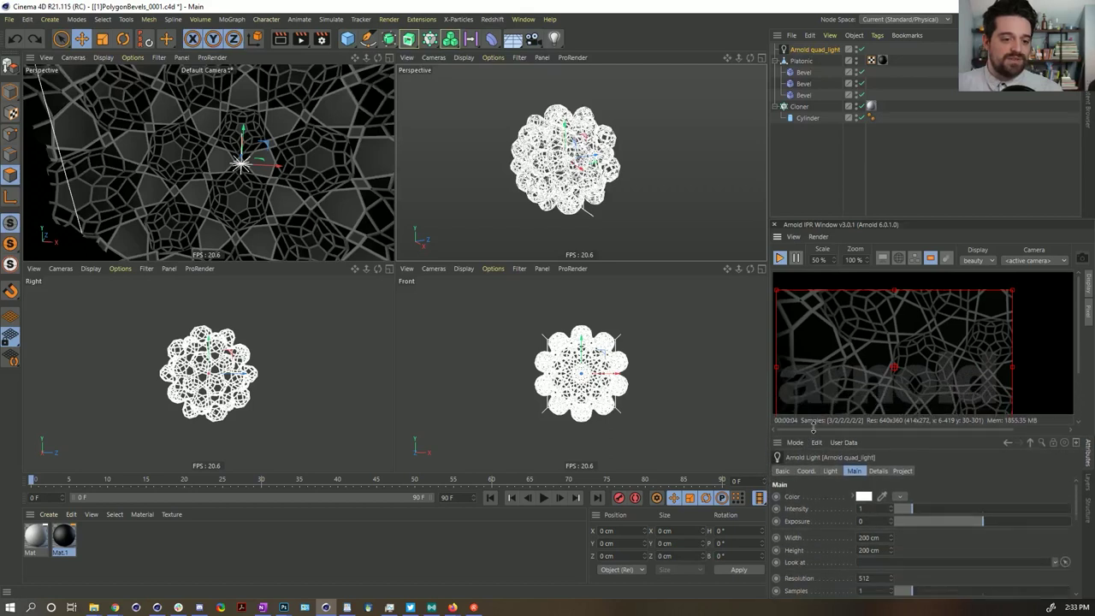
{"action": "left_click_drag", "start_coordinate": [810, 219], "coordinate": [835, 168]}
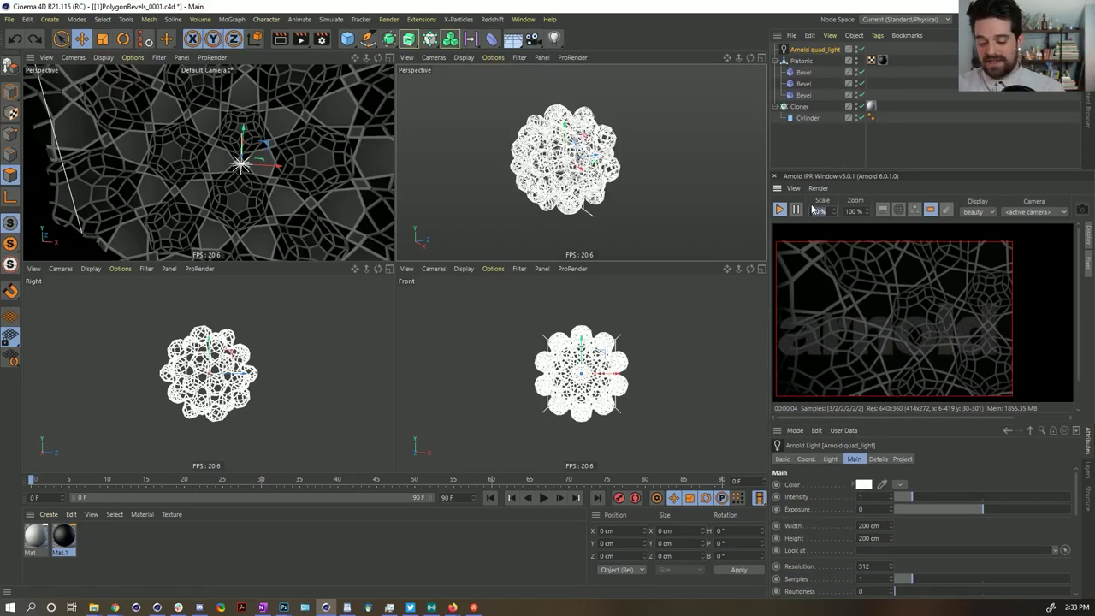
{"action": "scroll", "coordinate": [813, 209], "scroll_direction": "down", "scroll_amount": 1}
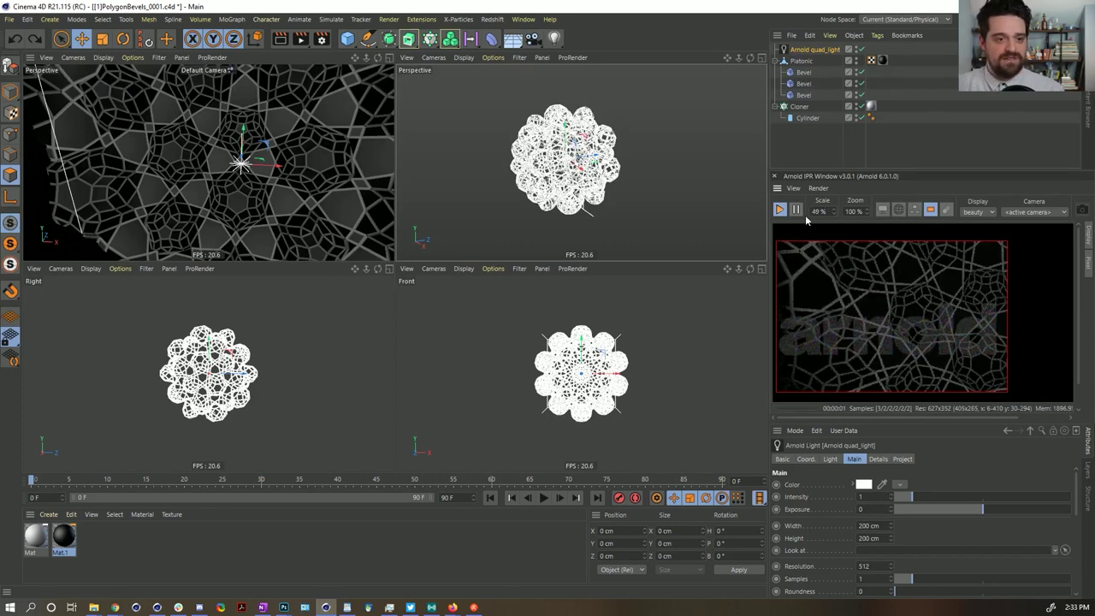
{"action": "scroll", "coordinate": [817, 212], "scroll_direction": "down", "scroll_amount": 1}
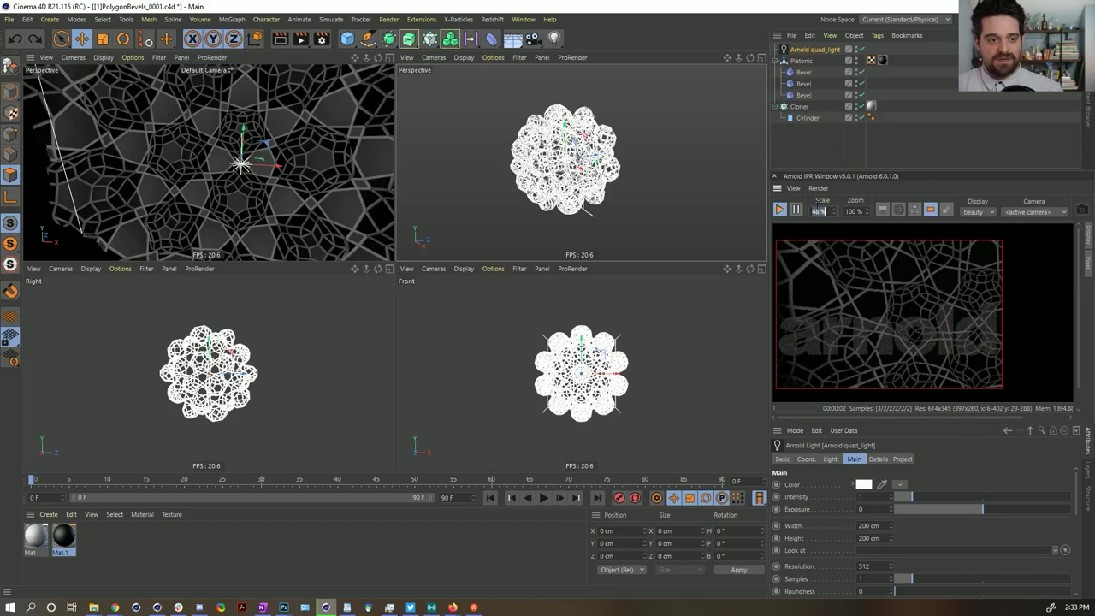
{"action": "type", "text": "5"}
{"action": "key", "text": "Return"}
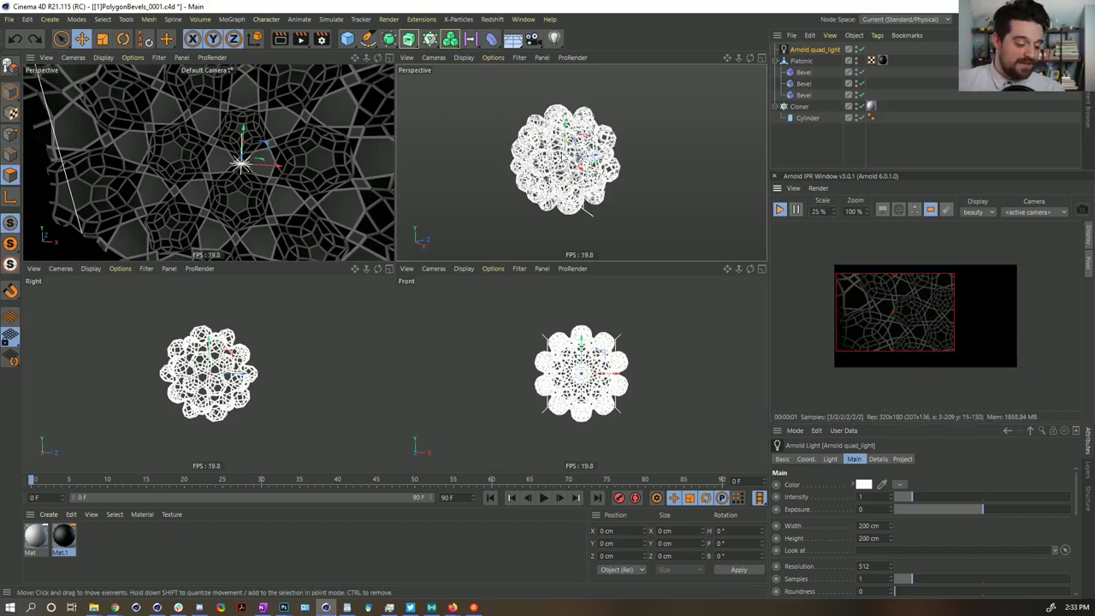
Zoom the Perspective view in on the cloner
{"action": "scroll", "coordinate": [546, 175], "scroll_direction": "up", "scroll_amount": 3}
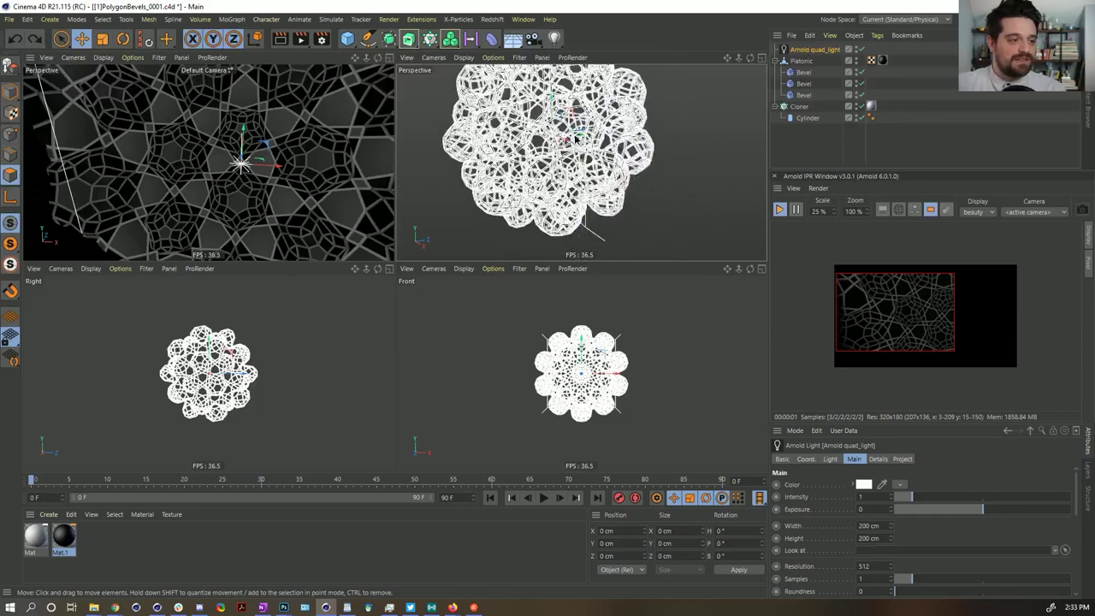
{"action": "scroll", "coordinate": [569, 157], "scroll_direction": "up", "scroll_amount": 2}
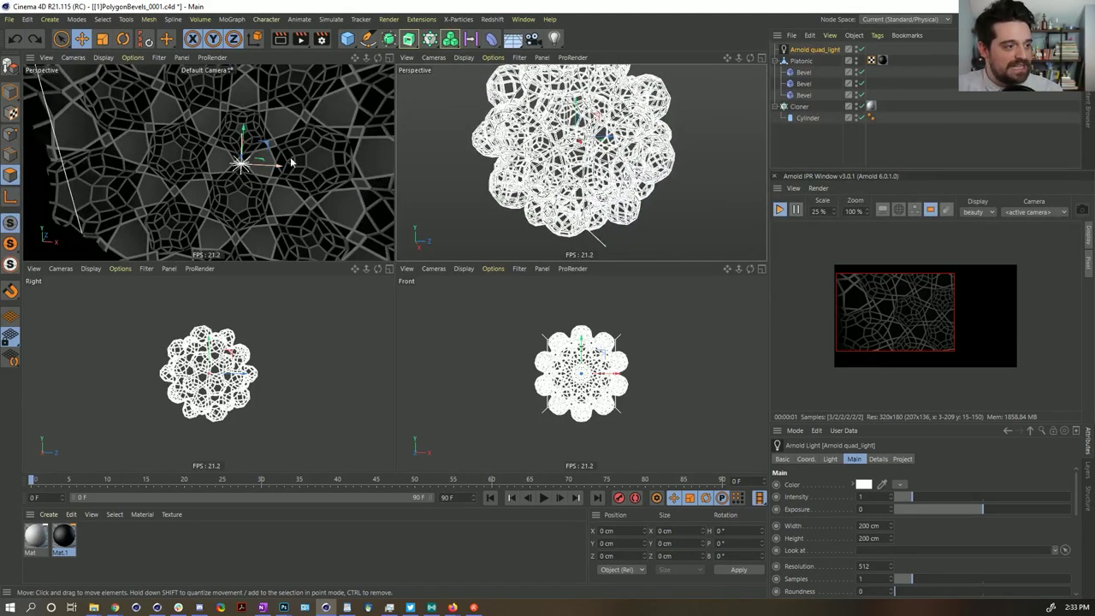
{"action": "scroll", "coordinate": [640, 133], "scroll_direction": "up", "scroll_amount": 2}
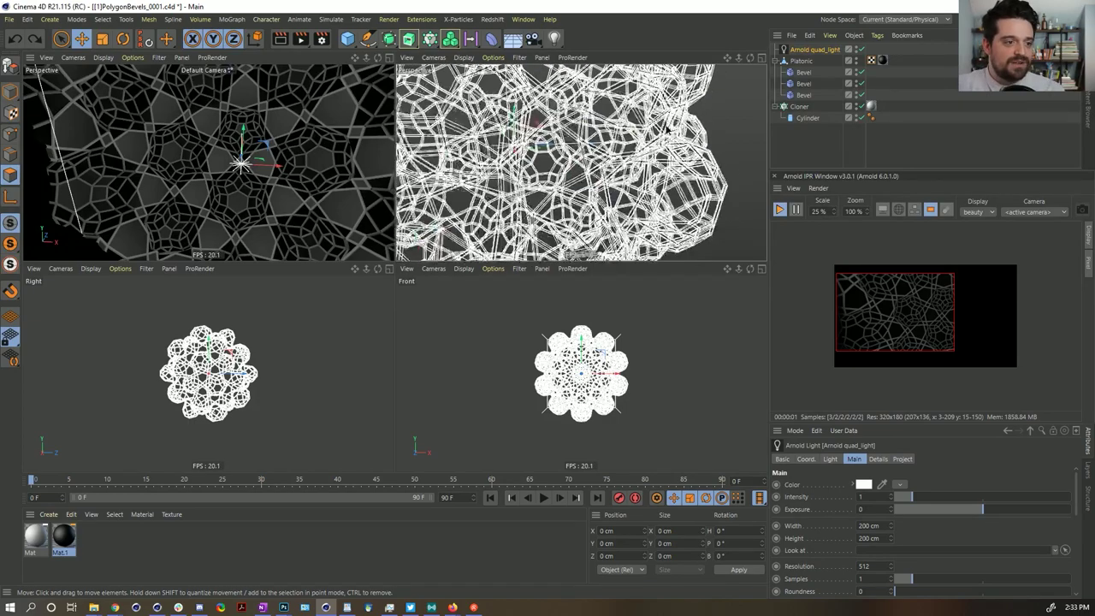
{"action": "scroll", "coordinate": [640, 132], "scroll_direction": "up", "scroll_amount": 2}
{"action": "scroll", "coordinate": [579, 160], "scroll_direction": "up", "scroll_amount": 1}
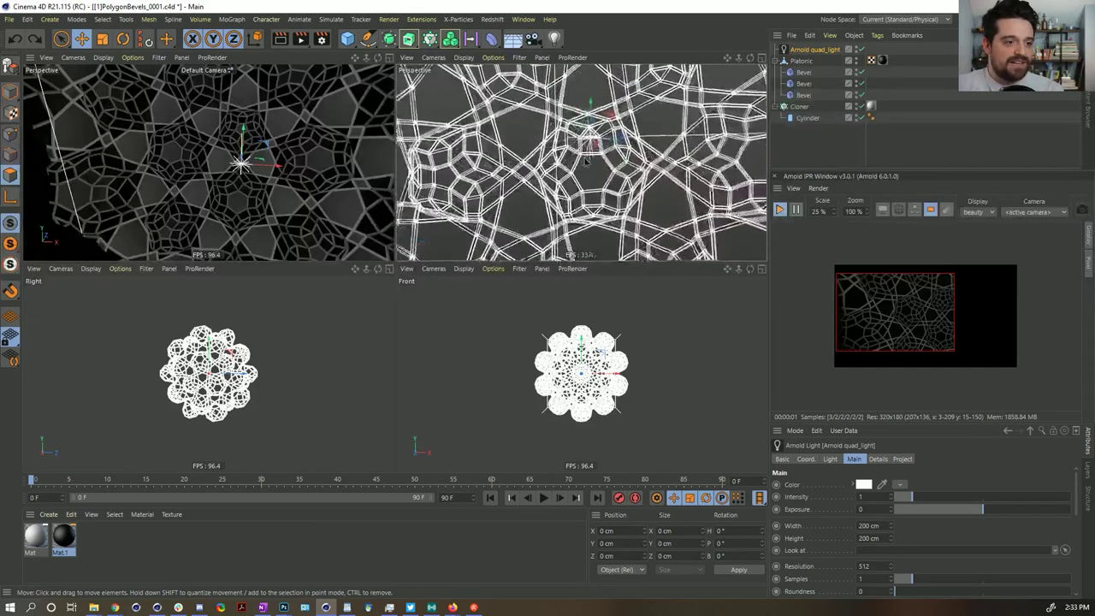
{"action": "scroll", "coordinate": [573, 154], "scroll_direction": "up", "scroll_amount": 2}
{"action": "scroll", "coordinate": [561, 175], "scroll_direction": "down", "scroll_amount": 3}
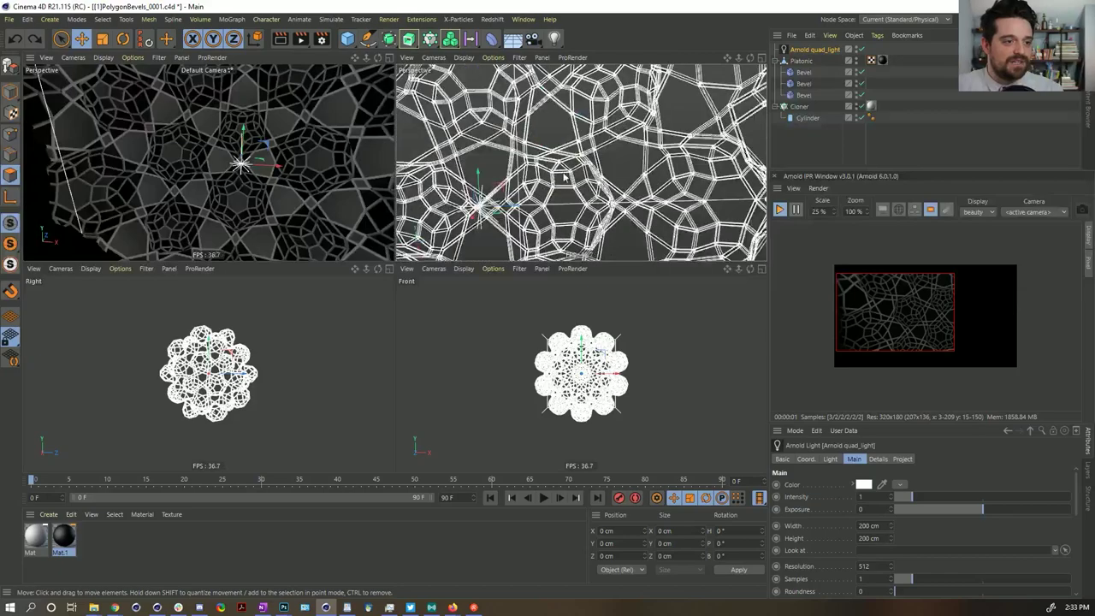
{"action": "scroll", "coordinate": [590, 156], "scroll_direction": "down", "scroll_amount": 6}
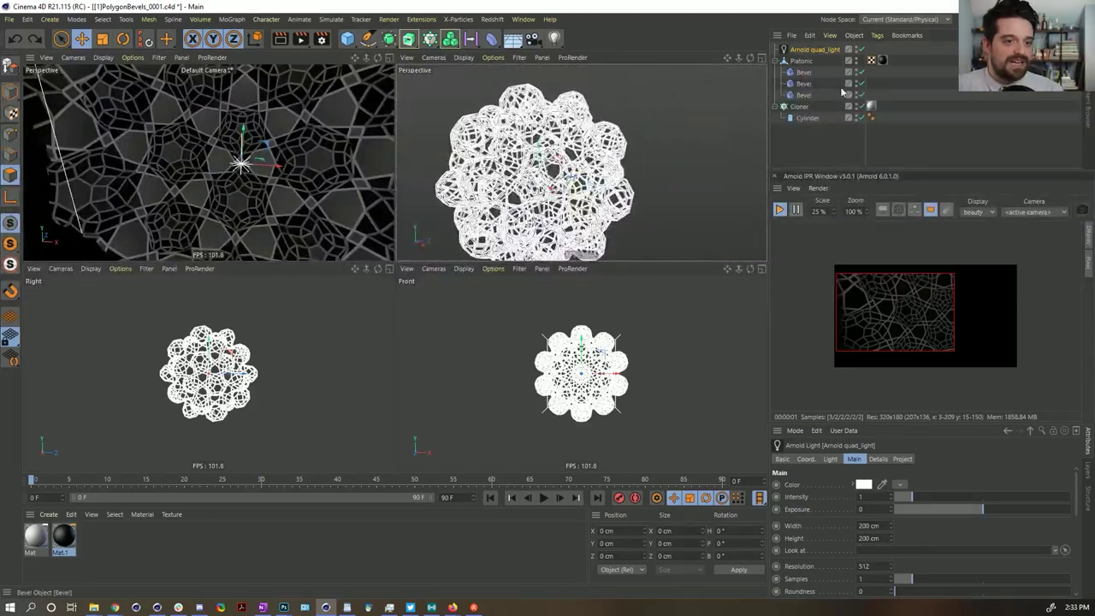
Resize the quad light to 113.921 × 81.112 cm and turn off region render in the IPR
{"action": "left_click", "coordinate": [778, 211]}
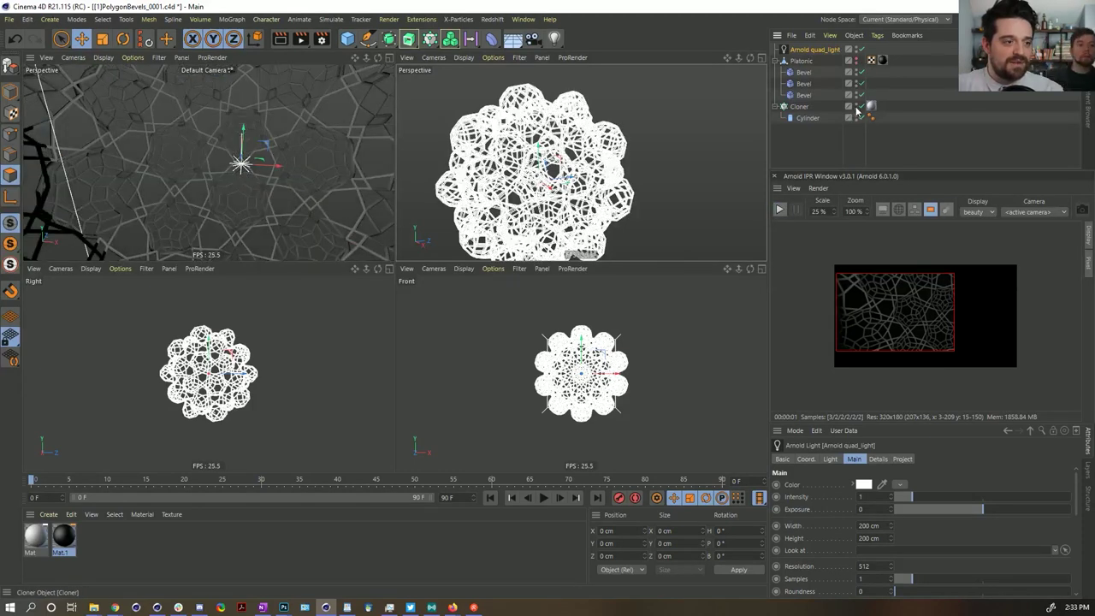
{"action": "left_click", "coordinate": [855, 106]}
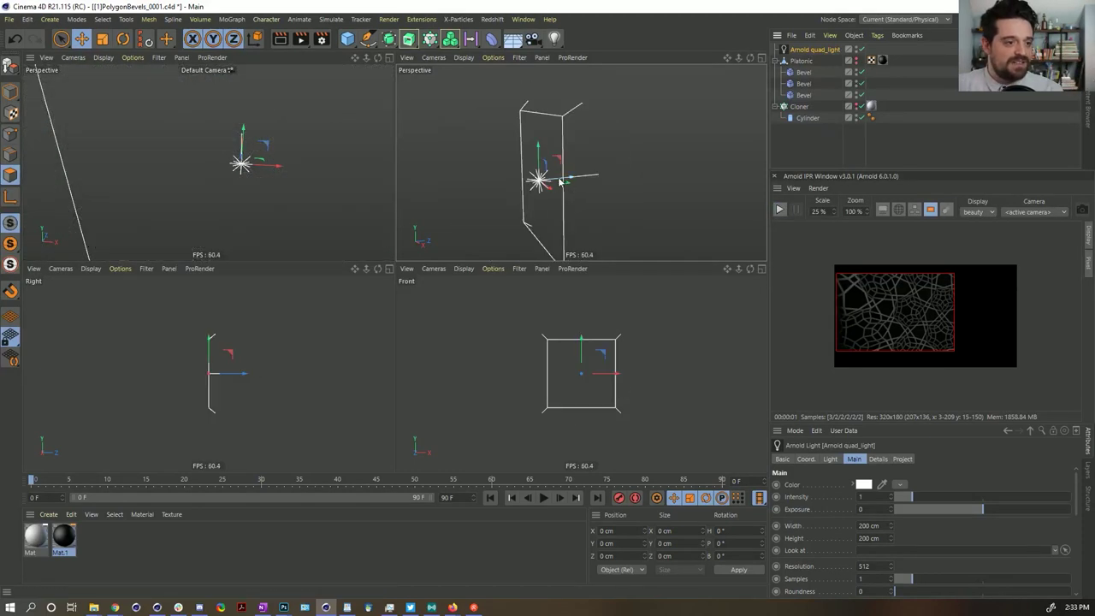
{"action": "left_click_drag", "start_coordinate": [565, 181], "coordinate": [574, 179]}
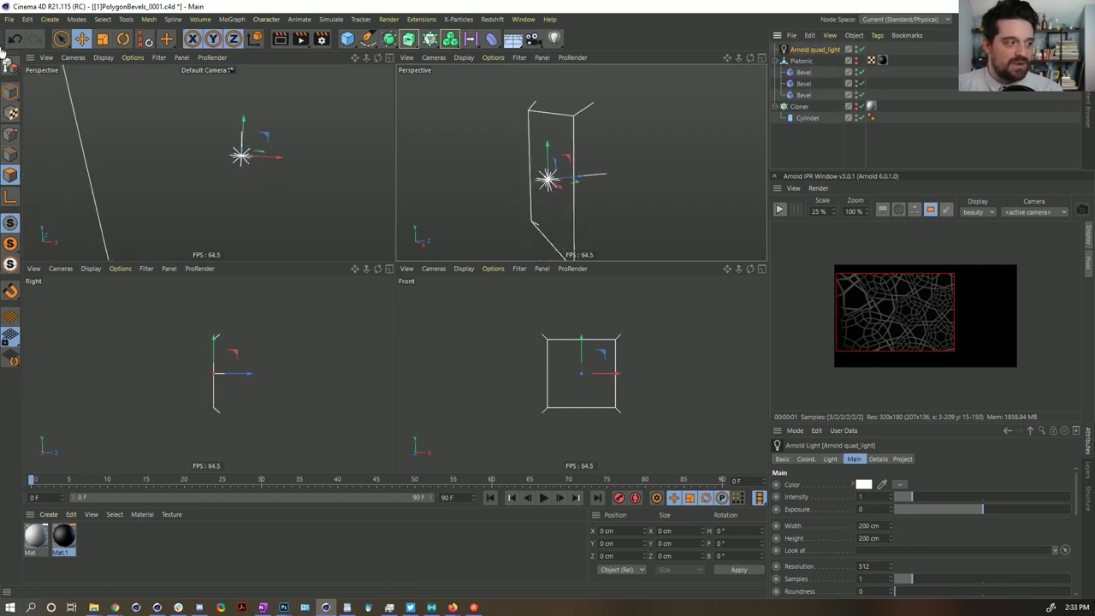
{"action": "left_click", "coordinate": [11, 94]}
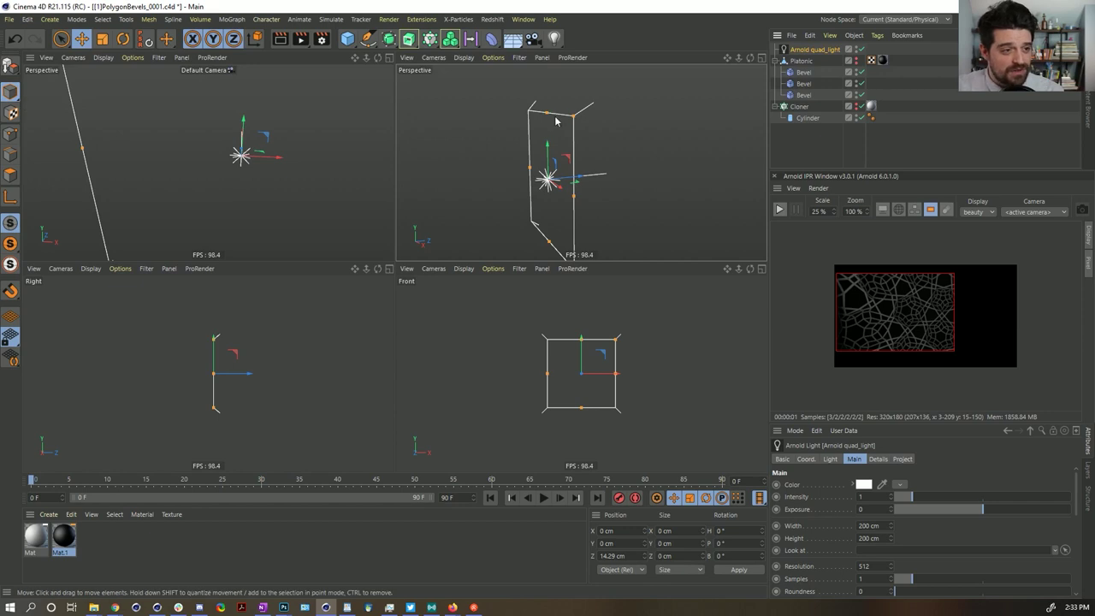
{"action": "left_click_drag", "start_coordinate": [552, 115], "coordinate": [551, 142]}
{"action": "left_click_drag", "start_coordinate": [574, 201], "coordinate": [561, 195]}
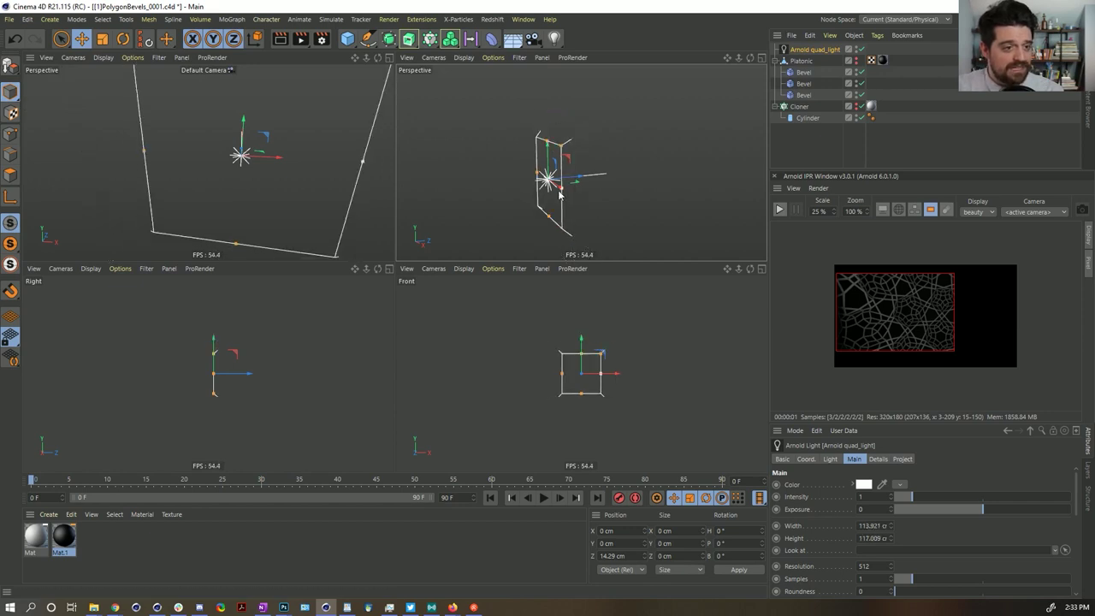
{"action": "left_click_drag", "start_coordinate": [551, 146], "coordinate": [552, 158]}
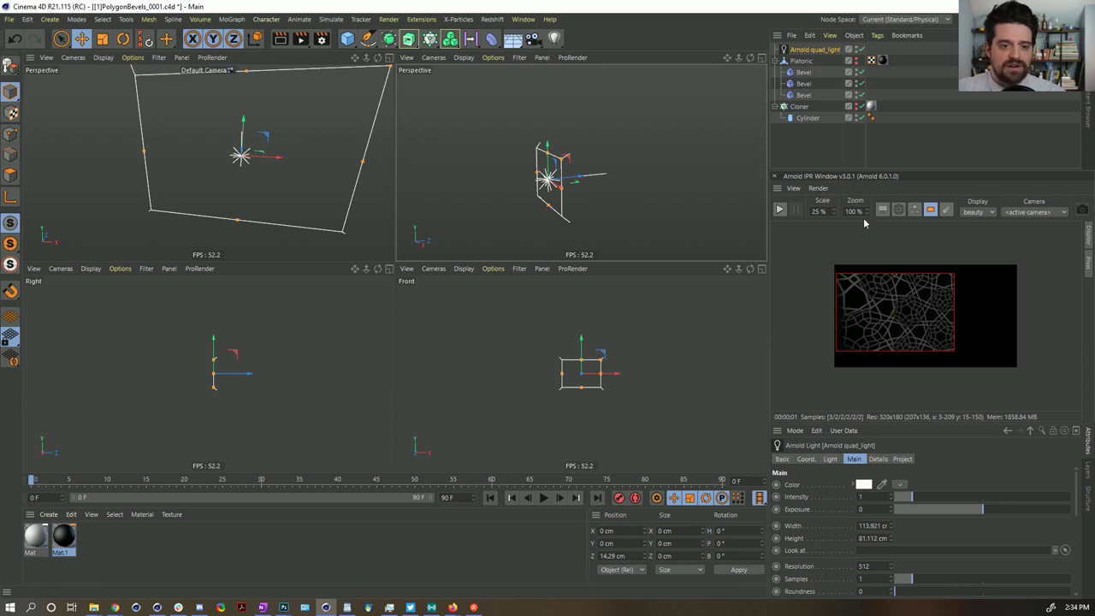
{"action": "mouse_move", "coordinate": [843, 323]}
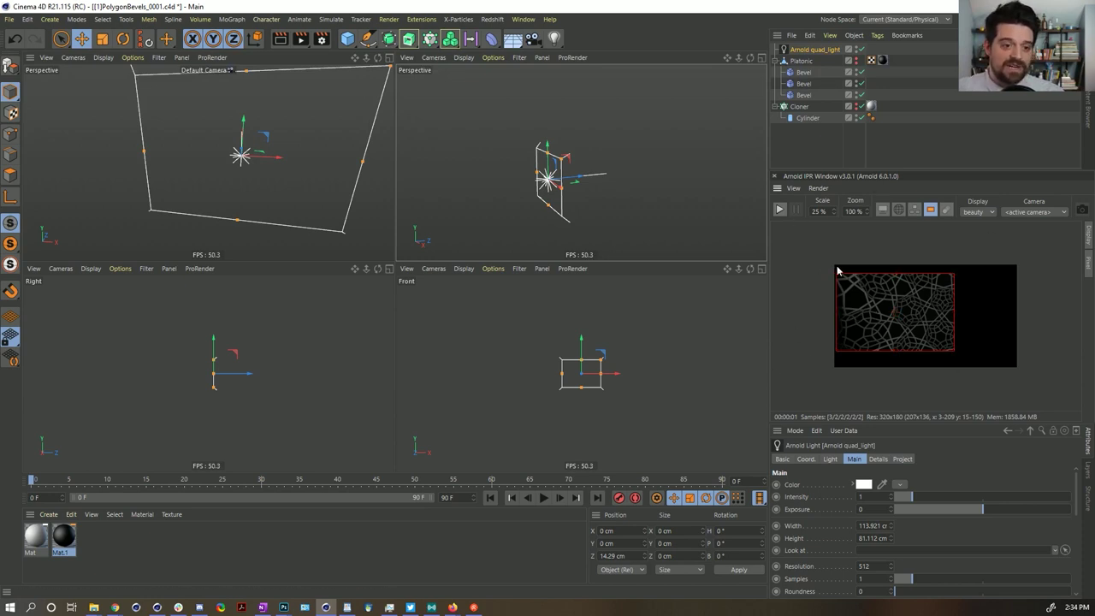
{"action": "left_click", "coordinate": [930, 210]}
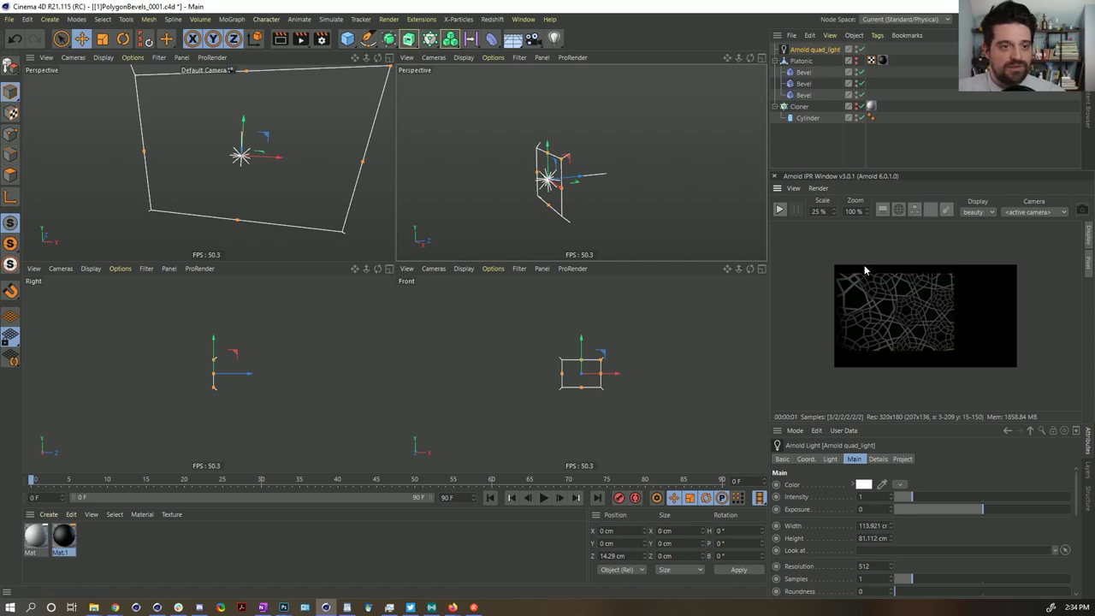
Make the Cloner visible again, restart the Arnold IPR, and scrub to frame 25
{"action": "left_click", "coordinate": [859, 107]}
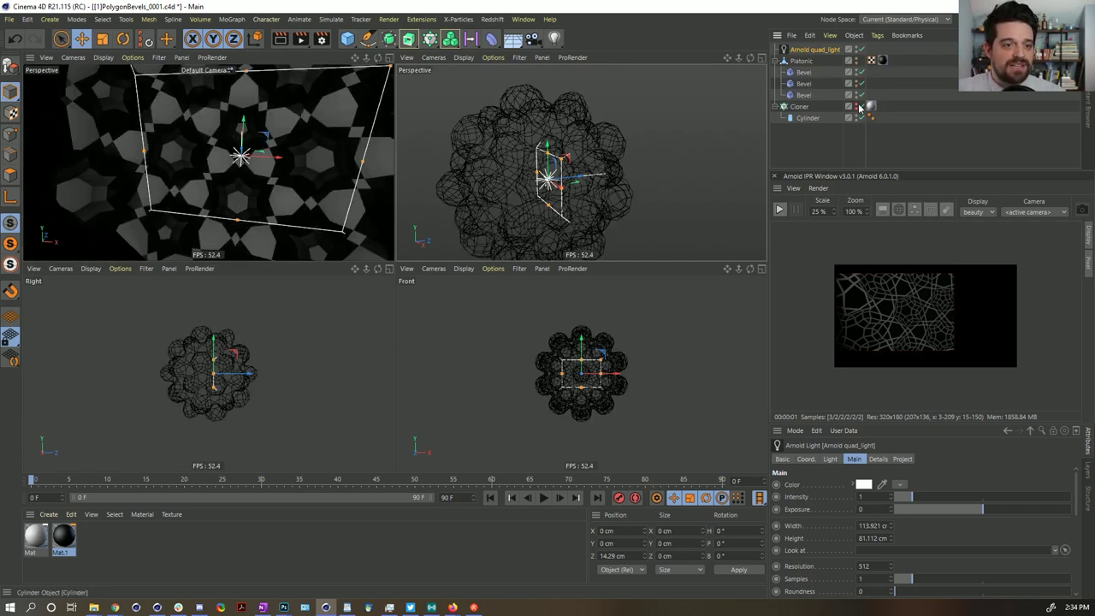
{"action": "left_click", "coordinate": [779, 209]}
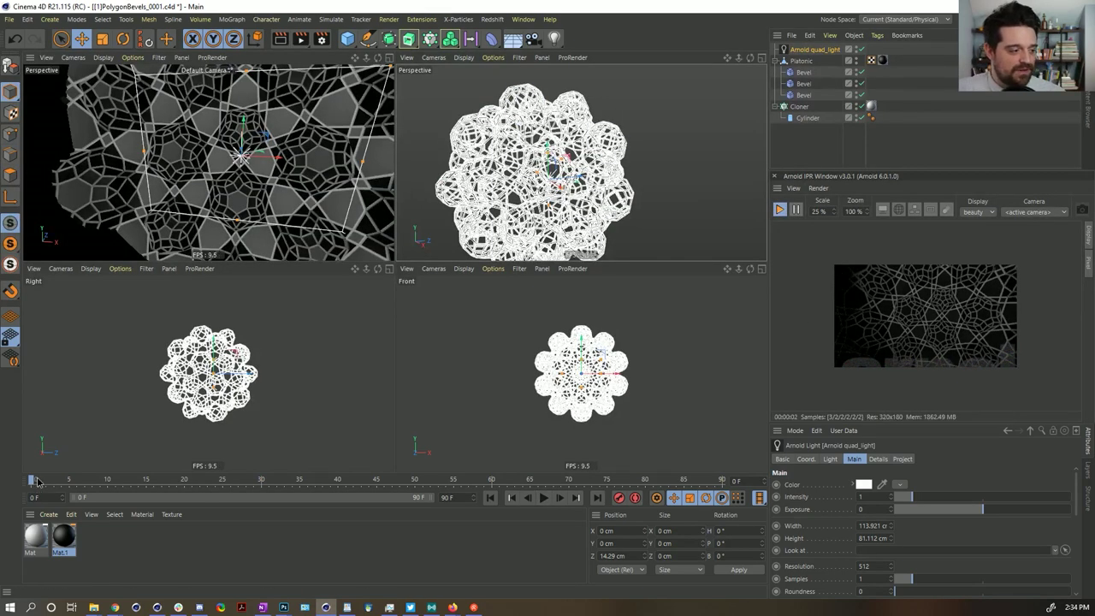
{"action": "left_click_drag", "start_coordinate": [37, 481], "coordinate": [92, 482]}
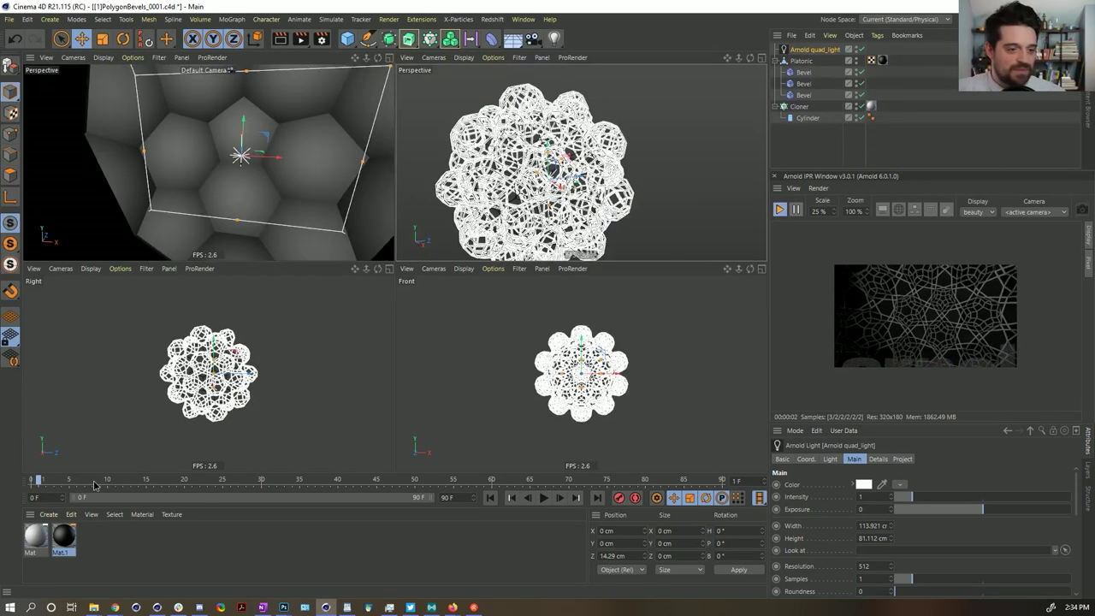
{"action": "left_click", "coordinate": [224, 484]}
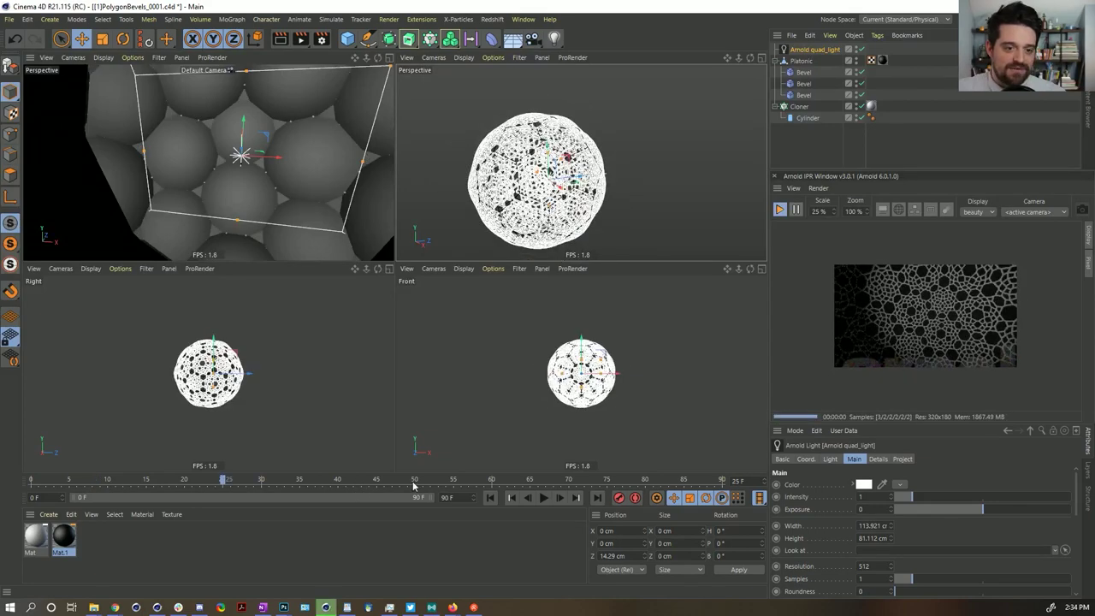
{"action": "scroll", "coordinate": [610, 179], "scroll_direction": "up", "scroll_amount": 5}
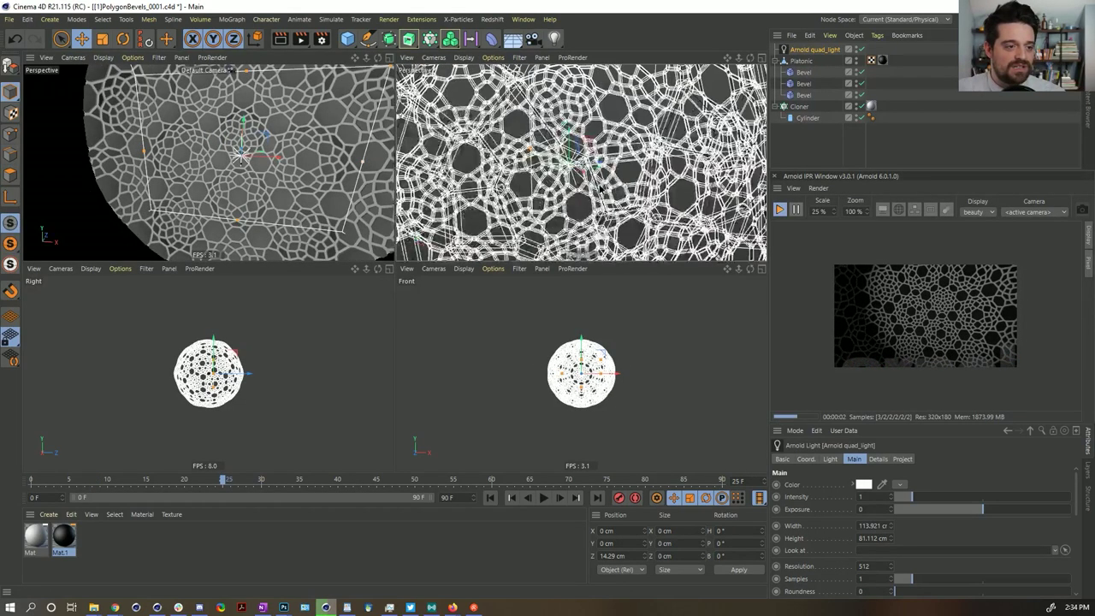
{"action": "scroll", "coordinate": [582, 163], "scroll_direction": "up", "scroll_amount": 3}
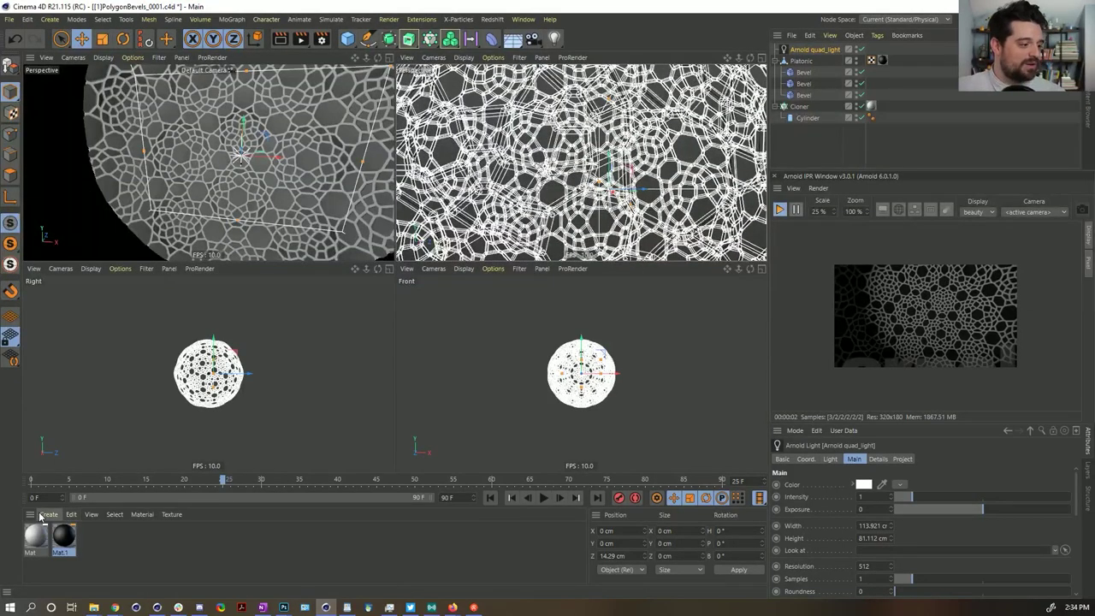
Create an Arnold standard_surface material and apply it to the Cloner
{"action": "left_click", "coordinate": [48, 514]}
{"action": "mouse_move", "coordinate": [120, 404]}
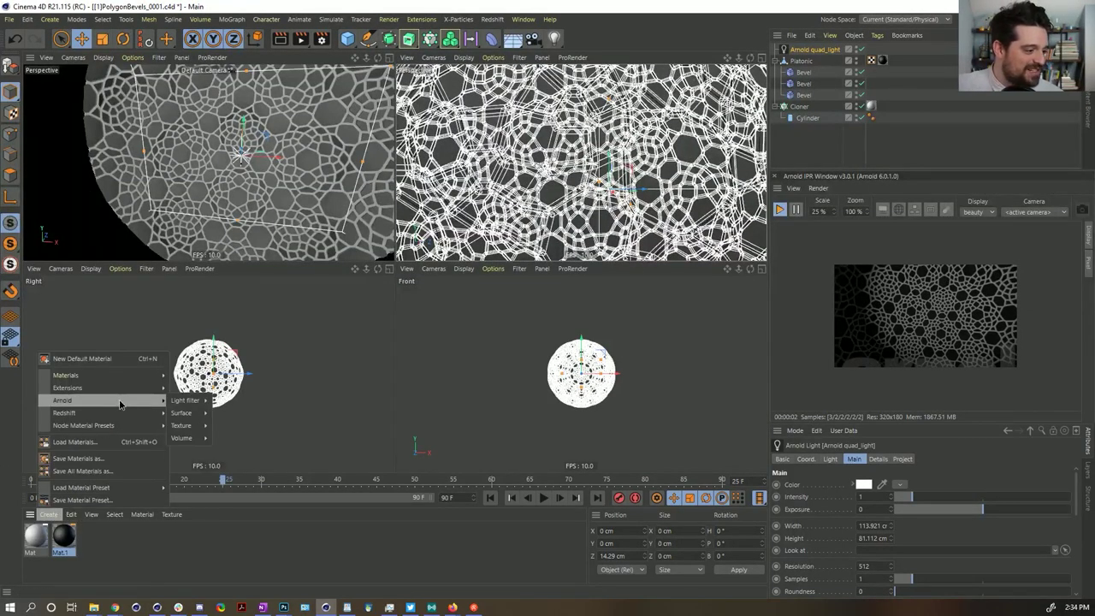
{"action": "left_click", "coordinate": [237, 489]}
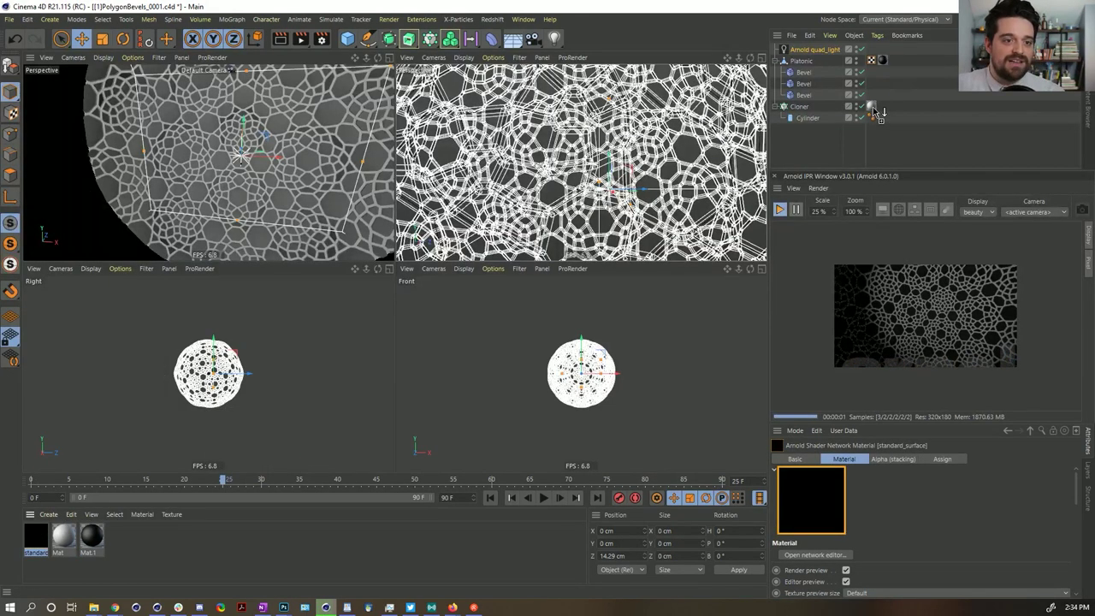
{"action": "left_click_drag", "start_coordinate": [874, 109], "coordinate": [873, 108]}
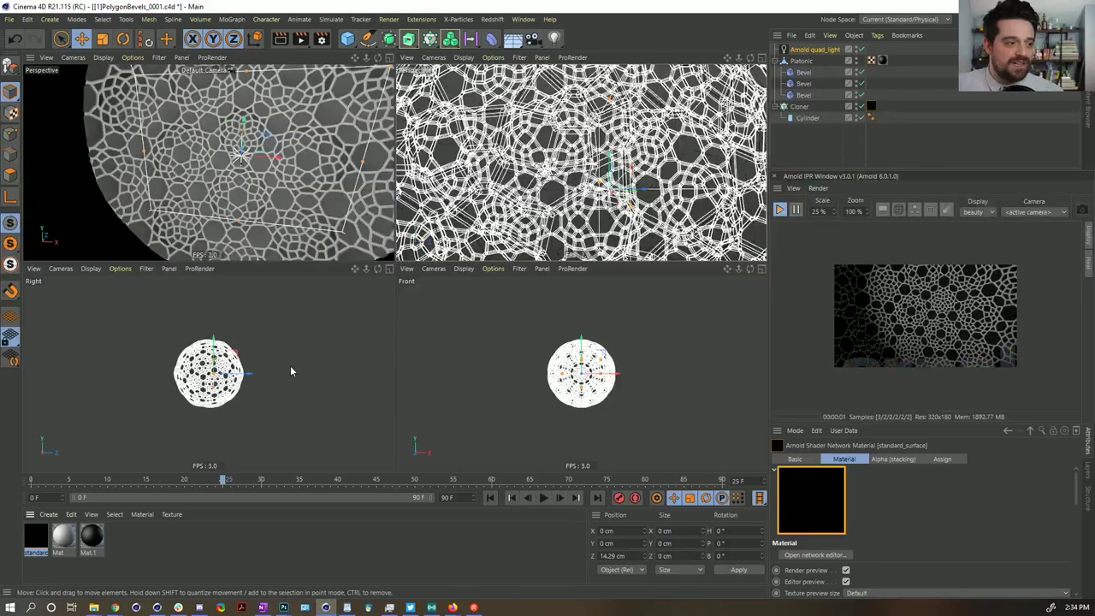
Create a second standard_surface, name the materials lines and body, and apply one to Platonic
{"action": "left_click", "coordinate": [48, 514]}
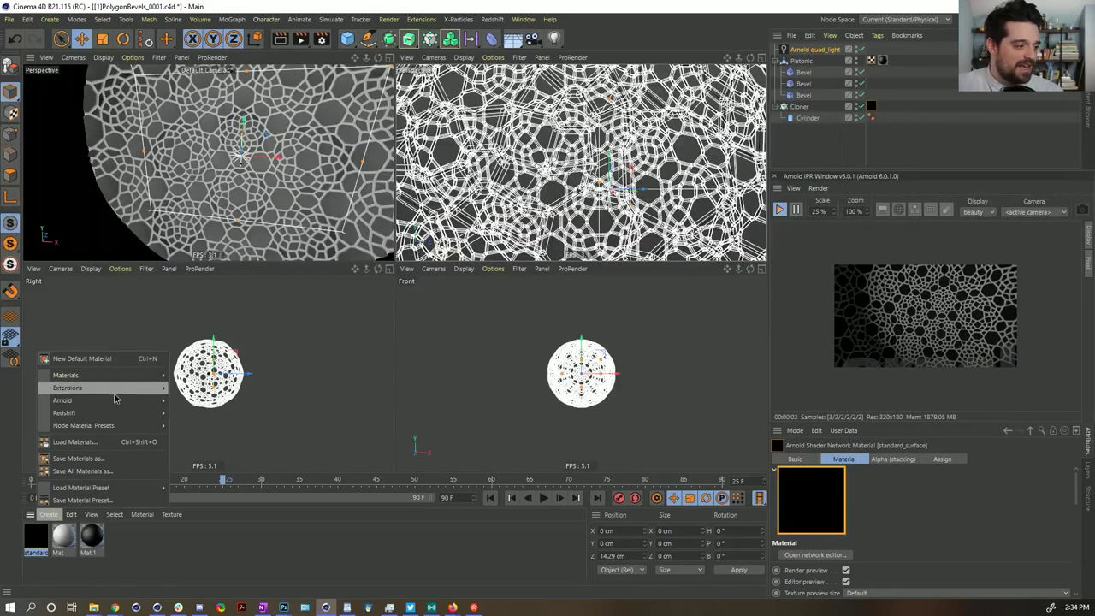
{"action": "mouse_move", "coordinate": [112, 401]}
{"action": "mouse_move", "coordinate": [203, 413]}
{"action": "left_click", "coordinate": [238, 489]}
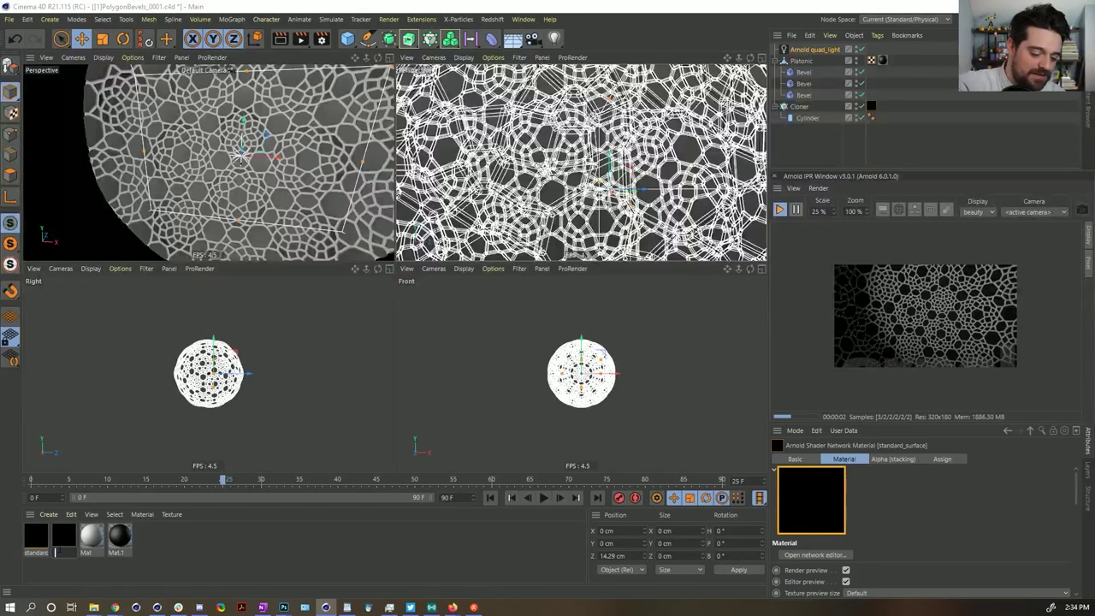
{"action": "type", "text": "lines"}
{"action": "key", "text": "Return"}
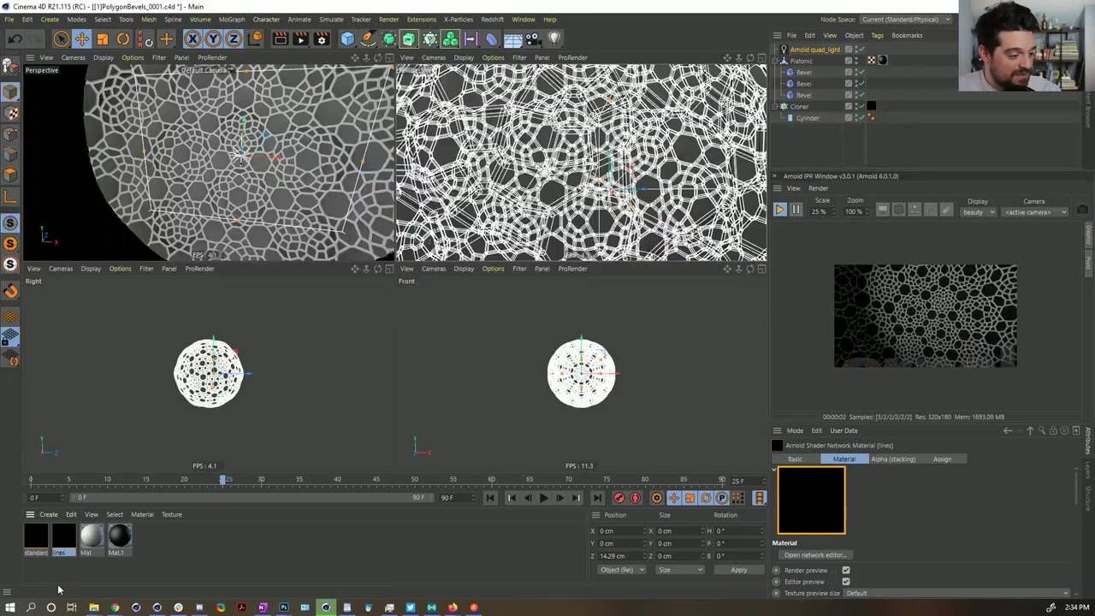
{"action": "double_click", "coordinate": [36, 553]}
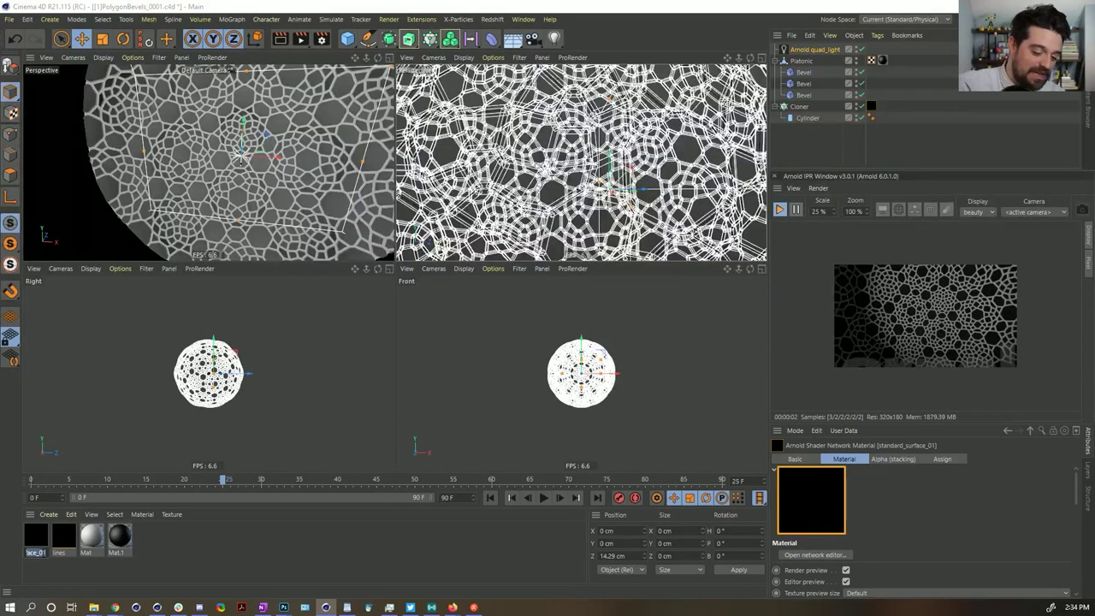
{"action": "type", "text": "body"}
{"action": "key", "text": "Return"}
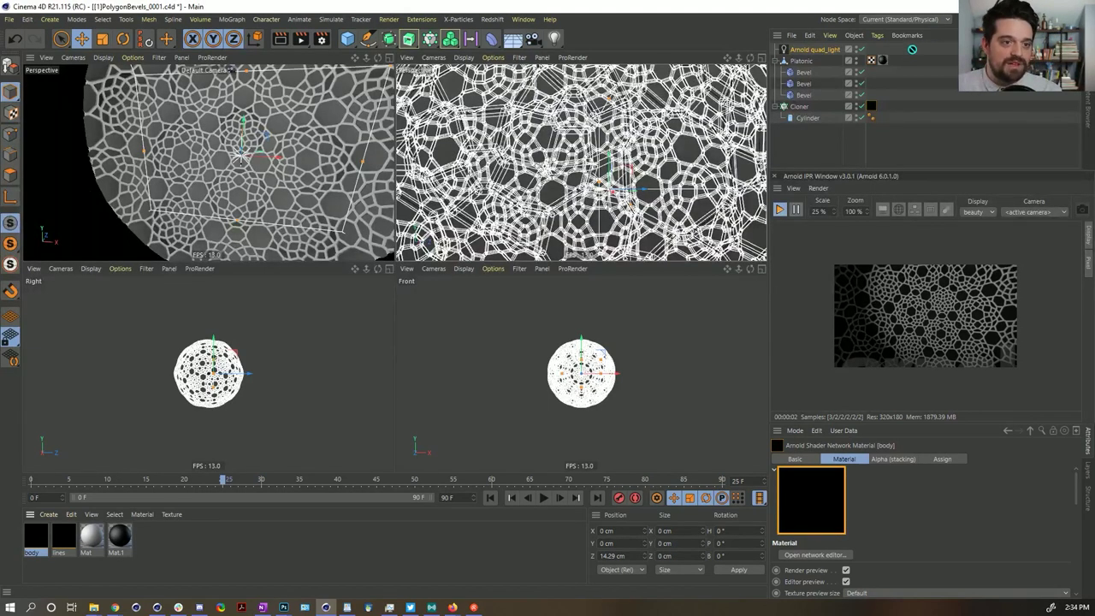
{"action": "left_click_drag", "start_coordinate": [885, 59], "coordinate": [883, 60]}
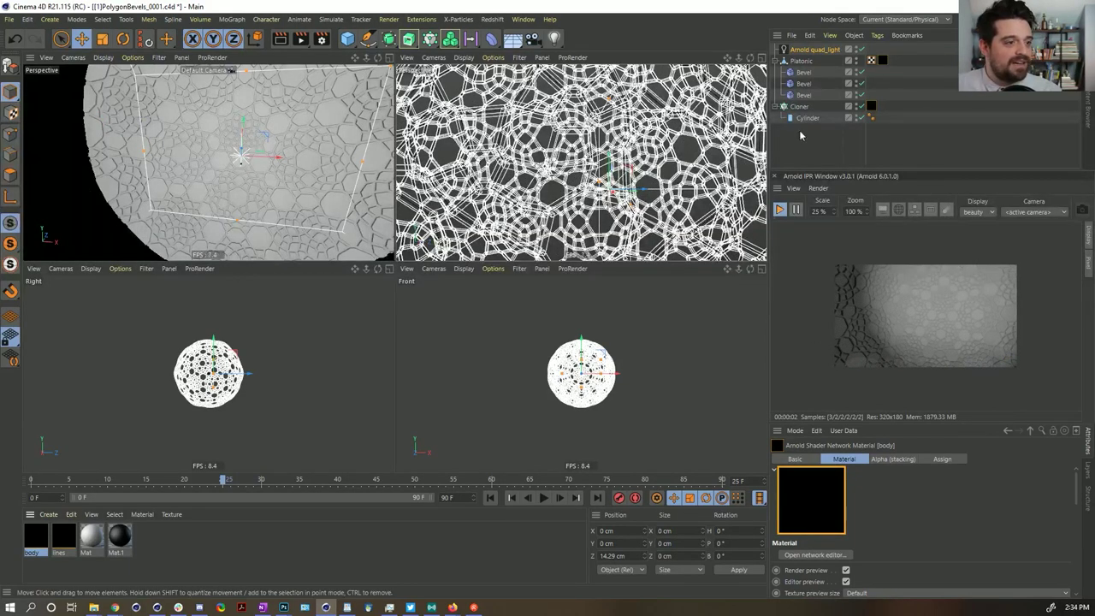
{"action": "left_click", "coordinate": [813, 49]}
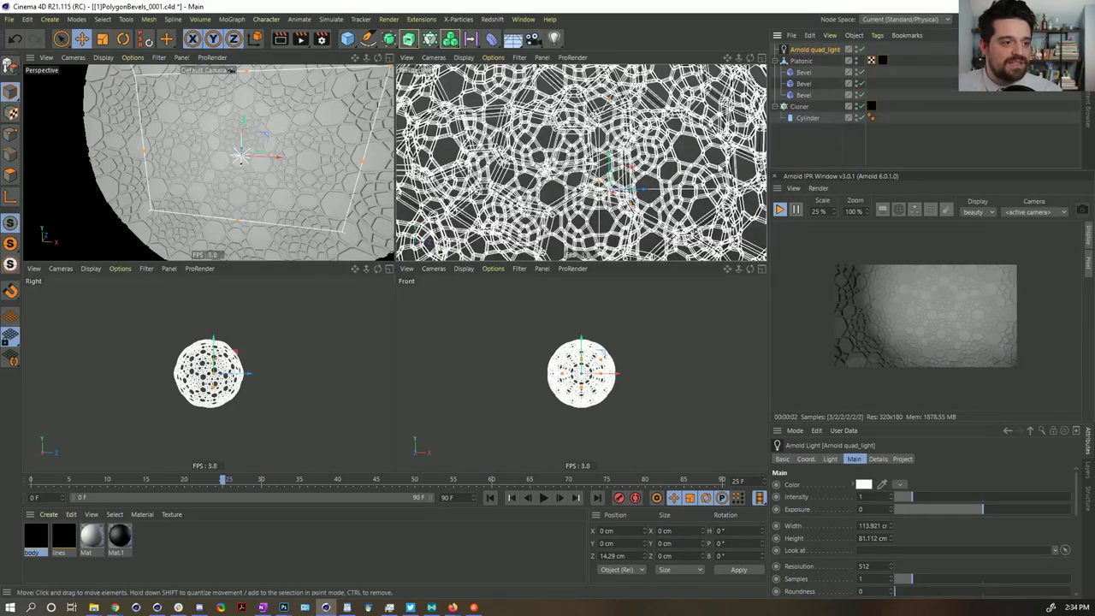
Dolly the quad light to Z -54.258 cm, preview frames 43 and 59, then return to frame 0
{"action": "scroll", "coordinate": [651, 188], "scroll_direction": "down", "scroll_amount": 5}
{"action": "scroll", "coordinate": [239, 162], "scroll_direction": "up", "scroll_amount": 8}
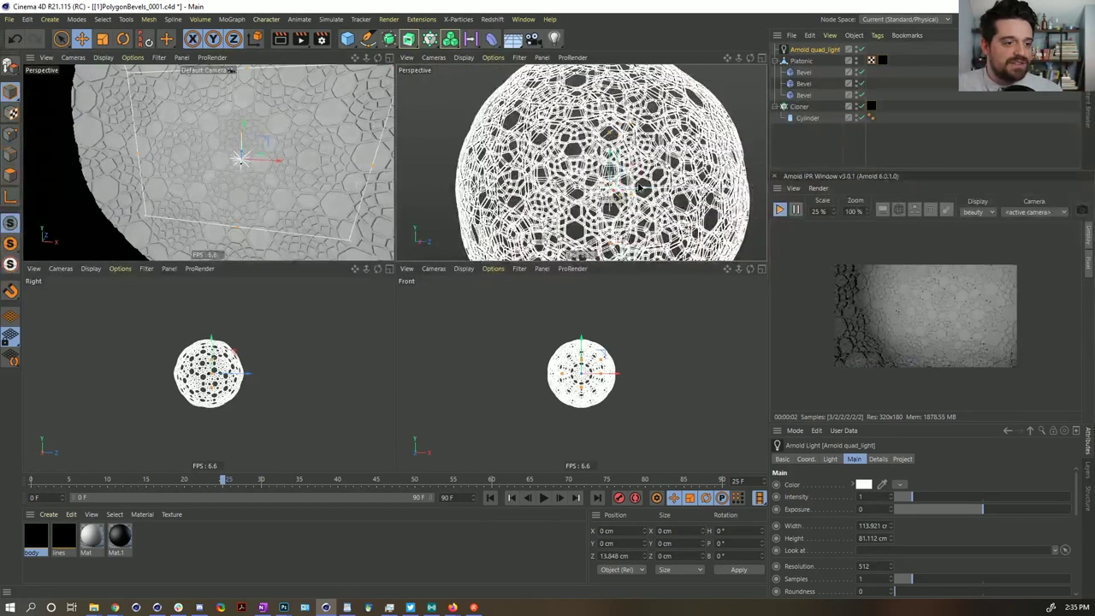
{"action": "scroll", "coordinate": [240, 162], "scroll_direction": "up", "scroll_amount": 10}
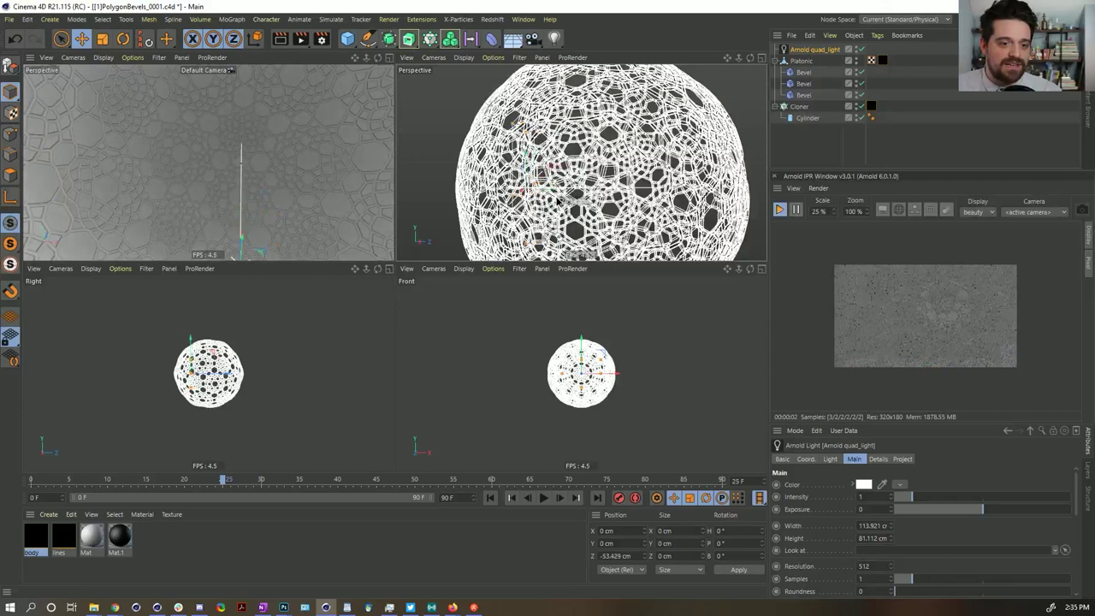
{"action": "scroll", "coordinate": [537, 145], "scroll_direction": "down", "scroll_amount": 3}
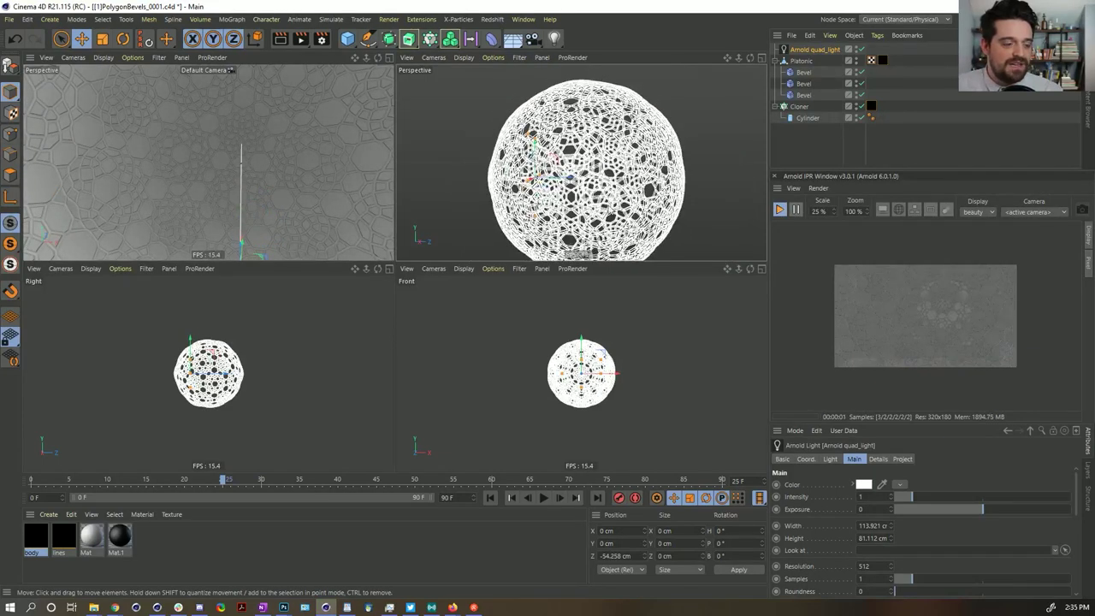
{"action": "left_click", "coordinate": [362, 480]}
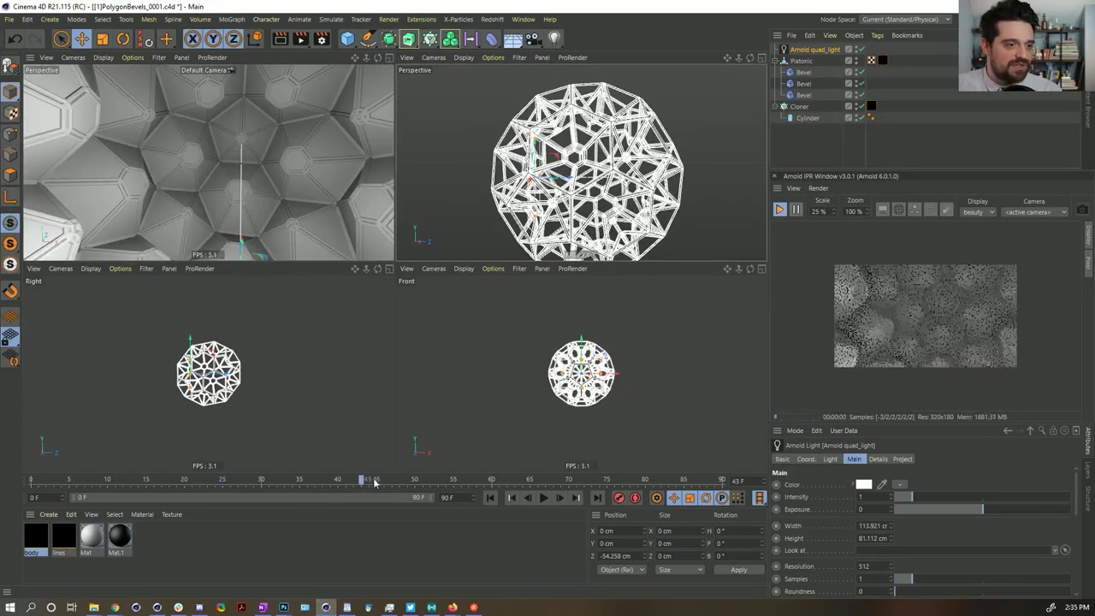
{"action": "left_click", "coordinate": [485, 481]}
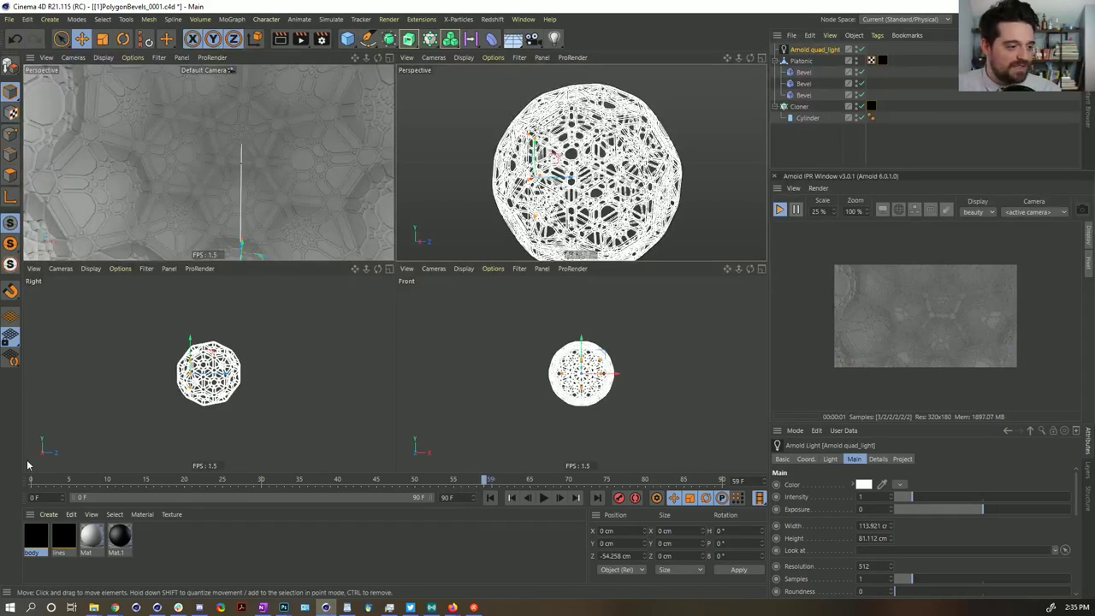
{"action": "key", "text": "shift+f"}
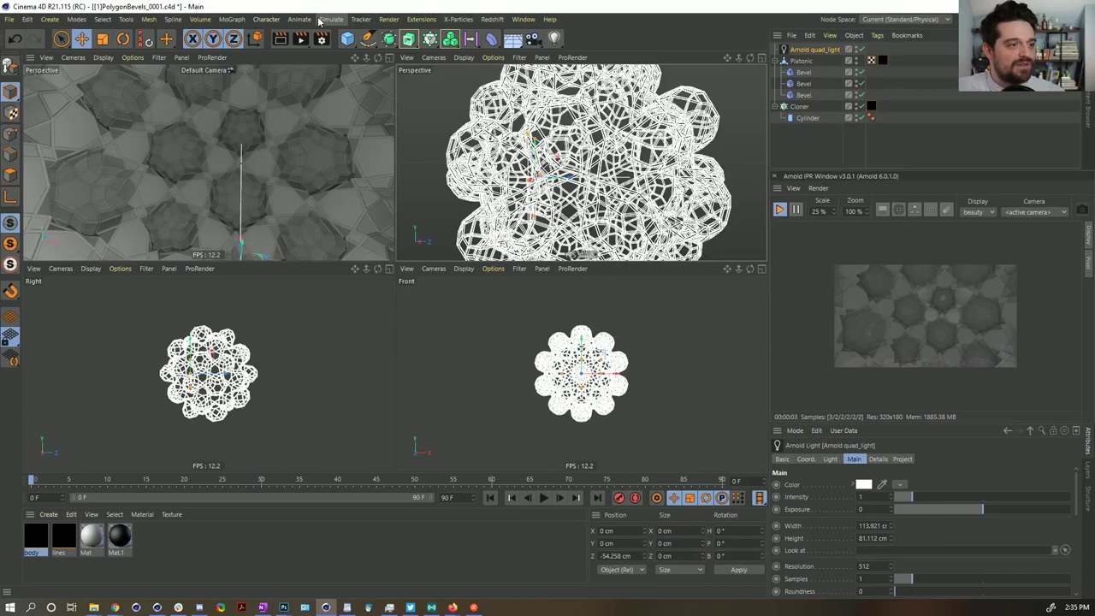
Add an Arnold persp_camera and look through it in one view
{"action": "left_click", "coordinate": [422, 19]}
{"action": "mouse_move", "coordinate": [438, 202]}
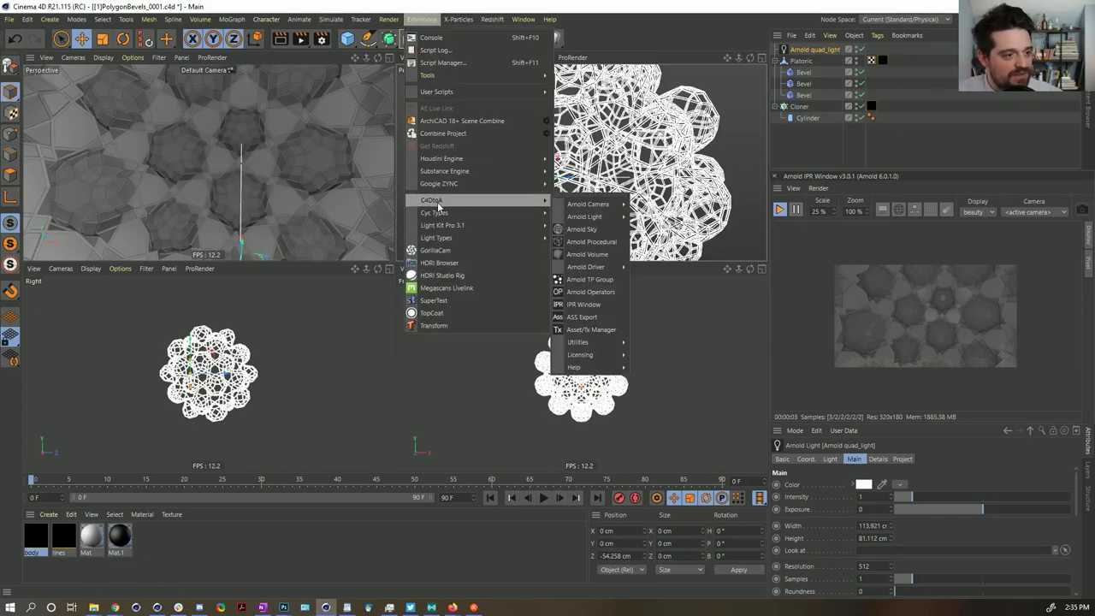
{"action": "mouse_move", "coordinate": [589, 204]}
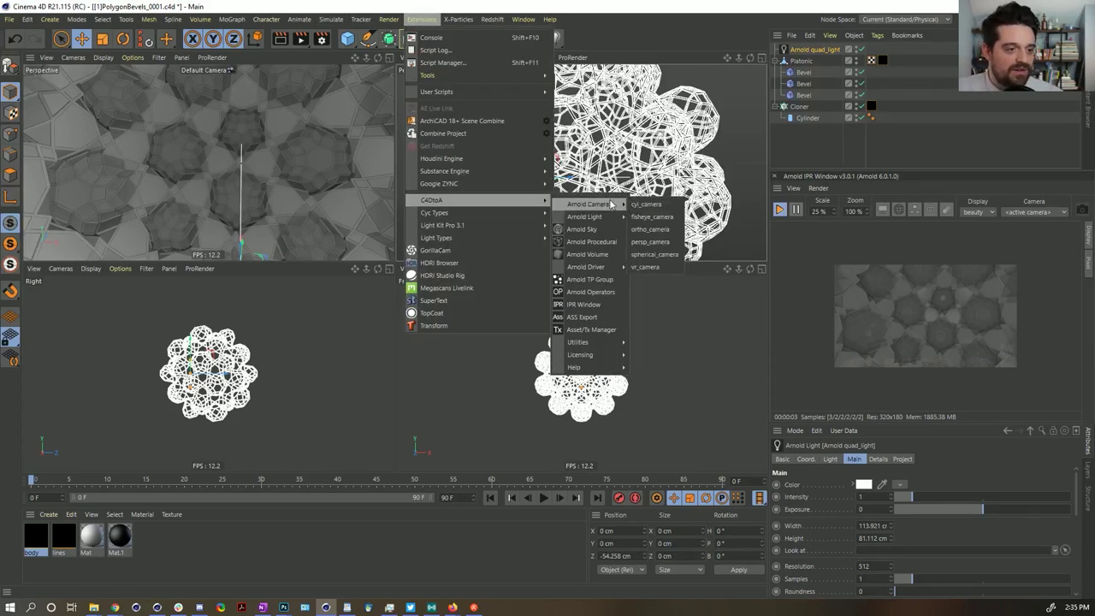
{"action": "left_click", "coordinate": [650, 242]}
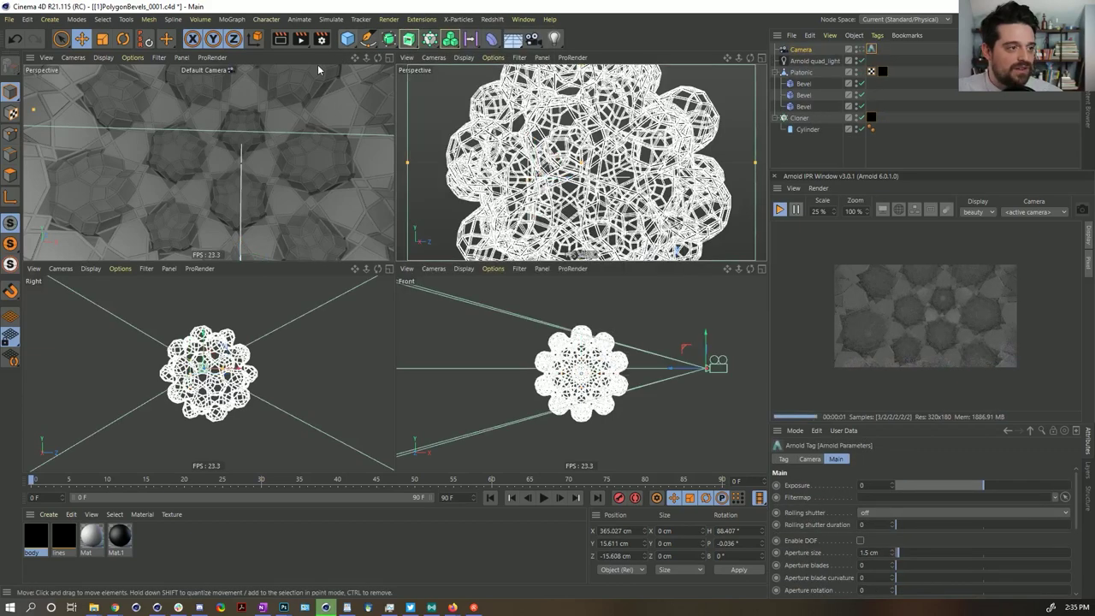
{"action": "left_click", "coordinate": [861, 50]}
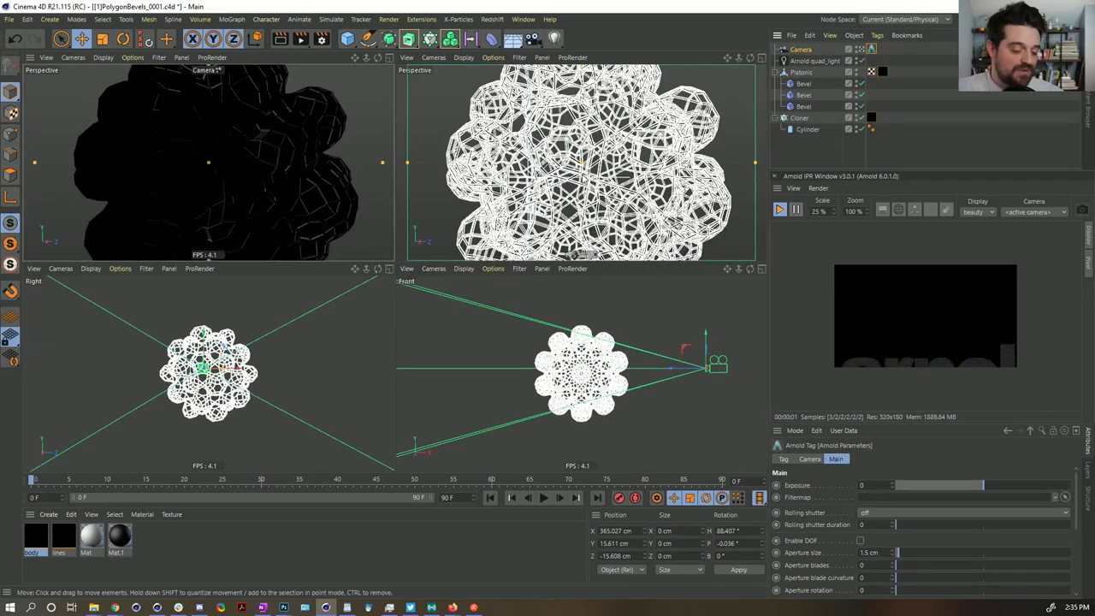
Orbit the perspective view to see the camera and select the Arnold quad light
{"action": "scroll", "coordinate": [521, 175], "scroll_direction": "down", "scroll_amount": 5}
{"action": "scroll", "coordinate": [521, 175], "scroll_direction": "up", "scroll_amount": 3}
{"action": "left_click_drag", "start_coordinate": [521, 176], "coordinate": [676, 190], "text": "alt"}
{"action": "left_click", "coordinate": [813, 61]}
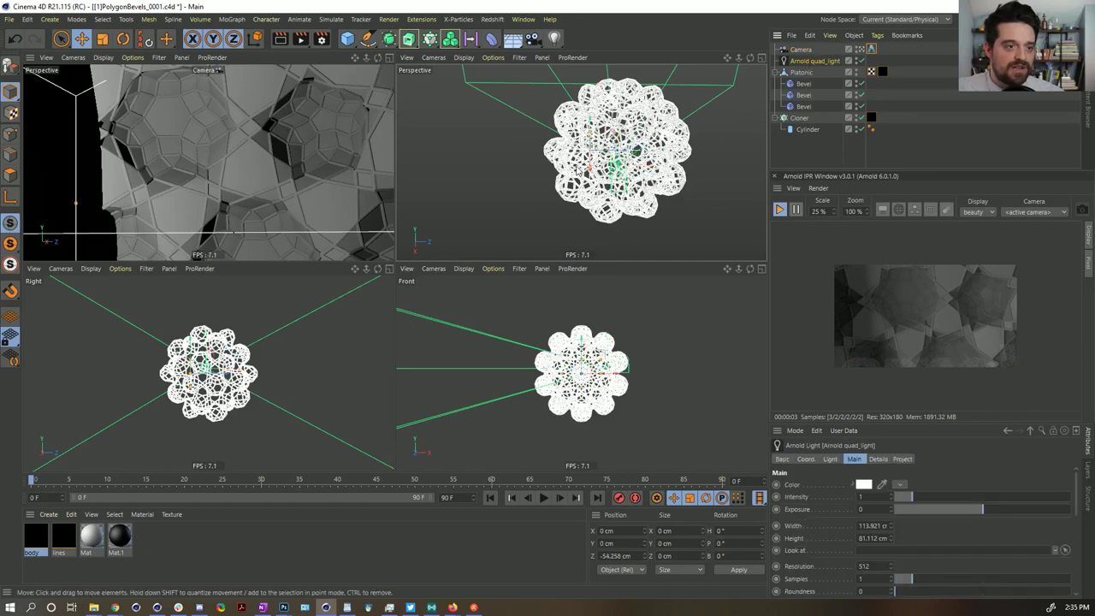
Parent the Arnold quad light under the camera in the Object Manager
{"action": "scroll", "coordinate": [548, 162], "scroll_direction": "up", "scroll_amount": 3}
{"action": "left_click_drag", "start_coordinate": [548, 162], "coordinate": [618, 168], "text": "alt"}
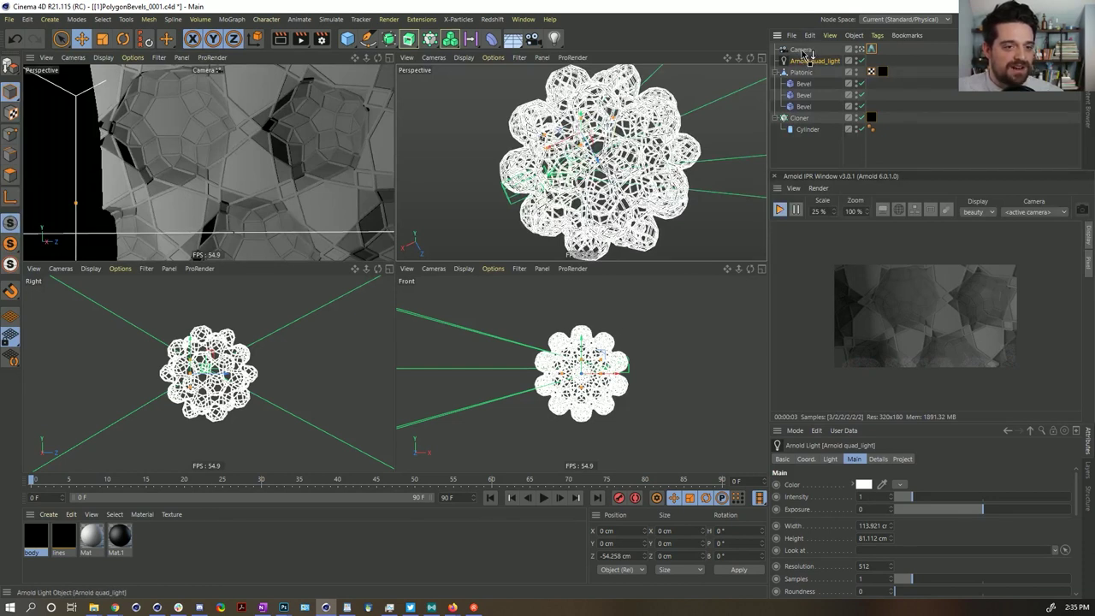
{"action": "left_click_drag", "start_coordinate": [804, 53], "coordinate": [802, 50]}
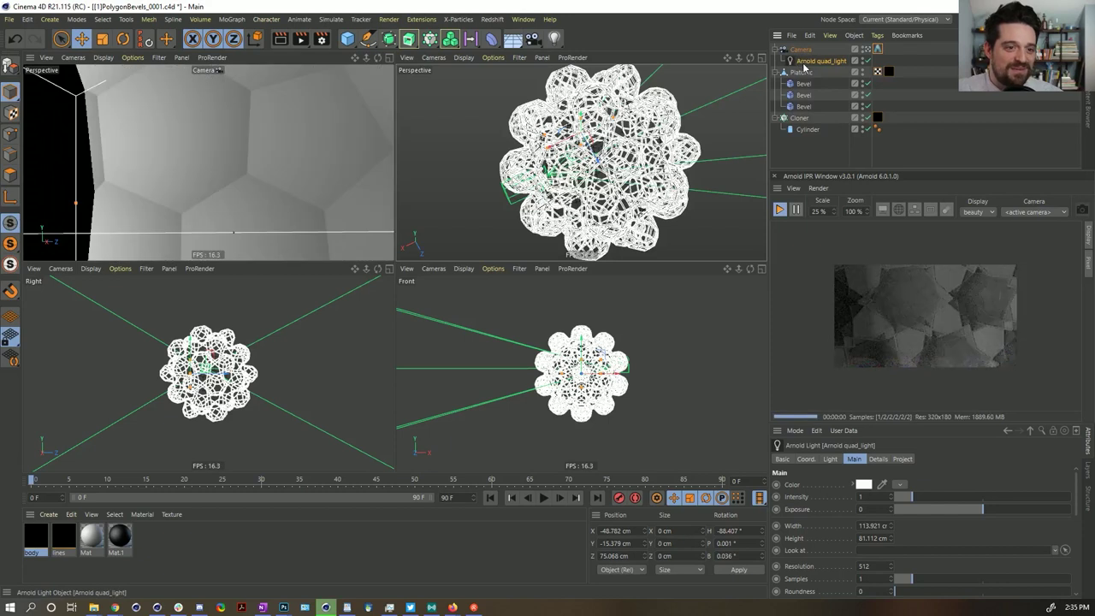
Run 'reset psr' in Commander to snap the light to the camera, then preview a later frame
{"action": "key", "text": "shift+c"}
{"action": "type", "text": "reset"}
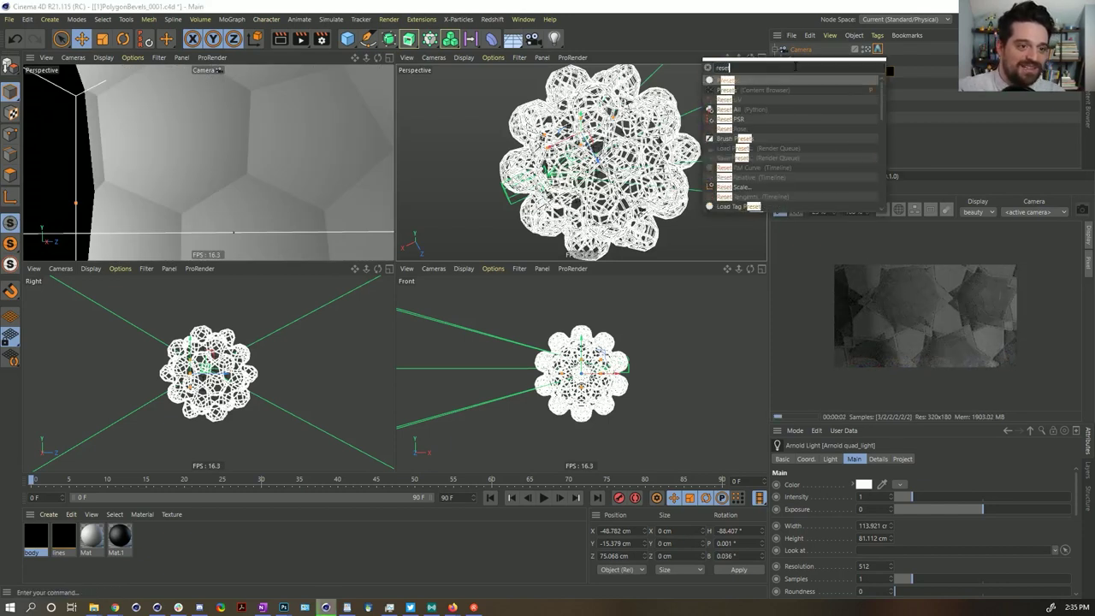
{"action": "type", "text": " psr"}
{"action": "key", "text": "Return"}
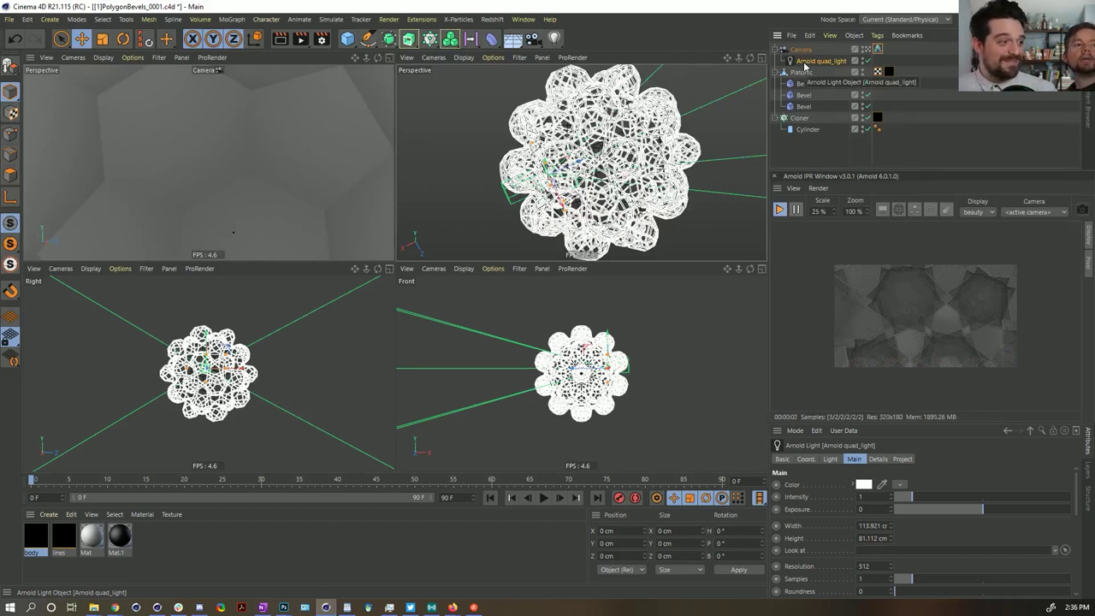
{"action": "left_click", "coordinate": [143, 45]}
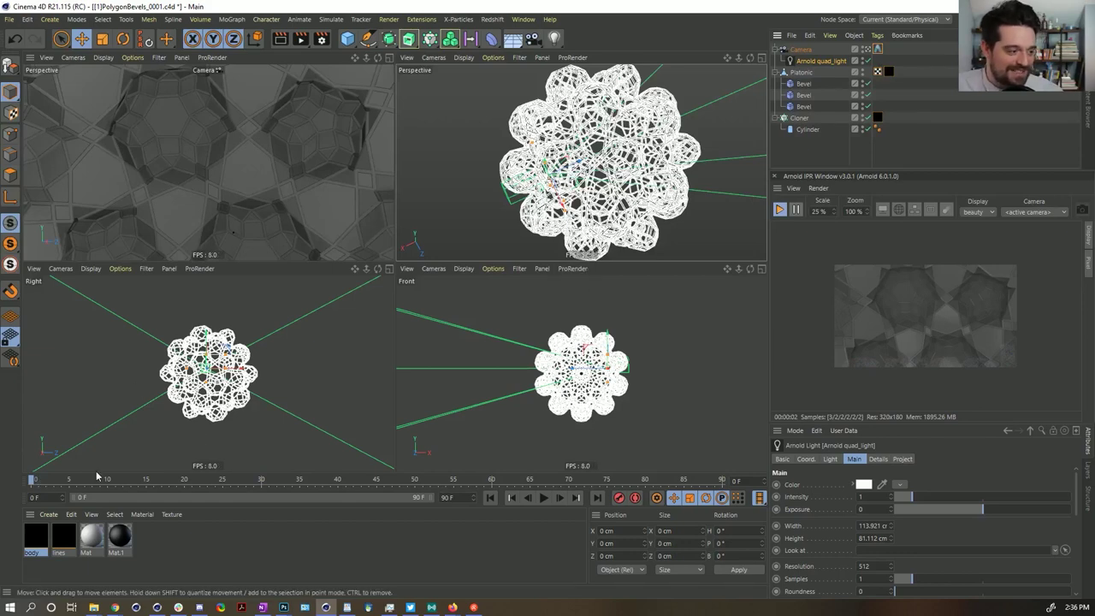
{"action": "left_click_drag", "start_coordinate": [103, 478], "coordinate": [285, 481]}
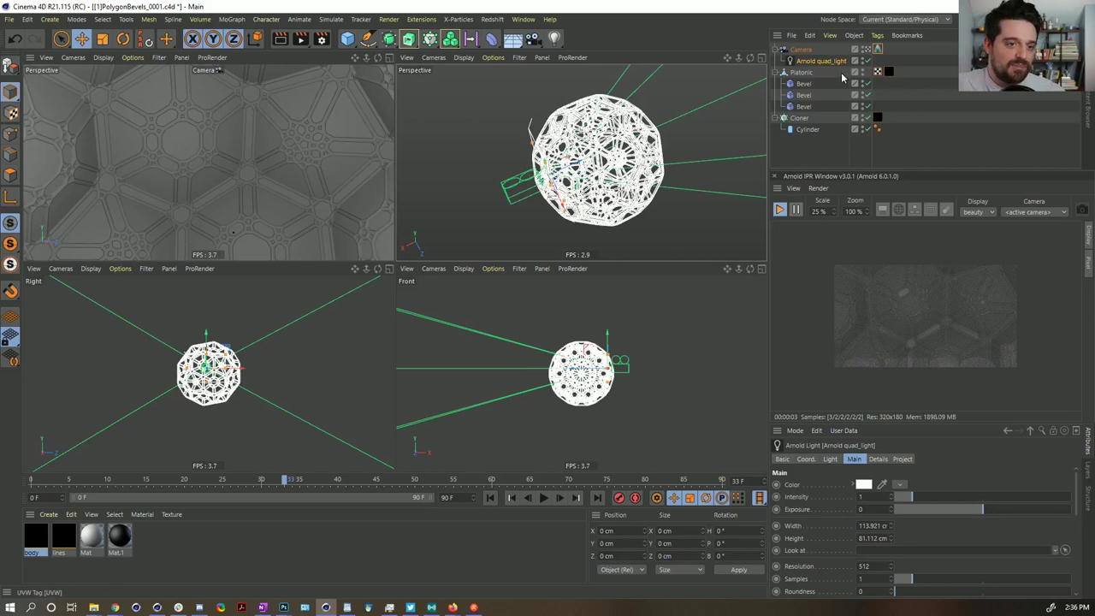
Open the body material's shader network editor, enlarge it, and select the standard_surface node
{"action": "left_click", "coordinate": [888, 73]}
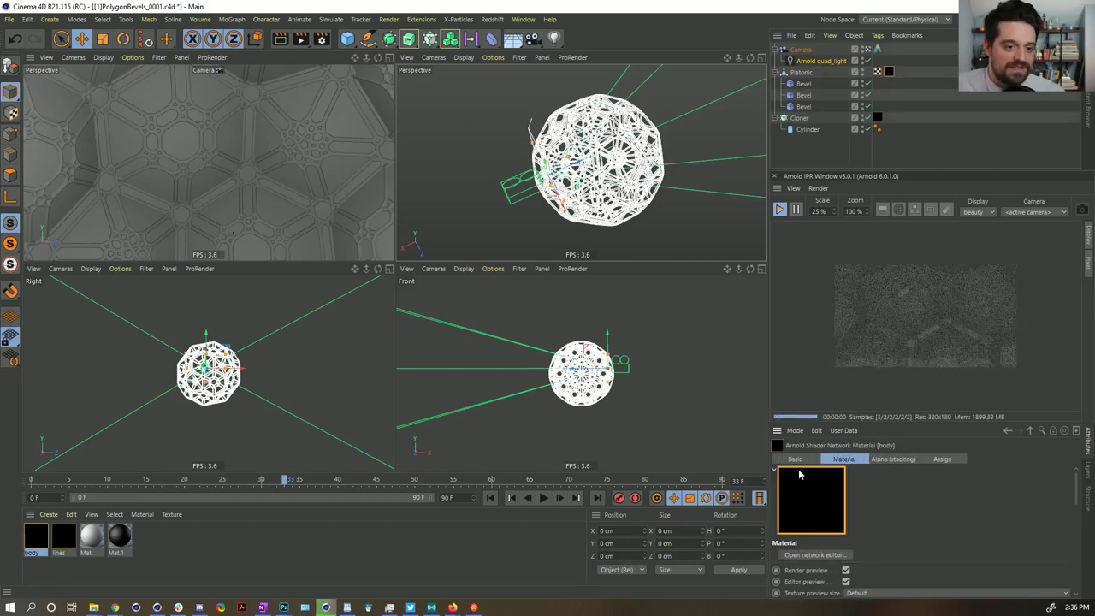
{"action": "left_click", "coordinate": [818, 555]}
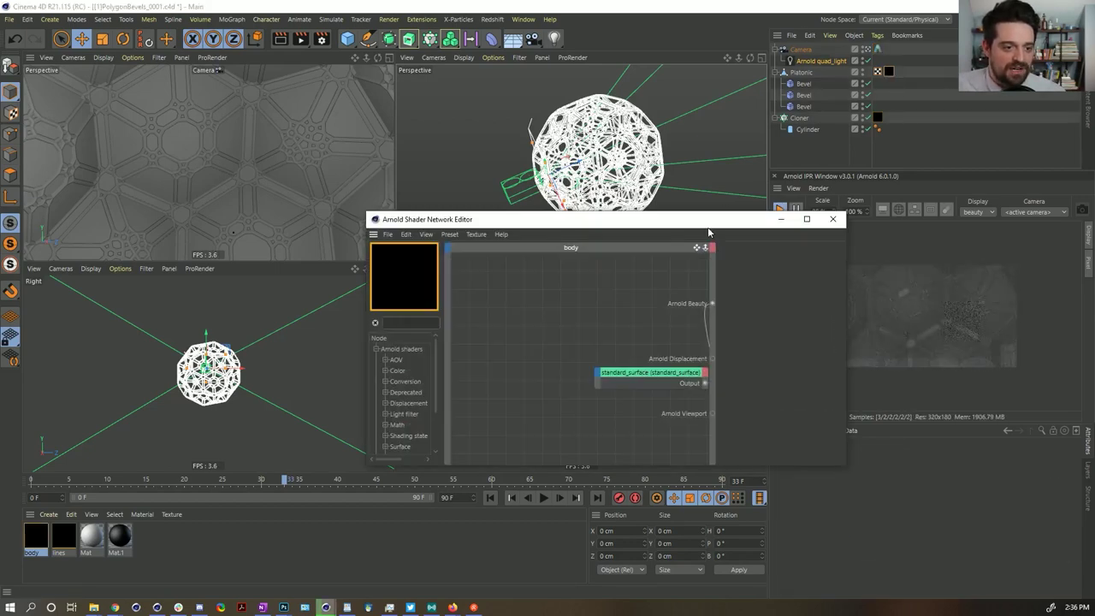
{"action": "left_click_drag", "start_coordinate": [709, 224], "coordinate": [391, 140]}
{"action": "left_click_drag", "start_coordinate": [528, 383], "coordinate": [745, 497]}
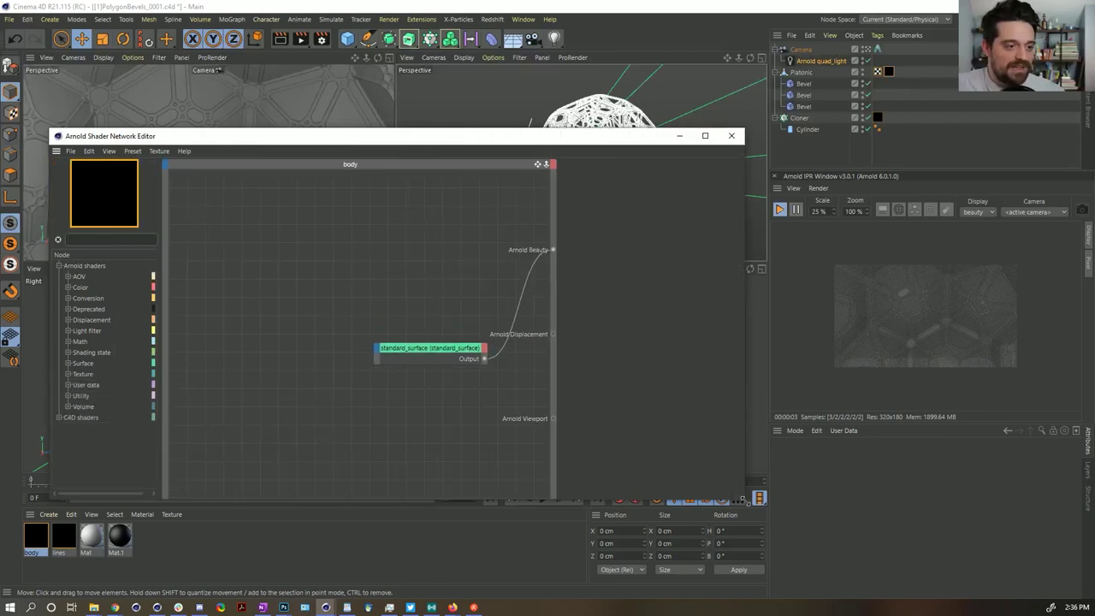
{"action": "left_click", "coordinate": [451, 351]}
{"action": "left_click_drag", "start_coordinate": [451, 351], "coordinate": [343, 297]}
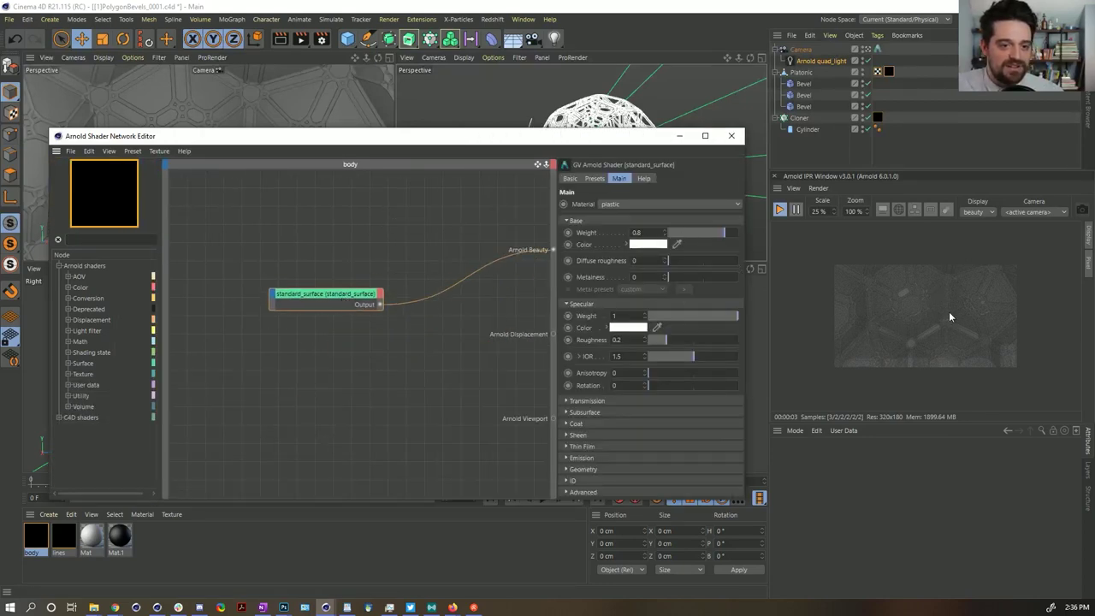
Set the body's base colour to blue and its transmission weight to 0.76
{"action": "left_click", "coordinate": [650, 246]}
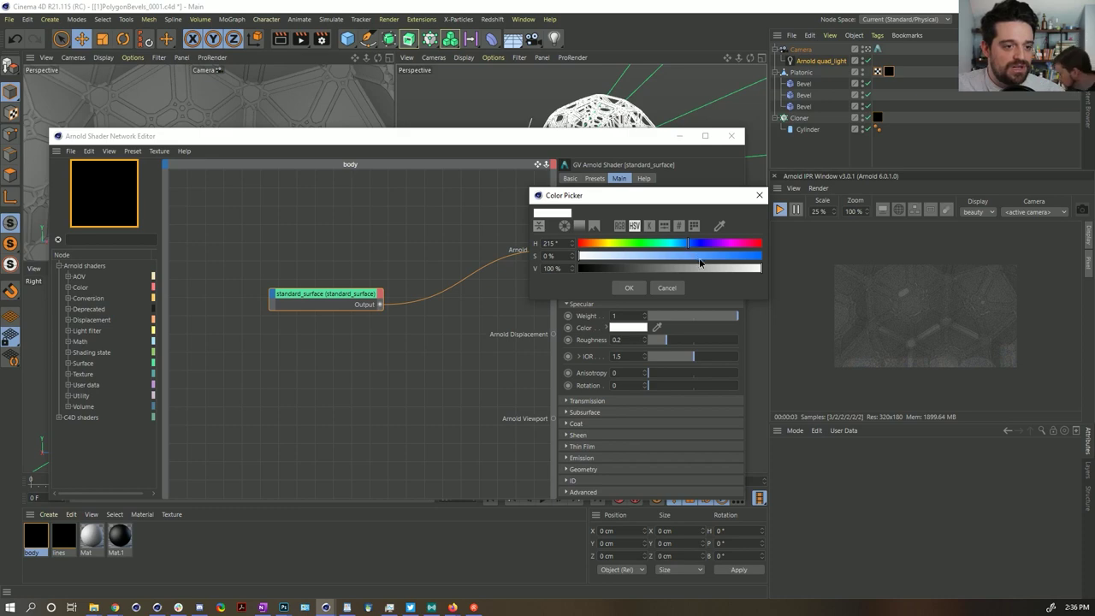
{"action": "left_click_drag", "start_coordinate": [700, 258], "coordinate": [720, 266]}
{"action": "left_click", "coordinate": [643, 288]}
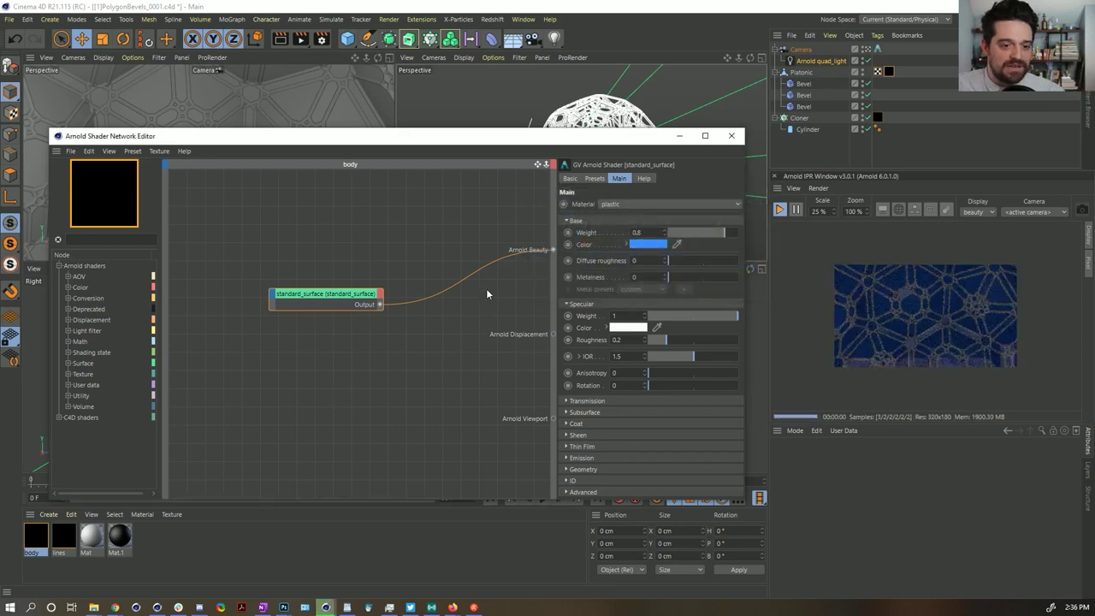
{"action": "left_click", "coordinate": [585, 400]}
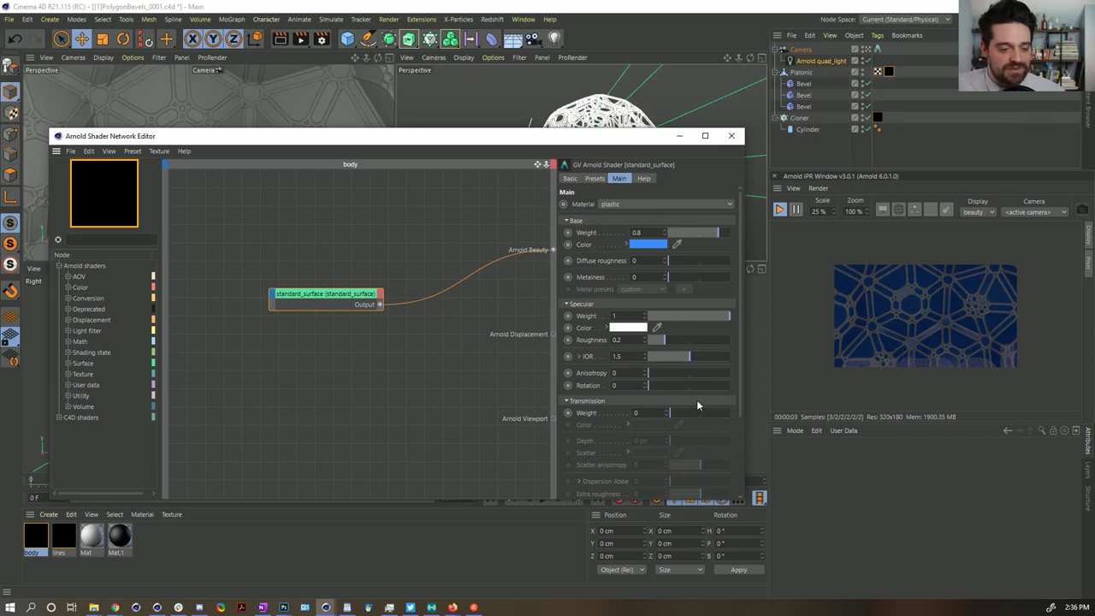
{"action": "left_click_drag", "start_coordinate": [693, 412], "coordinate": [715, 415]}
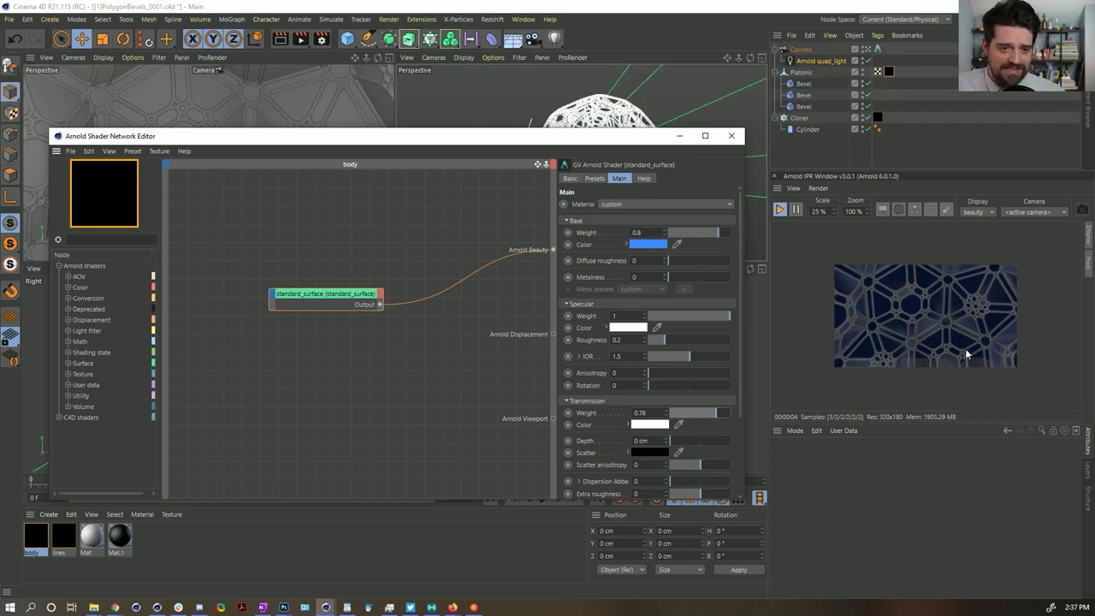
Give the lines material's standard_surface a pale yellow base colour
{"action": "left_click", "coordinate": [63, 540]}
{"action": "left_click", "coordinate": [368, 289]}
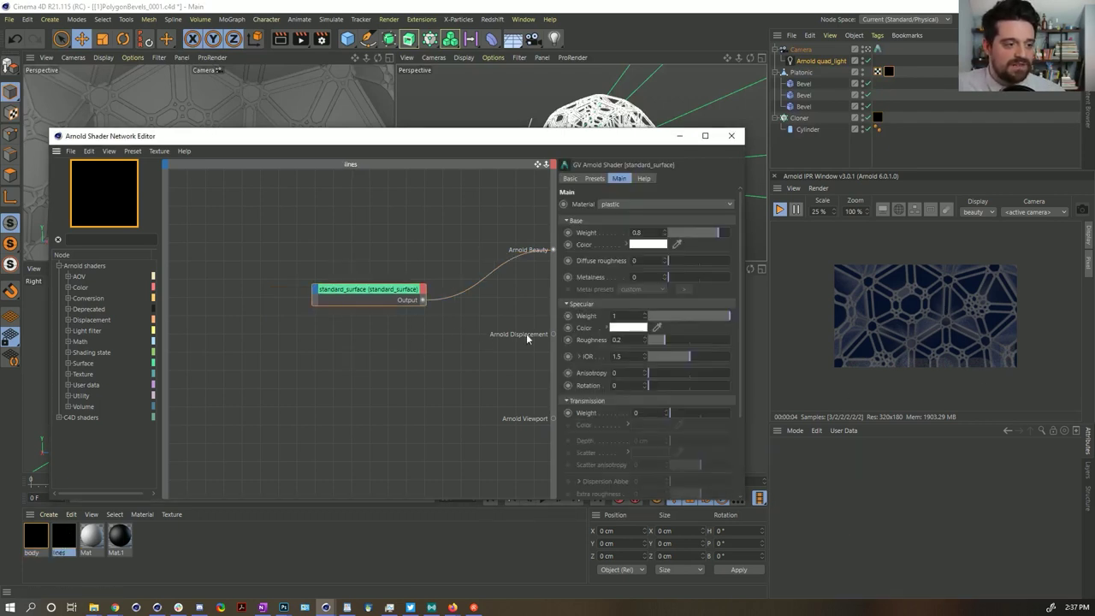
{"action": "left_click", "coordinate": [652, 249]}
{"action": "left_click_drag", "start_coordinate": [698, 248], "coordinate": [648, 248]}
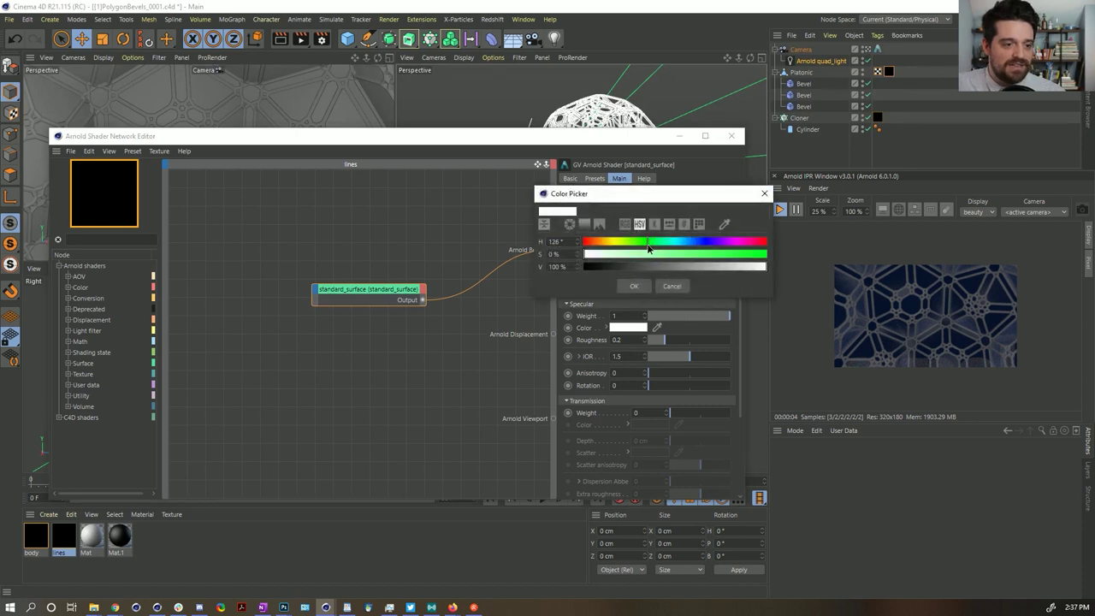
{"action": "left_click", "coordinate": [691, 255]}
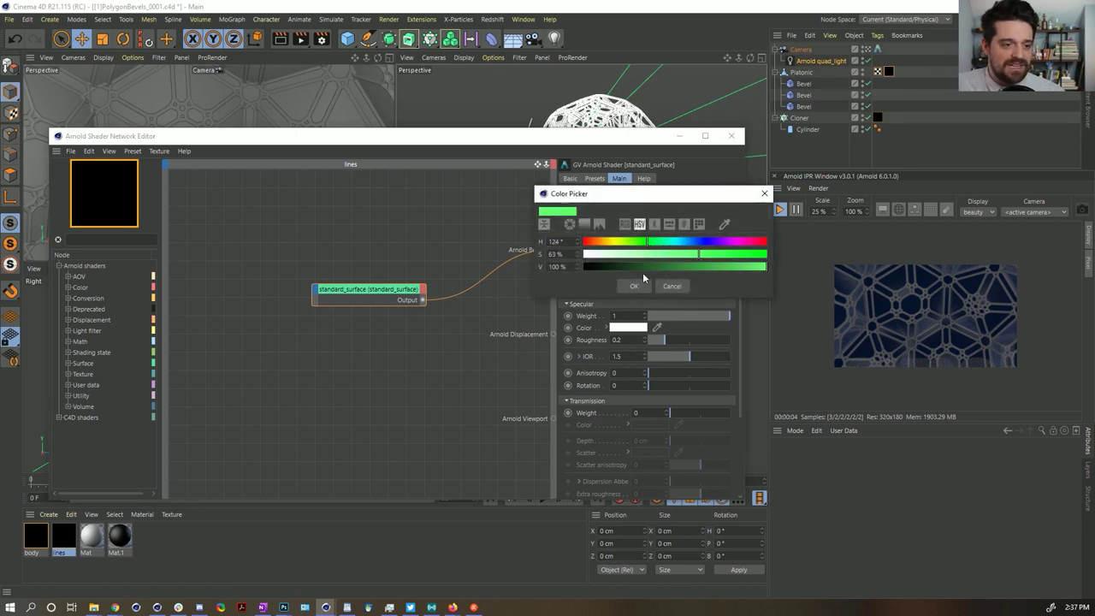
{"action": "left_click", "coordinate": [634, 286]}
{"action": "left_click", "coordinate": [663, 246]}
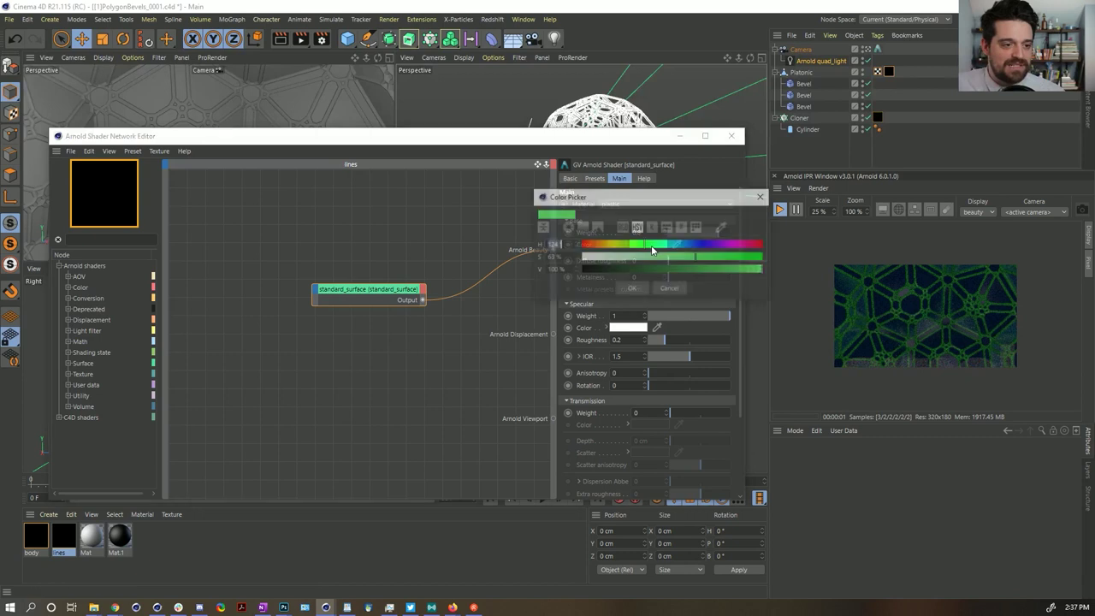
{"action": "left_click", "coordinate": [610, 245]}
{"action": "left_click", "coordinate": [629, 288]}
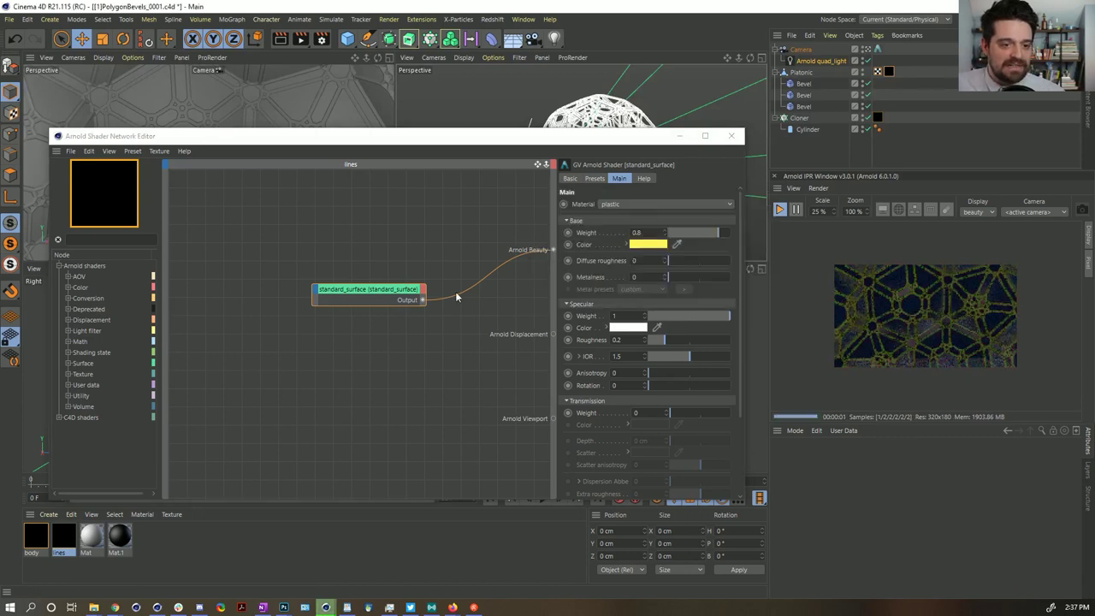
{"action": "left_click", "coordinate": [664, 246]}
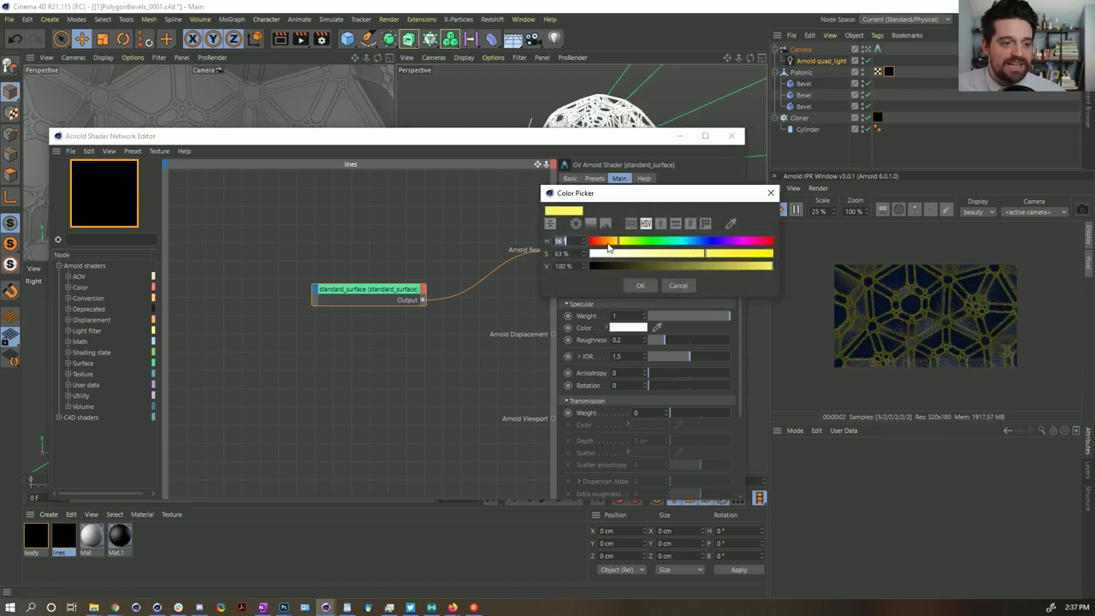
{"action": "left_click", "coordinate": [658, 254]}
{"action": "left_click", "coordinate": [640, 285]}
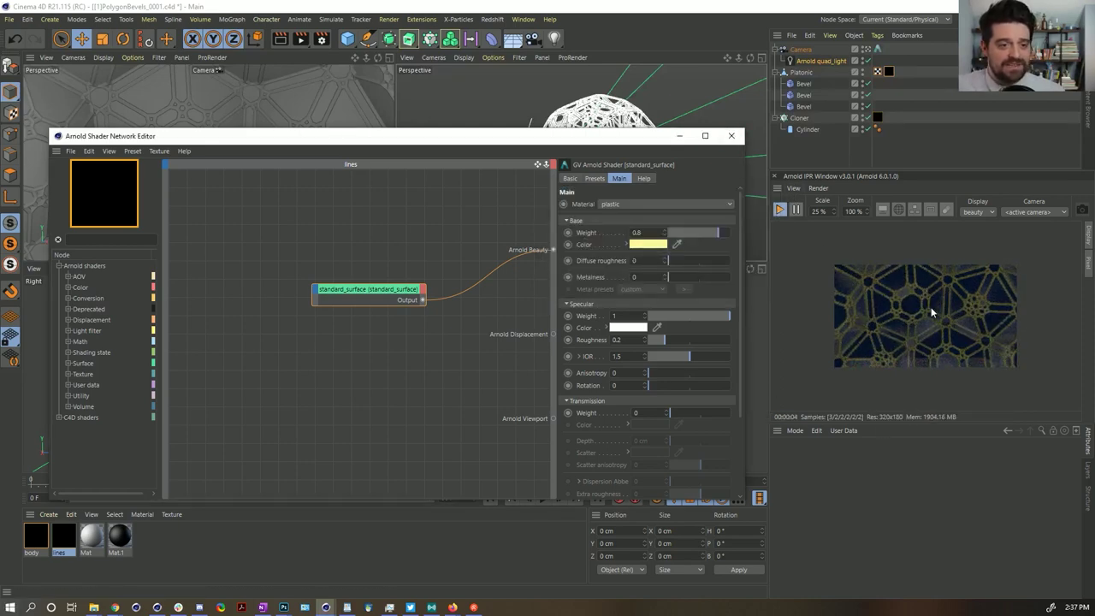
Set the body material's transmission weight back to 0 and close the Shader Network Editor
{"action": "left_click", "coordinate": [69, 538]}
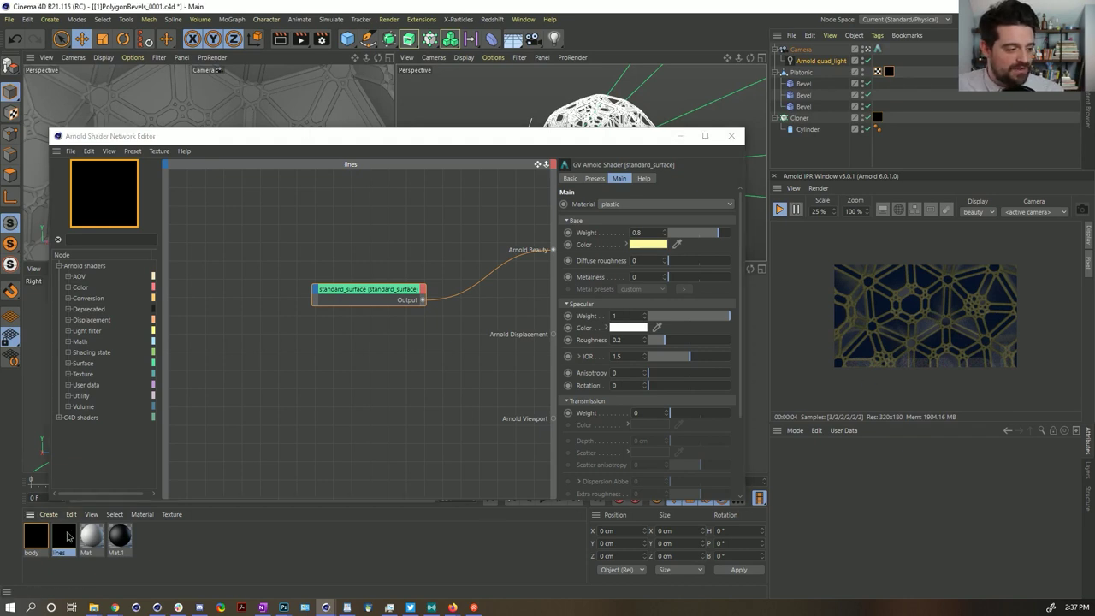
{"action": "left_click", "coordinate": [36, 541]}
{"action": "left_click", "coordinate": [310, 280]}
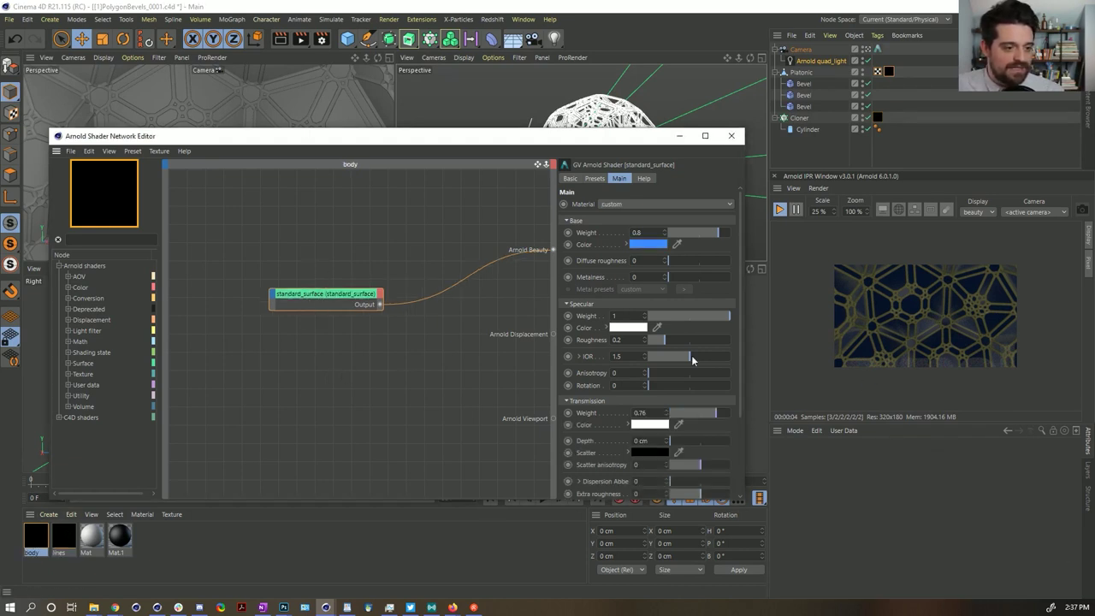
{"action": "left_click_drag", "start_coordinate": [699, 412], "coordinate": [659, 413]}
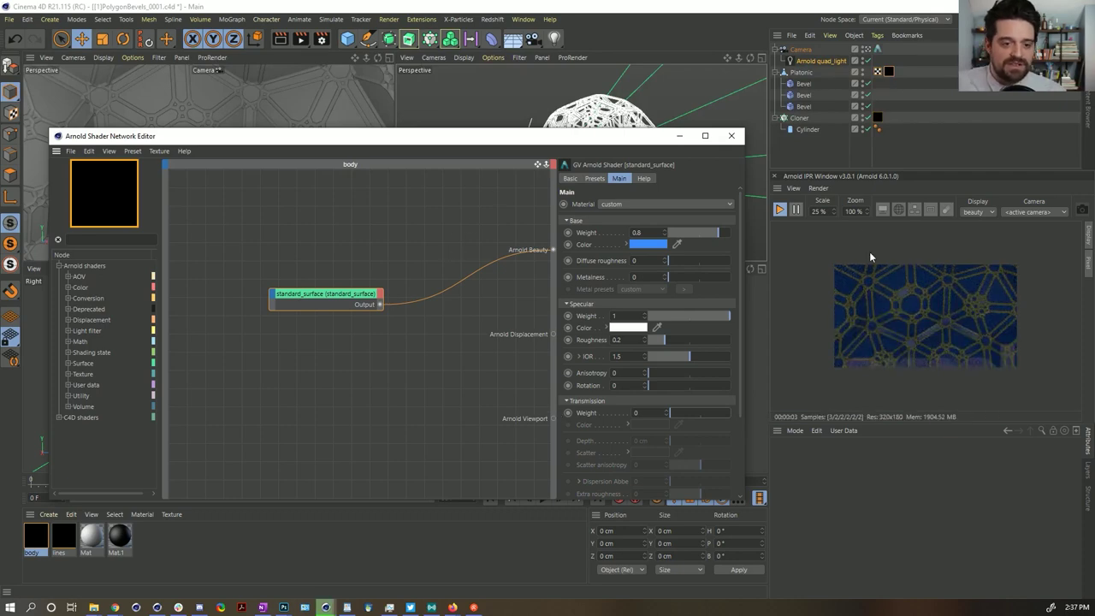
{"action": "left_click", "coordinate": [728, 139]}
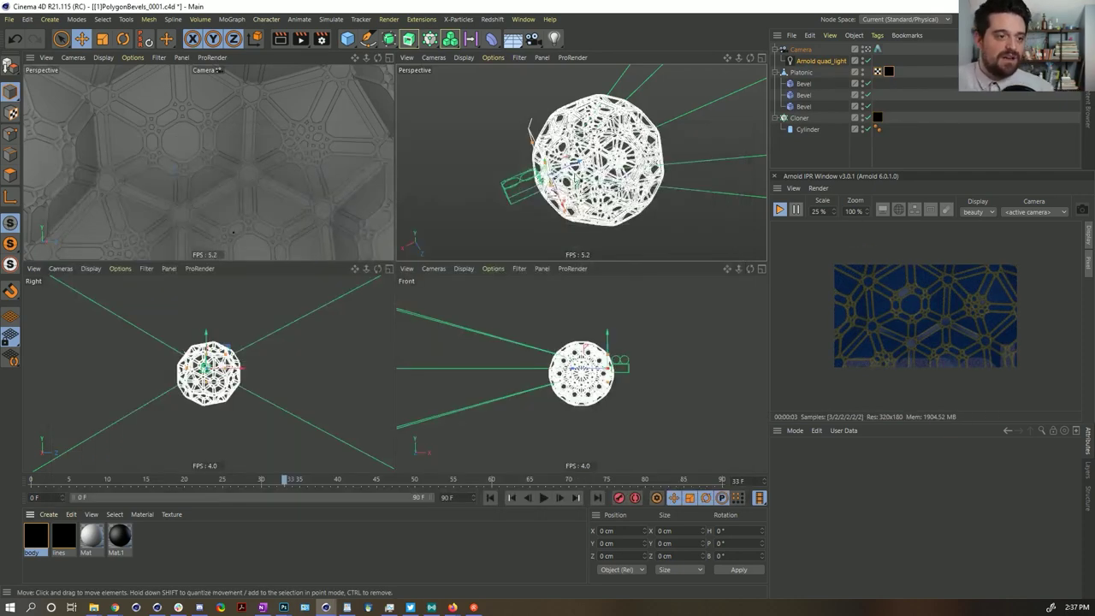
Select the Arnold quad light and move it along its Z axis
{"action": "scroll", "coordinate": [572, 148], "scroll_direction": "up", "scroll_amount": 5}
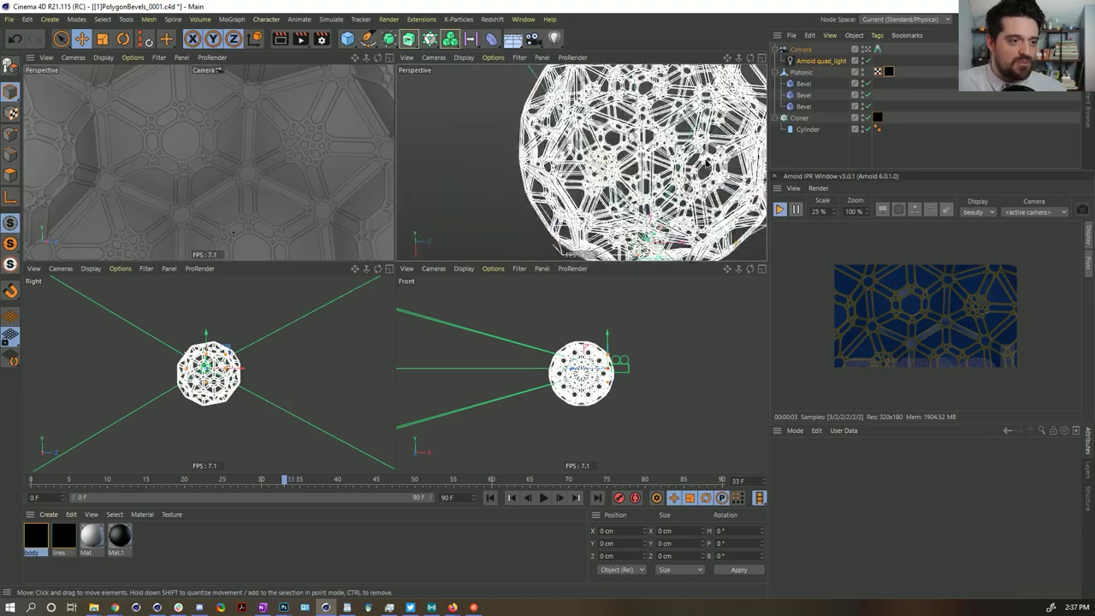
{"action": "left_click_drag", "start_coordinate": [573, 149], "coordinate": [746, 213], "text": "alt"}
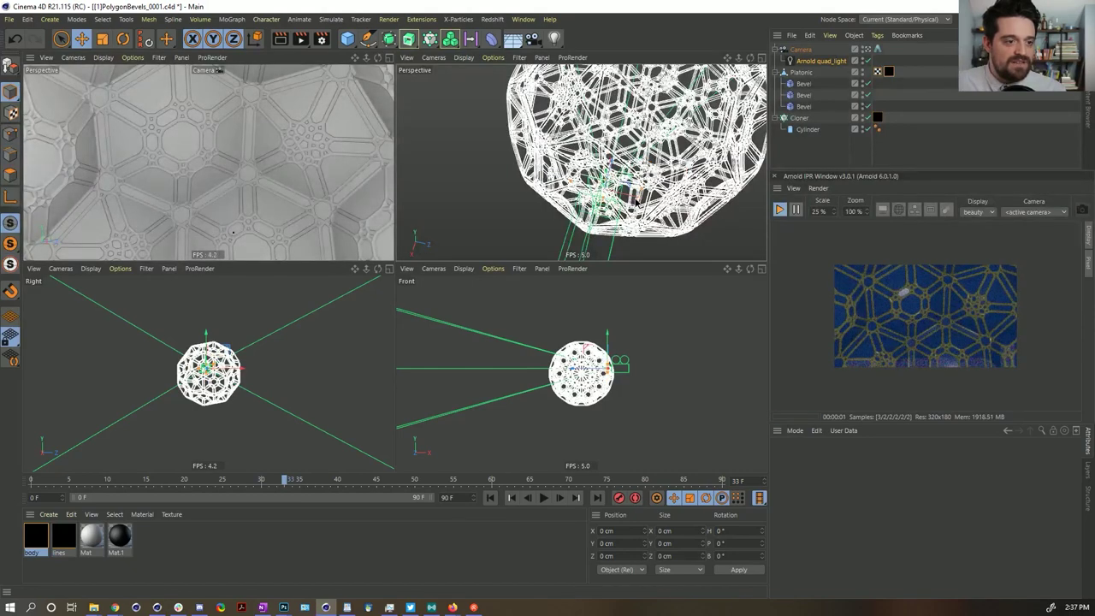
{"action": "left_click", "coordinate": [808, 61]}
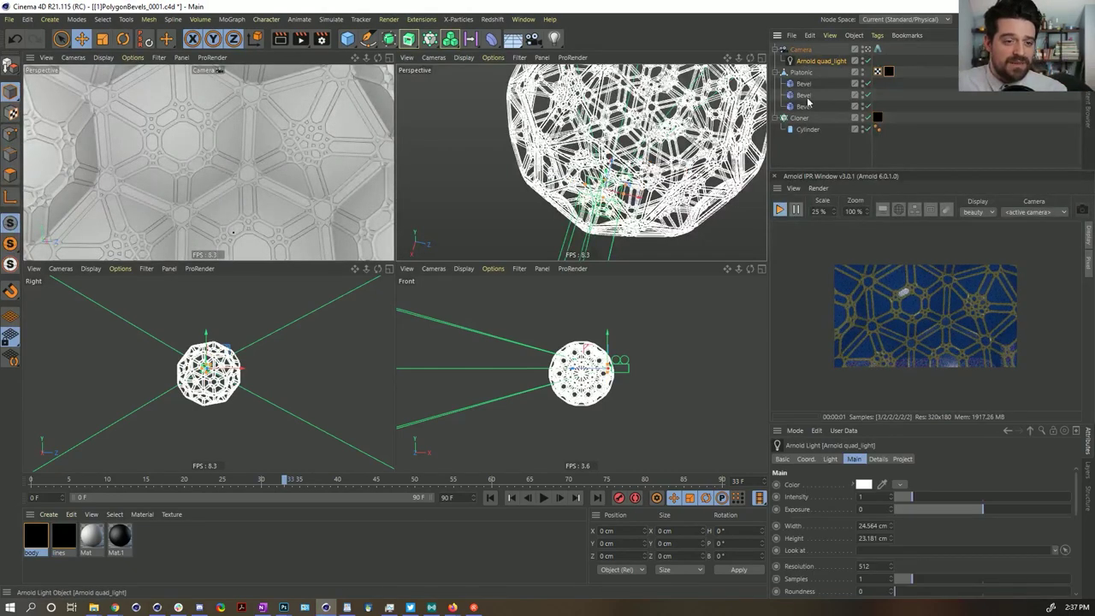
{"action": "scroll", "coordinate": [826, 547], "scroll_direction": "down", "scroll_amount": 2}
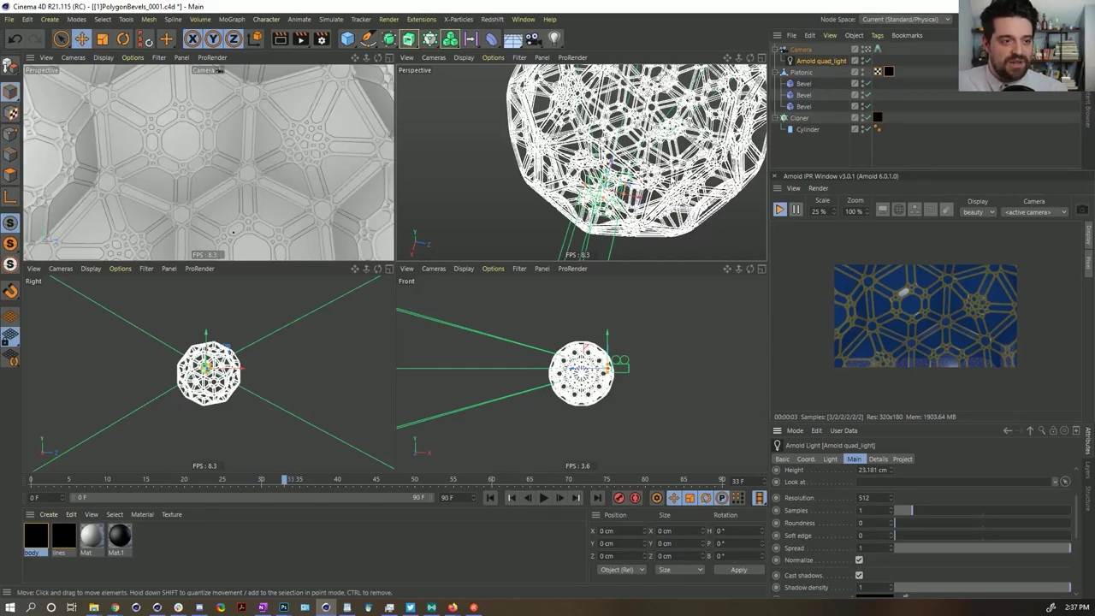
{"action": "scroll", "coordinate": [625, 162], "scroll_direction": "up", "scroll_amount": 3}
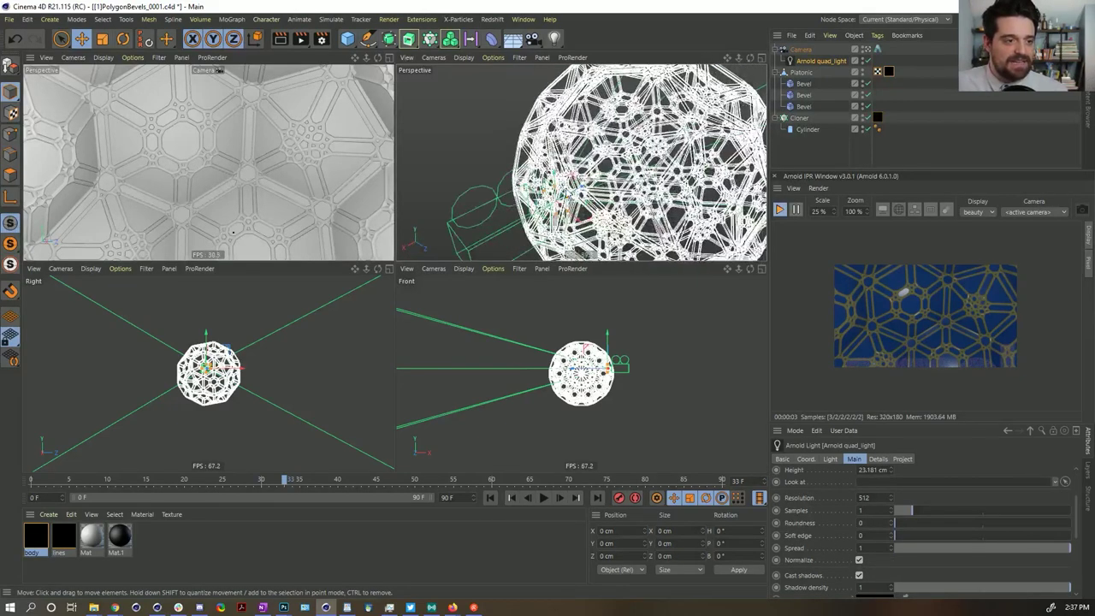
{"action": "left_click_drag", "start_coordinate": [603, 190], "coordinate": [565, 308]}
Lower the quad light's exposure to -1.27 and preview the render at frame 24
{"action": "scroll", "coordinate": [547, 167], "scroll_direction": "up", "scroll_amount": 5}
{"action": "scroll", "coordinate": [579, 163], "scroll_direction": "up", "scroll_amount": 3}
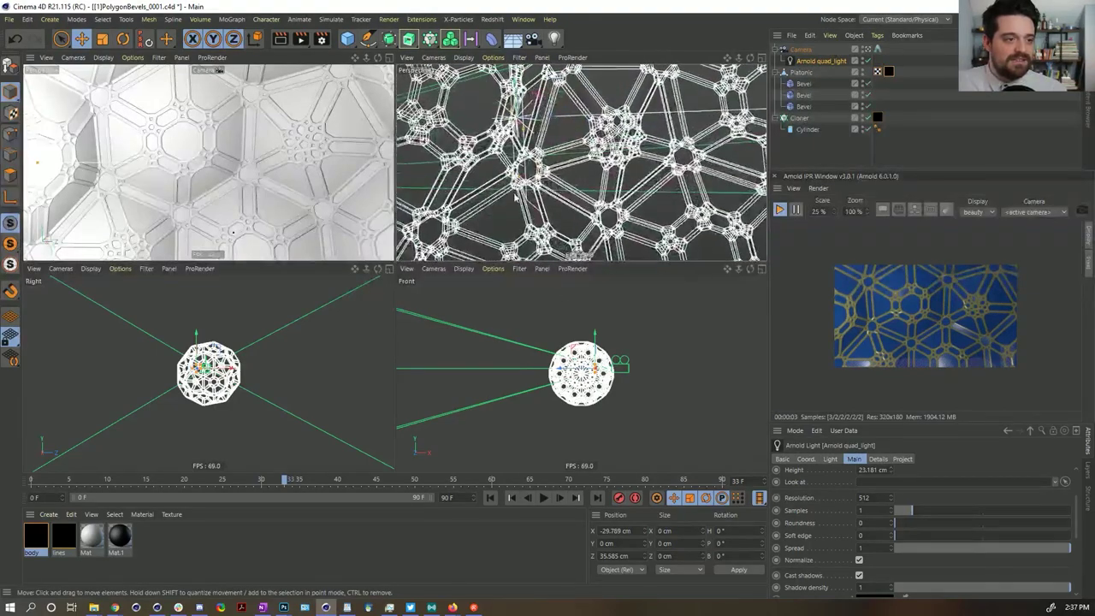
{"action": "scroll", "coordinate": [580, 163], "scroll_direction": "up", "scroll_amount": 2}
{"action": "scroll", "coordinate": [579, 162], "scroll_direction": "up", "scroll_amount": 4}
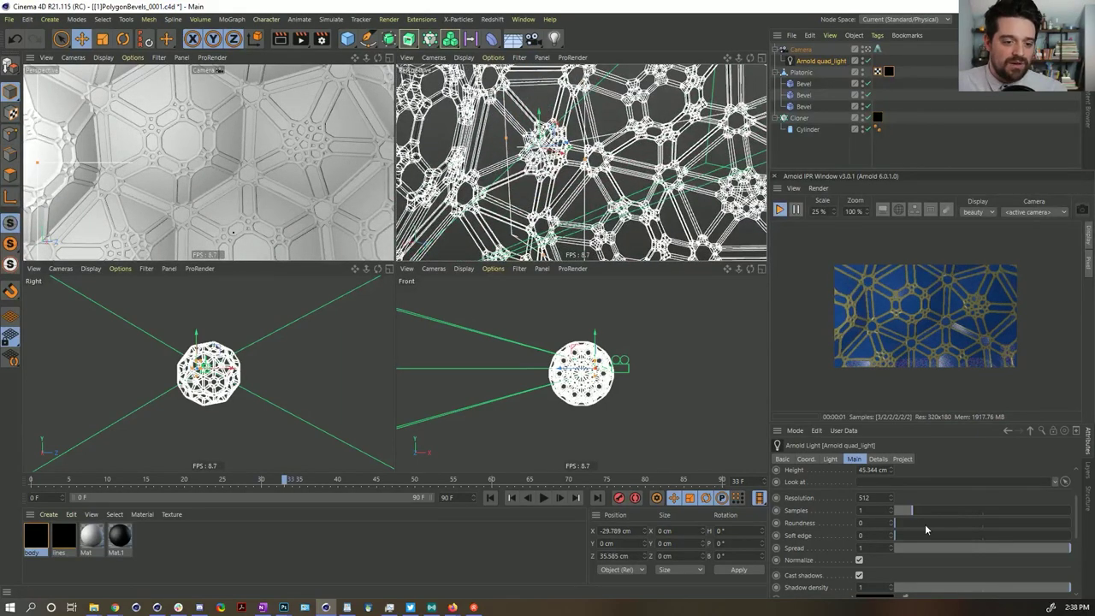
{"action": "left_click_drag", "start_coordinate": [1079, 533], "coordinate": [1087, 503]}
{"action": "left_click_drag", "start_coordinate": [971, 510], "coordinate": [956, 512]}
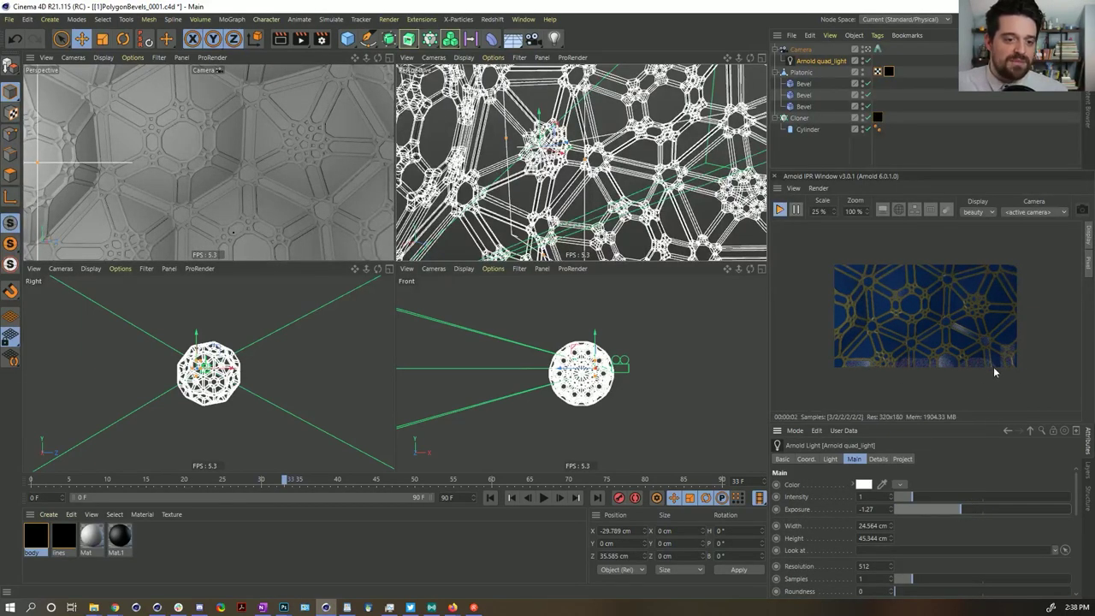
{"action": "scroll", "coordinate": [934, 344], "scroll_direction": "up", "scroll_amount": 1}
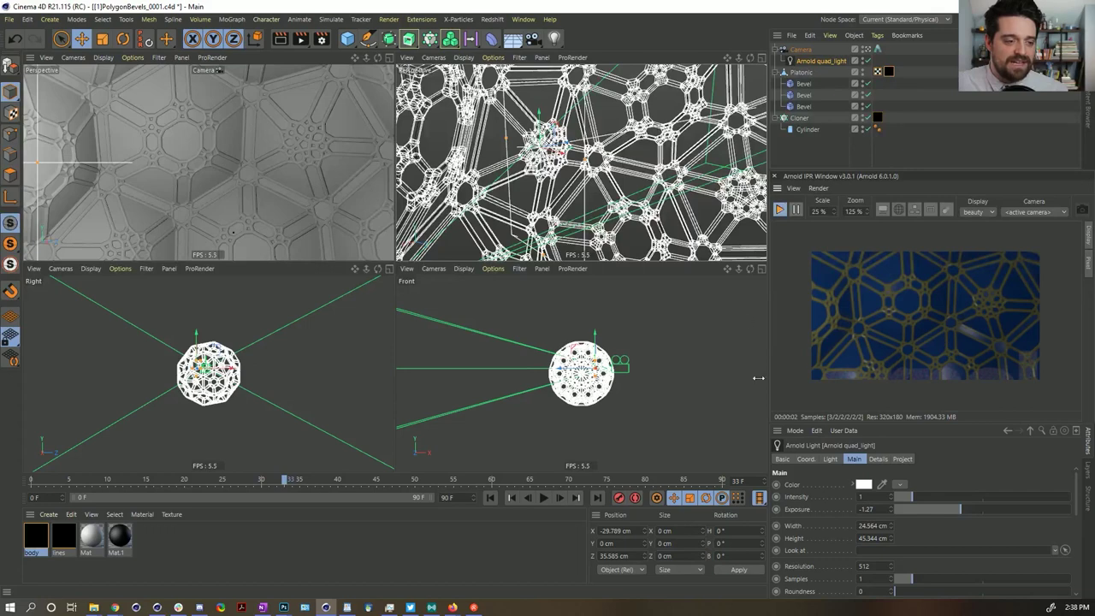
{"action": "left_click", "coordinate": [219, 482]}
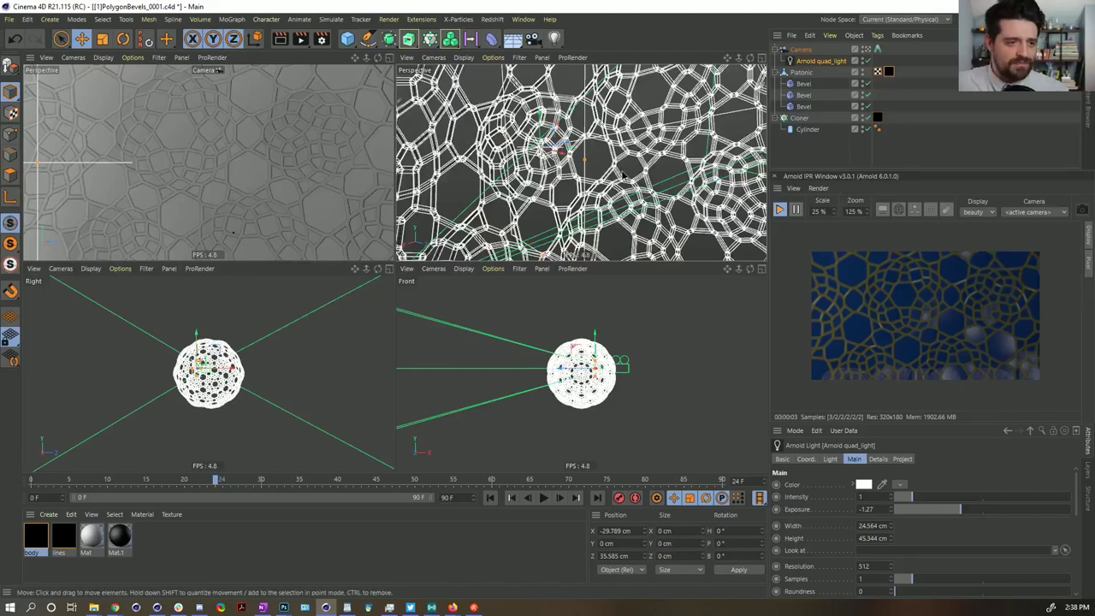
{"action": "scroll", "coordinate": [560, 168], "scroll_direction": "down", "scroll_amount": 5}
{"action": "scroll", "coordinate": [581, 167], "scroll_direction": "up", "scroll_amount": 5}
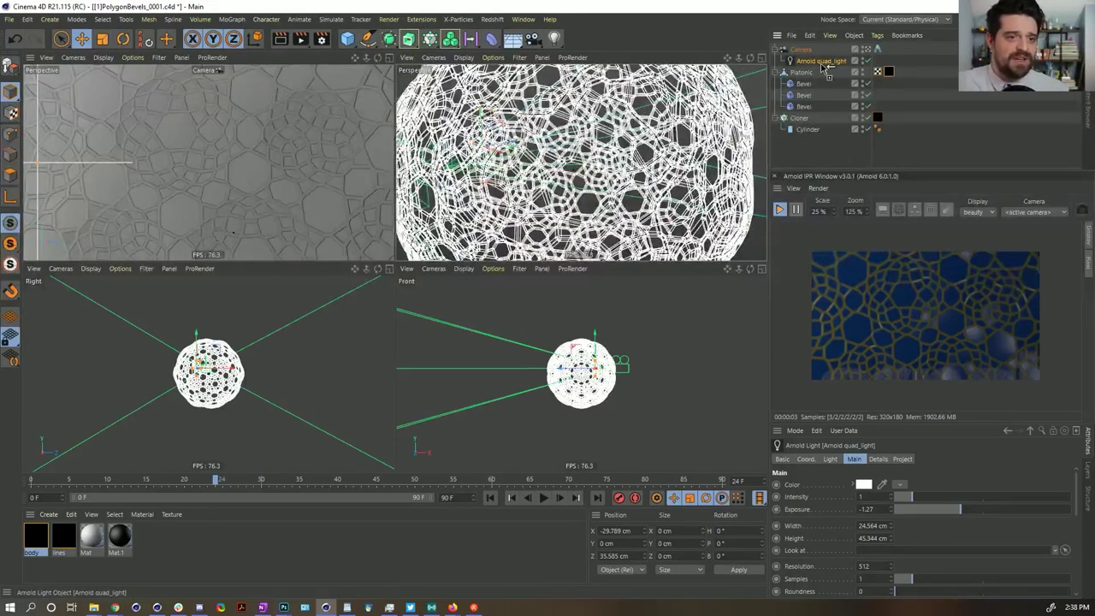
Copy the quad light to the top level, set its exposure to -2.37, and place it beside the sphere
{"action": "left_click_drag", "start_coordinate": [807, 43], "coordinate": [805, 45], "text": "ctrl"}
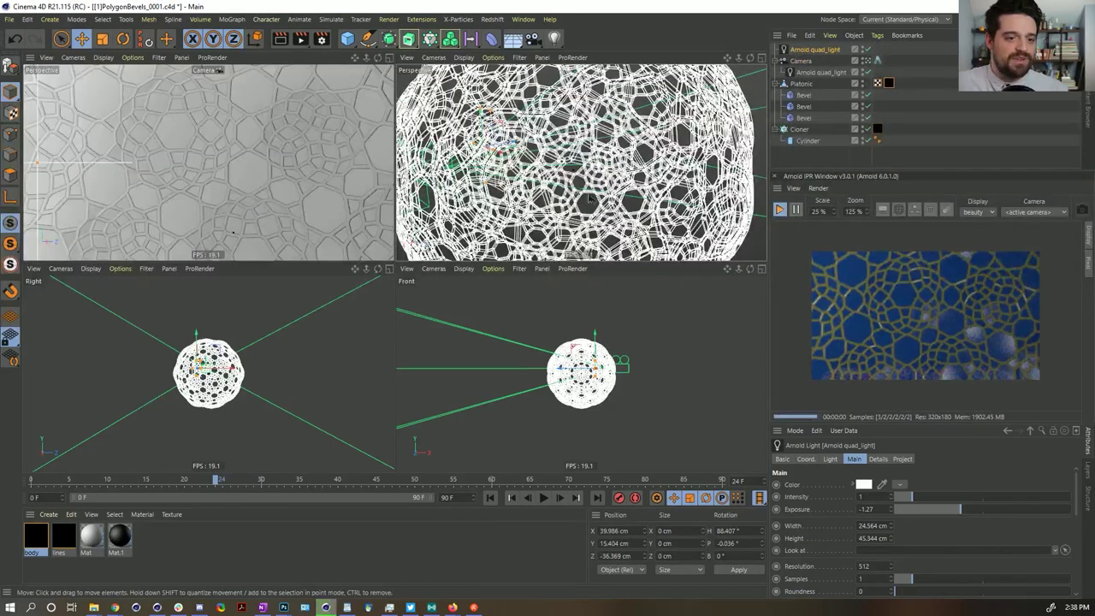
{"action": "scroll", "coordinate": [590, 199], "scroll_direction": "down", "scroll_amount": 6}
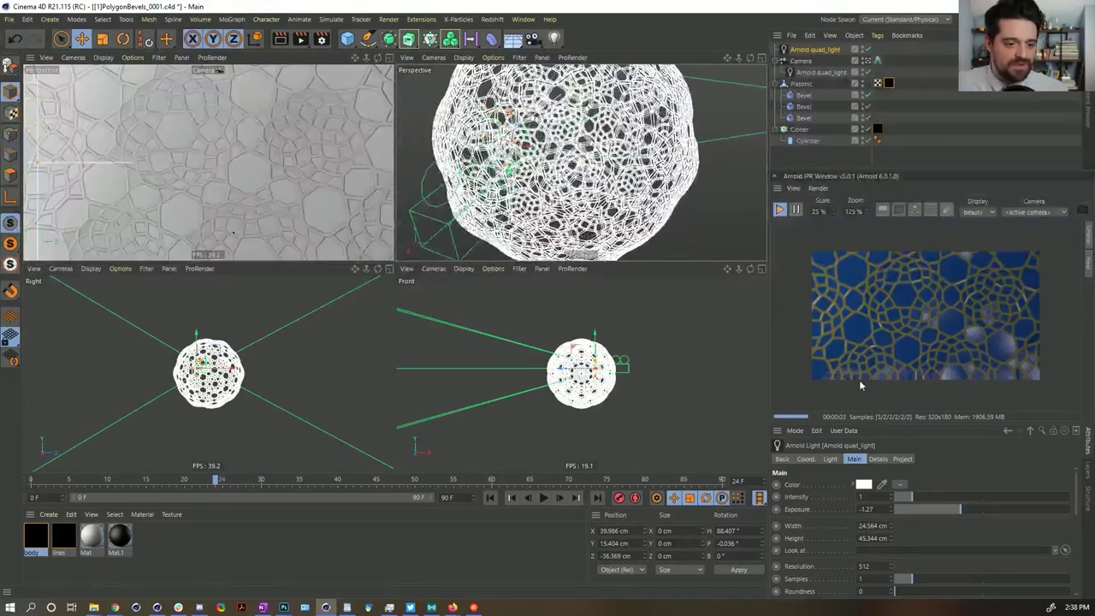
{"action": "left_click_drag", "start_coordinate": [943, 513], "coordinate": [931, 511]}
{"action": "left_click_drag", "start_coordinate": [513, 128], "coordinate": [637, 172]}
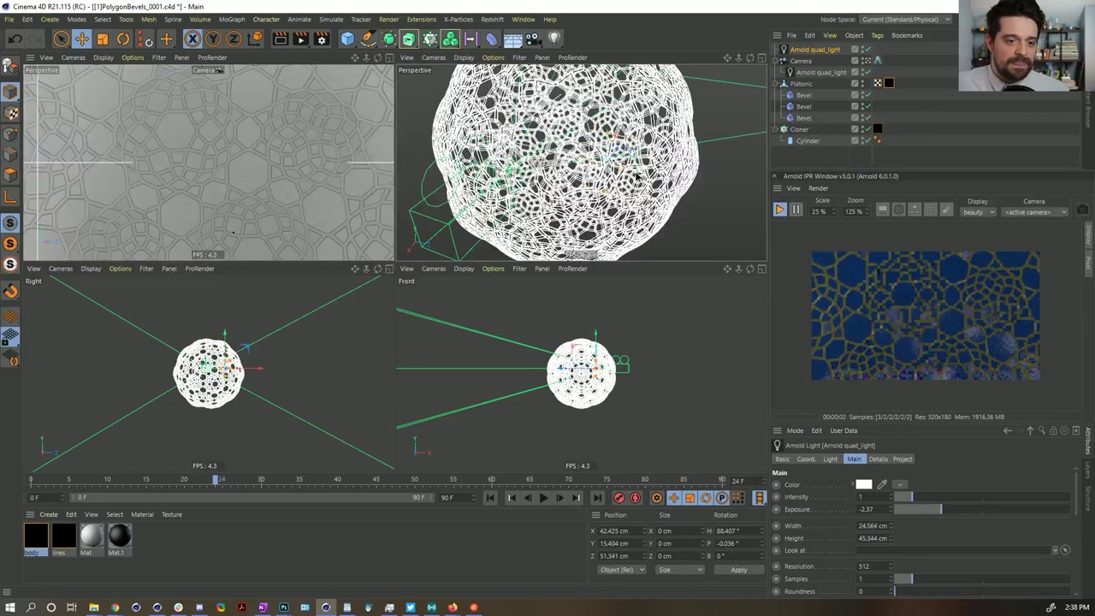
{"action": "scroll", "coordinate": [636, 172], "scroll_direction": "up", "scroll_amount": 5}
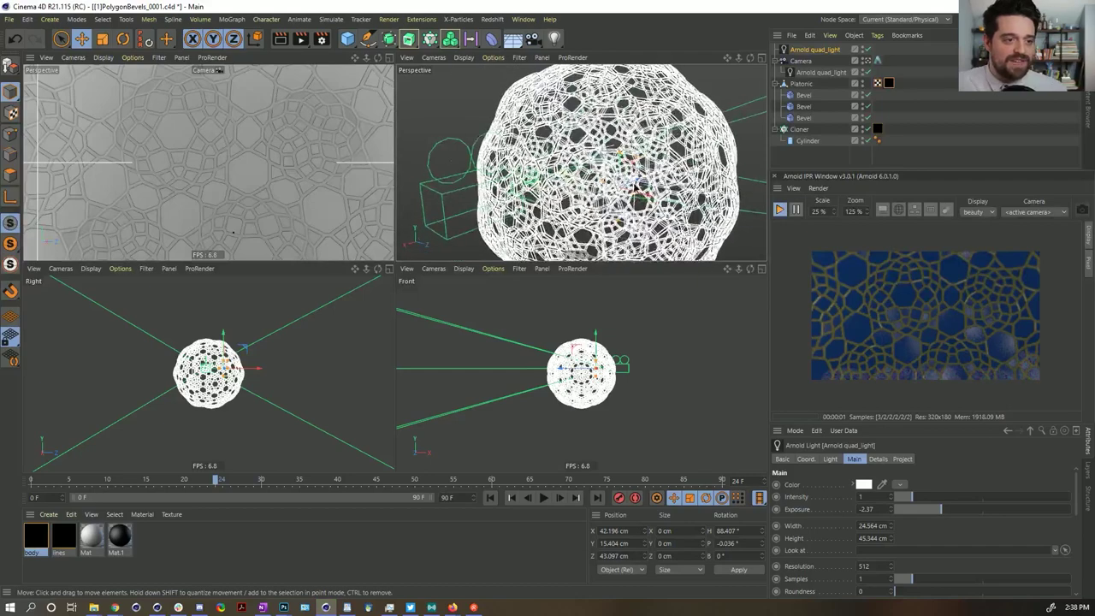
Duplicate the quad light again and move the copy to another side of the sphere
{"action": "key", "text": "ctrl+c"}
{"action": "key", "text": "ctrl+v"}
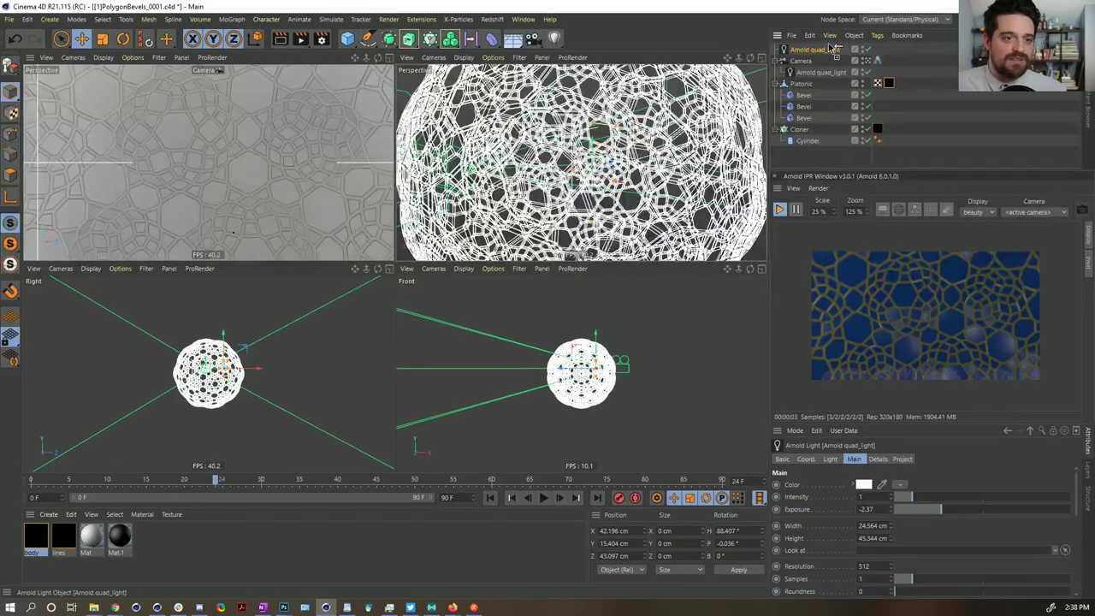
{"action": "scroll", "coordinate": [579, 201], "scroll_direction": "up", "scroll_amount": 4}
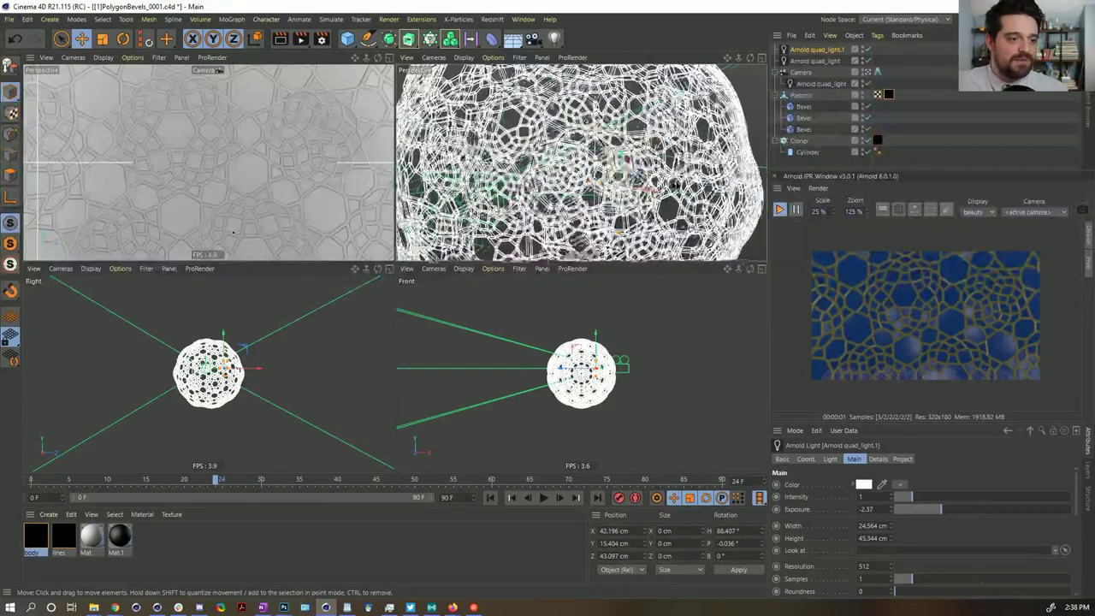
{"action": "left_click_drag", "start_coordinate": [579, 201], "coordinate": [568, 224]}
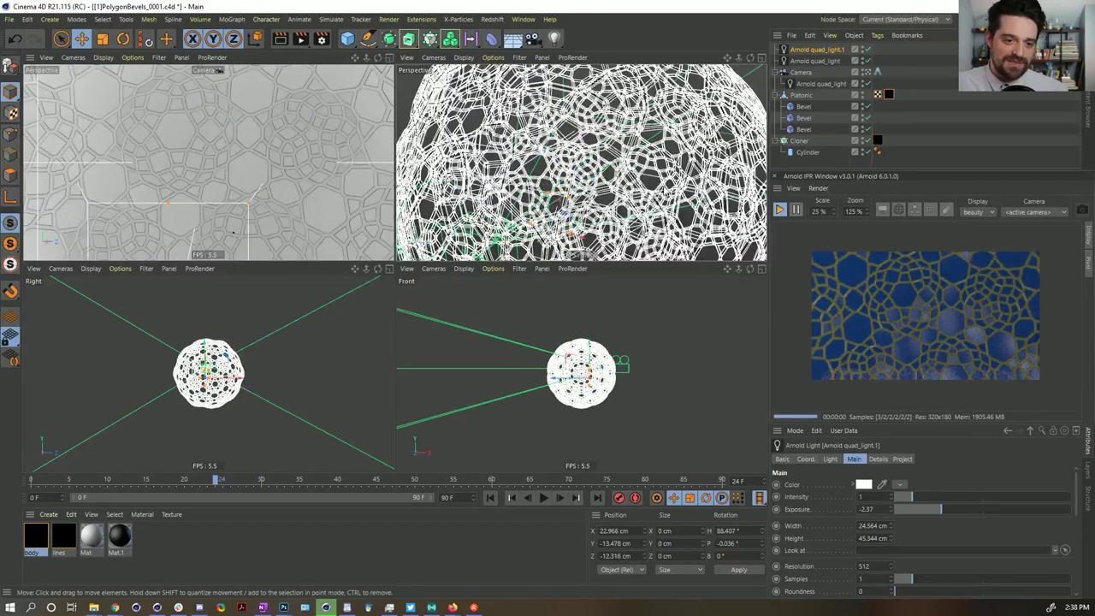
Set the timeline to frame 27 and select the camera, framed alongside the sphere
{"action": "left_click", "coordinate": [310, 482]}
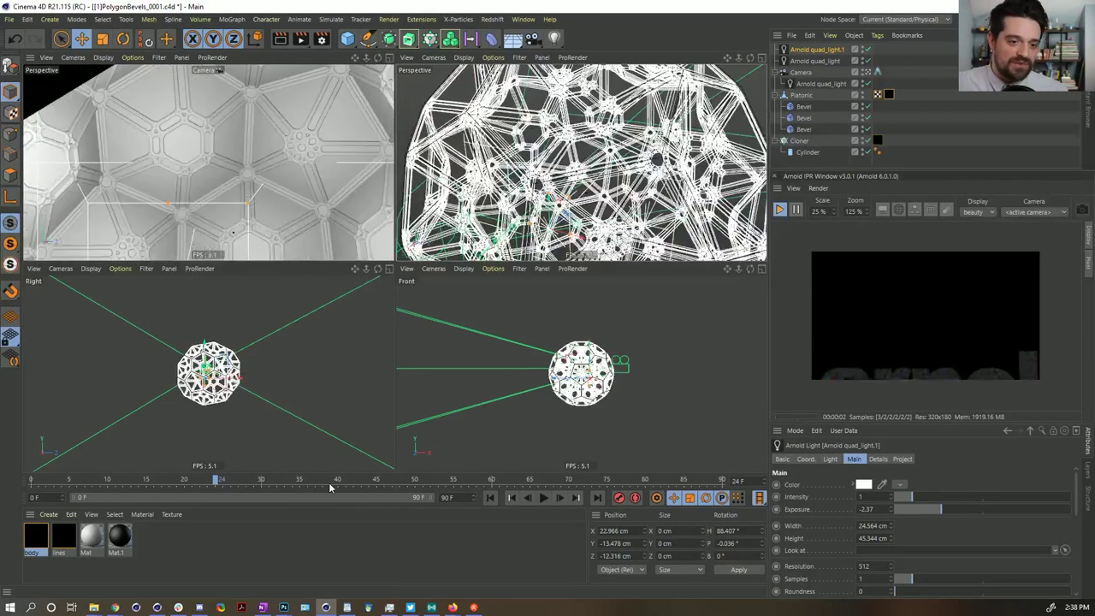
{"action": "left_click", "coordinate": [240, 482]}
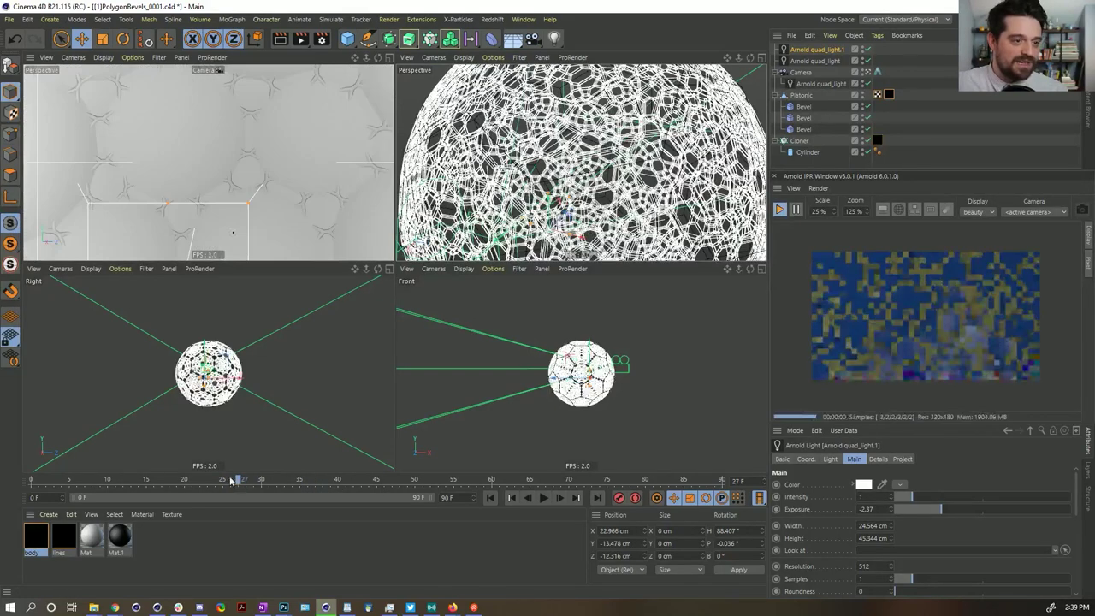
{"action": "scroll", "coordinate": [473, 233], "scroll_direction": "down", "scroll_amount": 3}
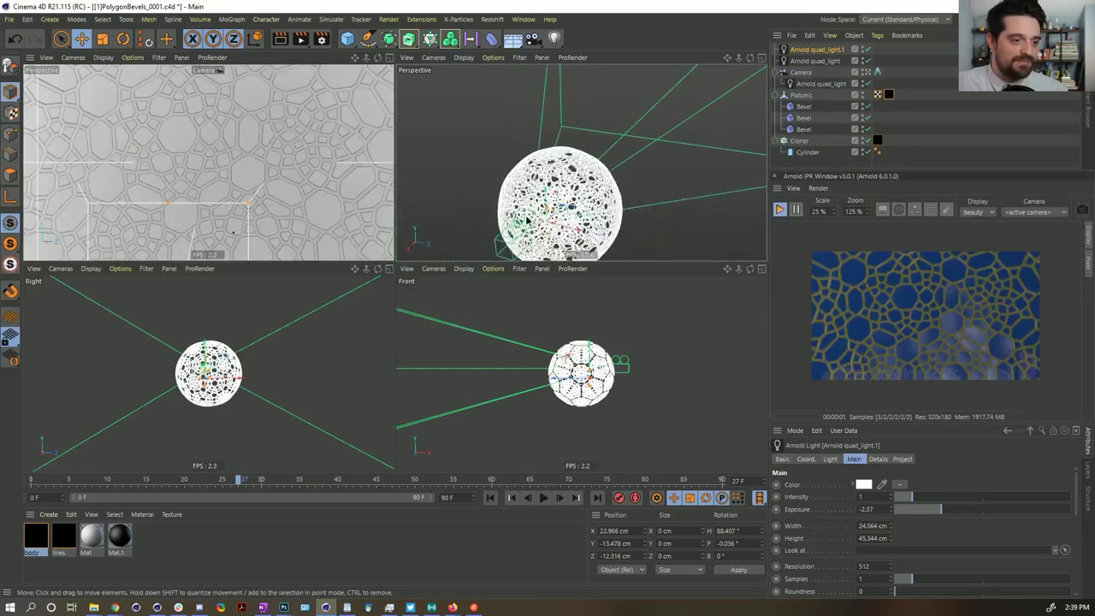
{"action": "left_click_drag", "start_coordinate": [552, 224], "coordinate": [518, 184], "text": "alt"}
{"action": "scroll", "coordinate": [543, 182], "scroll_direction": "up", "scroll_amount": 3}
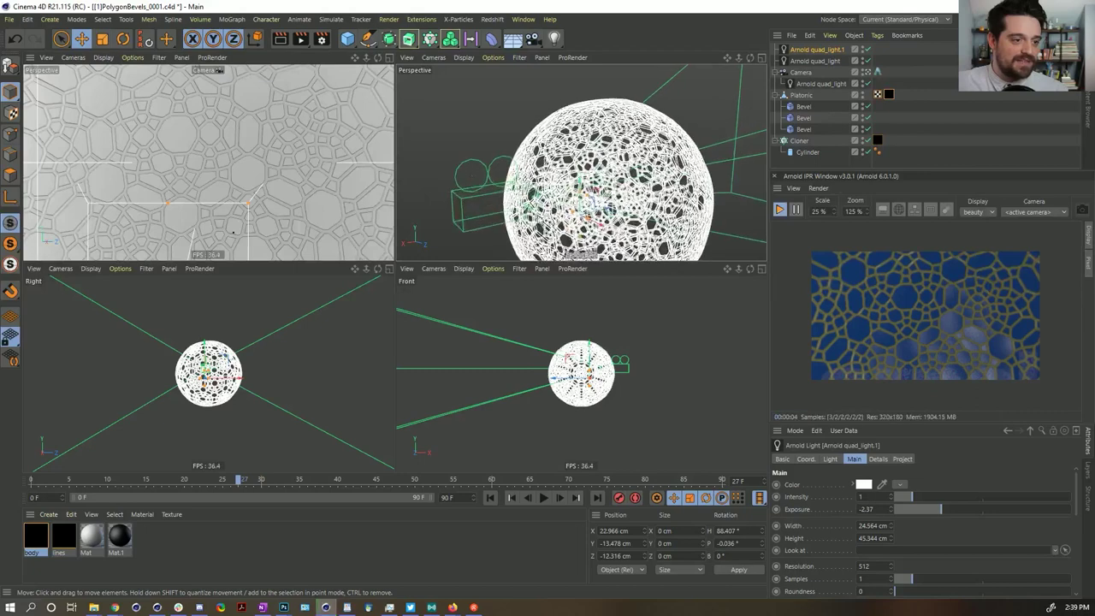
{"action": "left_click", "coordinate": [802, 73]}
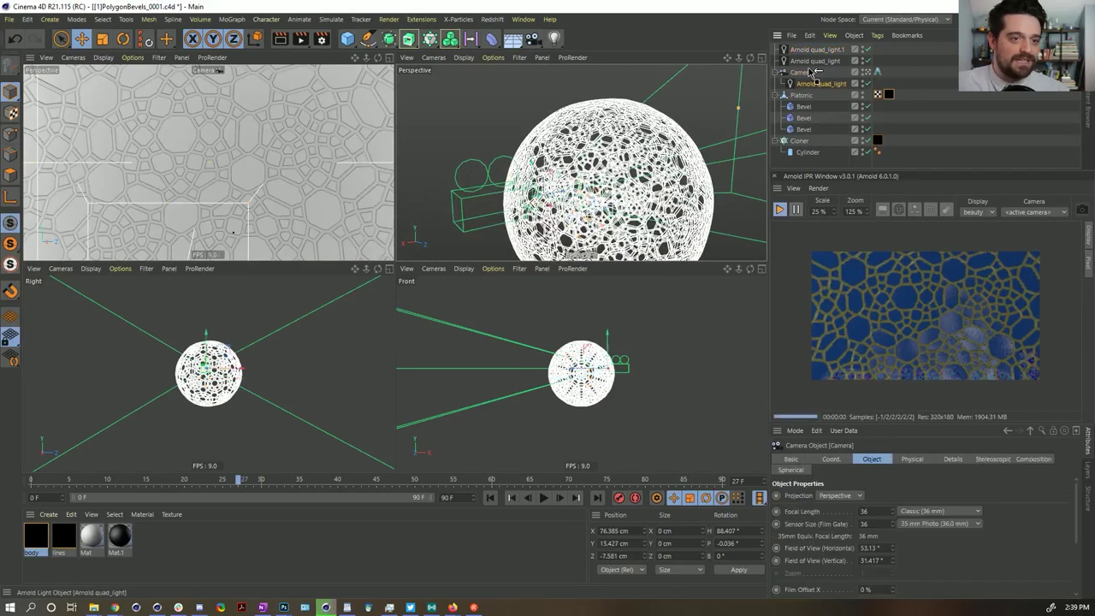
Put the camera below the three quad lights, nudge it closer, and set a 20 mm focal length
{"action": "left_click_drag", "start_coordinate": [809, 72], "coordinate": [809, 89]}
{"action": "left_click_drag", "start_coordinate": [575, 195], "coordinate": [601, 197]}
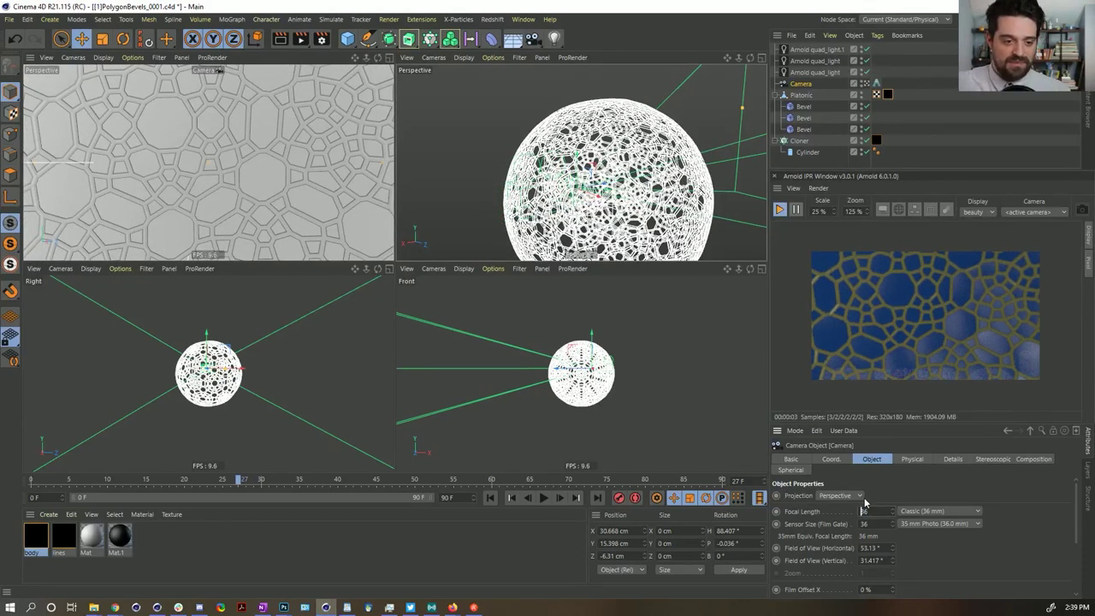
{"action": "type", "text": "70"}
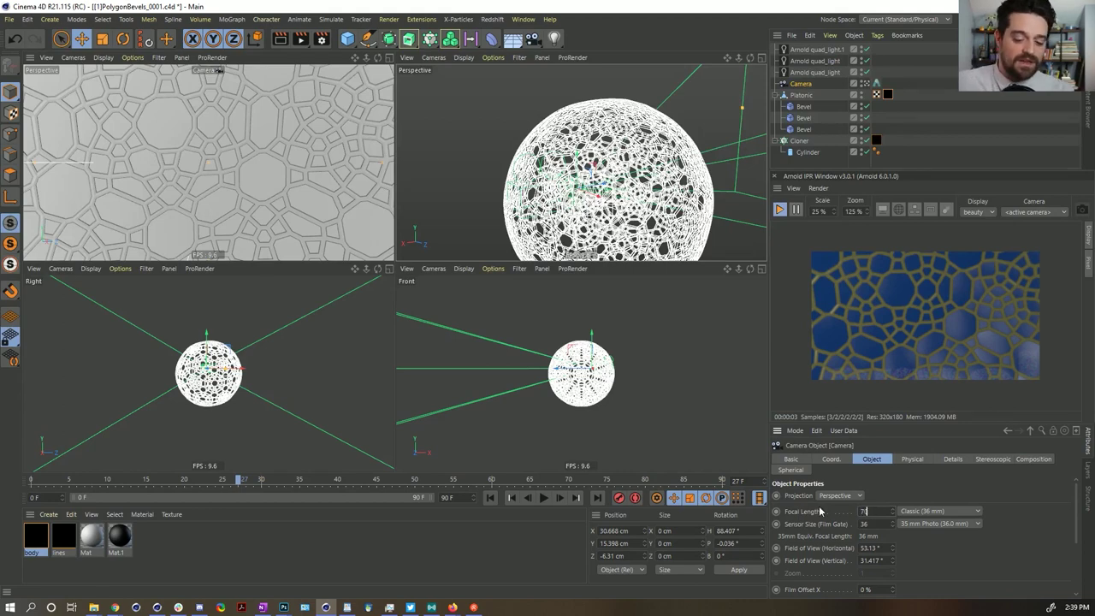
{"action": "key", "text": "Return"}
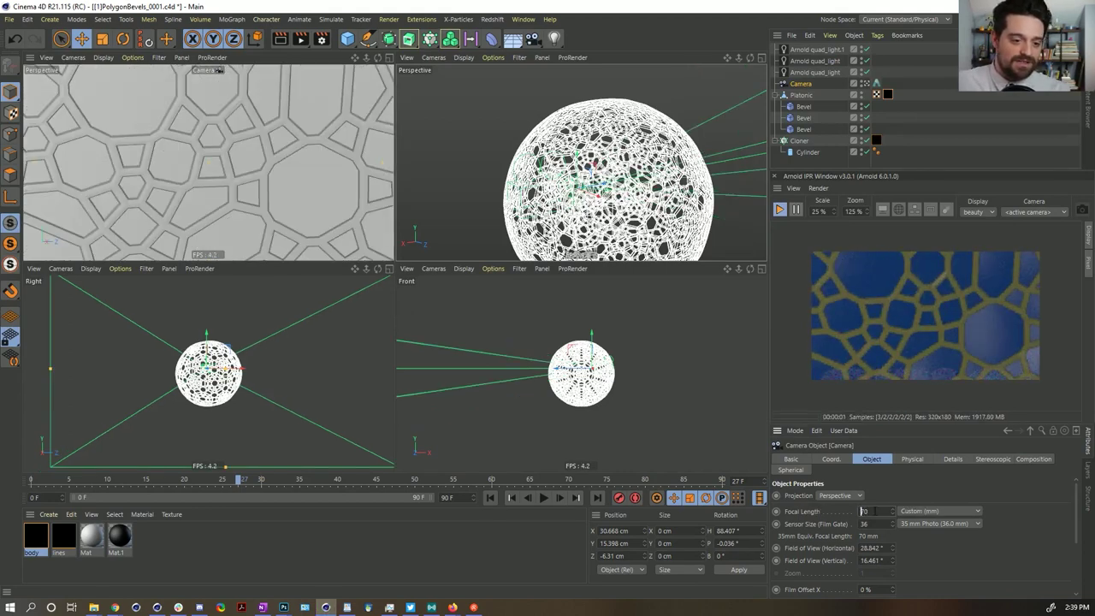
{"action": "type", "text": "20"}
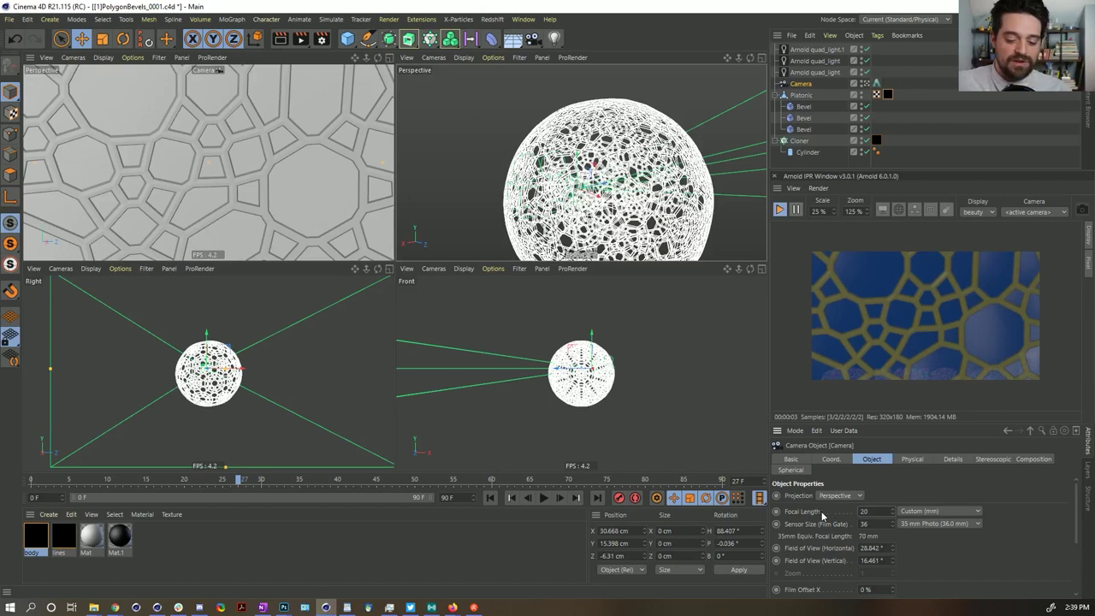
{"action": "key", "text": "Return"}
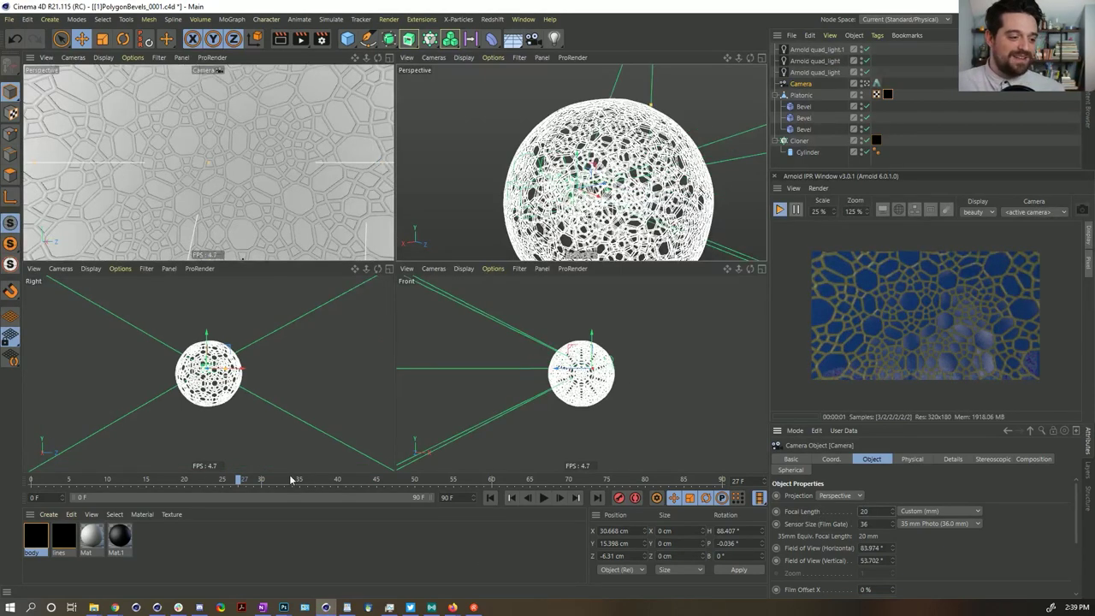
Scrub the timeline back to frame 2 and select the body material
{"action": "left_click_drag", "start_coordinate": [202, 484], "coordinate": [148, 479]}
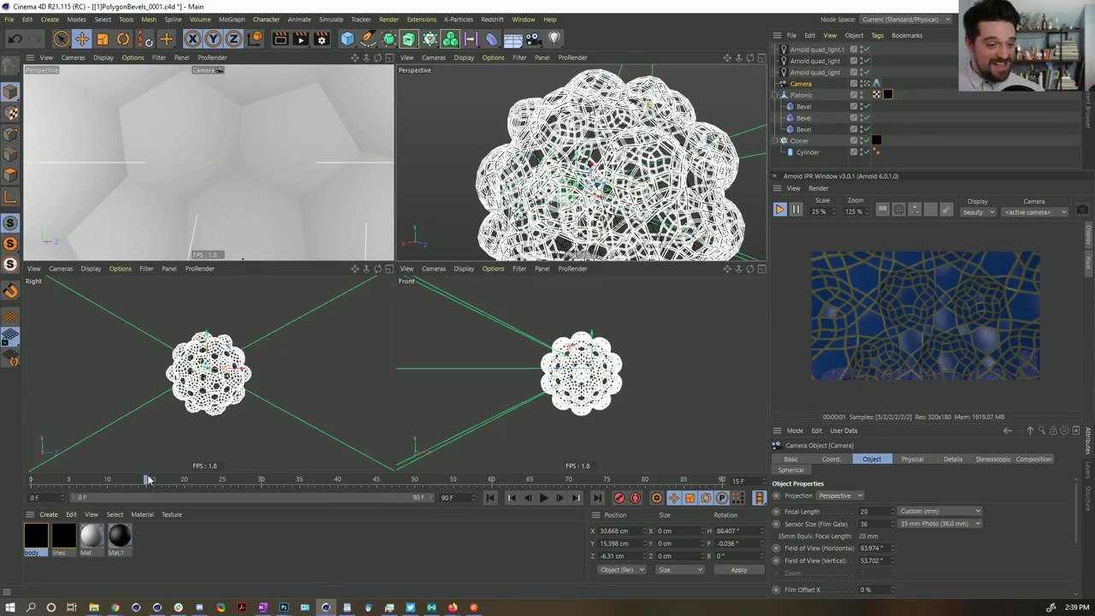
{"action": "left_click_drag", "start_coordinate": [117, 481], "coordinate": [61, 481]}
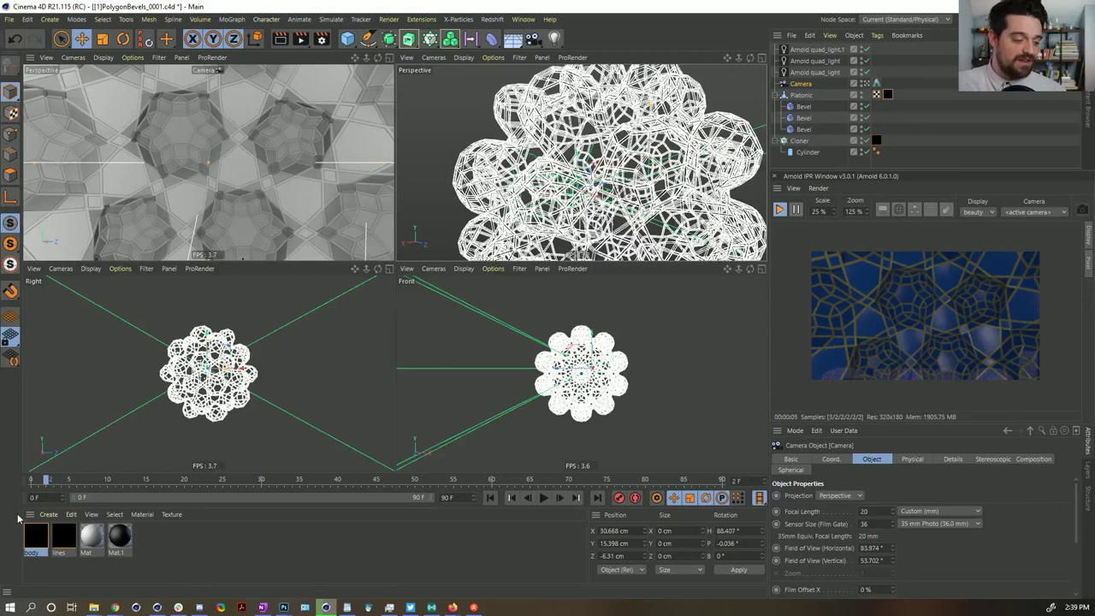
{"action": "left_click", "coordinate": [35, 535]}
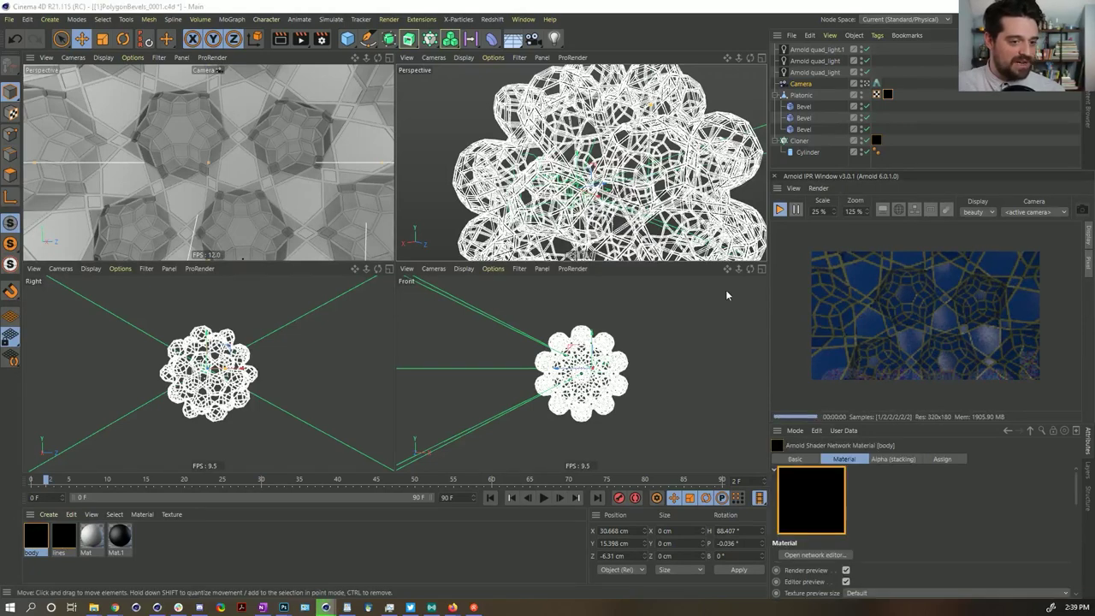
Raise the body material's Transmission weight to 0.86 in the Material Editor
{"action": "double_click", "coordinate": [35, 536]}
{"action": "left_click_drag", "start_coordinate": [500, 108], "coordinate": [307, 88]}
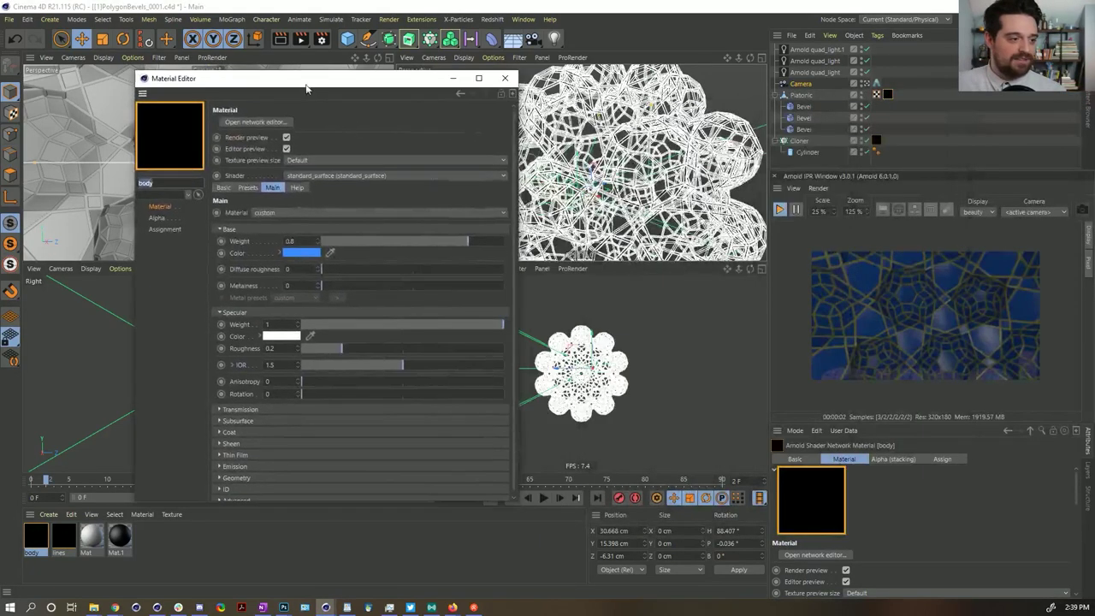
{"action": "left_click", "coordinate": [243, 411]}
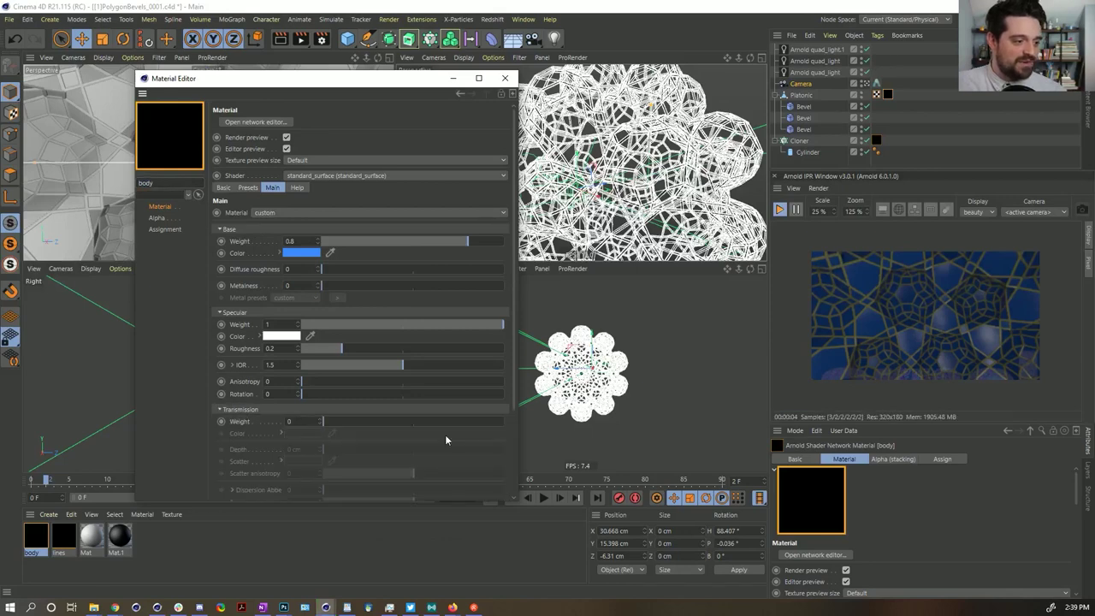
{"action": "left_click_drag", "start_coordinate": [458, 423], "coordinate": [492, 424]}
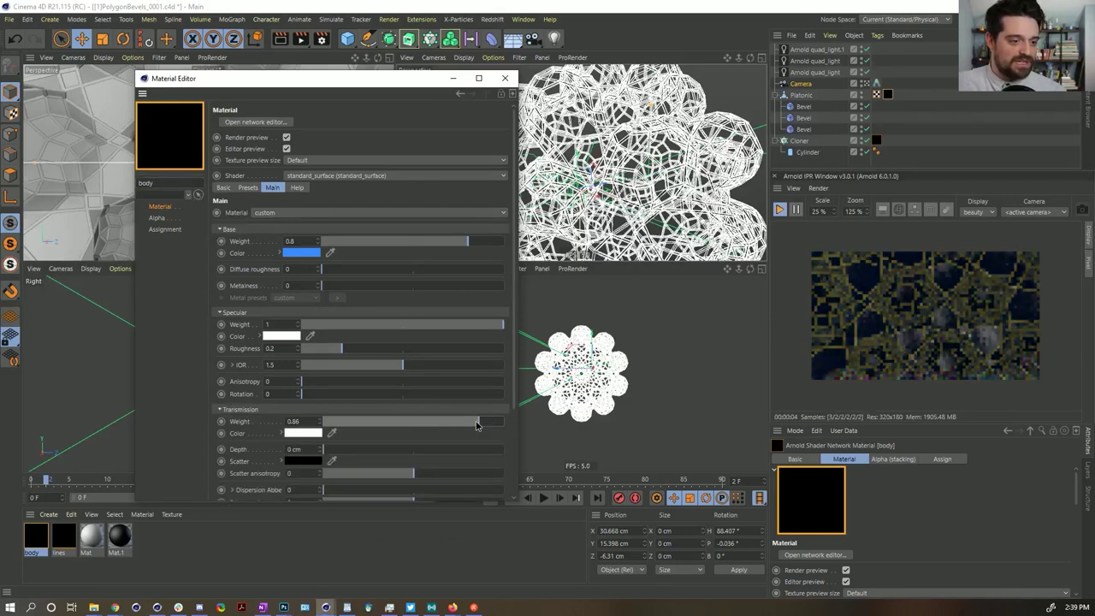
{"action": "left_click", "coordinate": [505, 78]}
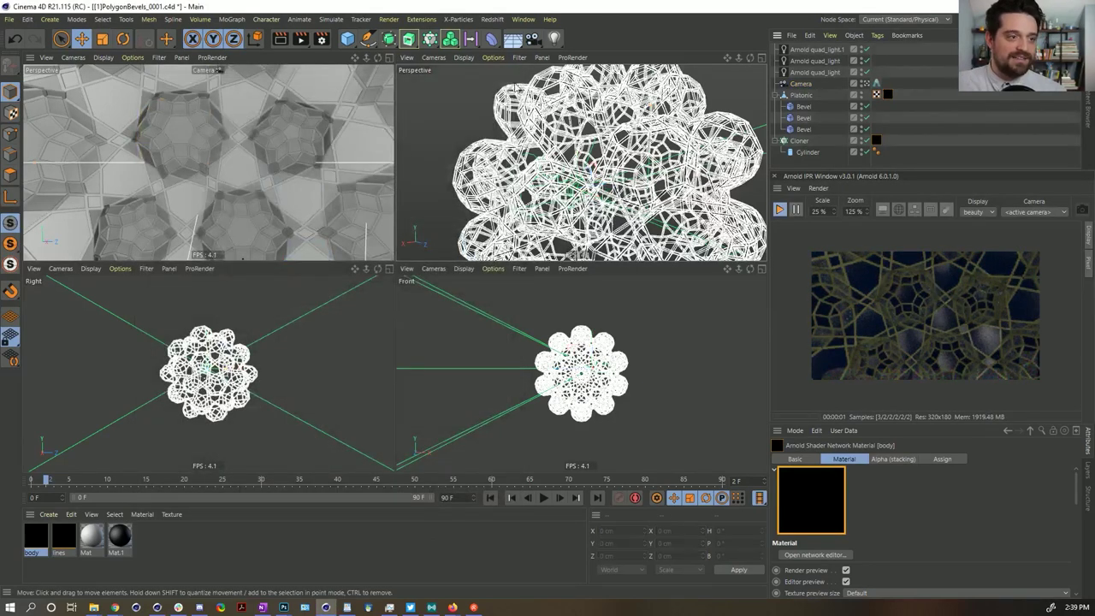
Add an Arnold Sky from the Extensions > C4DtoA menu
{"action": "left_click", "coordinate": [421, 19]}
{"action": "mouse_move", "coordinate": [444, 201]}
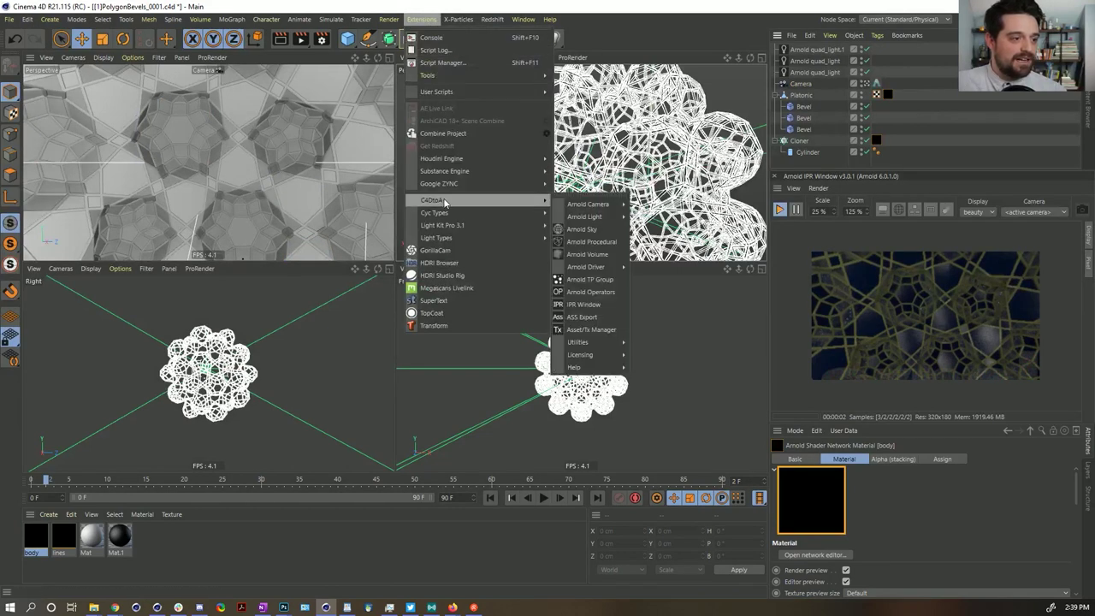
{"action": "left_click", "coordinate": [582, 229]}
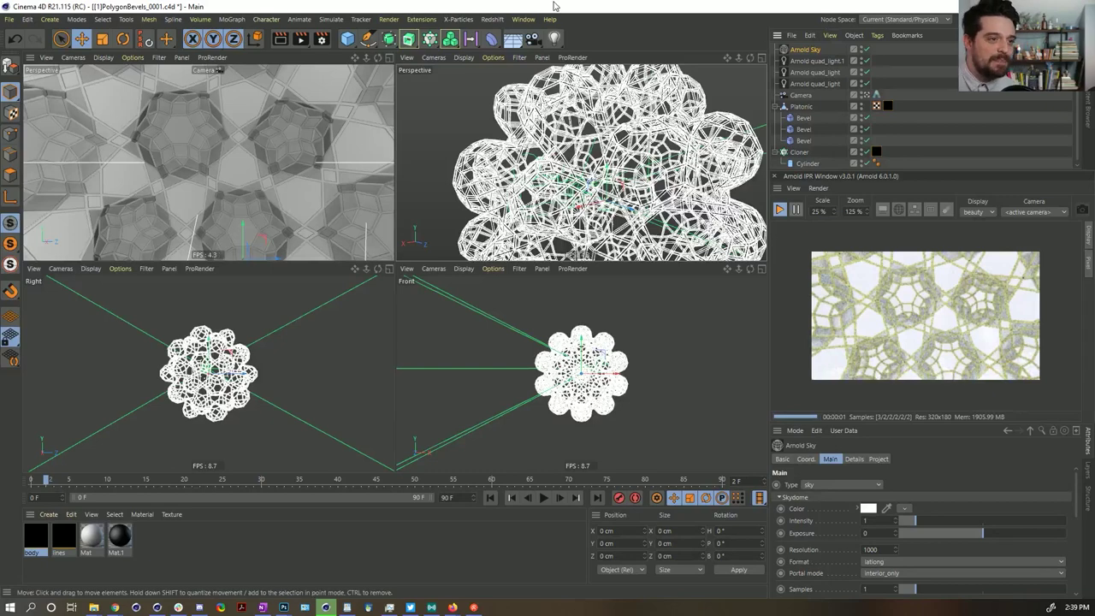
{"action": "left_click", "coordinate": [421, 19]}
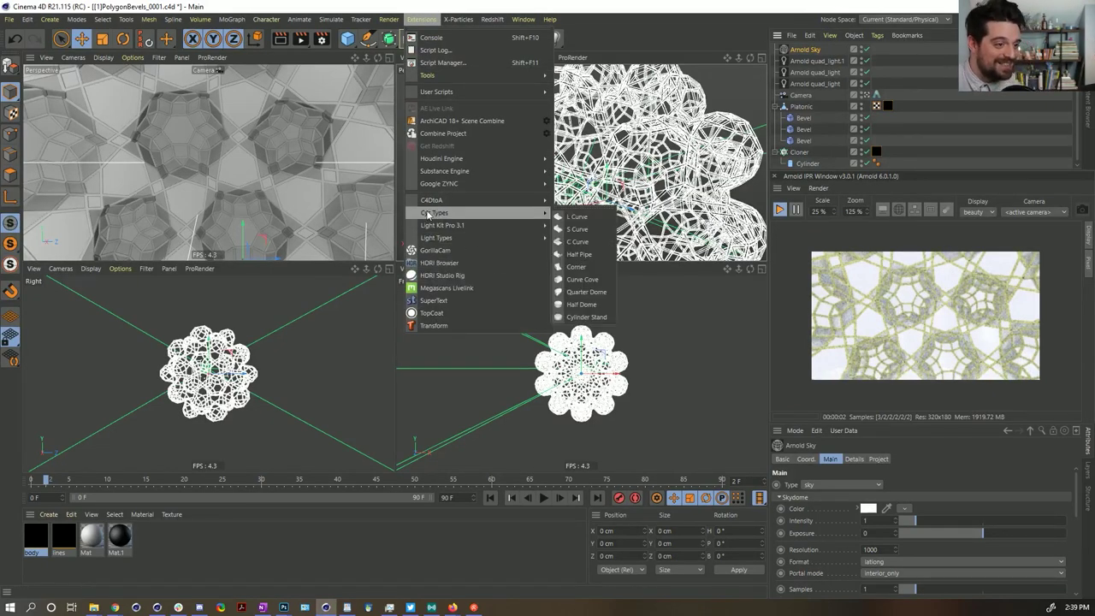
{"action": "left_click", "coordinate": [804, 53]}
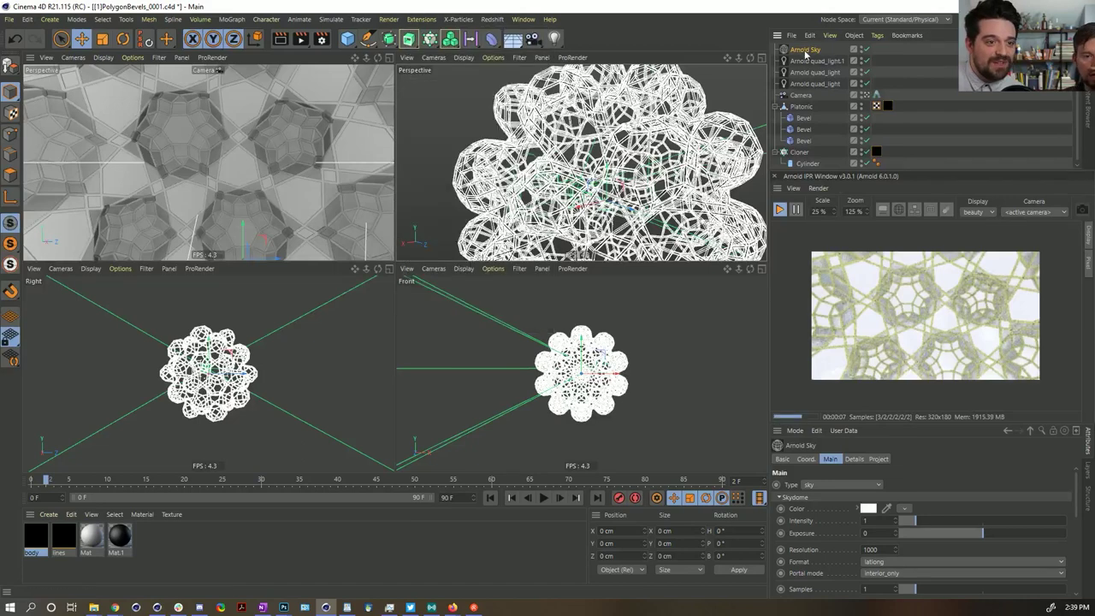
Attach an HDRI Link tag to the Arnold Sky and change its sky colour source
{"action": "right_click", "coordinate": [804, 53]}
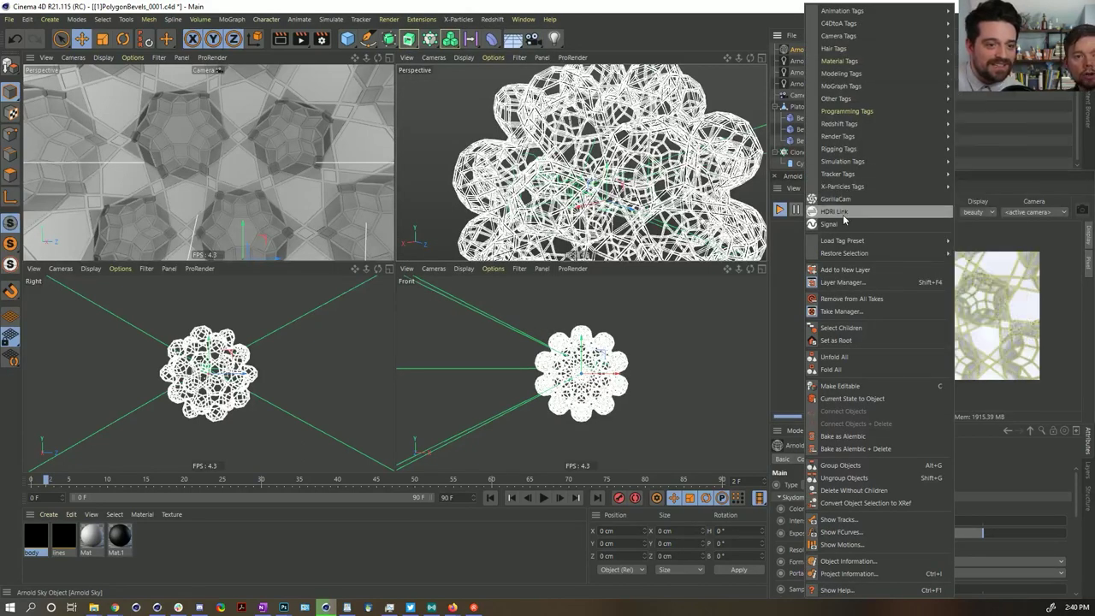
{"action": "left_click", "coordinate": [835, 211]}
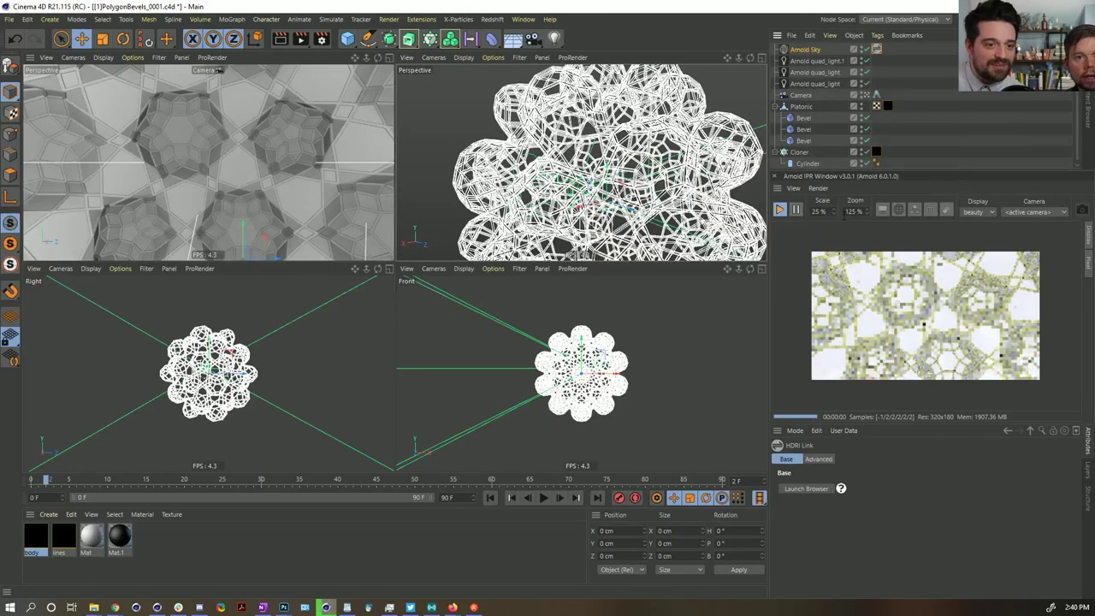
{"action": "left_click", "coordinate": [804, 489]}
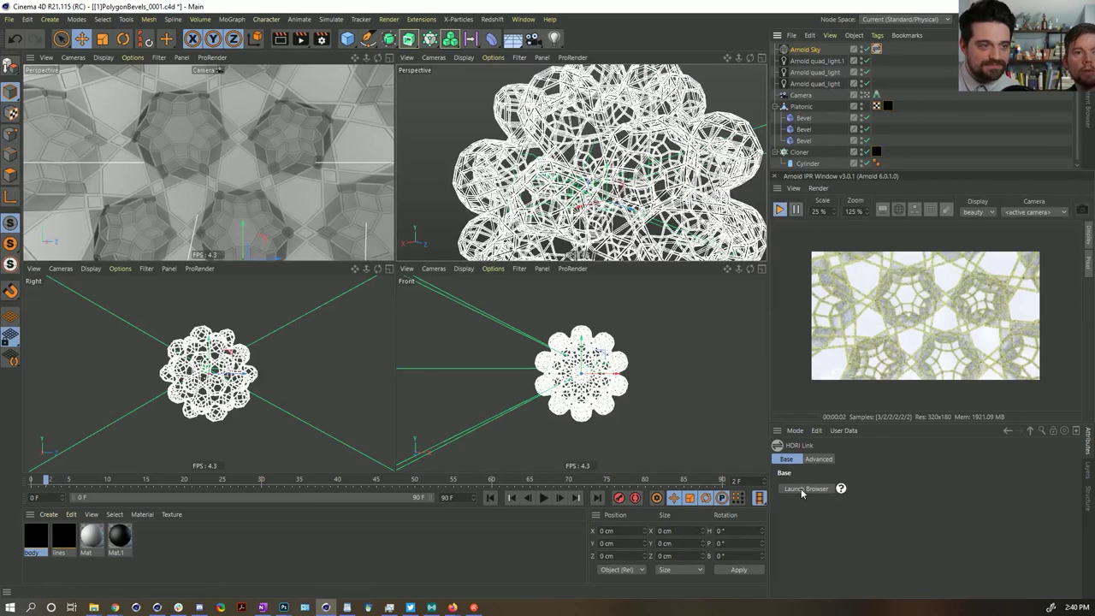
{"action": "left_click", "coordinate": [807, 50]}
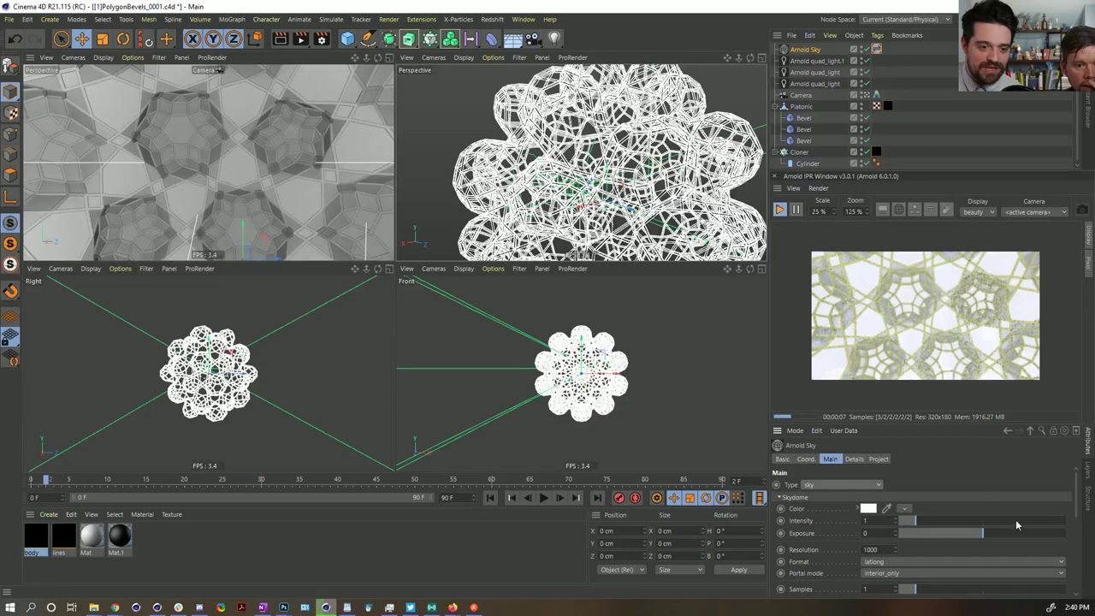
{"action": "left_click", "coordinate": [906, 509]}
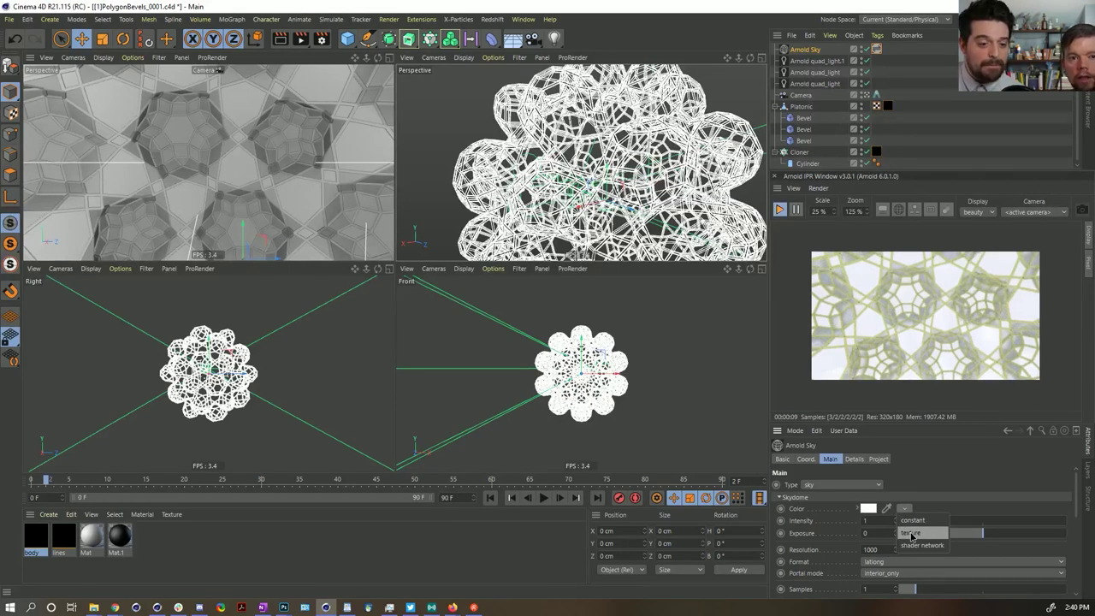
{"action": "left_click", "coordinate": [911, 533]}
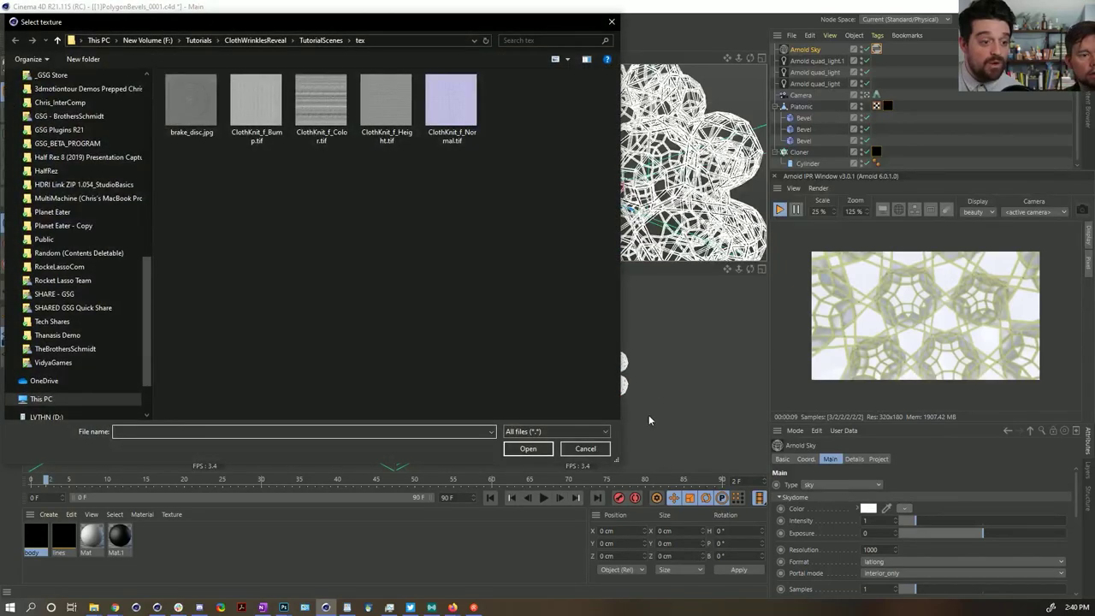
{"action": "left_click", "coordinate": [585, 448]}
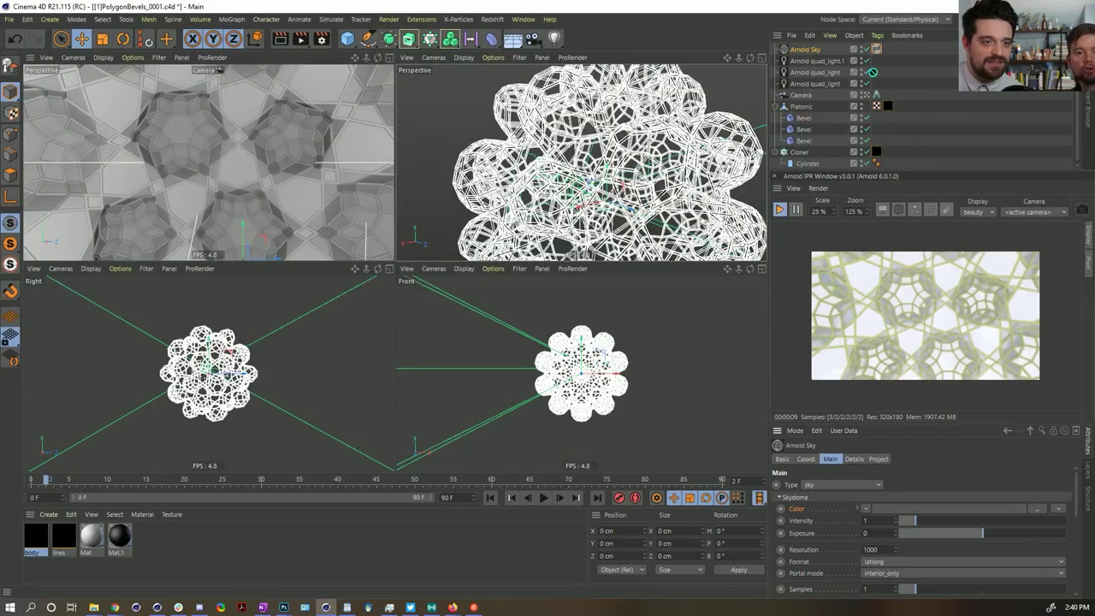
{"action": "left_click_drag", "start_coordinate": [887, 53], "coordinate": [823, 510]}
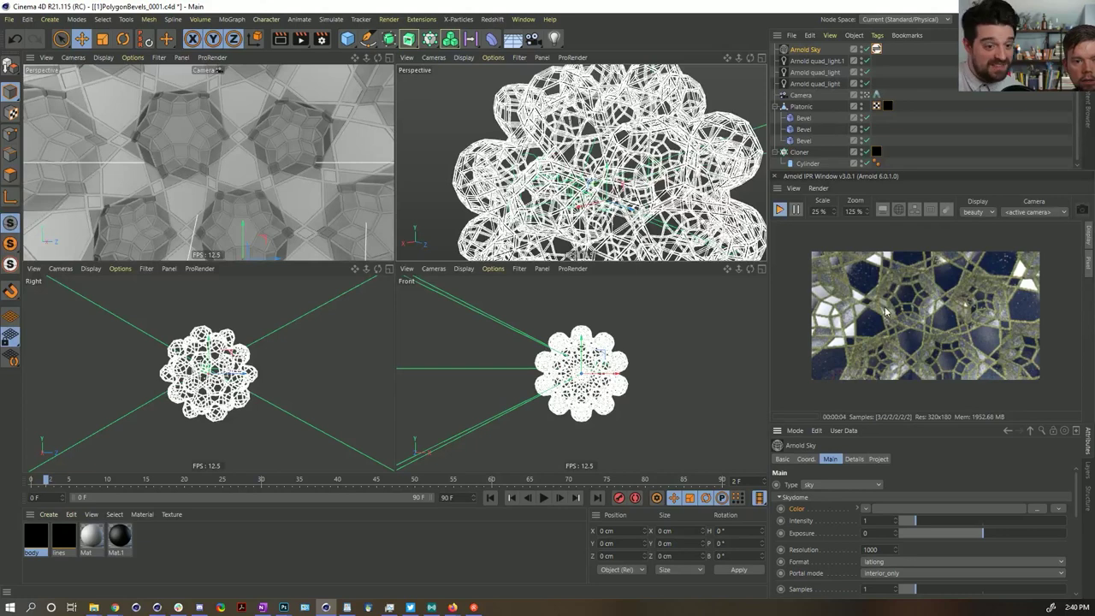
{"action": "left_click", "coordinate": [855, 508]}
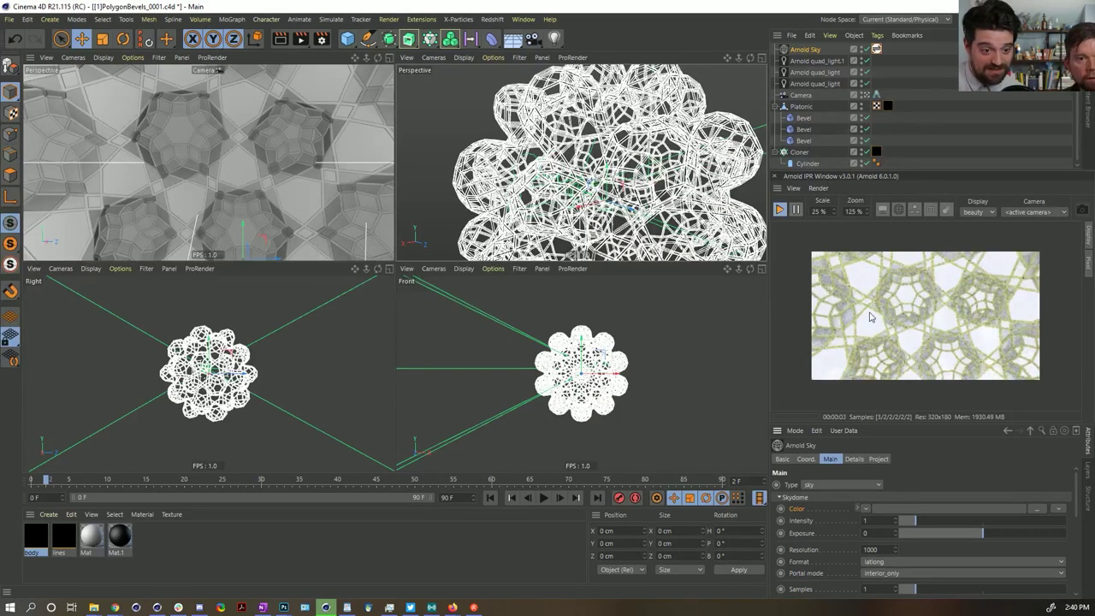
{"action": "left_click", "coordinate": [877, 50]}
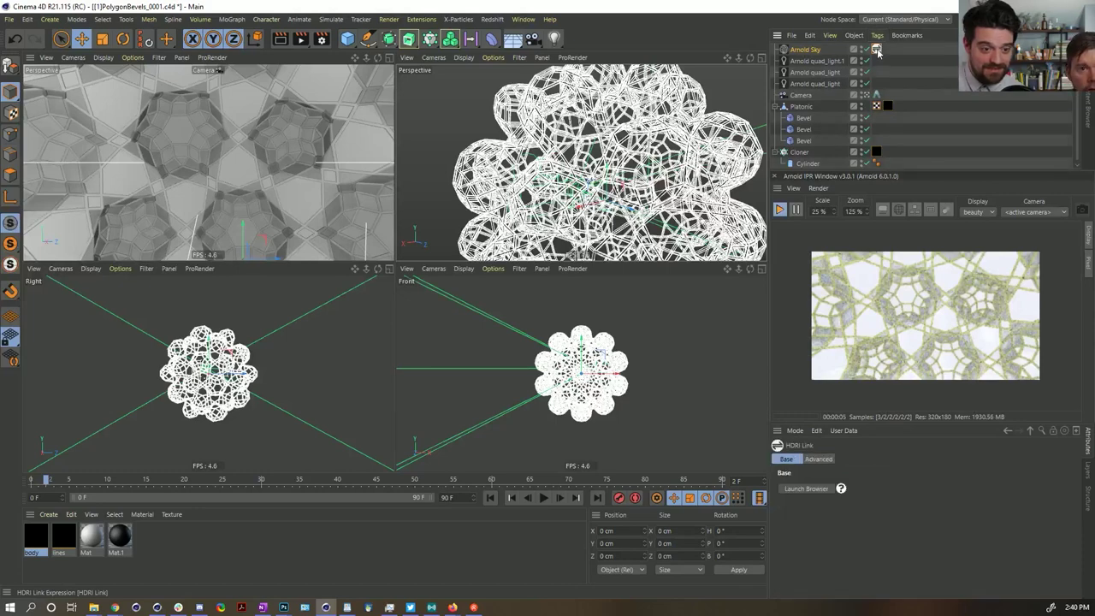
{"action": "left_click", "coordinate": [805, 50]}
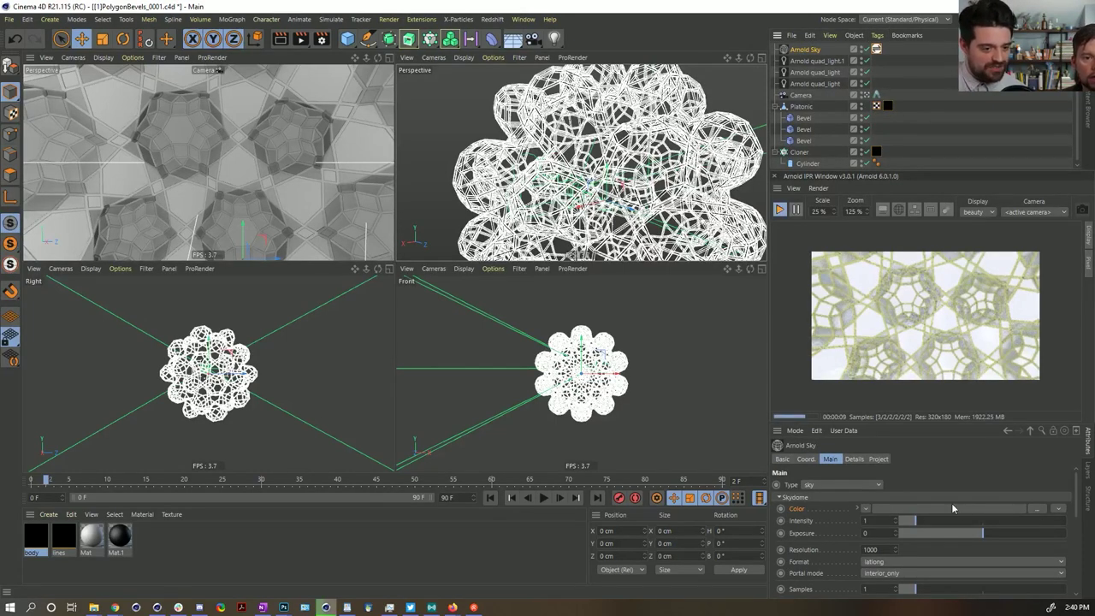
{"action": "left_click", "coordinate": [1057, 509]}
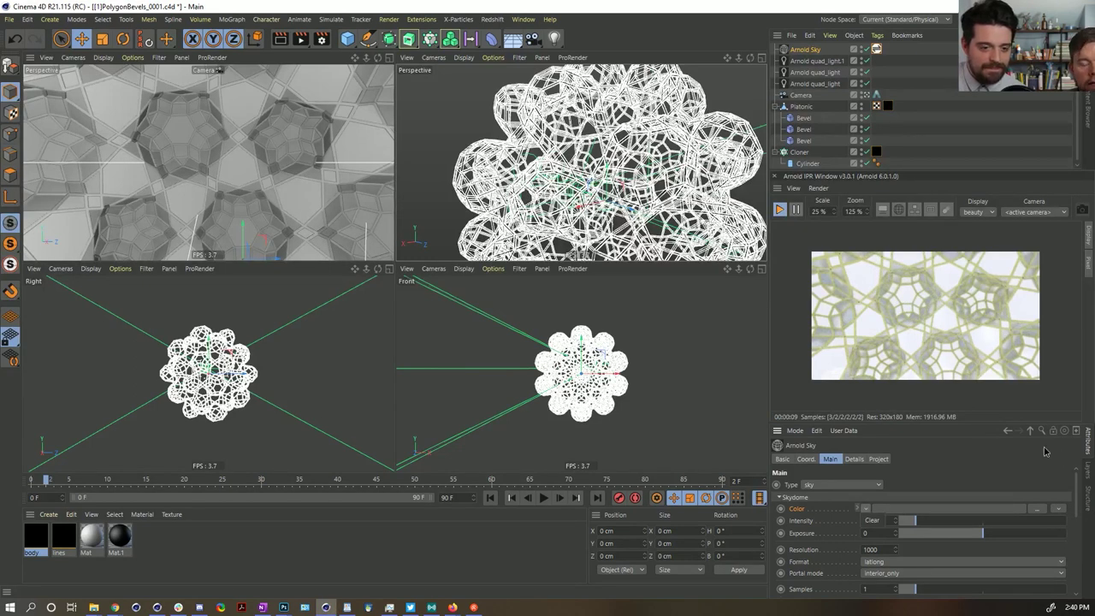
{"action": "left_click", "coordinate": [1058, 510]}
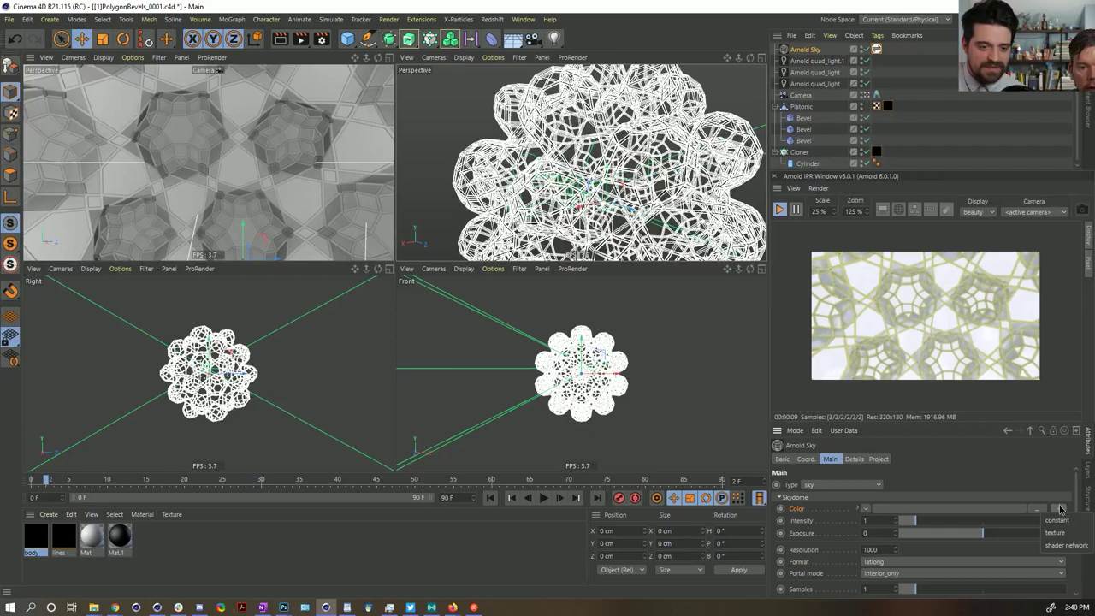
{"action": "left_click", "coordinate": [1076, 534]}
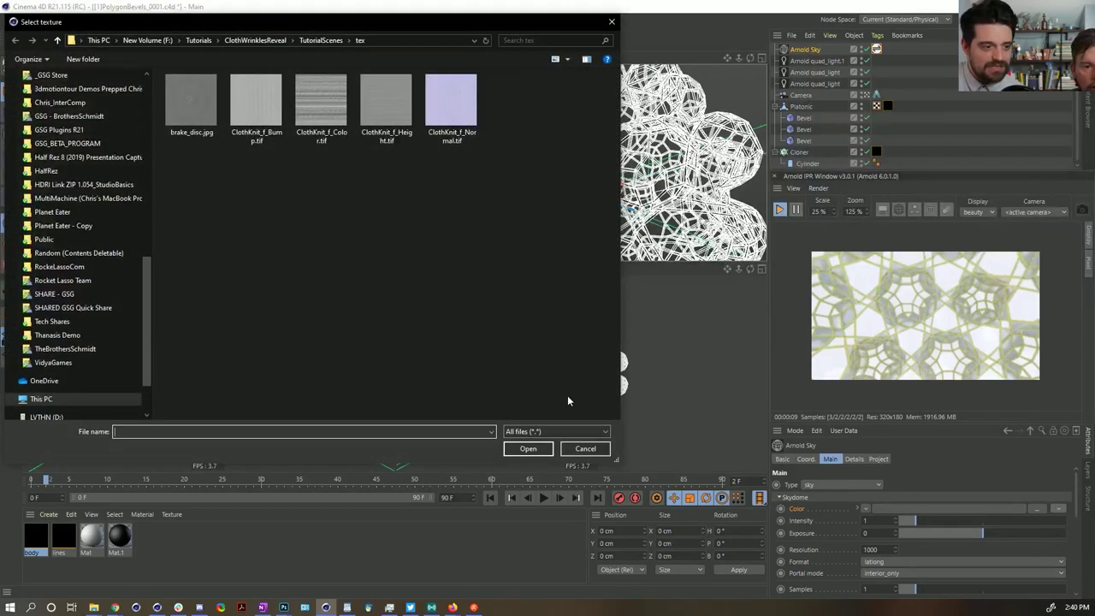
{"action": "left_click", "coordinate": [585, 448]}
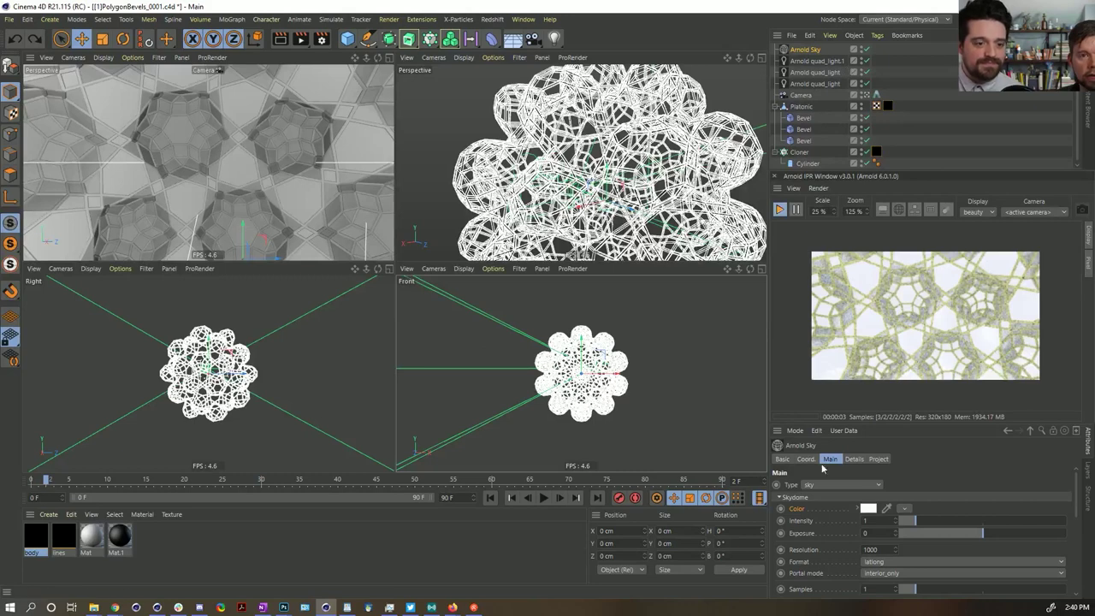
Link the Arnold Sky to an HDRI and apply Basic Studio from the HDRI browser
{"action": "right_click", "coordinate": [820, 50]}
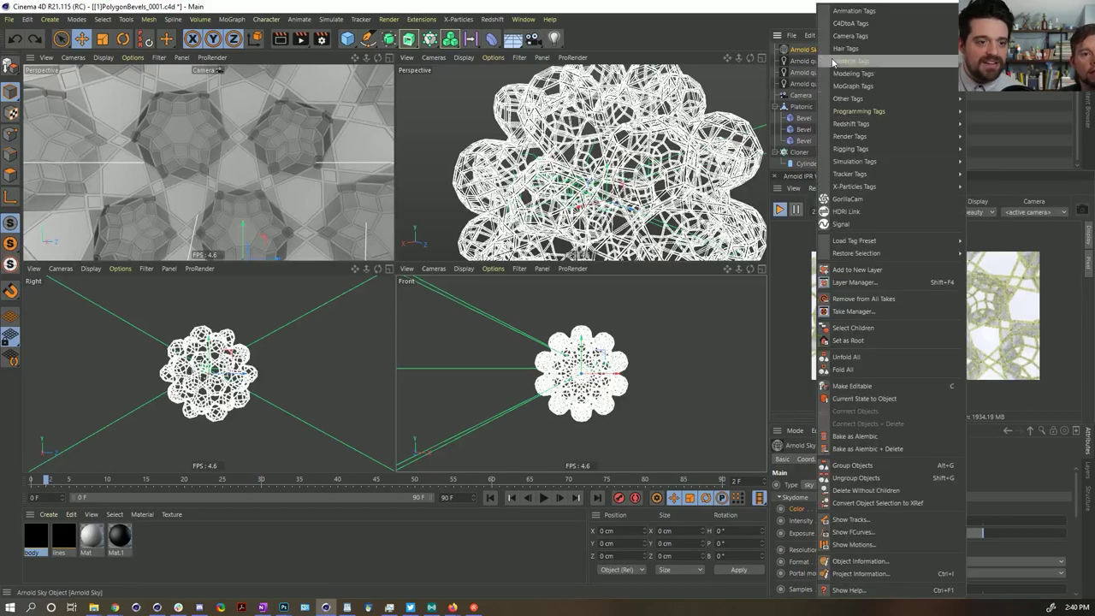
{"action": "left_click", "coordinate": [872, 203]}
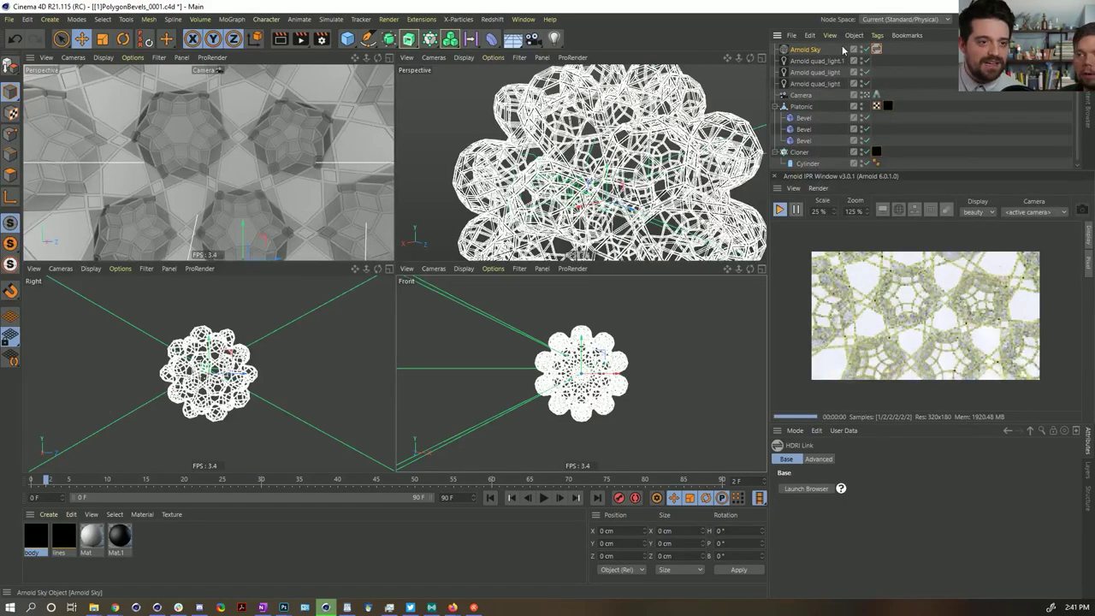
{"action": "left_click", "coordinate": [813, 50]}
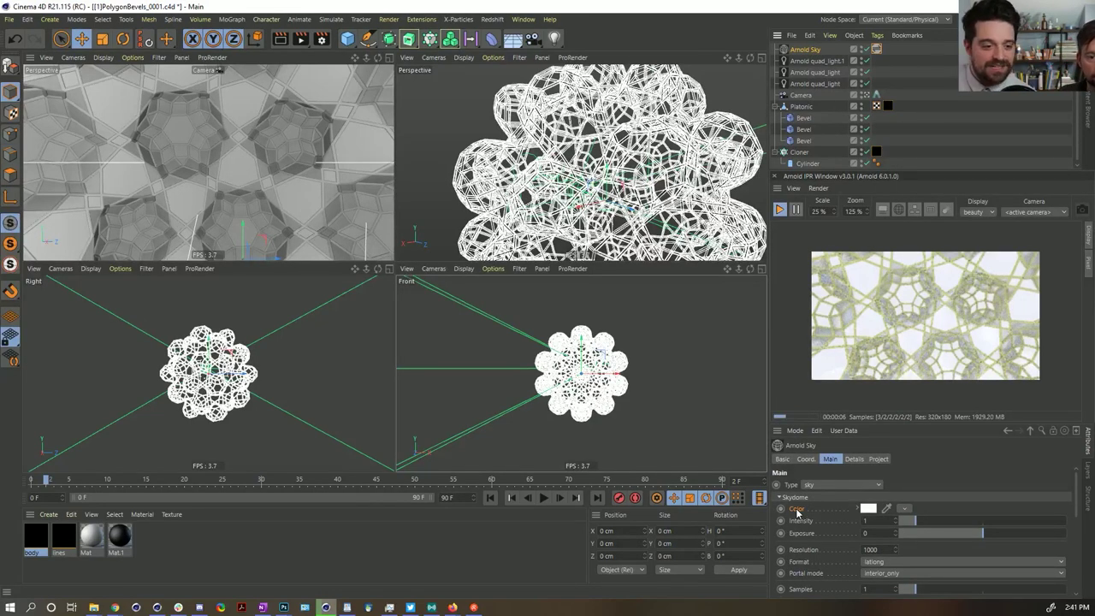
{"action": "left_click_drag", "start_coordinate": [884, 53], "coordinate": [878, 50]}
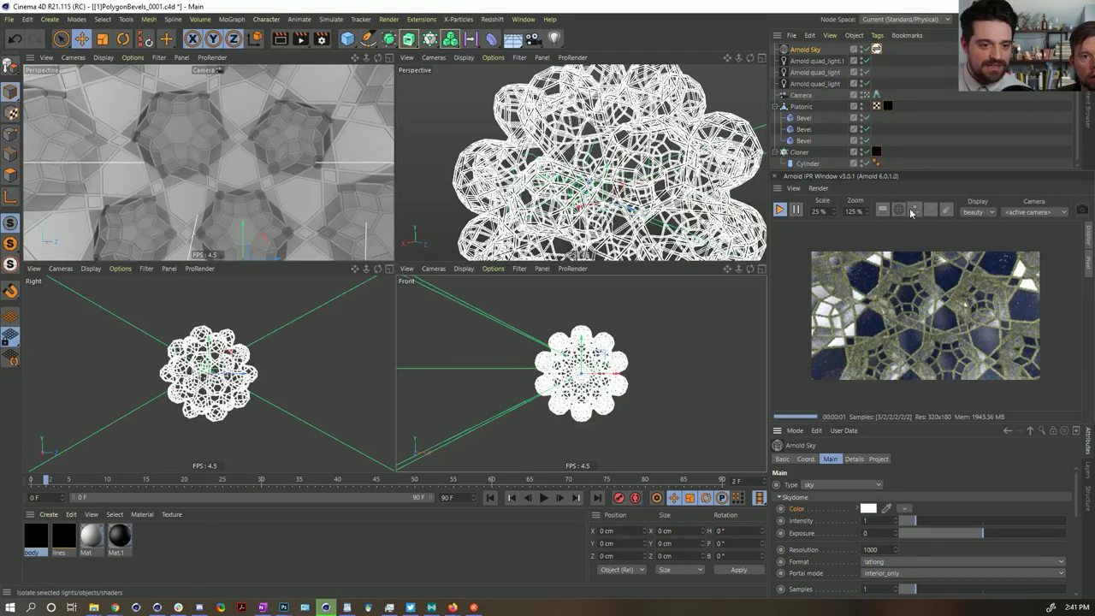
{"action": "left_click", "coordinate": [877, 51]}
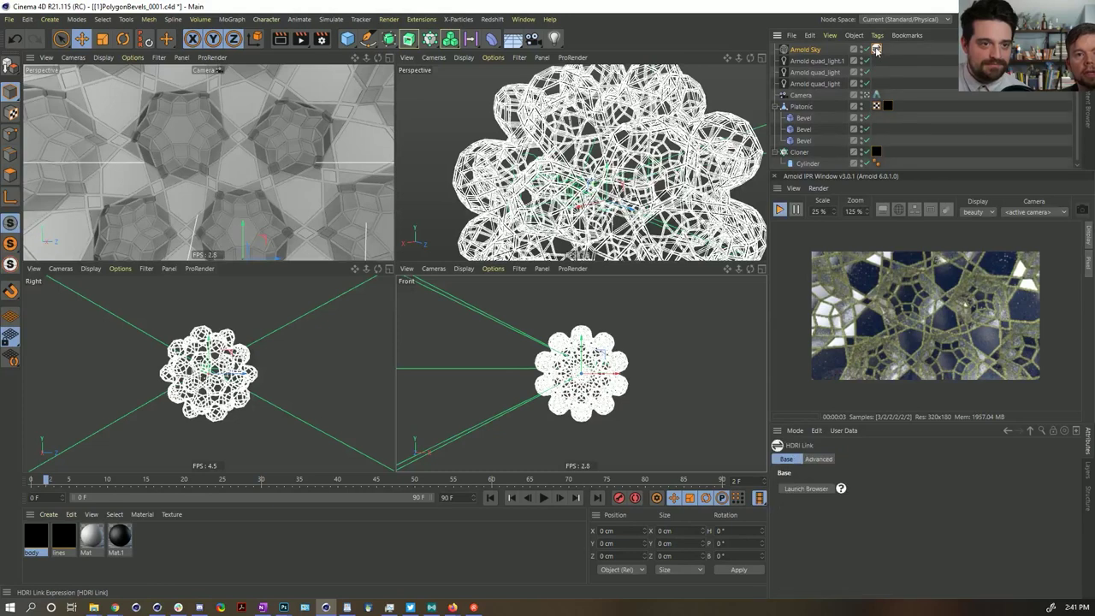
{"action": "double_click", "coordinate": [877, 50]}
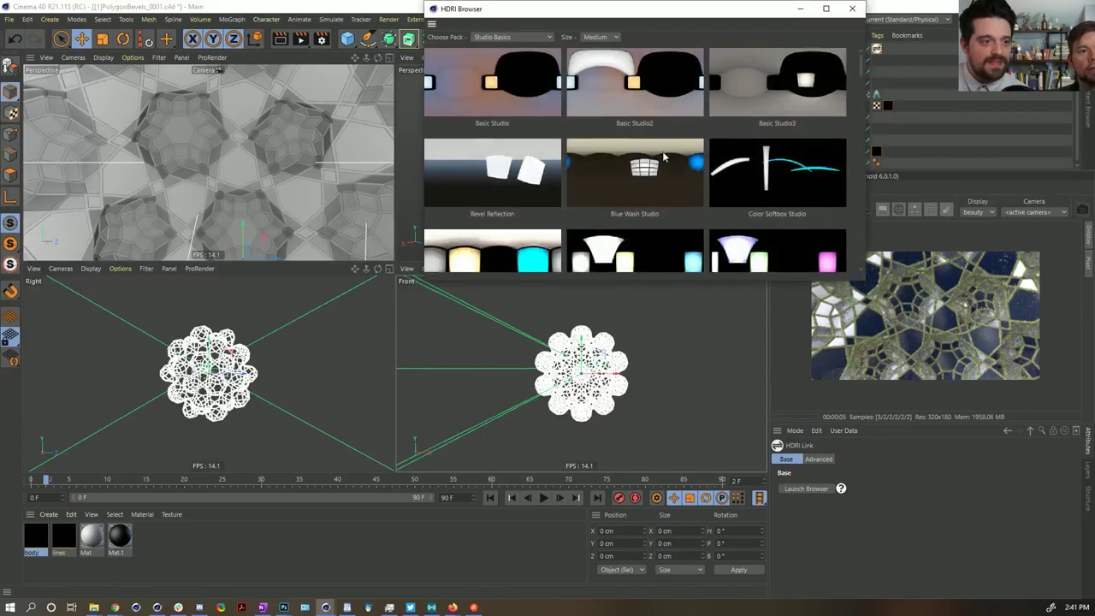
{"action": "left_click", "coordinate": [523, 82]}
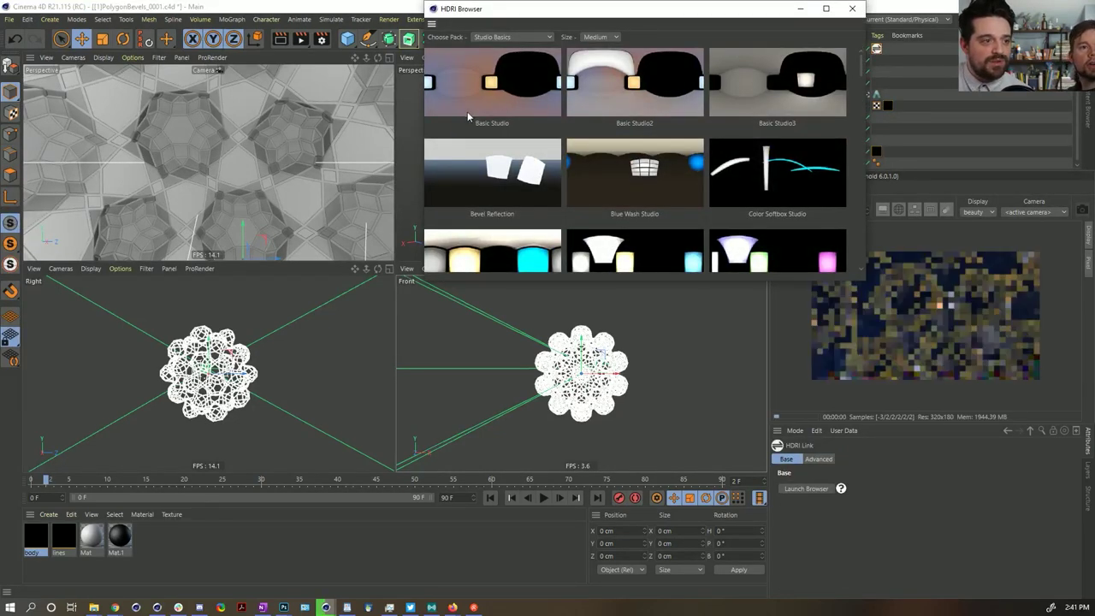
Set Choose Pack to Show All and browse the HDRI thumbnails
{"action": "left_click", "coordinate": [501, 37]}
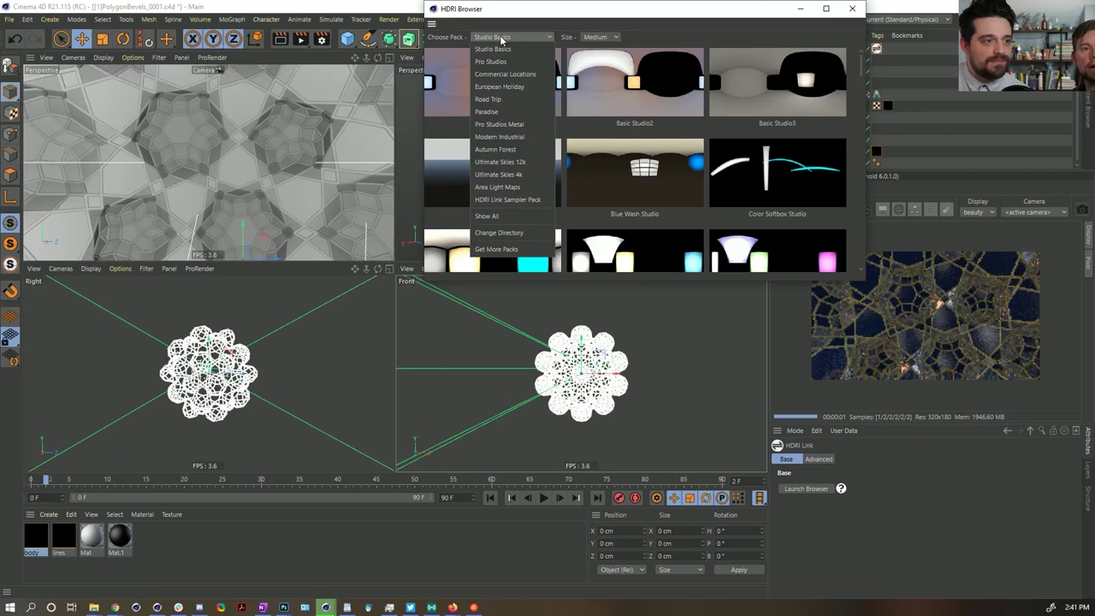
{"action": "left_click", "coordinate": [487, 215]}
{"action": "scroll", "coordinate": [566, 145], "scroll_direction": "down", "scroll_amount": 15}
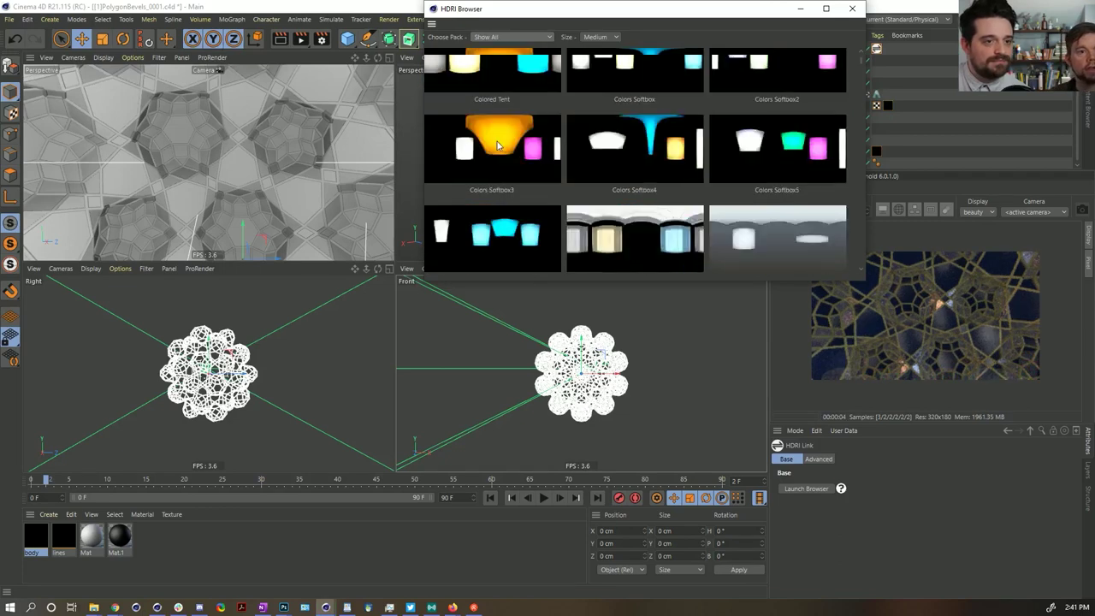
{"action": "scroll", "coordinate": [661, 148], "scroll_direction": "down", "scroll_amount": 15}
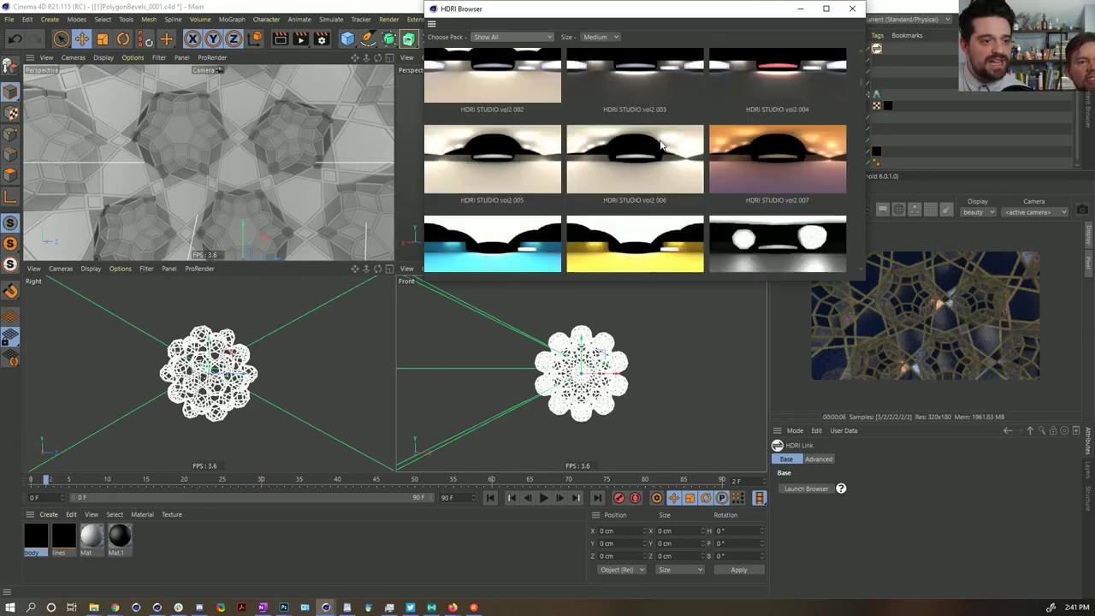
{"action": "scroll", "coordinate": [657, 146], "scroll_direction": "down", "scroll_amount": 15}
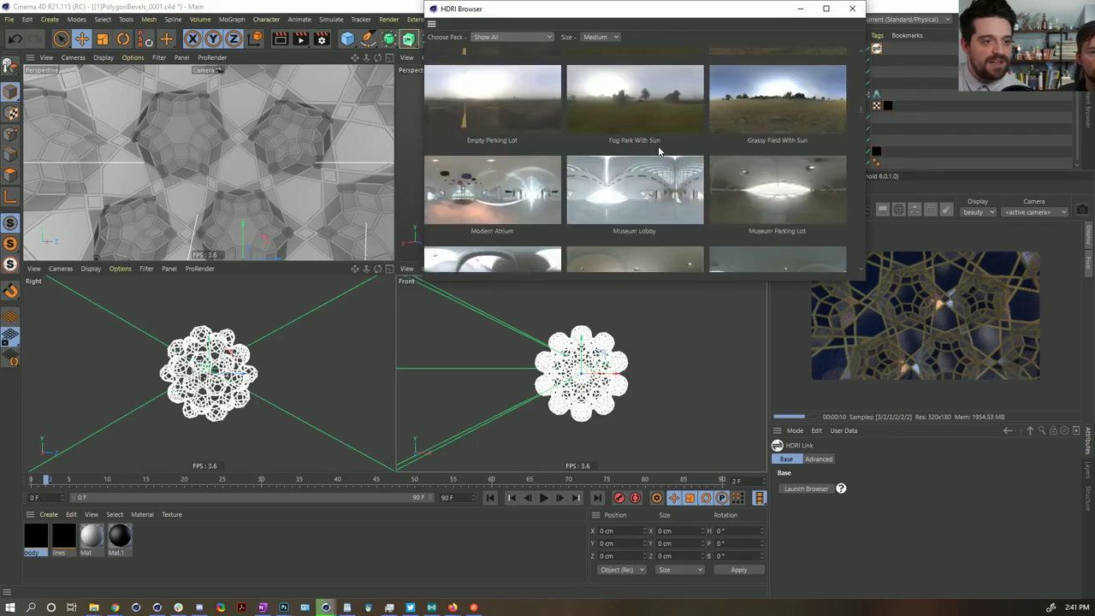
{"action": "scroll", "coordinate": [658, 149], "scroll_direction": "up", "scroll_amount": 2}
Apply the Grassy Field With Sun HDRI and set its Advanced resolution to Preview
{"action": "double_click", "coordinate": [779, 149]}
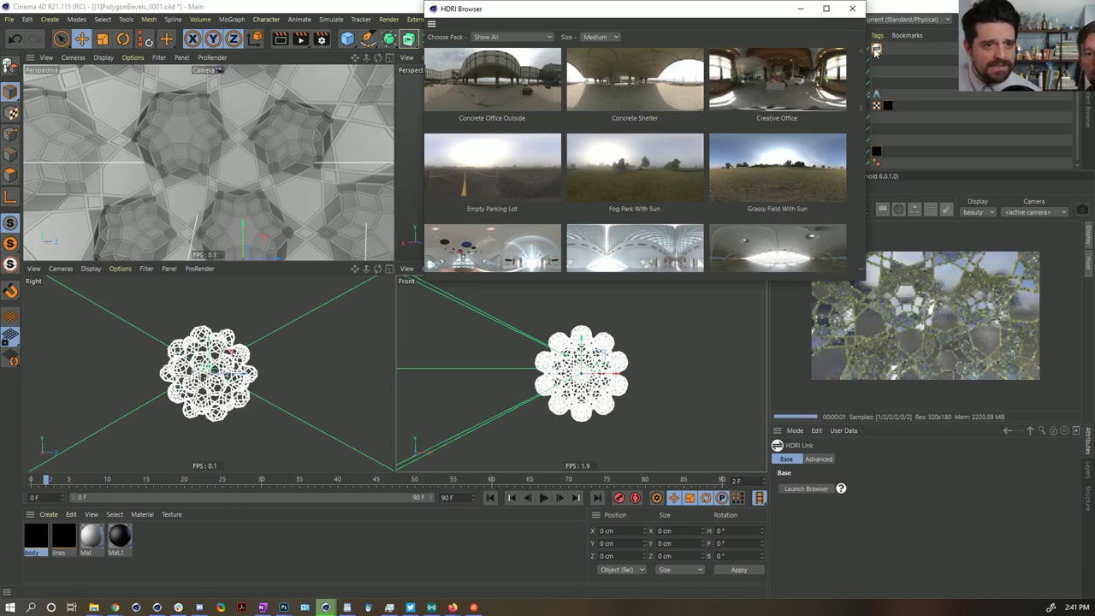
{"action": "left_click", "coordinate": [818, 459]}
{"action": "left_click", "coordinate": [825, 509]}
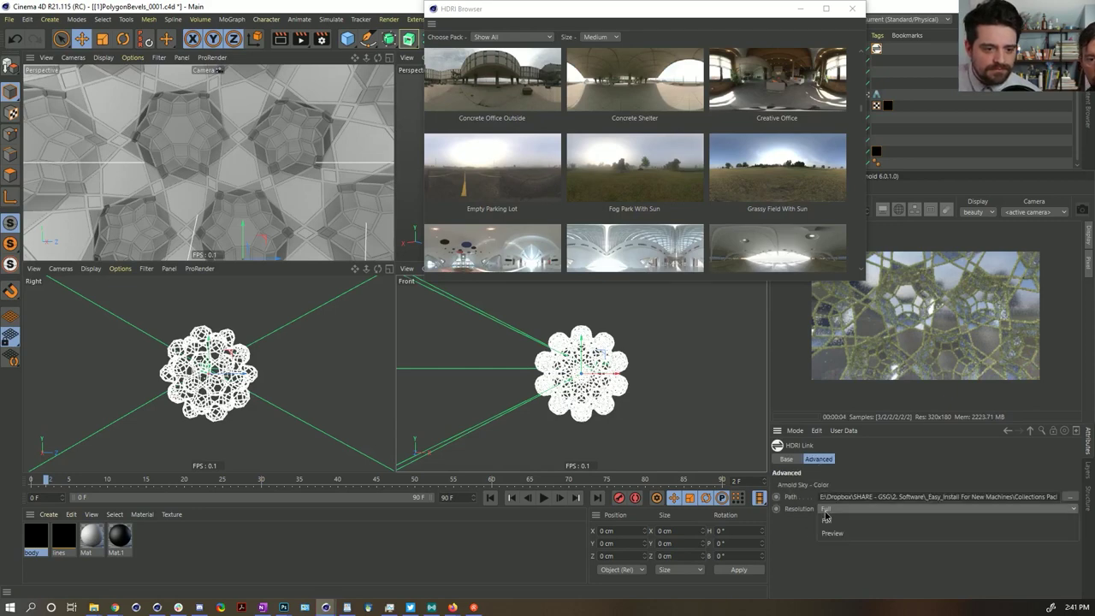
{"action": "left_click", "coordinate": [830, 534]}
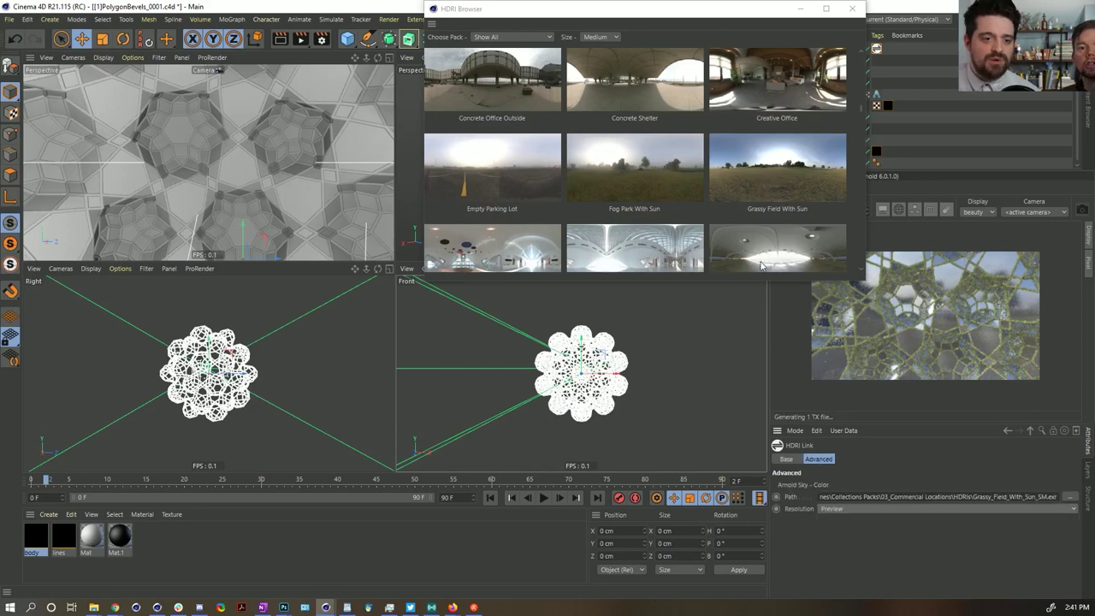
{"action": "left_click_drag", "start_coordinate": [750, 11], "coordinate": [527, 68]}
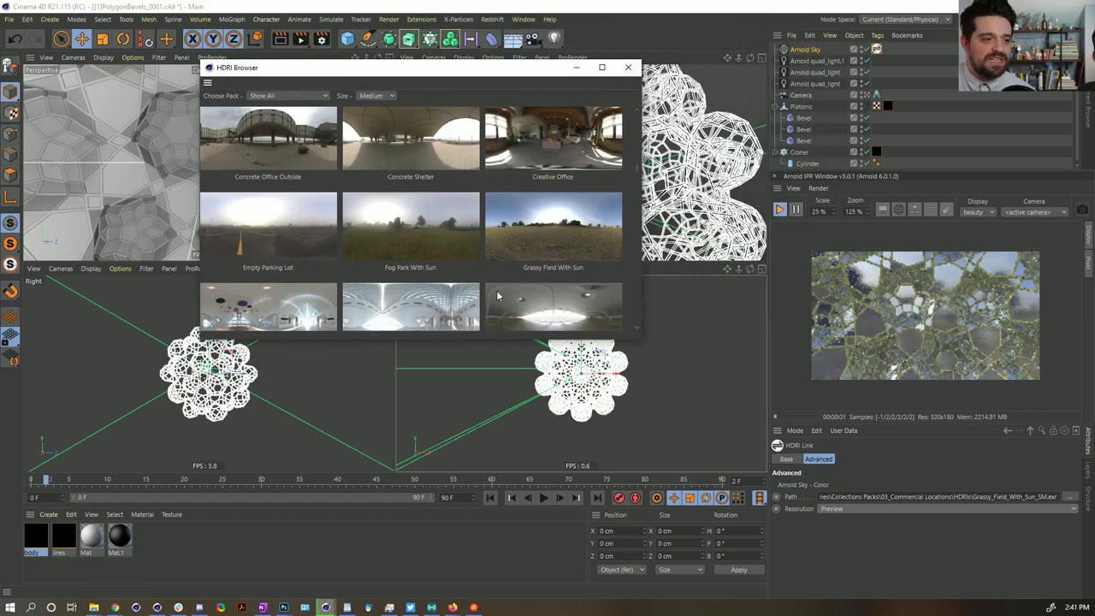
{"action": "scroll", "coordinate": [516, 195], "scroll_direction": "down", "scroll_amount": 1}
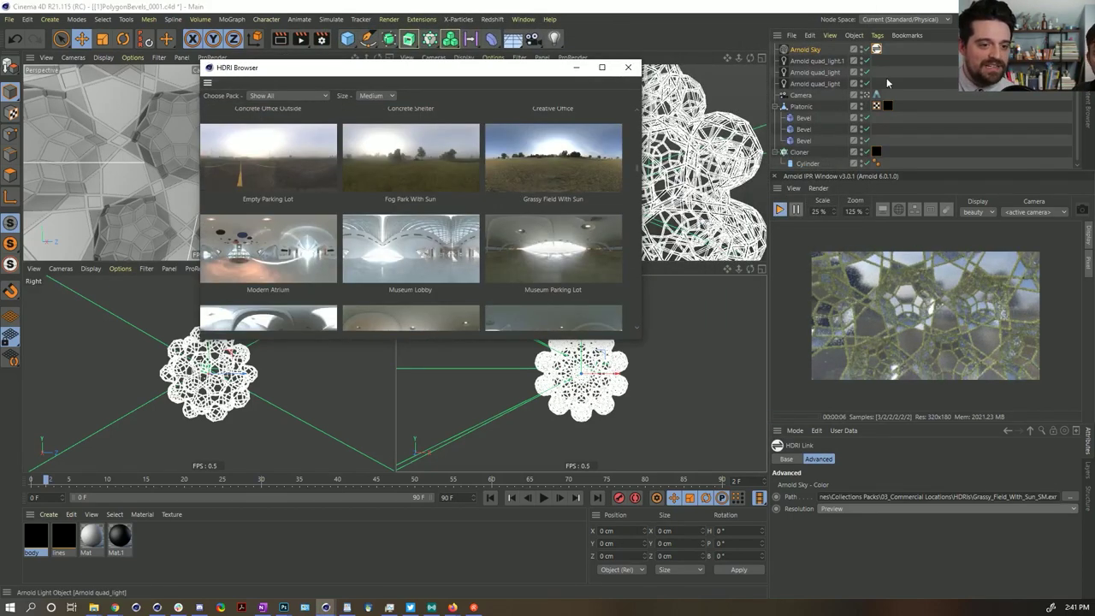
Set the body material's transmission extra roughness to 0.59
{"action": "left_click", "coordinate": [47, 539]}
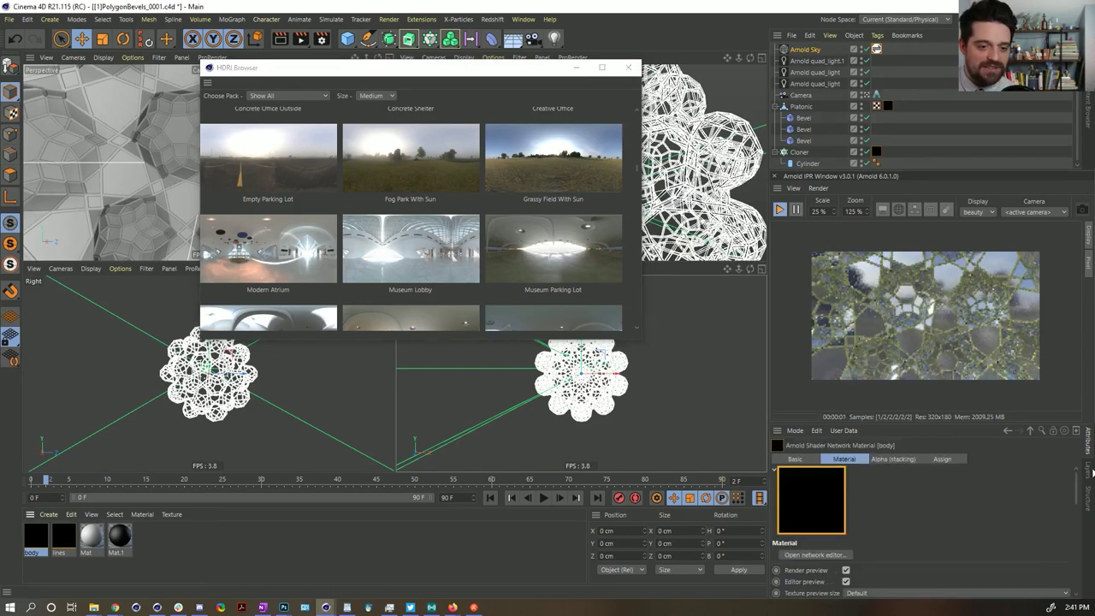
{"action": "left_click_drag", "start_coordinate": [1074, 483], "coordinate": [1075, 545]}
{"action": "scroll", "coordinate": [899, 543], "scroll_direction": "down", "scroll_amount": 3}
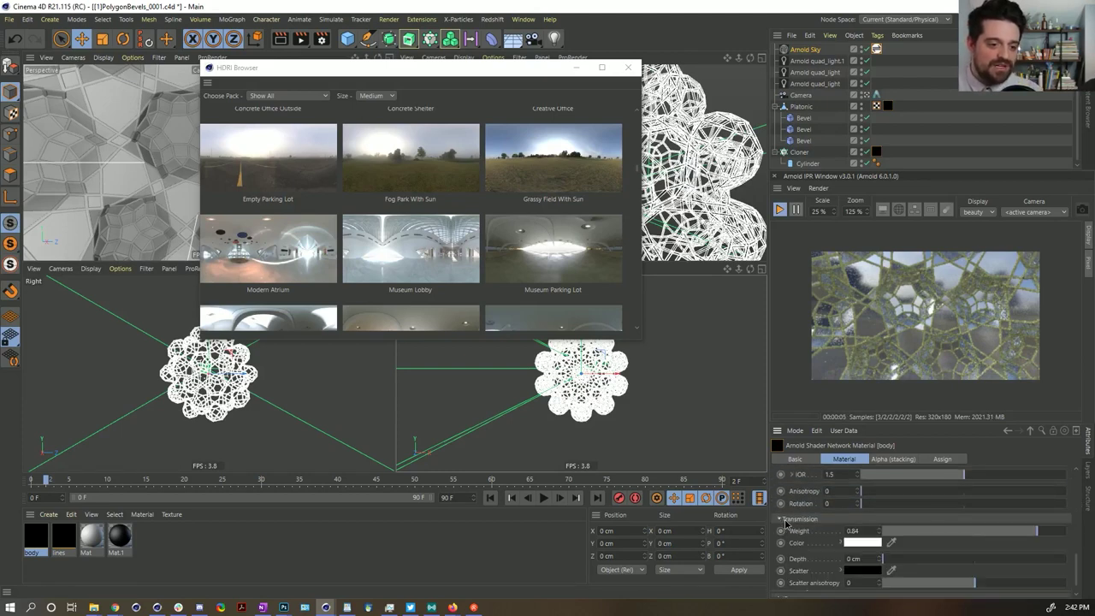
{"action": "scroll", "coordinate": [823, 557], "scroll_direction": "up", "scroll_amount": 2}
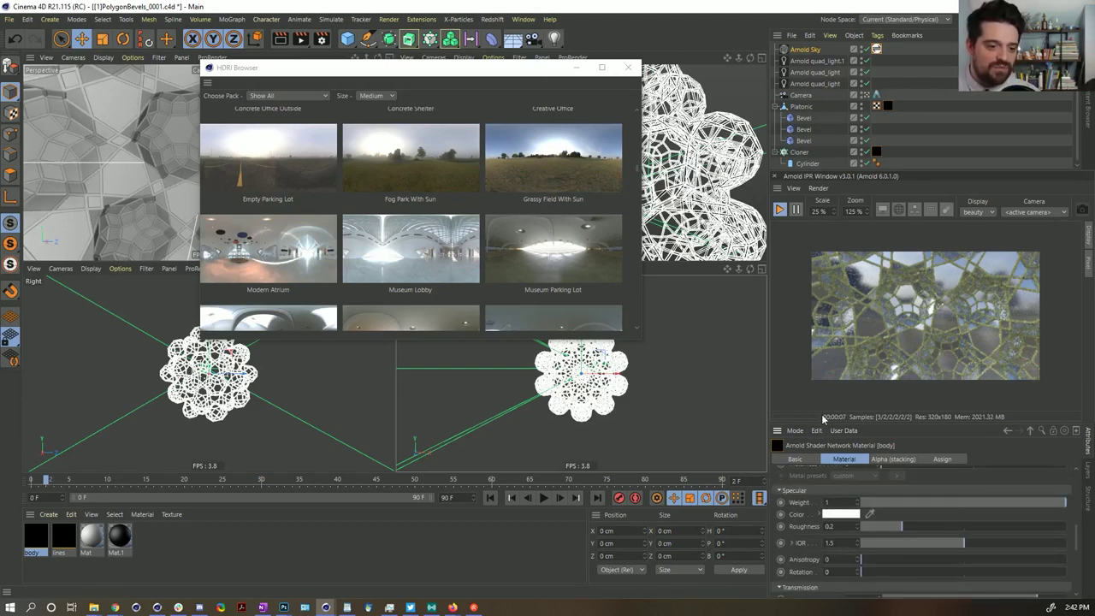
{"action": "left_click_drag", "start_coordinate": [838, 416], "coordinate": [838, 355]}
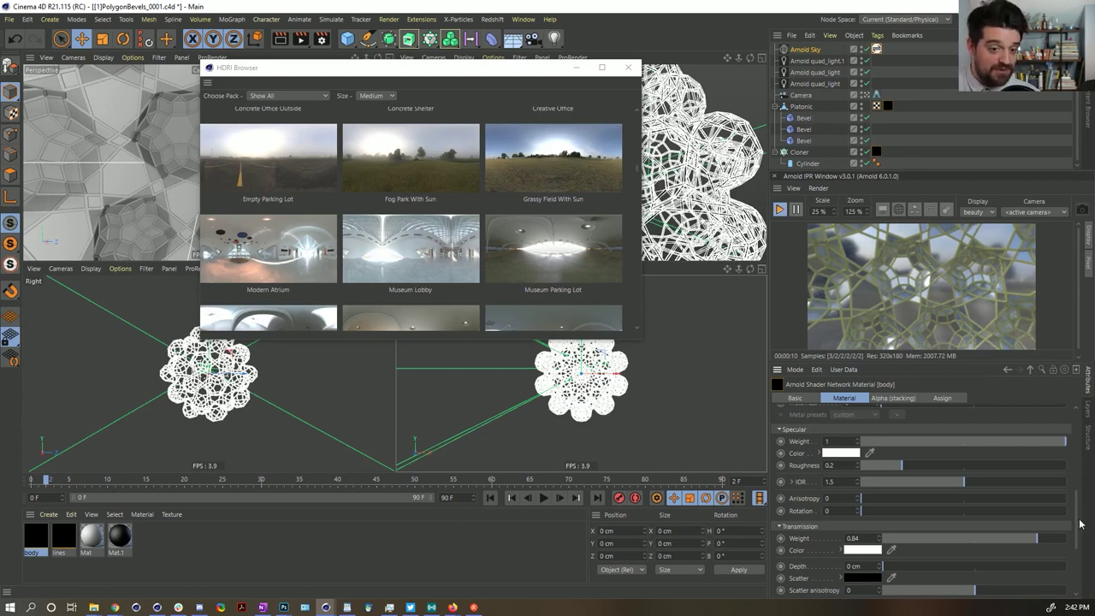
{"action": "scroll", "coordinate": [1080, 524], "scroll_direction": "down", "scroll_amount": 2}
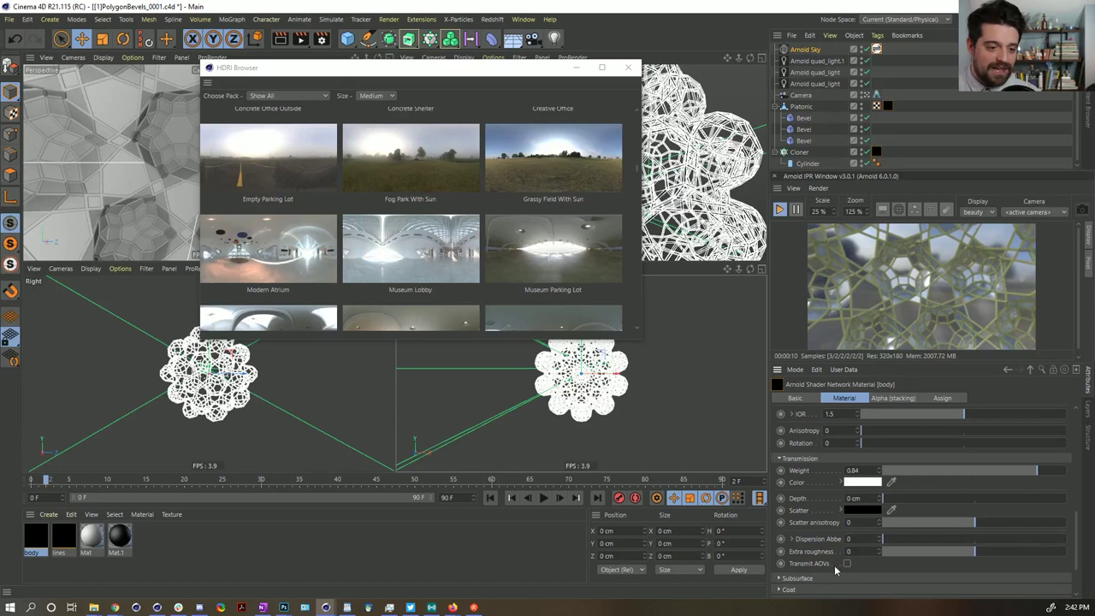
{"action": "left_click_drag", "start_coordinate": [995, 558], "coordinate": [1019, 557]}
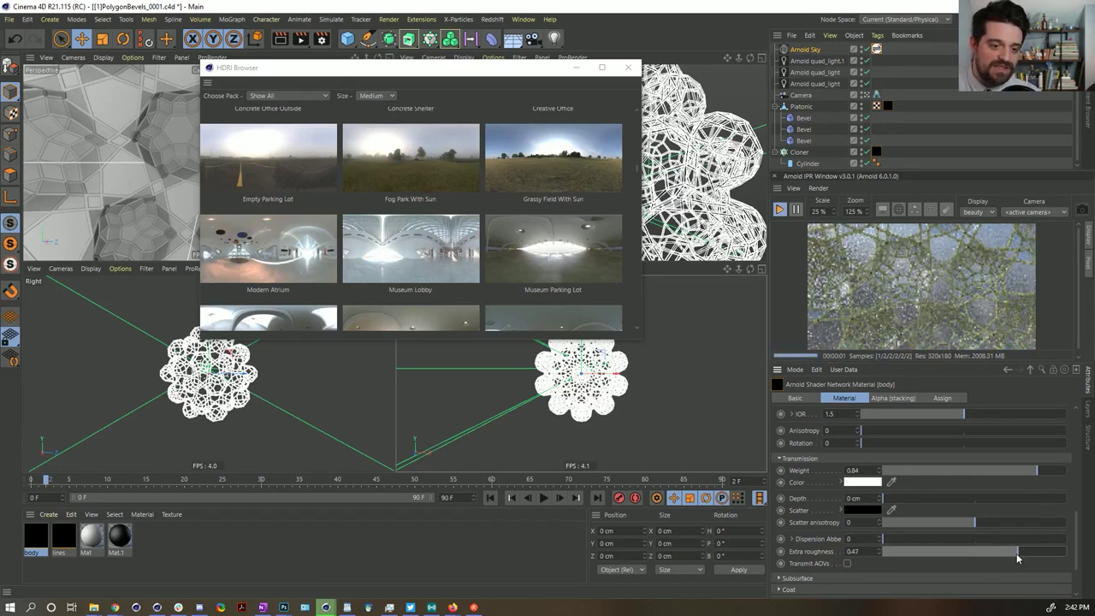
{"action": "left_click", "coordinate": [1030, 557]}
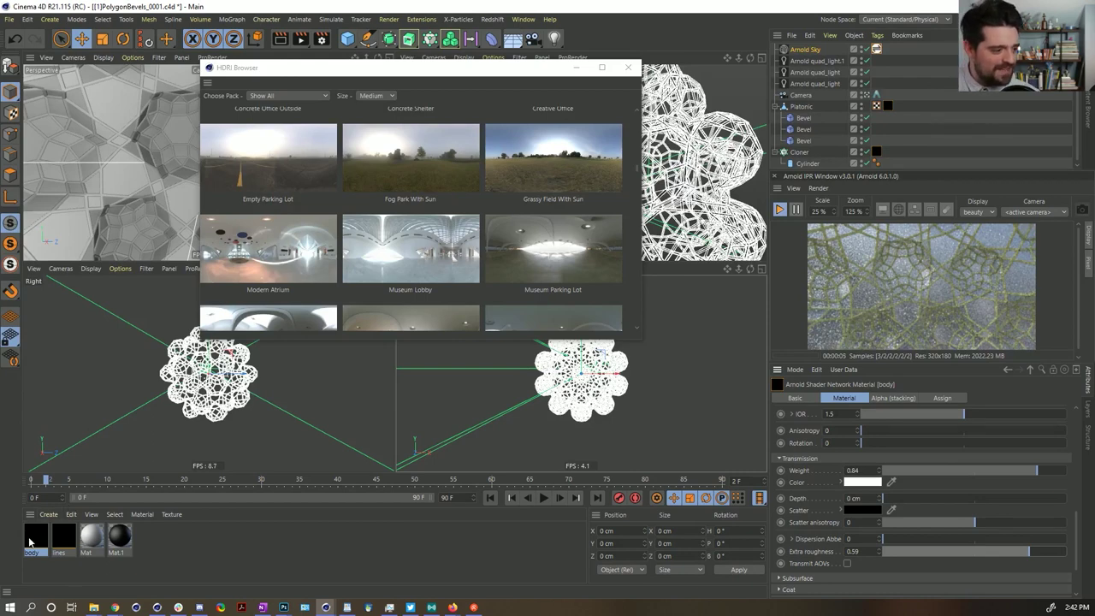
Change the lines material's base colour to cyan
{"action": "left_click", "coordinate": [69, 547]}
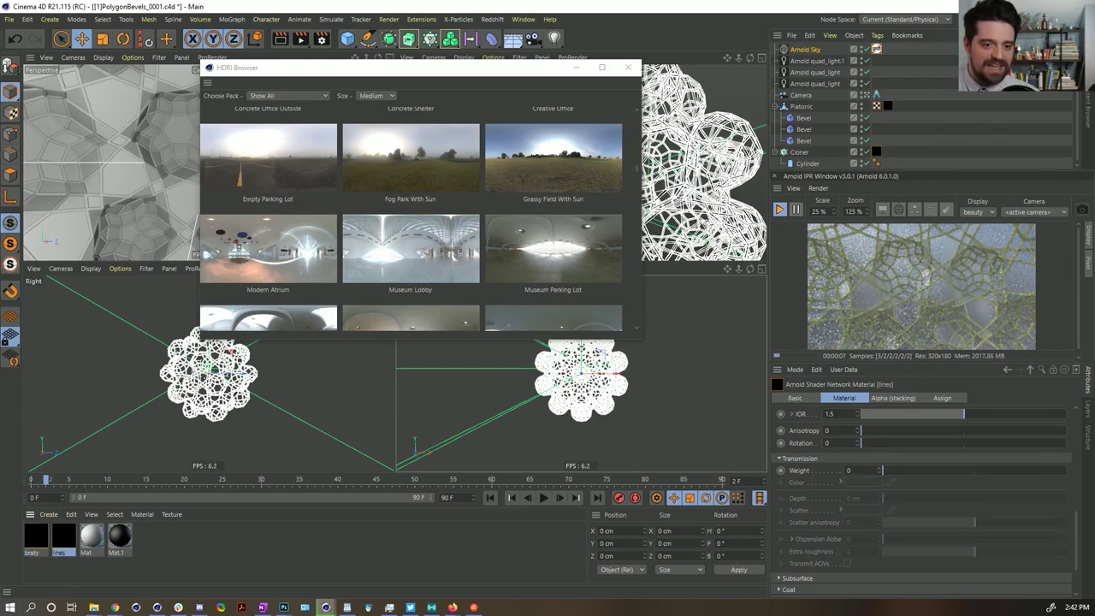
{"action": "scroll", "coordinate": [1080, 537], "scroll_direction": "up", "scroll_amount": 10}
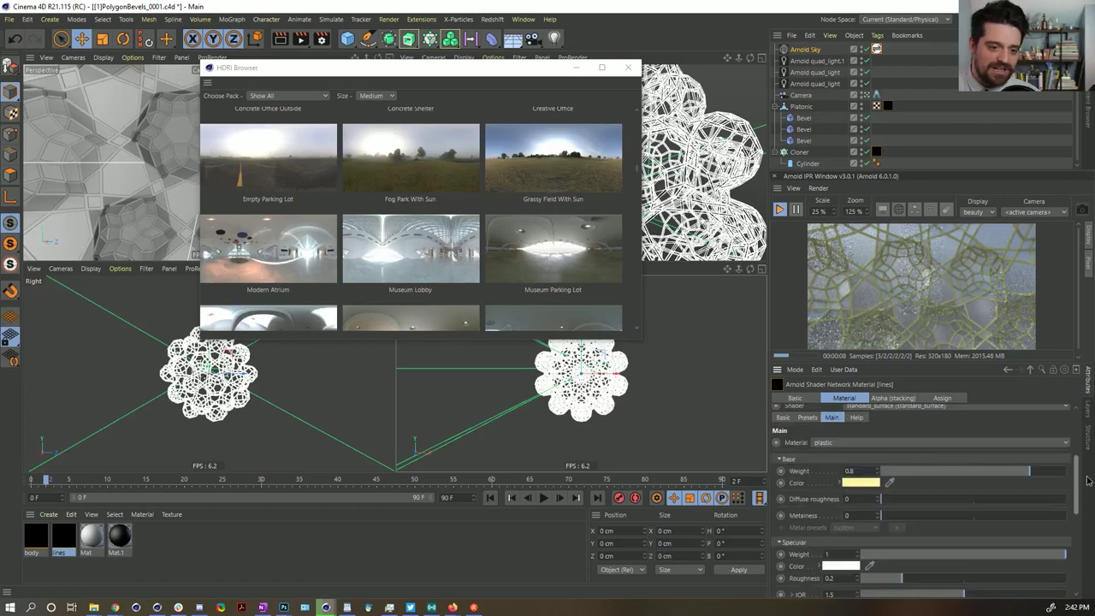
{"action": "left_click", "coordinate": [864, 484]}
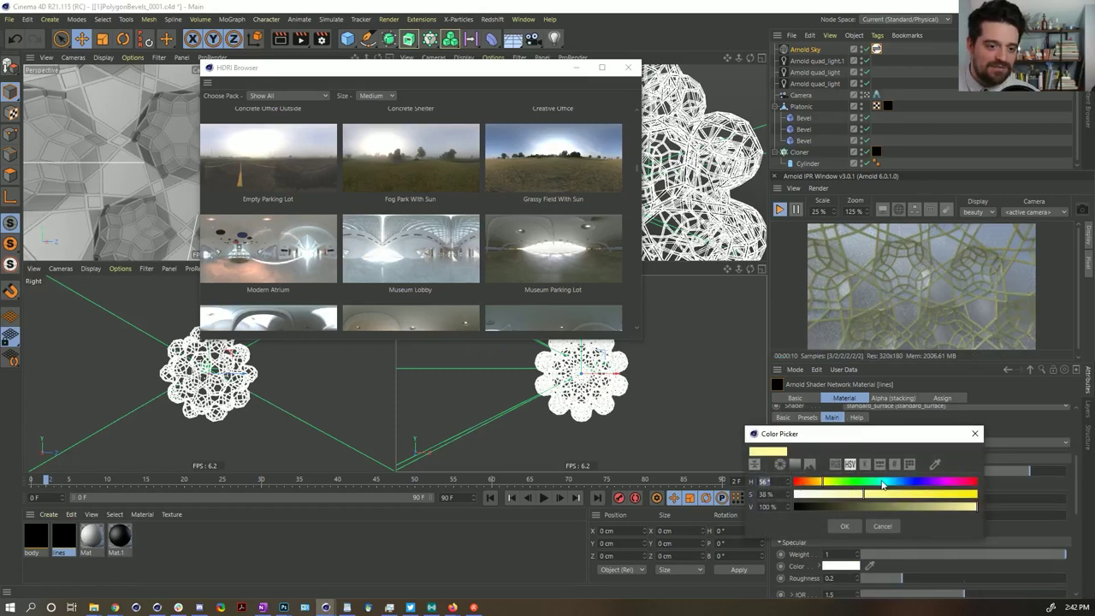
{"action": "left_click", "coordinate": [882, 485]}
{"action": "left_click", "coordinate": [907, 494]}
{"action": "left_click", "coordinate": [843, 525]}
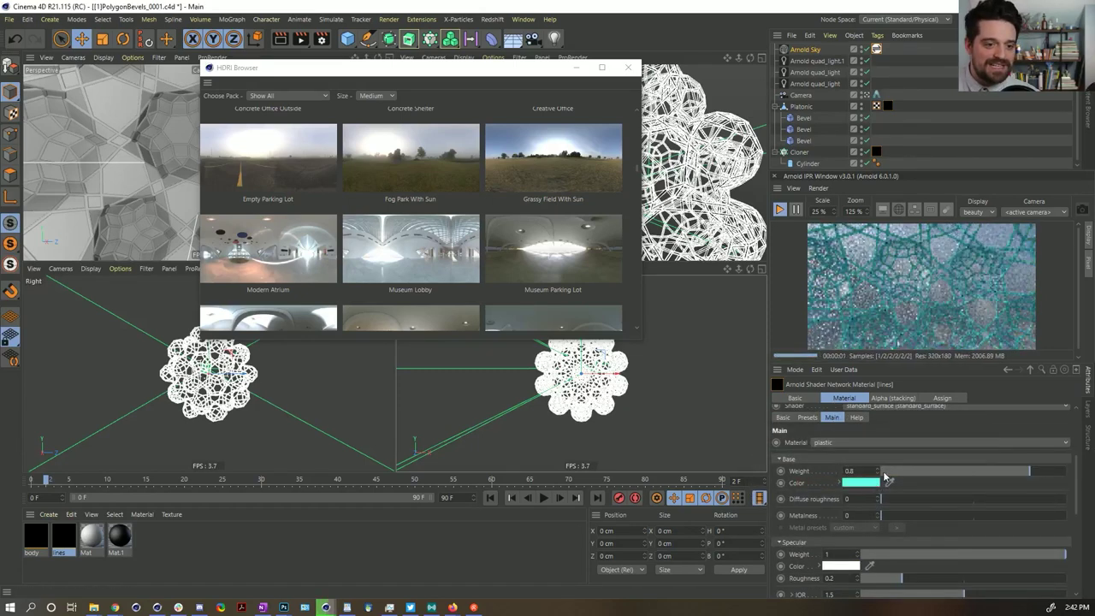
Try yellow, then settle the lines colour on sky blue (hue 191°) and close the HDRI browser
{"action": "left_click", "coordinate": [866, 484]}
{"action": "left_click", "coordinate": [824, 482]}
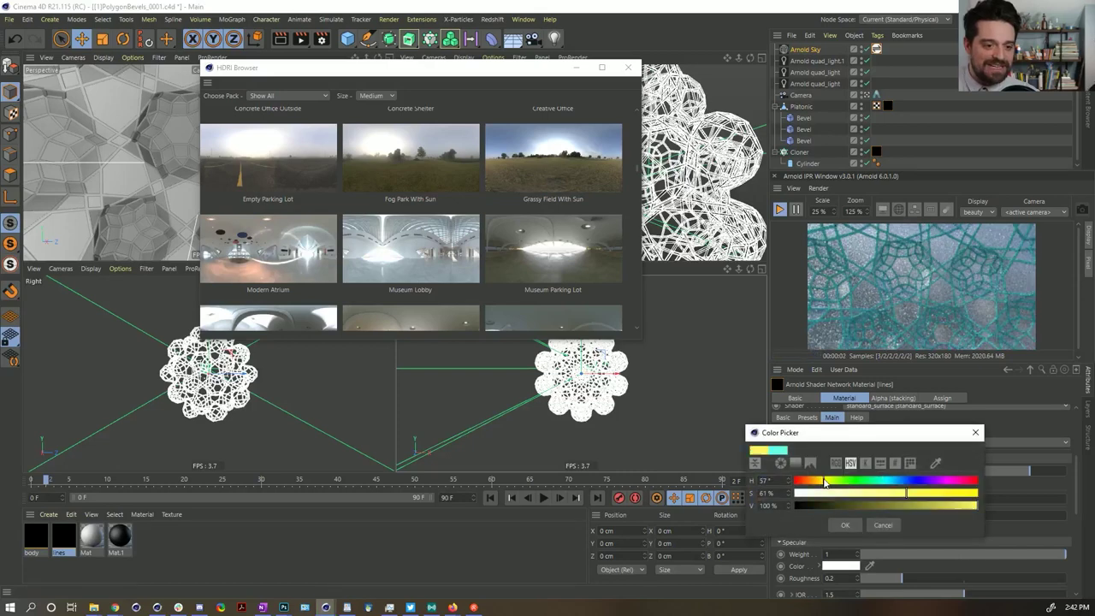
{"action": "left_click", "coordinate": [845, 526]}
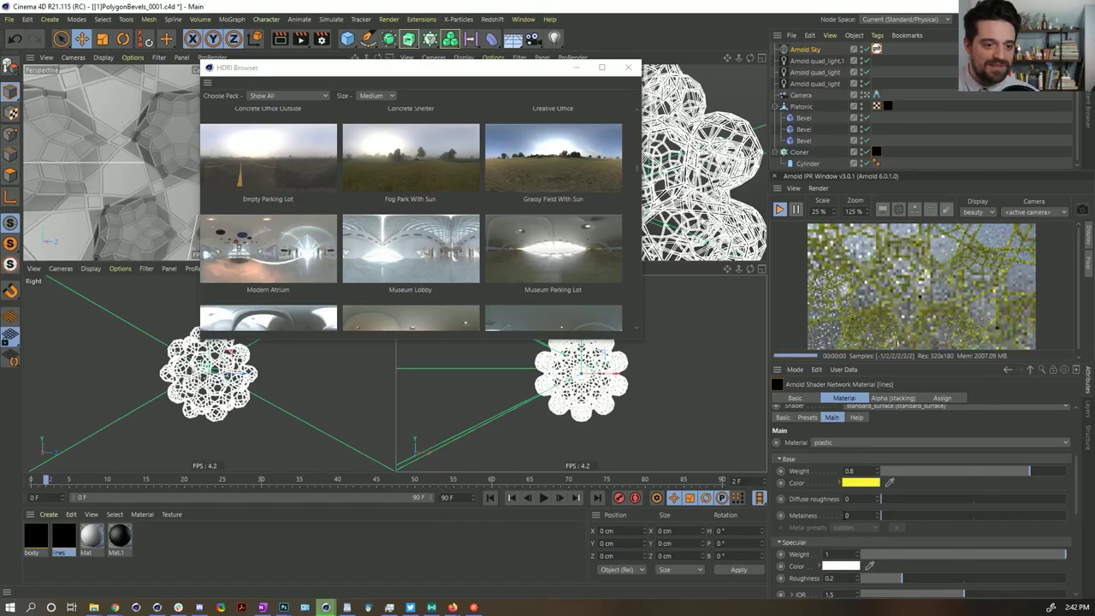
{"action": "left_click", "coordinate": [856, 484]}
{"action": "left_click_drag", "start_coordinate": [811, 481], "coordinate": [883, 482]}
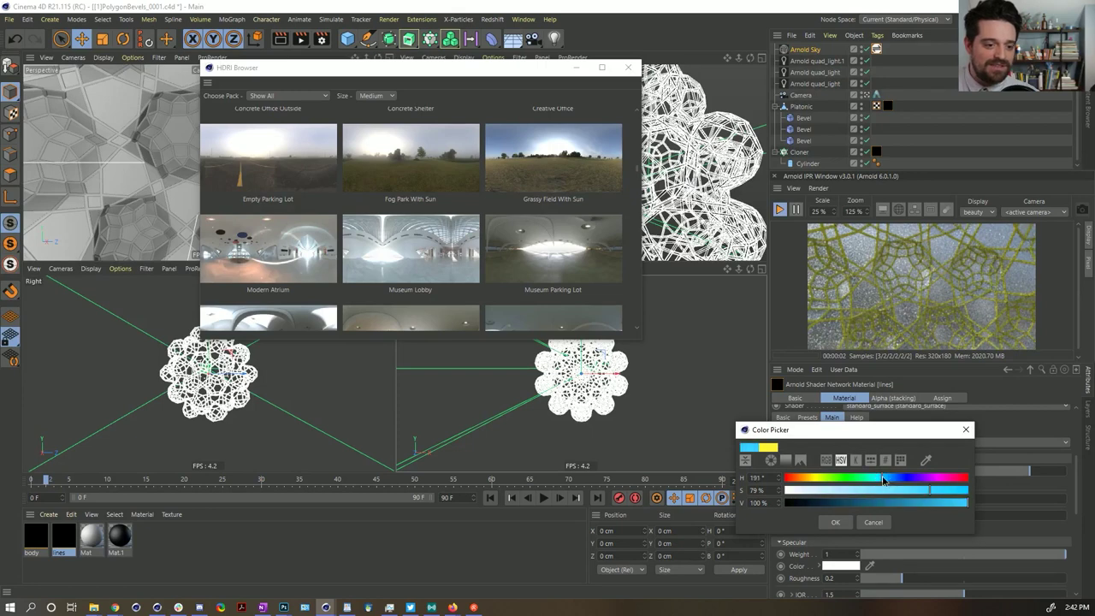
{"action": "left_click", "coordinate": [836, 522]}
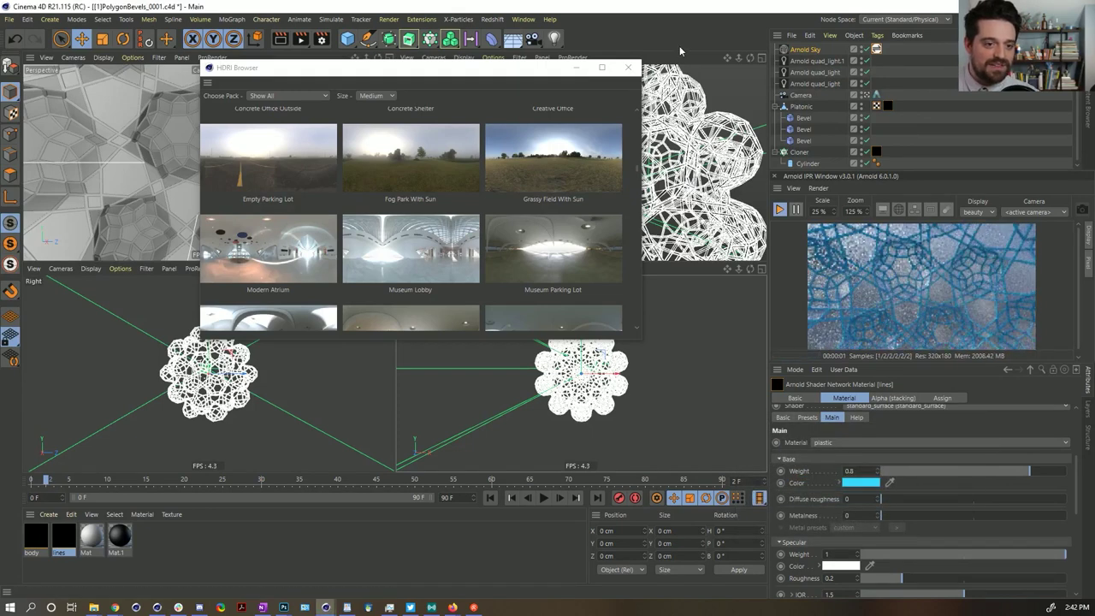
{"action": "left_click", "coordinate": [630, 67]}
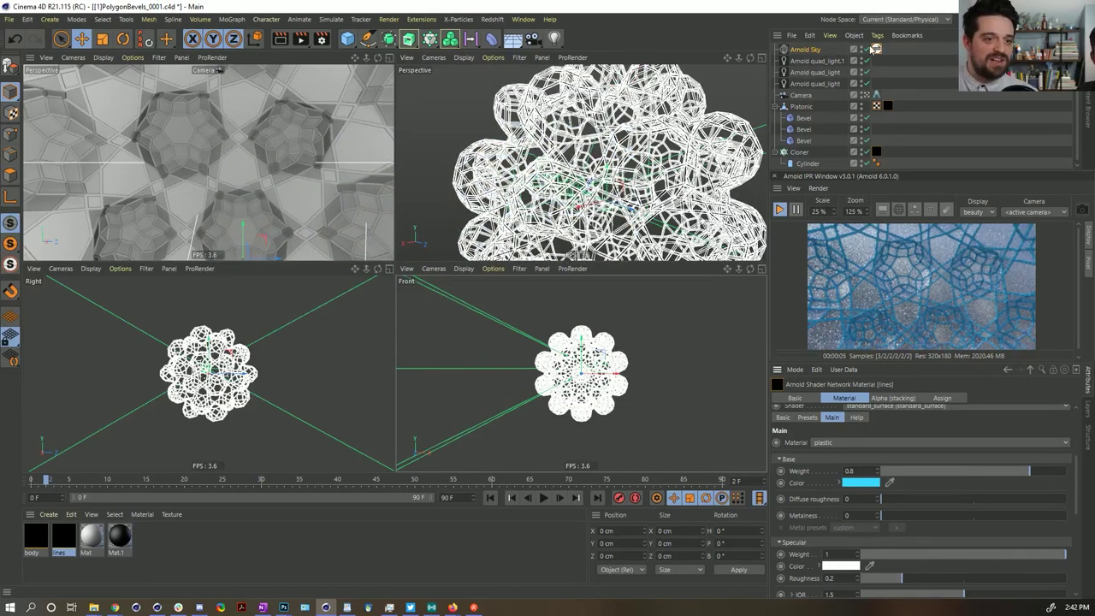
Try an Arnold Sky exposure of -3.25, then undo it back to 0
{"action": "left_click", "coordinate": [1008, 369]}
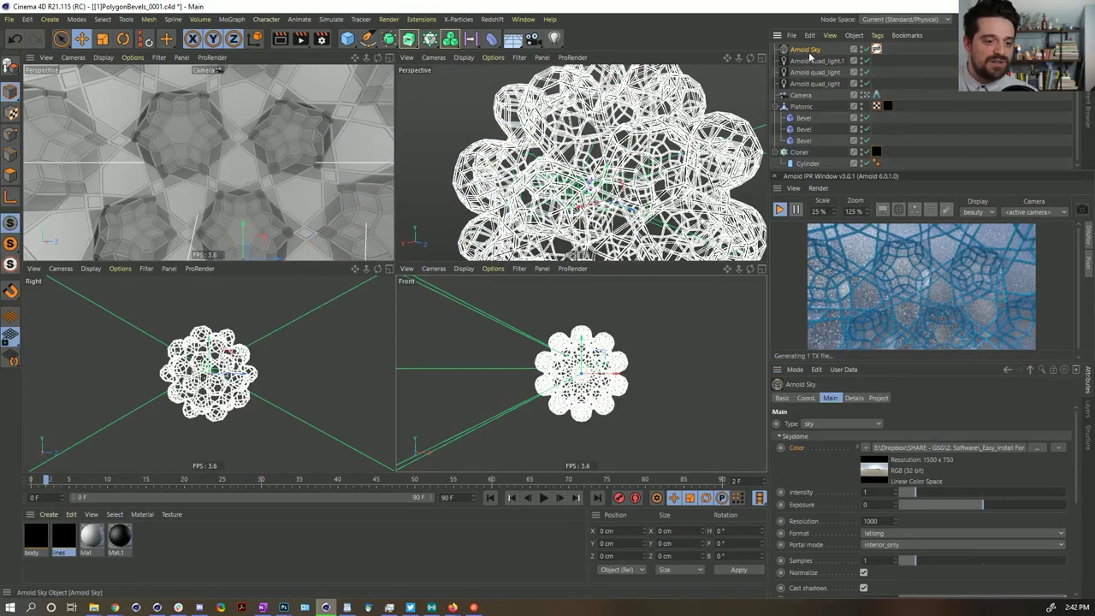
{"action": "left_click_drag", "start_coordinate": [960, 502], "coordinate": [930, 511]}
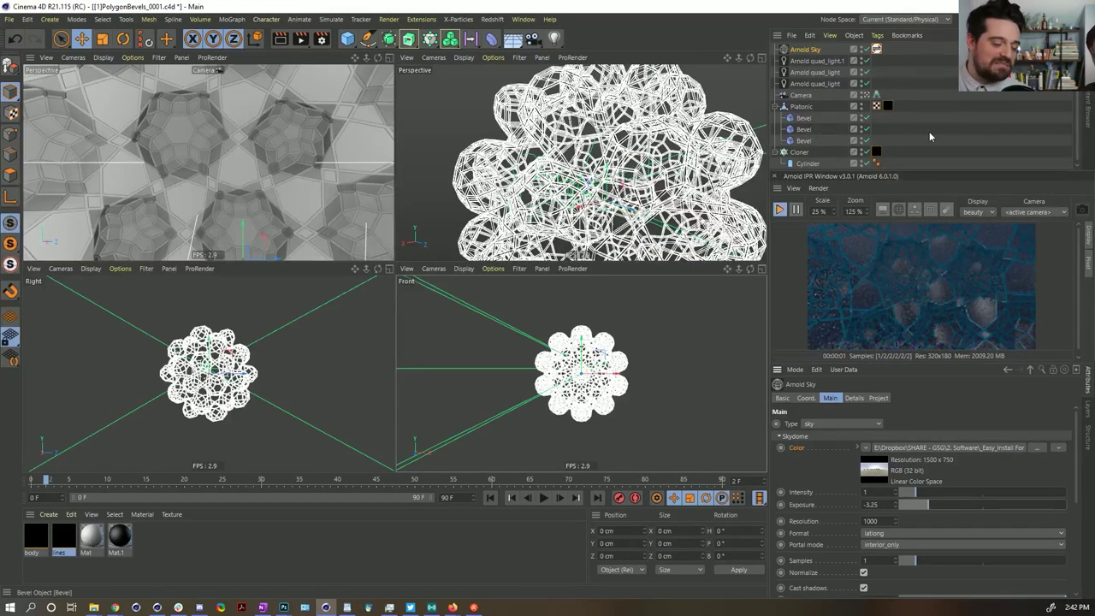
{"action": "key", "text": "ctrl+z"}
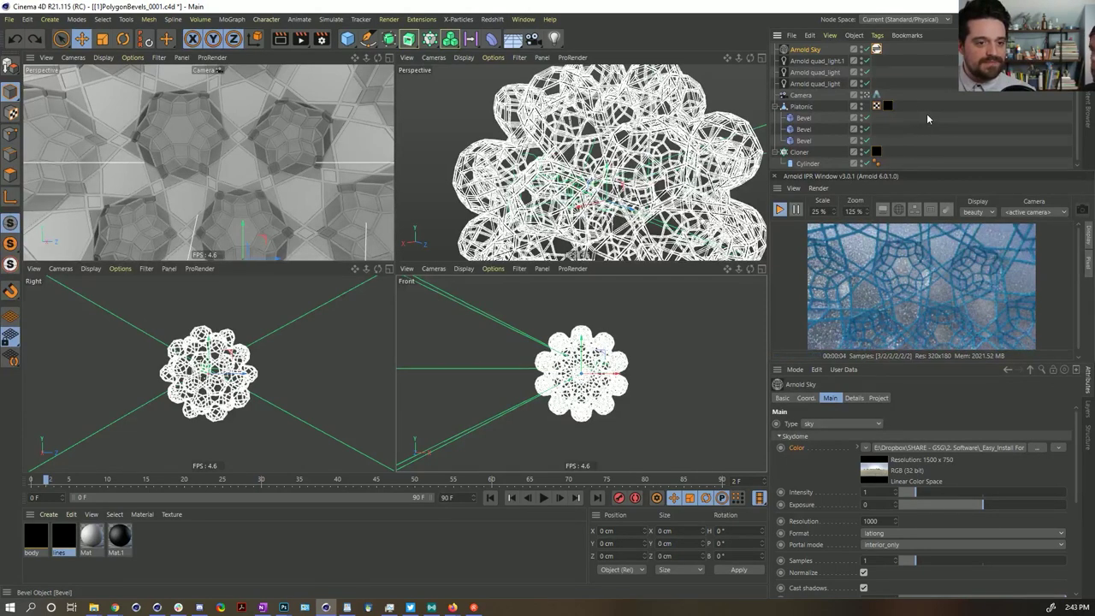
Switch the renderer to Arnold Renderer in Render Settings and show its sampling settings
{"action": "left_click", "coordinate": [319, 40]}
{"action": "left_click_drag", "start_coordinate": [562, 36], "coordinate": [487, 63]}
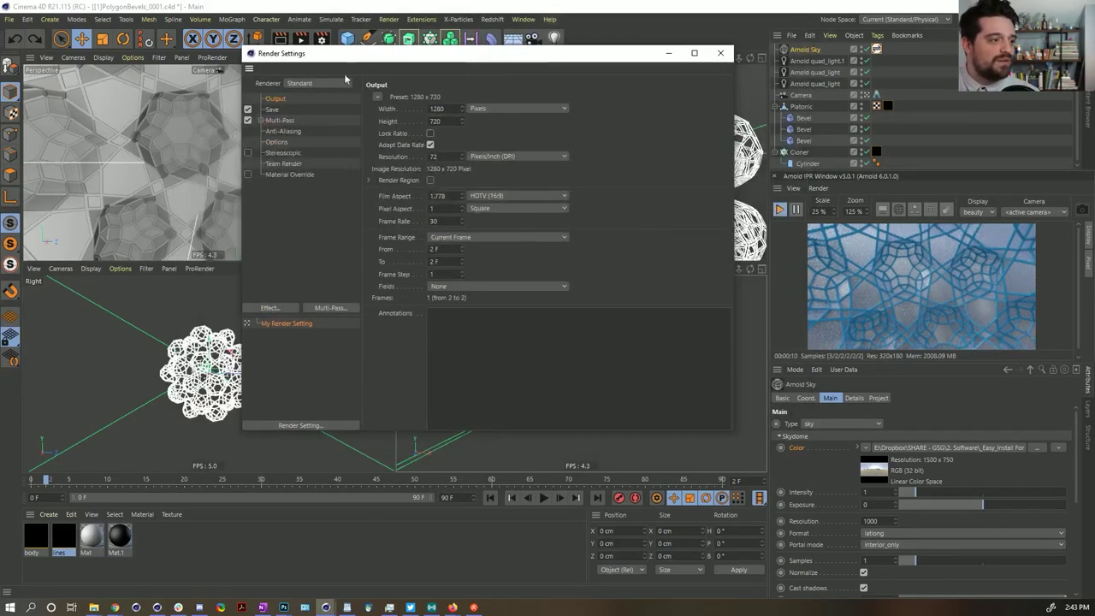
{"action": "left_click", "coordinate": [317, 83]}
{"action": "left_click", "coordinate": [328, 157]}
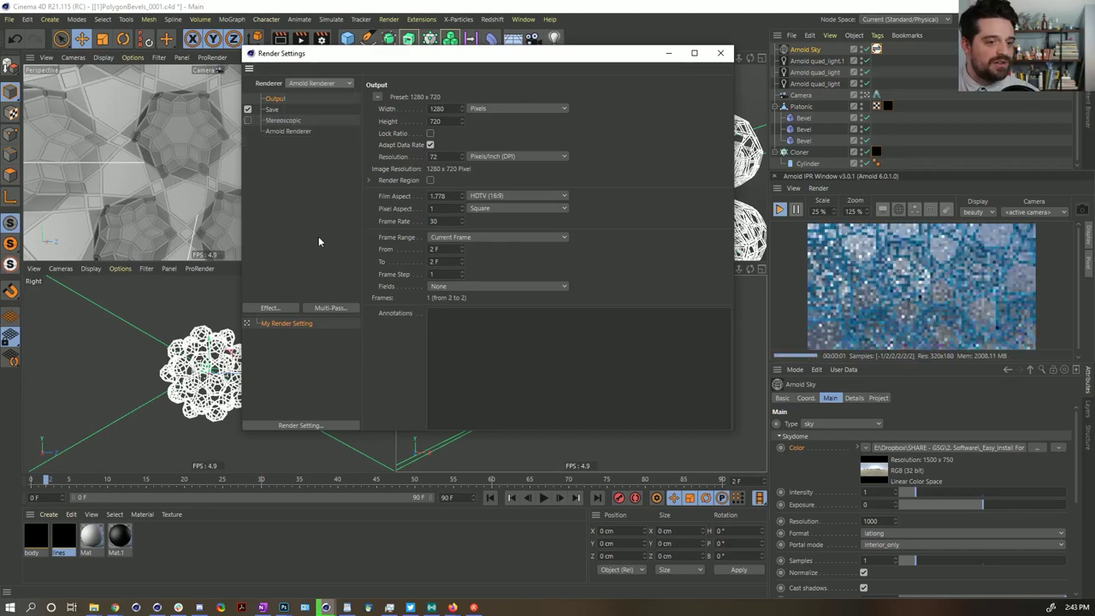
{"action": "left_click", "coordinate": [287, 132]}
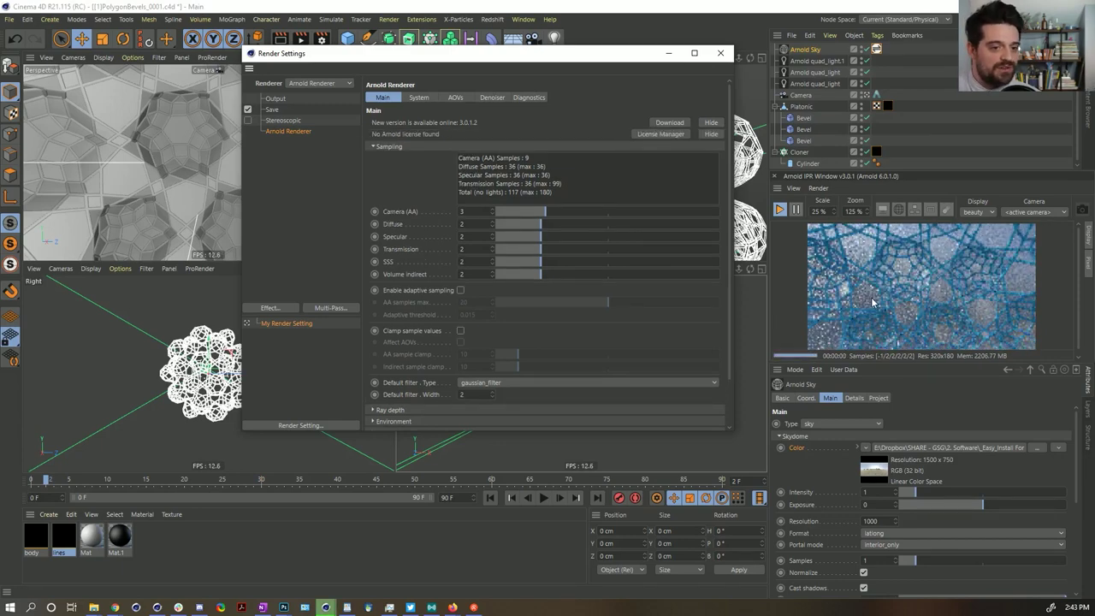
Pause the interactive preview render and show the body material's settings
{"action": "left_click", "coordinate": [794, 213]}
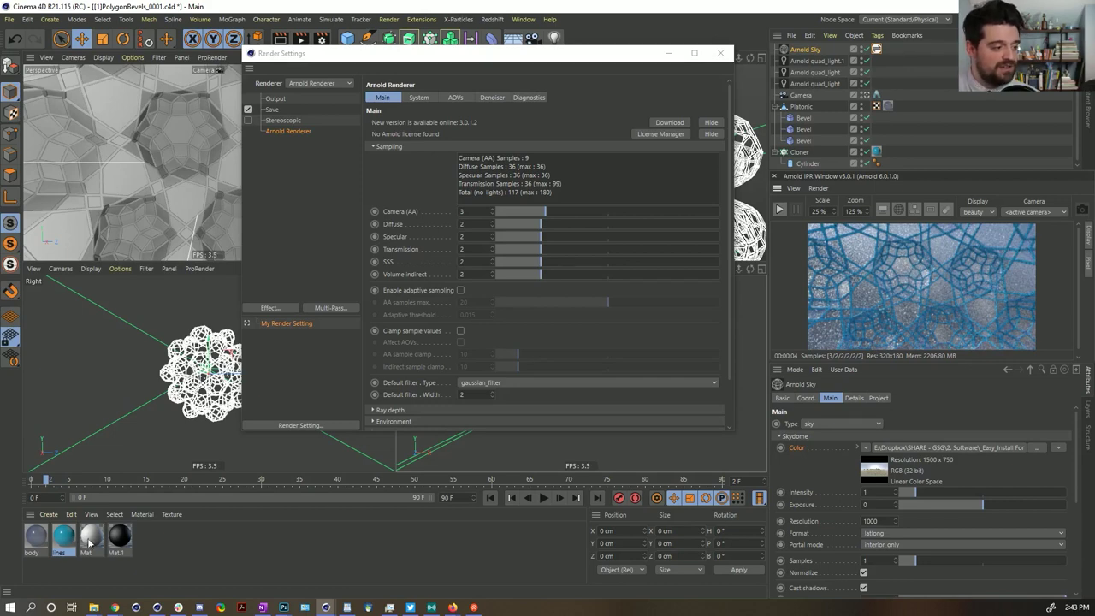
{"action": "left_click", "coordinate": [36, 535]}
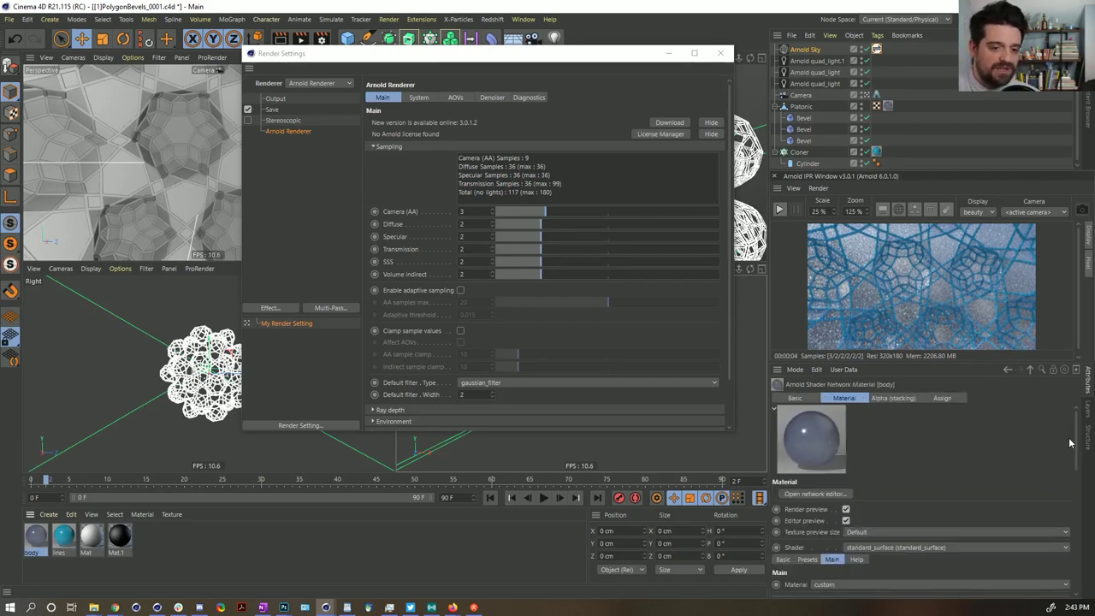
{"action": "left_click_drag", "start_coordinate": [1070, 443], "coordinate": [1059, 530]}
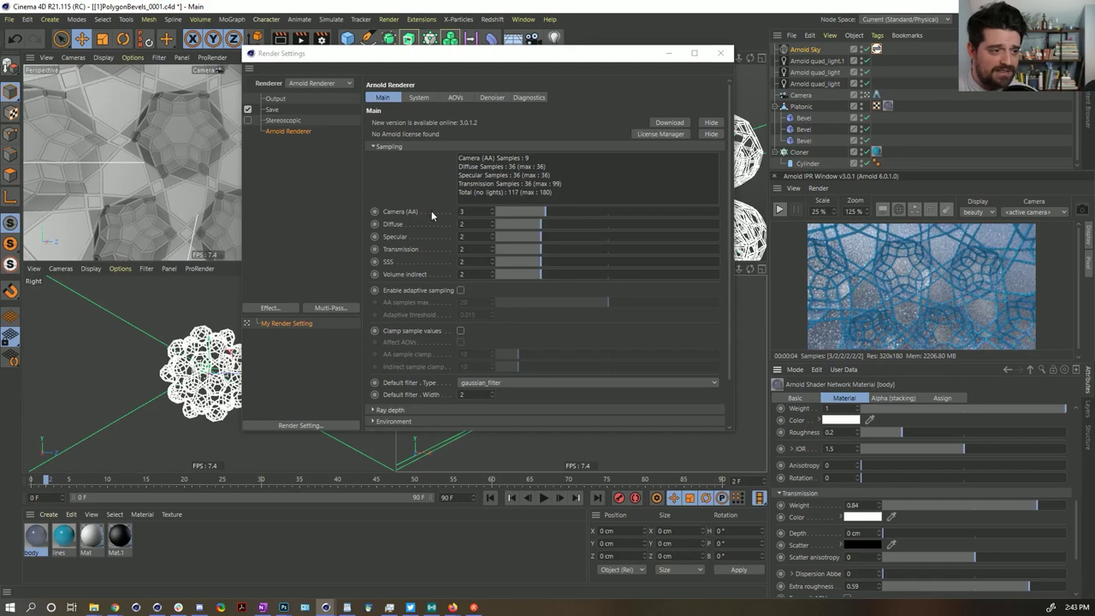
Set Arnold samples: Camera AA 2, Diffuse 1, Specular 1, Transmission 4, SSS 0, Volume indirect 0
{"action": "left_click", "coordinate": [472, 211]}
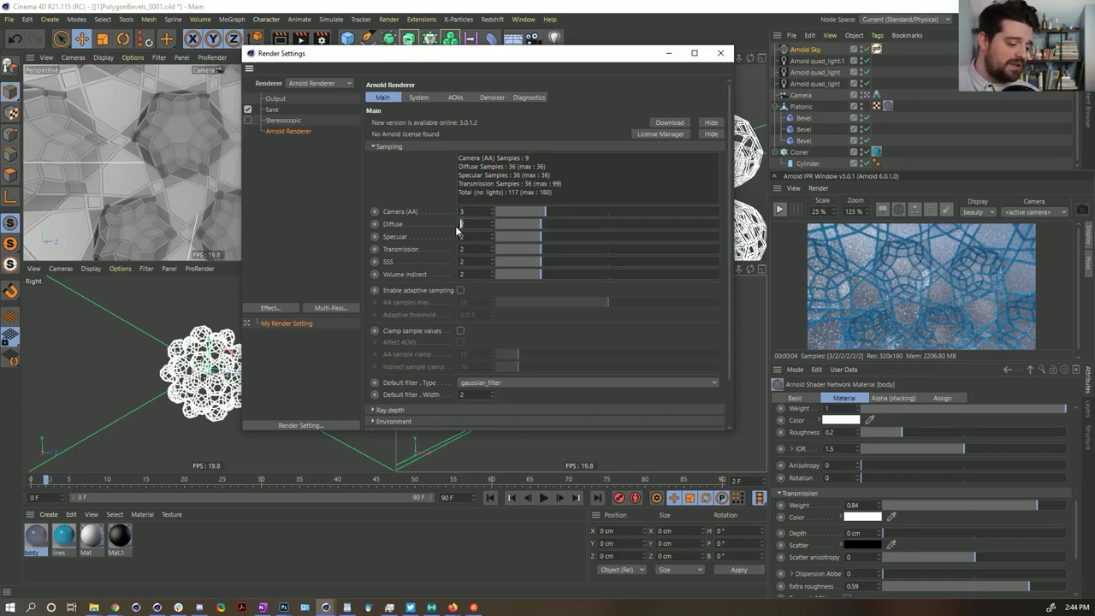
{"action": "type", "text": "1"}
{"action": "left_click", "coordinate": [474, 236]}
{"action": "type", "text": "1"}
{"action": "left_click", "coordinate": [465, 249]}
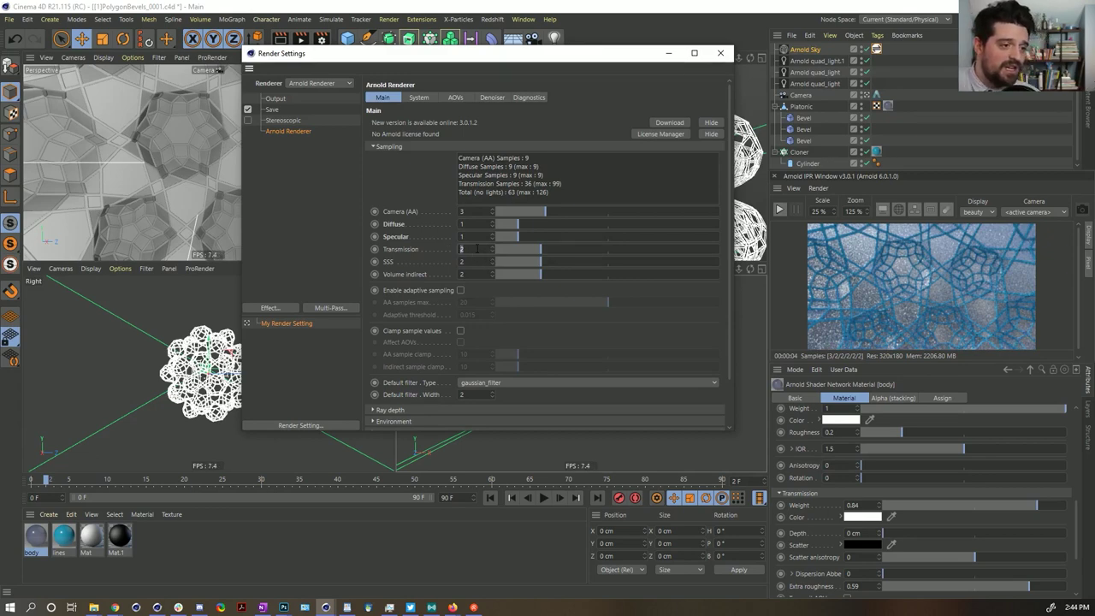
{"action": "key", "text": "Return"}
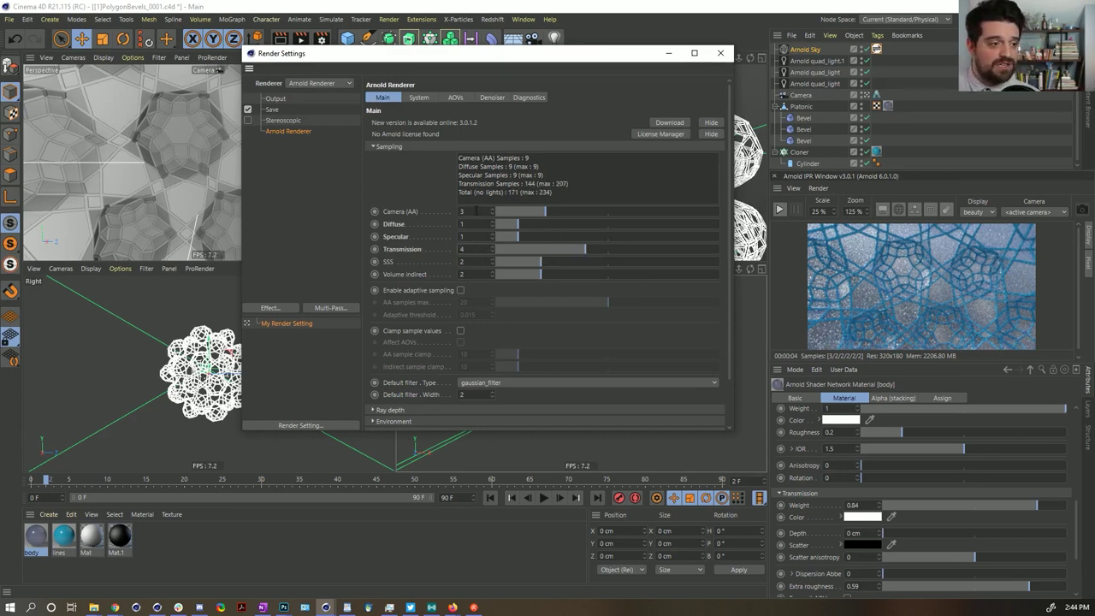
{"action": "type", "text": "2"}
{"action": "key", "text": "Return"}
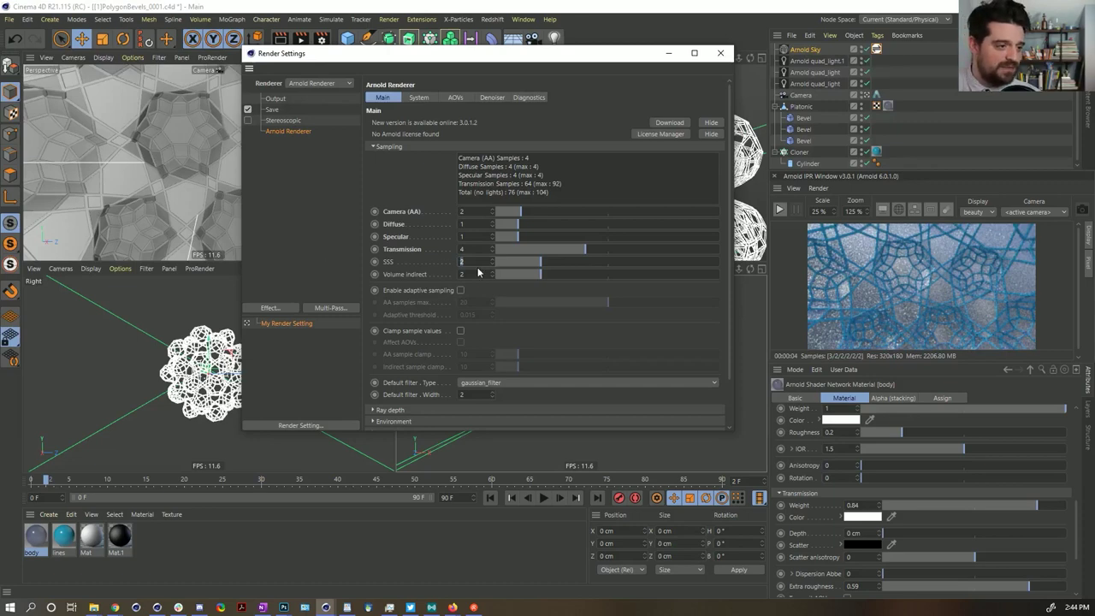
{"action": "type", "text": "0"}
{"action": "key", "text": "Return"}
{"action": "type", "text": "0"}
{"action": "key", "text": "Return"}
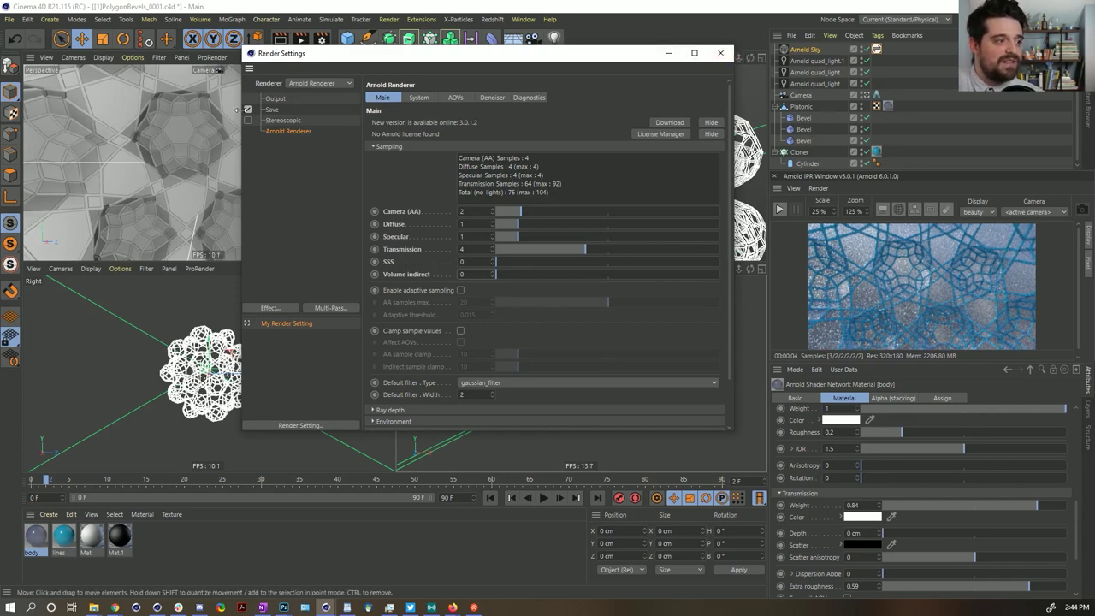
Review the Save and Output settings, then close Render Settings
{"action": "left_click", "coordinate": [273, 110]}
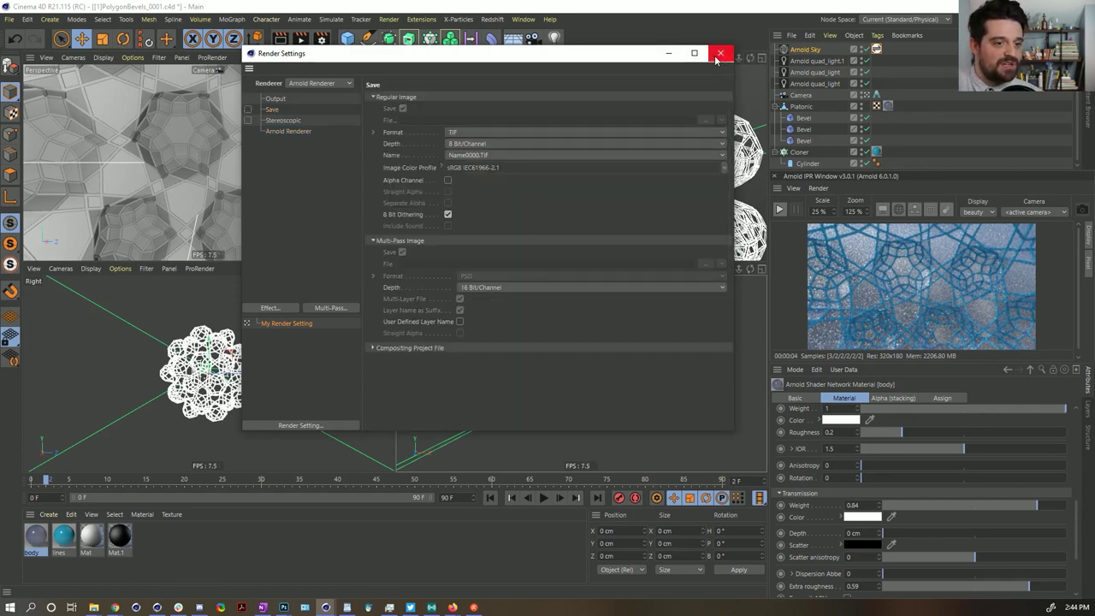
{"action": "left_click", "coordinate": [283, 101]}
{"action": "left_click", "coordinate": [720, 53]}
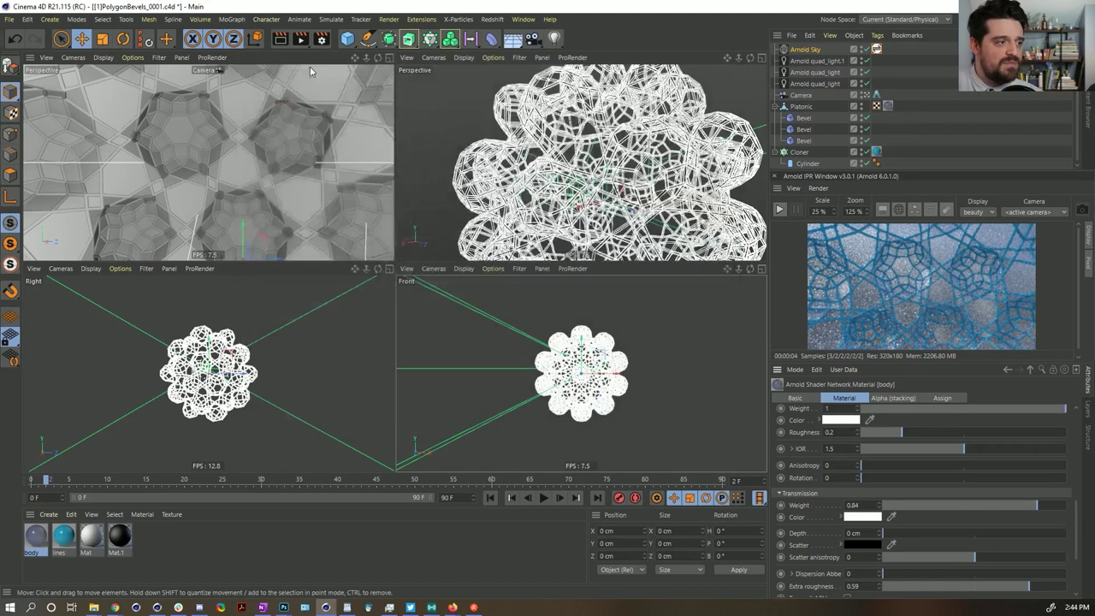
Render the blue lattice to the Picture Viewer and inspect the finished 1280×720 image
{"action": "left_click", "coordinate": [301, 40]}
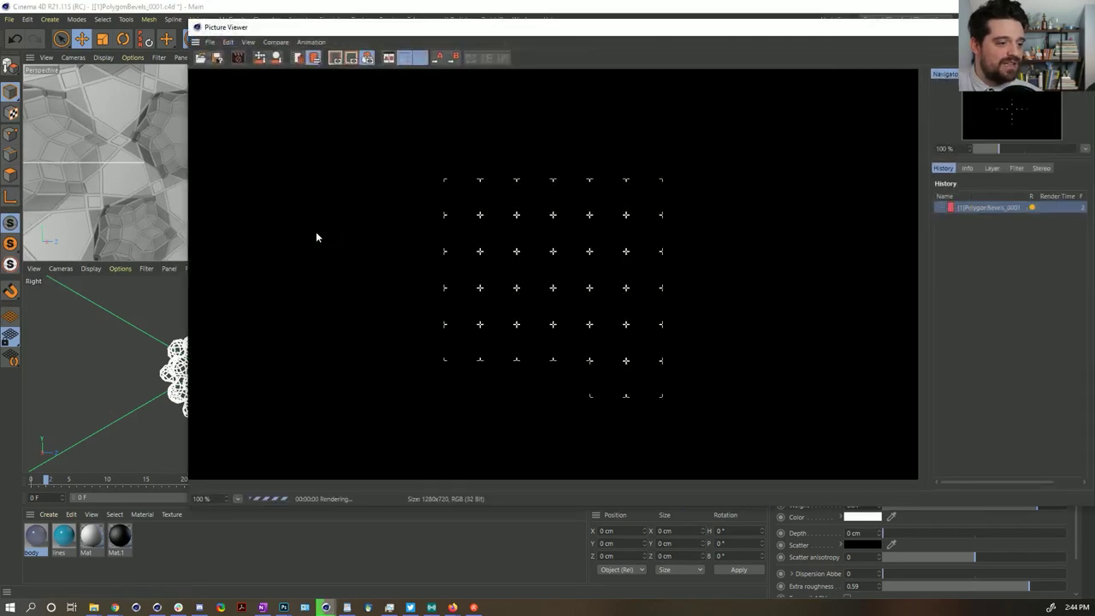
{"action": "scroll", "coordinate": [484, 259], "scroll_direction": "up", "scroll_amount": 1}
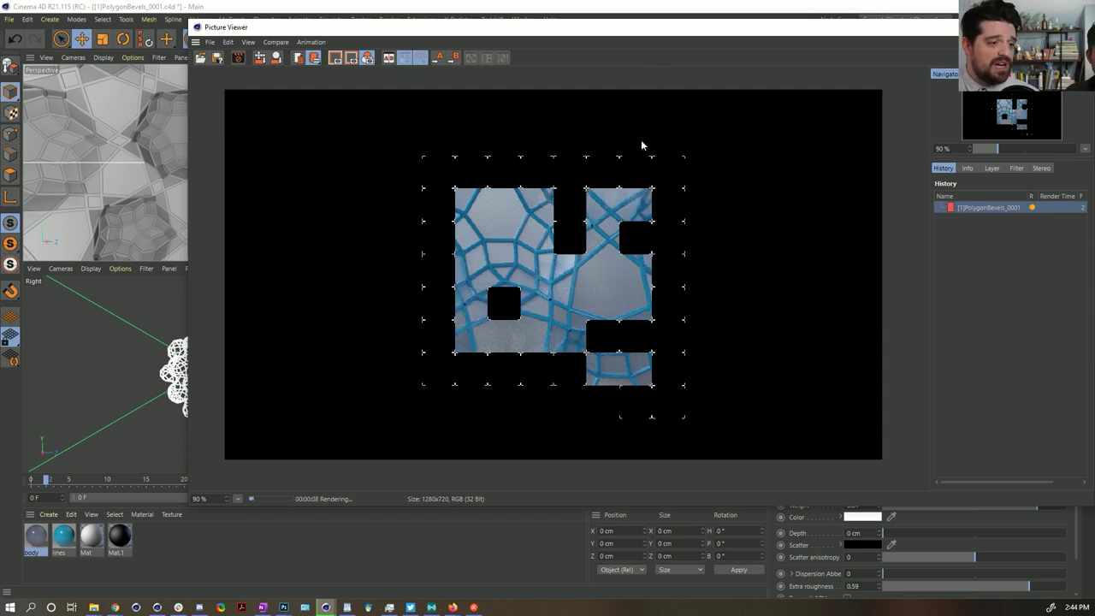
{"action": "scroll", "coordinate": [596, 299], "scroll_direction": "up", "scroll_amount": 3}
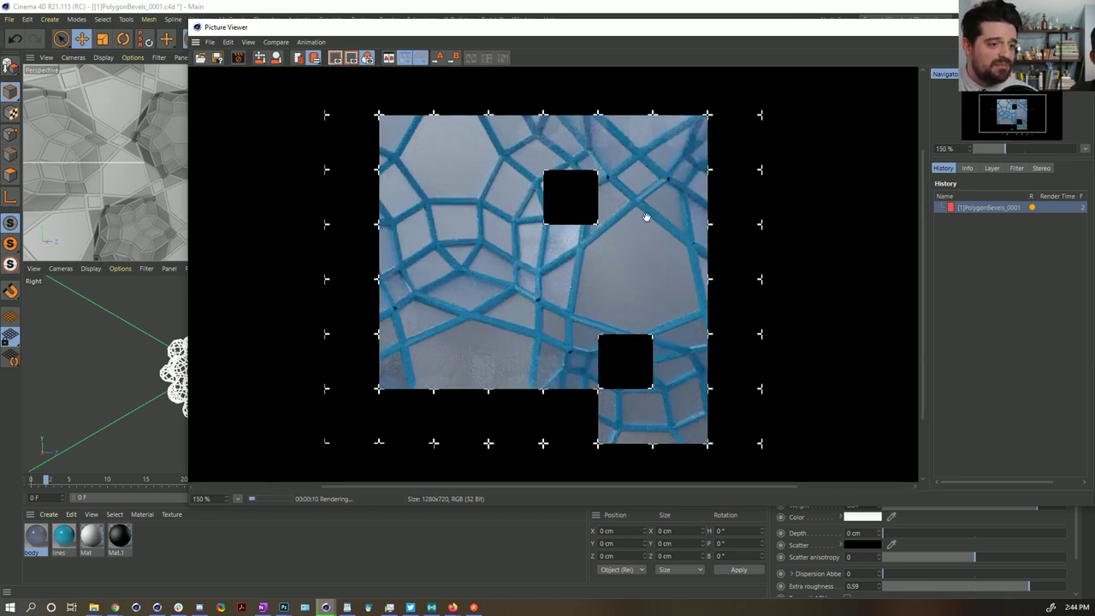
{"action": "left_click_drag", "start_coordinate": [633, 271], "coordinate": [564, 317]}
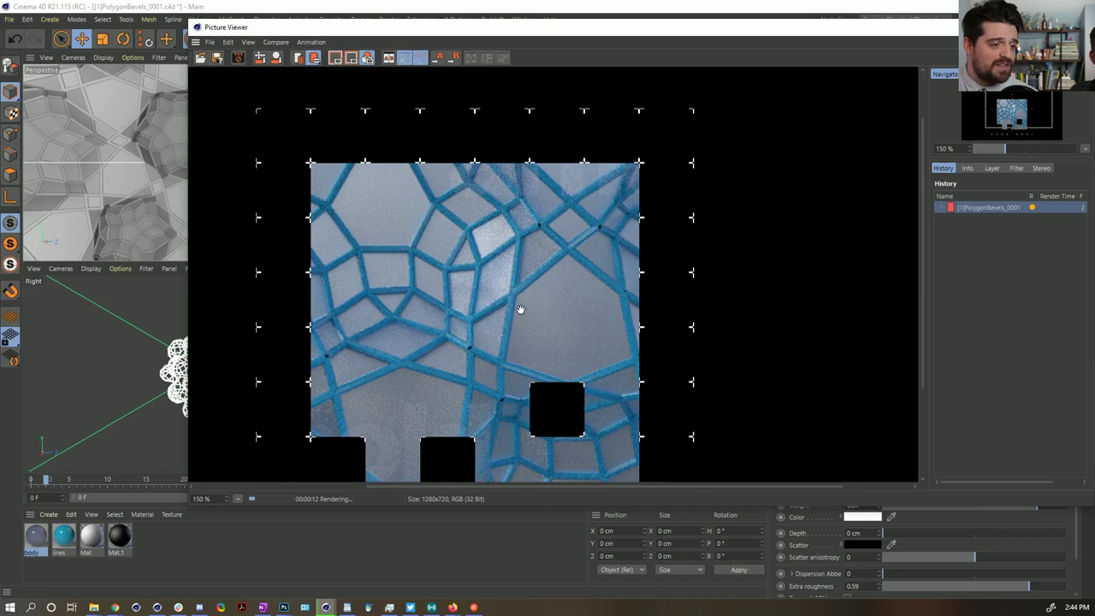
{"action": "scroll", "coordinate": [545, 305], "scroll_direction": "down", "scroll_amount": 1}
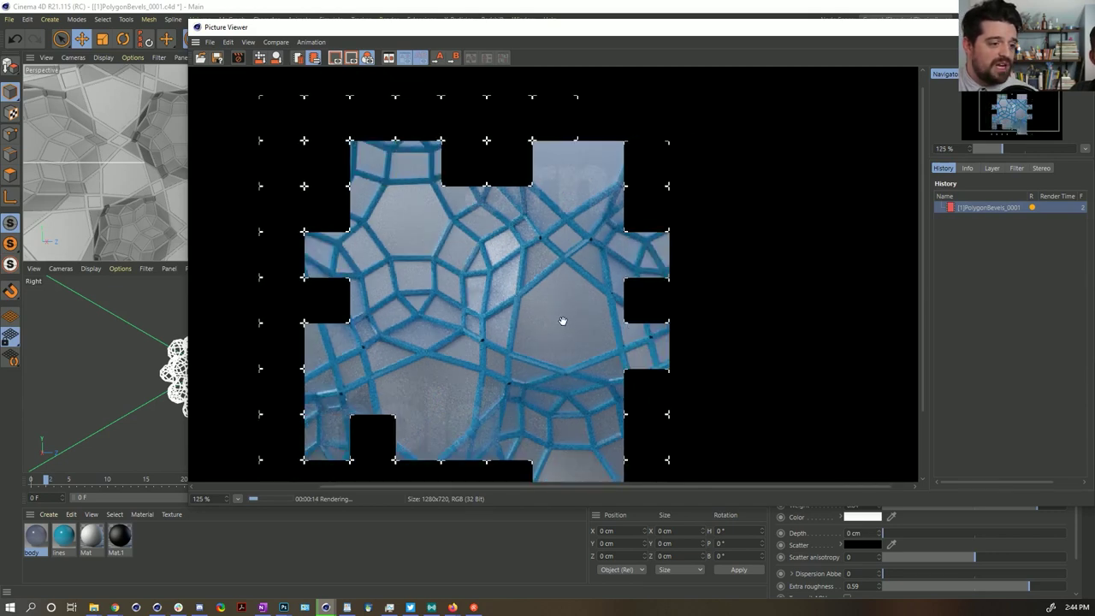
{"action": "left_click_drag", "start_coordinate": [525, 286], "coordinate": [585, 304]}
{"action": "scroll", "coordinate": [517, 300], "scroll_direction": "down", "scroll_amount": 1}
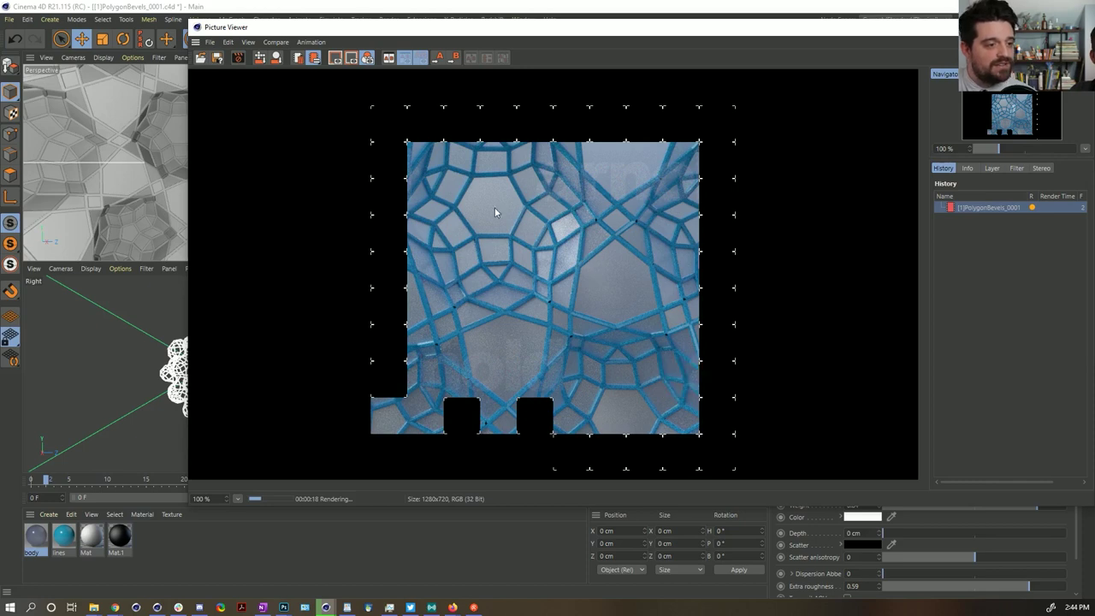
{"action": "scroll", "coordinate": [526, 289], "scroll_direction": "down", "scroll_amount": 1}
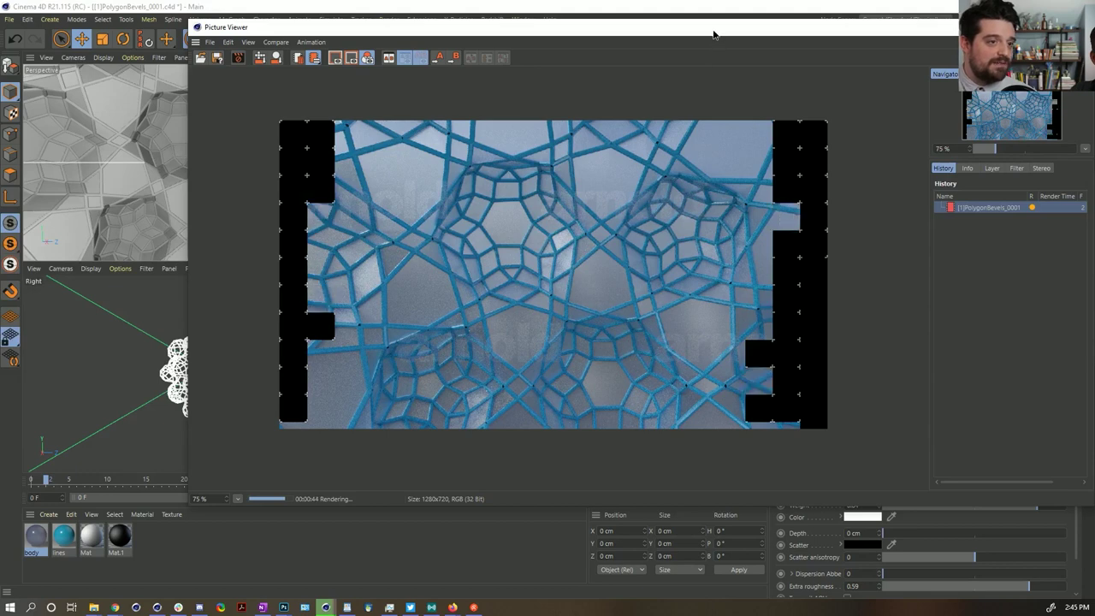
{"action": "left_click_drag", "start_coordinate": [702, 27], "coordinate": [500, 32]}
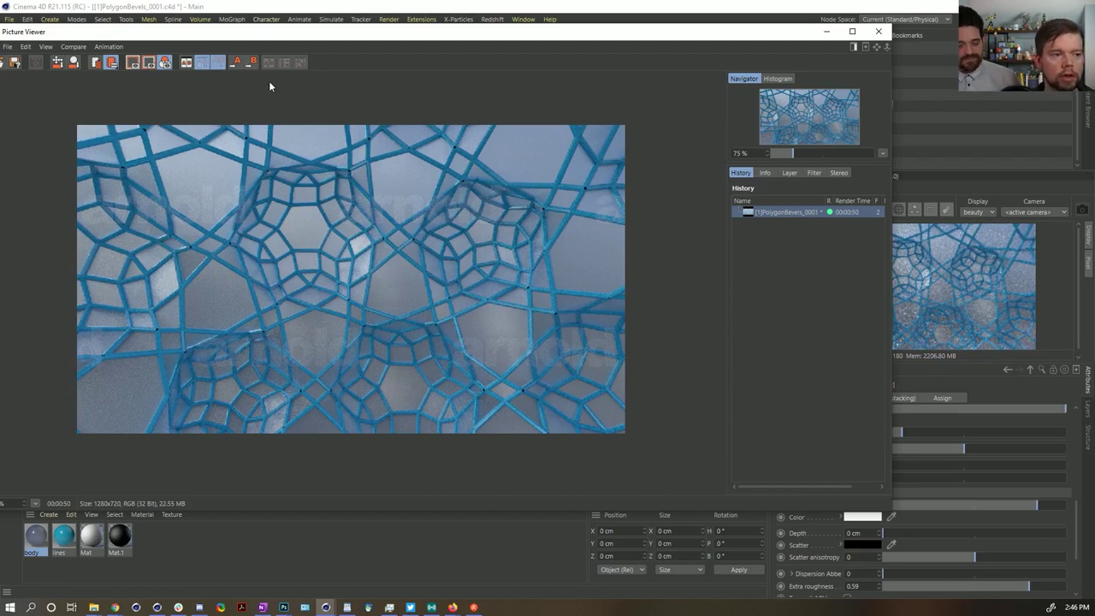
Zoom around the finished render, then bring the Instagram browser window forward
{"action": "scroll", "coordinate": [398, 242], "scroll_direction": "up", "scroll_amount": 2}
{"action": "scroll", "coordinate": [395, 240], "scroll_direction": "up", "scroll_amount": 1}
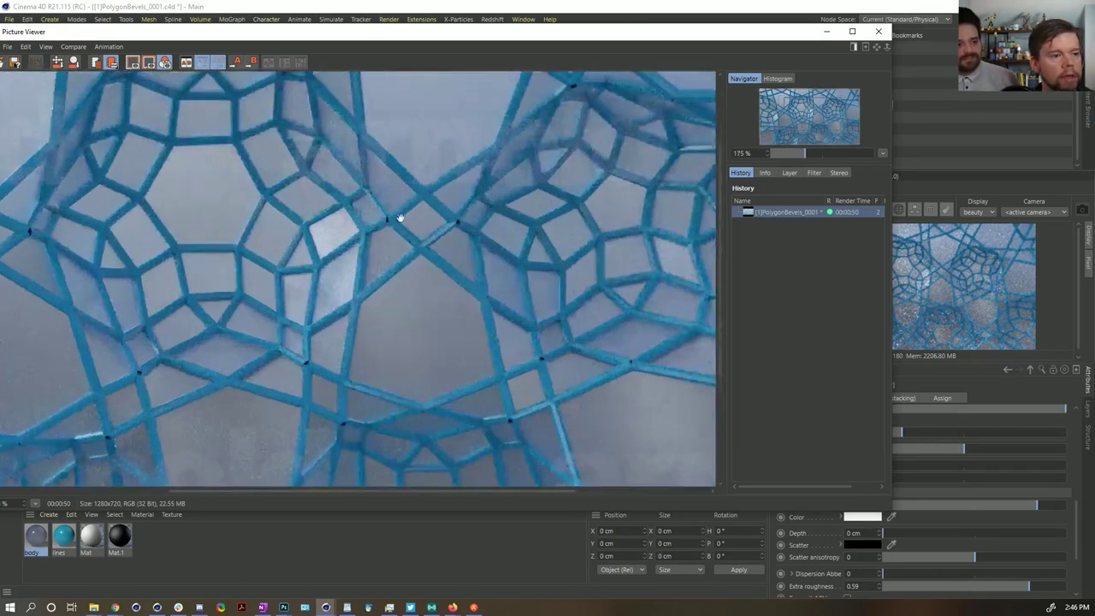
{"action": "scroll", "coordinate": [392, 243], "scroll_direction": "up", "scroll_amount": 1}
{"action": "scroll", "coordinate": [393, 243], "scroll_direction": "down", "scroll_amount": 2}
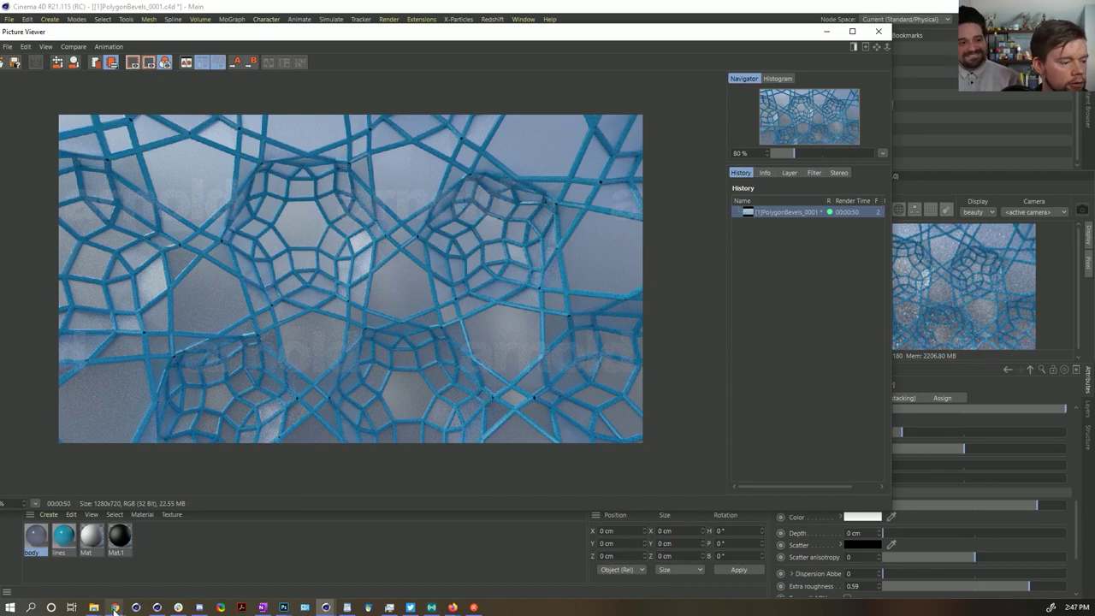
{"action": "mouse_move", "coordinate": [114, 606]}
{"action": "left_click", "coordinate": [285, 561]}
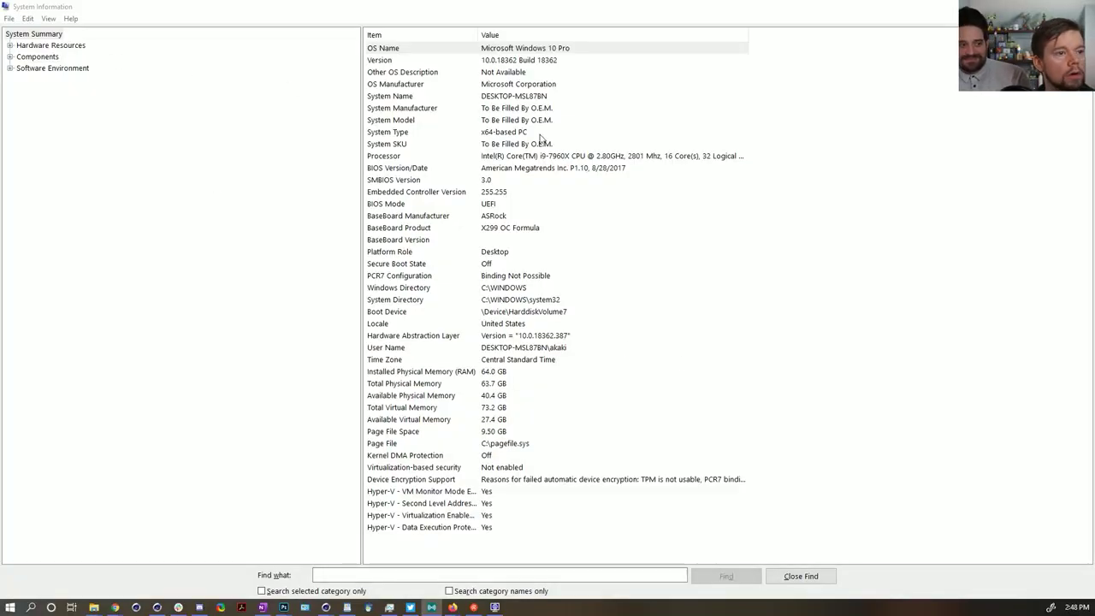
Browse the System Summary, Hardware Resources and Components categories in System Information
{"action": "left_click", "coordinate": [52, 45]}
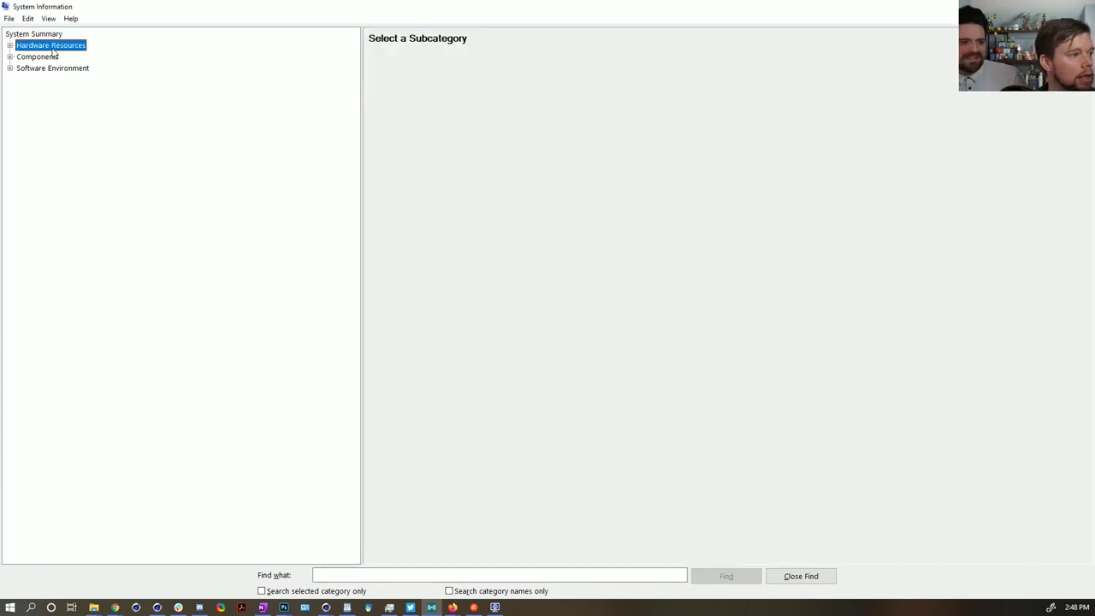
{"action": "key", "text": "Up"}
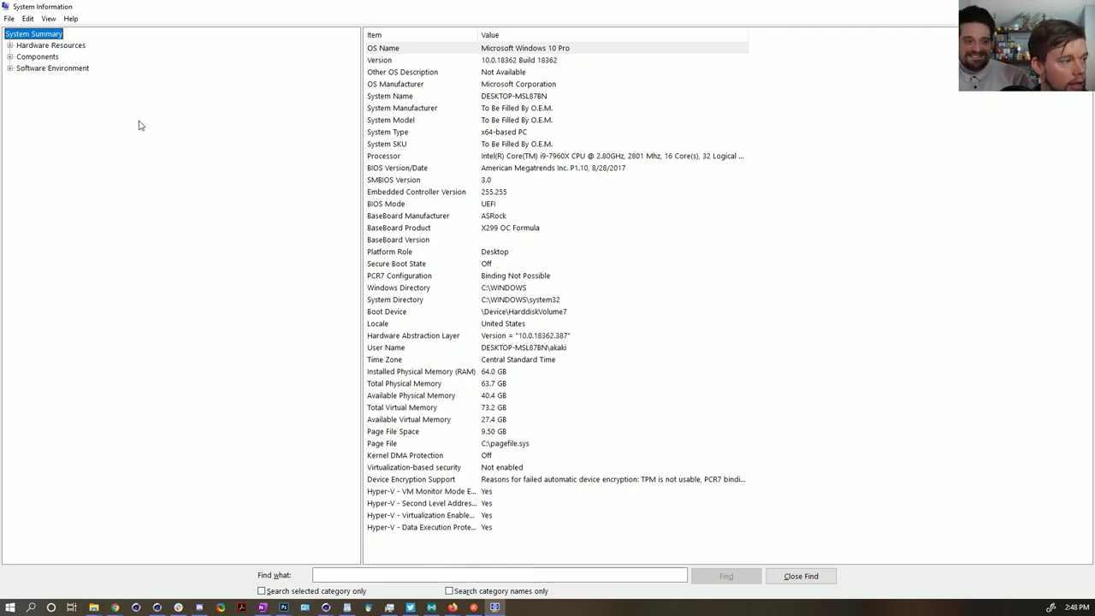
{"action": "left_click", "coordinate": [50, 57]}
{"action": "left_click", "coordinate": [53, 48]}
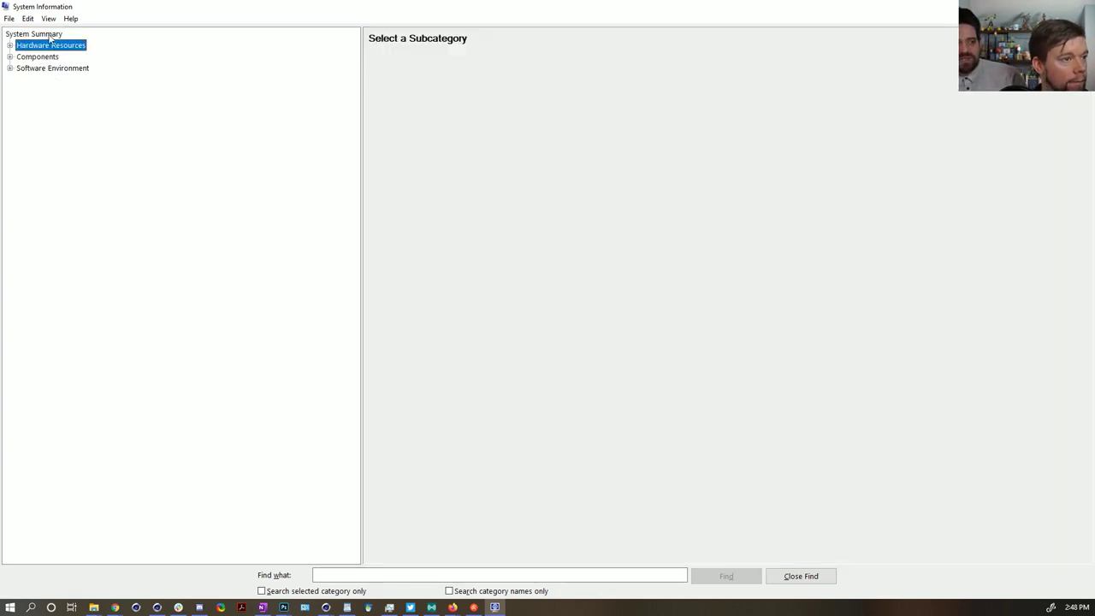
{"action": "left_click", "coordinate": [49, 34]}
Expand Hardware Resources and restore the window to a smaller size, nudged up-right
{"action": "left_click", "coordinate": [9, 45]}
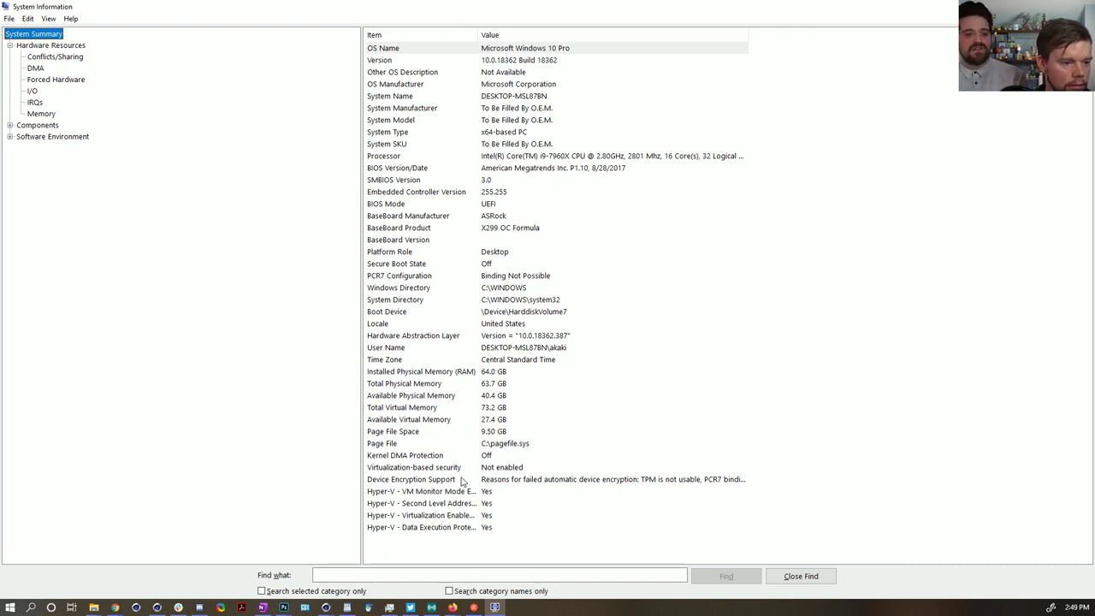
{"action": "double_click", "coordinate": [923, 13]}
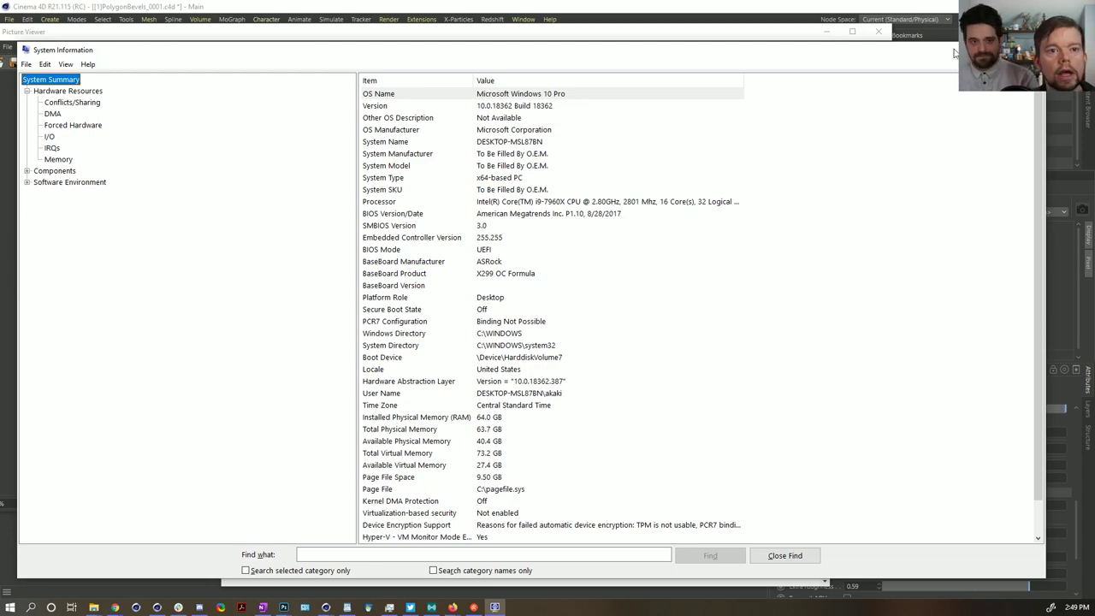
{"action": "left_click_drag", "start_coordinate": [954, 53], "coordinate": [966, 43]}
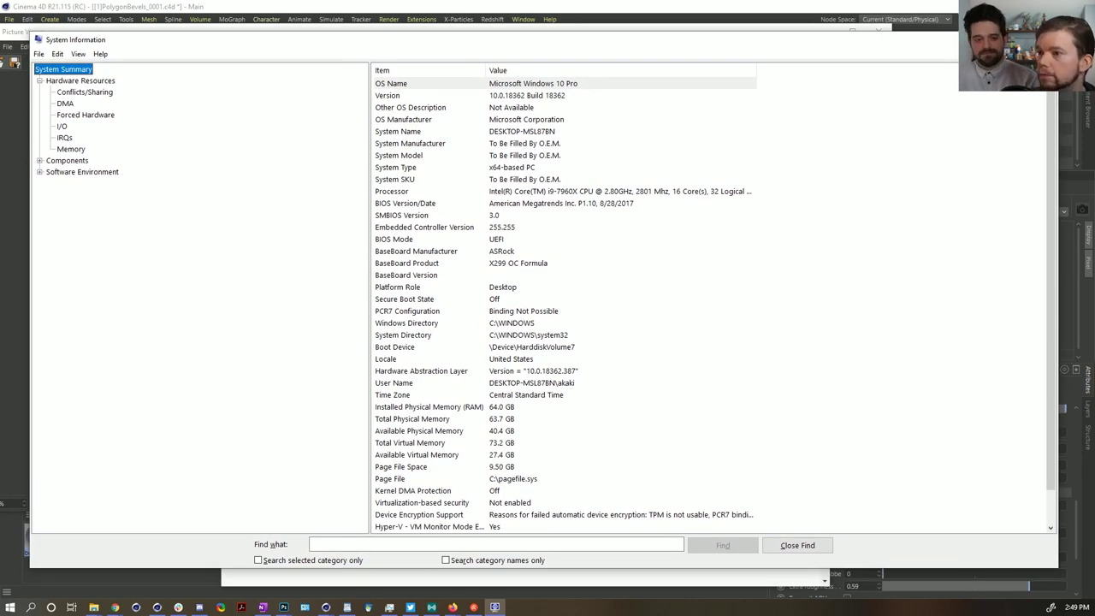
Switch to the Instagram post in the browser, then on to the Twitter app
{"action": "key", "text": "alt+Tab"}
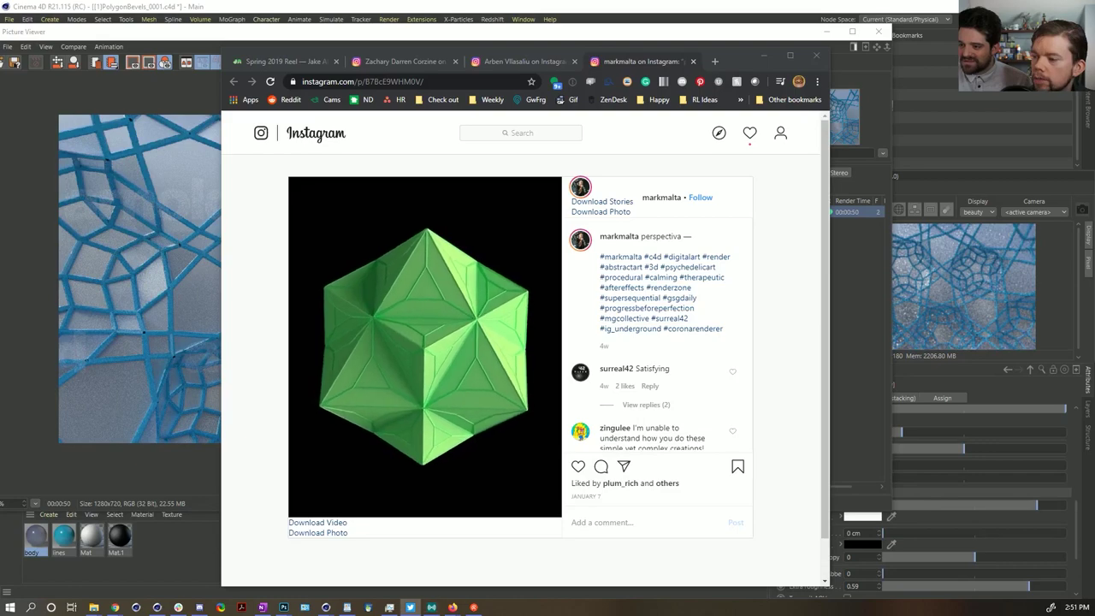
{"action": "key", "text": "alt+Tab"}
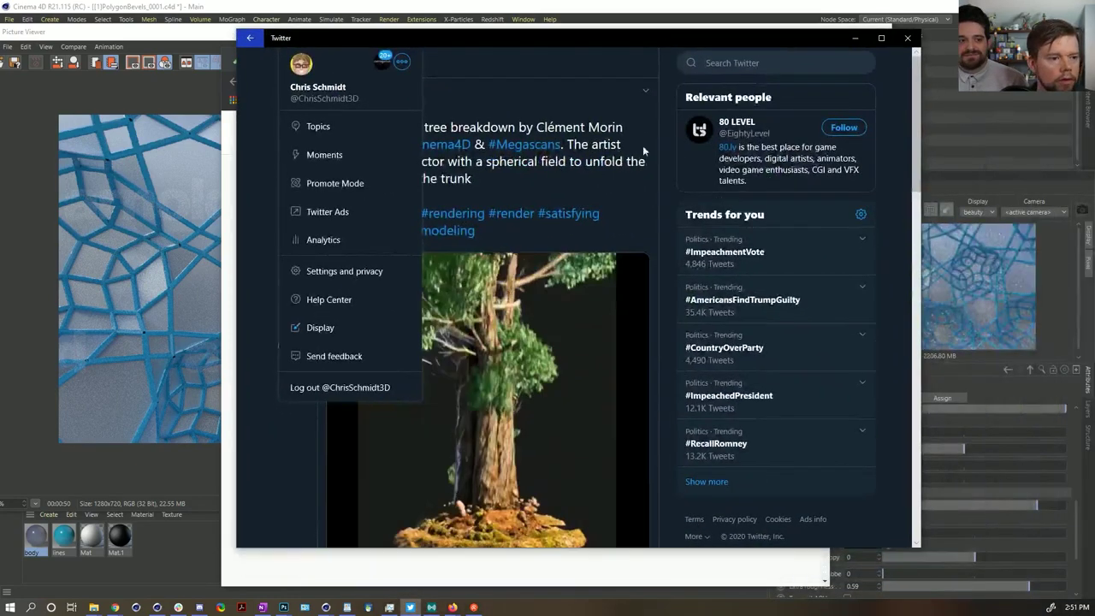
Close the profile menu, scroll through the tree-breakdown tweet, and move Twitter aside
{"action": "left_click", "coordinate": [648, 191]}
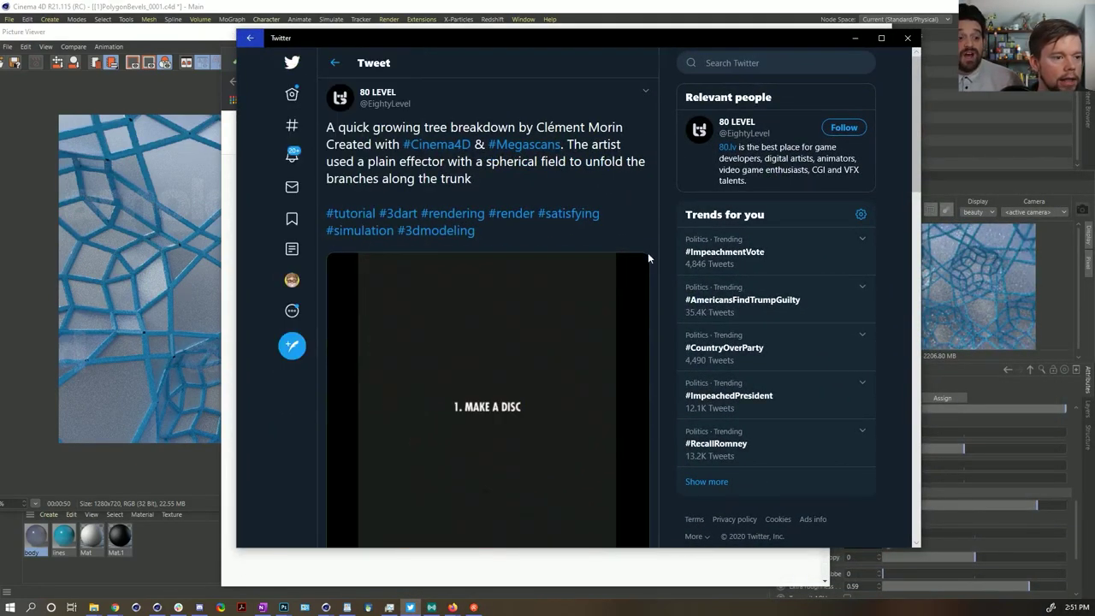
{"action": "scroll", "coordinate": [656, 339], "scroll_direction": "down", "scroll_amount": 1}
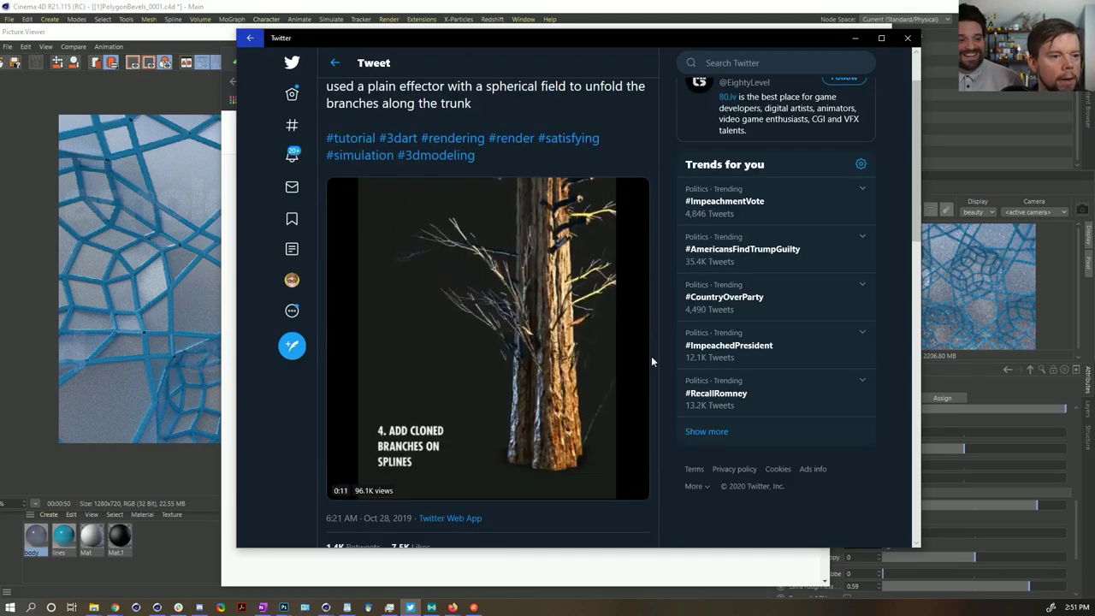
{"action": "scroll", "coordinate": [653, 355], "scroll_direction": "up", "scroll_amount": 1}
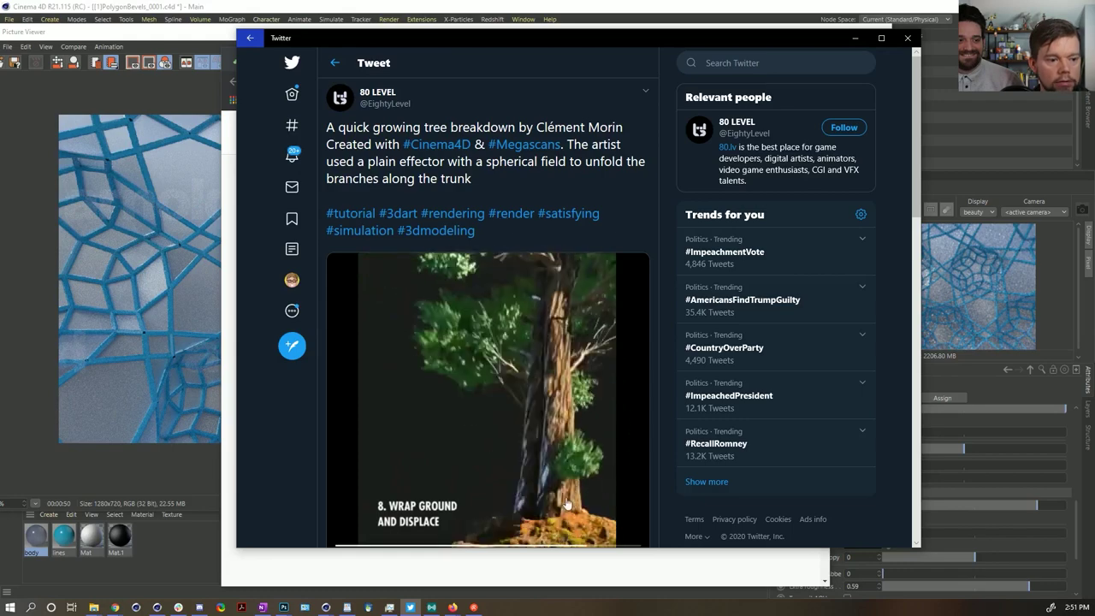
{"action": "scroll", "coordinate": [585, 348], "scroll_direction": "down", "scroll_amount": 1}
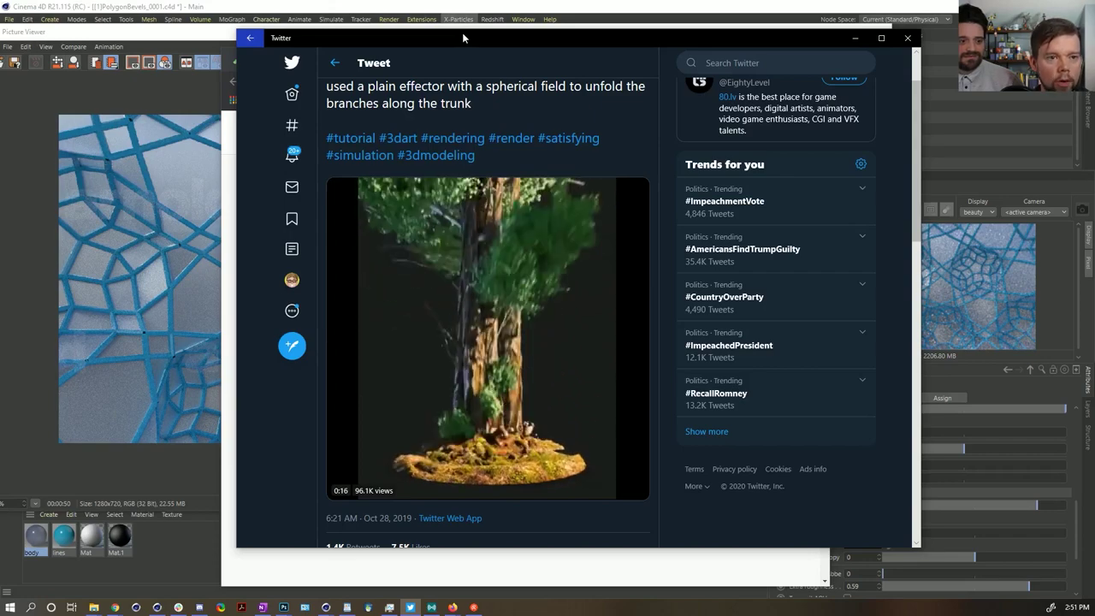
{"action": "left_click_drag", "start_coordinate": [462, 37], "coordinate": [707, 123]}
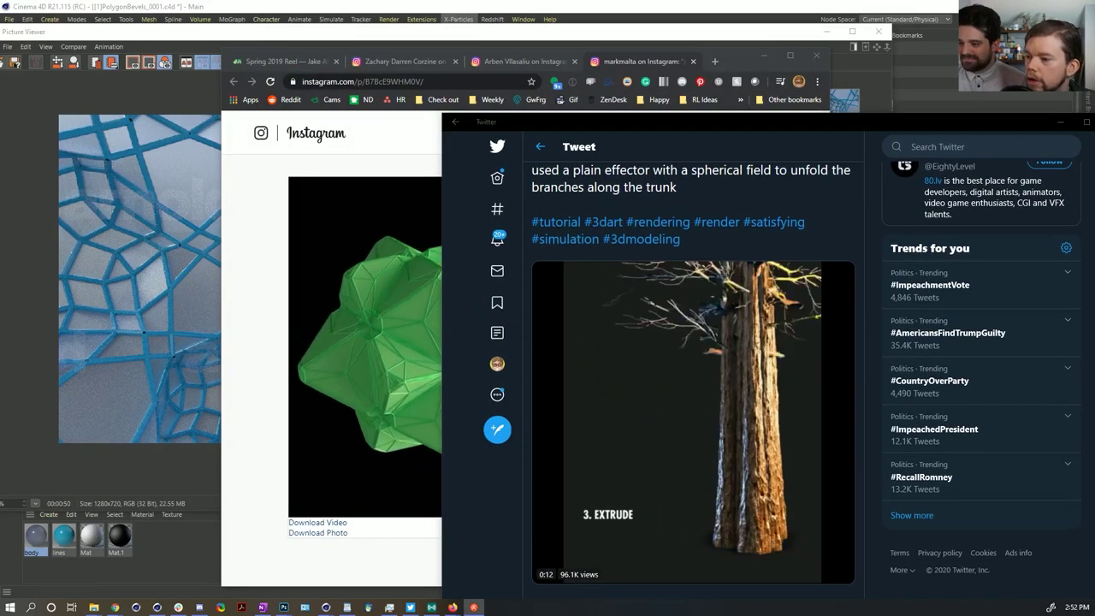
Load the copied tweet link in a new browser tab and scroll the Heavy Elevator page
{"action": "left_click", "coordinate": [423, 196]}
{"action": "key", "text": "ctrl+t"}
{"action": "key", "text": "ctrl+v"}
{"action": "key", "text": "Return"}
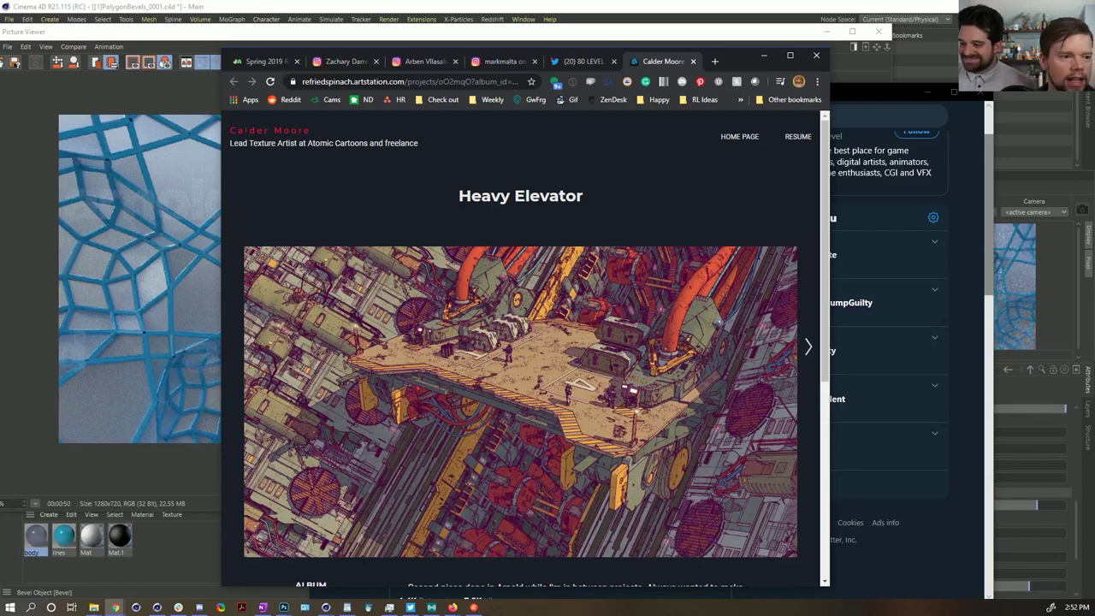
{"action": "scroll", "coordinate": [552, 306], "scroll_direction": "down", "scroll_amount": 2}
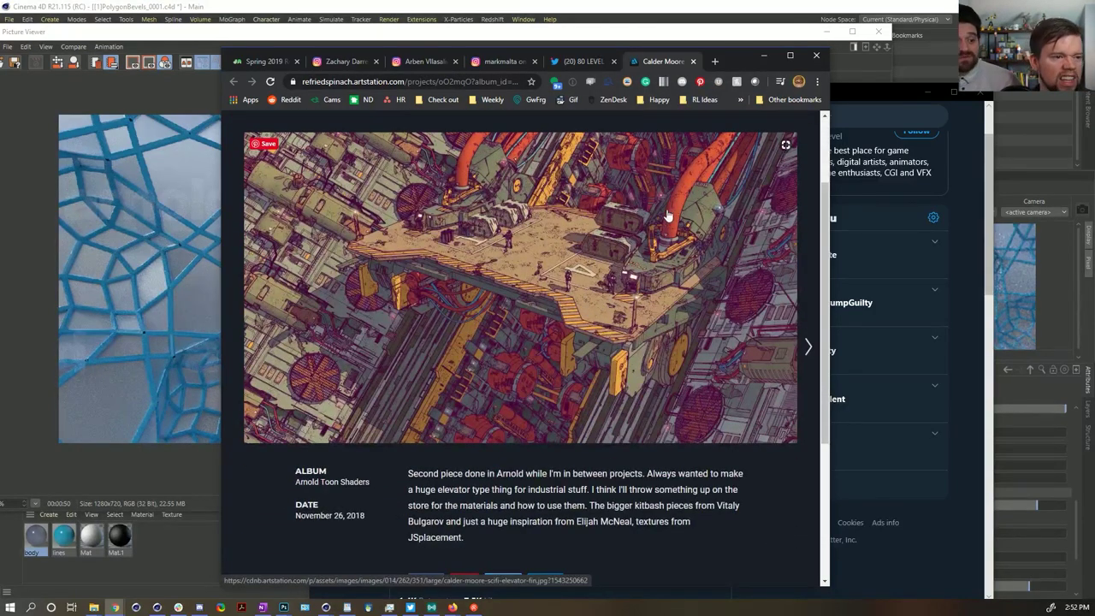
Maximise the browser so the Heavy Elevator artwork shows full size
{"action": "double_click", "coordinate": [739, 61]}
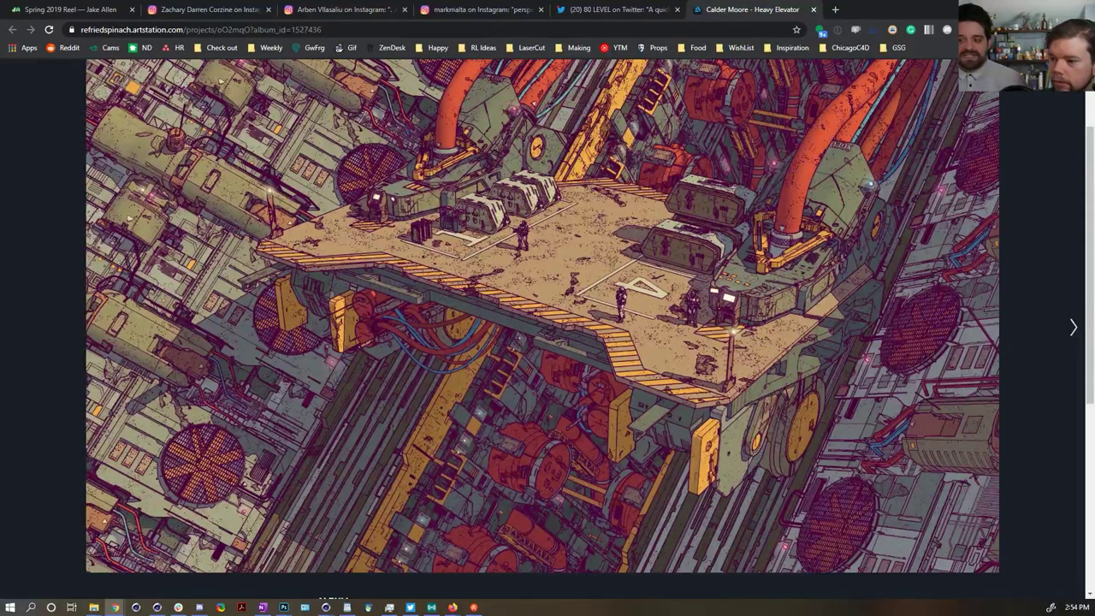
{"action": "scroll", "coordinate": [458, 294], "scroll_direction": "up", "scroll_amount": 3}
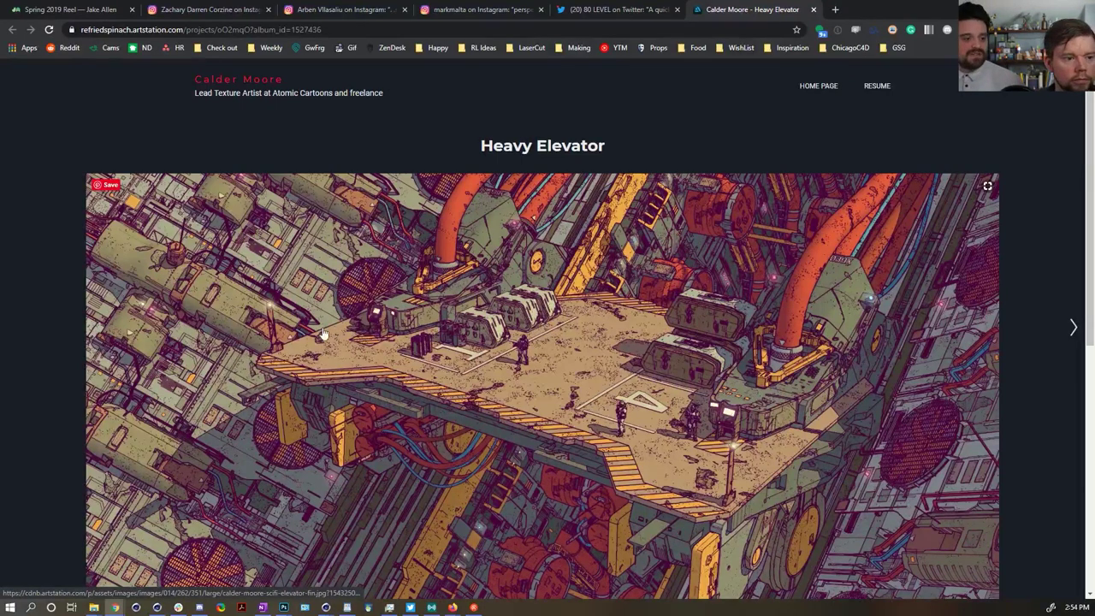
{"action": "scroll", "coordinate": [325, 336], "scroll_direction": "down", "scroll_amount": 1}
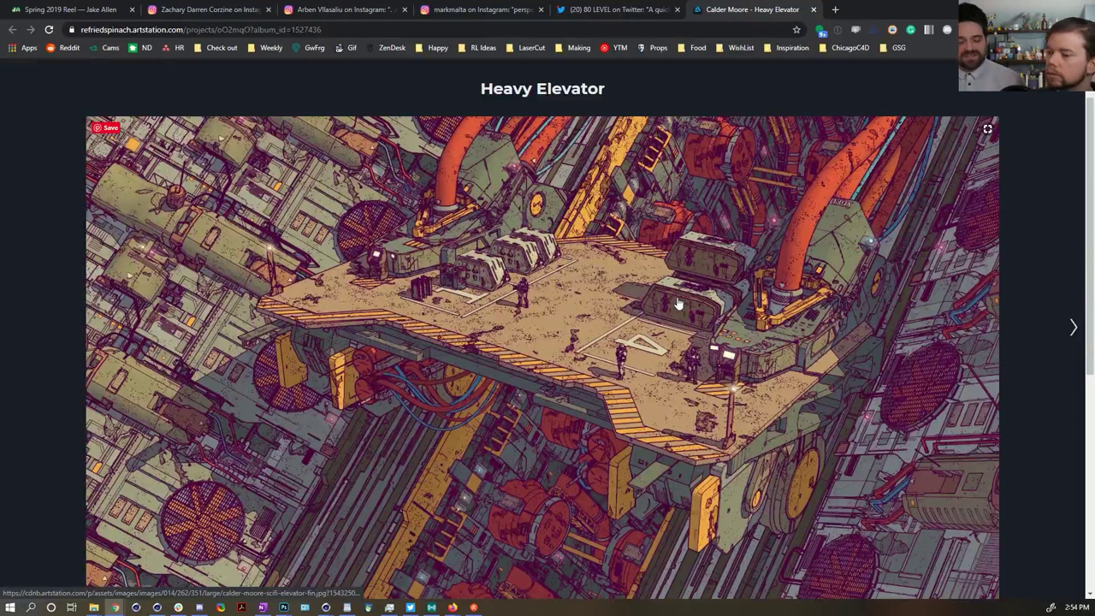
{"action": "scroll", "coordinate": [547, 295], "scroll_direction": "up", "scroll_amount": 1}
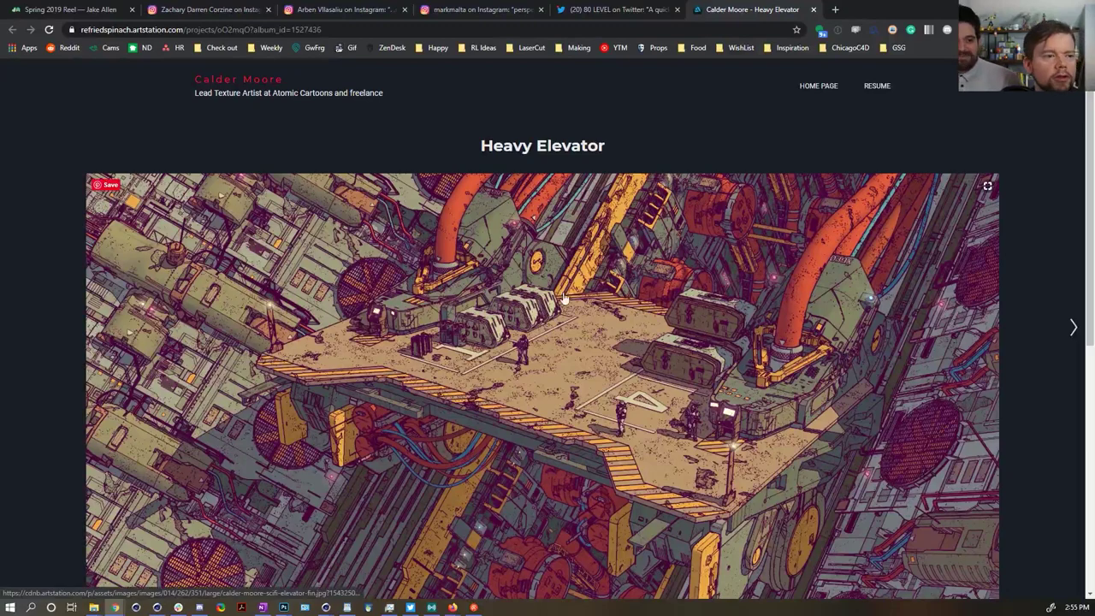
{"action": "scroll", "coordinate": [565, 297], "scroll_direction": "down", "scroll_amount": 2}
{"action": "scroll", "coordinate": [565, 297], "scroll_direction": "up", "scroll_amount": 2}
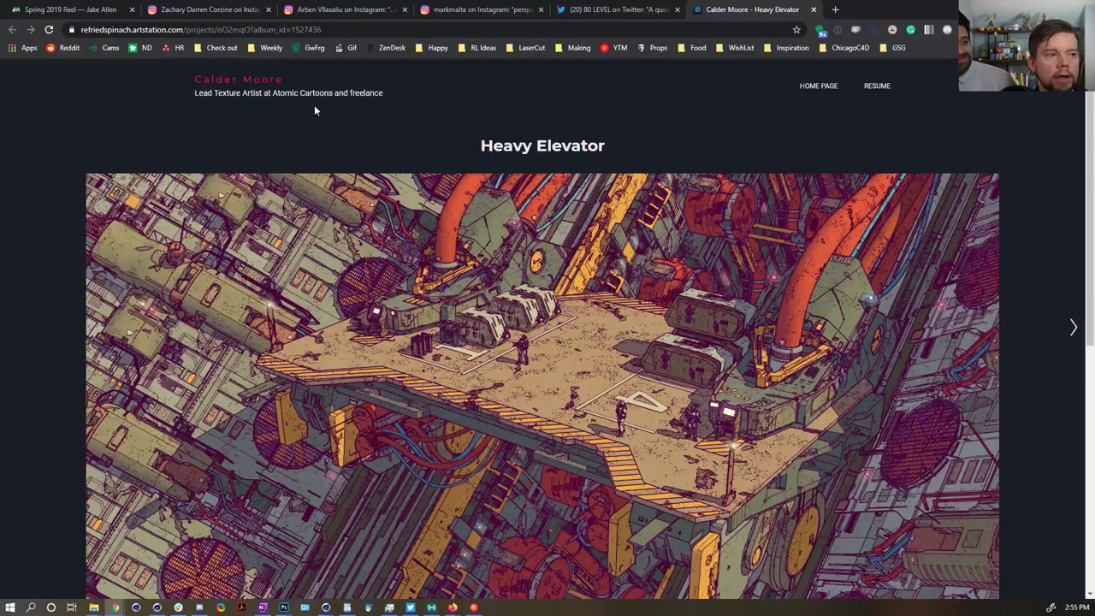
{"action": "scroll", "coordinate": [514, 276], "scroll_direction": "down", "scroll_amount": 10}
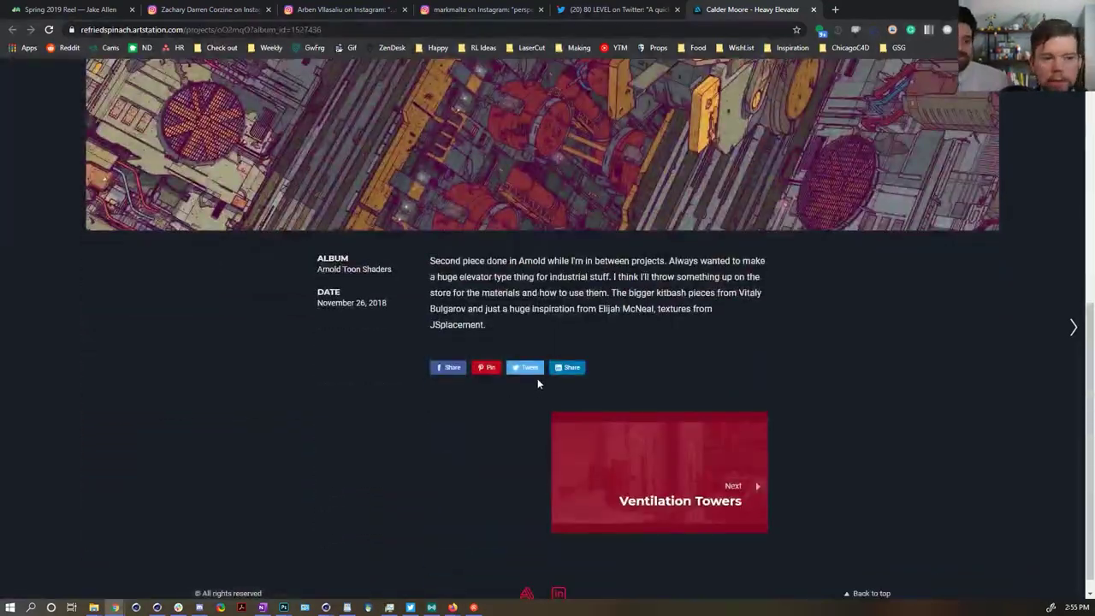
{"action": "scroll", "coordinate": [460, 375], "scroll_direction": "up", "scroll_amount": 10}
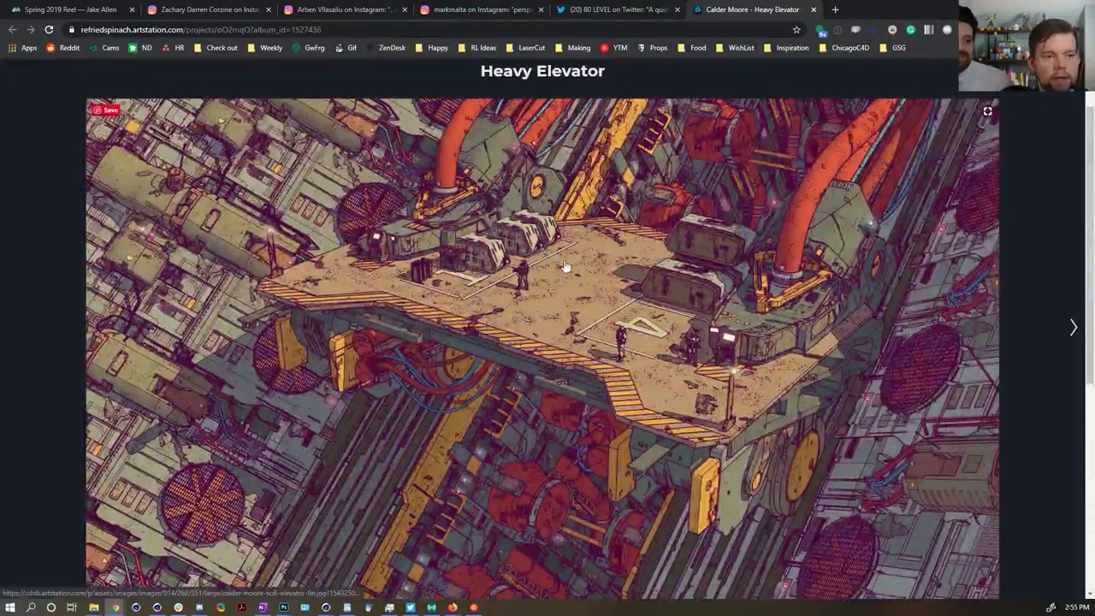
{"action": "scroll", "coordinate": [565, 266], "scroll_direction": "down", "scroll_amount": 1}
{"action": "scroll", "coordinate": [574, 244], "scroll_direction": "up", "scroll_amount": 1}
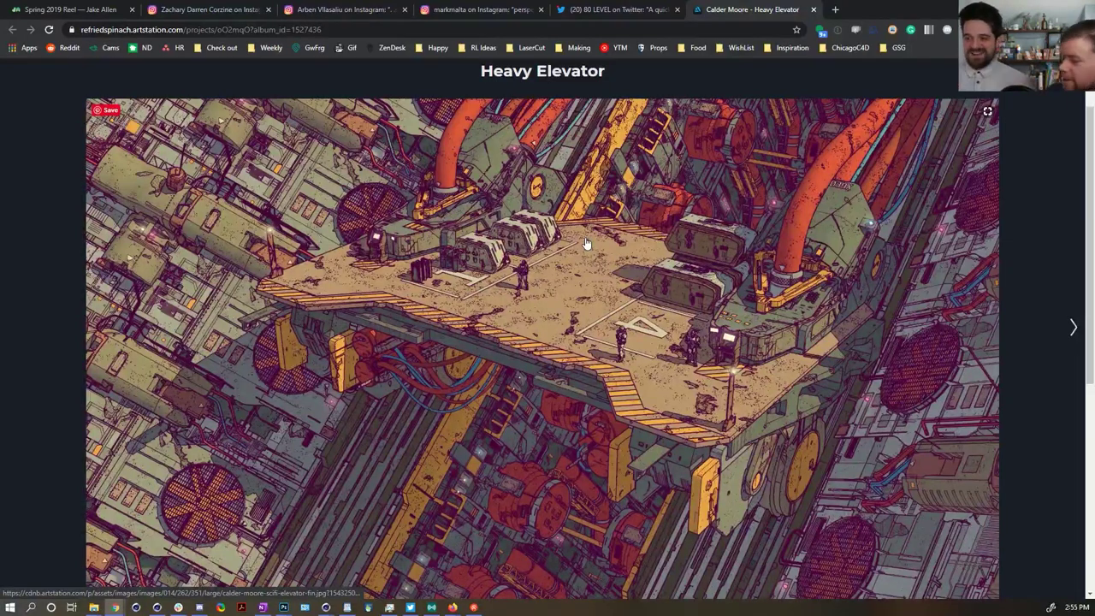
{"action": "scroll", "coordinate": [340, 354], "scroll_direction": "up", "scroll_amount": 1}
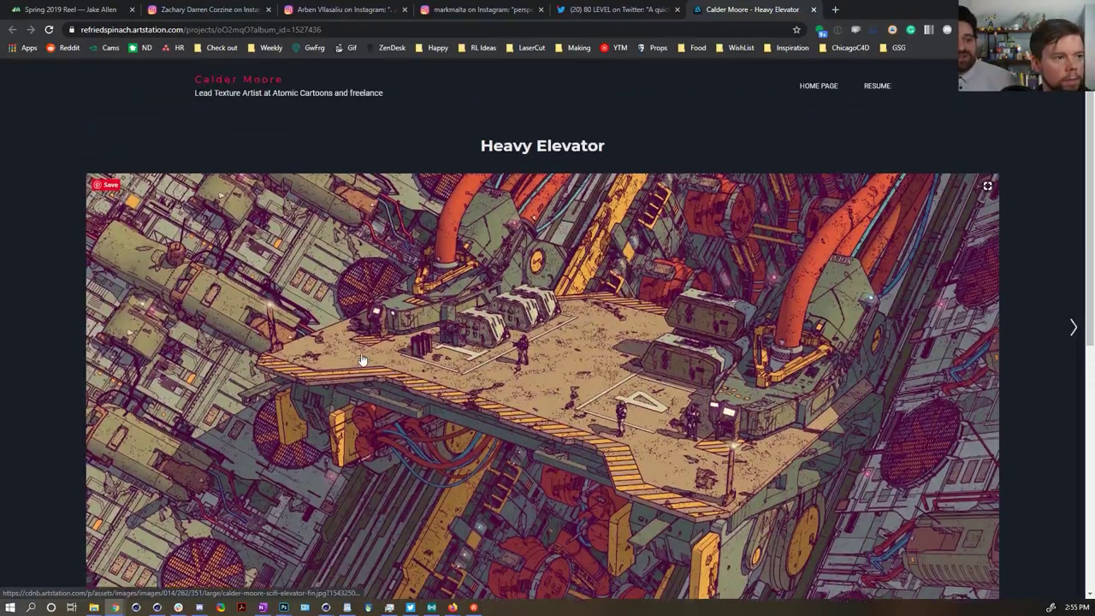
{"action": "scroll", "coordinate": [383, 334], "scroll_direction": "down", "scroll_amount": 2}
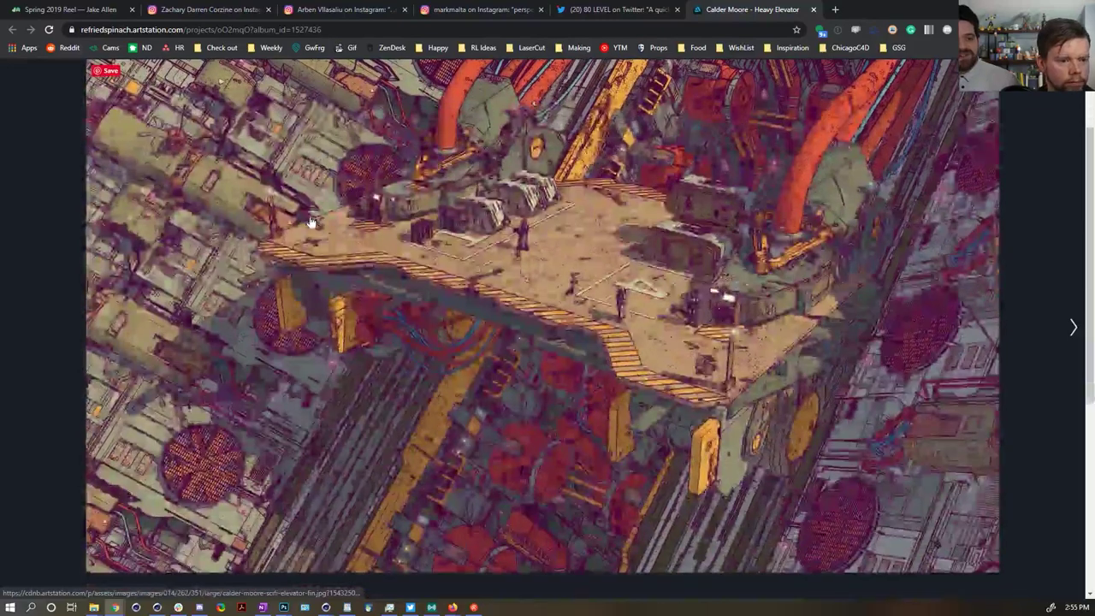
{"action": "scroll", "coordinate": [310, 221], "scroll_direction": "up", "scroll_amount": 1}
{"action": "scroll", "coordinate": [310, 222], "scroll_direction": "down", "scroll_amount": 1}
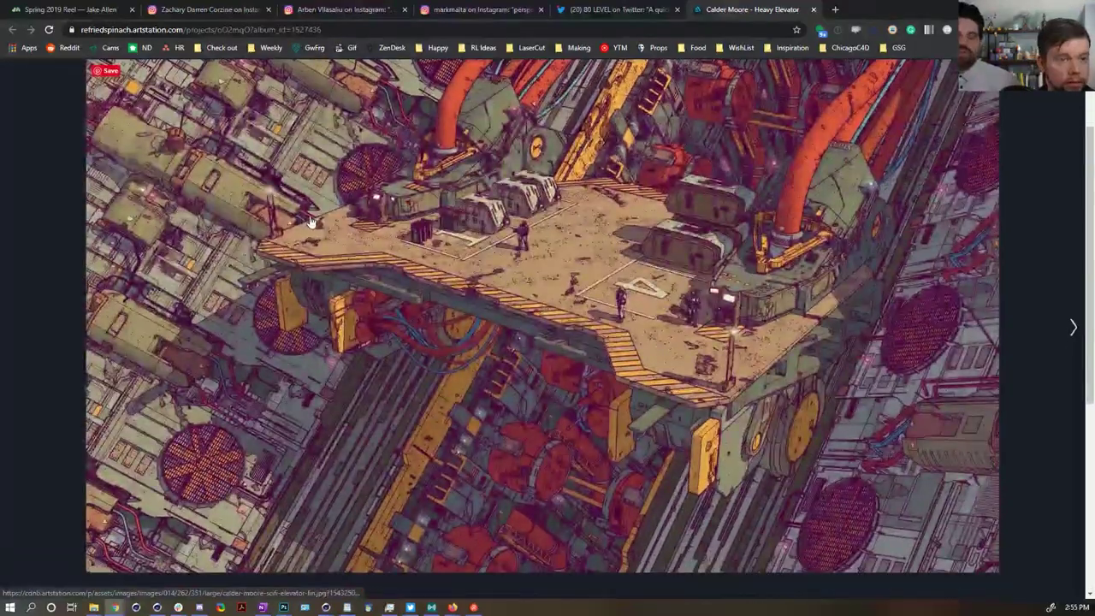
{"action": "scroll", "coordinate": [742, 157], "scroll_direction": "up", "scroll_amount": 1}
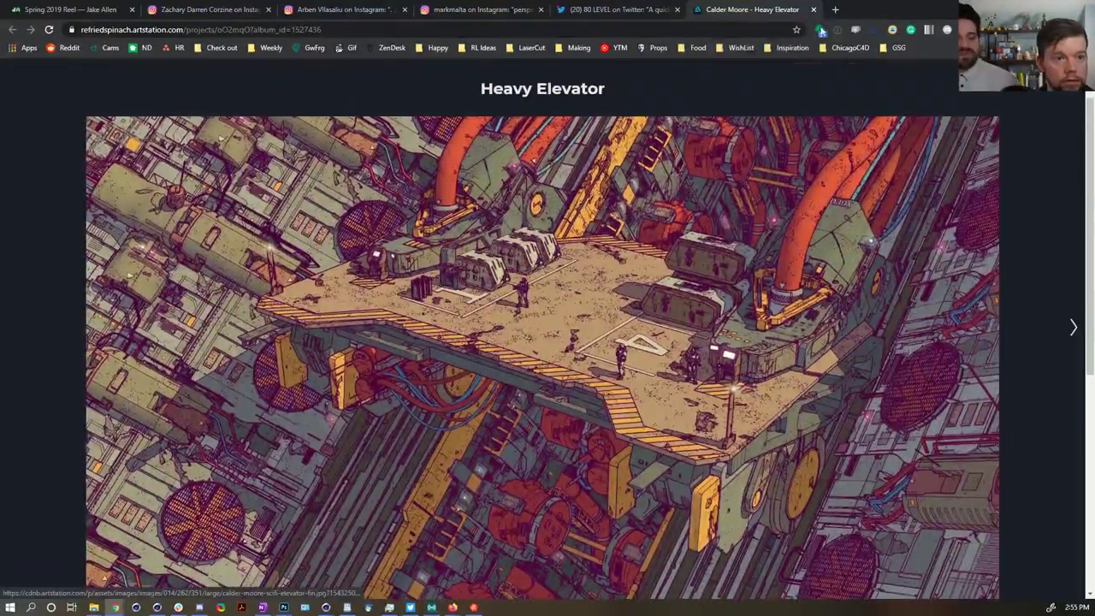
Search Google for 'arnold toon shader' in a new tab and glance over the results
{"action": "left_click", "coordinate": [837, 11]}
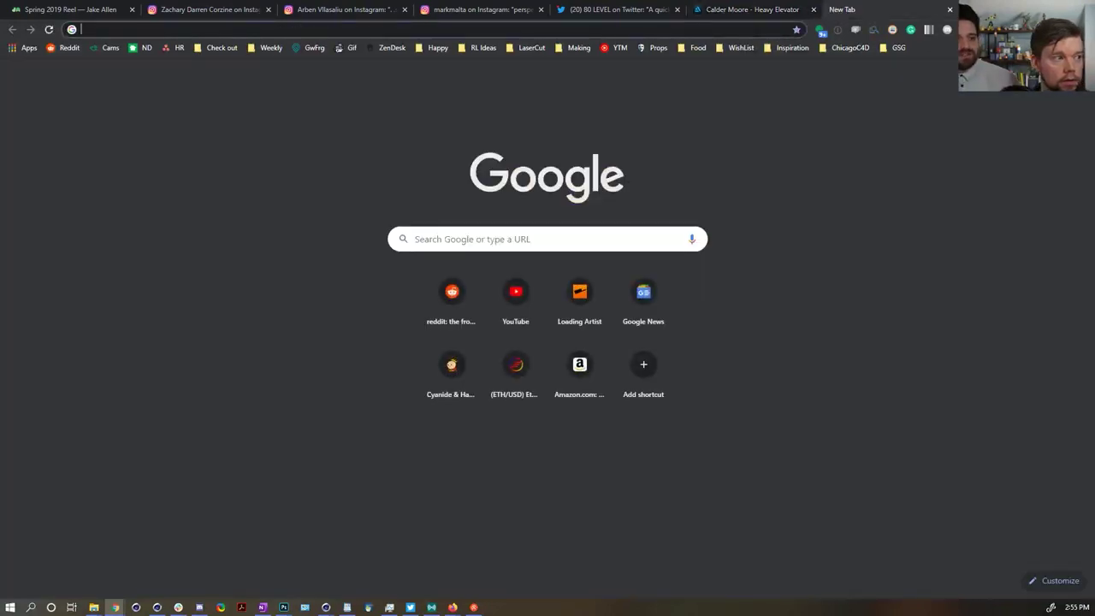
{"action": "type", "text": "arnold "}
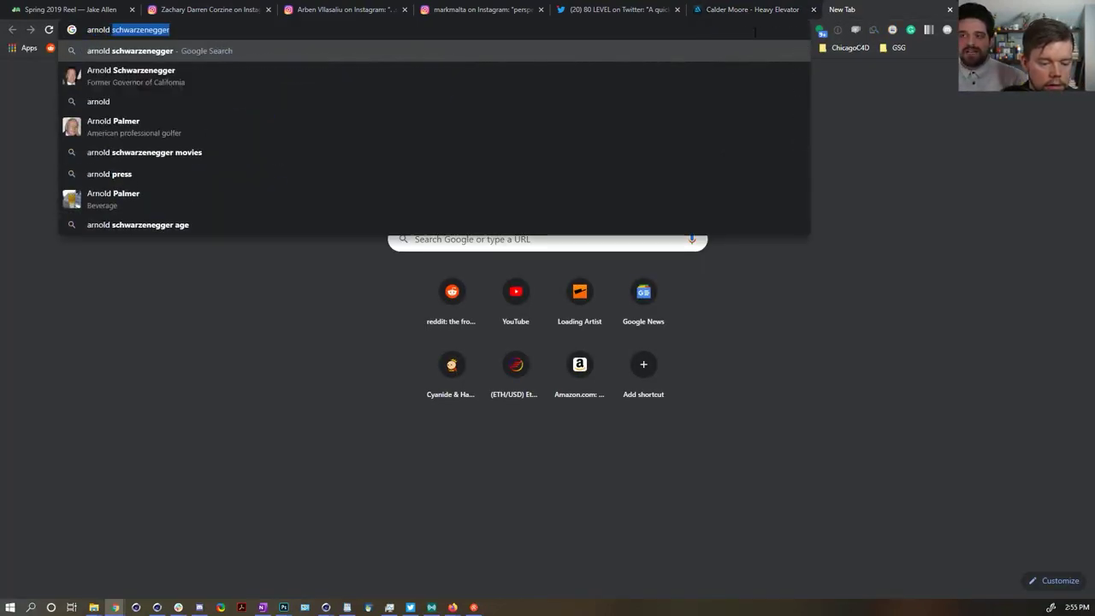
{"action": "type", "text": "toon"}
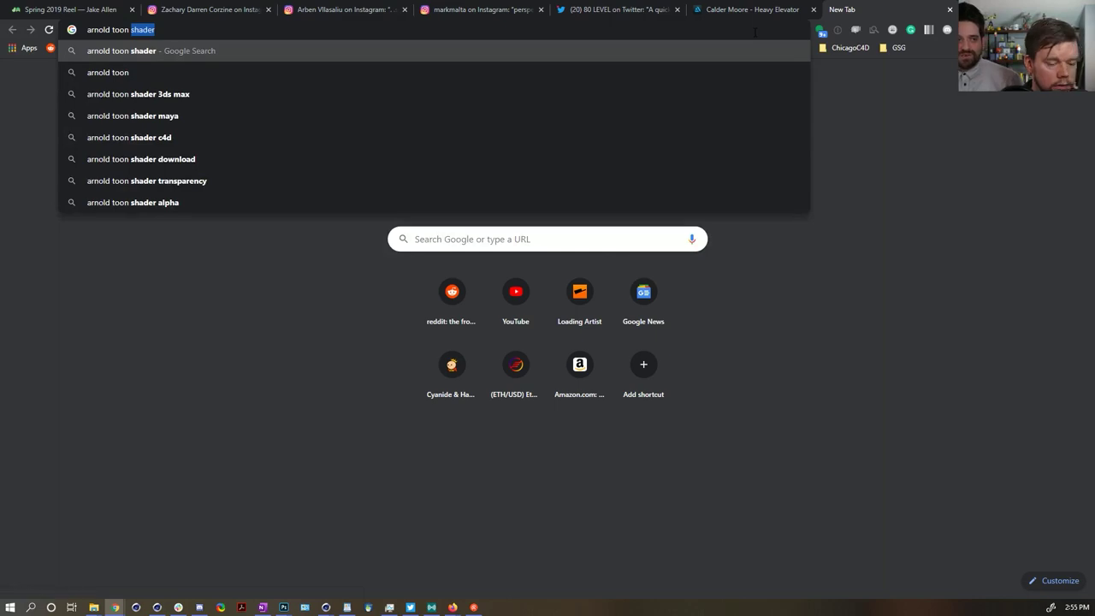
{"action": "key", "text": "Return"}
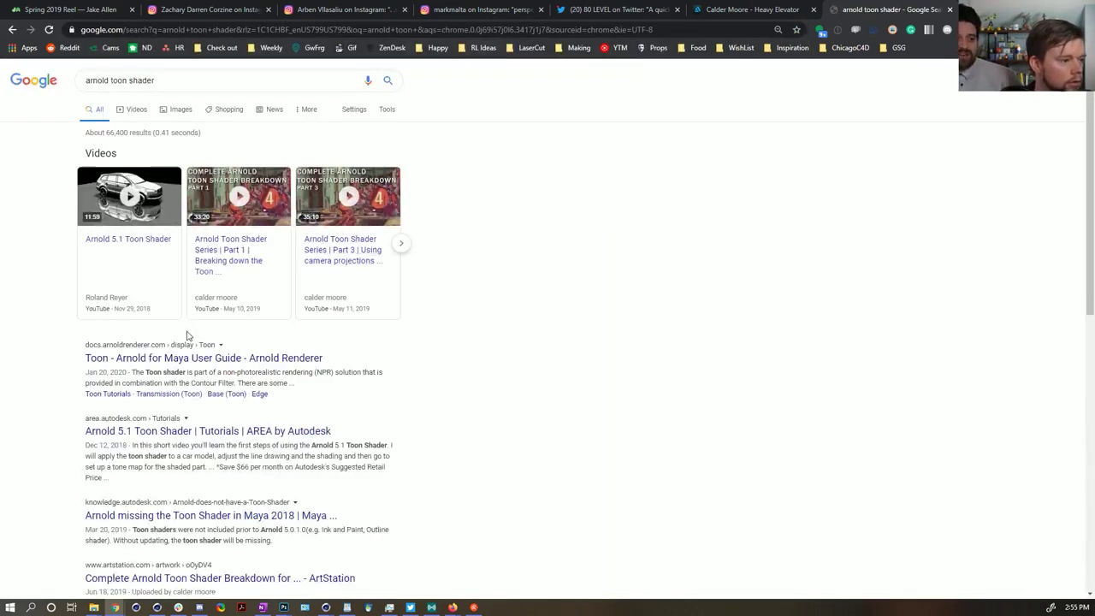
{"action": "scroll", "coordinate": [229, 366], "scroll_direction": "down", "scroll_amount": 1}
{"action": "scroll", "coordinate": [226, 291], "scroll_direction": "up", "scroll_amount": 1}
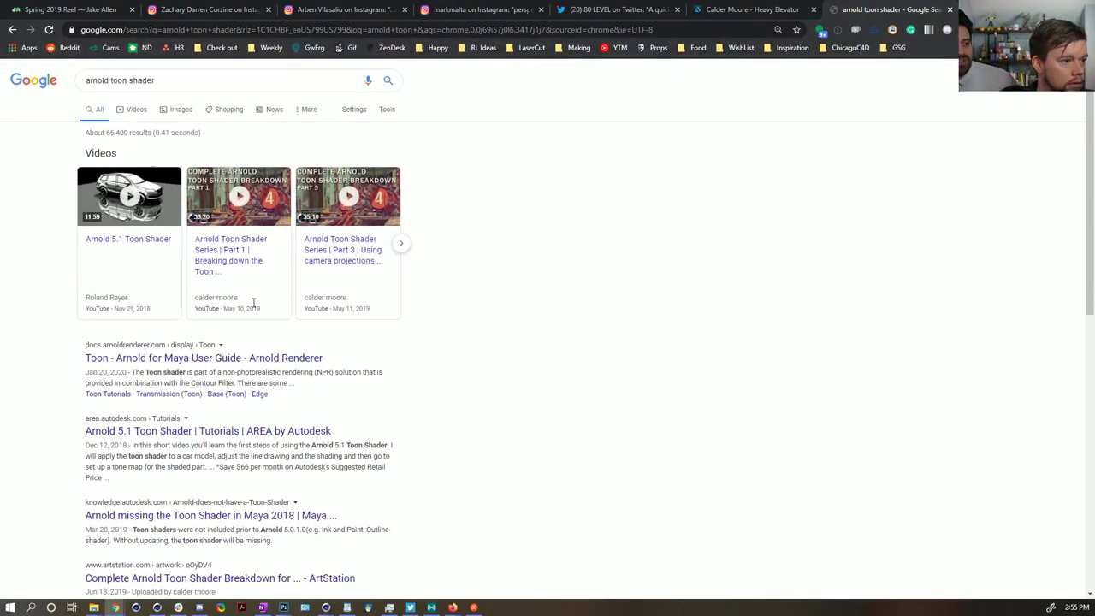
Open the Arnold Toon Shader Series Part 1 video, pause it, and skim through with number keys
{"action": "left_click", "coordinate": [222, 236]}
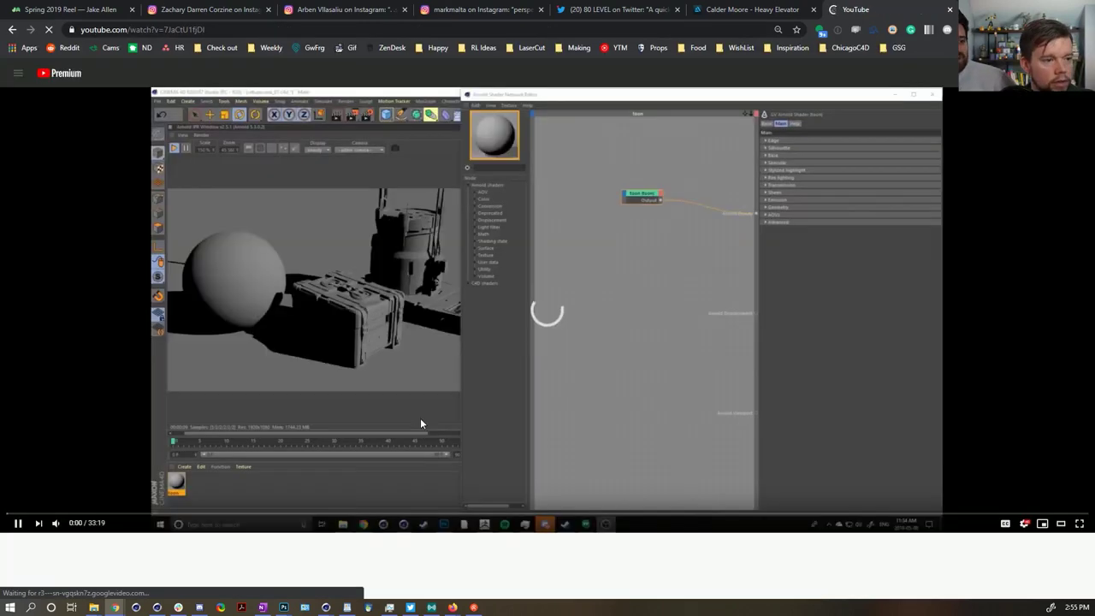
{"action": "left_click", "coordinate": [429, 373]}
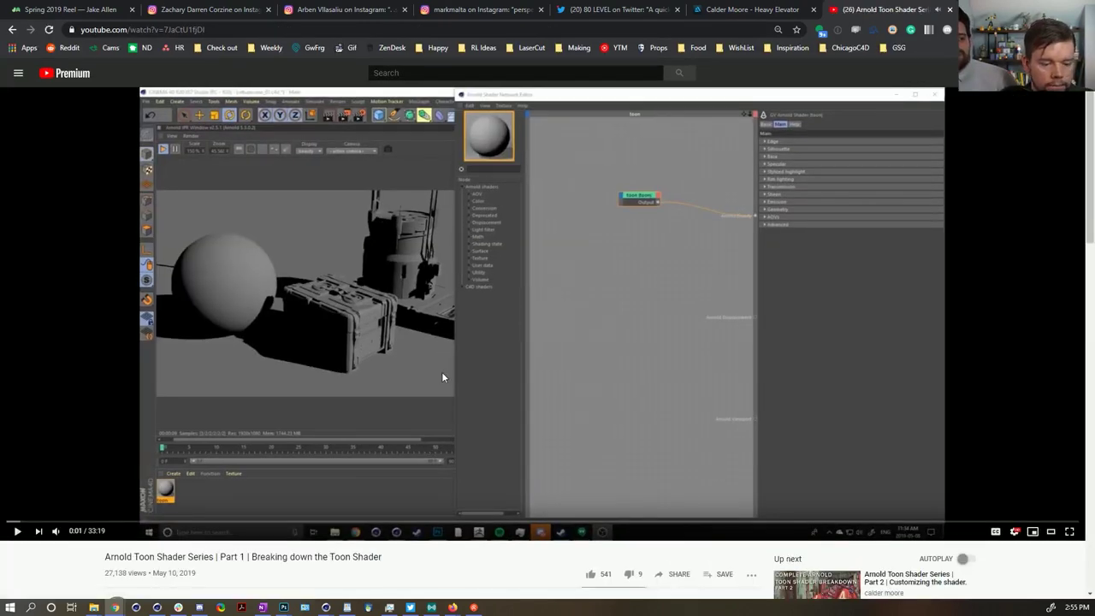
{"action": "key", "text": "2"}
{"action": "key", "text": "3"}
{"action": "key", "text": "4"}
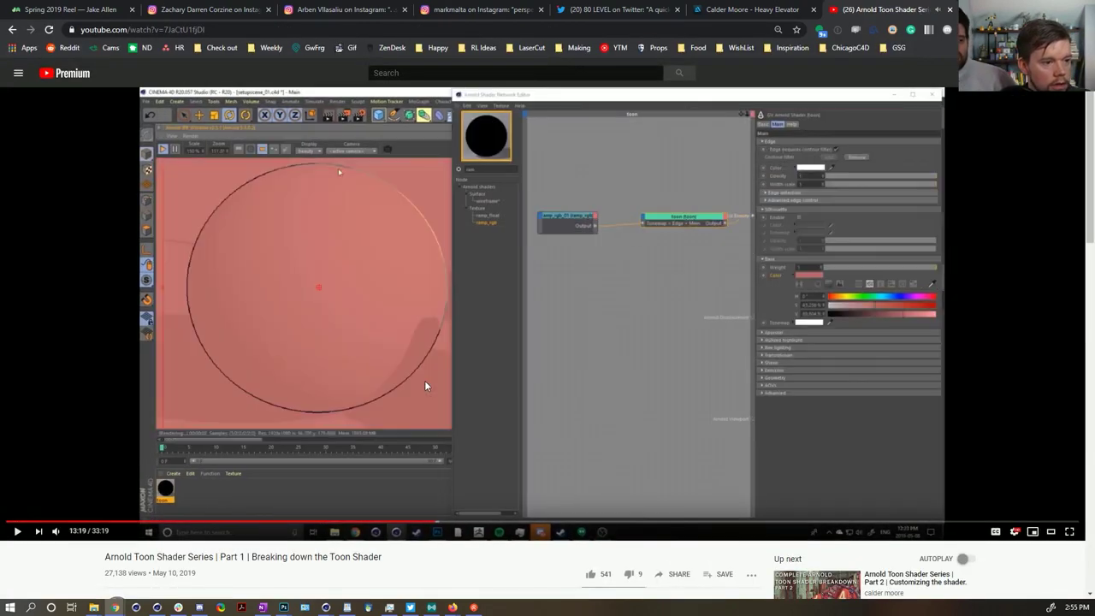
{"action": "key", "text": "5"}
{"action": "key", "text": "6"}
{"action": "key", "text": "8"}
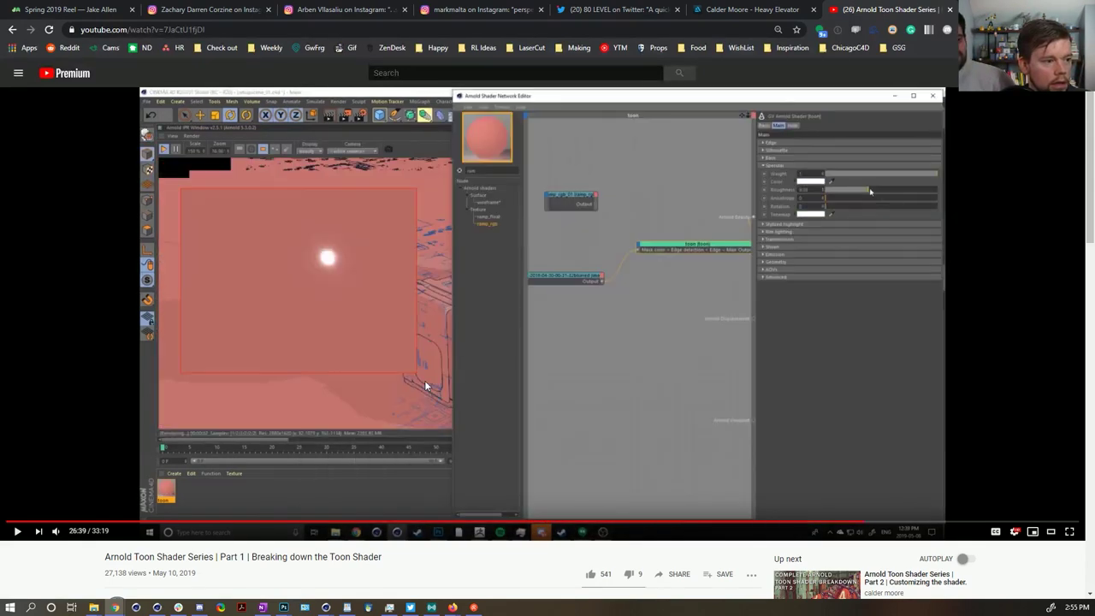
{"action": "key", "text": "9"}
{"action": "key", "text": "1"}
{"action": "key", "text": "0"}
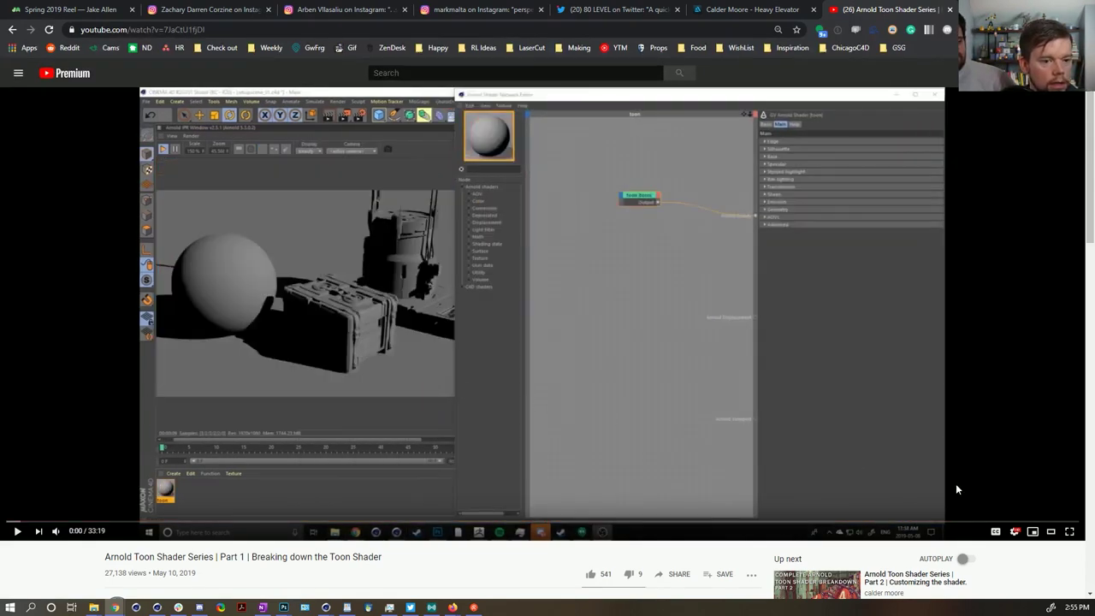
Open the Part 3 halftone video, skim it, and pause on its intro image
{"action": "scroll", "coordinate": [969, 518], "scroll_direction": "down", "scroll_amount": 2}
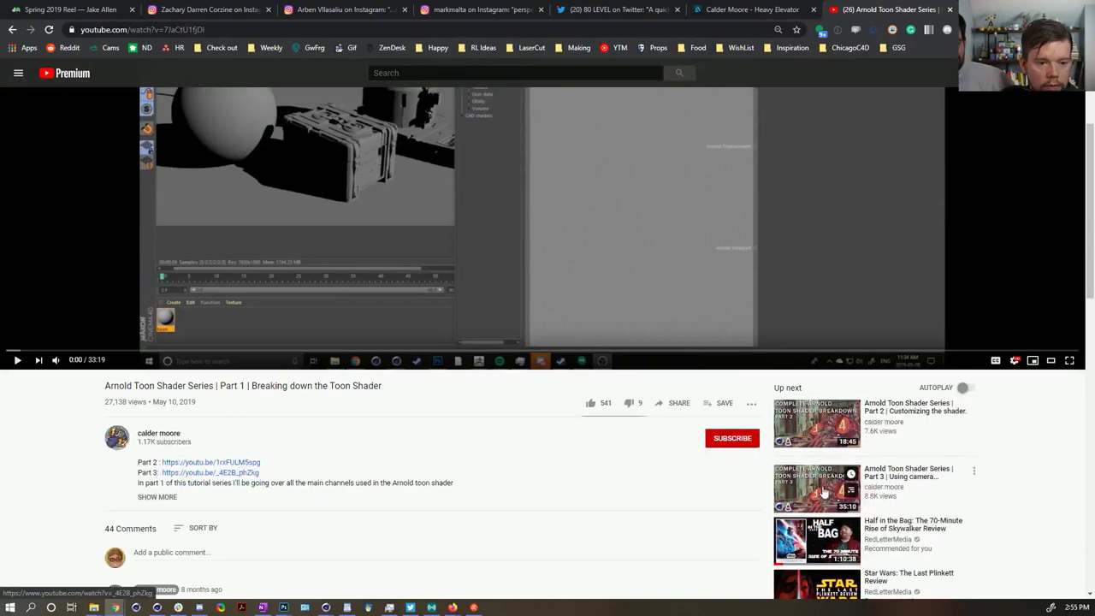
{"action": "left_click", "coordinate": [823, 494]}
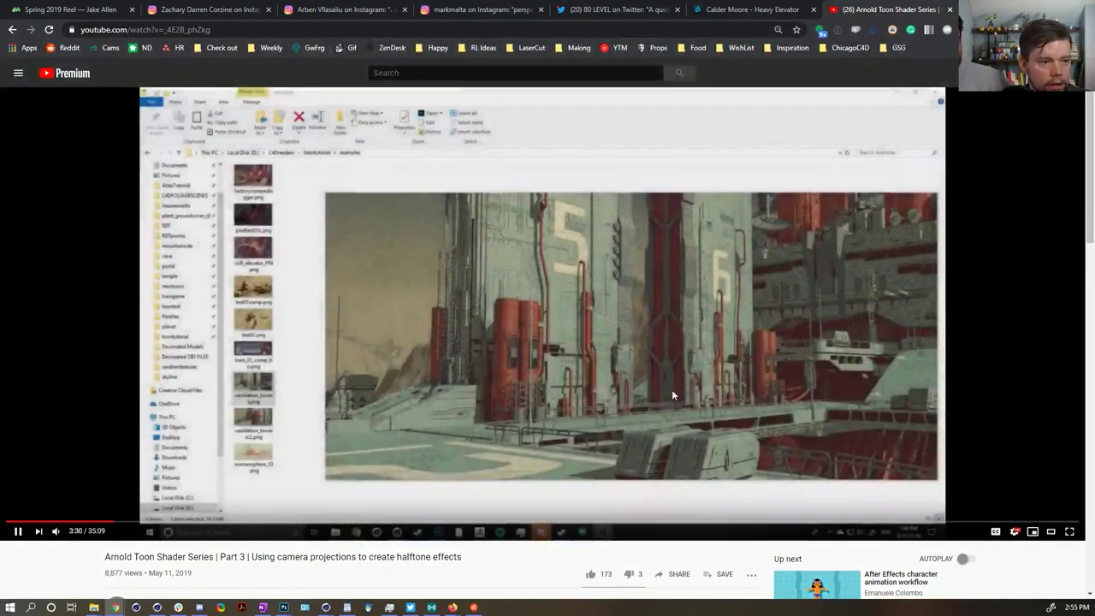
{"action": "key", "text": "3"}
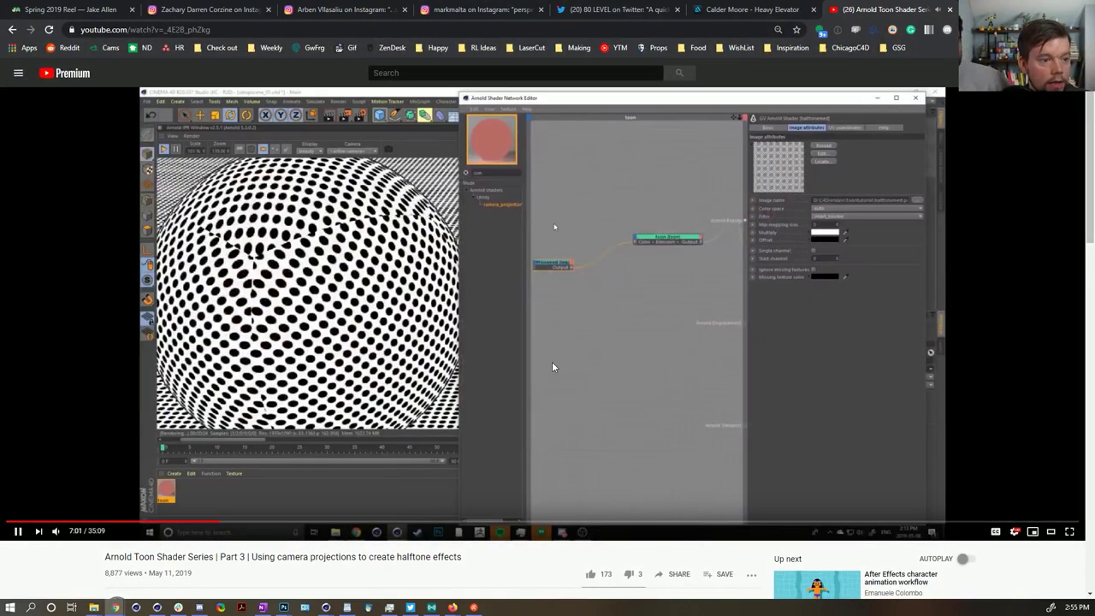
{"action": "key", "text": "4"}
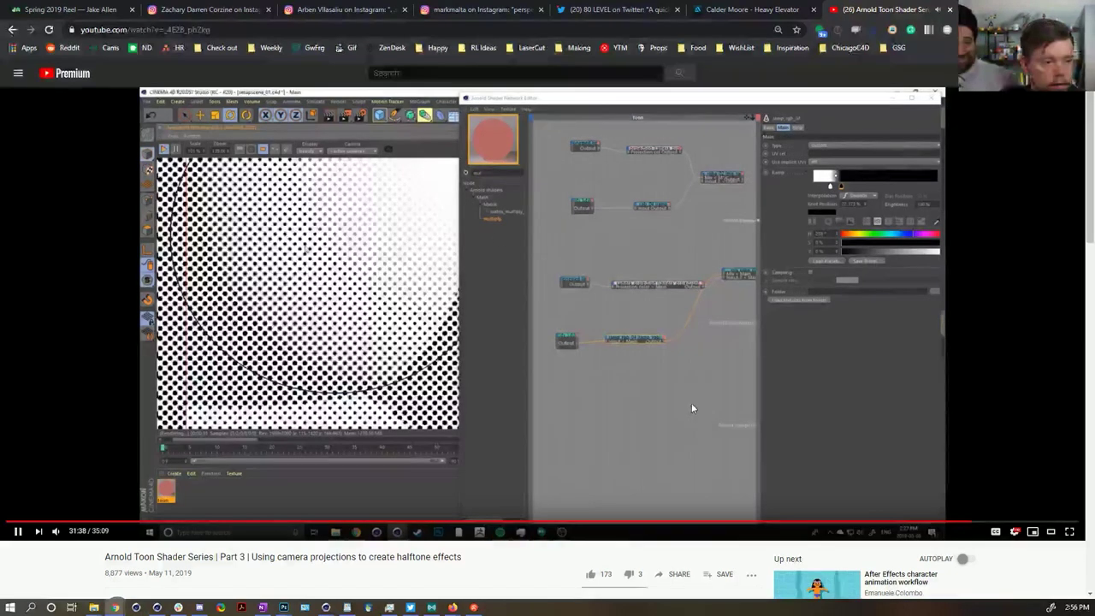
{"action": "key", "text": "5"}
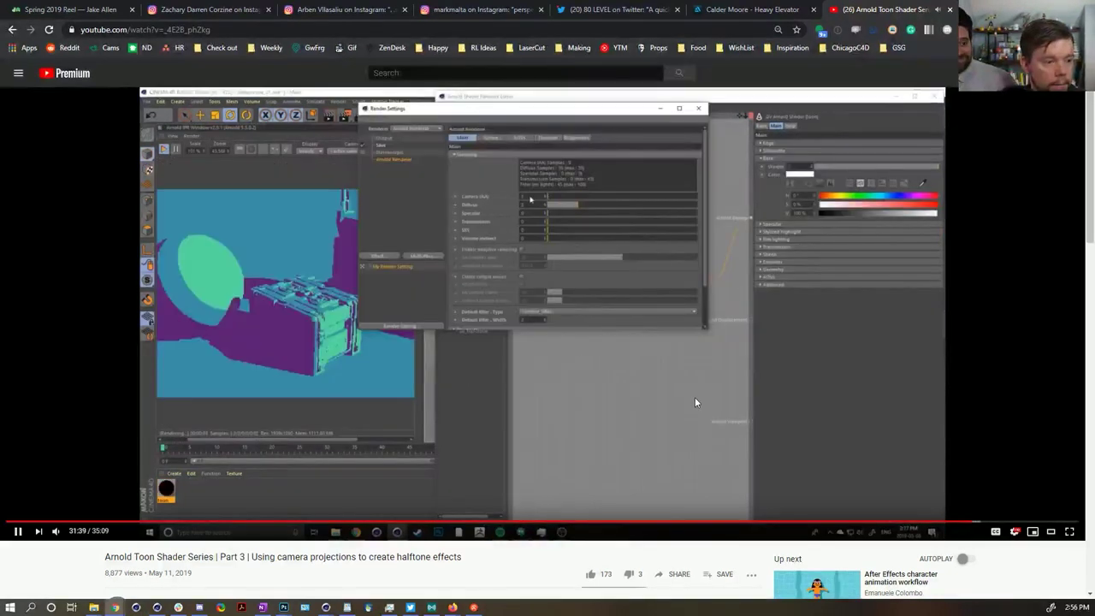
{"action": "key", "text": "6"}
{"action": "key", "text": "7"}
{"action": "key", "text": "0"}
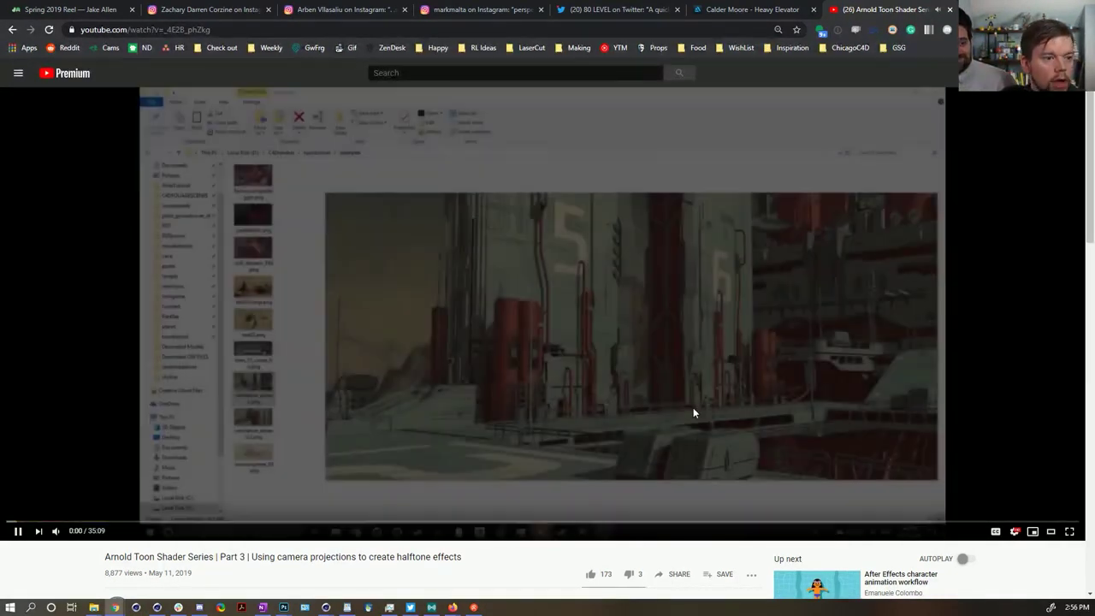
{"action": "key", "text": "k"}
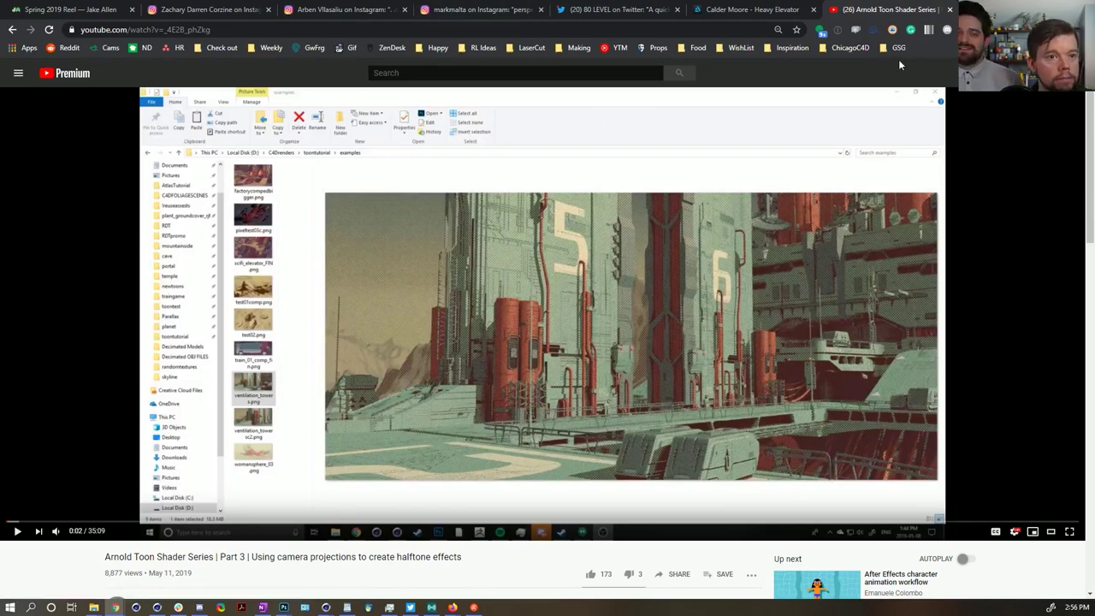
Return to the Heavy Elevator ArtStation tab and shrink the browser to reveal Cinema 4D
{"action": "scroll", "coordinate": [277, 555], "scroll_direction": "down", "scroll_amount": 1}
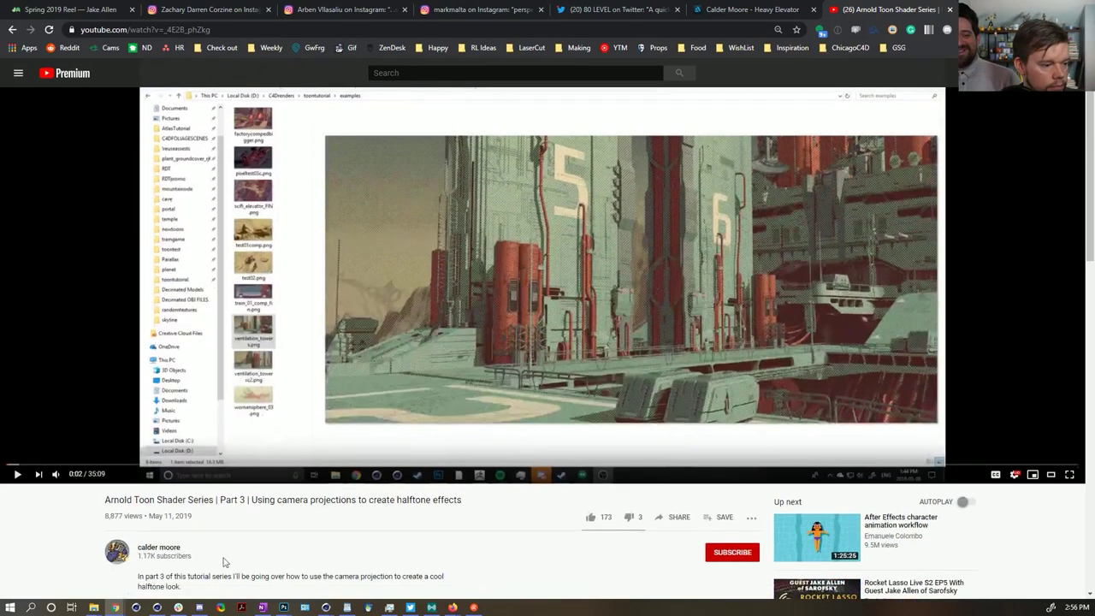
{"action": "scroll", "coordinate": [276, 554], "scroll_direction": "down", "scroll_amount": 1}
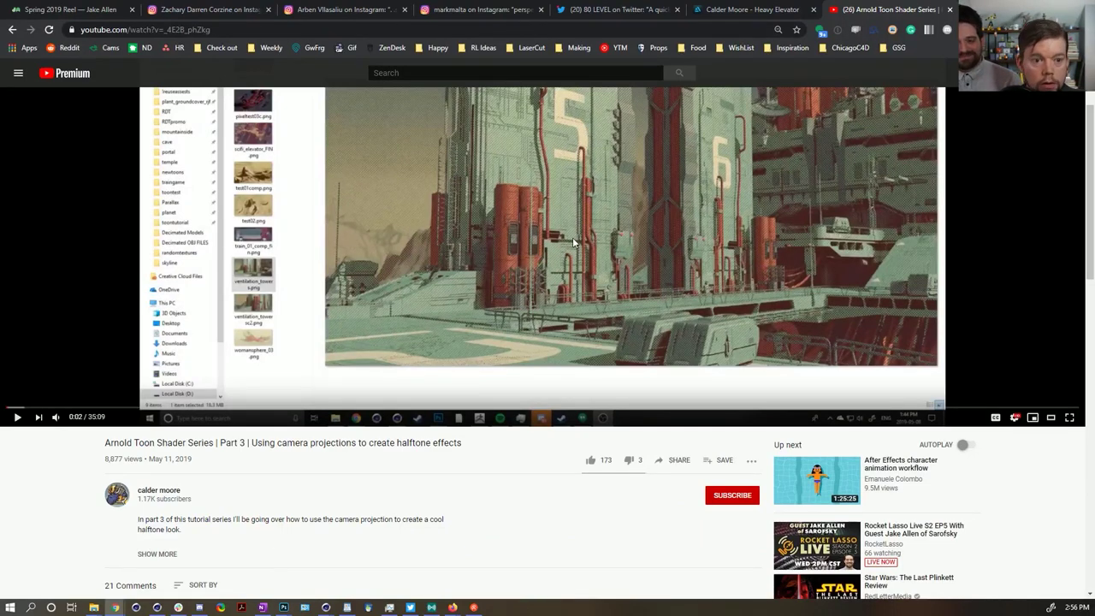
{"action": "scroll", "coordinate": [532, 275], "scroll_direction": "up", "scroll_amount": 1}
{"action": "scroll", "coordinate": [532, 276], "scroll_direction": "up", "scroll_amount": 2}
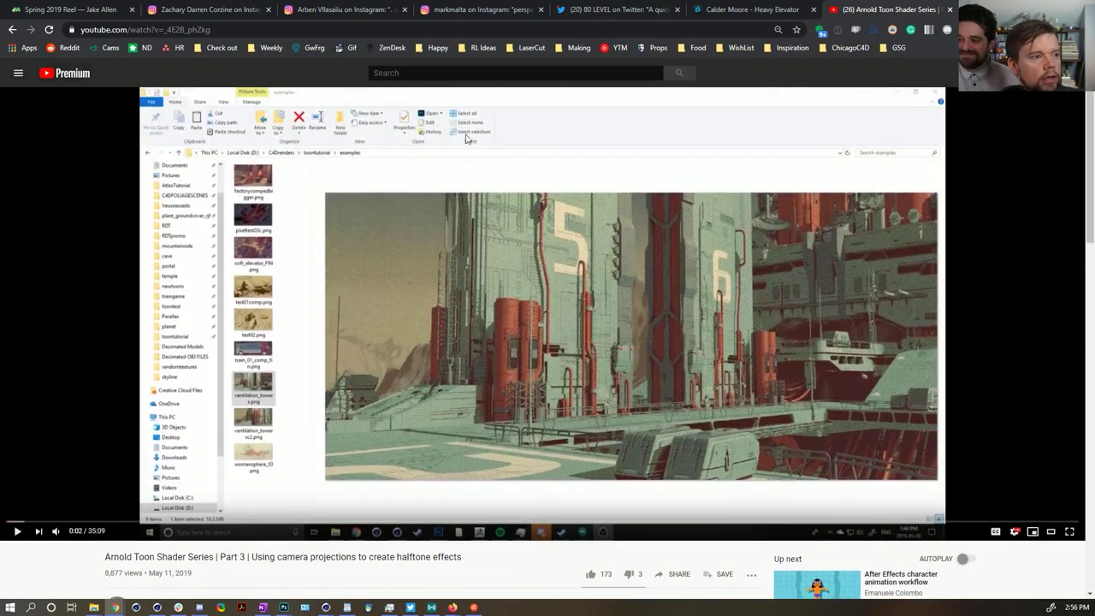
{"action": "left_click", "coordinate": [736, 10]}
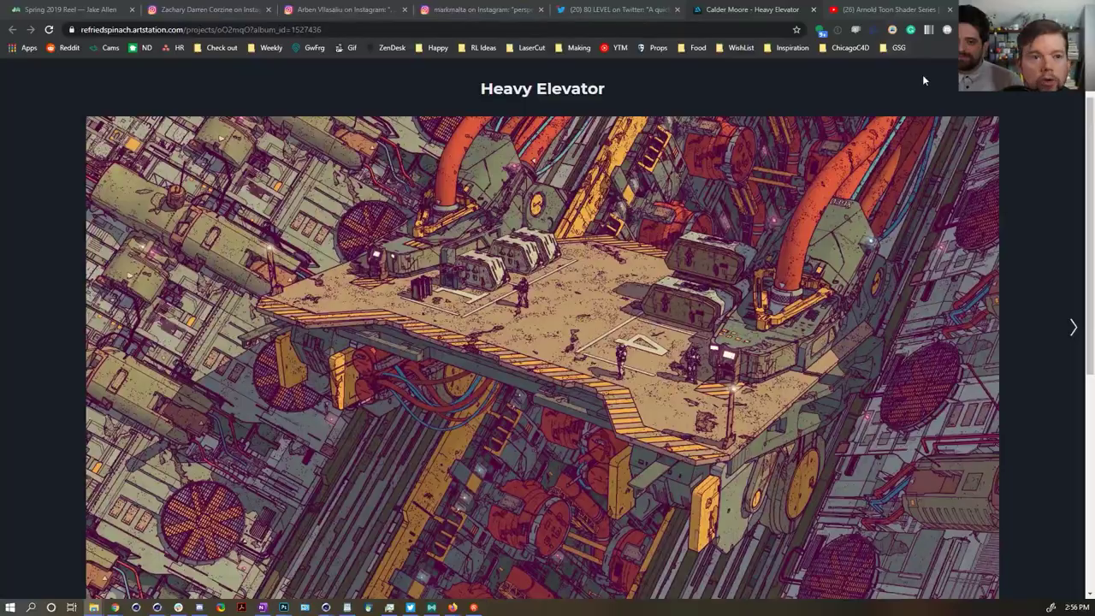
{"action": "left_click", "coordinate": [1037, 9]}
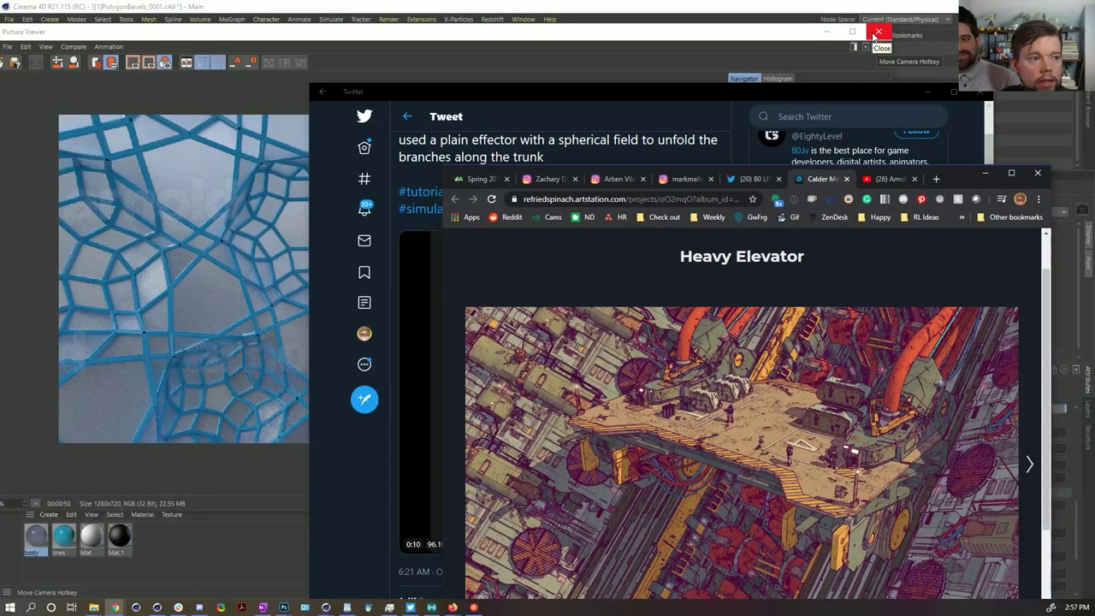
Close the picture viewer and save the bevels scene as a new incremental version
{"action": "left_click", "coordinate": [876, 35]}
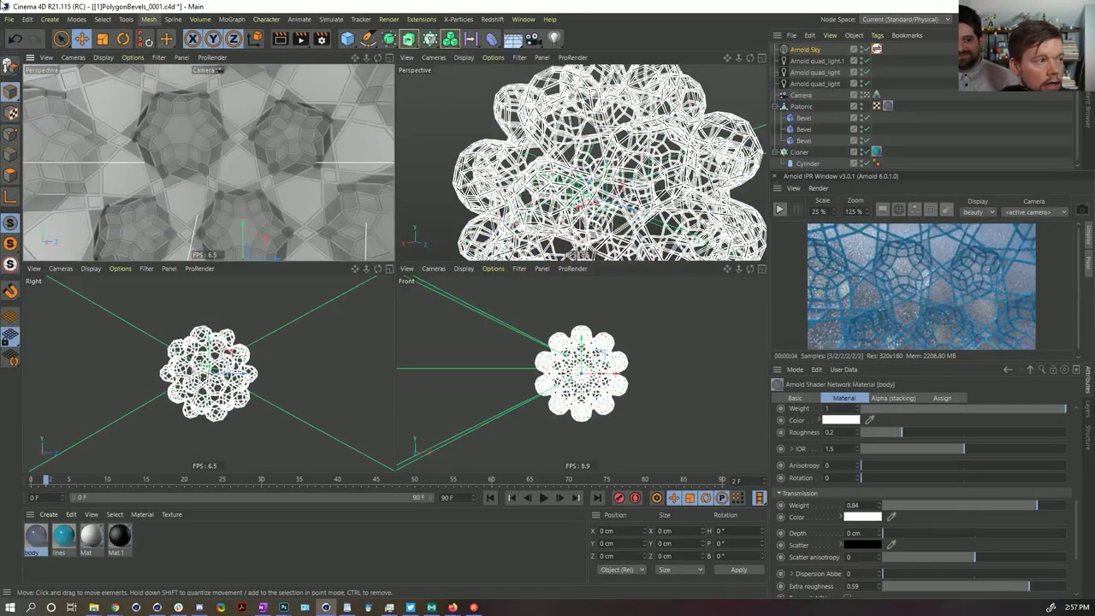
{"action": "left_click", "coordinate": [8, 19]}
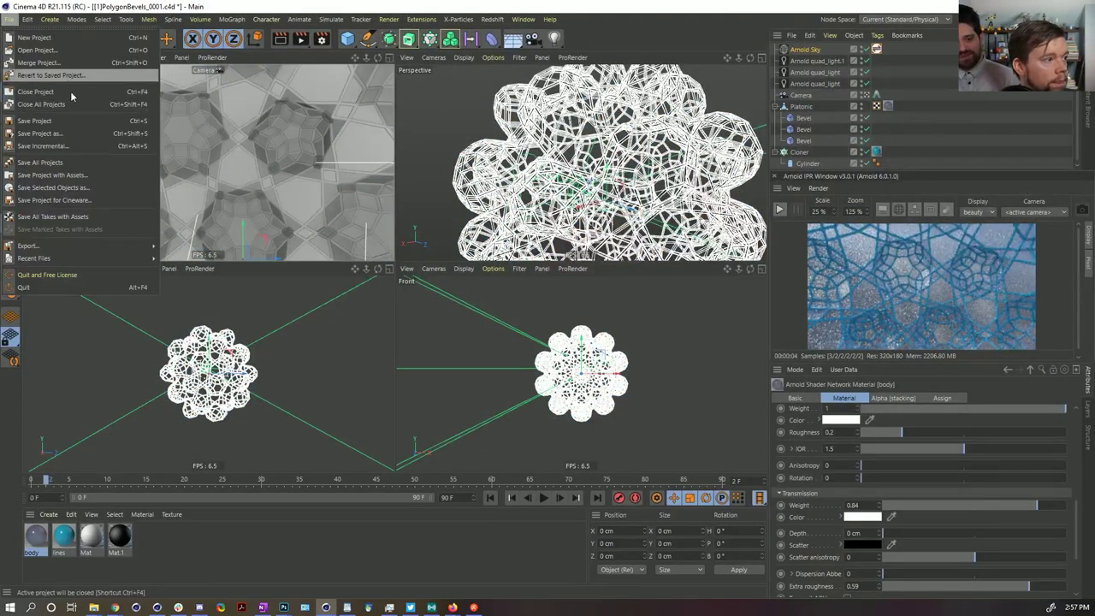
{"action": "left_click", "coordinate": [71, 146]}
Save the current interface layout under an edited file name
{"action": "left_click", "coordinate": [1027, 19]}
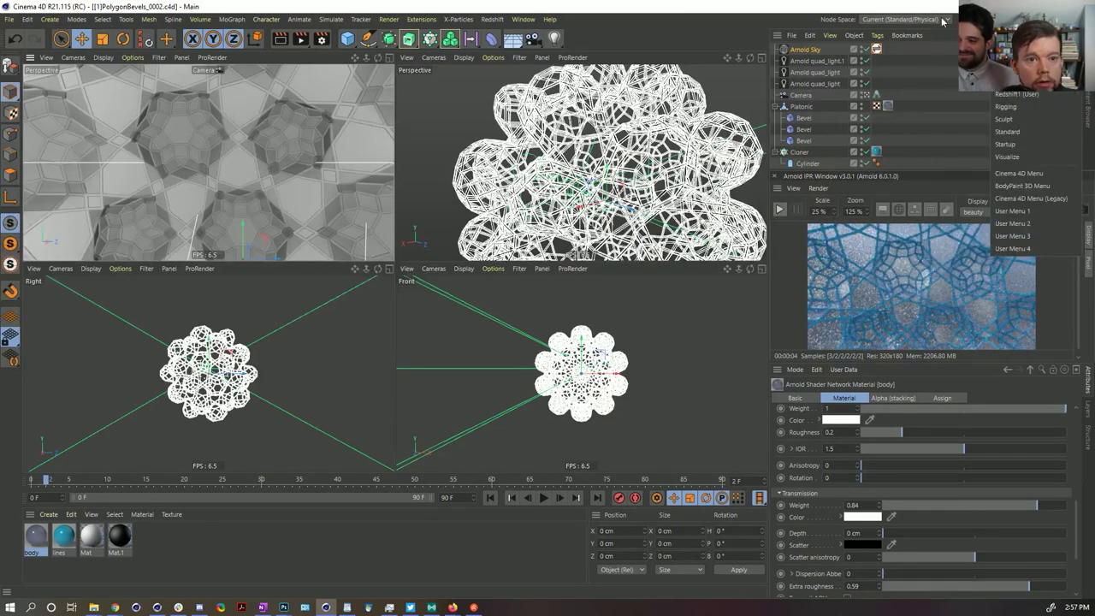
{"action": "left_click", "coordinate": [523, 19]}
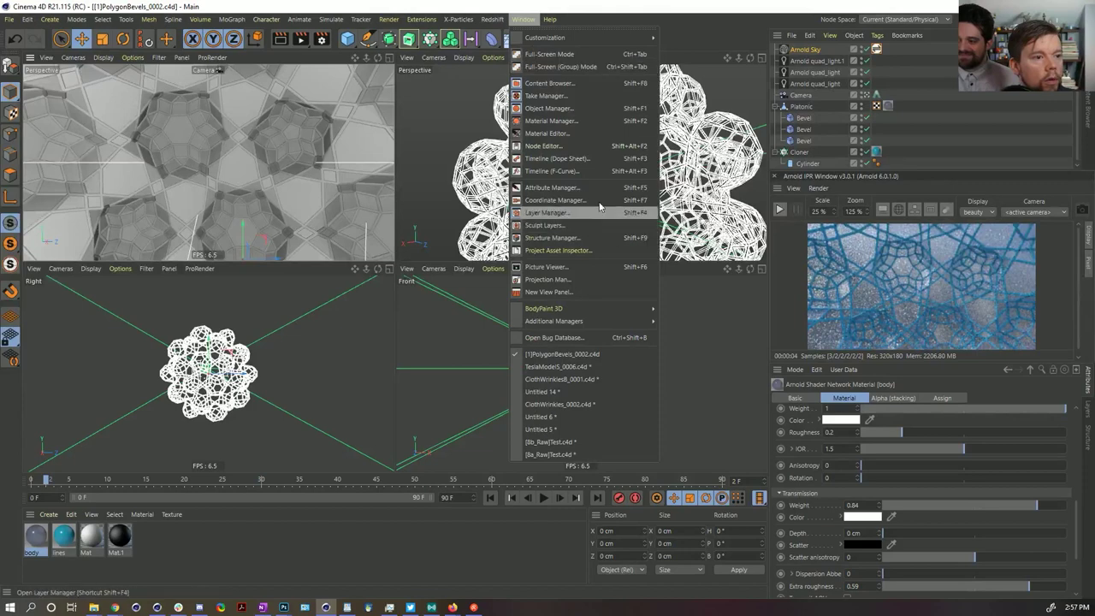
{"action": "mouse_move", "coordinate": [556, 37]}
{"action": "left_click", "coordinate": [749, 129]}
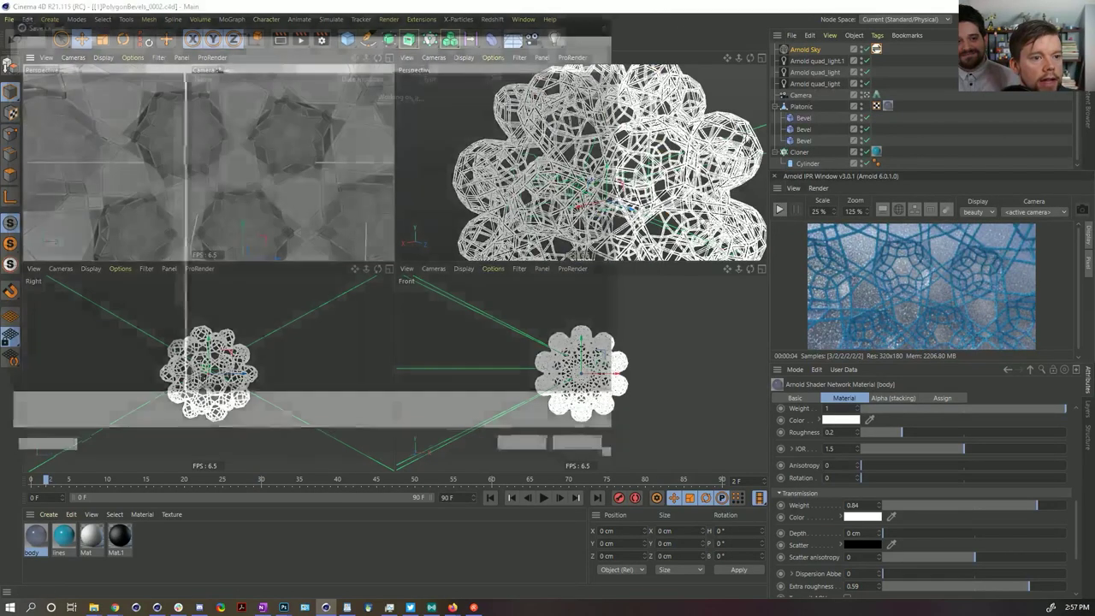
{"action": "left_click", "coordinate": [131, 409]}
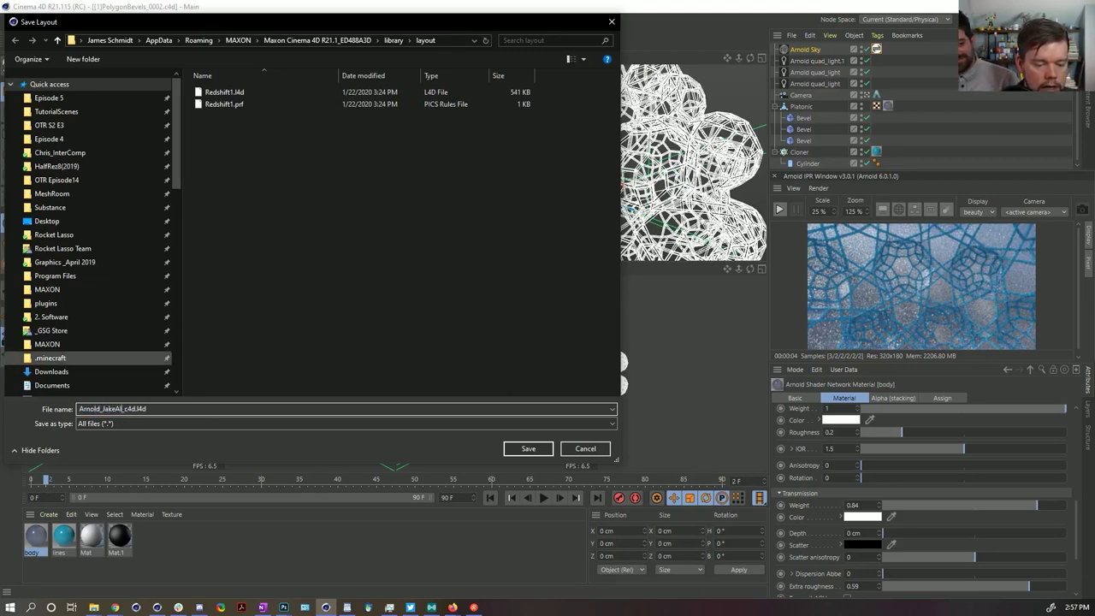
{"action": "key", "text": "Return"}
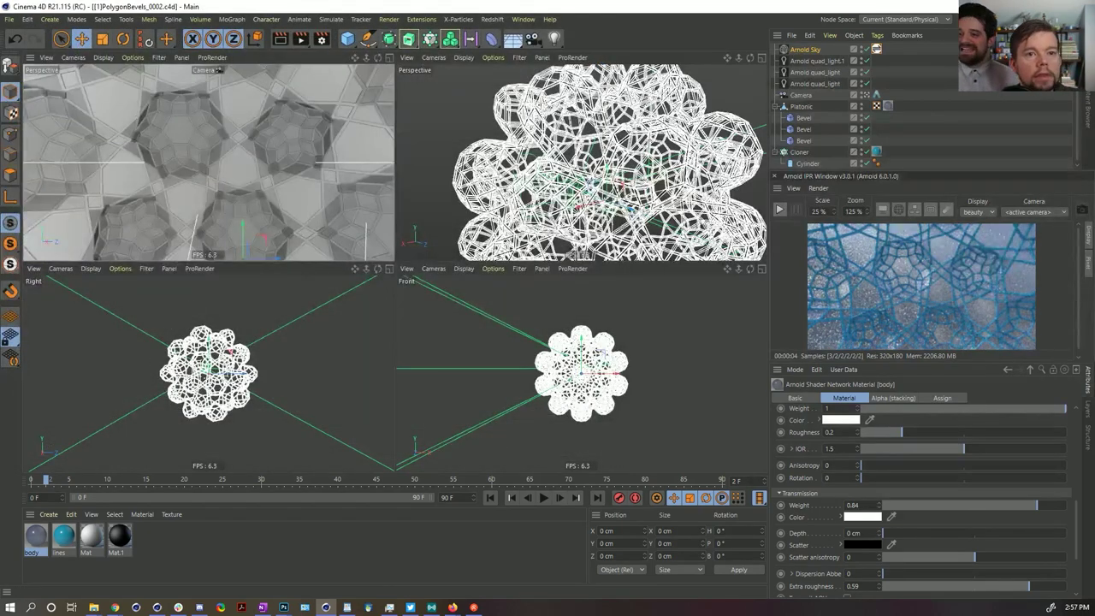
Maximize the perspective view and replace the bevels scene with a new empty project
{"action": "left_click", "coordinate": [1023, 19]}
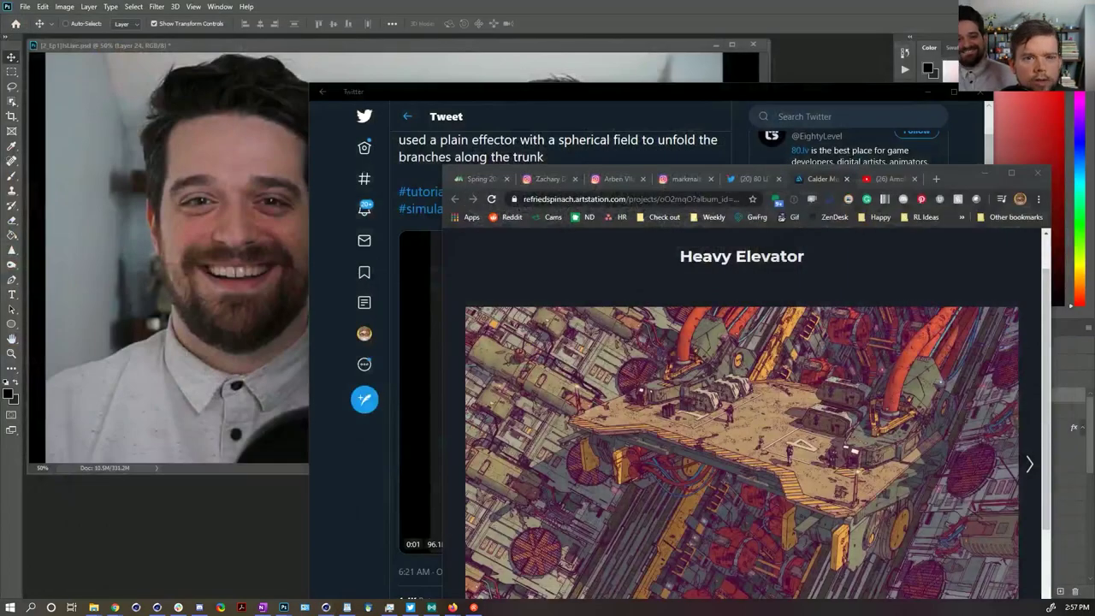
{"action": "left_click", "coordinate": [325, 607]}
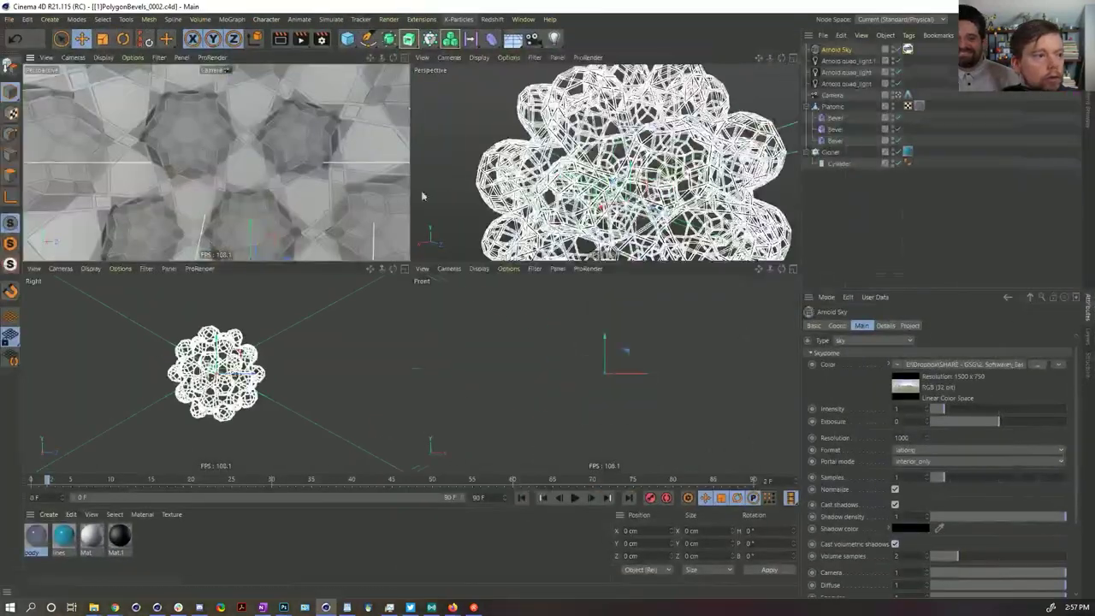
{"action": "middle_click", "coordinate": [329, 206]}
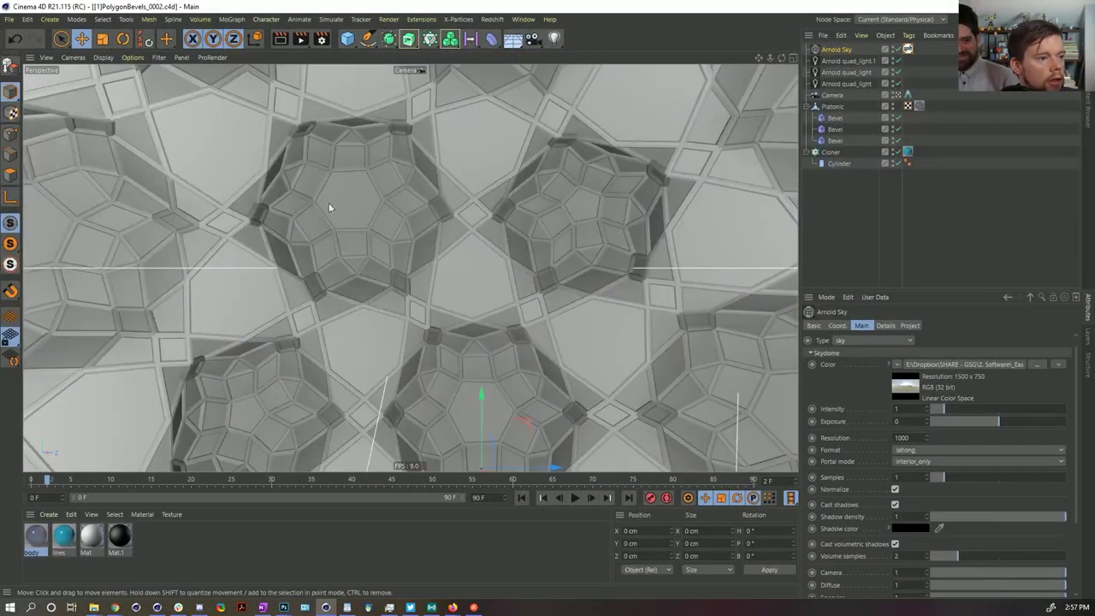
{"action": "key", "text": "ctrl+n"}
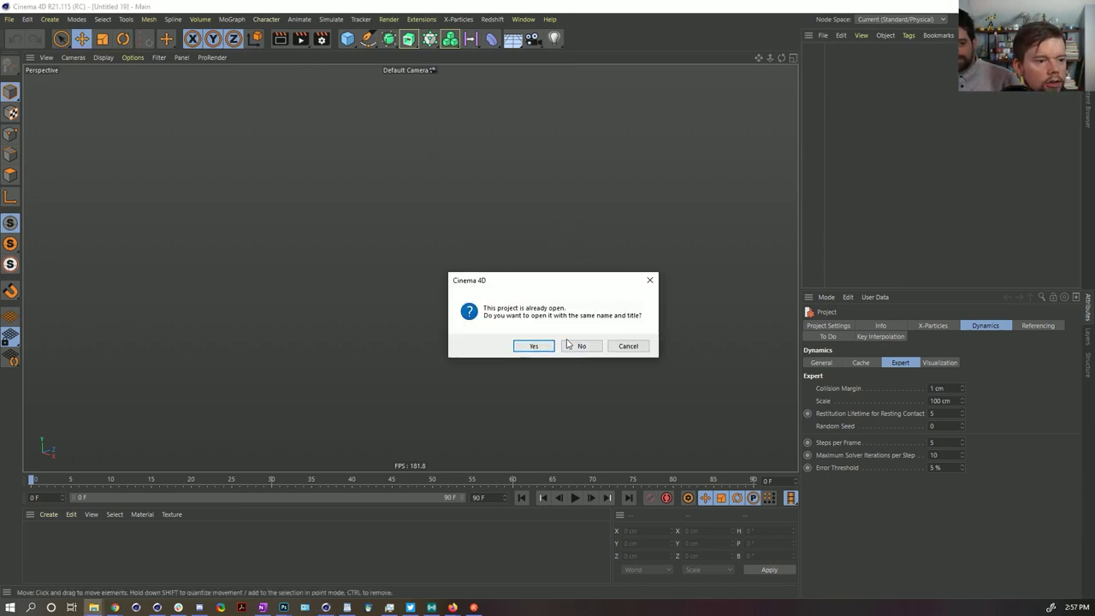
Confirm reopening TeslaModelS_0006 and delete every object except Tesla Model S, including the RS Dome Light
{"action": "left_click", "coordinate": [572, 346]}
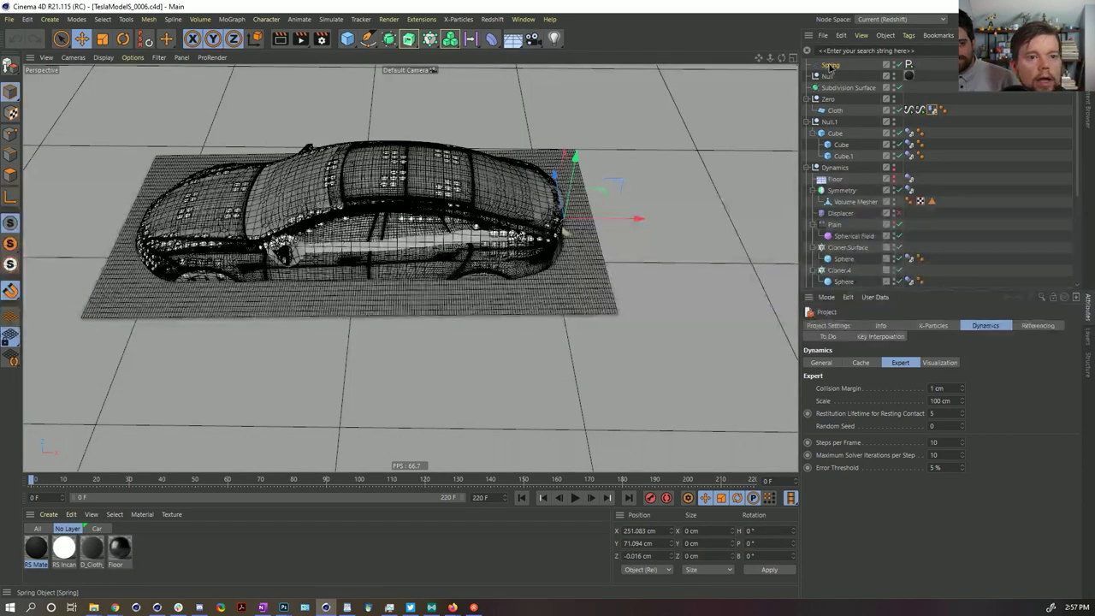
{"action": "left_click", "coordinate": [832, 65]}
{"action": "scroll", "coordinate": [855, 195], "scroll_direction": "down", "scroll_amount": 3}
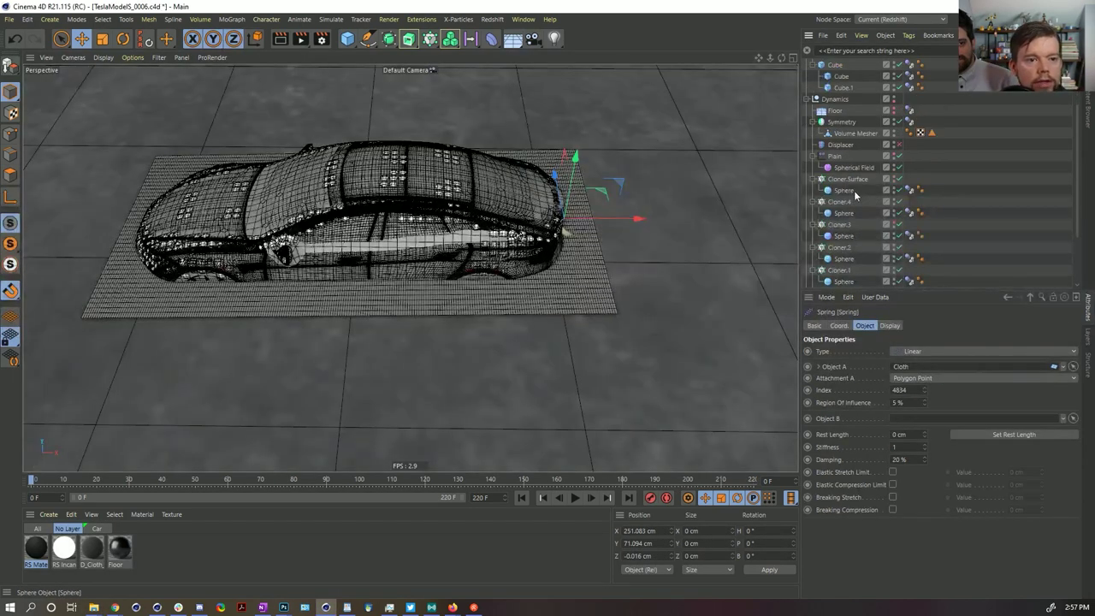
{"action": "scroll", "coordinate": [858, 214], "scroll_direction": "down", "scroll_amount": 3}
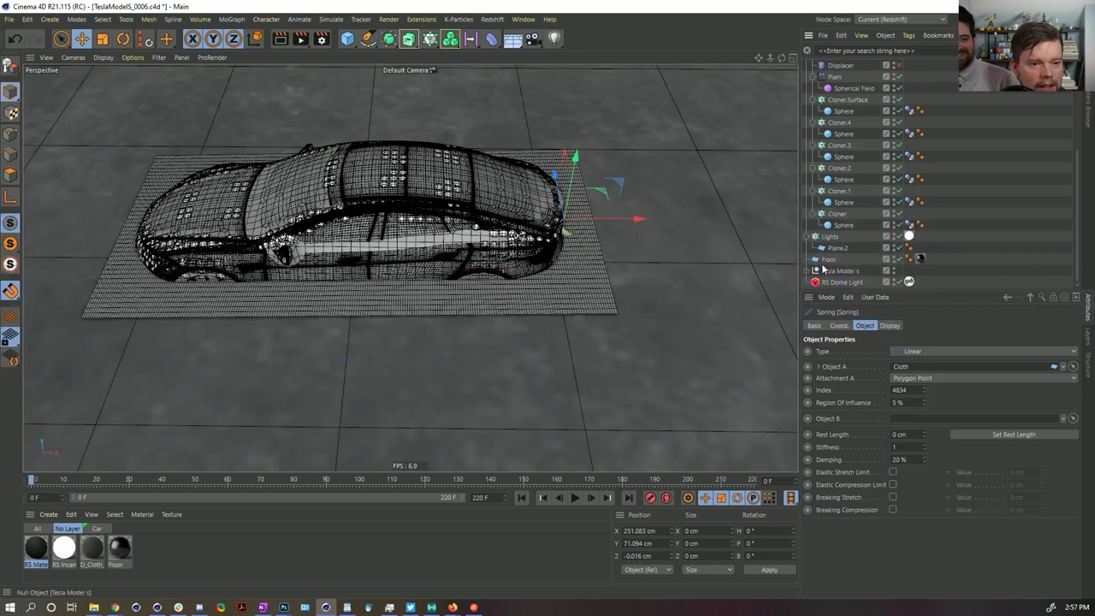
{"action": "left_click", "coordinate": [823, 259], "text": "shift"}
{"action": "key", "text": "Delete"}
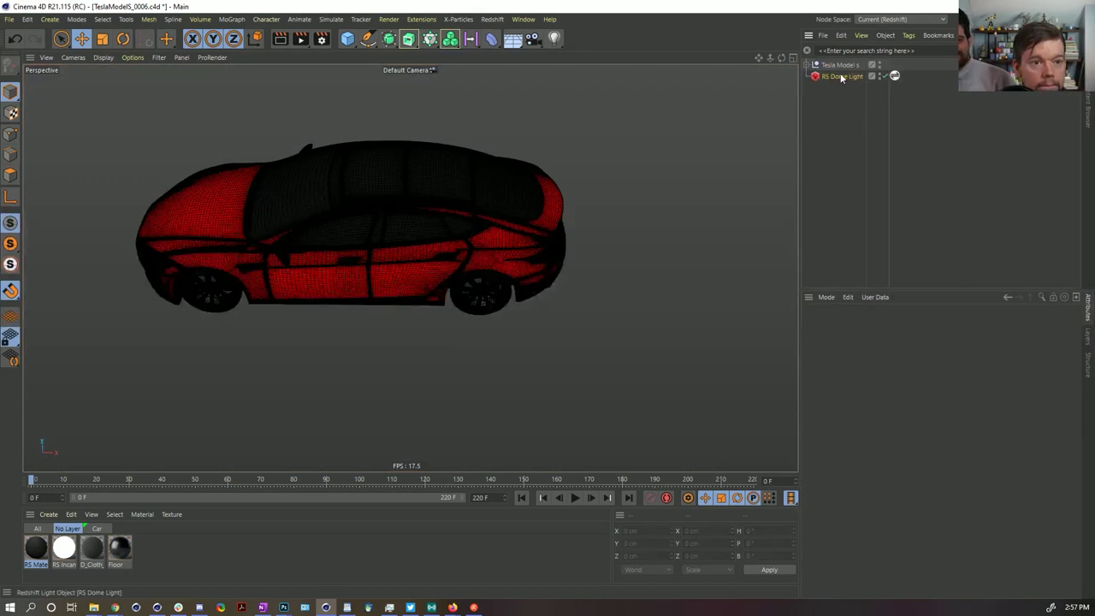
{"action": "key", "text": "Delete"}
Expand Tesla Model S and delete all material tags from its parts
{"action": "left_click", "coordinate": [810, 66]}
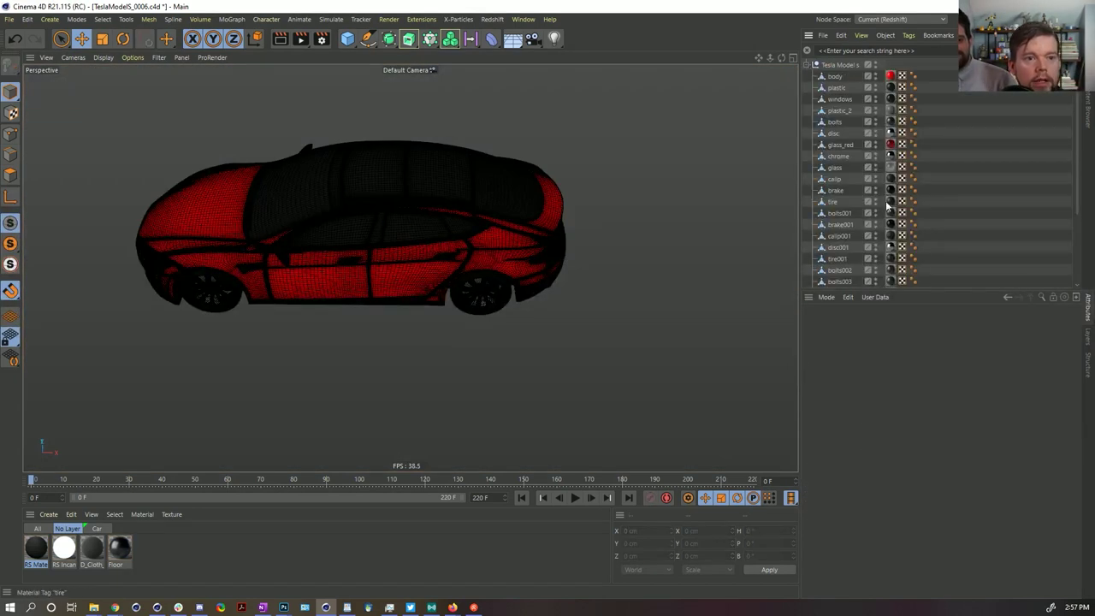
{"action": "left_click_drag", "start_coordinate": [896, 291], "coordinate": [909, 472]}
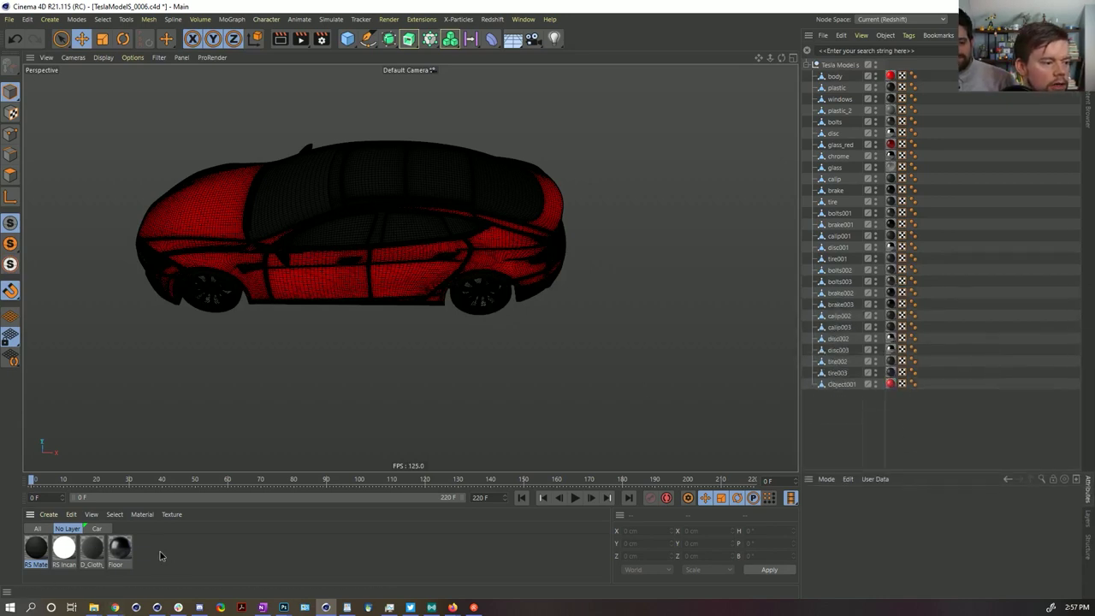
{"action": "key", "text": "ctrl+a"}
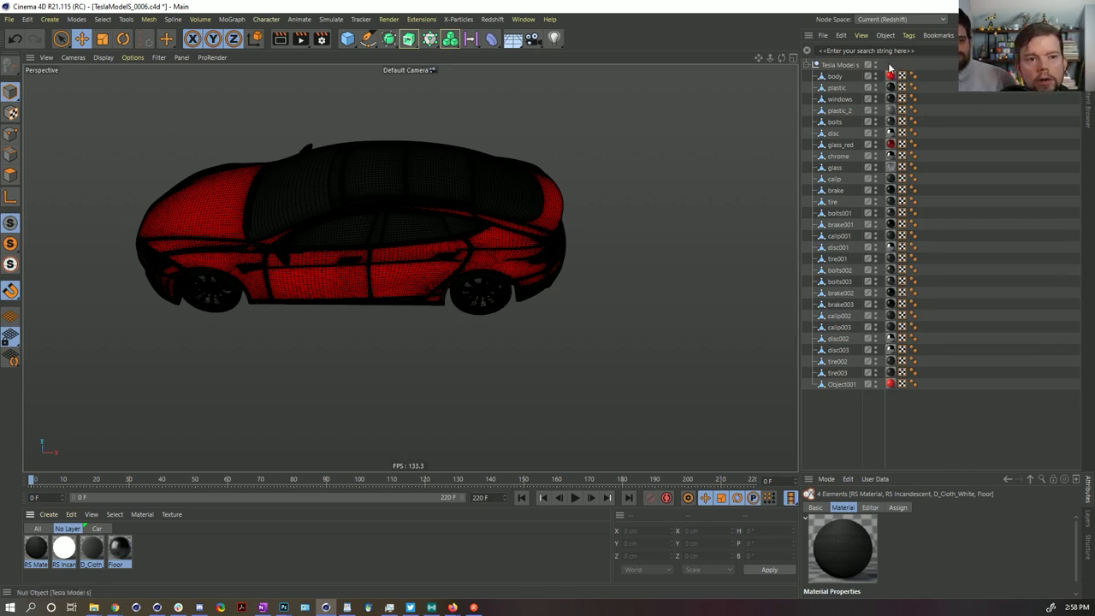
{"action": "left_click_drag", "start_coordinate": [890, 67], "coordinate": [890, 409]}
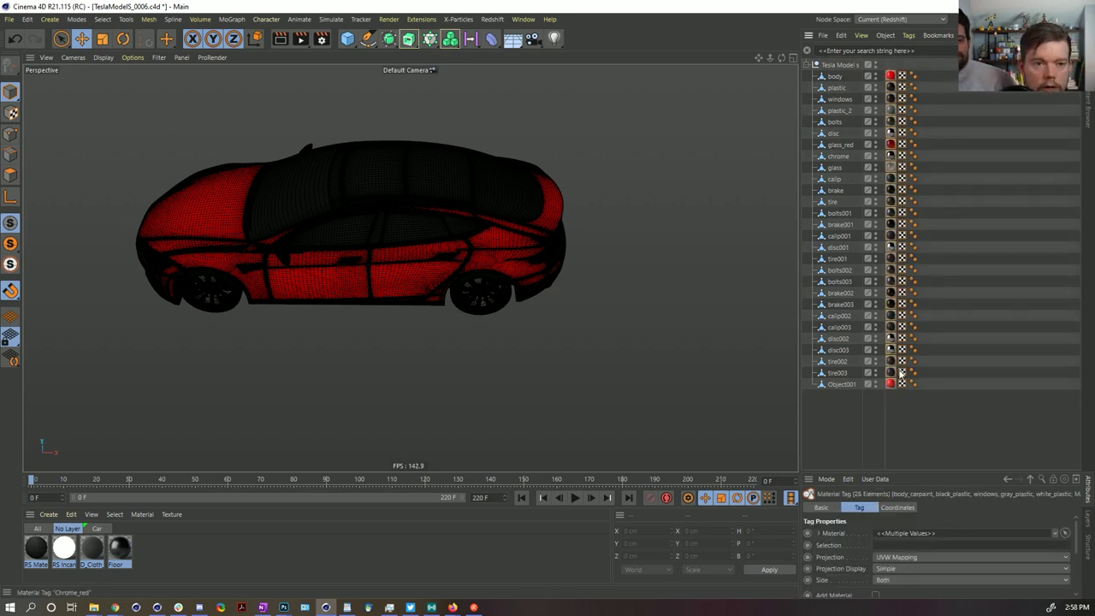
{"action": "key", "text": "Delete"}
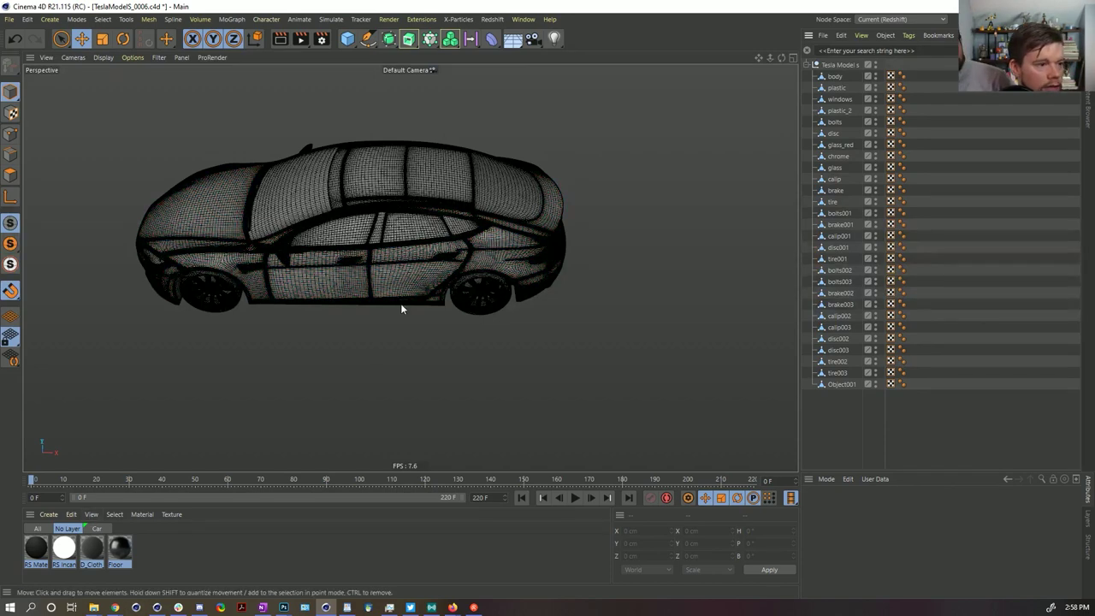
Set the viewport to plain smooth shading without wireframe to view the grey car
{"action": "mouse_move", "coordinate": [403, 308]}
{"action": "left_mouse_down", "text": "alt"}
{"action": "mouse_move", "coordinate": [365, 232]}
{"action": "mouse_move", "coordinate": [418, 215]}
{"action": "left_mouse_up", "text": "alt"}
{"action": "key", "text": "n"}
{"action": "key", "text": "a"}
{"action": "scroll", "coordinate": [397, 214], "scroll_direction": "up", "scroll_amount": 6}
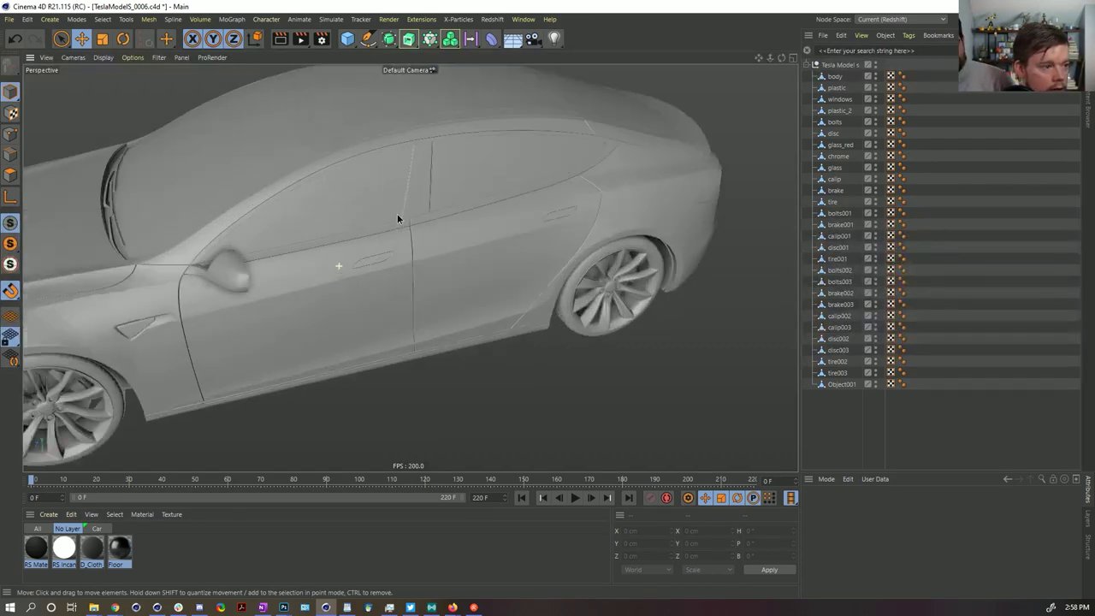
{"action": "scroll", "coordinate": [501, 224], "scroll_direction": "down", "scroll_amount": 4}
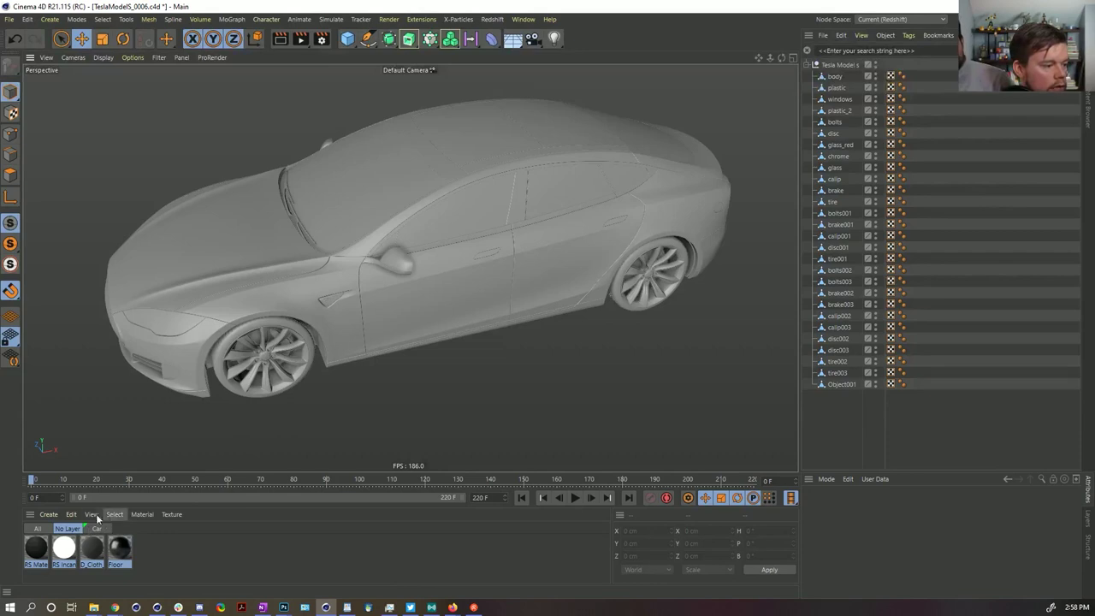
Delete all unused materials from the Material Manager
{"action": "left_click", "coordinate": [71, 514]}
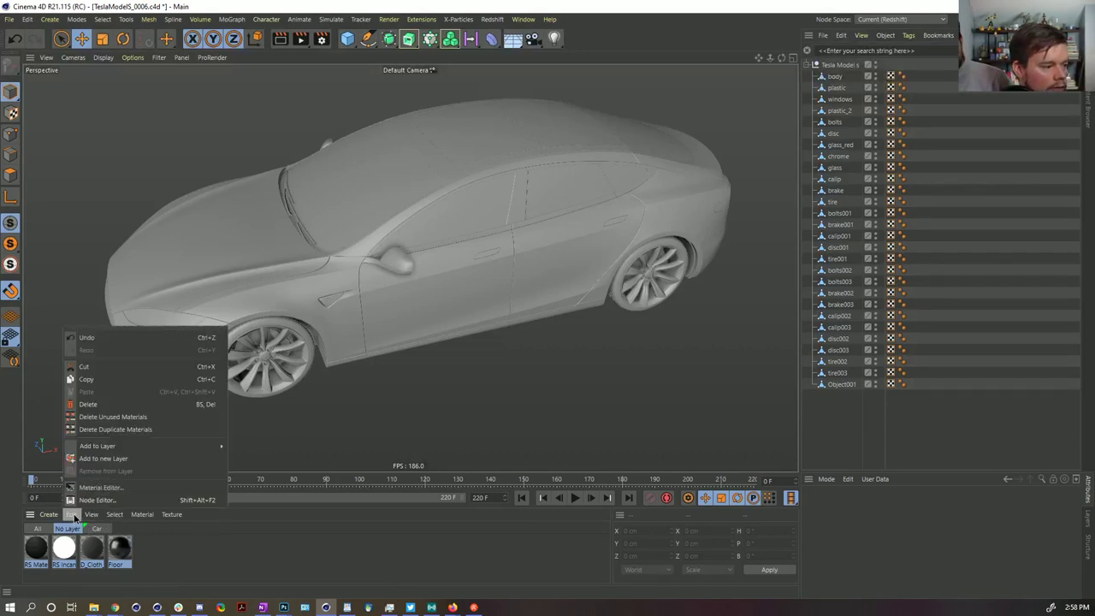
{"action": "left_click", "coordinate": [112, 417]}
{"action": "left_click", "coordinate": [89, 514]}
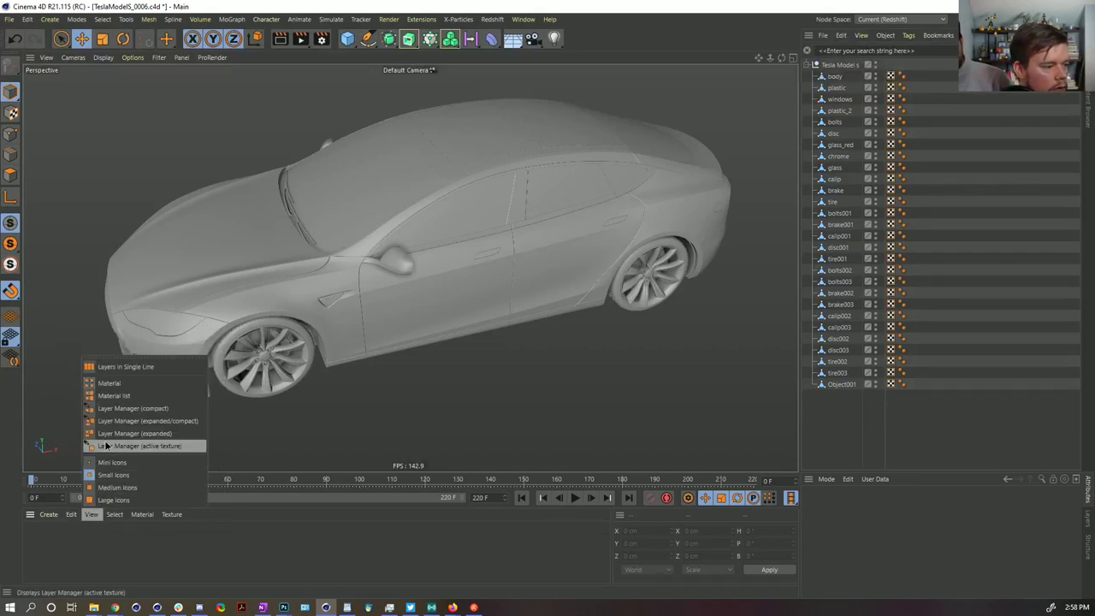
{"action": "left_click", "coordinate": [104, 577]}
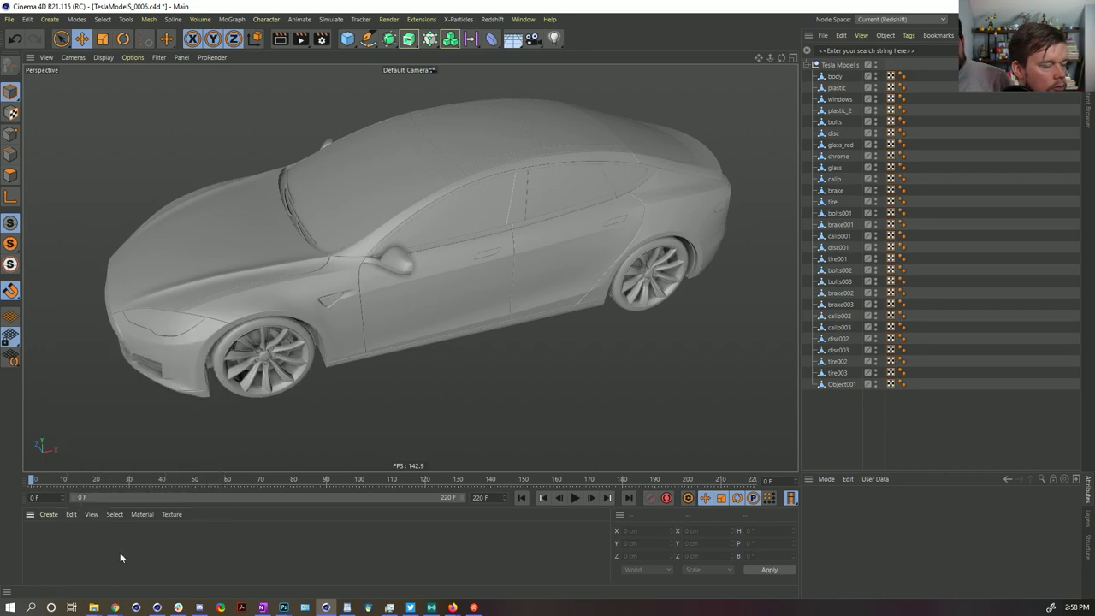
Save the scene in the Episode 5 folder as TeslaModelS_0006_Arnold.c4d, then orbit to inspect the car
{"action": "key", "text": "ctrl+shift+s"}
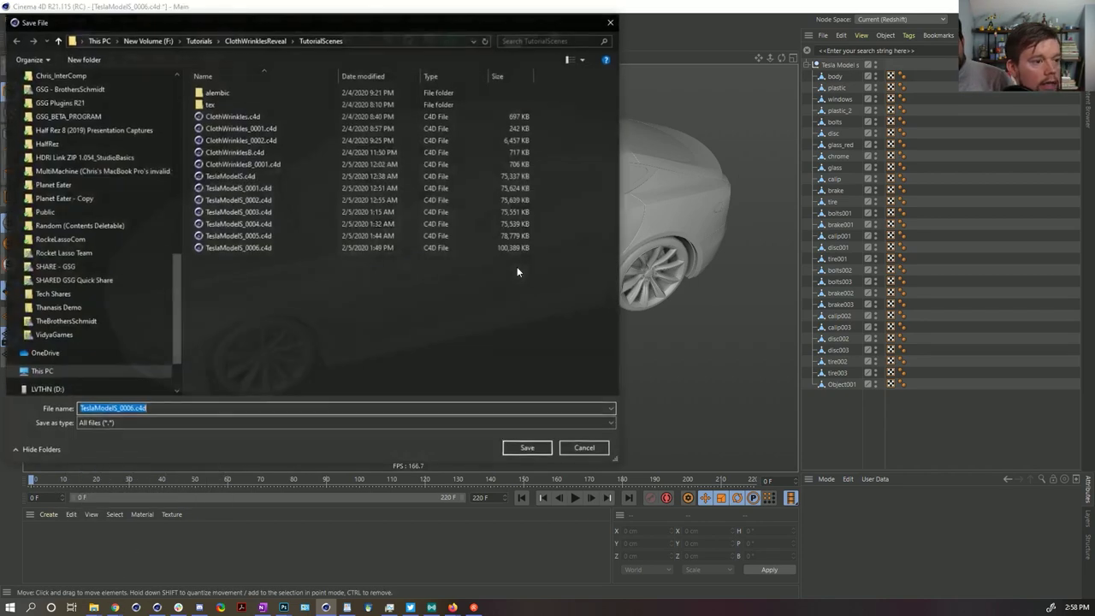
{"action": "left_click_drag", "start_coordinate": [174, 267], "coordinate": [175, 103]}
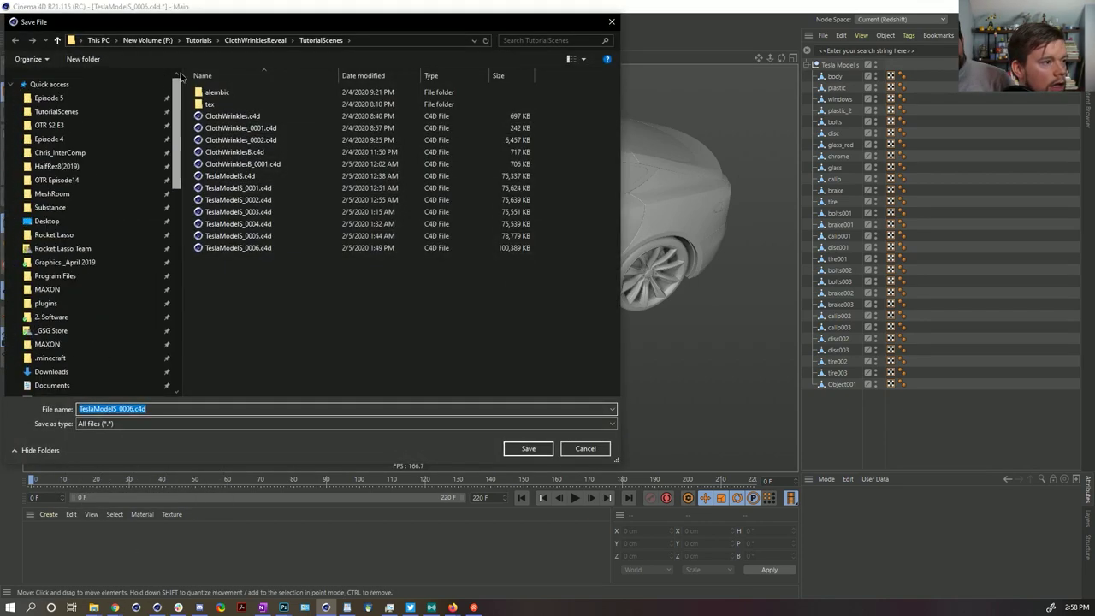
{"action": "left_click", "coordinate": [106, 96]}
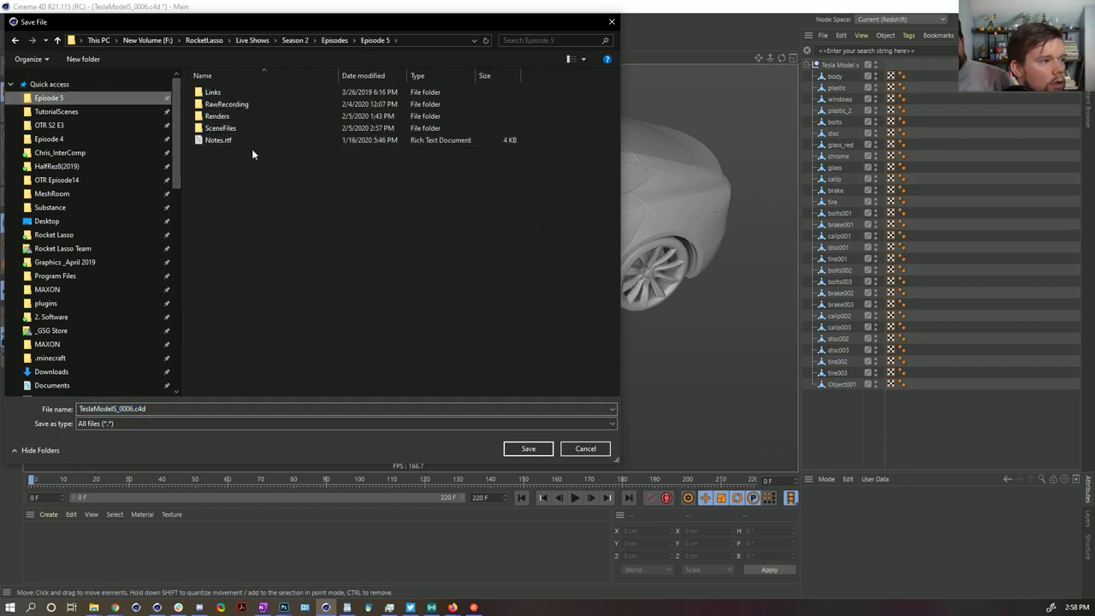
{"action": "left_click", "coordinate": [147, 410]}
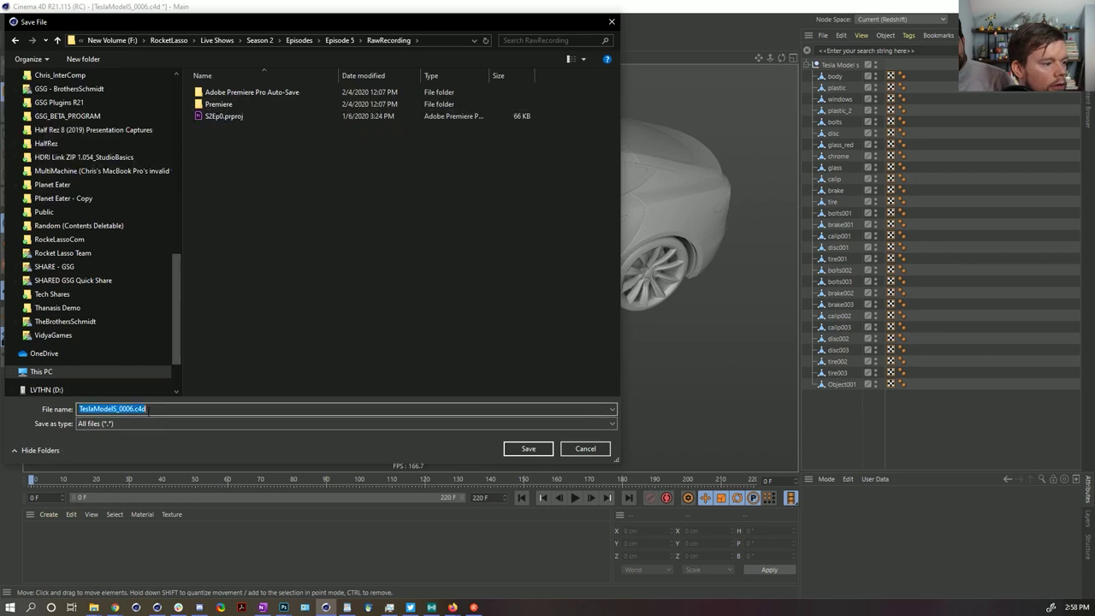
{"action": "left_click", "coordinate": [131, 410]}
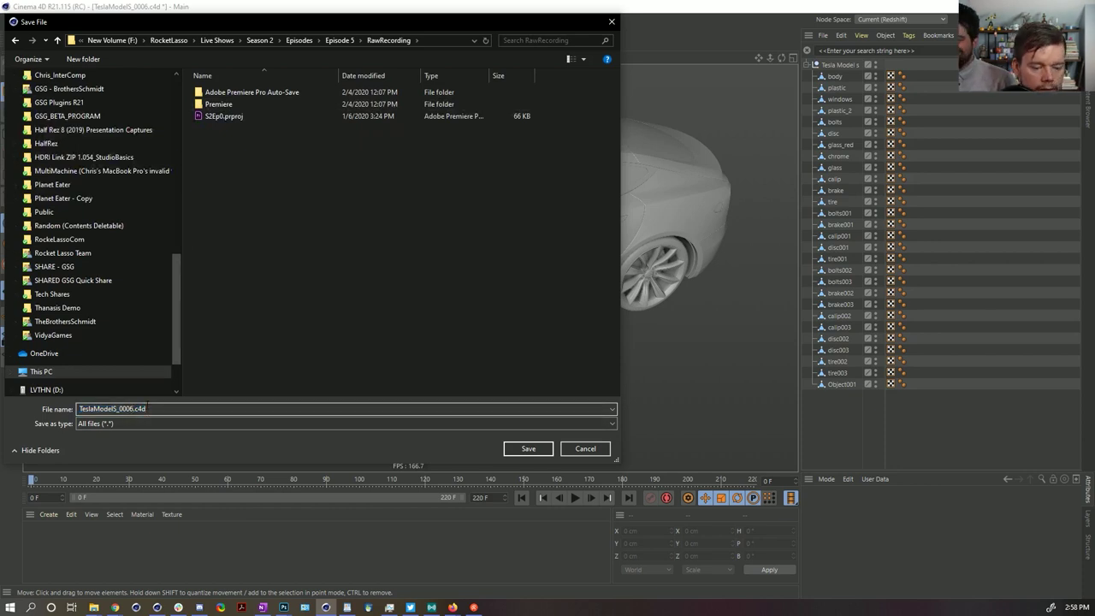
{"action": "type", "text": "_Arnold"}
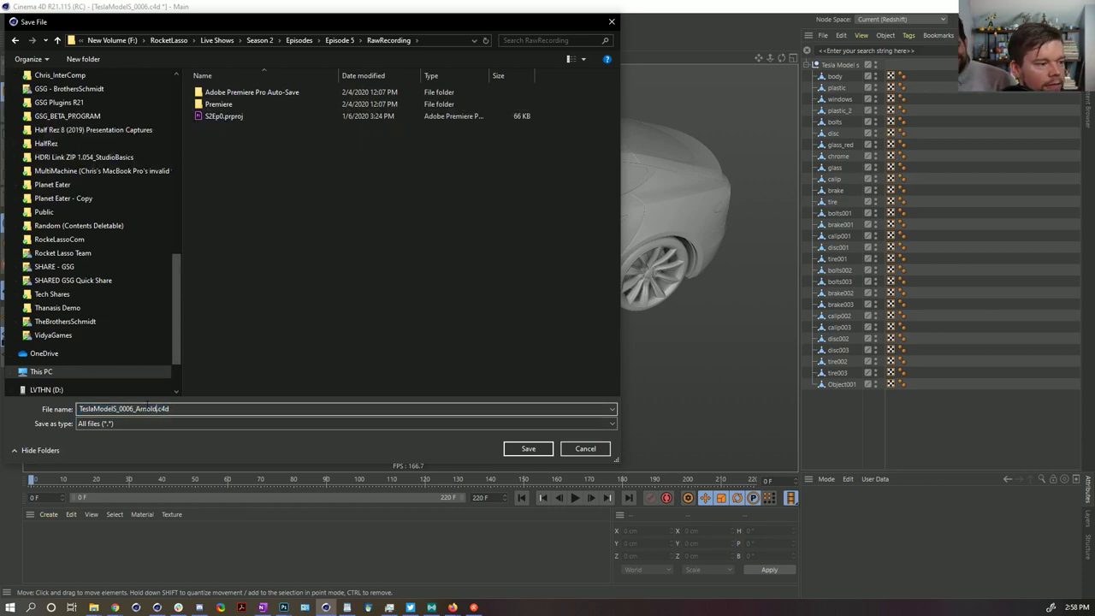
{"action": "key", "text": "Return"}
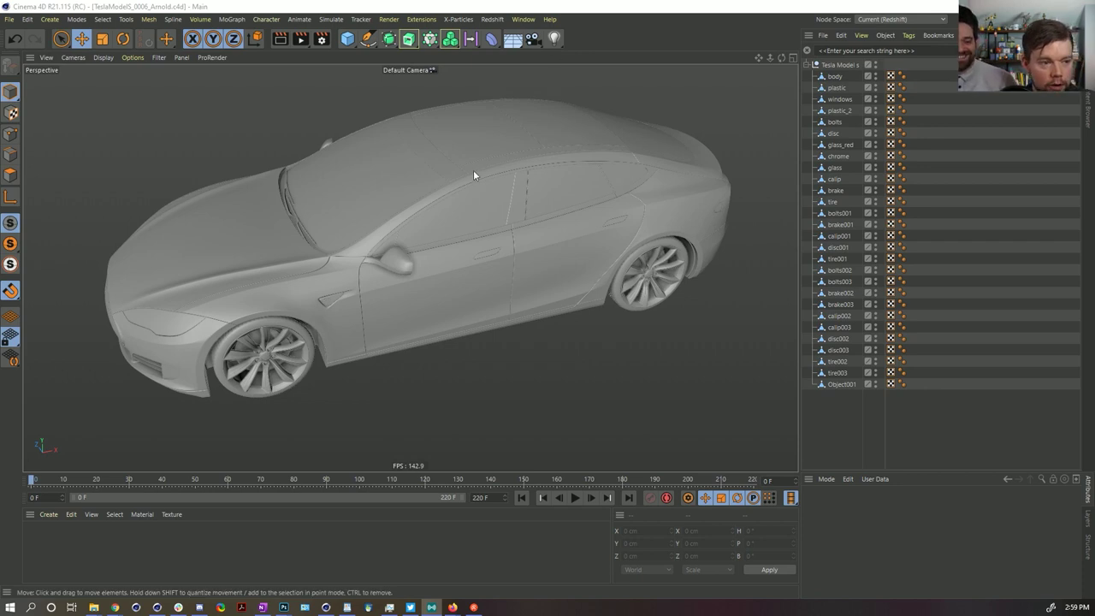
{"action": "left_click_drag", "start_coordinate": [475, 175], "coordinate": [504, 195], "text": "alt"}
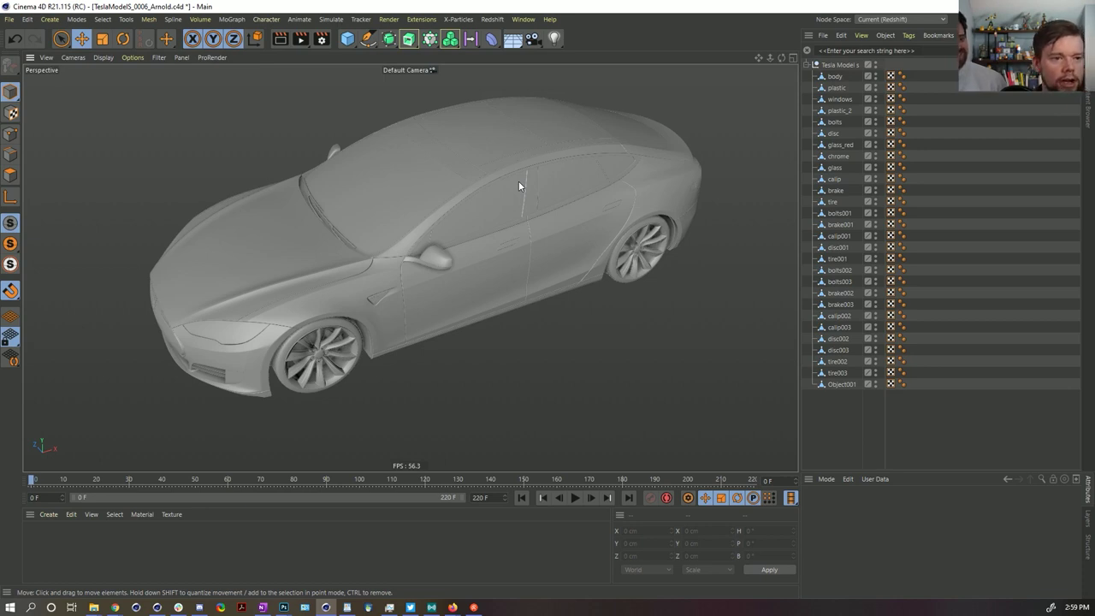
{"action": "mouse_move", "coordinate": [456, 248]}
{"action": "left_mouse_down", "text": "alt"}
{"action": "mouse_move", "coordinate": [454, 222]}
{"action": "mouse_move", "coordinate": [472, 245]}
{"action": "left_mouse_up", "text": "alt"}
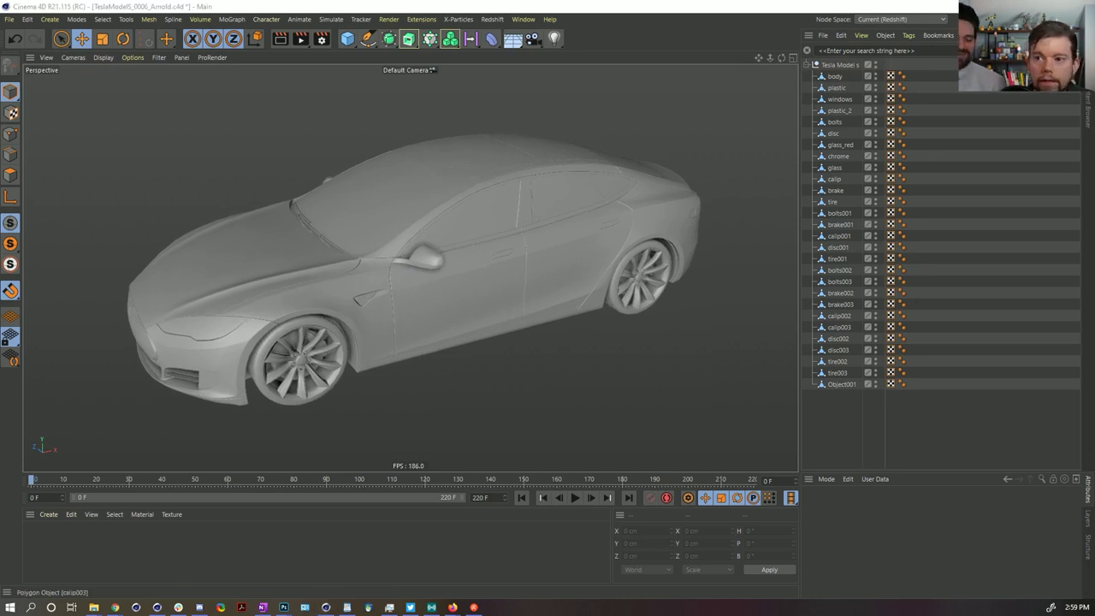
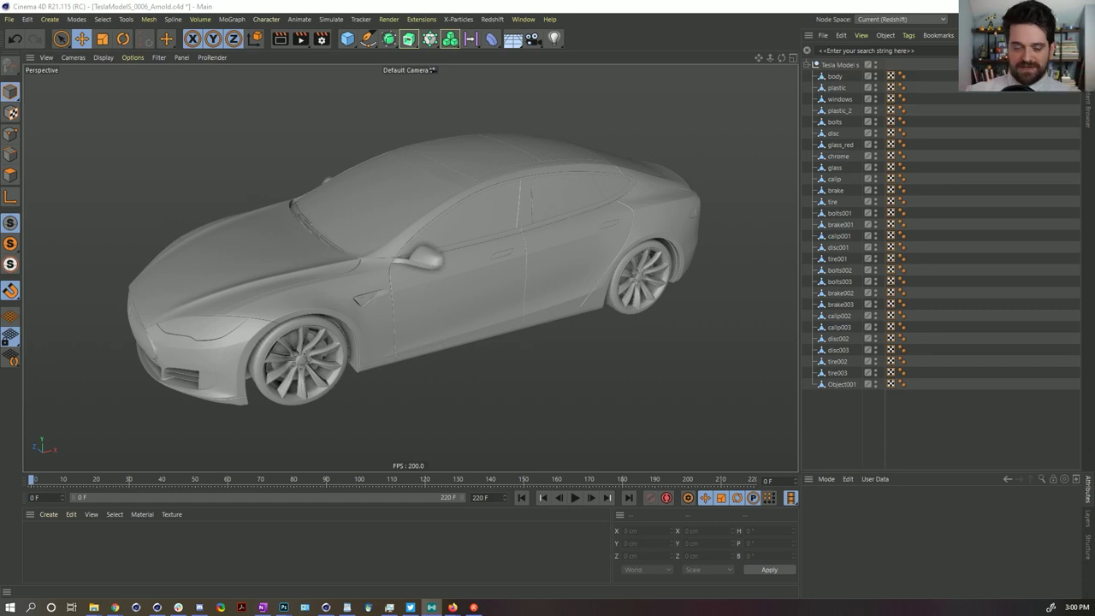
Set the Render Settings renderer to Arnold Renderer
{"action": "left_click", "coordinate": [322, 38]}
{"action": "left_click", "coordinate": [399, 64]}
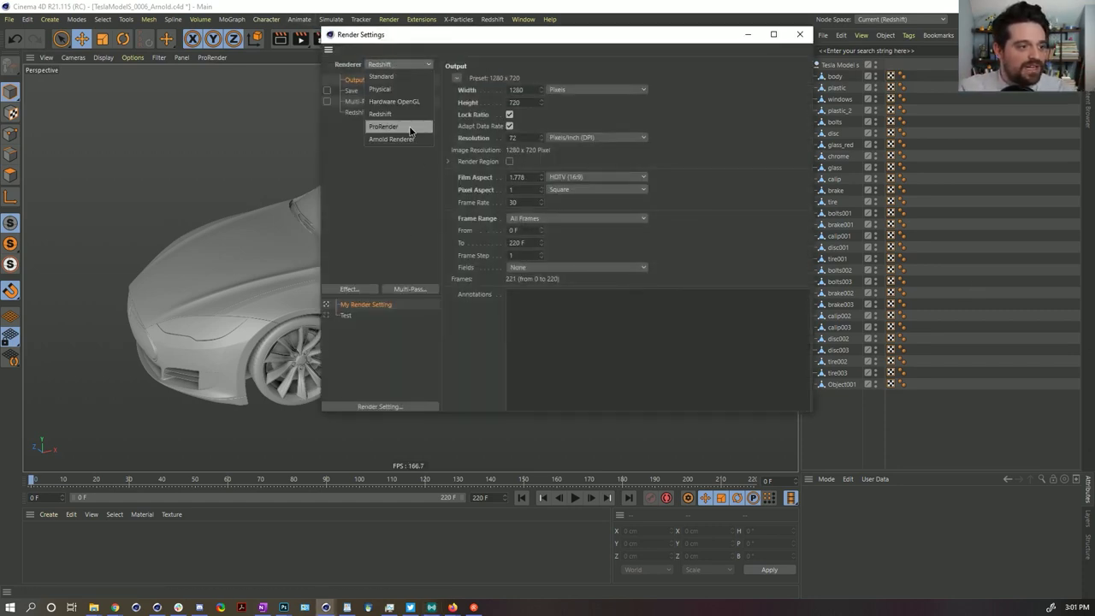
{"action": "left_click", "coordinate": [412, 141]}
{"action": "left_click", "coordinate": [374, 114]}
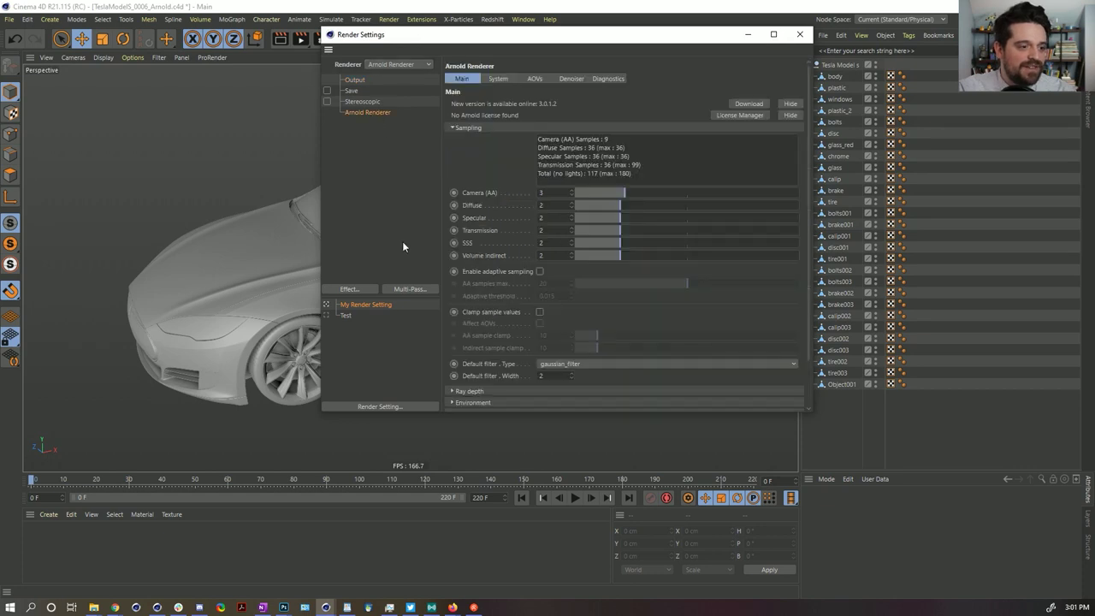
Review Arnold's Advanced and System settings, then return to the Main sampling page
{"action": "scroll", "coordinate": [476, 202], "scroll_direction": "down", "scroll_amount": 2}
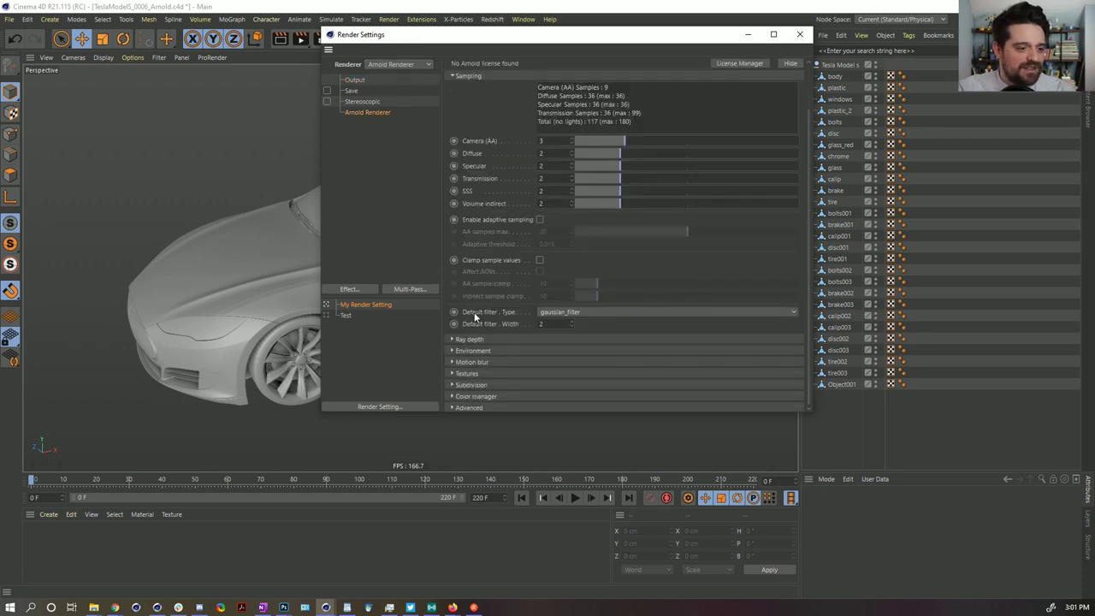
{"action": "left_click", "coordinate": [473, 408]}
{"action": "scroll", "coordinate": [462, 279], "scroll_direction": "down", "scroll_amount": 5}
{"action": "scroll", "coordinate": [476, 291], "scroll_direction": "up", "scroll_amount": 7}
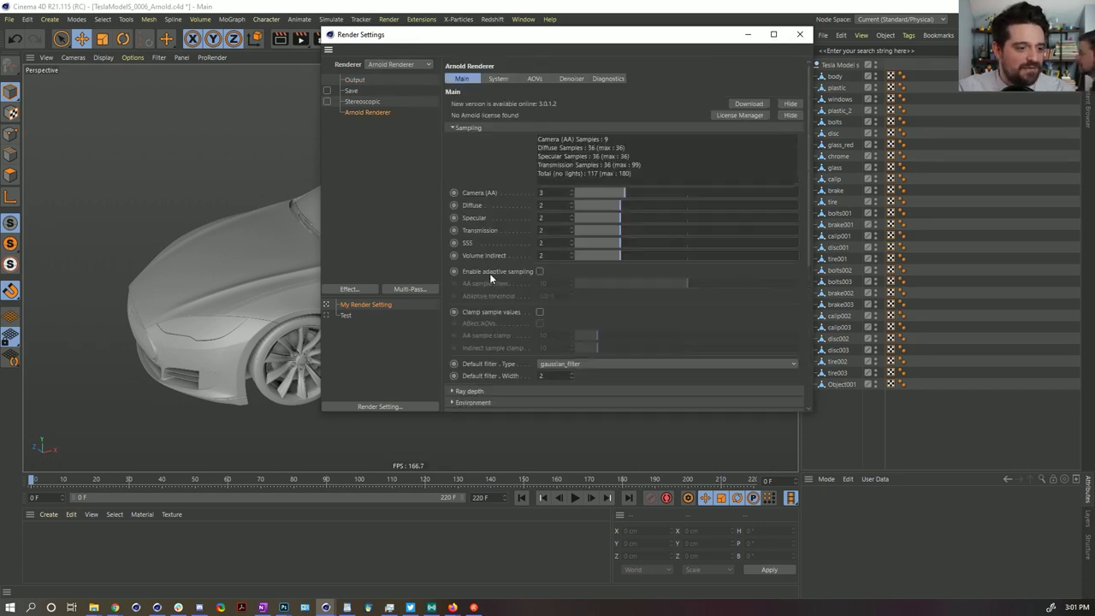
{"action": "left_click", "coordinate": [493, 79]}
{"action": "scroll", "coordinate": [478, 214], "scroll_direction": "down", "scroll_amount": 2}
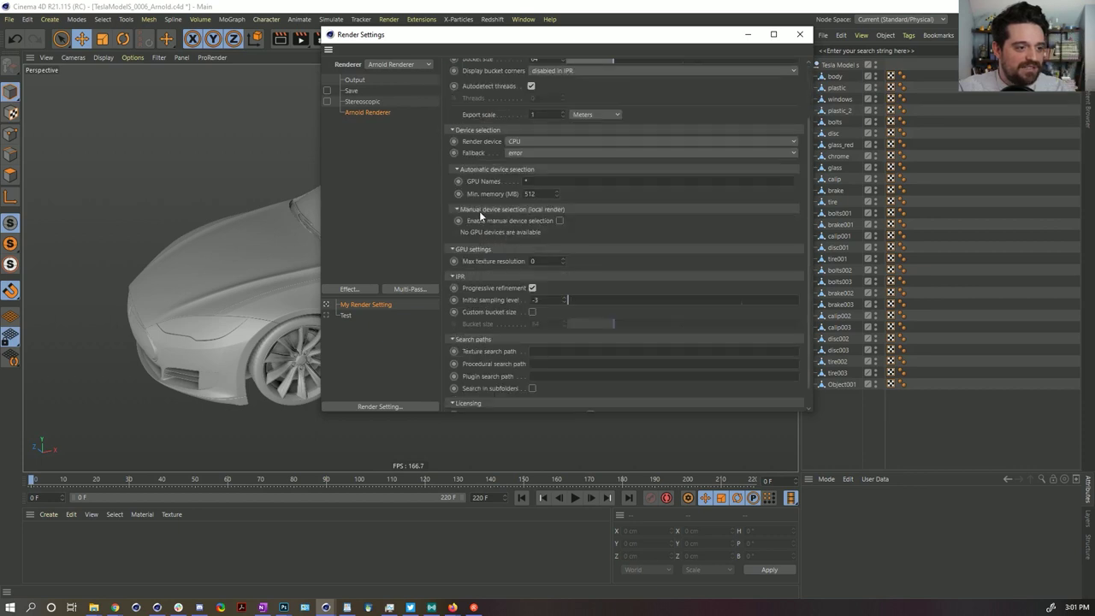
{"action": "scroll", "coordinate": [479, 210], "scroll_direction": "down", "scroll_amount": 1}
{"action": "scroll", "coordinate": [485, 325], "scroll_direction": "up", "scroll_amount": 3}
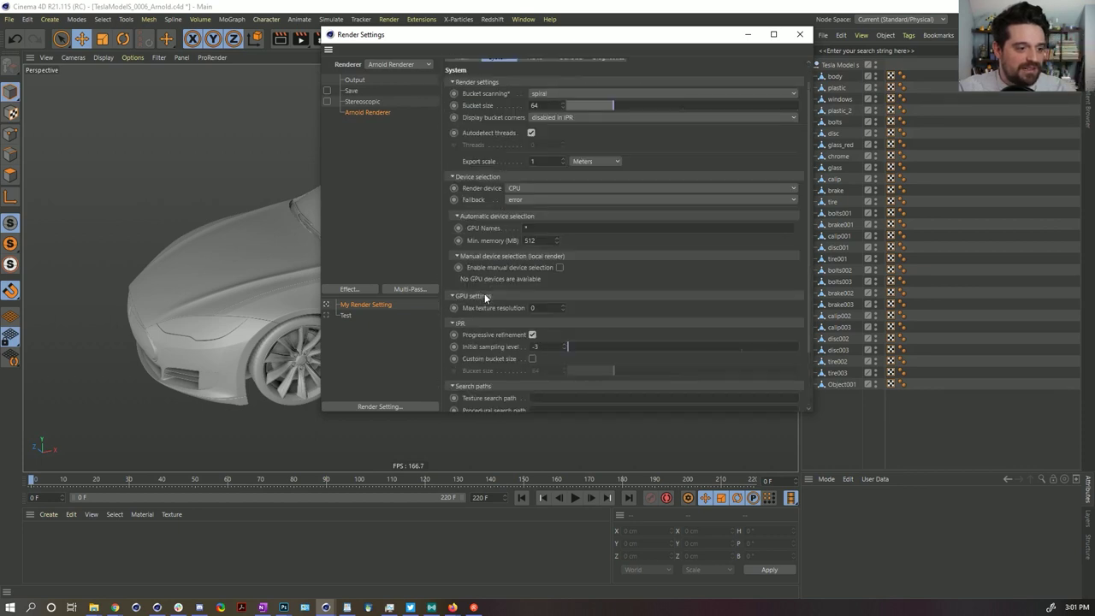
{"action": "left_click", "coordinate": [462, 78]}
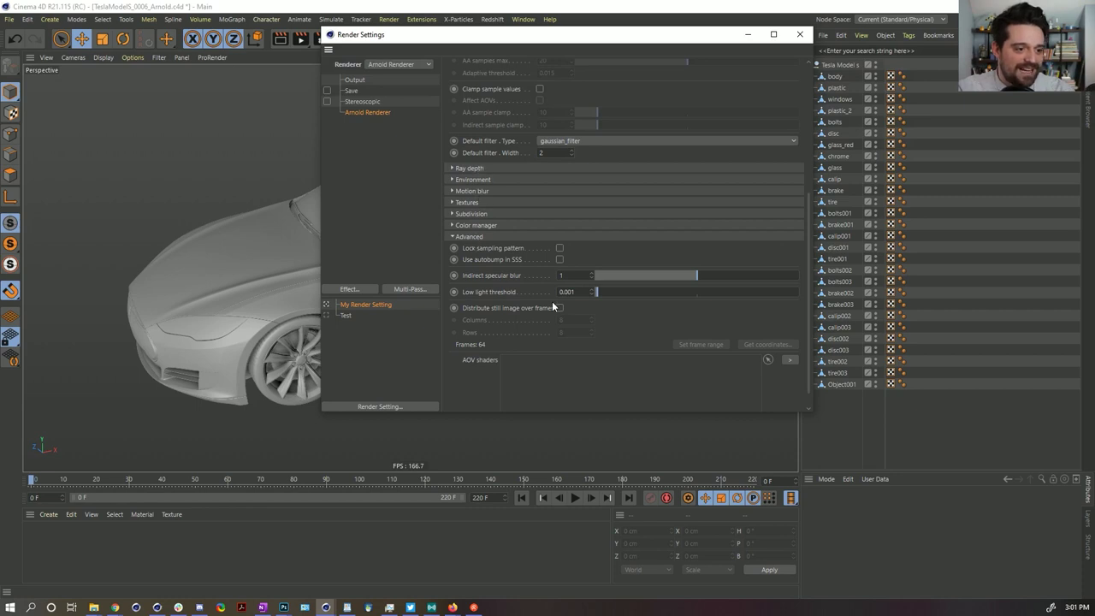
Expand Arnold's Textures, Motion blur, Environment and Ray depth sections
{"action": "left_click", "coordinate": [491, 204]}
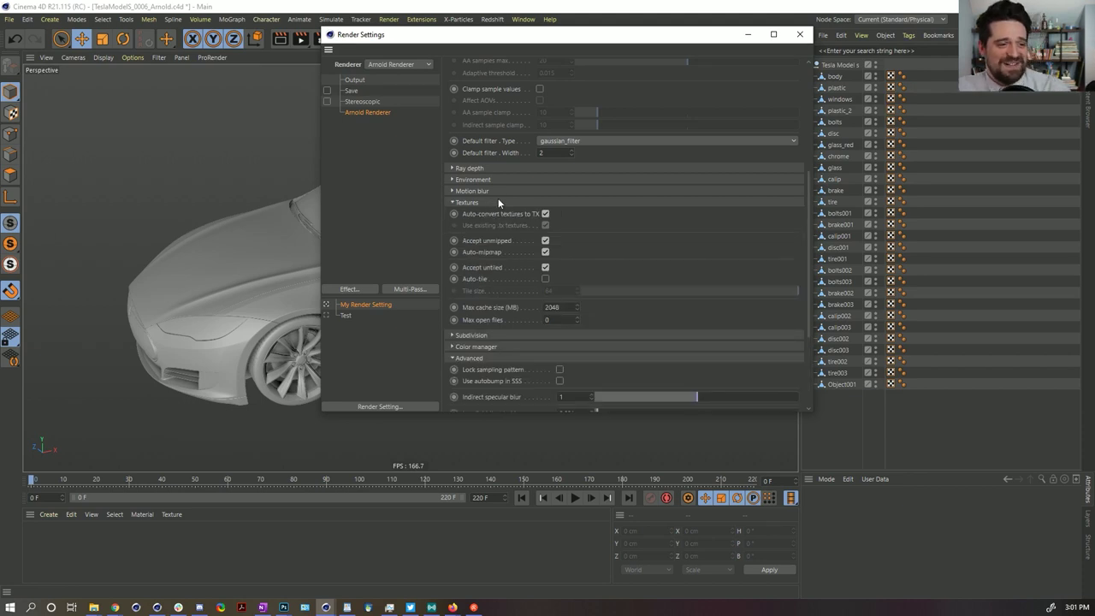
{"action": "left_click", "coordinate": [492, 192]}
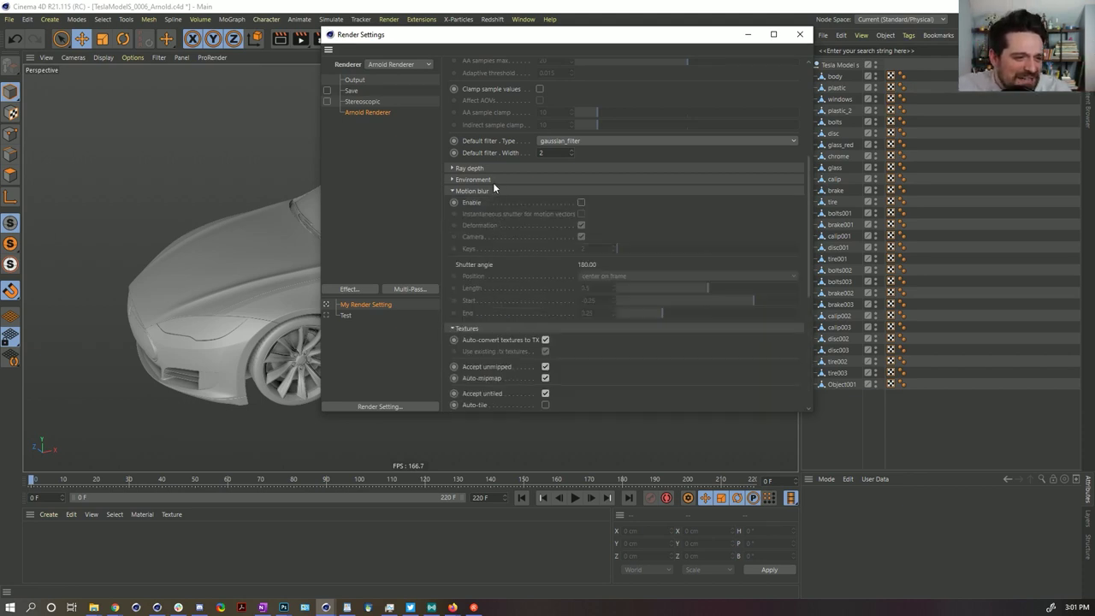
{"action": "left_click", "coordinate": [493, 181]}
{"action": "left_click", "coordinate": [489, 168]}
{"action": "scroll", "coordinate": [470, 274], "scroll_direction": "down", "scroll_amount": 5}
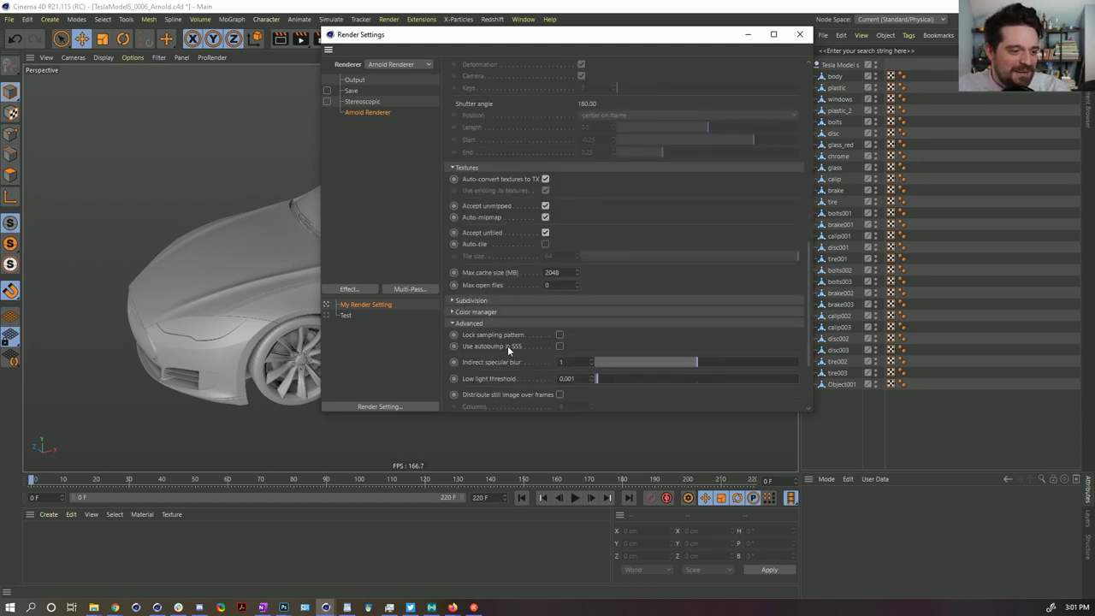
{"action": "scroll", "coordinate": [508, 346], "scroll_direction": "down", "scroll_amount": 3}
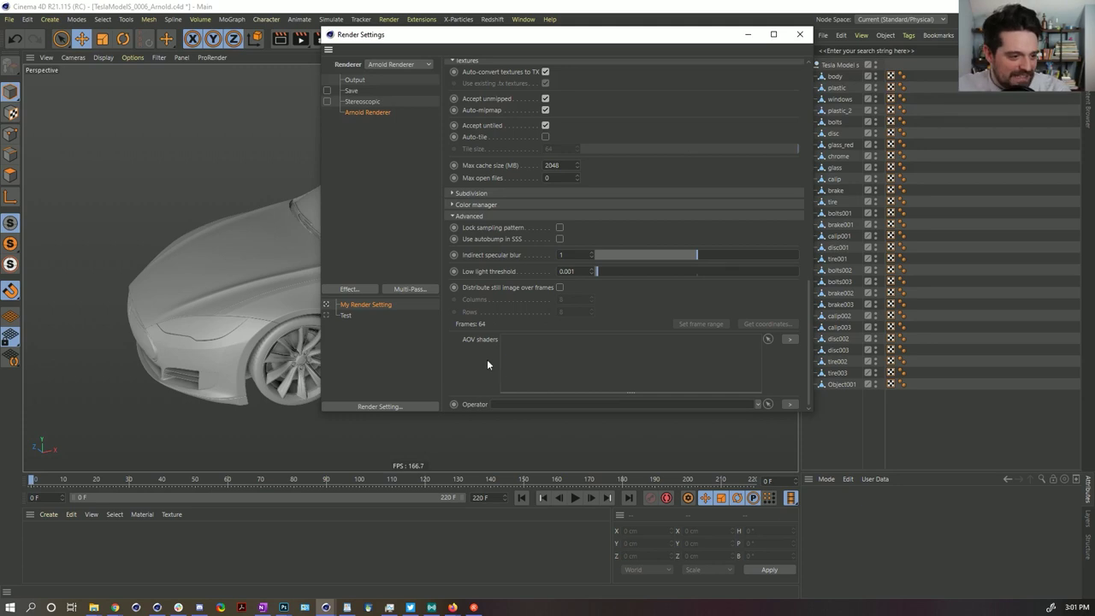
Inspect the Operator and AOV shader choices without adding any
{"action": "left_click", "coordinate": [757, 404]}
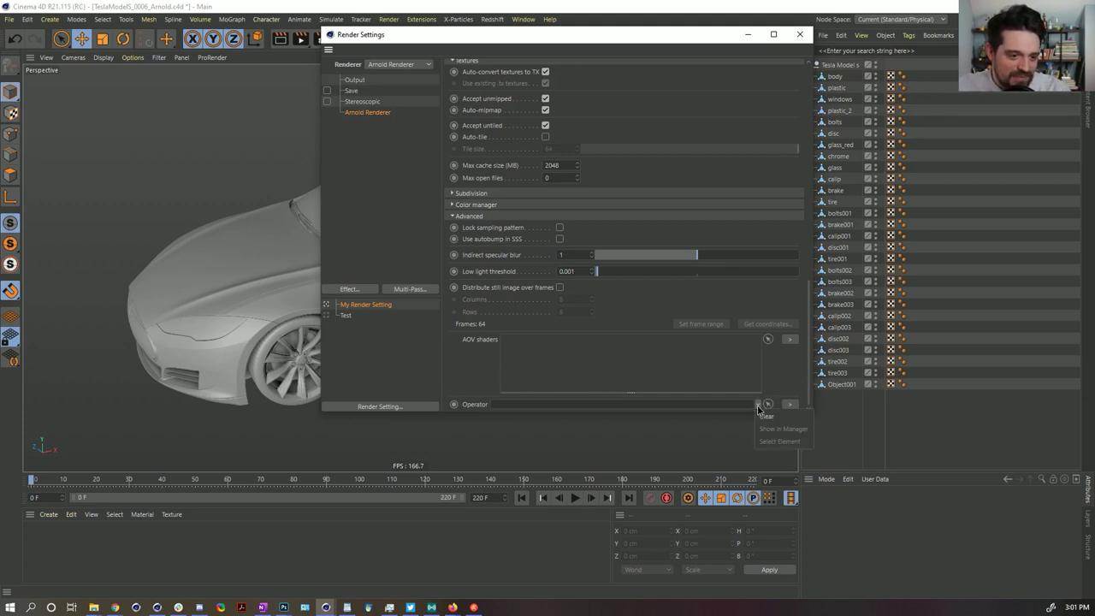
{"action": "left_click", "coordinate": [789, 405]}
{"action": "mouse_move", "coordinate": [800, 410]}
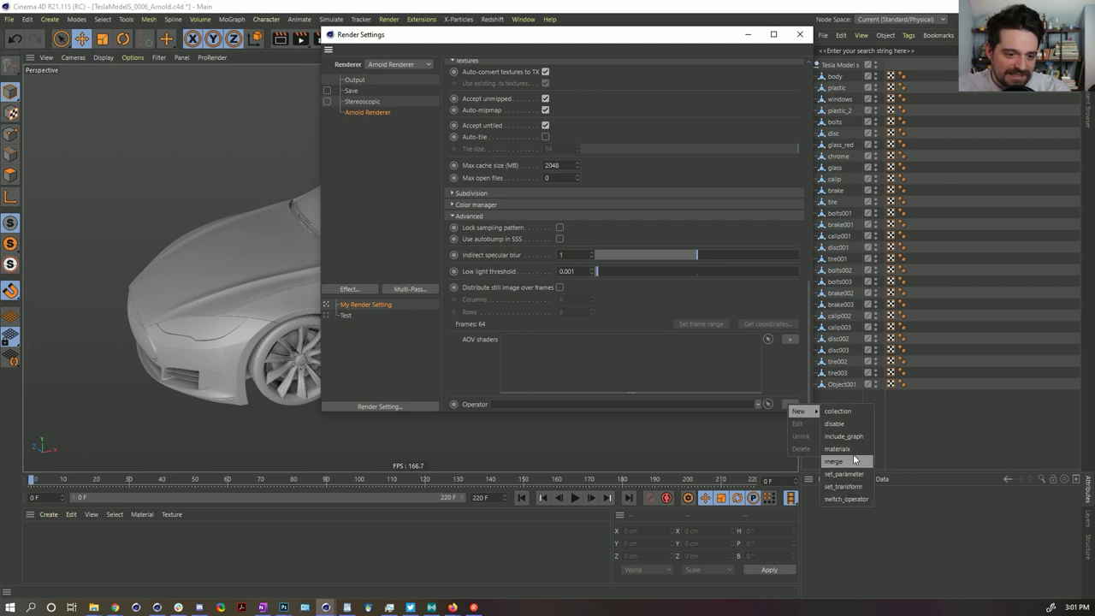
{"action": "left_click", "coordinate": [792, 338]}
{"action": "left_click", "coordinate": [790, 338]}
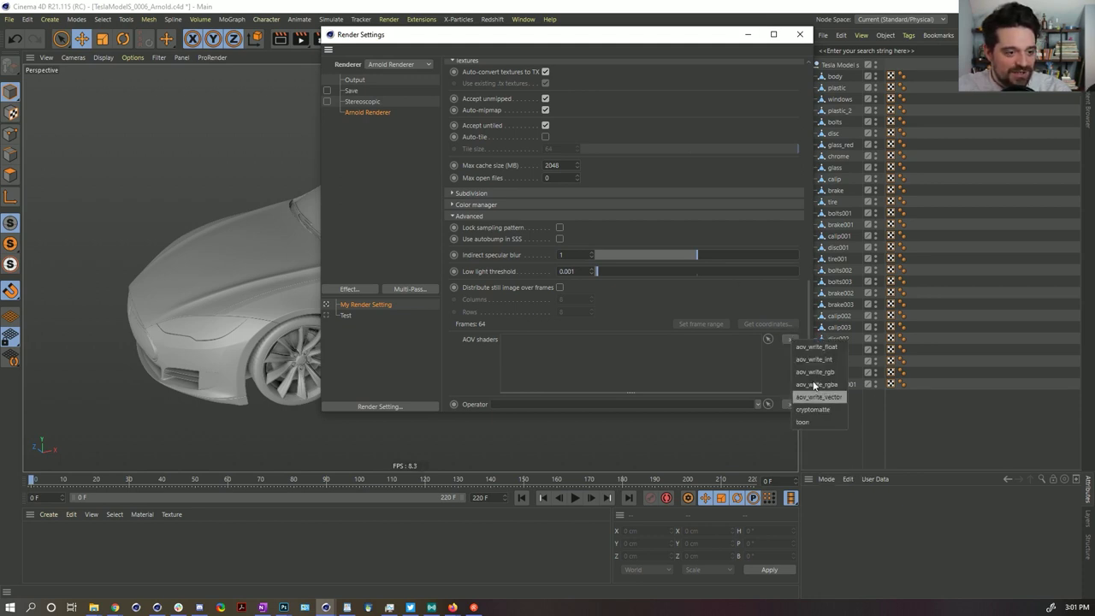
{"action": "left_click", "coordinate": [697, 305]}
{"action": "scroll", "coordinate": [483, 264], "scroll_direction": "up", "scroll_amount": 10}
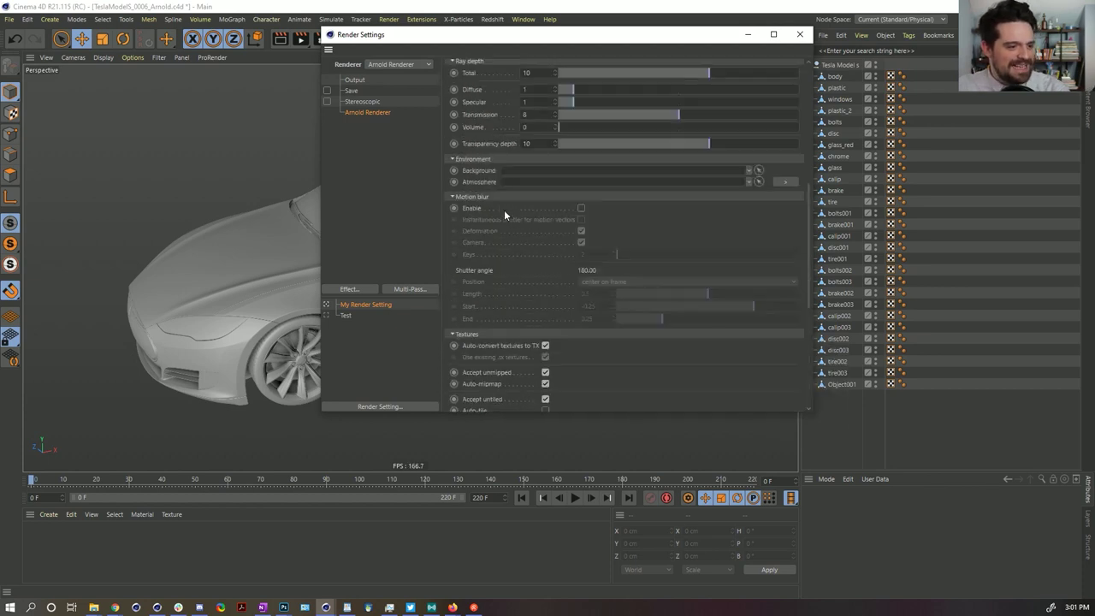
{"action": "scroll", "coordinate": [482, 254], "scroll_direction": "up", "scroll_amount": 4}
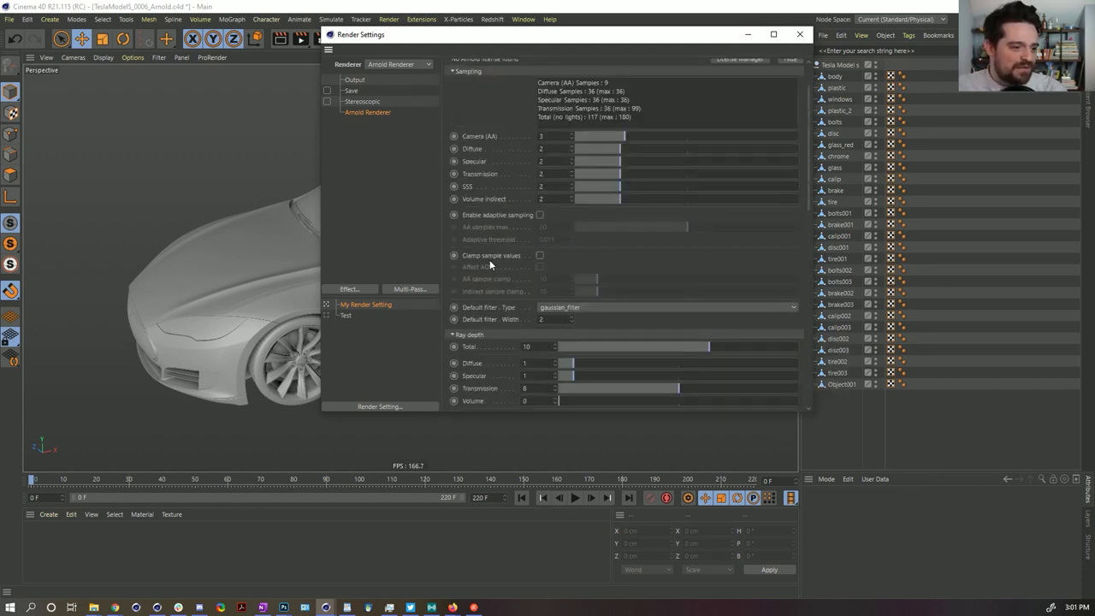
{"action": "scroll", "coordinate": [482, 254], "scroll_direction": "up", "scroll_amount": 2}
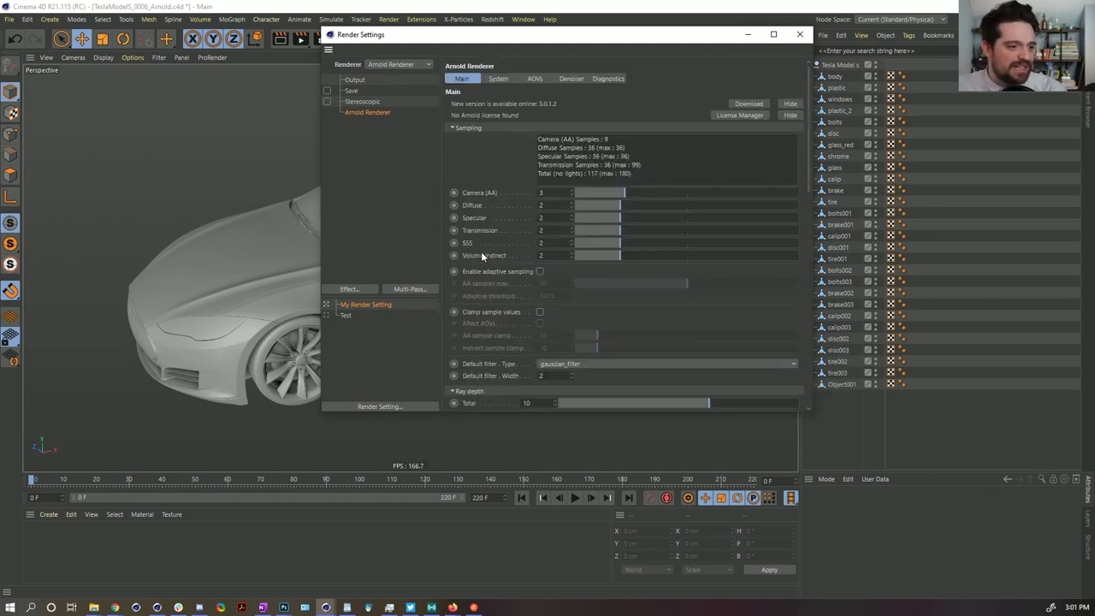
Scroll through Arnold's System tab to review its options
{"action": "left_click", "coordinate": [496, 79]}
{"action": "scroll", "coordinate": [475, 81], "scroll_direction": "down", "scroll_amount": 6}
{"action": "scroll", "coordinate": [499, 90], "scroll_direction": "up", "scroll_amount": 8}
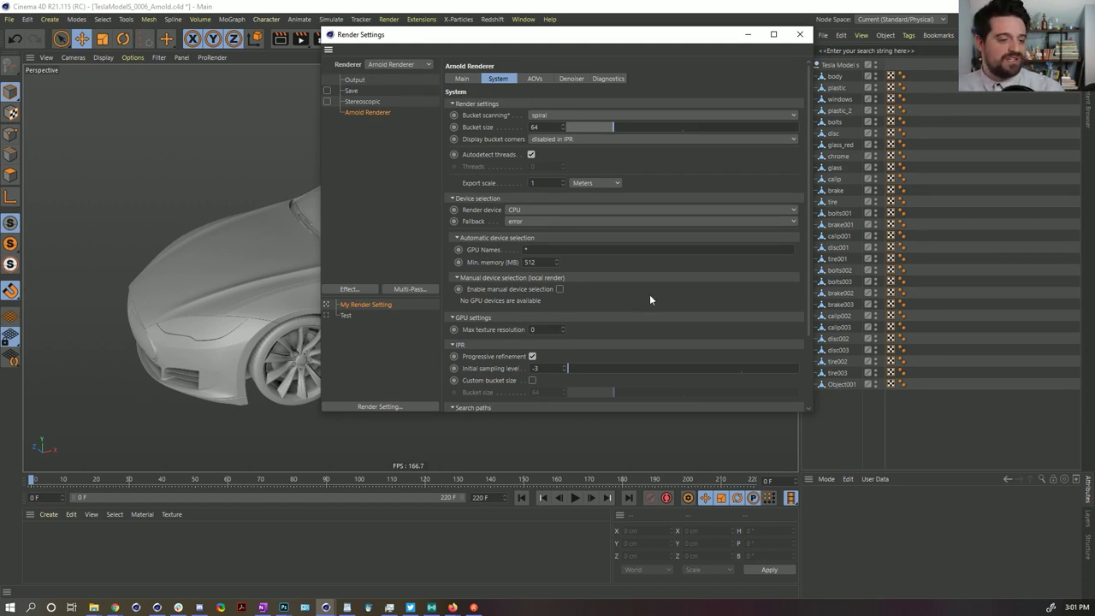
{"action": "scroll", "coordinate": [483, 339], "scroll_direction": "down", "scroll_amount": 2}
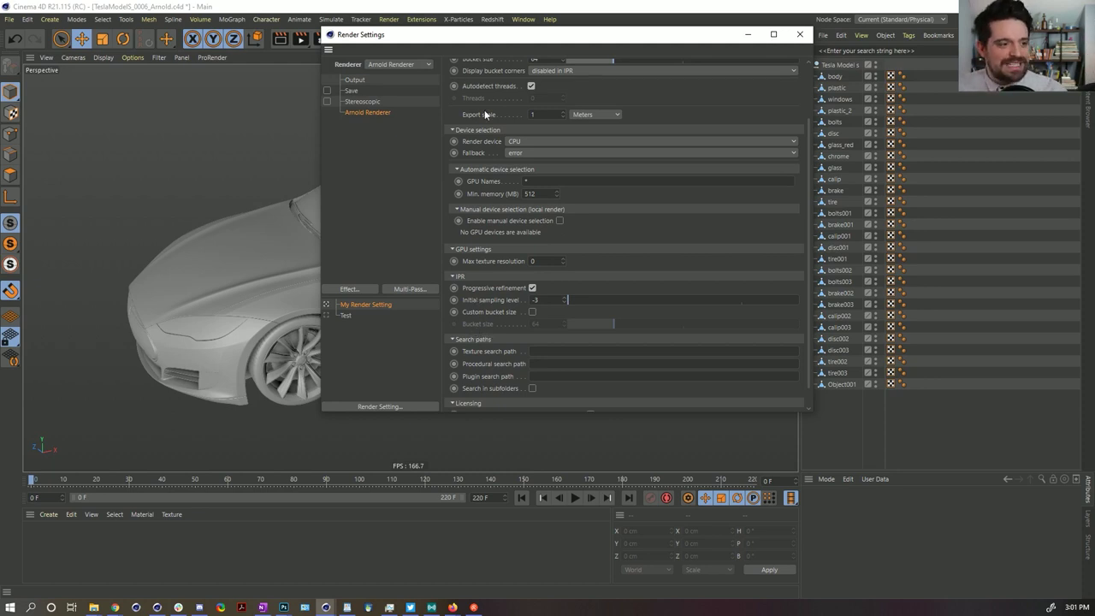
{"action": "scroll", "coordinate": [485, 110], "scroll_direction": "up", "scroll_amount": 5}
{"action": "scroll", "coordinate": [470, 184], "scroll_direction": "down", "scroll_amount": 10}
{"action": "scroll", "coordinate": [475, 214], "scroll_direction": "up", "scroll_amount": 8}
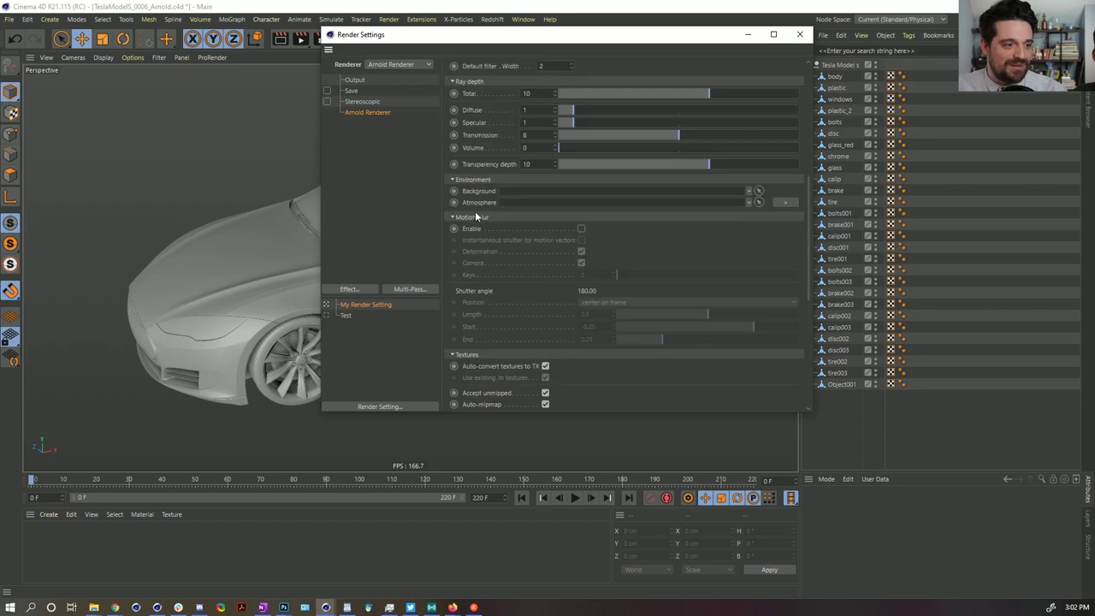
{"action": "scroll", "coordinate": [484, 184], "scroll_direction": "up", "scroll_amount": 2}
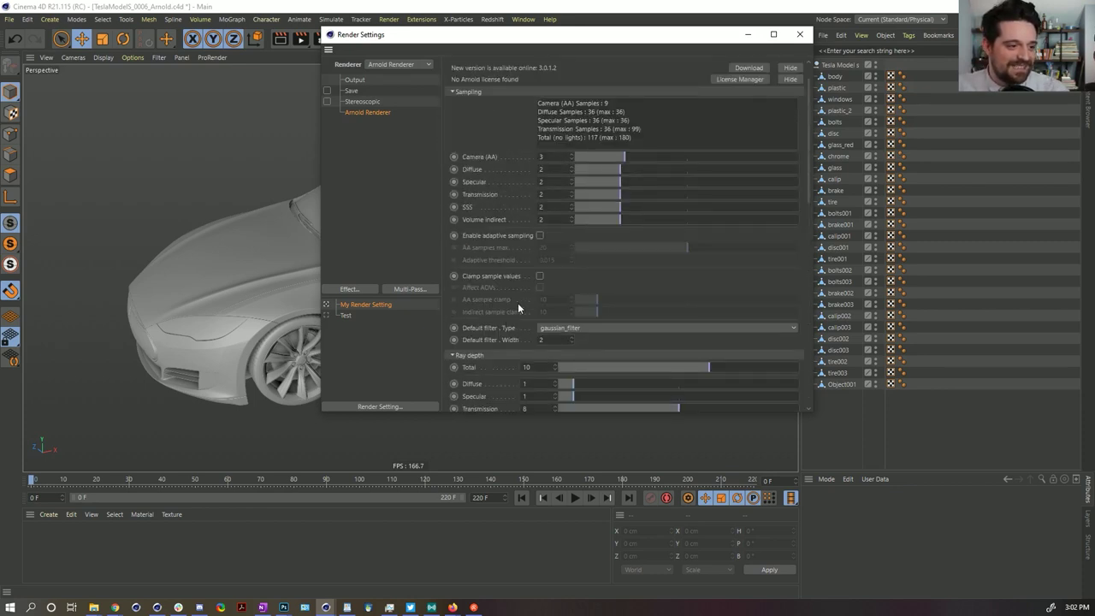
Browse the Default filter Type list, keeping gaussian_filter for now
{"action": "left_click", "coordinate": [558, 329]}
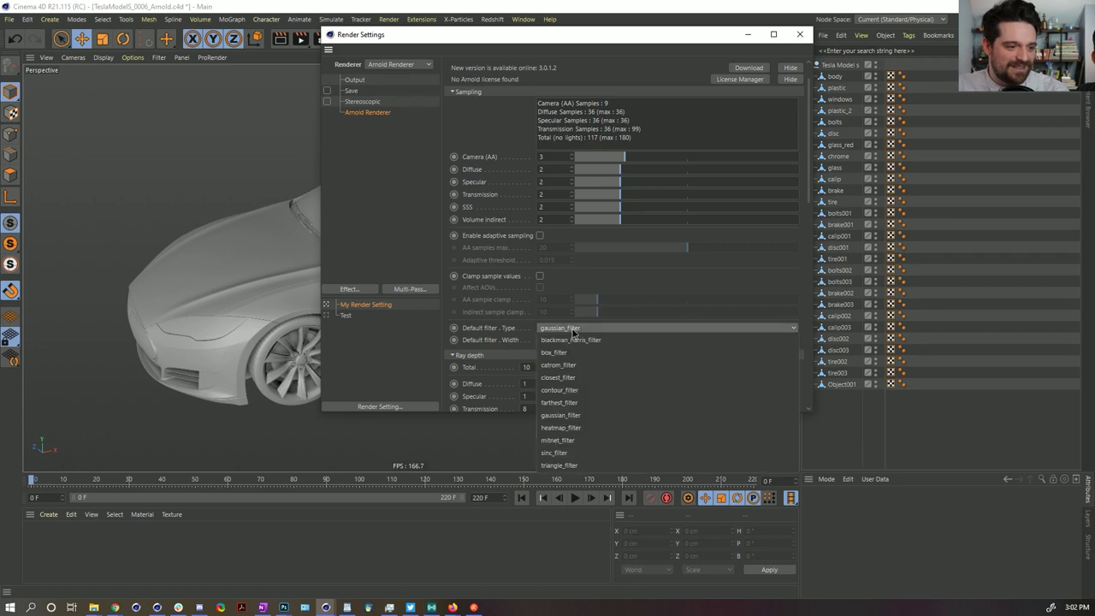
{"action": "left_click", "coordinate": [640, 280]}
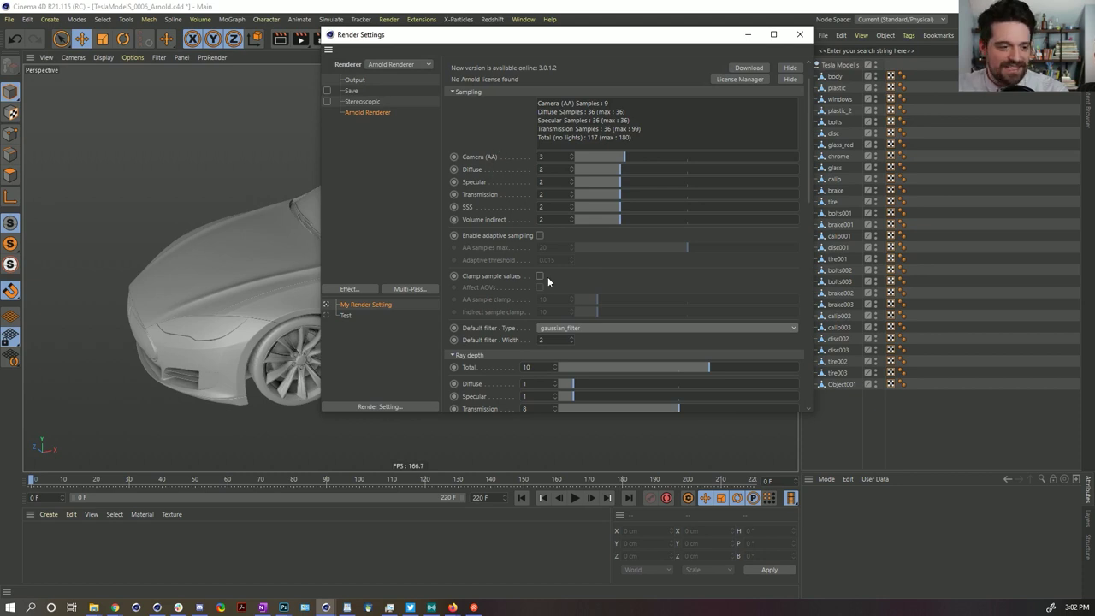
{"action": "left_click", "coordinate": [552, 328]}
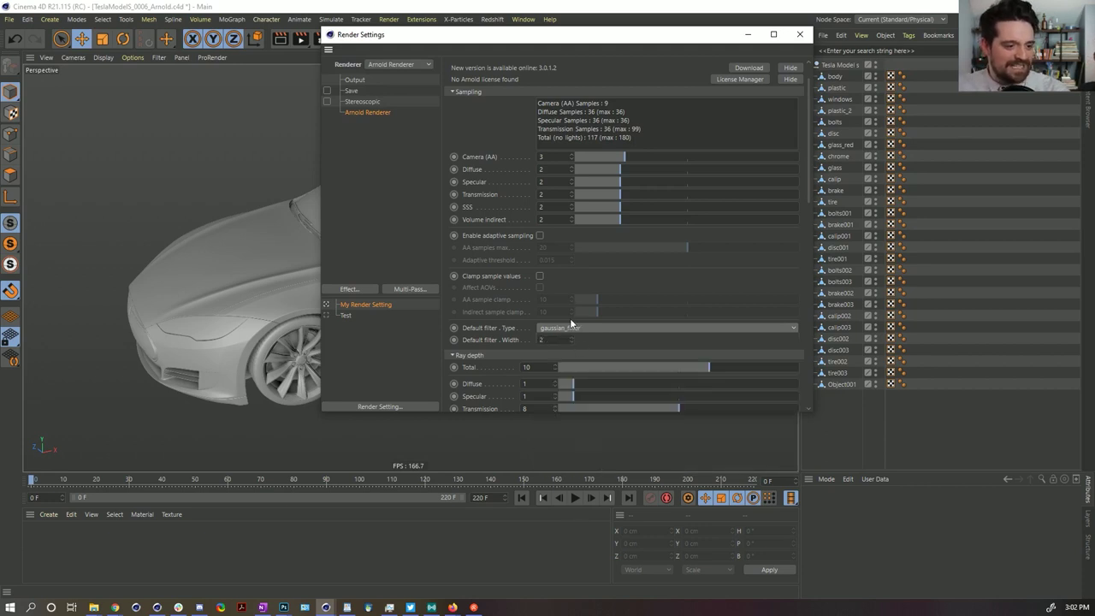
{"action": "left_click", "coordinate": [577, 332]}
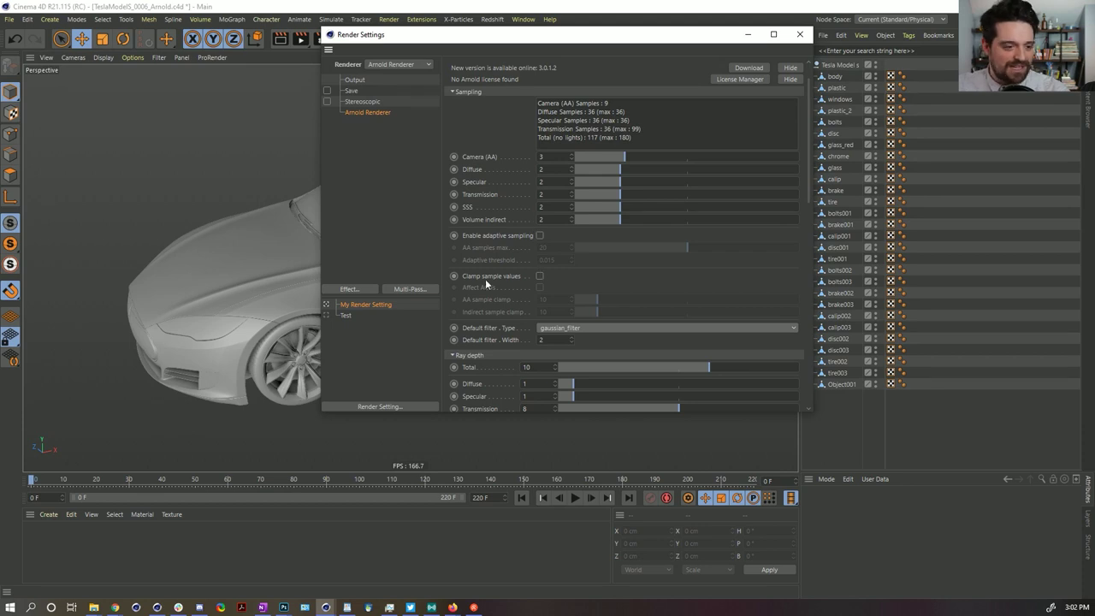
{"action": "scroll", "coordinate": [503, 304], "scroll_direction": "up", "scroll_amount": 2}
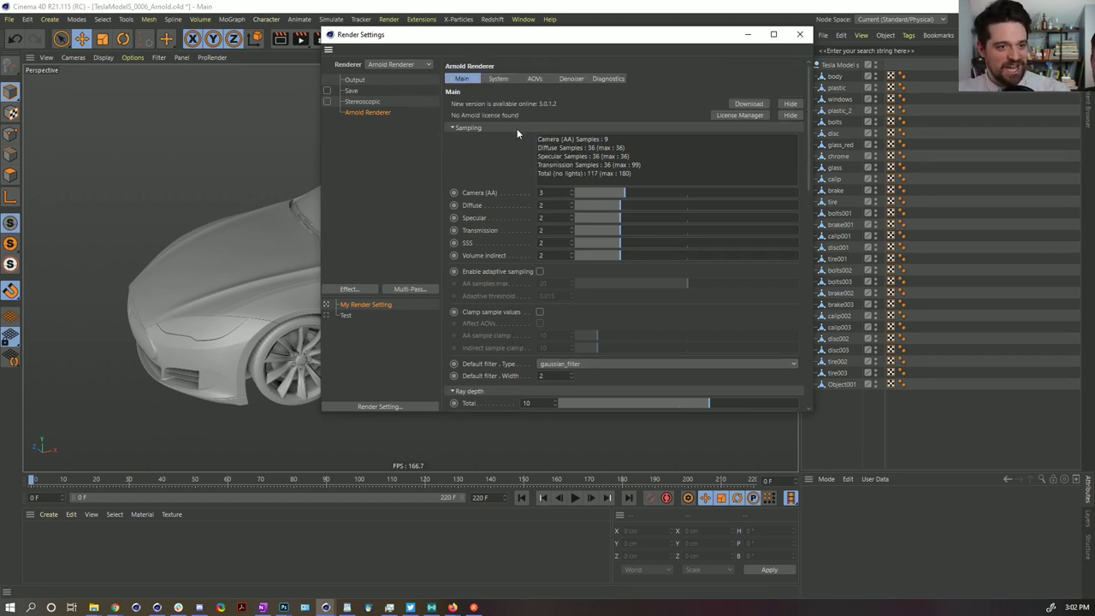
Check the AOV and System tabs, then set Default filter Type to contour_filter on Main
{"action": "left_click", "coordinate": [527, 78]}
{"action": "left_click", "coordinate": [499, 79]}
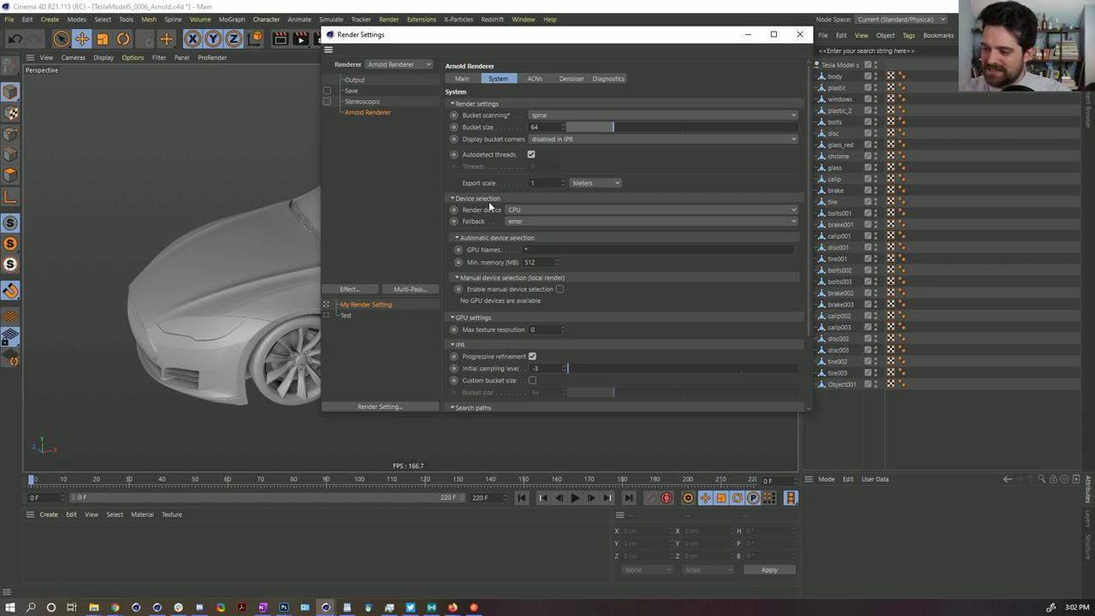
{"action": "scroll", "coordinate": [483, 248], "scroll_direction": "down", "scroll_amount": 3}
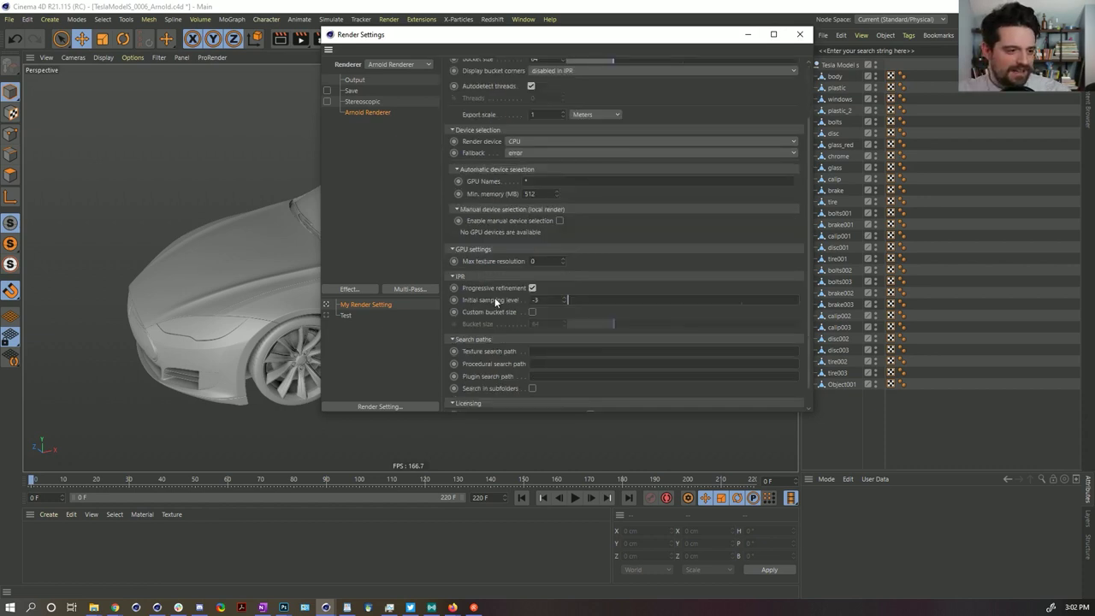
{"action": "scroll", "coordinate": [494, 299], "scroll_direction": "down", "scroll_amount": 1}
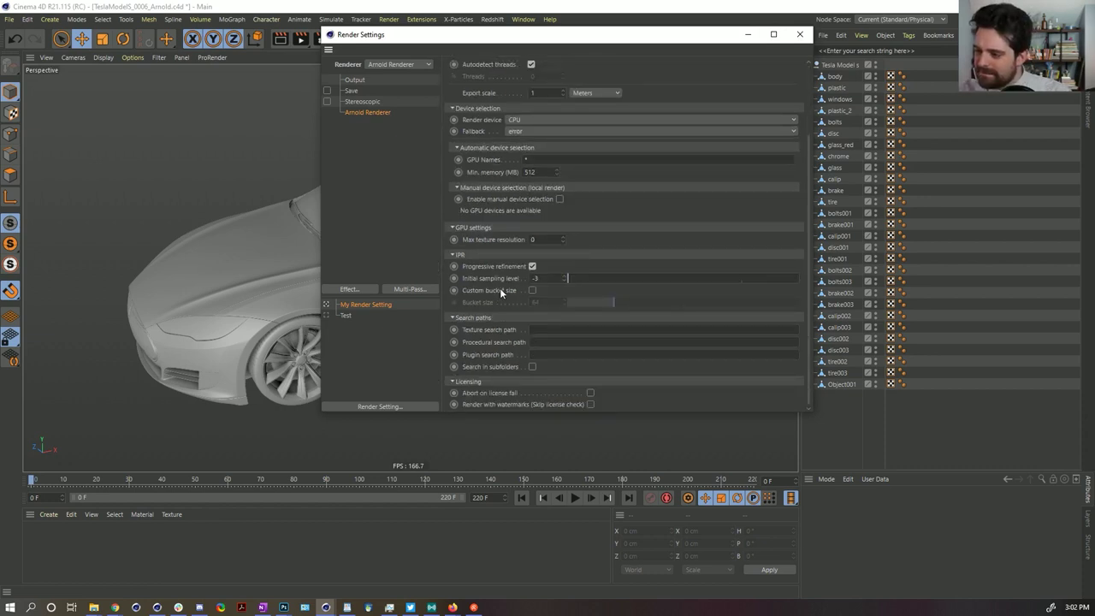
{"action": "scroll", "coordinate": [500, 286], "scroll_direction": "up", "scroll_amount": 5}
{"action": "left_click", "coordinate": [472, 79]}
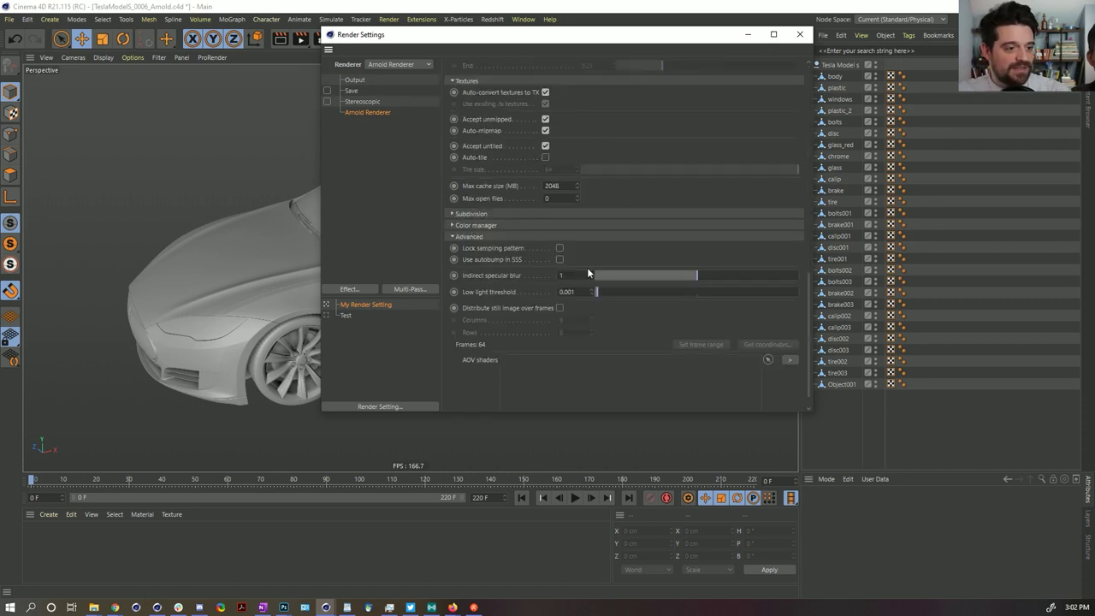
{"action": "scroll", "coordinate": [489, 211], "scroll_direction": "up", "scroll_amount": 10}
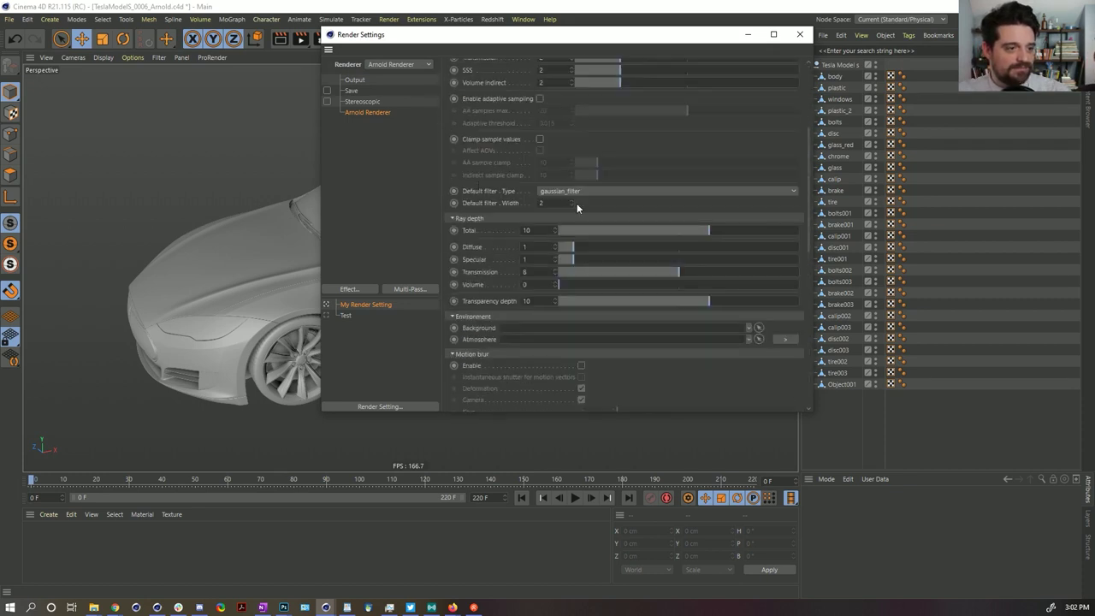
{"action": "left_click", "coordinate": [584, 192]}
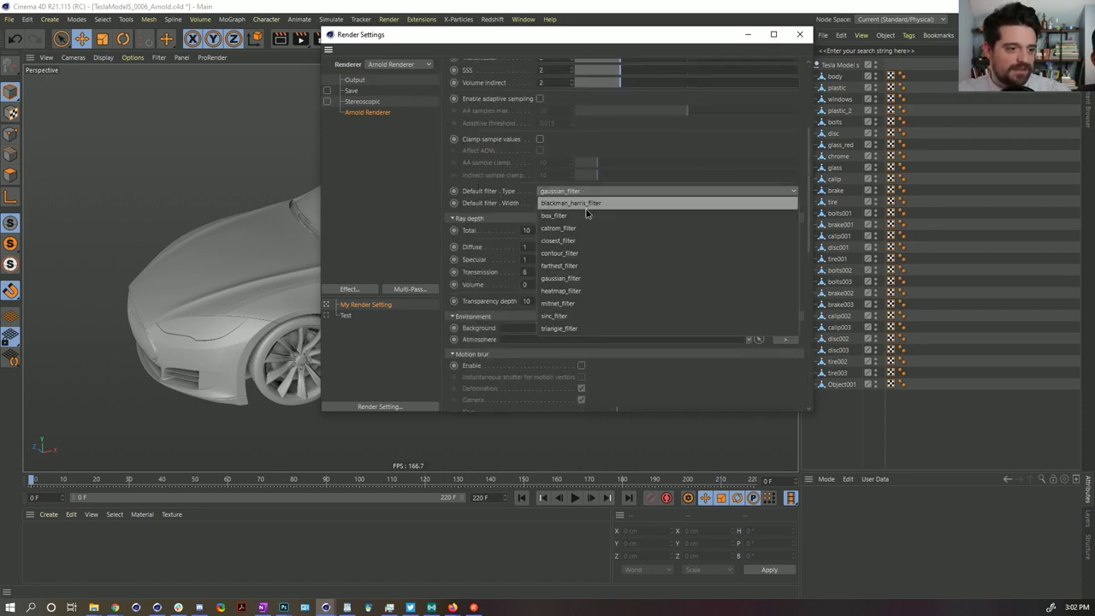
{"action": "scroll", "coordinate": [562, 228], "scroll_direction": "down", "scroll_amount": 10}
{"action": "scroll", "coordinate": [488, 184], "scroll_direction": "up", "scroll_amount": 8}
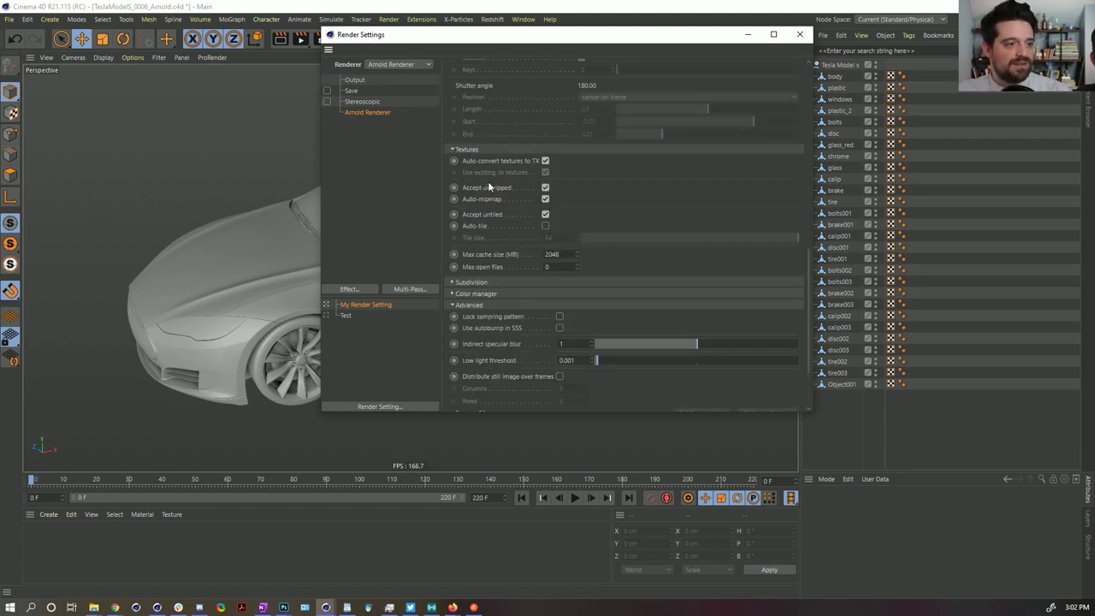
{"action": "scroll", "coordinate": [489, 192], "scroll_direction": "up", "scroll_amount": 6}
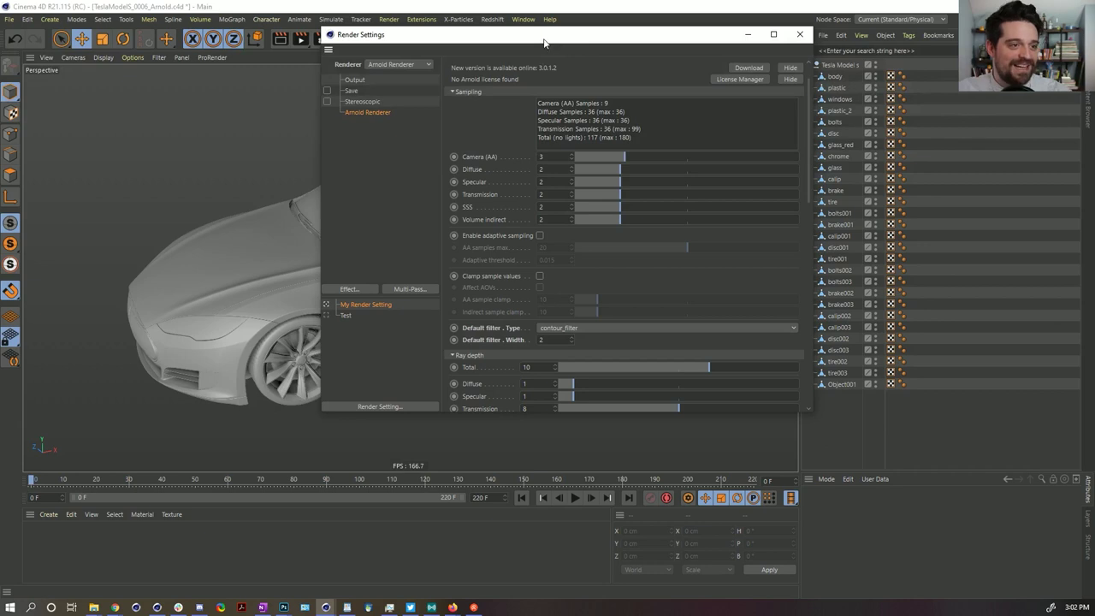
Open the Arnold IPR window via Extensions > C4DtoA
{"action": "left_click_drag", "start_coordinate": [544, 43], "coordinate": [683, 53]}
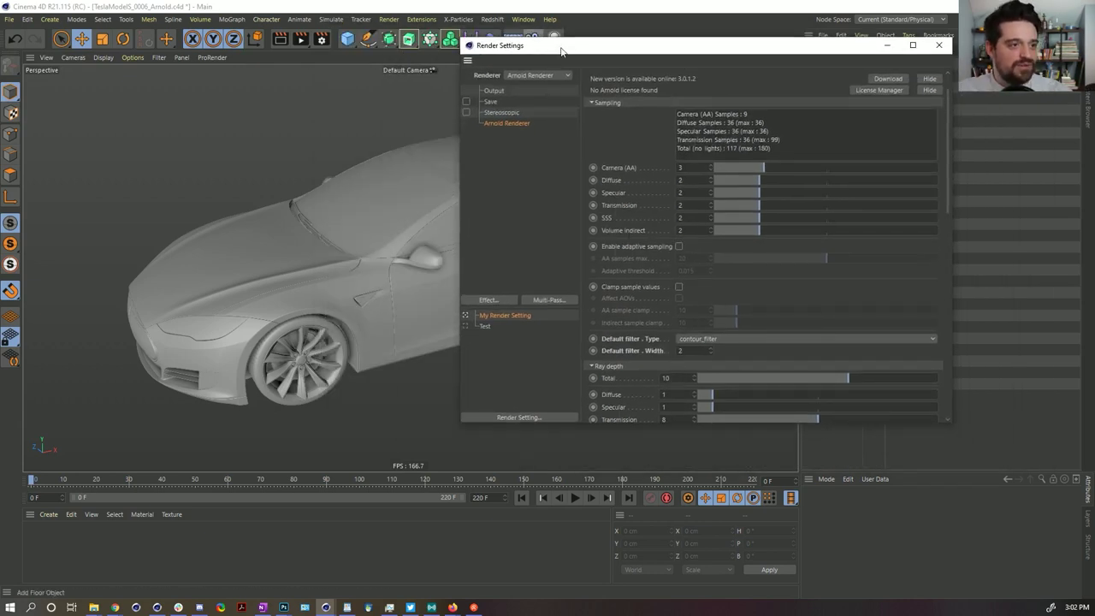
{"action": "left_click_drag", "start_coordinate": [534, 43], "coordinate": [195, 102]}
{"action": "left_click", "coordinate": [388, 19]}
{"action": "mouse_move", "coordinate": [297, 19]}
{"action": "mouse_move", "coordinate": [421, 21]}
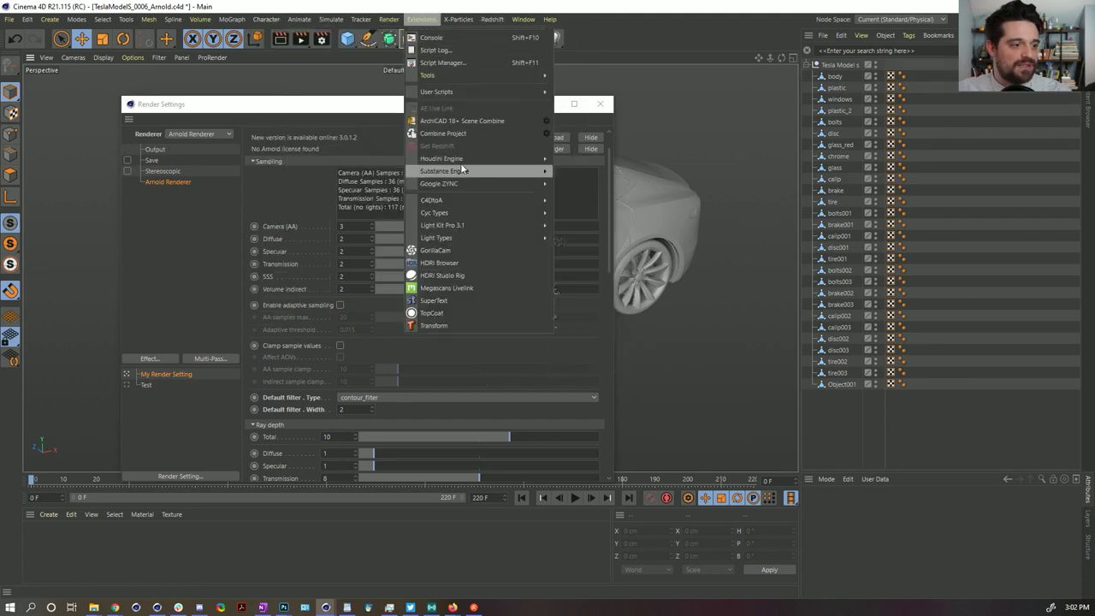
{"action": "mouse_move", "coordinate": [459, 200]}
{"action": "mouse_move", "coordinate": [584, 205]}
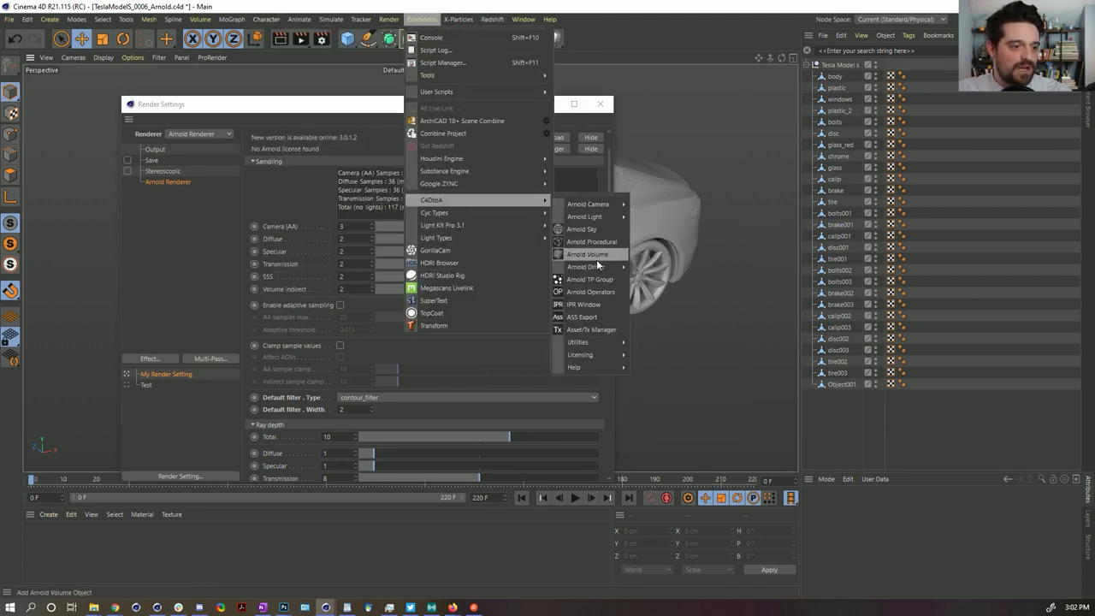
{"action": "left_click", "coordinate": [587, 304]}
Rearrange the windows and add an Arnold quad_light to the scene
{"action": "left_click_drag", "start_coordinate": [587, 106], "coordinate": [789, 119]}
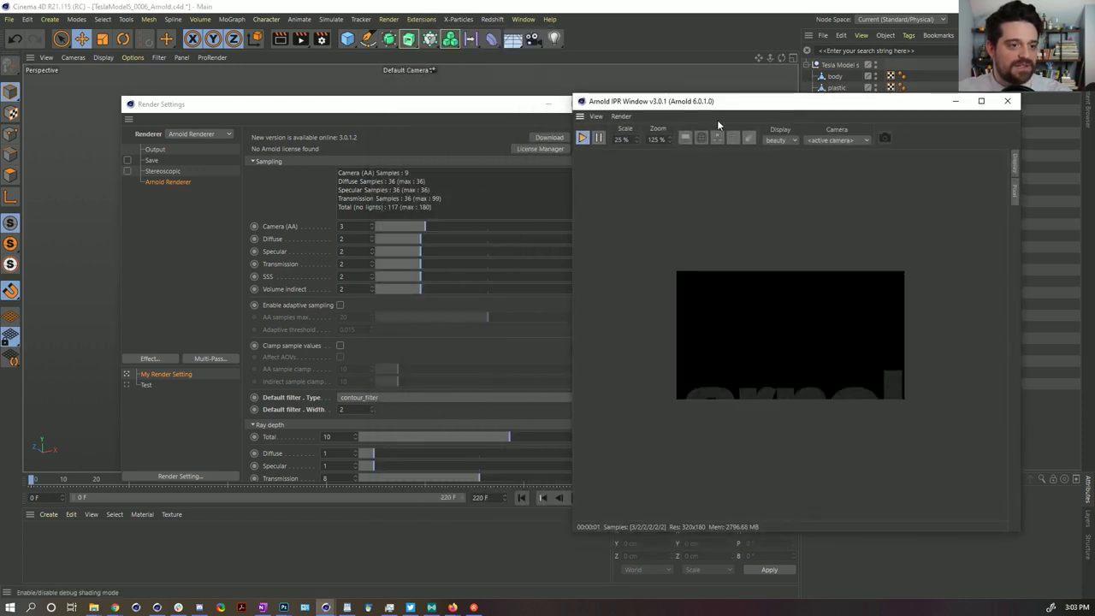
{"action": "left_click_drag", "start_coordinate": [482, 104], "coordinate": [357, 312]}
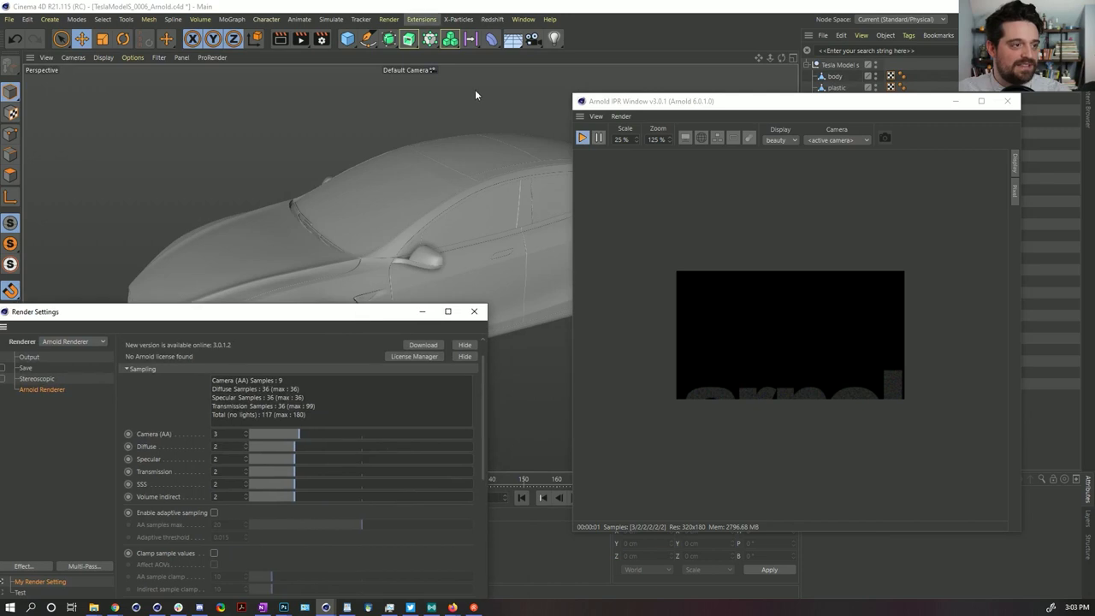
{"action": "left_click_drag", "start_coordinate": [856, 101], "coordinate": [414, 163]}
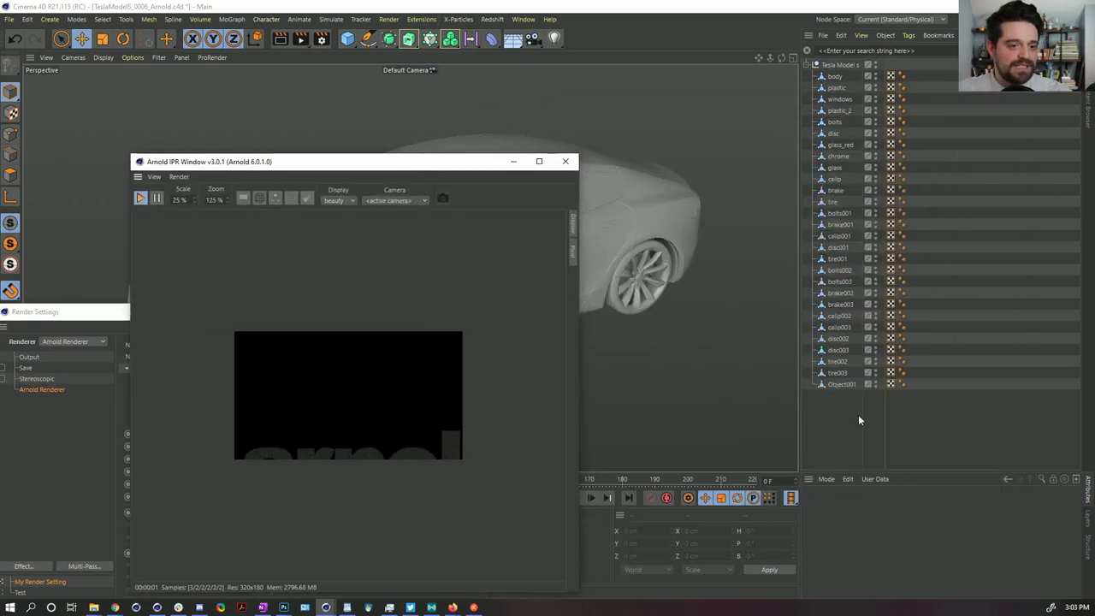
{"action": "left_click", "coordinate": [411, 17]}
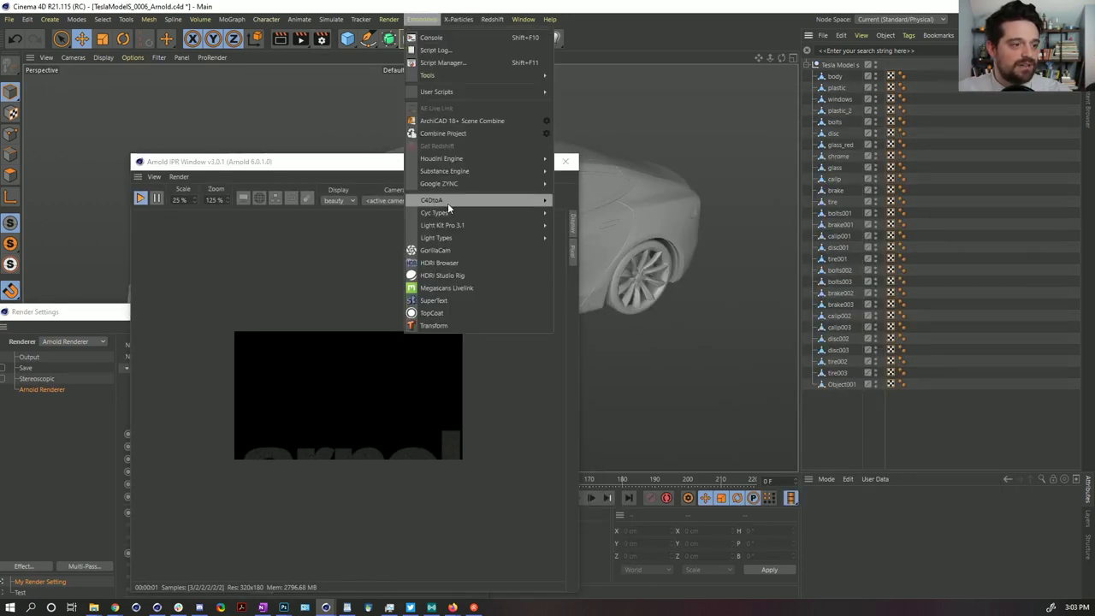
{"action": "mouse_move", "coordinate": [448, 200]}
{"action": "mouse_move", "coordinate": [594, 218]}
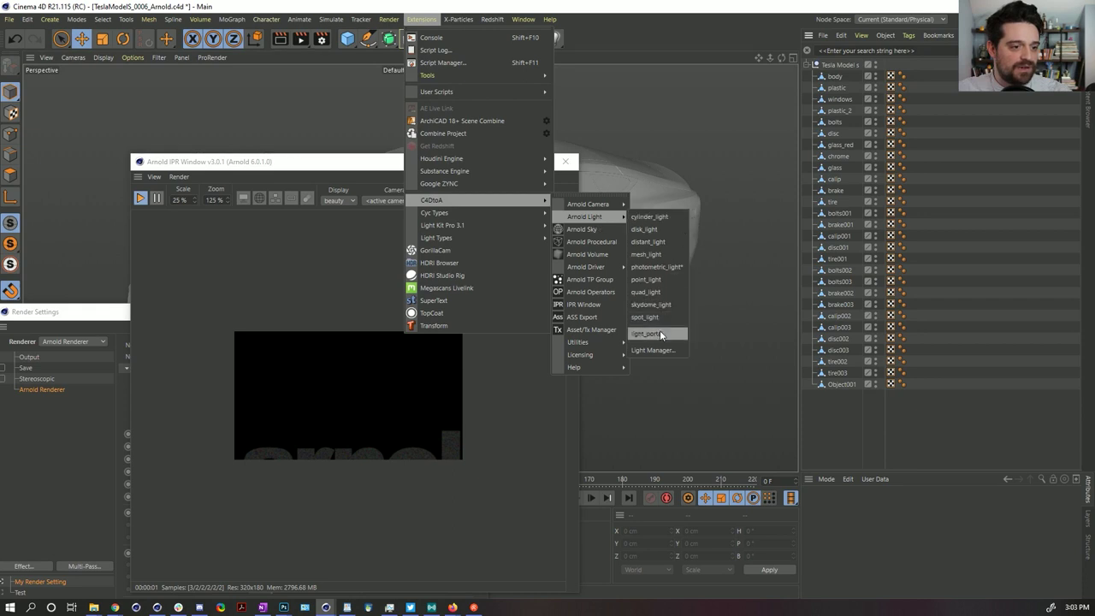
{"action": "left_click", "coordinate": [649, 291]}
Dock the Arnold IPR window and close Render Settings
{"action": "left_click_drag", "start_coordinate": [474, 164], "coordinate": [769, 93]}
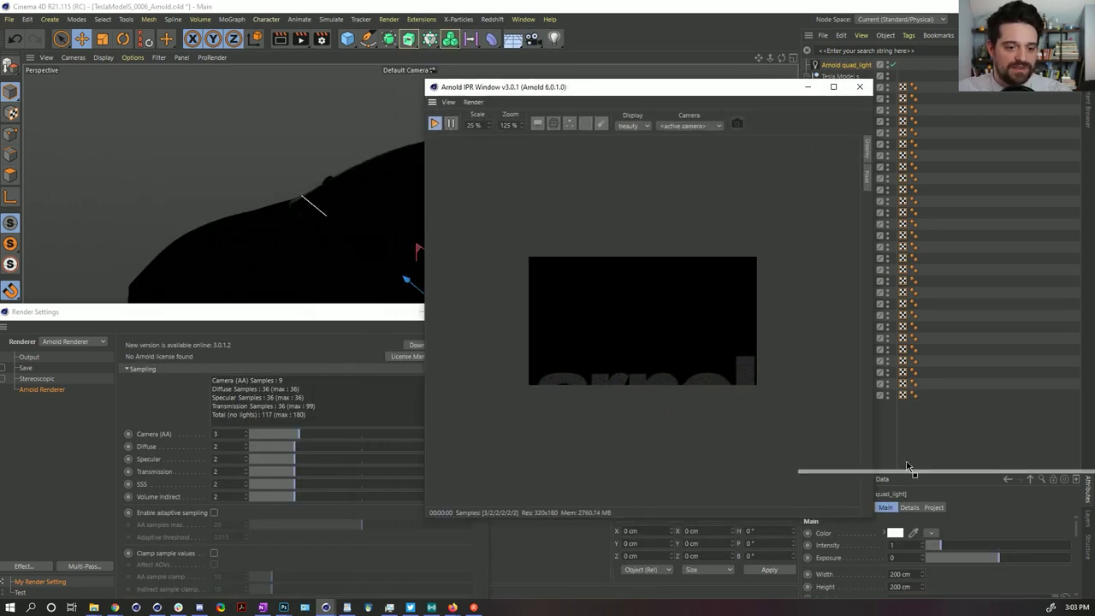
{"action": "left_click_drag", "start_coordinate": [907, 467], "coordinate": [908, 469]}
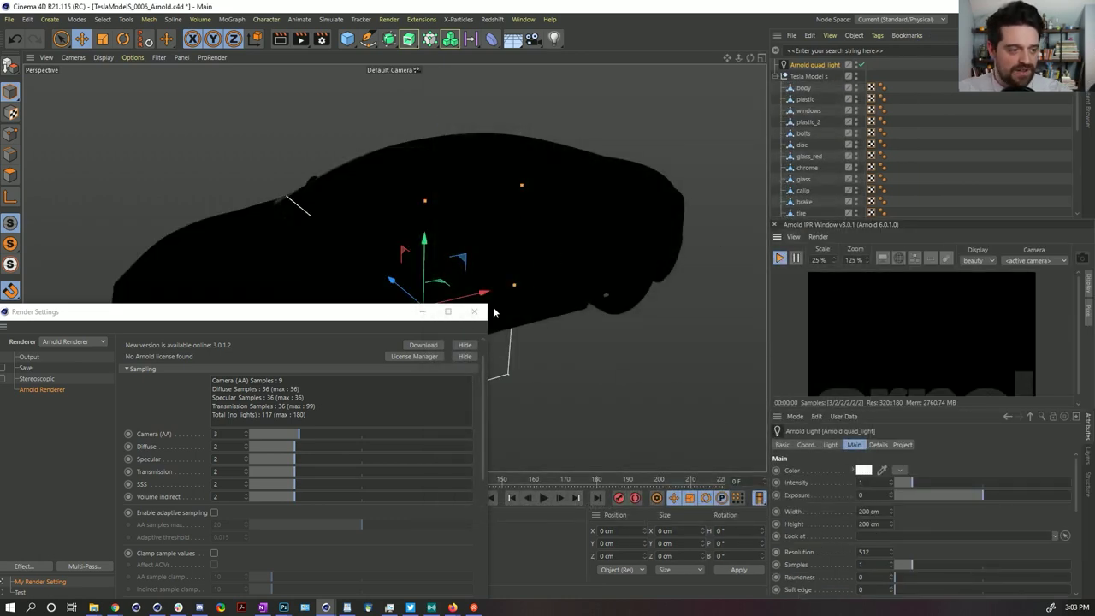
{"action": "double_click", "coordinate": [377, 313]}
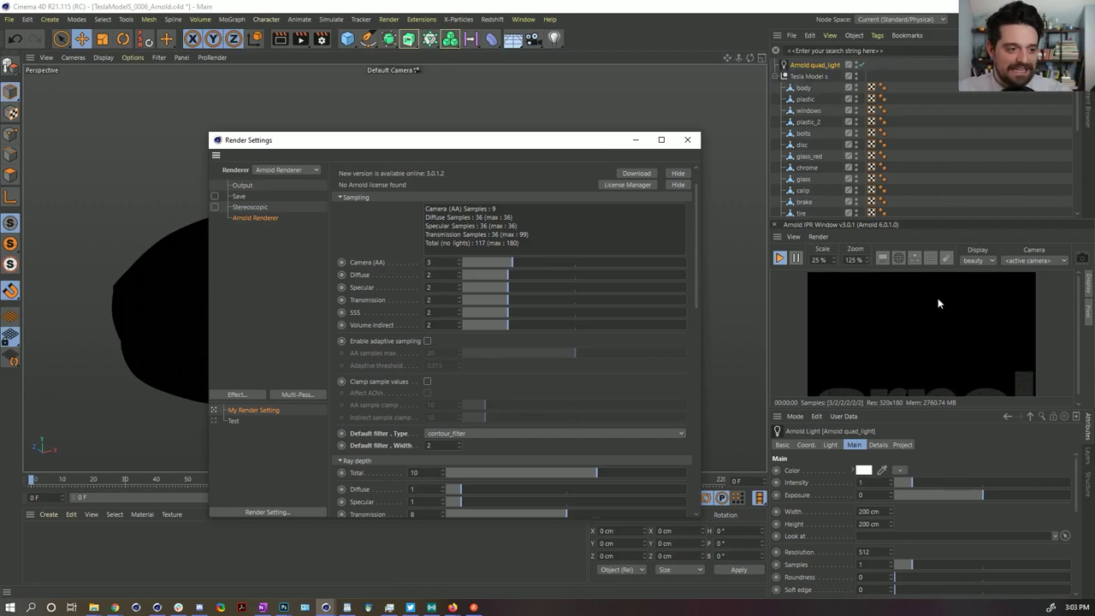
{"action": "left_click", "coordinate": [687, 140]}
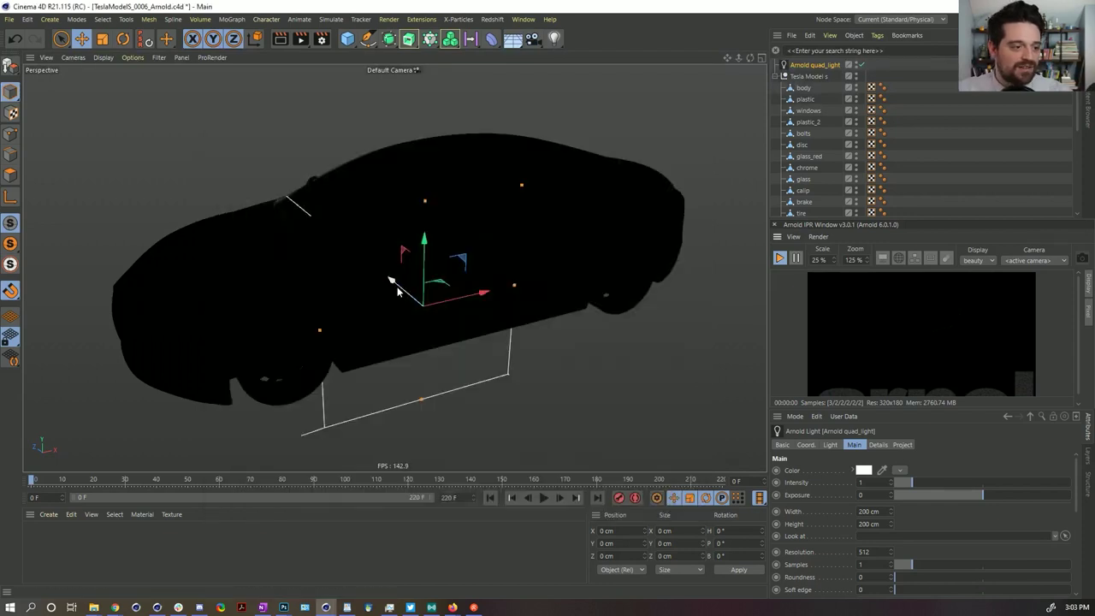
Move the quad light forward and up to Y 85.048 cm, Z -247.916 cm
{"action": "left_click_drag", "start_coordinate": [399, 284], "coordinate": [677, 332]}
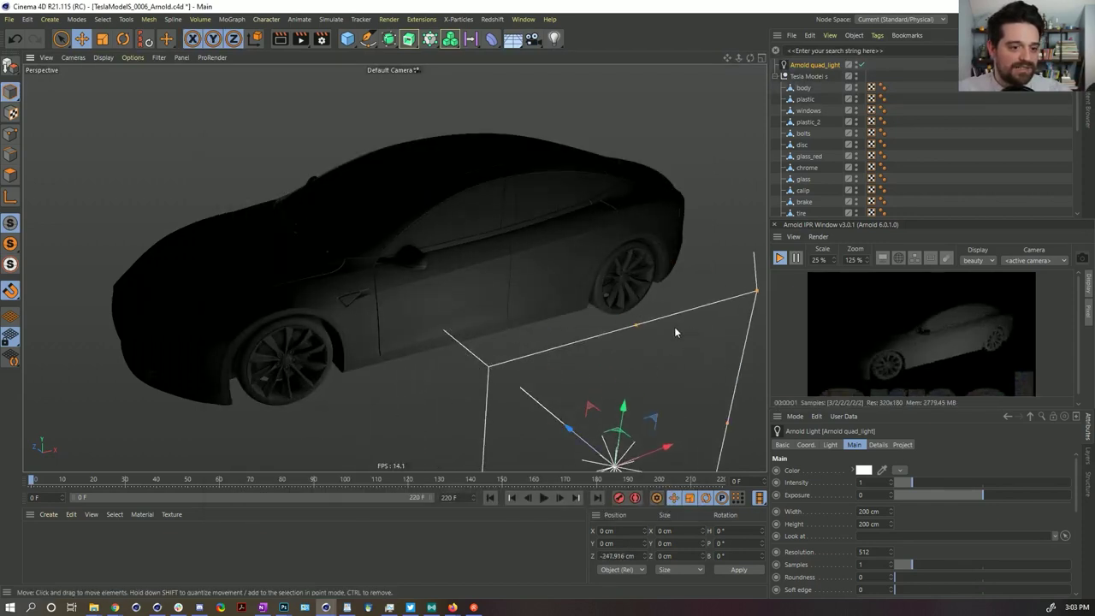
{"action": "left_click_drag", "start_coordinate": [623, 409], "coordinate": [643, 282]}
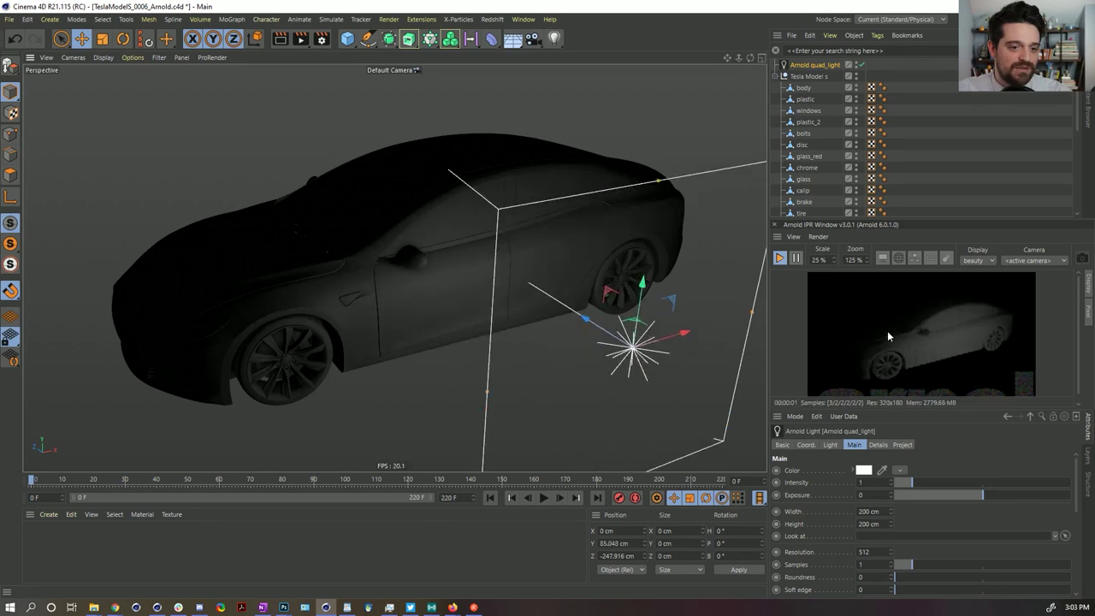
{"action": "scroll", "coordinate": [886, 334], "scroll_direction": "up", "scroll_amount": 1}
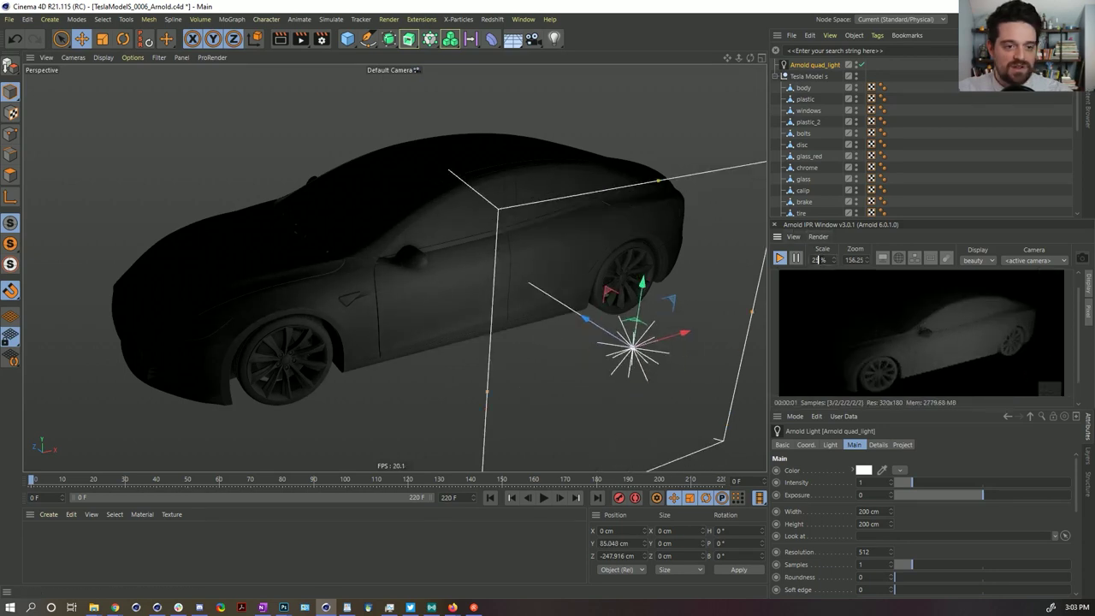
Set the IPR Scale to 100% for a 1280x720 preview
{"action": "double_click", "coordinate": [819, 260]}
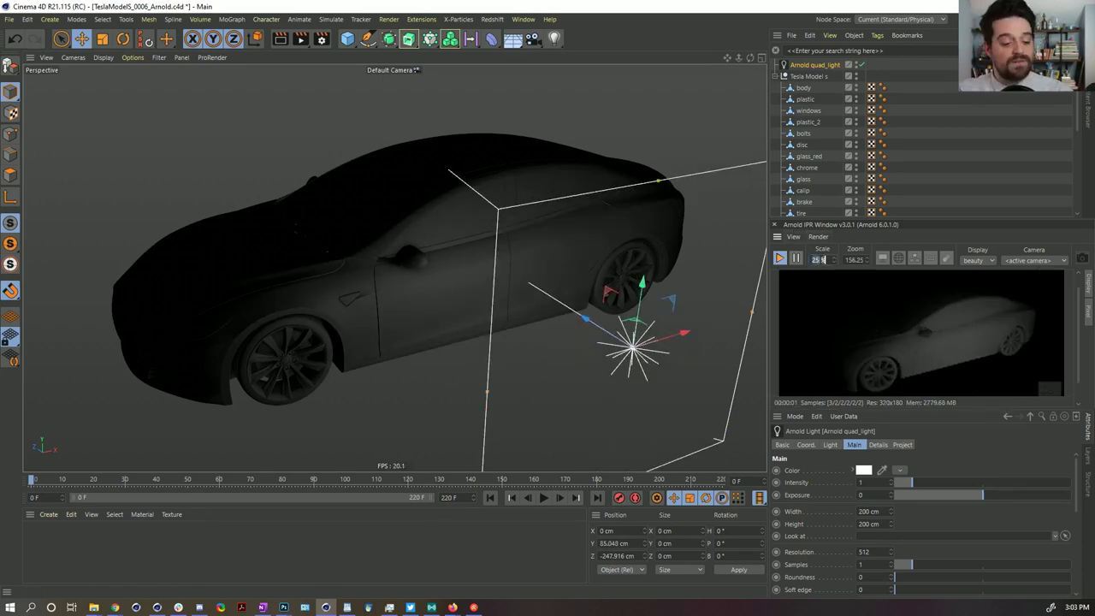
{"action": "type", "text": "100"}
{"action": "key", "text": "Return"}
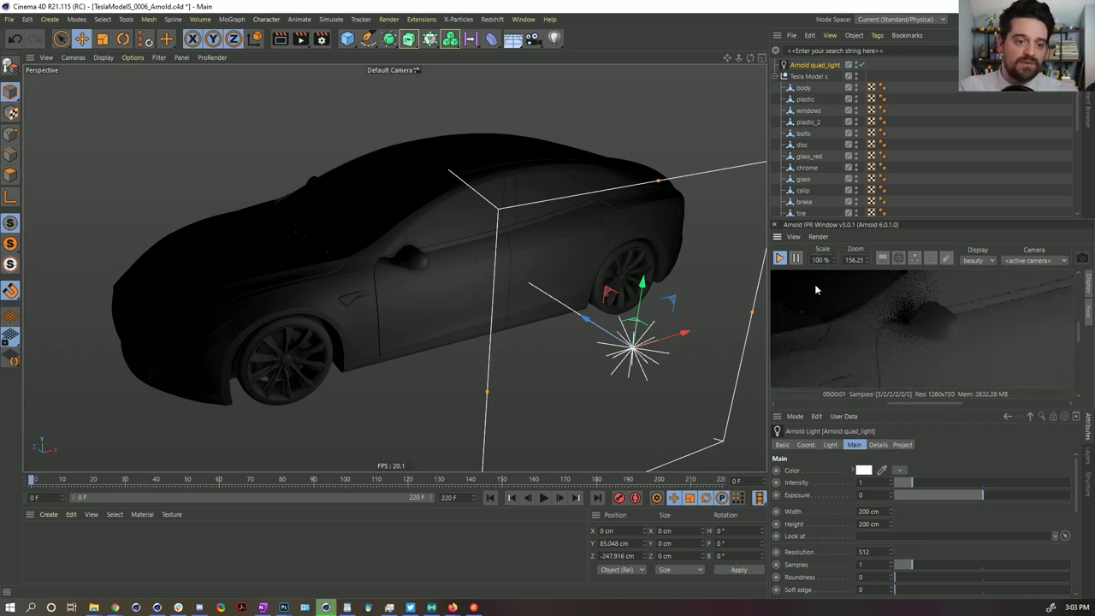
{"action": "scroll", "coordinate": [852, 320], "scroll_direction": "down", "scroll_amount": 4}
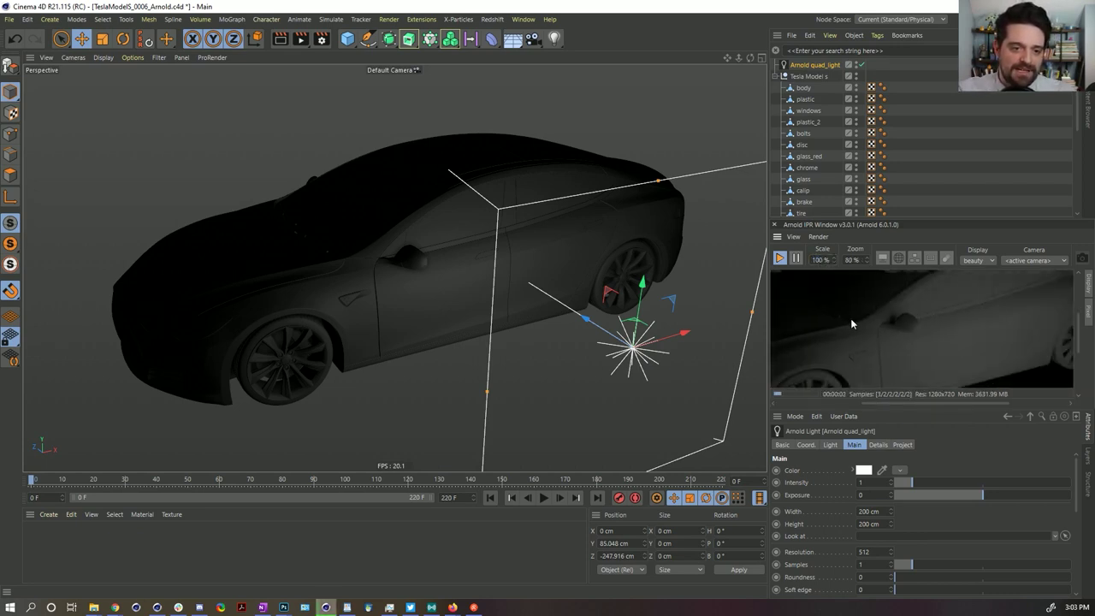
{"action": "scroll", "coordinate": [853, 316], "scroll_direction": "up", "scroll_amount": 2}
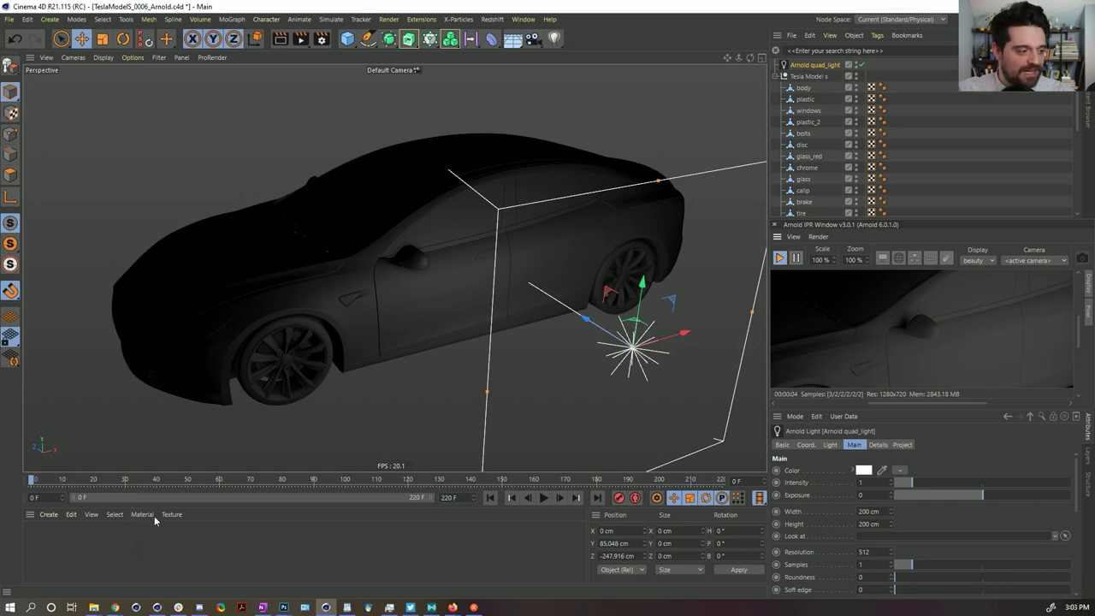
Create an Arnold Surface > toon material in the Material Manager
{"action": "left_click", "coordinate": [49, 514]}
{"action": "mouse_move", "coordinate": [110, 376]}
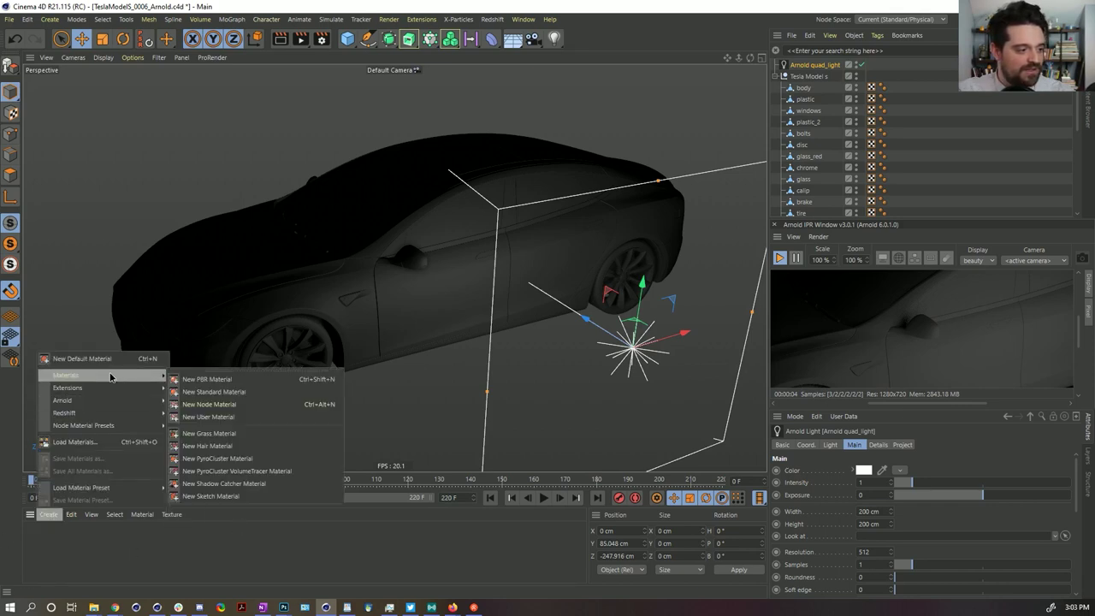
{"action": "left_click", "coordinate": [257, 551]}
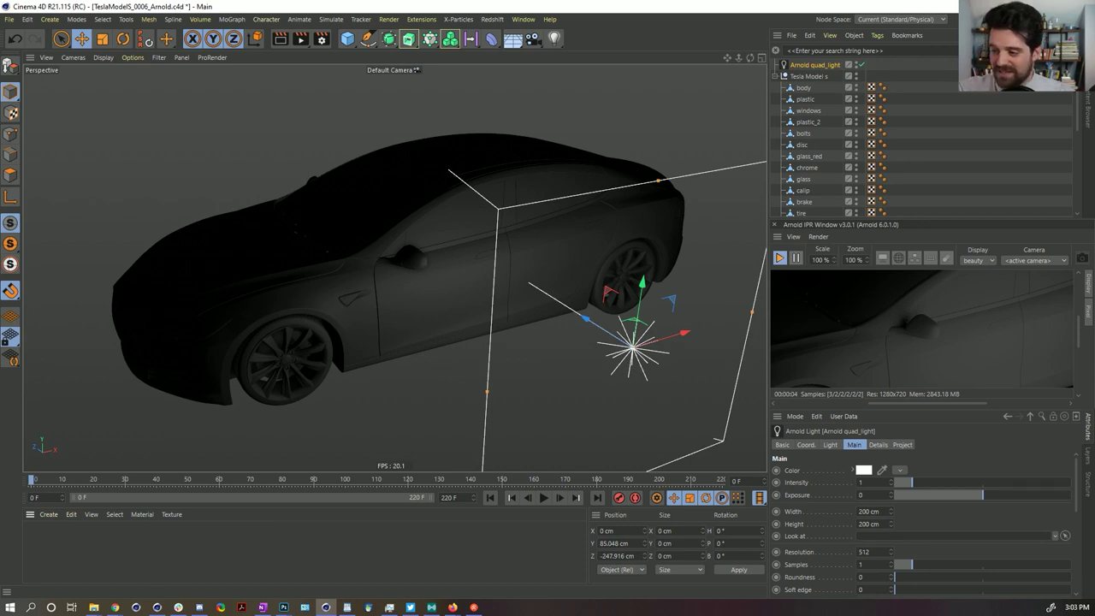
{"action": "left_click", "coordinate": [49, 514]}
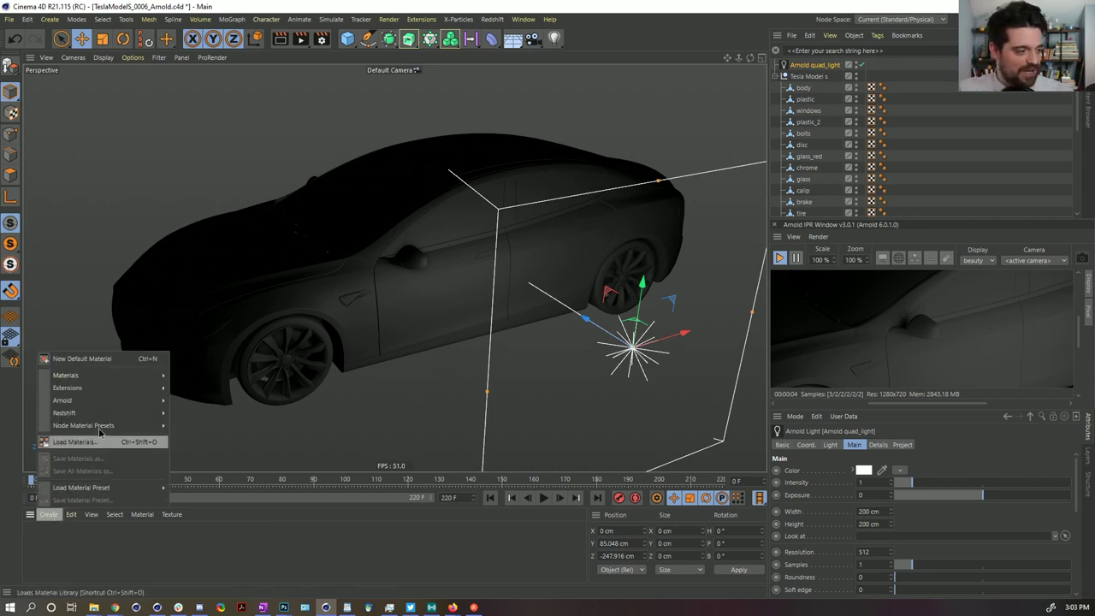
{"action": "mouse_move", "coordinate": [100, 403]}
{"action": "mouse_move", "coordinate": [195, 418]}
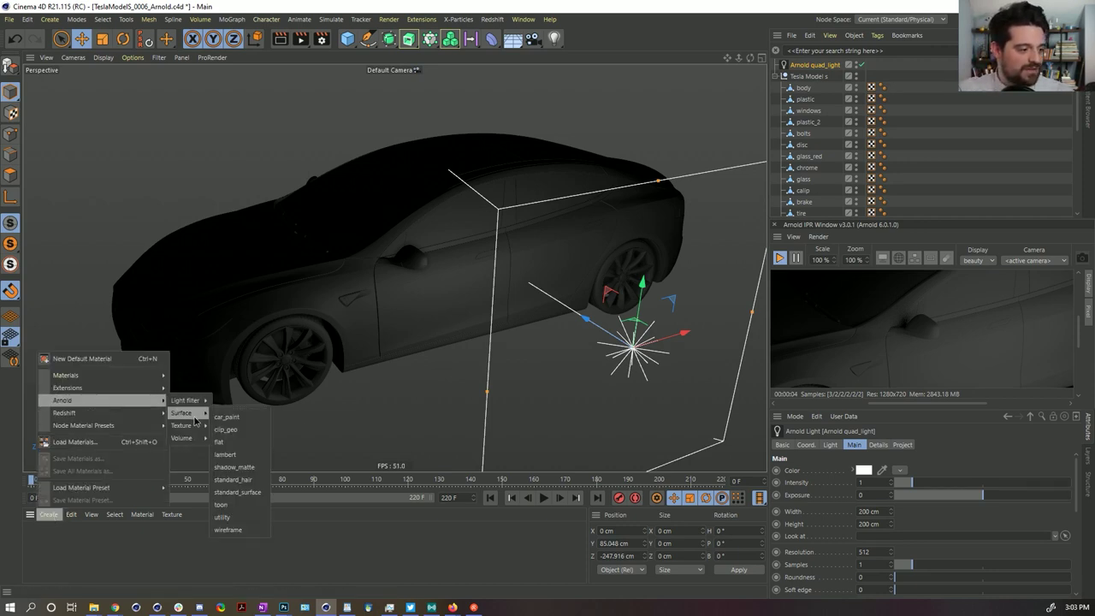
{"action": "left_click", "coordinate": [221, 505]}
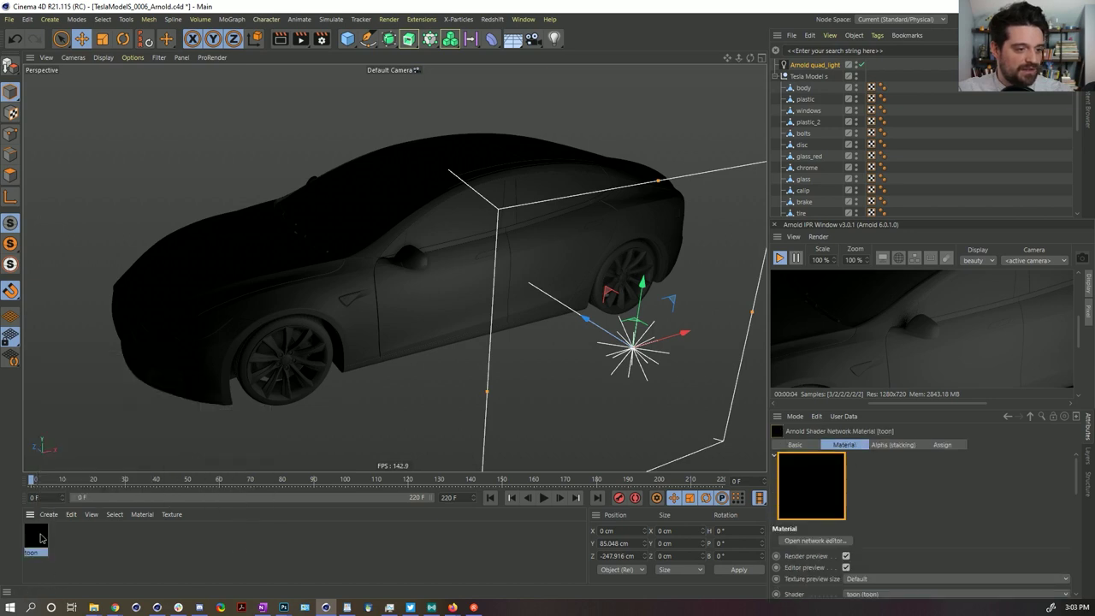
Apply the toon material to the Tesla's body object and reframe the viewport
{"action": "left_click_drag", "start_coordinate": [39, 537], "coordinate": [807, 90]}
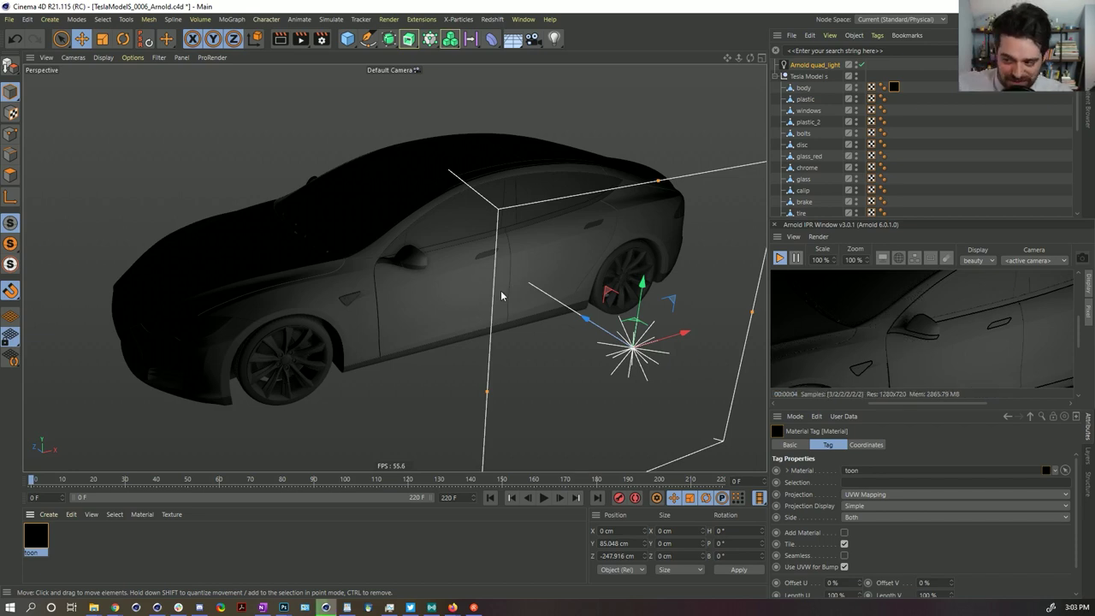
{"action": "scroll", "coordinate": [504, 308], "scroll_direction": "down", "scroll_amount": 4}
{"action": "middle_click_drag", "start_coordinate": [465, 293], "coordinate": [415, 269], "text": "alt"}
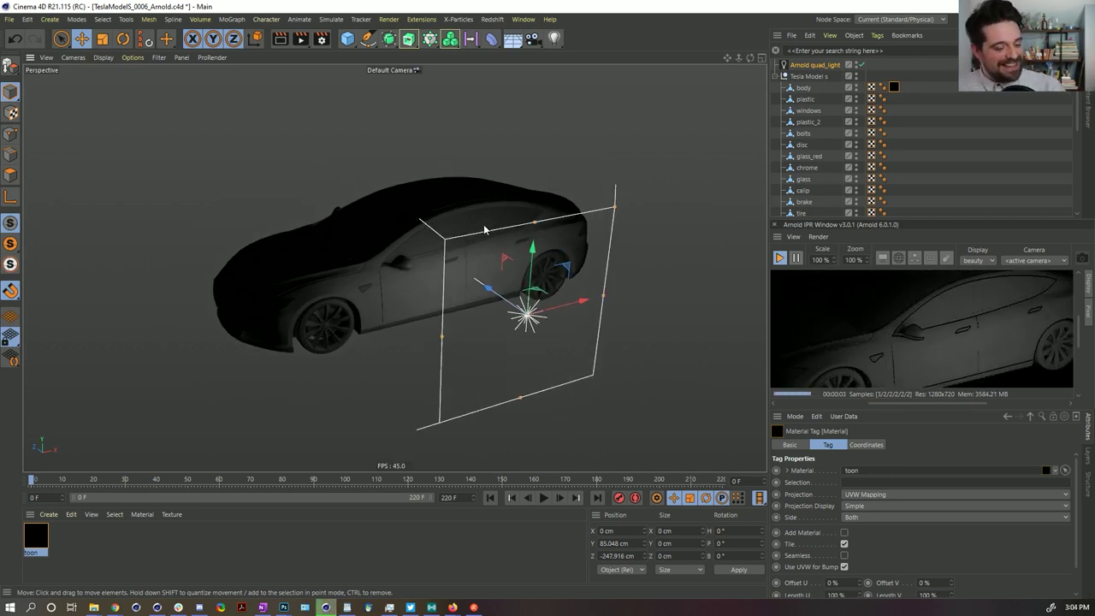
Set Arnold's Default filter Width to 4 in Render Settings
{"action": "left_click", "coordinate": [321, 38]}
{"action": "scroll", "coordinate": [484, 154], "scroll_direction": "up", "scroll_amount": 10}
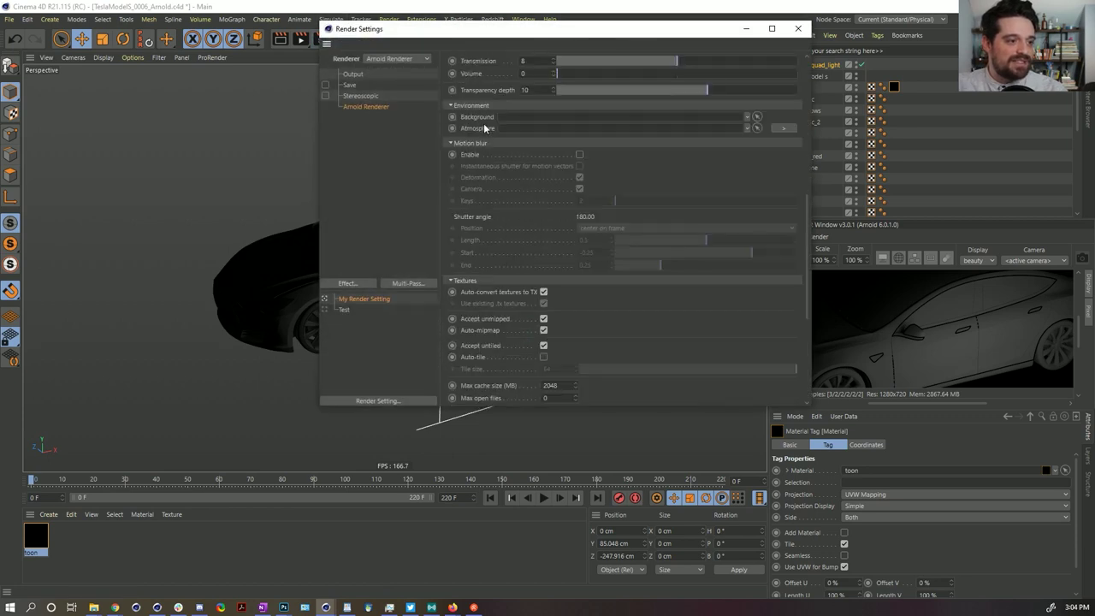
{"action": "left_click", "coordinate": [549, 266]}
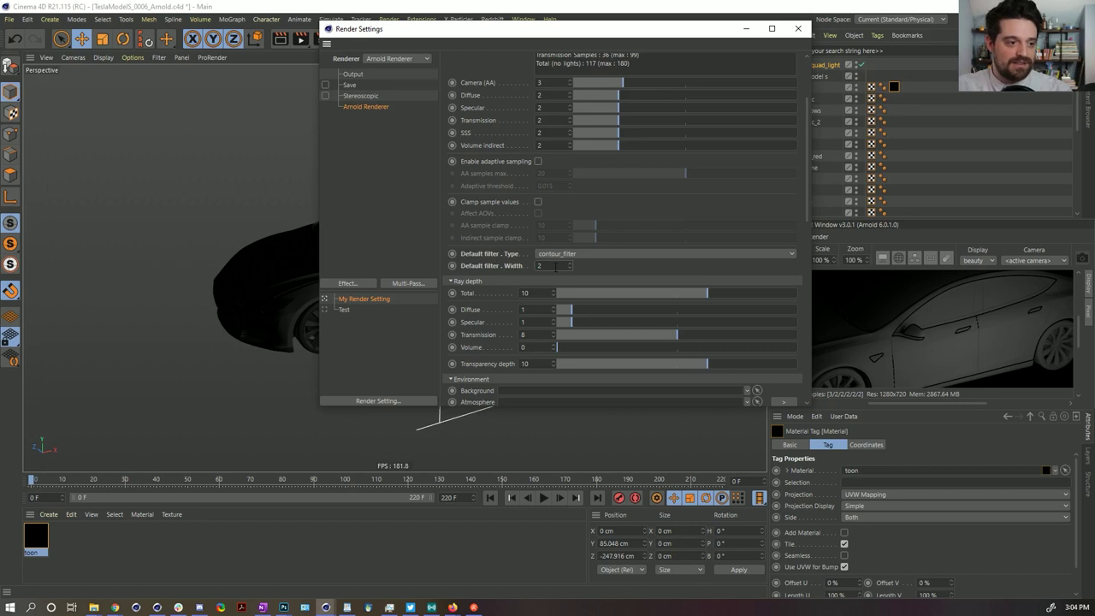
{"action": "type", "text": "4"}
{"action": "key", "text": "Return"}
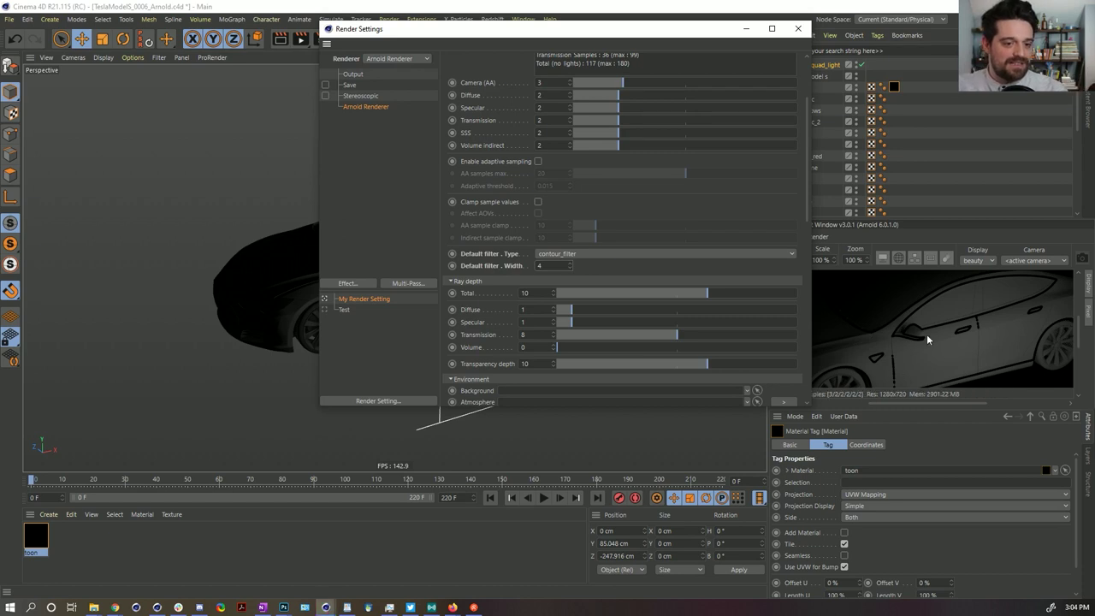
Show the toon material's settings and move Render Settings aside
{"action": "left_click", "coordinate": [36, 536]}
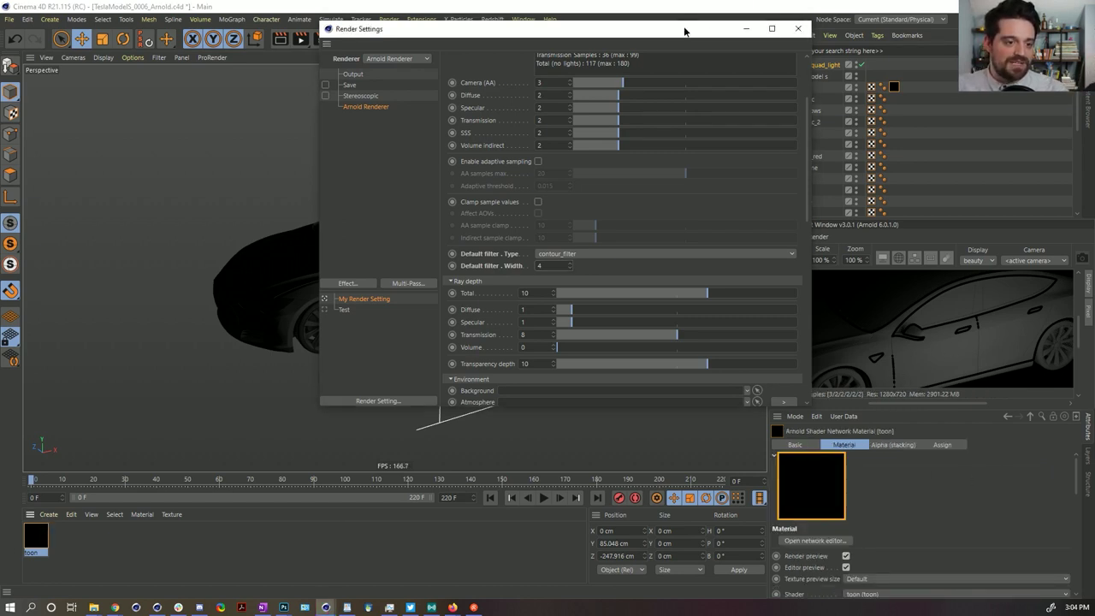
{"action": "left_click_drag", "start_coordinate": [691, 30], "coordinate": [547, 60]}
{"action": "left_click_drag", "start_coordinate": [1080, 482], "coordinate": [957, 516]}
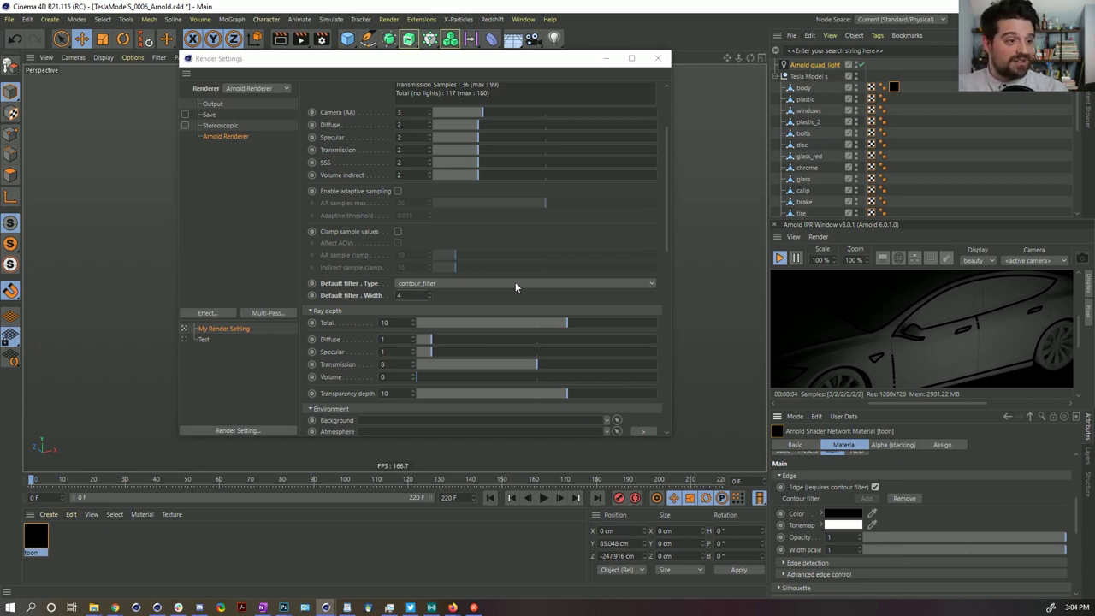
{"action": "scroll", "coordinate": [1075, 519], "scroll_direction": "up", "scroll_amount": 5}
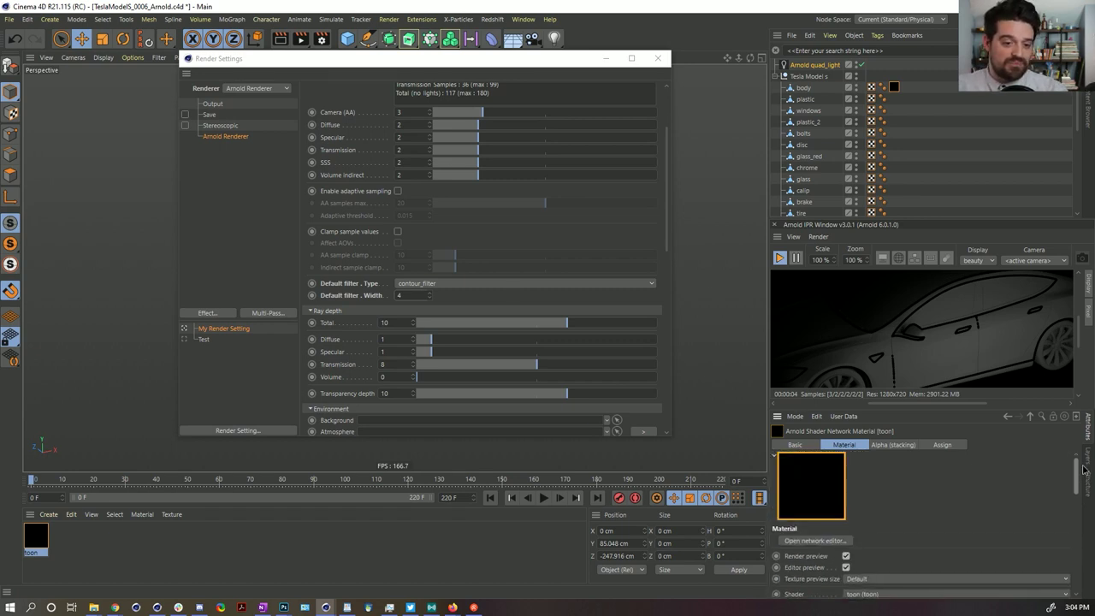
Open the toon shader network and add a noise node to the graph
{"action": "left_click", "coordinate": [839, 542]}
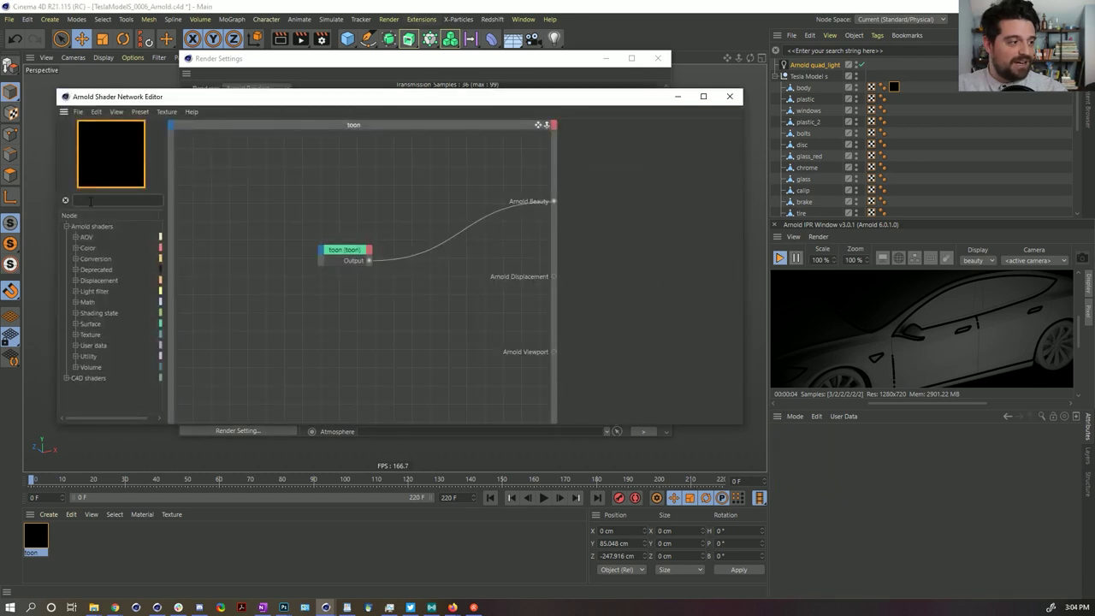
{"action": "left_click", "coordinate": [657, 59]}
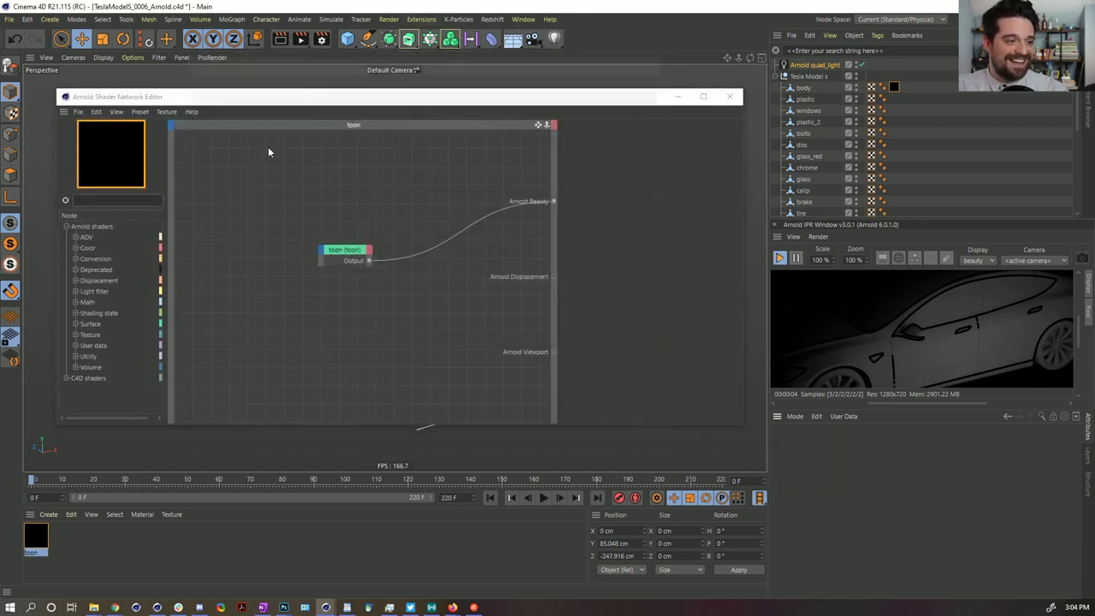
{"action": "left_click", "coordinate": [117, 200]}
{"action": "type", "text": "noise"}
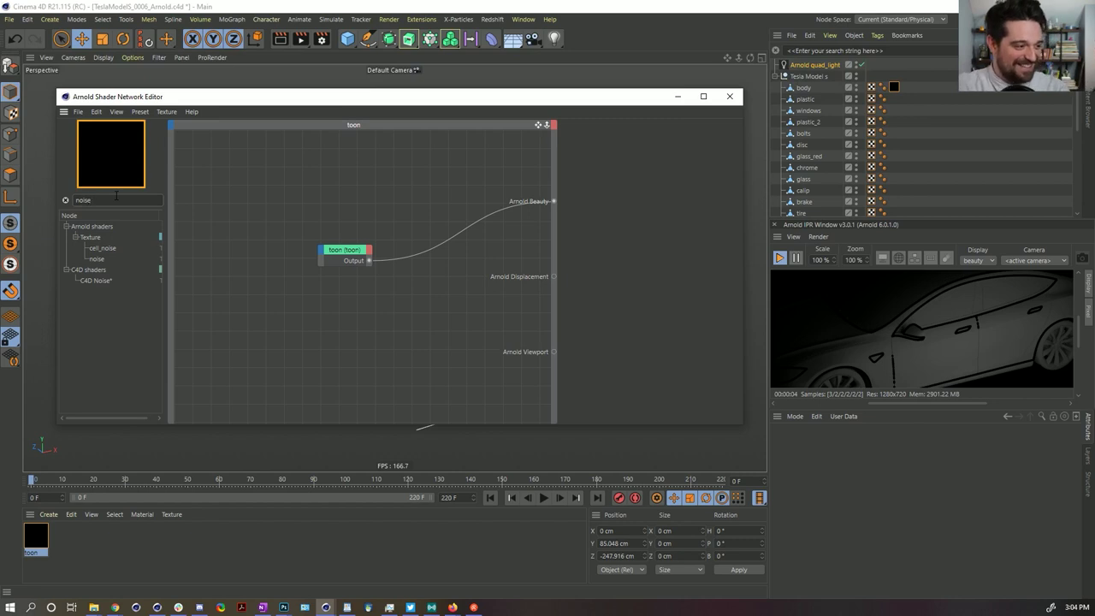
{"action": "left_click_drag", "start_coordinate": [97, 259], "coordinate": [263, 248]}
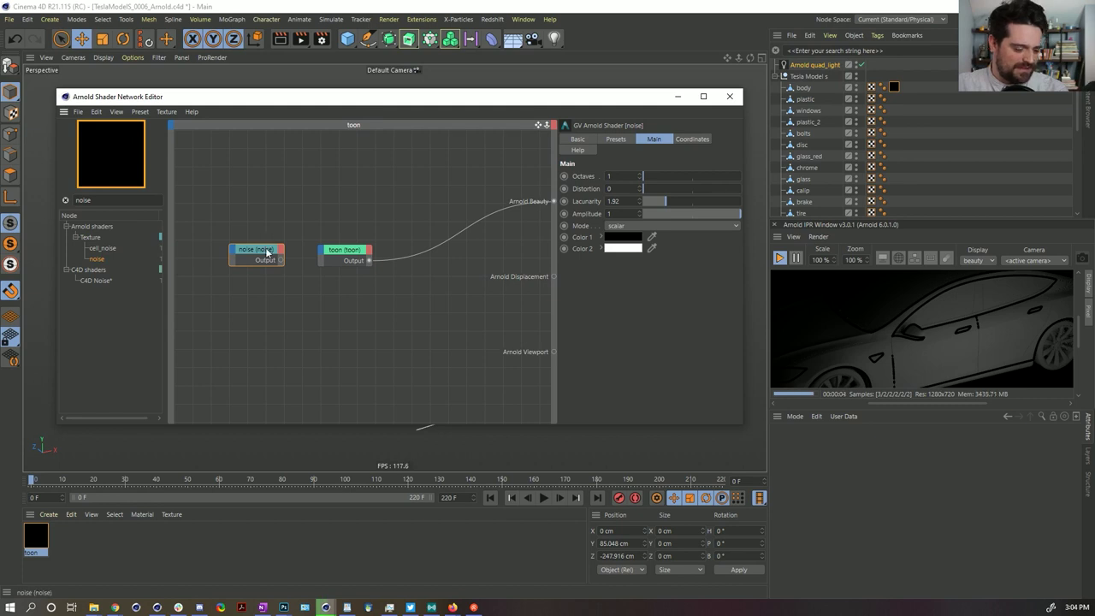
Make noise the beauty preview and set its Coordinates Scale to 10
{"action": "key", "text": "alt+w"}
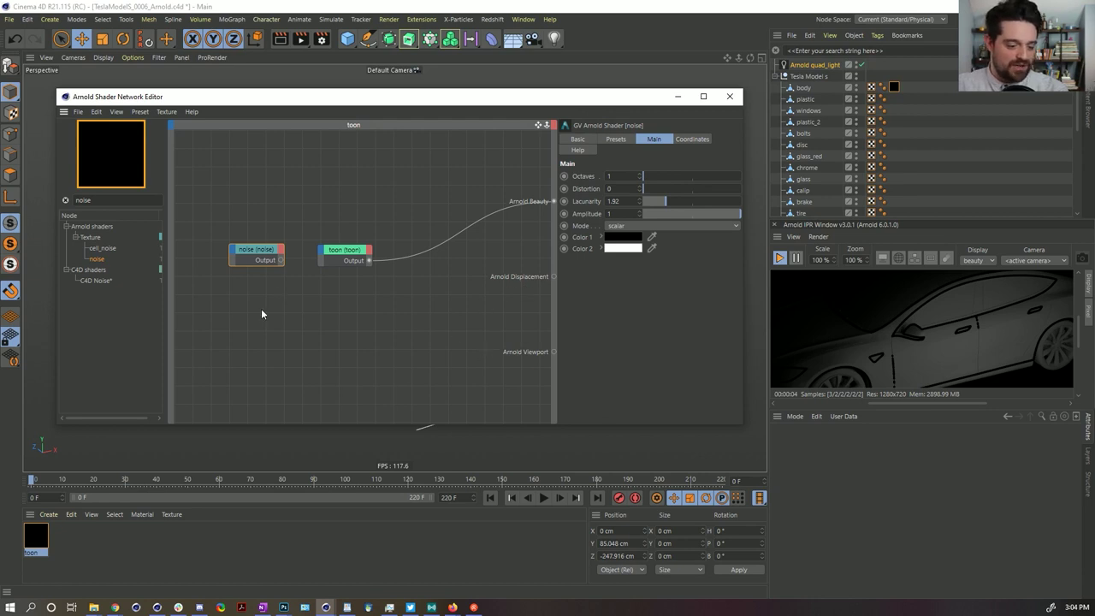
{"action": "key", "text": "alt+w"}
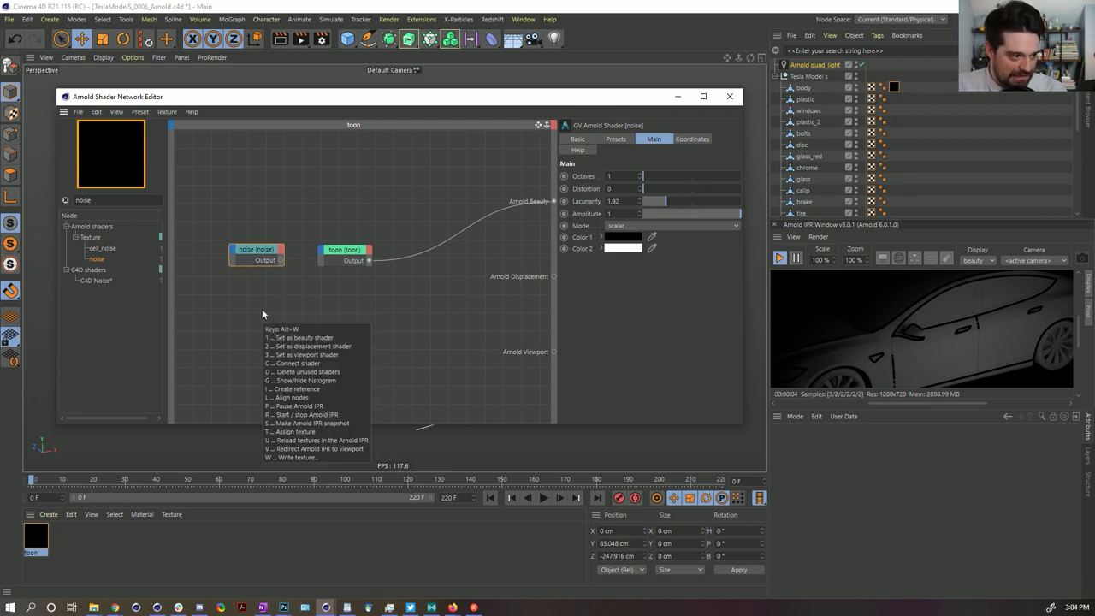
{"action": "key", "text": "1"}
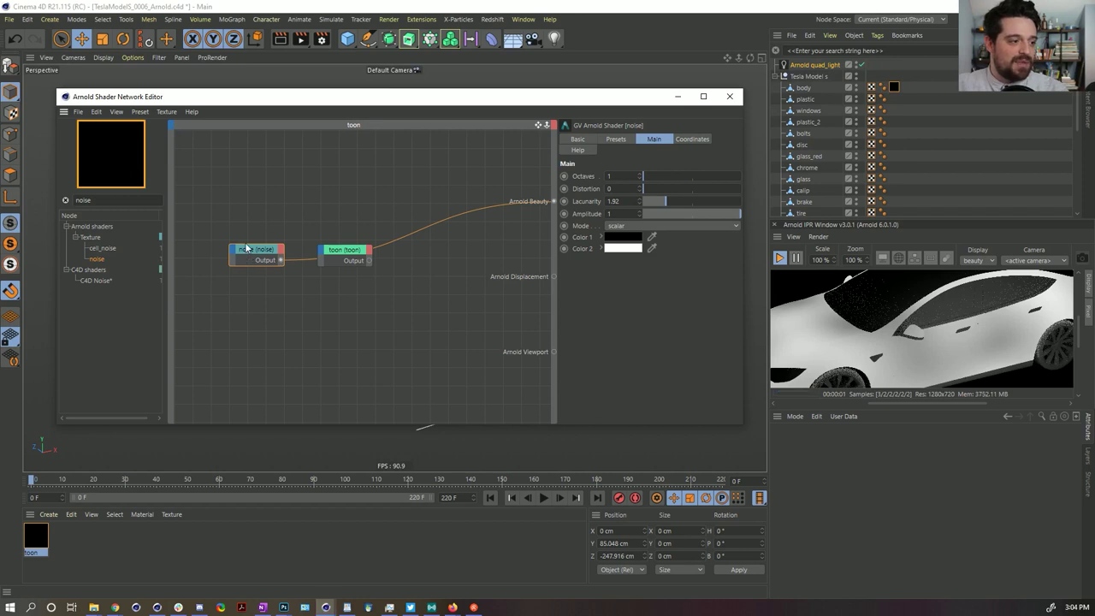
{"action": "left_click_drag", "start_coordinate": [248, 250], "coordinate": [336, 166]}
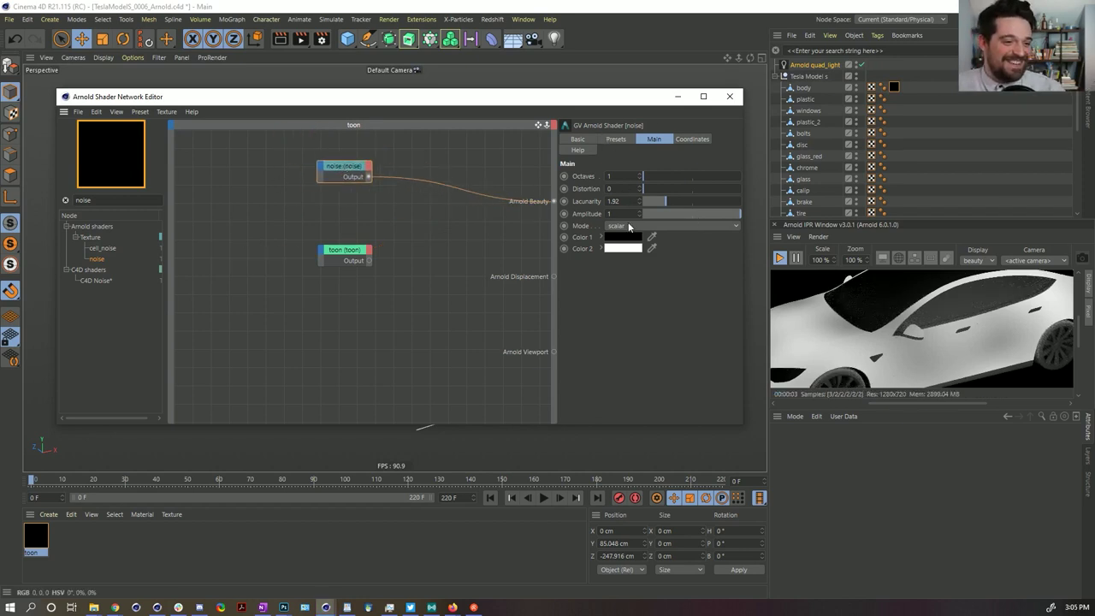
{"action": "left_click", "coordinate": [693, 140]}
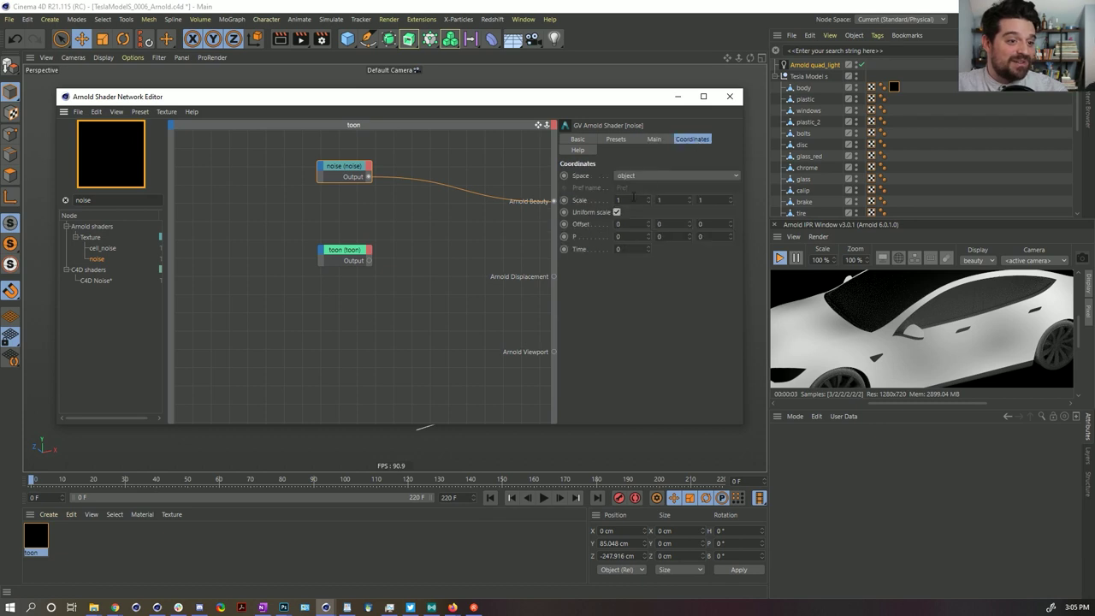
{"action": "mouse_move", "coordinate": [648, 200]}
{"action": "left_mouse_down"}
{"action": "mouse_move", "coordinate": [648, 142]}
{"action": "mouse_move", "coordinate": [647, 195]}
{"action": "left_mouse_up"}
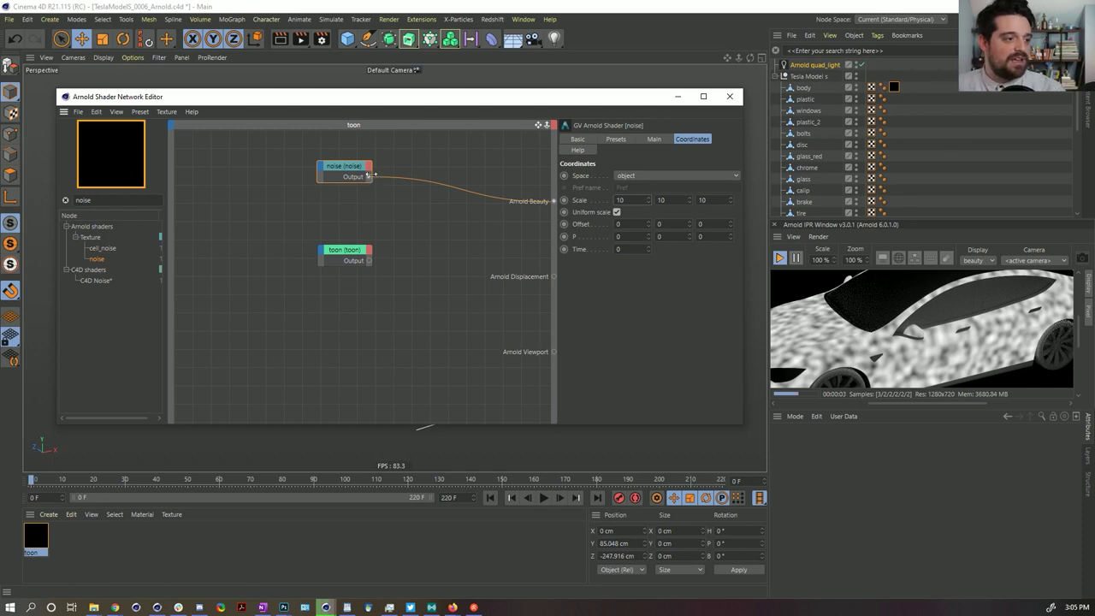
Connect the noise Output to toon's Edge Width scale and reconnect toon to Beauty
{"action": "mouse_move", "coordinate": [333, 256]}
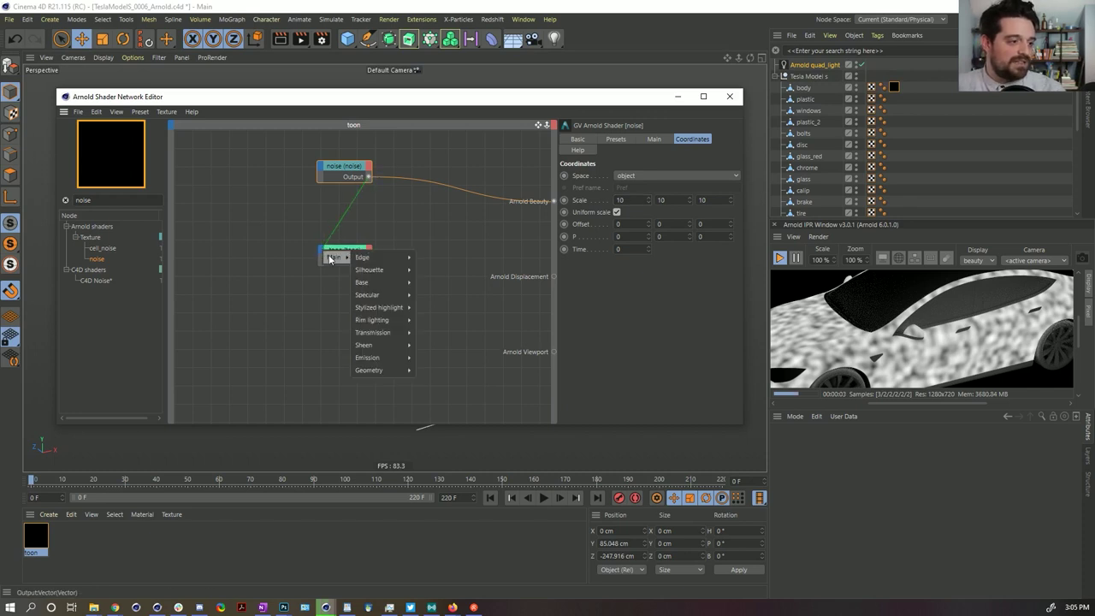
{"action": "mouse_move", "coordinate": [376, 257]}
{"action": "left_click", "coordinate": [433, 295]}
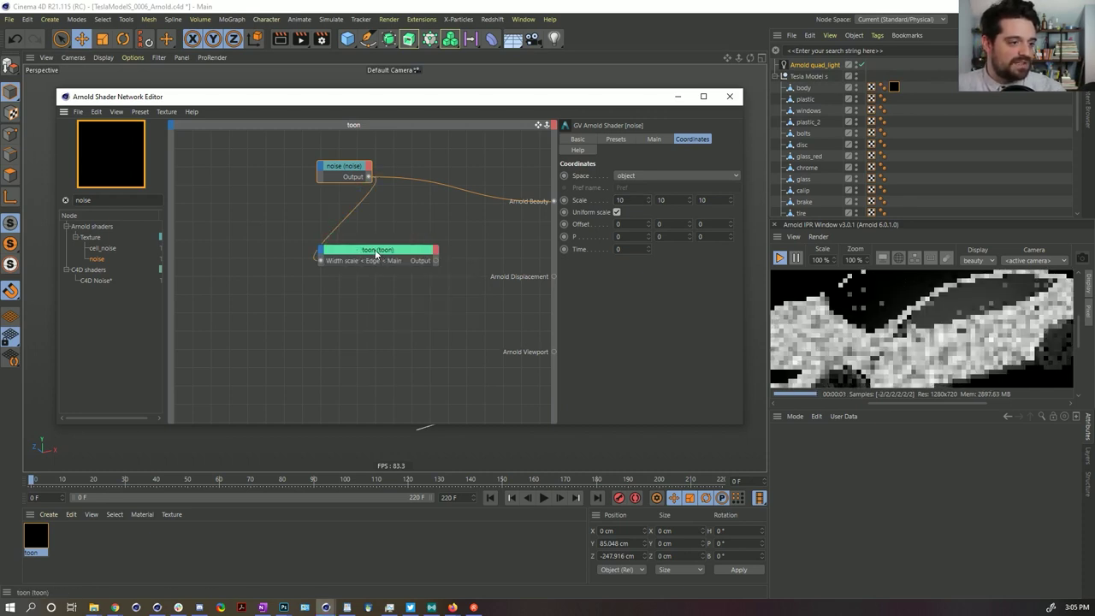
{"action": "left_click", "coordinate": [383, 250]}
{"action": "right_click", "coordinate": [382, 253]}
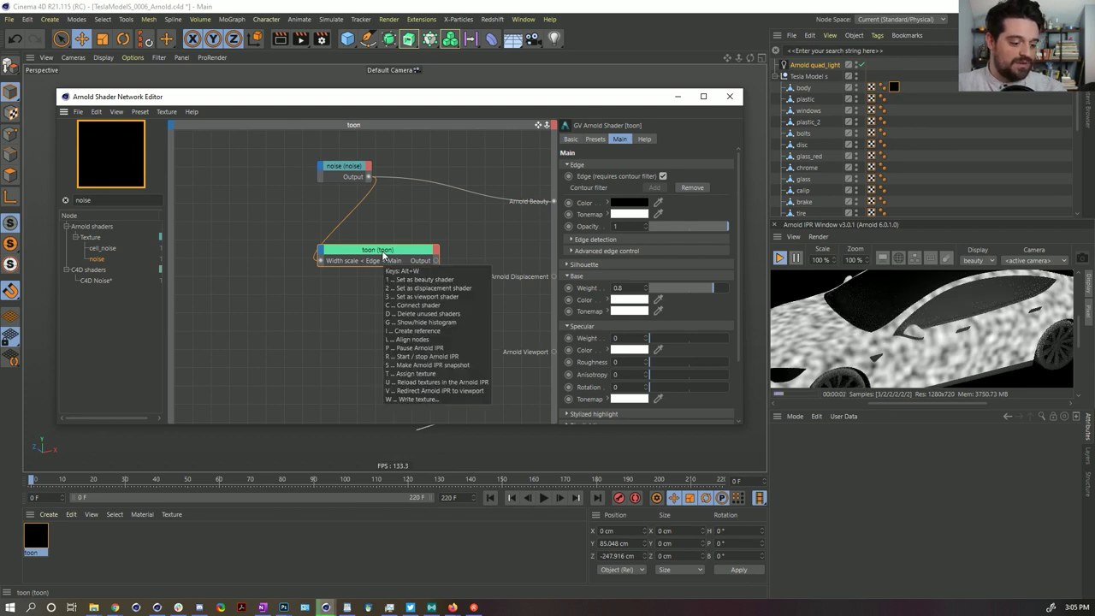
{"action": "left_click", "coordinate": [420, 282]}
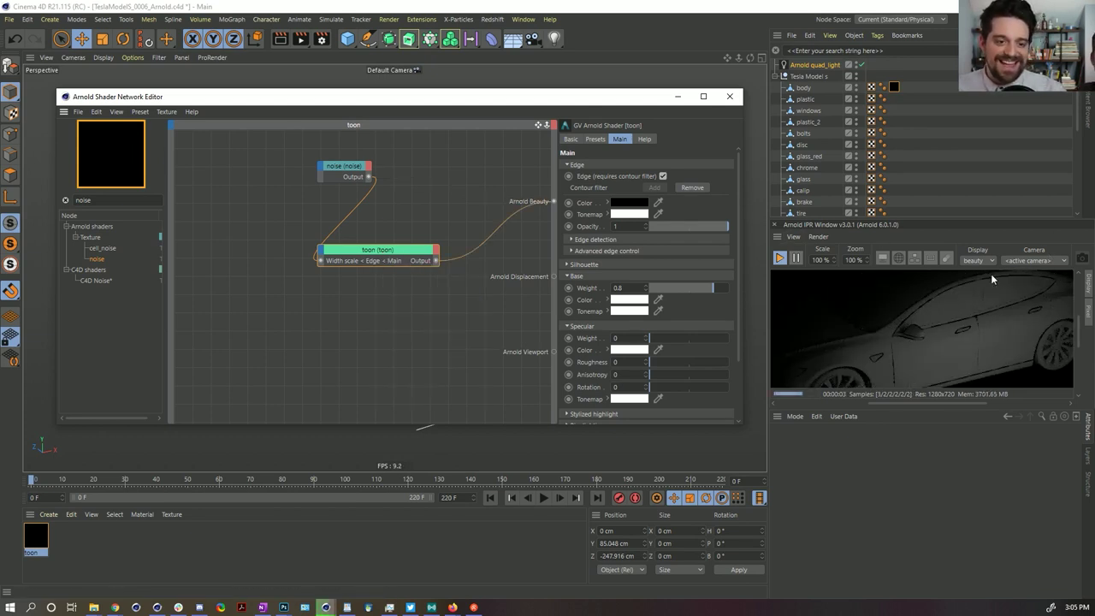
Reposition the noise node at the upper left of the shader graph
{"action": "scroll", "coordinate": [949, 362], "scroll_direction": "up", "scroll_amount": 1}
{"action": "scroll", "coordinate": [949, 360], "scroll_direction": "up", "scroll_amount": 1}
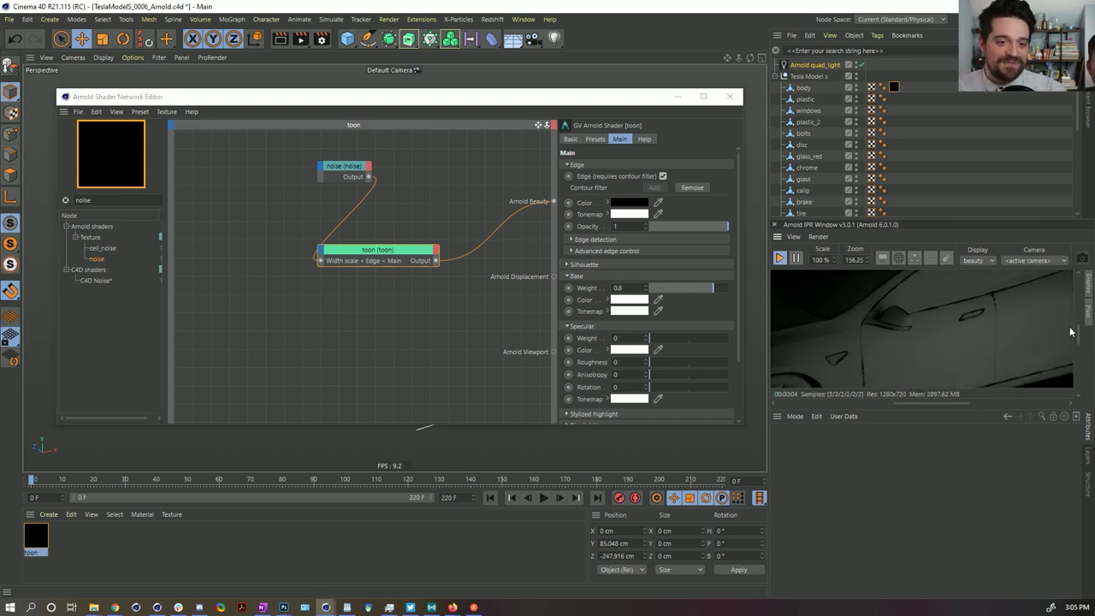
{"action": "scroll", "coordinate": [1080, 340], "scroll_direction": "up", "scroll_amount": 2}
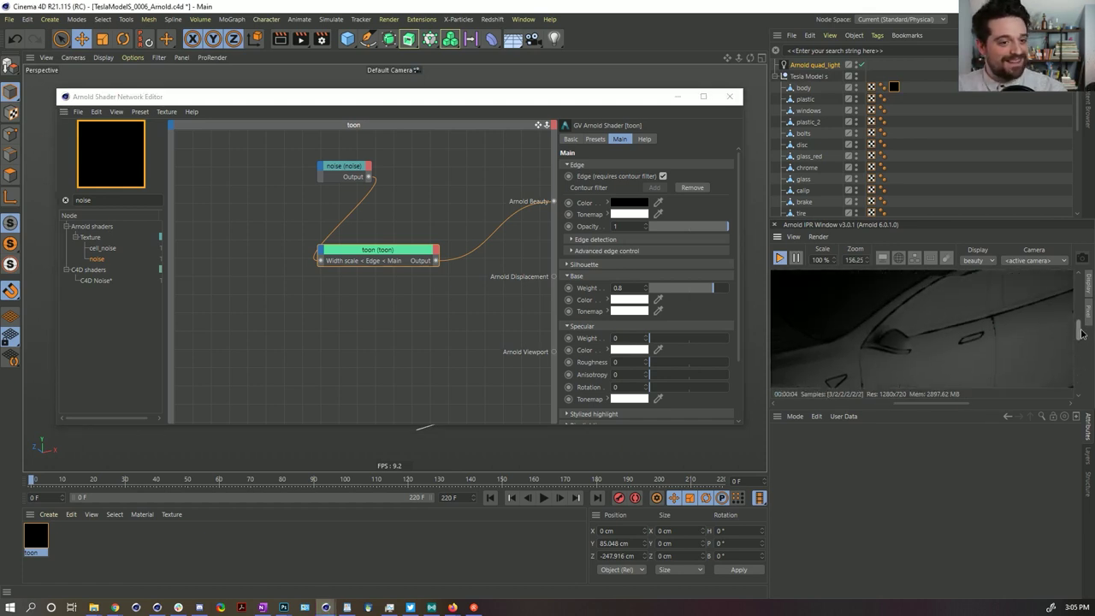
{"action": "left_click", "coordinate": [547, 98]}
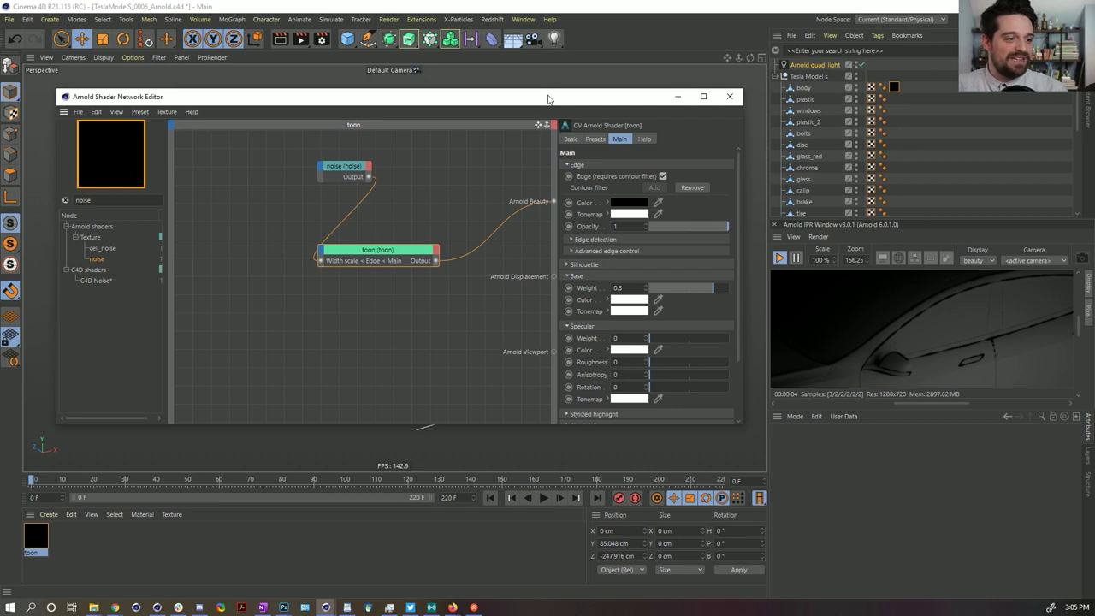
{"action": "left_click_drag", "start_coordinate": [329, 166], "coordinate": [233, 158]}
{"action": "left_click", "coordinate": [394, 324]}
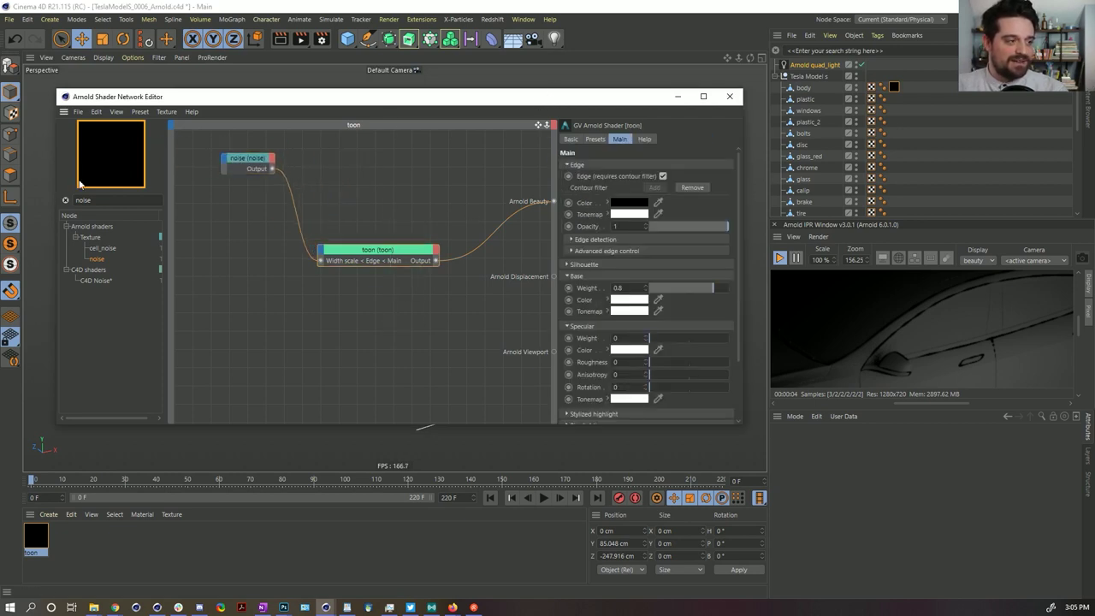
Add a ramp_rgb node and widen the Shader Network Editor
{"action": "type", "text": "ramp"}
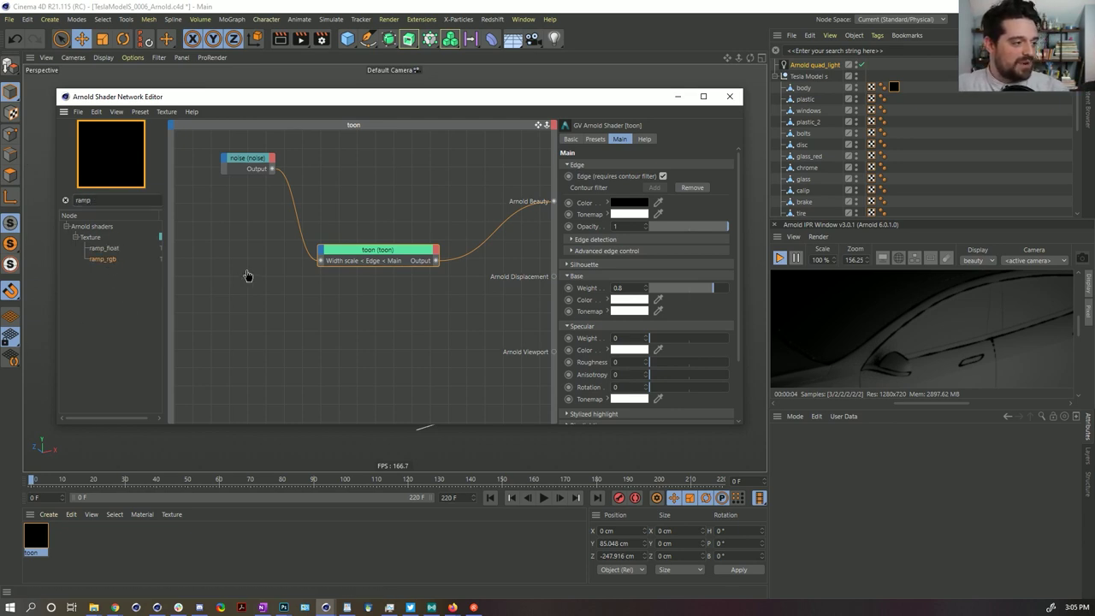
{"action": "left_click_drag", "start_coordinate": [103, 258], "coordinate": [247, 276]}
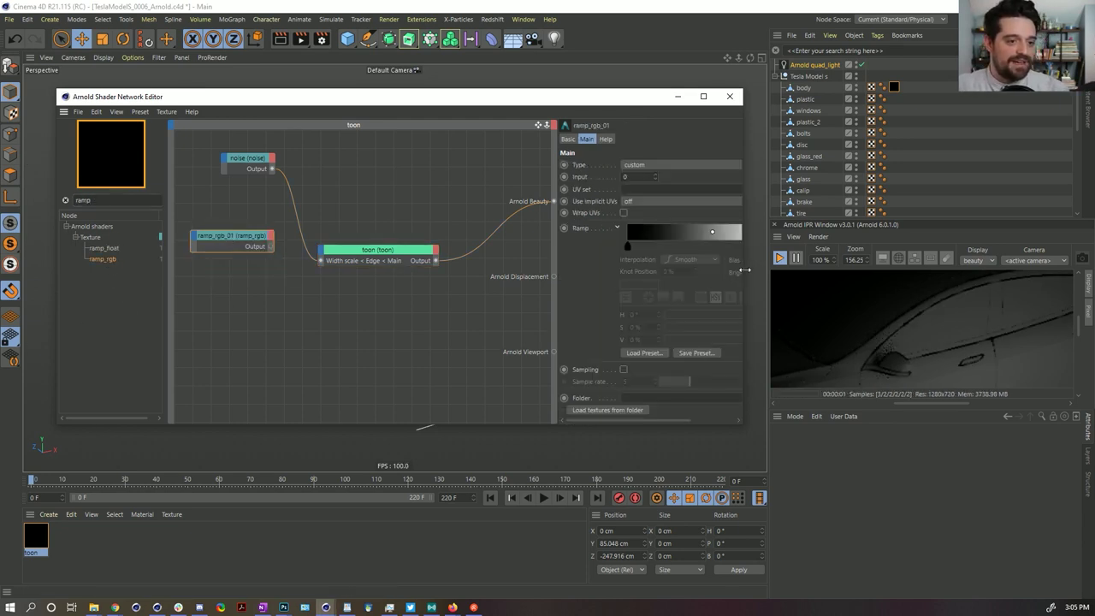
{"action": "left_click_drag", "start_coordinate": [744, 270], "coordinate": [882, 271]}
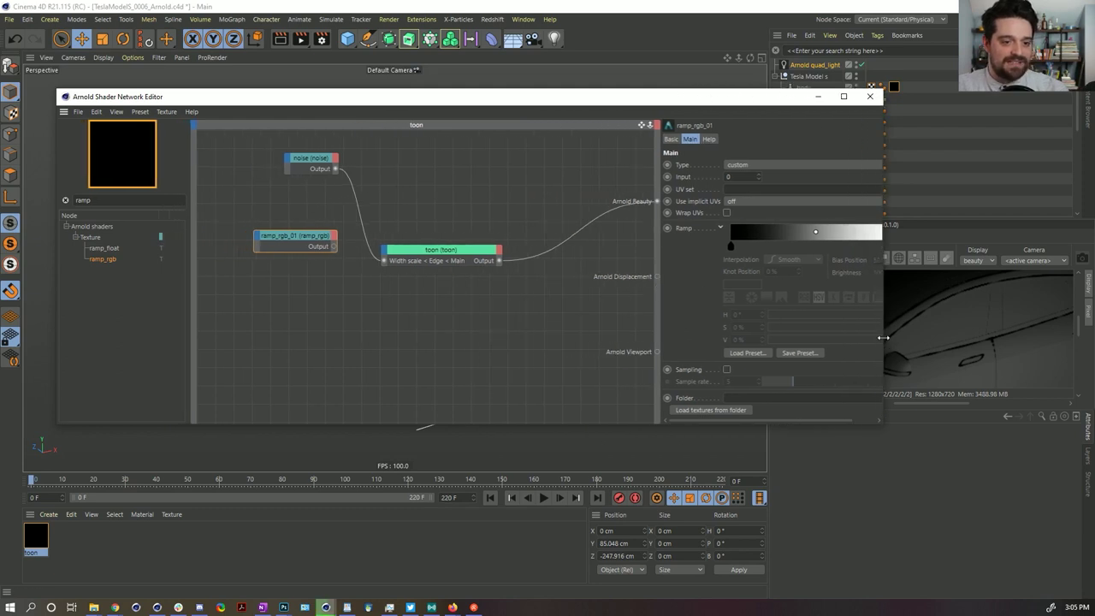
{"action": "left_click_drag", "start_coordinate": [883, 338], "coordinate": [1010, 338]}
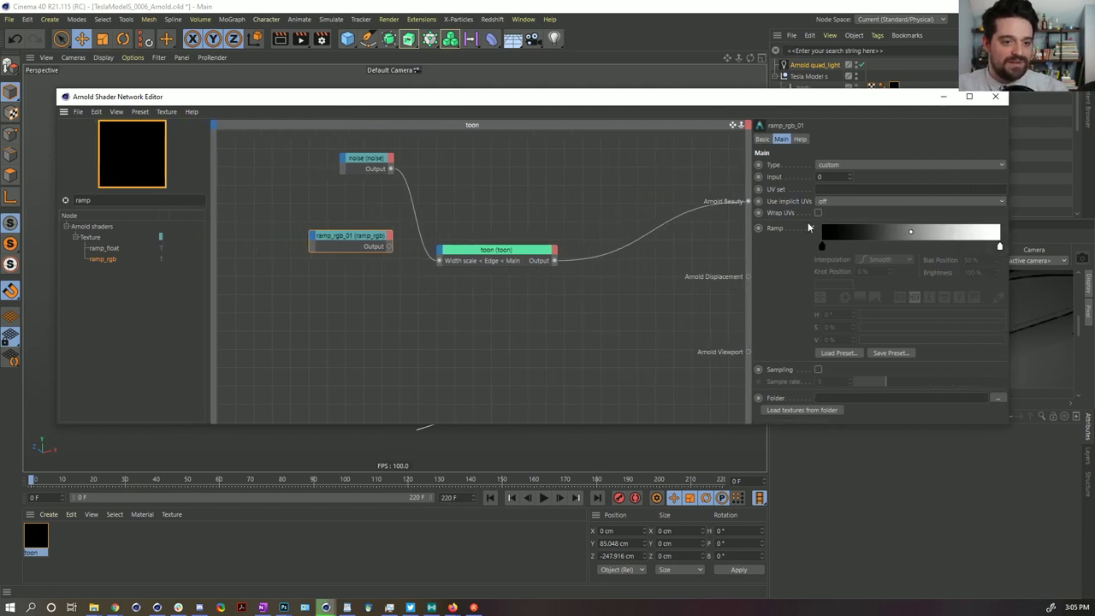
Add two knots to the ramp_rgb_01 gradient, making four knots
{"action": "mouse_move", "coordinate": [823, 250]}
{"action": "left_mouse_down"}
{"action": "mouse_move", "coordinate": [868, 247]}
{"action": "mouse_move", "coordinate": [817, 248]}
{"action": "left_mouse_up"}
{"action": "left_click", "coordinate": [864, 249]}
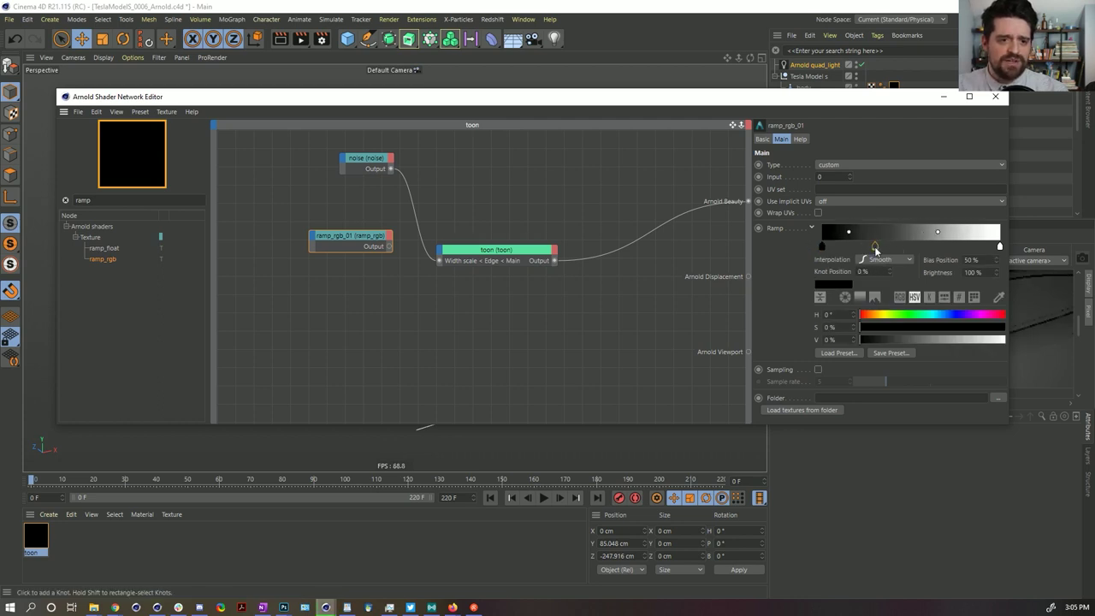
{"action": "left_click_drag", "start_coordinate": [970, 248], "coordinate": [949, 248]}
Set the black, light grey and dark grey knots' Interpolation to Step
{"action": "left_click", "coordinate": [822, 249]}
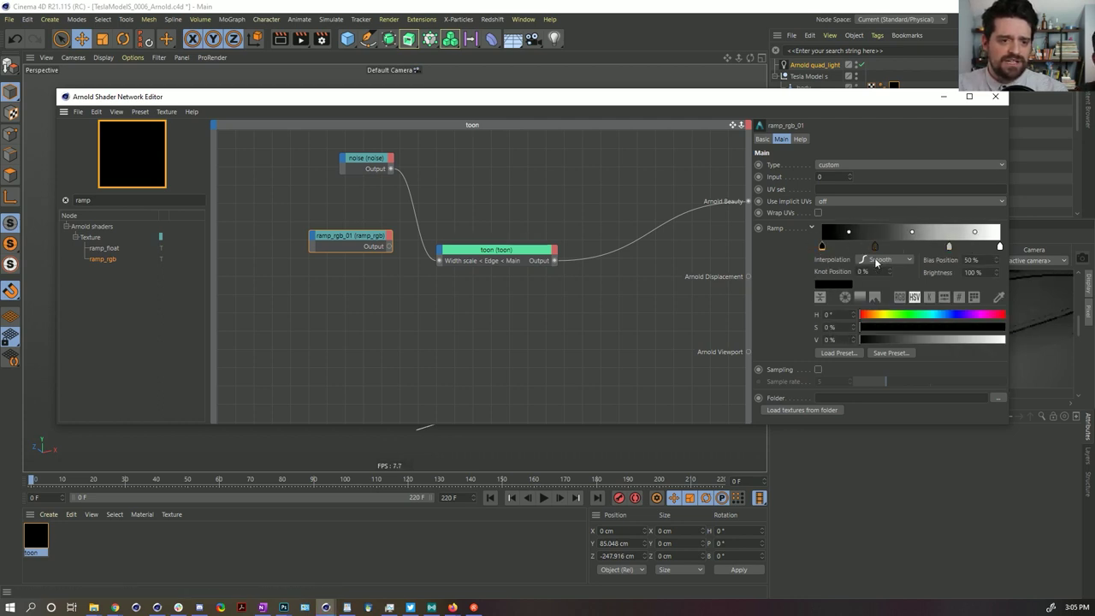
{"action": "left_click", "coordinate": [886, 260]}
{"action": "left_click", "coordinate": [908, 258]}
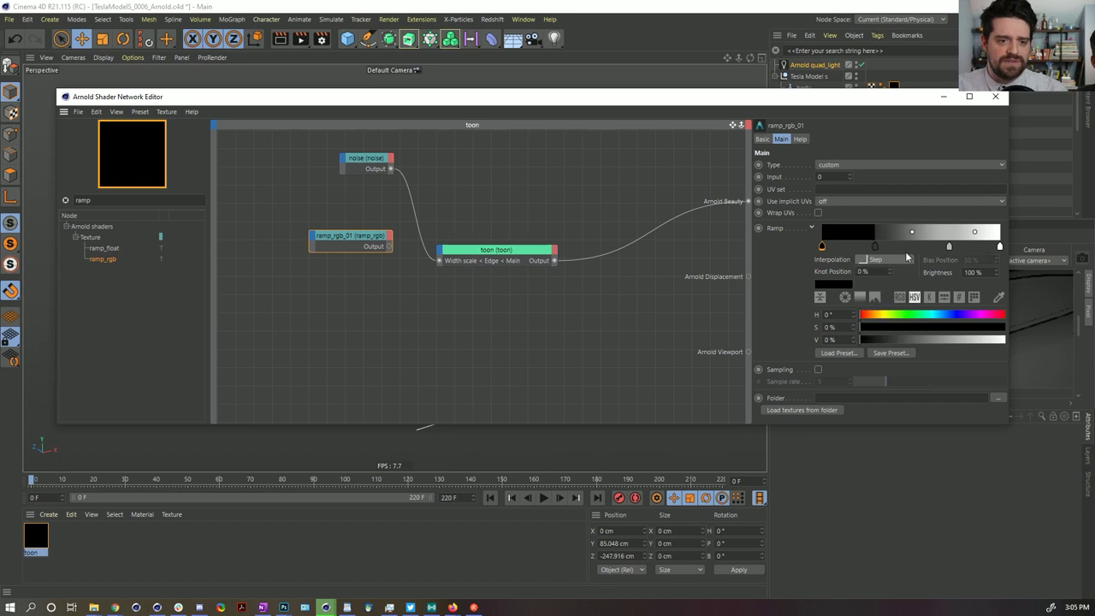
{"action": "left_click", "coordinate": [949, 246]}
{"action": "left_click", "coordinate": [884, 260]}
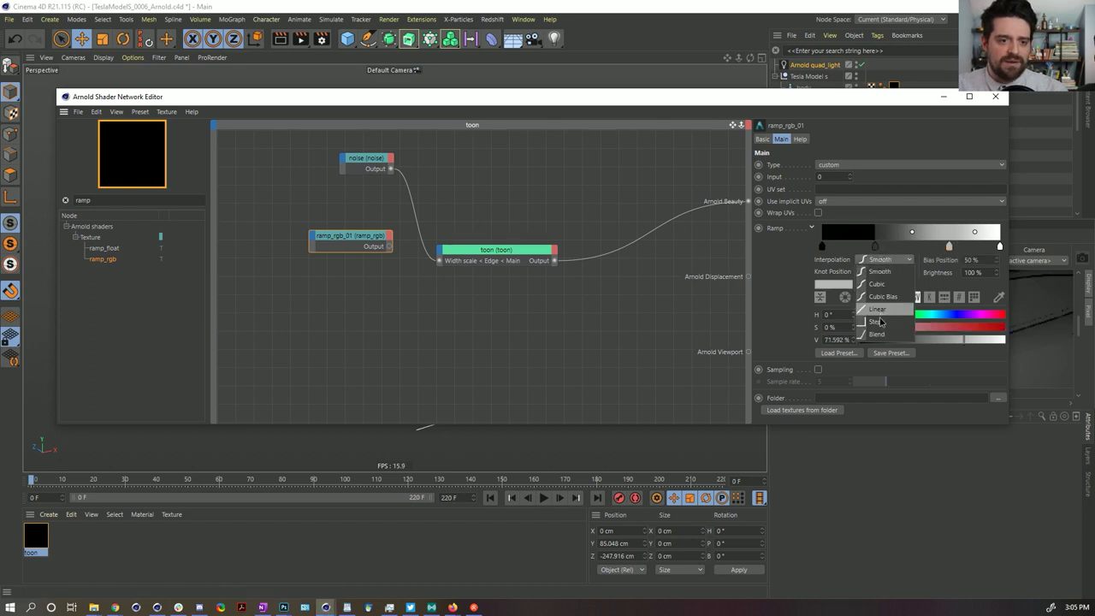
{"action": "left_click", "coordinate": [875, 321]}
{"action": "left_click", "coordinate": [874, 246]}
{"action": "left_click", "coordinate": [882, 261]}
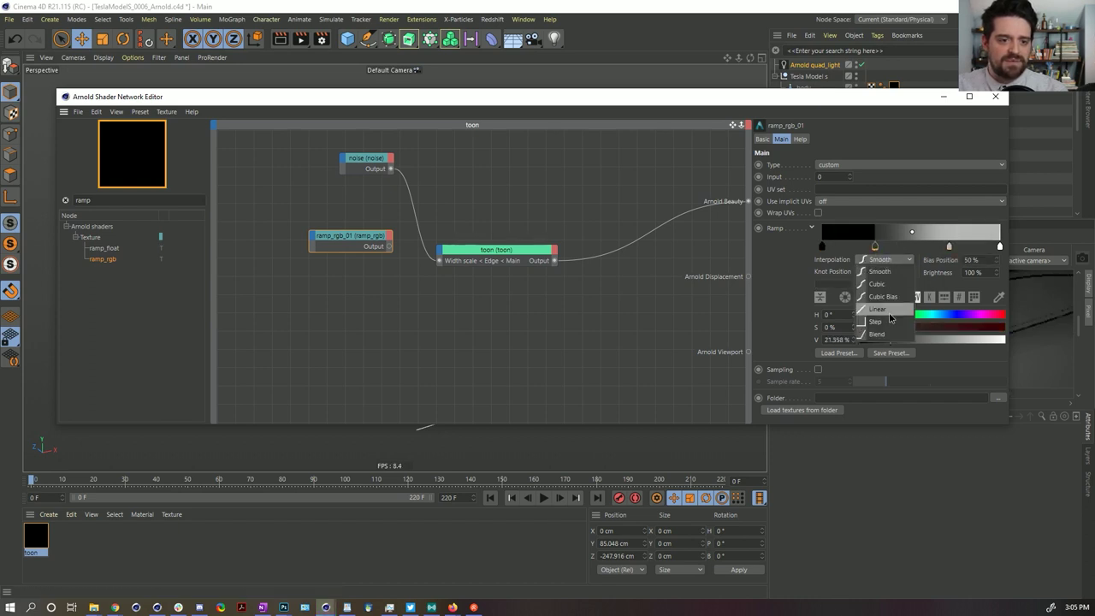
{"action": "left_click", "coordinate": [874, 321]}
{"action": "left_click_drag", "start_coordinate": [893, 101], "coordinate": [656, 81]}
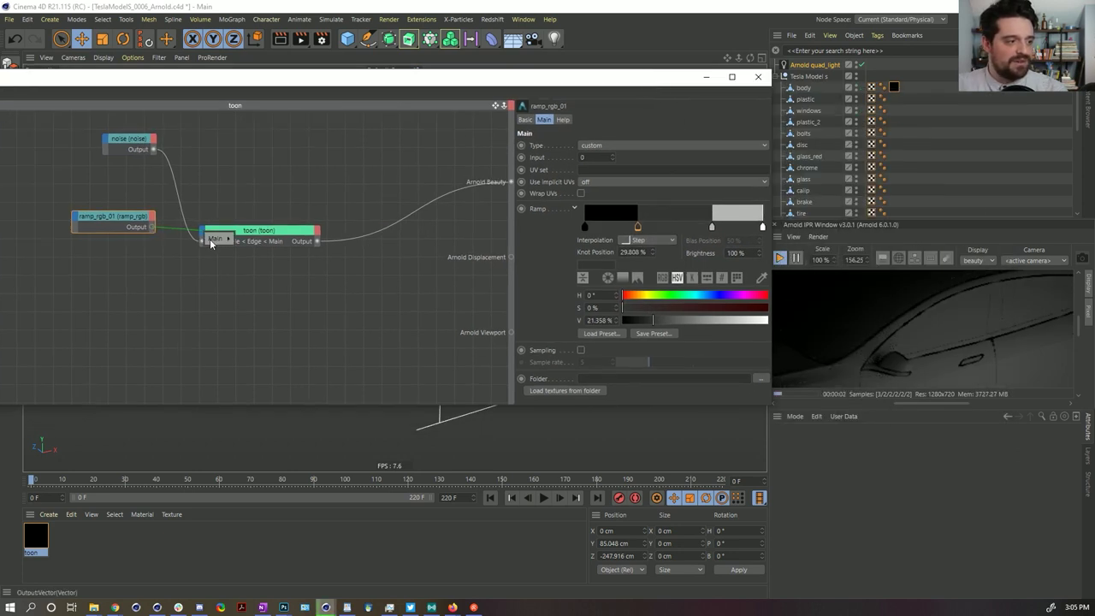
Connect ramp_rgb_01 to the toon node's Base Tonemap port and raise the light above the car
{"action": "mouse_move", "coordinate": [214, 240]}
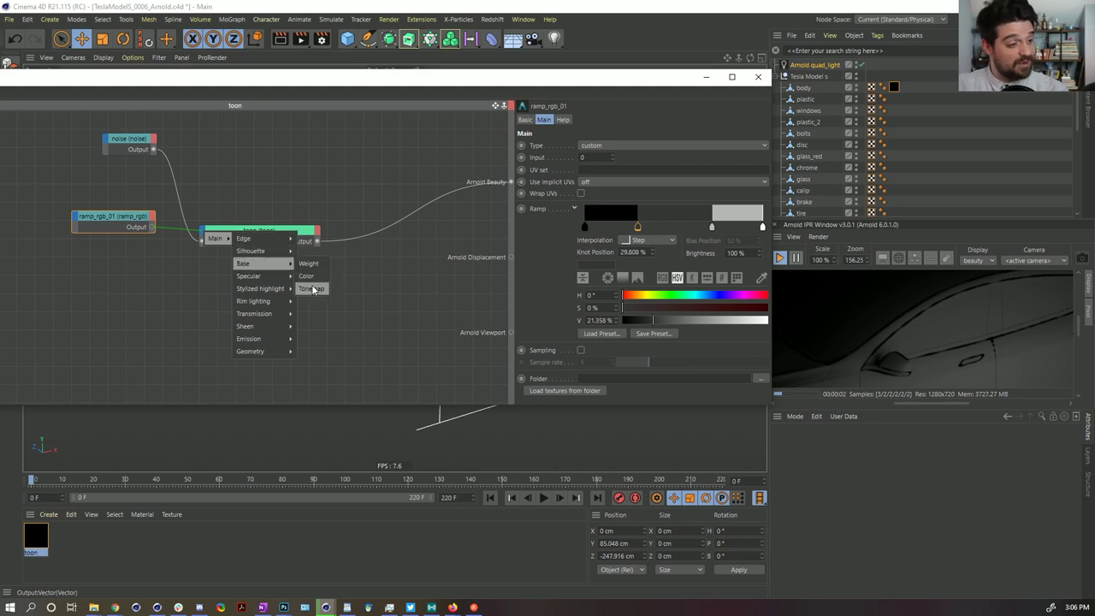
{"action": "left_click", "coordinate": [312, 290]}
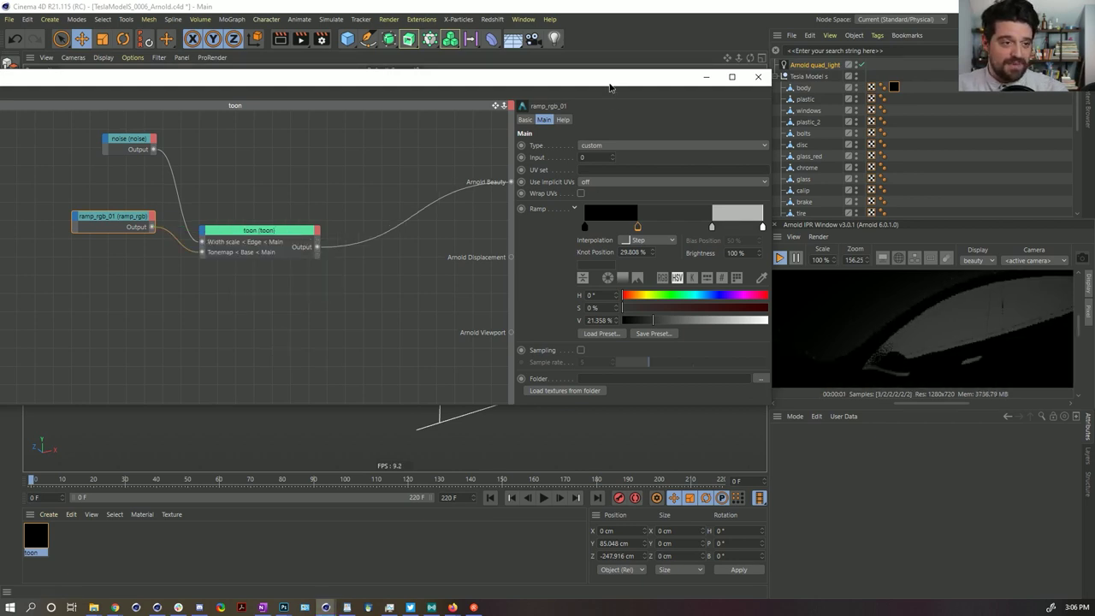
{"action": "left_click_drag", "start_coordinate": [610, 88], "coordinate": [612, 361]}
{"action": "scroll", "coordinate": [907, 333], "scroll_direction": "down", "scroll_amount": 3}
{"action": "left_click_drag", "start_coordinate": [531, 261], "coordinate": [543, 103]}
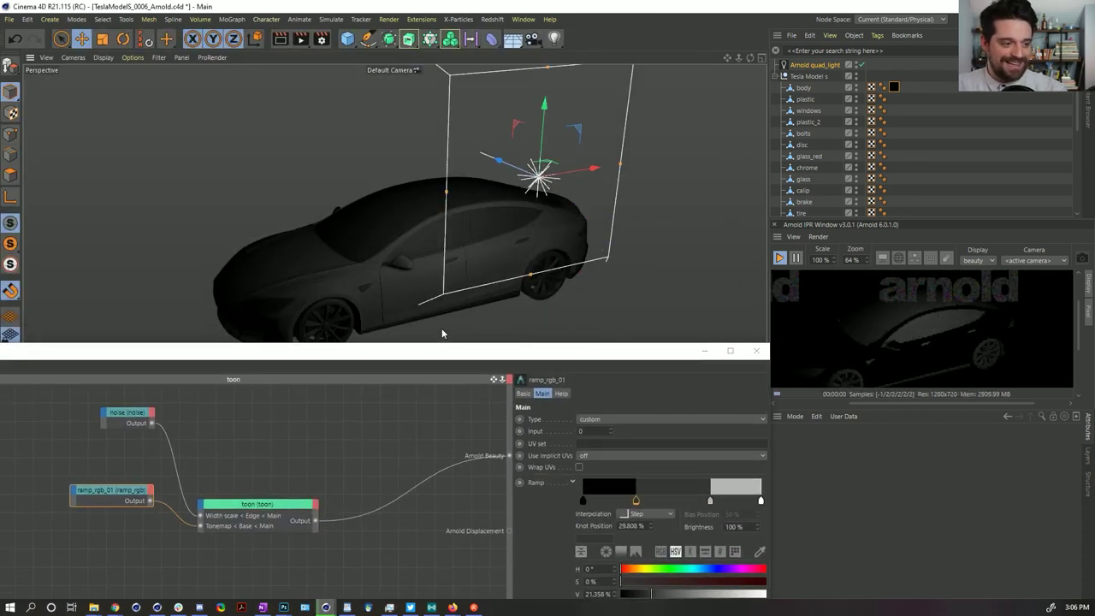
{"action": "left_click_drag", "start_coordinate": [435, 350], "coordinate": [432, 220]}
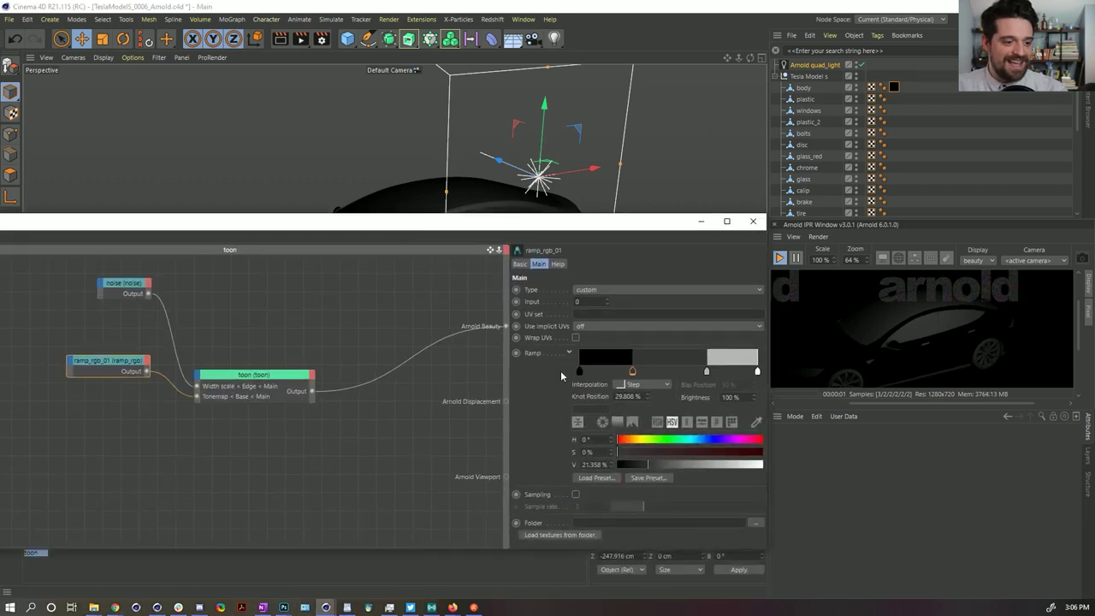
Squeeze the ramp knots toward the start, add a knot, and set knots to Step interpolation
{"action": "left_click", "coordinate": [757, 370], "text": "shift"}
{"action": "mouse_move", "coordinate": [562, 371]}
{"action": "left_mouse_down"}
{"action": "mouse_move", "coordinate": [603, 381]}
{"action": "mouse_move", "coordinate": [578, 372]}
{"action": "left_mouse_up"}
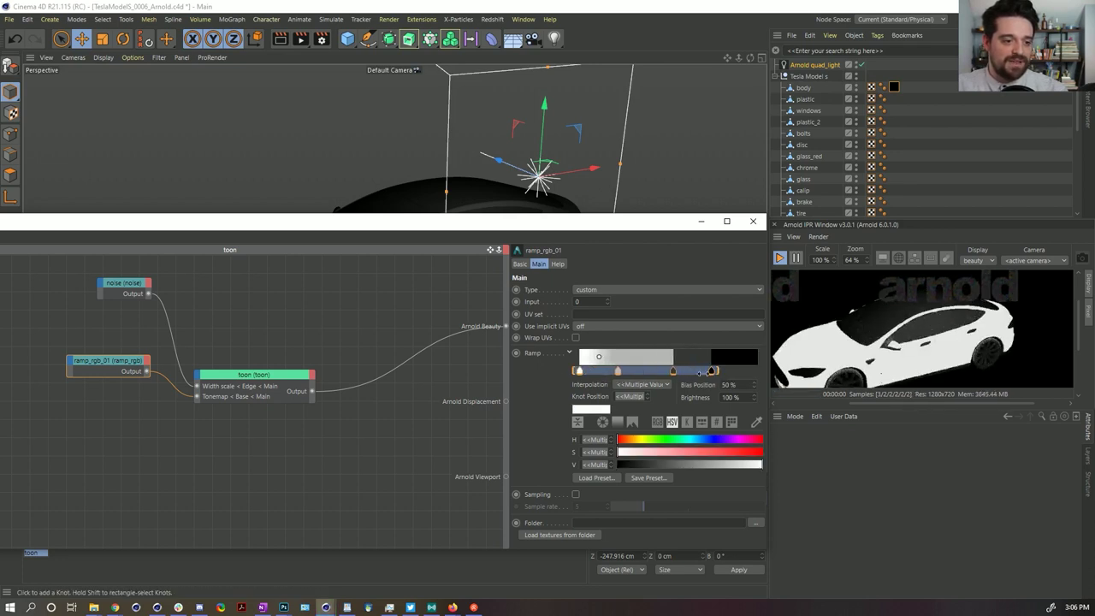
{"action": "left_click_drag", "start_coordinate": [700, 373], "coordinate": [628, 374]}
{"action": "left_click", "coordinate": [667, 371]}
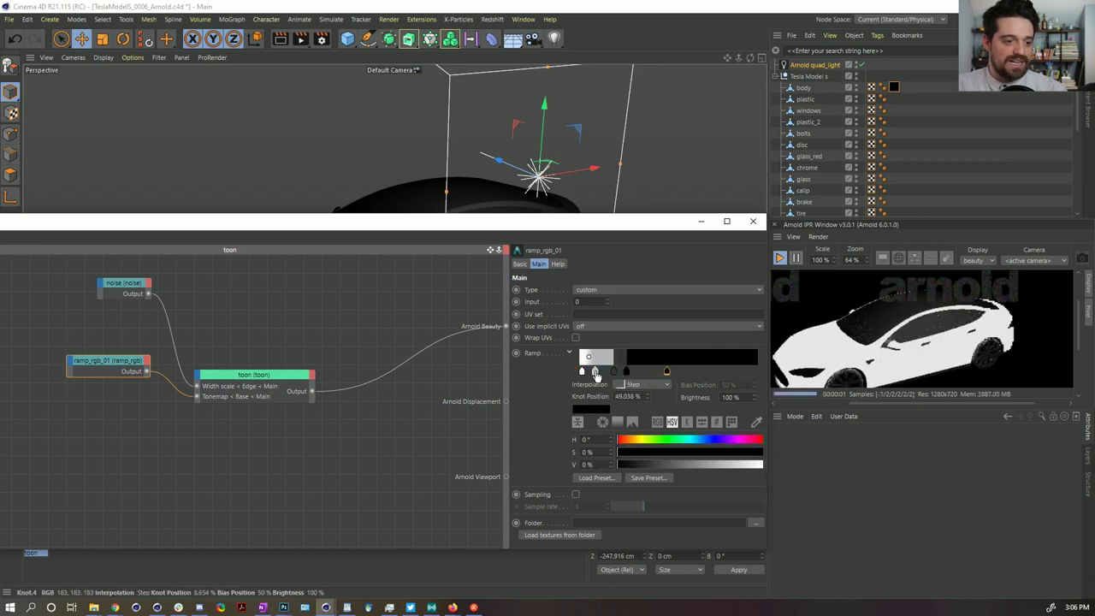
{"action": "left_click", "coordinate": [642, 384]}
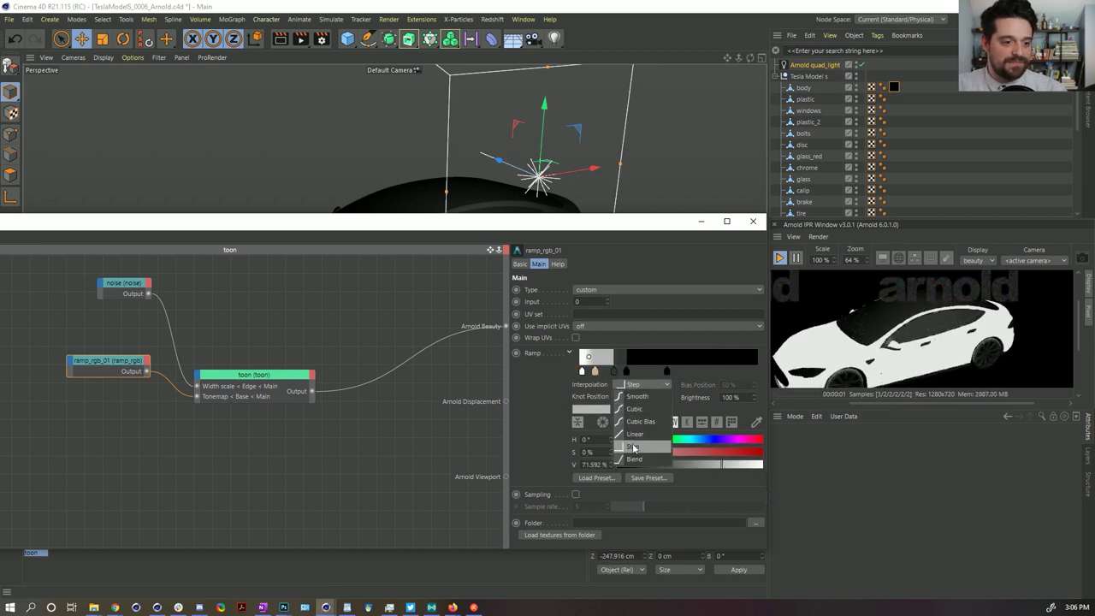
{"action": "left_click", "coordinate": [634, 446]}
{"action": "left_click", "coordinate": [583, 372]}
{"action": "left_click", "coordinate": [641, 384]}
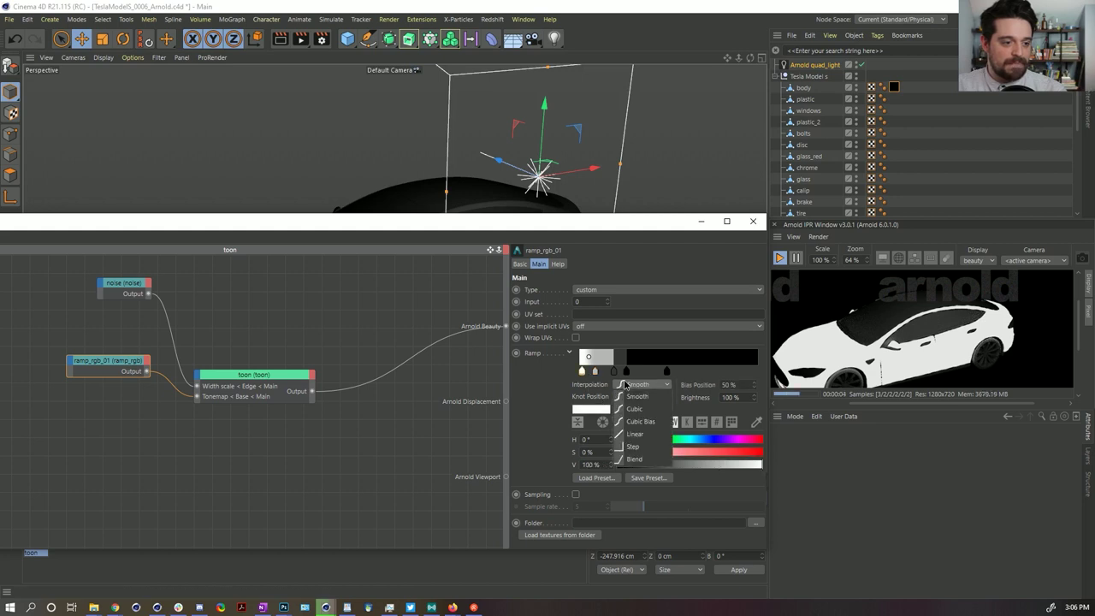
{"action": "left_click", "coordinate": [633, 447]}
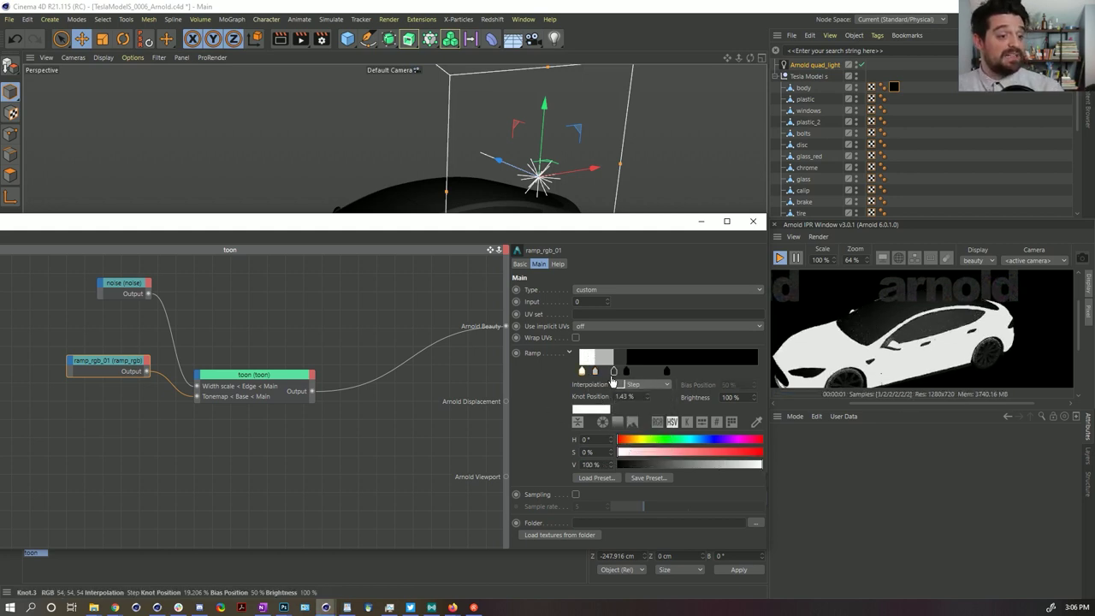
{"action": "left_click_drag", "start_coordinate": [595, 372], "coordinate": [592, 378]}
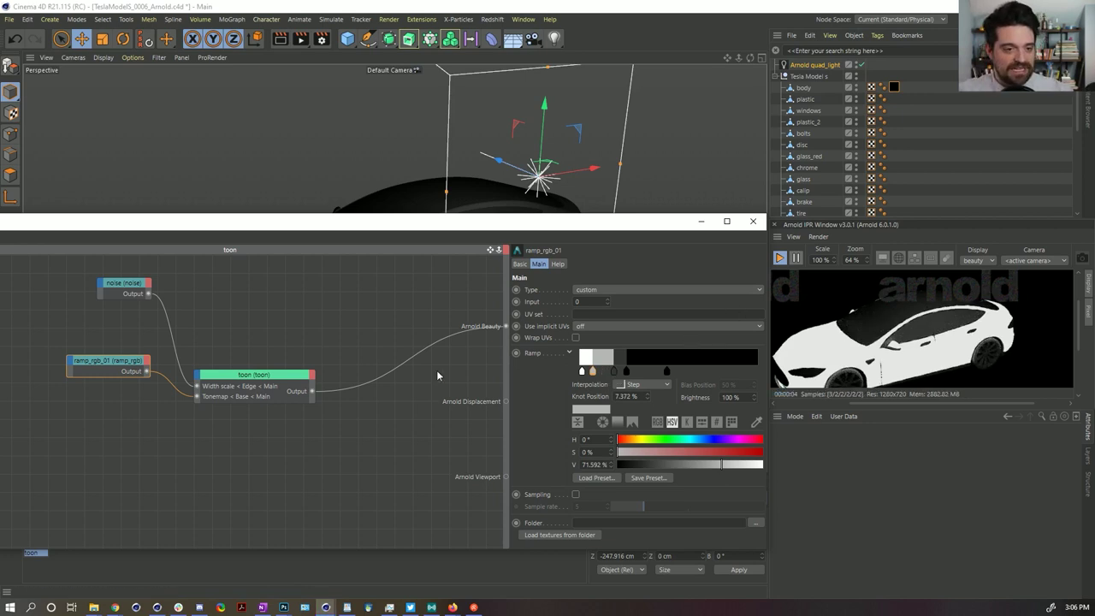
Lower the toon shader's Edge detection Angle threshold to 17°
{"action": "left_click", "coordinate": [252, 397]}
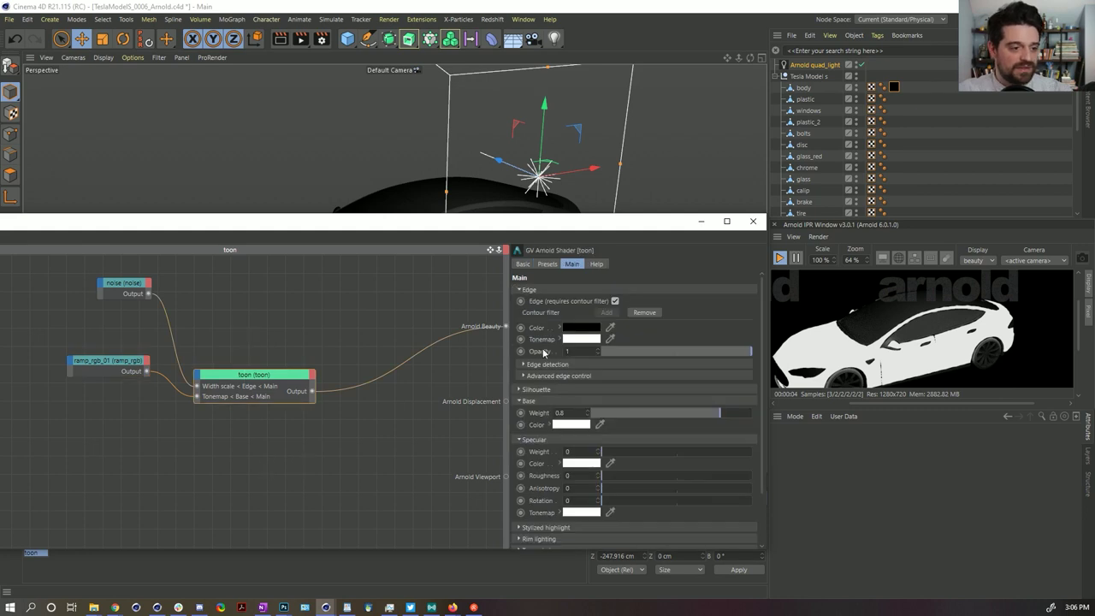
{"action": "left_click", "coordinate": [544, 366]}
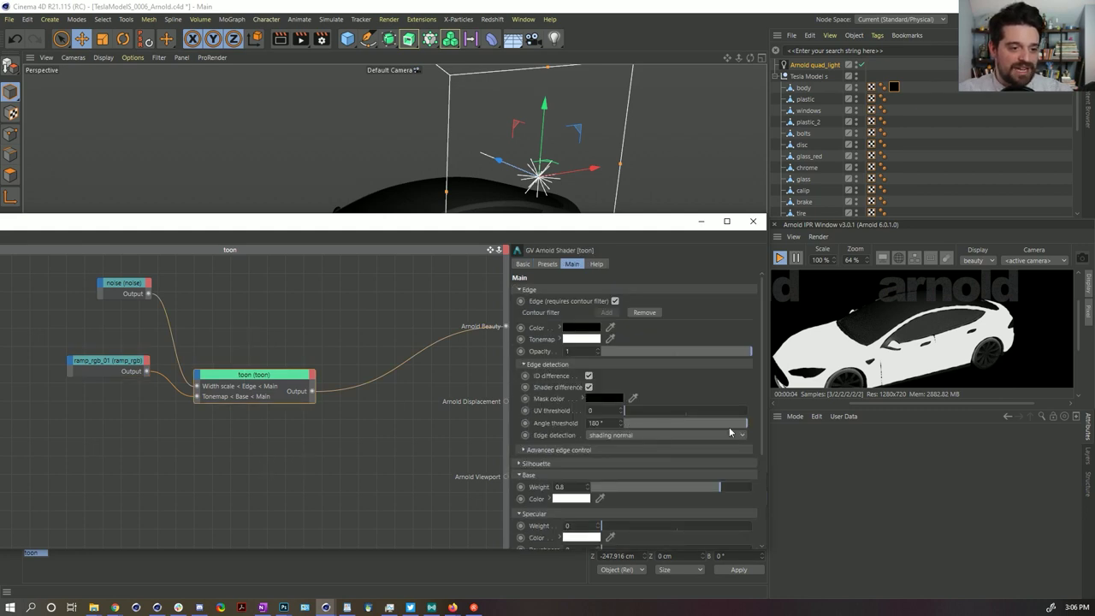
{"action": "scroll", "coordinate": [886, 341], "scroll_direction": "up", "scroll_amount": 4}
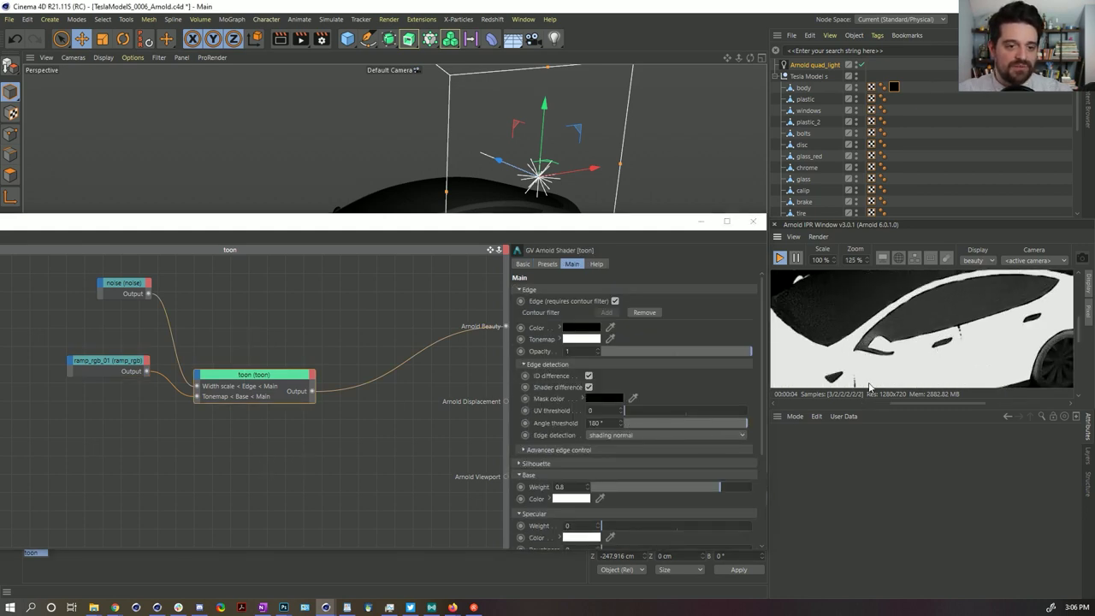
{"action": "left_click_drag", "start_coordinate": [691, 422], "coordinate": [634, 425]}
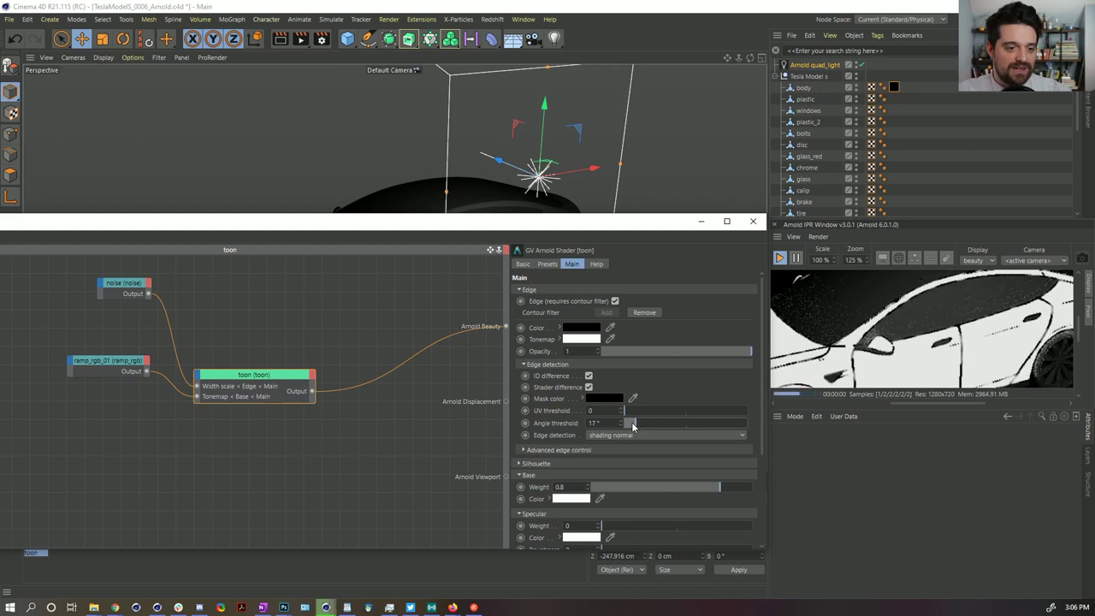
Undock the Arnold IPR render view into its own window and enlarge it
{"action": "left_click_drag", "start_coordinate": [645, 225], "coordinate": [531, 173]}
{"action": "scroll", "coordinate": [849, 338], "scroll_direction": "down", "scroll_amount": 1}
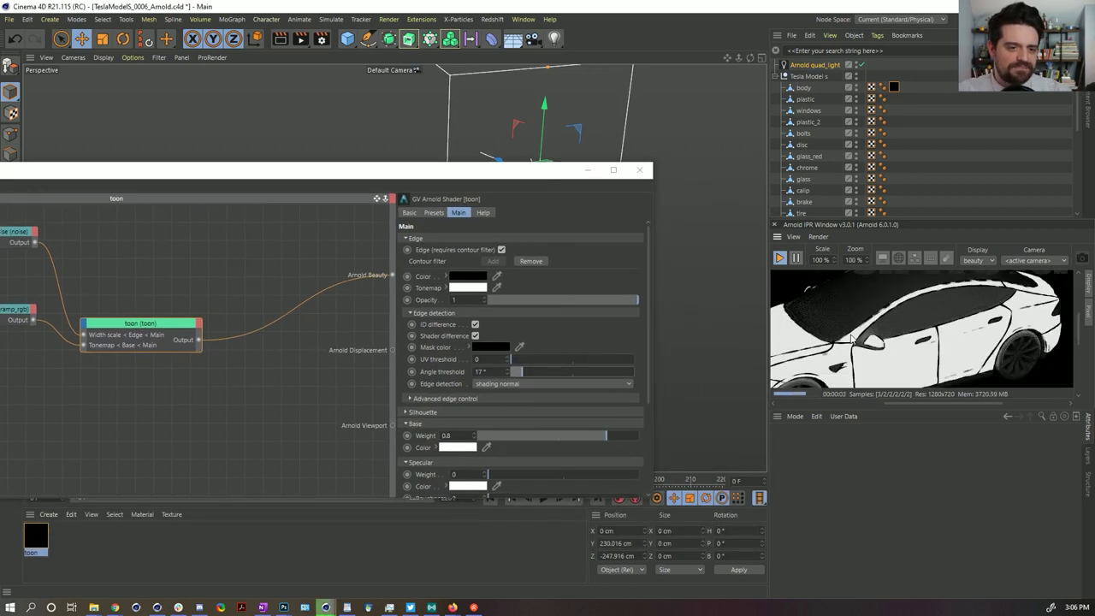
{"action": "left_click", "coordinate": [783, 243]}
{"action": "left_click_drag", "start_coordinate": [782, 243], "coordinate": [217, 34]}
{"action": "left_click_drag", "start_coordinate": [497, 216], "coordinate": [934, 510]}
{"action": "scroll", "coordinate": [566, 310], "scroll_direction": "up", "scroll_amount": 2}
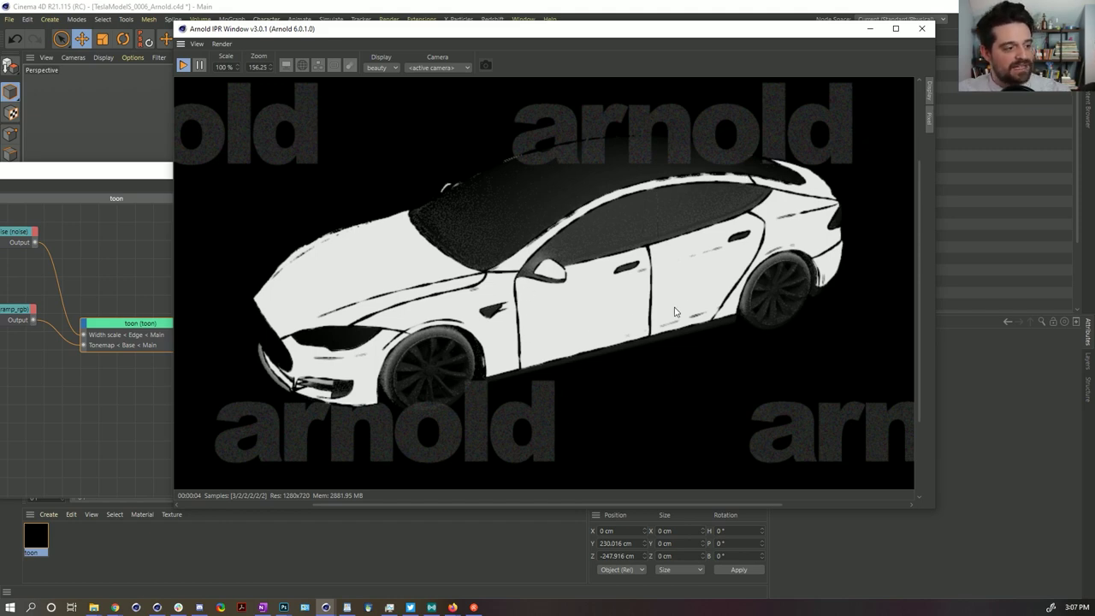
Expand the toon shader's Advanced edge control settings and rearrange the shader editor
{"action": "left_click", "coordinate": [131, 178]}
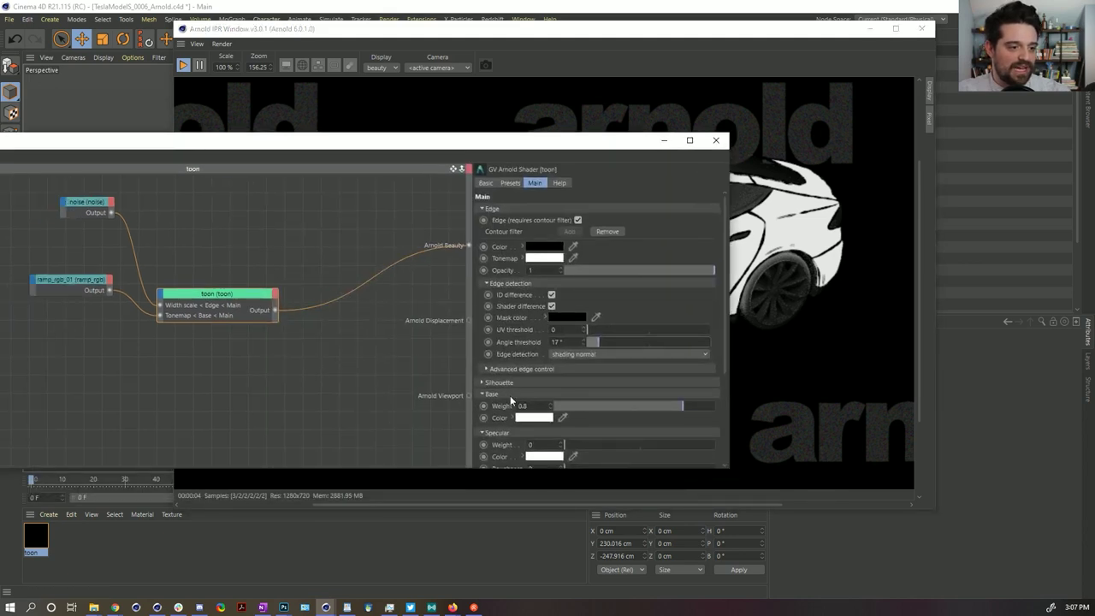
{"action": "left_click", "coordinate": [514, 369]}
{"action": "scroll", "coordinate": [517, 334], "scroll_direction": "down", "scroll_amount": 2}
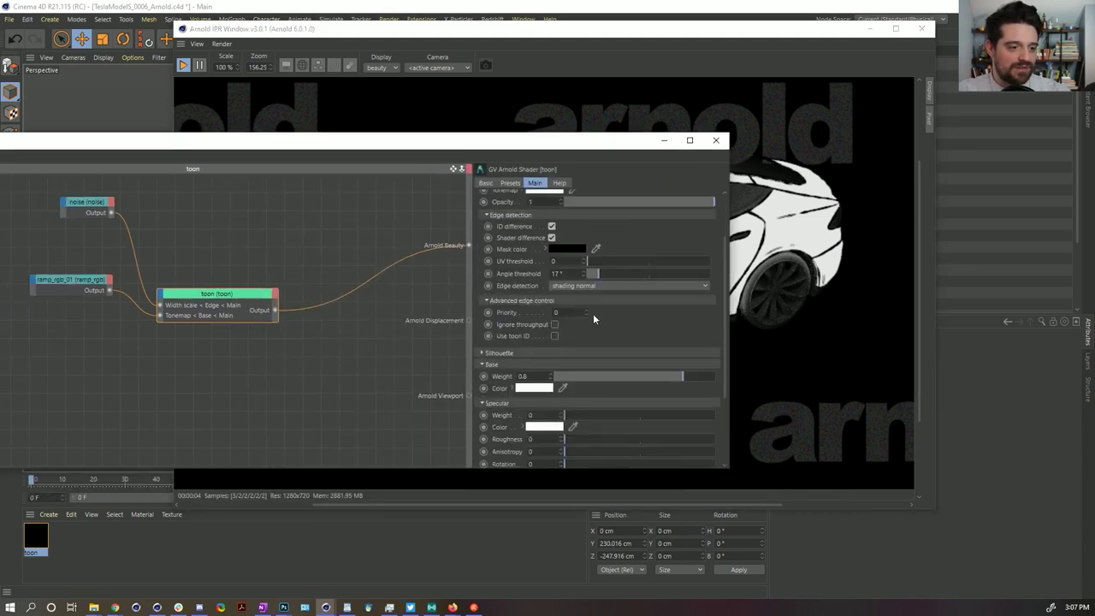
{"action": "left_click_drag", "start_coordinate": [582, 144], "coordinate": [391, 96]}
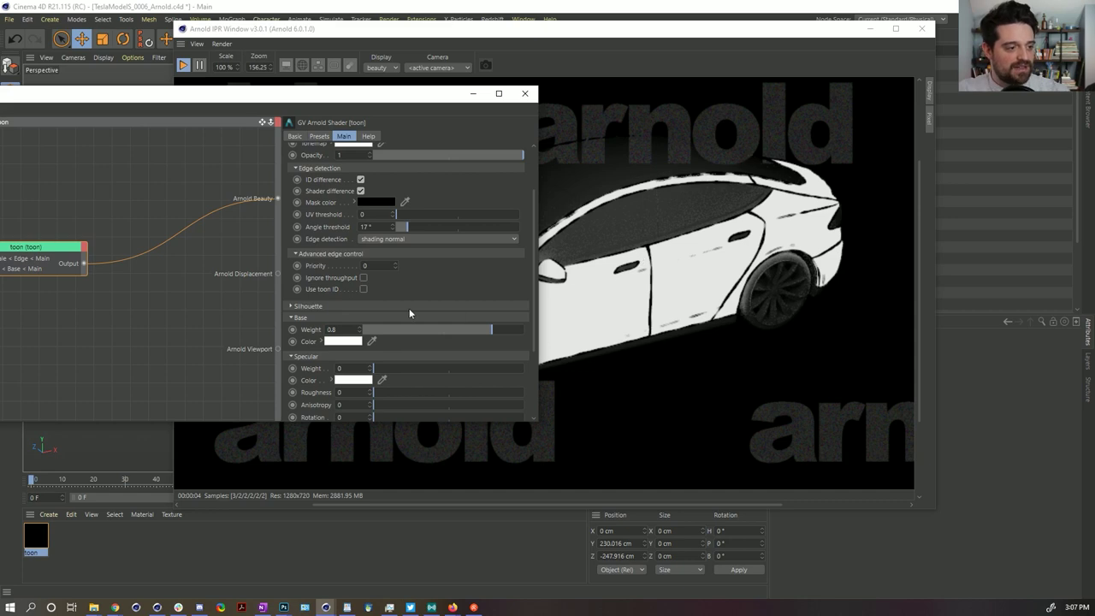
{"action": "left_click_drag", "start_coordinate": [338, 101], "coordinate": [506, 108]}
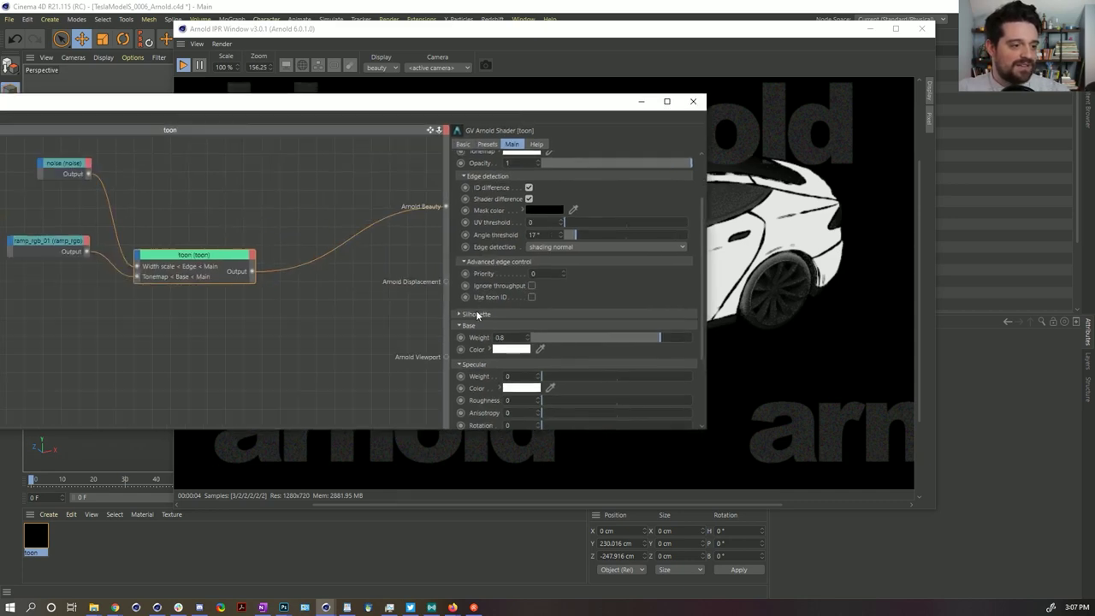
Set the toon shader's Base Color to red
{"action": "left_click_drag", "start_coordinate": [224, 259], "coordinate": [286, 205]}
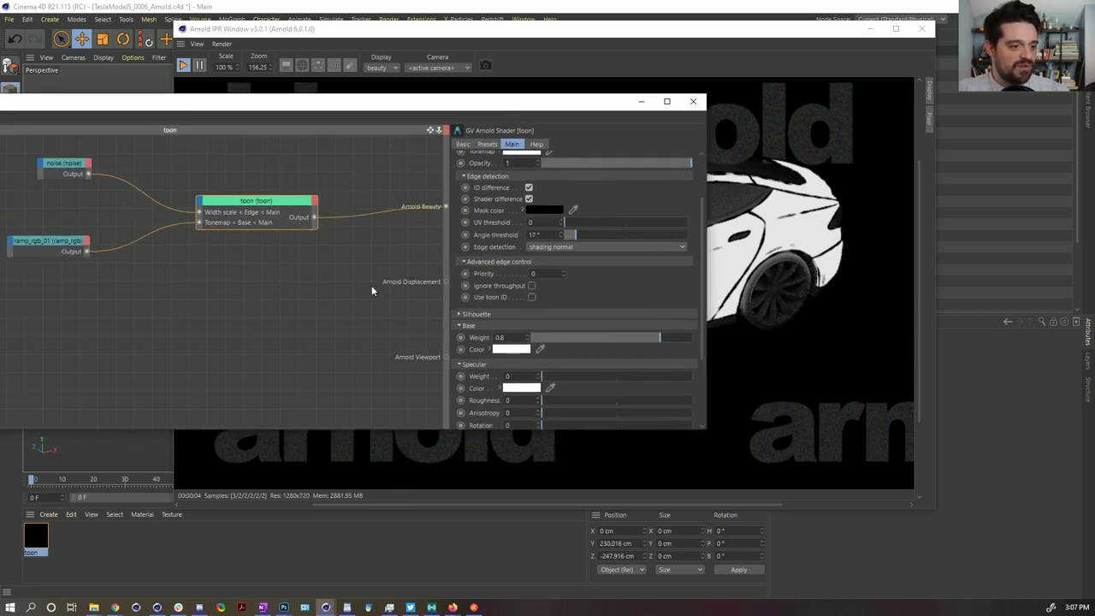
{"action": "left_click", "coordinate": [523, 351]}
{"action": "left_click", "coordinate": [592, 360]}
{"action": "left_click", "coordinate": [513, 395]}
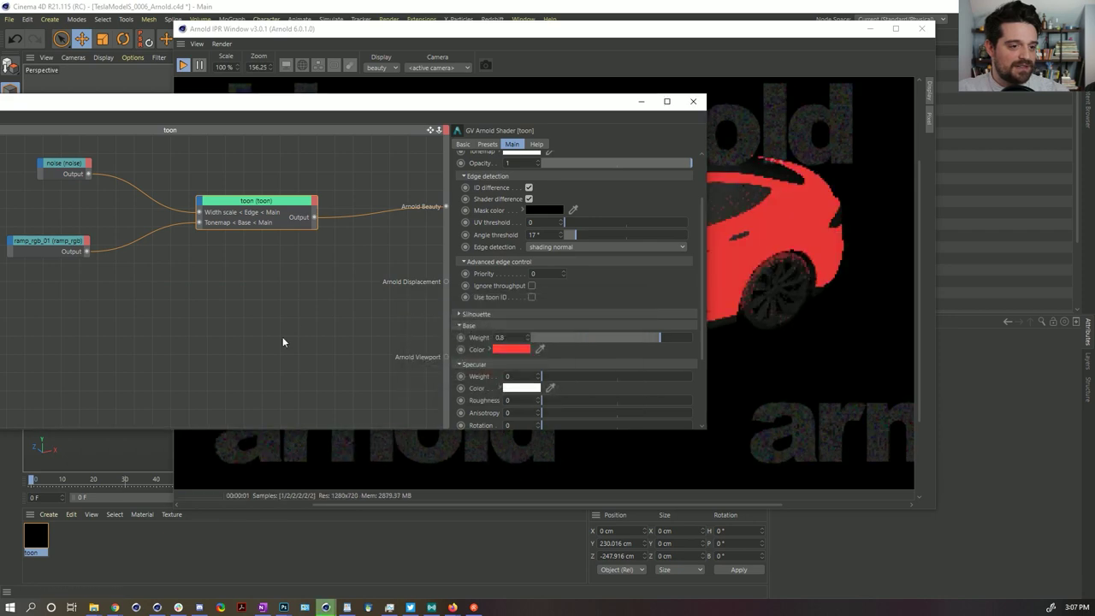
Move ramp_rgb_01's dark knot to 12.8% and light-grey knot to 37.8%
{"action": "left_click", "coordinate": [60, 243]}
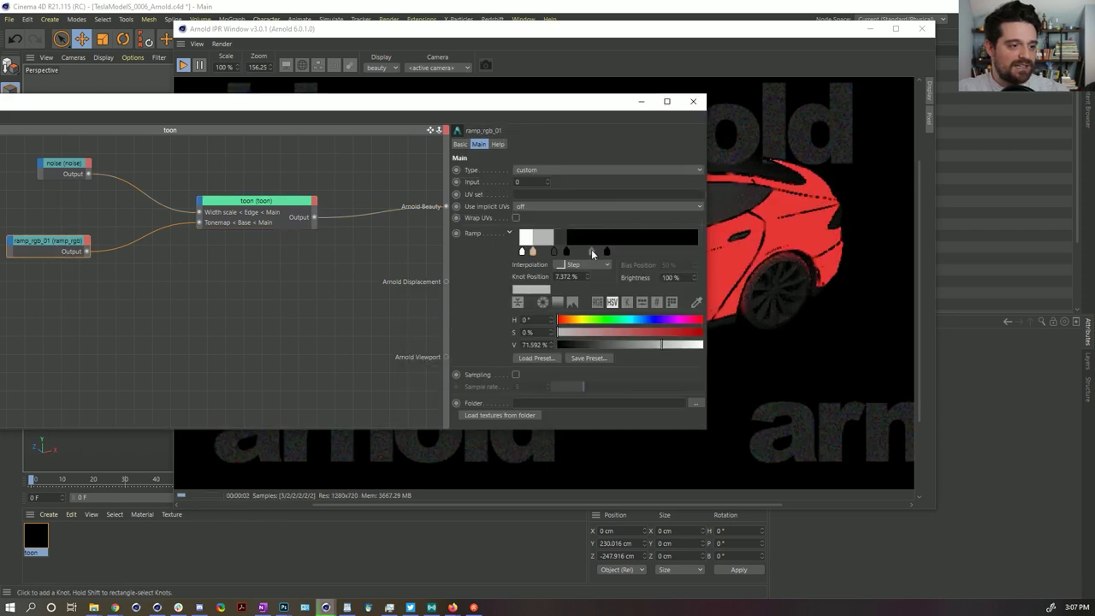
{"action": "left_click", "coordinate": [607, 251]}
{"action": "left_click", "coordinate": [554, 252]}
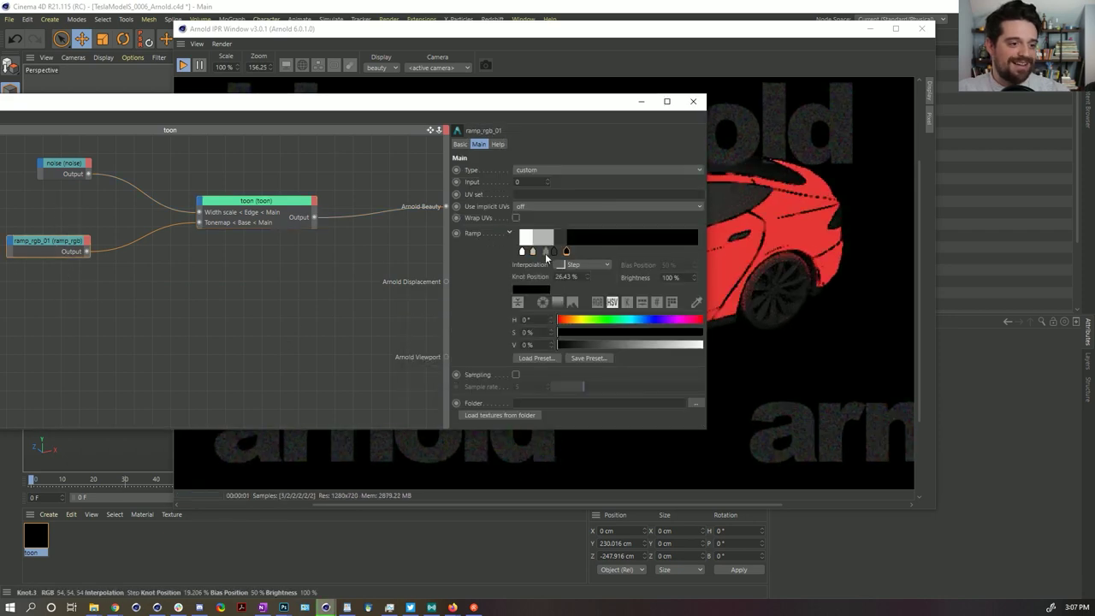
{"action": "left_click_drag", "start_coordinate": [554, 252], "coordinate": [699, 256]}
{"action": "left_click_drag", "start_coordinate": [526, 252], "coordinate": [586, 257]}
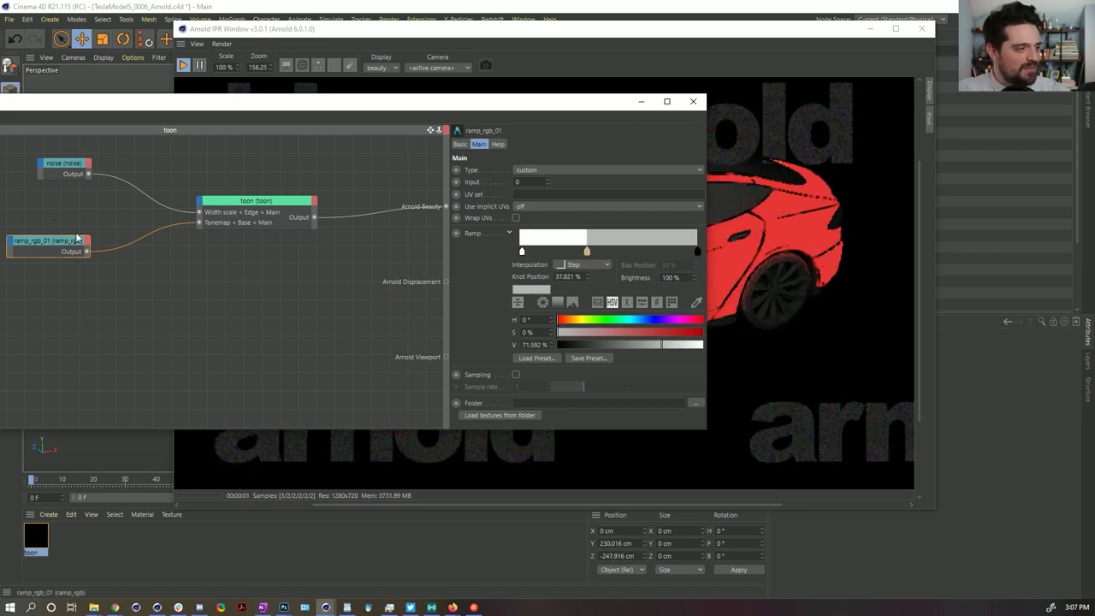
{"action": "left_click_drag", "start_coordinate": [69, 243], "coordinate": [95, 254]}
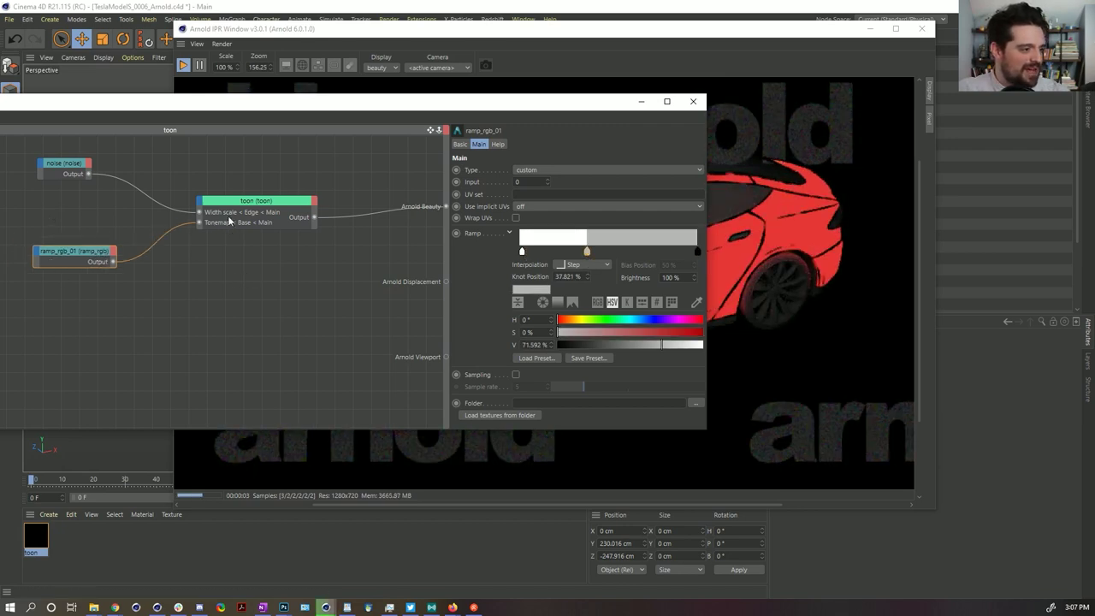
{"action": "left_click", "coordinate": [229, 221]}
{"action": "scroll", "coordinate": [484, 357], "scroll_direction": "down", "scroll_amount": 3}
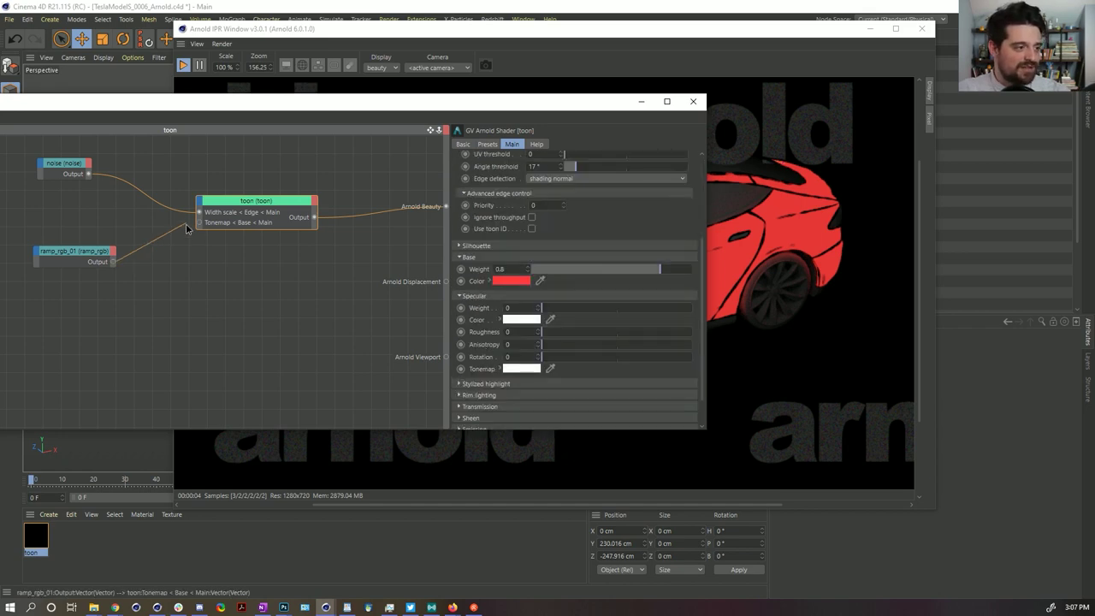
Disconnect ramp_rgb_01 from the toon Tonemap and link it to Base Color
{"action": "left_click_drag", "start_coordinate": [199, 222], "coordinate": [110, 262]}
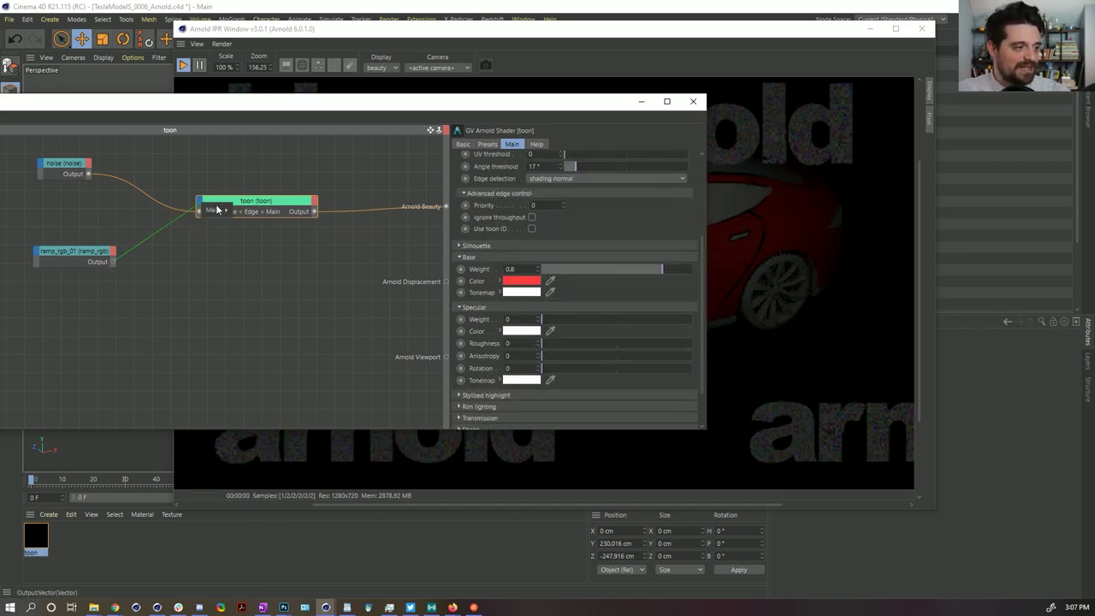
{"action": "mouse_move", "coordinate": [218, 210]}
{"action": "mouse_move", "coordinate": [259, 234]}
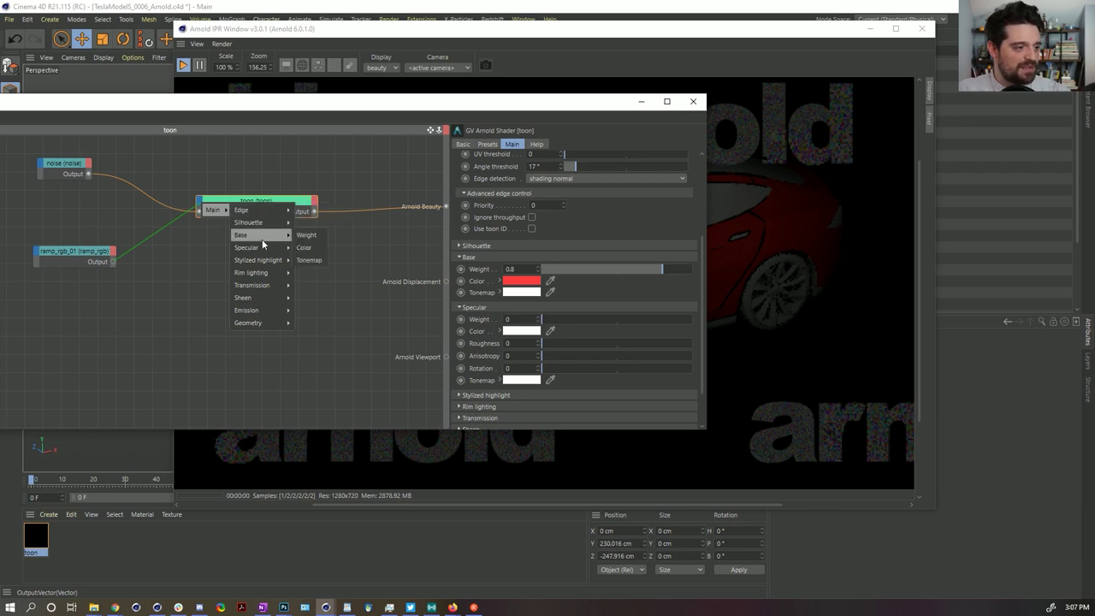
{"action": "left_click", "coordinate": [313, 249]}
{"action": "left_click_drag", "start_coordinate": [562, 102], "coordinate": [544, 66]}
Set the ramp_rgb_01 Type to u
{"action": "left_click", "coordinate": [47, 221]}
{"action": "left_click", "coordinate": [667, 138]}
{"action": "left_click", "coordinate": [665, 150]}
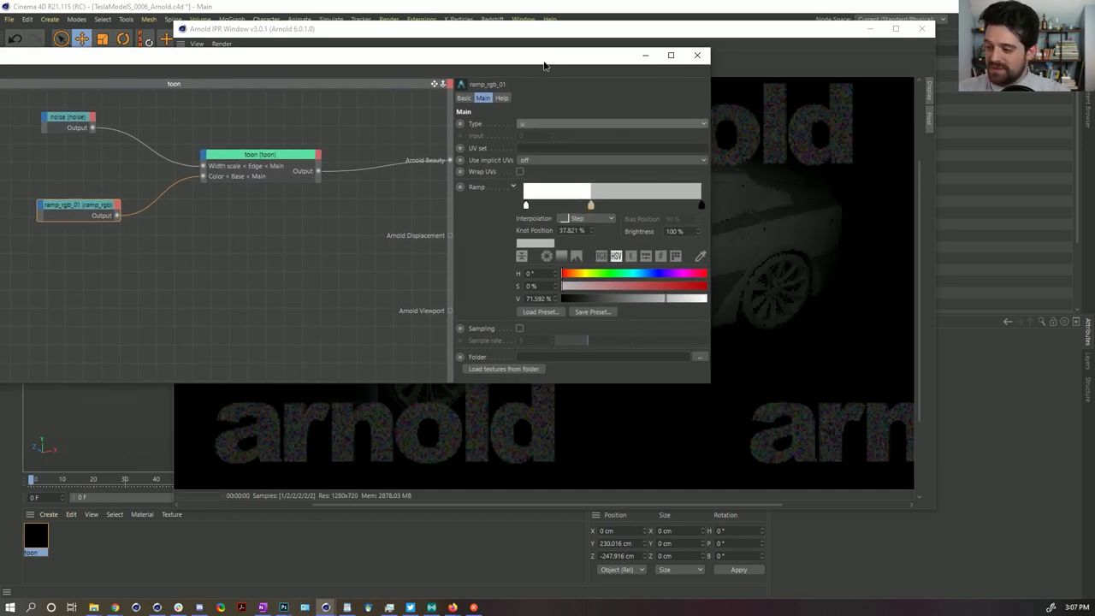
{"action": "left_click", "coordinate": [600, 125]}
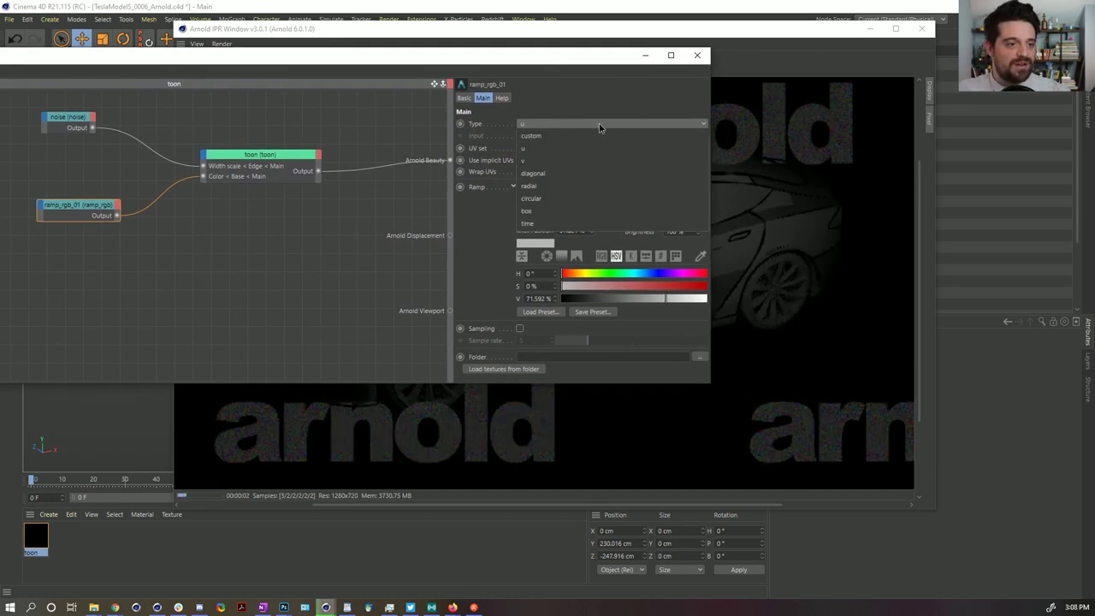
{"action": "left_click", "coordinate": [605, 61]}
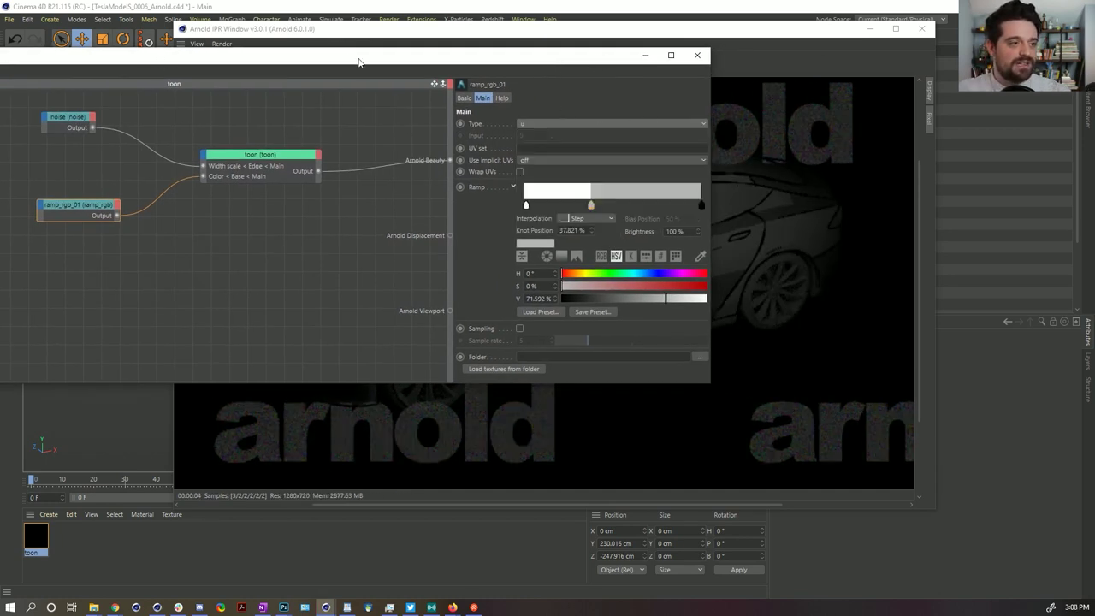
{"action": "left_click_drag", "start_coordinate": [358, 62], "coordinate": [485, 128]}
Rewire the ramp into the toon's Base Tonemap input and remove its Base Color link
{"action": "left_click_drag", "start_coordinate": [243, 287], "coordinate": [329, 236]}
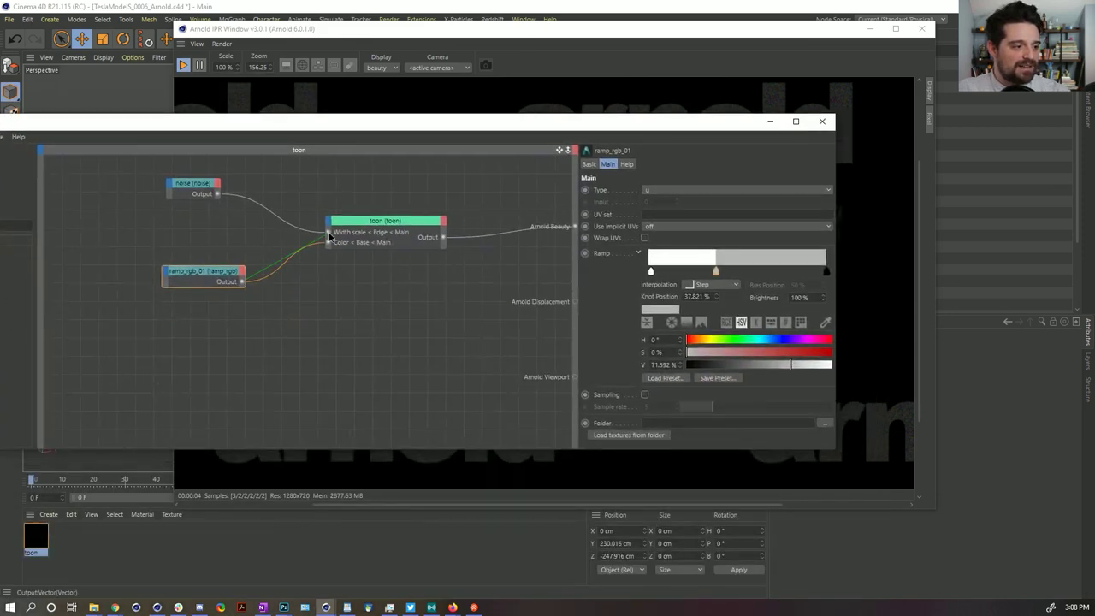
{"action": "mouse_move", "coordinate": [341, 229]}
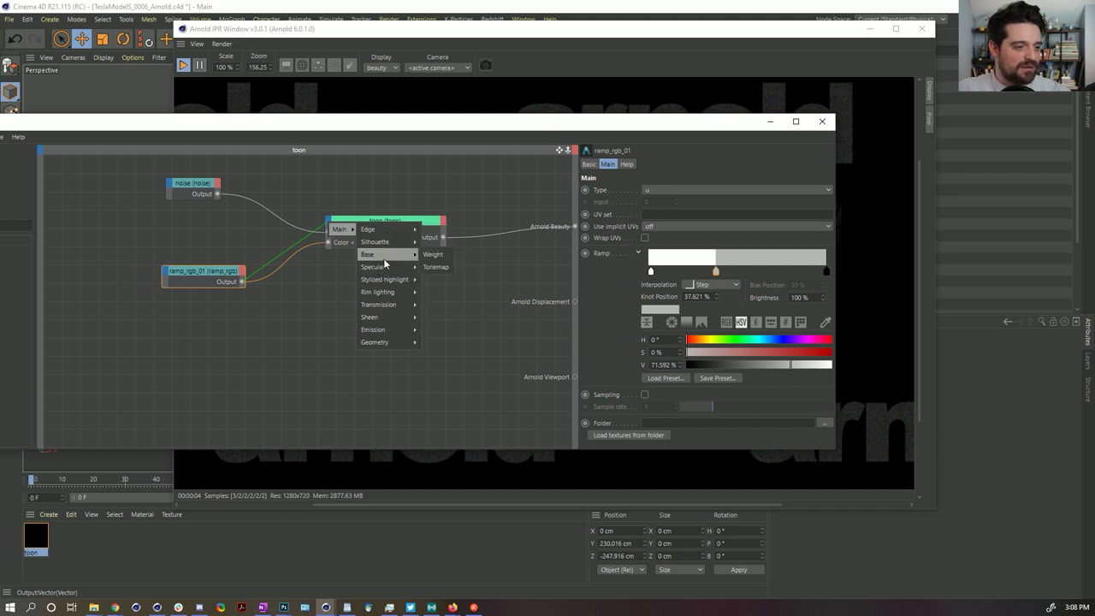
{"action": "left_click", "coordinate": [436, 266]}
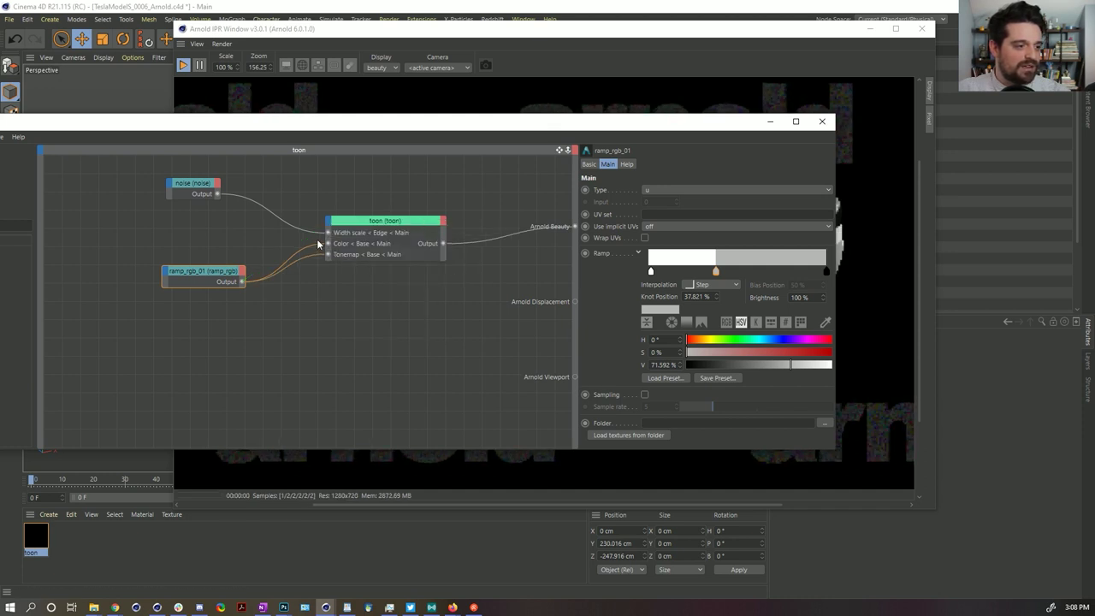
{"action": "left_click_drag", "start_coordinate": [328, 244], "coordinate": [282, 283]}
{"action": "left_click_drag", "start_coordinate": [423, 129], "coordinate": [344, 189]}
{"action": "left_click", "coordinate": [612, 251]}
{"action": "left_click", "coordinate": [590, 276]}
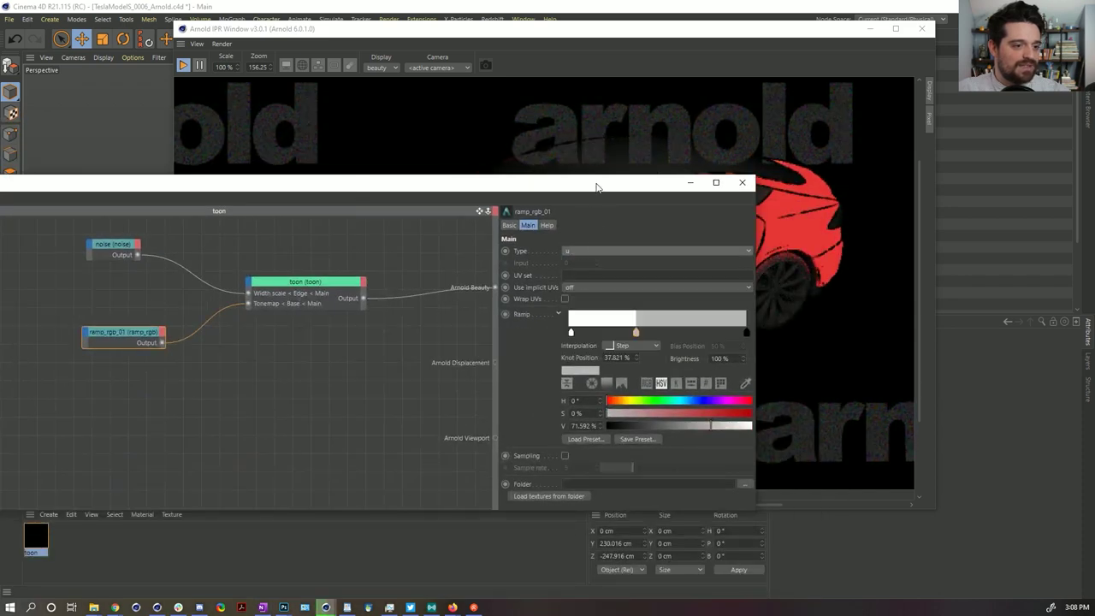
{"action": "left_click_drag", "start_coordinate": [596, 186], "coordinate": [311, 106]}
Slide the grey and black ramp knots left to around 10%
{"action": "left_click_drag", "start_coordinate": [351, 252], "coordinate": [290, 253]}
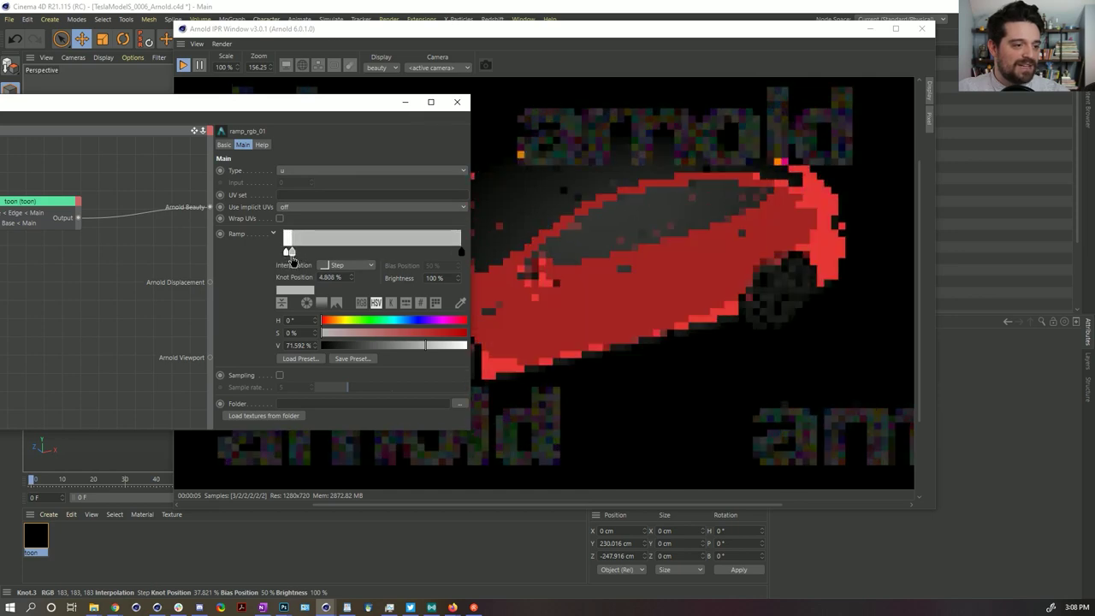
{"action": "left_click", "coordinate": [460, 252]}
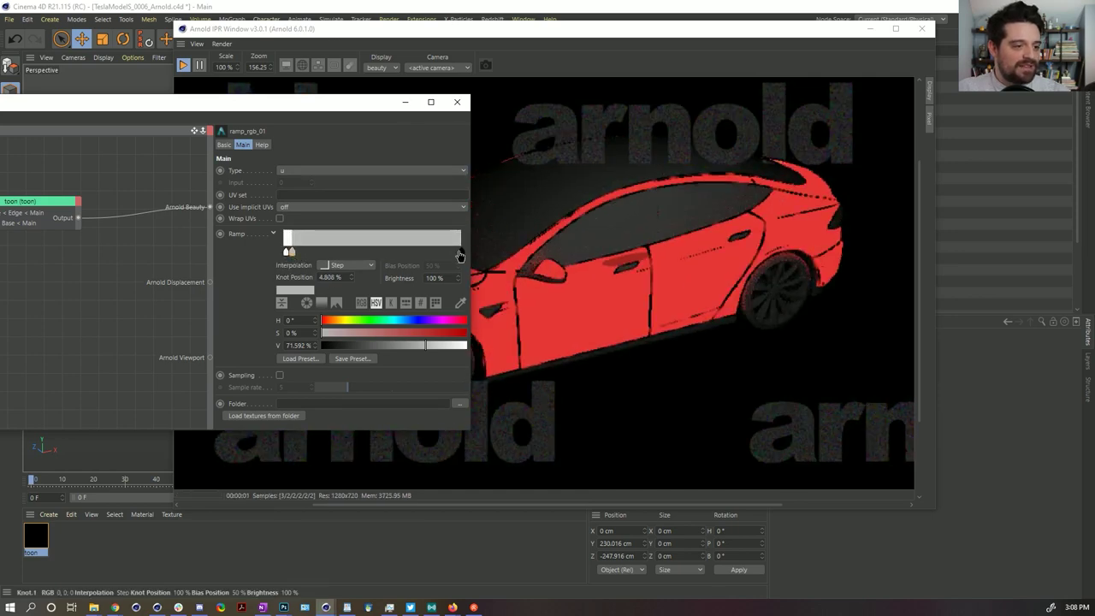
{"action": "left_click_drag", "start_coordinate": [460, 253], "coordinate": [288, 254]}
{"action": "left_click", "coordinate": [289, 253]}
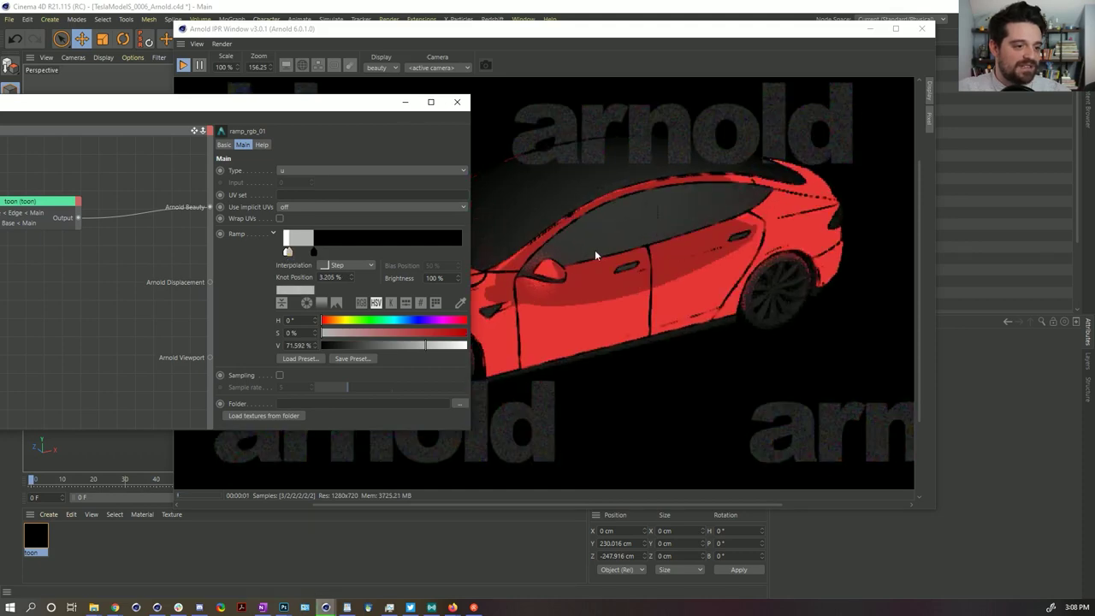
{"action": "left_click_drag", "start_coordinate": [313, 252], "coordinate": [302, 253]}
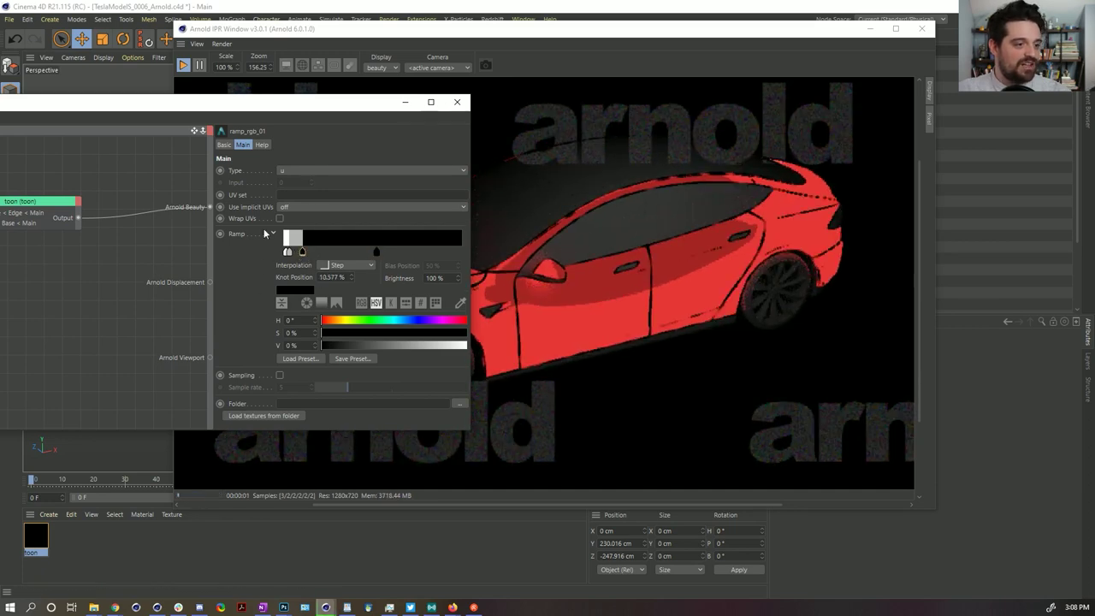
{"action": "left_click_drag", "start_coordinate": [471, 95], "coordinate": [778, 84]}
Search for 'noise', add a noise node, then delete the extra noise_01
{"action": "left_click", "coordinate": [364, 201]}
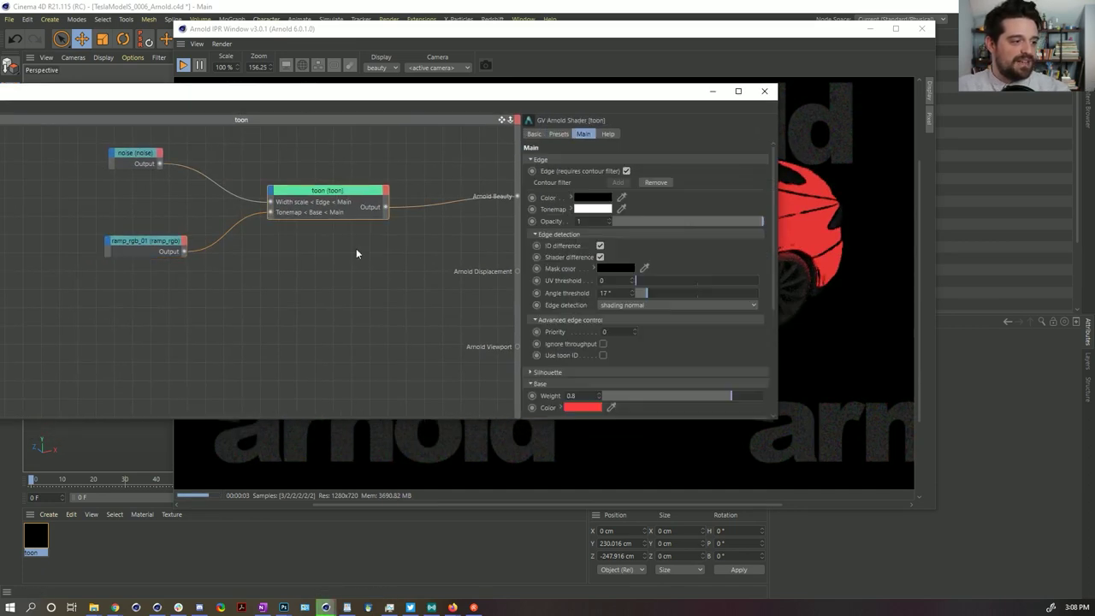
{"action": "left_click_drag", "start_coordinate": [397, 96], "coordinate": [658, 126]}
{"action": "left_click_drag", "start_coordinate": [181, 228], "coordinate": [70, 227]}
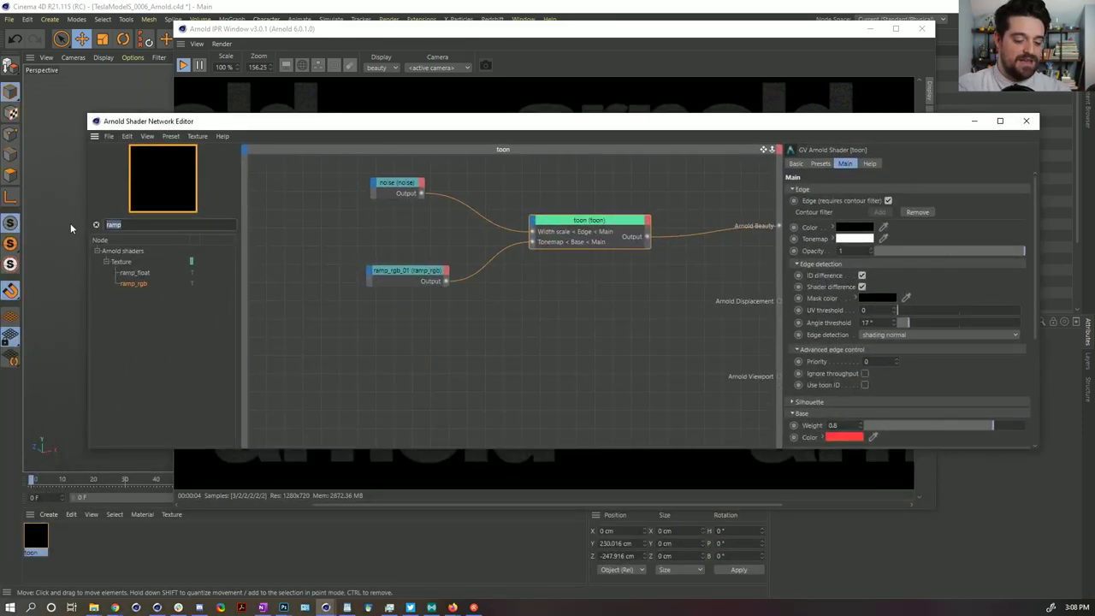
{"action": "type", "text": "noise"}
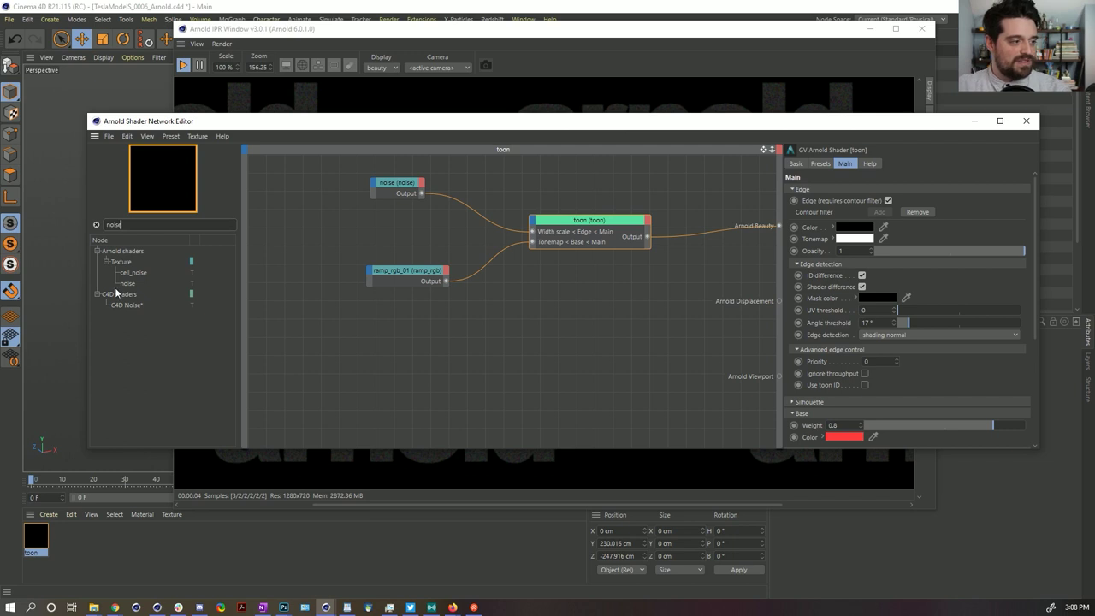
{"action": "mouse_move", "coordinate": [448, 310]}
{"action": "left_mouse_down"}
{"action": "mouse_move", "coordinate": [505, 293]}
{"action": "mouse_move", "coordinate": [457, 324]}
{"action": "left_mouse_up"}
{"action": "key", "text": "Delete"}
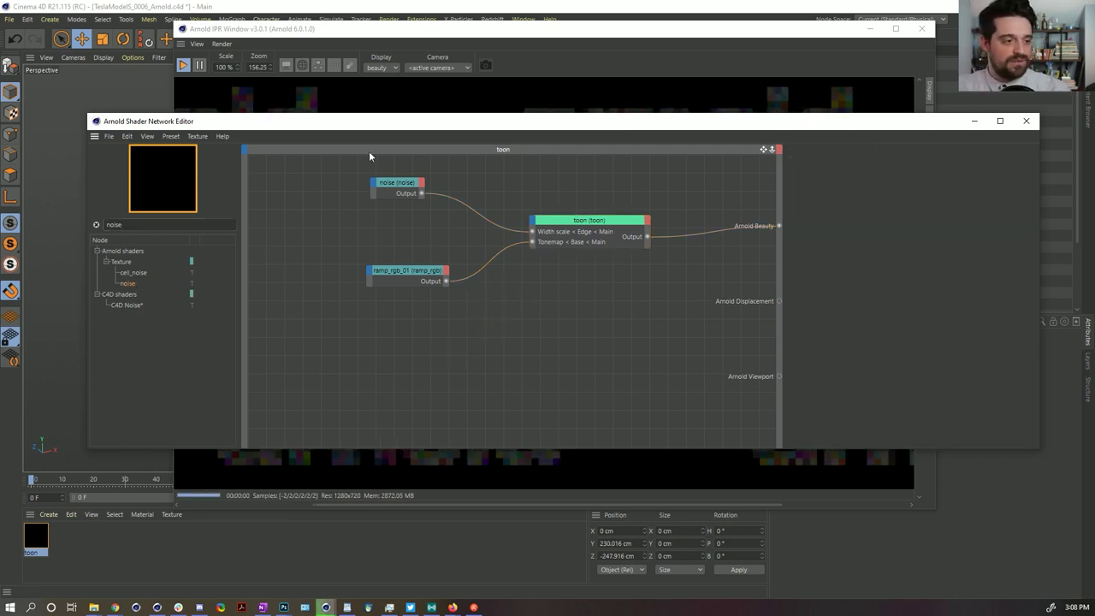
Duplicate the existing noise node and wire the copy into the toon node
{"action": "left_click", "coordinate": [396, 187]}
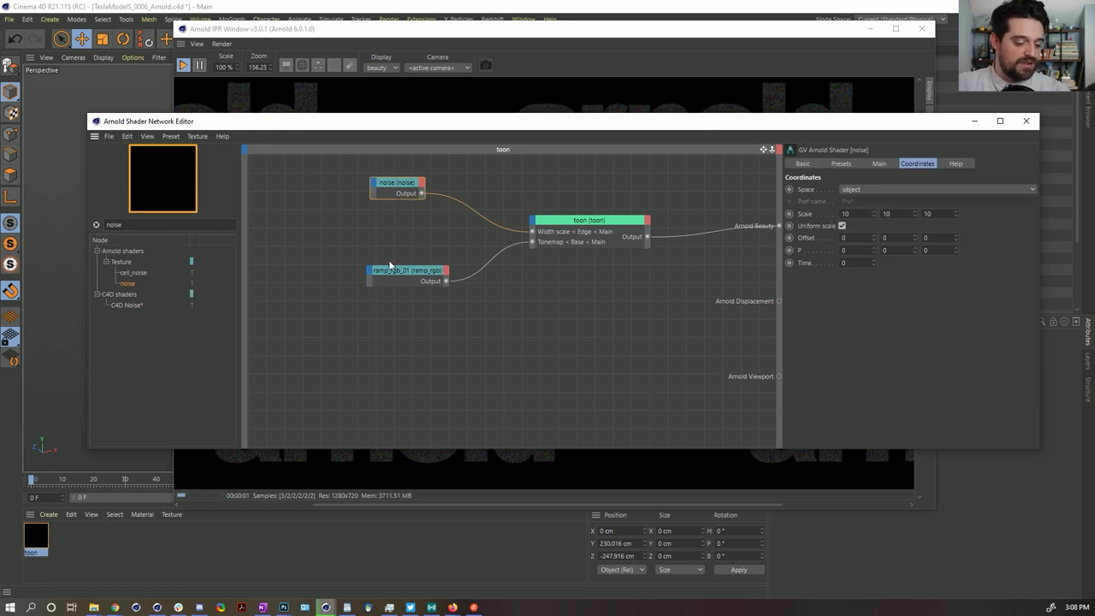
{"action": "key", "text": "ctrl+c"}
{"action": "key", "text": "ctrl+v"}
{"action": "left_click_drag", "start_coordinate": [511, 297], "coordinate": [366, 215]}
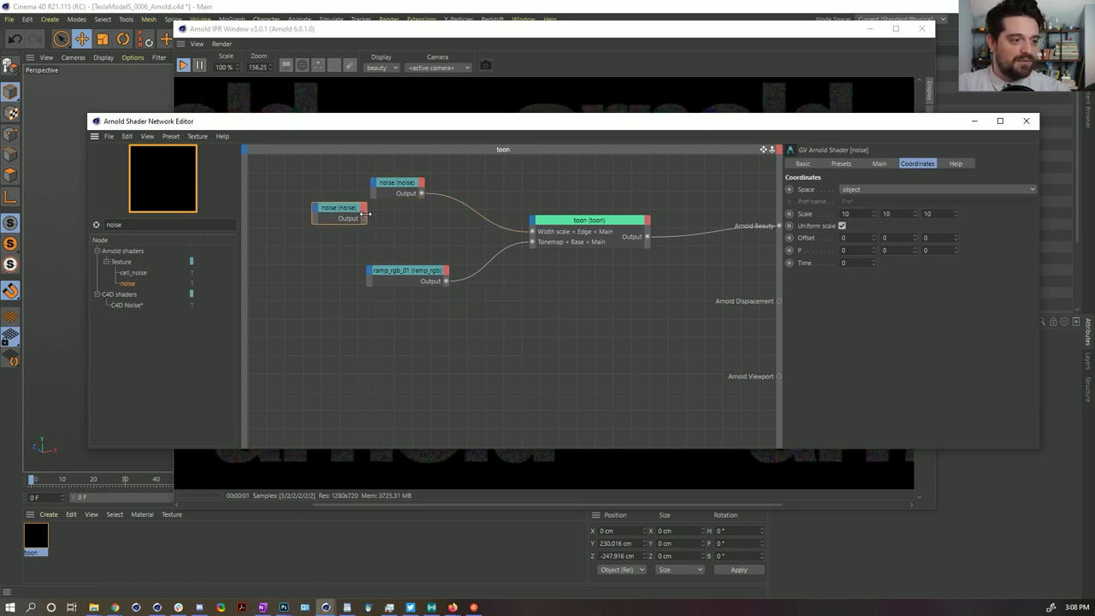
{"action": "left_click_drag", "start_coordinate": [534, 227], "coordinate": [636, 267]}
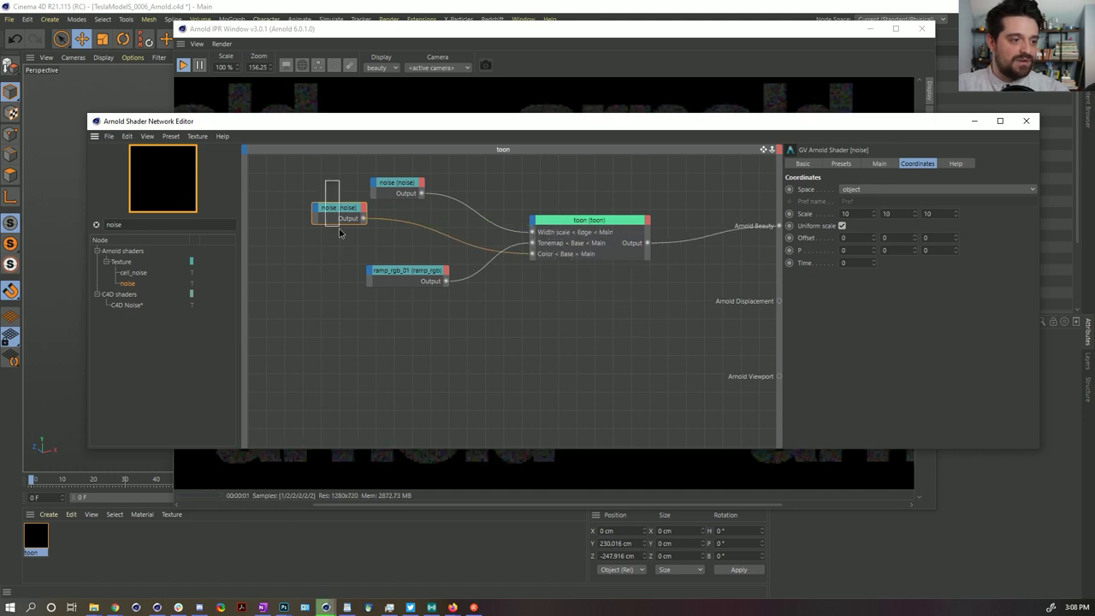
Set the noise copy's Color 1 and Color 2 to blue and pink
{"action": "left_click", "coordinate": [878, 164]}
{"action": "left_click", "coordinate": [849, 251]}
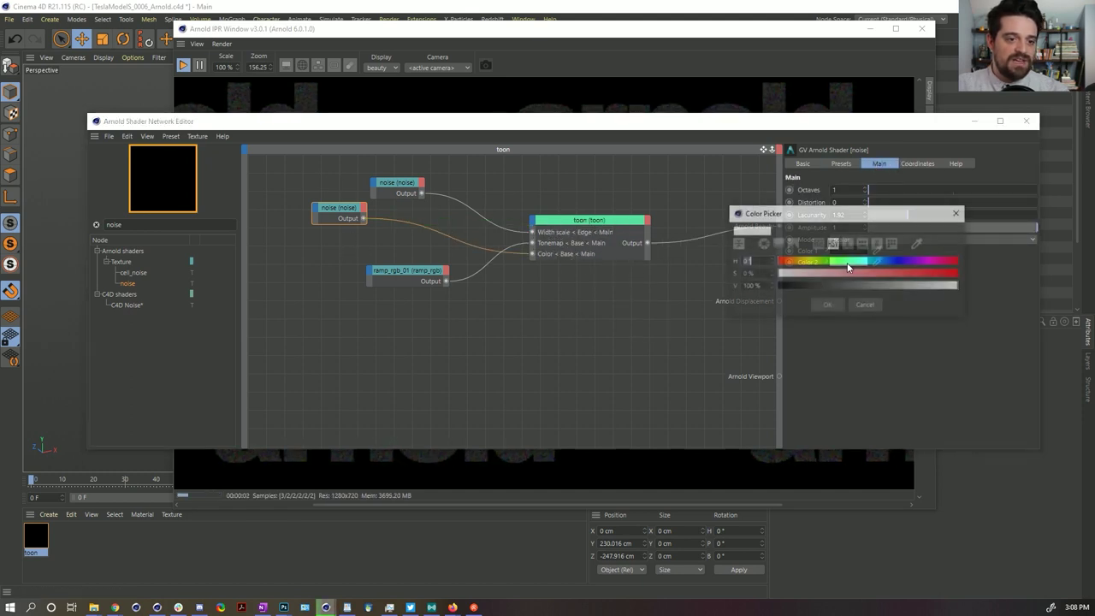
{"action": "left_click_drag", "start_coordinate": [856, 273], "coordinate": [826, 314]}
{"action": "left_click", "coordinate": [826, 305]}
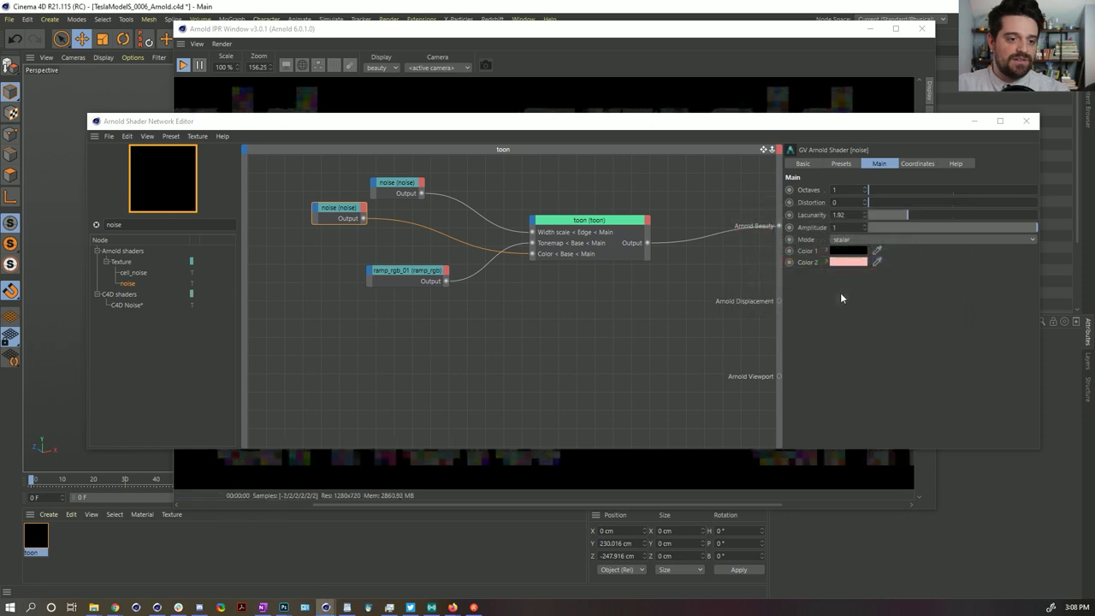
{"action": "left_click", "coordinate": [851, 262]}
{"action": "left_click", "coordinate": [895, 274]}
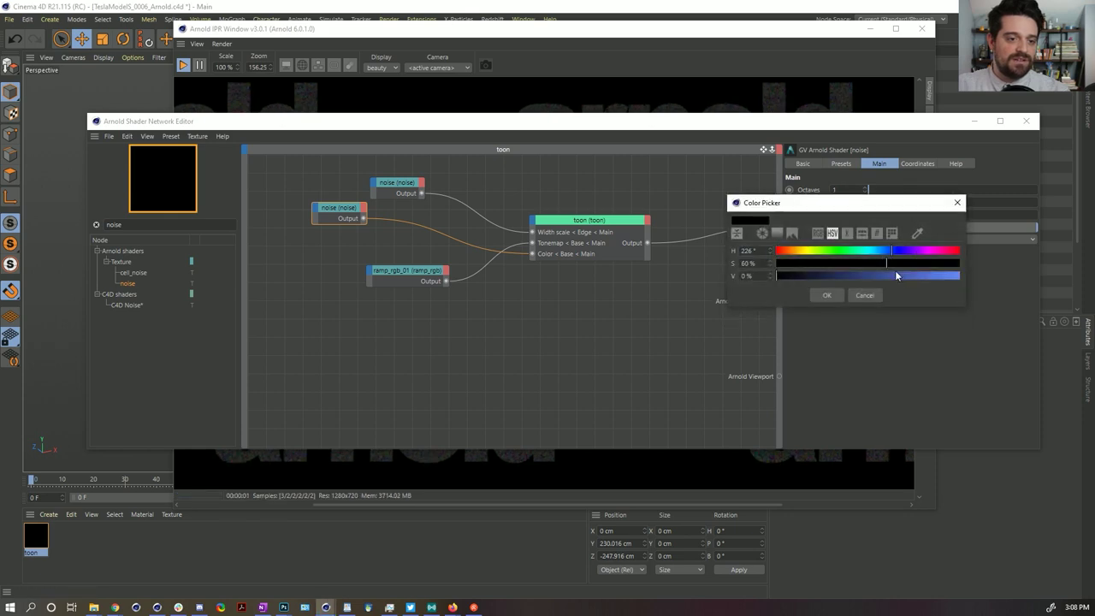
{"action": "left_click", "coordinate": [827, 295]}
{"action": "left_click_drag", "start_coordinate": [875, 125], "coordinate": [785, 390]}
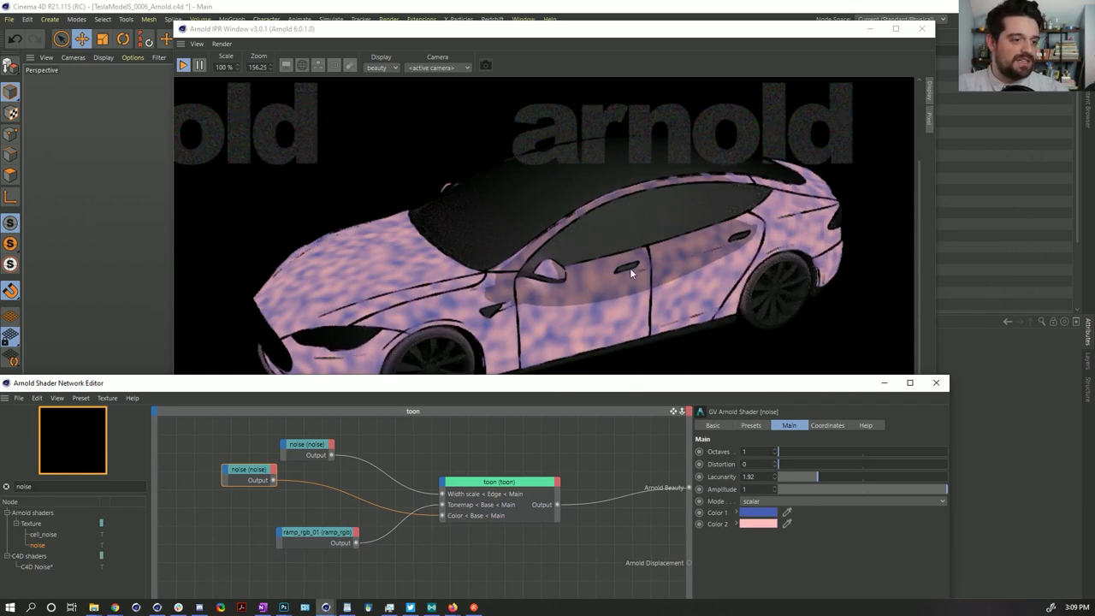
Move the quad light closer to the car and rotate it toward the car
{"action": "left_click_drag", "start_coordinate": [633, 39], "coordinate": [800, 78]}
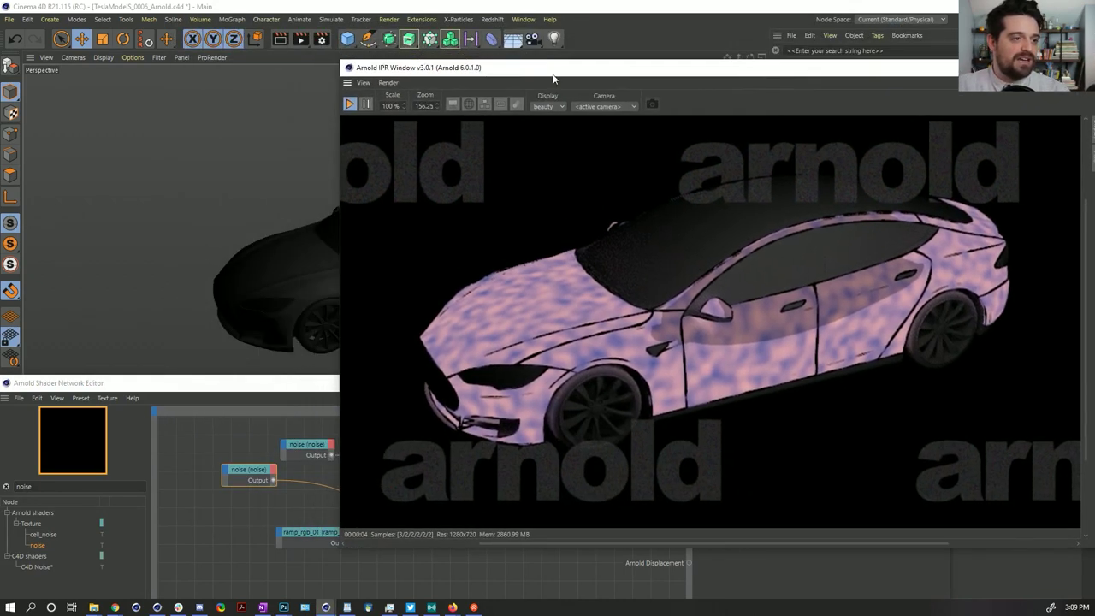
{"action": "left_click_drag", "start_coordinate": [553, 79], "coordinate": [607, 175]}
{"action": "left_click_drag", "start_coordinate": [517, 127], "coordinate": [171, 265]}
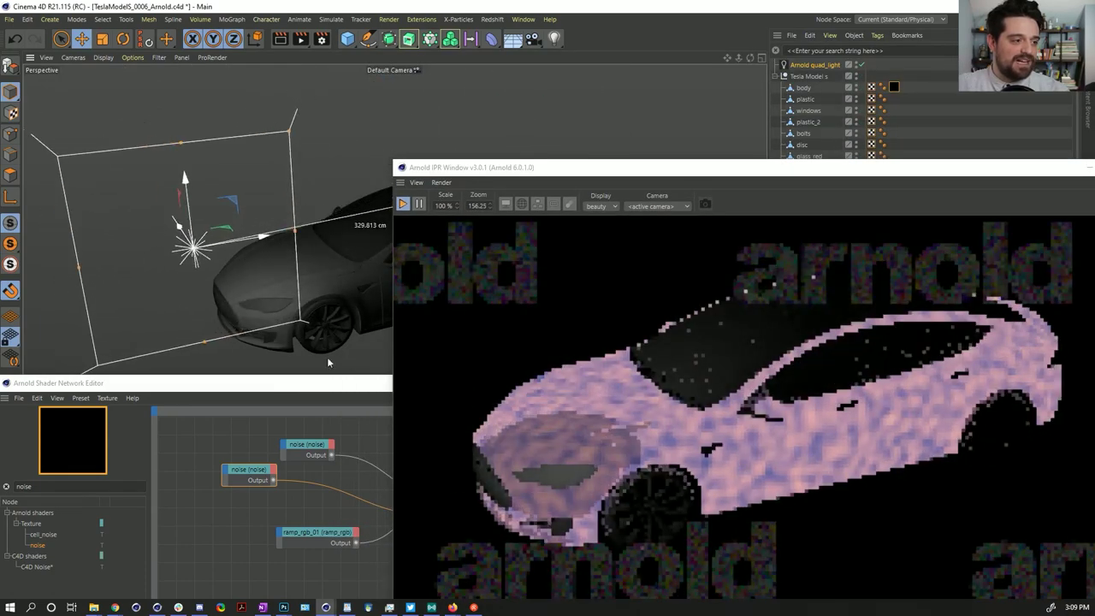
{"action": "key", "text": "r"}
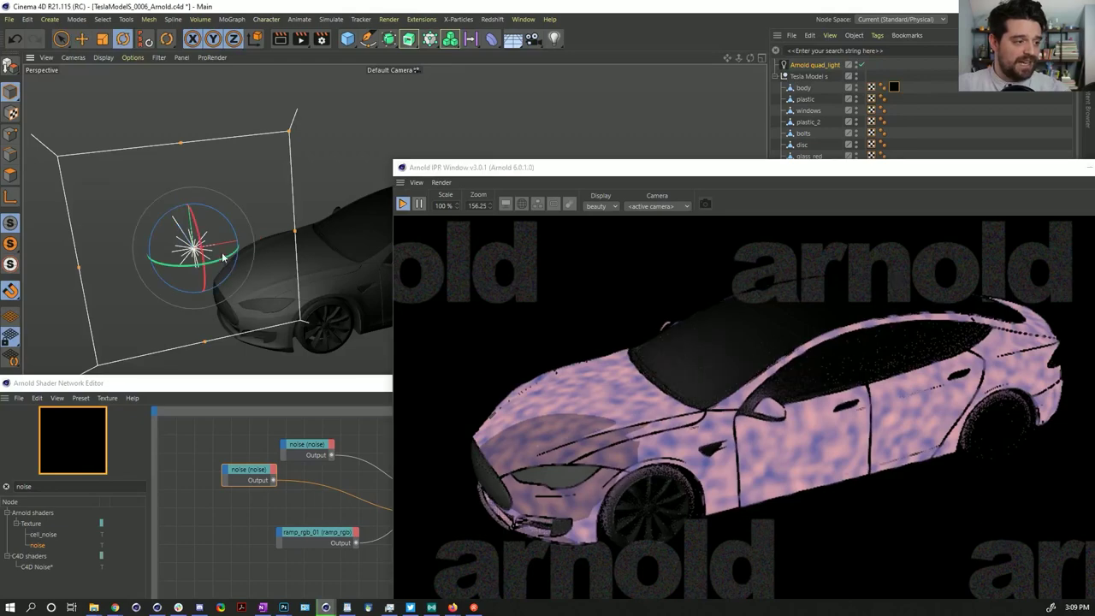
{"action": "left_click_drag", "start_coordinate": [186, 273], "coordinate": [144, 279]}
Delete ramp_rgb_01's white and black knots and add a new knot at 52% value
{"action": "left_click_drag", "start_coordinate": [270, 382], "coordinate": [245, 12]}
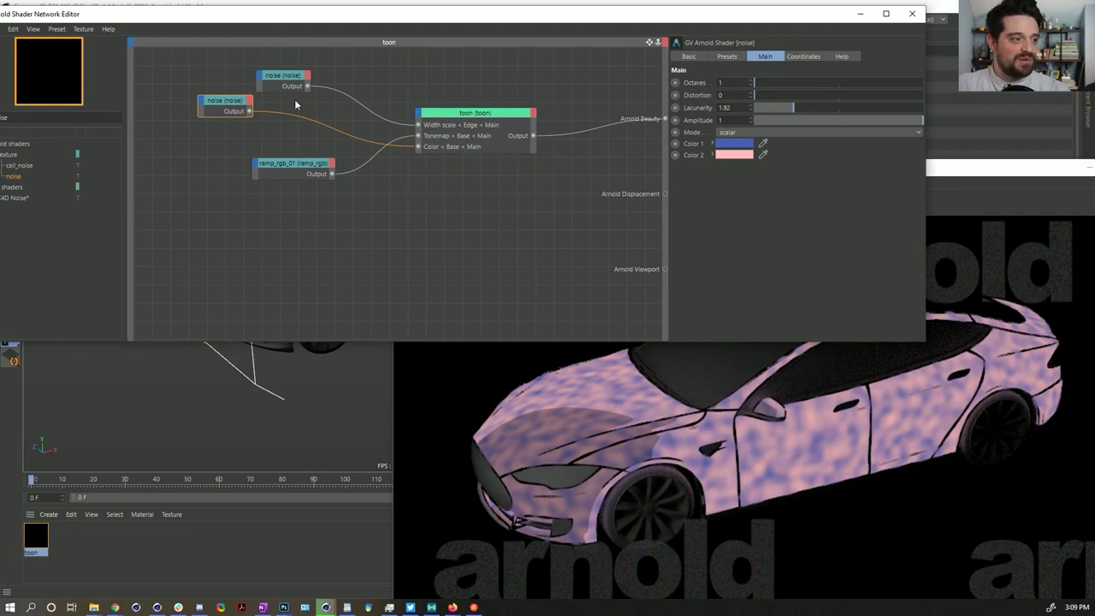
{"action": "left_click", "coordinate": [291, 169]}
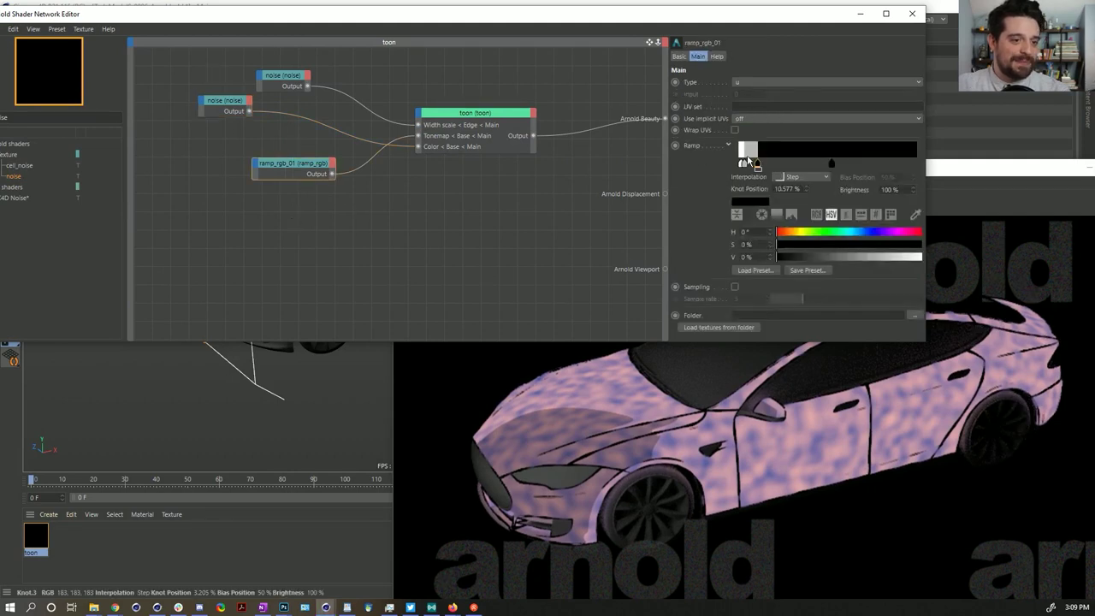
{"action": "left_click_drag", "start_coordinate": [741, 164], "coordinate": [849, 165]}
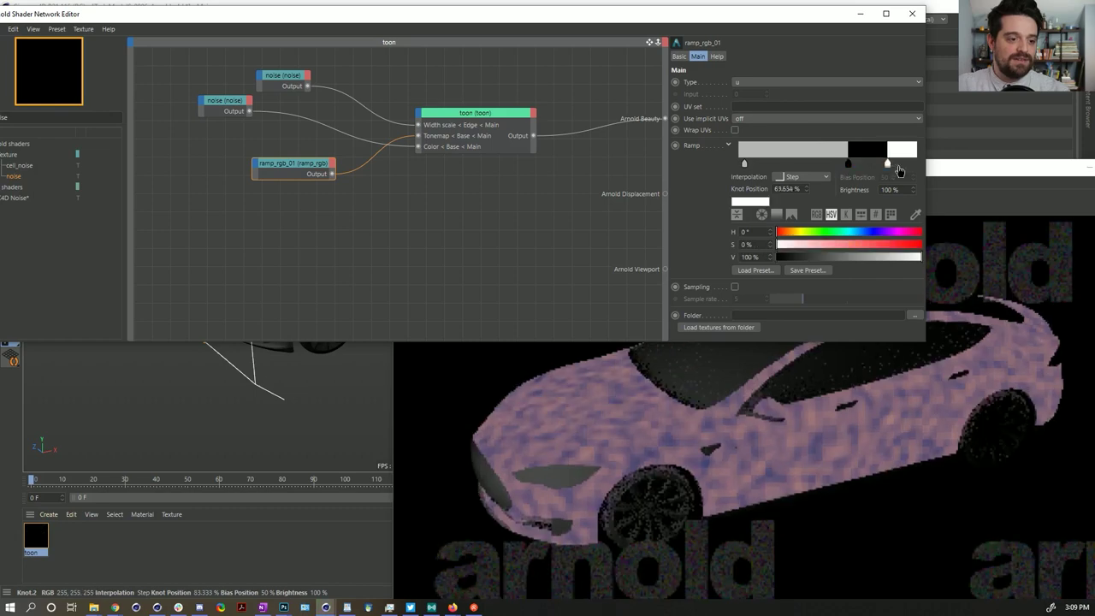
{"action": "key", "text": "Delete"}
{"action": "left_click_drag", "start_coordinate": [849, 163], "coordinate": [821, 271]}
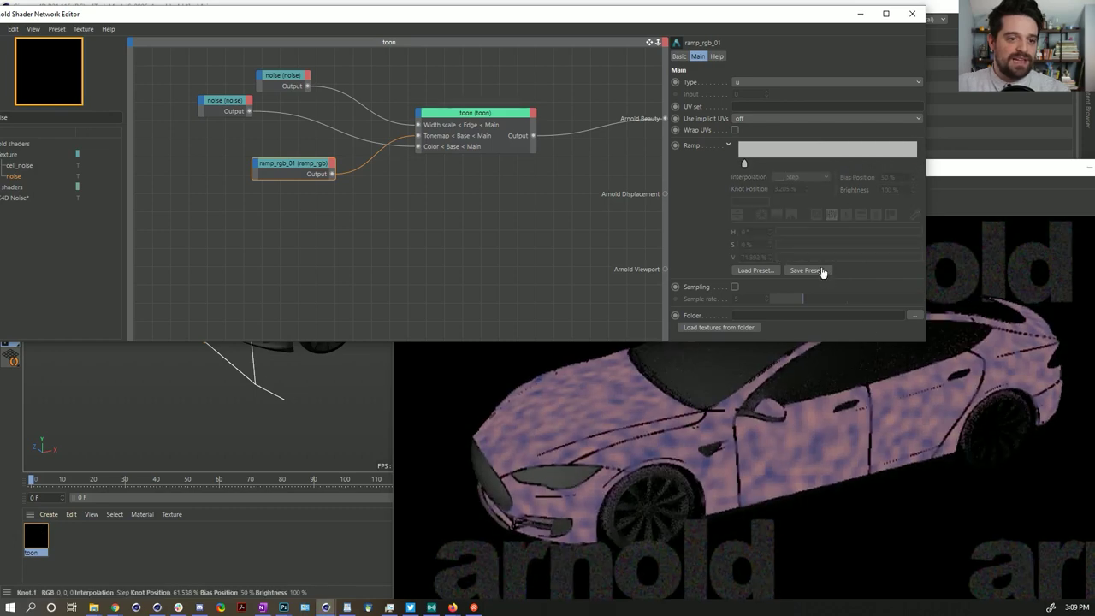
{"action": "left_click_drag", "start_coordinate": [743, 164], "coordinate": [911, 163]}
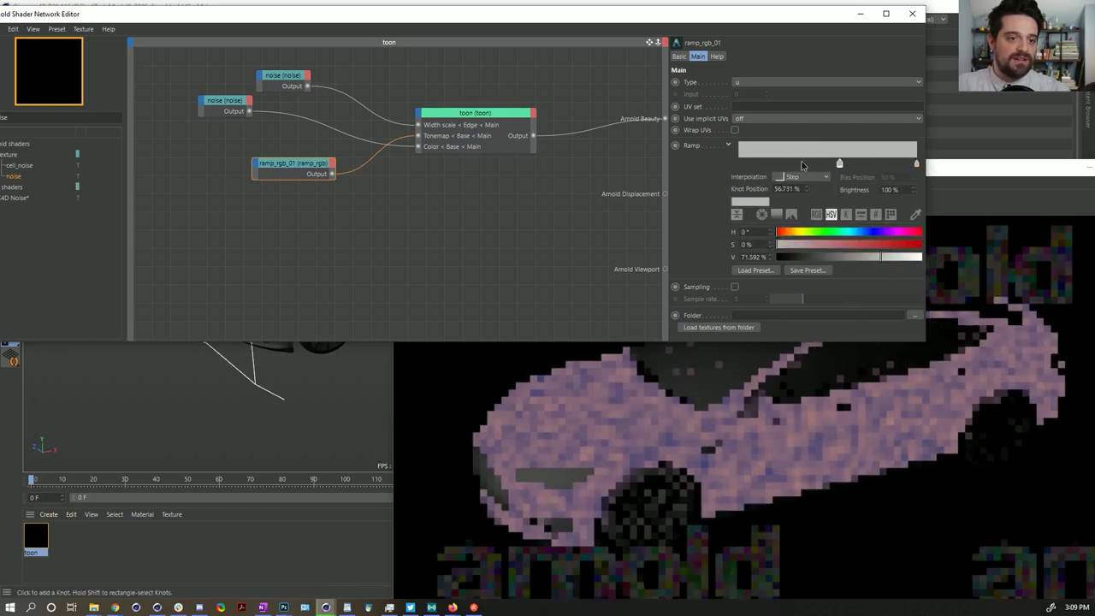
{"action": "left_click", "coordinate": [774, 160]}
{"action": "left_click", "coordinate": [809, 257]}
{"action": "left_click_drag", "start_coordinate": [810, 255], "coordinate": [854, 257]}
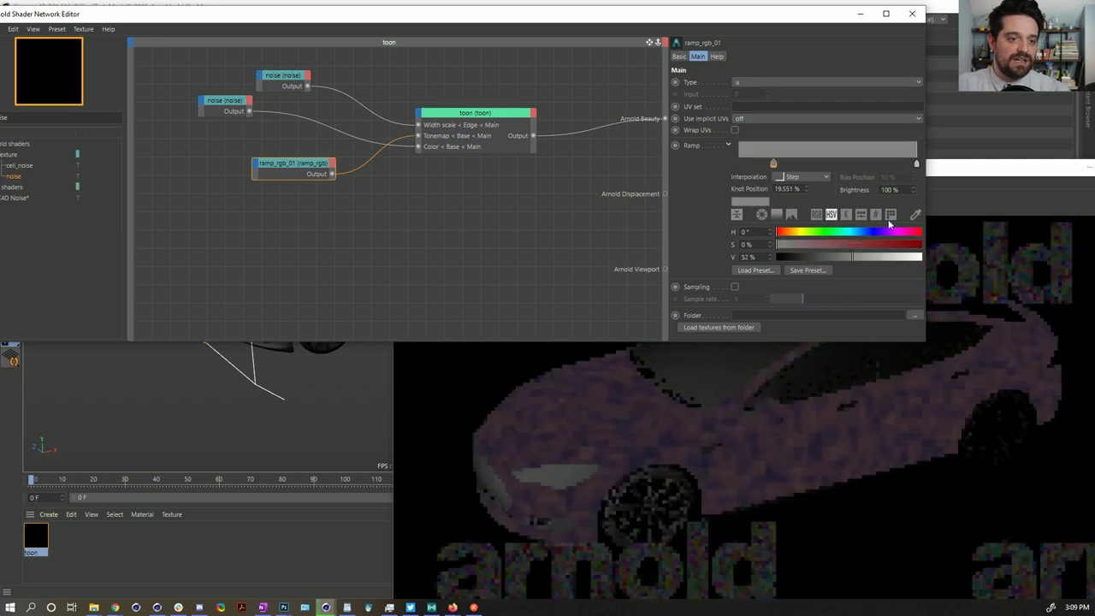
Set the ramp interpolation to Step and add a knot near the ramp's start
{"action": "left_click", "coordinate": [802, 177]}
{"action": "left_click", "coordinate": [799, 189]}
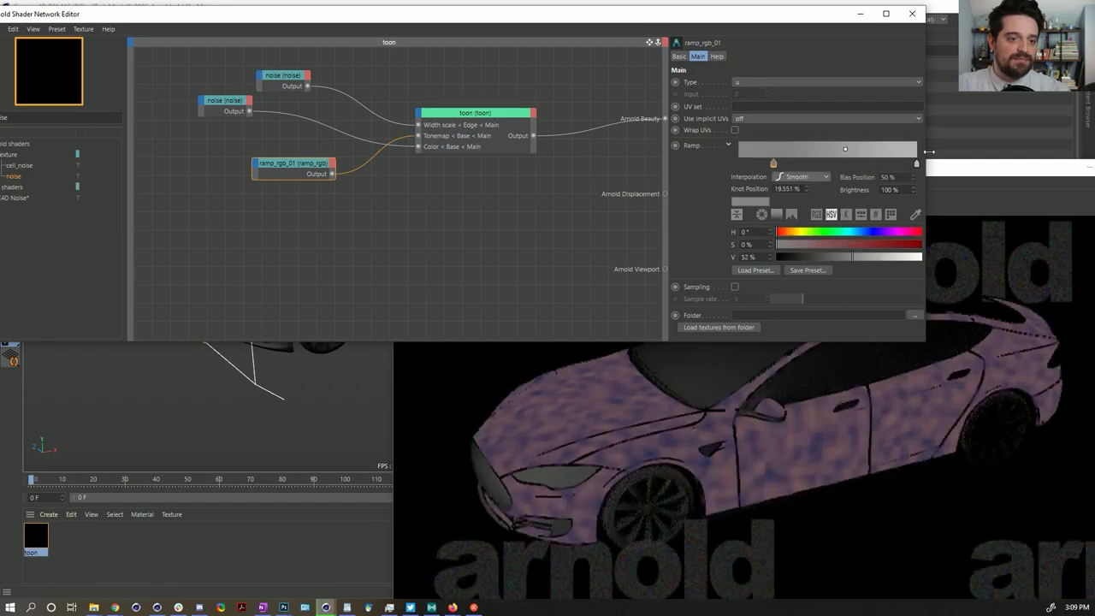
{"action": "left_click_drag", "start_coordinate": [916, 163], "coordinate": [835, 163]}
{"action": "left_click", "coordinate": [803, 177]}
{"action": "left_click", "coordinate": [795, 226]}
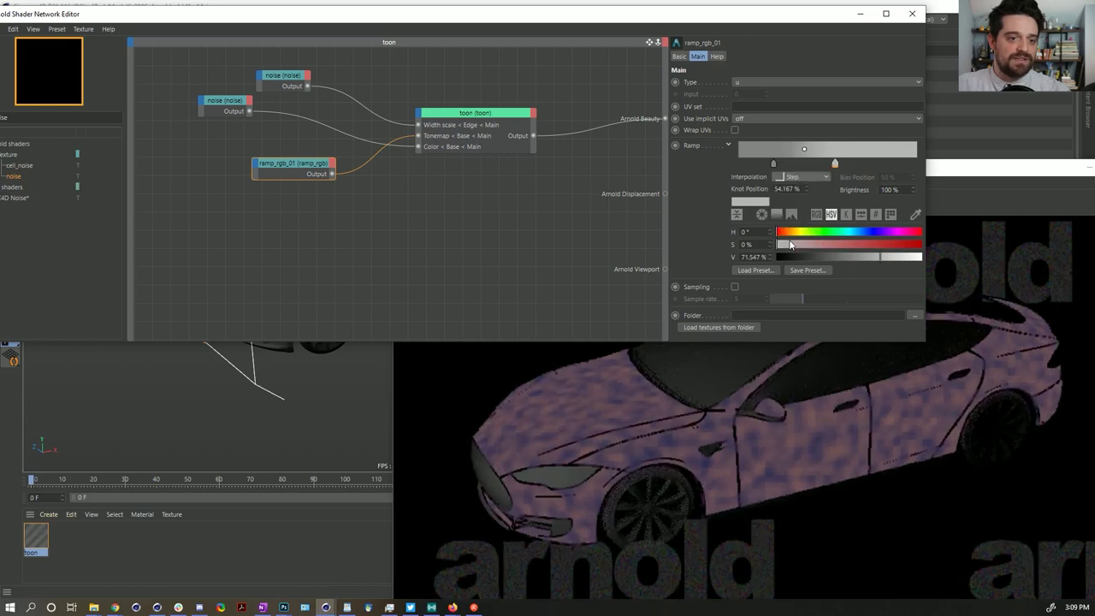
{"action": "left_click", "coordinate": [773, 163]}
{"action": "left_click", "coordinate": [790, 178]}
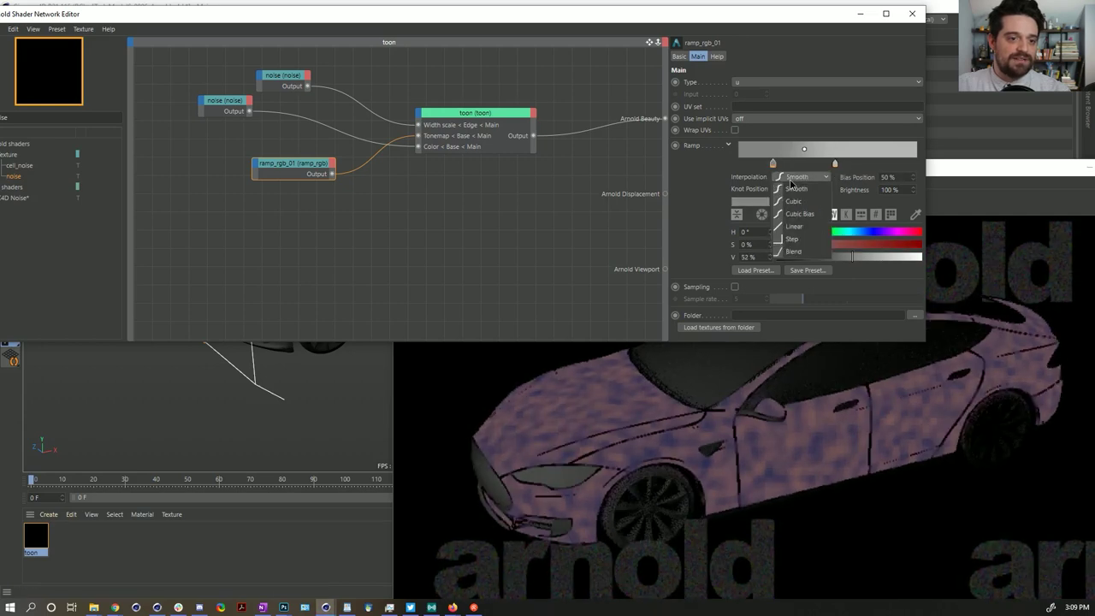
{"action": "left_click", "coordinate": [793, 239]}
{"action": "left_click_drag", "start_coordinate": [835, 163], "coordinate": [741, 164]}
{"action": "left_click", "coordinate": [741, 163]}
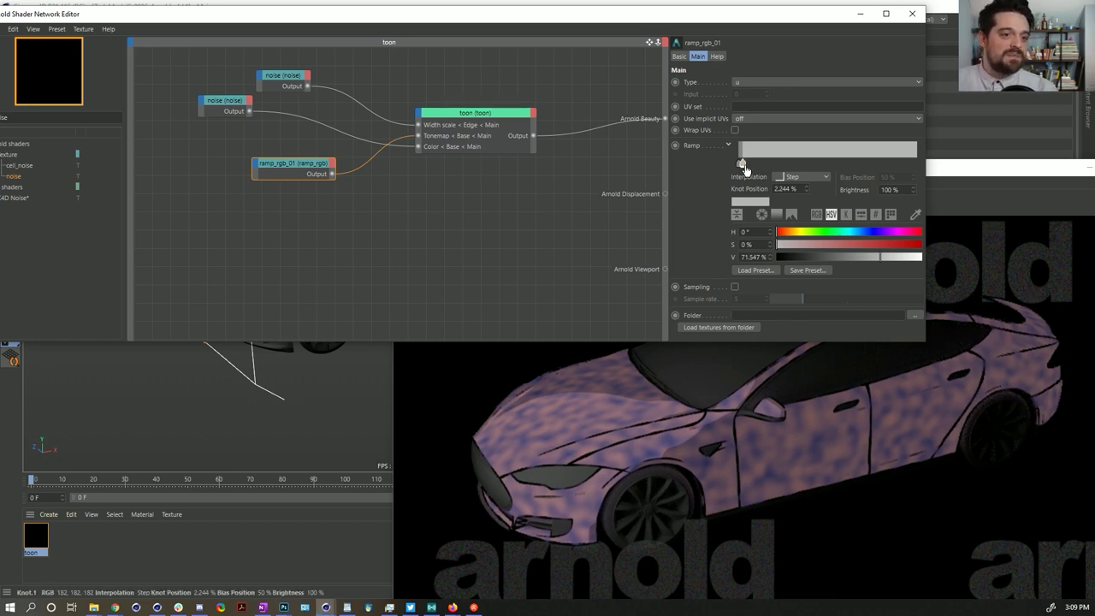
Add ramp knots at 75% (white) and about 27%, then bunch them toward the start
{"action": "left_click_drag", "start_coordinate": [741, 164], "coordinate": [753, 167]}
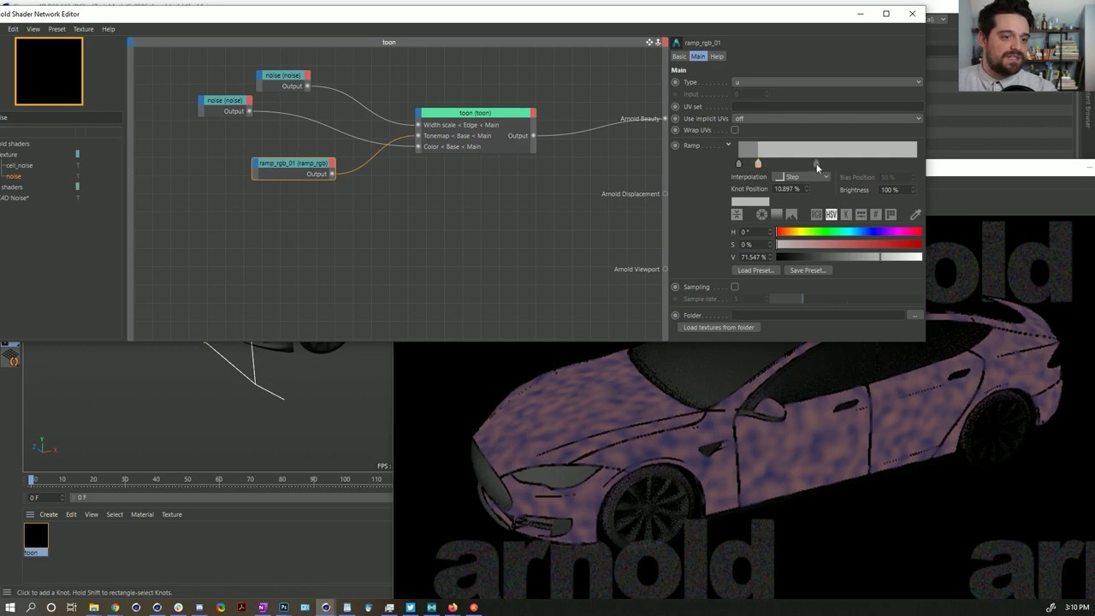
{"action": "left_click_drag", "start_coordinate": [733, 158], "coordinate": [804, 173], "text": "shift"}
{"action": "left_click", "coordinate": [872, 164]}
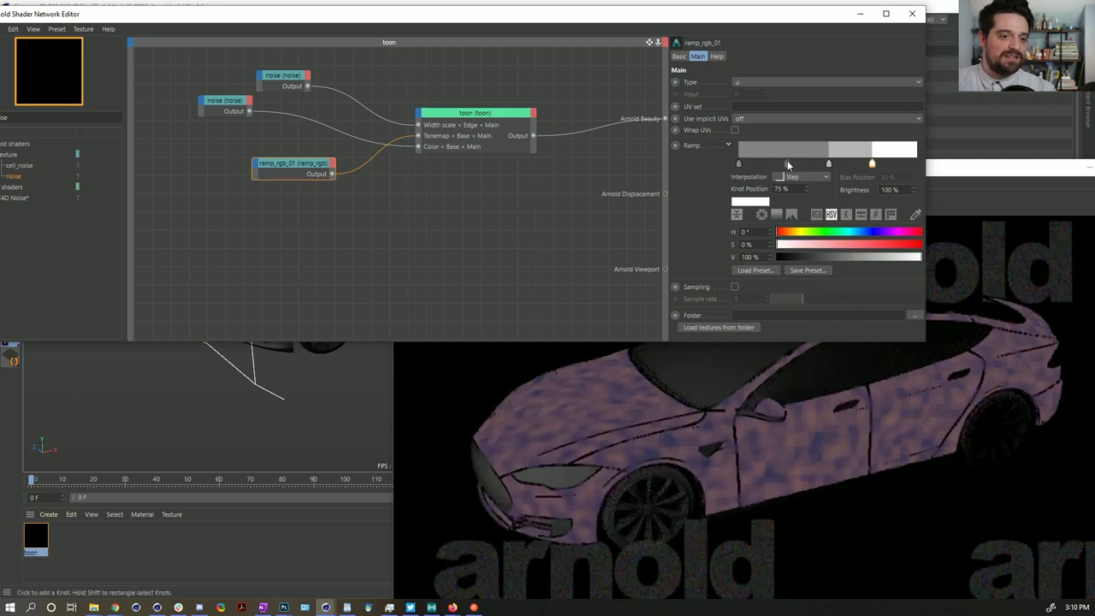
{"action": "left_click", "coordinate": [788, 164]}
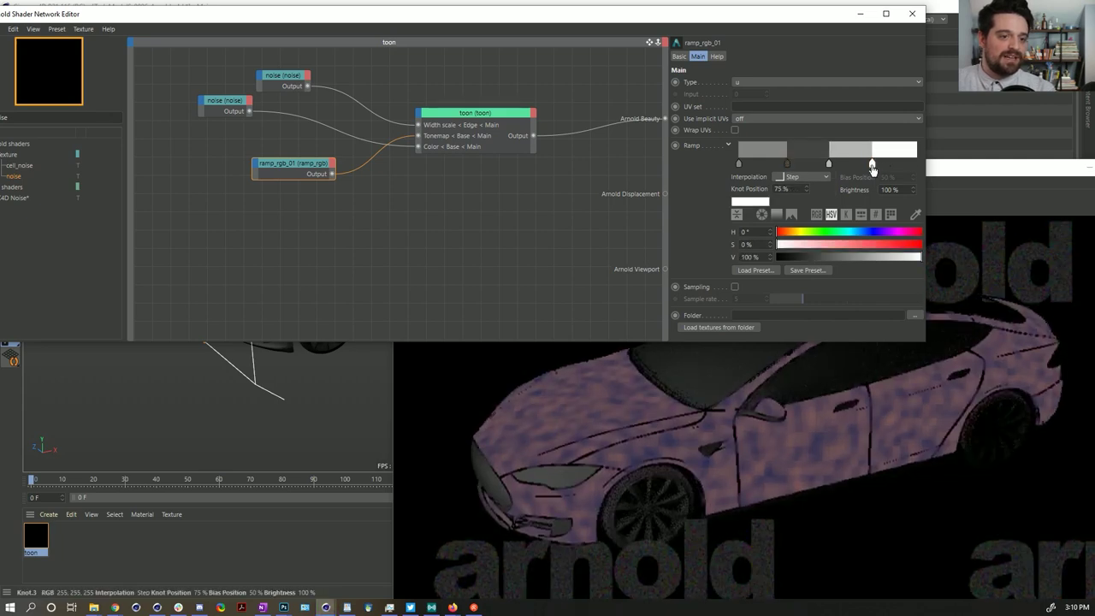
{"action": "left_click_drag", "start_coordinate": [878, 161], "coordinate": [733, 166], "text": "shift"}
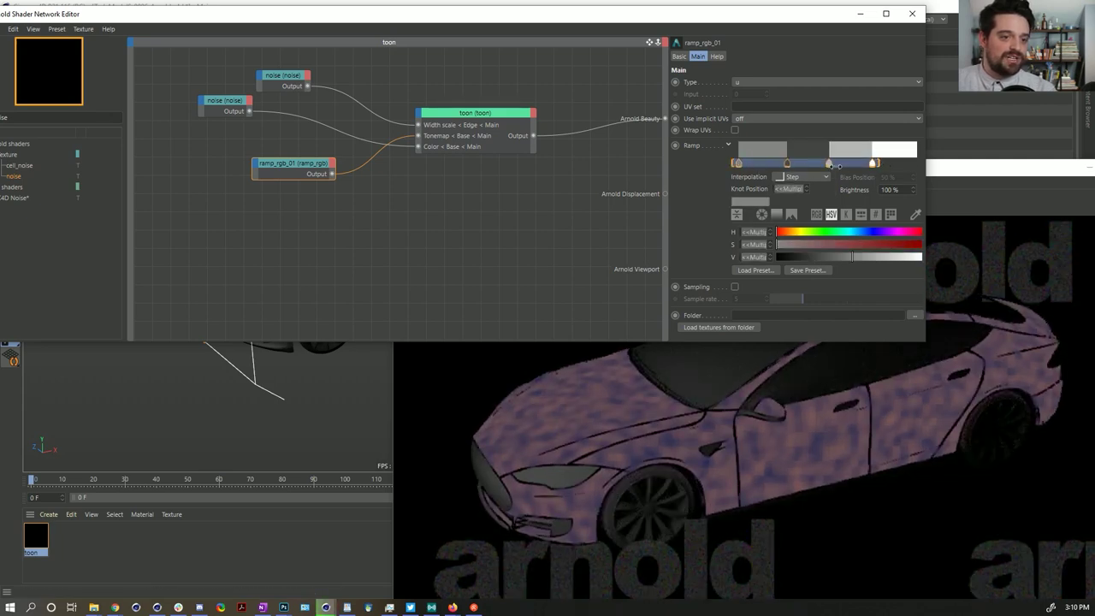
{"action": "left_click_drag", "start_coordinate": [839, 165], "coordinate": [771, 168]}
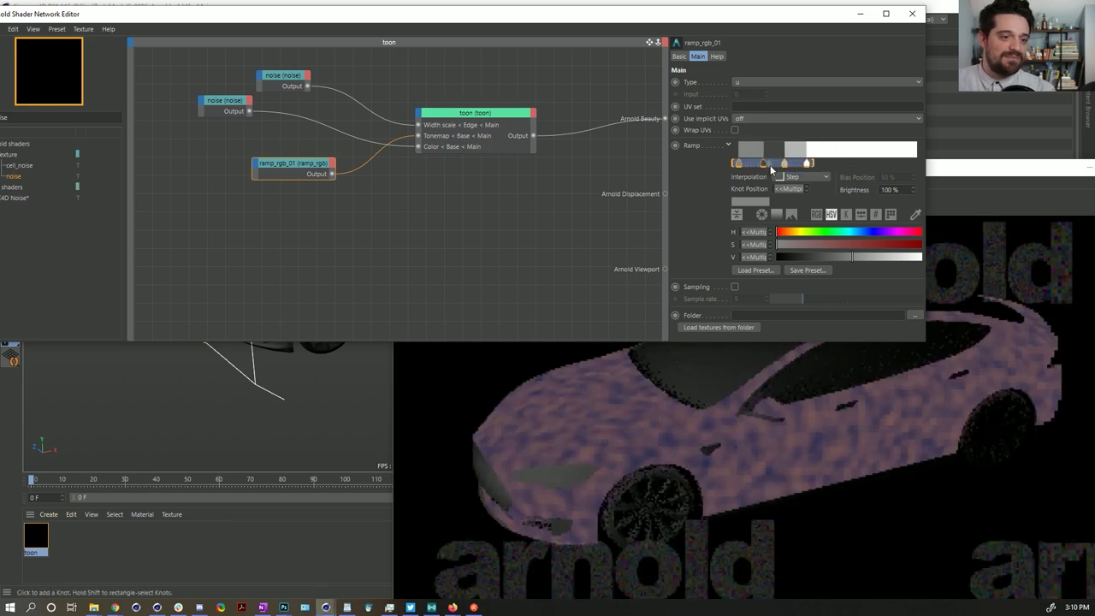
Set the first knot's V to 0% and pack the knots at the ramp's start
{"action": "left_click", "coordinate": [740, 164]}
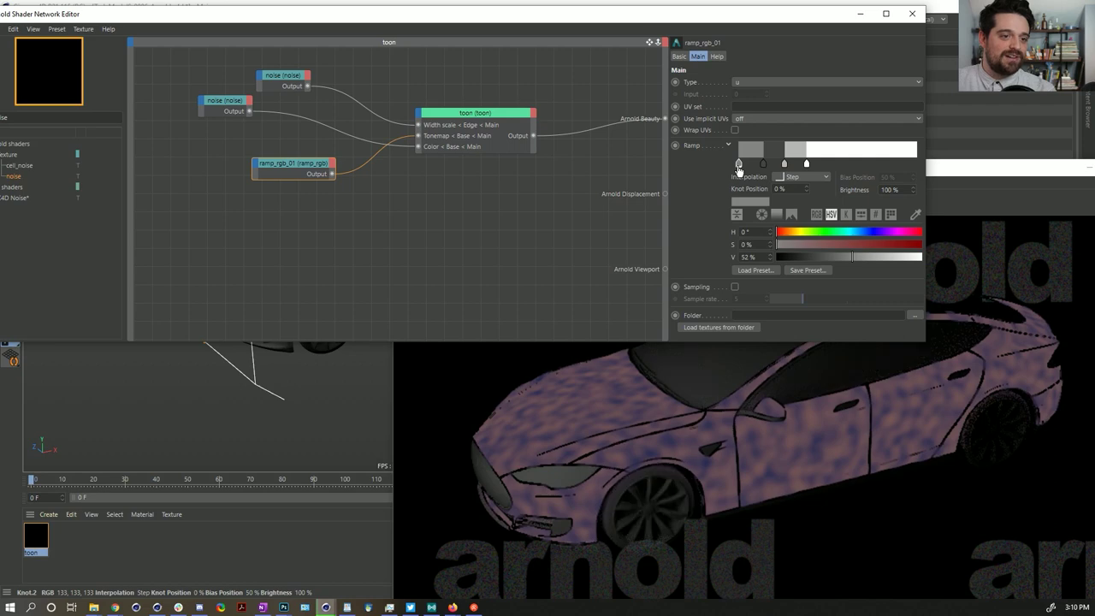
{"action": "left_click_drag", "start_coordinate": [845, 264], "coordinate": [776, 257]}
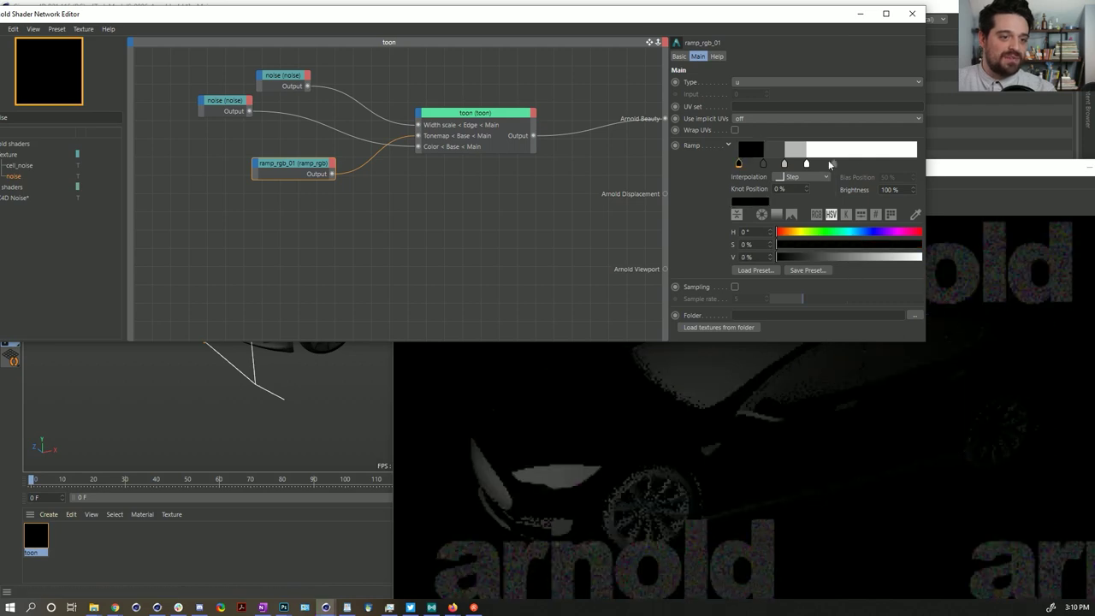
{"action": "left_click", "coordinate": [806, 163]}
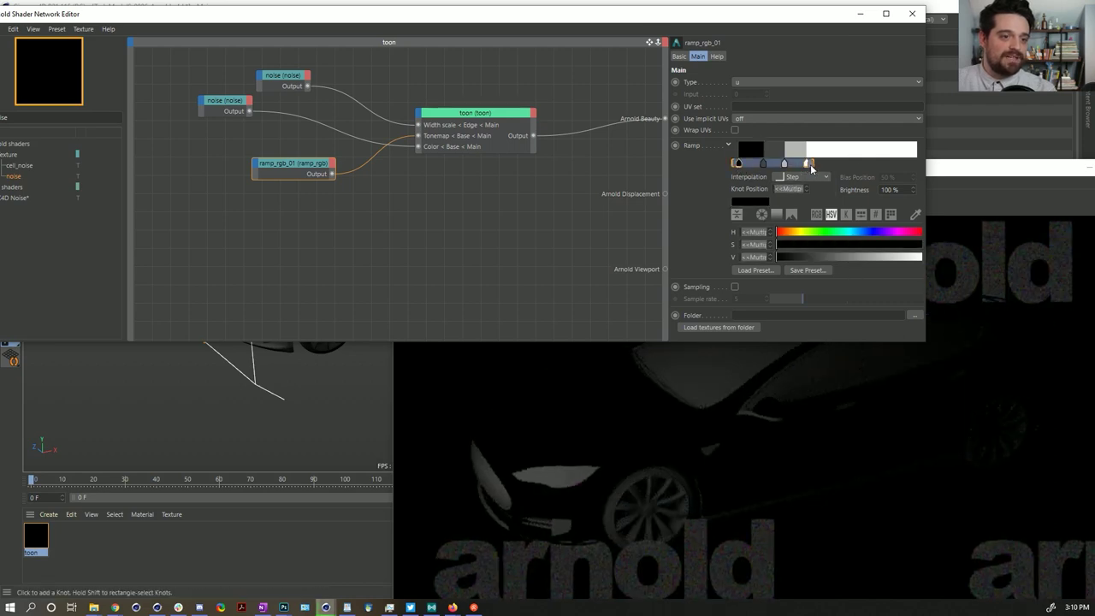
{"action": "mouse_move", "coordinate": [806, 164]}
{"action": "left_mouse_down"}
{"action": "mouse_move", "coordinate": [741, 164]}
{"action": "mouse_move", "coordinate": [806, 164]}
{"action": "left_mouse_up"}
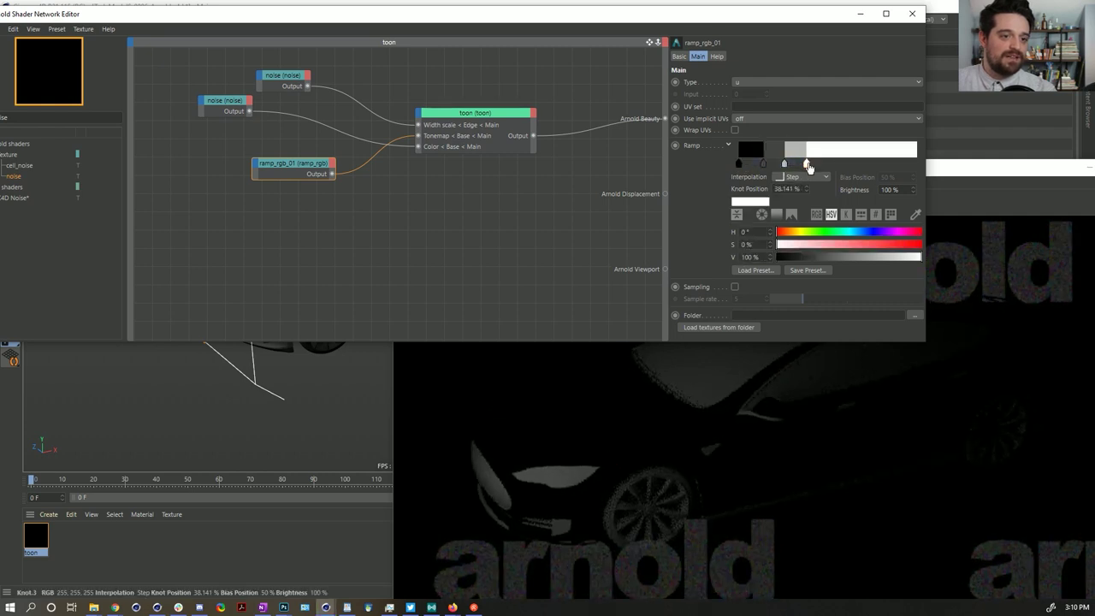
{"action": "left_click", "coordinate": [763, 163]}
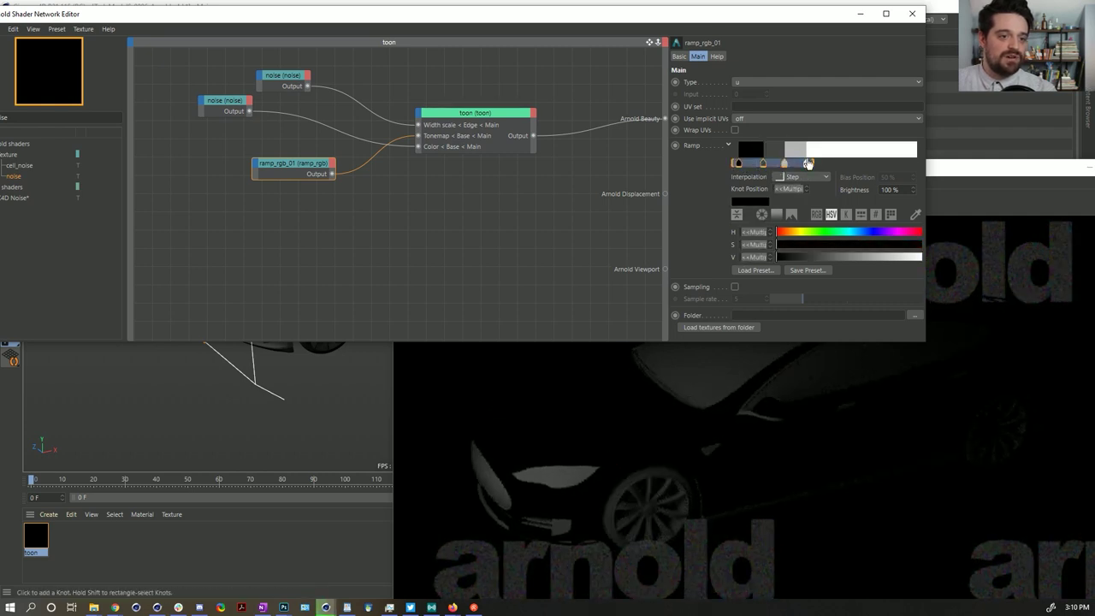
{"action": "left_click_drag", "start_coordinate": [764, 163], "coordinate": [753, 163]}
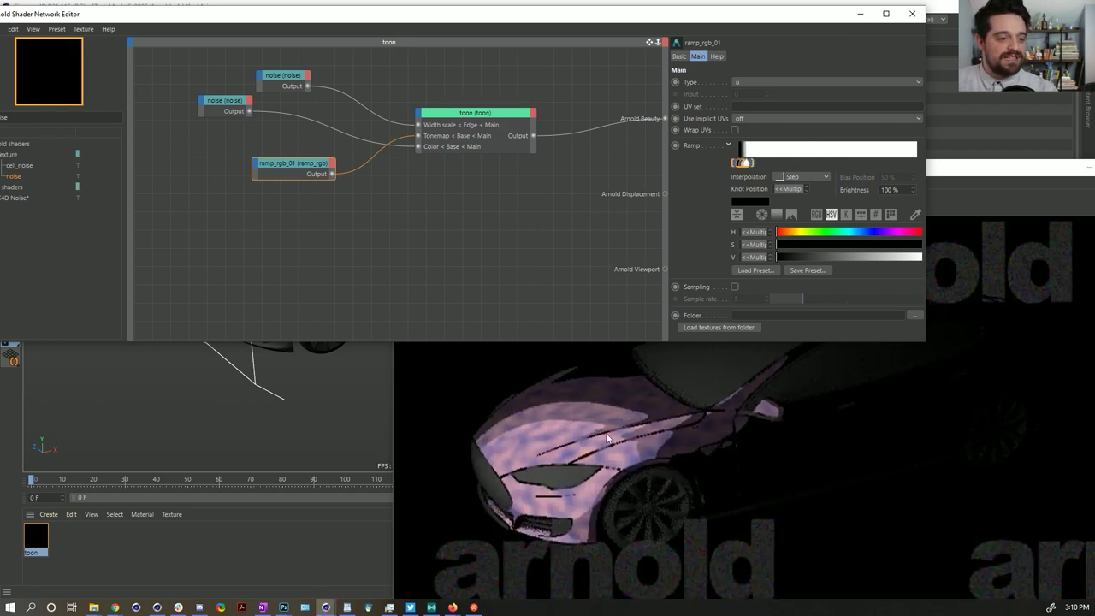
{"action": "left_click_drag", "start_coordinate": [967, 174], "coordinate": [731, 60]}
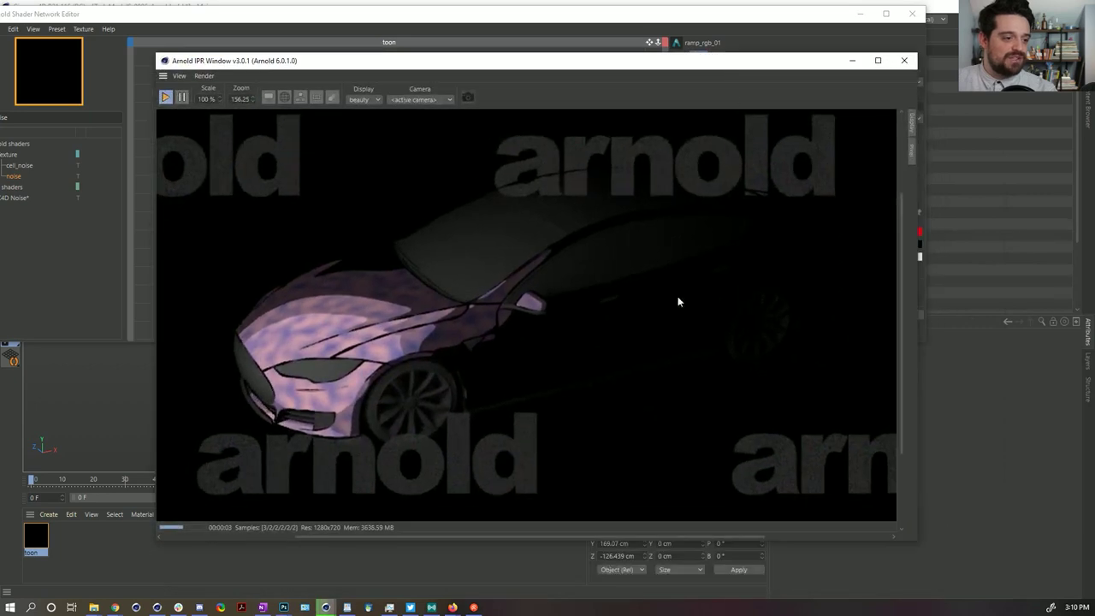
Shrink the shader network editor and move the render preview to uncover the viewport
{"action": "left_click", "coordinate": [773, 31]}
{"action": "left_click", "coordinate": [473, 377]}
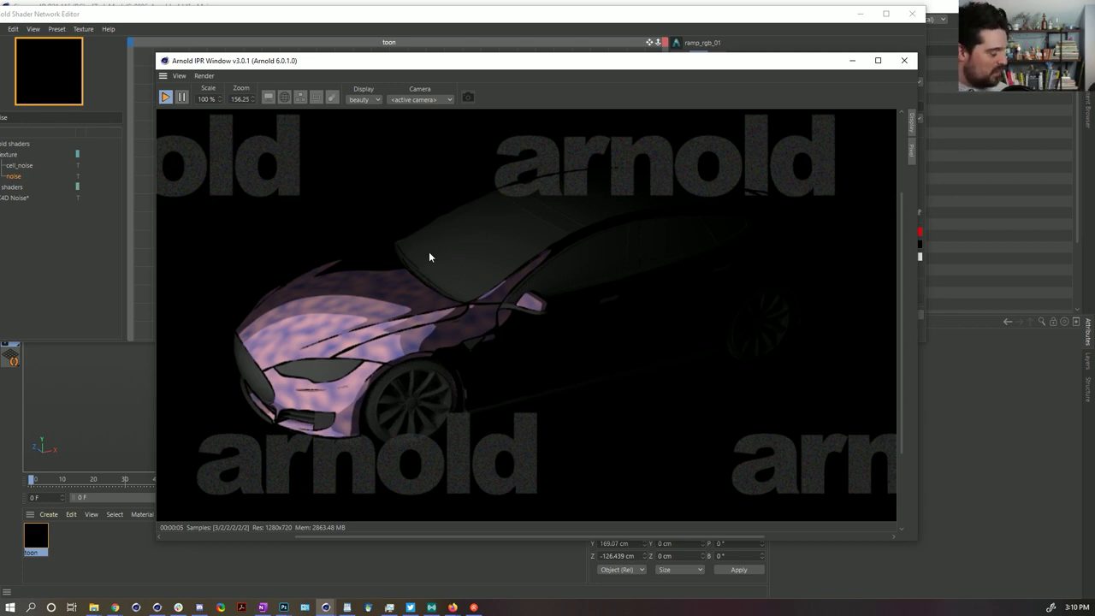
{"action": "double_click", "coordinate": [389, 26]}
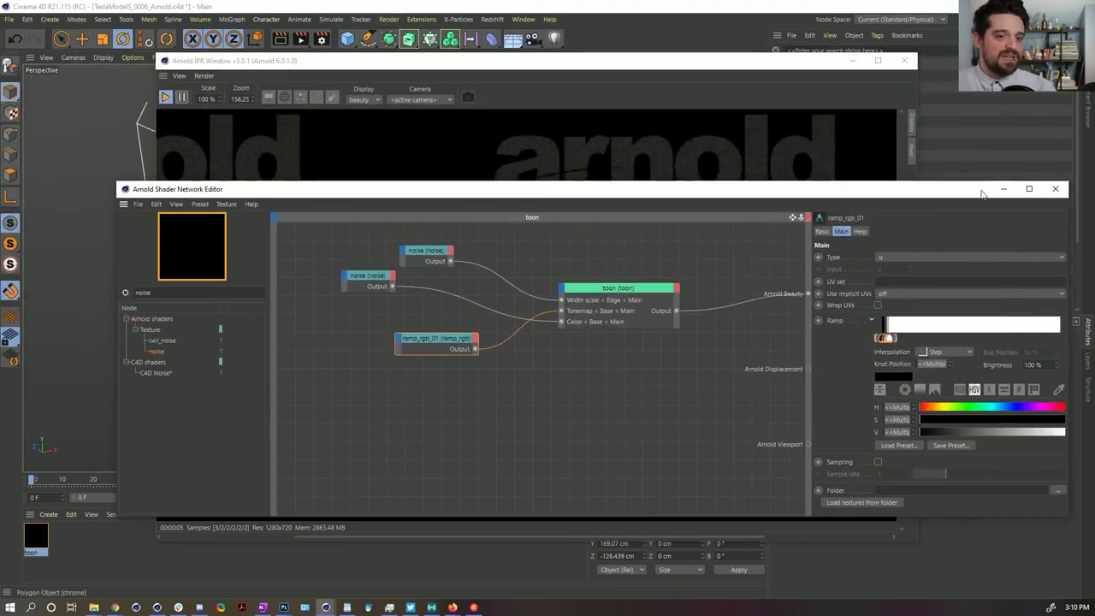
{"action": "left_click", "coordinate": [1055, 188]}
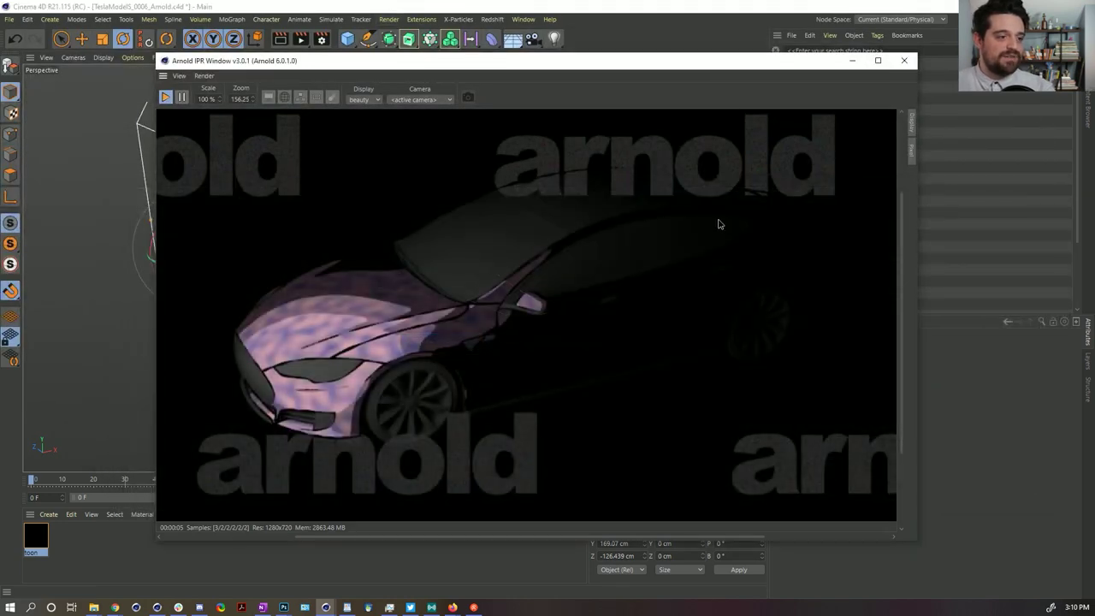
{"action": "left_click_drag", "start_coordinate": [694, 71], "coordinate": [772, 208]}
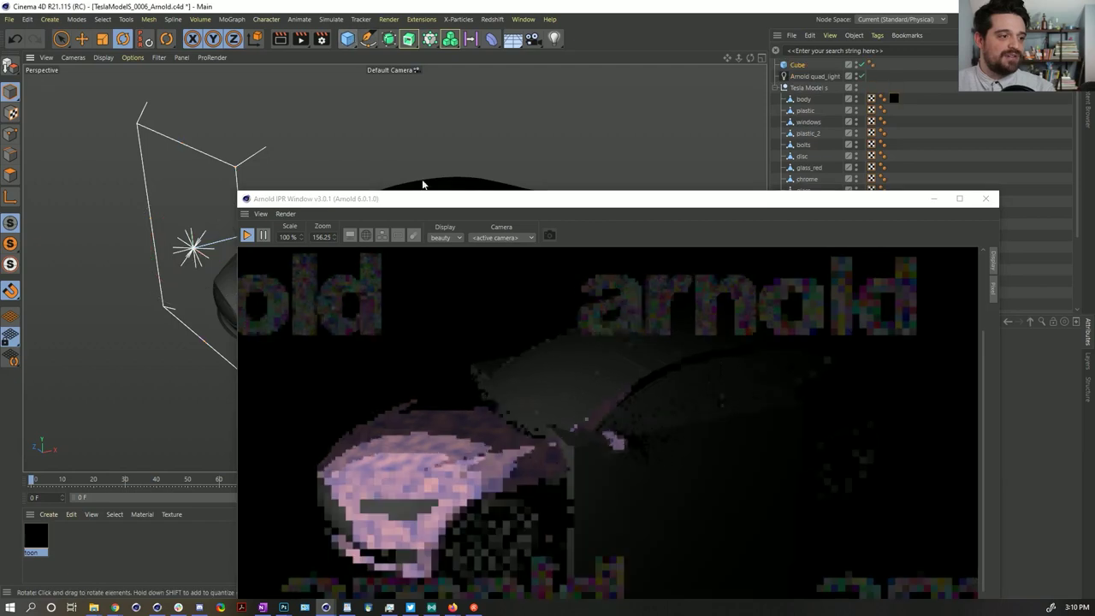
{"action": "left_click_drag", "start_coordinate": [438, 204], "coordinate": [741, 157]}
Move the Cube in front of the quad light above the car
{"action": "left_click", "coordinate": [82, 38]}
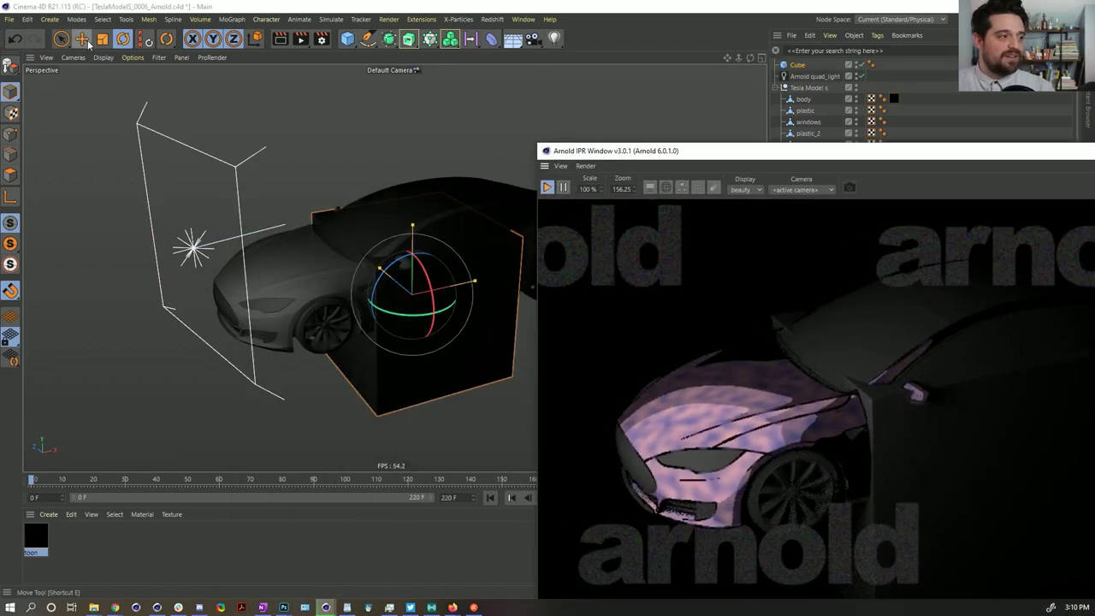
{"action": "left_click_drag", "start_coordinate": [285, 152], "coordinate": [326, 90]}
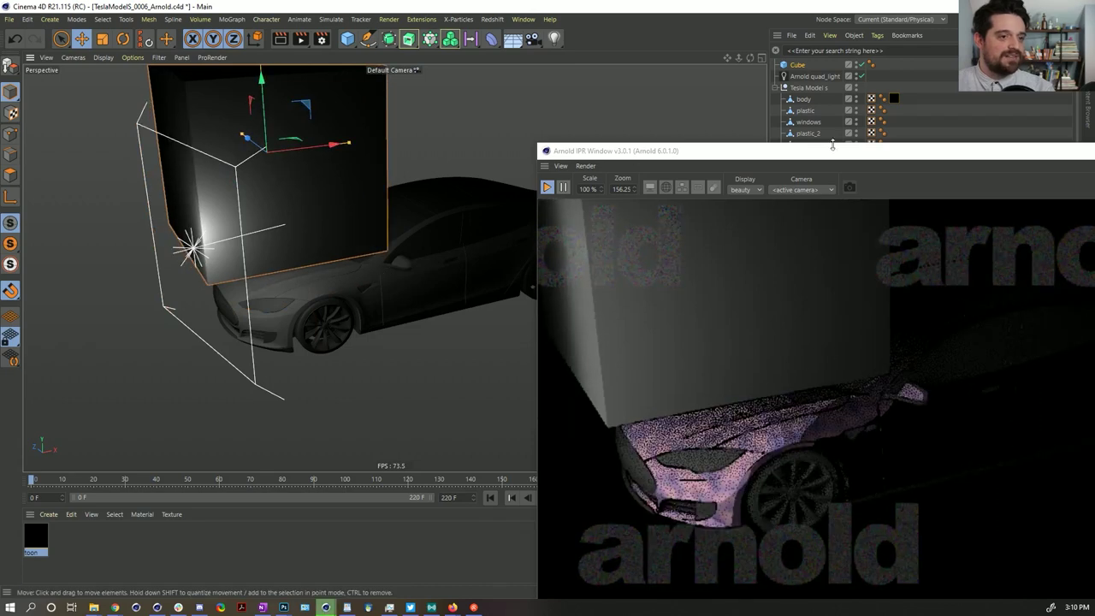
{"action": "left_click_drag", "start_coordinate": [736, 155], "coordinate": [276, 120]}
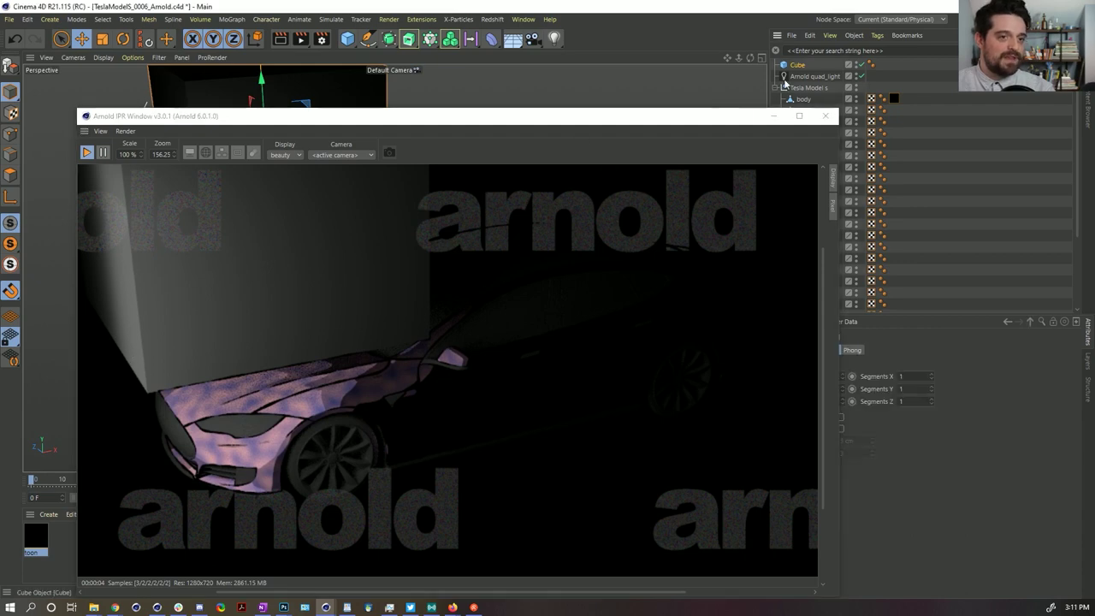
{"action": "left_click_drag", "start_coordinate": [710, 120], "coordinate": [615, 73]}
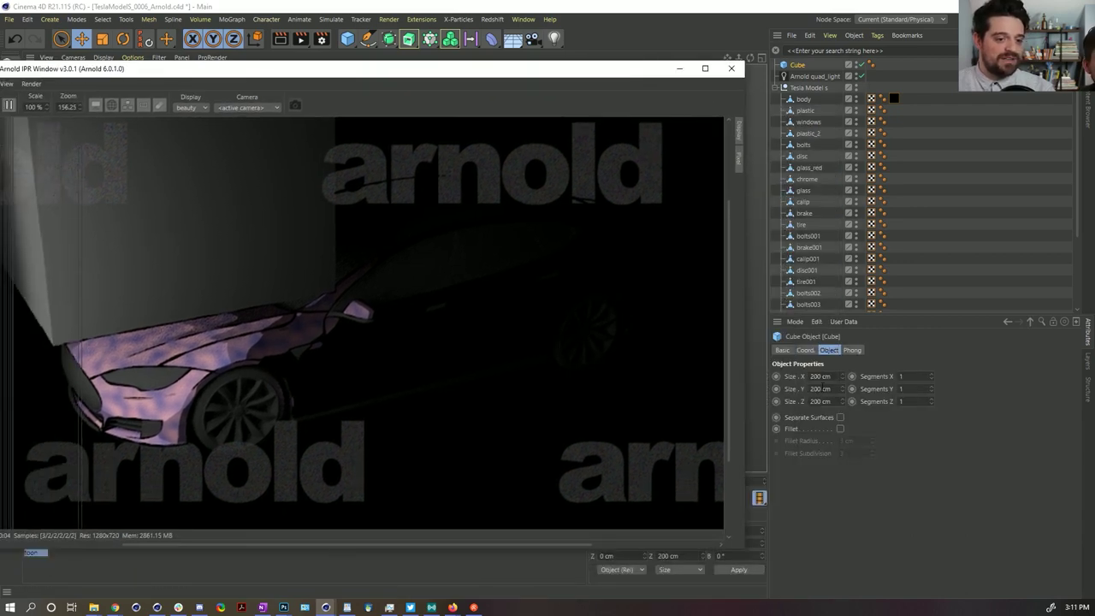
Set the cube's X, Y and Z size to 10 cm
{"action": "left_click", "coordinate": [827, 376]}
{"action": "key", "text": "Return"}
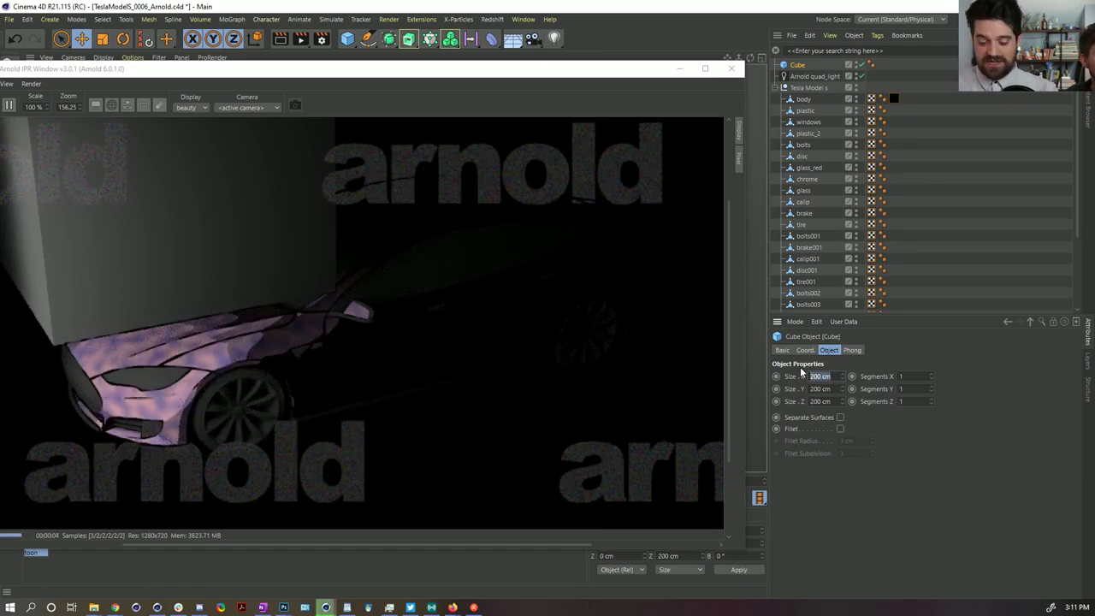
{"action": "key", "text": "Right"}
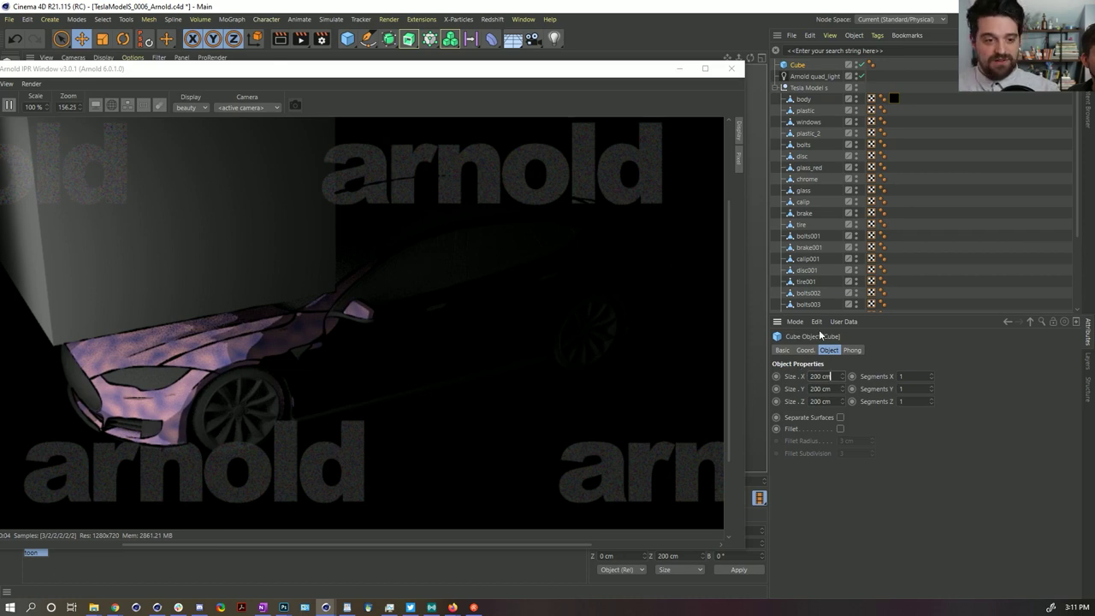
{"action": "type", "text": "10"}
{"action": "key", "text": "Tab"}
{"action": "type", "text": "10"}
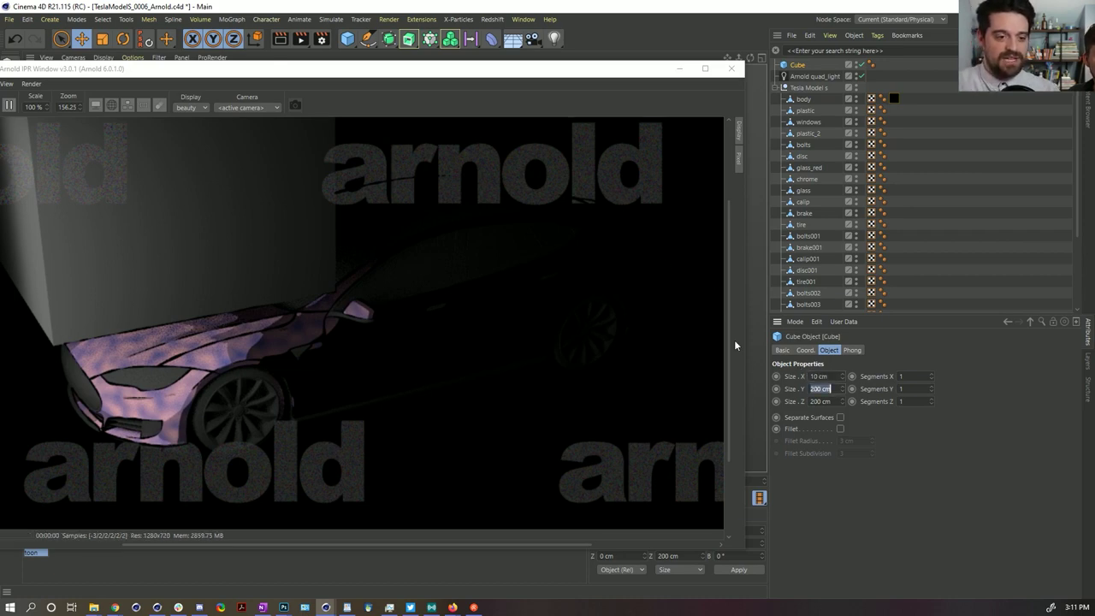
{"action": "key", "text": "Tab"}
{"action": "type", "text": "0"}
{"action": "key", "text": "Return"}
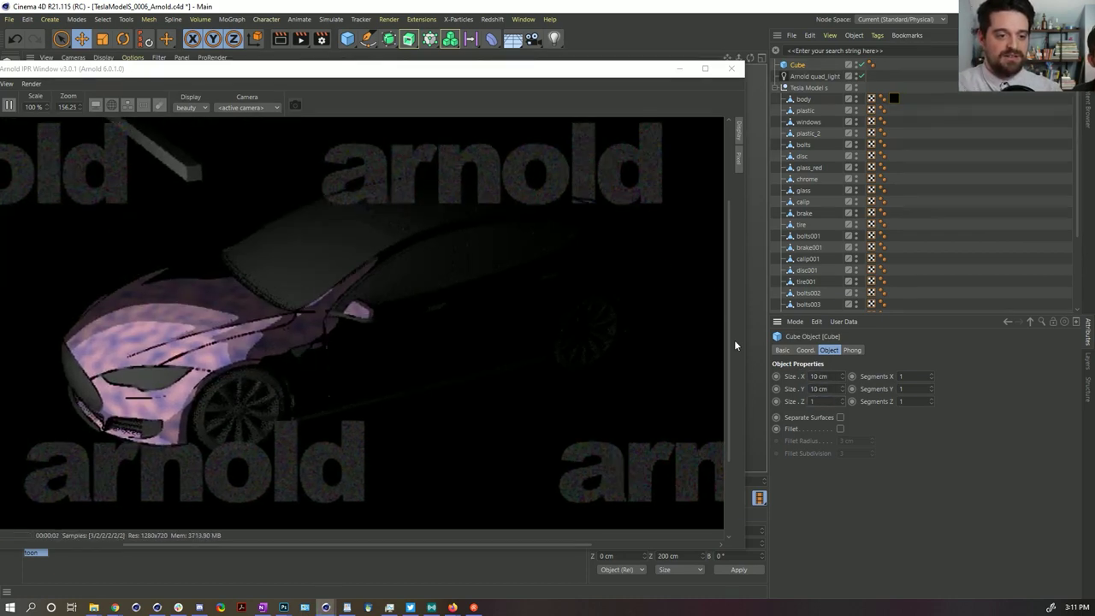
Lower the cube over the car's hood and stretch it into a long bar along X
{"action": "left_click_drag", "start_coordinate": [523, 75], "coordinate": [853, 95]}
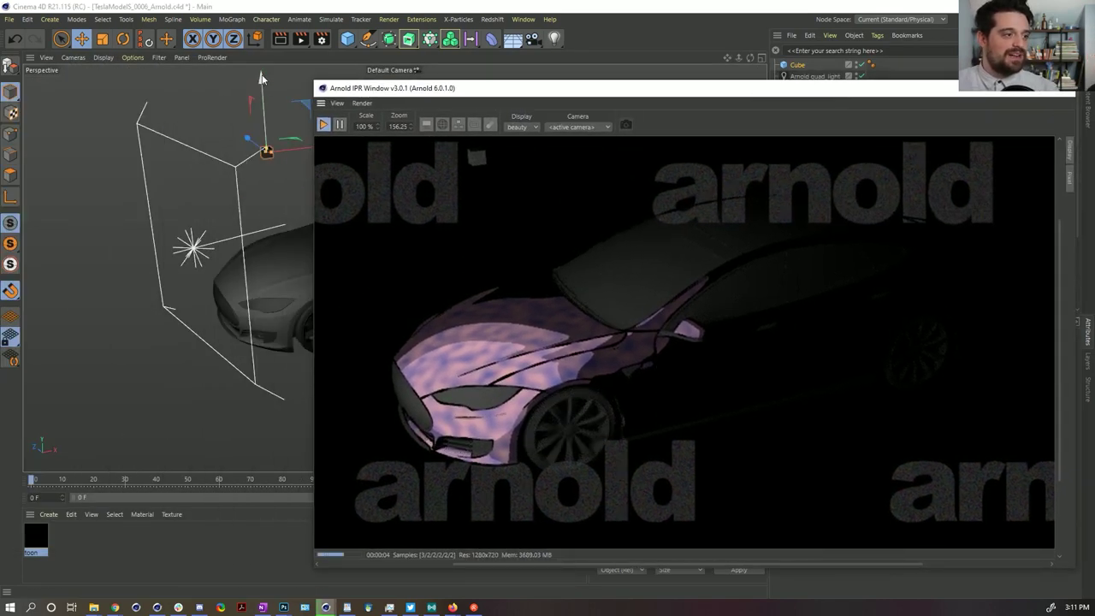
{"action": "left_click_drag", "start_coordinate": [262, 79], "coordinate": [284, 186]}
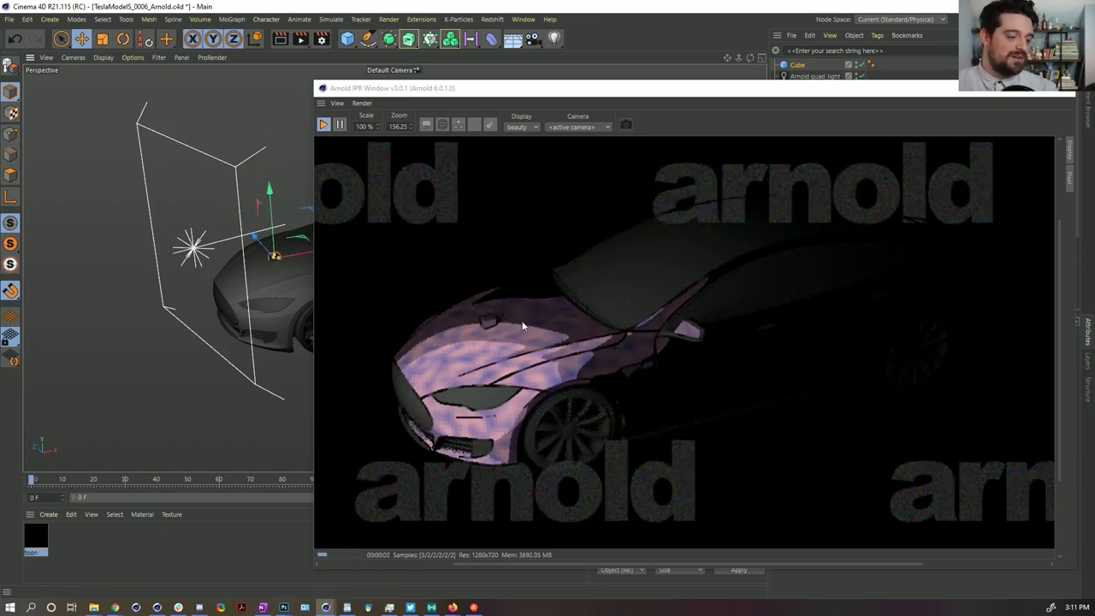
{"action": "scroll", "coordinate": [496, 338], "scroll_direction": "up", "scroll_amount": 3}
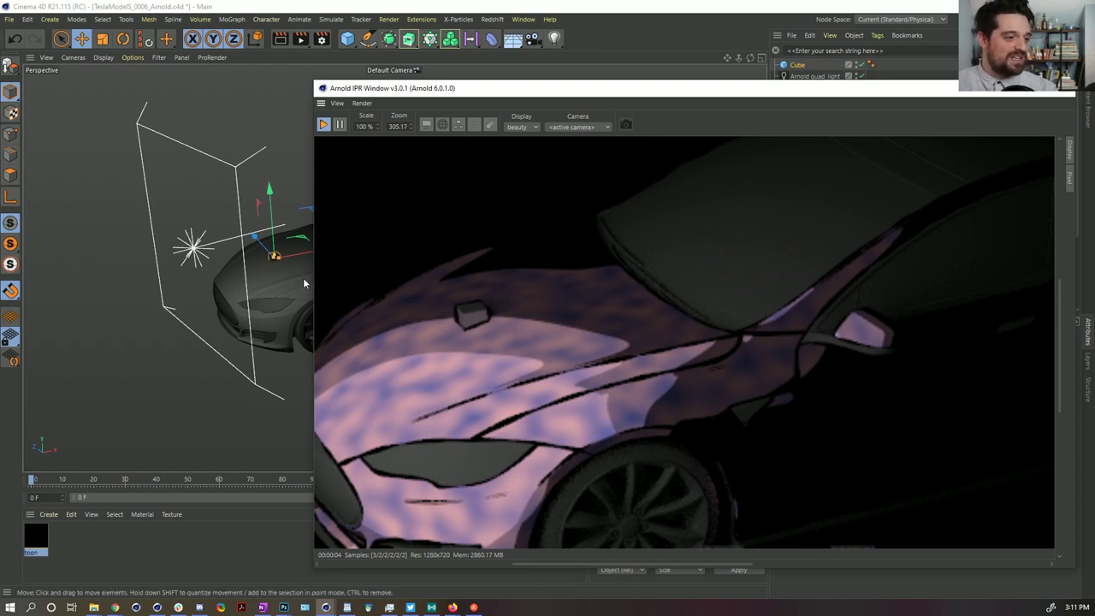
{"action": "left_click_drag", "start_coordinate": [283, 260], "coordinate": [304, 256]}
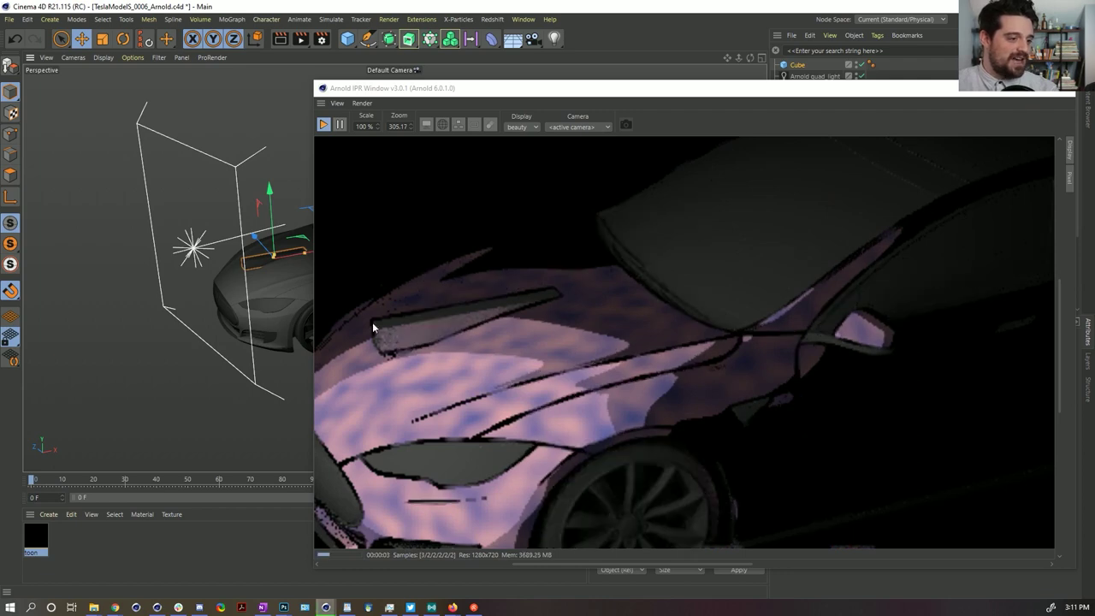
Apply the toon material to the cube bar
{"action": "left_click_drag", "start_coordinate": [36, 537], "coordinate": [257, 266]}
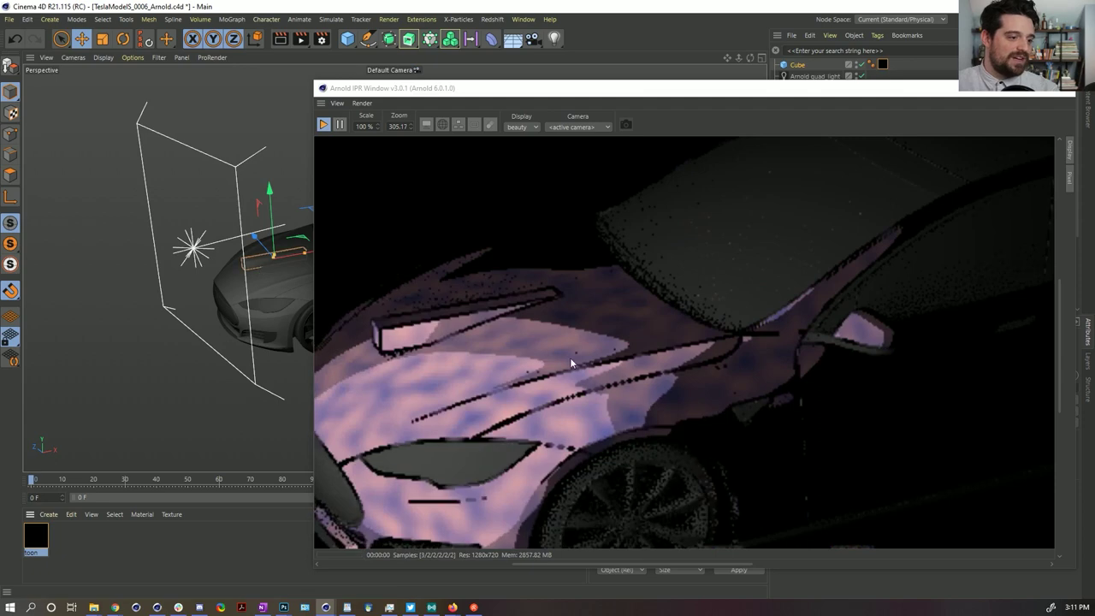
{"action": "scroll", "coordinate": [185, 281], "scroll_direction": "down", "scroll_amount": 4}
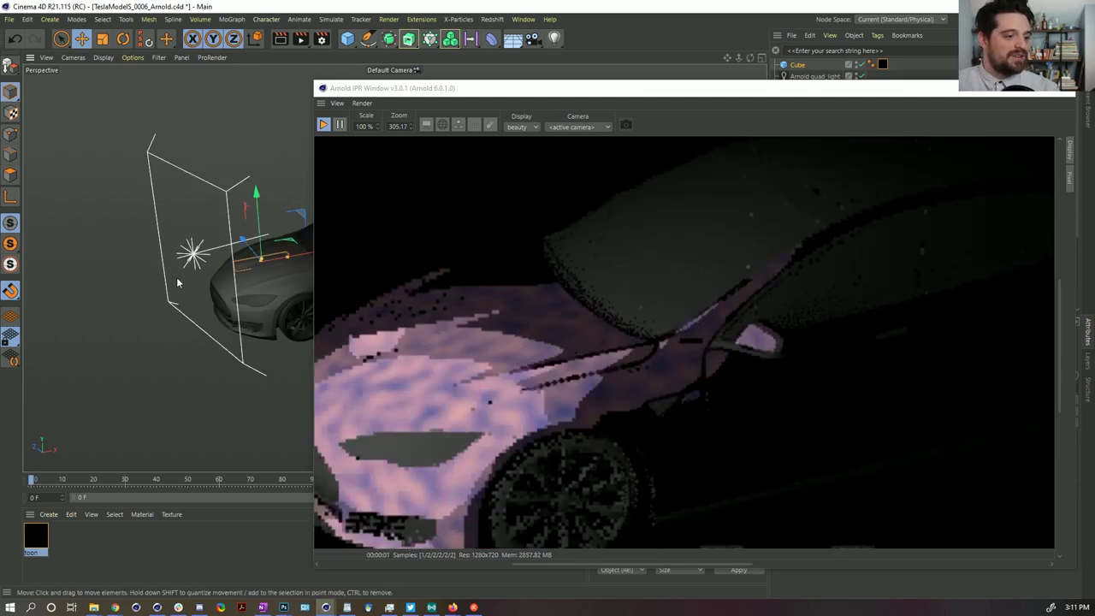
{"action": "scroll", "coordinate": [175, 278], "scroll_direction": "down", "scroll_amount": 1}
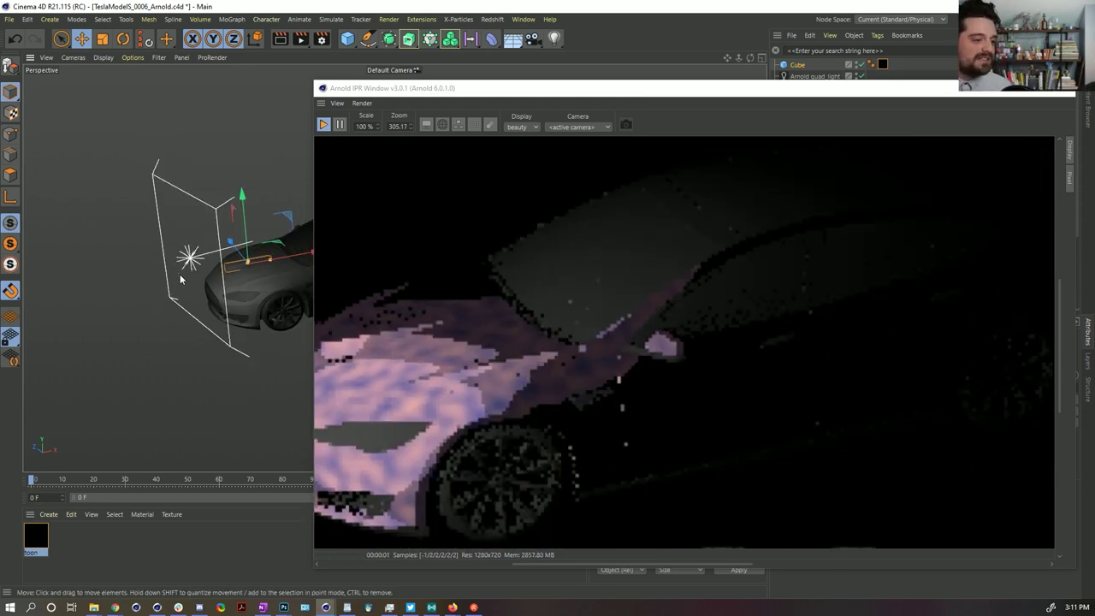
{"action": "left_click", "coordinate": [322, 38]}
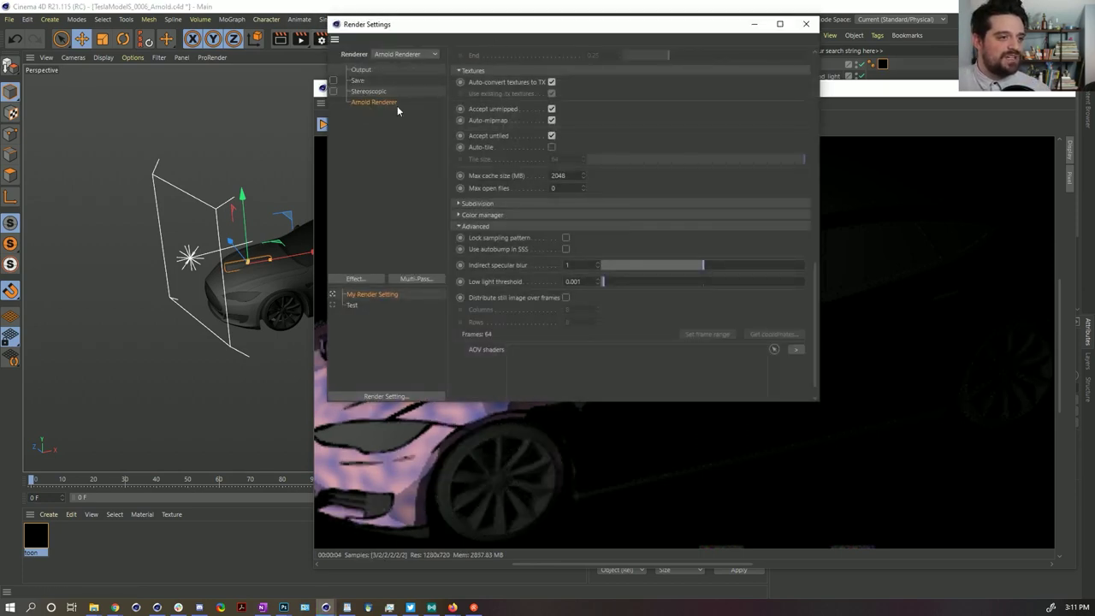
Drop the Arnold diffuse ray depth from 1 to 0
{"action": "scroll", "coordinate": [480, 146], "scroll_direction": "up", "scroll_amount": 8}
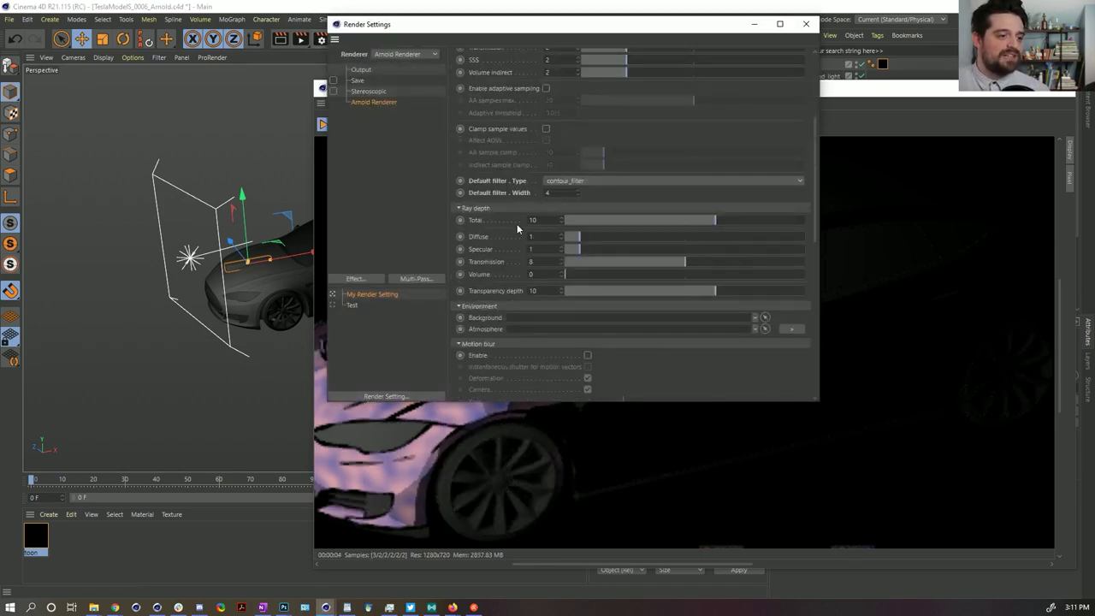
{"action": "key", "text": "Return"}
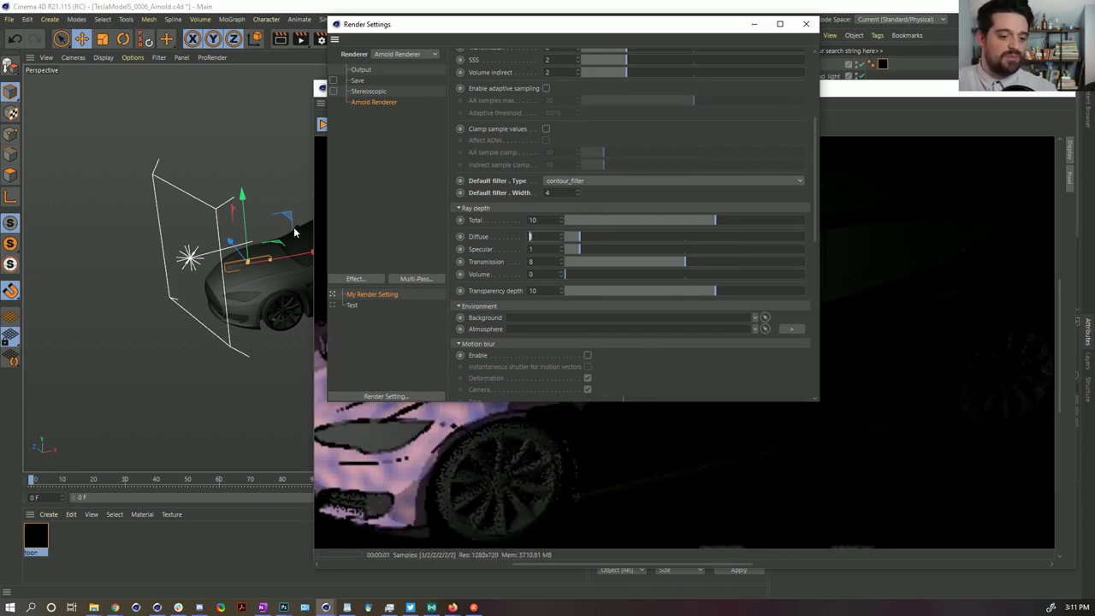
{"action": "type", "text": "0"}
{"action": "key", "text": "Return"}
{"action": "scroll", "coordinate": [399, 199], "scroll_direction": "up", "scroll_amount": 3}
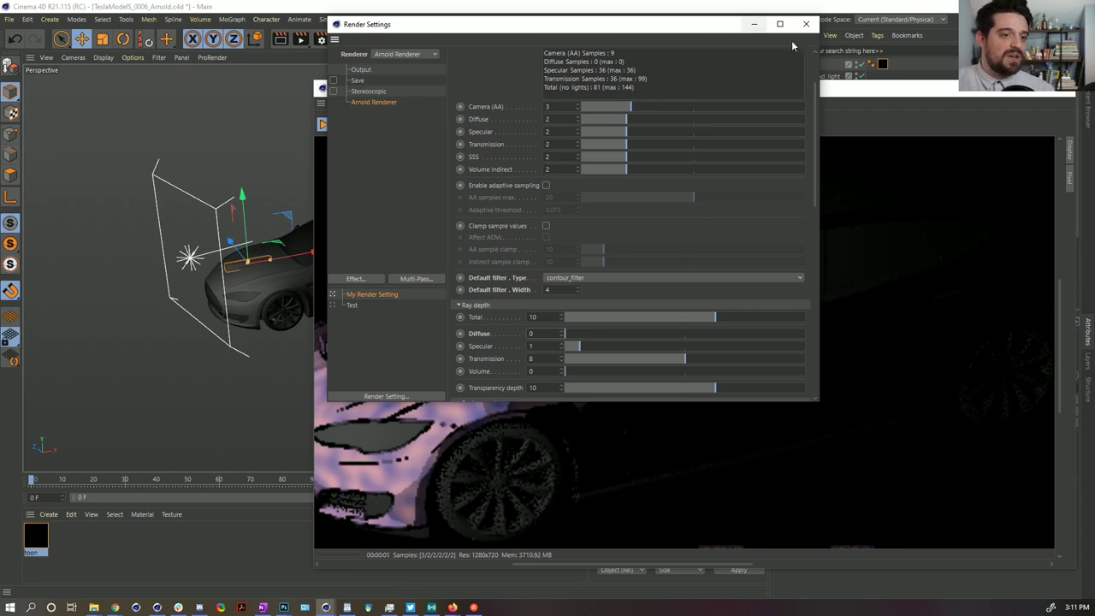
{"action": "left_click", "coordinate": [807, 24]}
Reframe the light and car in the viewport, then raise the diffuse ray depth to 2
{"action": "scroll", "coordinate": [192, 218], "scroll_direction": "down", "scroll_amount": 2}
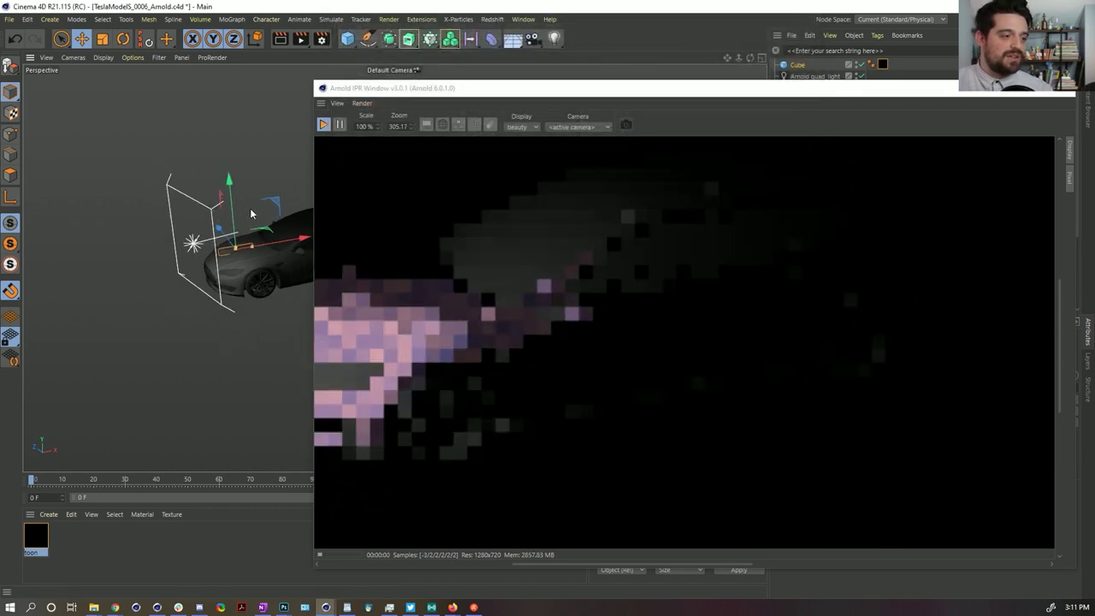
{"action": "middle_click_drag", "start_coordinate": [182, 231], "coordinate": [325, 262], "text": "alt"}
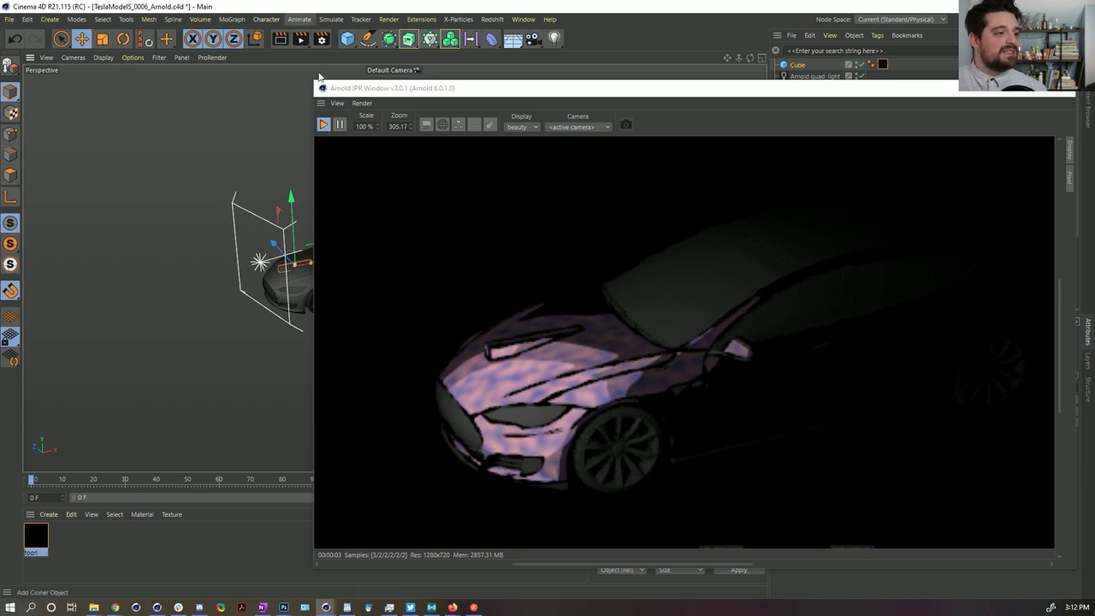
{"action": "left_click", "coordinate": [321, 38]}
{"action": "scroll", "coordinate": [446, 148], "scroll_direction": "up", "scroll_amount": 8}
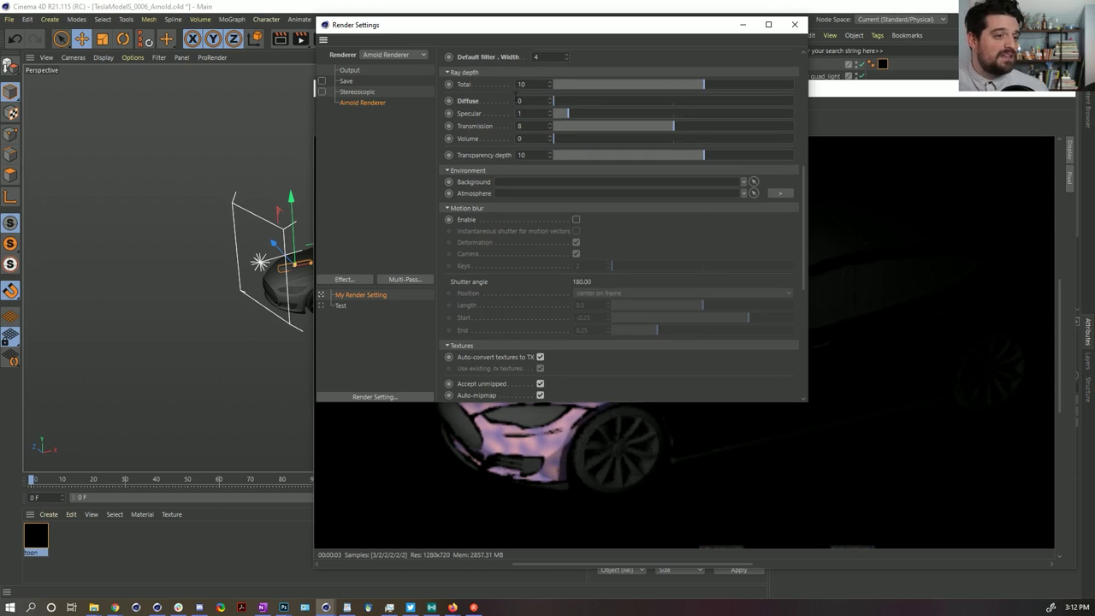
{"action": "left_click", "coordinate": [519, 100]}
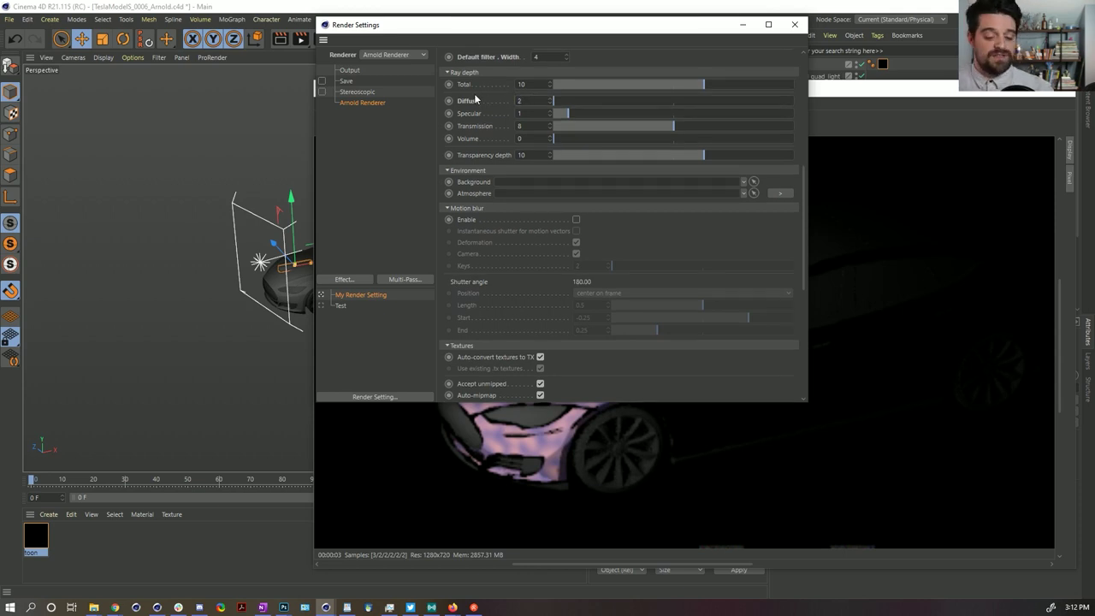
{"action": "scroll", "coordinate": [476, 100], "scroll_direction": "up", "scroll_amount": 5}
{"action": "left_click", "coordinate": [795, 24]}
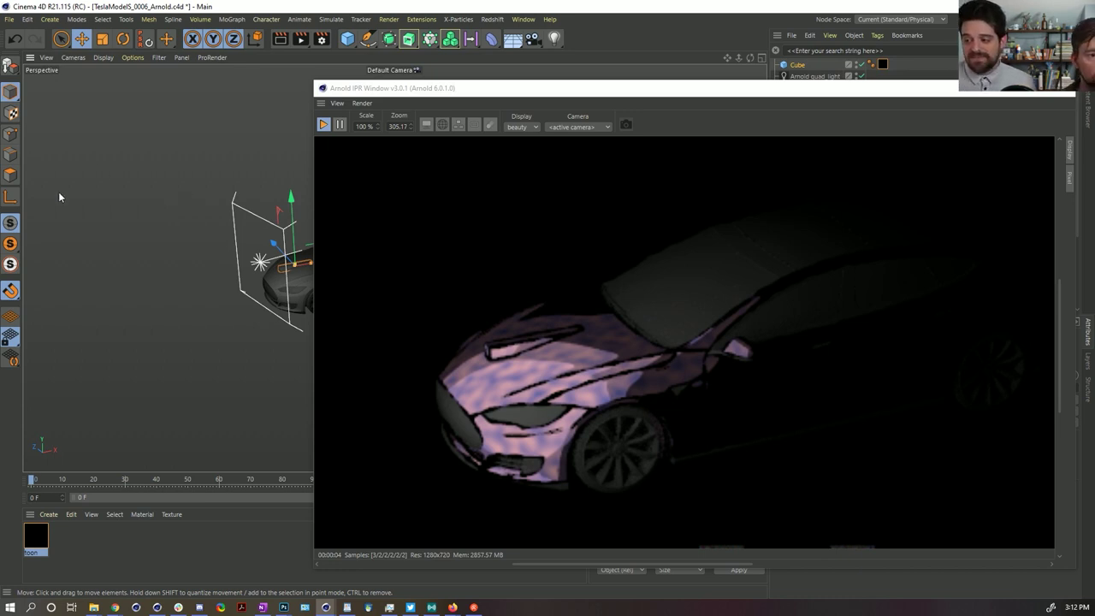
Stop the interactive render and delete the Arnold quad_light from the scene
{"action": "left_click", "coordinate": [324, 124]}
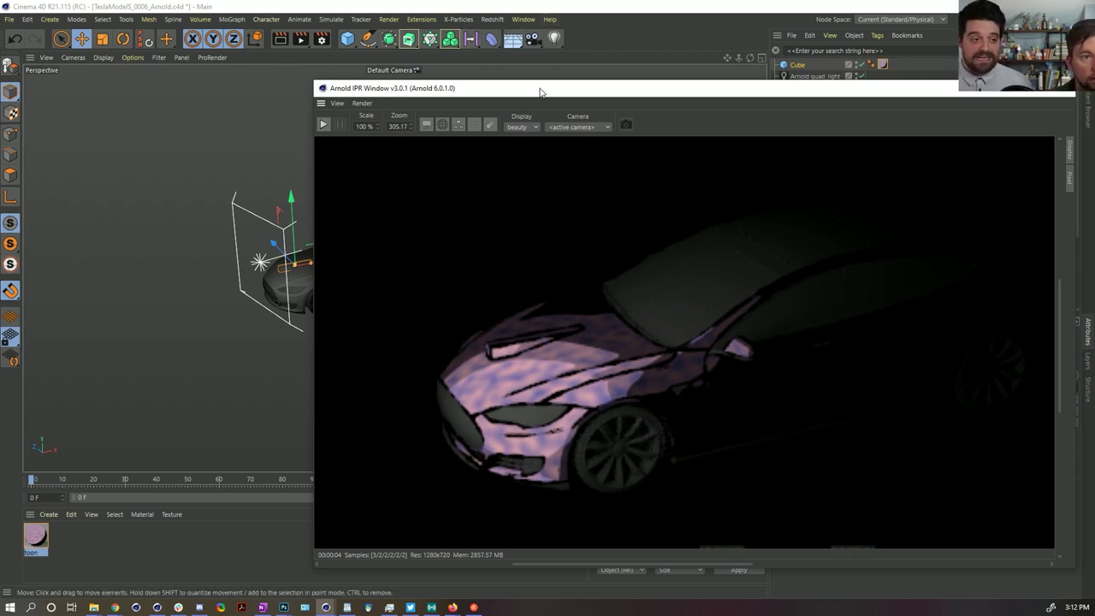
{"action": "left_click_drag", "start_coordinate": [540, 92], "coordinate": [367, 62]}
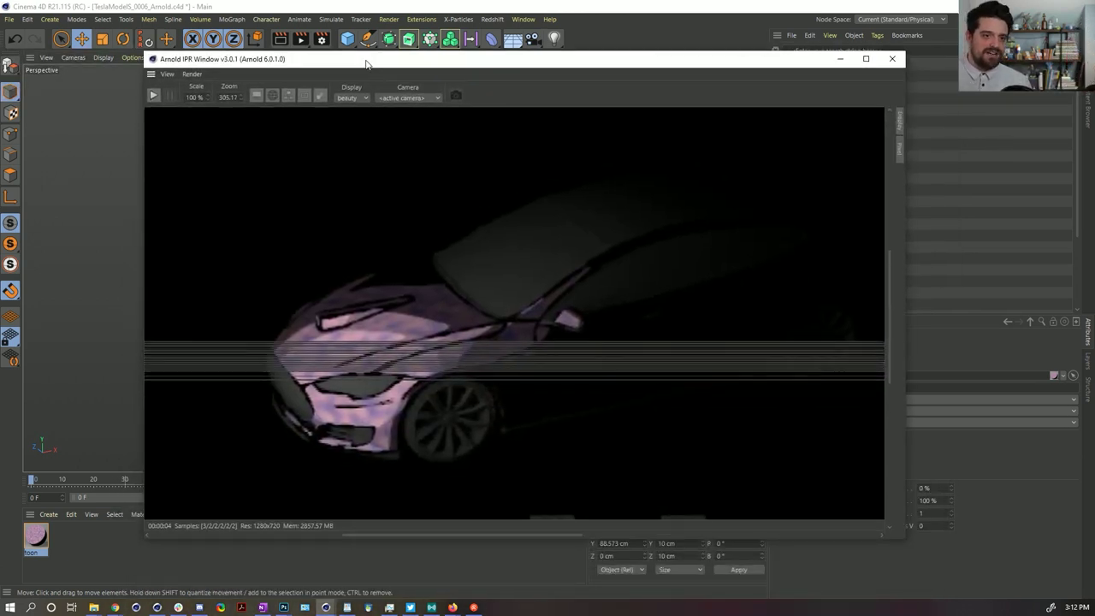
{"action": "left_click", "coordinate": [934, 123]}
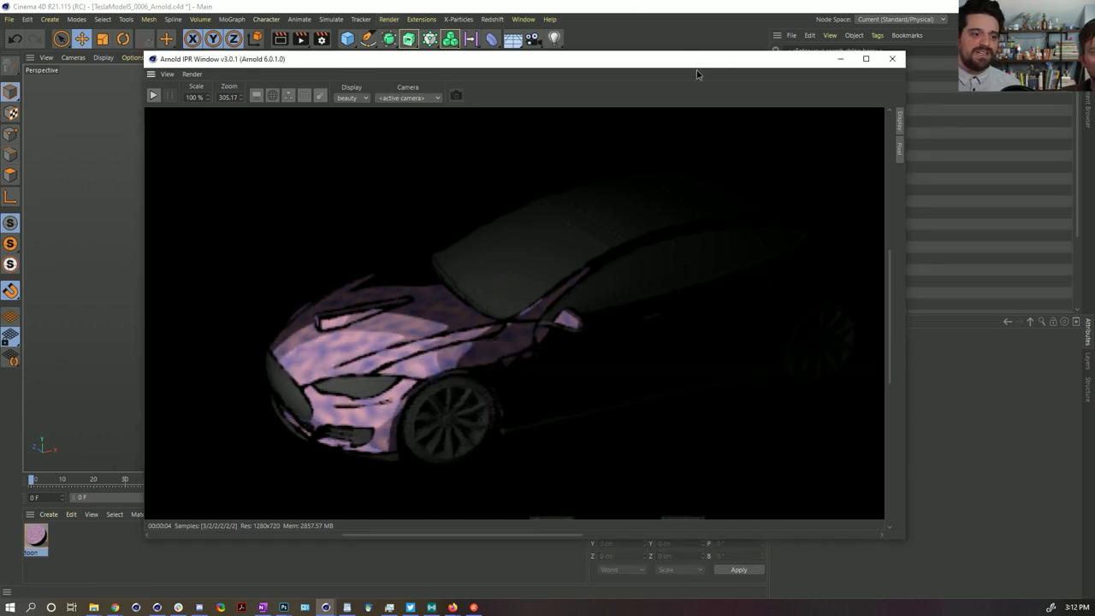
{"action": "left_click_drag", "start_coordinate": [744, 60], "coordinate": [937, 175]}
{"action": "left_click", "coordinate": [809, 80]}
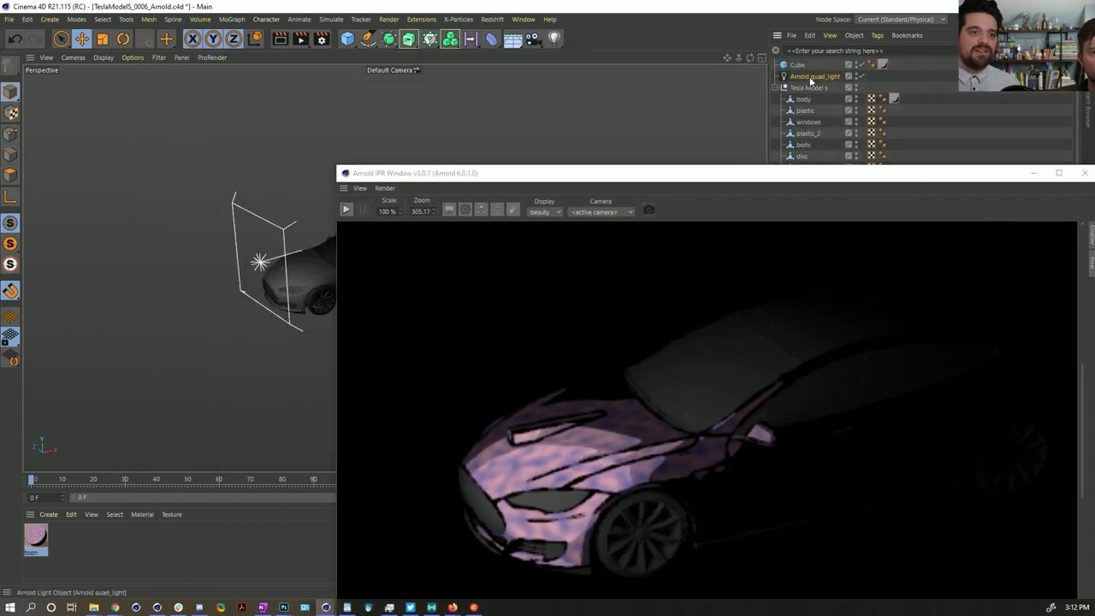
{"action": "key", "text": "Delete"}
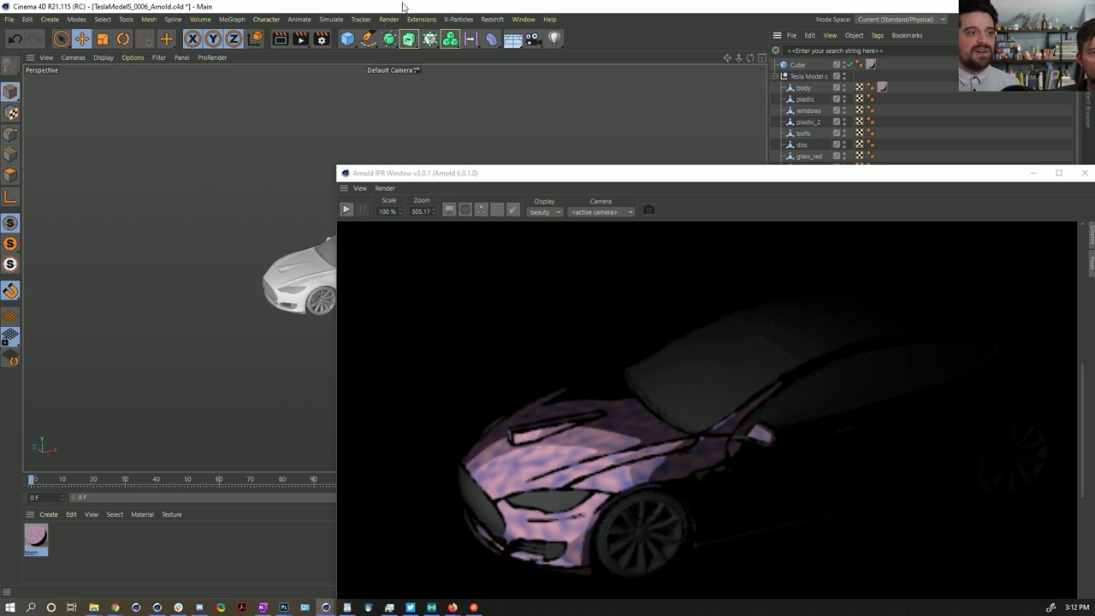
Add an Arnold distant_light via Extensions > C4DtoA > Arnold Light
{"action": "left_click", "coordinate": [390, 19]}
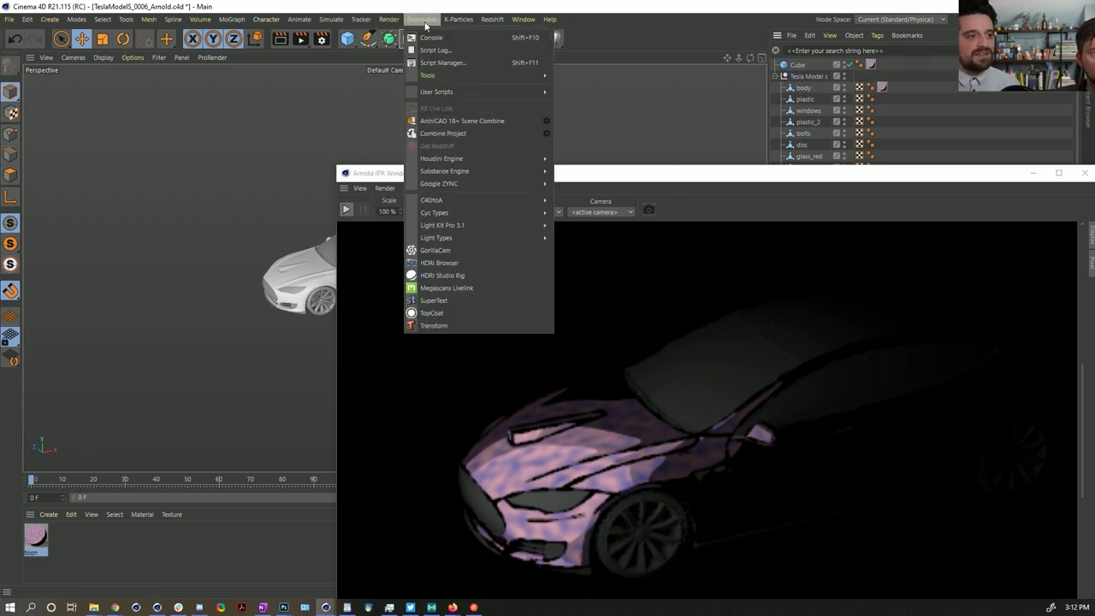
{"action": "mouse_move", "coordinate": [488, 200]}
{"action": "mouse_move", "coordinate": [593, 217]}
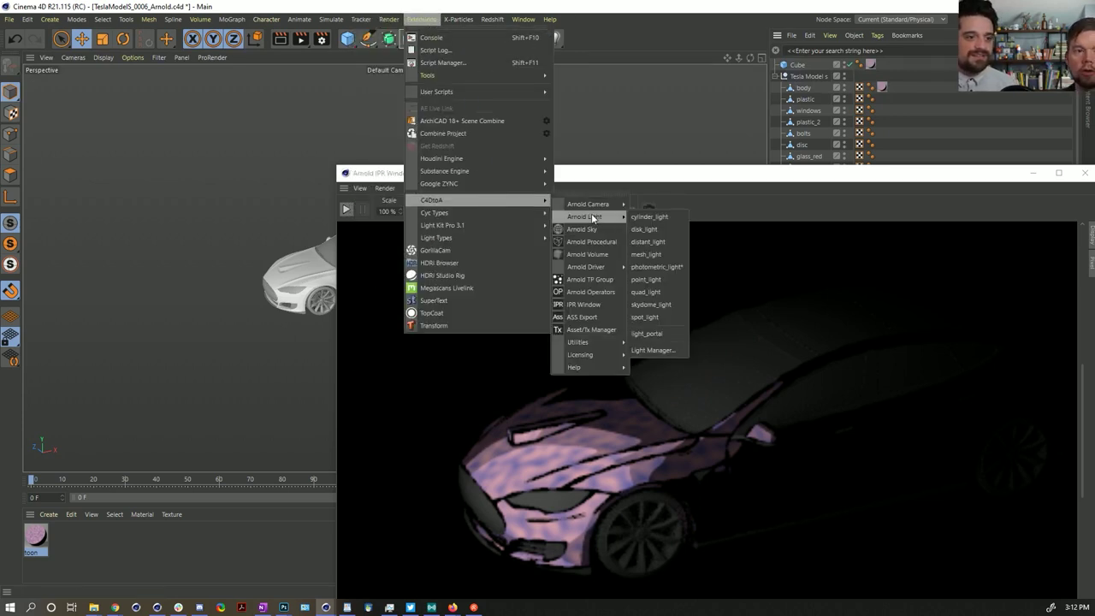
{"action": "left_click", "coordinate": [661, 241]}
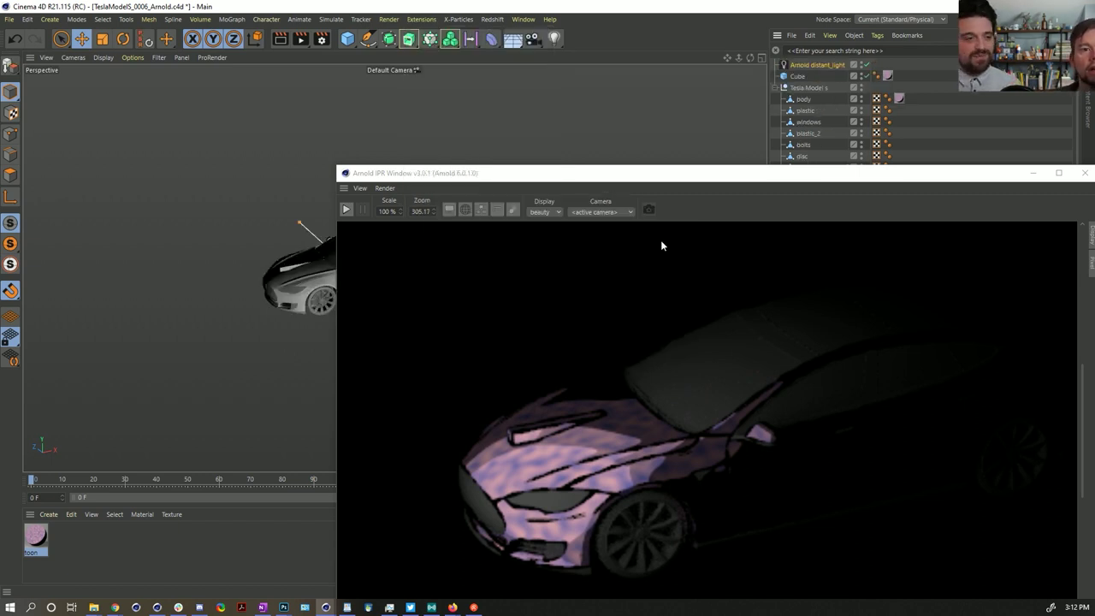
{"action": "left_click_drag", "start_coordinate": [437, 176], "coordinate": [655, 193]}
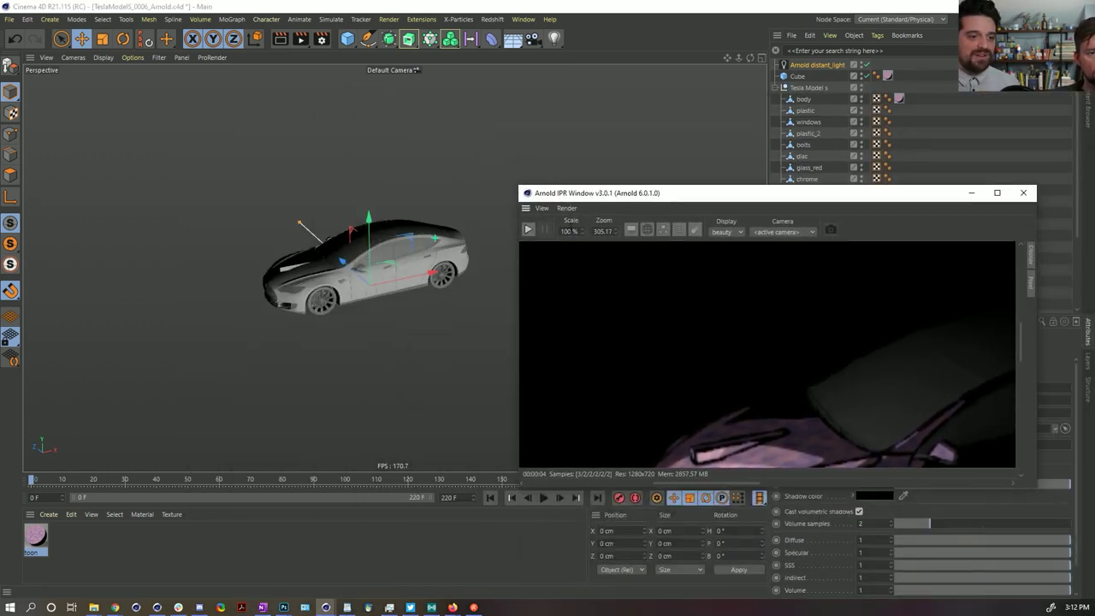
Rotate the distant light so it angles down onto the car
{"action": "left_click", "coordinate": [123, 39]}
{"action": "left_click_drag", "start_coordinate": [387, 283], "coordinate": [366, 221]}
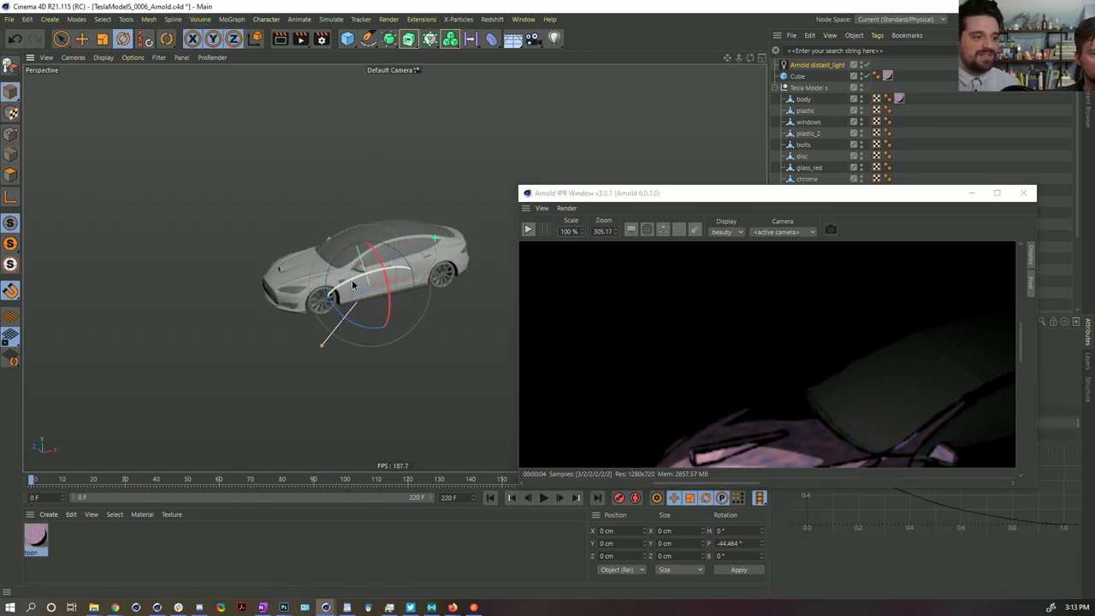
{"action": "left_click_drag", "start_coordinate": [355, 286], "coordinate": [326, 295]}
Add a Plane beneath the car as ground and give it the toon material
{"action": "left_click", "coordinate": [348, 39]}
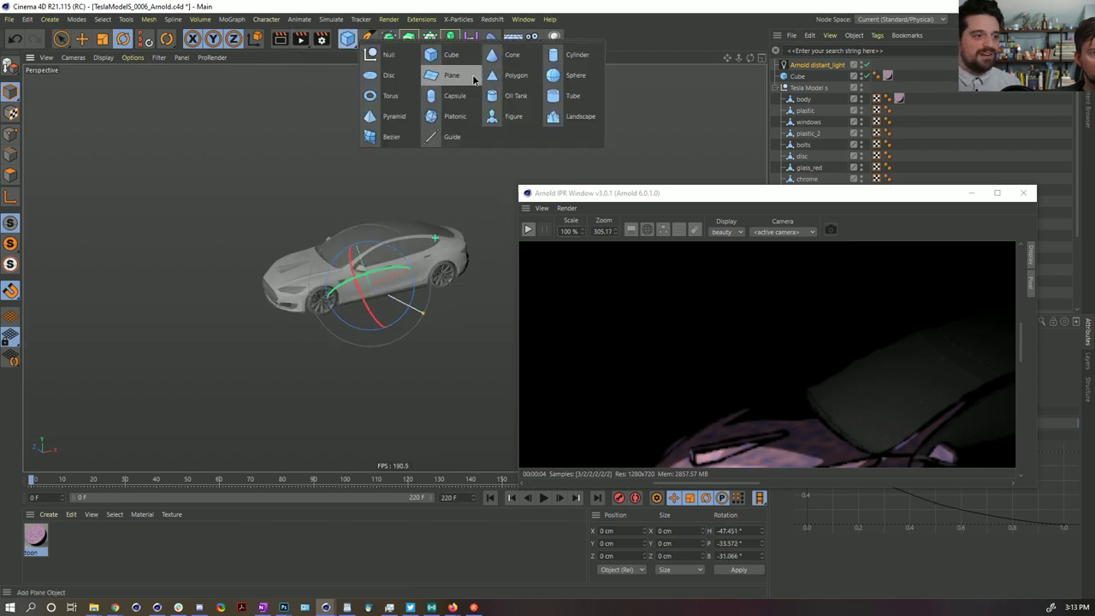
{"action": "left_click", "coordinate": [441, 75]}
{"action": "left_click_drag", "start_coordinate": [650, 187], "coordinate": [621, 82]}
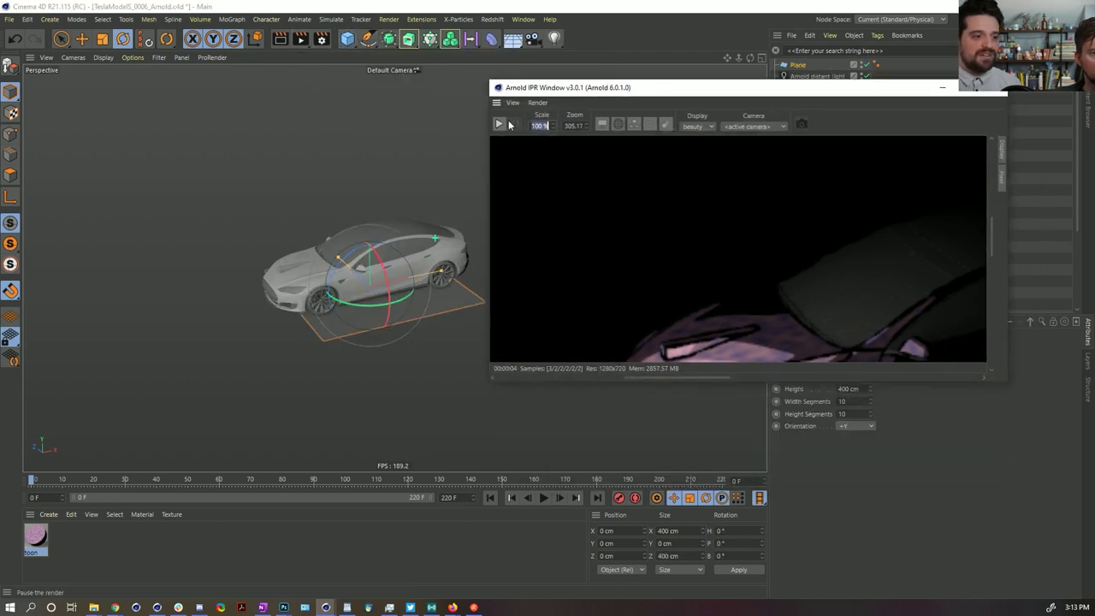
{"action": "scroll", "coordinate": [629, 275], "scroll_direction": "down", "scroll_amount": 5}
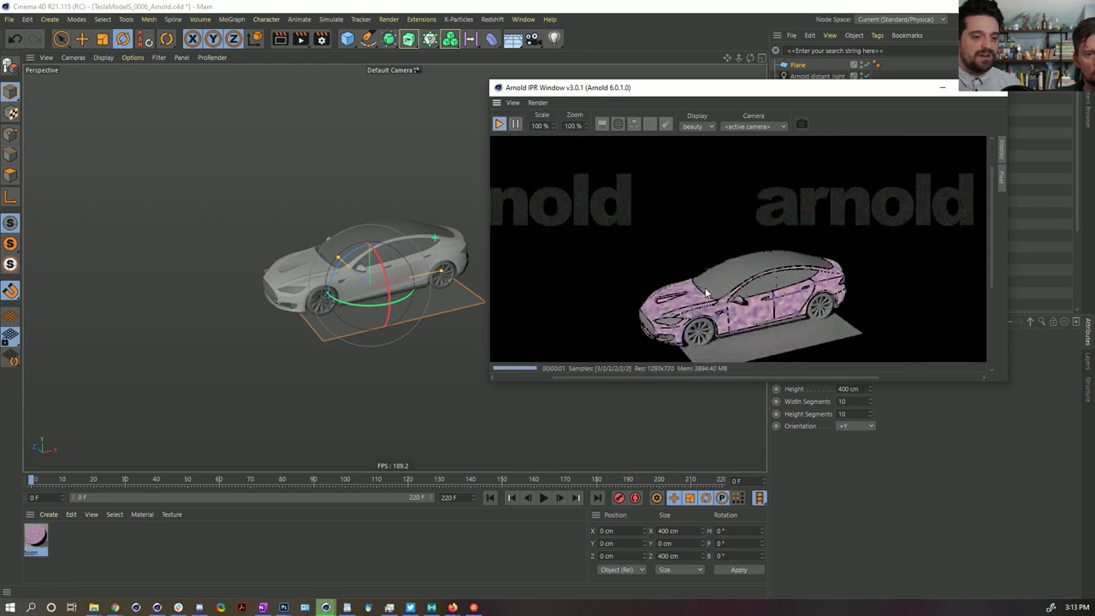
{"action": "scroll", "coordinate": [813, 346], "scroll_direction": "up", "scroll_amount": 2}
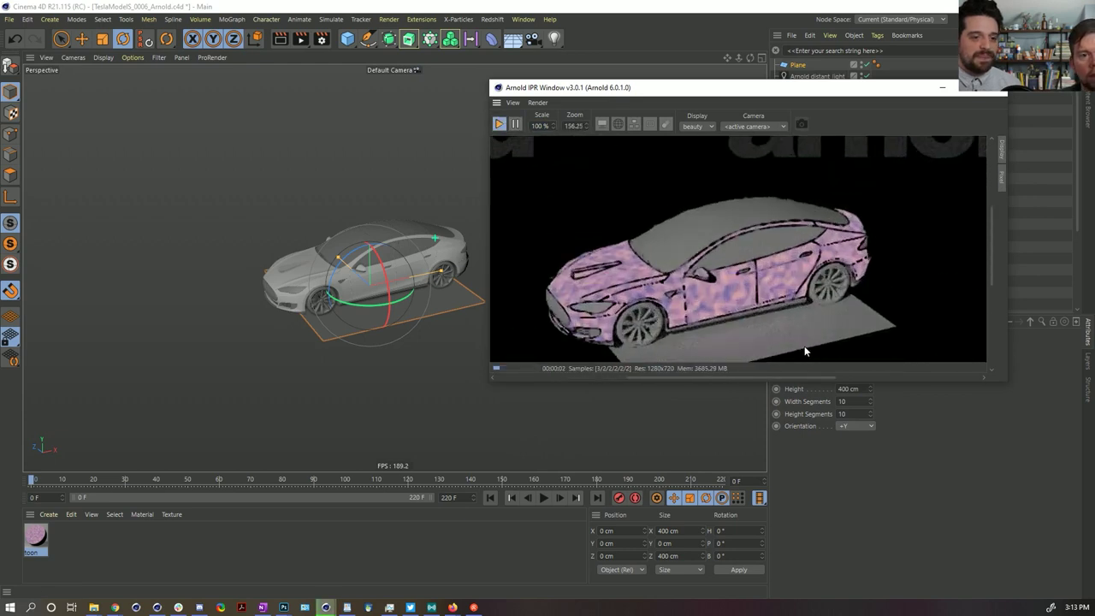
{"action": "left_click", "coordinate": [499, 124]}
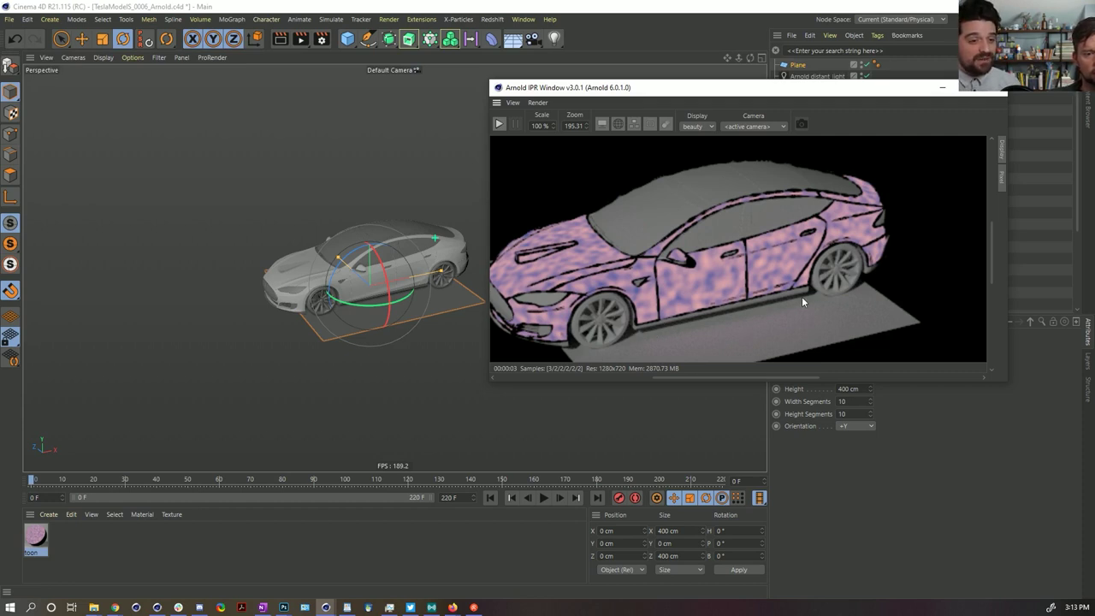
{"action": "left_click", "coordinate": [273, 340]}
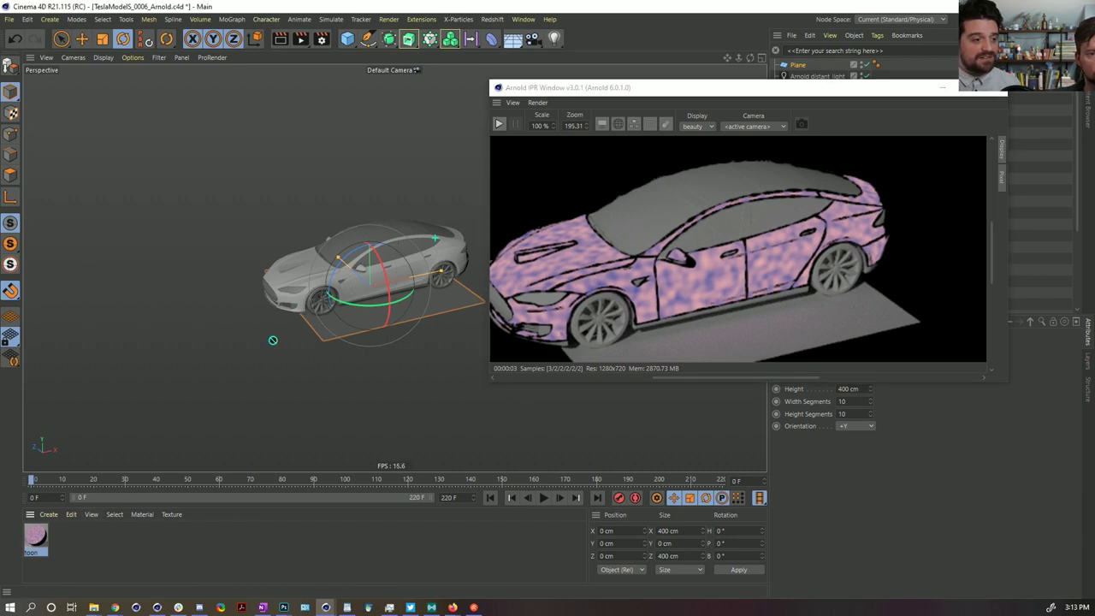
{"action": "left_click", "coordinate": [366, 328]}
Restart the IPR and set Arnold's Ray depth Diffuse to 0 in Render Settings
{"action": "left_click", "coordinate": [500, 125]}
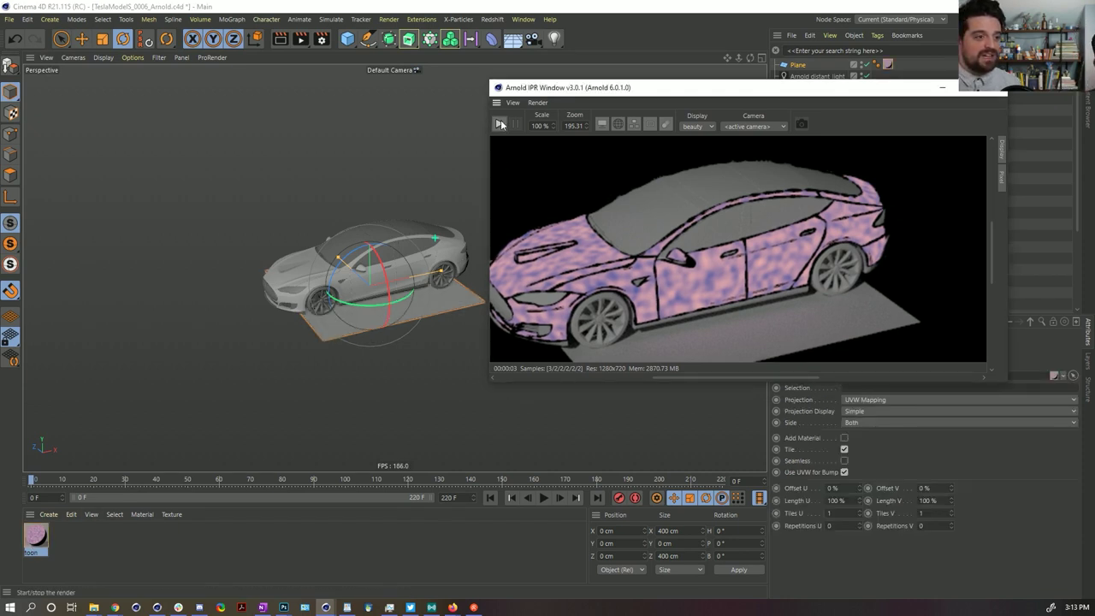
{"action": "left_click", "coordinate": [501, 125]}
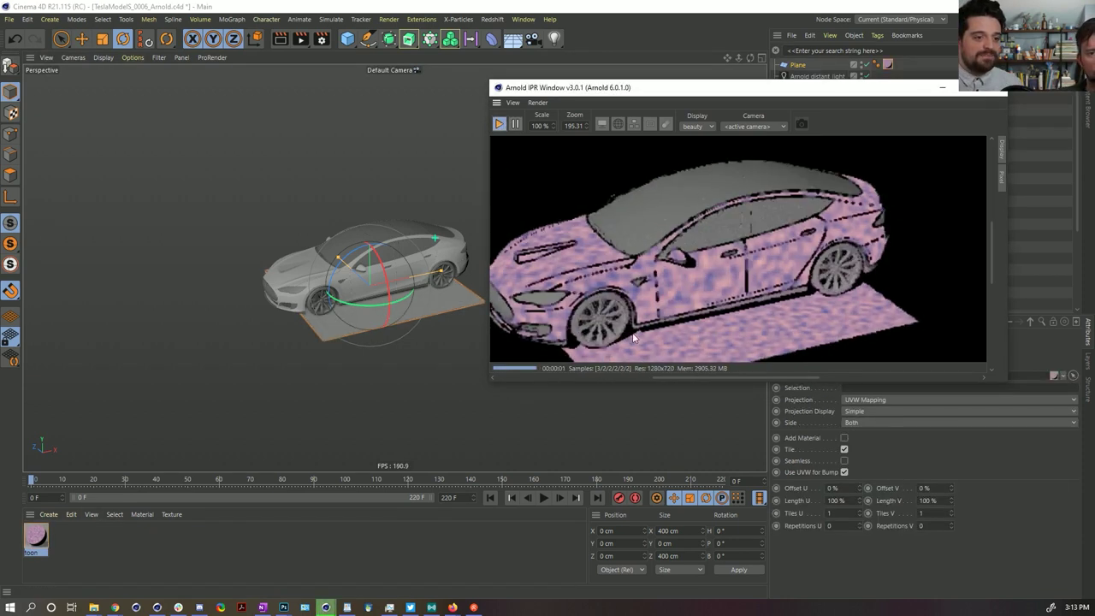
{"action": "left_click", "coordinate": [322, 43]}
{"action": "scroll", "coordinate": [479, 171], "scroll_direction": "down", "scroll_amount": 5}
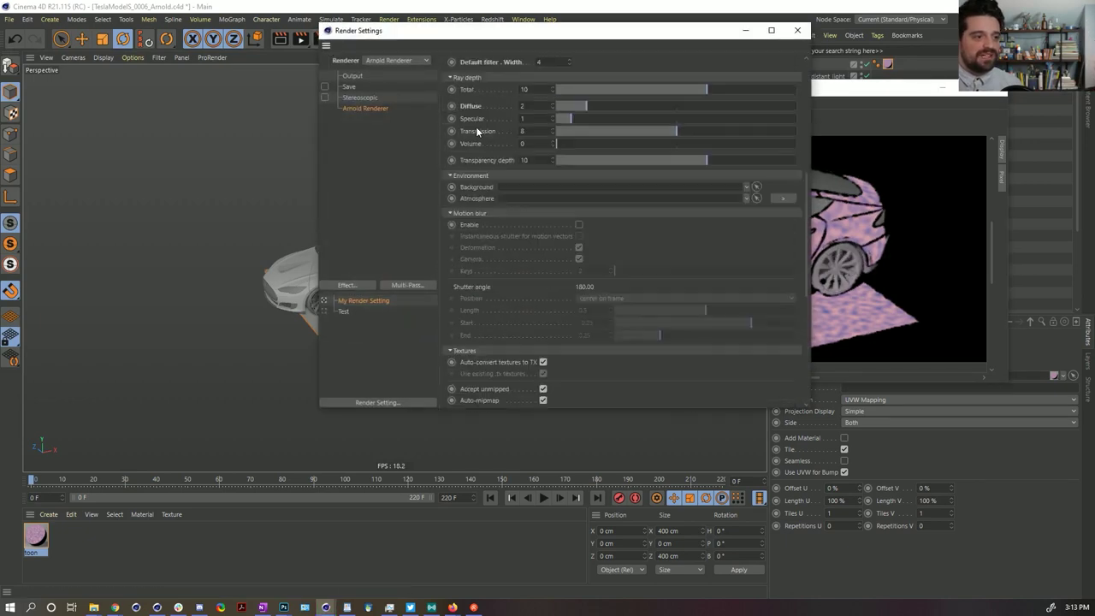
{"action": "scroll", "coordinate": [477, 127], "scroll_direction": "up", "scroll_amount": 3}
{"action": "double_click", "coordinate": [534, 245]}
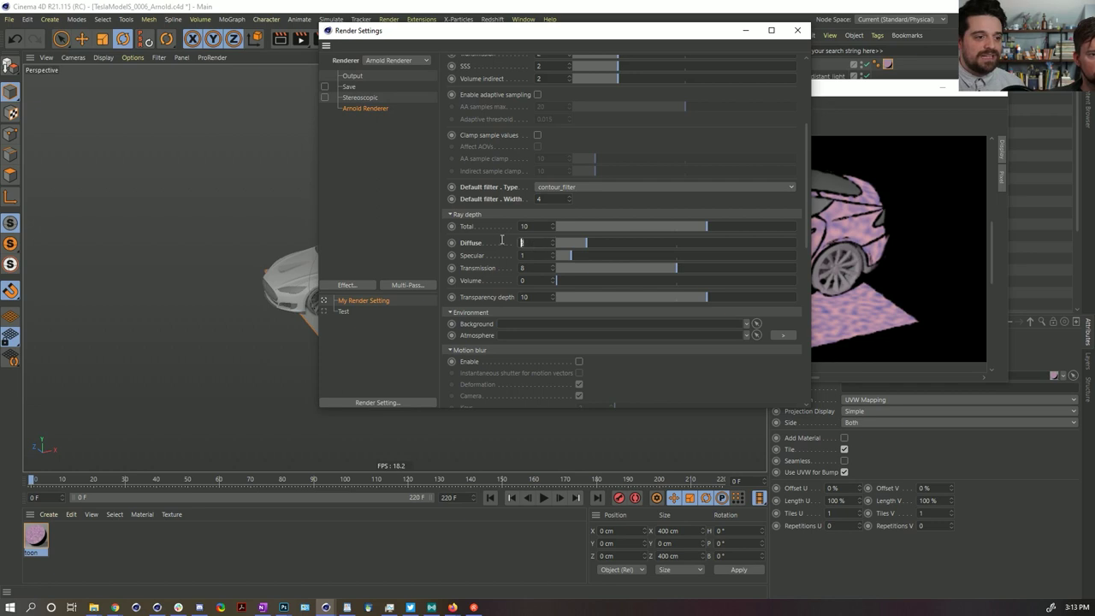
{"action": "type", "text": "0"}
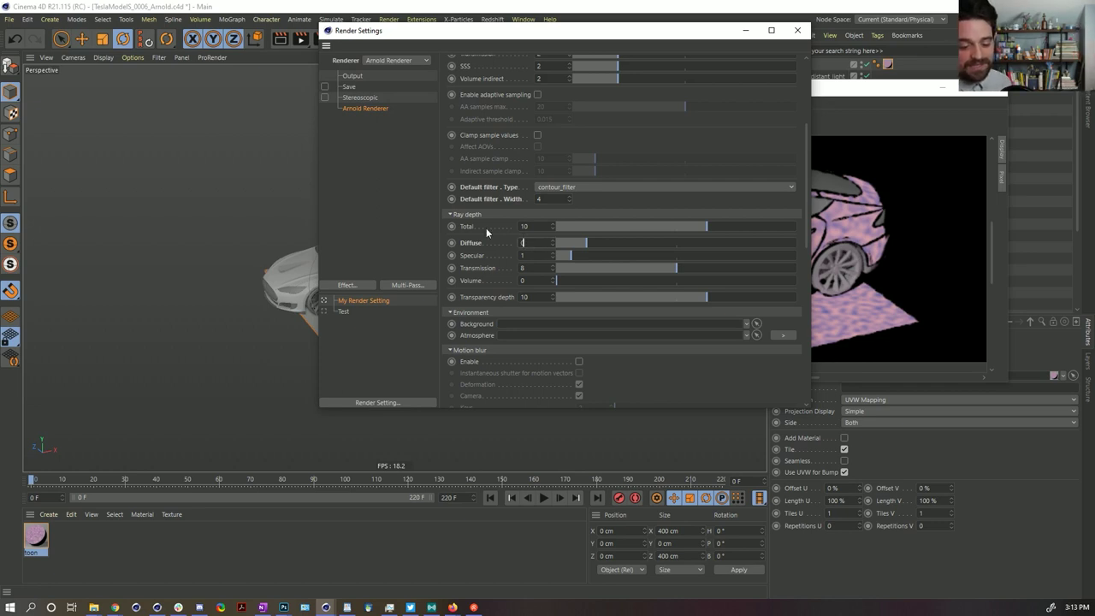
{"action": "key", "text": "Return"}
{"action": "scroll", "coordinate": [486, 227], "scroll_direction": "up", "scroll_amount": 2}
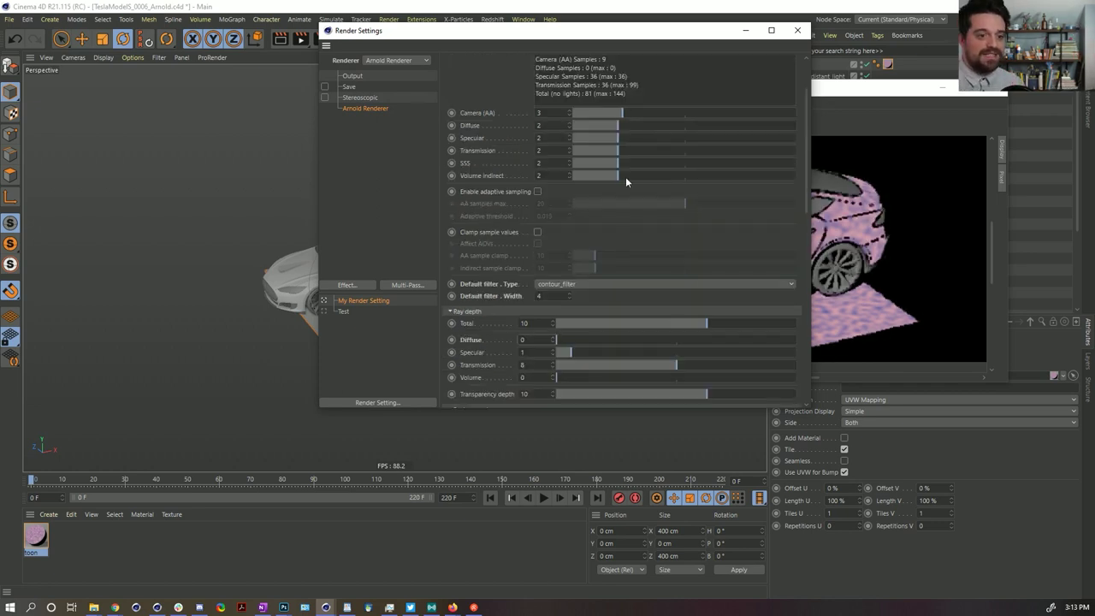
{"action": "left_click", "coordinate": [798, 31]}
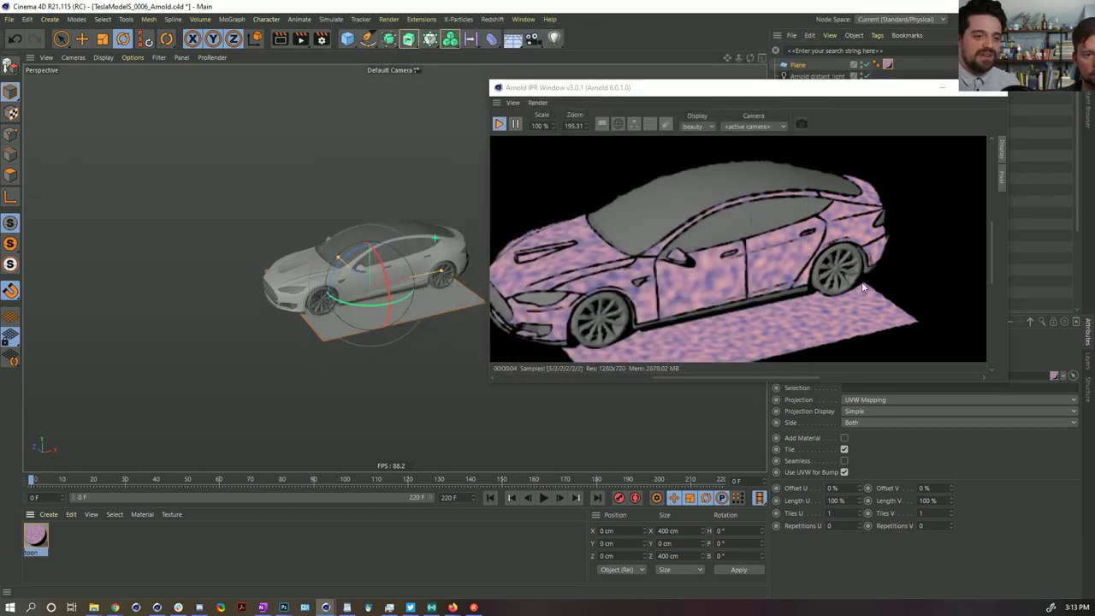
Stop the Arnold IPR render and move its window aside
{"action": "left_click", "coordinate": [500, 125]}
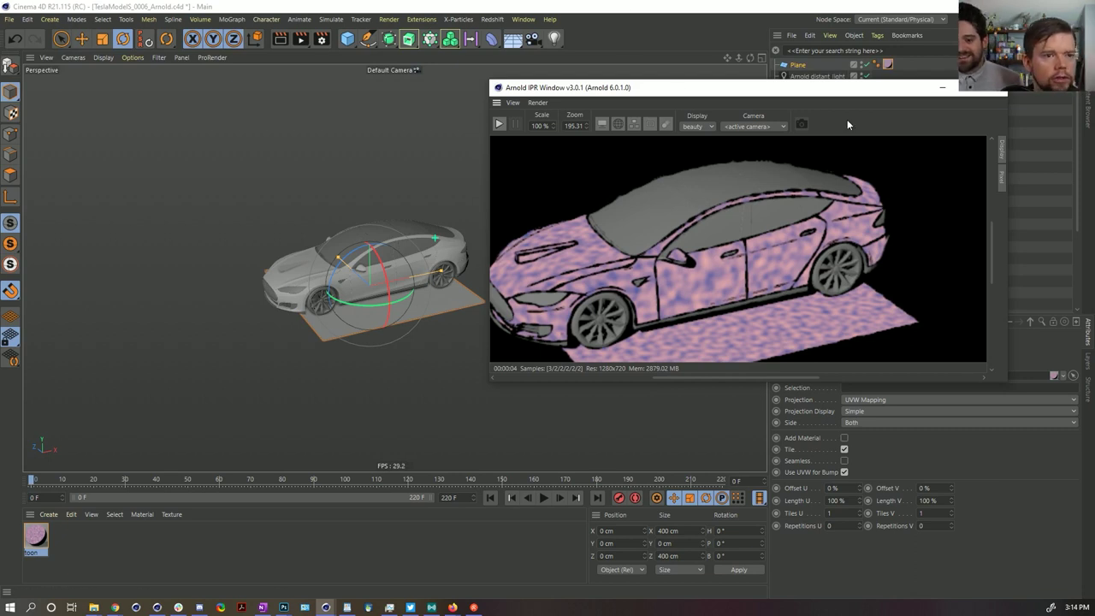
{"action": "left_click_drag", "start_coordinate": [820, 95], "coordinate": [583, 94]}
Close the Arnold IPR window
{"action": "left_click", "coordinate": [762, 84]}
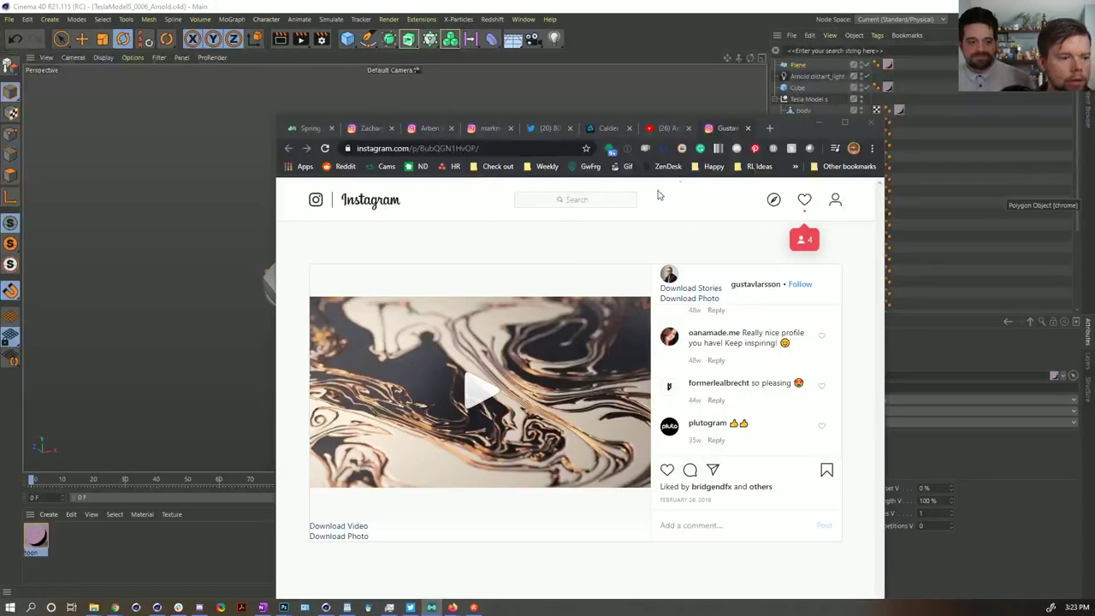
Maximize the Chrome window and scroll up to reveal the post's caption and hashtags
{"action": "double_click", "coordinate": [779, 129]}
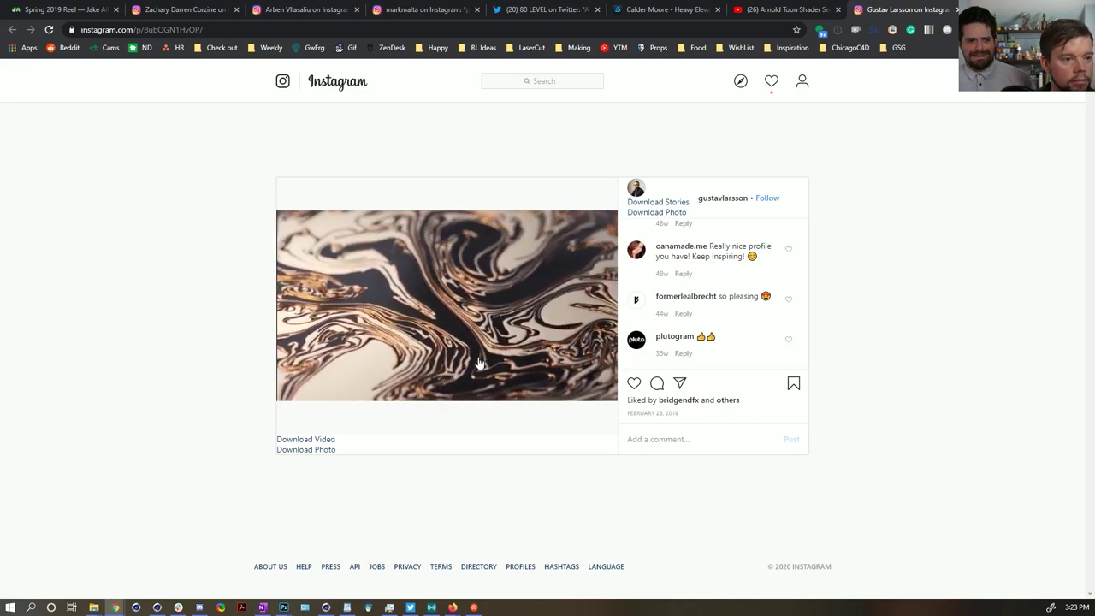
{"action": "scroll", "coordinate": [723, 316], "scroll_direction": "up", "scroll_amount": 10}
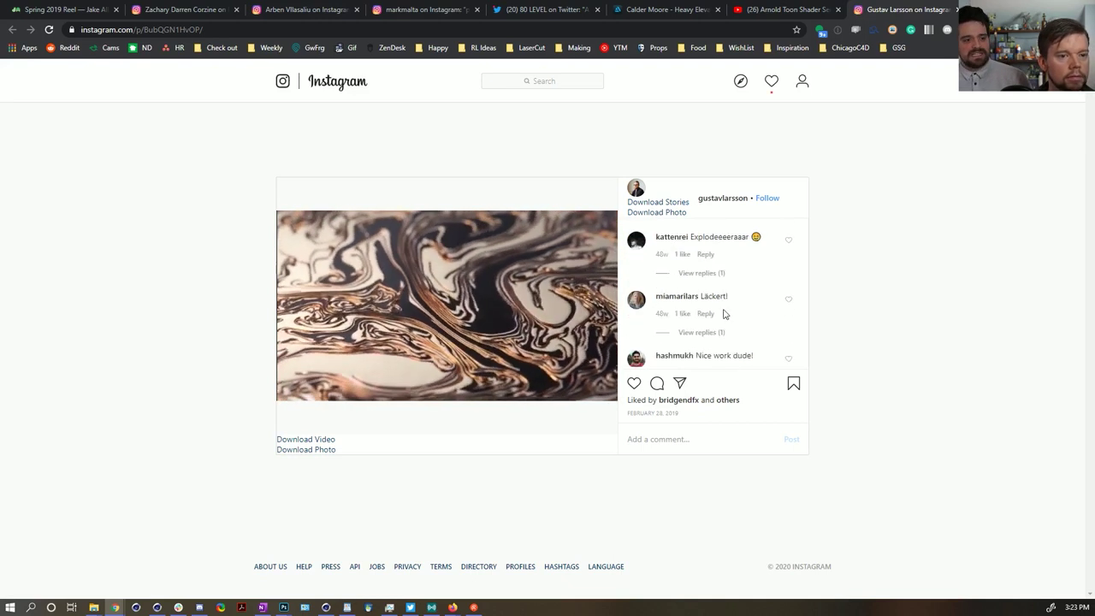
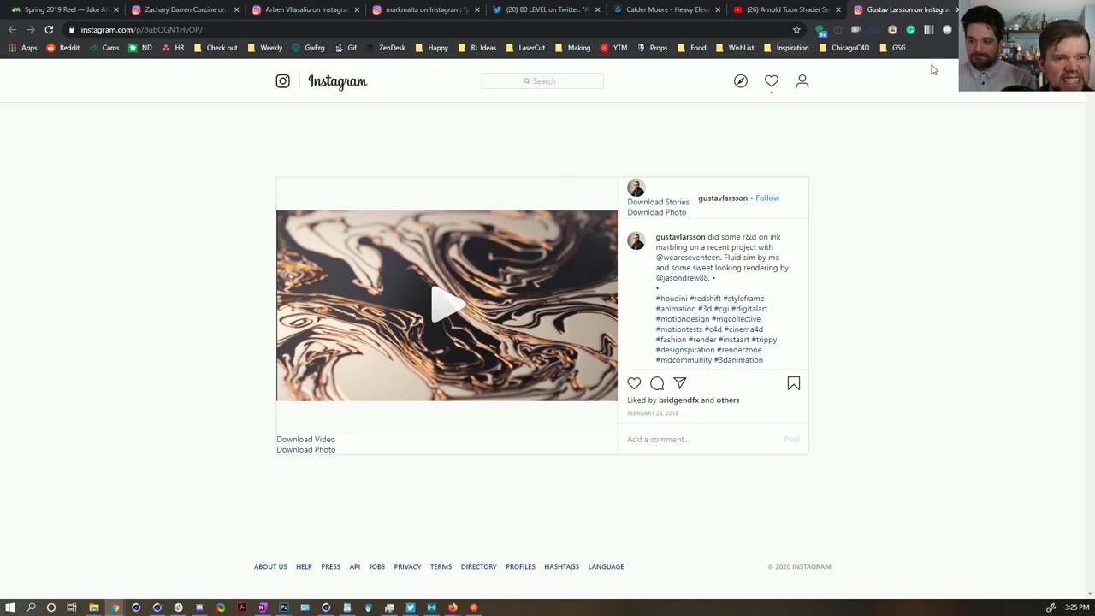
Close the Instagram ink-marbling post tab so the Behance CURVES gallery loads
{"action": "left_click", "coordinate": [957, 9]}
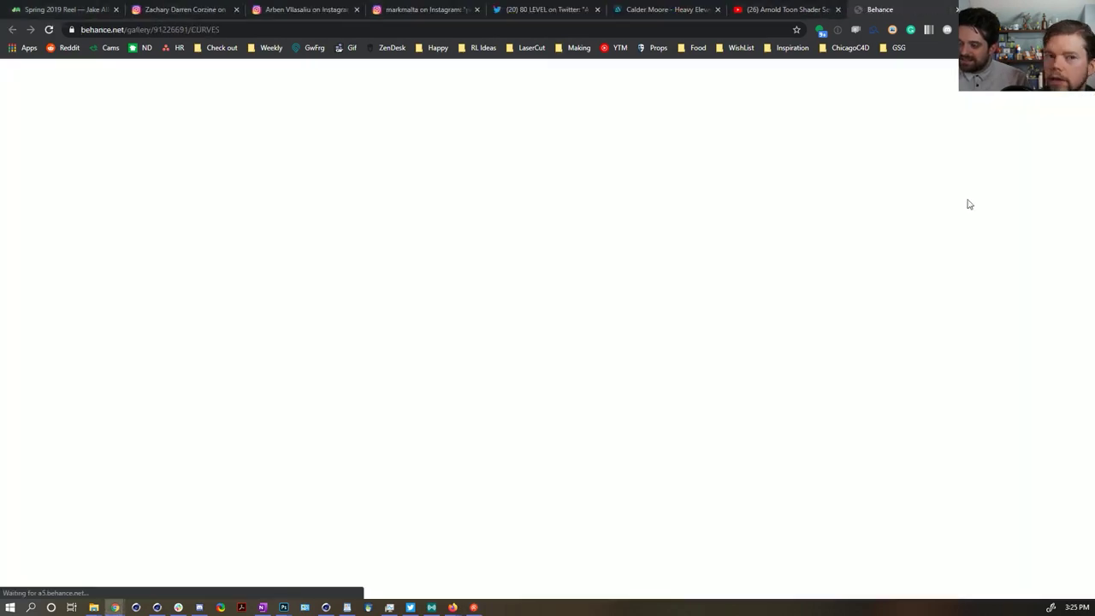
{"action": "scroll", "coordinate": [496, 342], "scroll_direction": "down", "scroll_amount": 7}
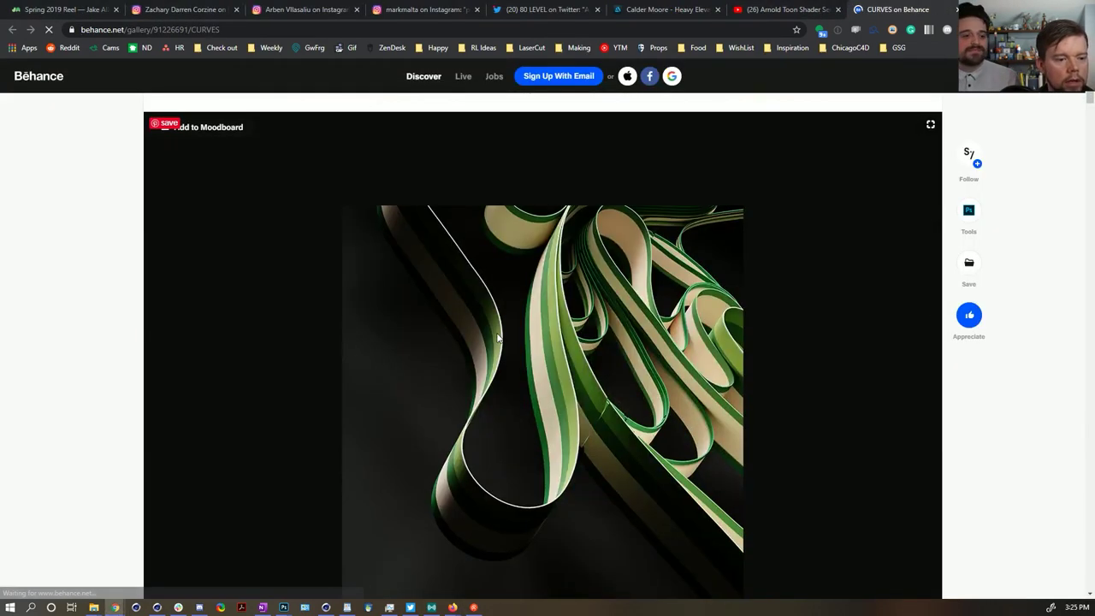
{"action": "scroll", "coordinate": [498, 337], "scroll_direction": "down", "scroll_amount": 8}
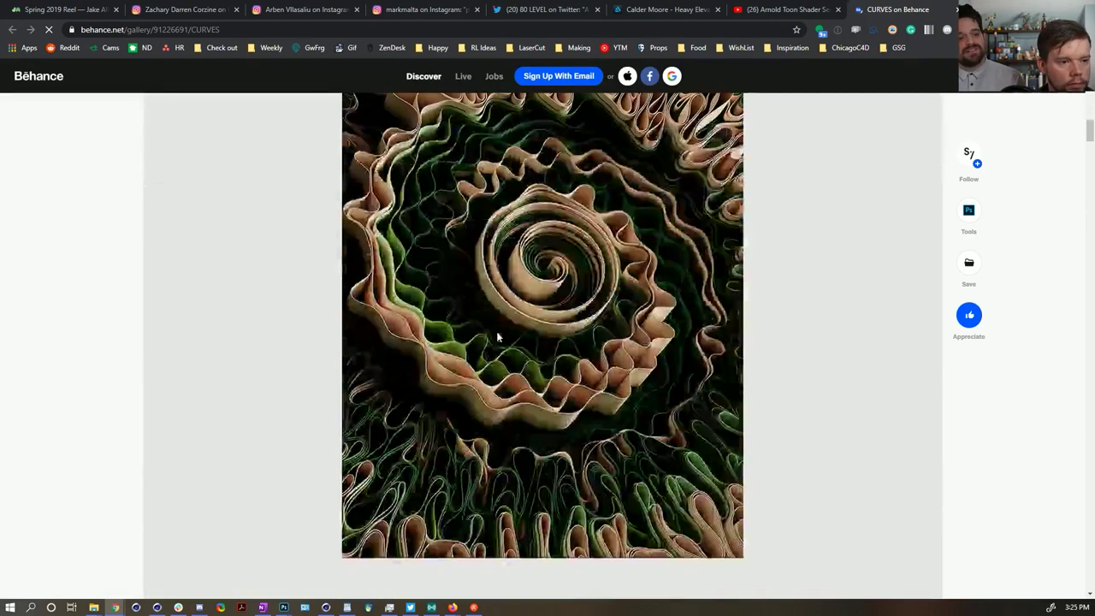
{"action": "scroll", "coordinate": [499, 337], "scroll_direction": "down", "scroll_amount": 3}
{"action": "scroll", "coordinate": [499, 337], "scroll_direction": "down", "scroll_amount": 4}
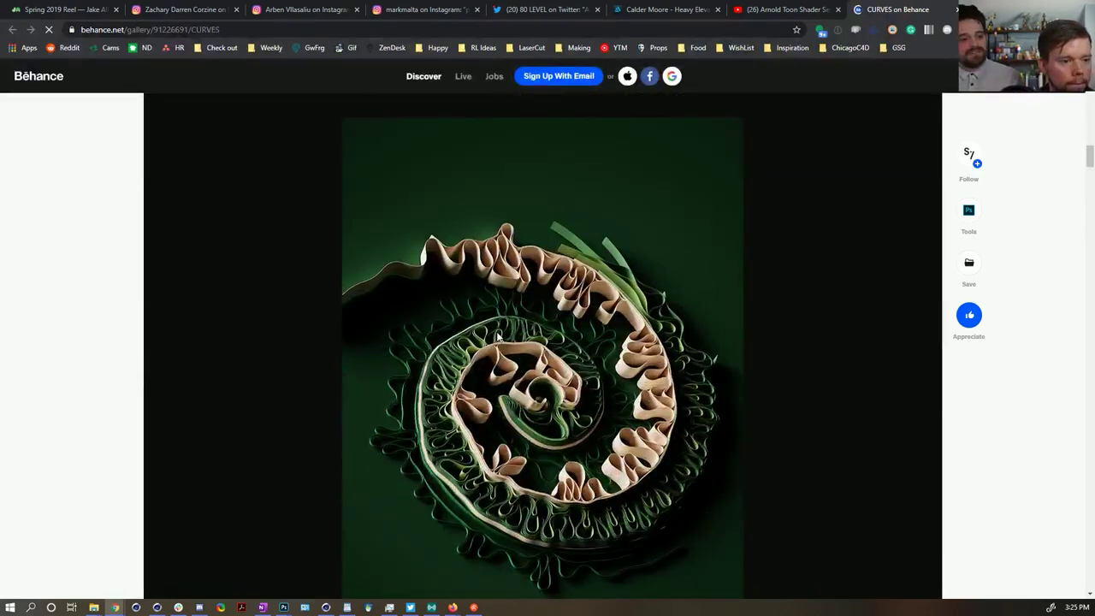
{"action": "scroll", "coordinate": [499, 337], "scroll_direction": "down", "scroll_amount": 2}
{"action": "scroll", "coordinate": [499, 337], "scroll_direction": "down", "scroll_amount": 10}
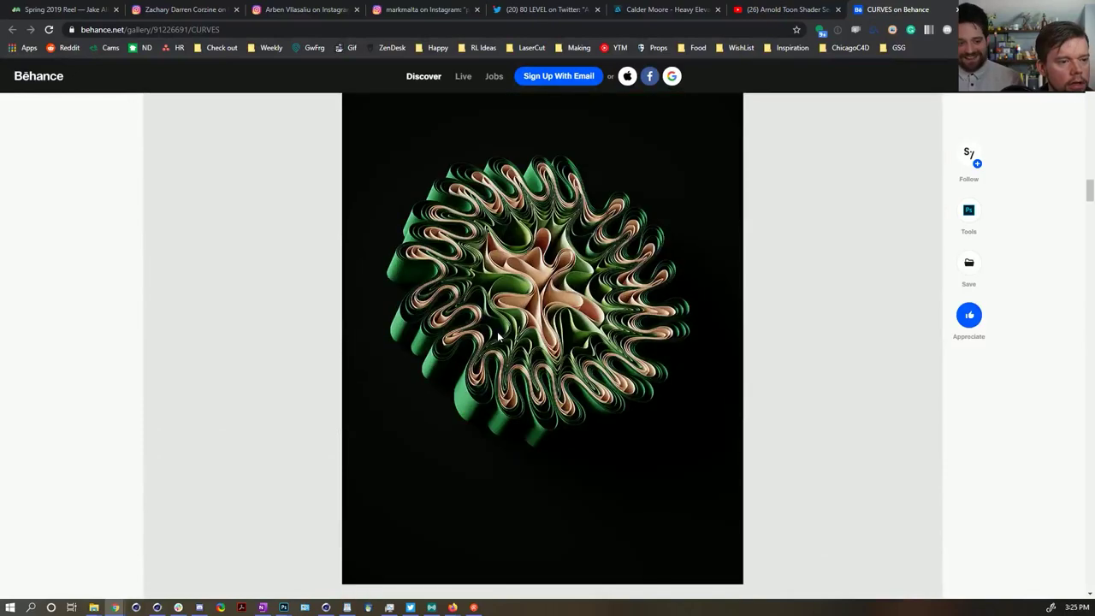
{"action": "scroll", "coordinate": [499, 337], "scroll_direction": "down", "scroll_amount": 2}
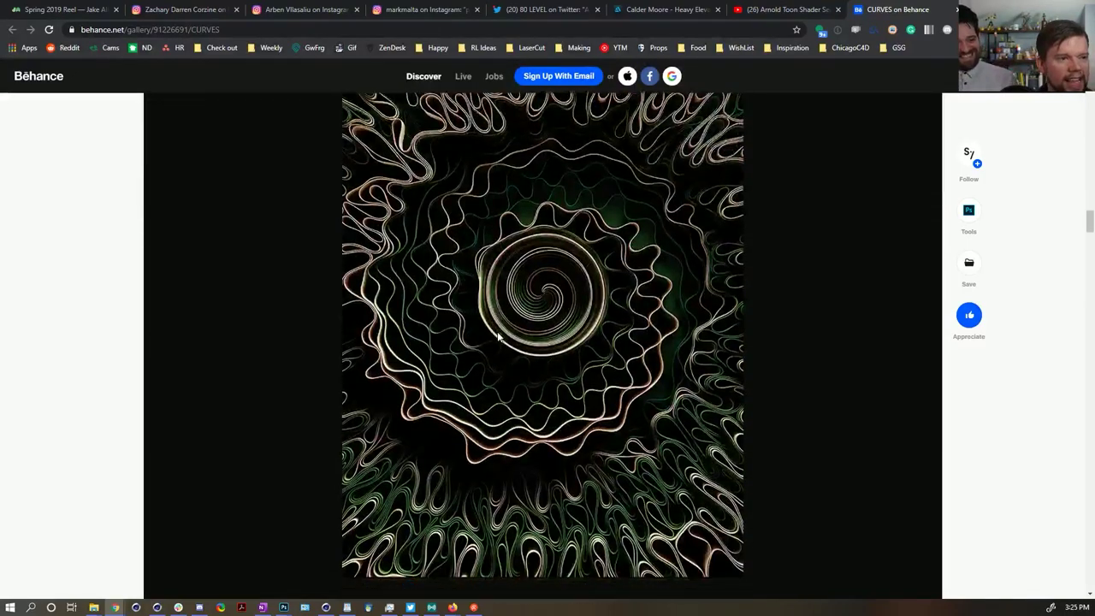
{"action": "scroll", "coordinate": [498, 337], "scroll_direction": "down", "scroll_amount": 2}
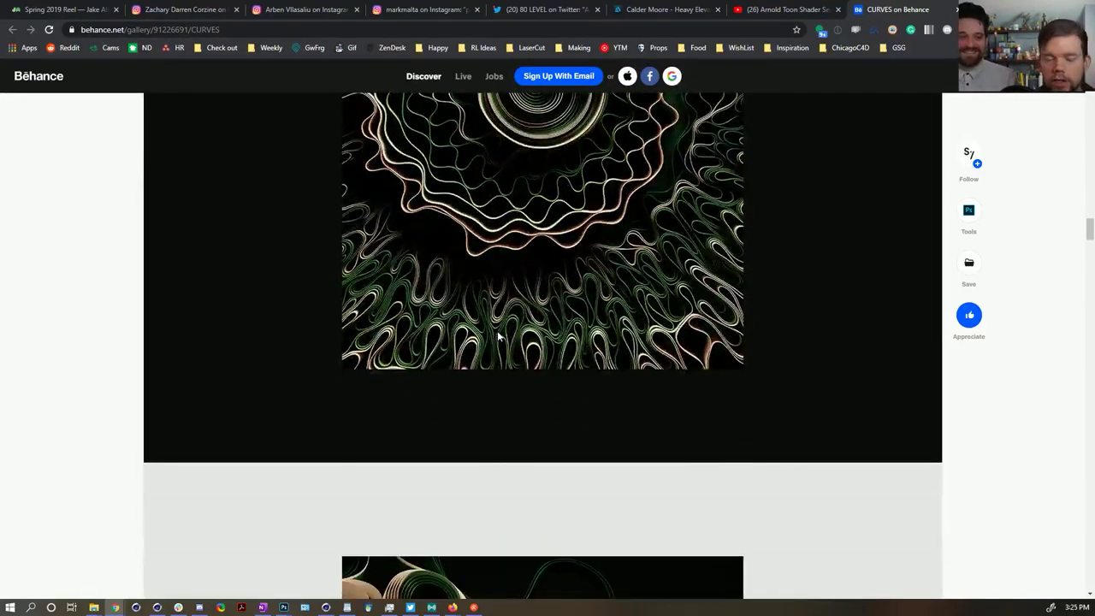
{"action": "scroll", "coordinate": [499, 337], "scroll_direction": "down", "scroll_amount": 9}
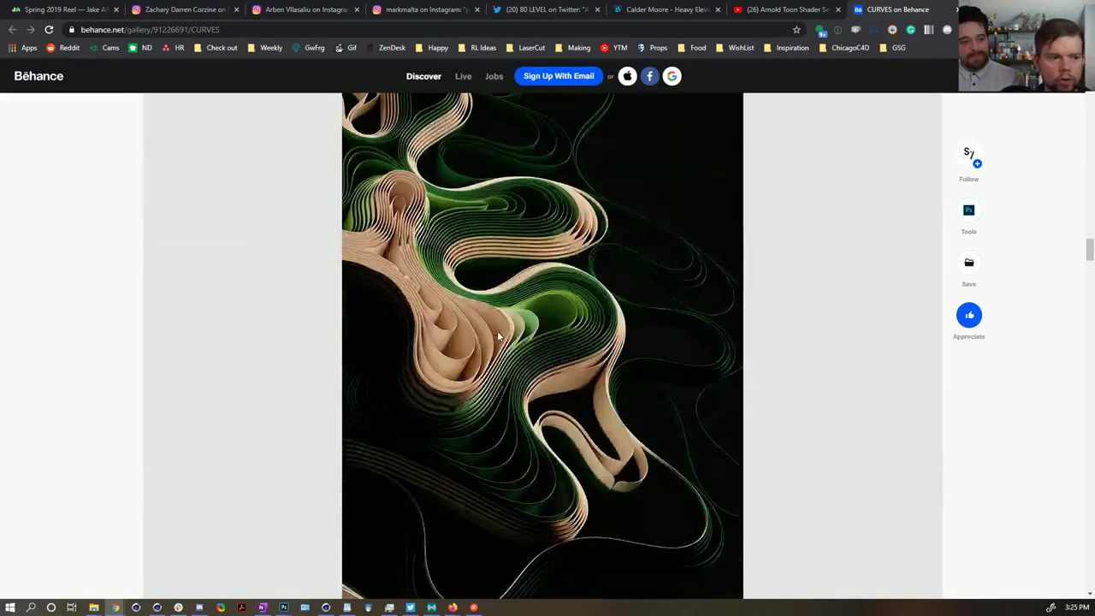
{"action": "scroll", "coordinate": [499, 337], "scroll_direction": "down", "scroll_amount": 3}
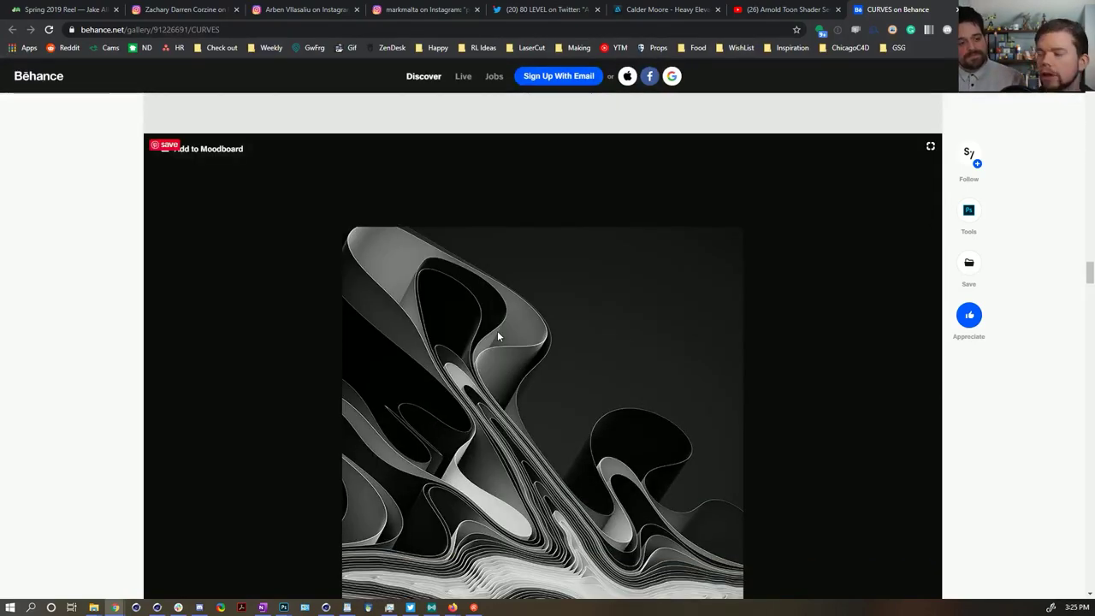
{"action": "scroll", "coordinate": [498, 334], "scroll_direction": "down", "scroll_amount": 4}
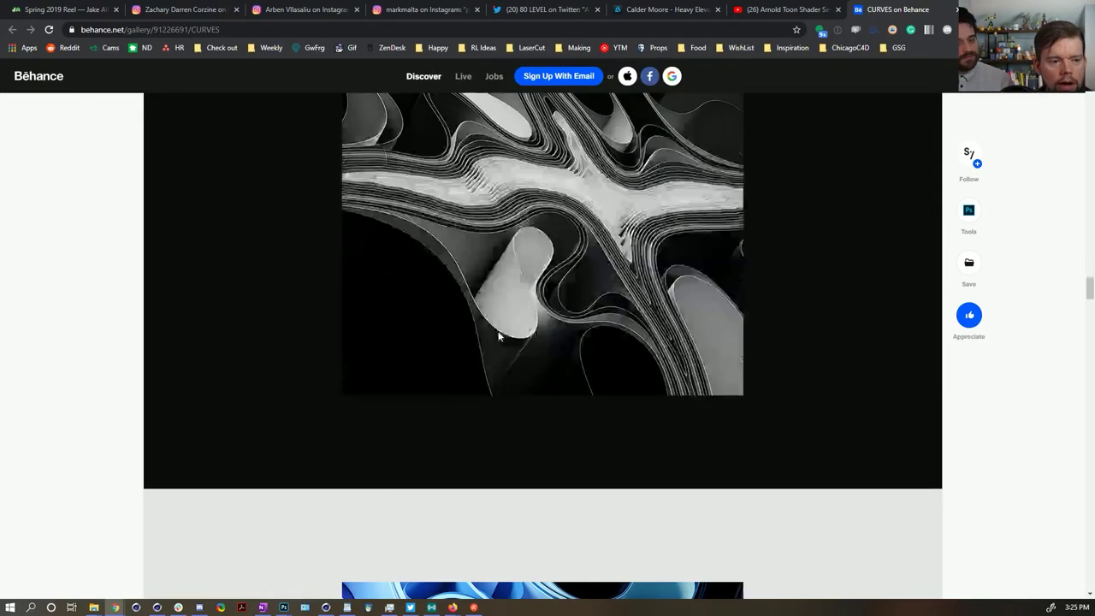
{"action": "scroll", "coordinate": [530, 339], "scroll_direction": "down", "scroll_amount": 3}
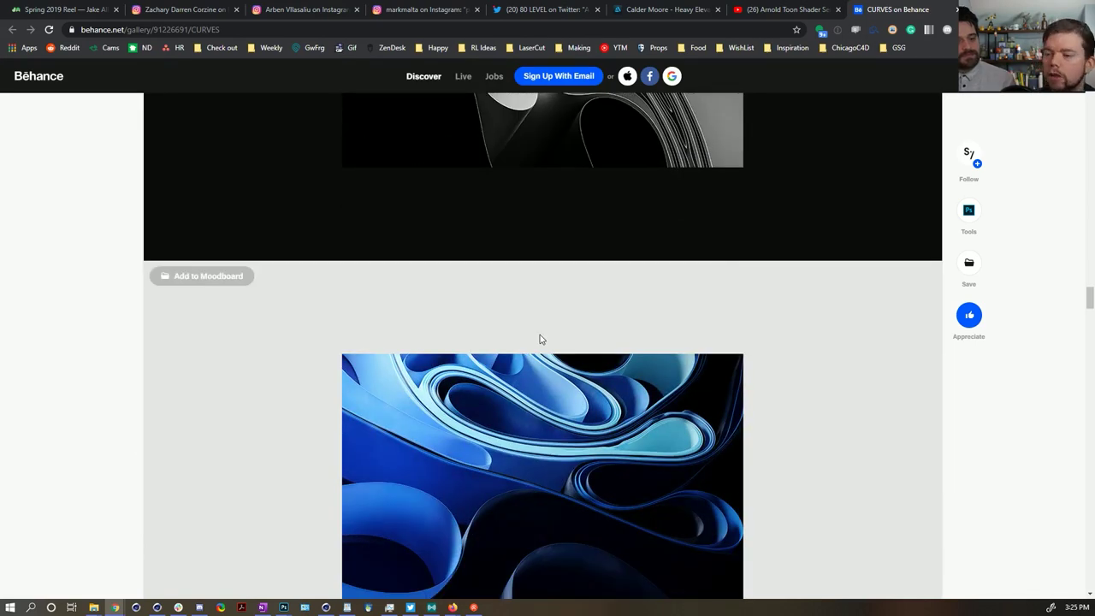
{"action": "scroll", "coordinate": [666, 351], "scroll_direction": "down", "scroll_amount": 10}
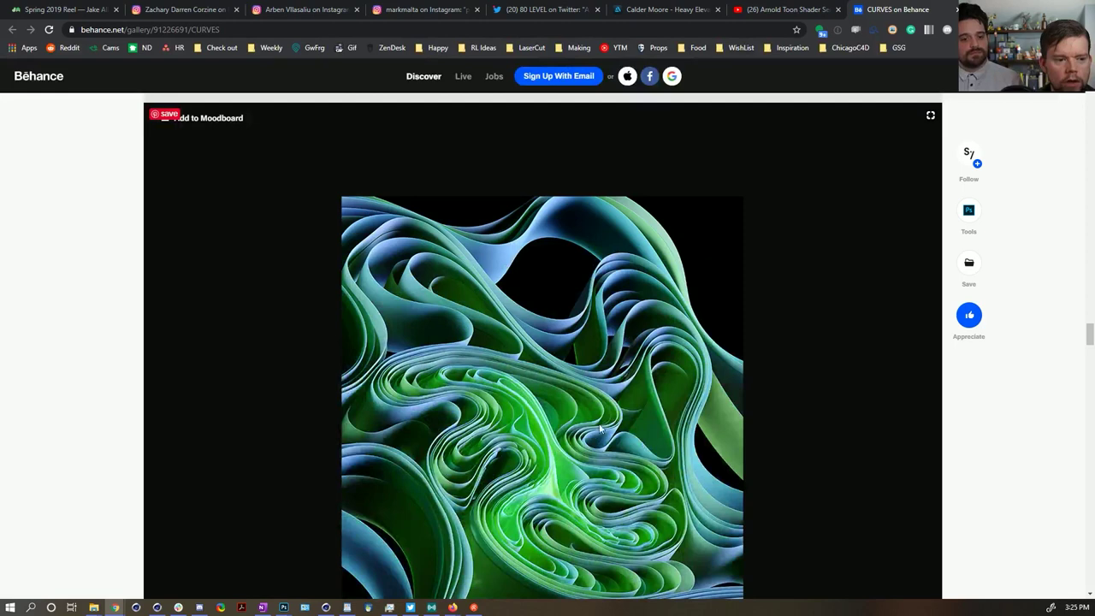
{"action": "scroll", "coordinate": [613, 398], "scroll_direction": "down", "scroll_amount": 3}
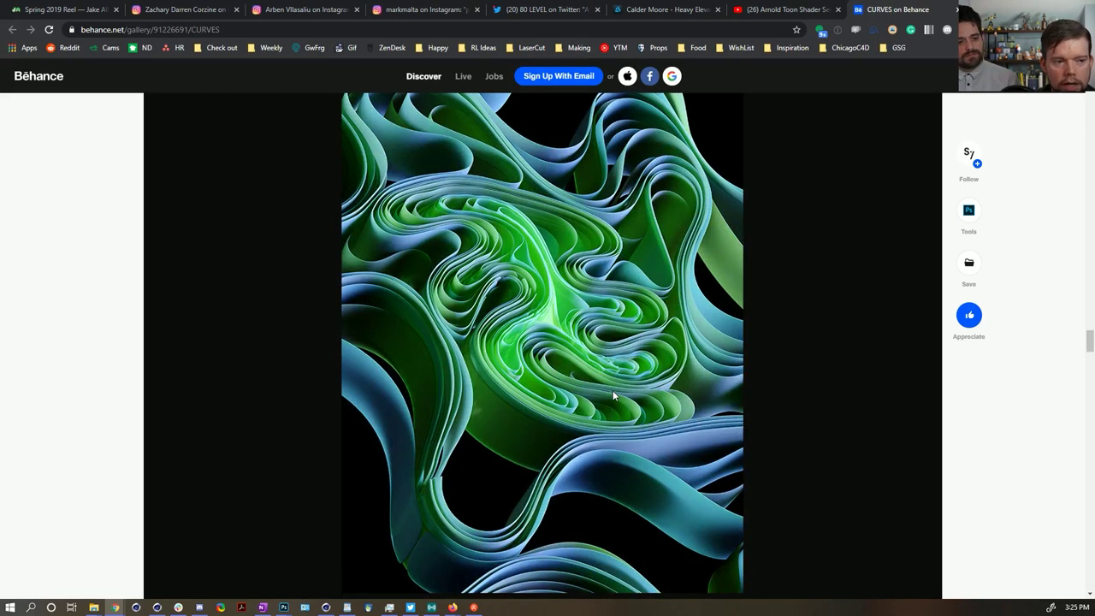
{"action": "scroll", "coordinate": [613, 397], "scroll_direction": "up", "scroll_amount": 2}
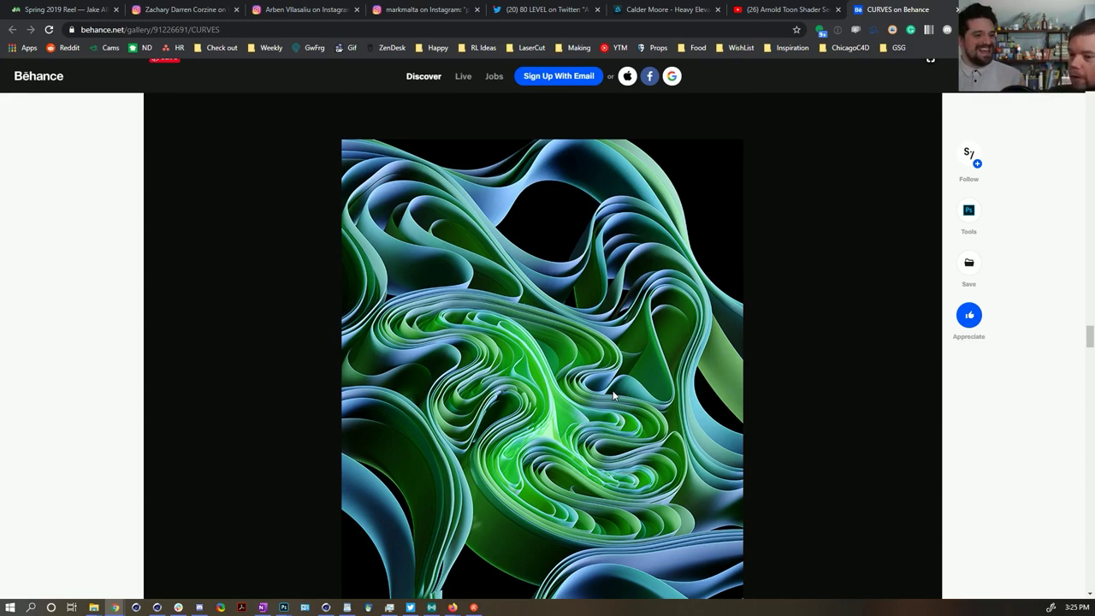
{"action": "scroll", "coordinate": [713, 283], "scroll_direction": "up", "scroll_amount": 3}
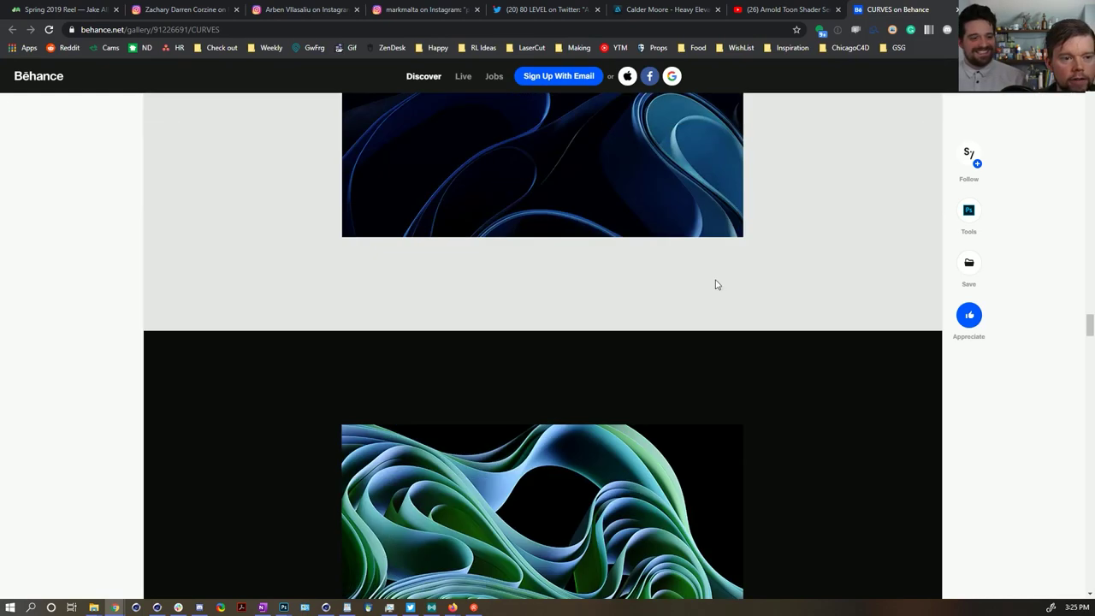
{"action": "scroll", "coordinate": [718, 284], "scroll_direction": "down", "scroll_amount": 6}
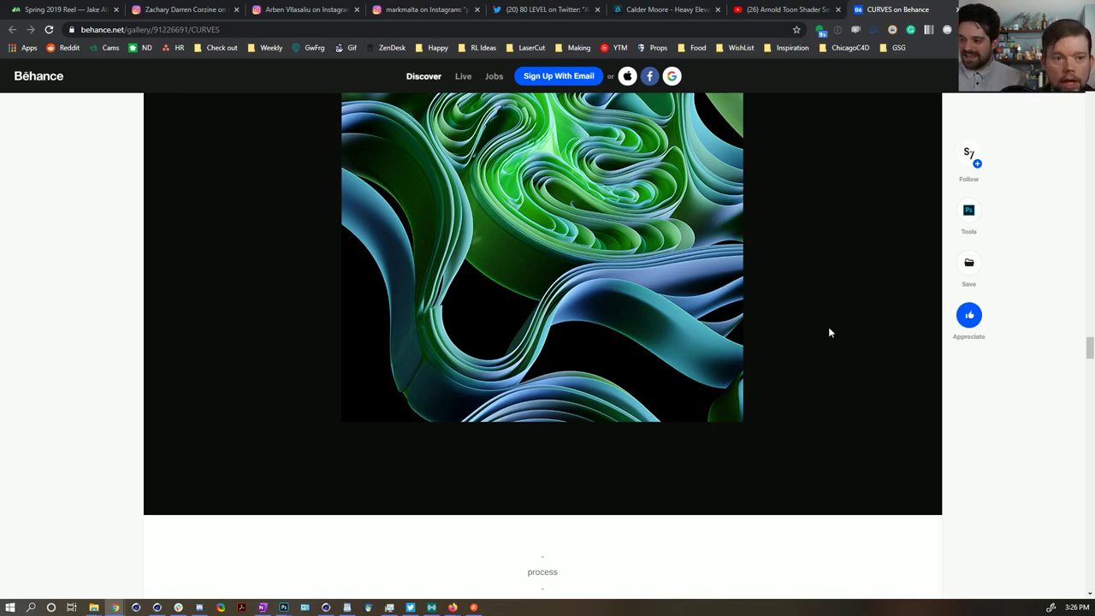
{"action": "scroll", "coordinate": [828, 332], "scroll_direction": "up", "scroll_amount": 20}
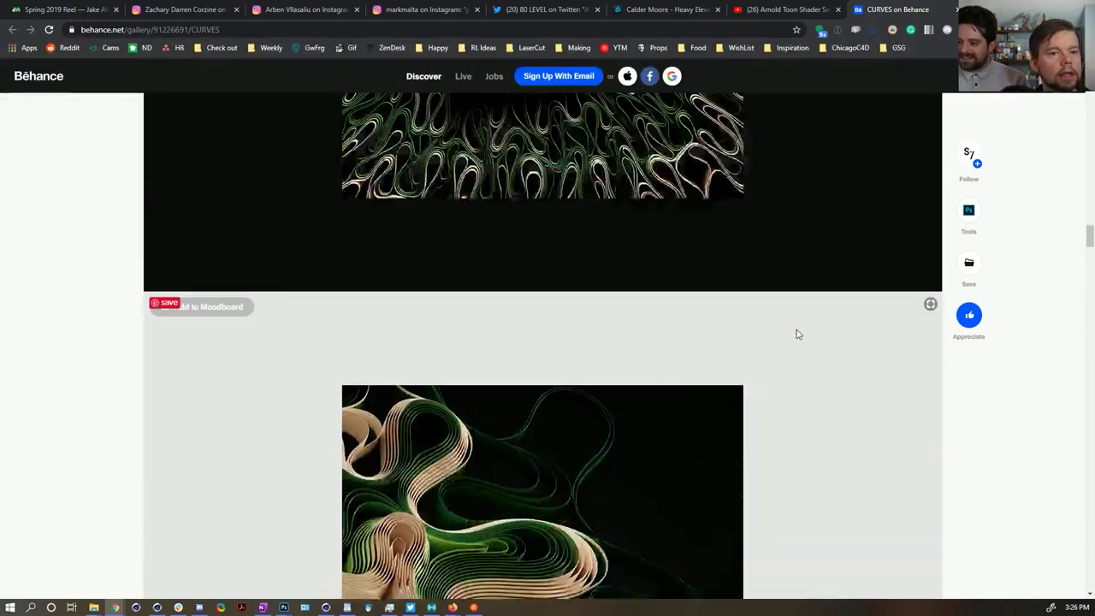
{"action": "scroll", "coordinate": [796, 334], "scroll_direction": "up", "scroll_amount": 20}
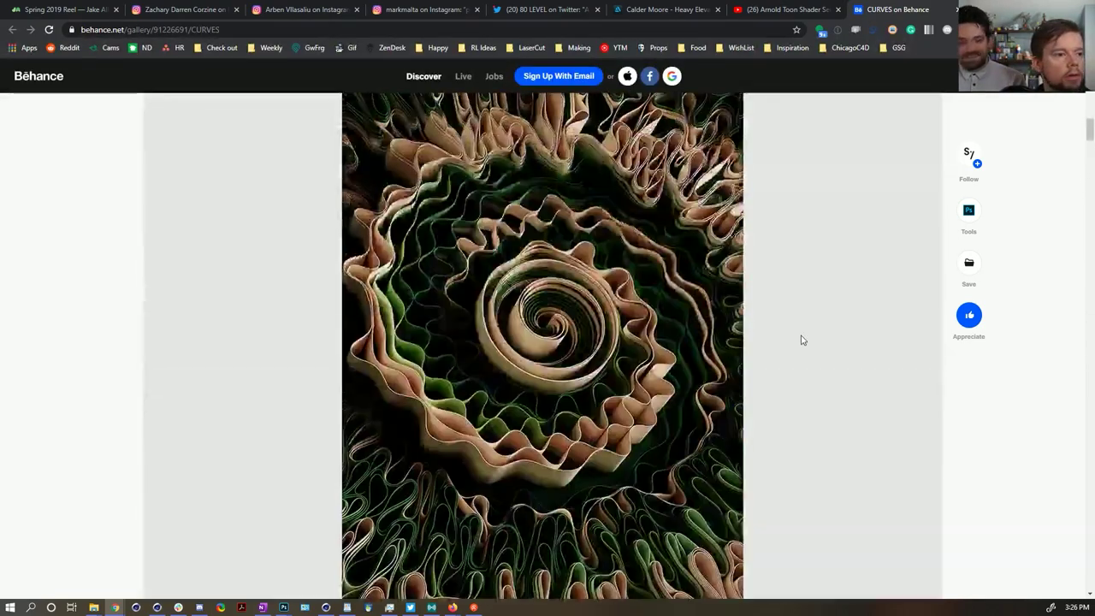
{"action": "scroll", "coordinate": [798, 338], "scroll_direction": "up", "scroll_amount": 15}
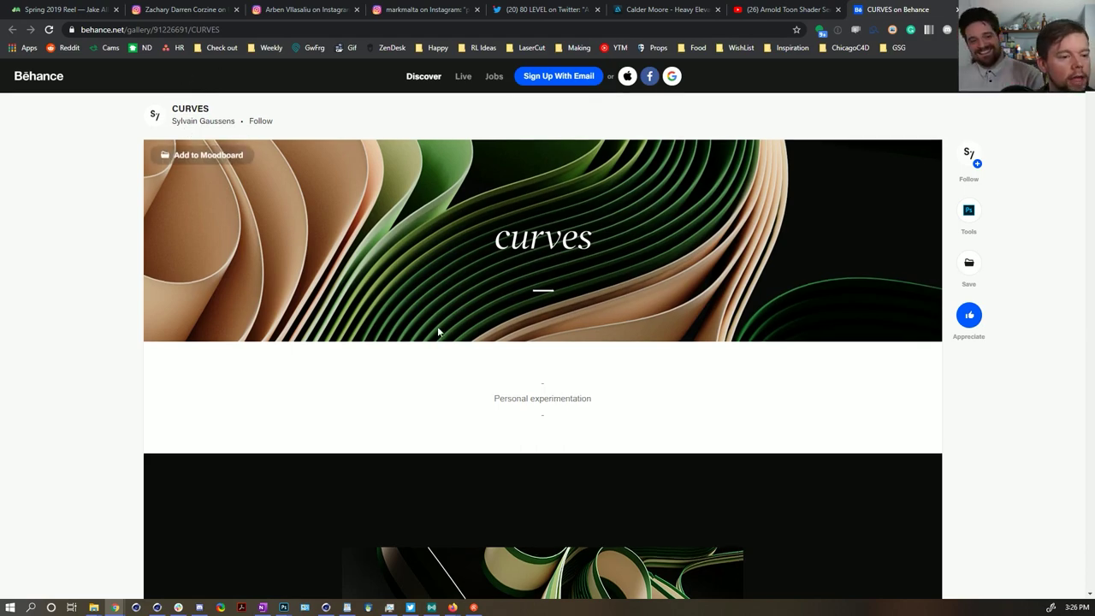
{"action": "scroll", "coordinate": [440, 334], "scroll_direction": "down", "scroll_amount": 5}
{"action": "scroll", "coordinate": [453, 308], "scroll_direction": "down", "scroll_amount": 7}
{"action": "scroll", "coordinate": [470, 315], "scroll_direction": "down", "scroll_amount": 3}
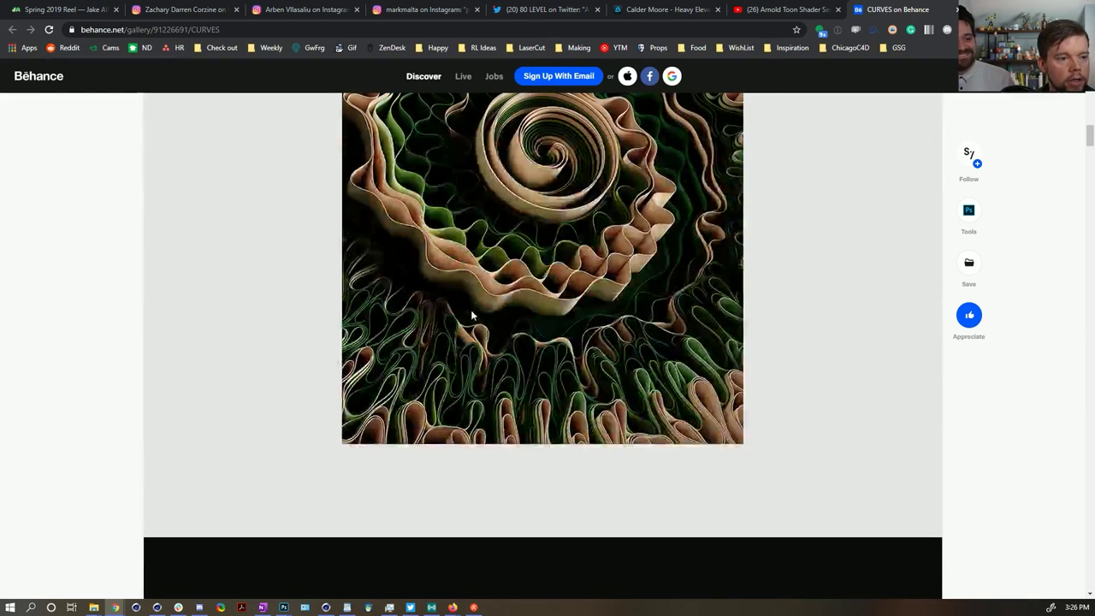
{"action": "scroll", "coordinate": [470, 315], "scroll_direction": "up", "scroll_amount": 4}
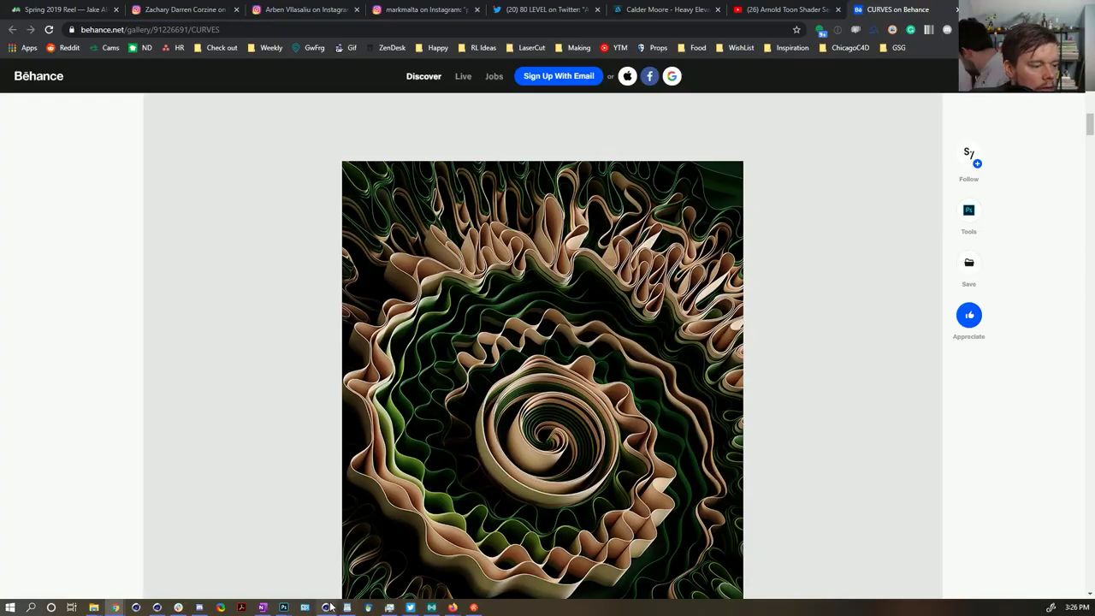
{"action": "key", "text": "alt+Tab"}
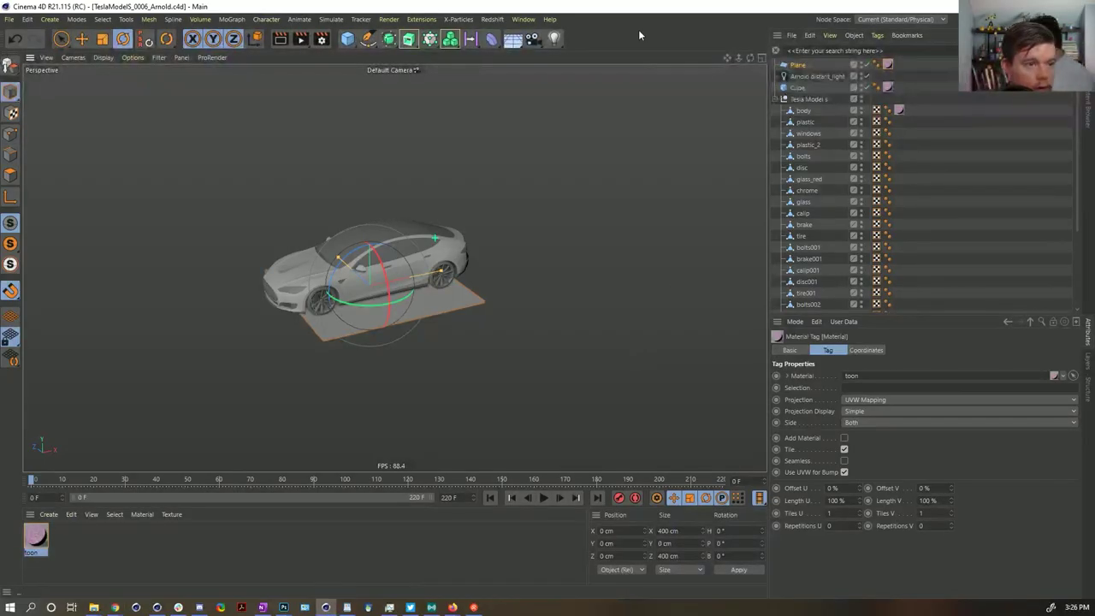
Start a new scene containing a floor tagged as a simulation collider
{"action": "key", "text": "ctrl+n"}
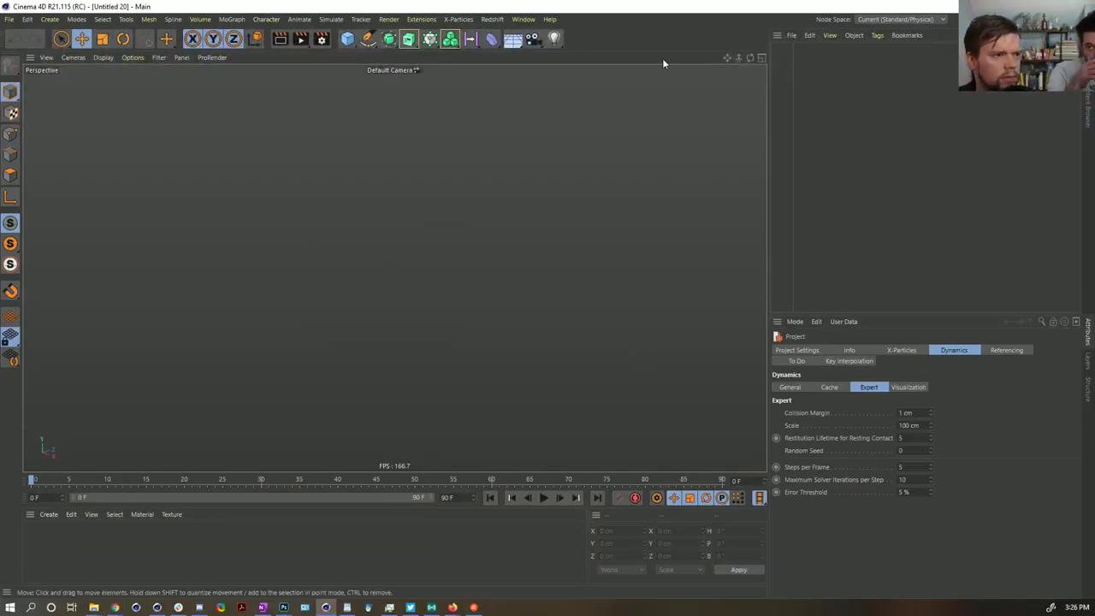
{"action": "left_click", "coordinate": [513, 39]}
{"action": "left_click_drag", "start_coordinate": [432, 205], "coordinate": [433, 316], "text": "alt"}
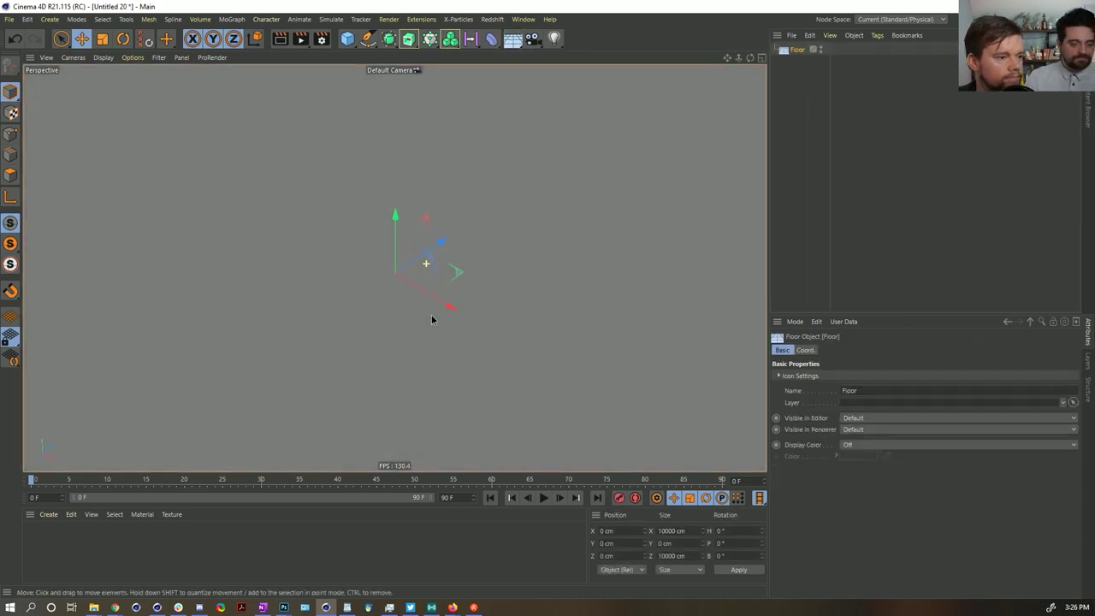
{"action": "right_click", "coordinate": [797, 69]}
{"action": "mouse_move", "coordinate": [846, 162]}
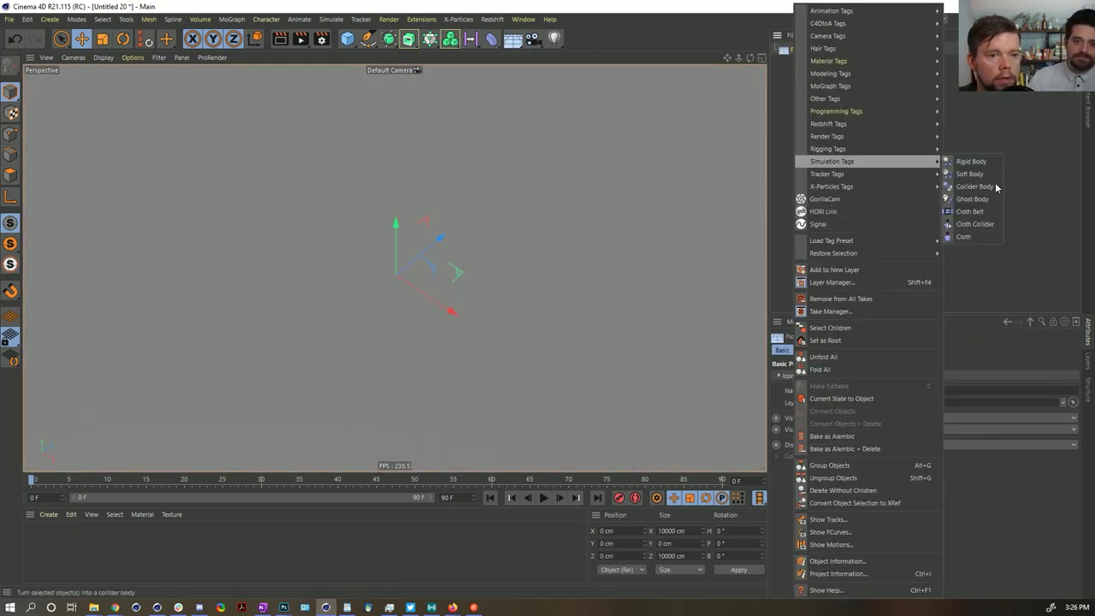
{"action": "left_click", "coordinate": [984, 185]}
Add a Flower spline and a Cloner, preview the flower cloned, then undo the parenting
{"action": "left_click", "coordinate": [366, 43]}
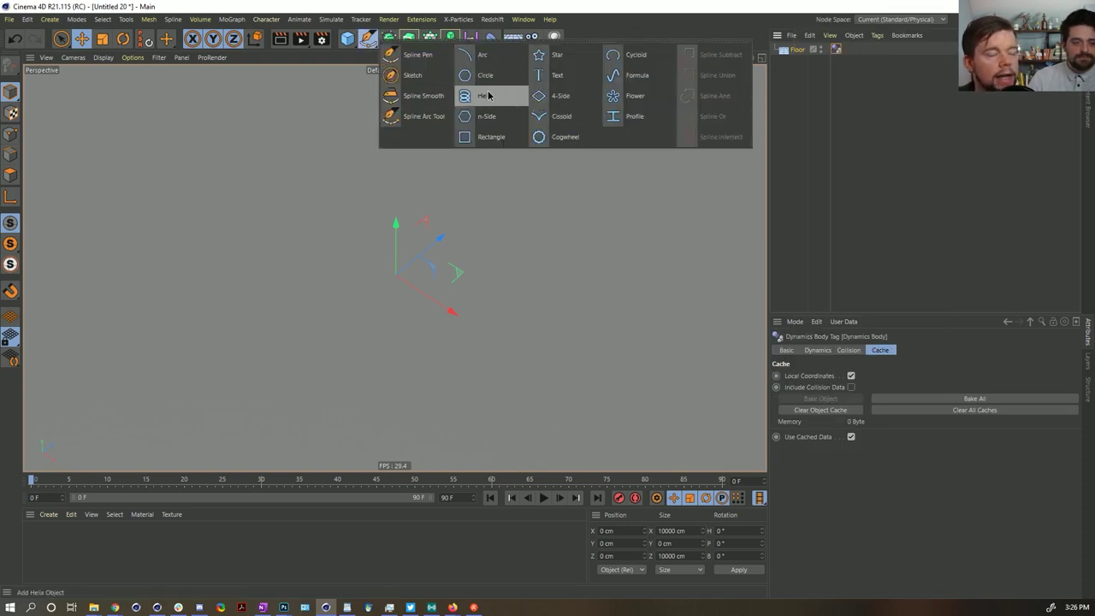
{"action": "left_click", "coordinate": [633, 97]}
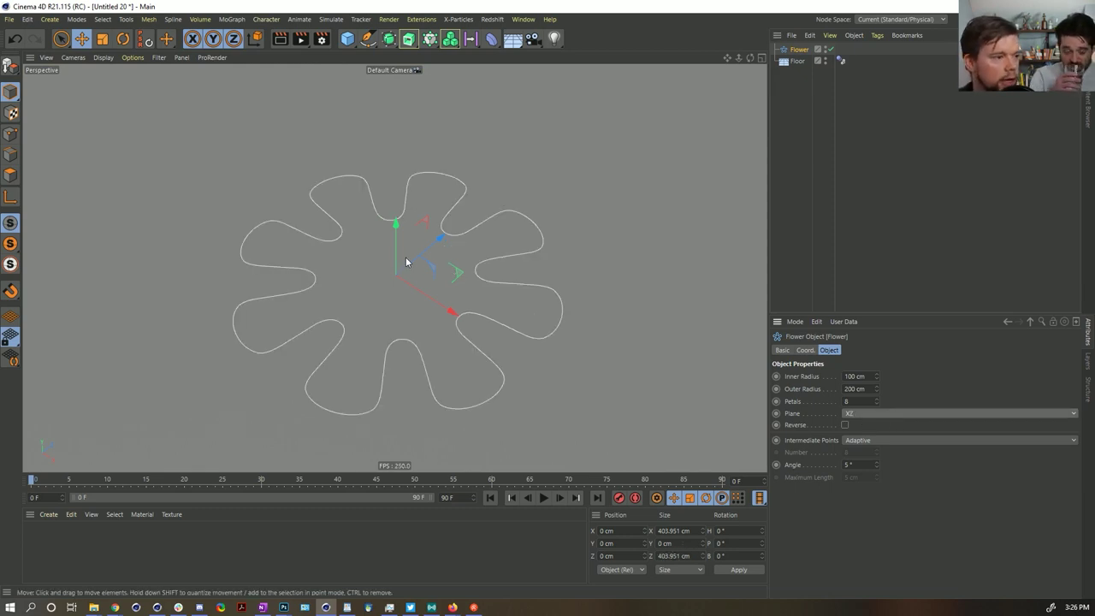
{"action": "left_click_drag", "start_coordinate": [406, 261], "coordinate": [445, 219], "text": "alt"}
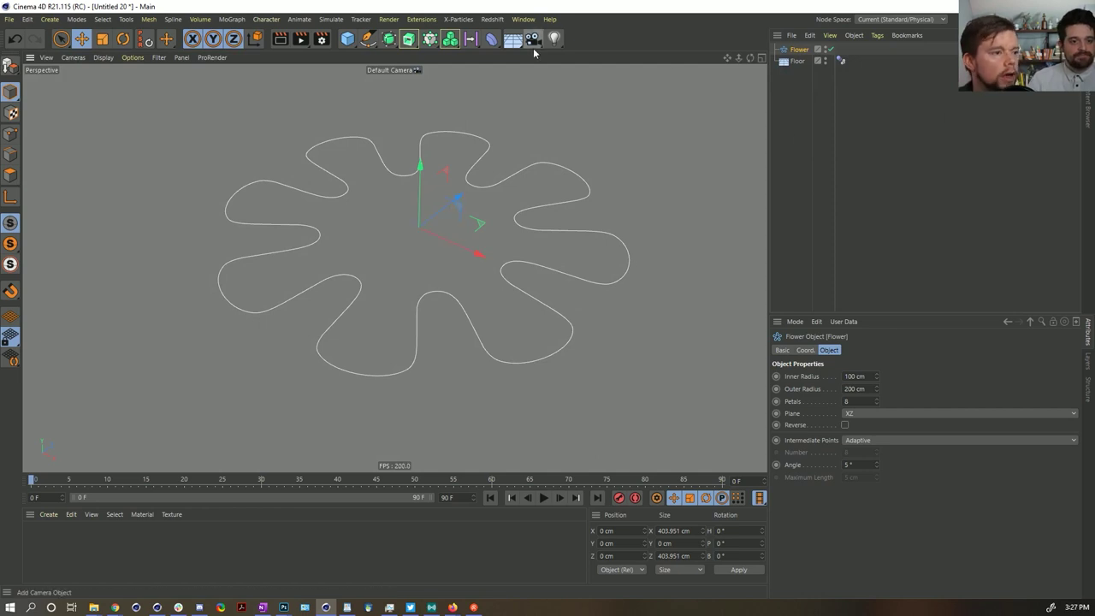
{"action": "left_click", "coordinate": [430, 38]}
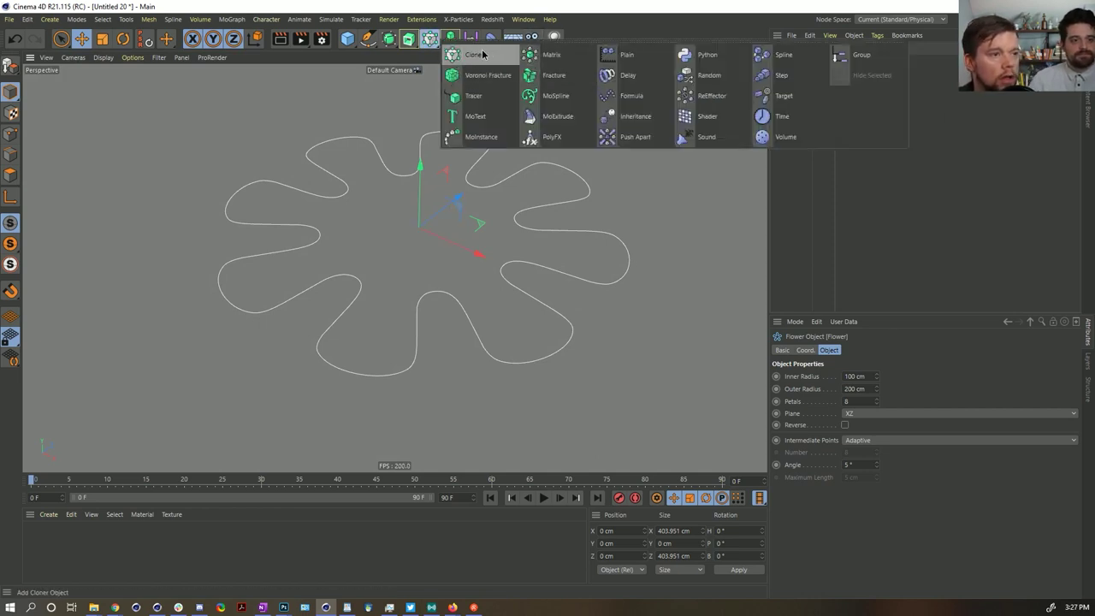
{"action": "left_click", "coordinate": [480, 54]}
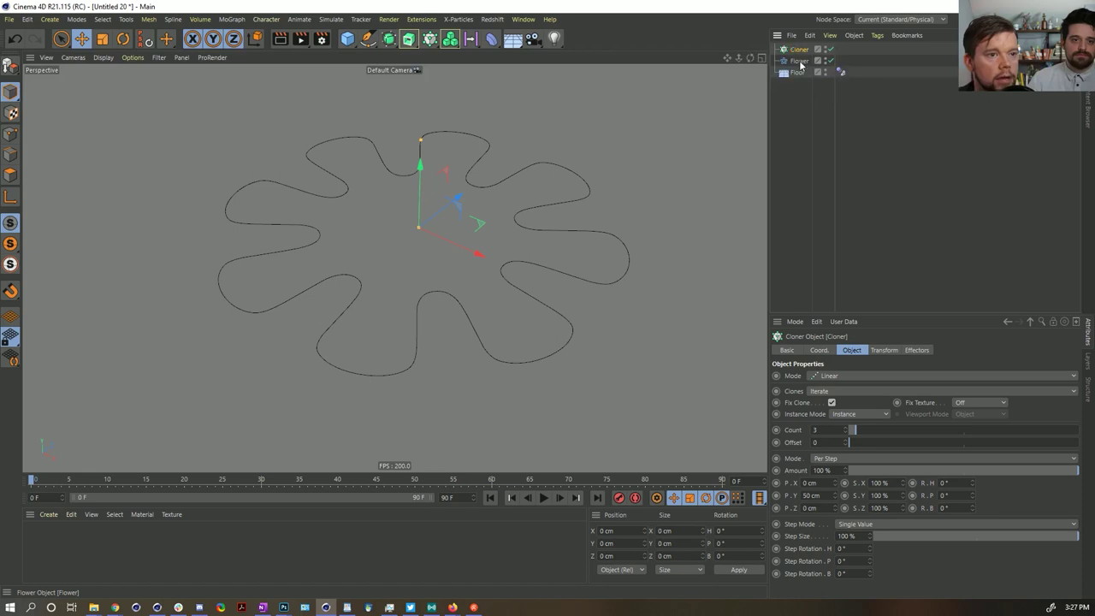
{"action": "left_click_drag", "start_coordinate": [801, 65], "coordinate": [803, 51]}
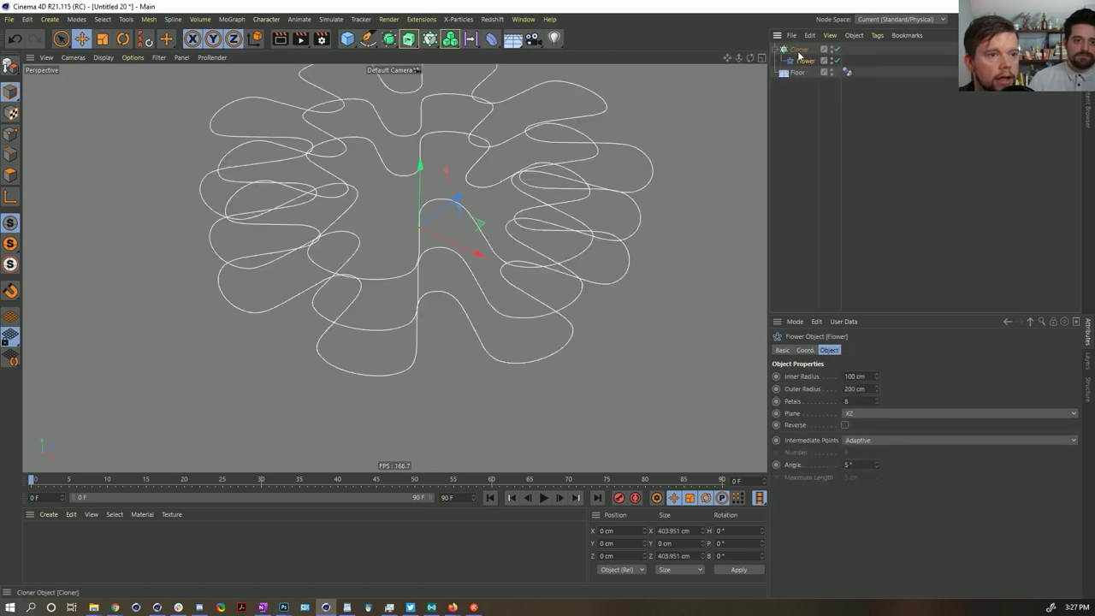
{"action": "key", "text": "ctrl+z"}
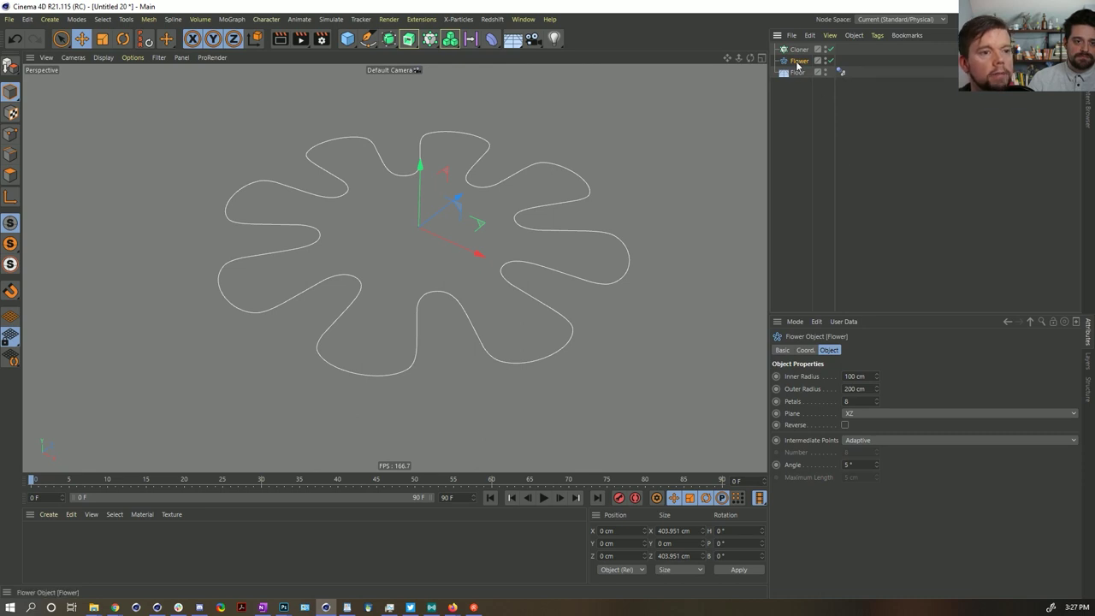
Give the Flower spline a Soft Body tag and lower the Floor to Y -5 cm
{"action": "right_click", "coordinate": [799, 61]}
{"action": "mouse_move", "coordinate": [867, 159]}
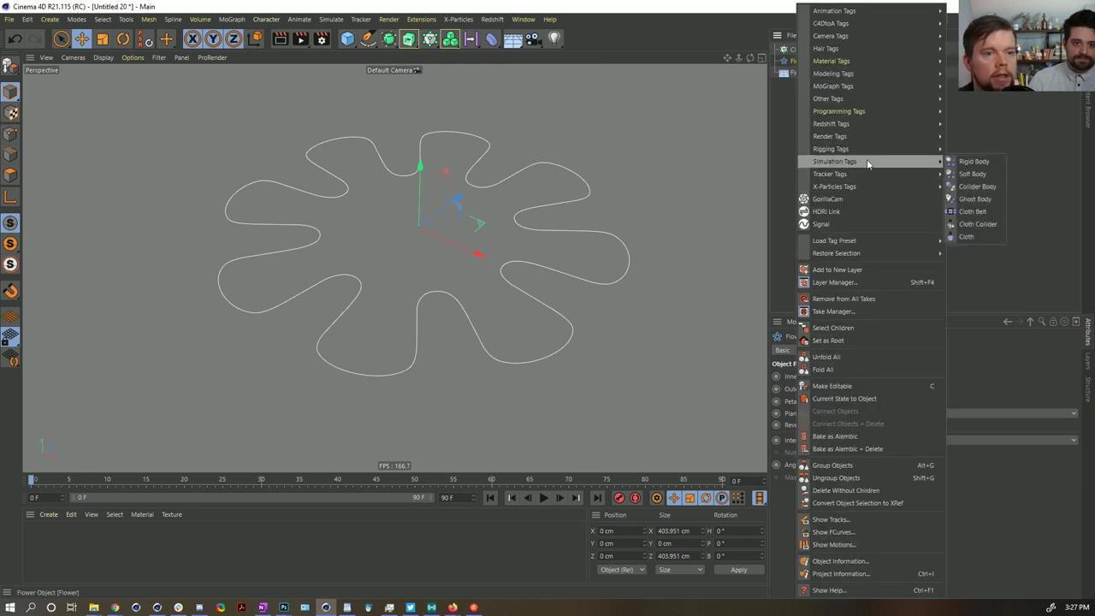
{"action": "left_click", "coordinate": [960, 174]}
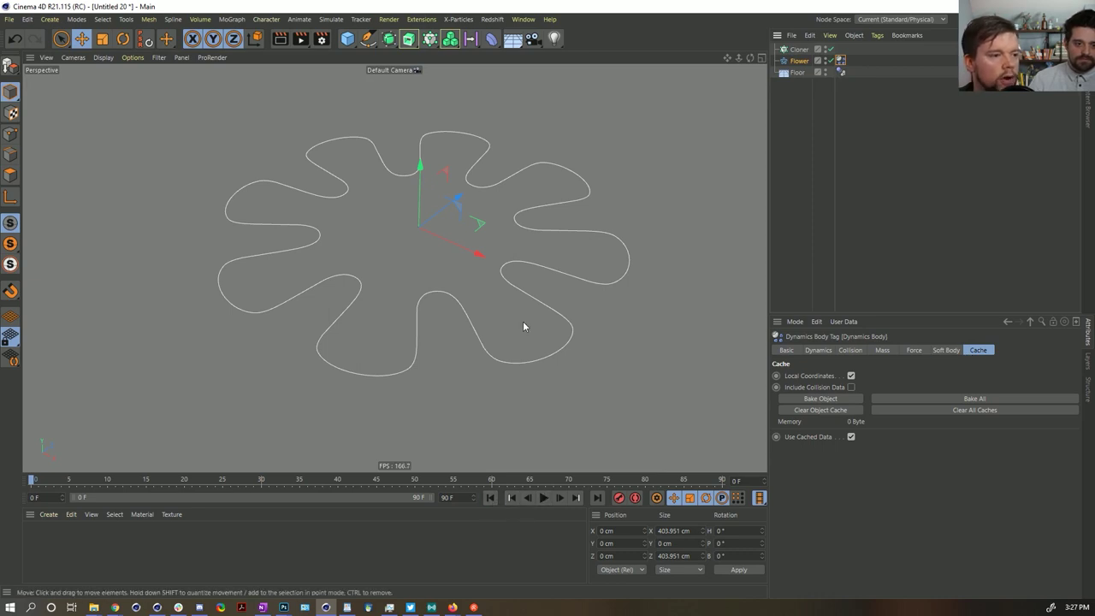
{"action": "left_click", "coordinate": [796, 72]}
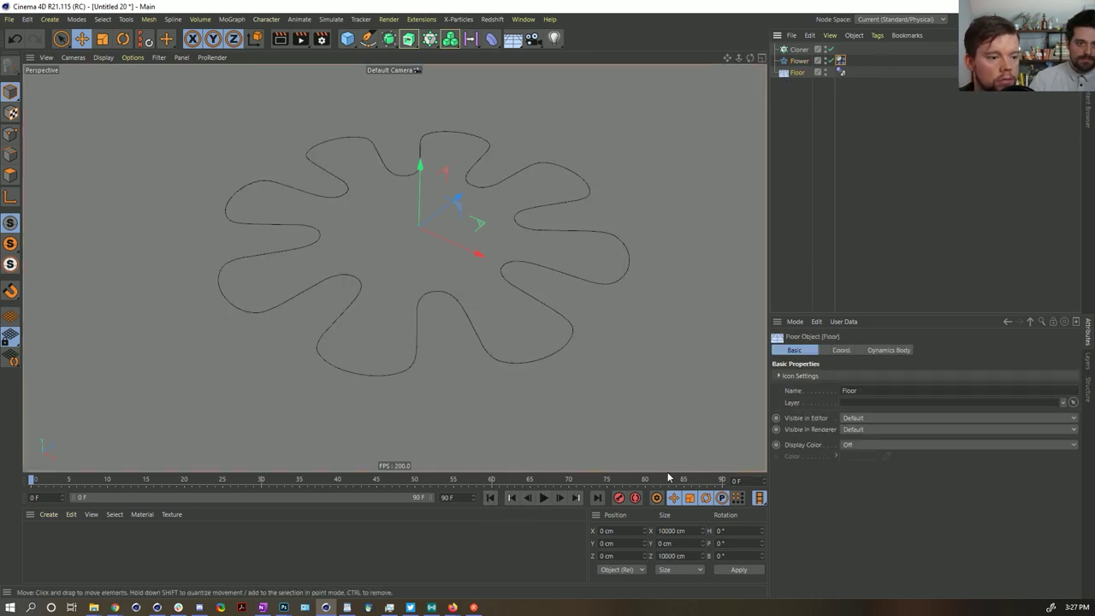
{"action": "double_click", "coordinate": [625, 548]}
{"action": "type", "text": "-5"}
{"action": "key", "text": "Return"}
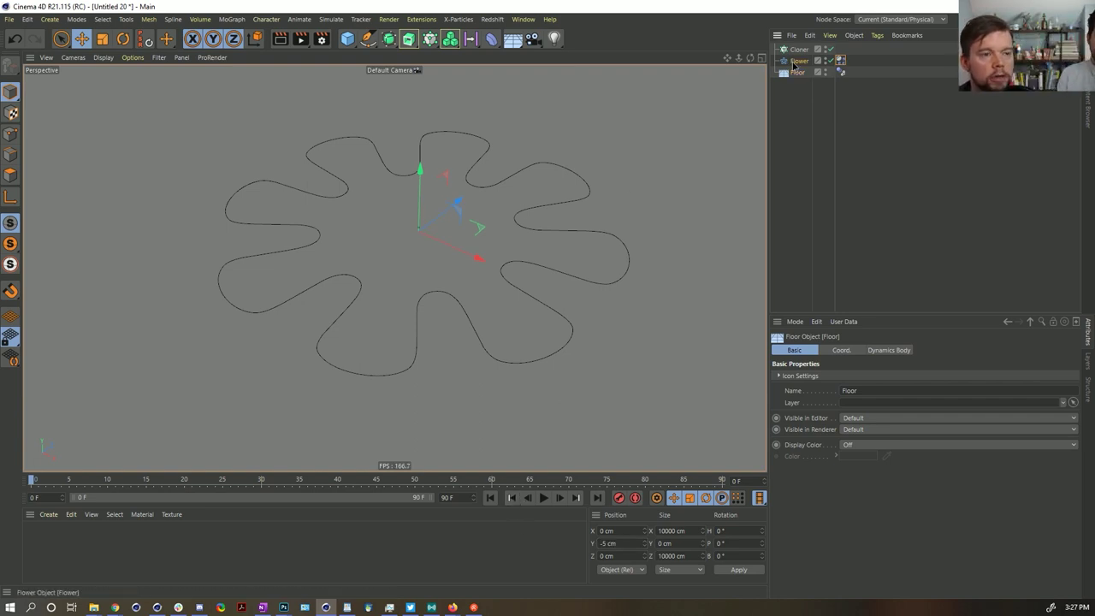
Play and rewind the soft-body simulation, then check the flower's dynamics tag
{"action": "left_click", "coordinate": [798, 61]}
{"action": "left_click", "coordinate": [544, 497]}
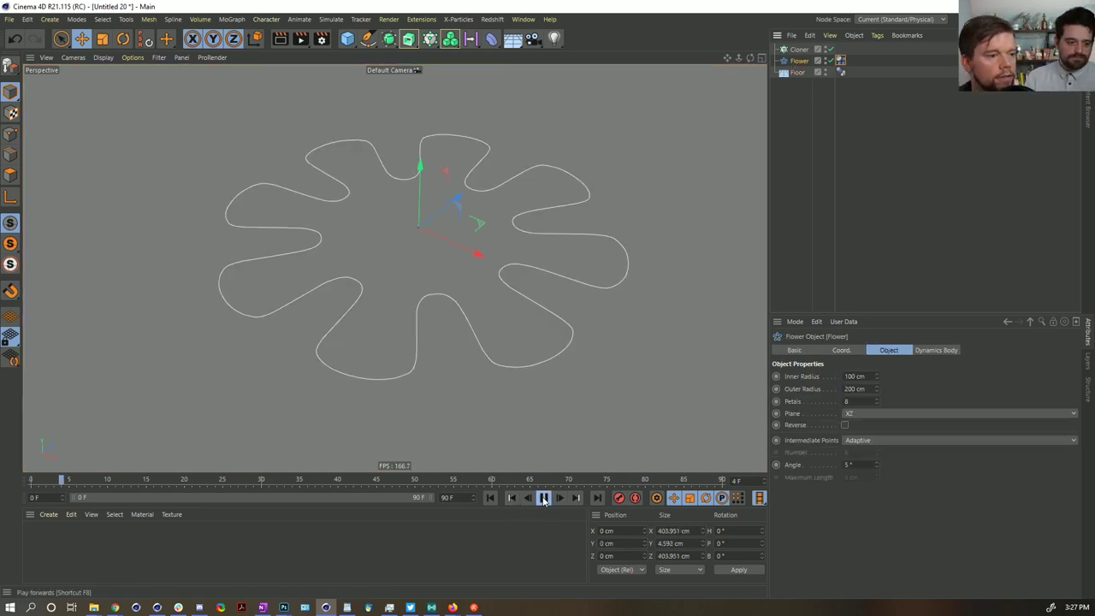
{"action": "left_click", "coordinate": [544, 497]}
{"action": "left_click", "coordinate": [493, 501]}
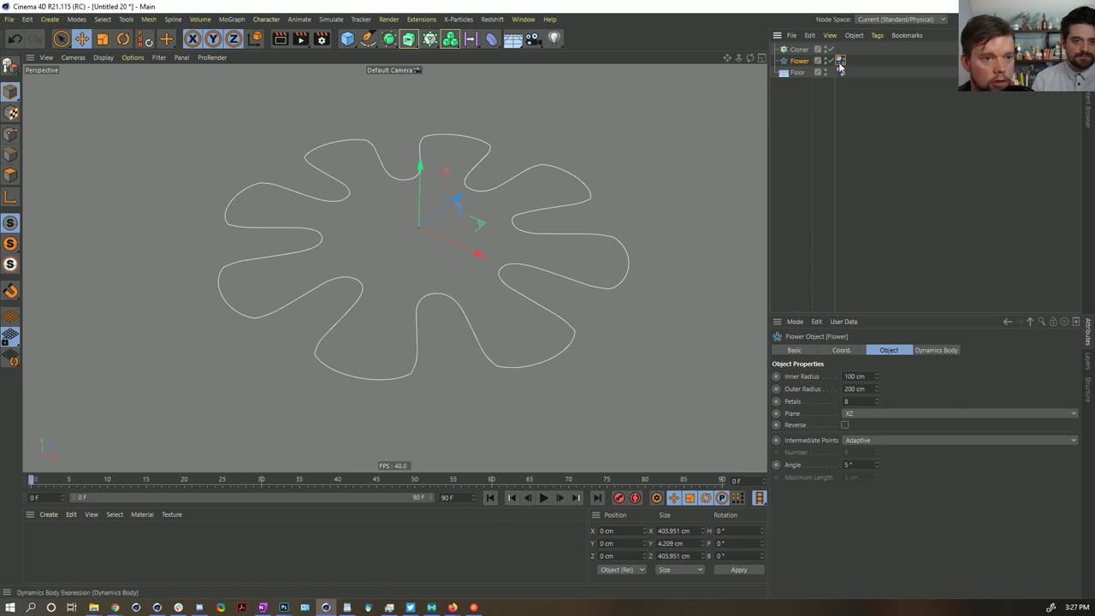
{"action": "left_click", "coordinate": [842, 60]}
{"action": "left_click", "coordinate": [800, 60]}
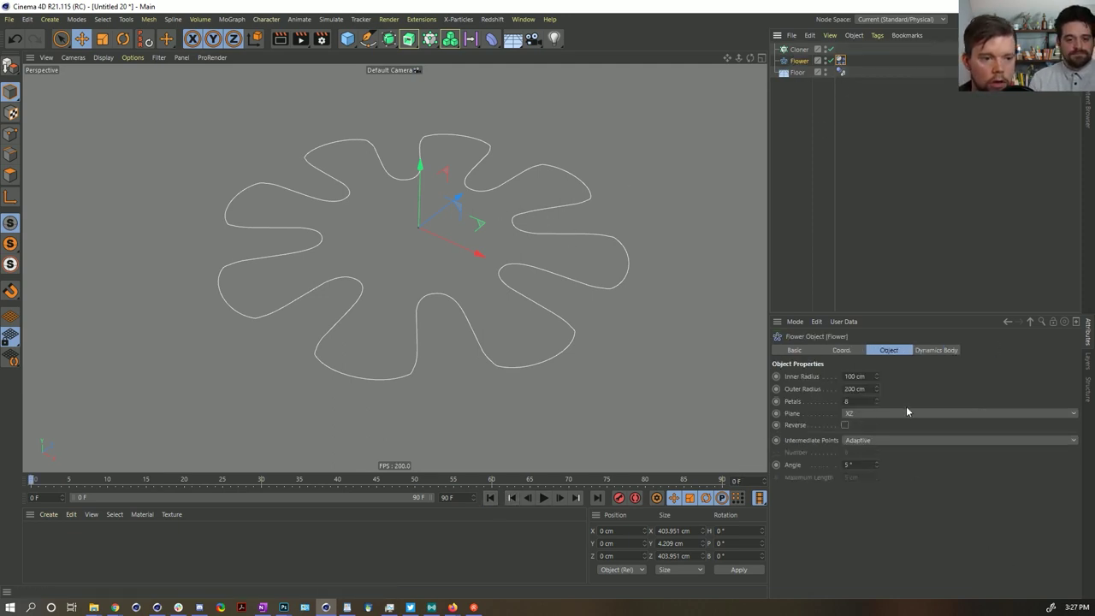
Set the Flower's intermediate points to Subdivided with a 90° angle and replay the simulation
{"action": "left_click", "coordinate": [864, 442]}
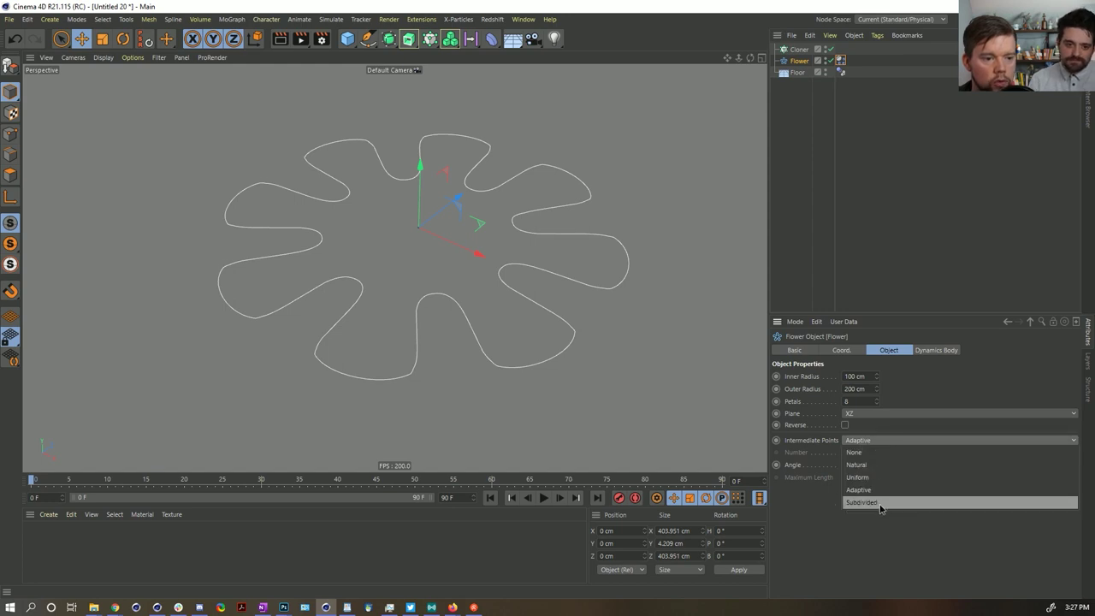
{"action": "left_click", "coordinate": [882, 505]}
{"action": "left_click_drag", "start_coordinate": [876, 467], "coordinate": [878, 428]}
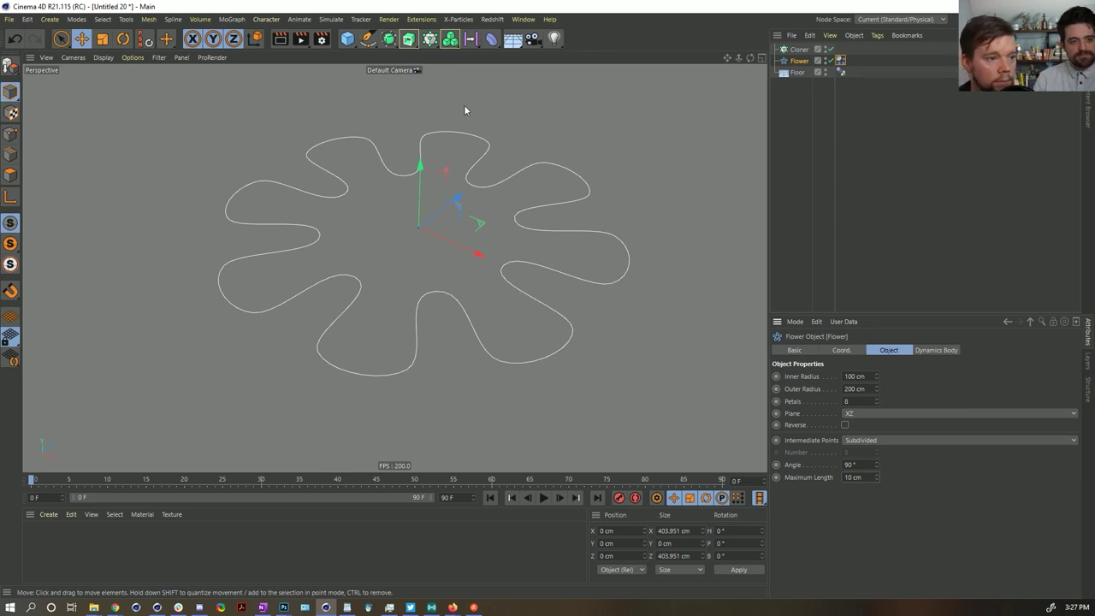
{"action": "left_click", "coordinate": [543, 498]}
{"action": "left_click", "coordinate": [543, 498]}
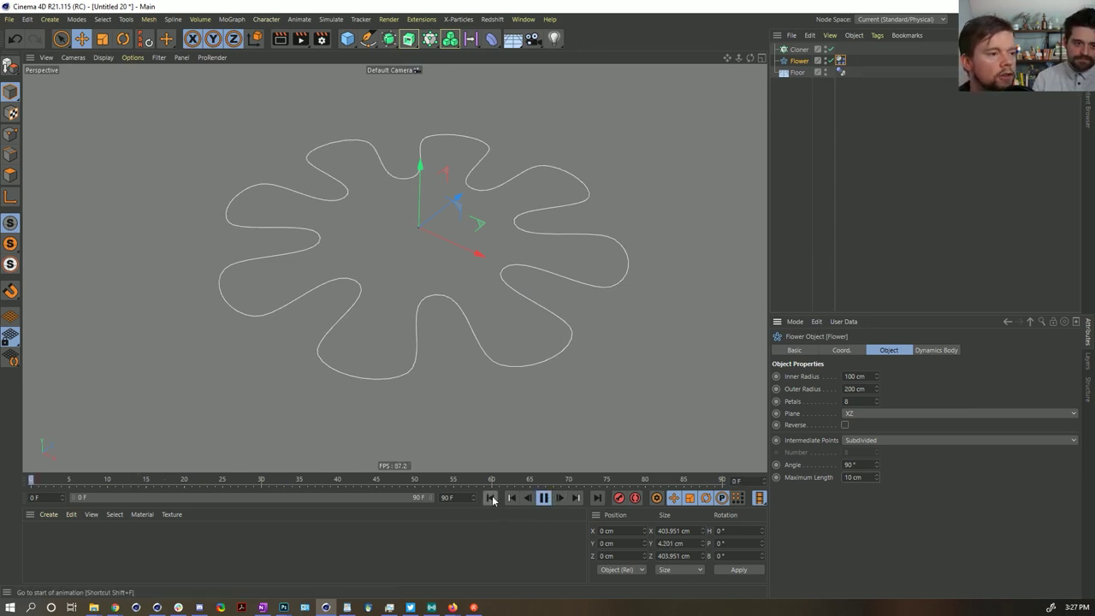
{"action": "left_click", "coordinate": [490, 497]}
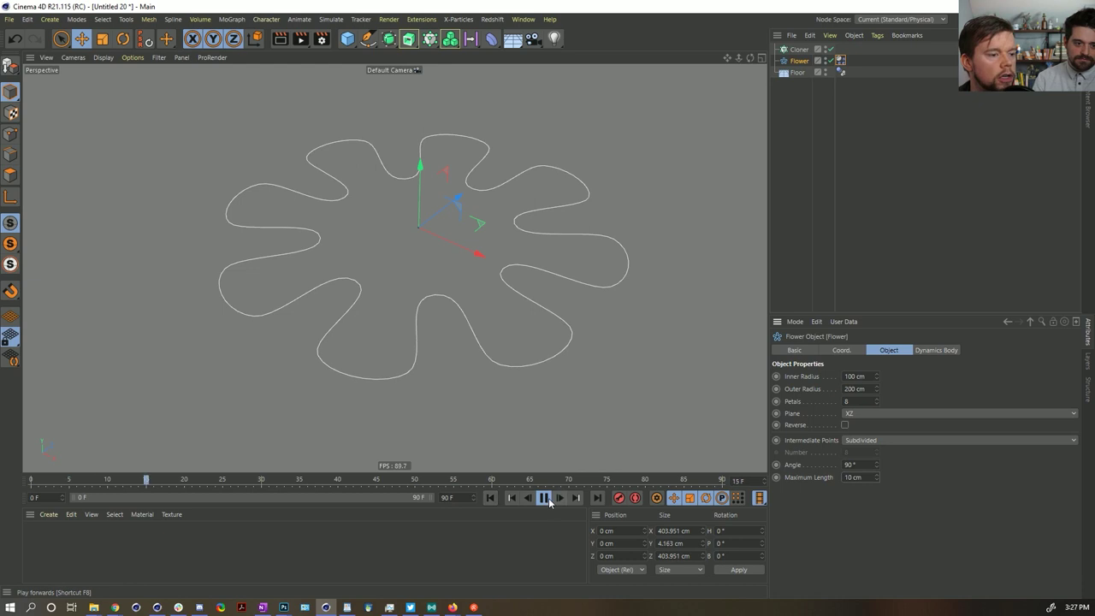
{"action": "left_click", "coordinate": [348, 39]}
Add a Sphere, enlarge it and lower it beneath the flower
{"action": "left_click", "coordinate": [562, 75]}
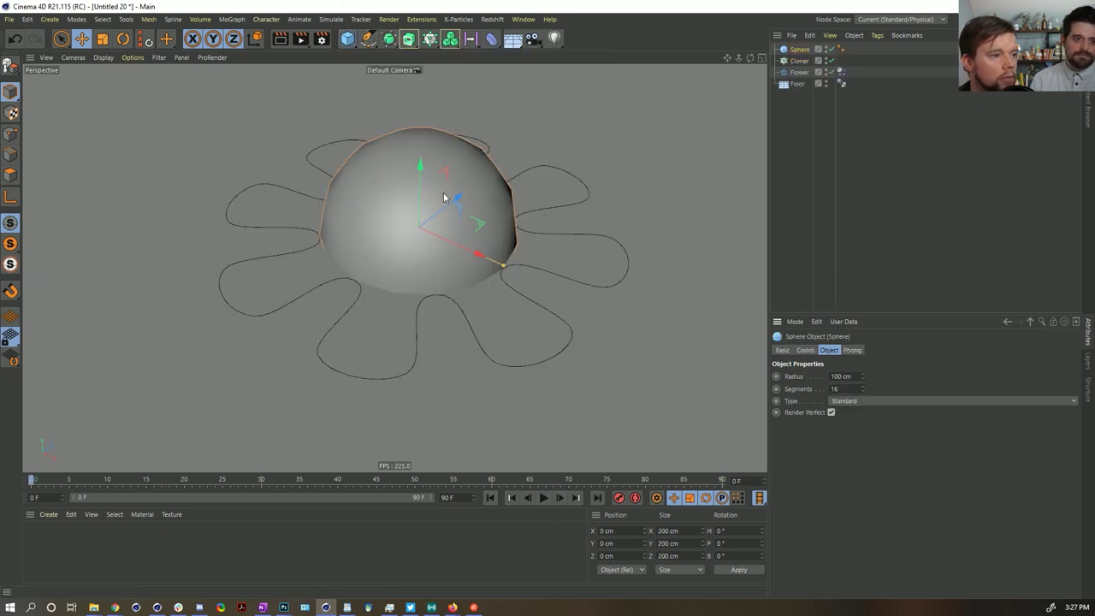
{"action": "left_click_drag", "start_coordinate": [446, 198], "coordinate": [377, 235]}
{"action": "left_click_drag", "start_coordinate": [417, 162], "coordinate": [390, 419]}
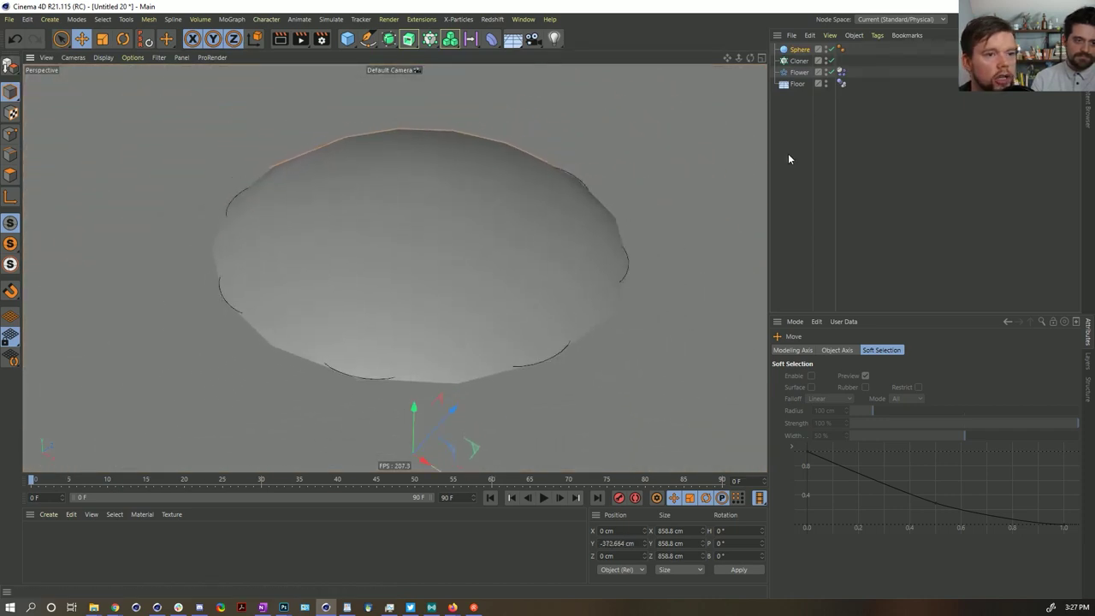
{"action": "left_click_drag", "start_coordinate": [842, 83], "coordinate": [857, 51], "text": "ctrl"}
Lift the Flower above the sphere and play so it drapes over the dome
{"action": "left_click", "coordinate": [799, 72]}
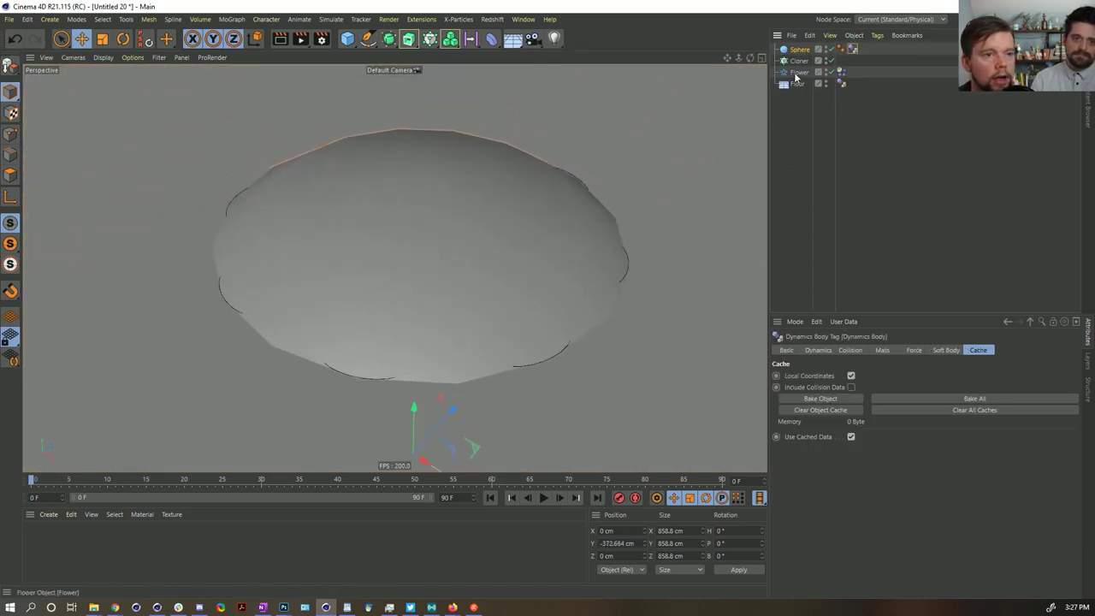
{"action": "left_click_drag", "start_coordinate": [418, 178], "coordinate": [408, 89]}
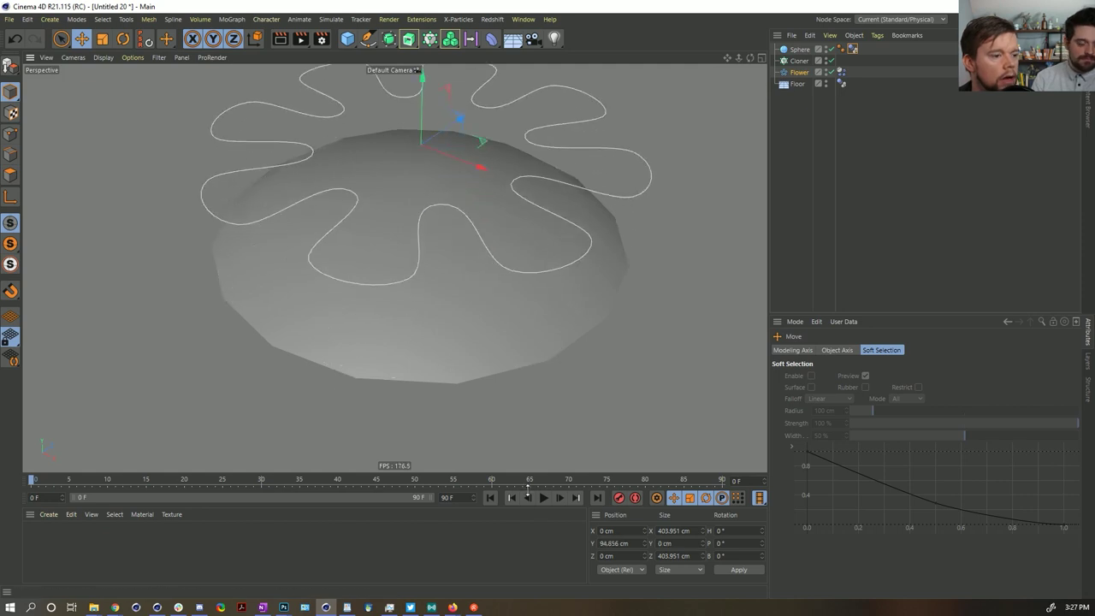
{"action": "left_click", "coordinate": [544, 498]}
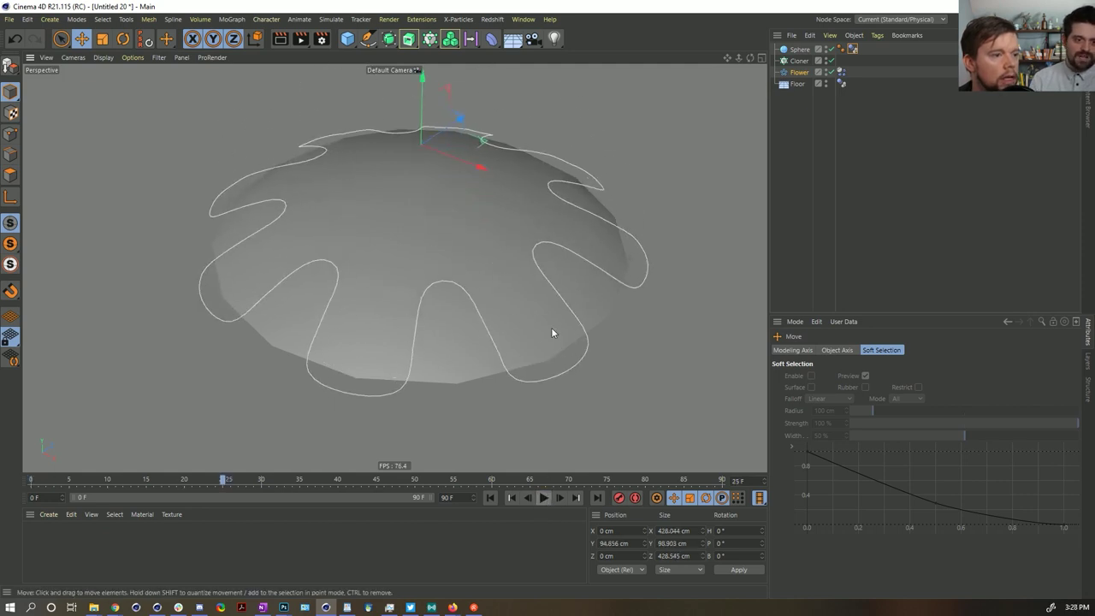
{"action": "left_click_drag", "start_coordinate": [568, 264], "coordinate": [569, 215], "text": "alt"}
{"action": "scroll", "coordinate": [458, 192], "scroll_direction": "up", "scroll_amount": 5}
{"action": "scroll", "coordinate": [458, 193], "scroll_direction": "down", "scroll_amount": 5}
{"action": "left_click_drag", "start_coordinate": [458, 193], "coordinate": [595, 254], "text": "alt"}
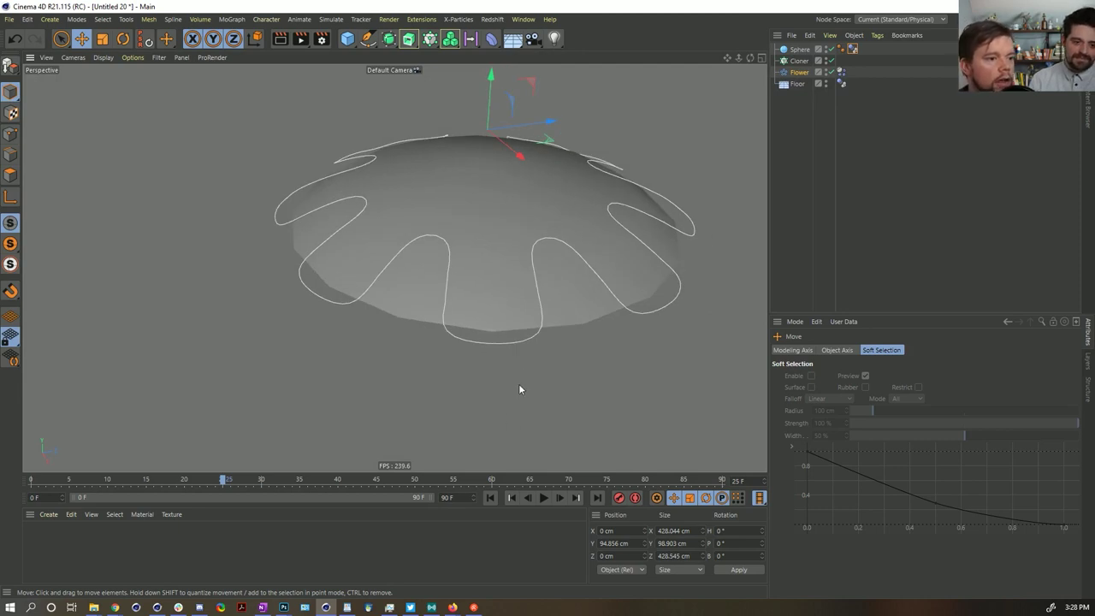
Raise the Sphere's segments to 121 for a smooth dome and rewind to frame 0
{"action": "left_click", "coordinate": [782, 51]}
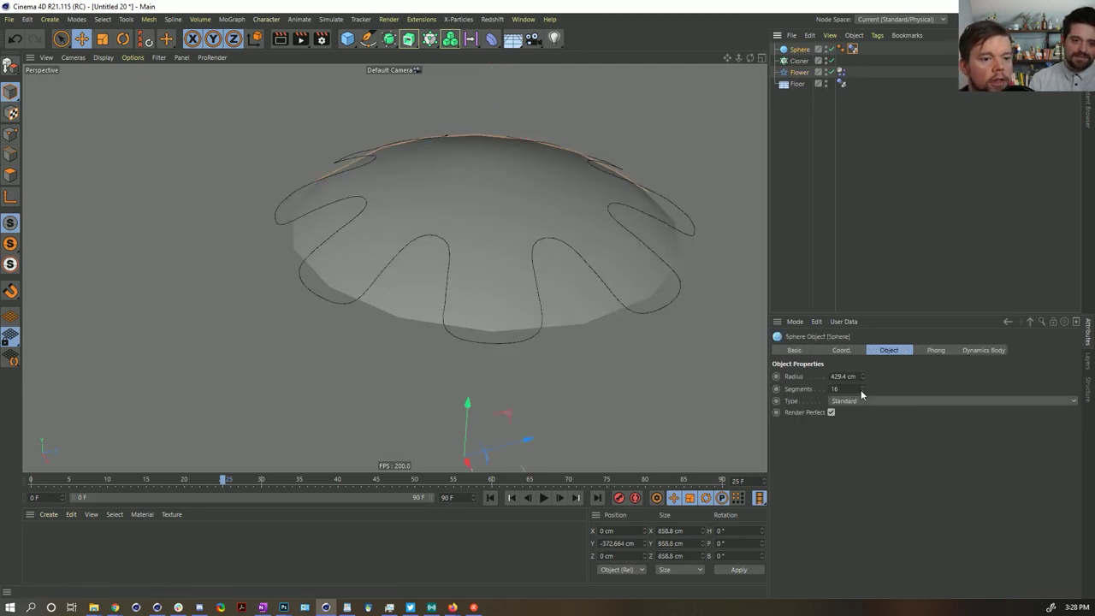
{"action": "left_click_drag", "start_coordinate": [863, 389], "coordinate": [862, 351]}
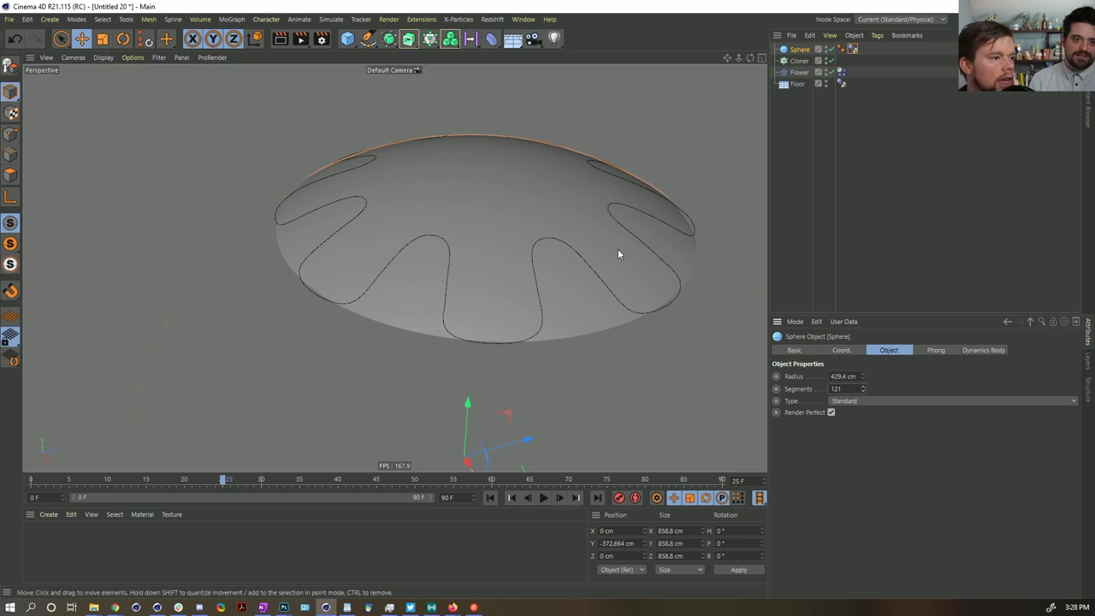
{"action": "left_click_drag", "start_coordinate": [618, 254], "coordinate": [567, 348], "text": "alt"}
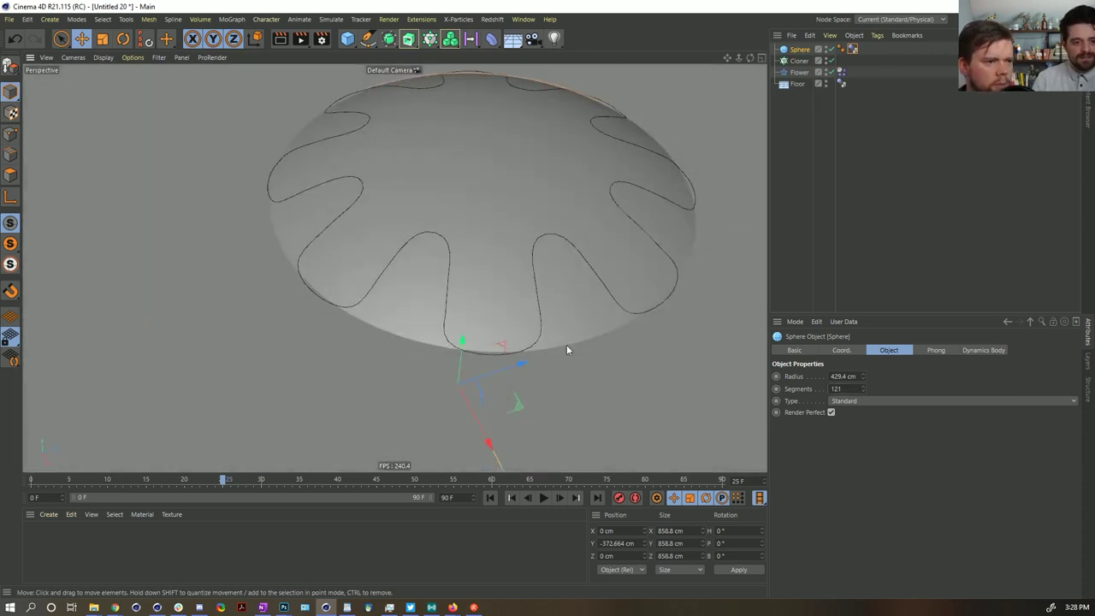
{"action": "left_click", "coordinate": [490, 499]}
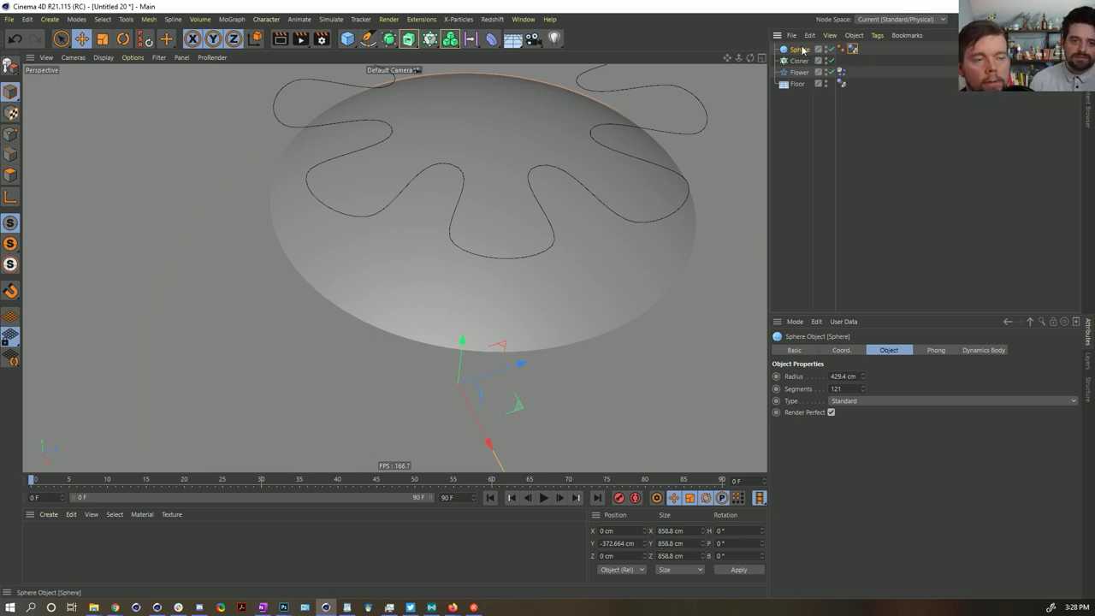
Delete the Sphere, set the soft body's collision Size Increment to 10 cm, and replay
{"action": "key", "text": "Delete"}
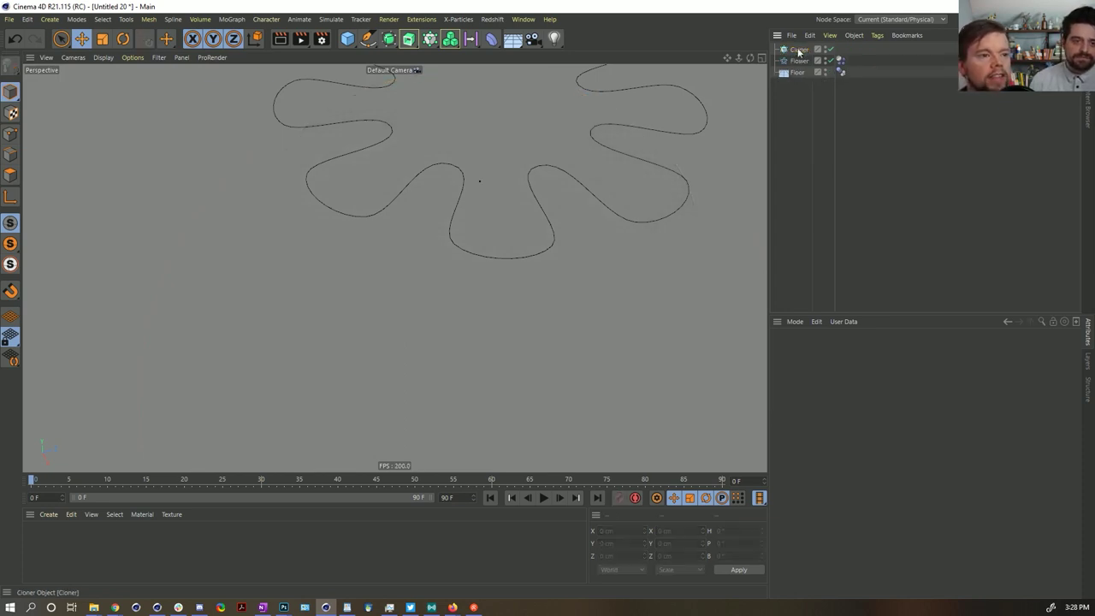
{"action": "left_click", "coordinate": [840, 60]}
{"action": "left_click", "coordinate": [852, 350]}
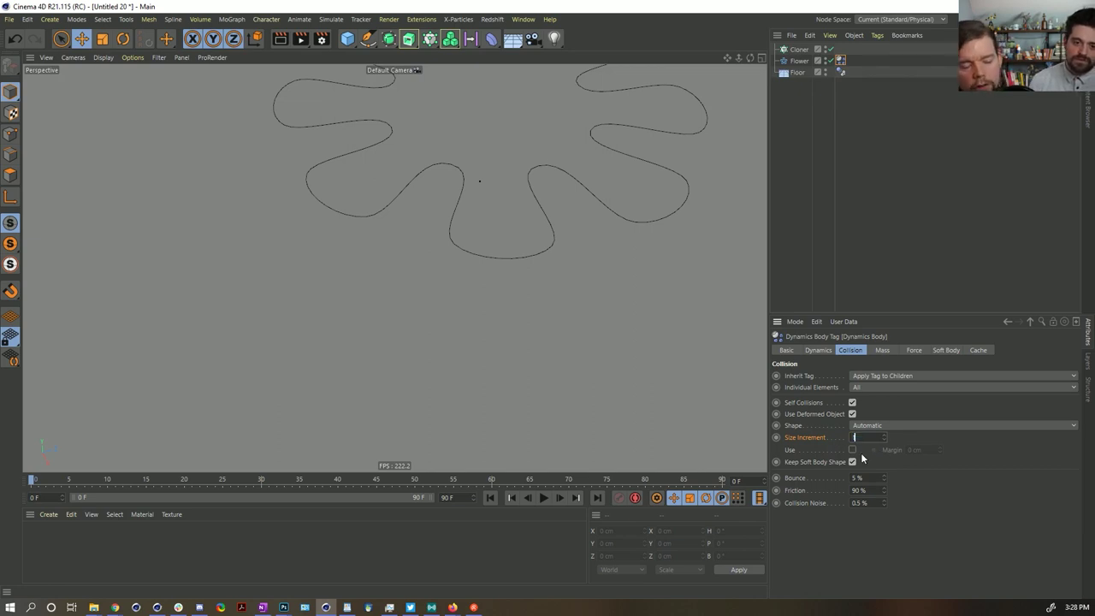
{"action": "key", "text": "Return"}
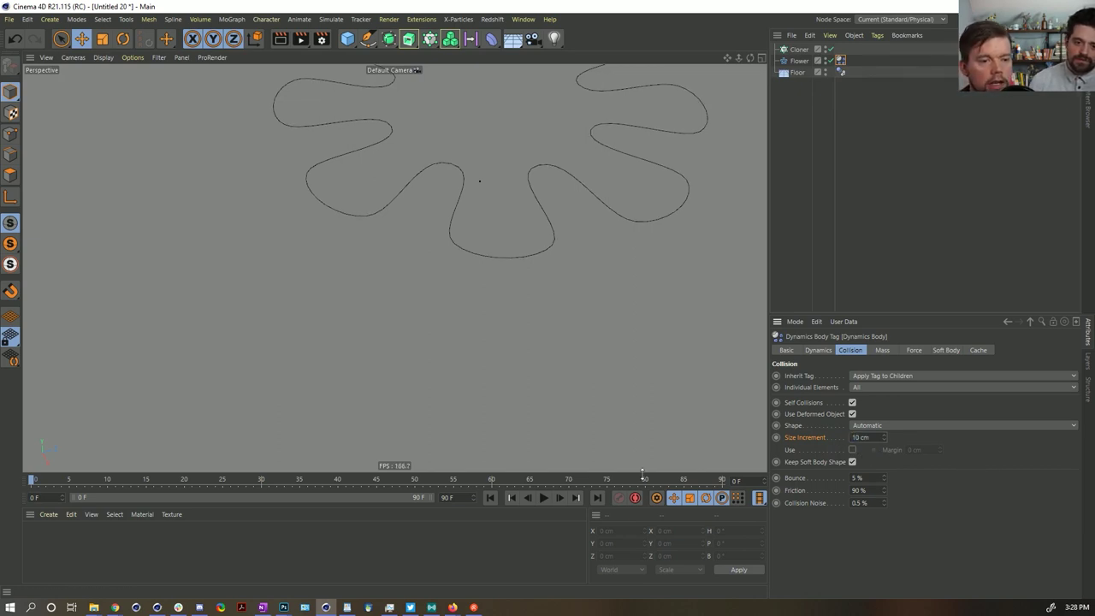
{"action": "left_click", "coordinate": [544, 498]}
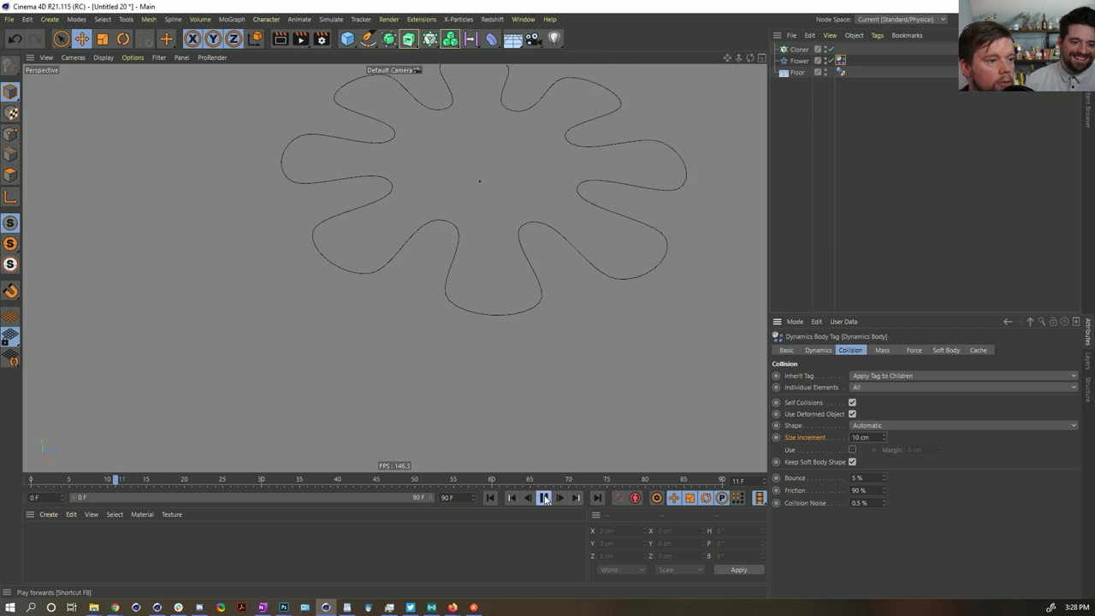
{"action": "mouse_move", "coordinate": [530, 299]}
{"action": "left_mouse_down", "text": "alt"}
{"action": "mouse_move", "coordinate": [536, 234]}
{"action": "mouse_move", "coordinate": [546, 286]}
{"action": "left_mouse_up", "text": "alt"}
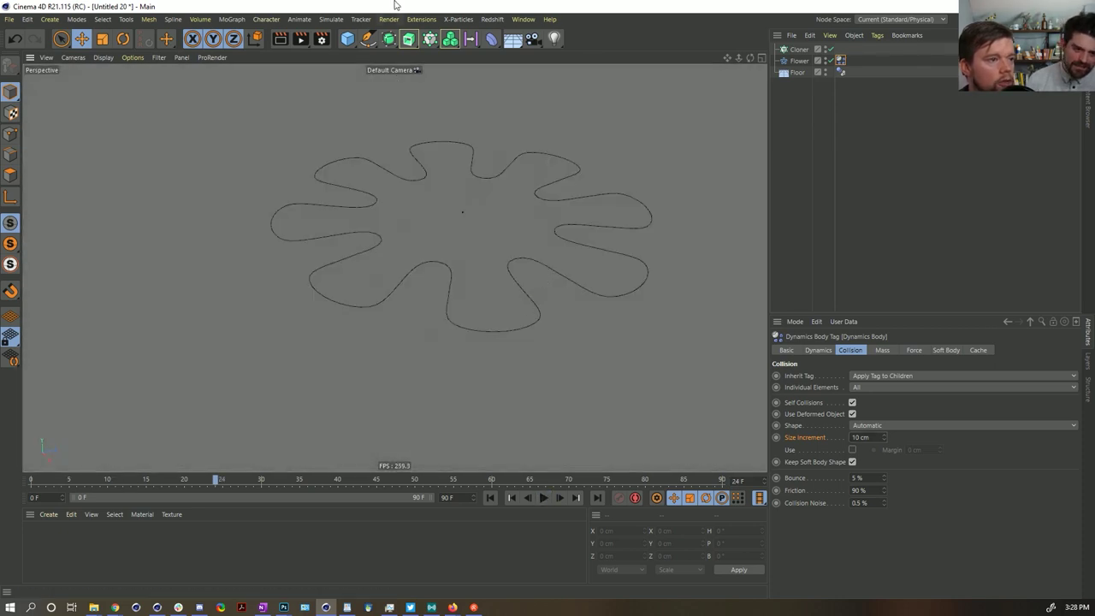
{"action": "left_click", "coordinate": [490, 498]}
Add a Sweep object to the scene
{"action": "left_click", "coordinate": [368, 39]}
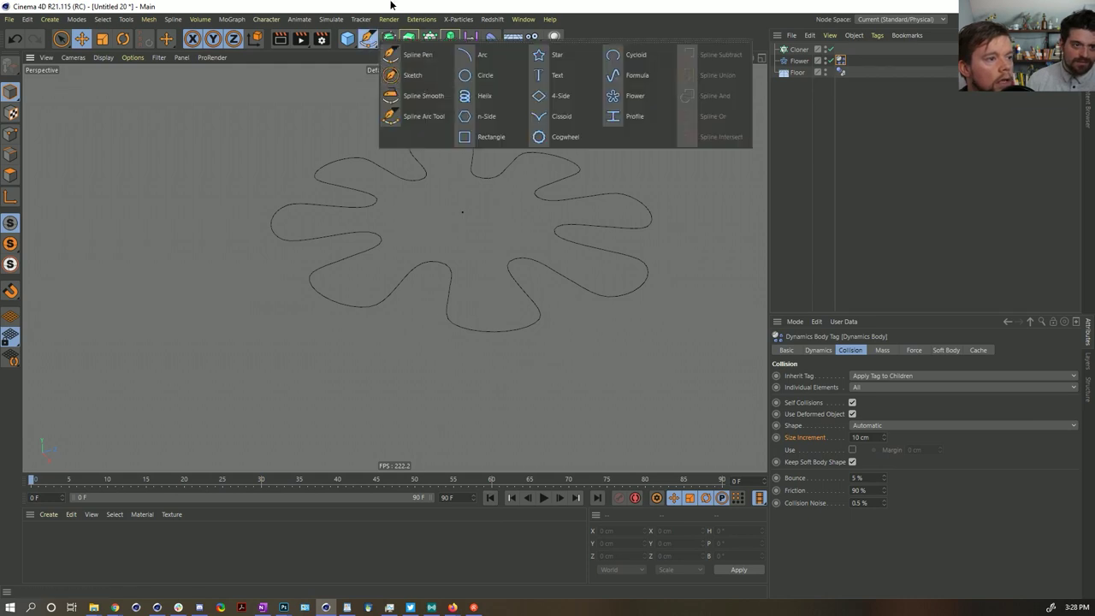
{"action": "left_click", "coordinate": [389, 38]}
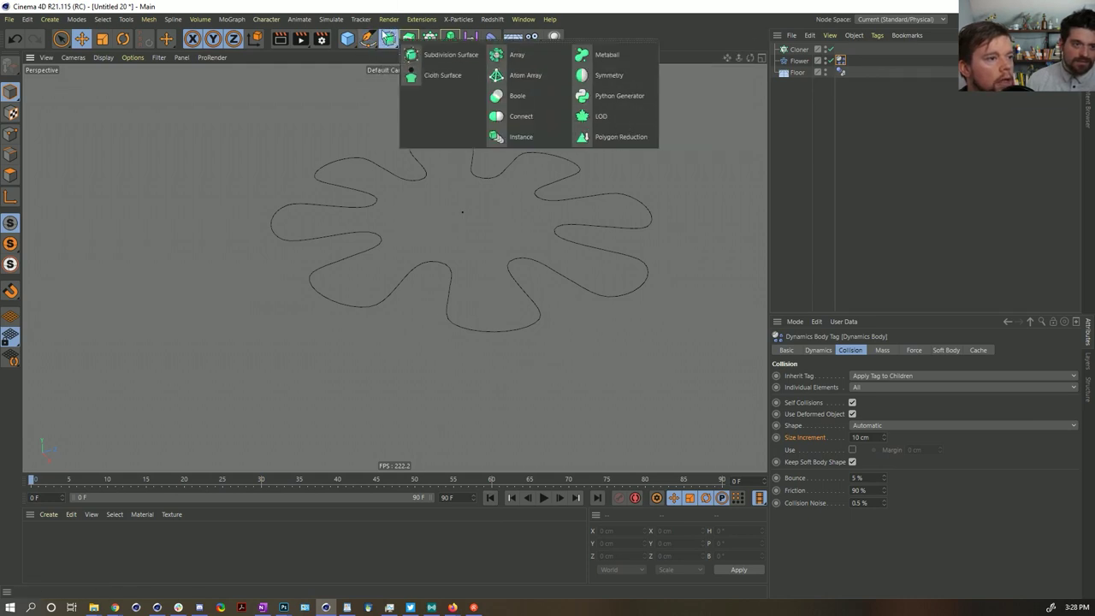
{"action": "left_click", "coordinate": [409, 38]}
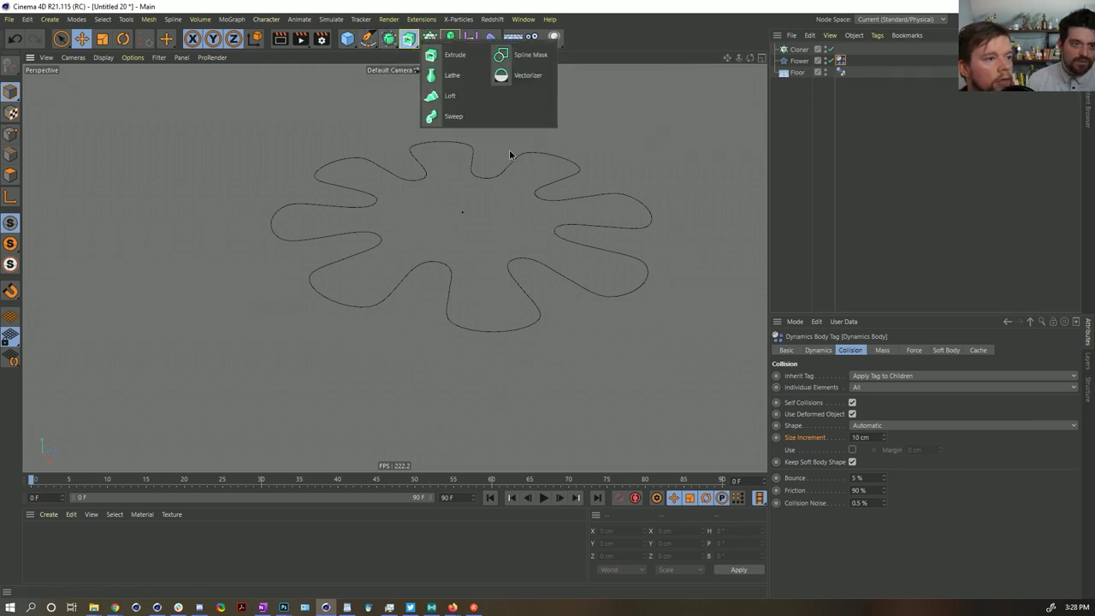
{"action": "left_click", "coordinate": [462, 116]}
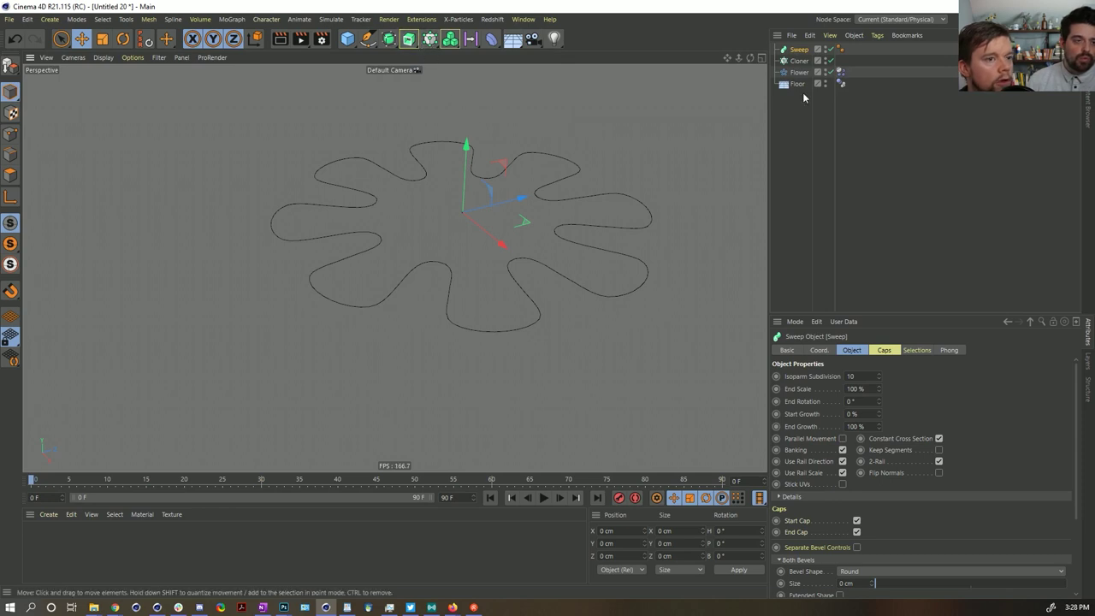
Add an n-Side profile, put it and the Flower under the Sweep, radius 10 cm
{"action": "left_click", "coordinate": [377, 43]}
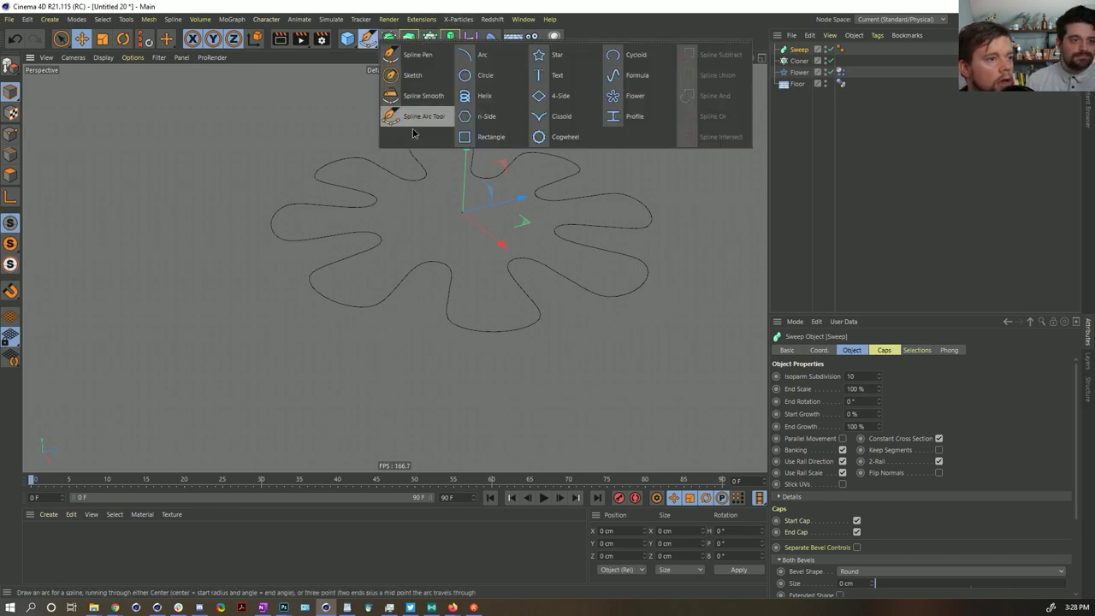
{"action": "left_click", "coordinate": [490, 97]}
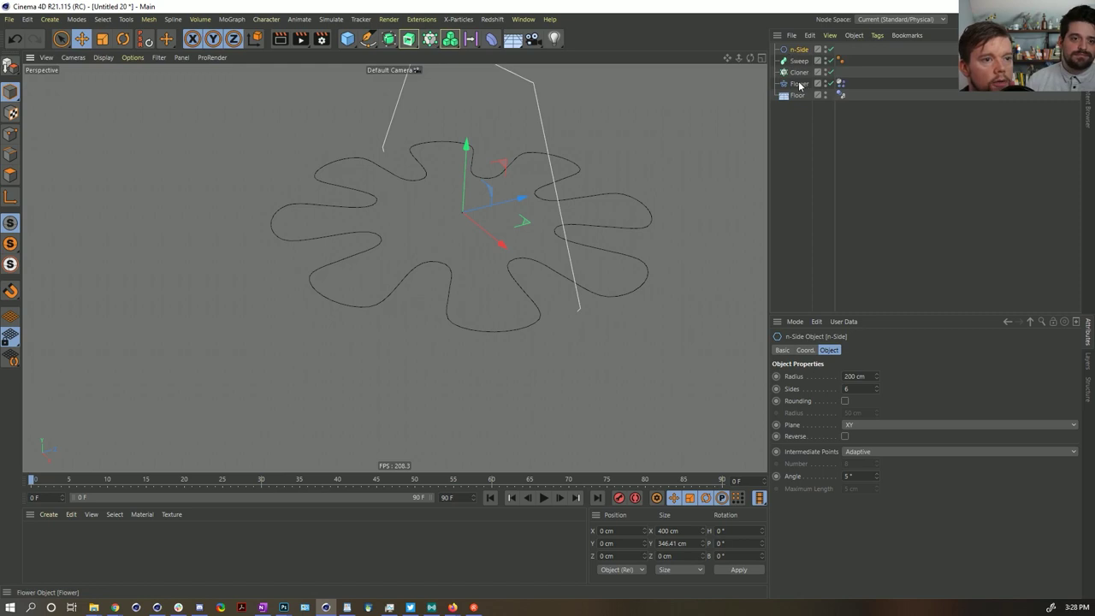
{"action": "left_click", "coordinate": [799, 84], "text": "ctrl"}
{"action": "left_click_drag", "start_coordinate": [802, 65], "coordinate": [802, 60]}
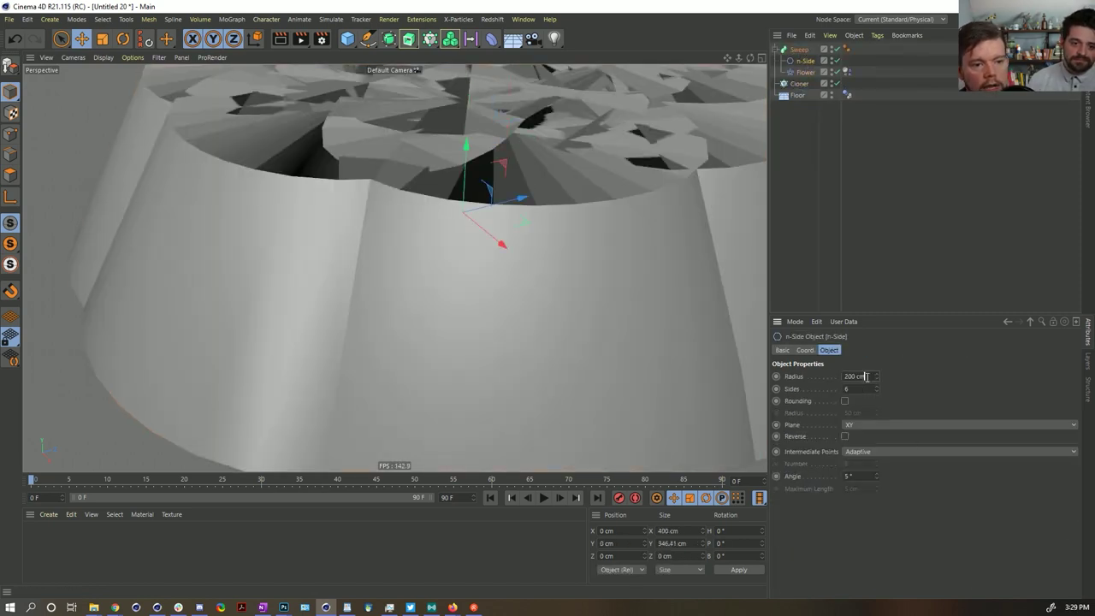
{"action": "double_click", "coordinate": [856, 377]}
{"action": "type", "text": "10"}
{"action": "key", "text": "Return"}
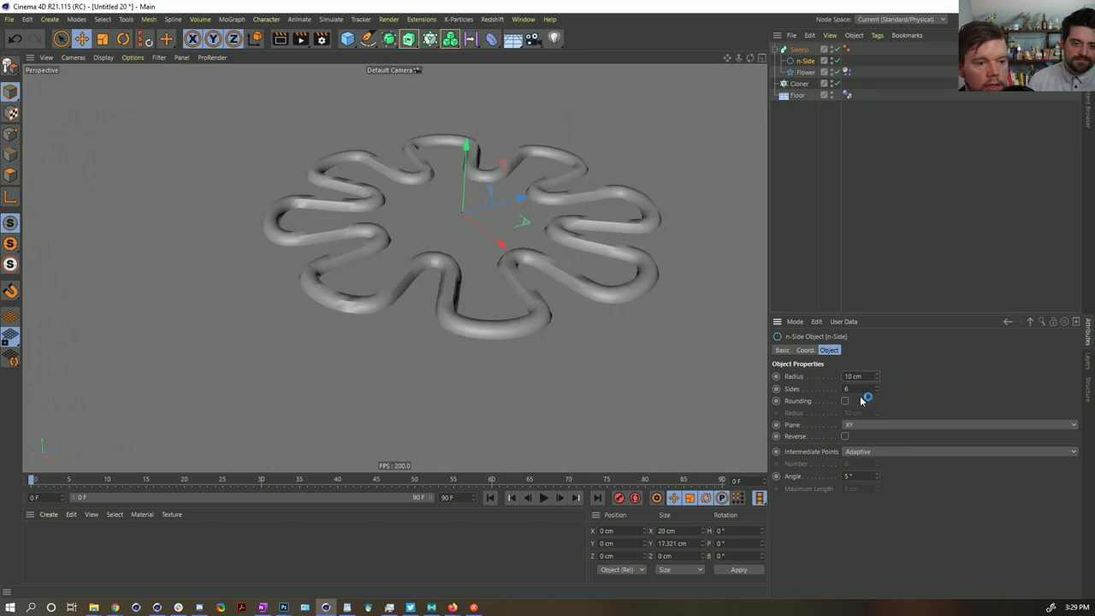
Give the n-Side profile 8 sides and switch the viewport to Gouraud Lines shading
{"action": "type", "text": "8"}
{"action": "key", "text": "Return"}
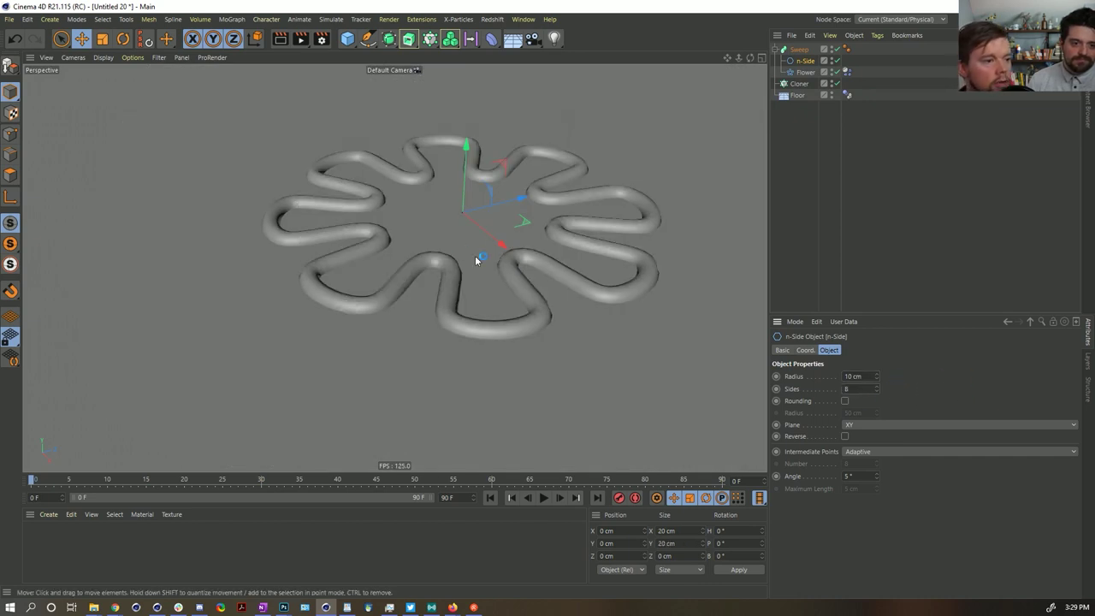
{"action": "left_click", "coordinate": [545, 498]}
{"action": "left_click", "coordinate": [545, 498]}
{"action": "mouse_move", "coordinate": [479, 282]}
{"action": "left_mouse_down", "text": "alt"}
{"action": "mouse_move", "coordinate": [455, 288]}
{"action": "mouse_move", "coordinate": [436, 317]}
{"action": "mouse_move", "coordinate": [445, 319]}
{"action": "left_mouse_up", "text": "alt"}
{"action": "key", "text": "n"}
{"action": "key", "text": "b"}
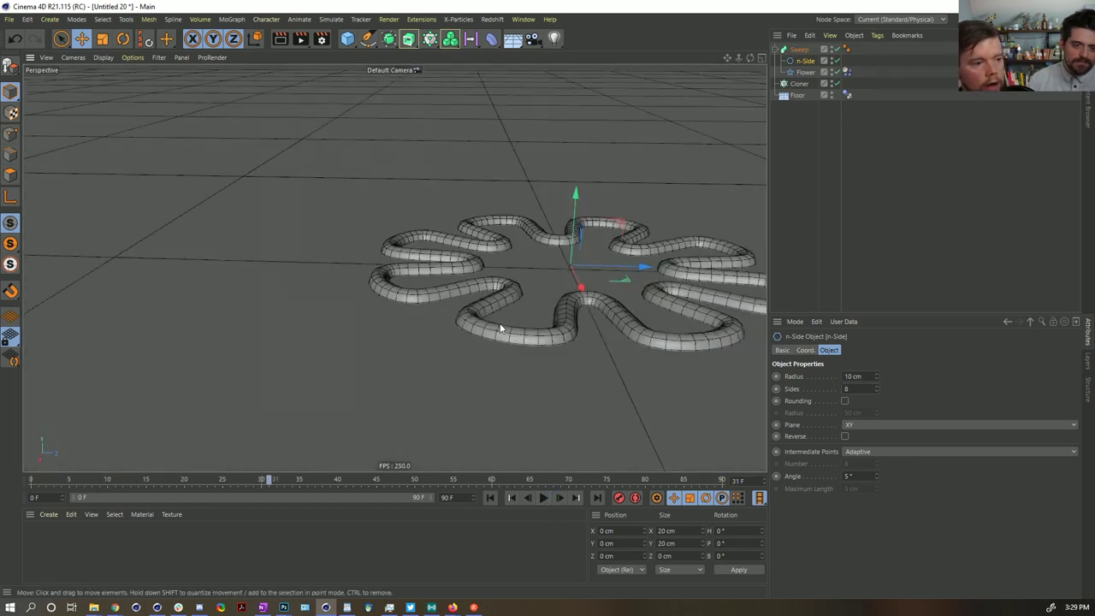
Set the soft-body collision Size Increment to 0 cm and enable a 10 cm Margin, then test-play
{"action": "left_click", "coordinate": [846, 72]}
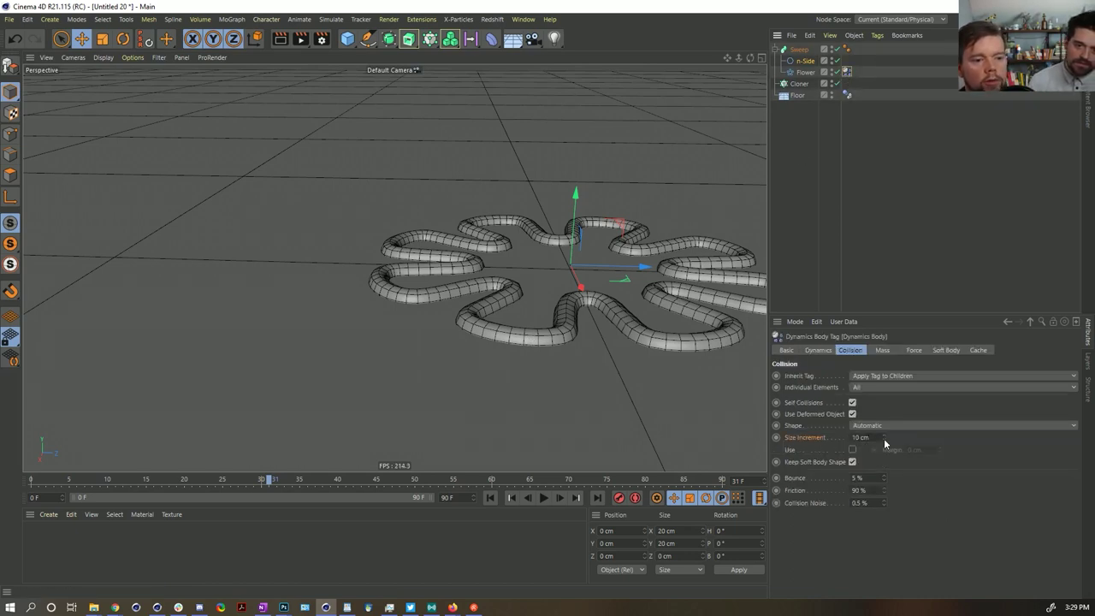
{"action": "left_click_drag", "start_coordinate": [884, 438], "coordinate": [847, 455]}
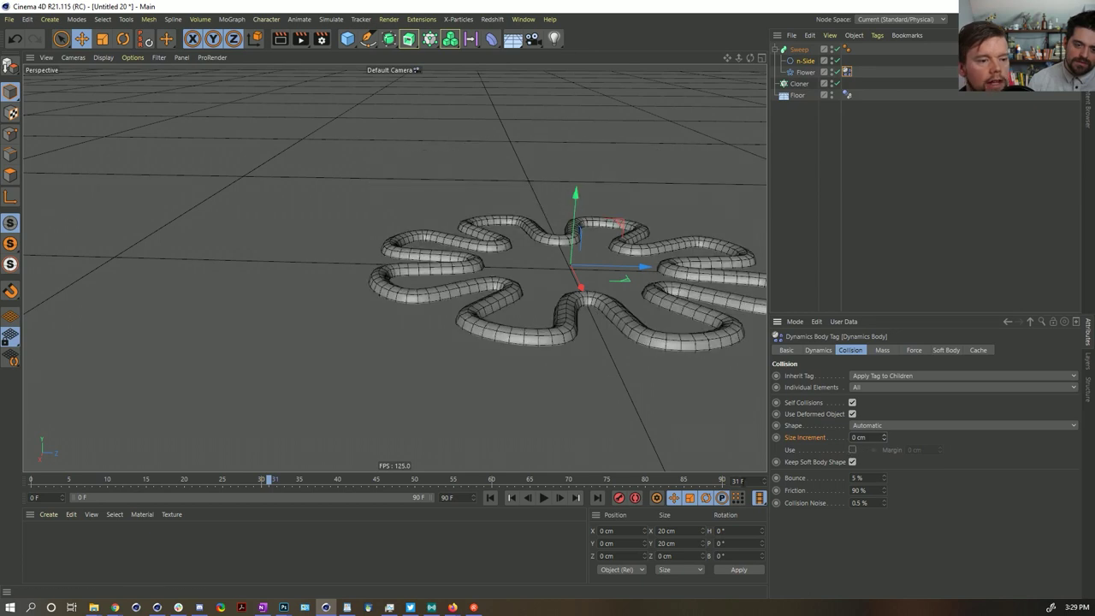
{"action": "left_click", "coordinate": [852, 449]}
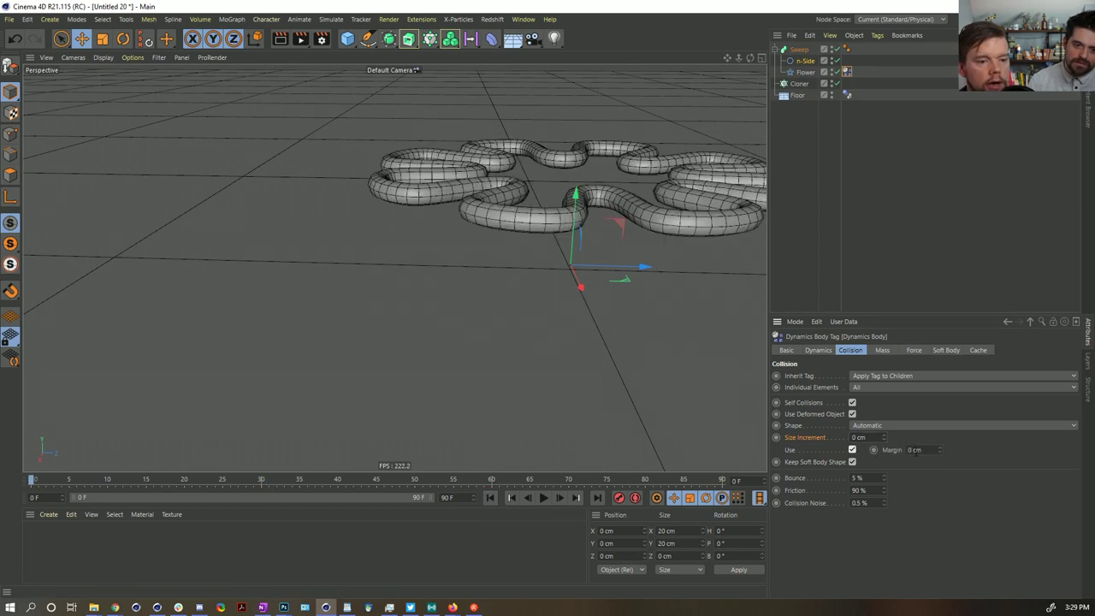
{"action": "double_click", "coordinate": [914, 449]}
{"action": "type", "text": "10"}
{"action": "key", "text": "Return"}
{"action": "left_click_drag", "start_coordinate": [589, 195], "coordinate": [599, 222], "text": "alt"}
{"action": "left_click", "coordinate": [544, 497]}
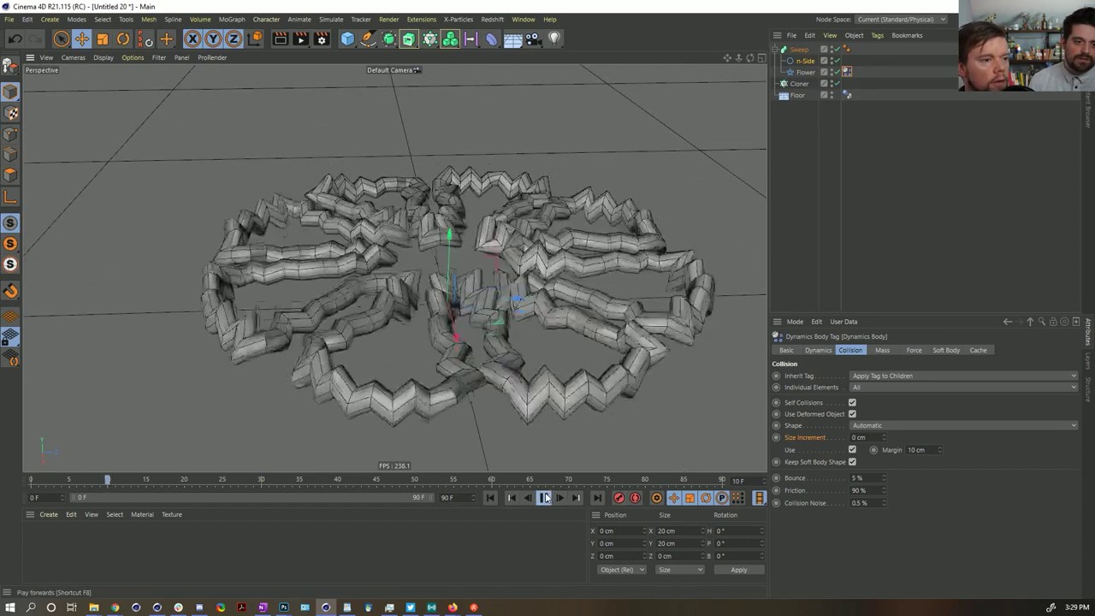
{"action": "left_click", "coordinate": [545, 498]}
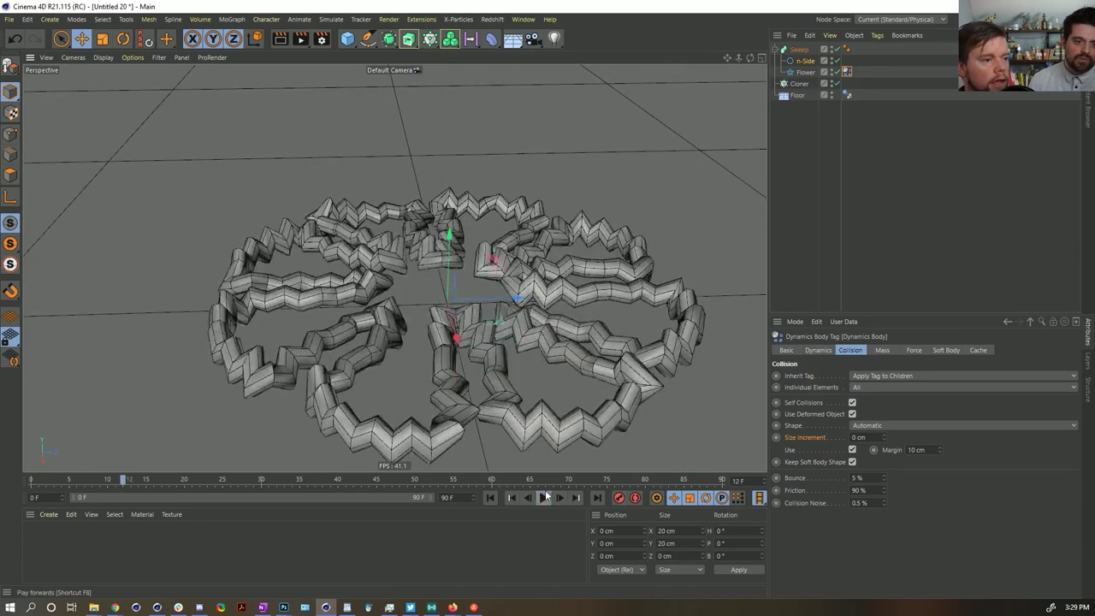
Lower the collision Margin to 5 cm and replay the simulation to frame 22
{"action": "double_click", "coordinate": [916, 450]}
{"action": "type", "text": "5"}
{"action": "key", "text": "Return"}
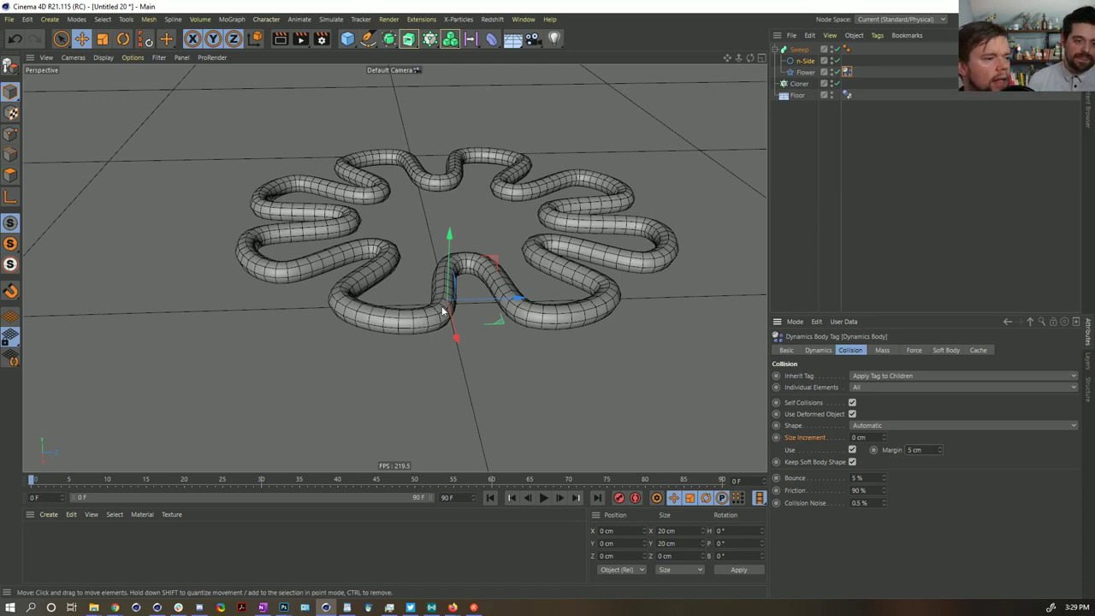
{"action": "left_click_drag", "start_coordinate": [444, 311], "coordinate": [553, 390], "text": "alt"}
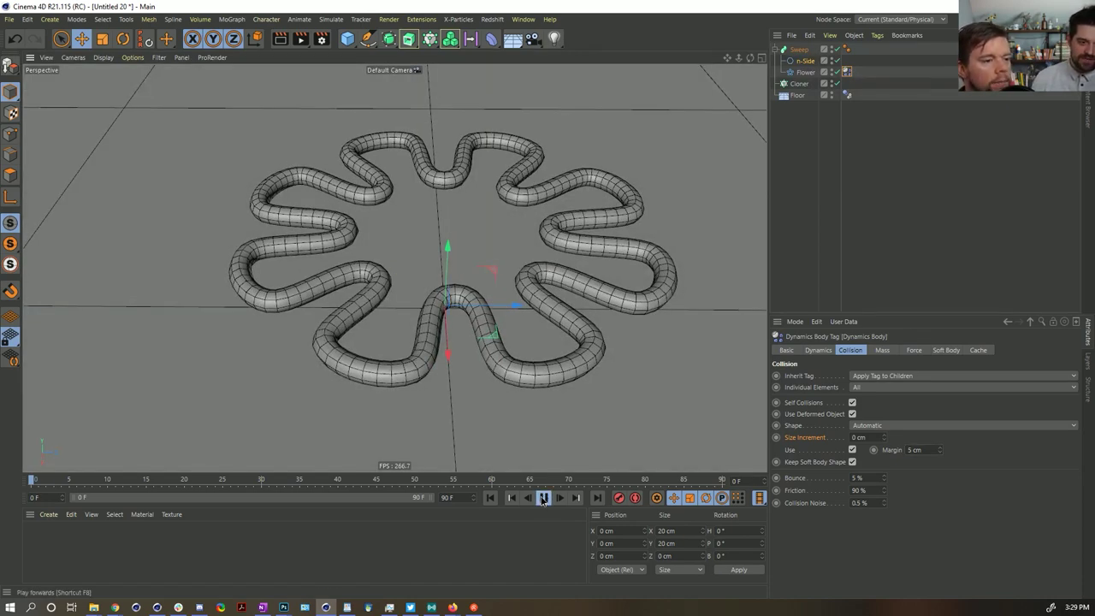
{"action": "left_click", "coordinate": [543, 498]}
{"action": "left_click", "coordinate": [544, 498]}
{"action": "middle_click", "coordinate": [304, 217]}
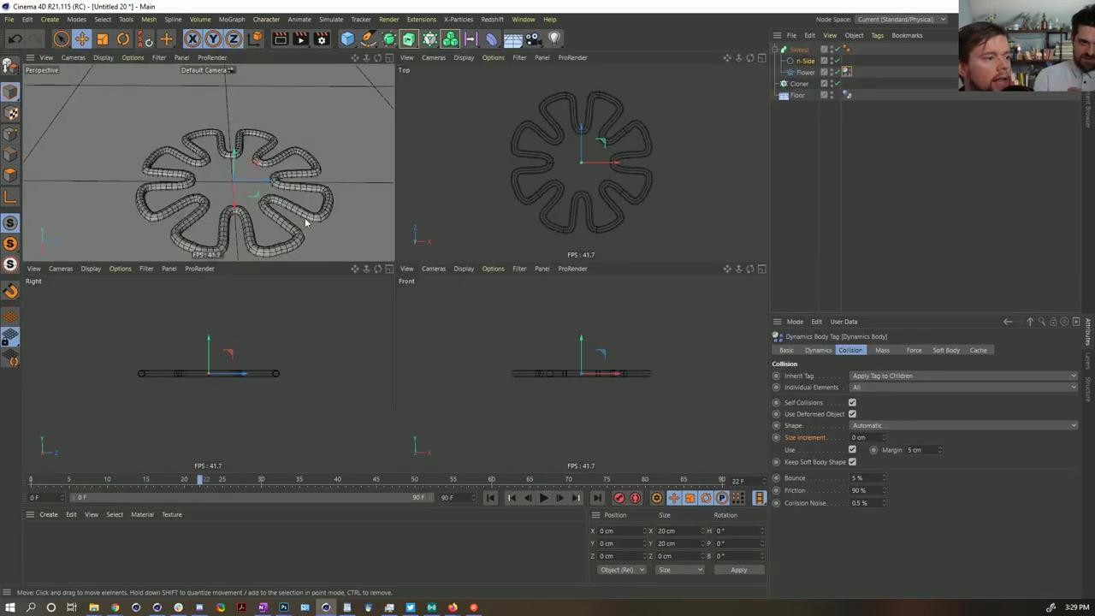
Set the n-Side profile Radius to 5 cm
{"action": "middle_click", "coordinate": [304, 218]}
{"action": "left_click_drag", "start_coordinate": [304, 218], "coordinate": [390, 235], "text": "alt"}
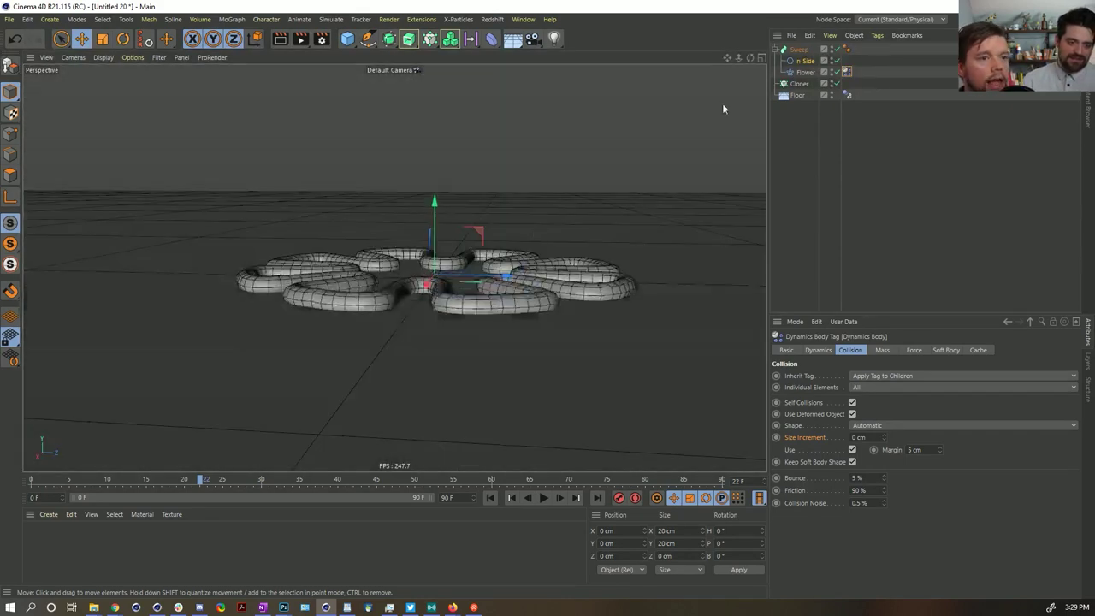
{"action": "left_click", "coordinate": [802, 61]}
{"action": "left_click", "coordinate": [862, 376]}
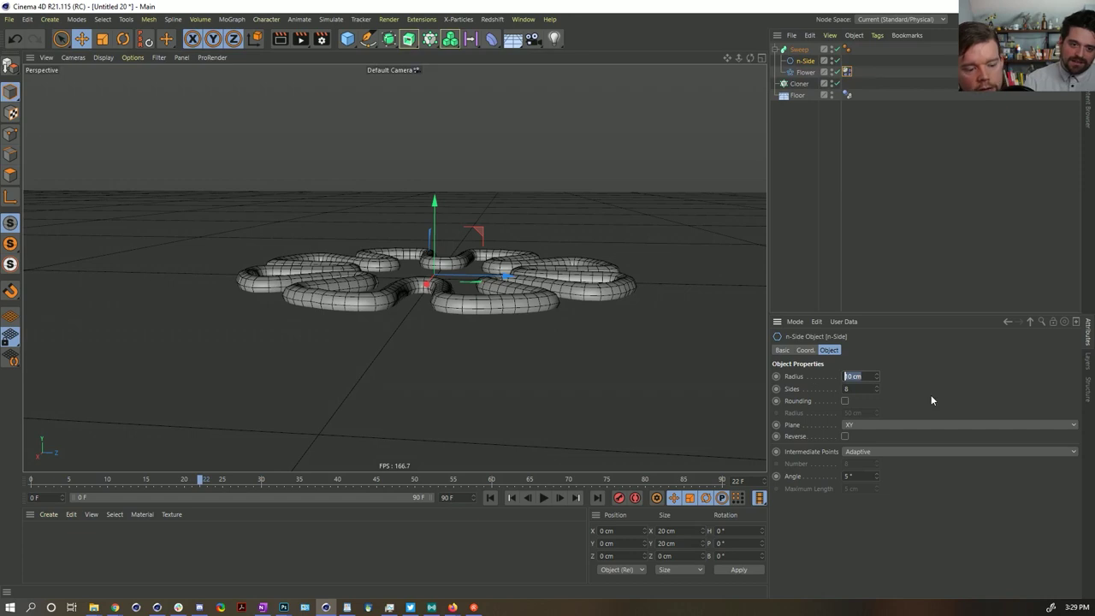
{"action": "type", "text": "5"}
{"action": "key", "text": "Return"}
Enable SSAO in the viewport options and rewind to the animation's start
{"action": "left_click_drag", "start_coordinate": [543, 347], "coordinate": [157, 100], "text": "alt"}
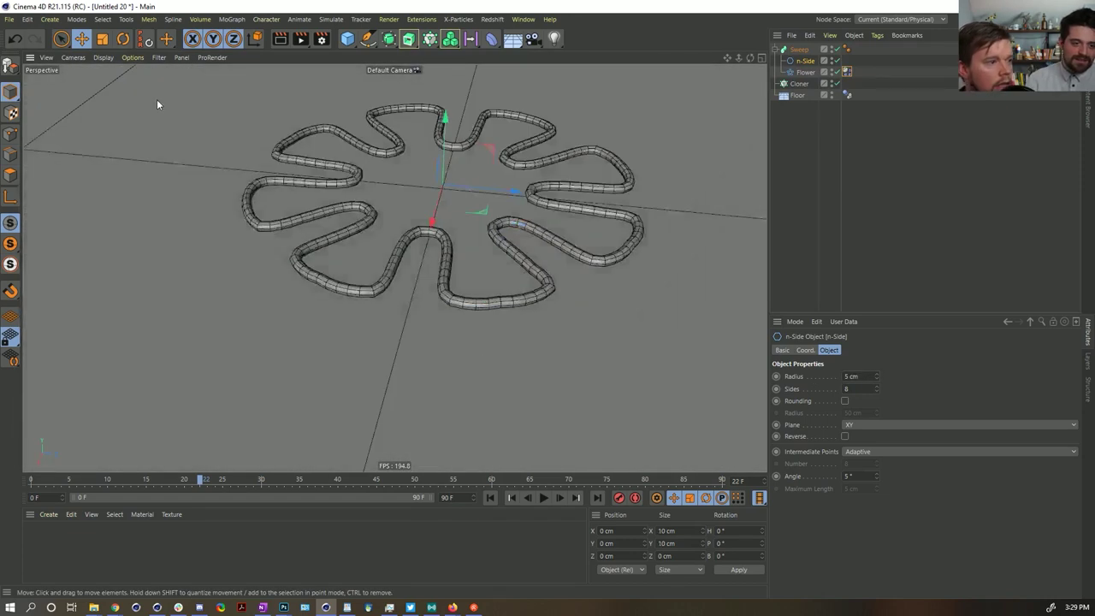
{"action": "left_click", "coordinate": [131, 58]}
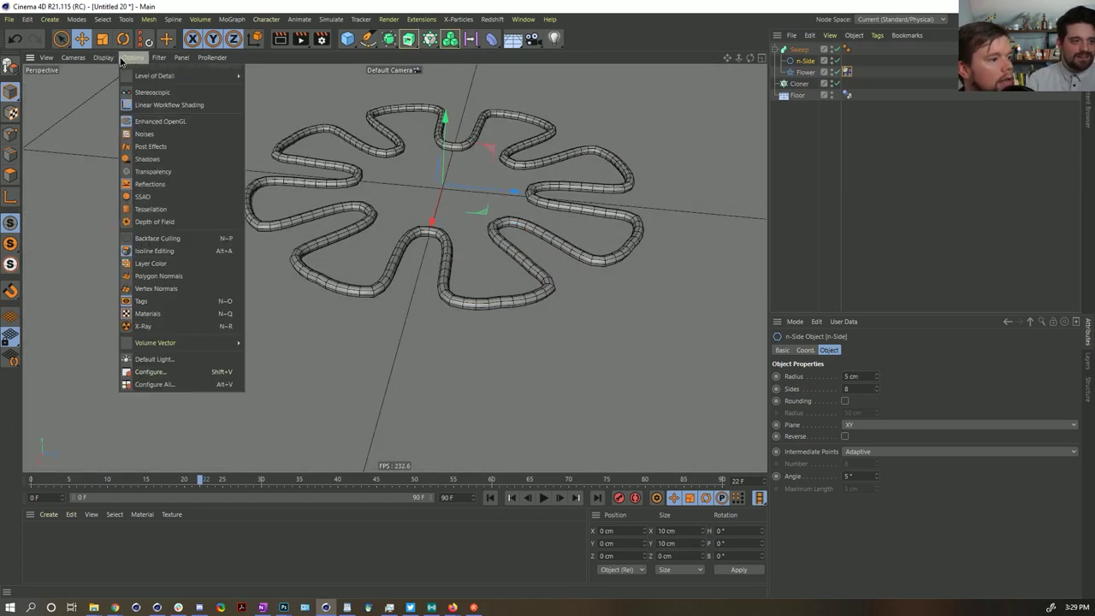
{"action": "left_click", "coordinate": [184, 196]}
{"action": "scroll", "coordinate": [435, 306], "scroll_direction": "up", "scroll_amount": 6}
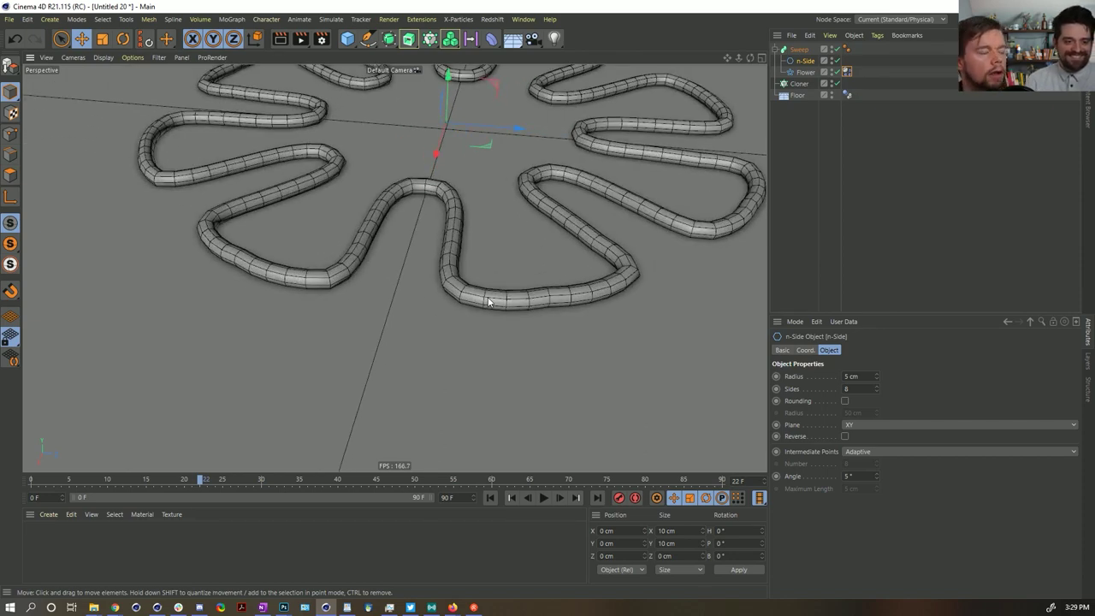
{"action": "scroll", "coordinate": [721, 222], "scroll_direction": "down", "scroll_amount": 5}
{"action": "left_click_drag", "start_coordinate": [722, 222], "coordinate": [480, 229], "text": "alt"}
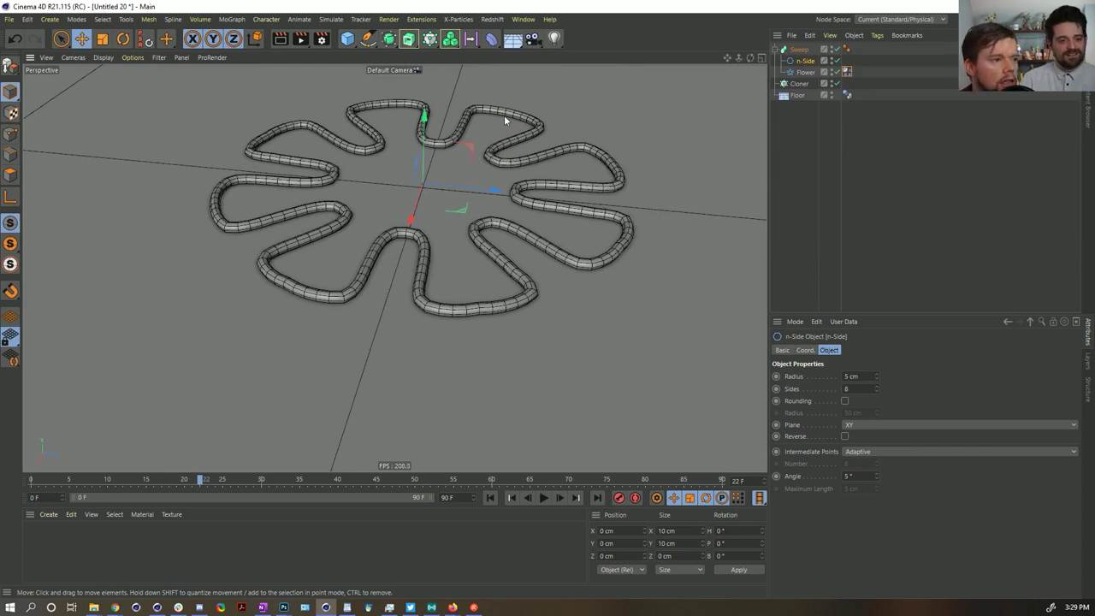
{"action": "scroll", "coordinate": [493, 152], "scroll_direction": "down", "scroll_amount": 3}
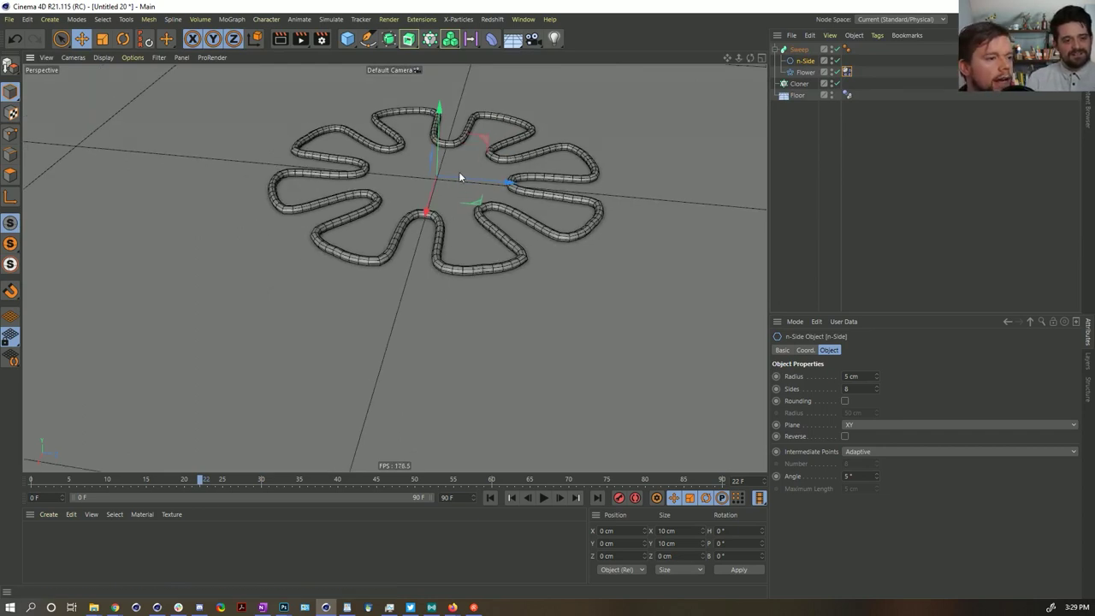
{"action": "scroll", "coordinate": [459, 177], "scroll_direction": "up", "scroll_amount": 1}
{"action": "left_click", "coordinate": [491, 497]}
Play the simulation to frame 37 and select the Flower spline
{"action": "left_click", "coordinate": [543, 498]}
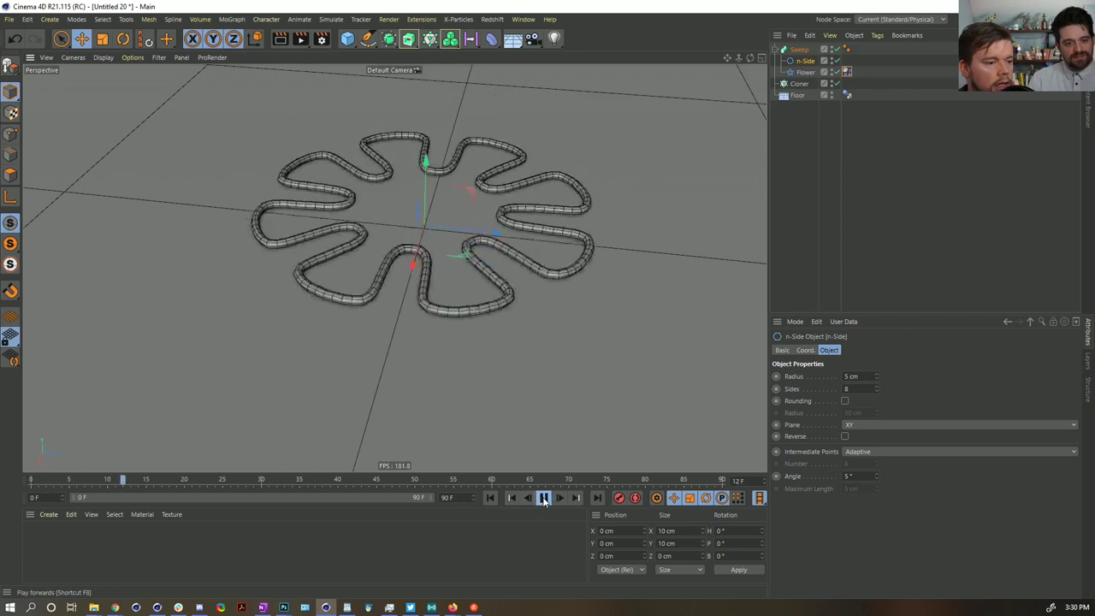
{"action": "left_click", "coordinate": [543, 498]}
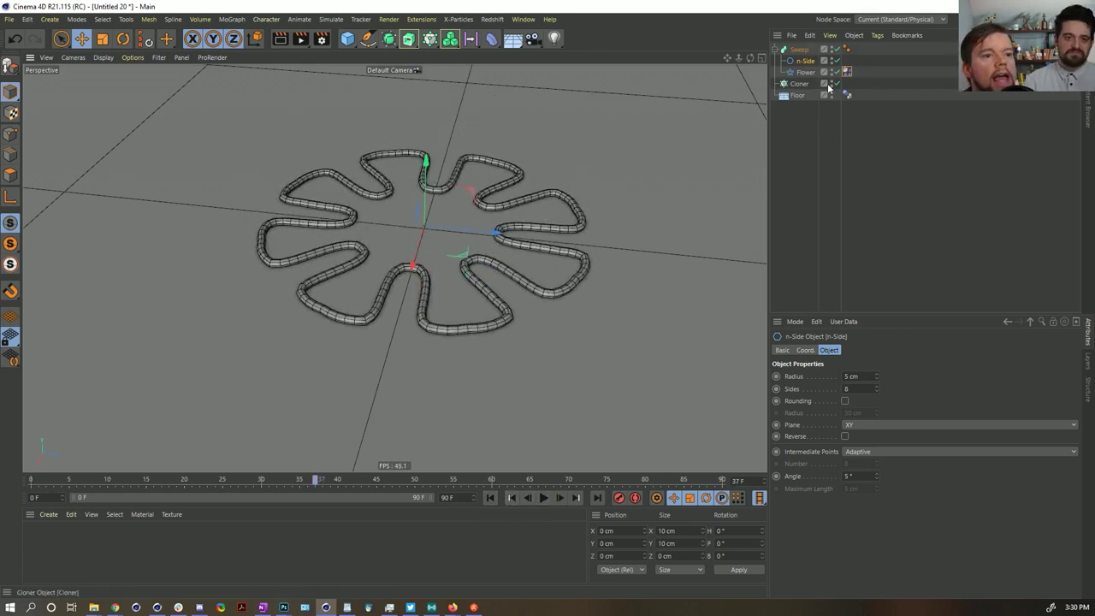
{"action": "left_click", "coordinate": [805, 71]}
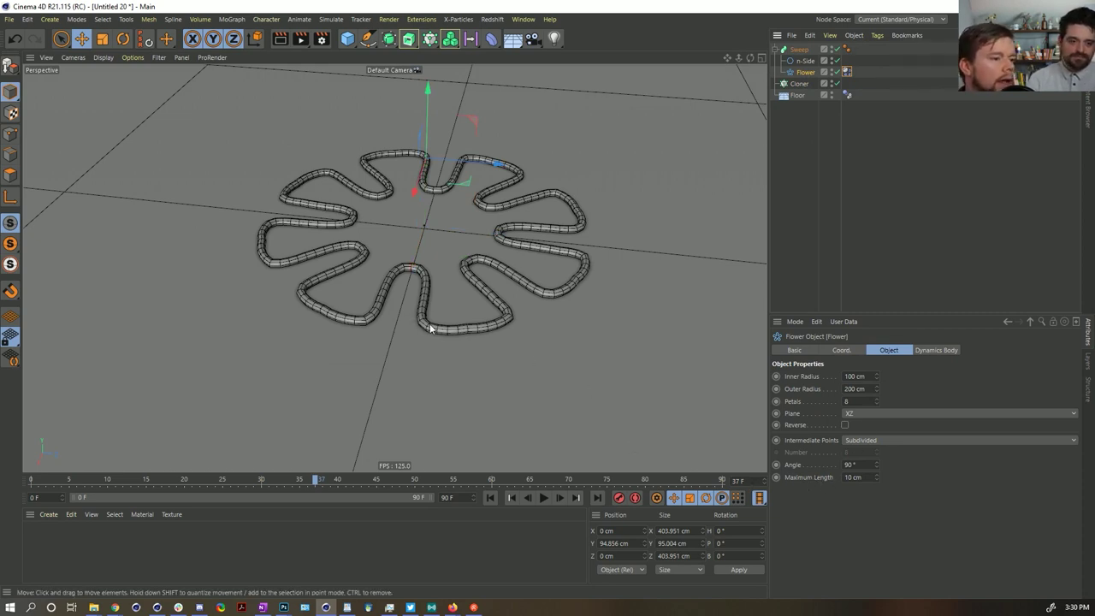
Enter a 10 cm collision Margin on the Flower's Dynamics Body and replay
{"action": "left_click", "coordinate": [847, 71]}
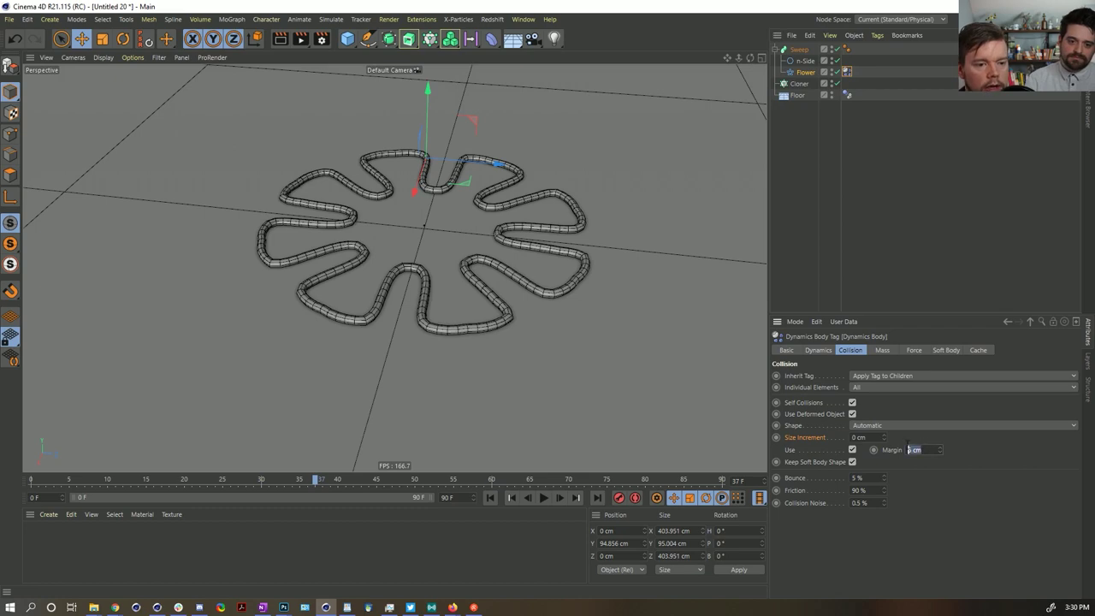
{"action": "type", "text": "10"}
{"action": "key", "text": "Return"}
{"action": "left_click", "coordinate": [490, 497]}
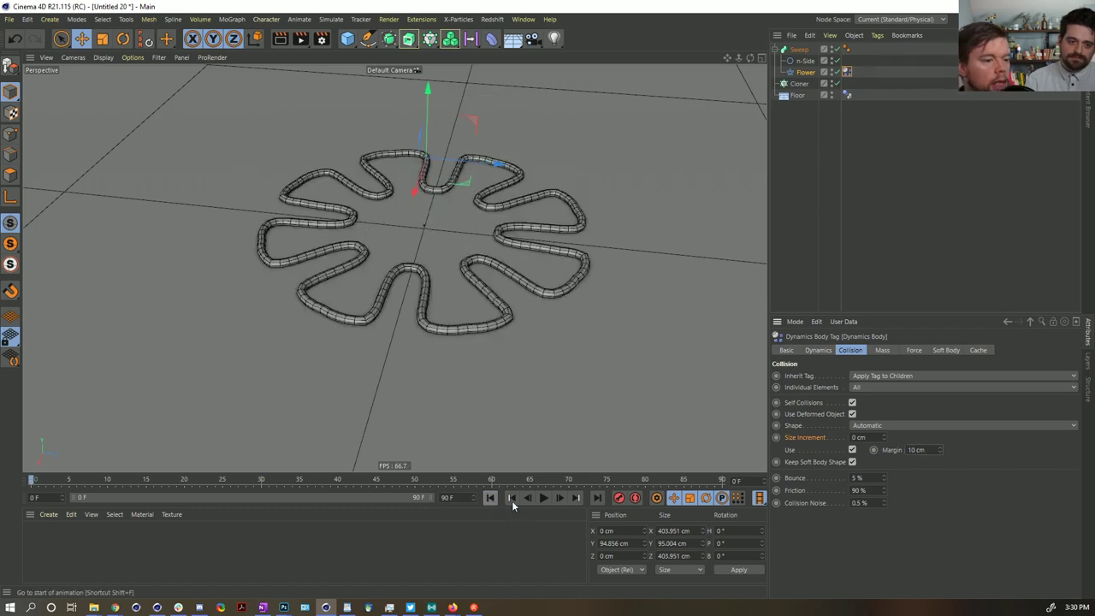
{"action": "left_click", "coordinate": [544, 497]}
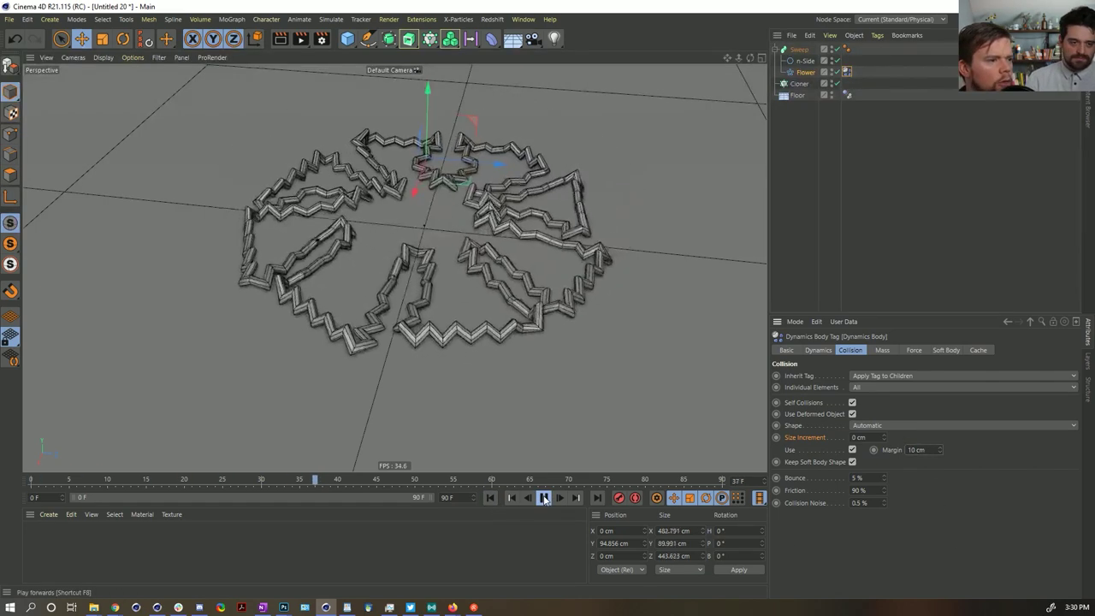
{"action": "left_click", "coordinate": [544, 497]}
Reduce the collision Margin to 5 cm and replay from frame 0
{"action": "left_click_drag", "start_coordinate": [939, 450], "coordinate": [928, 457]}
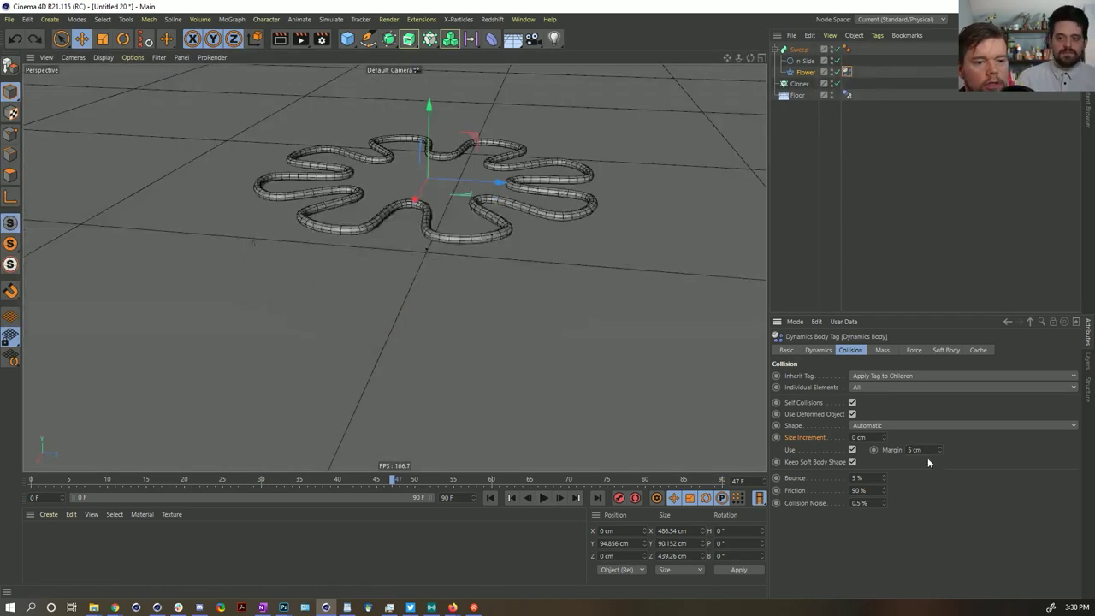
{"action": "left_click", "coordinate": [491, 498]}
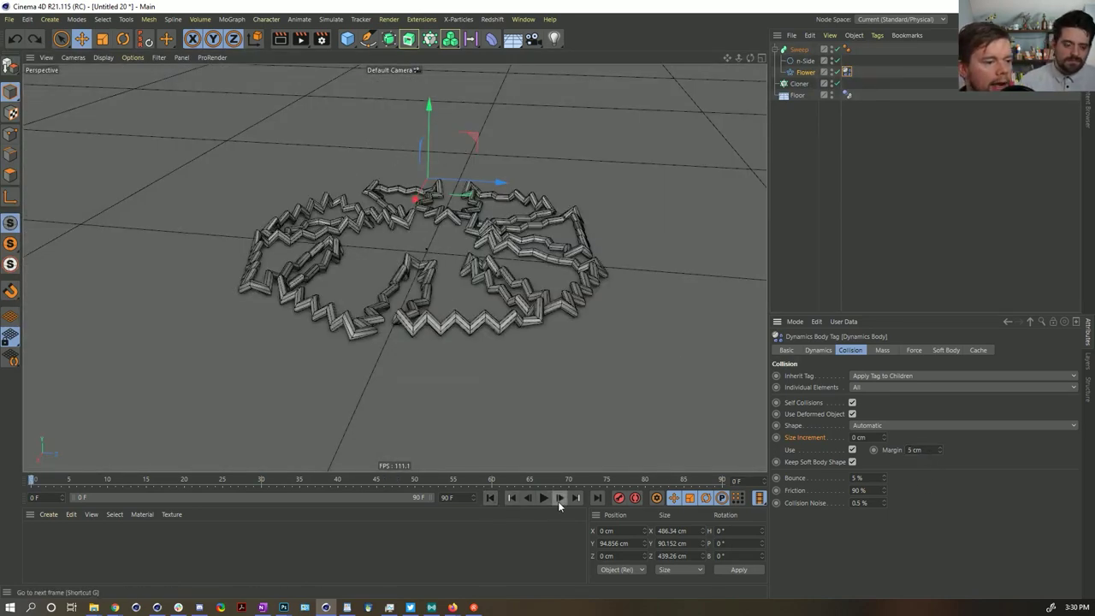
{"action": "left_click", "coordinate": [543, 498]}
{"action": "left_click", "coordinate": [490, 497]}
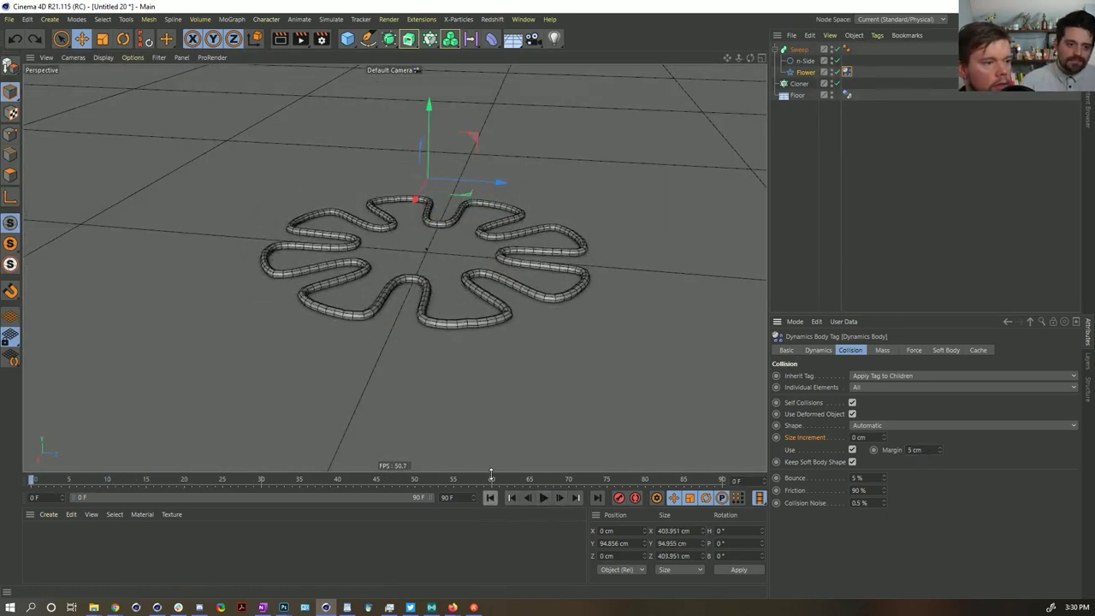
Set the Flower's Position Y to 0 cm and replay the simulation from the start
{"action": "left_click", "coordinate": [806, 72]}
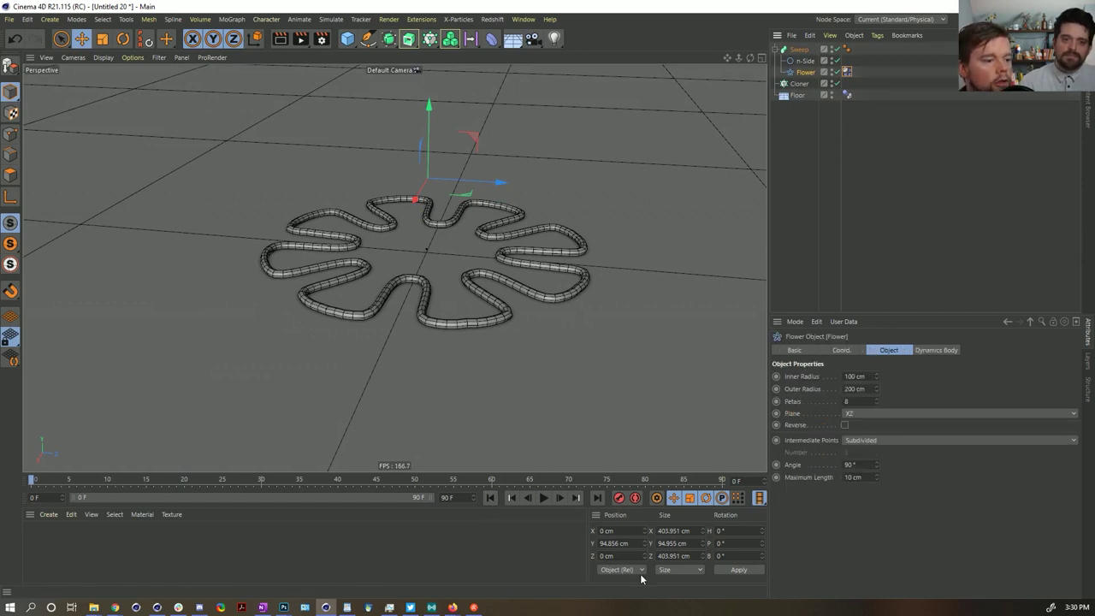
{"action": "type", "text": "0"}
{"action": "key", "text": "Return"}
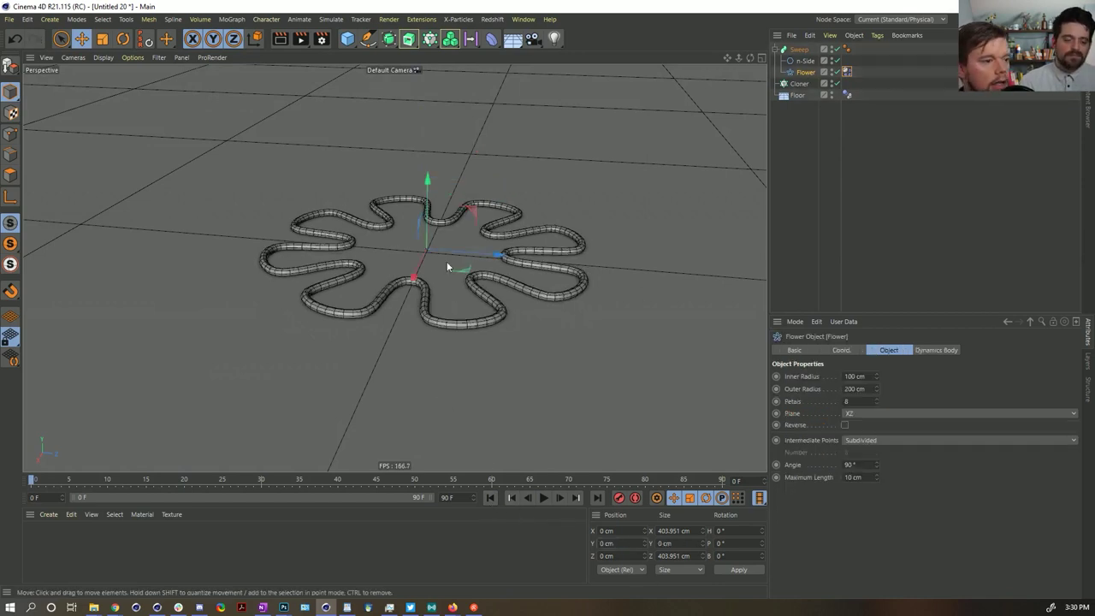
{"action": "left_click", "coordinate": [541, 498]}
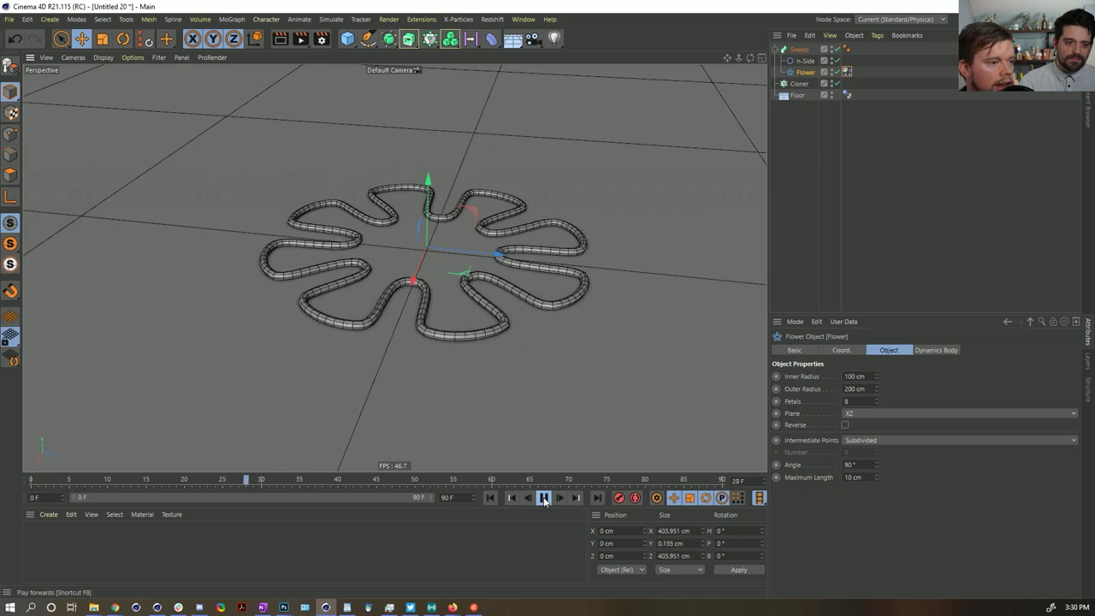
{"action": "left_click", "coordinate": [541, 498]}
{"action": "left_click", "coordinate": [491, 498]}
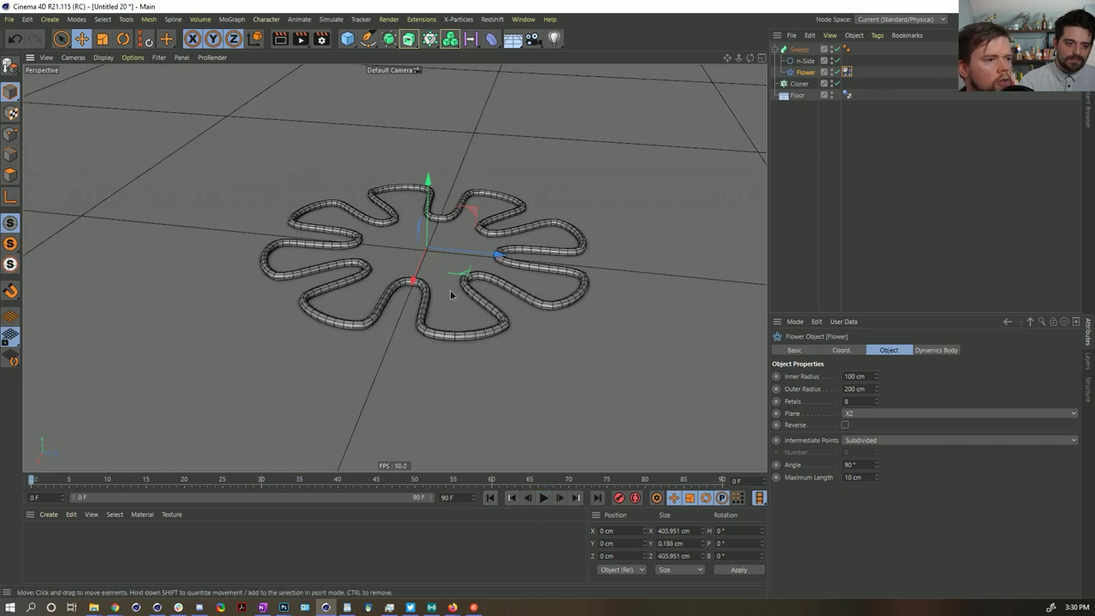
Select the Flower's Dynamics Body tag to show its Collision settings (5 cm margin)
{"action": "left_click", "coordinate": [847, 72]}
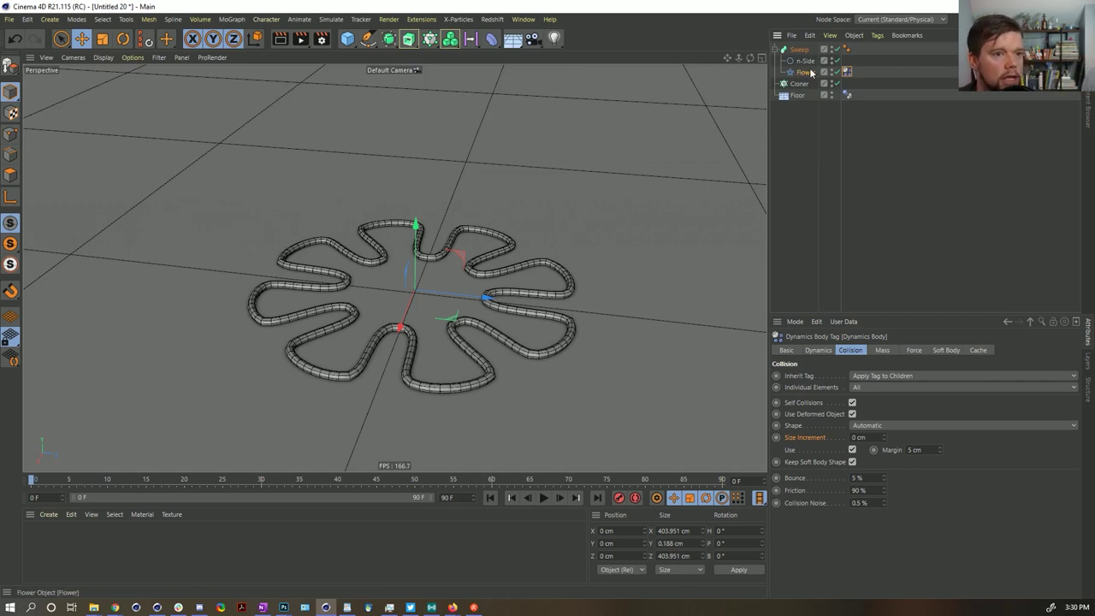
Move Flower under the Cloner and duplicate it there as Flower.1
{"action": "left_click_drag", "start_coordinate": [804, 51], "coordinate": [801, 89]}
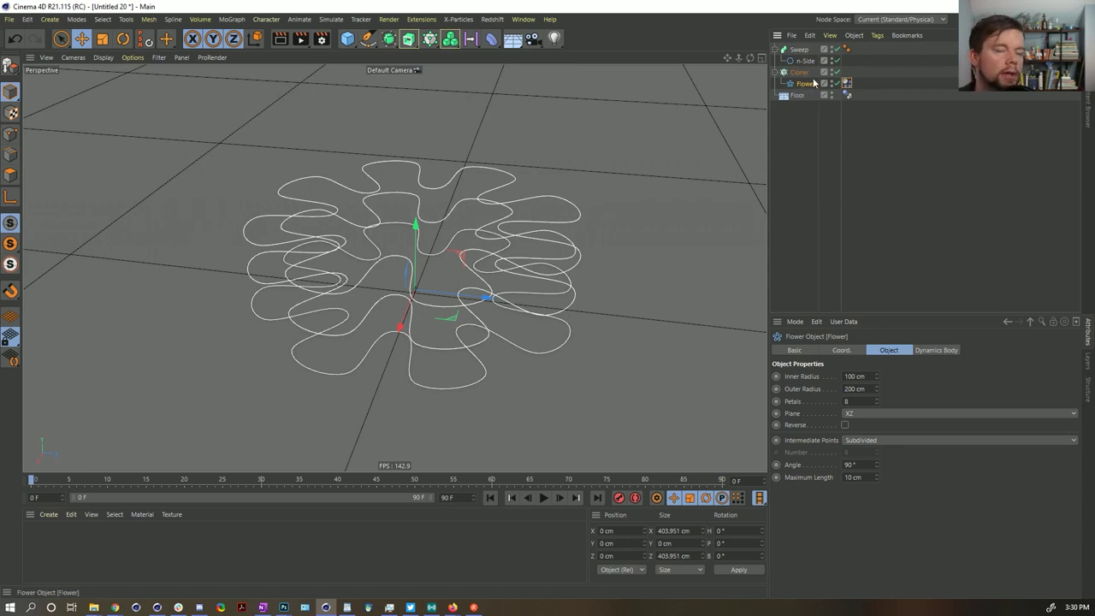
{"action": "left_click_drag", "start_coordinate": [807, 81], "coordinate": [807, 79], "text": "ctrl"}
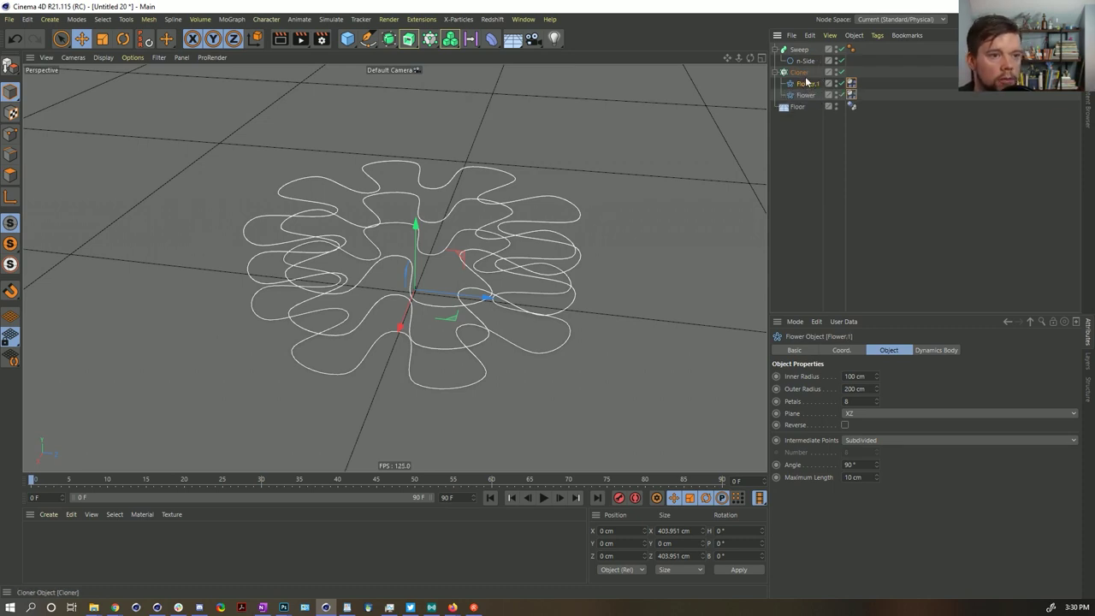
{"action": "left_click", "coordinate": [798, 72]}
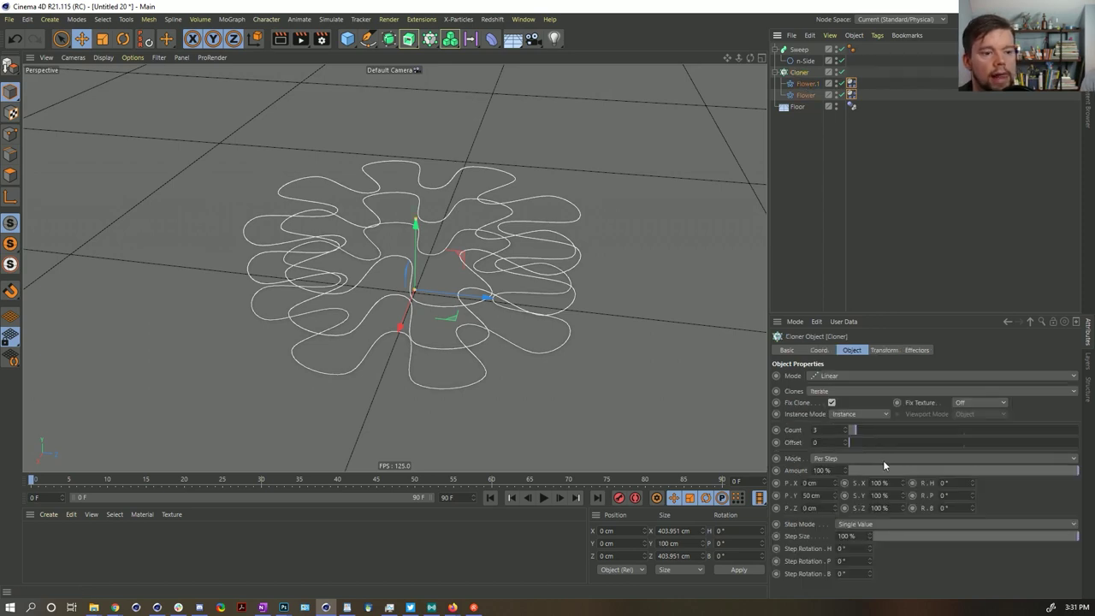
Set the Cloner's P.Y offset to 0 cm and switch its Clones mode to Blend
{"action": "double_click", "coordinate": [811, 495]}
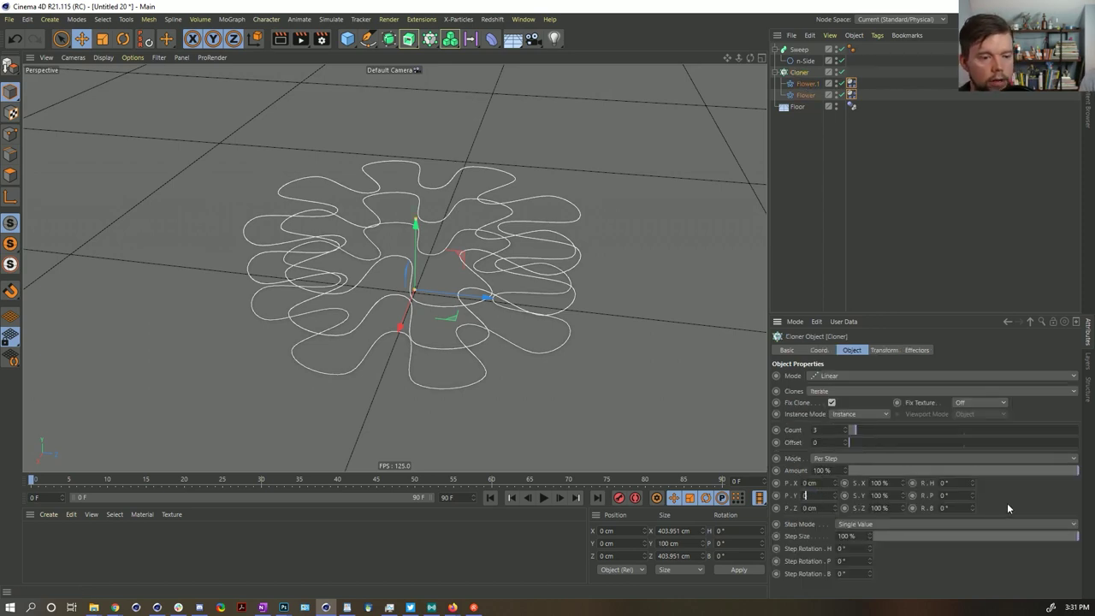
{"action": "type", "text": "0"}
{"action": "key", "text": "Return"}
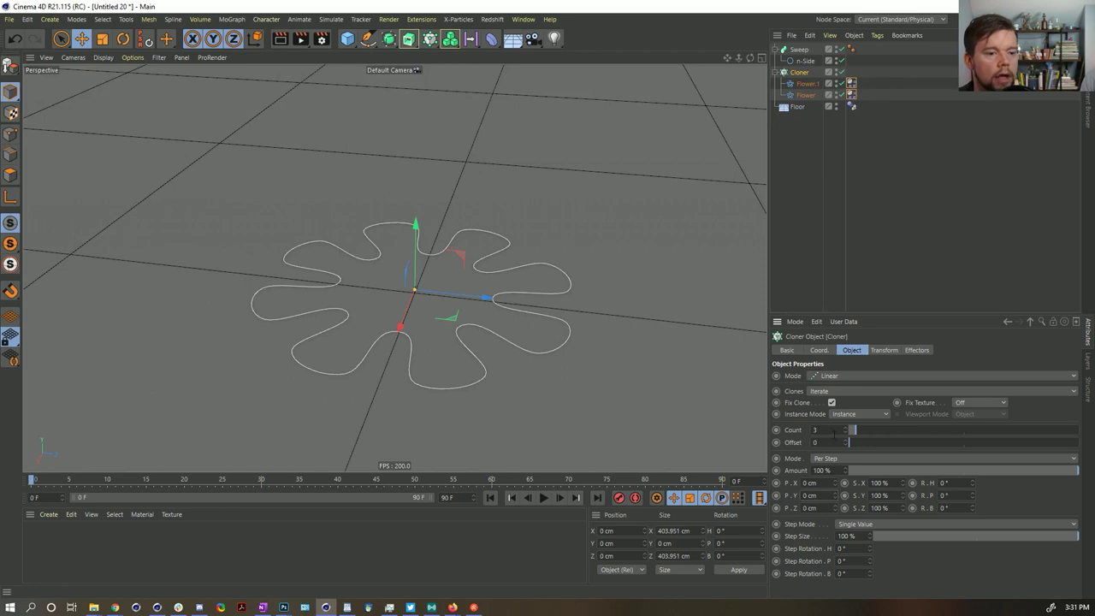
{"action": "left_click", "coordinate": [822, 392]}
{"action": "left_click", "coordinate": [819, 402]}
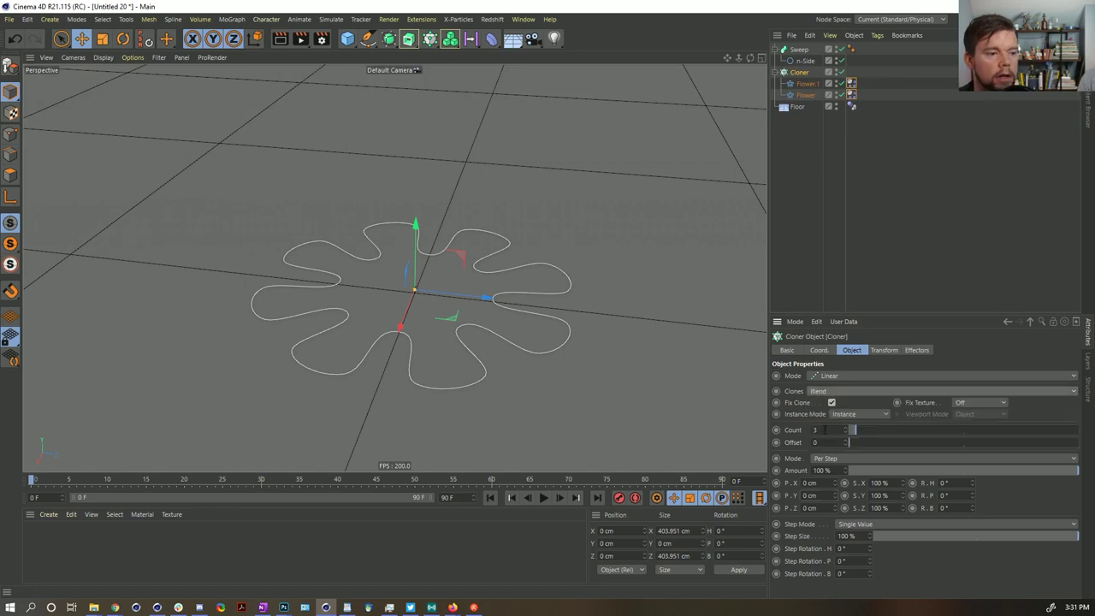
{"action": "left_click", "coordinate": [807, 84]}
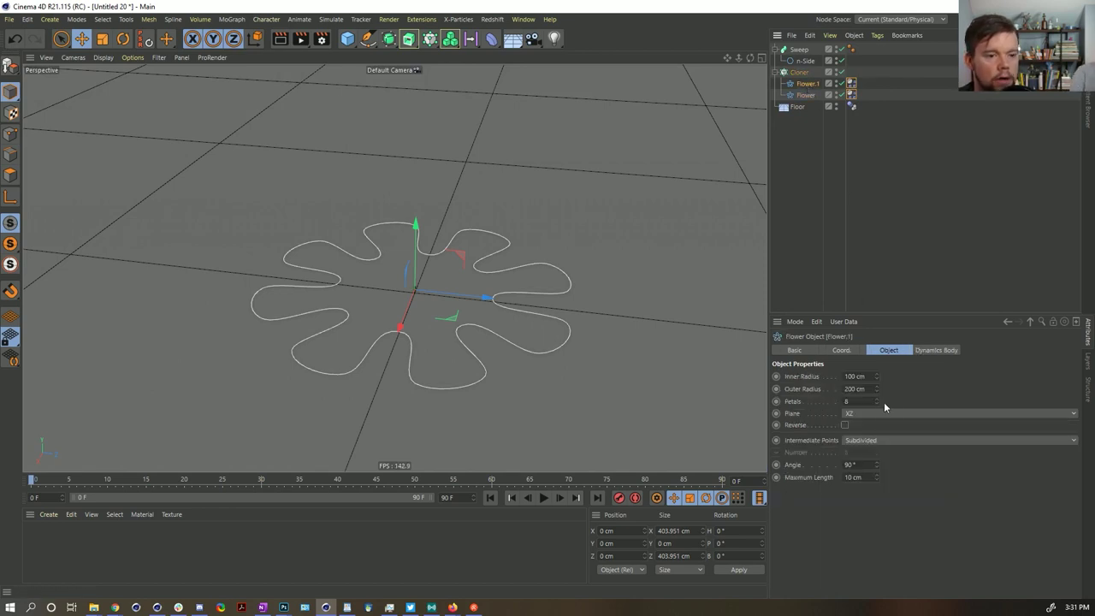
Shrink Flower.1's inner radius and raise Flower's outer radius to 230 cm
{"action": "mouse_move", "coordinate": [877, 378]}
{"action": "left_mouse_down"}
{"action": "mouse_move", "coordinate": [842, 379]}
{"action": "mouse_move", "coordinate": [868, 391]}
{"action": "mouse_move", "coordinate": [834, 391]}
{"action": "mouse_move", "coordinate": [871, 378]}
{"action": "mouse_move", "coordinate": [856, 380]}
{"action": "left_mouse_up"}
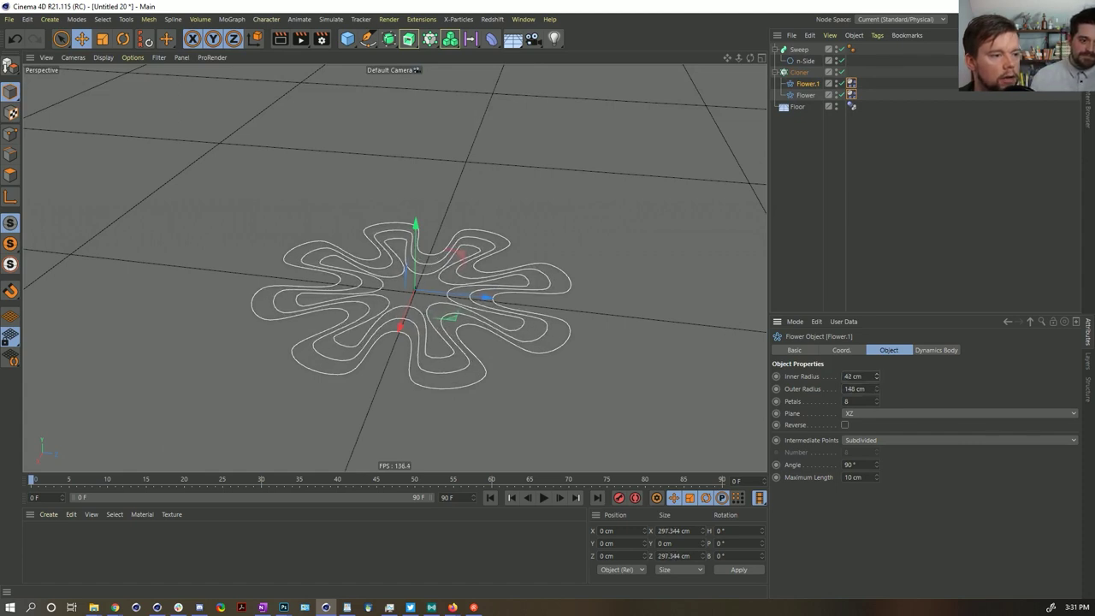
{"action": "left_click", "coordinate": [800, 74]}
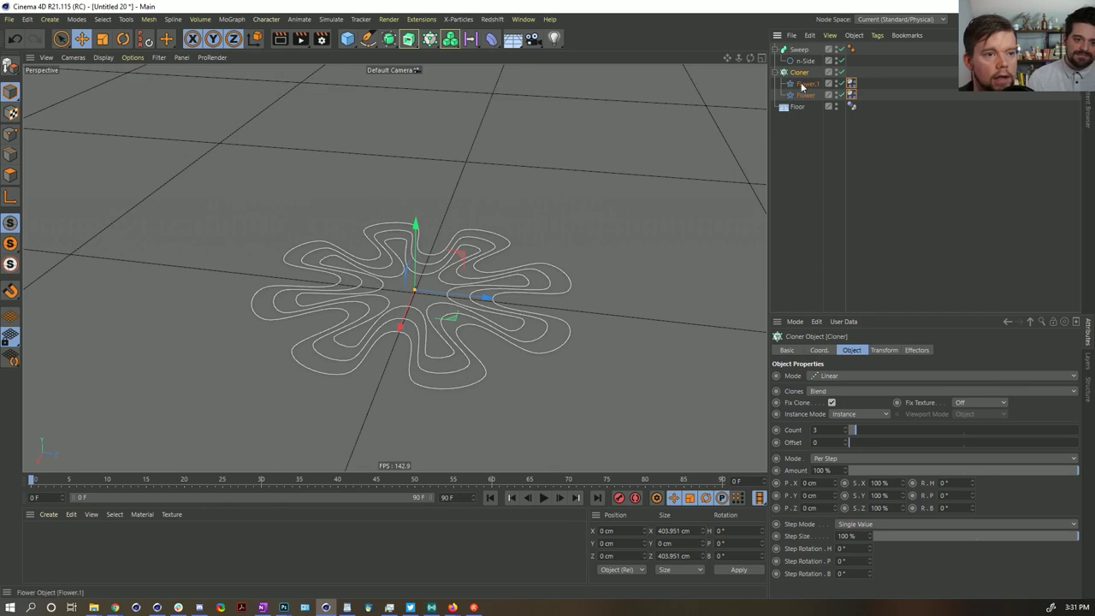
{"action": "left_click", "coordinate": [803, 86]}
{"action": "left_click", "coordinate": [811, 96]}
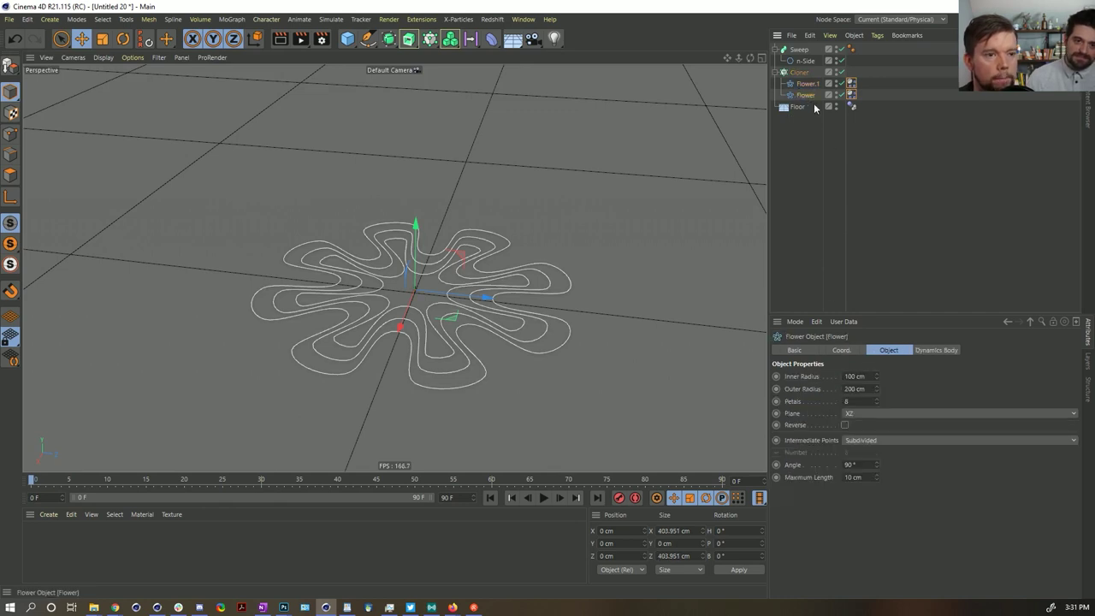
{"action": "left_click_drag", "start_coordinate": [876, 392], "coordinate": [876, 357]}
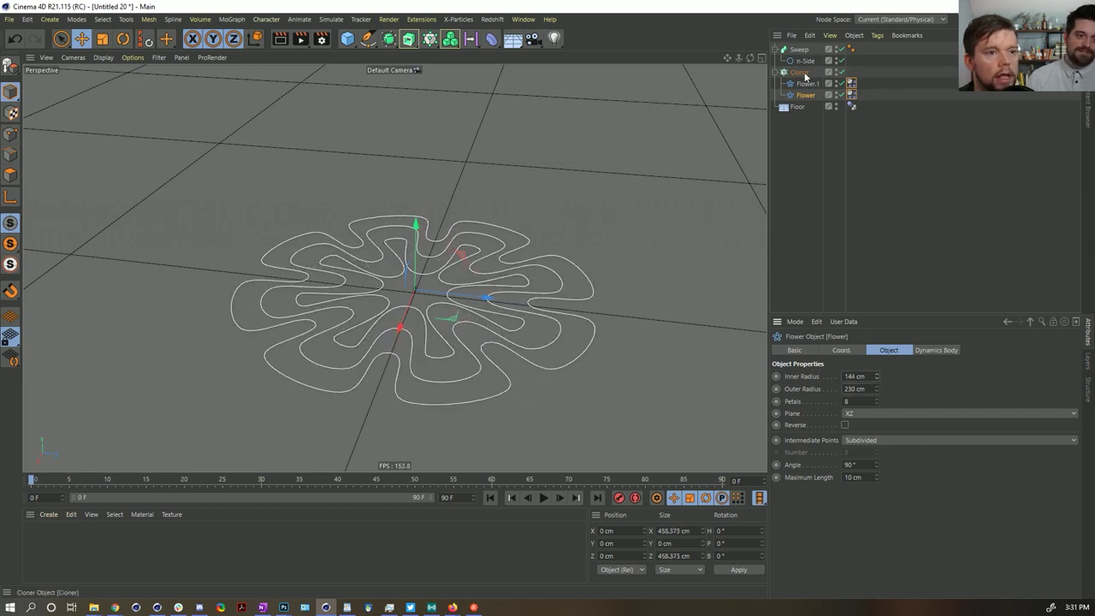
Set the Cloner count to 6 to get six blended flower contours
{"action": "key", "text": "Up"}
{"action": "key", "text": "Up"}
{"action": "left_click_drag", "start_coordinate": [851, 431], "coordinate": [847, 432]}
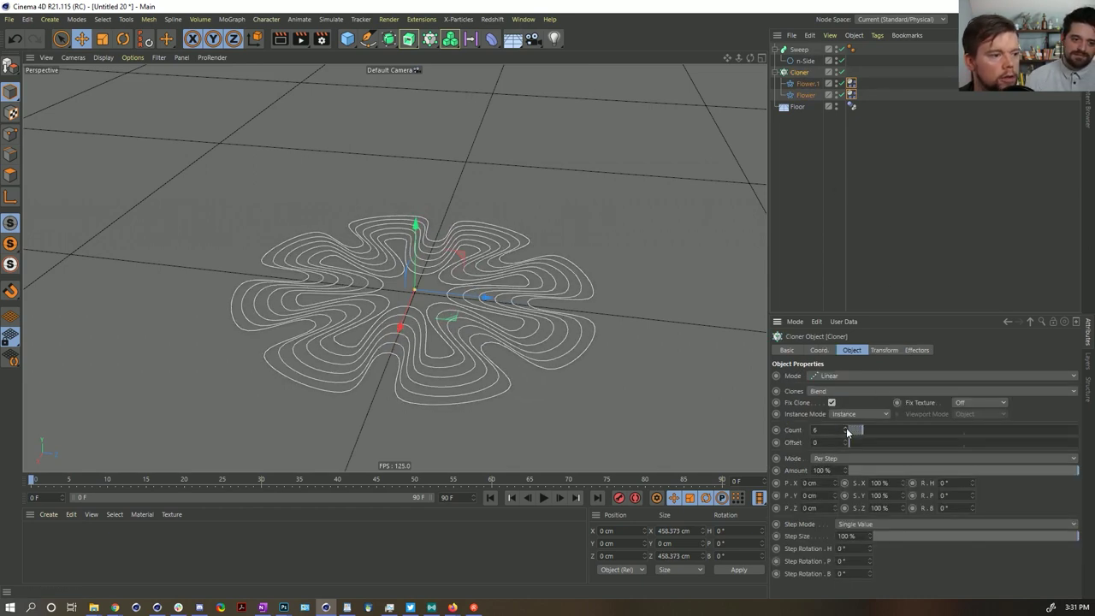
{"action": "left_click_drag", "start_coordinate": [484, 310], "coordinate": [443, 312], "text": "alt"}
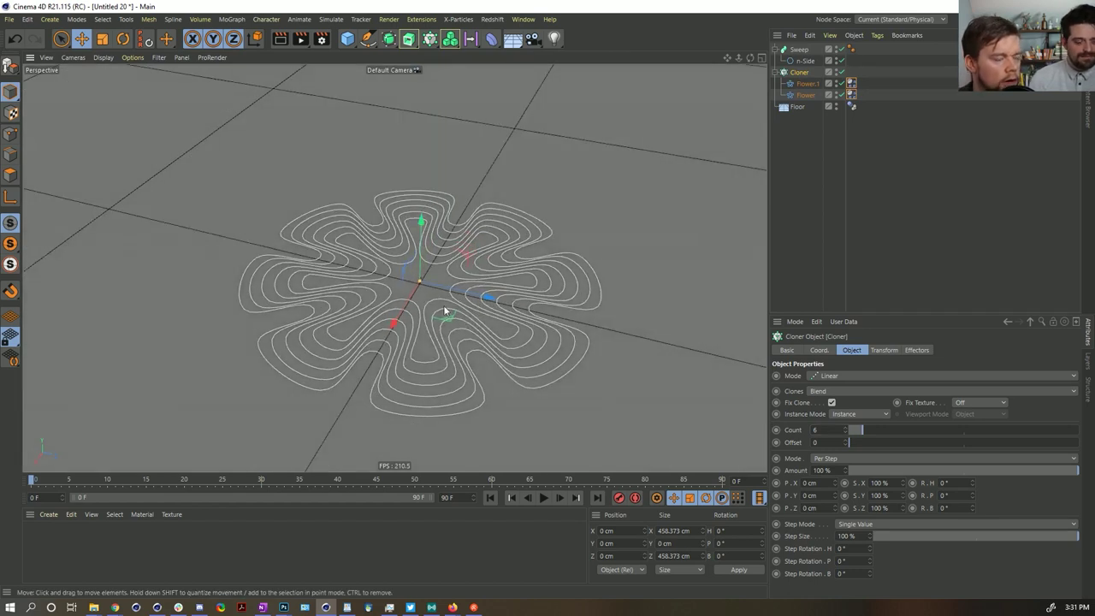
Play and rewind the layered flower simulation, viewing it from ground level
{"action": "left_click", "coordinate": [543, 498]}
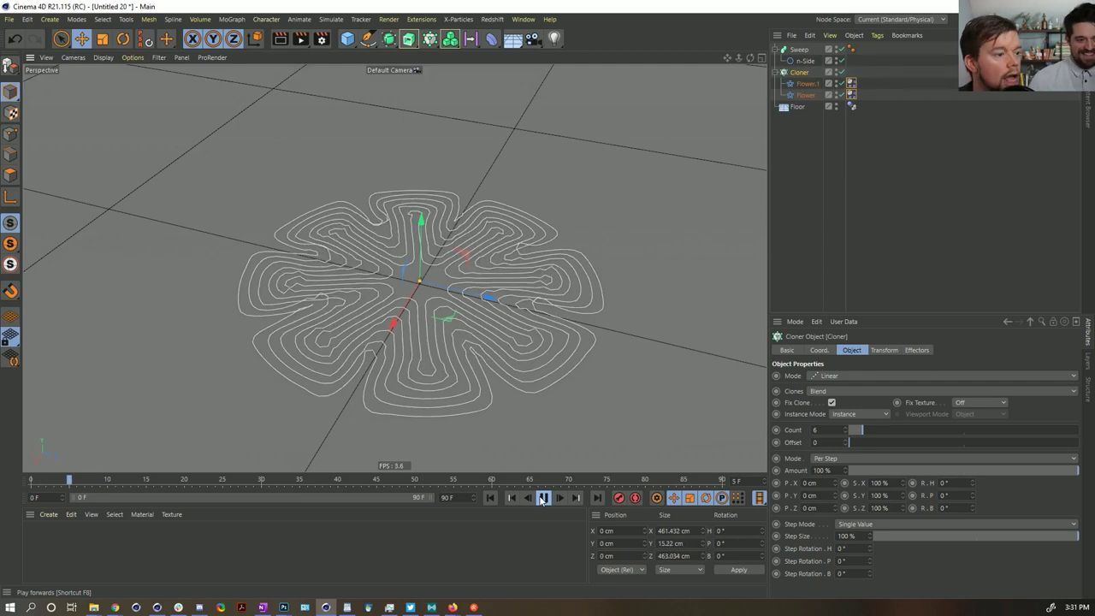
{"action": "left_click", "coordinate": [543, 498]}
{"action": "left_click", "coordinate": [491, 498]}
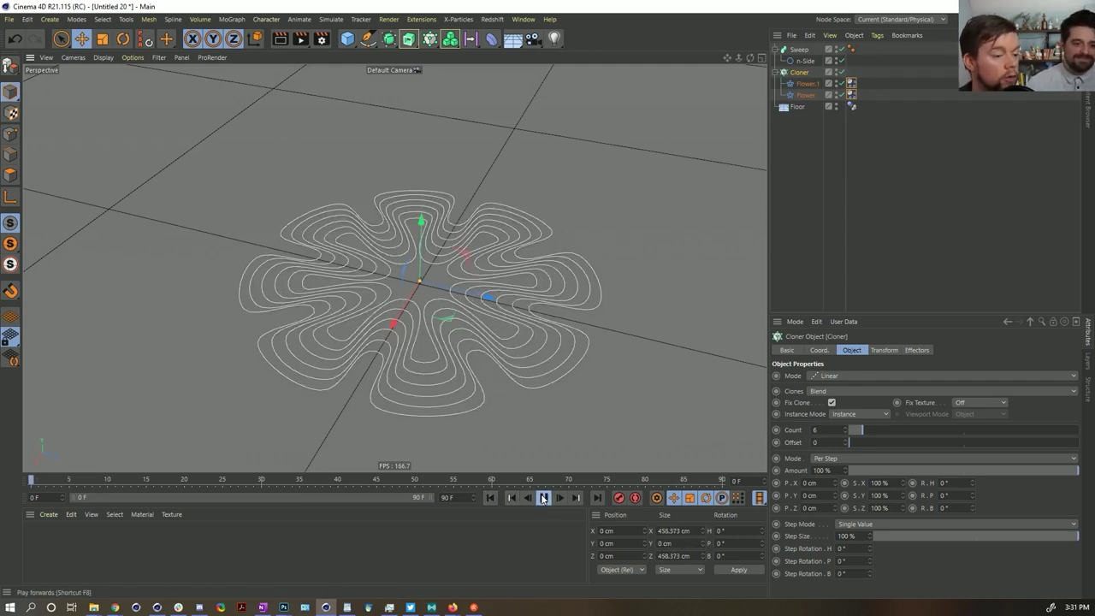
{"action": "left_click", "coordinate": [542, 498]}
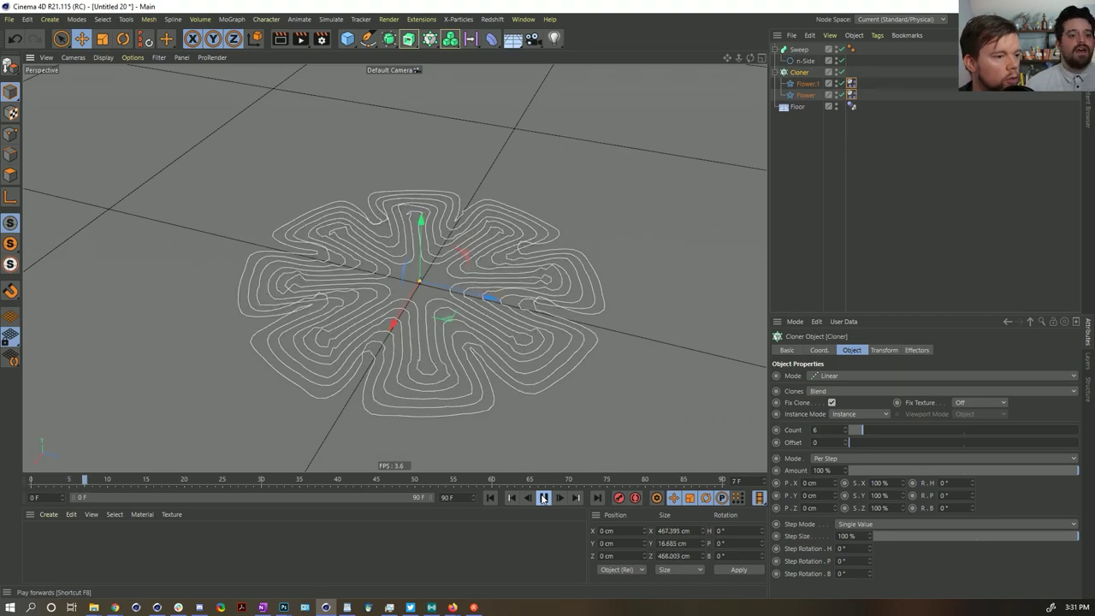
{"action": "left_click_drag", "start_coordinate": [393, 366], "coordinate": [431, 391], "text": "alt"}
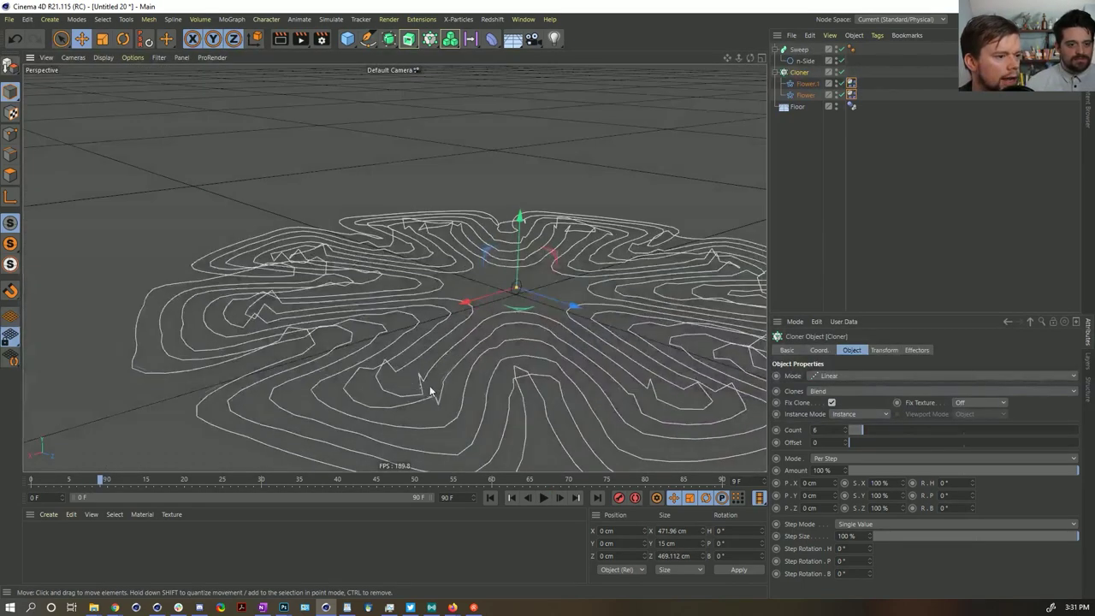
{"action": "right_click_drag", "start_coordinate": [398, 368], "coordinate": [366, 352], "text": "alt"}
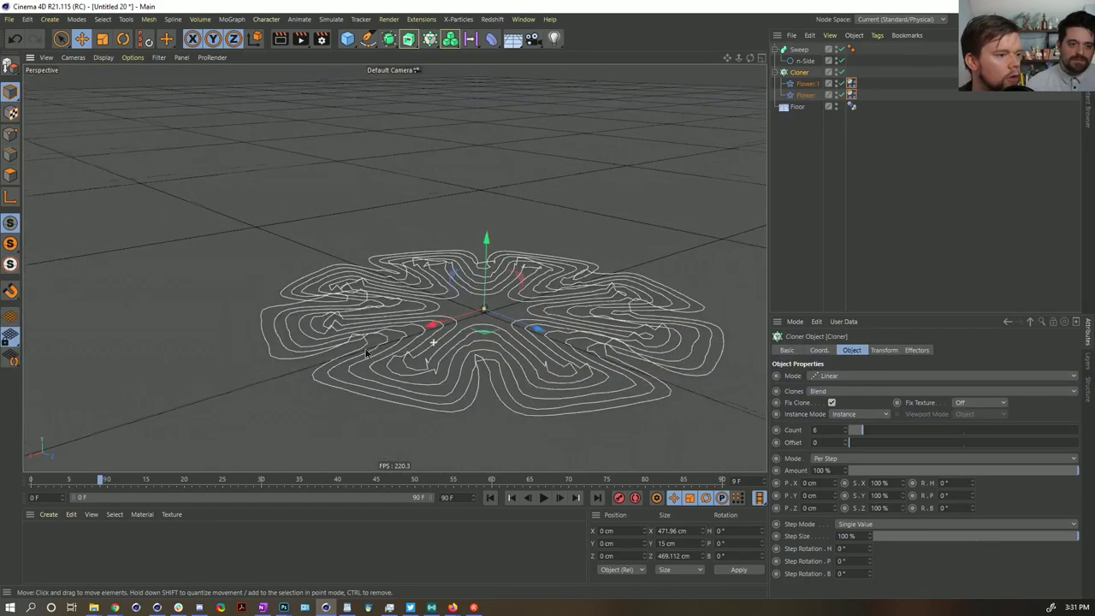
{"action": "left_click", "coordinate": [490, 497]}
Duplicate the Floor object to create Floor.1
{"action": "left_click_drag", "start_coordinate": [484, 310], "coordinate": [496, 314], "text": "alt"}
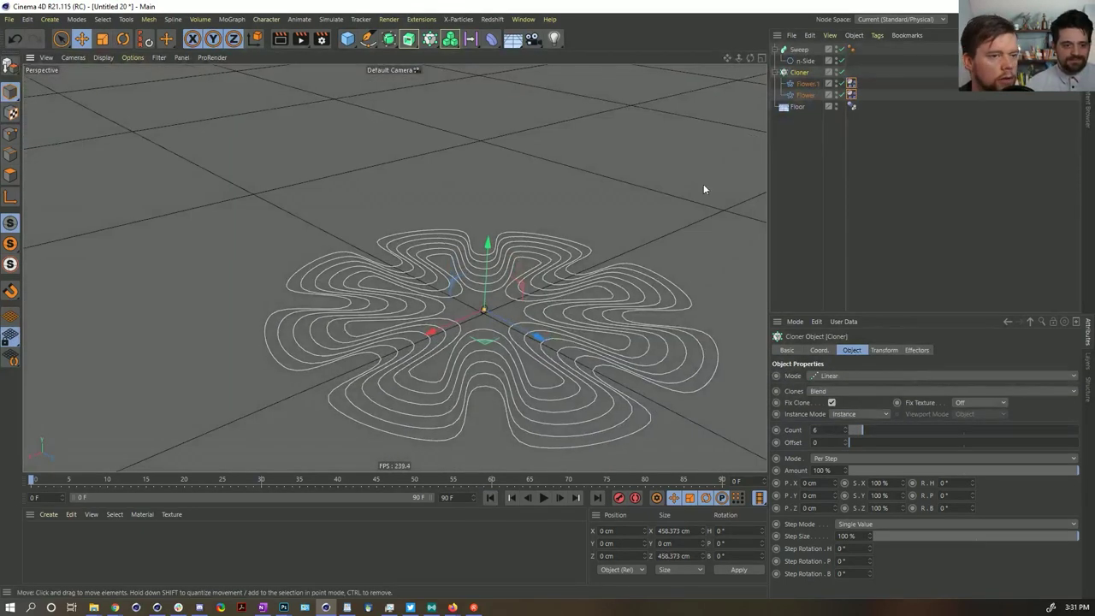
{"action": "left_click", "coordinate": [797, 107]}
{"action": "left_click_drag", "start_coordinate": [789, 109], "coordinate": [795, 129], "text": "ctrl"}
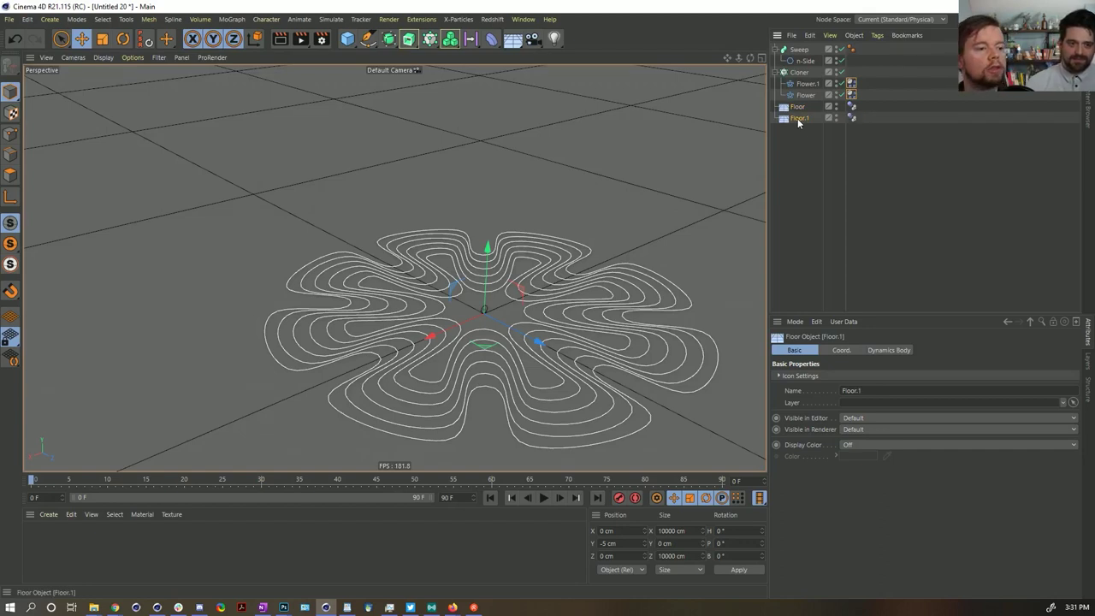
Flip Floor.1 upside down, raise it to 5 cm, and hide it in the viewport
{"action": "key", "text": "r"}
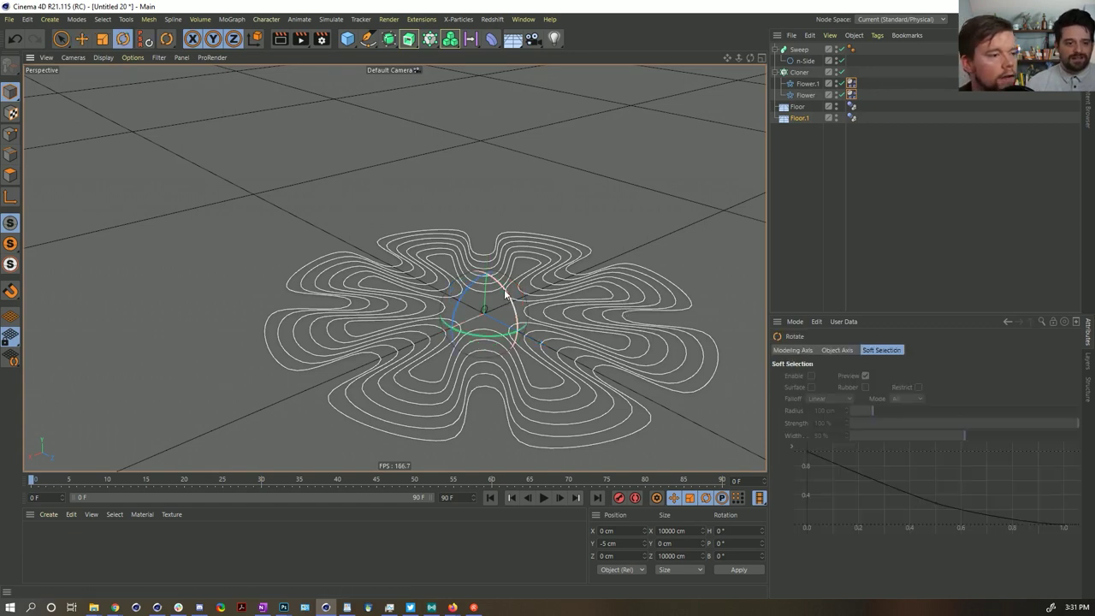
{"action": "left_click_drag", "start_coordinate": [504, 295], "coordinate": [418, 398]}
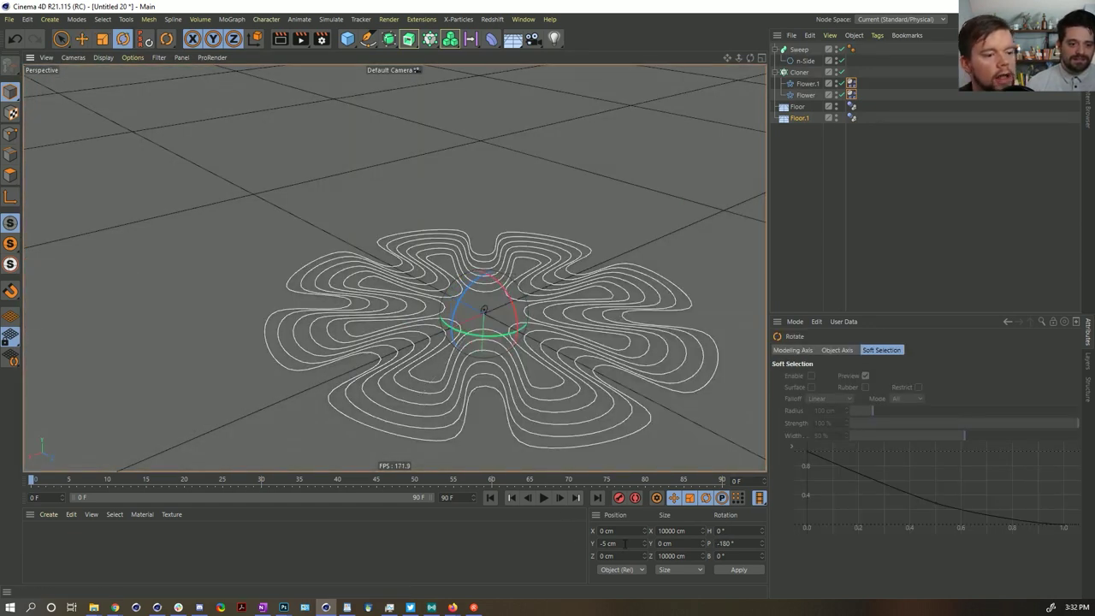
{"action": "type", "text": "5"}
{"action": "key", "text": "Return"}
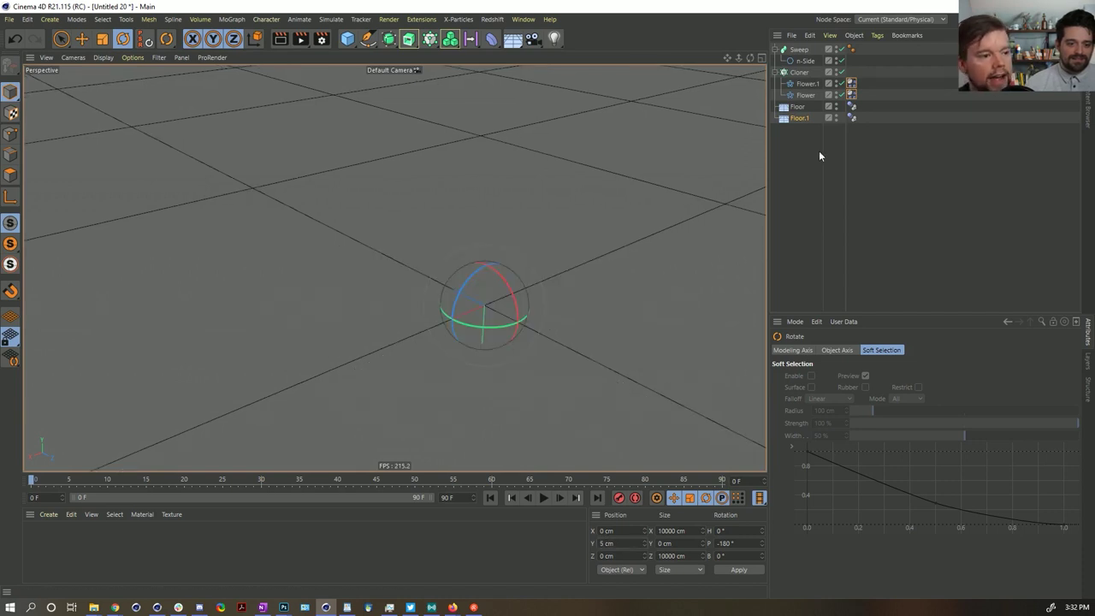
{"action": "left_click", "coordinate": [837, 117]}
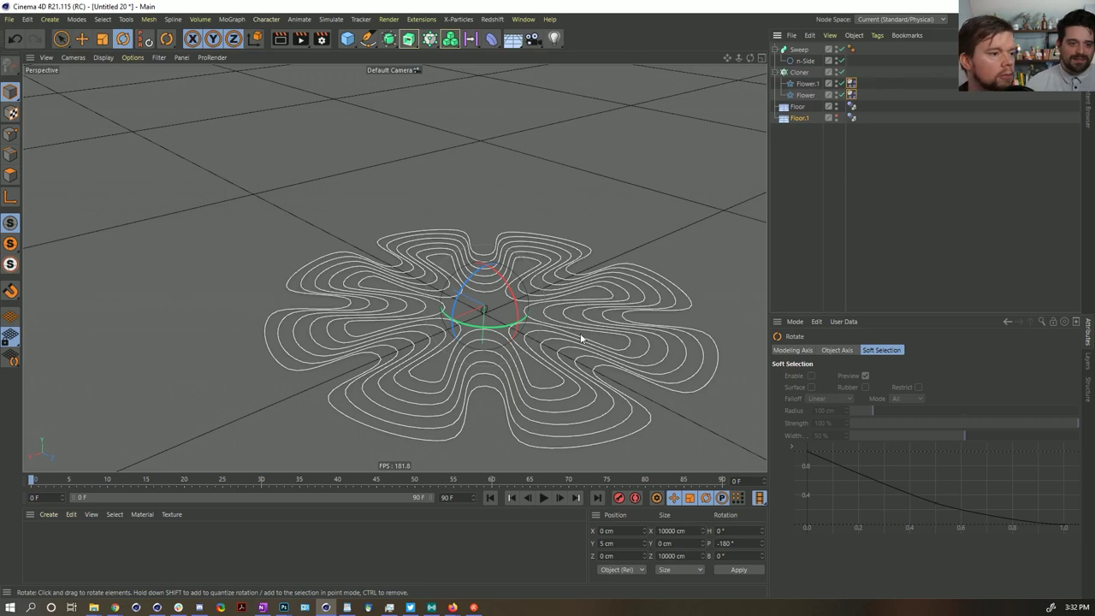
Step and play the flower simulation from low views, then rewind to frame 0
{"action": "left_click", "coordinate": [557, 498]}
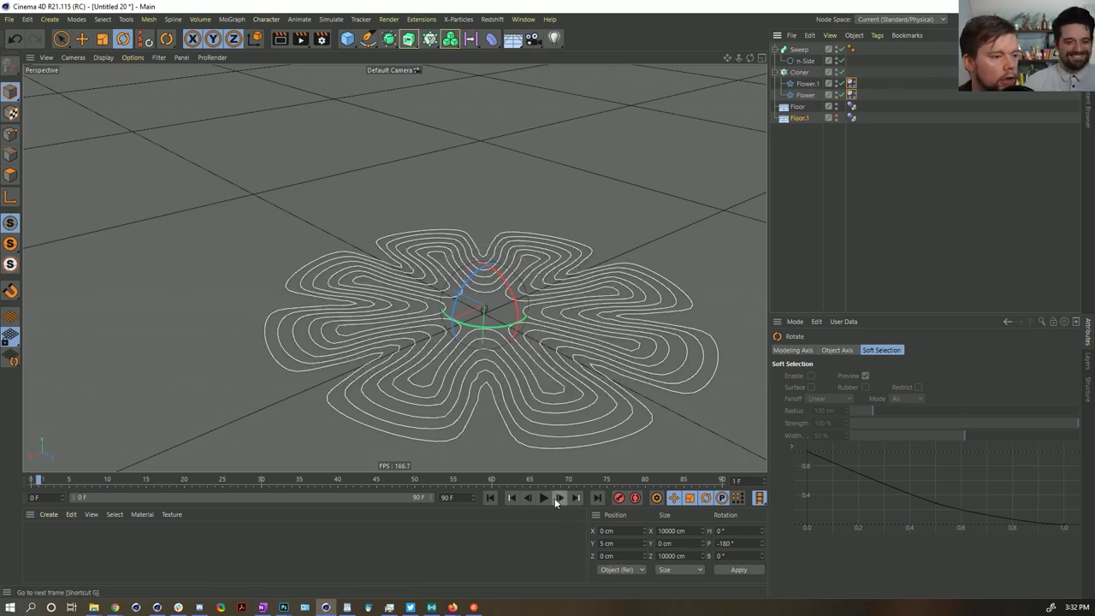
{"action": "left_click", "coordinate": [558, 498]}
{"action": "left_click", "coordinate": [558, 498]}
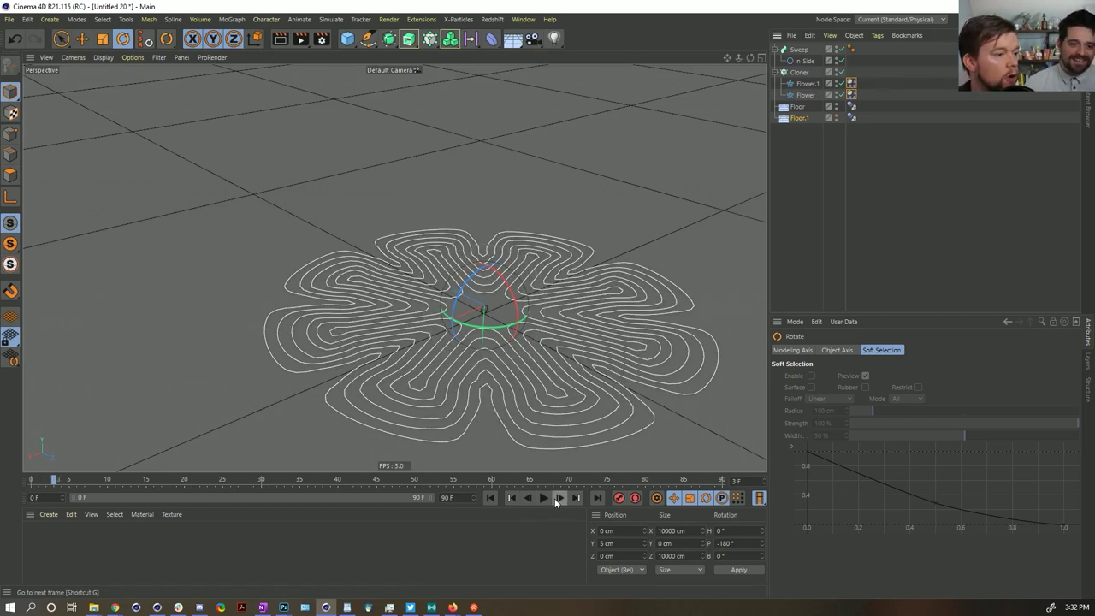
{"action": "mouse_move", "coordinate": [508, 416]}
{"action": "left_mouse_down", "text": "alt"}
{"action": "mouse_move", "coordinate": [469, 289]}
{"action": "mouse_move", "coordinate": [499, 396]}
{"action": "mouse_move", "coordinate": [483, 383]}
{"action": "mouse_move", "coordinate": [492, 428]}
{"action": "left_mouse_up", "text": "alt"}
{"action": "left_click", "coordinate": [543, 498]}
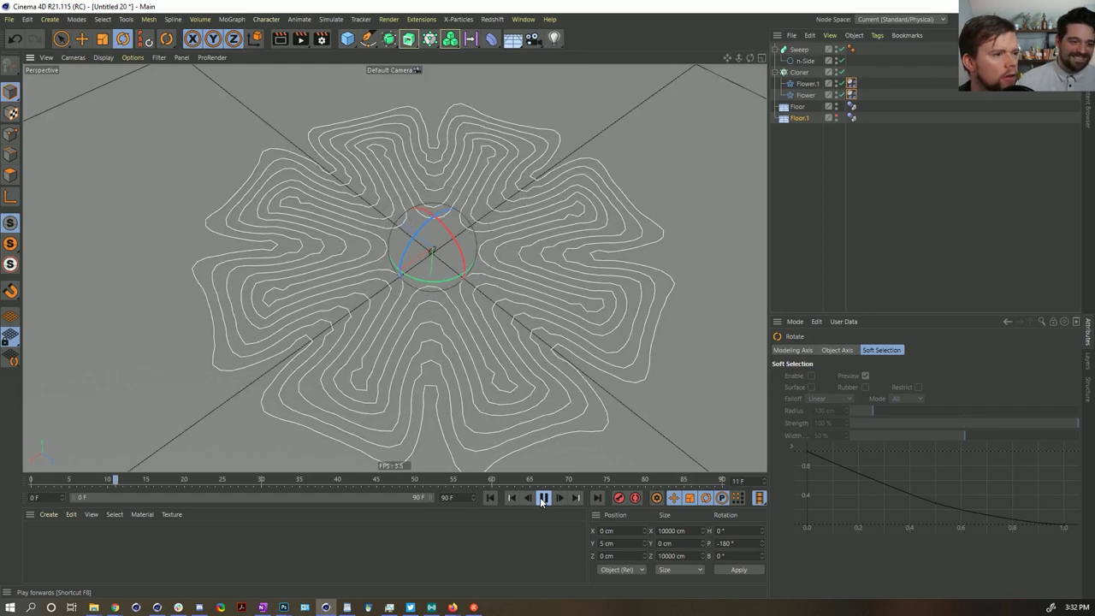
{"action": "left_click", "coordinate": [542, 498]}
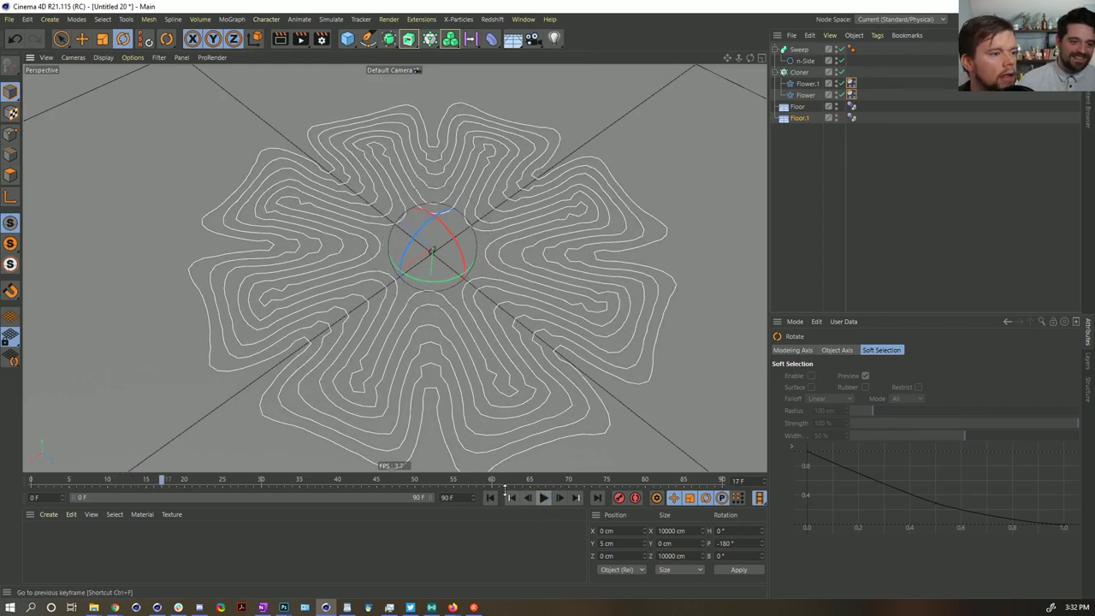
{"action": "left_click", "coordinate": [490, 498]}
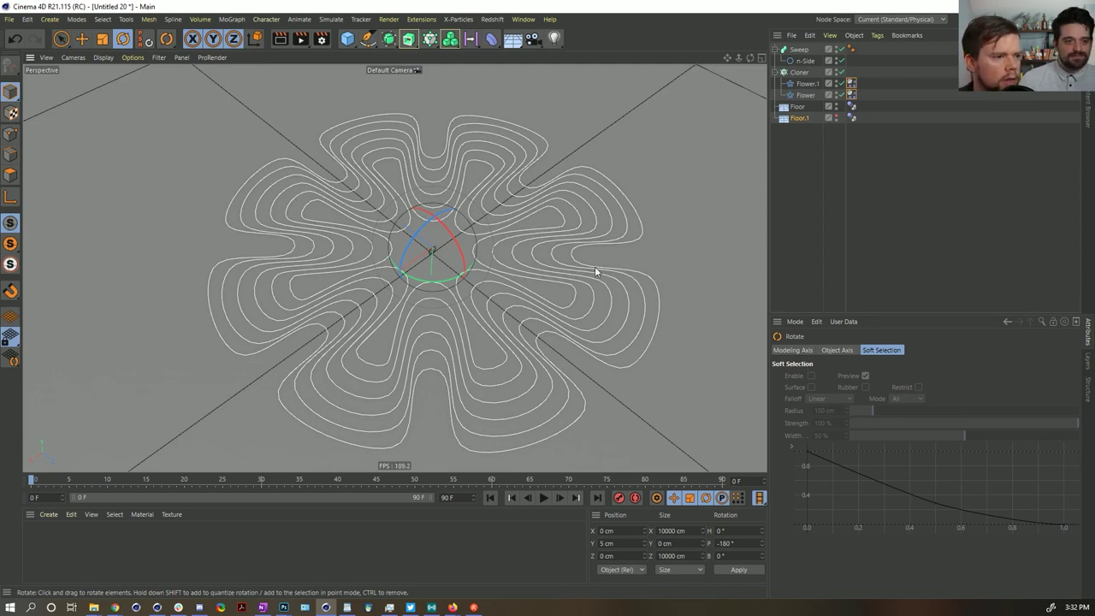
{"action": "left_click_drag", "start_coordinate": [567, 288], "coordinate": [525, 274], "text": "alt"}
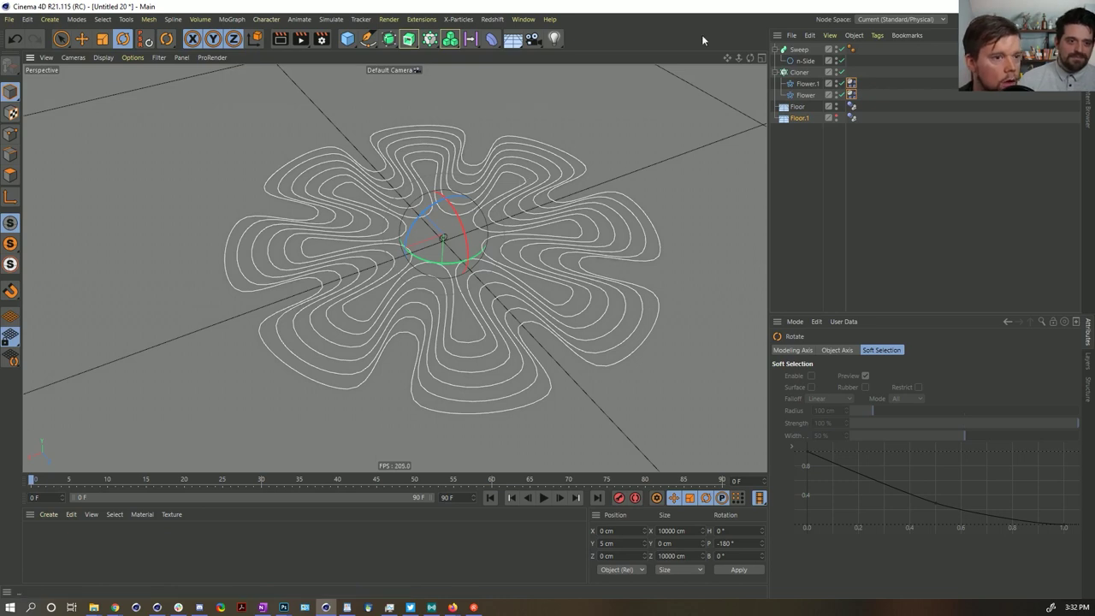
{"action": "left_click", "coordinate": [543, 497]}
{"action": "left_click", "coordinate": [513, 498]}
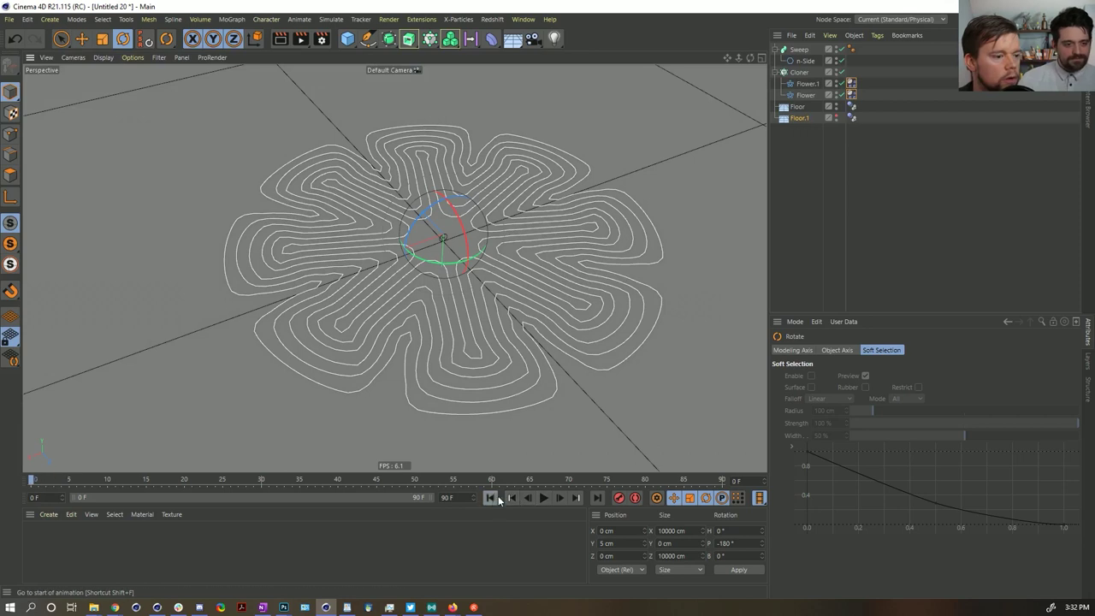
Add a Field Force from the Simulate > Forces menu
{"action": "left_click", "coordinate": [224, 19]}
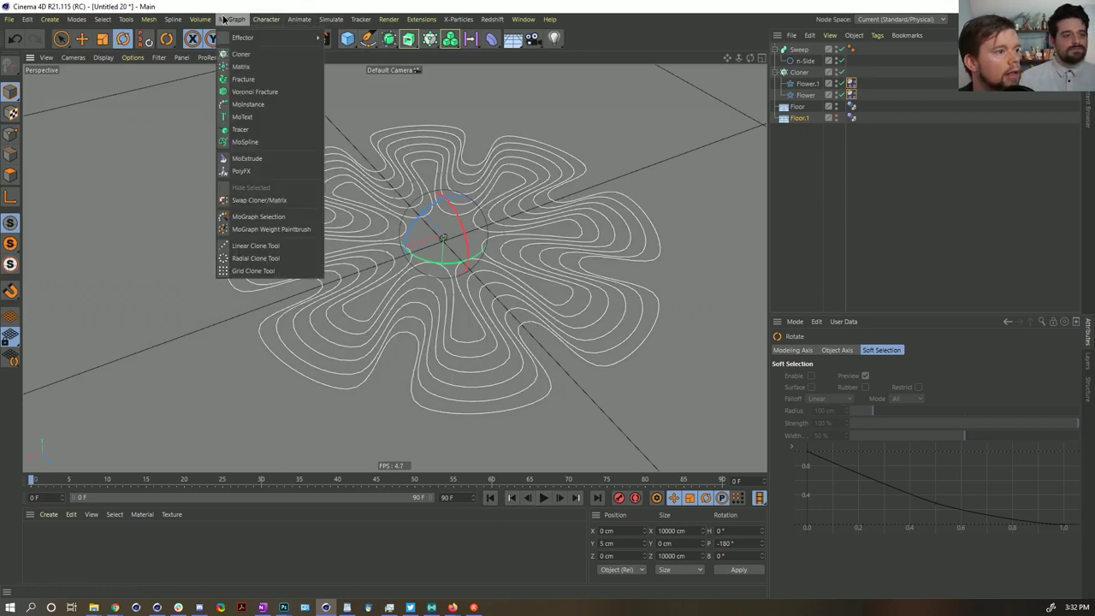
{"action": "mouse_move", "coordinate": [322, 18]}
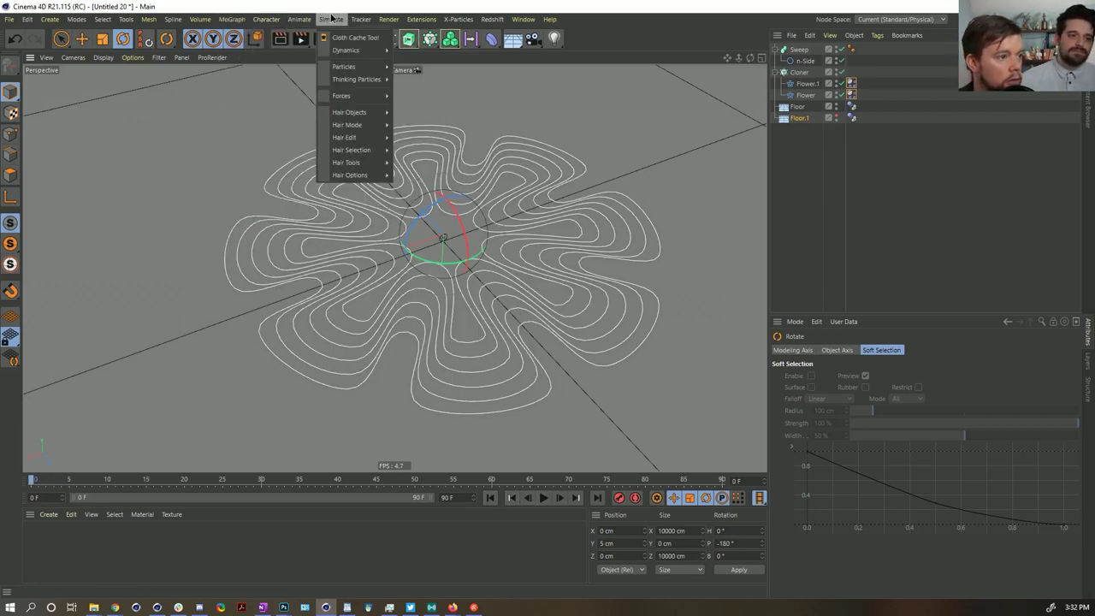
{"action": "mouse_move", "coordinate": [356, 96]}
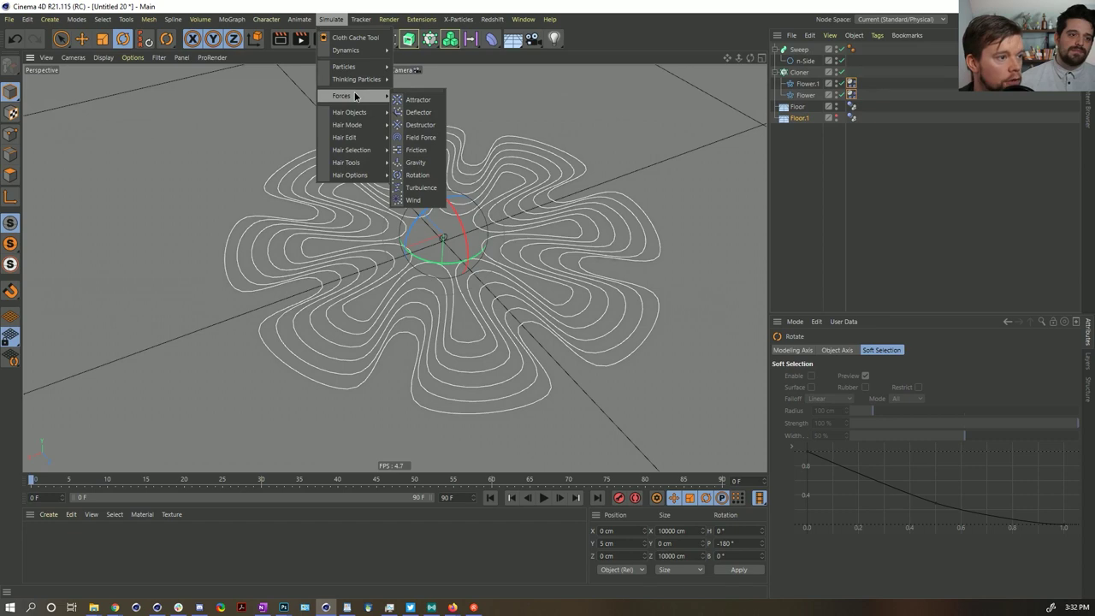
{"action": "left_click", "coordinate": [420, 137]}
{"action": "left_click_drag", "start_coordinate": [475, 248], "coordinate": [635, 300], "text": "alt"}
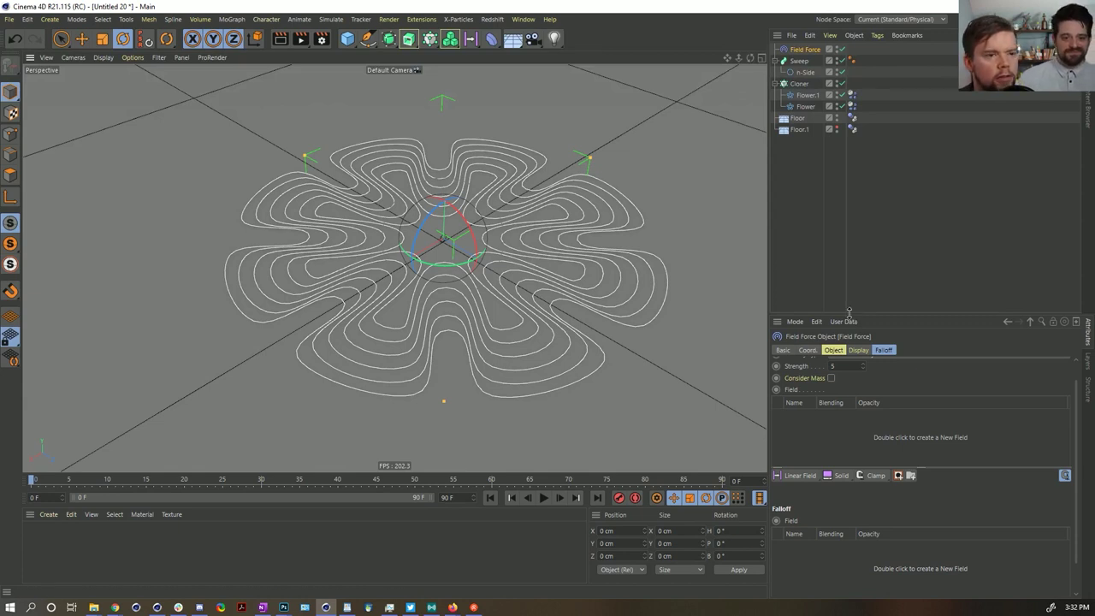
Enlarge the Attributes panel and add a Random Field to the Field Force's field list
{"action": "left_click_drag", "start_coordinate": [849, 311], "coordinate": [851, 202]}
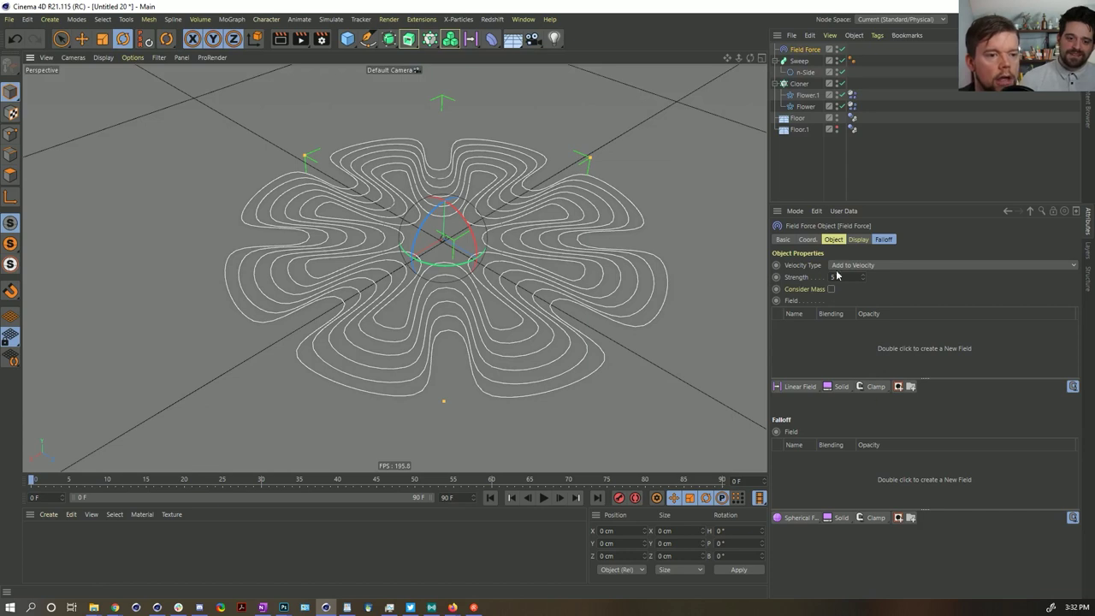
{"action": "left_click", "coordinate": [832, 241]}
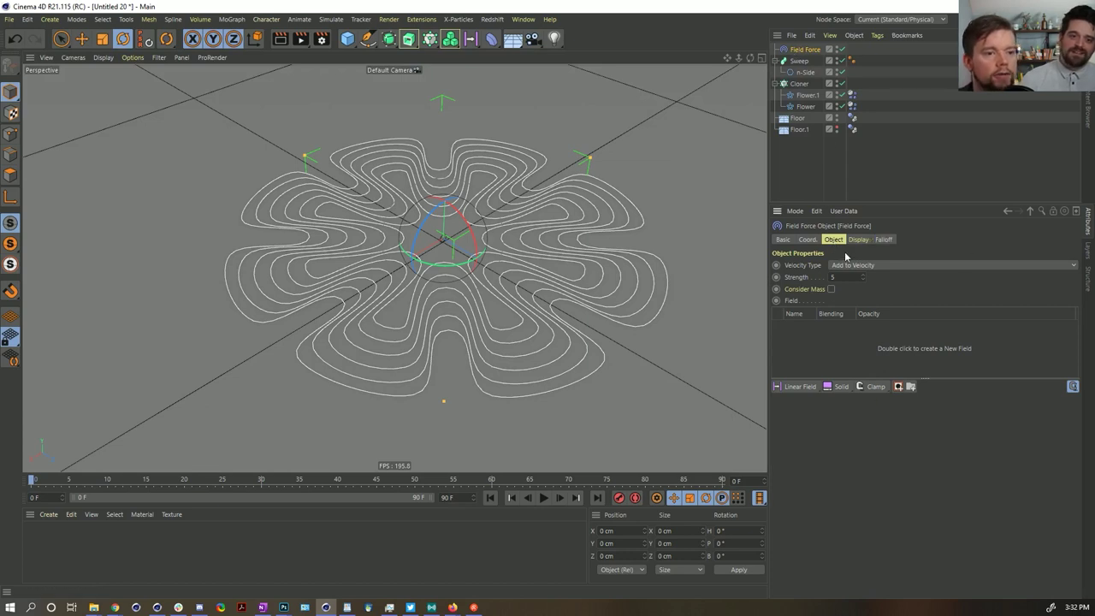
{"action": "left_click", "coordinate": [884, 240]}
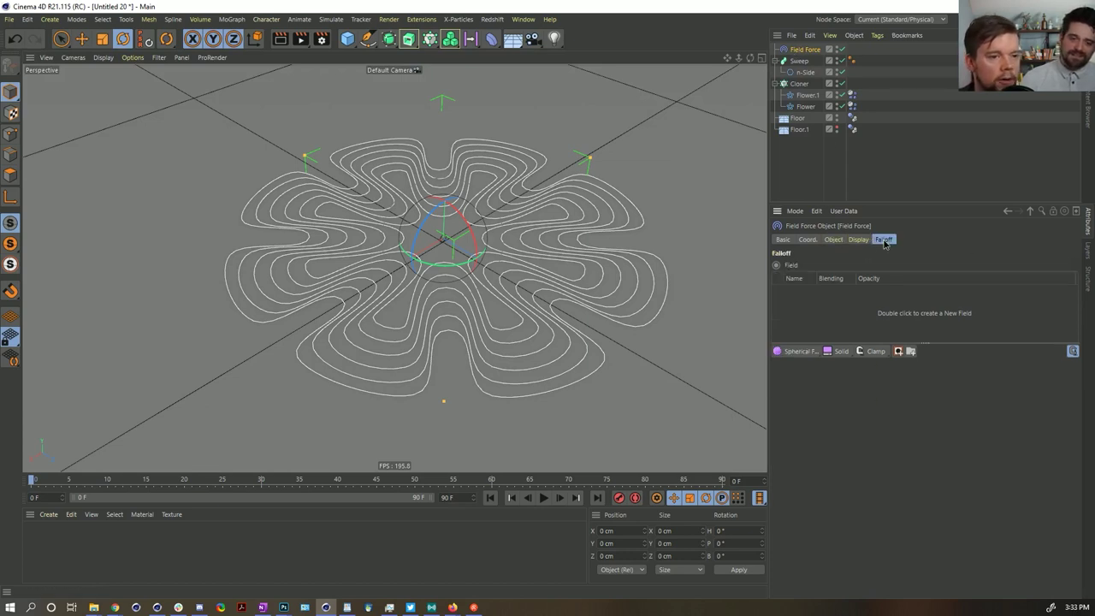
{"action": "left_click", "coordinate": [834, 240]}
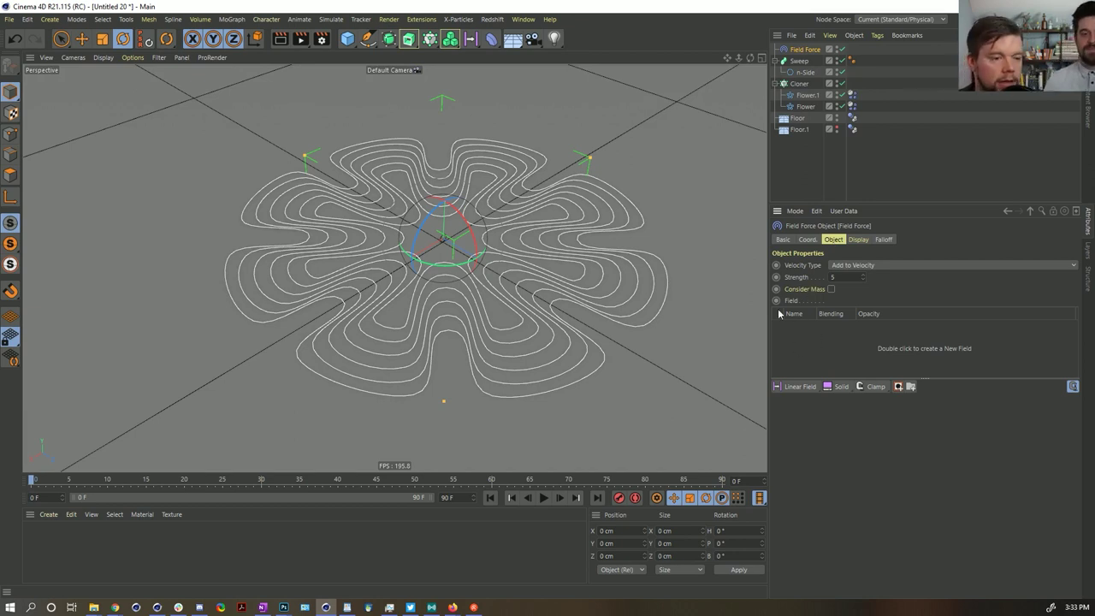
{"action": "left_click_drag", "start_coordinate": [790, 386], "coordinate": [813, 501]}
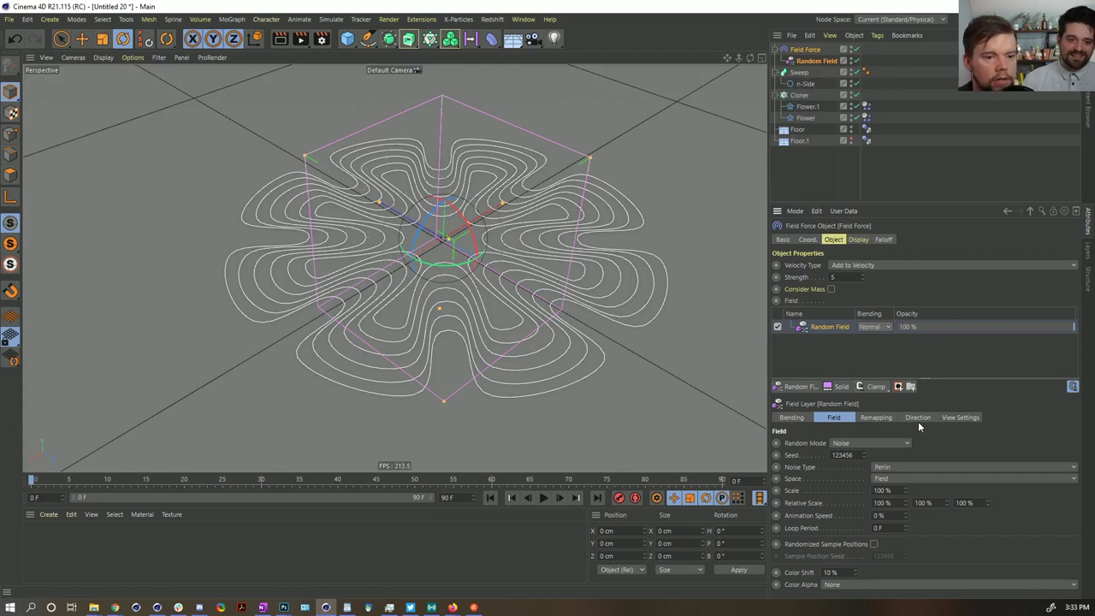
Scale the Random Field noise to about 536% using the viewplane preview
{"action": "left_click", "coordinate": [948, 418]}
{"action": "left_click", "coordinate": [848, 443]}
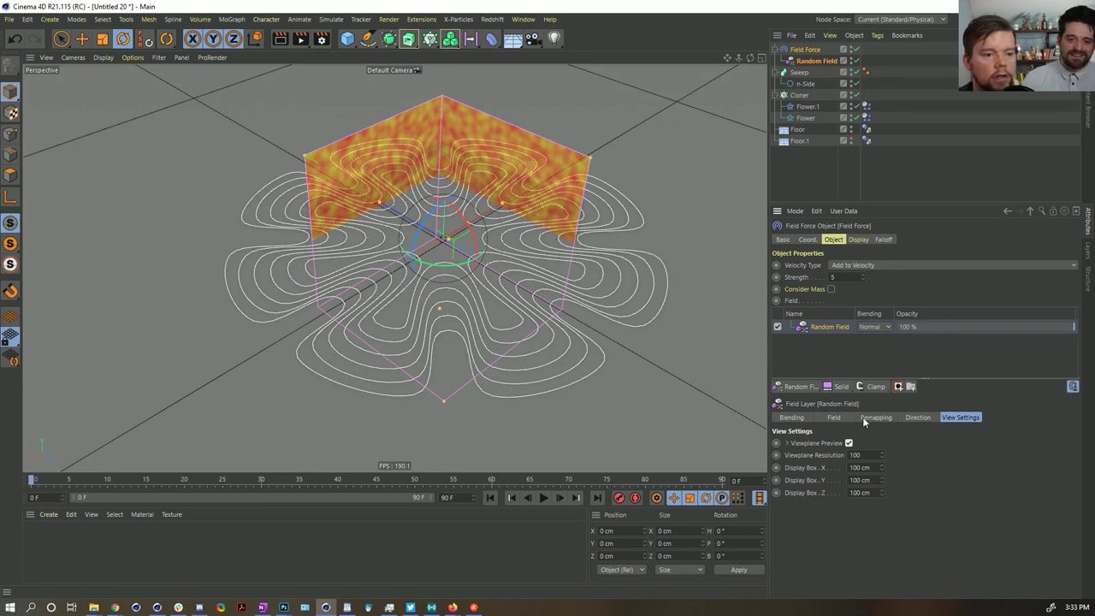
{"action": "left_click", "coordinate": [836, 419]}
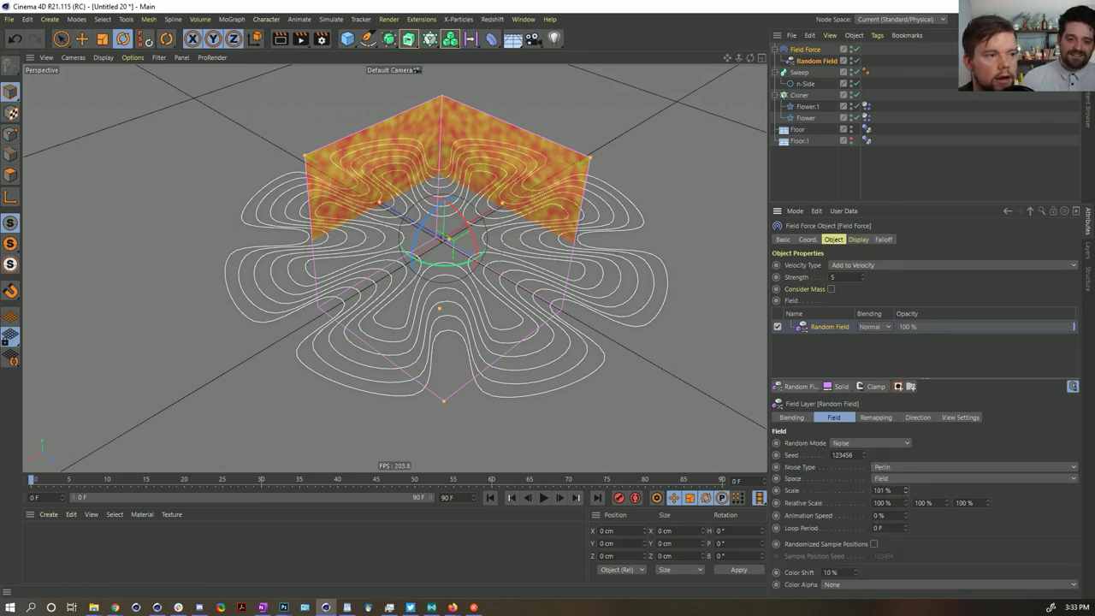
{"action": "left_click_drag", "start_coordinate": [905, 490], "coordinate": [967, 491]}
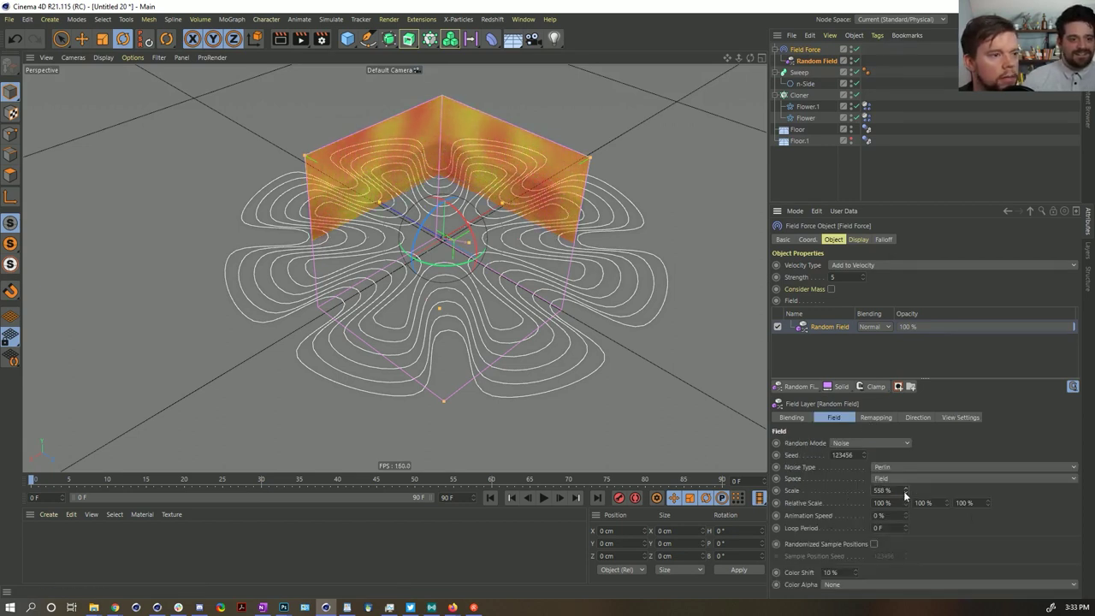
{"action": "left_click", "coordinate": [961, 418]}
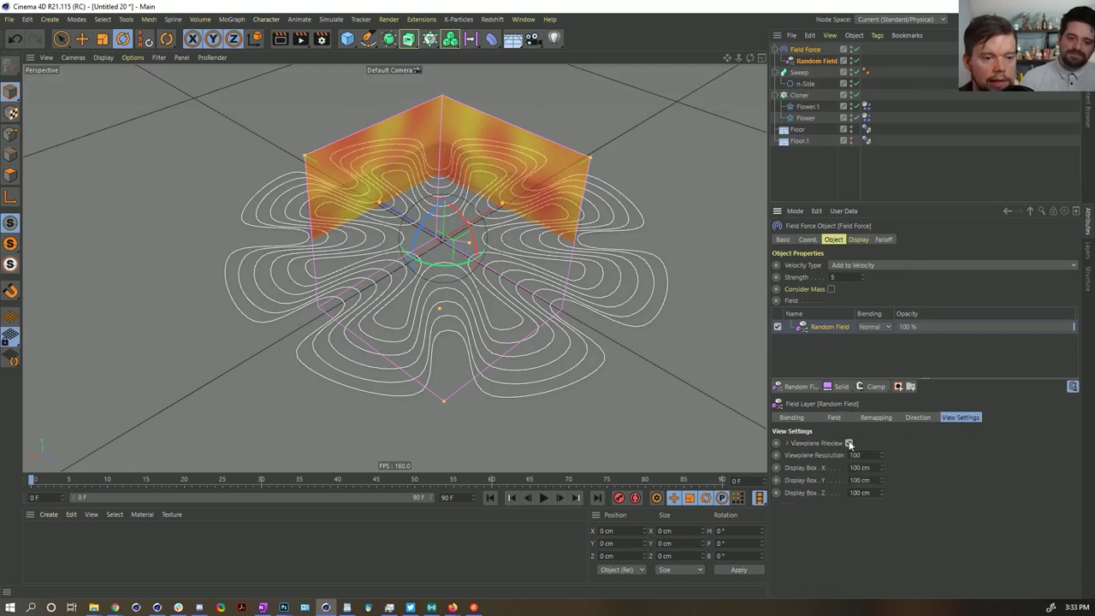
{"action": "left_click", "coordinate": [848, 443]}
{"action": "left_click", "coordinate": [920, 418]}
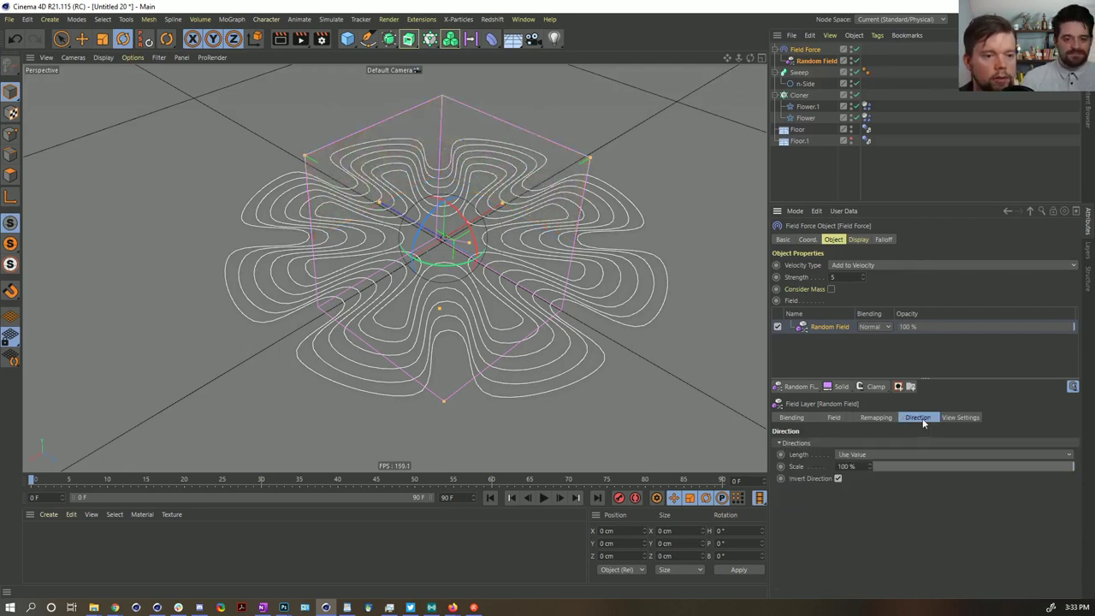
{"action": "left_click", "coordinate": [946, 419]}
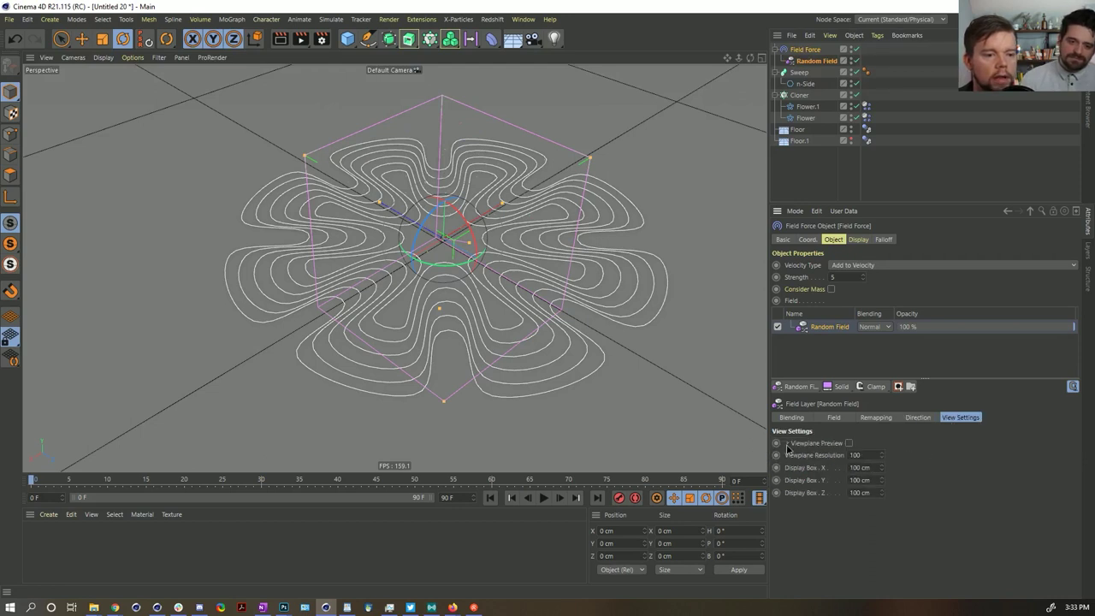
Turn off the Field Force's display box and vector length, with 6% line density
{"action": "left_click", "coordinate": [856, 239]}
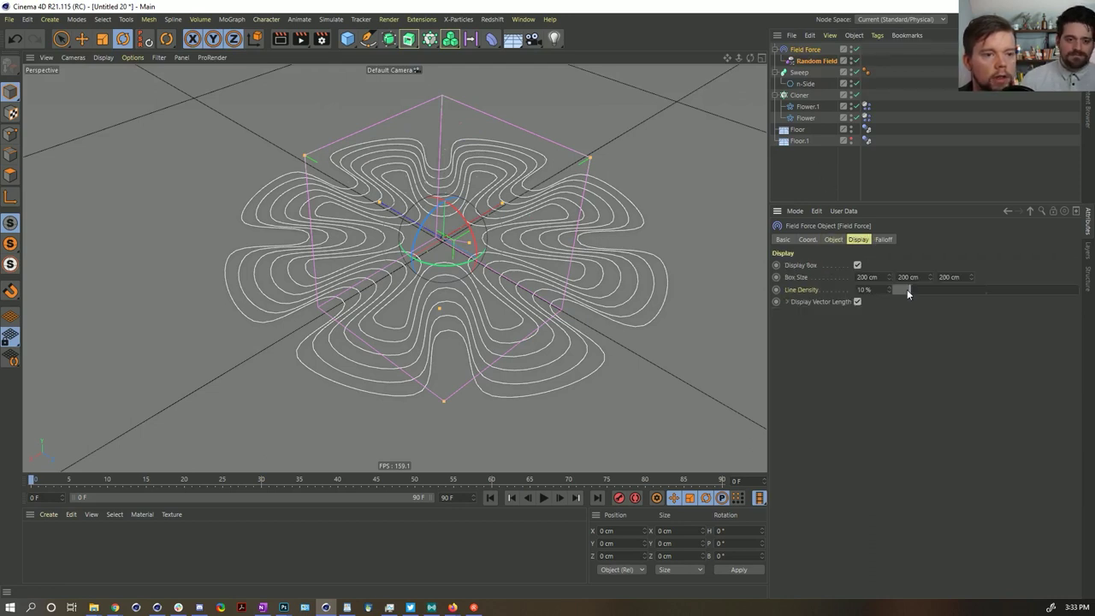
{"action": "left_click", "coordinate": [858, 266]}
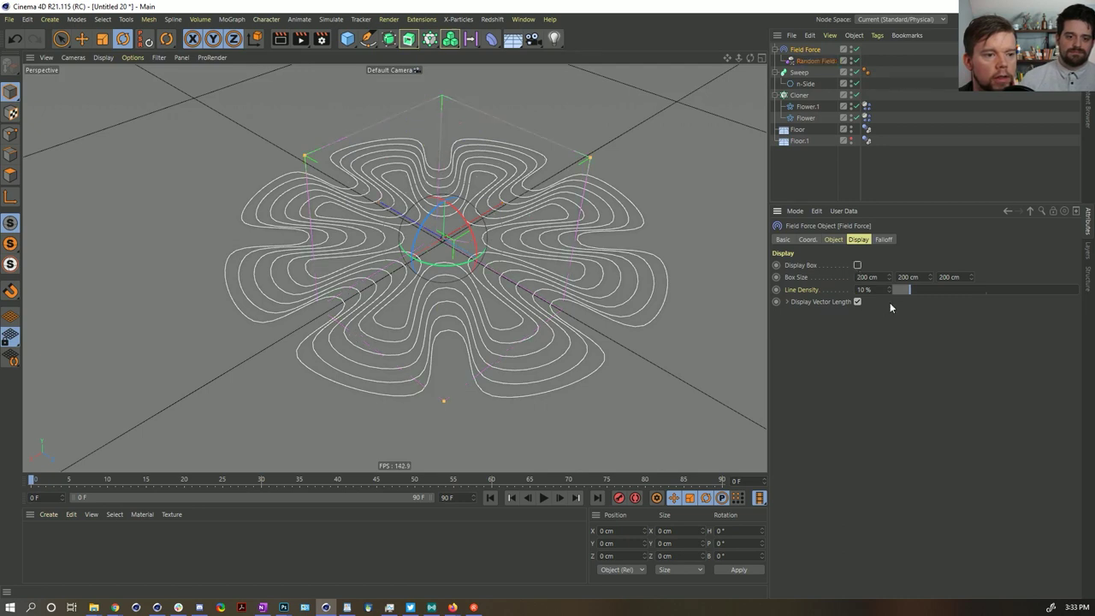
{"action": "left_click_drag", "start_coordinate": [899, 291], "coordinate": [898, 291]}
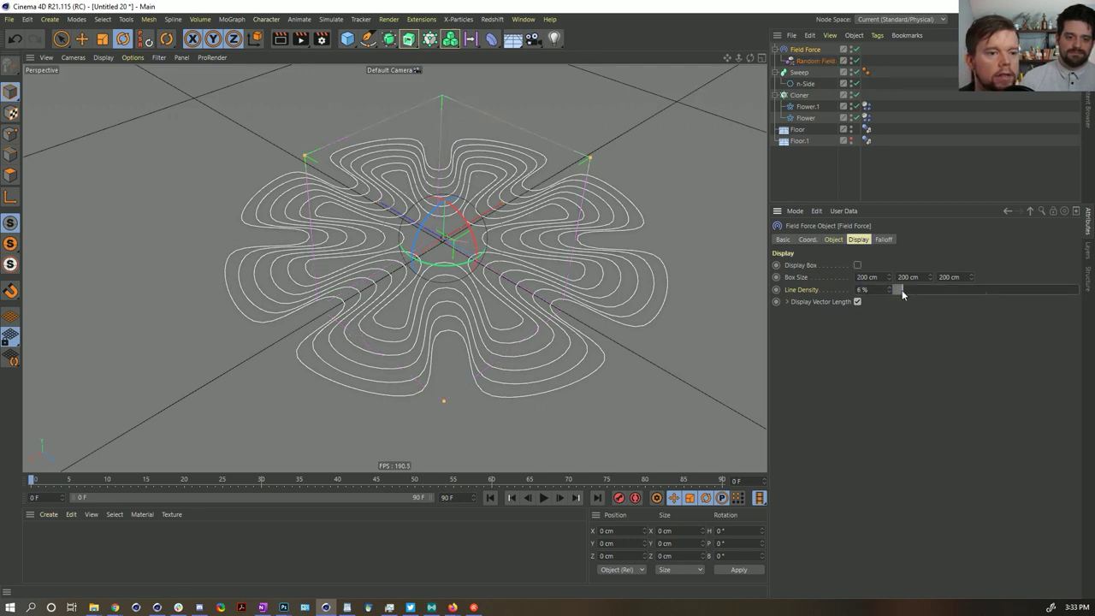
{"action": "left_click", "coordinate": [857, 302]}
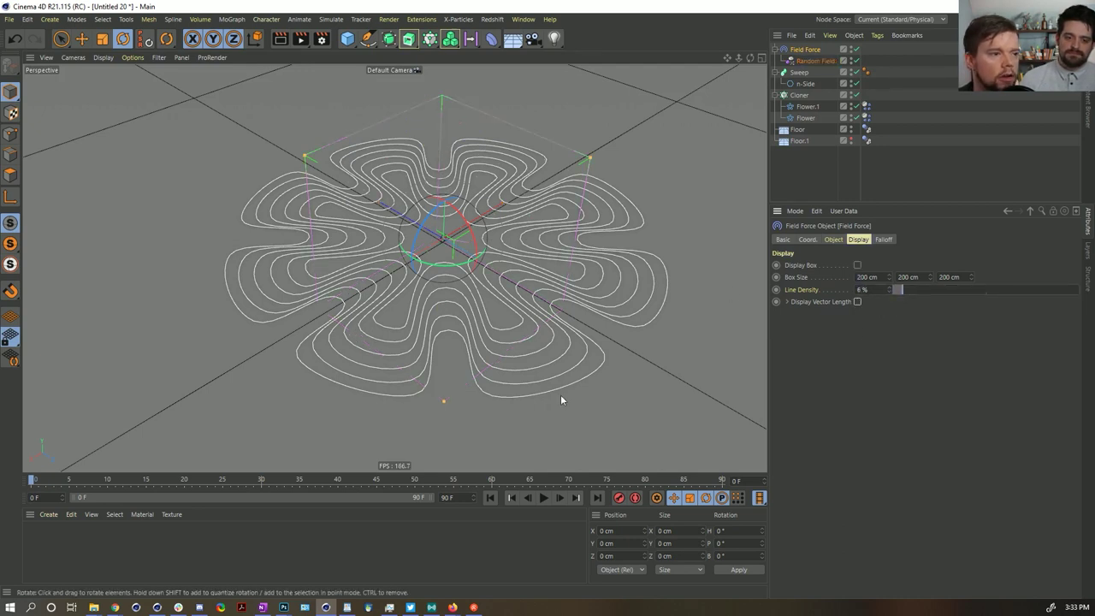
Play the simulation and set the Field Force strength to 55
{"action": "left_click", "coordinate": [544, 498]}
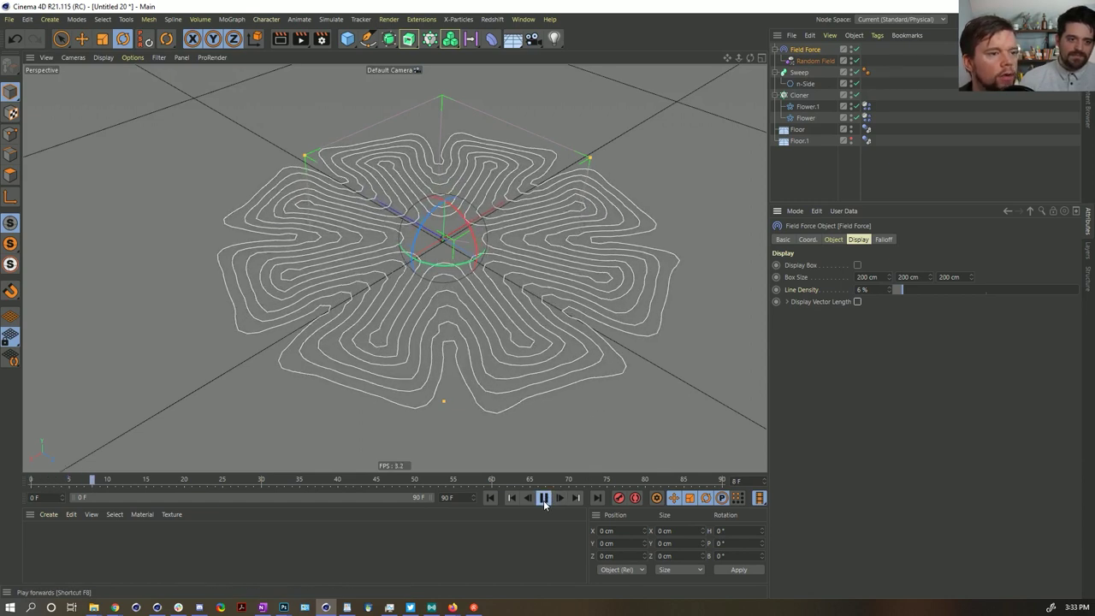
{"action": "left_click", "coordinate": [834, 239]}
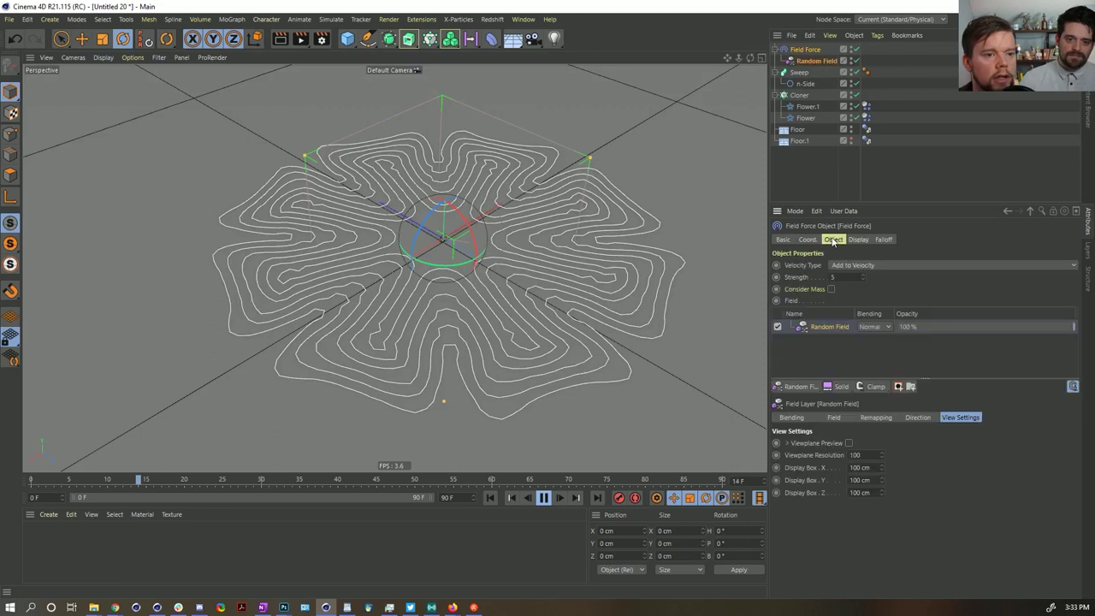
{"action": "type", "text": "55"}
{"action": "key", "text": "Return"}
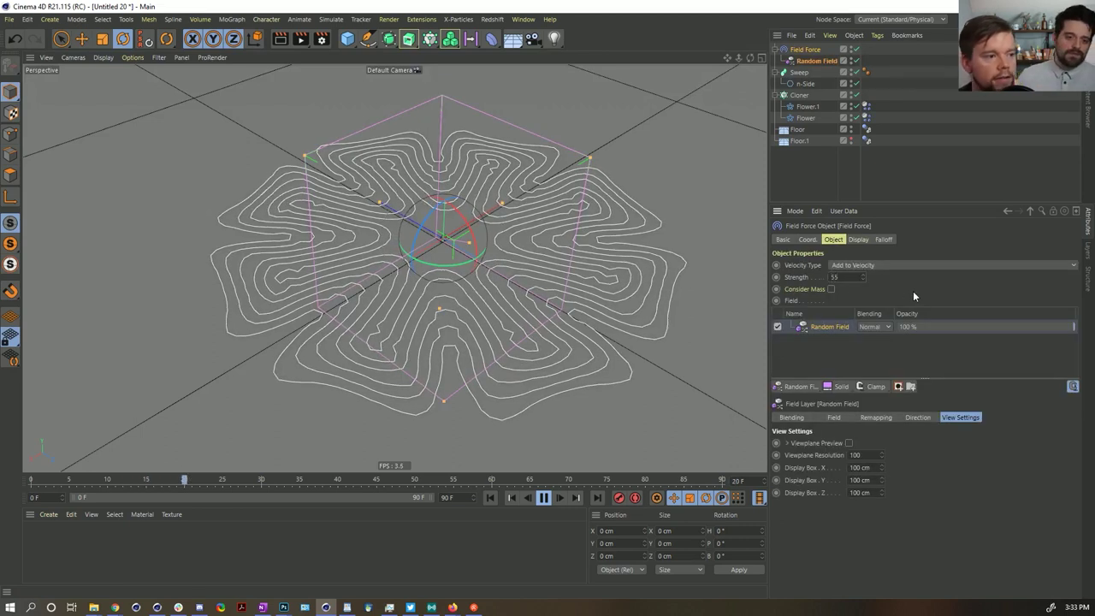
{"action": "left_click", "coordinate": [491, 498]}
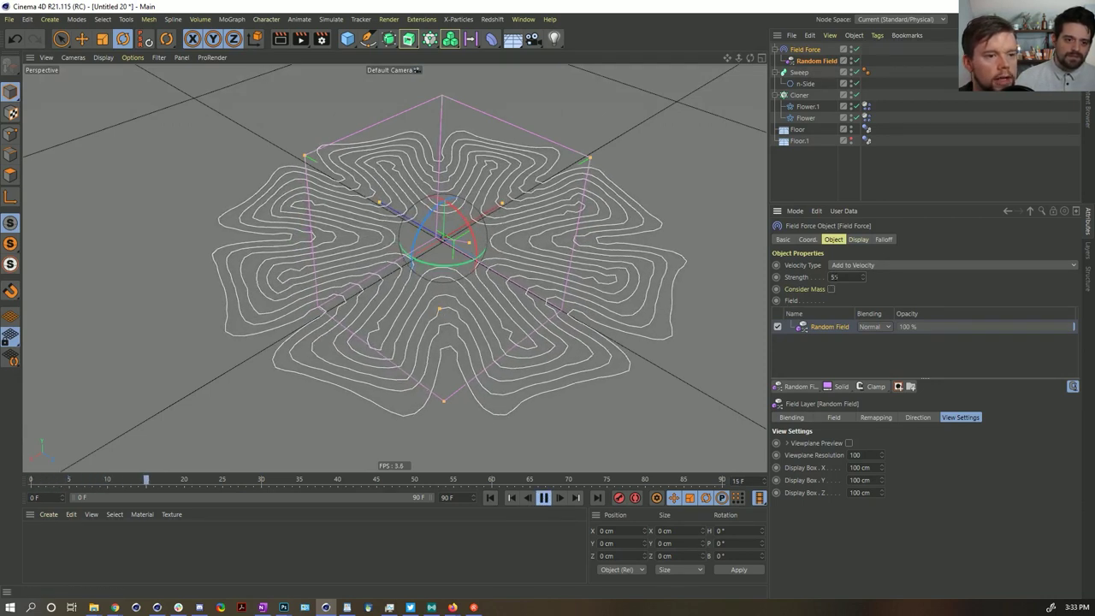
Raise the Field Force strength to 155, then 255, and test the simulation
{"action": "left_click", "coordinate": [860, 278]}
{"action": "type", "text": "5"}
{"action": "key", "text": "Return"}
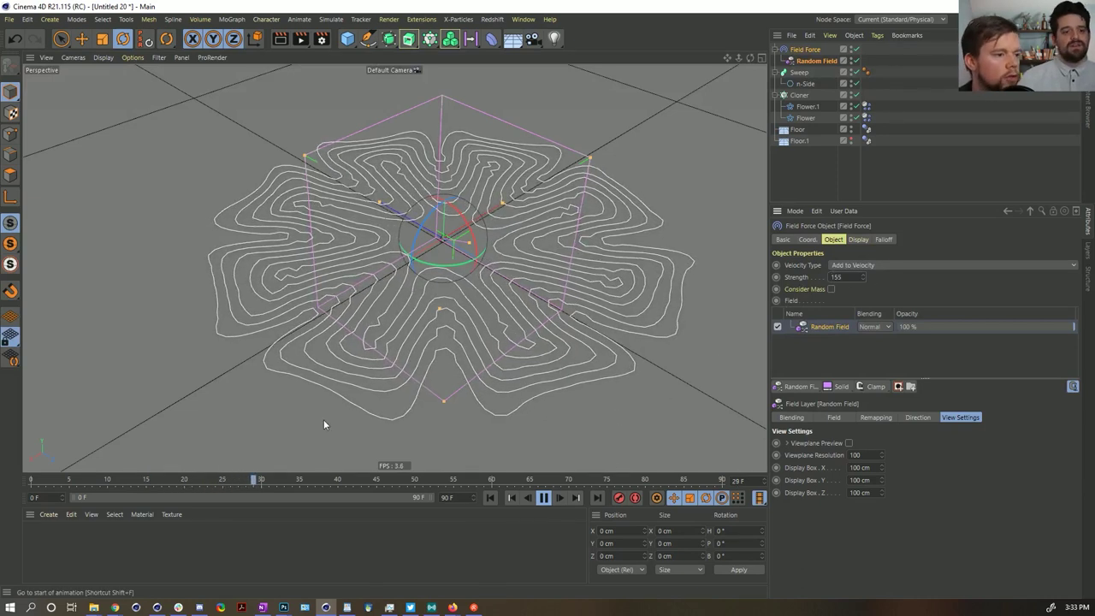
{"action": "left_click_drag", "start_coordinate": [862, 277], "coordinate": [912, 292]}
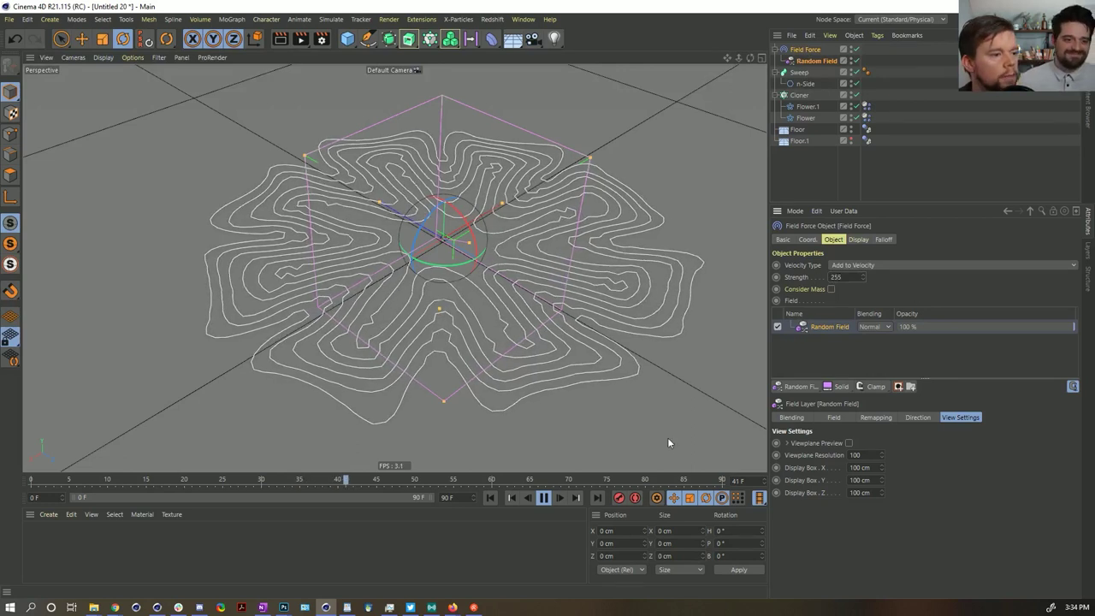
{"action": "left_click", "coordinate": [544, 498]}
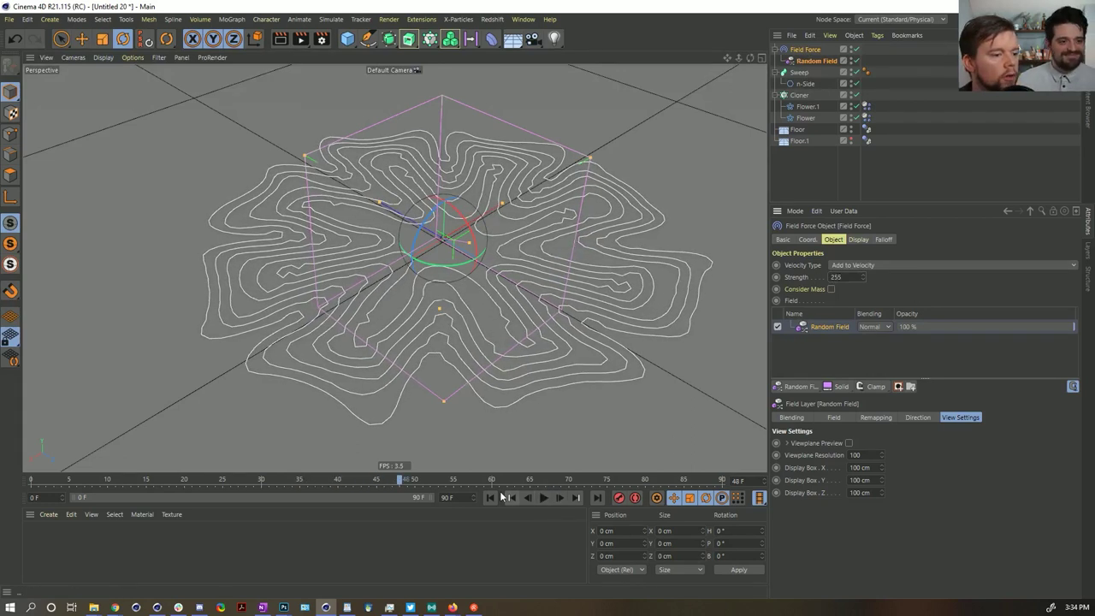
{"action": "left_click", "coordinate": [490, 498]}
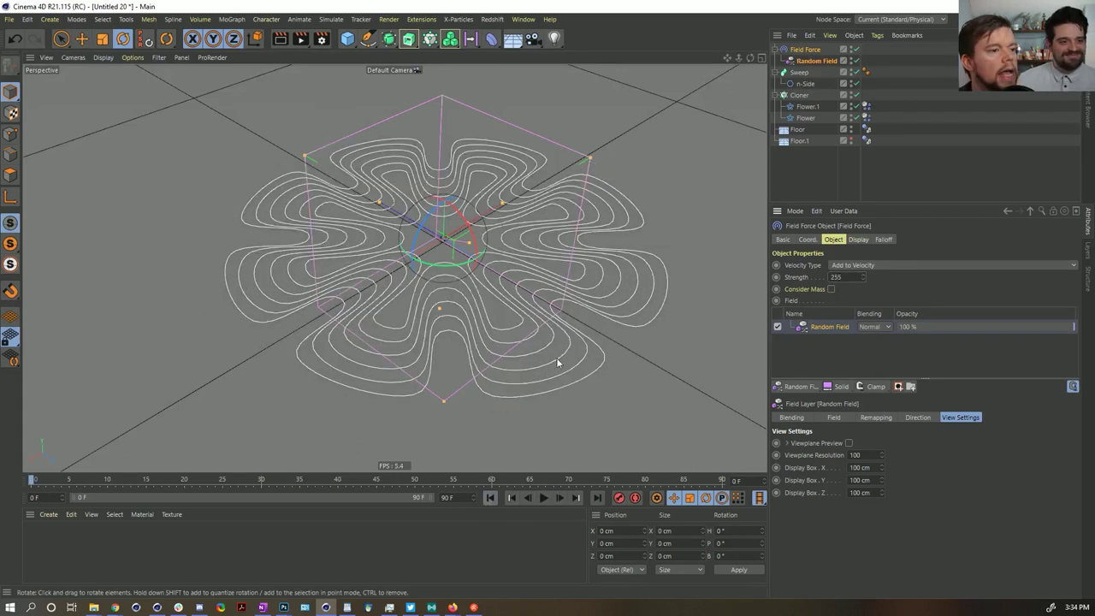
Select both flowers' Dynamics Body tags and set Bounce and Friction to 0%
{"action": "left_click", "coordinate": [866, 106]}
{"action": "left_click", "coordinate": [866, 118], "text": "ctrl"}
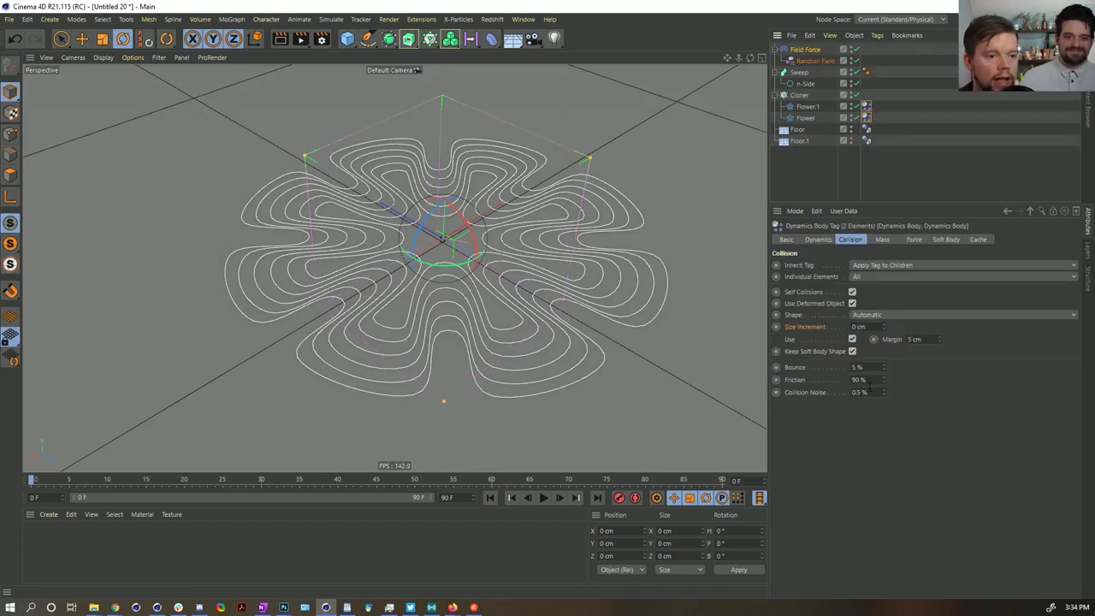
{"action": "left_click", "coordinate": [875, 379]}
{"action": "key", "text": "BackSpace"}
{"action": "left_click", "coordinate": [863, 366]}
{"action": "type", "text": "0"}
{"action": "key", "text": "Return"}
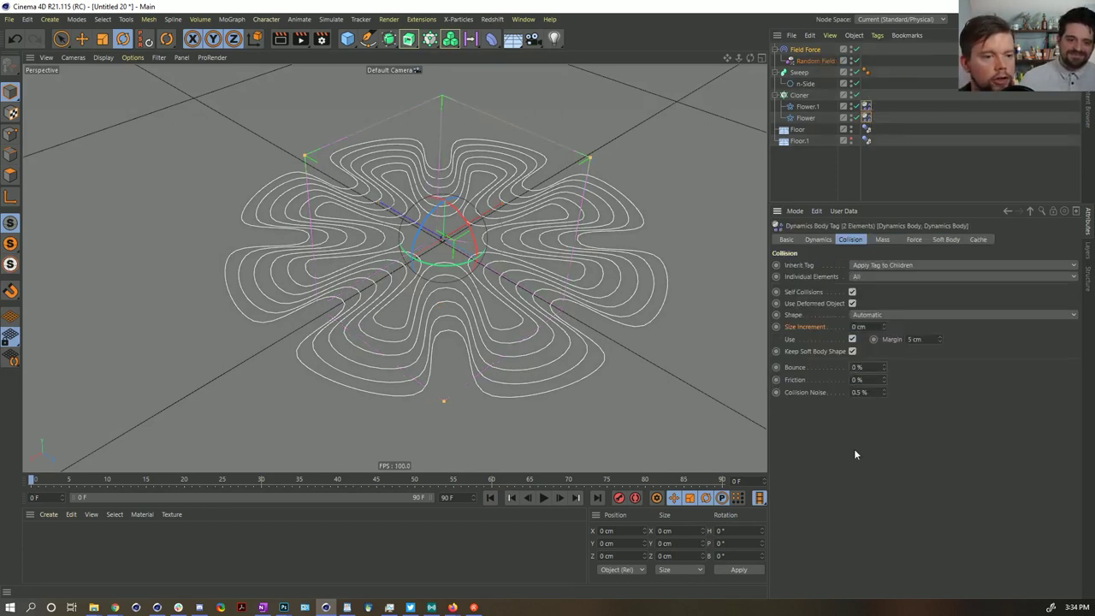
Test the simulation, rewind to frame 0, and show the Soft Body settings
{"action": "left_click", "coordinate": [545, 499]}
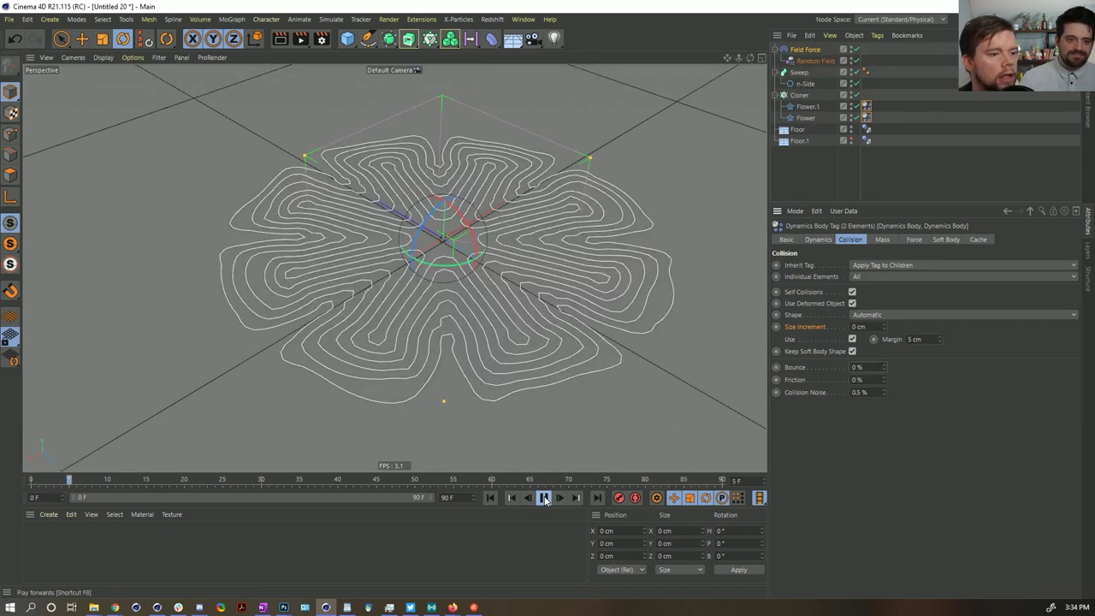
{"action": "left_click", "coordinate": [545, 499]}
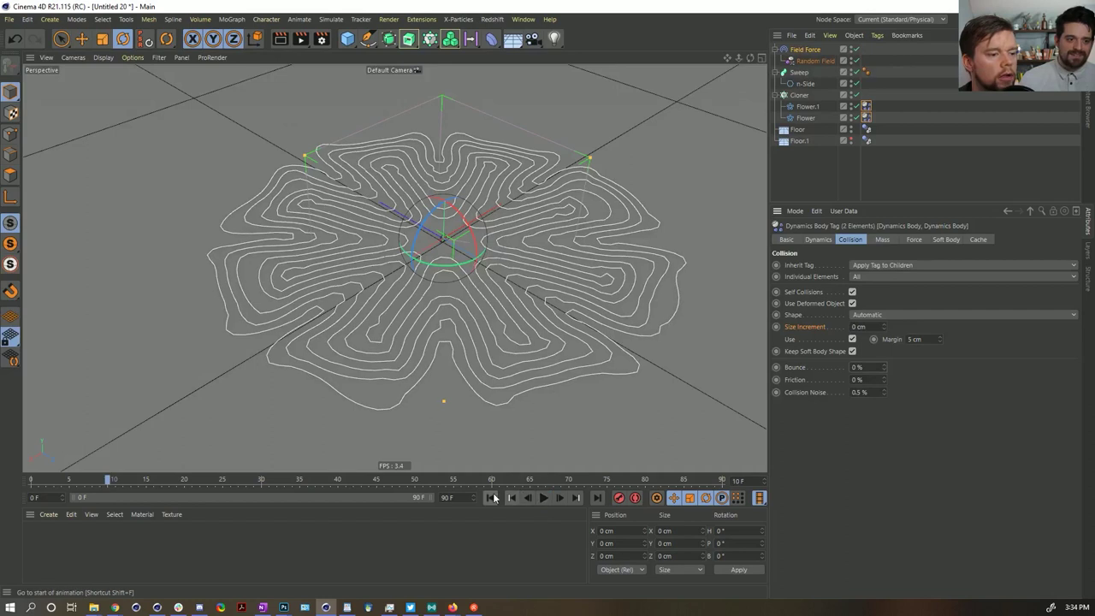
{"action": "left_click", "coordinate": [490, 498]}
{"action": "left_click", "coordinate": [945, 240]}
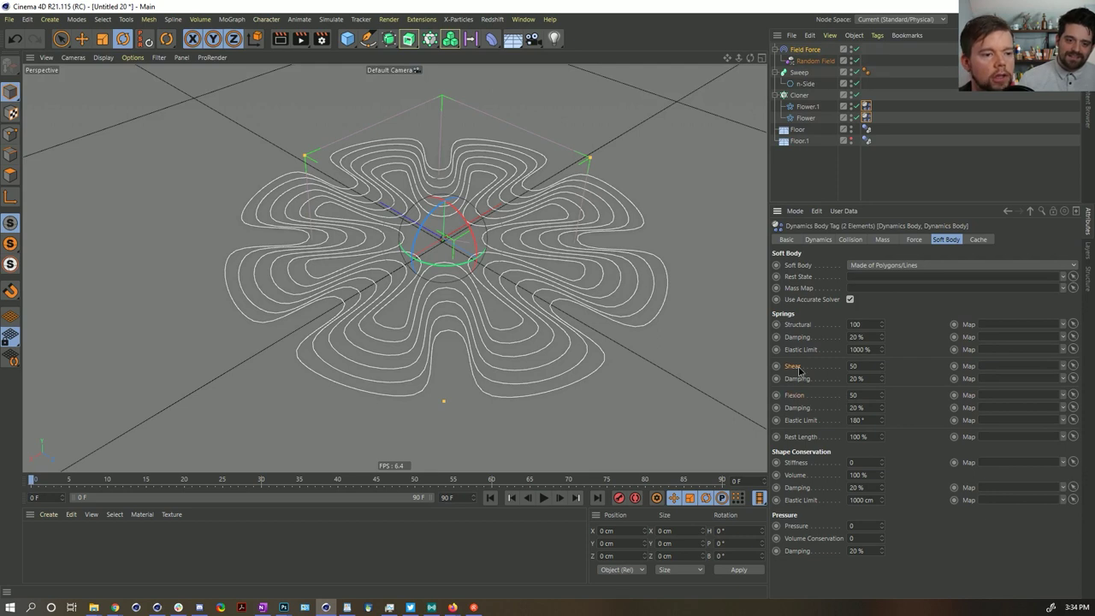
Set Shear Damping and Flexion Damping to 0%
{"action": "double_click", "coordinate": [856, 378]}
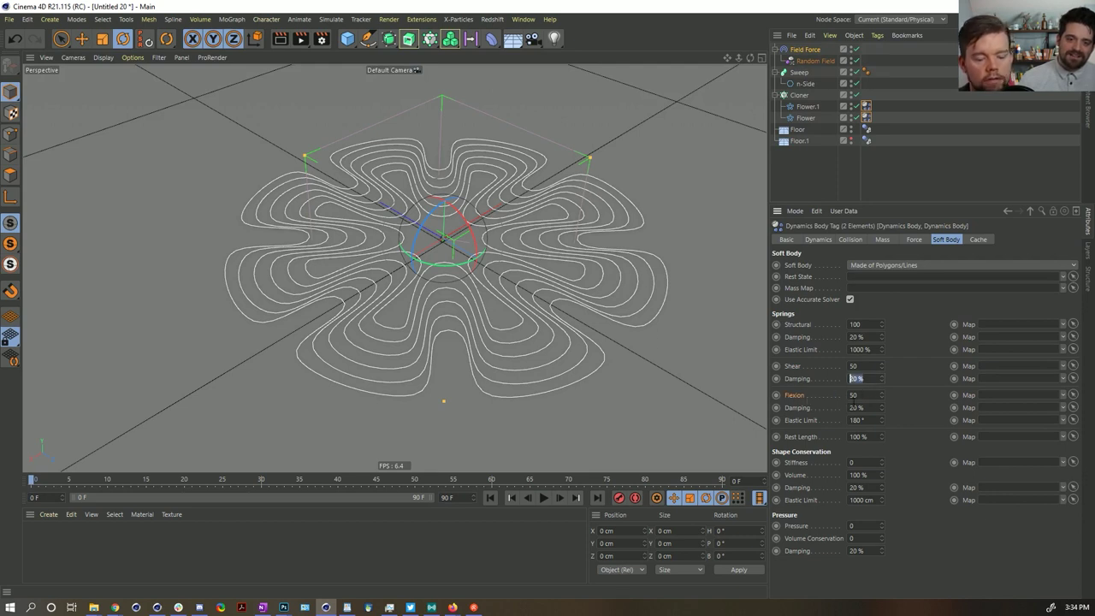
{"action": "type", "text": "0"}
{"action": "key", "text": "Return"}
{"action": "double_click", "coordinate": [856, 407]}
{"action": "type", "text": "0"}
{"action": "key", "text": "Return"}
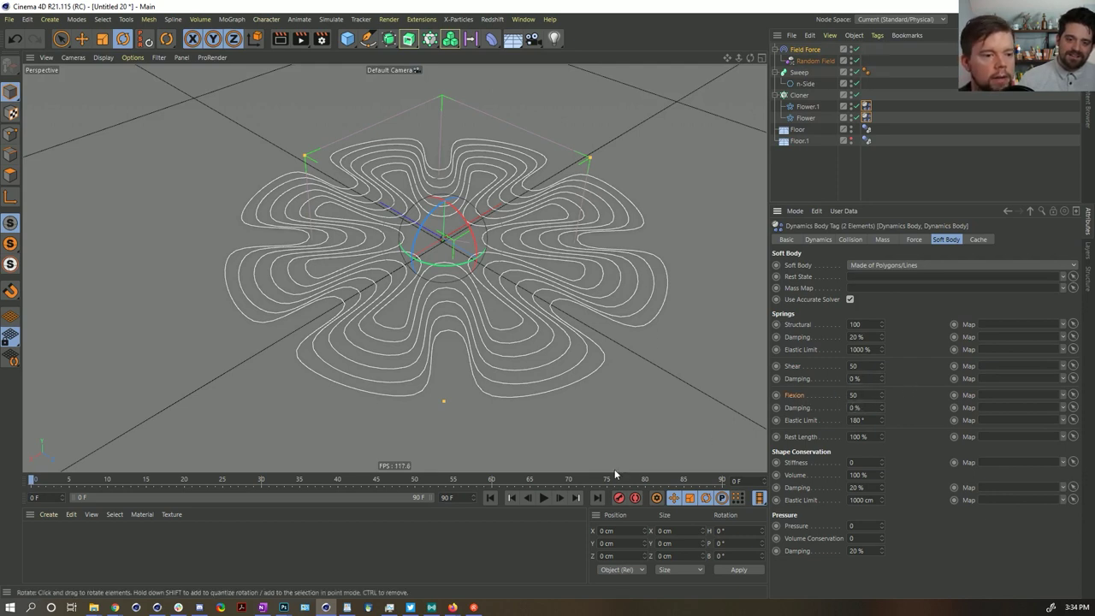
Play the zero-damping simulation, viewing it low over the floor, then rewind to frame 0
{"action": "left_click", "coordinate": [544, 498]}
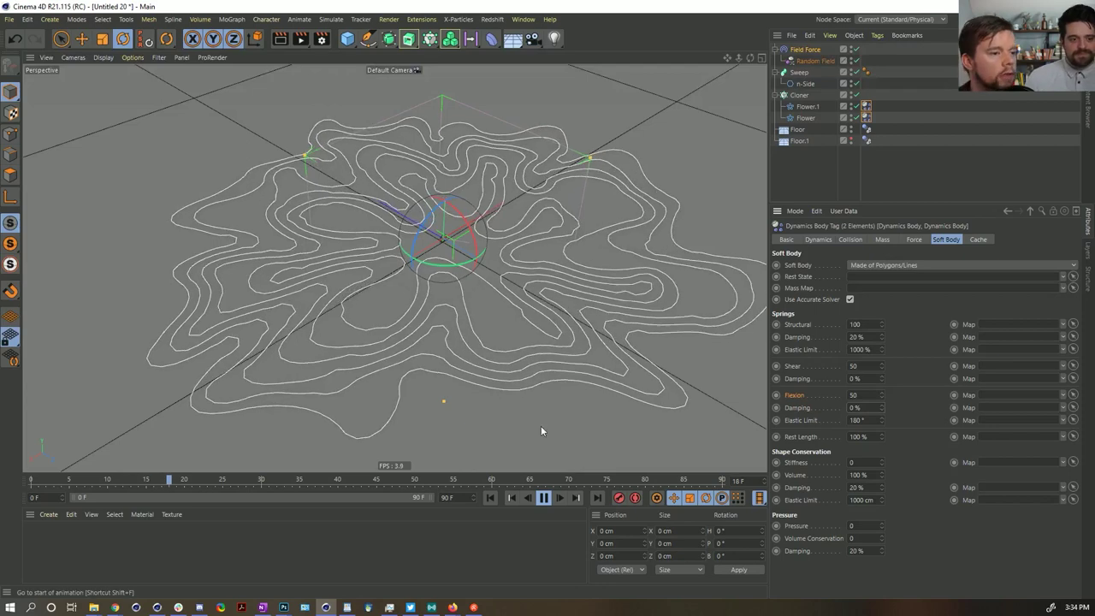
{"action": "left_click", "coordinate": [544, 498]}
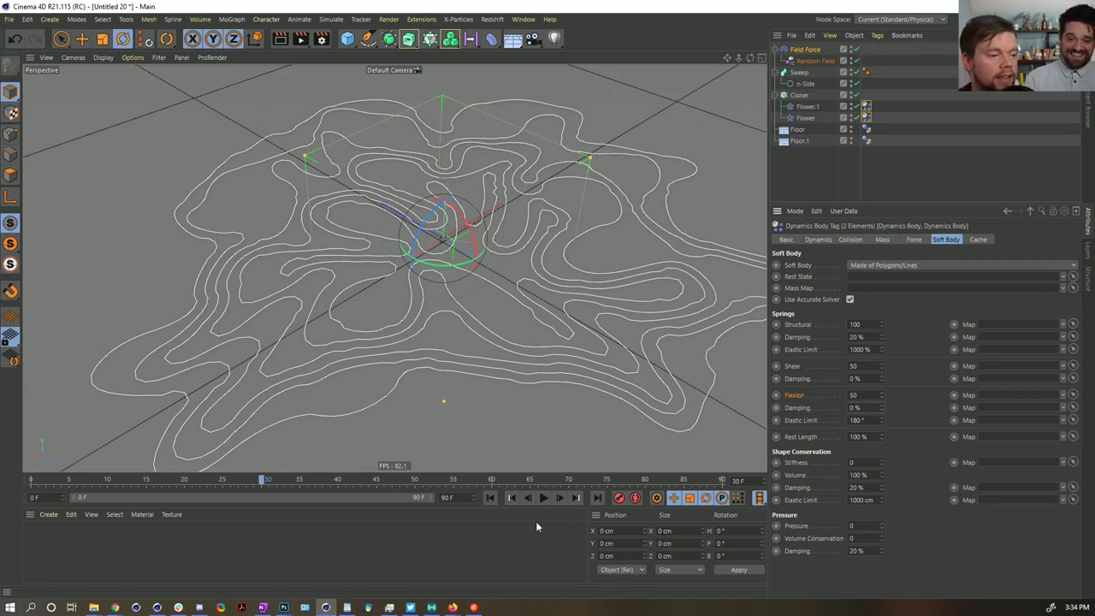
{"action": "left_click_drag", "start_coordinate": [458, 269], "coordinate": [552, 411], "text": "alt"}
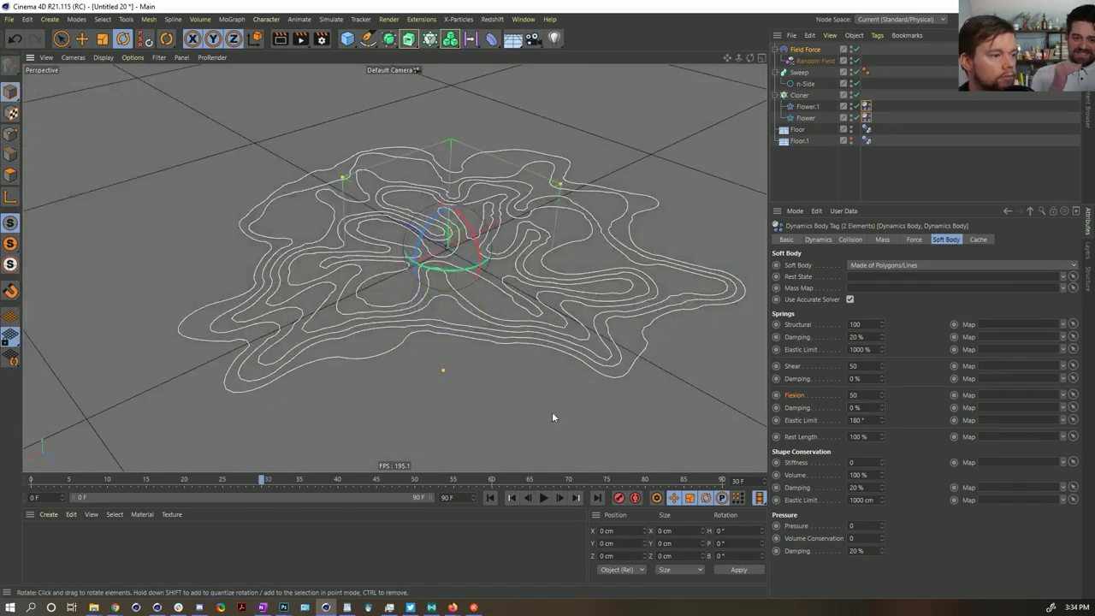
{"action": "left_click", "coordinate": [490, 498]}
{"action": "left_click", "coordinate": [543, 498]}
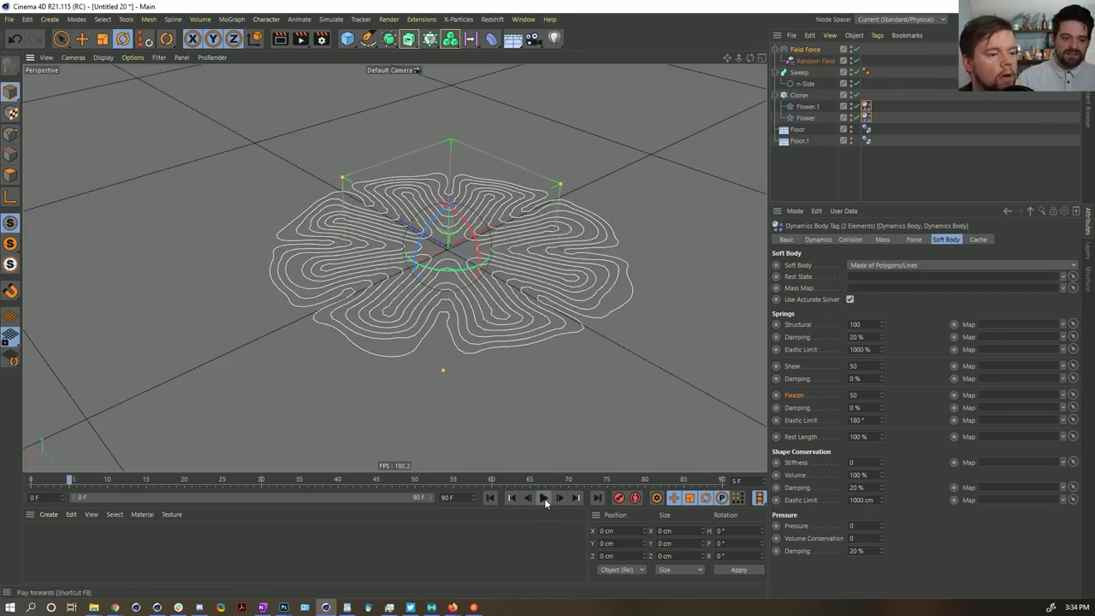
{"action": "left_click", "coordinate": [545, 502]}
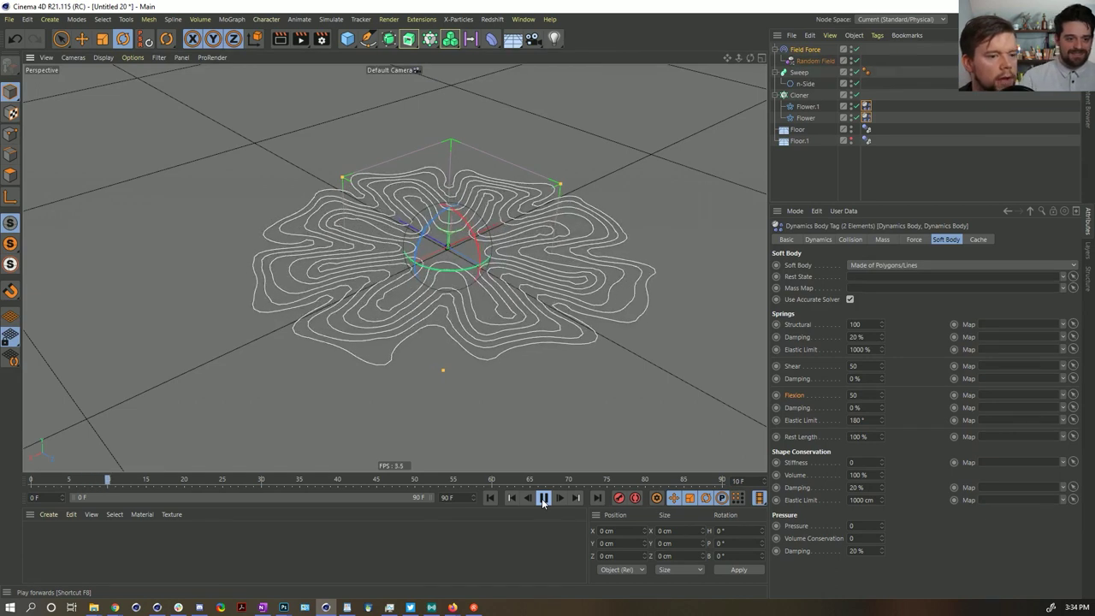
{"action": "left_click", "coordinate": [543, 500]}
{"action": "left_click", "coordinate": [490, 497]}
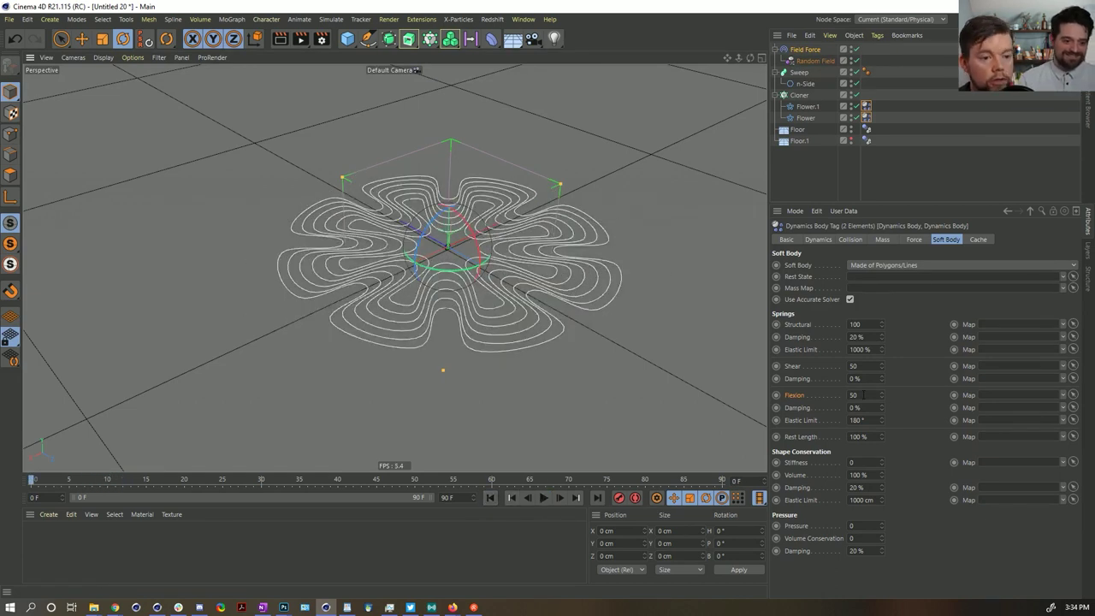
Set the soft-body Shear spring to 0, test the simulation to frame 18, and rewind
{"action": "left_click", "coordinate": [862, 365]}
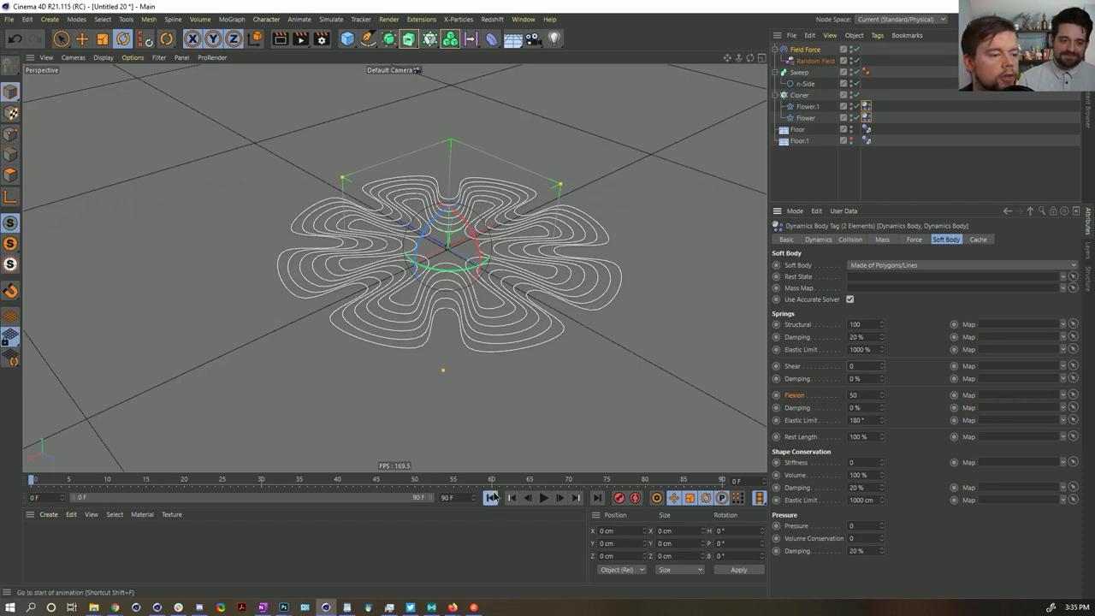
{"action": "left_click", "coordinate": [544, 498]}
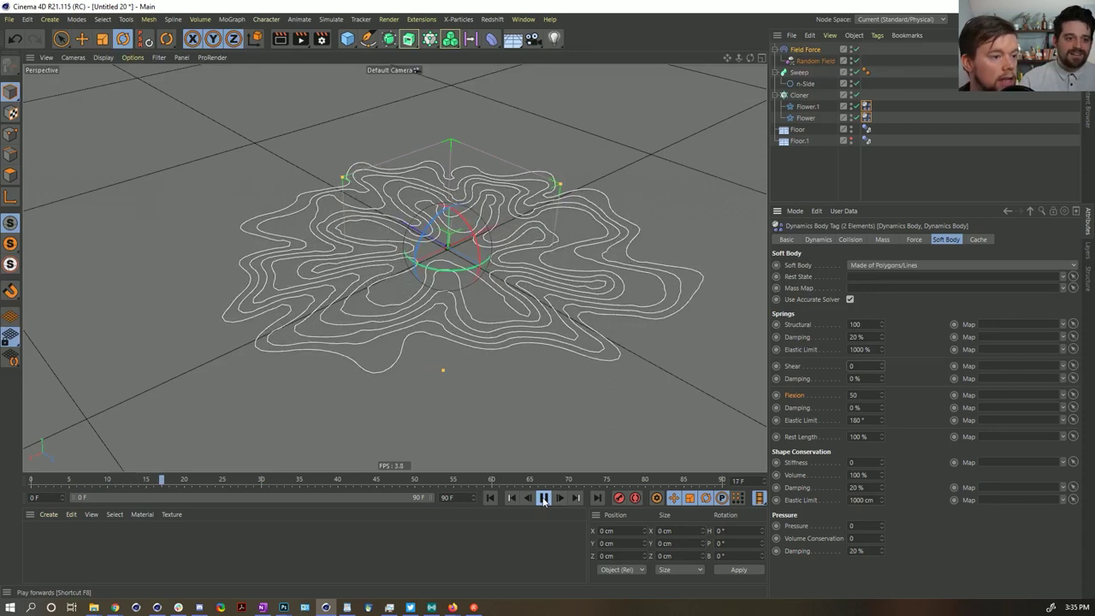
{"action": "left_click", "coordinate": [543, 498]}
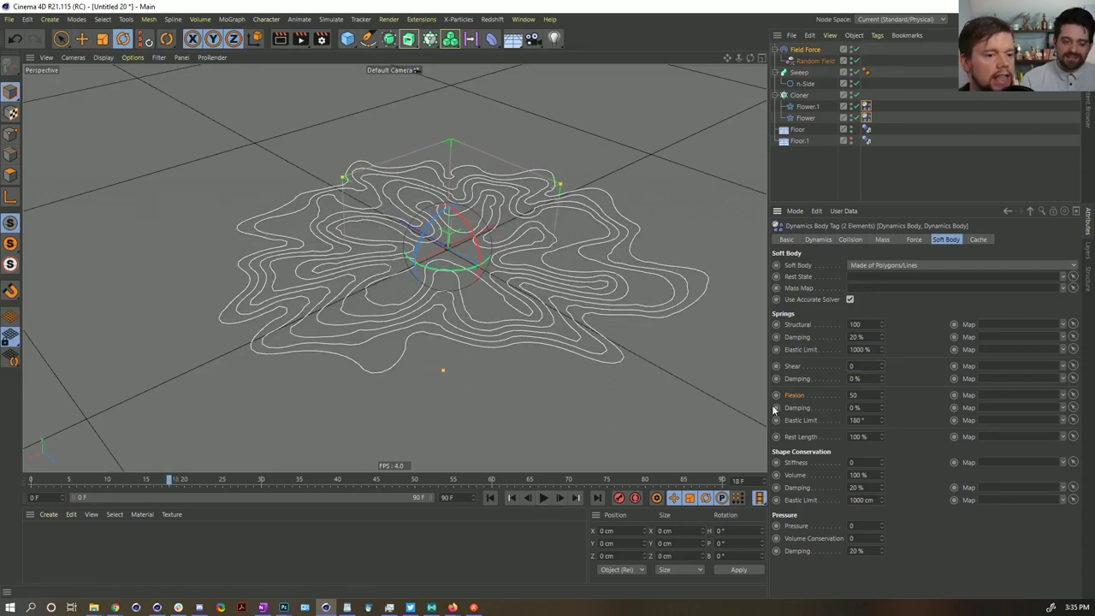
{"action": "left_click", "coordinate": [490, 498]}
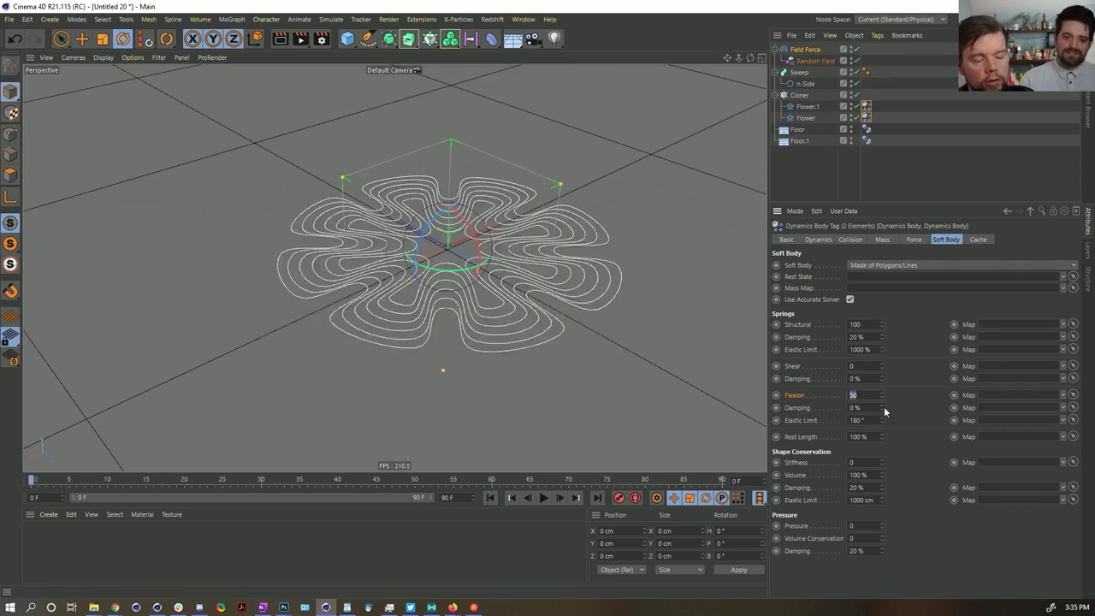
With Flexion at 5, run the simulation to frame 29 and orbit around the deformed flower
{"action": "left_click", "coordinate": [544, 498]}
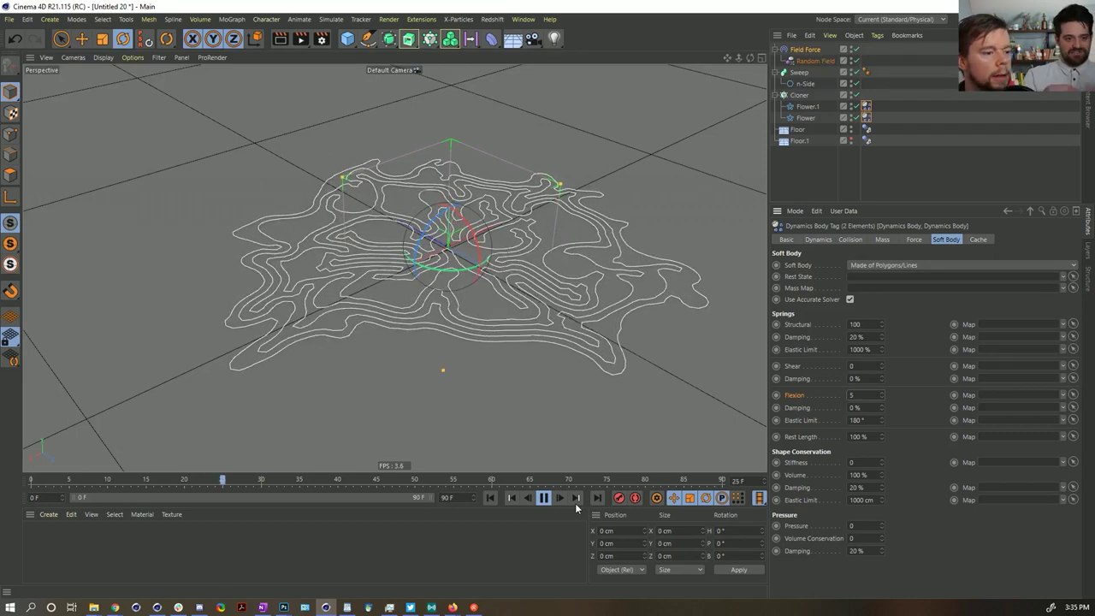
{"action": "left_click", "coordinate": [544, 503]}
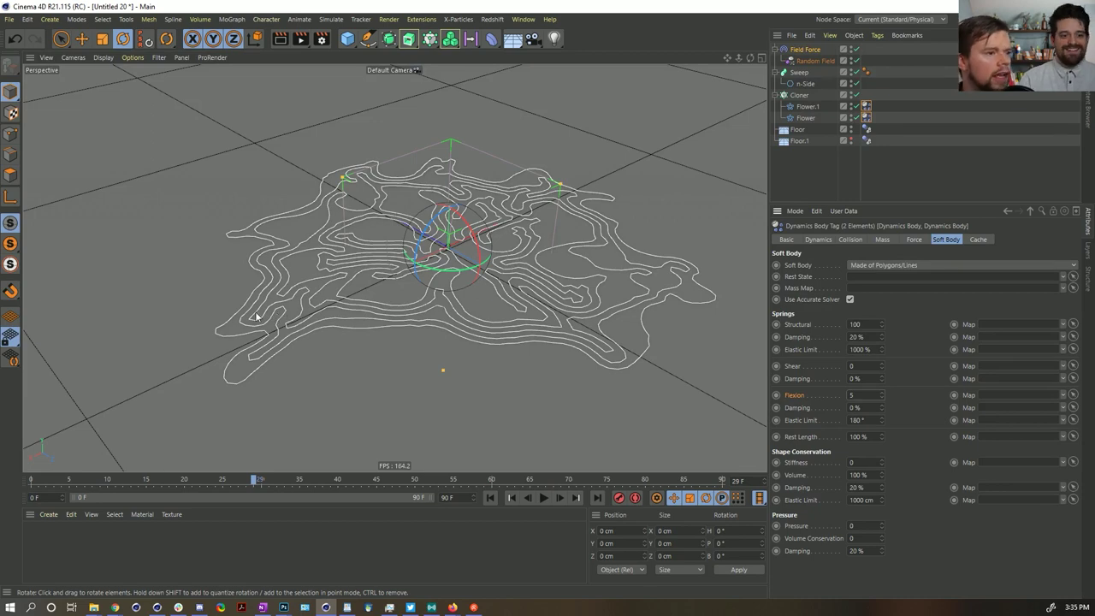
{"action": "left_click_drag", "start_coordinate": [468, 353], "coordinate": [455, 231], "text": "alt"}
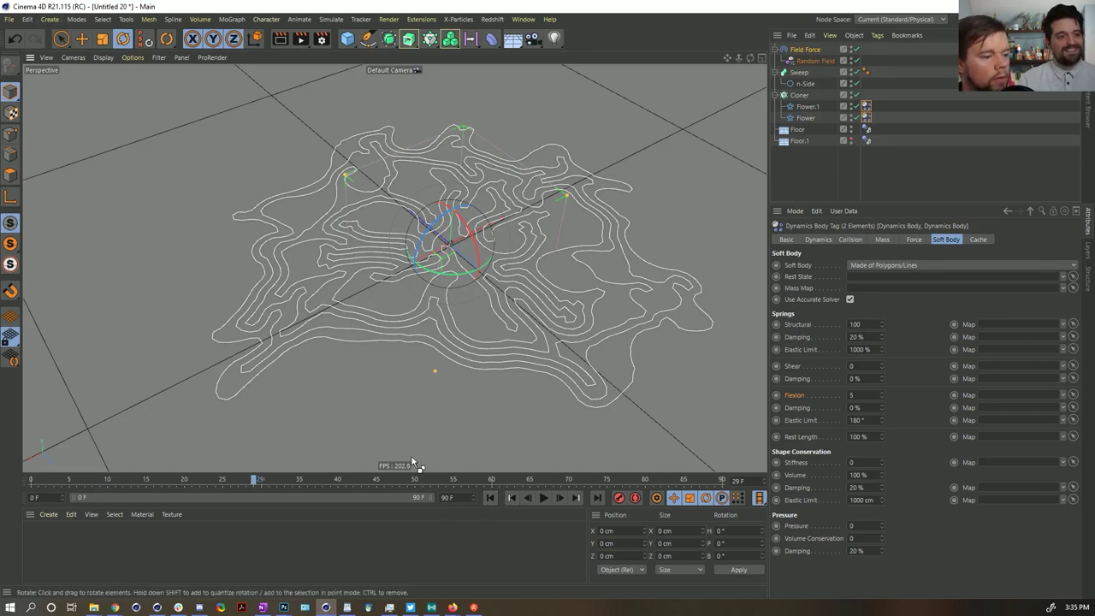
Rewind to frame 0 and open the save dialog in the Episode 5 SceneFiles folder
{"action": "left_click", "coordinate": [485, 499]}
{"action": "key", "text": "ctrl+s"}
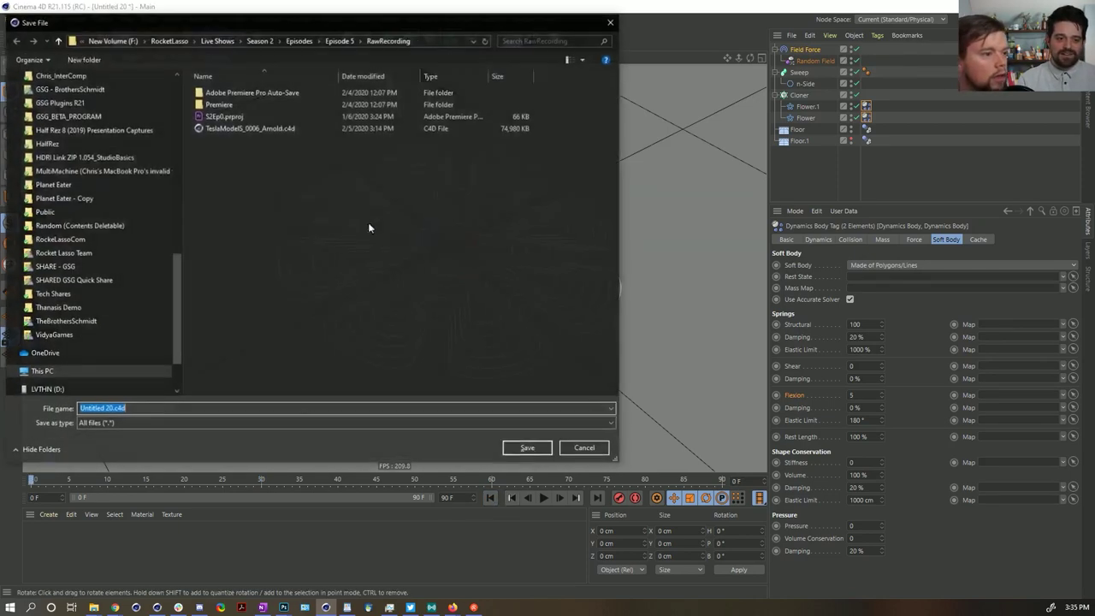
{"action": "scroll", "coordinate": [172, 269], "scroll_direction": "up", "scroll_amount": 10}
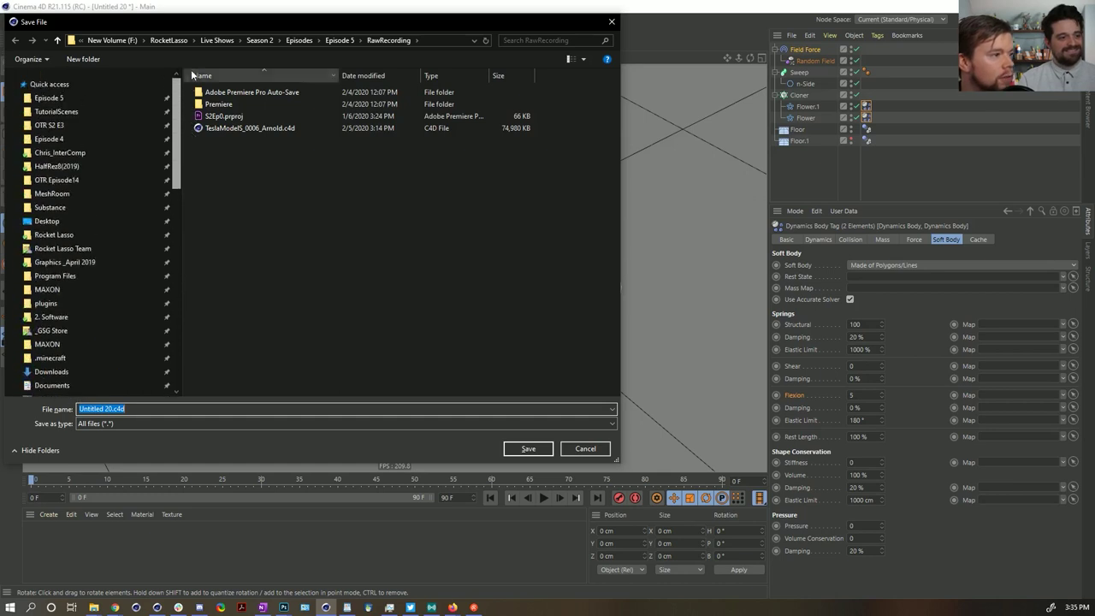
{"action": "left_click", "coordinate": [104, 96]}
{"action": "double_click", "coordinate": [198, 118]}
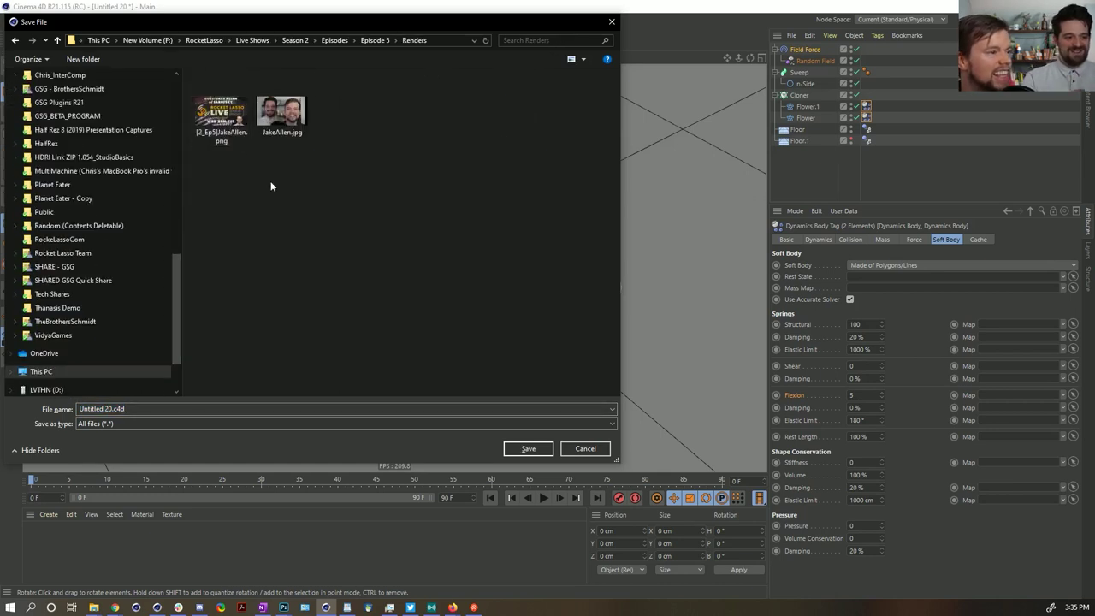
{"action": "key", "text": "BackSpace"}
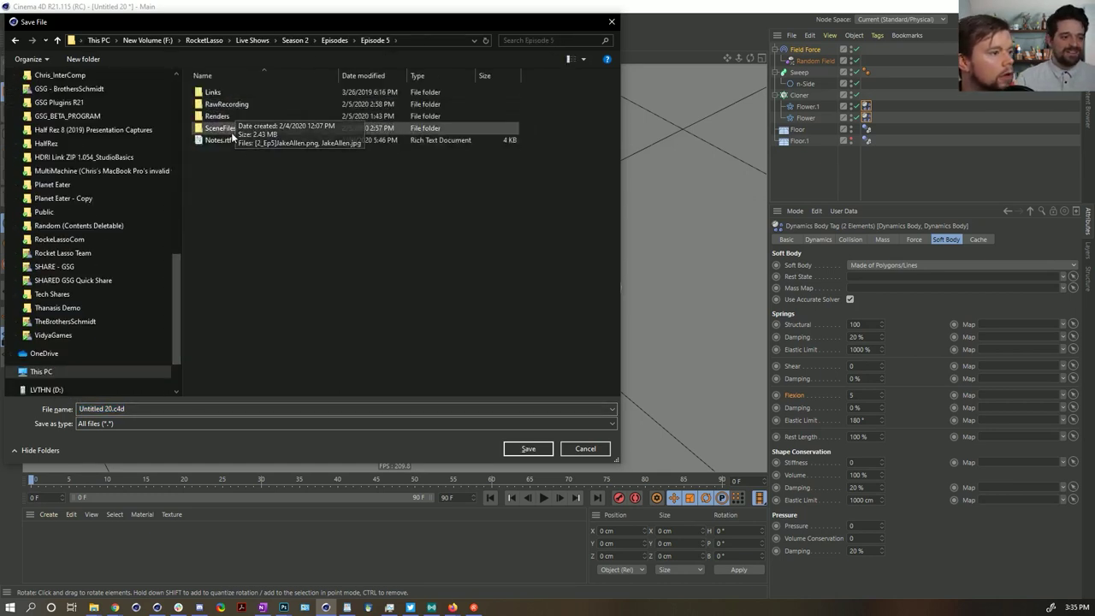
{"action": "double_click", "coordinate": [220, 127]}
Save the scene as []SPlineExtrudes.c4d, based on the latest scene file's name
{"action": "left_click", "coordinate": [221, 119]}
{"action": "left_click", "coordinate": [85, 408]}
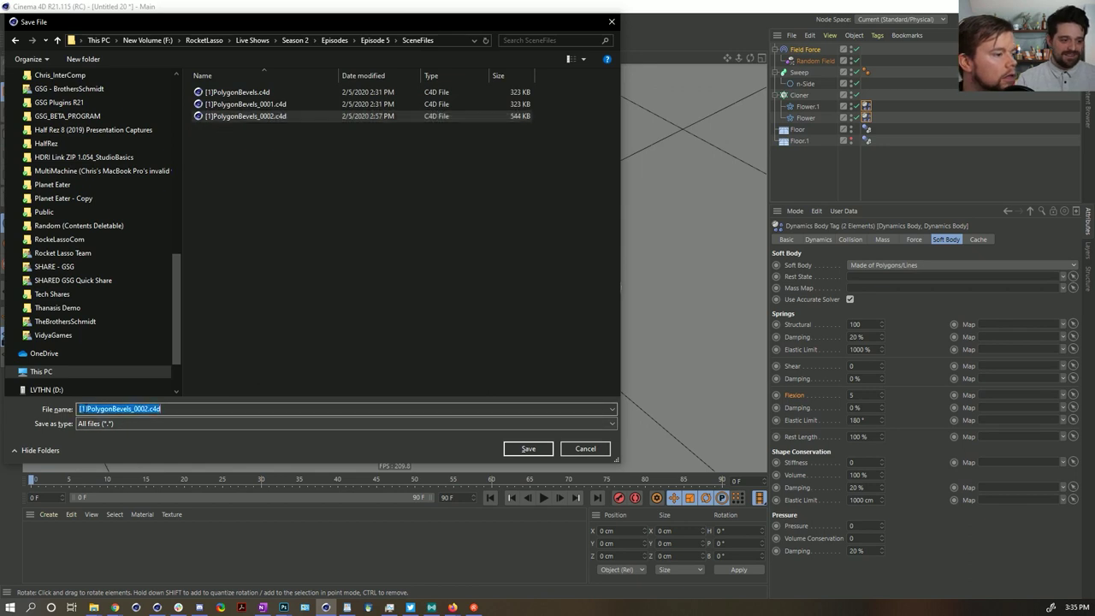
{"action": "left_click", "coordinate": [86, 408]}
{"action": "key", "text": "BackSpace"}
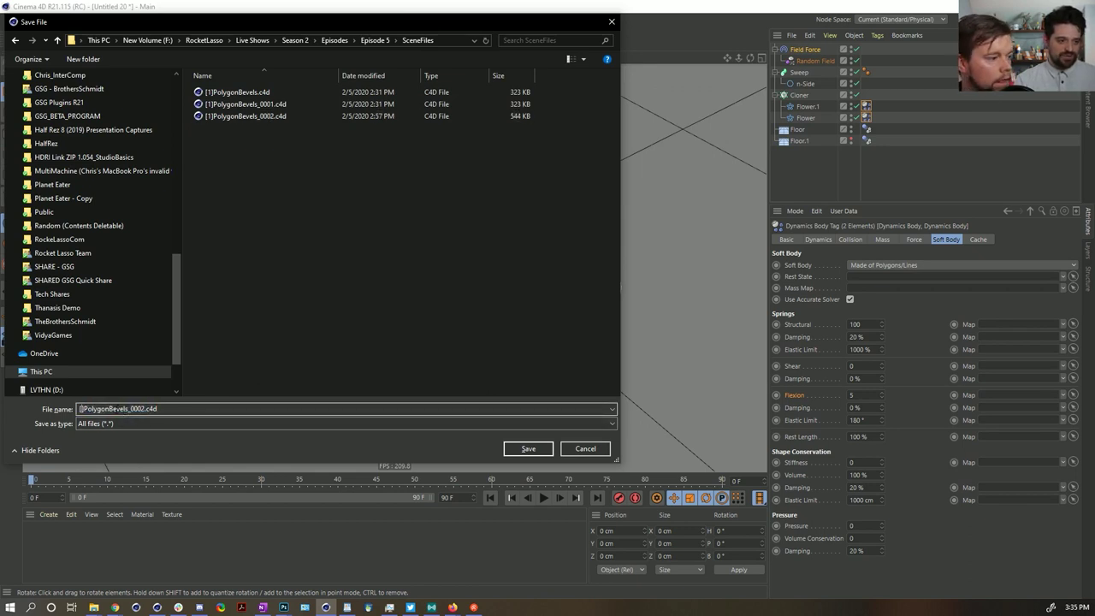
{"action": "left_click_drag", "start_coordinate": [81, 408], "coordinate": [134, 411]}
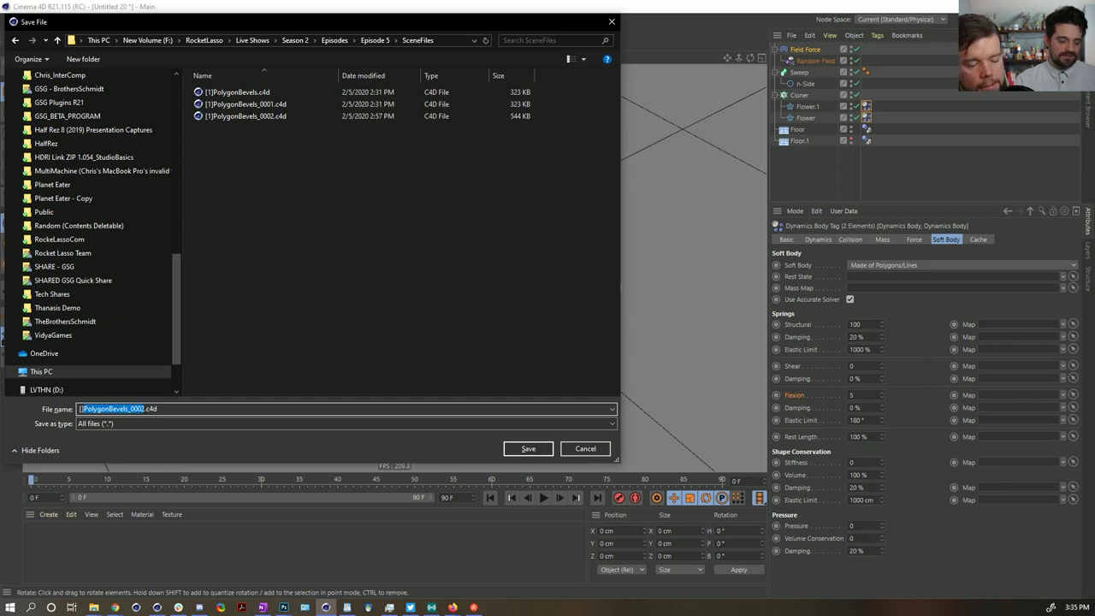
{"action": "type", "text": "SPh"}
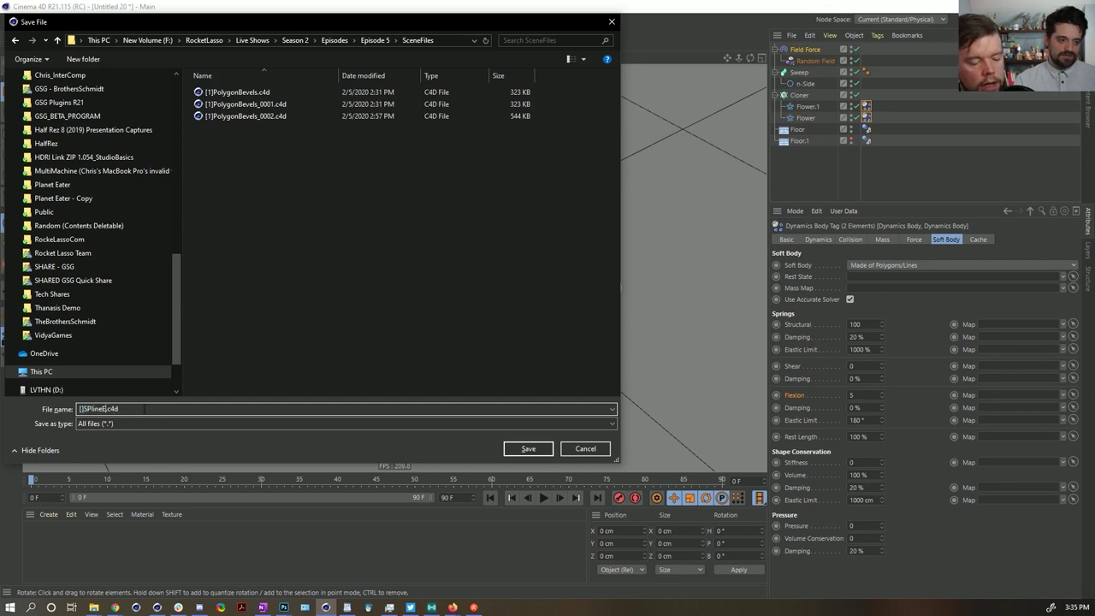
{"action": "type", "text": "ineExtrudes"}
{"action": "key", "text": "Return"}
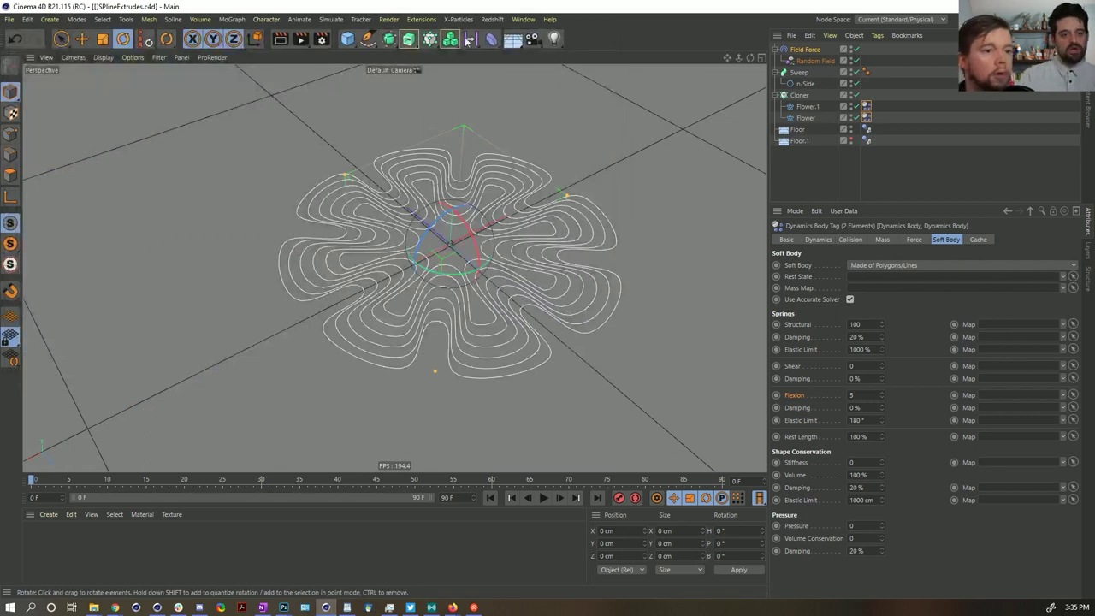
Add an Extrude holding the Cloner and set its Movement to 0/100/0 cm
{"action": "left_click", "coordinate": [410, 39]}
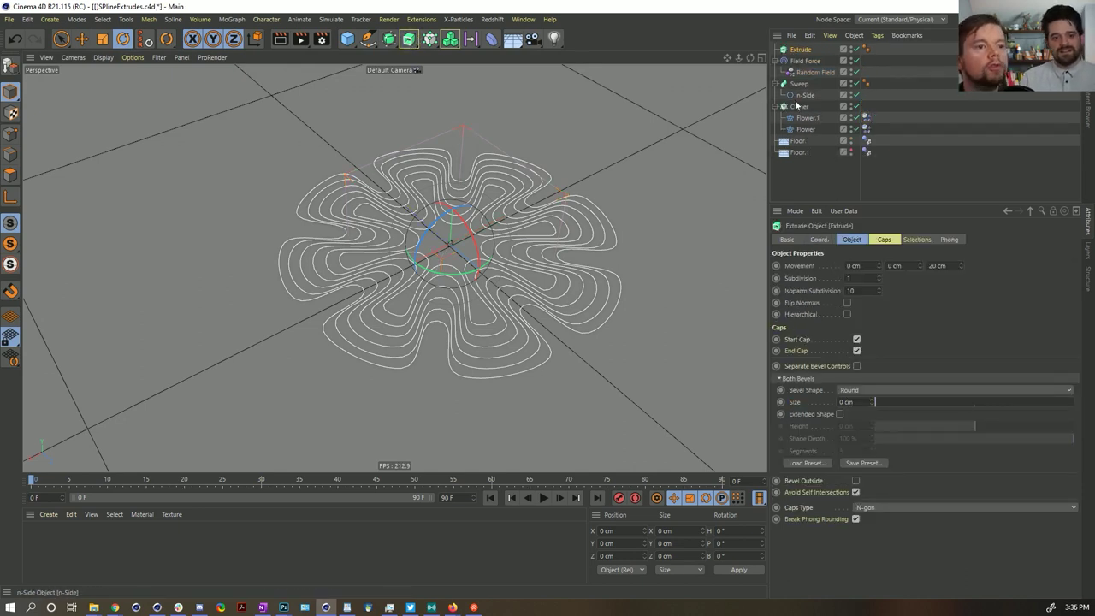
{"action": "left_click_drag", "start_coordinate": [794, 51], "coordinate": [793, 53]}
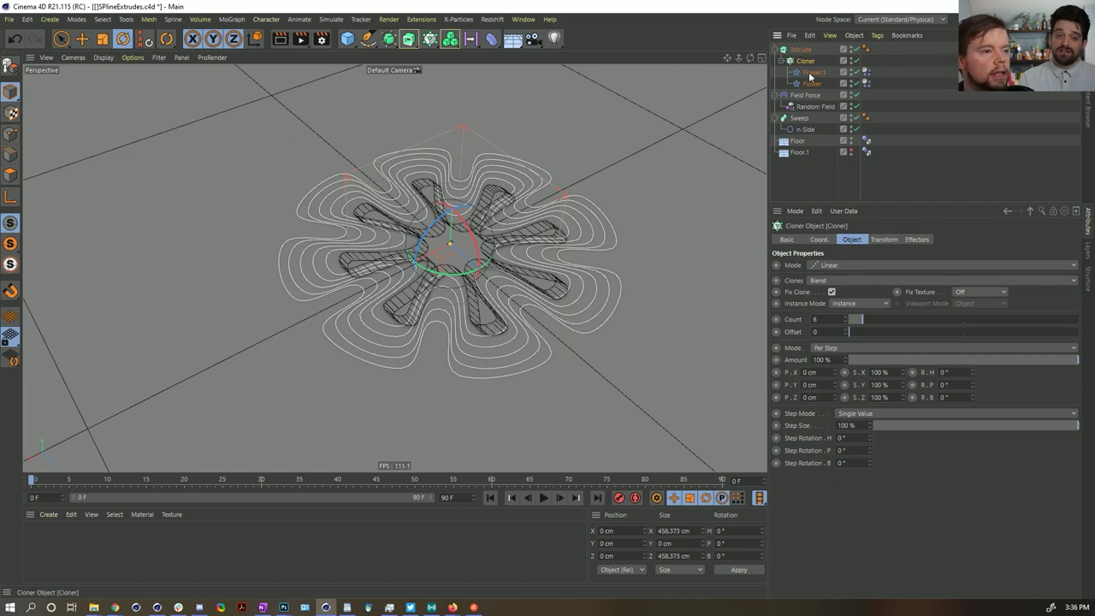
{"action": "left_click", "coordinate": [887, 240]}
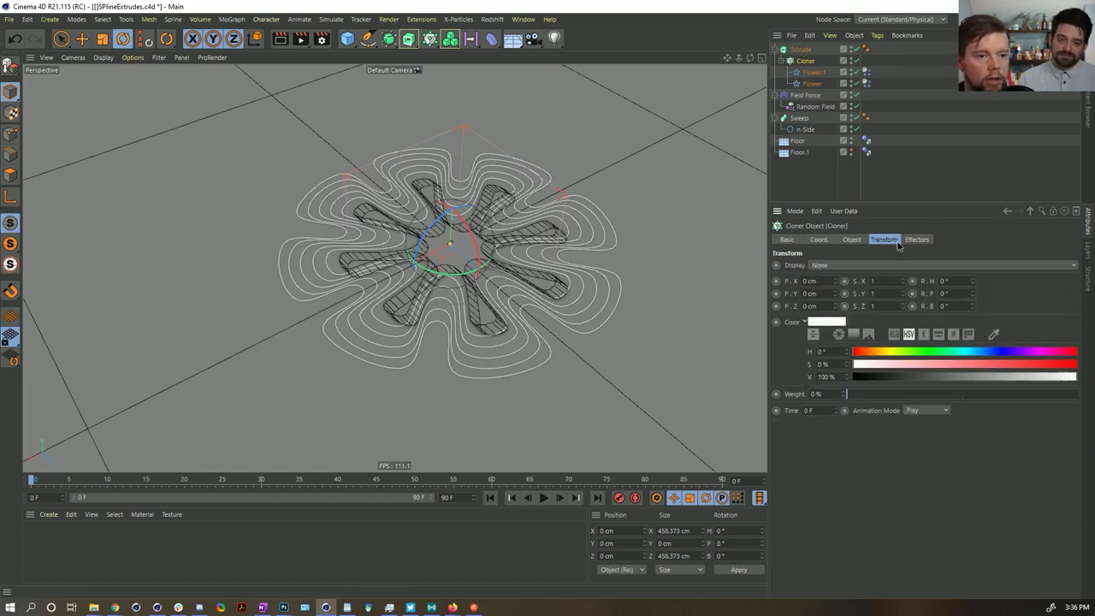
{"action": "left_click", "coordinate": [852, 239]}
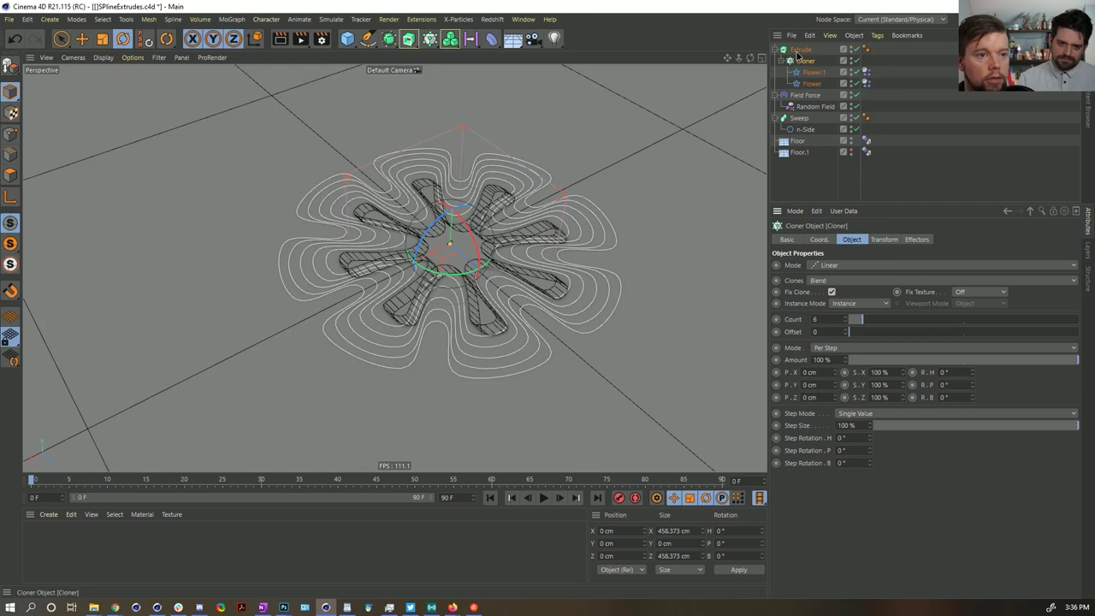
{"action": "key", "text": "Up"}
{"action": "type", "text": "0"}
{"action": "key", "text": "Return"}
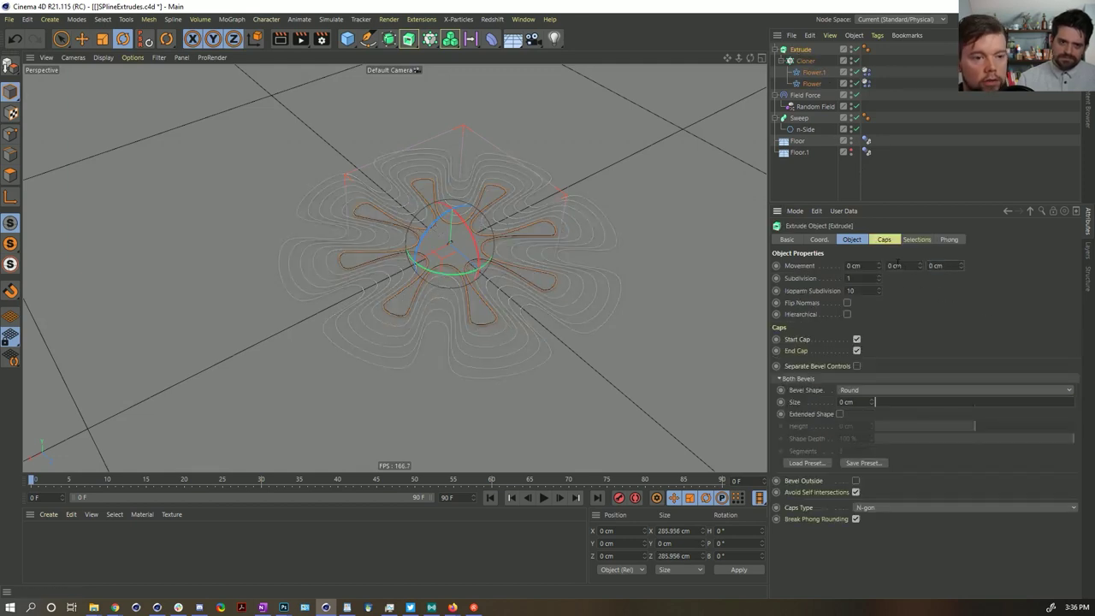
{"action": "type", "text": "100"}
{"action": "key", "text": "Return"}
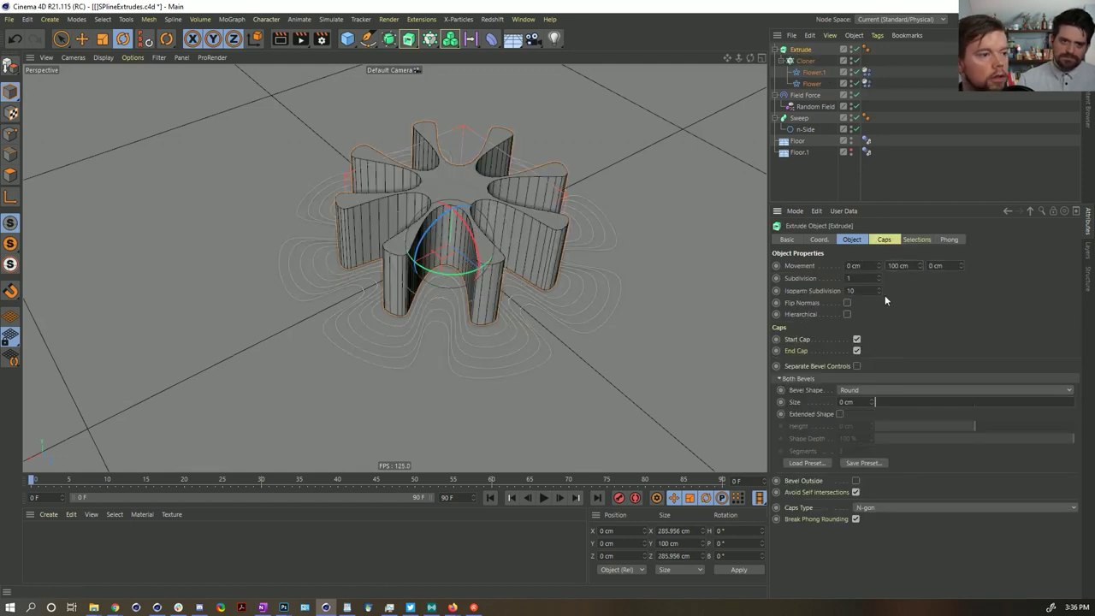
Turn off the Extrude's Start Cap and End Cap for open walls
{"action": "left_click", "coordinate": [813, 61]}
{"action": "left_click", "coordinate": [804, 50]}
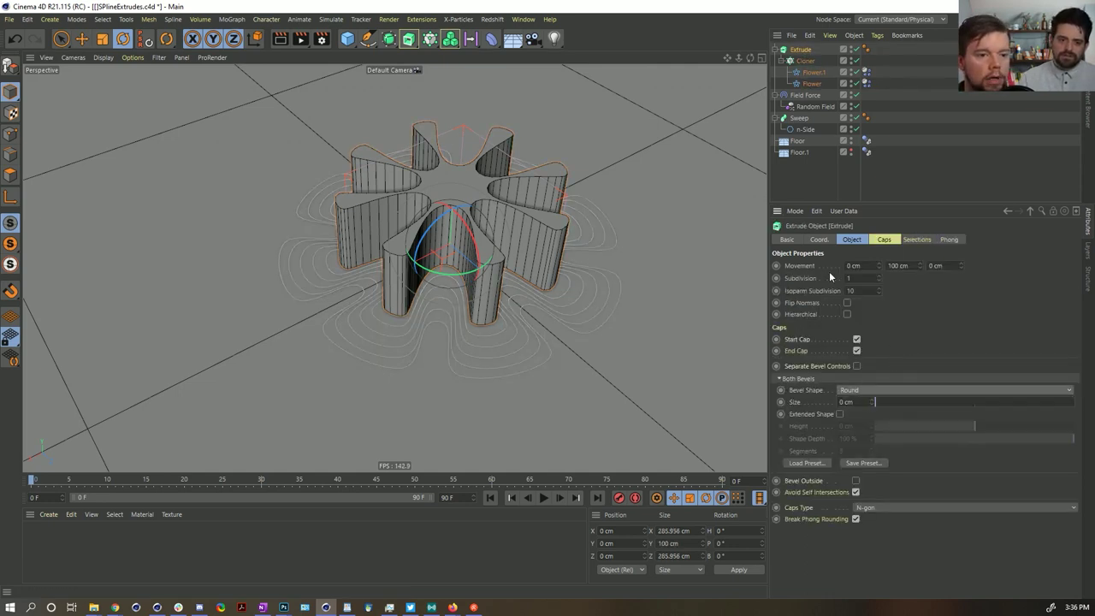
{"action": "left_click", "coordinate": [857, 340]}
{"action": "left_click", "coordinate": [856, 351]}
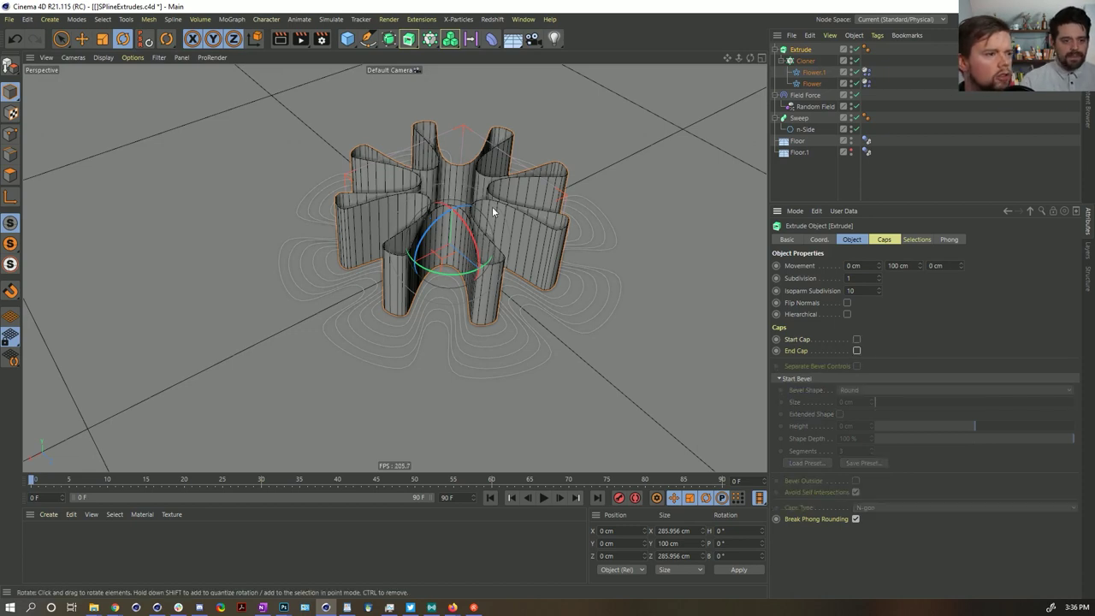
{"action": "left_click", "coordinate": [805, 61]}
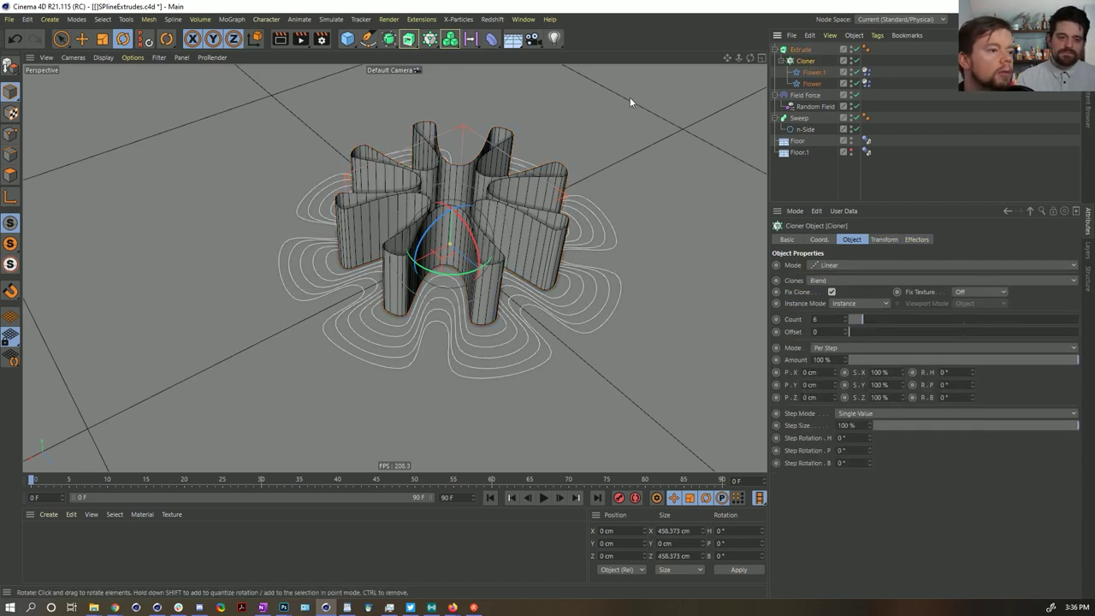
Wrap the Cloner in a new Connect object, redoing a misplaced first attempt
{"action": "left_click", "coordinate": [389, 38]}
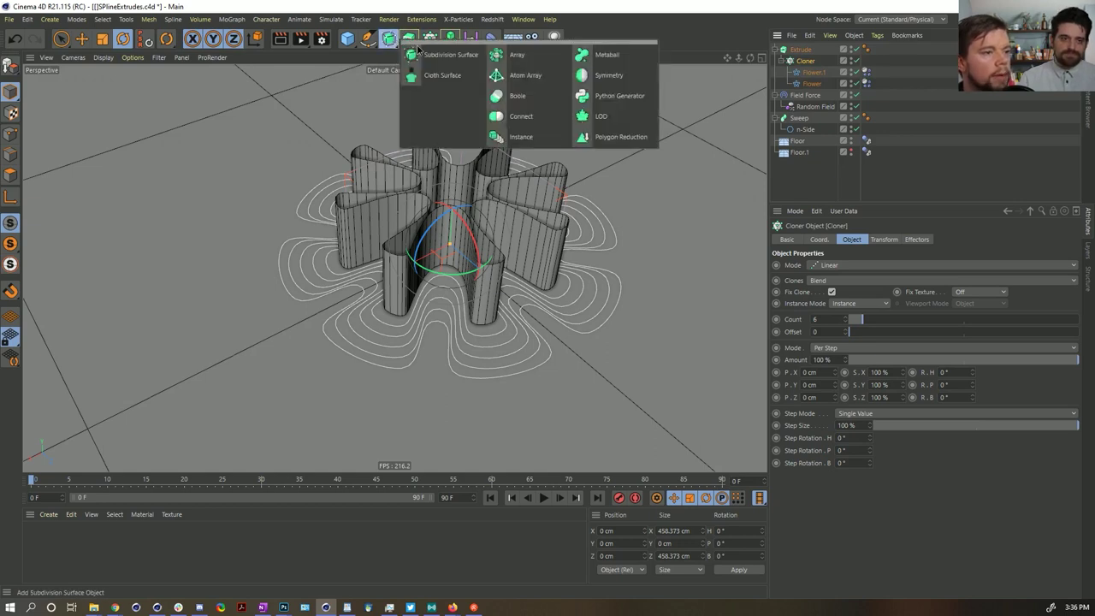
{"action": "left_click", "coordinate": [531, 119]}
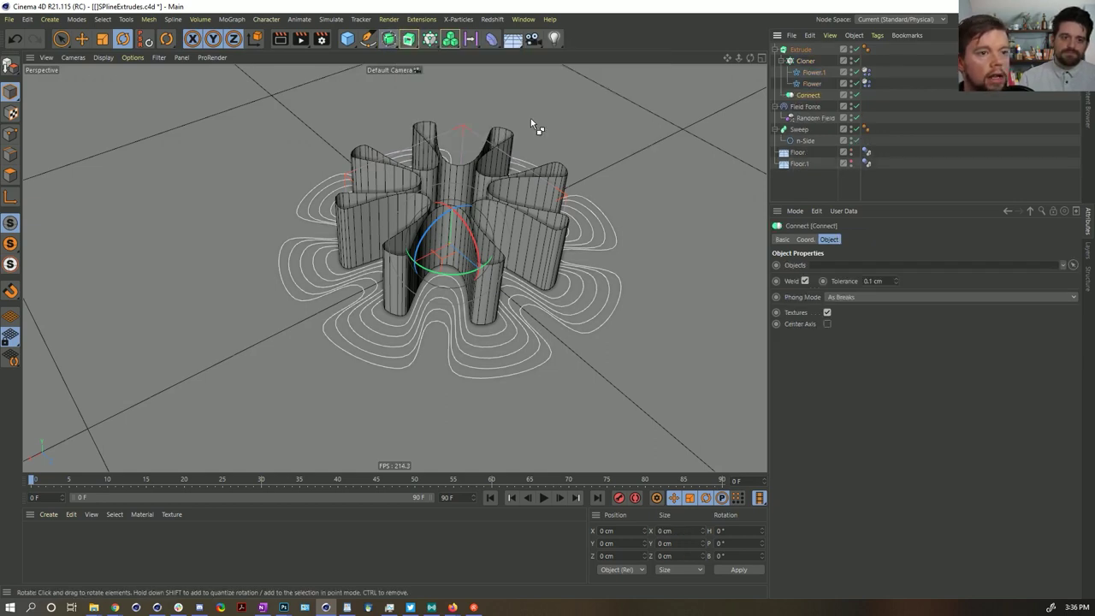
{"action": "key", "text": "ctrl+z"}
{"action": "left_click", "coordinate": [389, 38]}
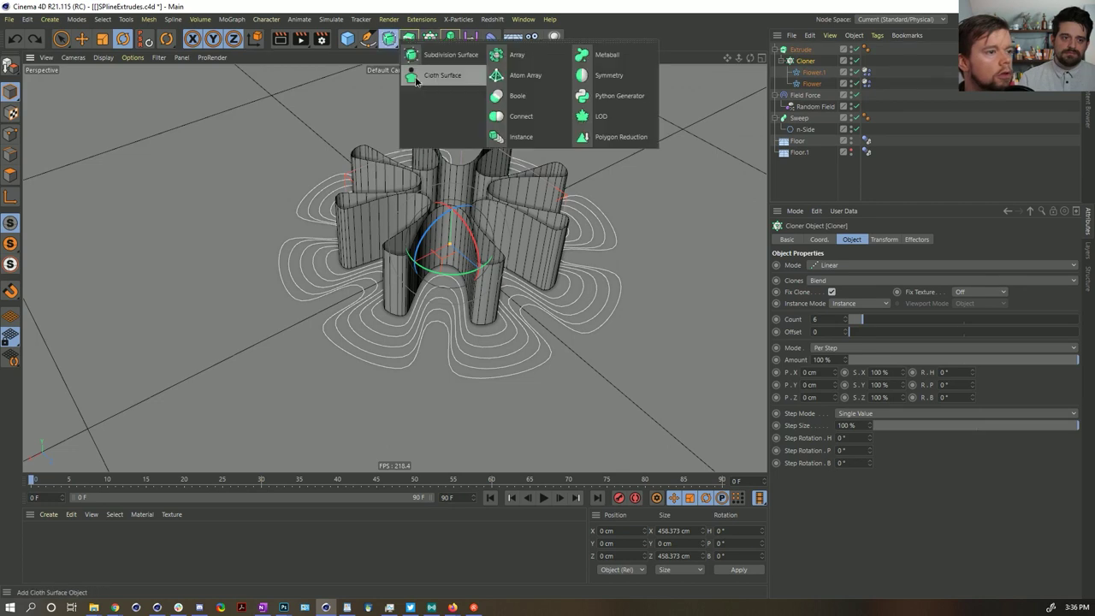
{"action": "left_click", "coordinate": [548, 121], "text": "alt"}
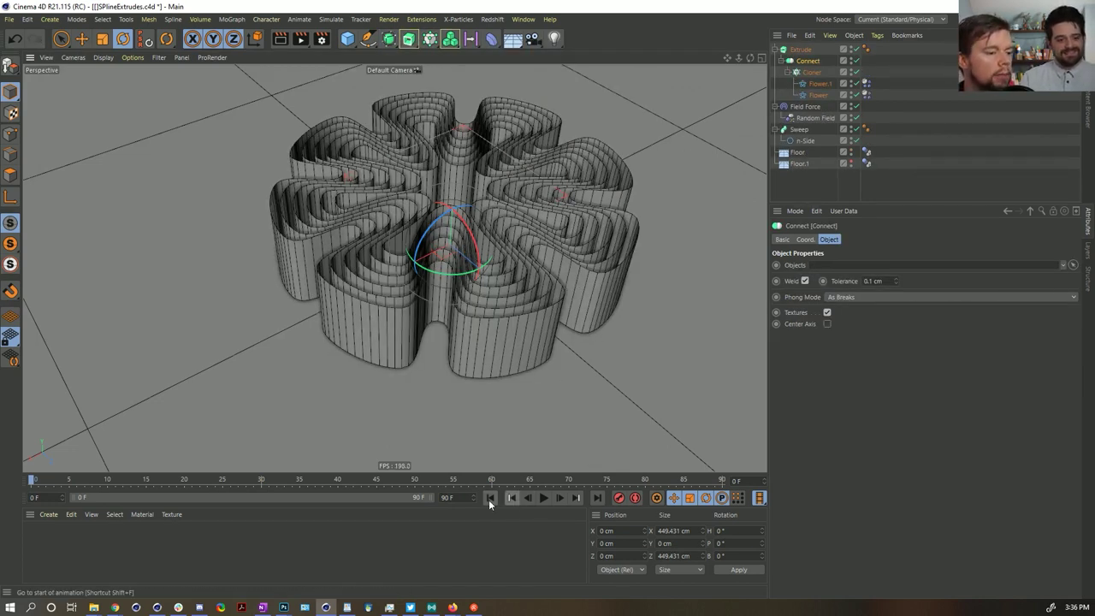
Preview the animated walls, then rewind to frame 0 and select the Cloner
{"action": "left_click", "coordinate": [549, 498]}
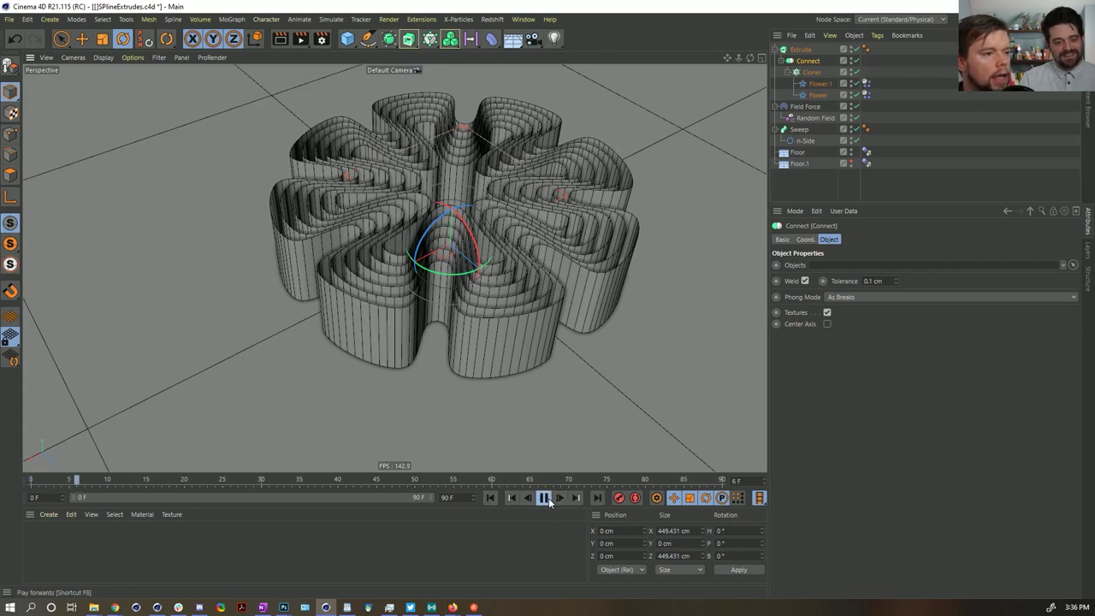
{"action": "left_click", "coordinate": [544, 498]}
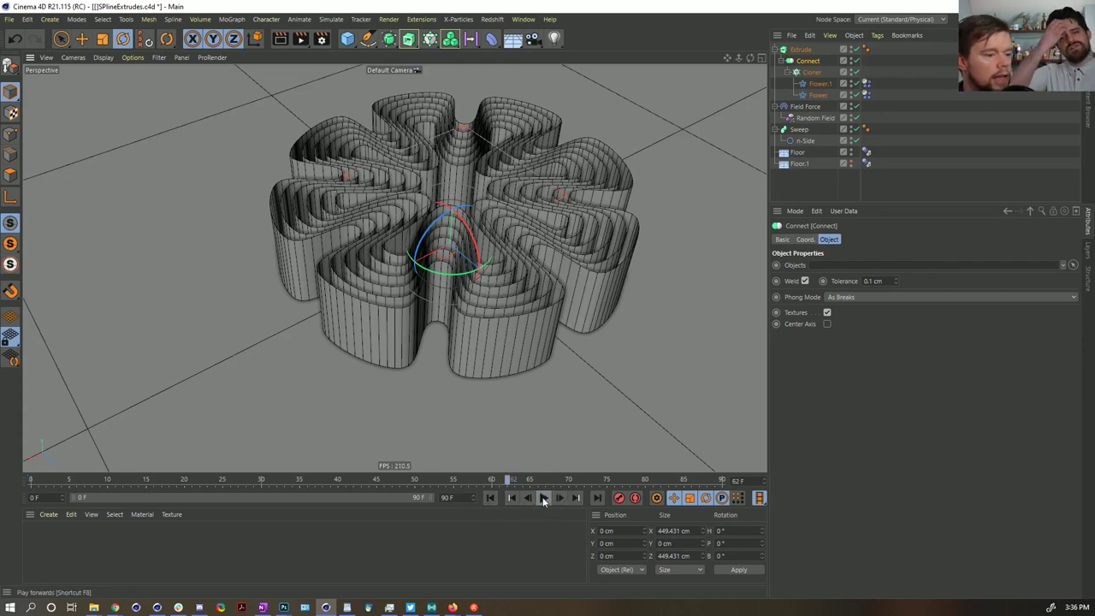
{"action": "left_click", "coordinate": [490, 498]}
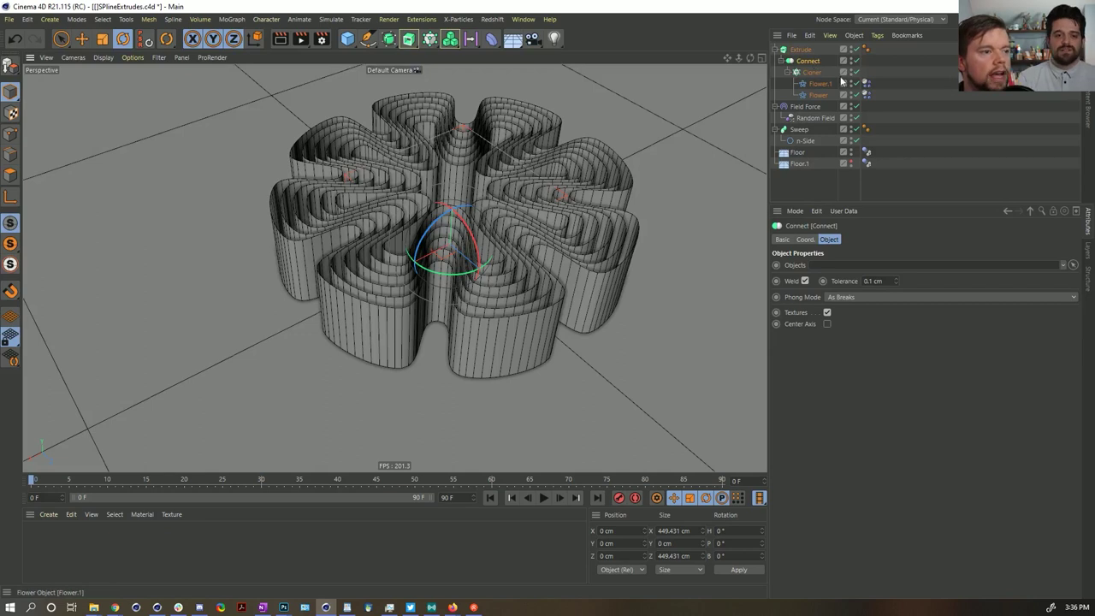
{"action": "left_click", "coordinate": [811, 73]}
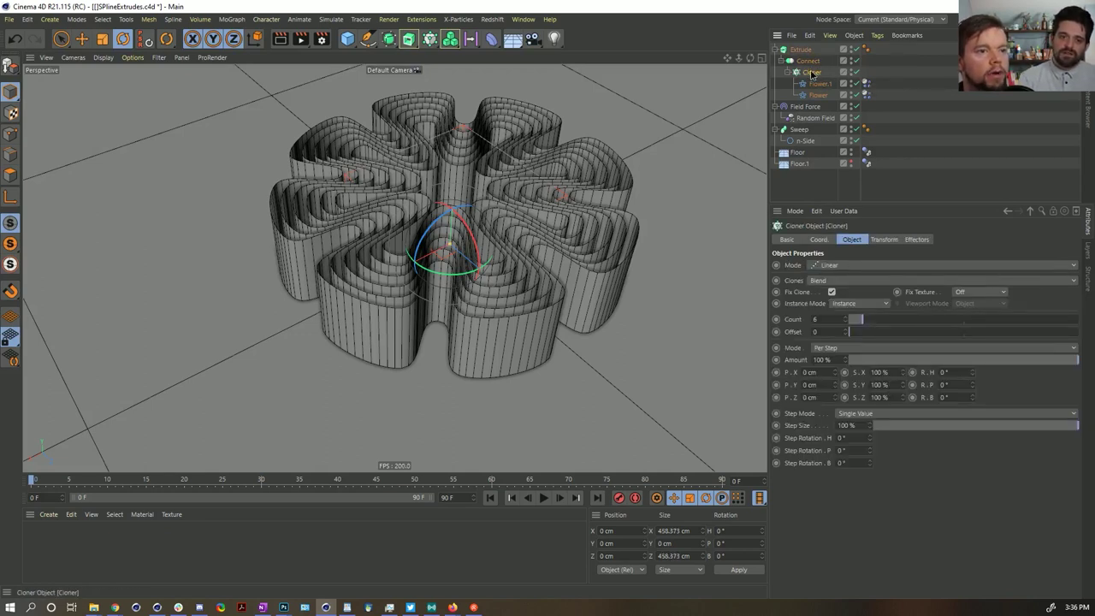
Bake Object in Flower.1's Dynamics Body Cache settings, then play back and scrub the baked result
{"action": "left_click", "coordinate": [866, 83]}
{"action": "left_click", "coordinate": [986, 242]}
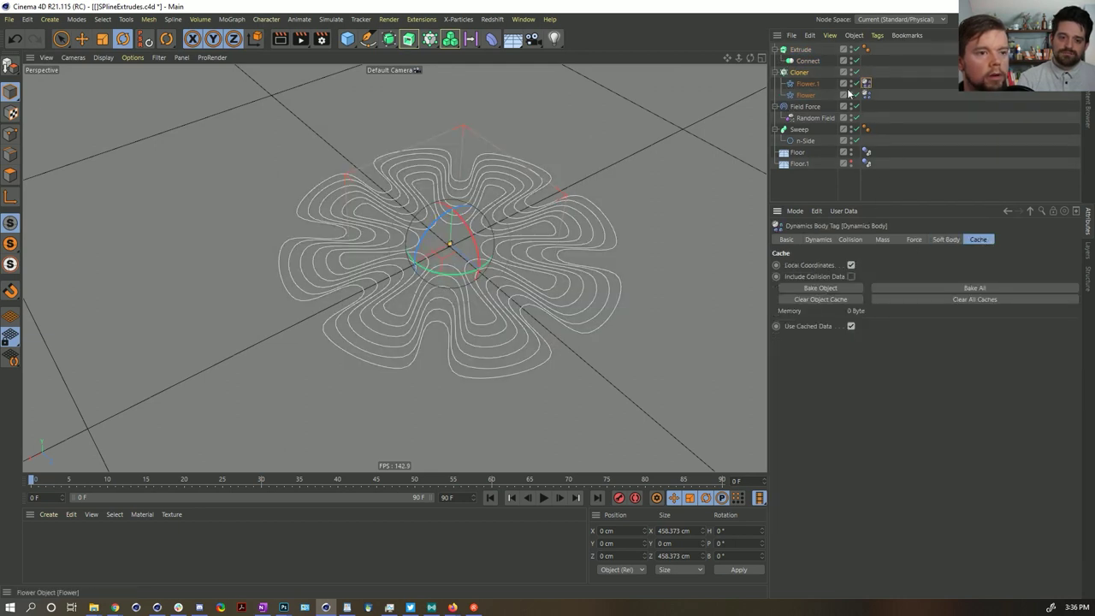
{"action": "left_click", "coordinate": [952, 288]}
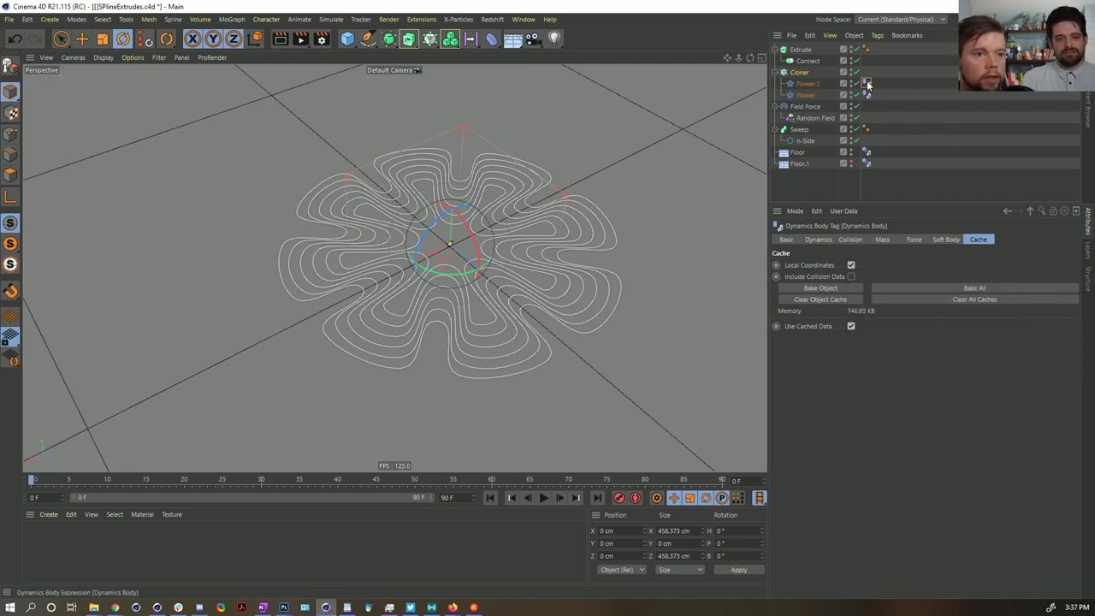
{"action": "left_click", "coordinate": [543, 498]}
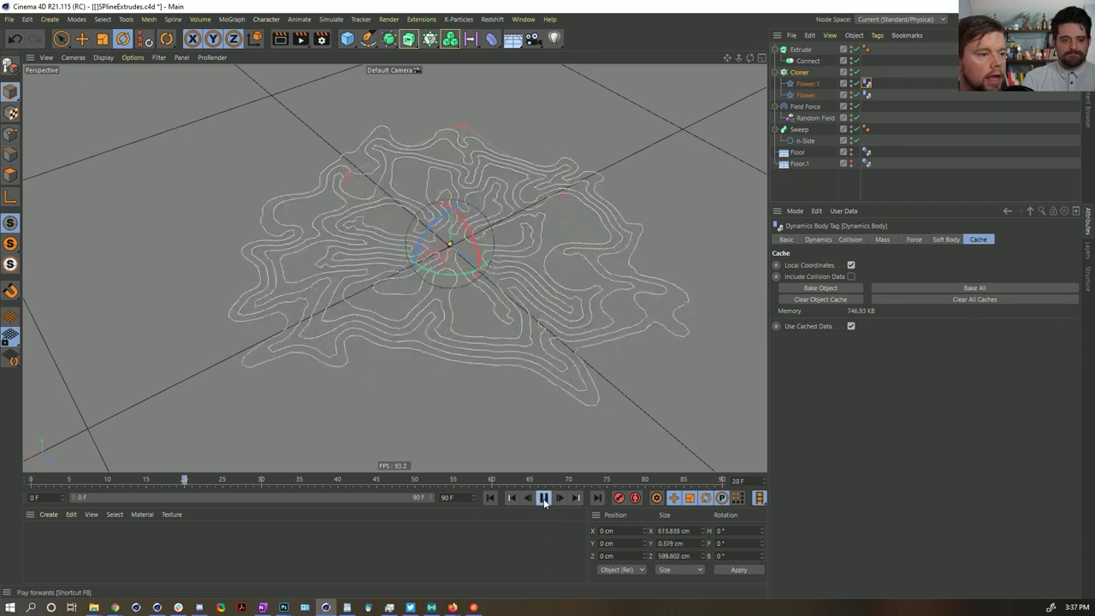
{"action": "left_click", "coordinate": [544, 498]}
{"action": "left_click_drag", "start_coordinate": [448, 481], "coordinate": [184, 480]}
{"action": "left_click", "coordinate": [31, 480]}
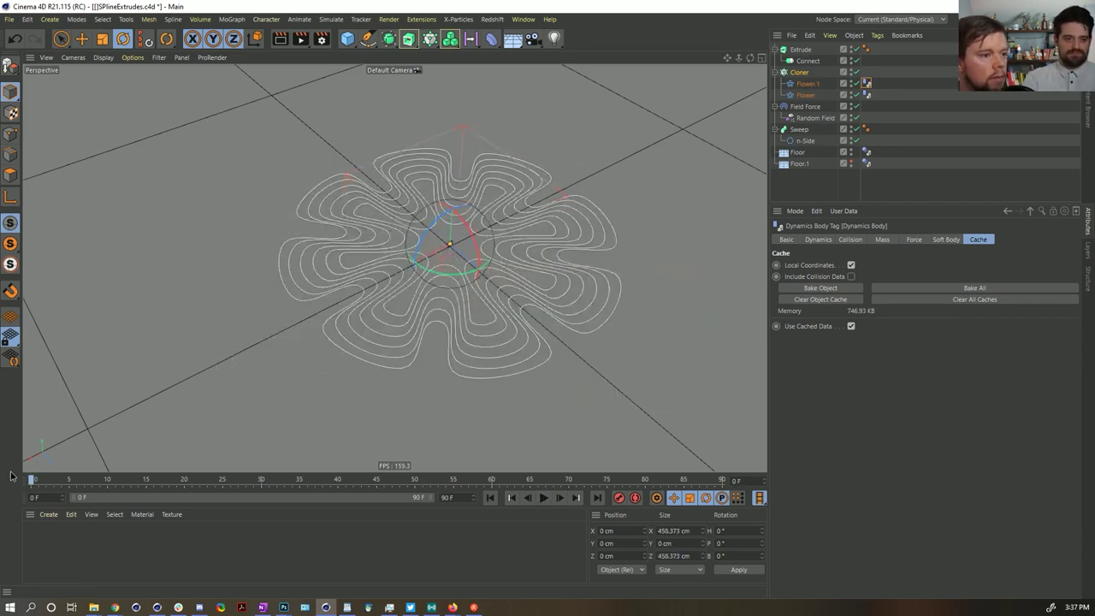
Test the Cloner under Connect by scrubbing to frame 30, then undo that move
{"action": "left_click_drag", "start_coordinate": [815, 65], "coordinate": [809, 62]}
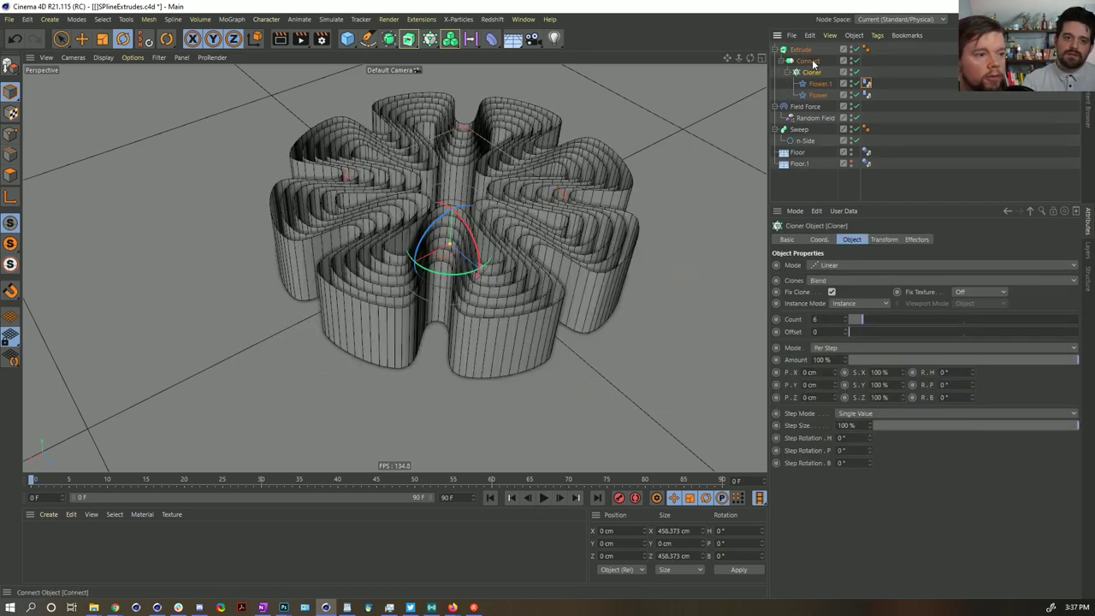
{"action": "left_click_drag", "start_coordinate": [196, 480], "coordinate": [338, 480]}
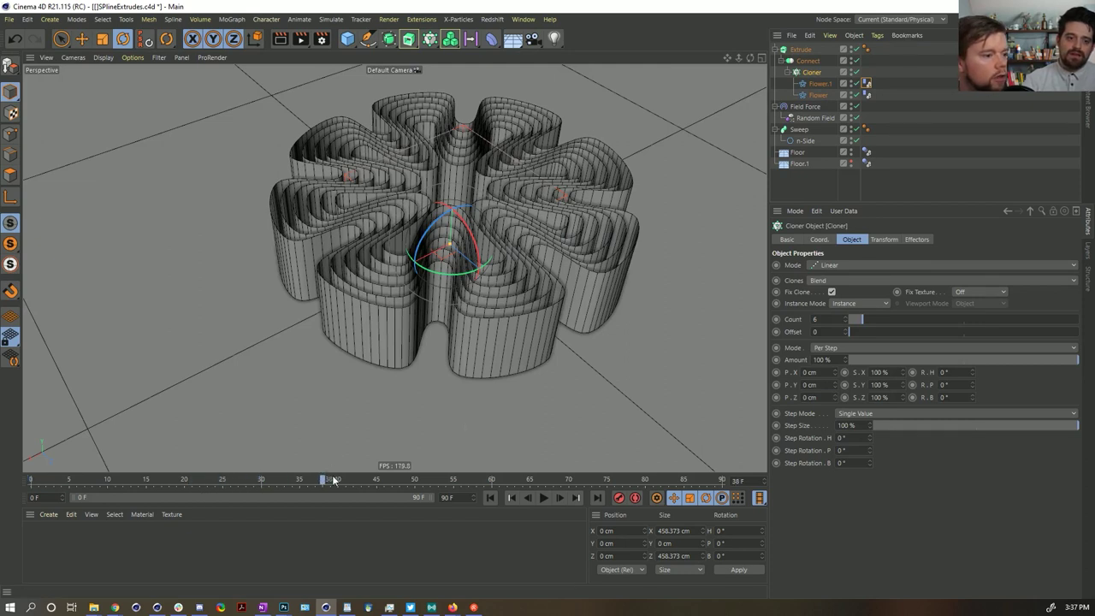
{"action": "left_click", "coordinate": [32, 481]}
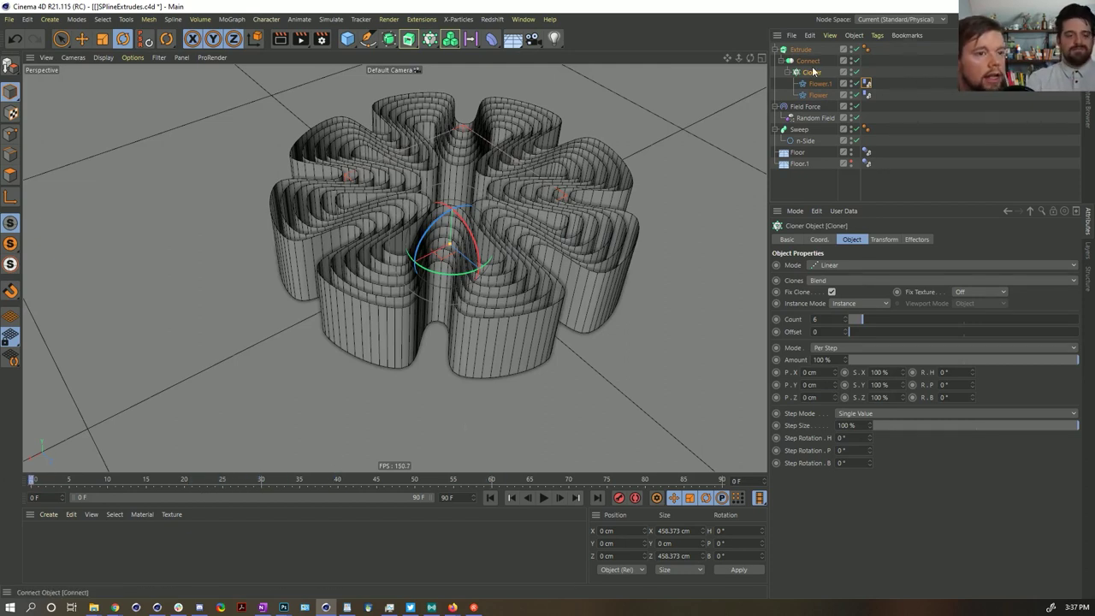
{"action": "key", "text": "ctrl+z"}
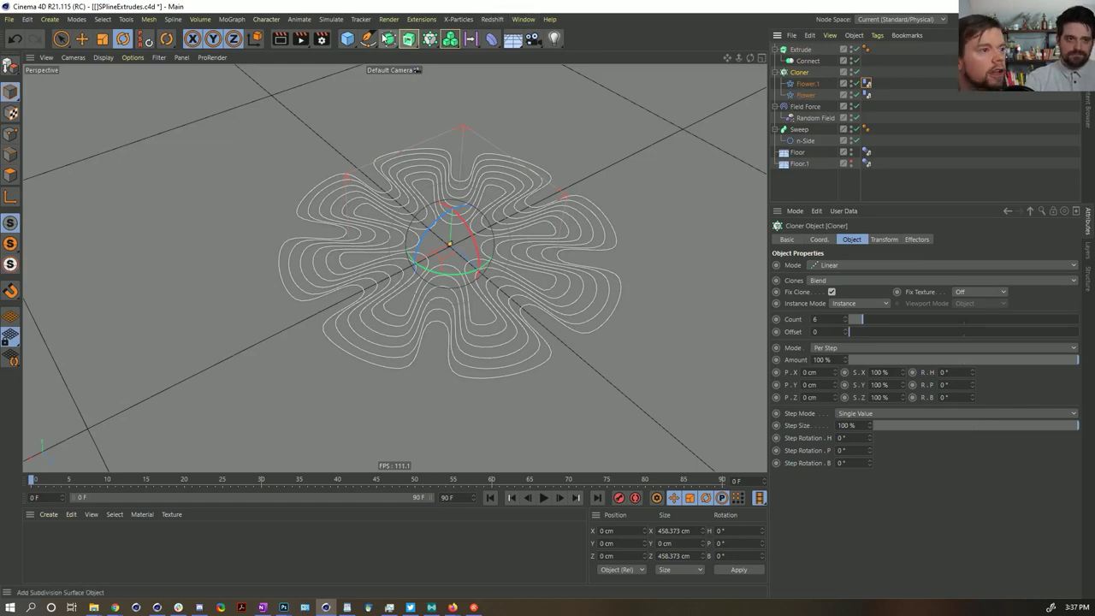
{"action": "left_click", "coordinate": [372, 42]}
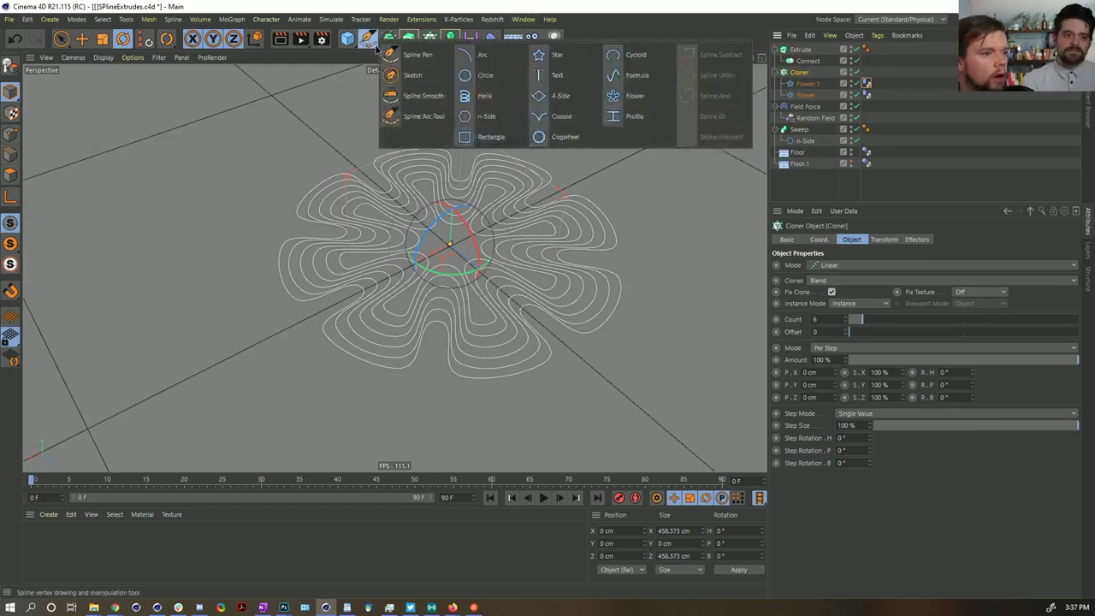
Add a Rectangle spline with a 2 cm width
{"action": "left_click", "coordinate": [492, 136]}
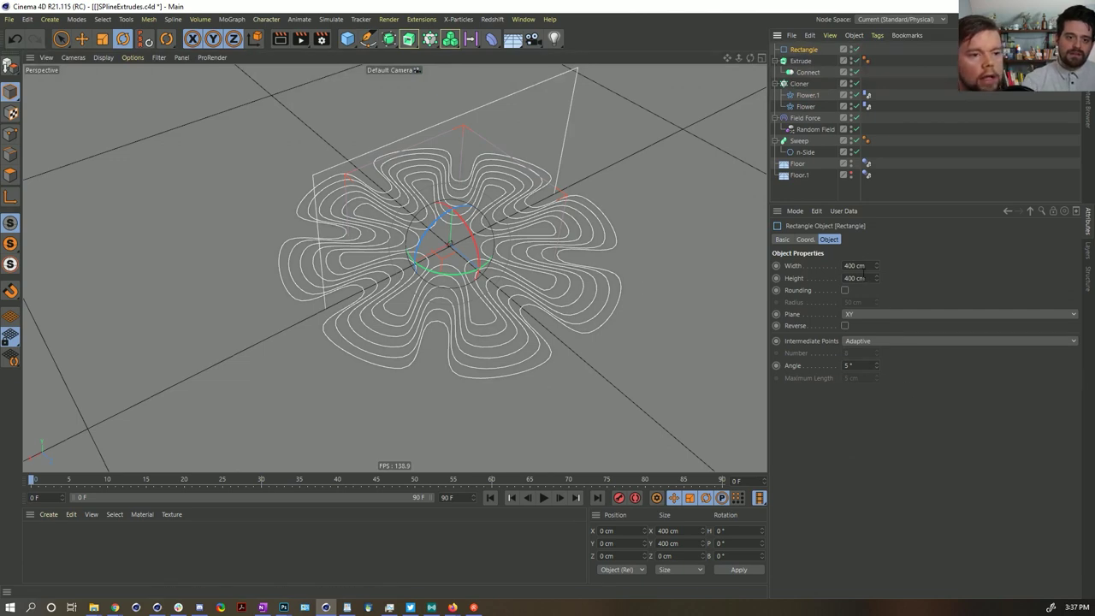
{"action": "double_click", "coordinate": [855, 265]}
{"action": "type", "text": "2"}
{"action": "key", "text": "Return"}
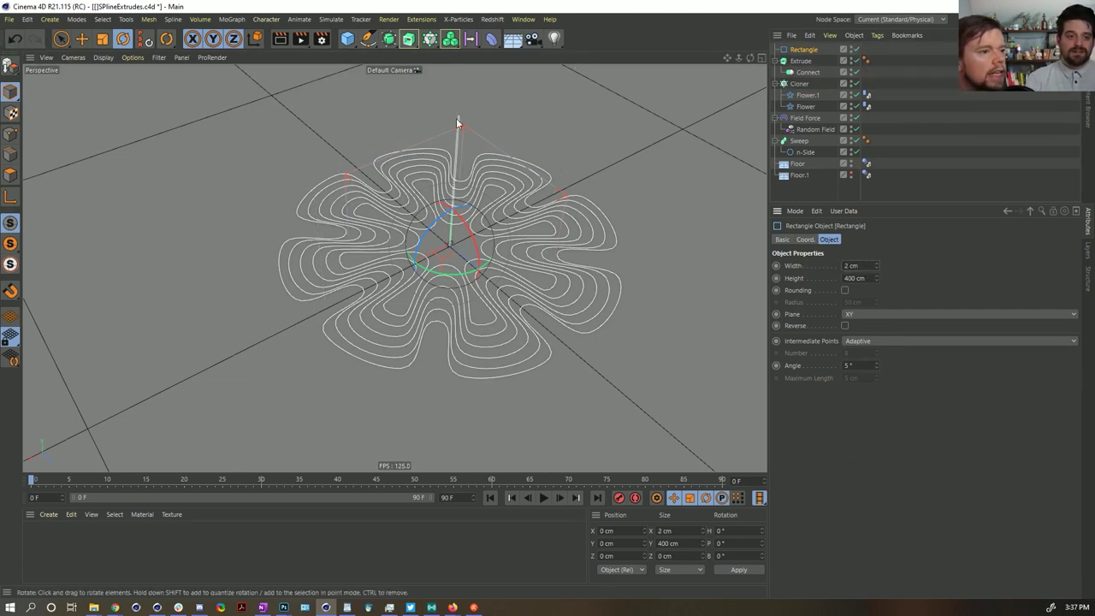
Add Sweep.1 and place the flower Cloner and the Rectangle profile inside it
{"action": "left_click", "coordinate": [418, 43]}
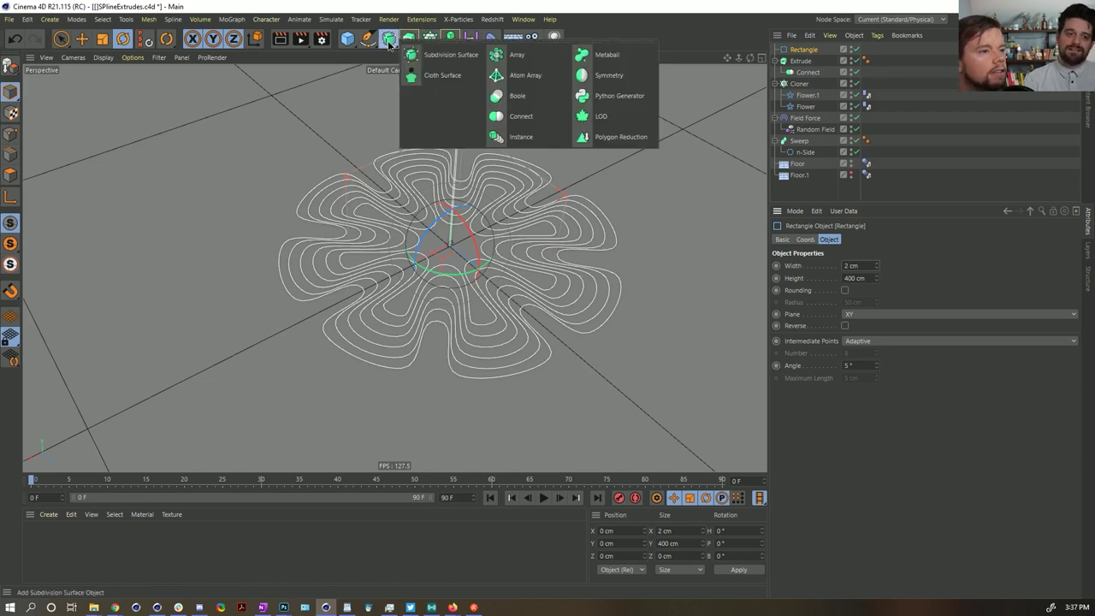
{"action": "left_click", "coordinate": [418, 44]}
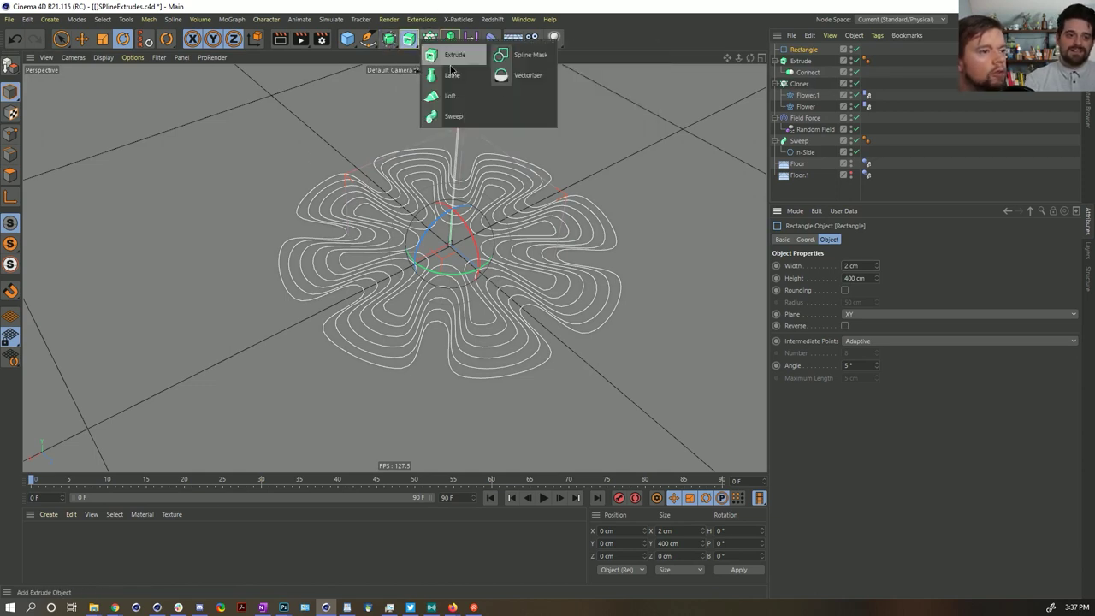
{"action": "left_click", "coordinate": [458, 115]}
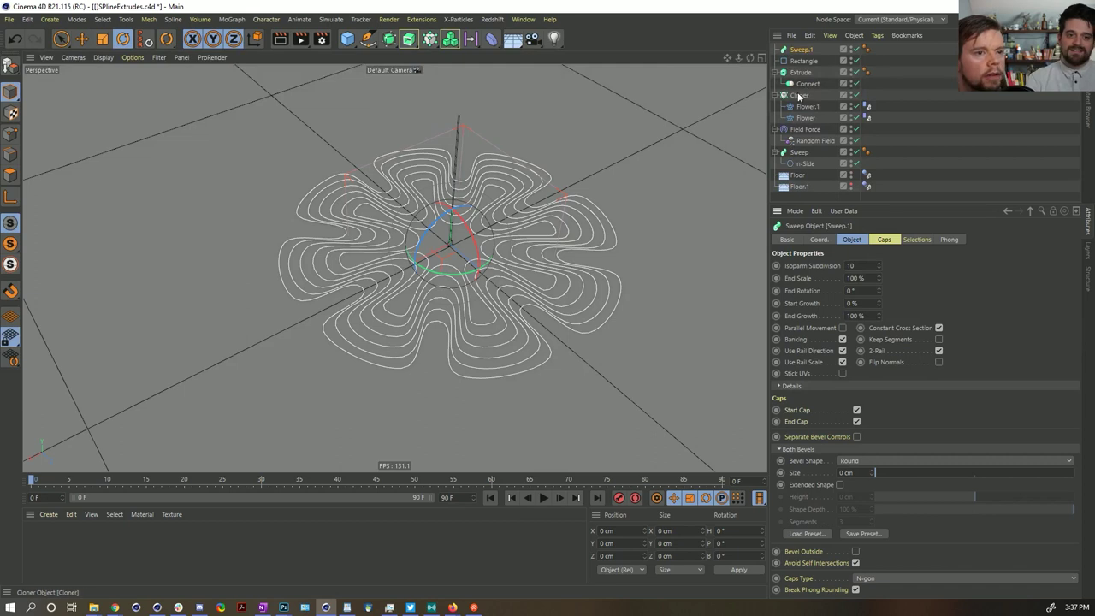
{"action": "left_click_drag", "start_coordinate": [805, 53], "coordinate": [803, 53]}
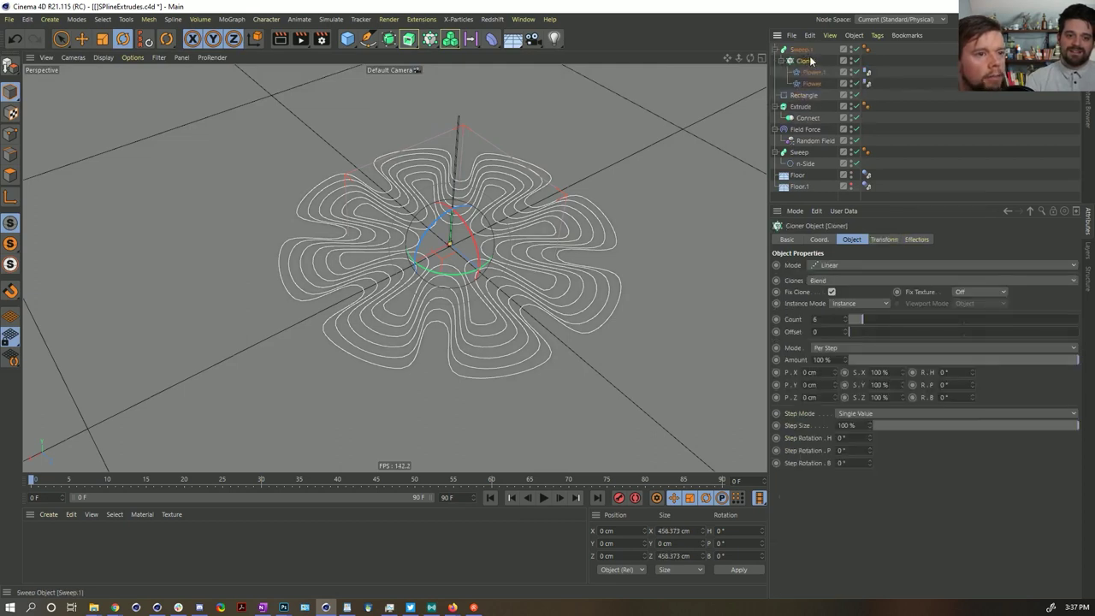
{"action": "left_click_drag", "start_coordinate": [803, 96], "coordinate": [801, 57]}
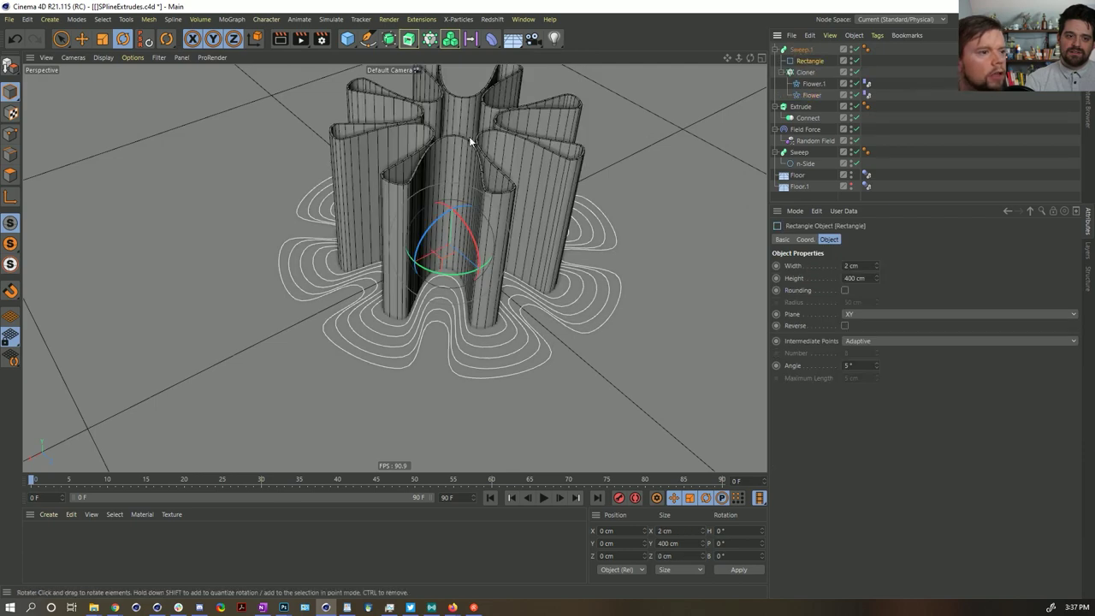
Put the Cloner inside the Connect under Sweep.1 and play to watch the walls deform
{"action": "left_click_drag", "start_coordinate": [799, 74], "coordinate": [810, 120]}
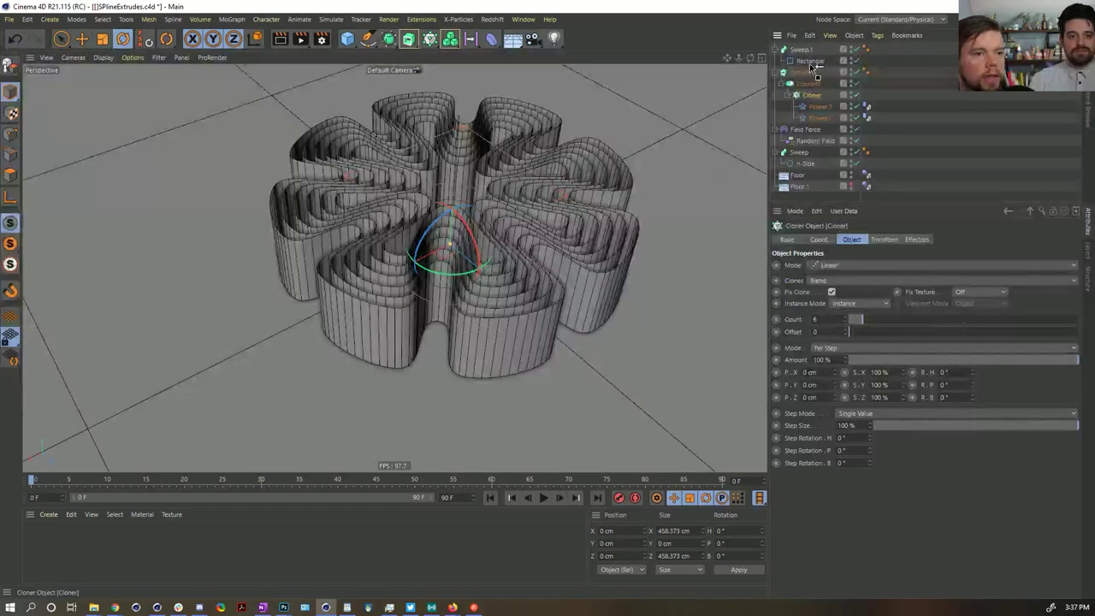
{"action": "left_click_drag", "start_coordinate": [813, 69], "coordinate": [811, 72]}
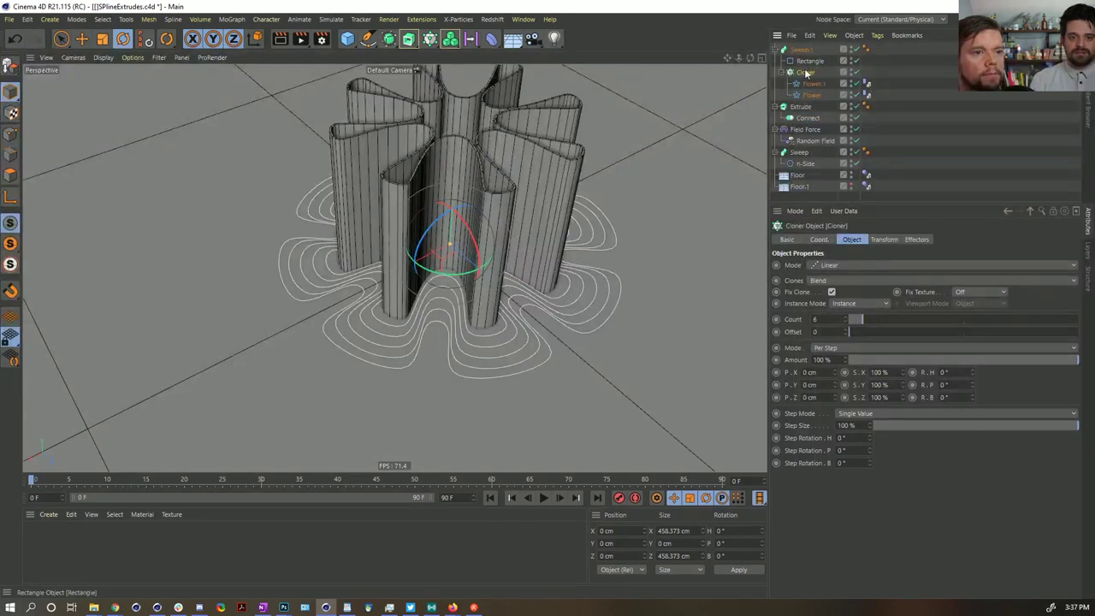
{"action": "left_click_drag", "start_coordinate": [813, 122], "coordinate": [811, 68]}
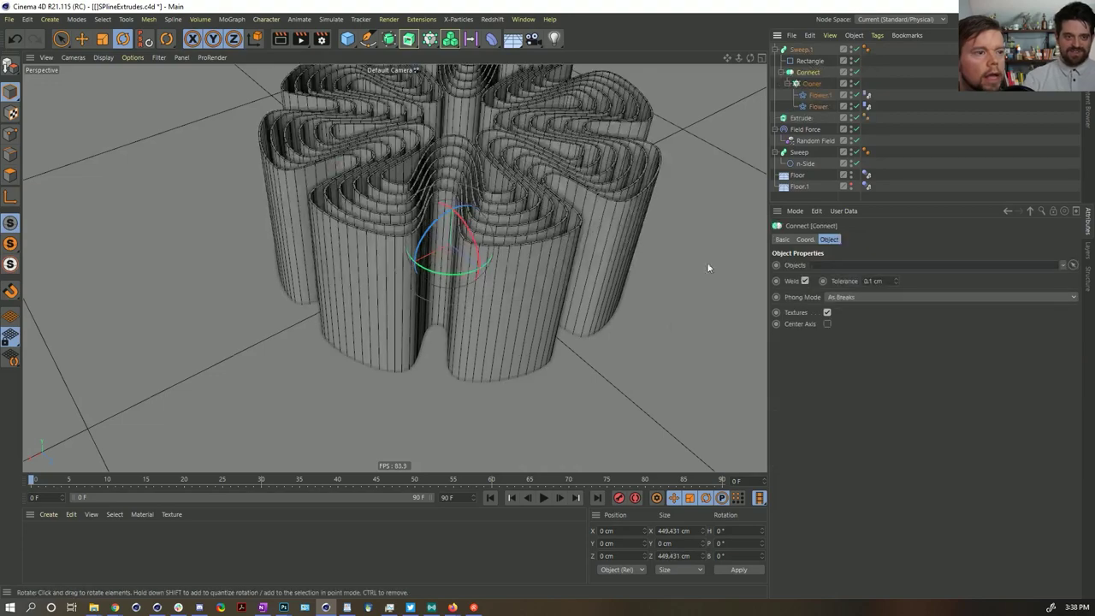
{"action": "left_click_drag", "start_coordinate": [508, 144], "coordinate": [440, 177], "text": "alt"}
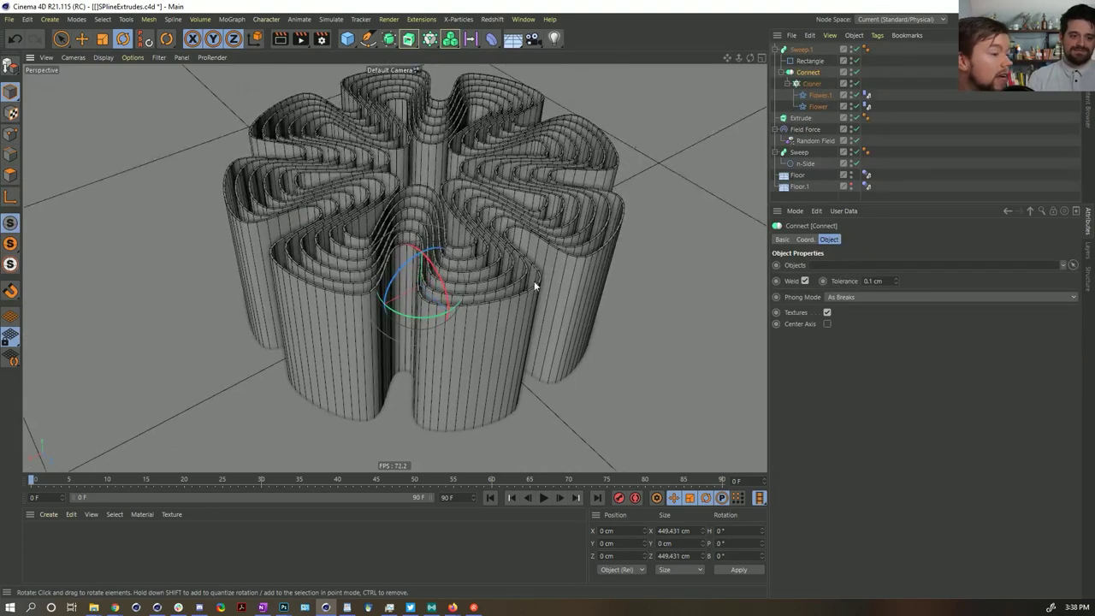
{"action": "left_click", "coordinate": [544, 498]}
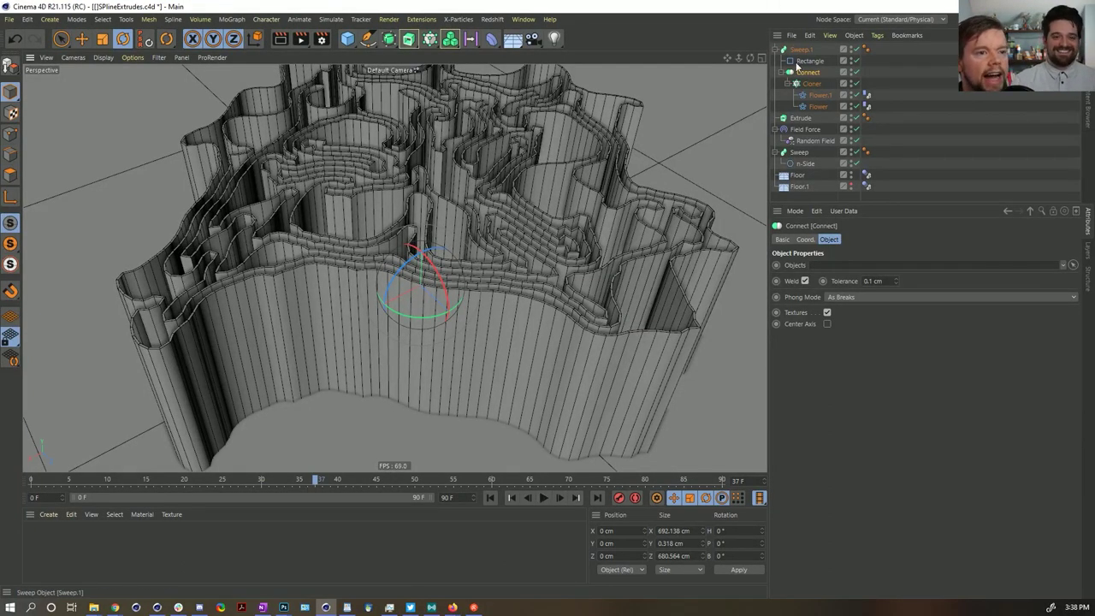
Delete the leftover Extrude and replay the soft-body animation from the first frame
{"action": "left_click", "coordinate": [801, 117]}
{"action": "key", "text": "Delete"}
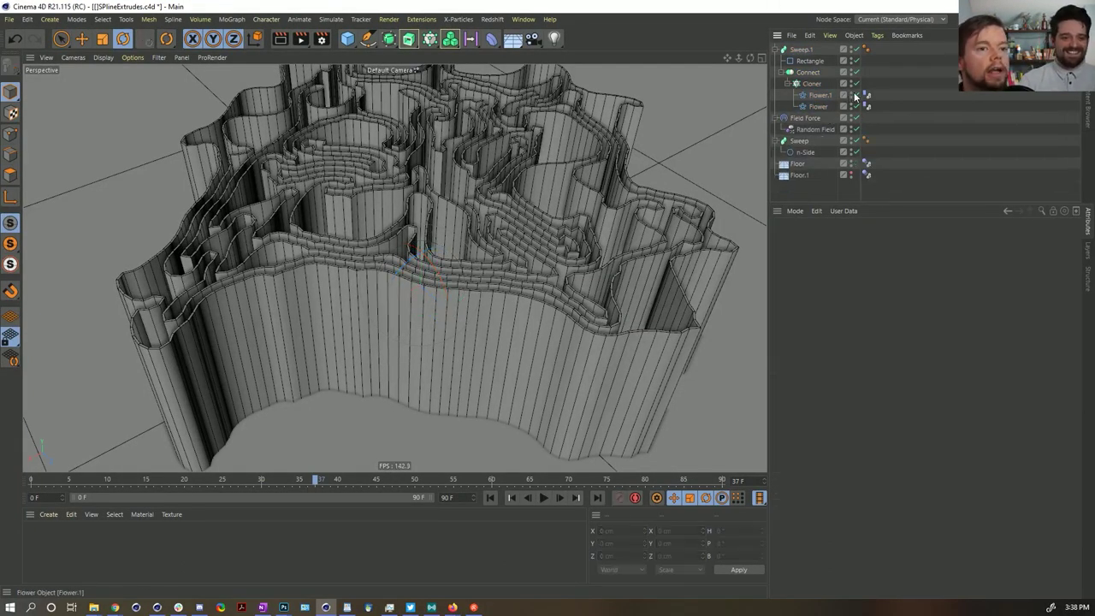
{"action": "left_click", "coordinate": [491, 498]}
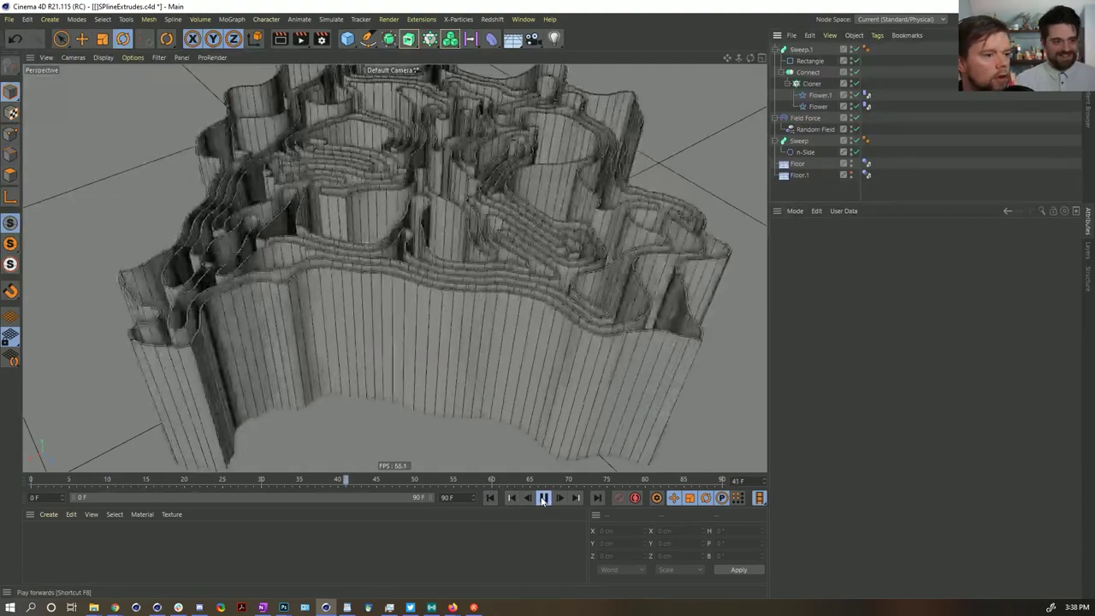
{"action": "left_click", "coordinate": [543, 498]}
{"action": "left_click_drag", "start_coordinate": [489, 209], "coordinate": [521, 242], "text": "alt"}
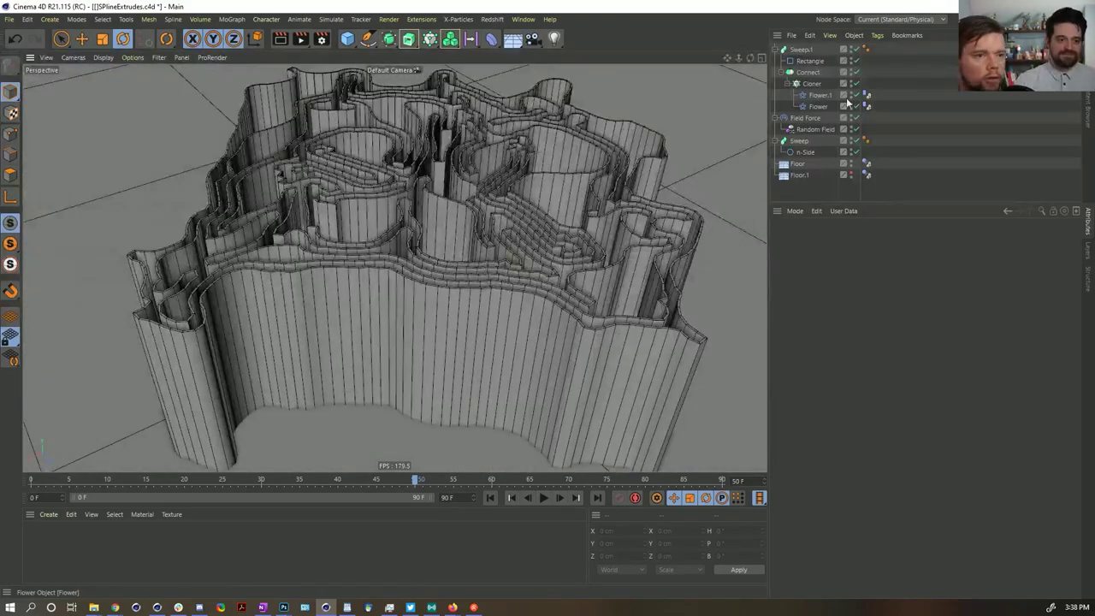
Turn on Rounding for the Rectangle profile and try Uniform intermediate points with count 2
{"action": "left_click", "coordinate": [808, 60]}
{"action": "scroll", "coordinate": [557, 262], "scroll_direction": "up", "scroll_amount": 5}
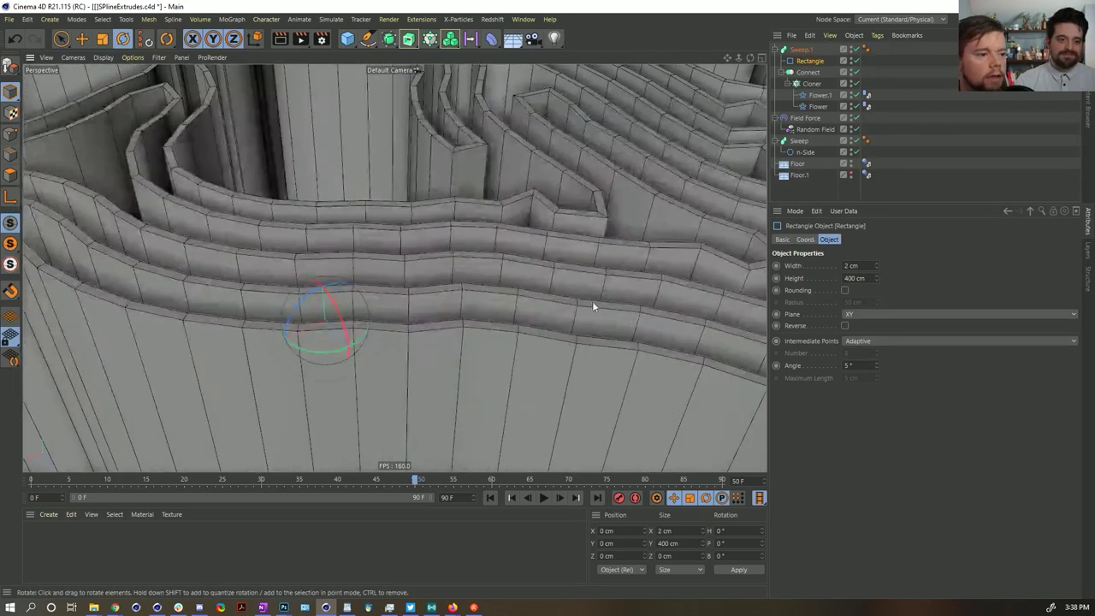
{"action": "left_click_drag", "start_coordinate": [592, 301], "coordinate": [502, 340], "text": "alt"}
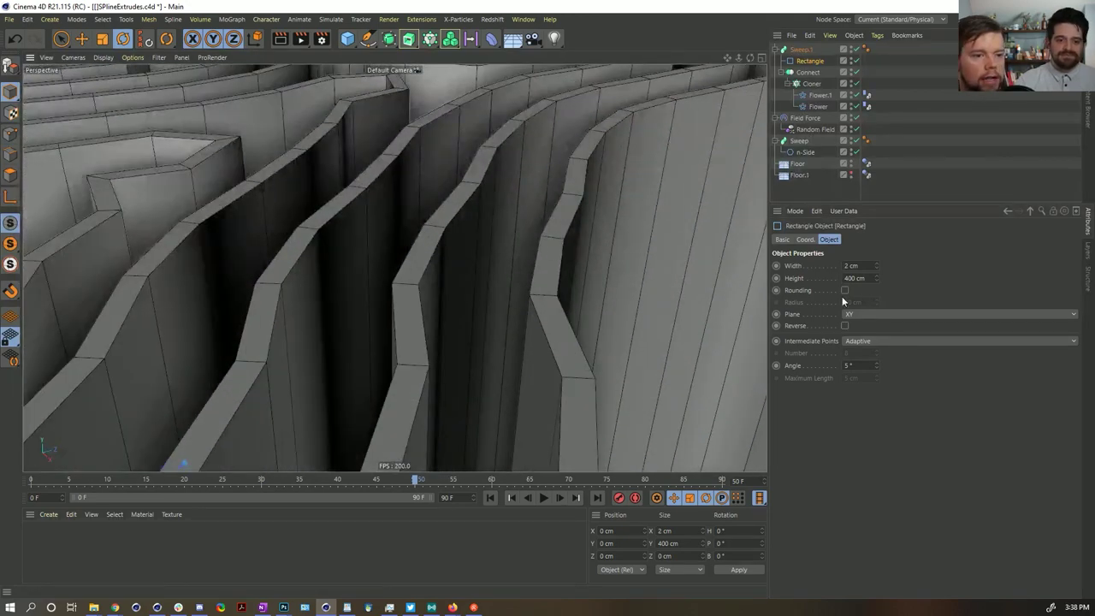
{"action": "left_click", "coordinate": [845, 290]}
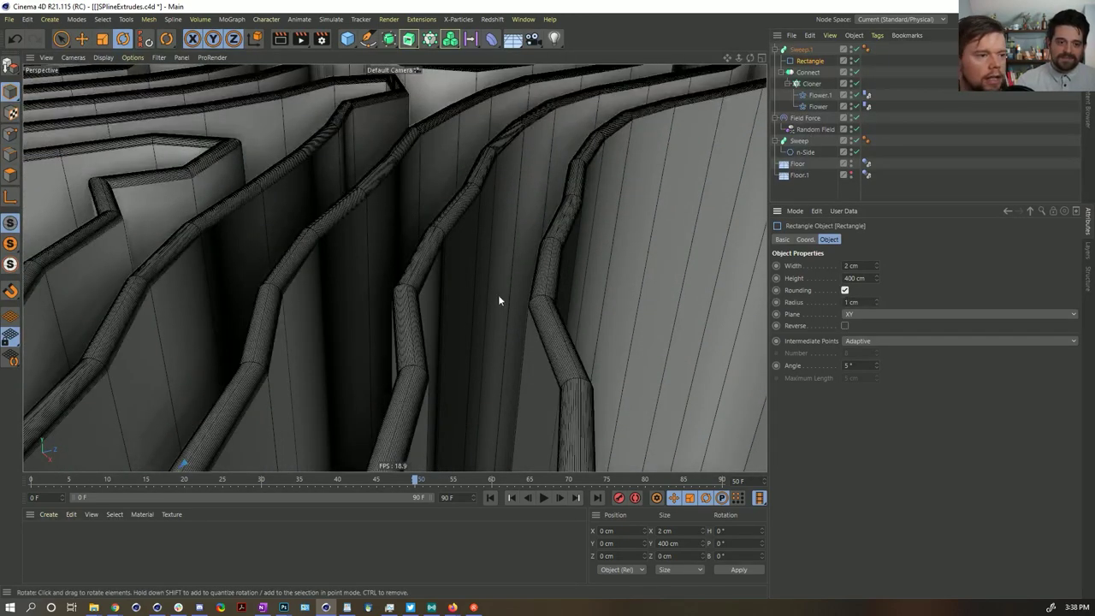
{"action": "left_click", "coordinate": [870, 342]}
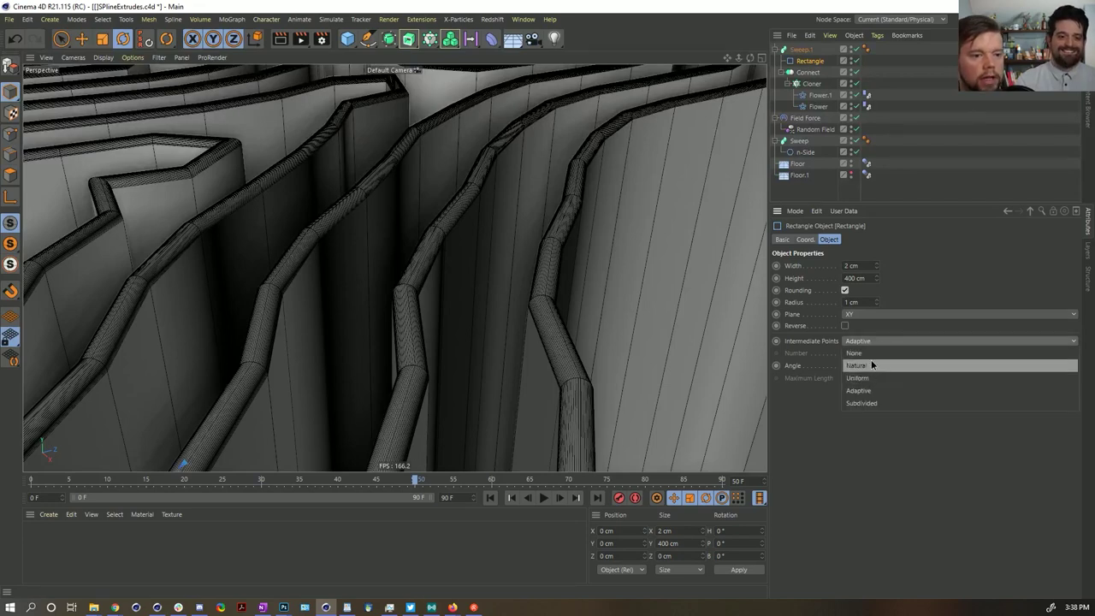
{"action": "left_click", "coordinate": [858, 377]}
{"action": "left_click_drag", "start_coordinate": [875, 357], "coordinate": [850, 418]}
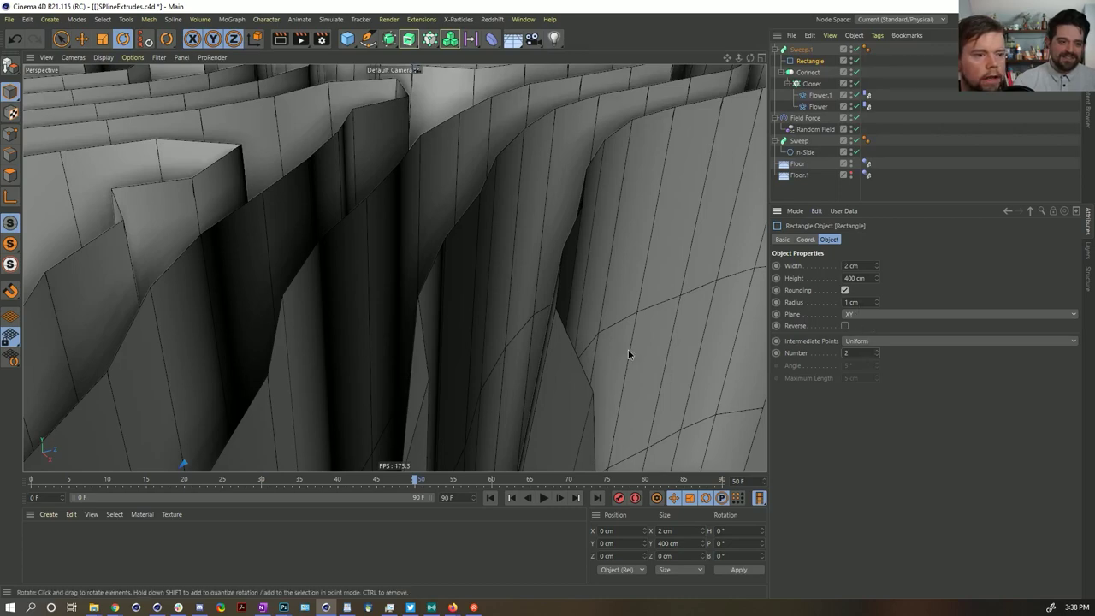
Switch intermediate points back to Adaptive with a 45° angle and inspect the smoother walls
{"action": "left_click_drag", "start_coordinate": [630, 354], "coordinate": [656, 320], "text": "alt"}
{"action": "left_click", "coordinate": [864, 341]}
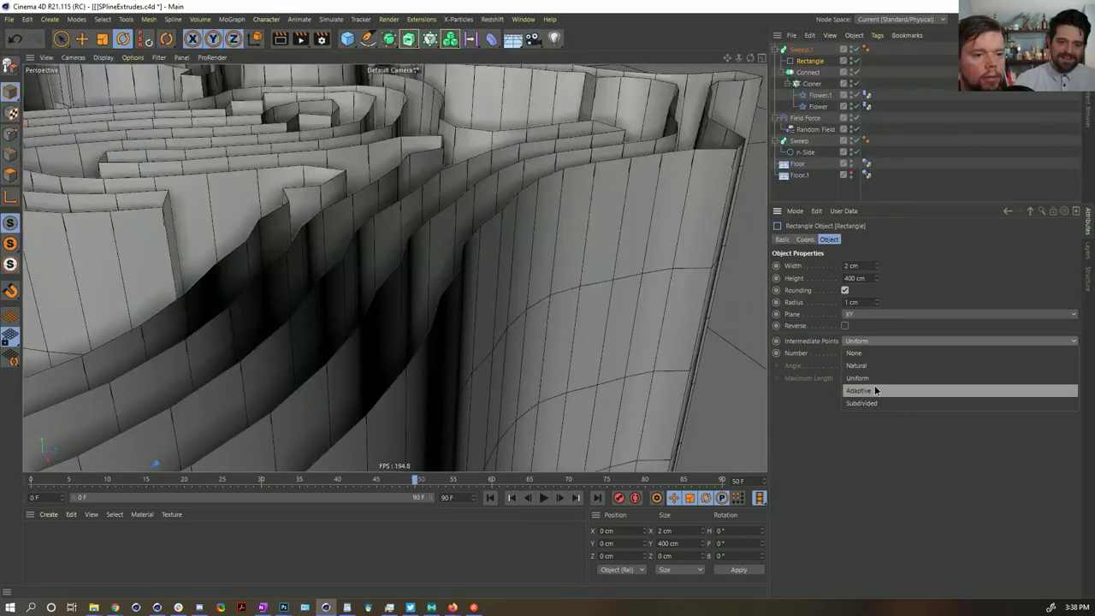
{"action": "left_click", "coordinate": [877, 391]}
{"action": "left_click_drag", "start_coordinate": [719, 359], "coordinate": [551, 304], "text": "alt"}
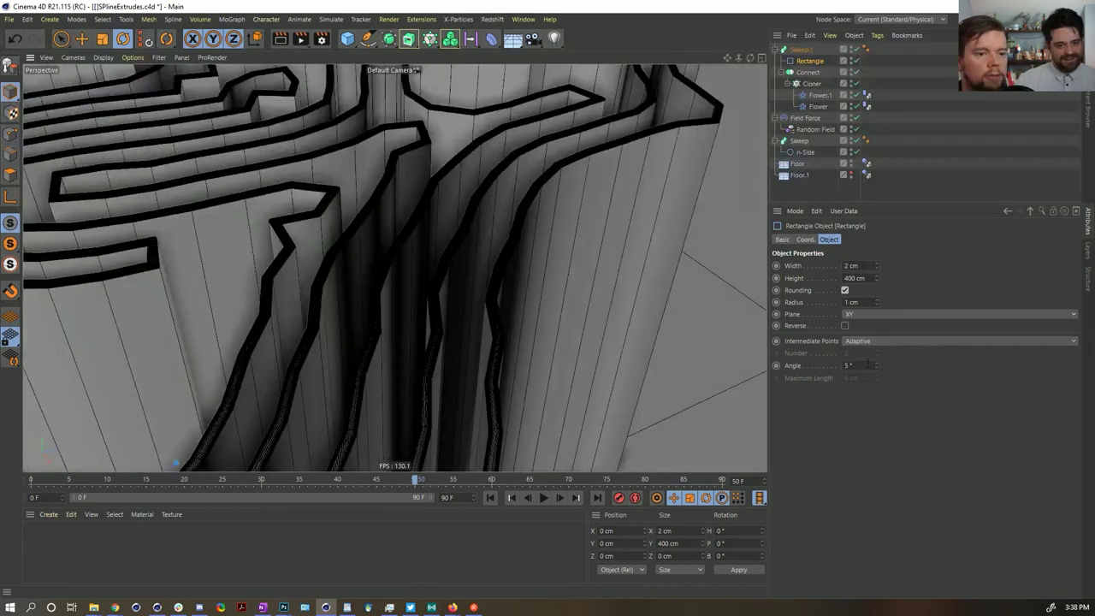
{"action": "type", "text": "45"}
{"action": "key", "text": "Return"}
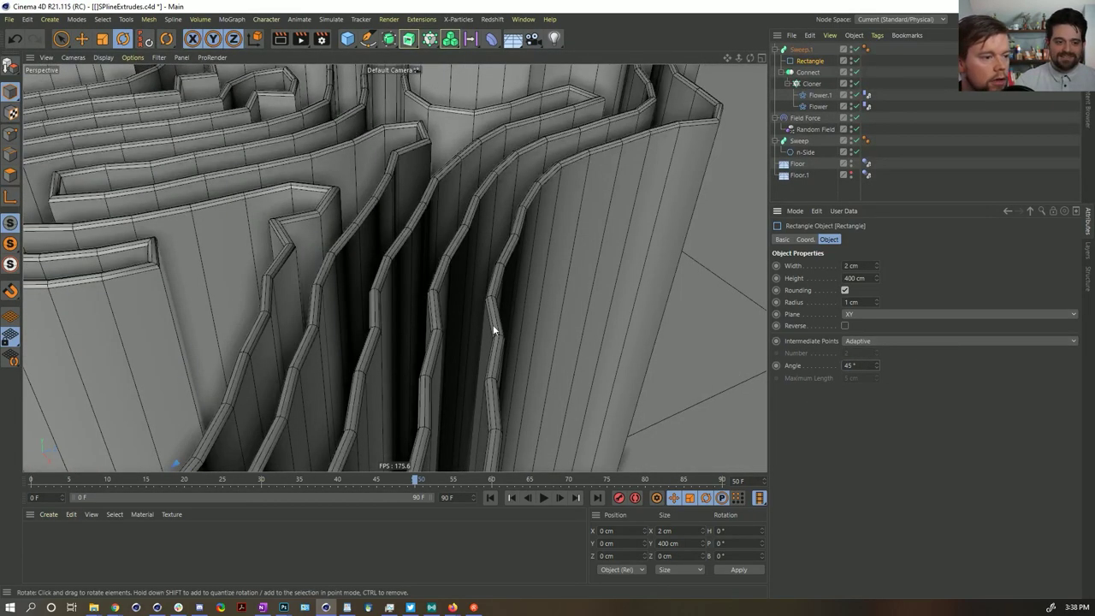
{"action": "left_click_drag", "start_coordinate": [493, 324], "coordinate": [520, 281], "text": "alt"}
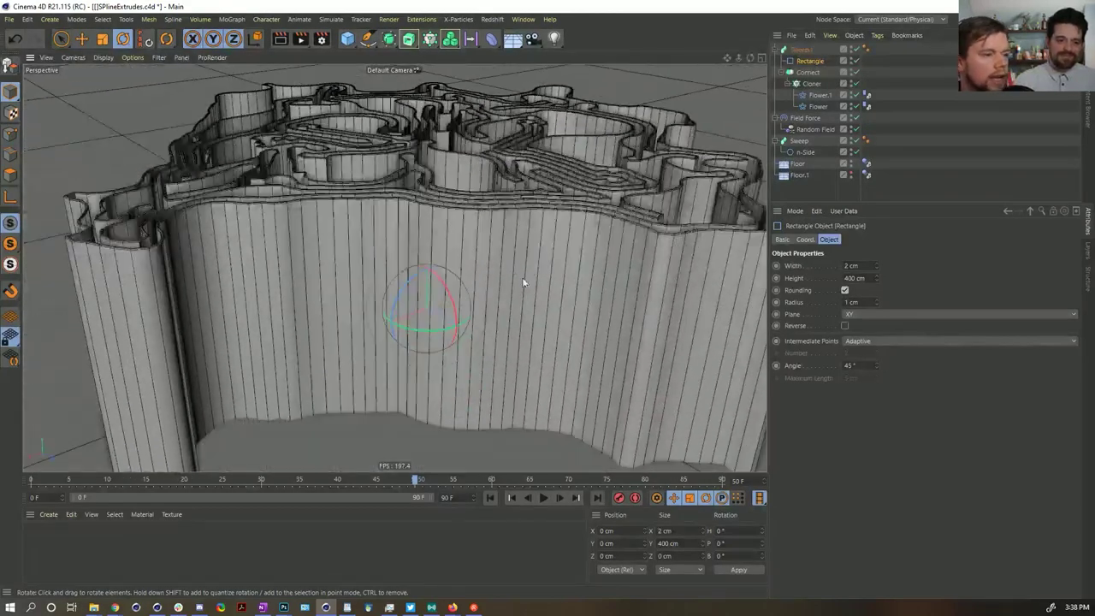
{"action": "right_click_drag", "start_coordinate": [521, 281], "coordinate": [481, 324], "text": "alt"}
{"action": "left_click_drag", "start_coordinate": [482, 325], "coordinate": [434, 213], "text": "alt"}
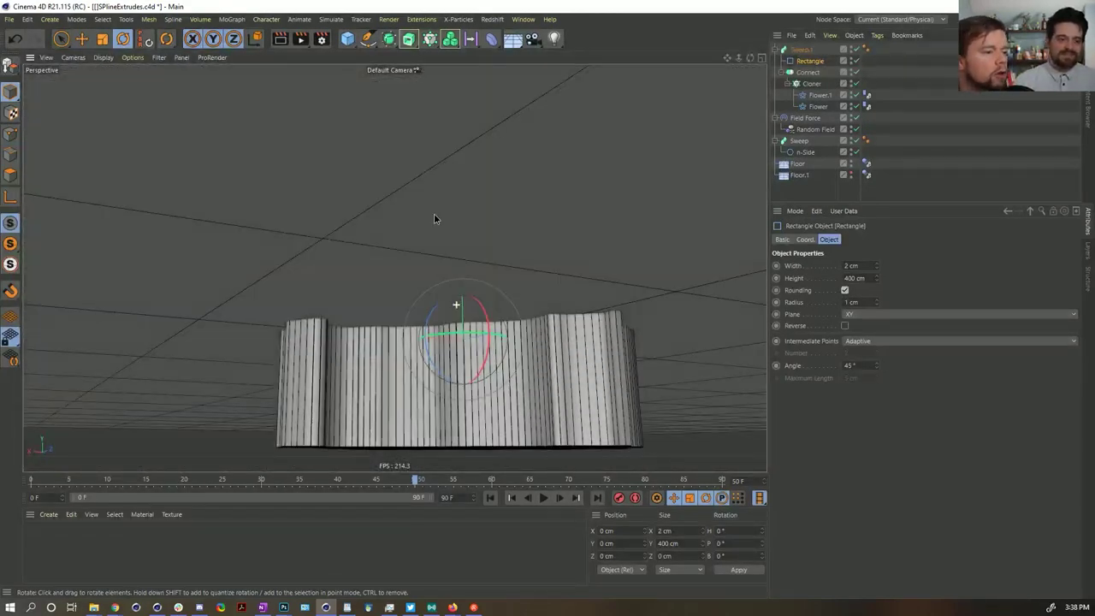
{"action": "middle_click_drag", "start_coordinate": [434, 213], "coordinate": [452, 303], "text": "alt"}
{"action": "left_click_drag", "start_coordinate": [452, 303], "coordinate": [476, 335], "text": "alt"}
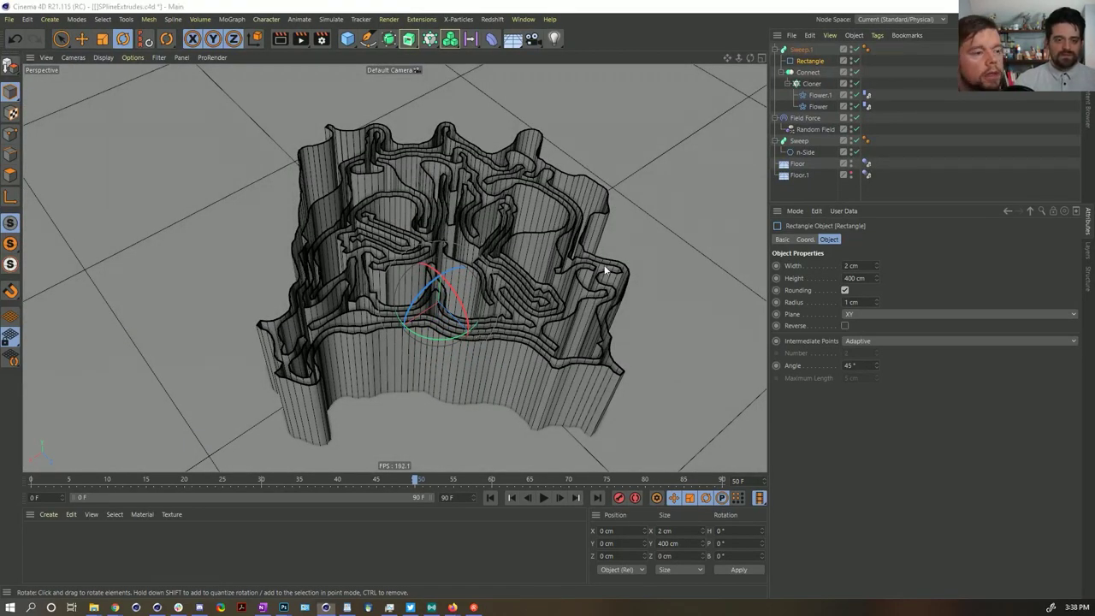
{"action": "key", "text": "alt+Tab"}
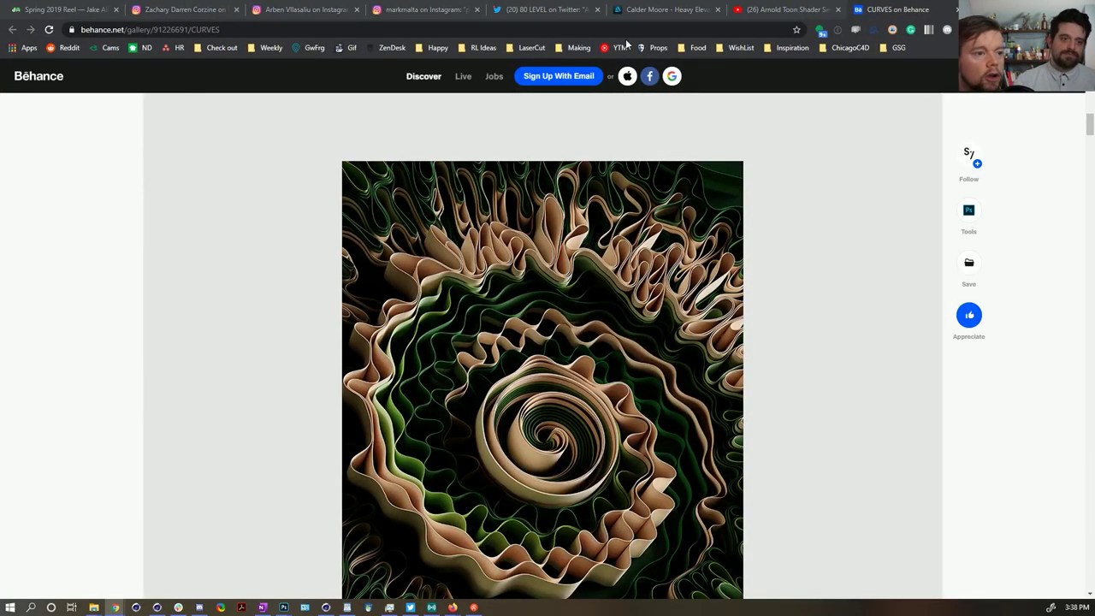
{"action": "key", "text": "alt+Tab"}
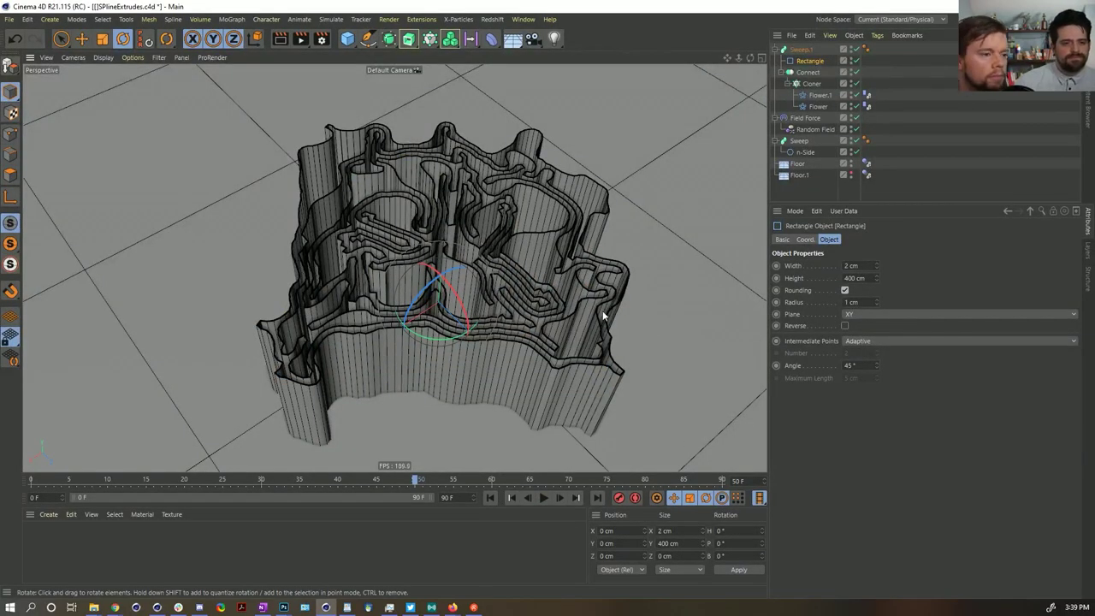
Move the Cloner to the top level and give each Sweep its own flower, Flower.1 and Flower
{"action": "left_click", "coordinate": [811, 84]}
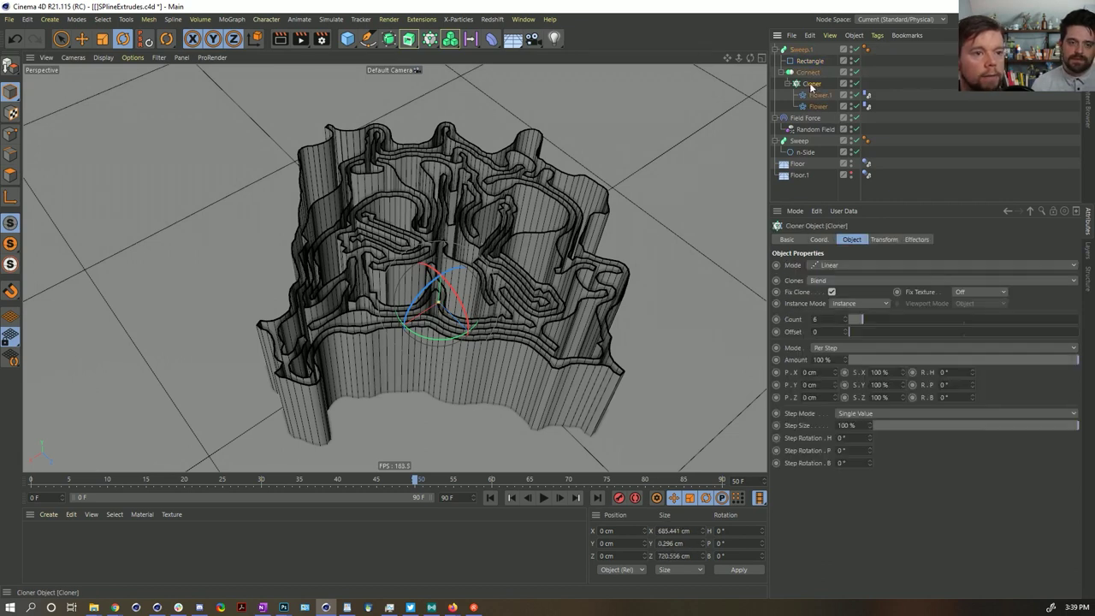
{"action": "left_click", "coordinate": [490, 497]}
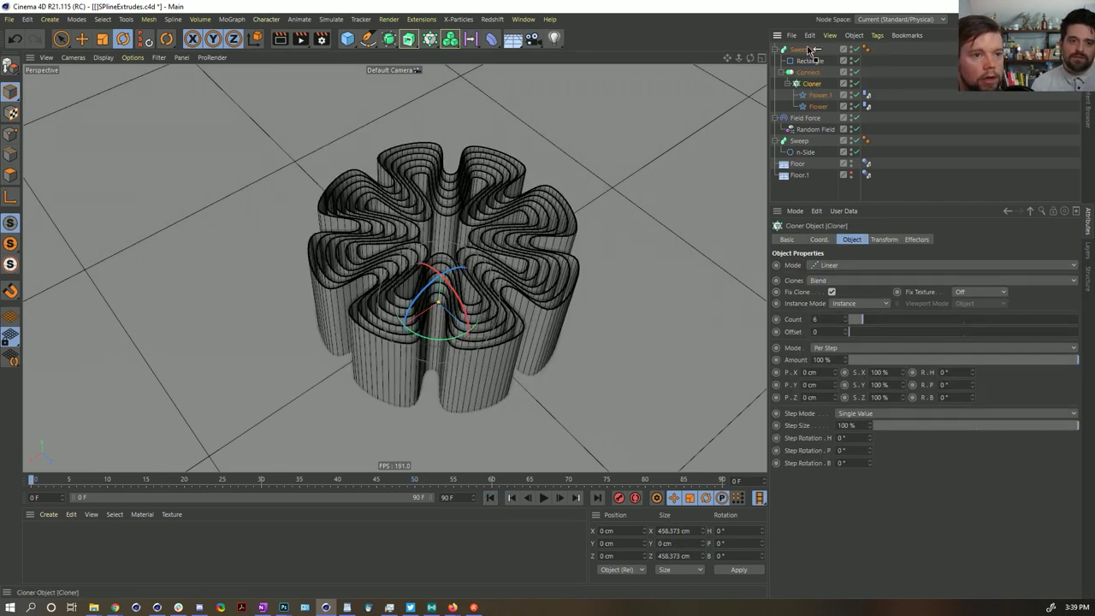
{"action": "mouse_move", "coordinate": [806, 49]}
{"action": "left_mouse_down"}
{"action": "mouse_move", "coordinate": [818, 68]}
{"action": "mouse_move", "coordinate": [809, 58]}
{"action": "left_mouse_up"}
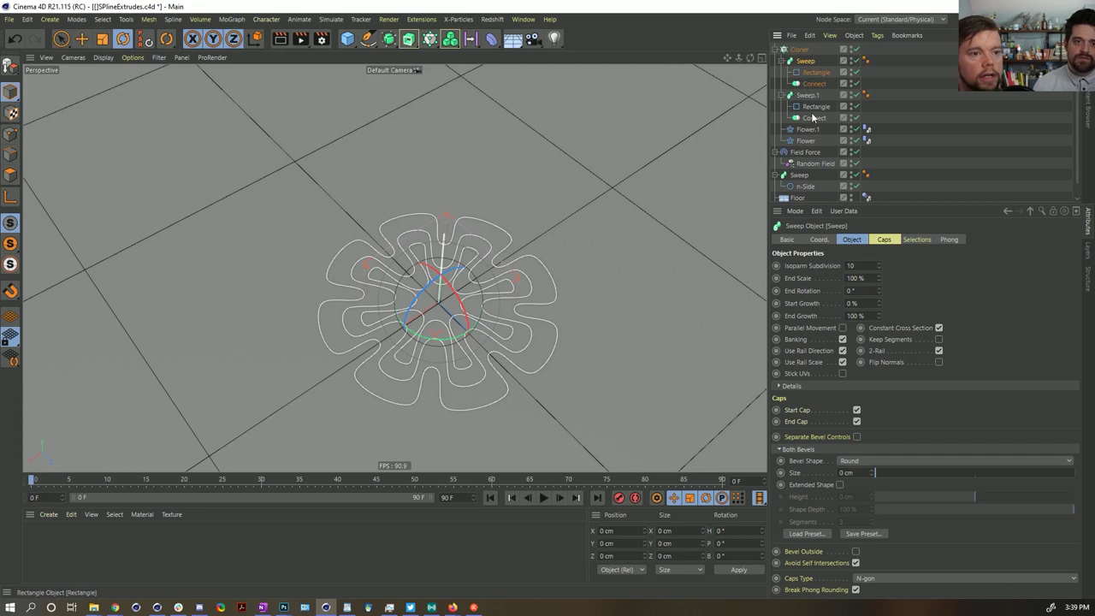
{"action": "left_click_drag", "start_coordinate": [808, 129], "coordinate": [817, 84]}
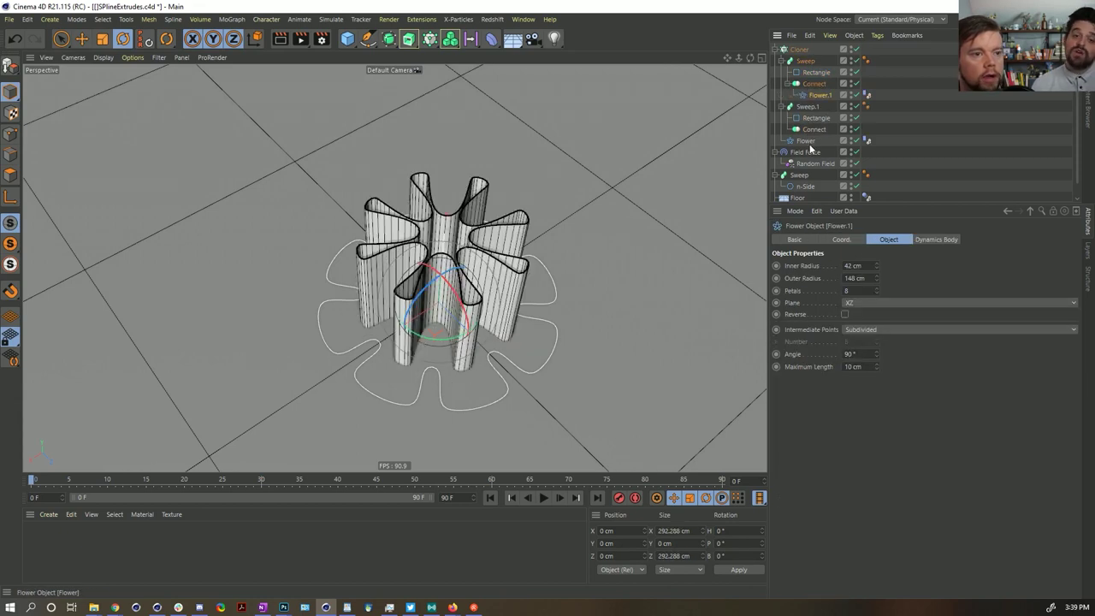
{"action": "left_click_drag", "start_coordinate": [810, 146], "coordinate": [818, 133]}
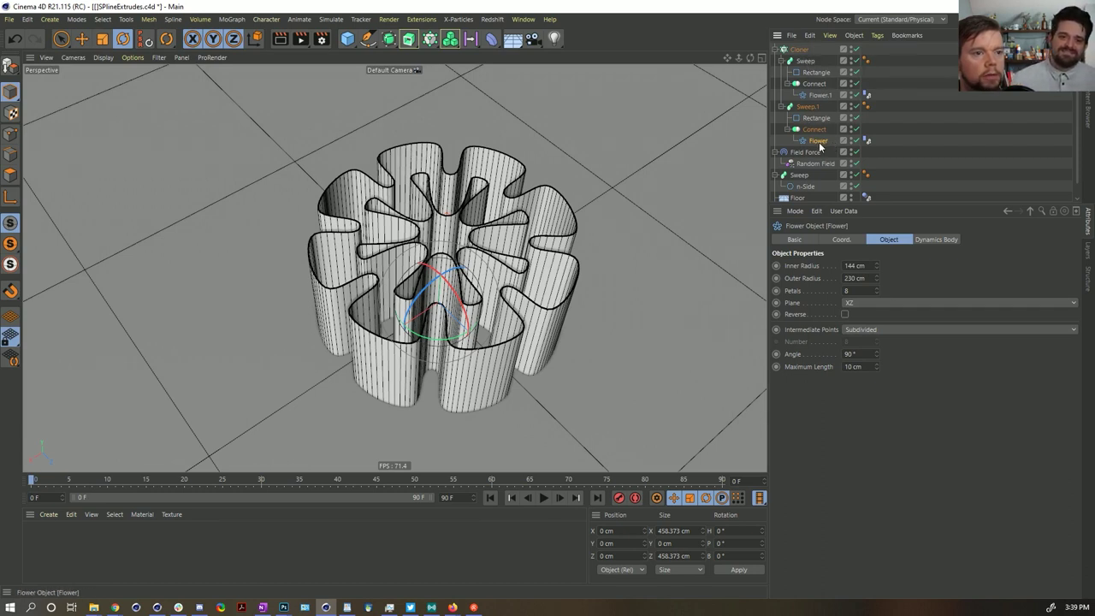
{"action": "left_click_drag", "start_coordinate": [819, 126], "coordinate": [820, 80]}
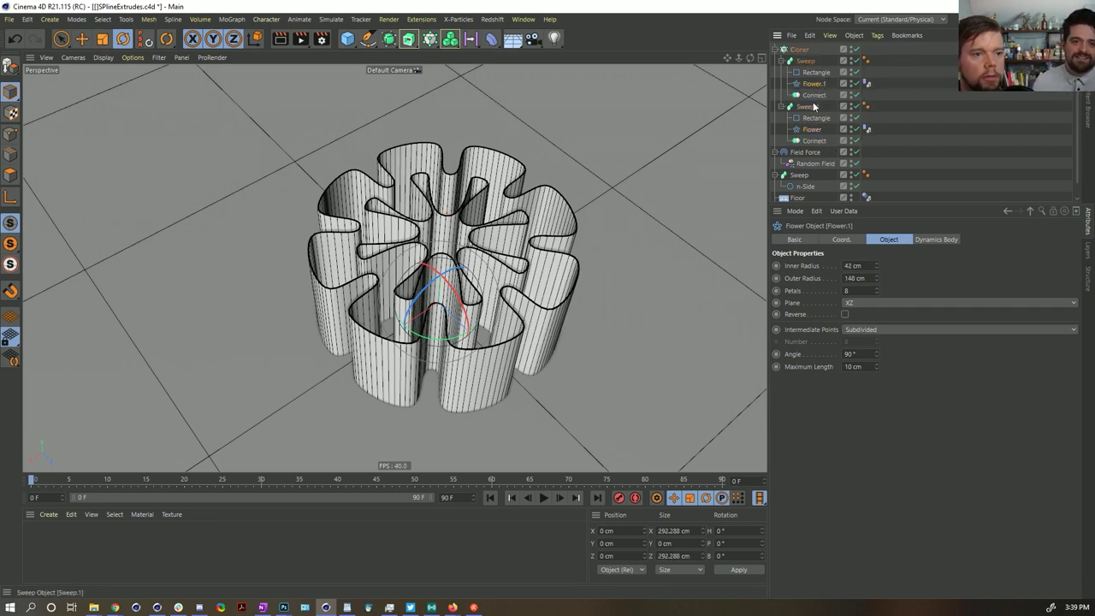
Delete both Connect objects and clear all caches on both flowers' Dynamics Body tags
{"action": "left_click", "coordinate": [811, 97]}
{"action": "key", "text": "Delete"}
{"action": "left_click", "coordinate": [818, 129]}
{"action": "key", "text": "Delete"}
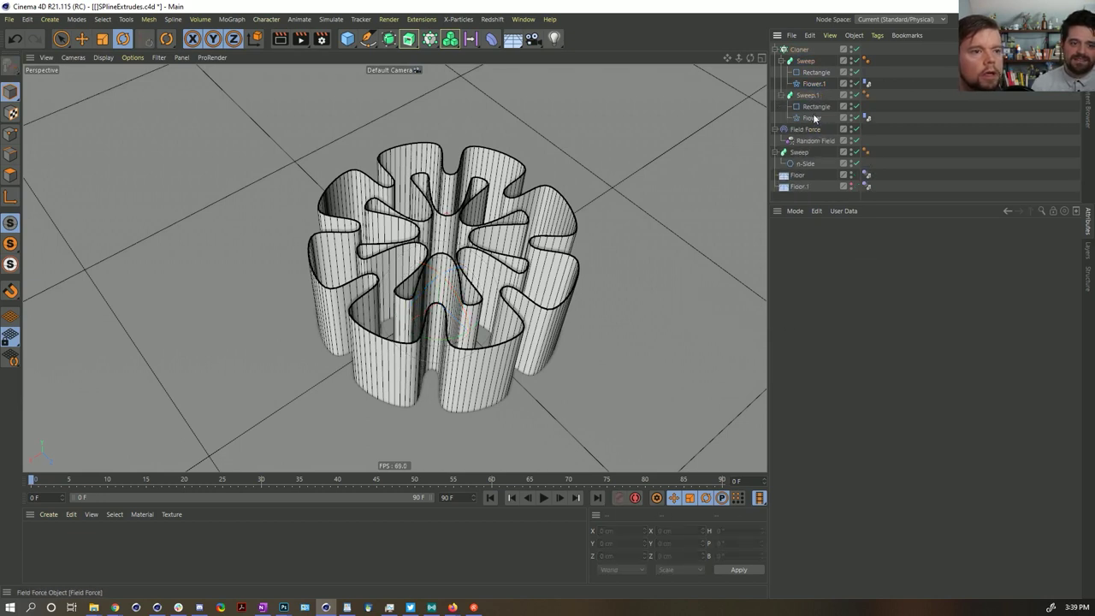
{"action": "left_click", "coordinate": [867, 83]}
{"action": "left_click", "coordinate": [867, 117], "text": "ctrl"}
{"action": "left_click", "coordinate": [963, 299]}
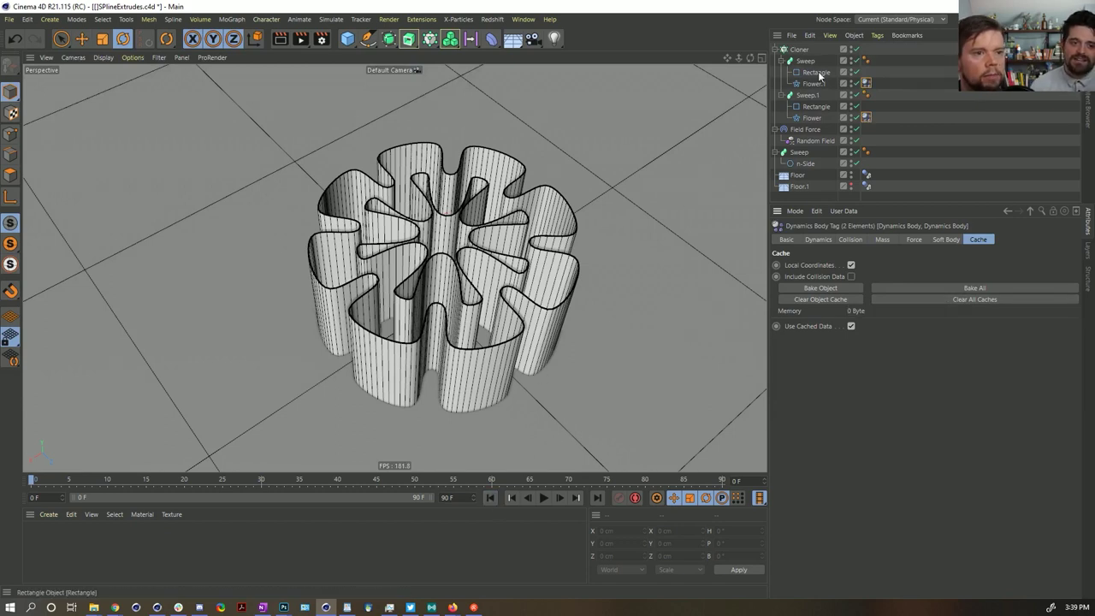
Toggle the Cloner off and on to compare, then play the simulation and rewind to frame 0
{"action": "left_click", "coordinate": [838, 51]}
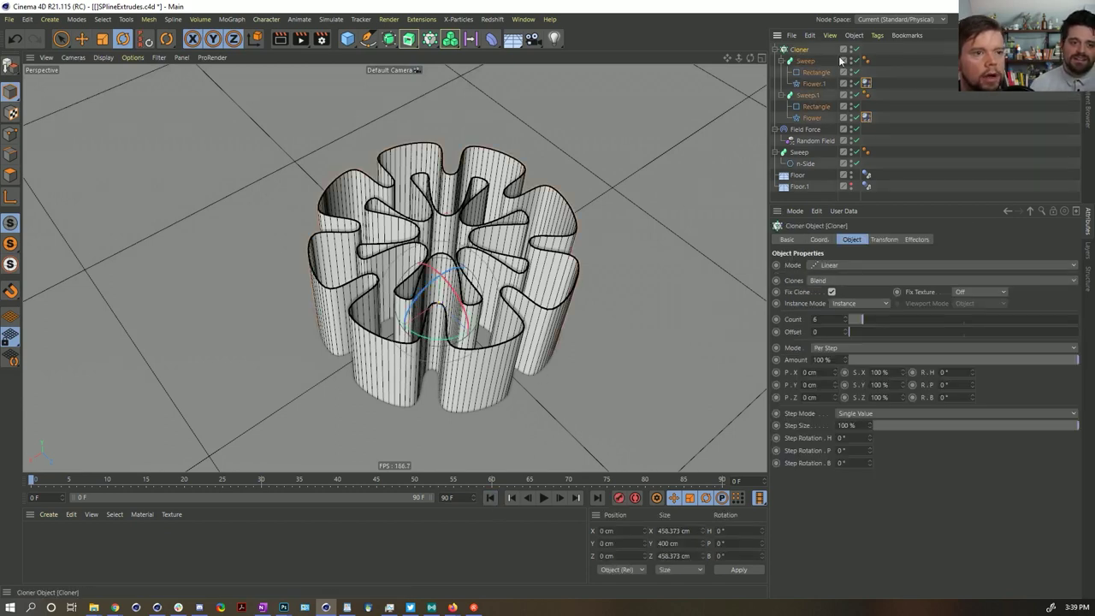
{"action": "left_click", "coordinate": [857, 49]}
{"action": "left_click", "coordinate": [856, 49]}
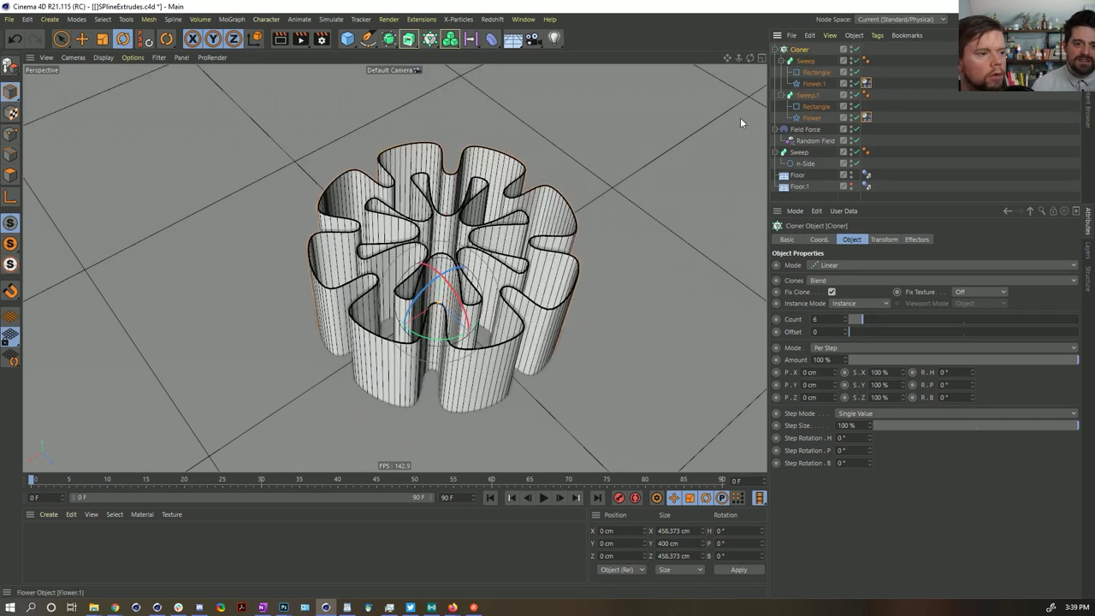
{"action": "left_click", "coordinate": [561, 498]}
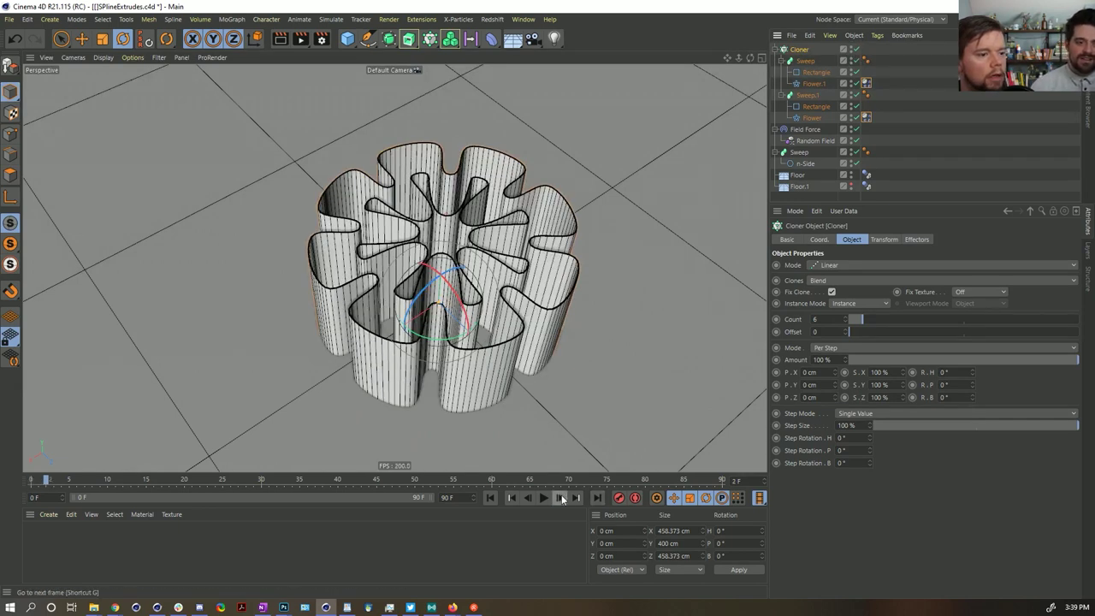
{"action": "left_click", "coordinate": [544, 498]}
{"action": "left_click", "coordinate": [544, 498]}
{"action": "left_click", "coordinate": [490, 498]}
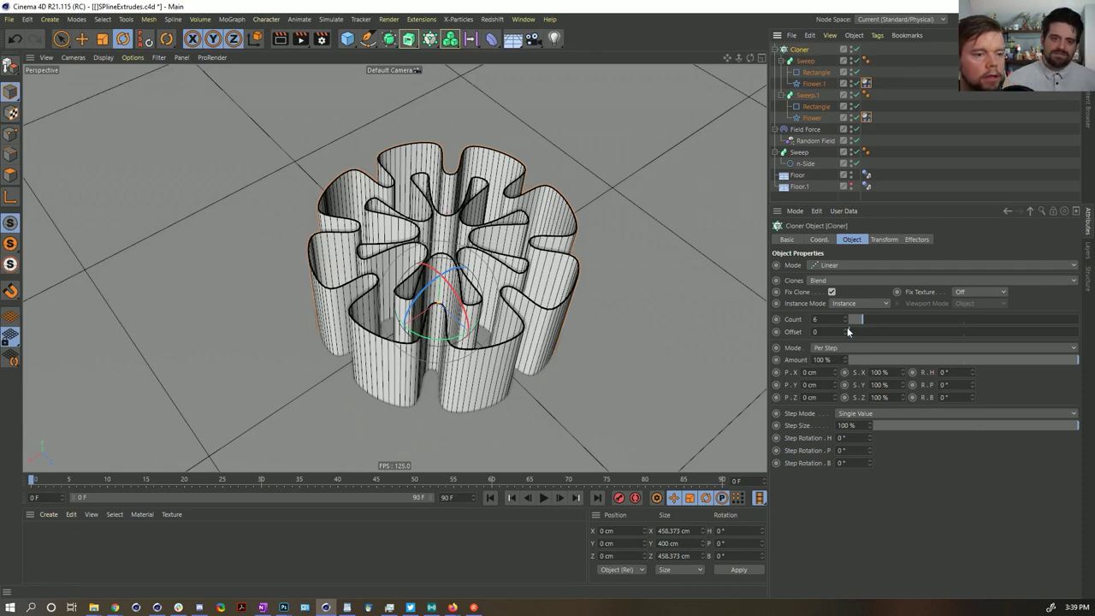
Check Flower.1, replay the simulation with the Cloner's visibility toggled, and collapse the Cloner
{"action": "left_click", "coordinate": [813, 83]}
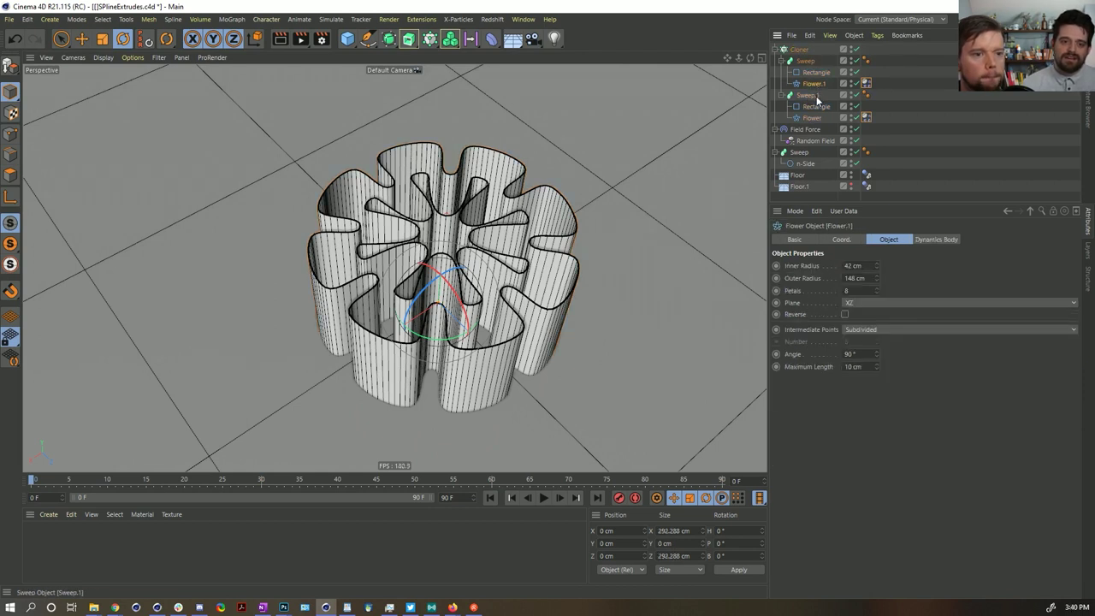
{"action": "left_click", "coordinate": [856, 51]}
{"action": "left_click", "coordinate": [544, 498]}
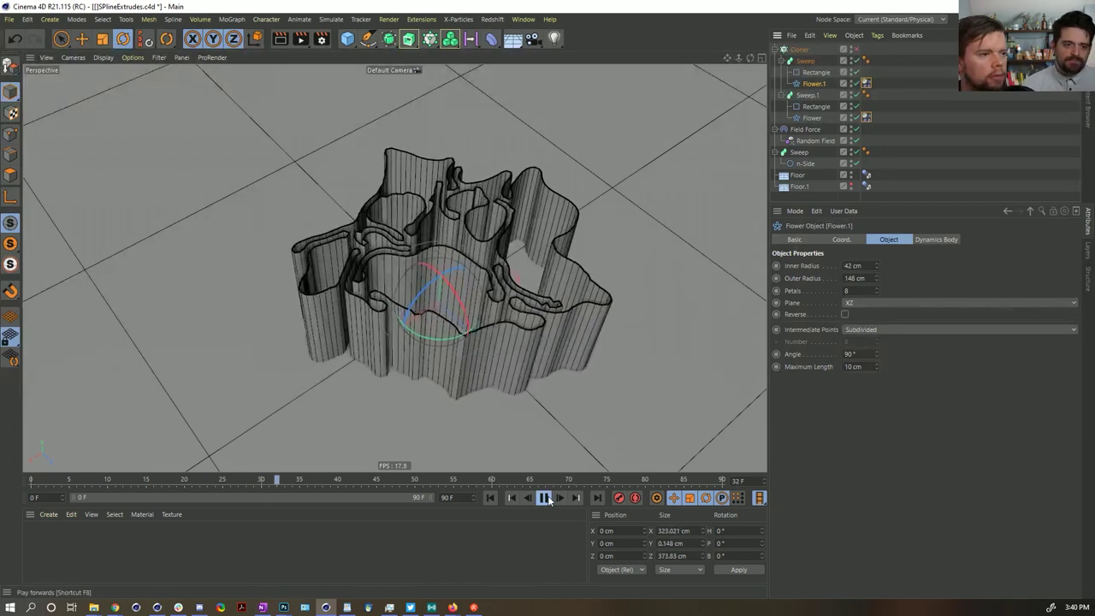
{"action": "left_click", "coordinate": [545, 498]}
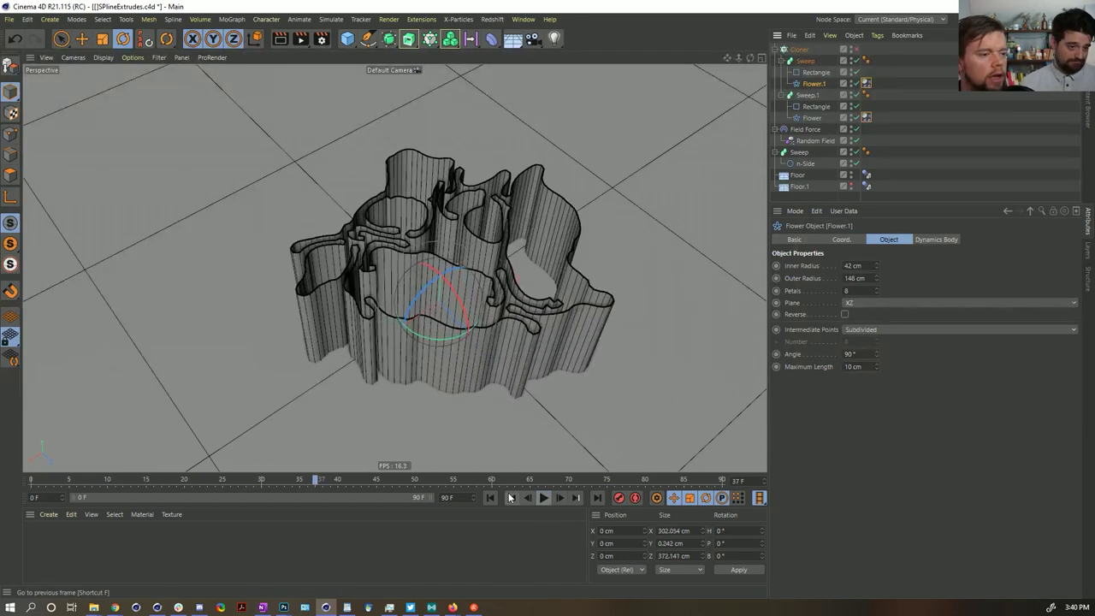
{"action": "left_click", "coordinate": [856, 51]}
{"action": "left_click", "coordinate": [801, 50]}
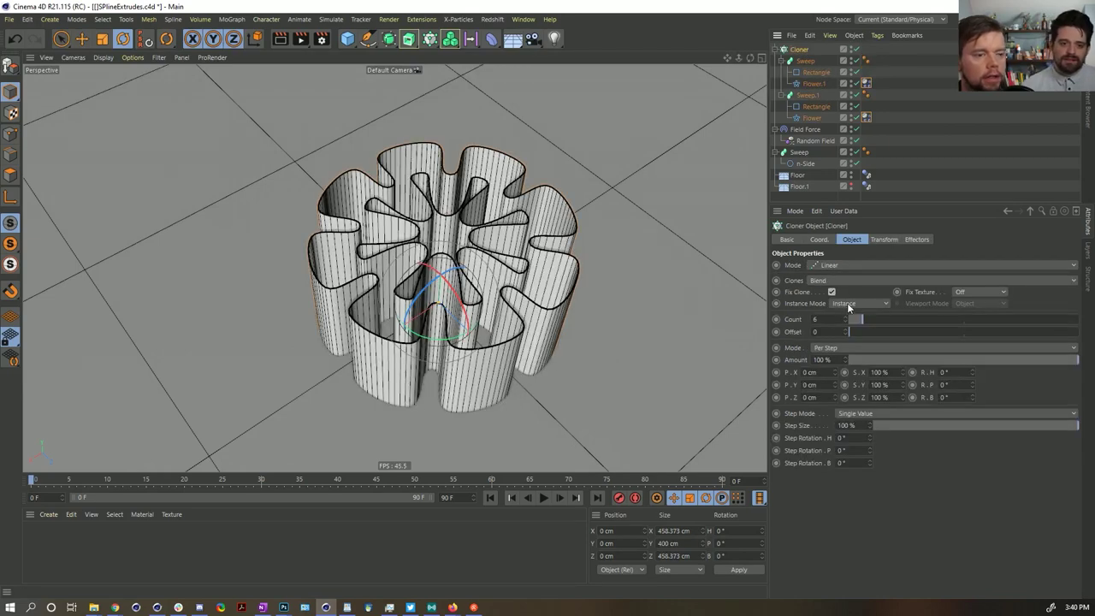
{"action": "left_click", "coordinate": [775, 50]}
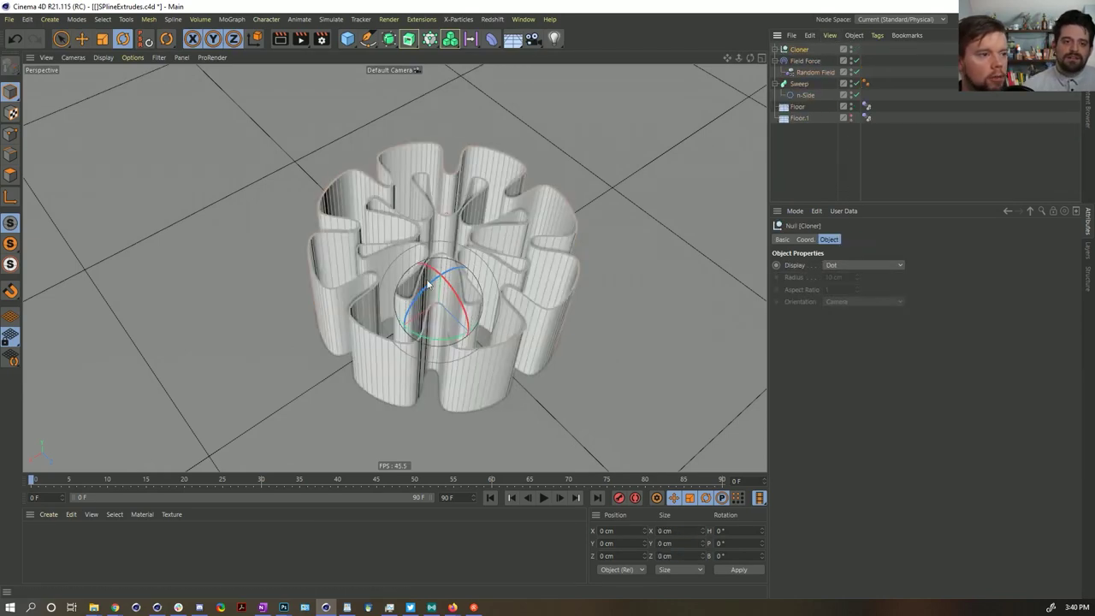
{"action": "left_click", "coordinate": [777, 50]}
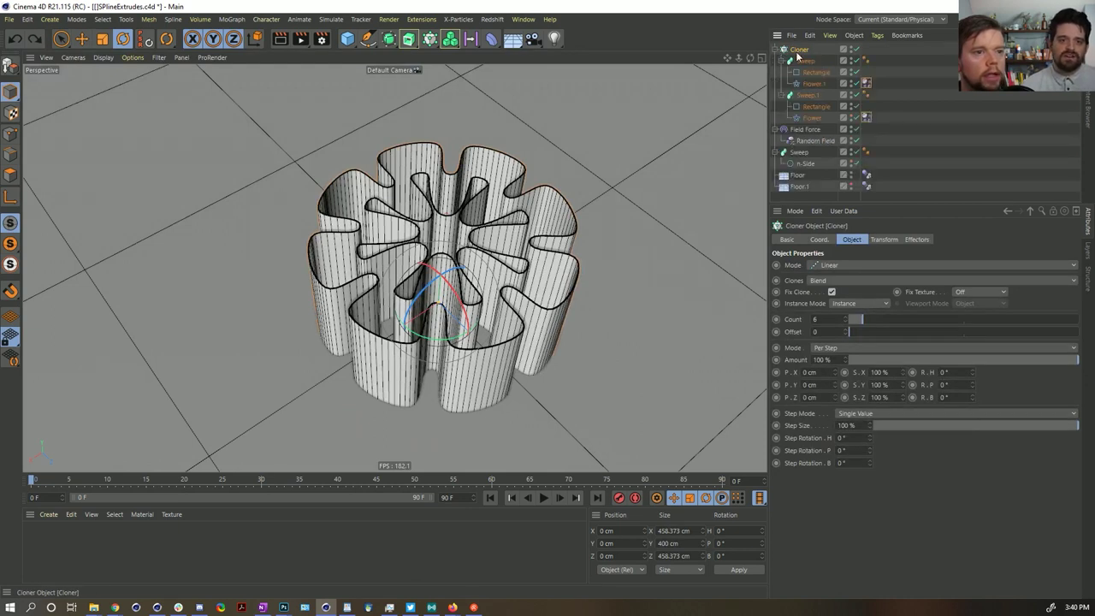
{"action": "key", "text": "c"}
{"action": "left_click", "coordinate": [776, 51]}
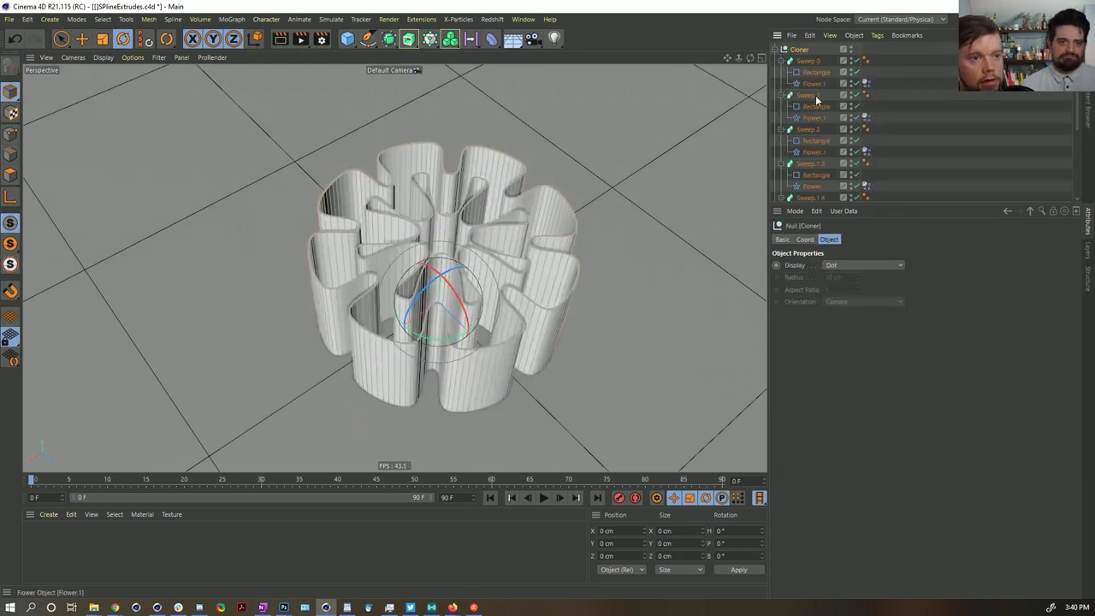
{"action": "scroll", "coordinate": [817, 108], "scroll_direction": "down", "scroll_amount": 3}
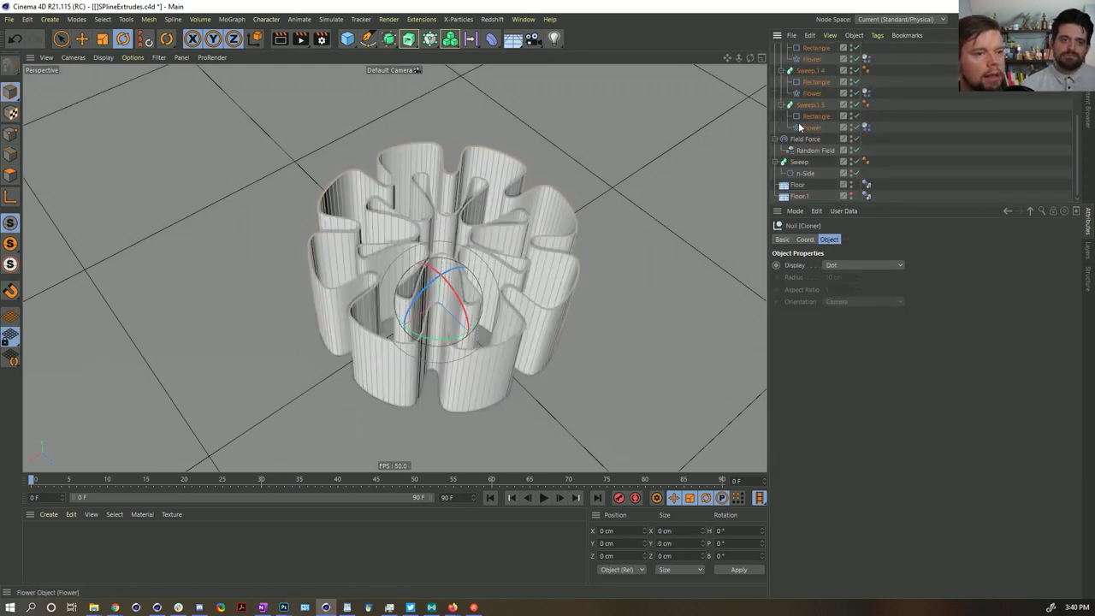
{"action": "key", "text": "ctrl+z"}
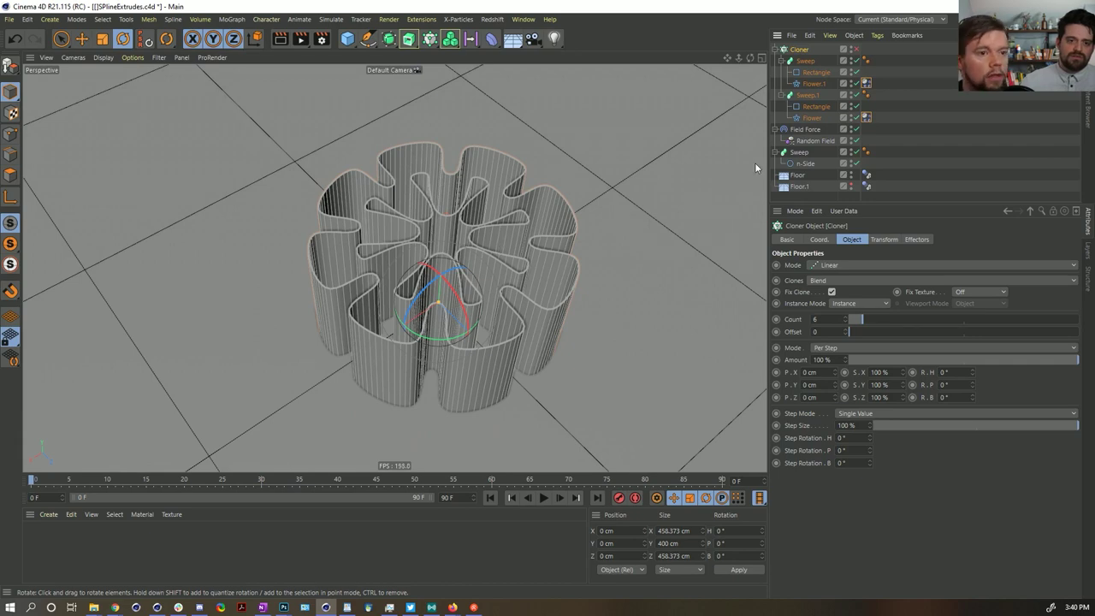
Undo three times until the Cloner sits back inside Connect under Sweep.1
{"action": "left_click", "coordinate": [813, 84]}
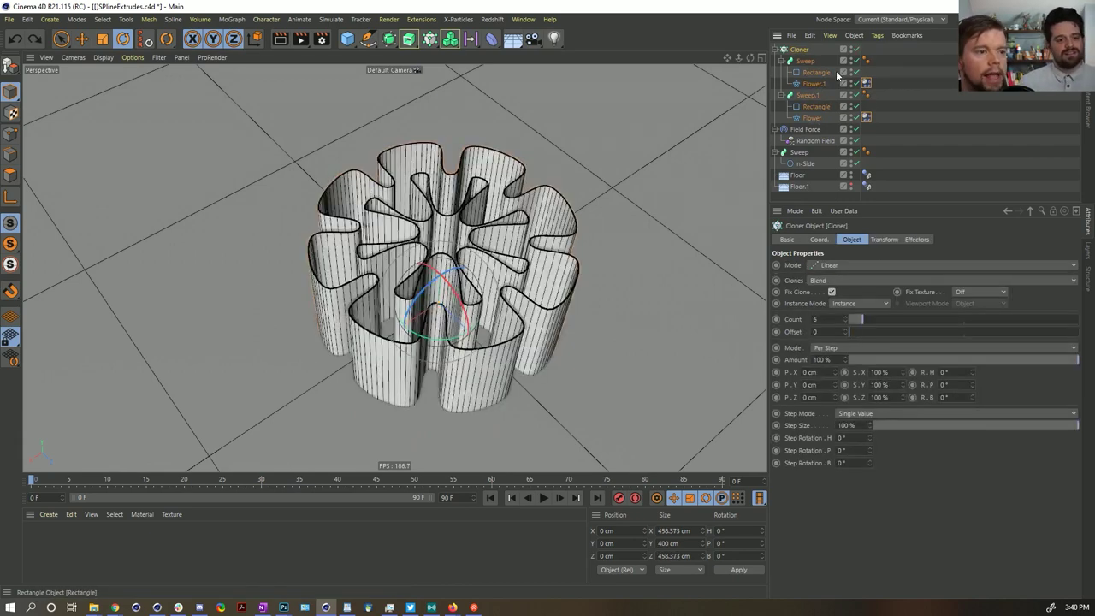
{"action": "key", "text": "ctrl+z"}
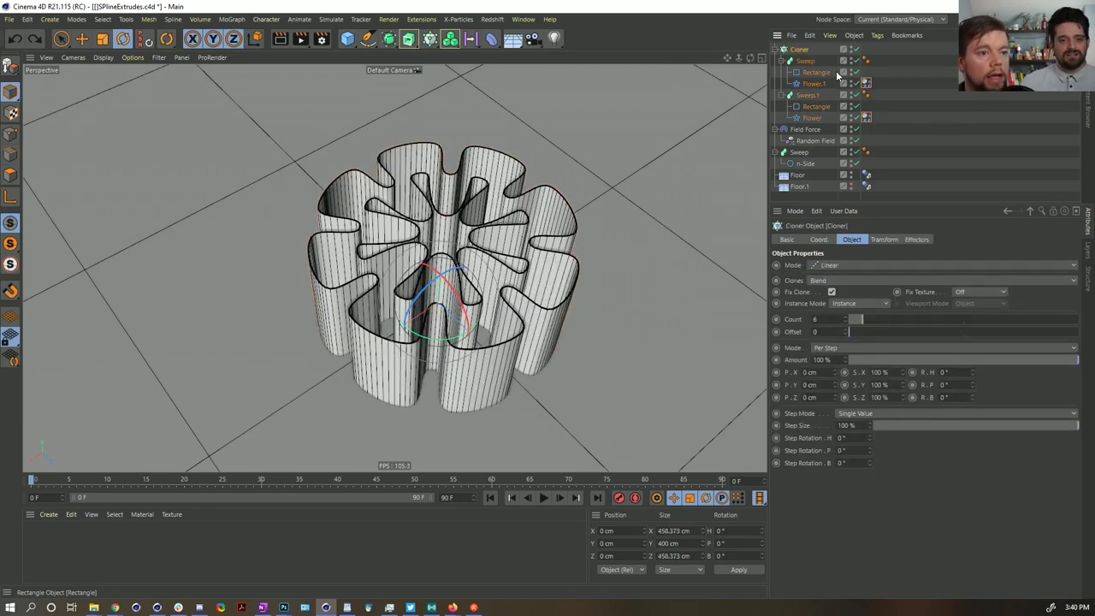
{"action": "key", "text": "ctrl+z"}
{"action": "key", "text": "ctrl+z"}
{"action": "key", "text": "ctrl+z"}
{"action": "key", "text": "ctrl+z"}
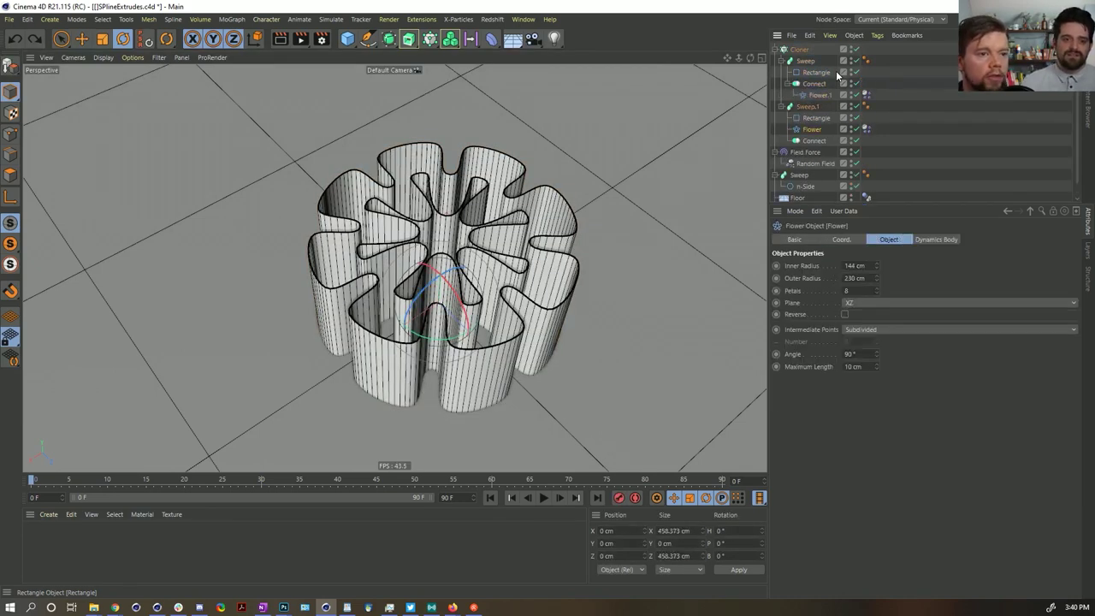
{"action": "key", "text": "ctrl+z"}
{"action": "key", "text": "ctrl+z"}
{"action": "key", "text": "ctrl+z"}
{"action": "key", "text": "ctrl+z"}
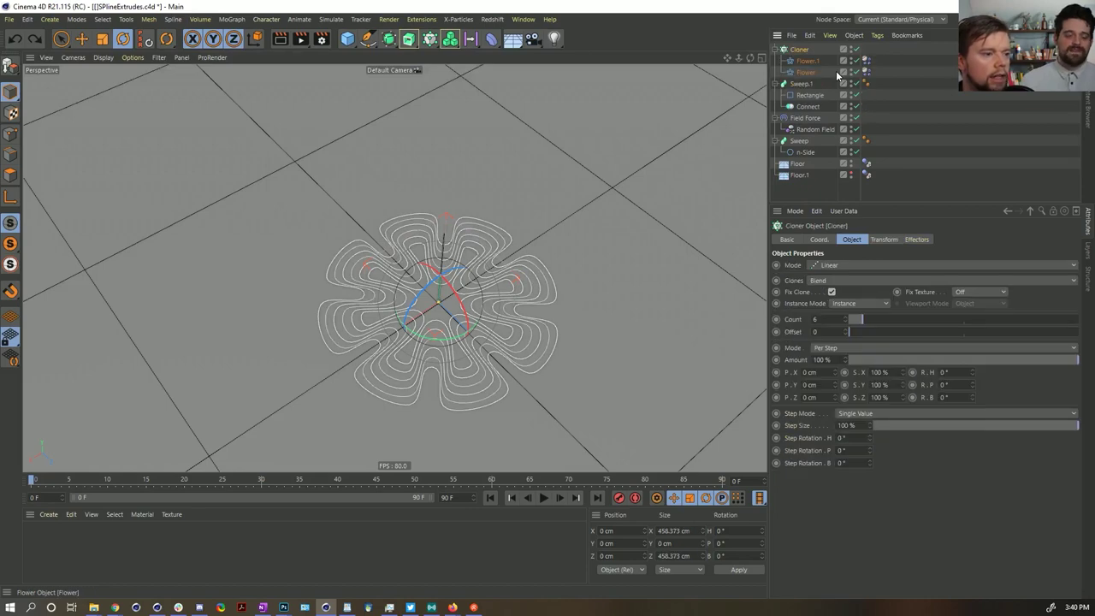
Stop the simulation at frame 16 and close in on the maze-like walls
{"action": "left_click", "coordinate": [544, 499]}
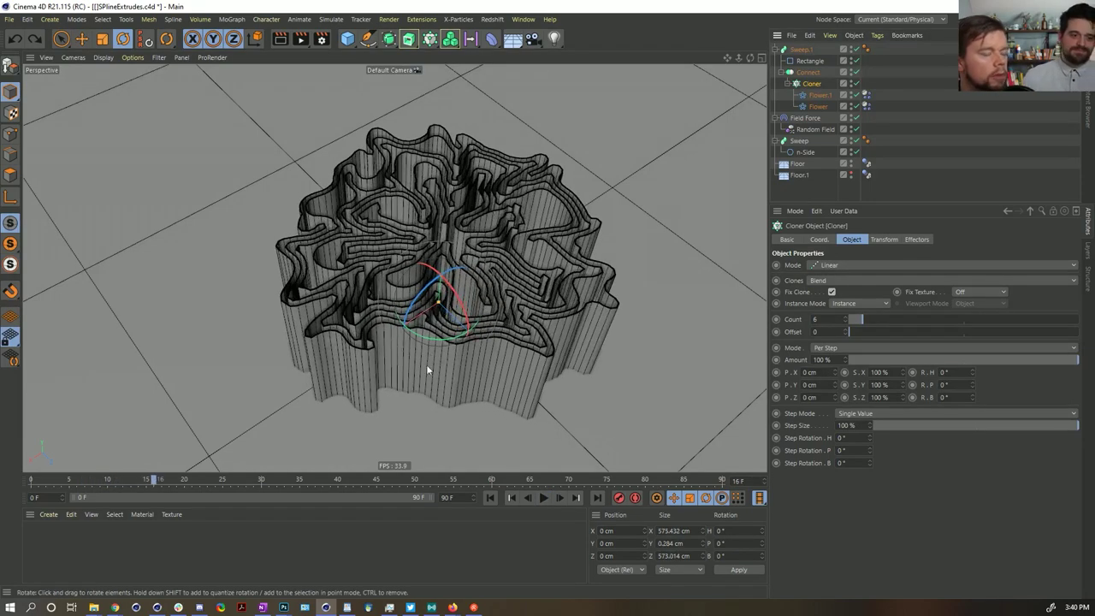
{"action": "left_click_drag", "start_coordinate": [375, 390], "coordinate": [402, 325], "text": "alt"}
{"action": "scroll", "coordinate": [417, 271], "scroll_direction": "up", "scroll_amount": 5}
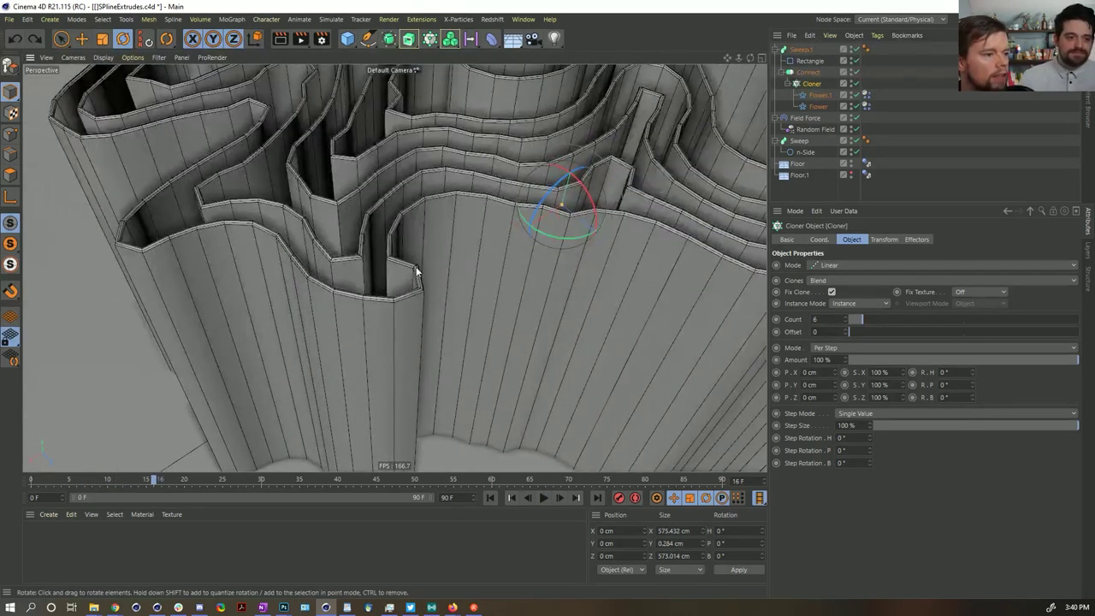
{"action": "scroll", "coordinate": [420, 265], "scroll_direction": "down", "scroll_amount": 5}
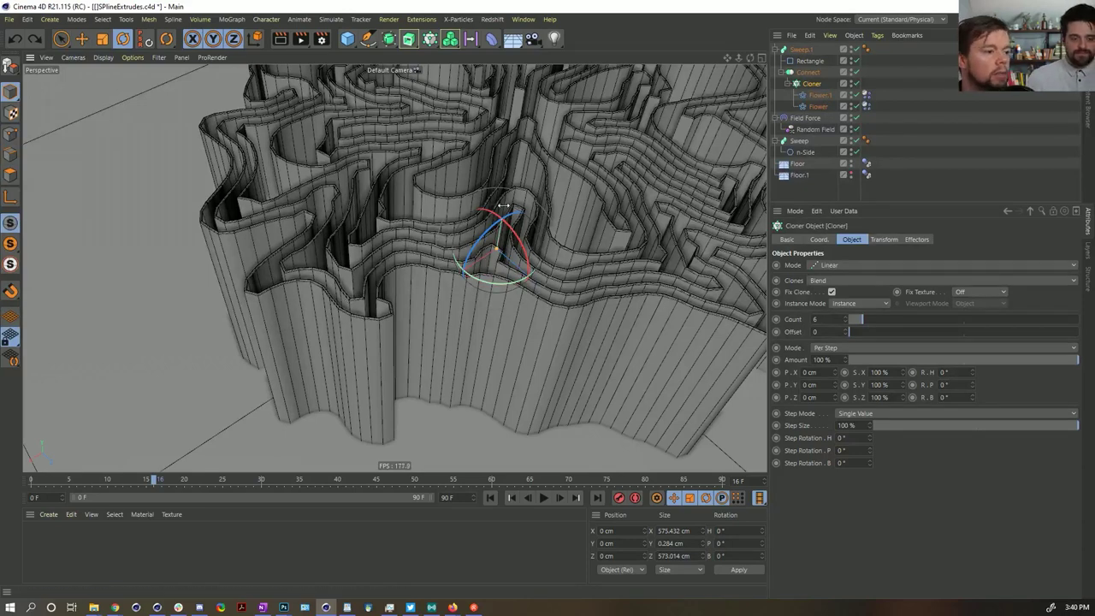
Wrap Sweep.1 in a Subdivision Surface with editor and render subdivision levels of 1
{"action": "left_click", "coordinate": [805, 50]}
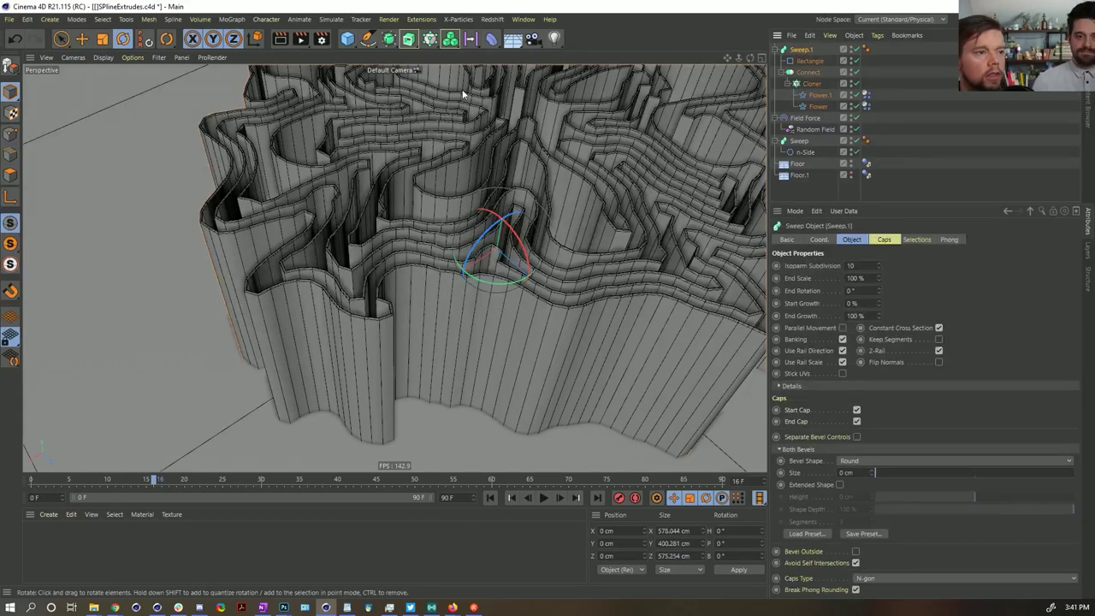
{"action": "left_click", "coordinate": [389, 39], "text": "alt"}
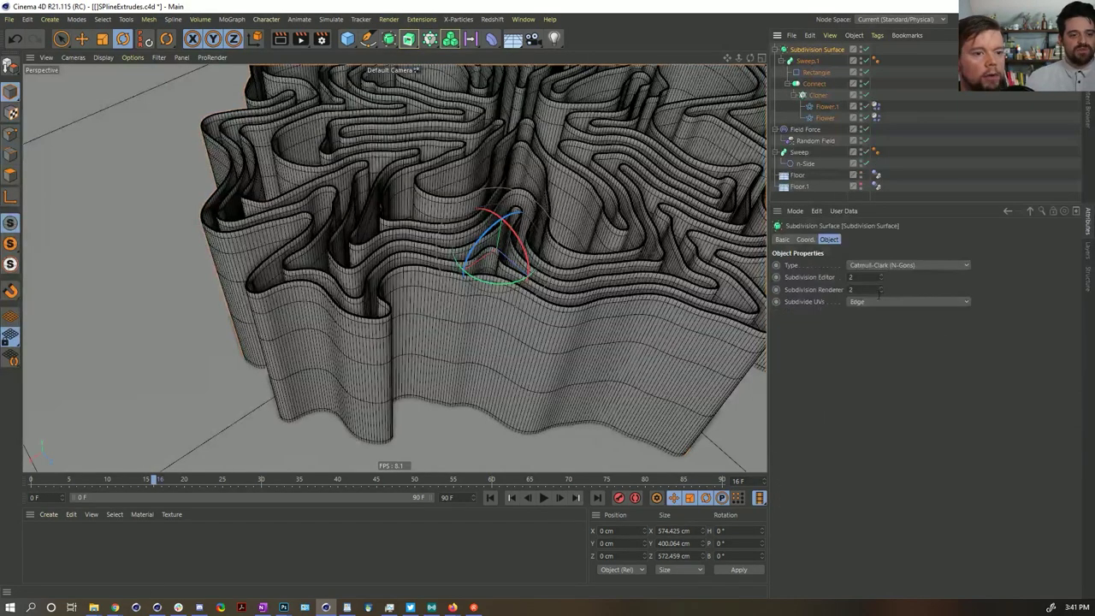
{"action": "type", "text": "1"}
{"action": "key", "text": "Tab"}
{"action": "type", "text": "1"}
{"action": "key", "text": "Return"}
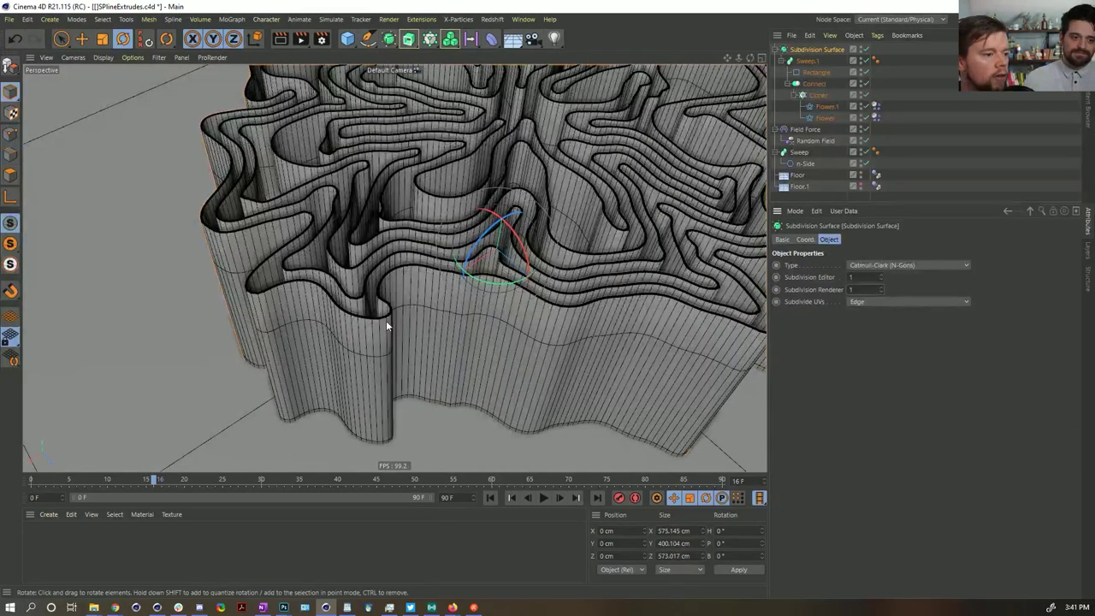
Switch off the Subdivision Surface, then rewind and play the soft-body simulation
{"action": "scroll", "coordinate": [714, 129], "scroll_direction": "down", "scroll_amount": 3}
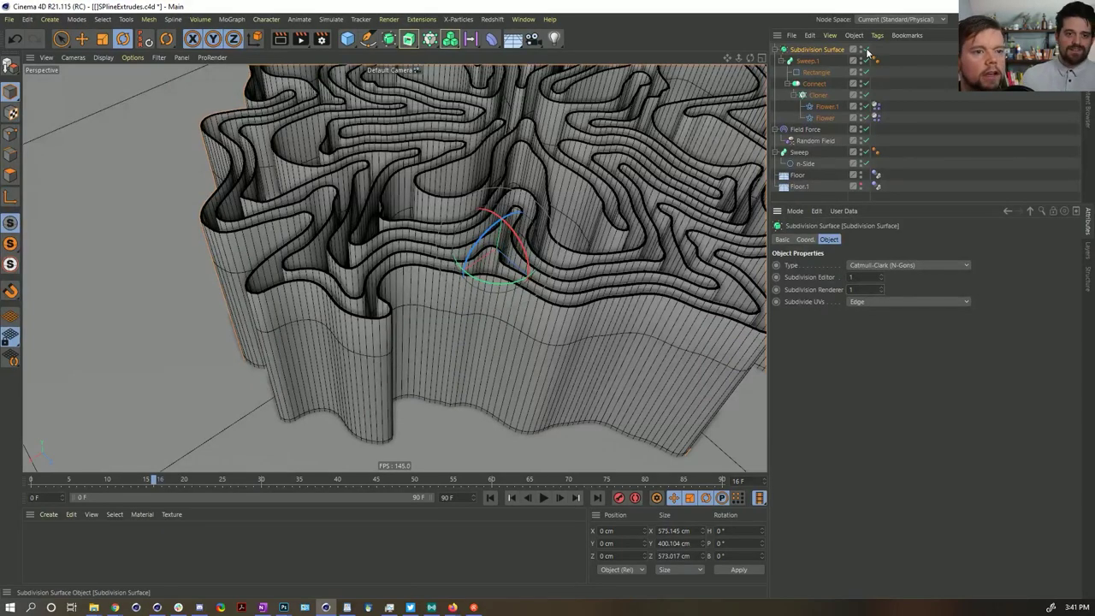
{"action": "left_click", "coordinate": [865, 49]}
{"action": "scroll", "coordinate": [519, 187], "scroll_direction": "down", "scroll_amount": 5}
{"action": "left_click_drag", "start_coordinate": [518, 187], "coordinate": [501, 224], "text": "alt"}
{"action": "left_click", "coordinate": [490, 498]}
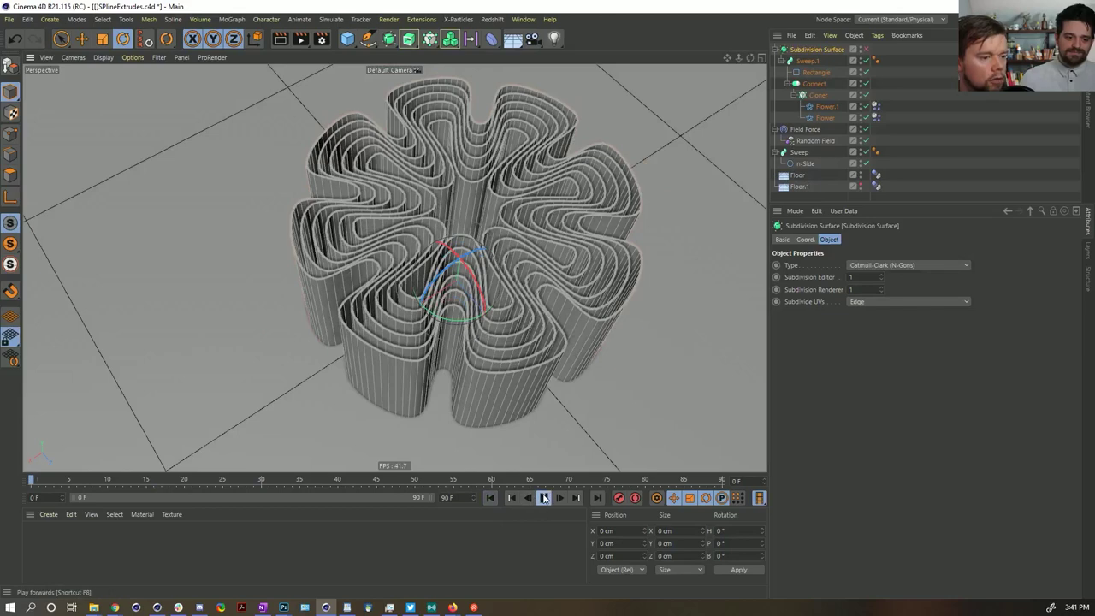
{"action": "left_click", "coordinate": [544, 498]}
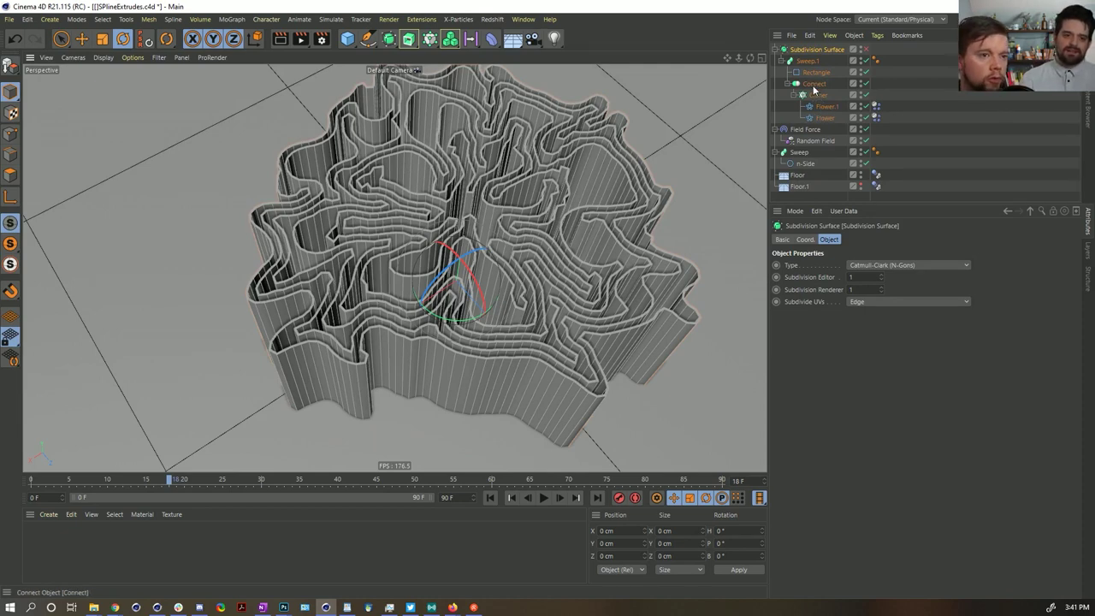
Move Sweep.1 out of the Subdivision Surface and select its Rectangle profile
{"action": "left_click", "coordinate": [816, 85]}
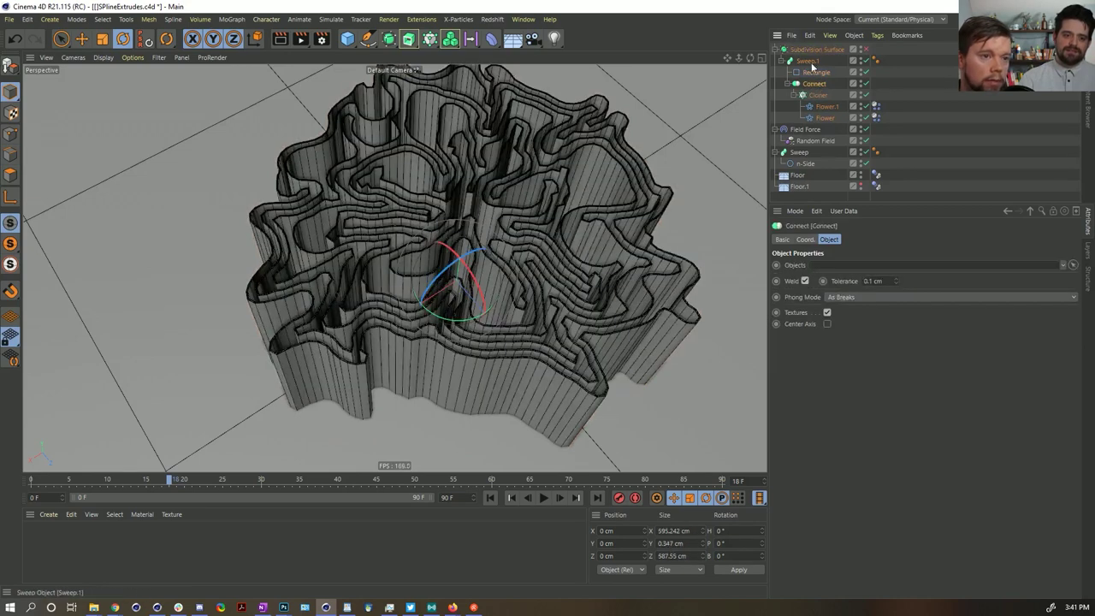
{"action": "left_click_drag", "start_coordinate": [804, 61], "coordinate": [812, 47]}
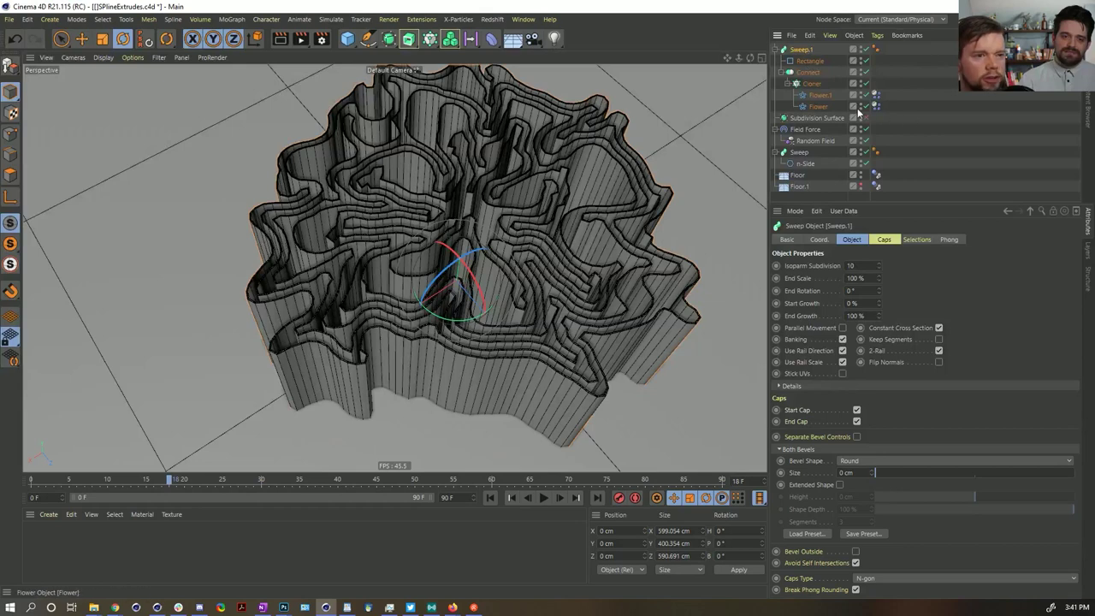
{"action": "left_click", "coordinate": [809, 60]}
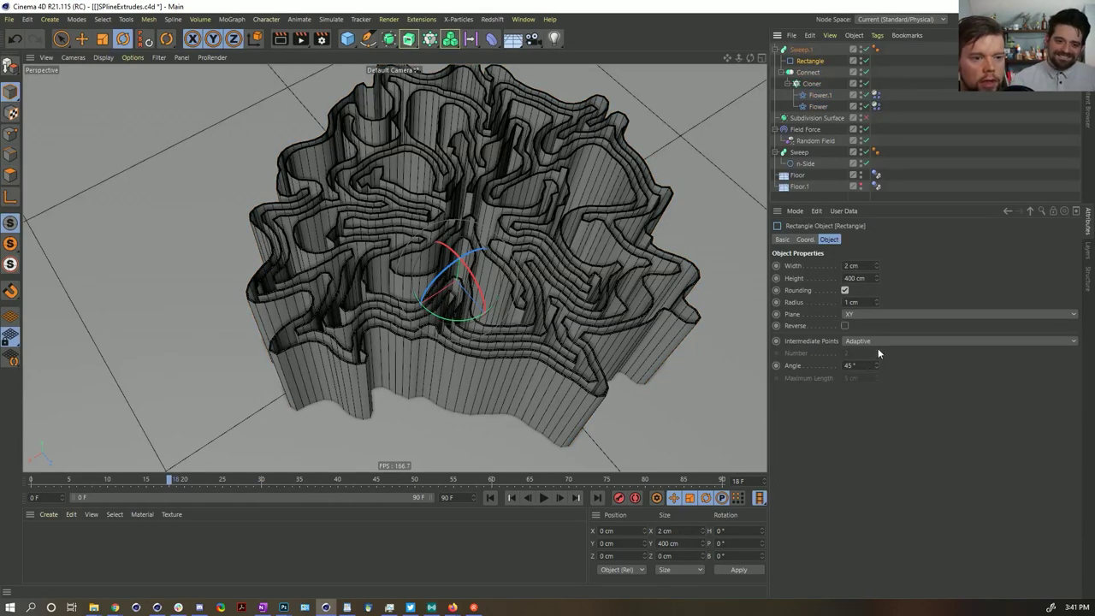
Turn off Rounding on the Rectangle profile so the walls get sharp corners
{"action": "left_click", "coordinate": [876, 341]}
{"action": "left_click", "coordinate": [846, 291]}
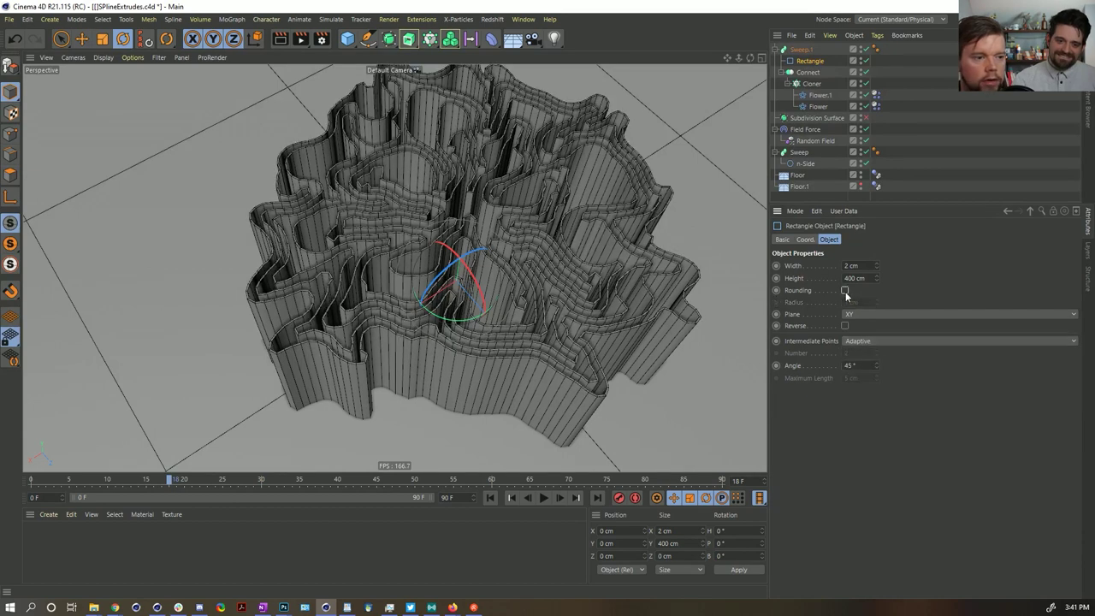
{"action": "left_click_drag", "start_coordinate": [432, 168], "coordinate": [438, 175], "text": "alt"}
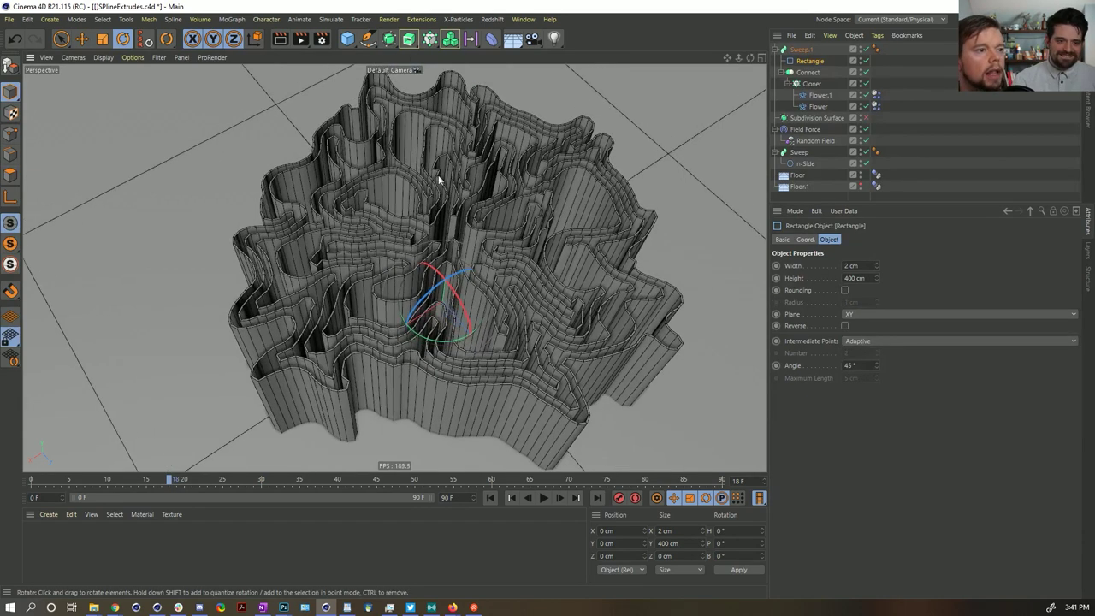
{"action": "left_click", "coordinate": [451, 38]}
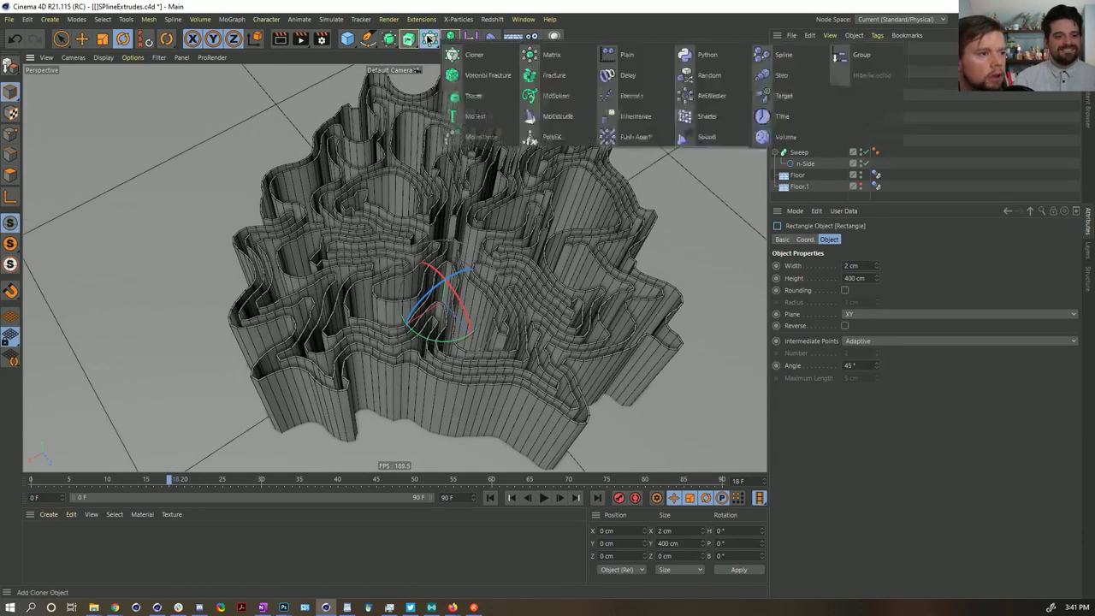
{"action": "left_click", "coordinate": [554, 76]}
{"action": "left_click_drag", "start_coordinate": [811, 65], "coordinate": [804, 52]}
{"action": "left_click", "coordinate": [802, 49]}
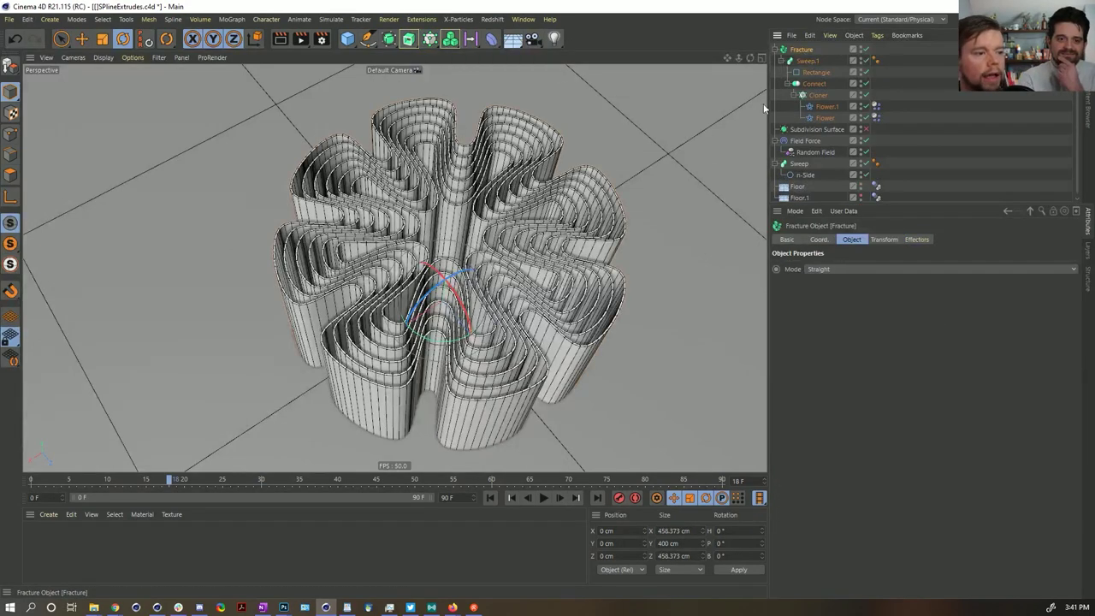
{"action": "left_click", "coordinate": [491, 497]}
{"action": "left_click", "coordinate": [544, 497]}
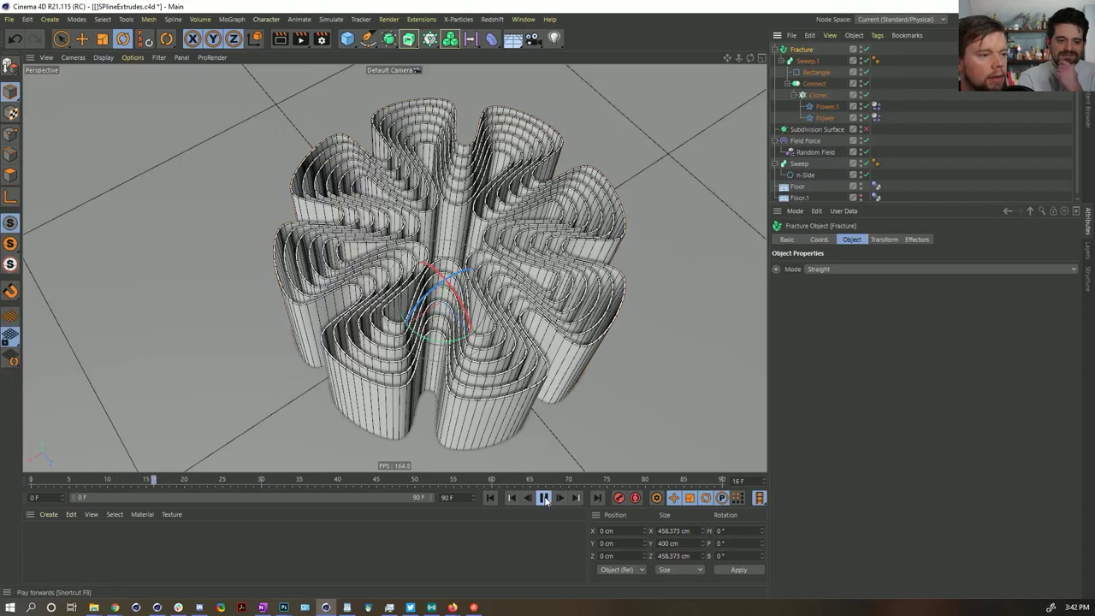
{"action": "left_click", "coordinate": [544, 497]}
{"action": "left_click", "coordinate": [491, 497]}
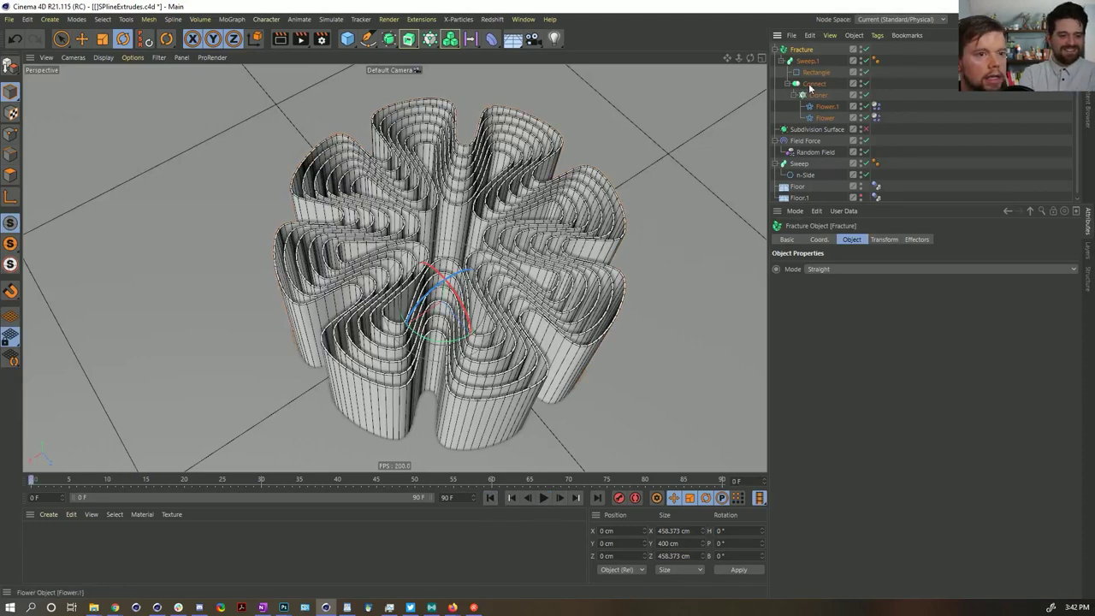
{"action": "left_click", "coordinate": [826, 268]}
{"action": "left_click", "coordinate": [824, 291]}
{"action": "left_click", "coordinate": [544, 497]}
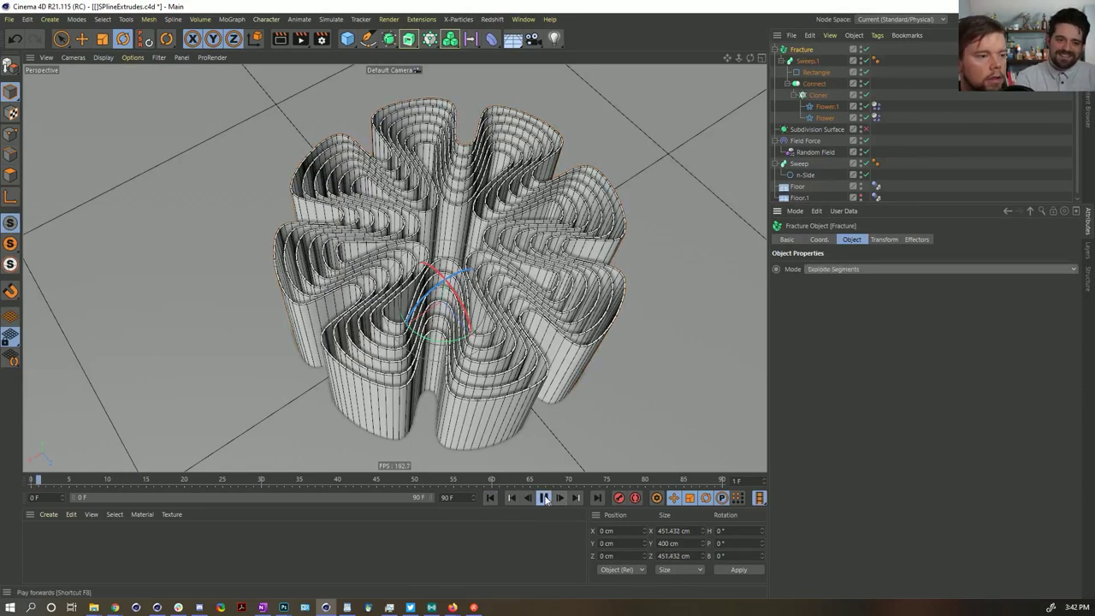
{"action": "left_click", "coordinate": [544, 497]}
{"action": "left_click_drag", "start_coordinate": [805, 67], "coordinate": [809, 48]}
{"action": "left_click", "coordinate": [802, 119]}
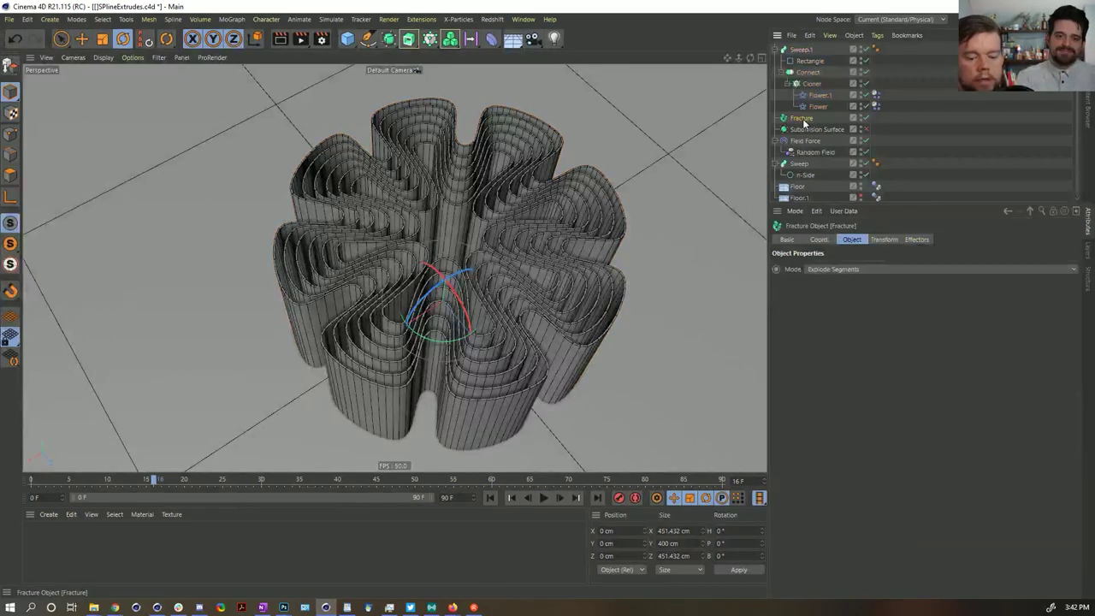
{"action": "key", "text": "Delete"}
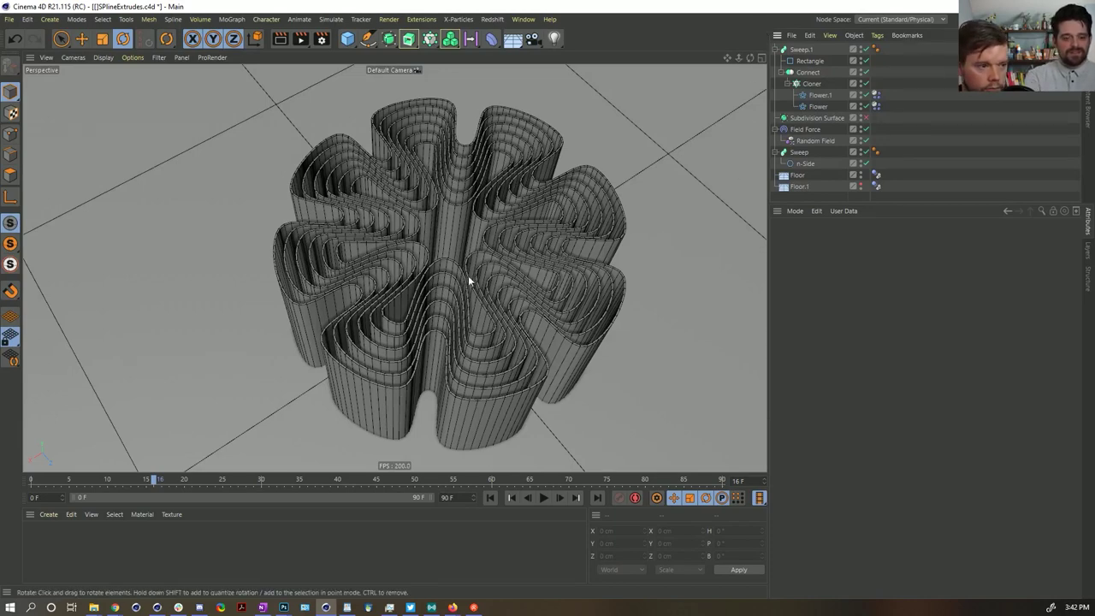
{"action": "left_click_drag", "start_coordinate": [468, 275], "coordinate": [764, 112], "text": "alt"}
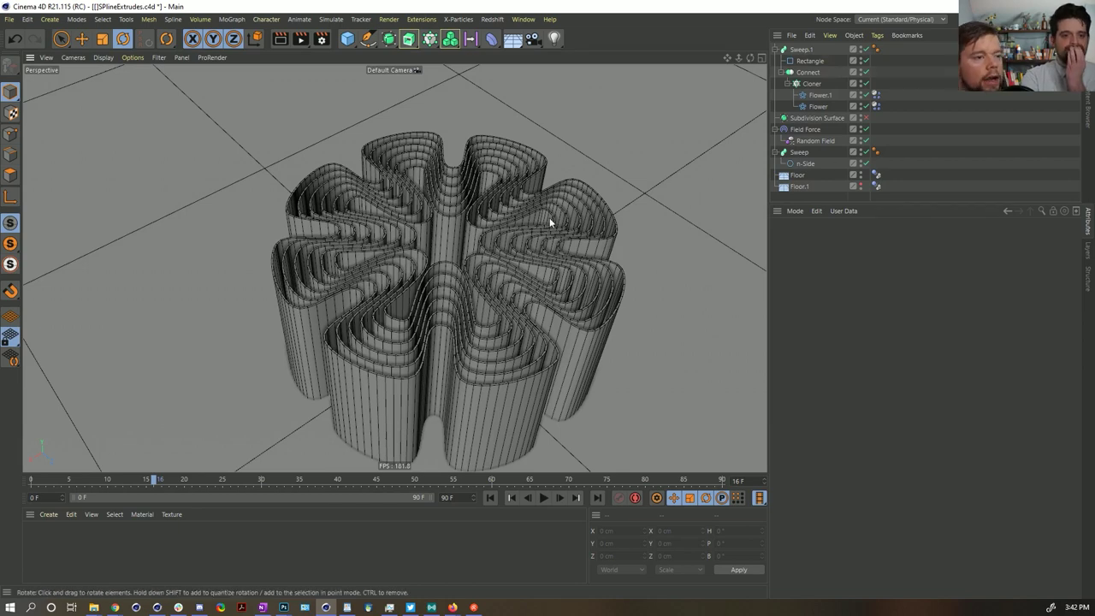
{"action": "left_click_drag", "start_coordinate": [548, 241], "coordinate": [552, 428], "text": "alt"}
{"action": "left_click", "coordinate": [545, 498]}
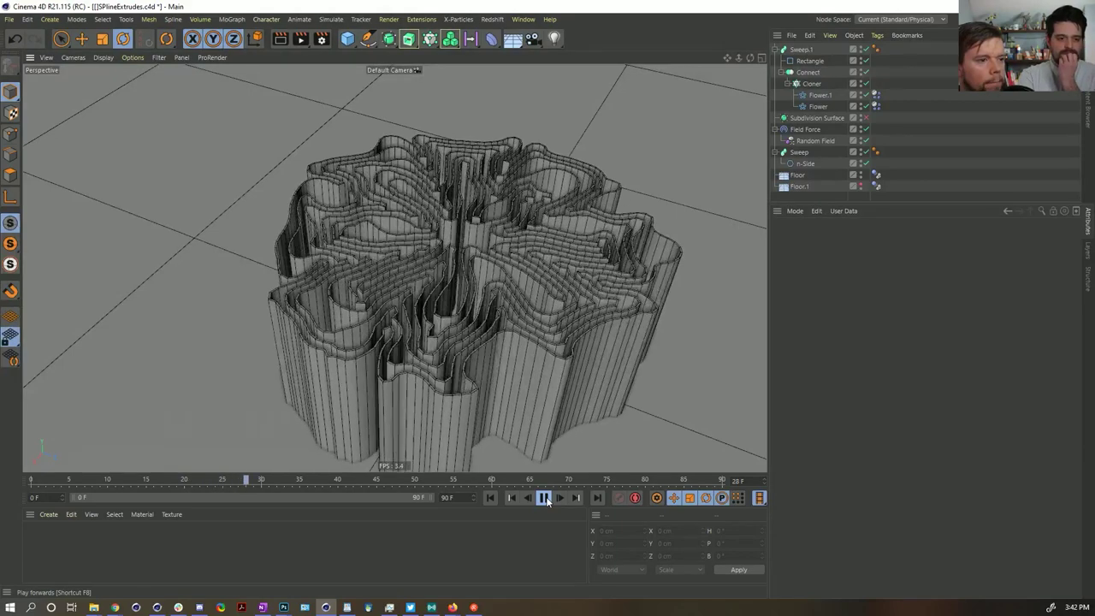
{"action": "left_click", "coordinate": [544, 498]}
{"action": "left_click", "coordinate": [492, 498]}
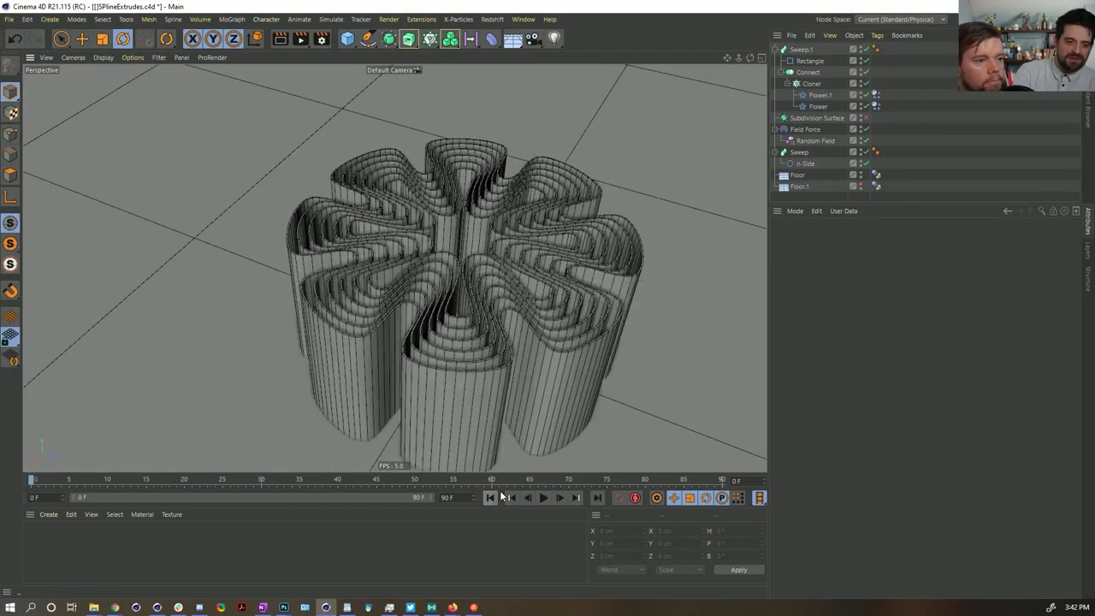
{"action": "left_click", "coordinate": [804, 50]}
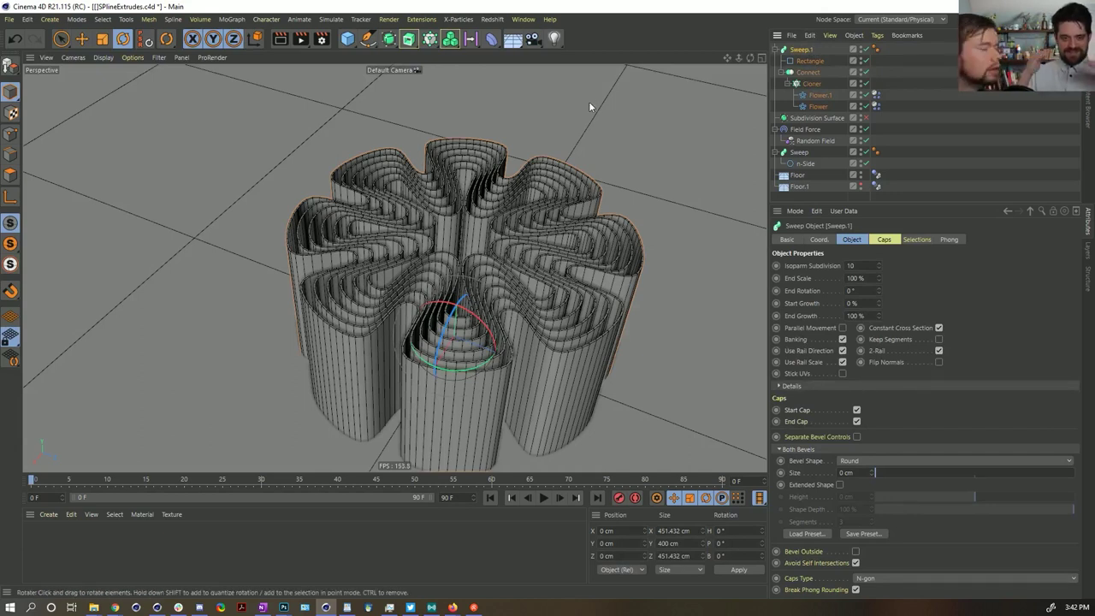
{"action": "left_click", "coordinate": [810, 61]}
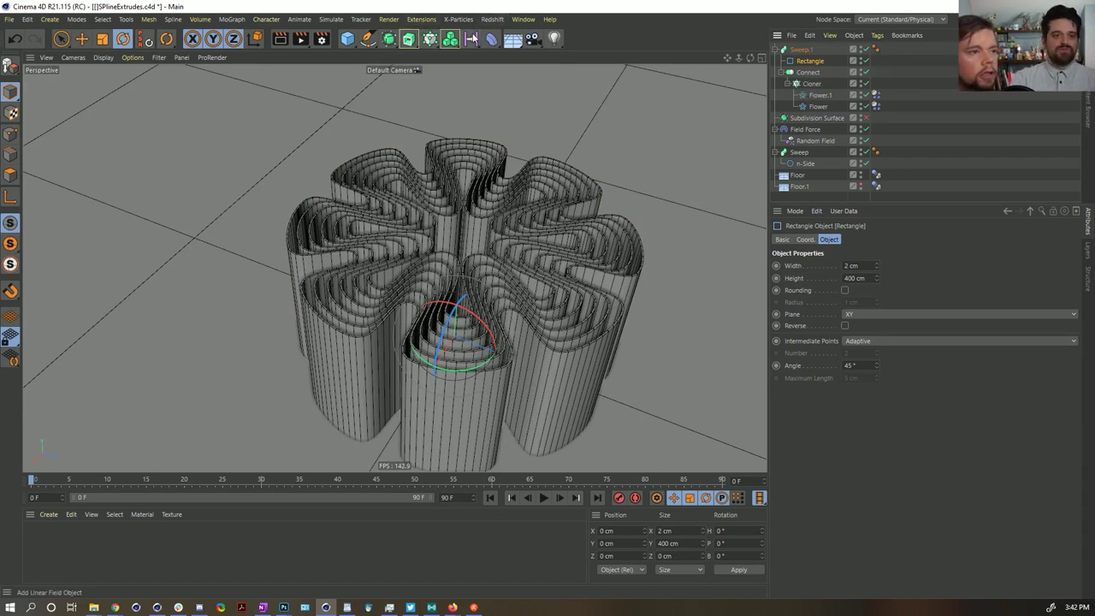
{"action": "left_click", "coordinate": [402, 41]}
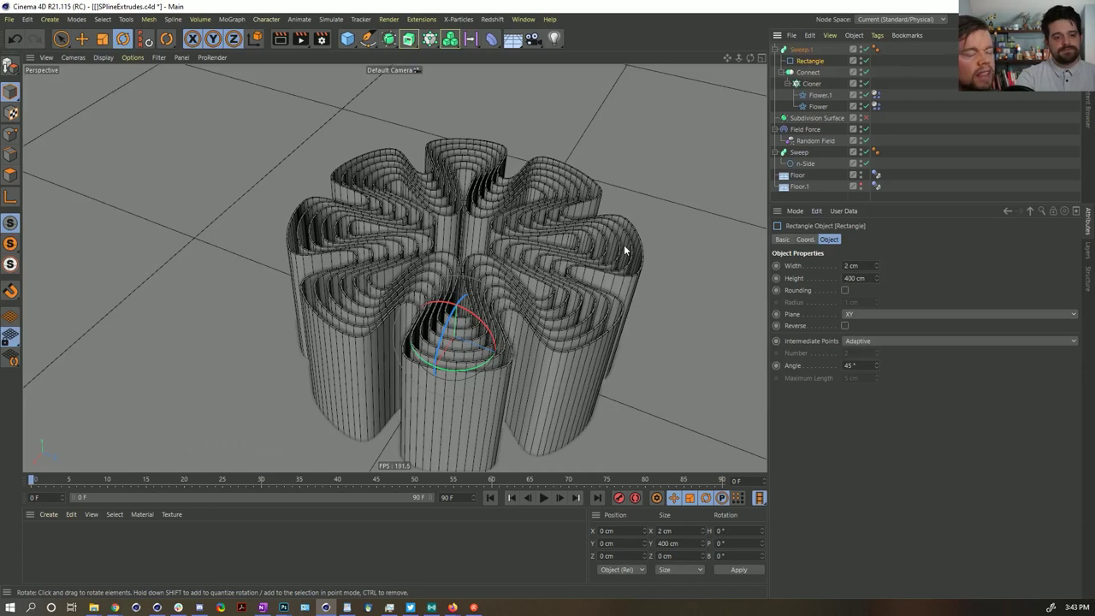
{"action": "left_click_drag", "start_coordinate": [632, 292], "coordinate": [577, 348], "text": "alt"}
{"action": "scroll", "coordinate": [599, 274], "scroll_direction": "down", "scroll_amount": 4}
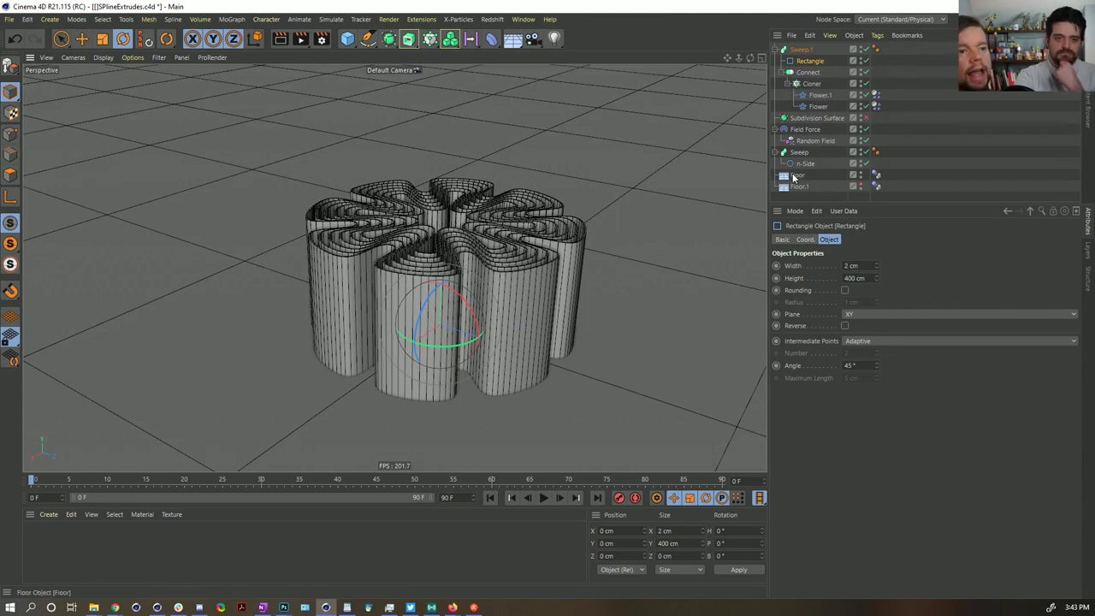
{"action": "left_click", "coordinate": [348, 39]}
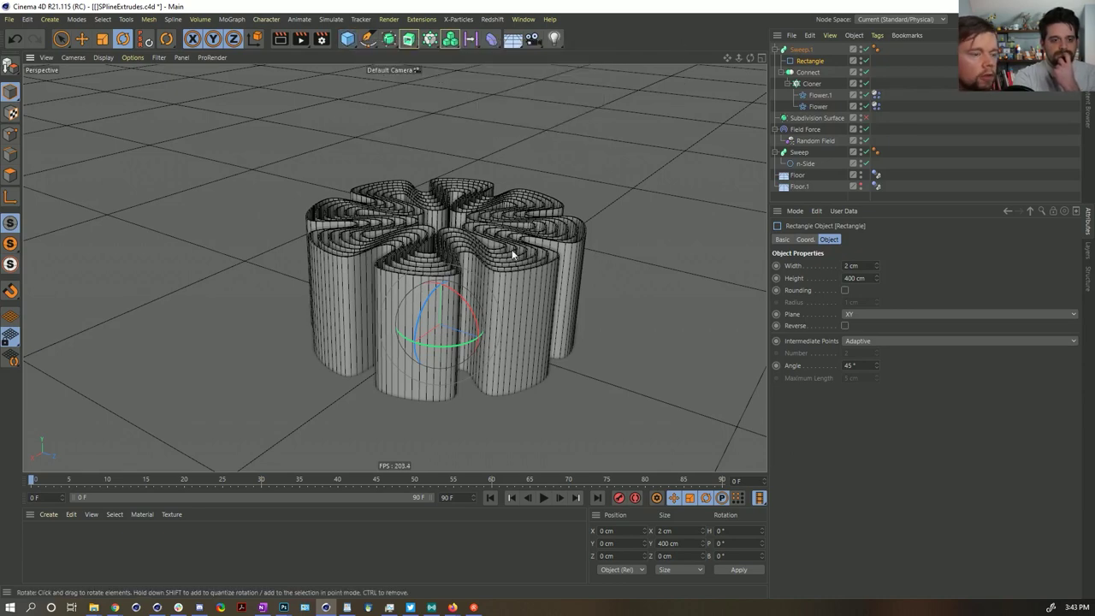
{"action": "left_click_drag", "start_coordinate": [493, 251], "coordinate": [492, 250], "text": "alt"}
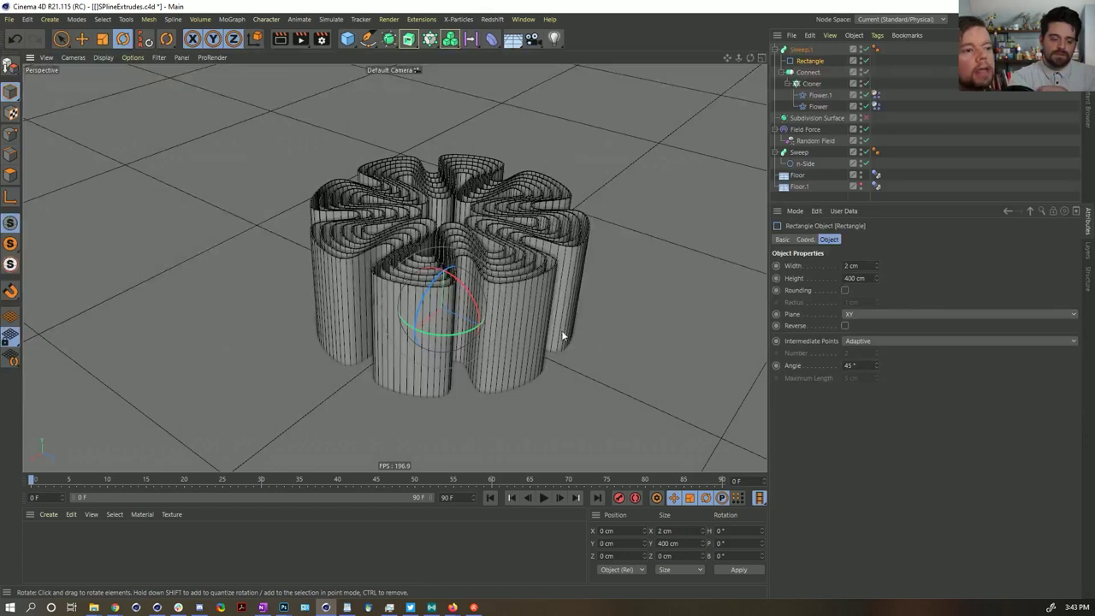
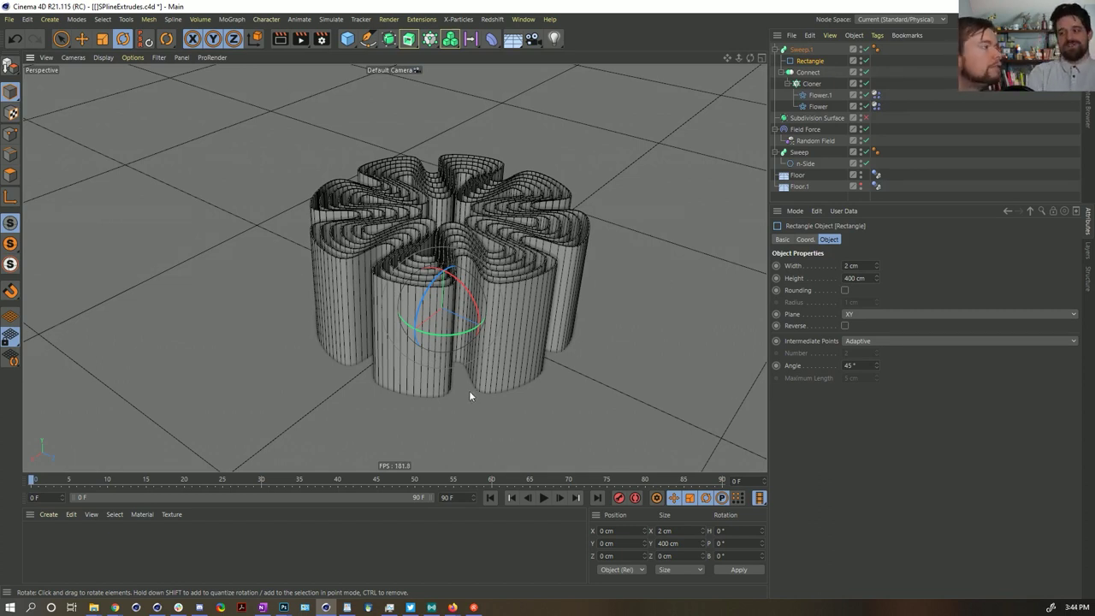
Preview the terrain growth animation from a lower orbit angle, then rewind to frame 0
{"action": "scroll", "coordinate": [500, 288], "scroll_direction": "up", "scroll_amount": 5}
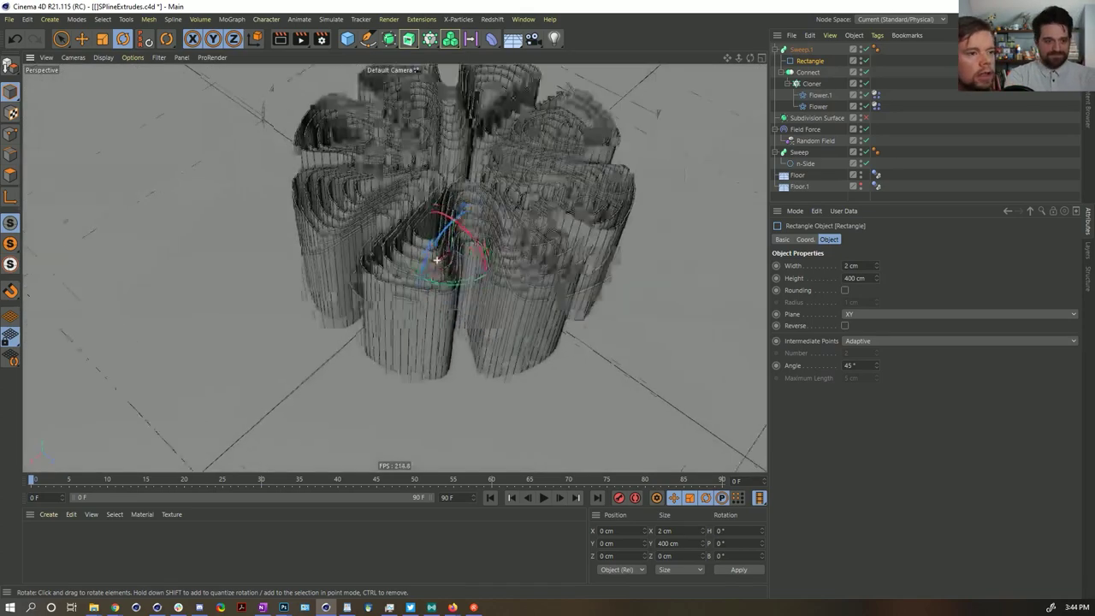
{"action": "left_click_drag", "start_coordinate": [370, 316], "coordinate": [402, 325], "text": "alt"}
{"action": "left_click", "coordinate": [543, 498]}
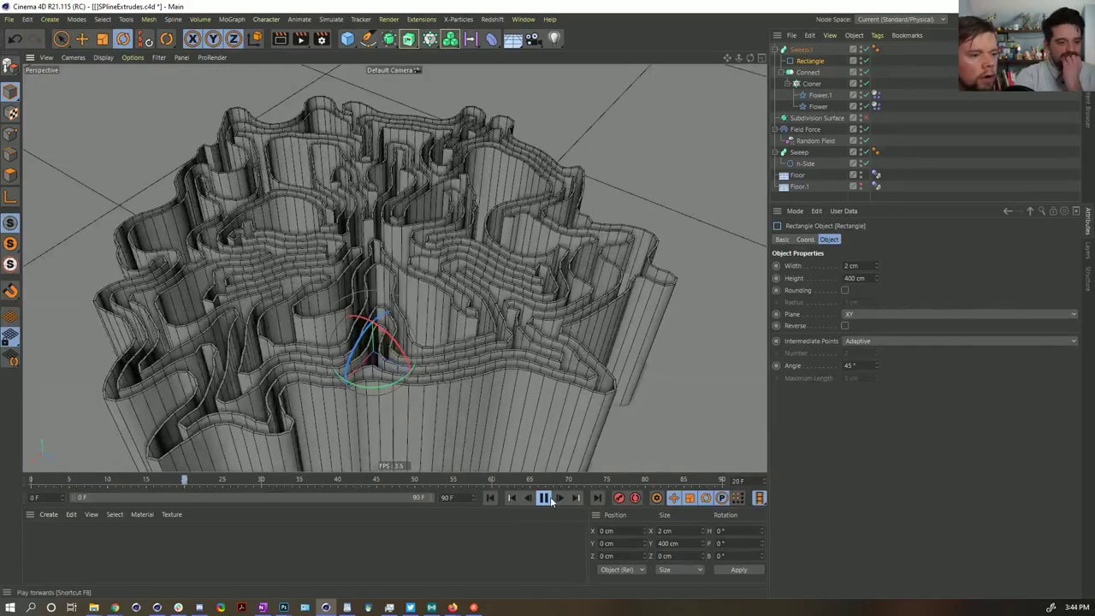
{"action": "left_click", "coordinate": [544, 498]}
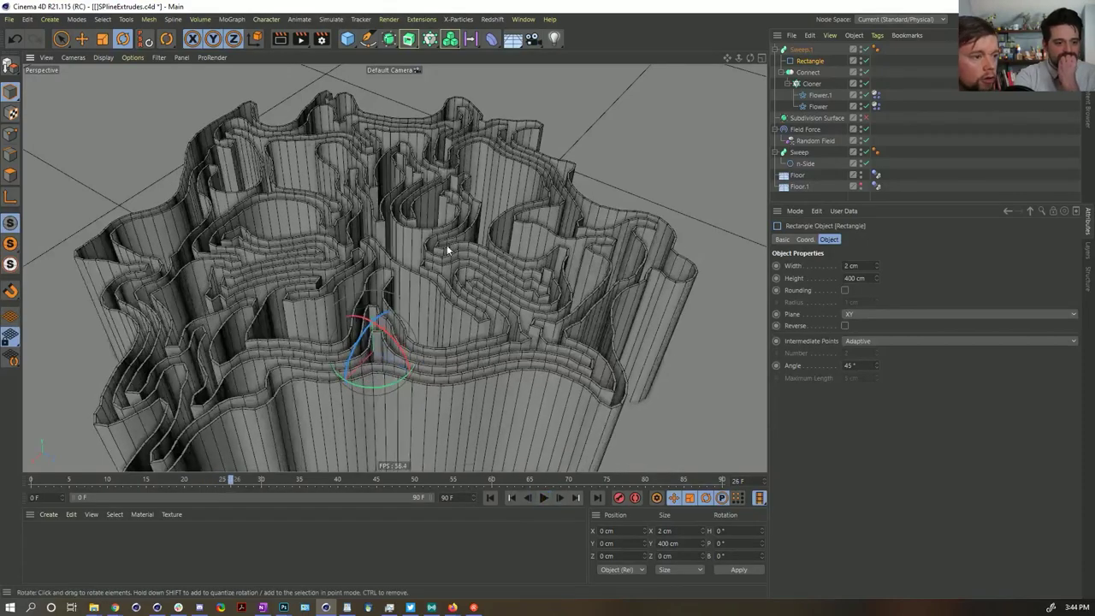
{"action": "left_click_drag", "start_coordinate": [451, 248], "coordinate": [355, 284], "text": "alt"}
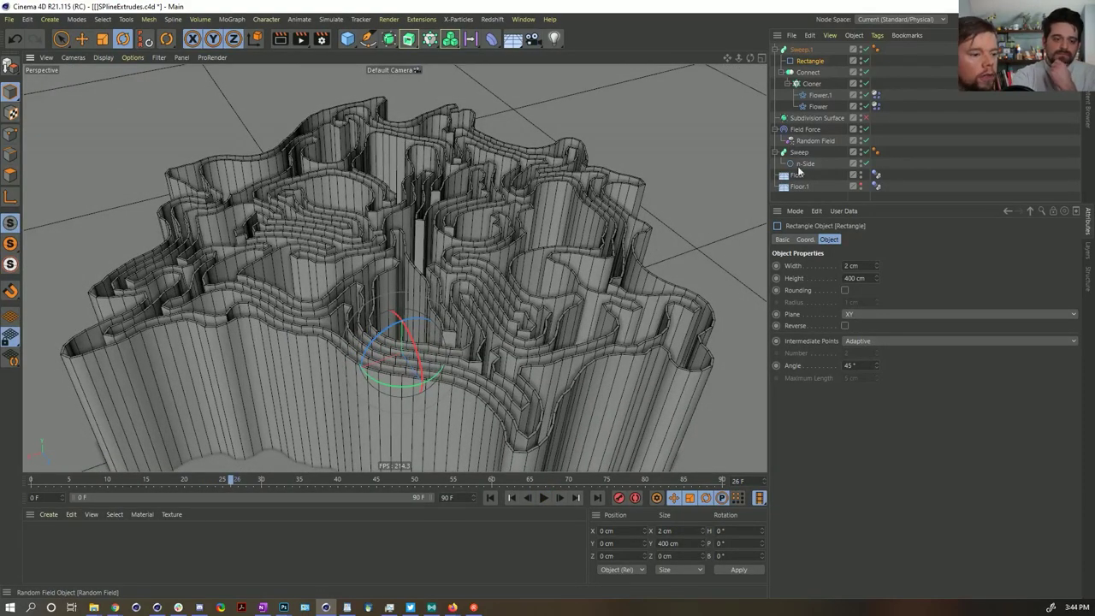
{"action": "left_click", "coordinate": [491, 497]}
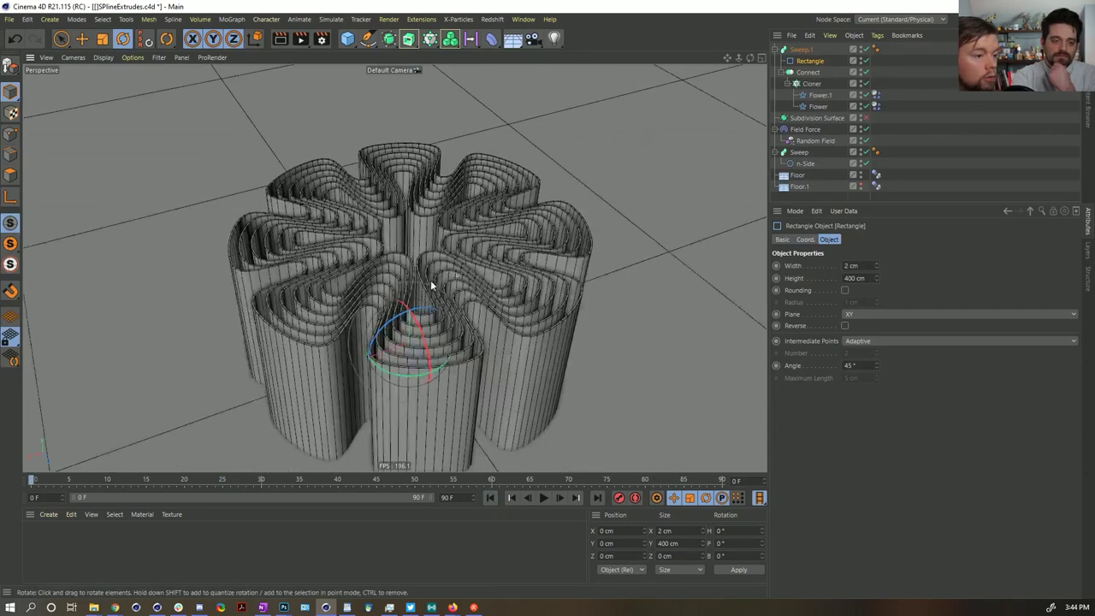
Duplicate Sweep.1 as Sweep.2 and add an XZ-plane n-Side hexagon scaled to about 560 cm
{"action": "left_click", "coordinate": [801, 51]}
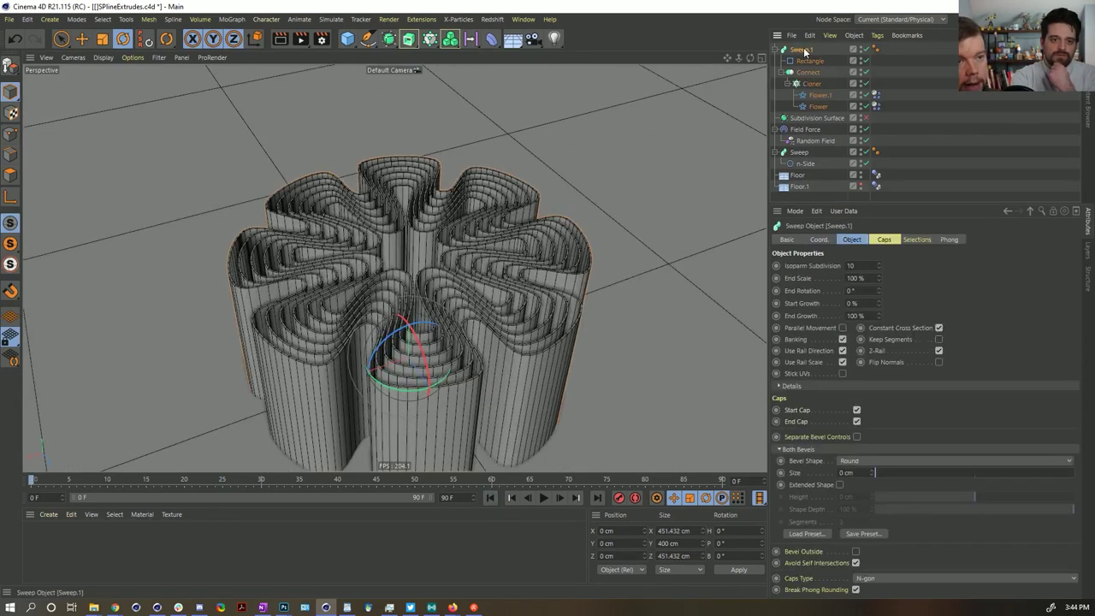
{"action": "key", "text": "ctrl+c"}
{"action": "key", "text": "ctrl+v"}
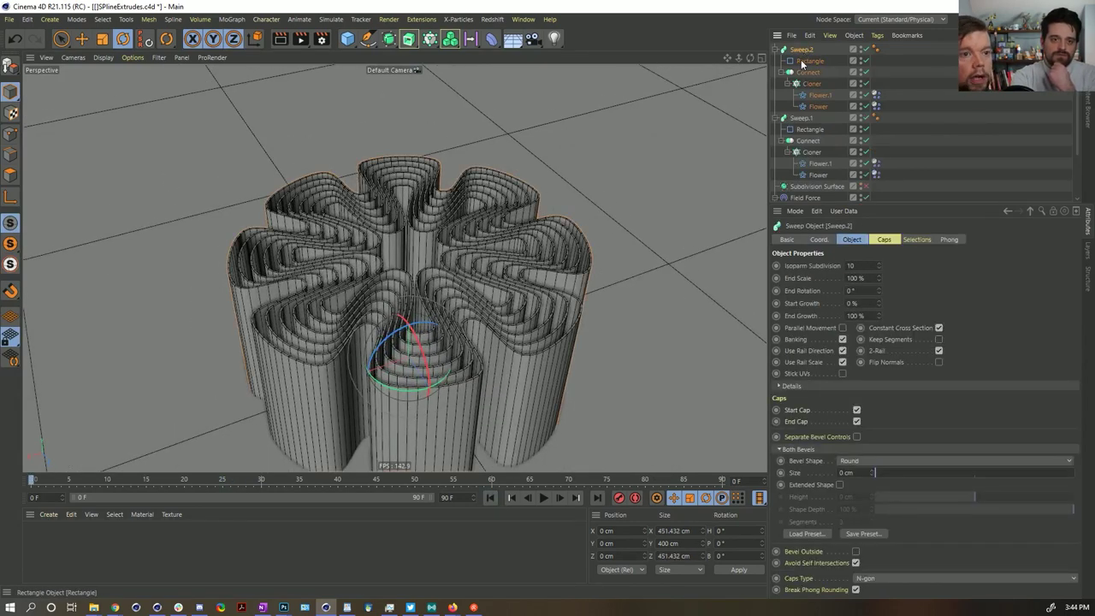
{"action": "left_click", "coordinate": [370, 42]}
{"action": "left_click", "coordinate": [492, 85]}
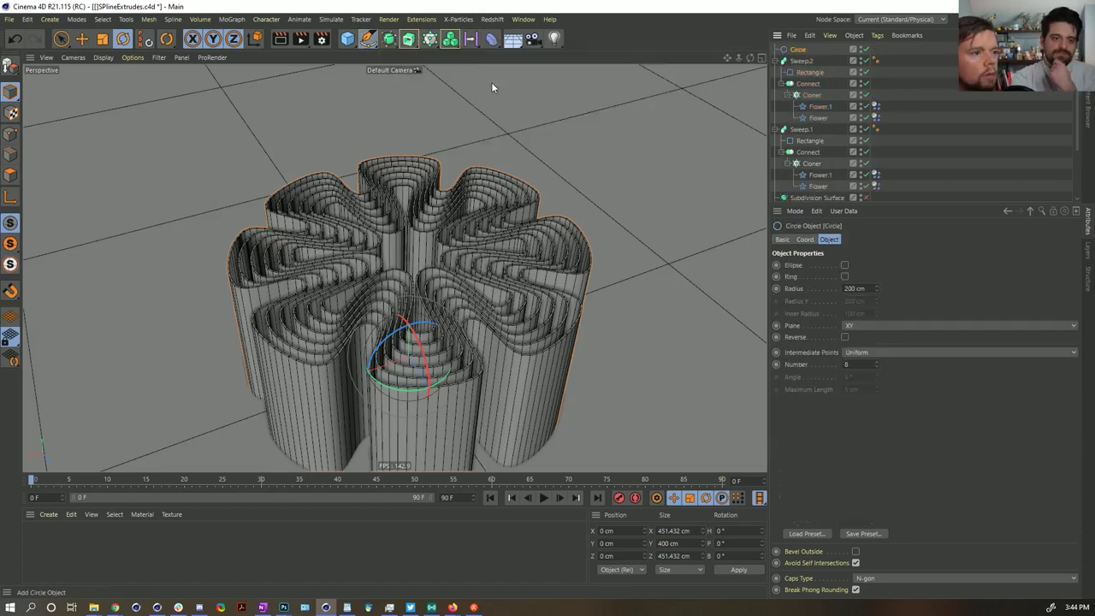
{"action": "key", "text": "ctrl+z"}
{"action": "left_click", "coordinate": [371, 40]}
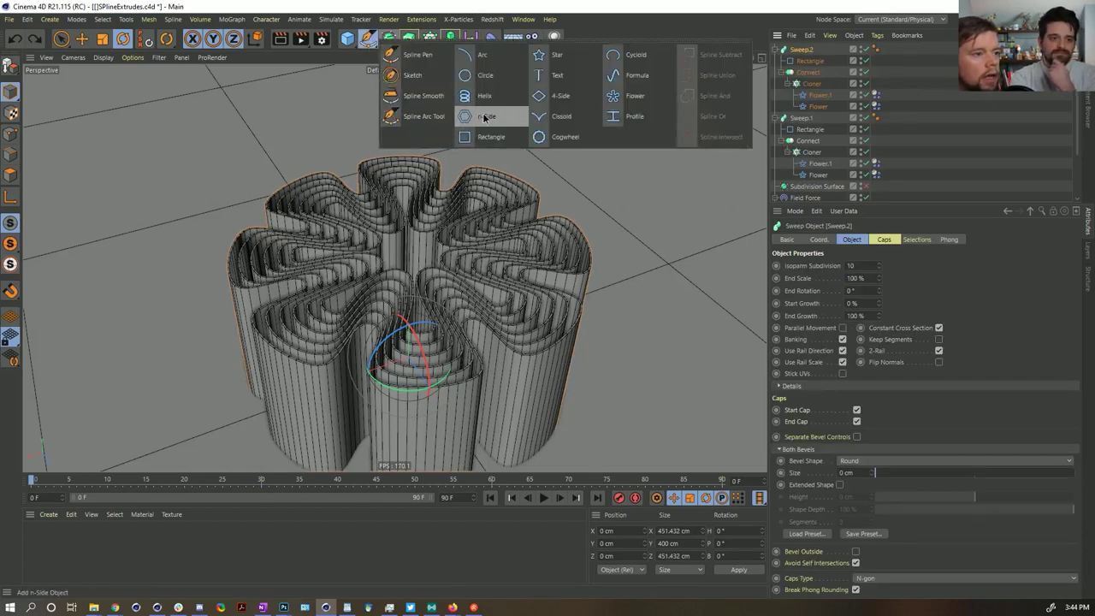
{"action": "left_click", "coordinate": [485, 117]}
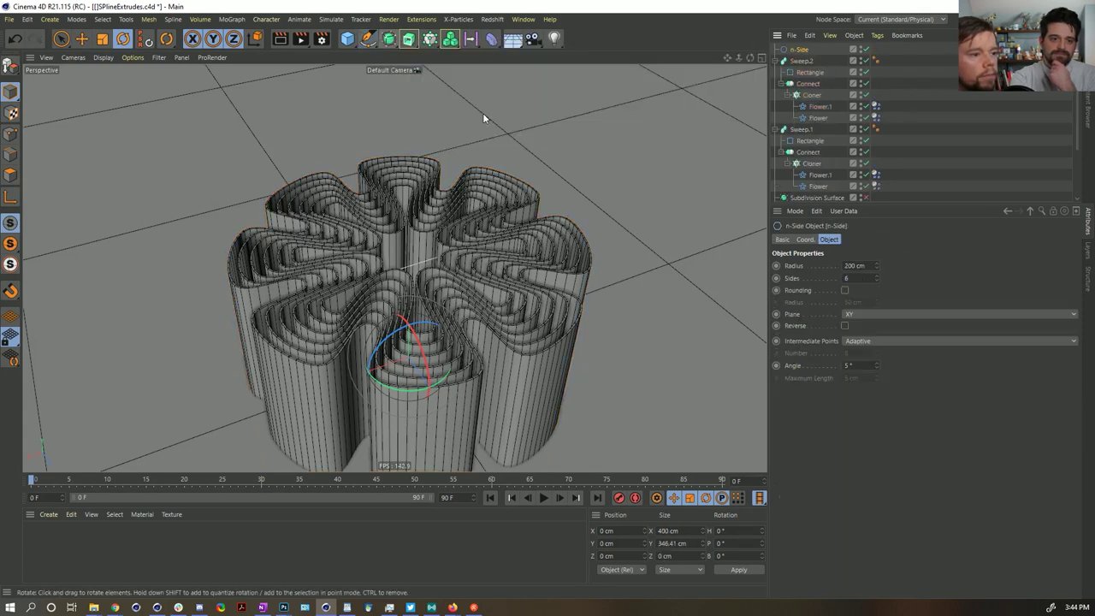
{"action": "left_click", "coordinate": [861, 315]}
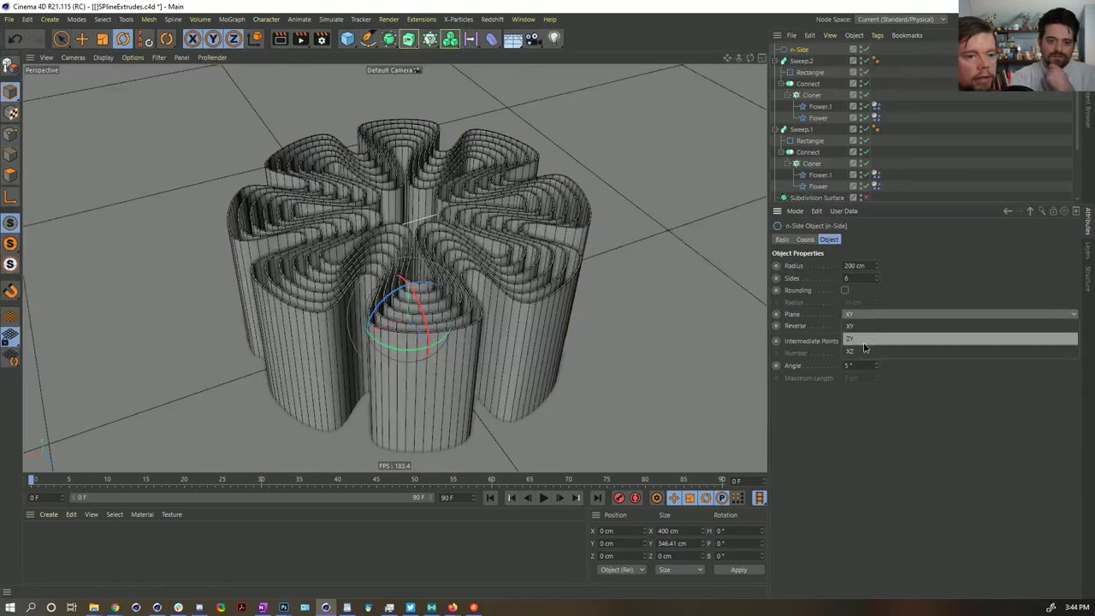
{"action": "left_click", "coordinate": [864, 341]}
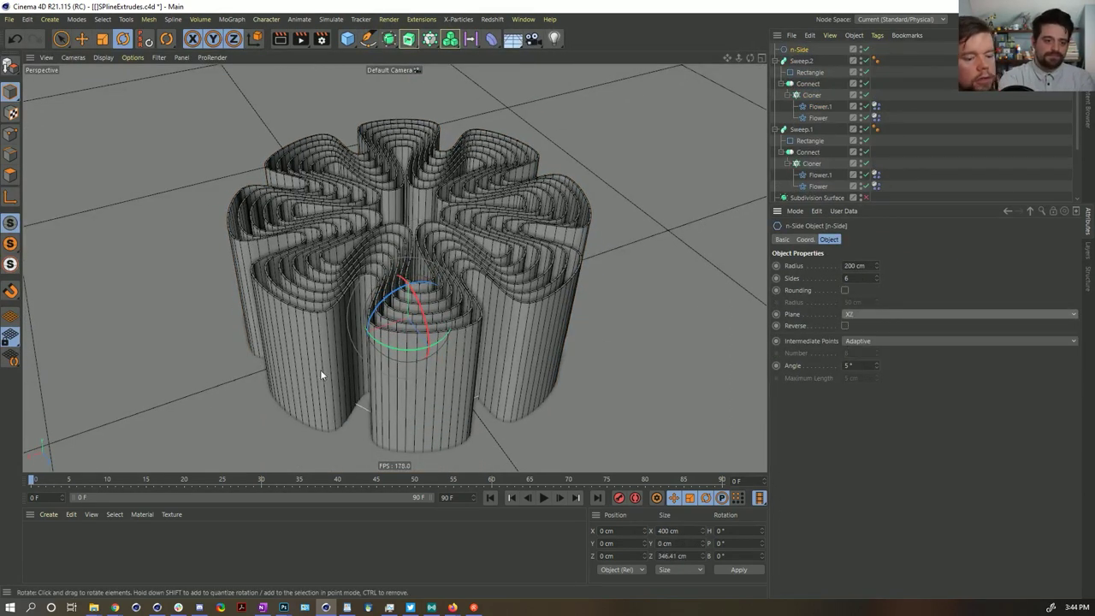
{"action": "key", "text": "t"}
{"action": "left_click_drag", "start_coordinate": [276, 381], "coordinate": [425, 305]}
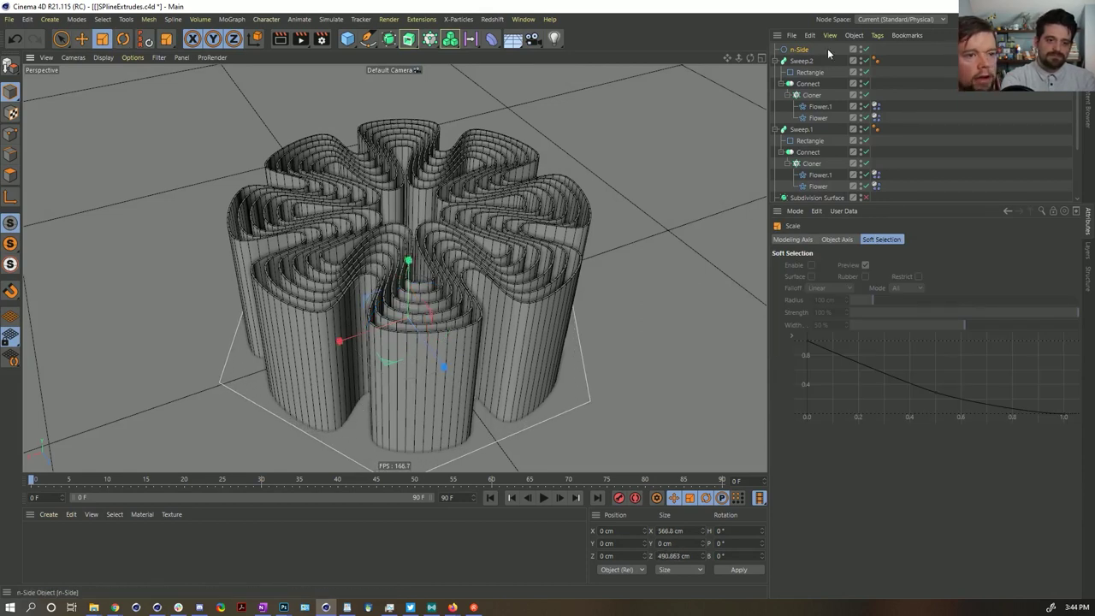
Give the n-Side Subdivided intermediate points with 10 cm maximum length and a 90° angle
{"action": "left_click", "coordinate": [804, 49]}
{"action": "left_click", "coordinate": [860, 341]}
{"action": "left_click", "coordinate": [862, 403]}
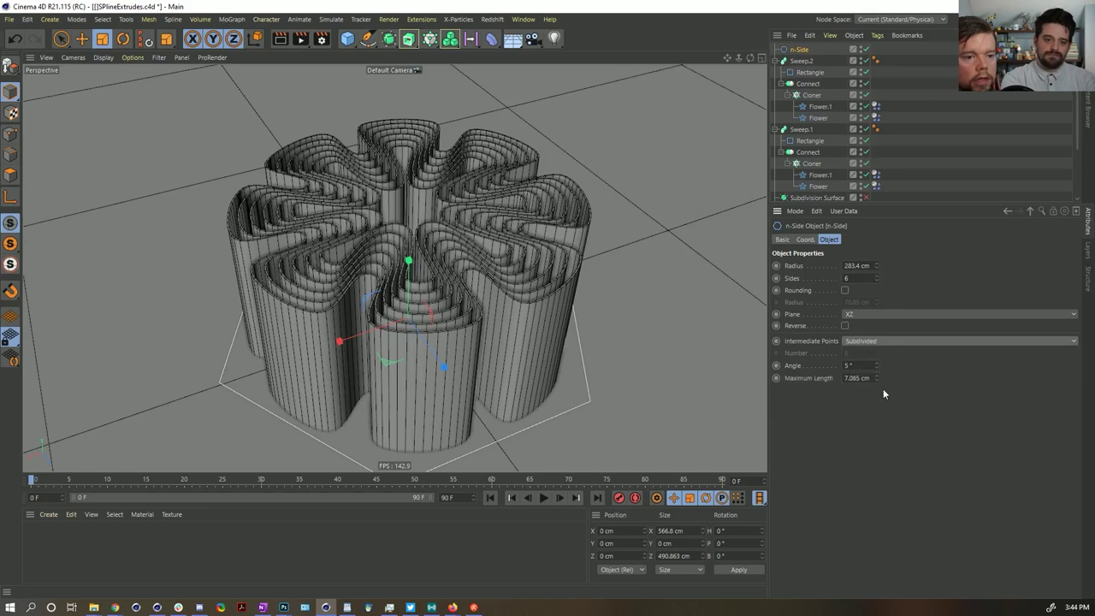
{"action": "double_click", "coordinate": [856, 378]}
{"action": "type", "text": "10"}
{"action": "key", "text": "Return"}
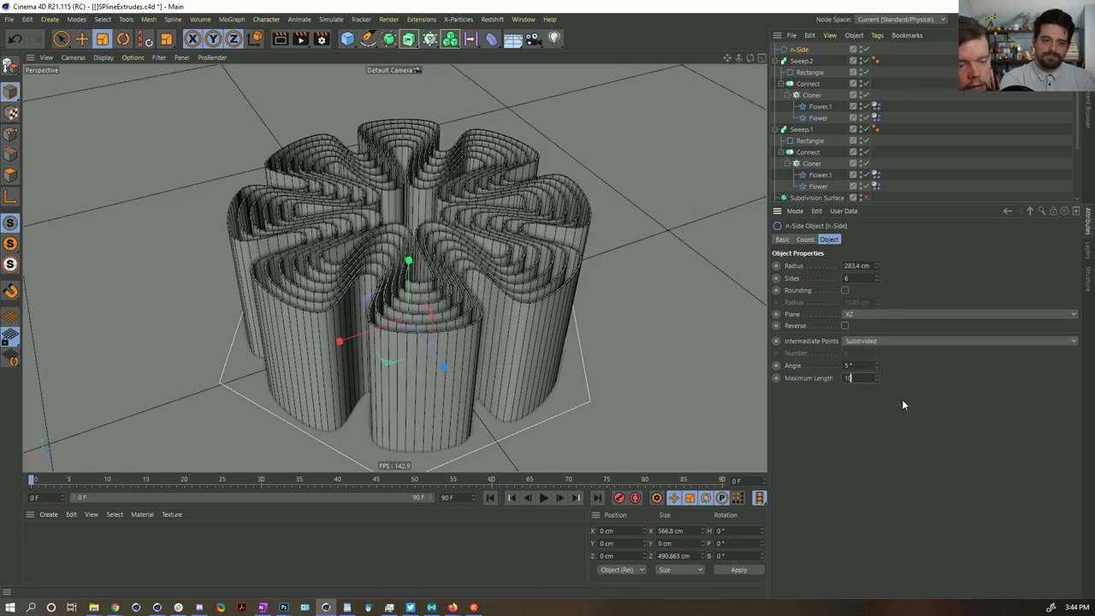
{"action": "left_click_drag", "start_coordinate": [876, 368], "coordinate": [881, 268]}
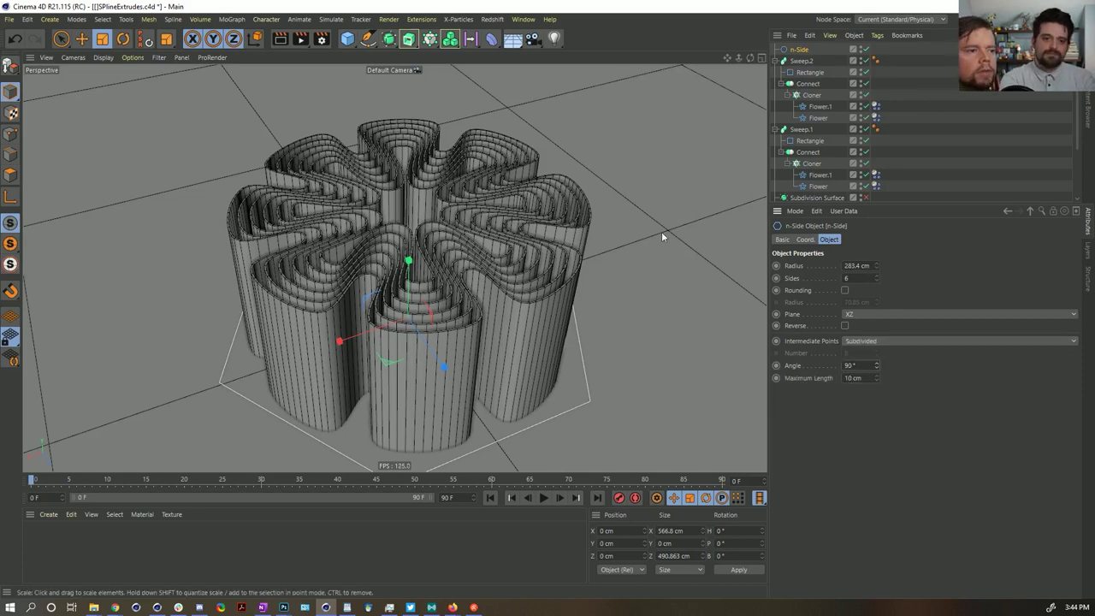
Replace the flower splines in Sweep.2's Cloner with two hexagons, n-Side.1 enlarged to 126%
{"action": "left_click", "coordinate": [801, 61]}
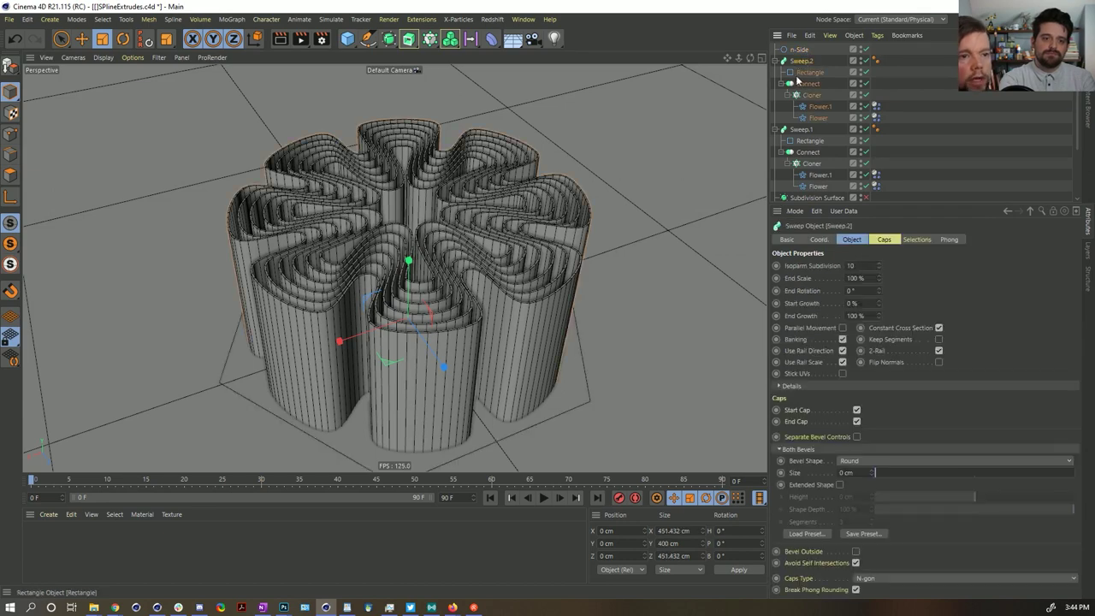
{"action": "left_click_drag", "start_coordinate": [817, 100], "coordinate": [819, 103]}
{"action": "left_click_drag", "start_coordinate": [607, 184], "coordinate": [680, 223]}
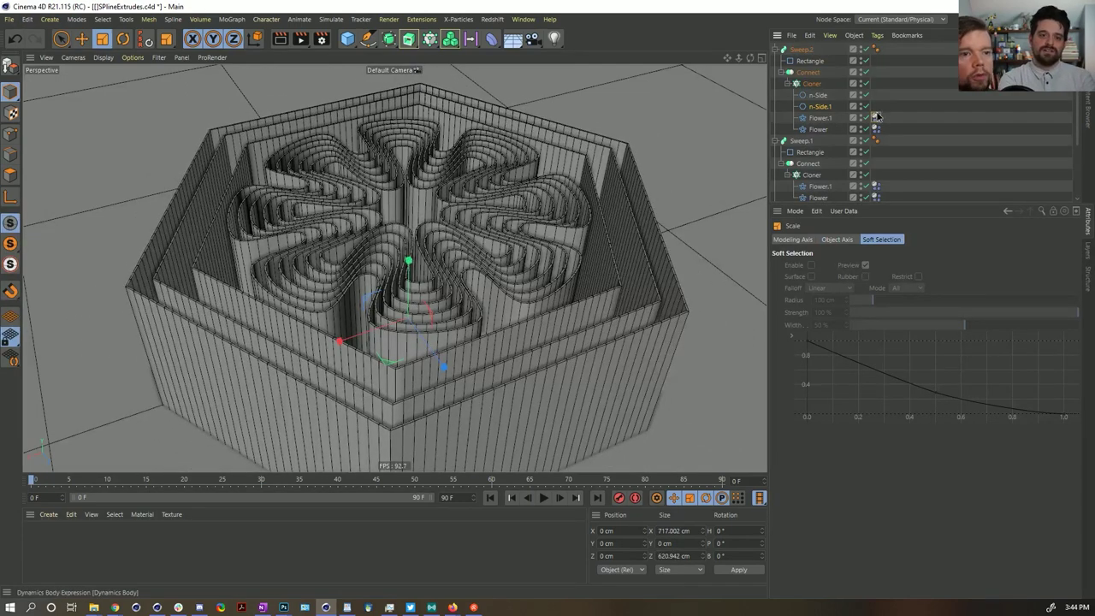
{"action": "left_click_drag", "start_coordinate": [876, 117], "coordinate": [877, 95]}
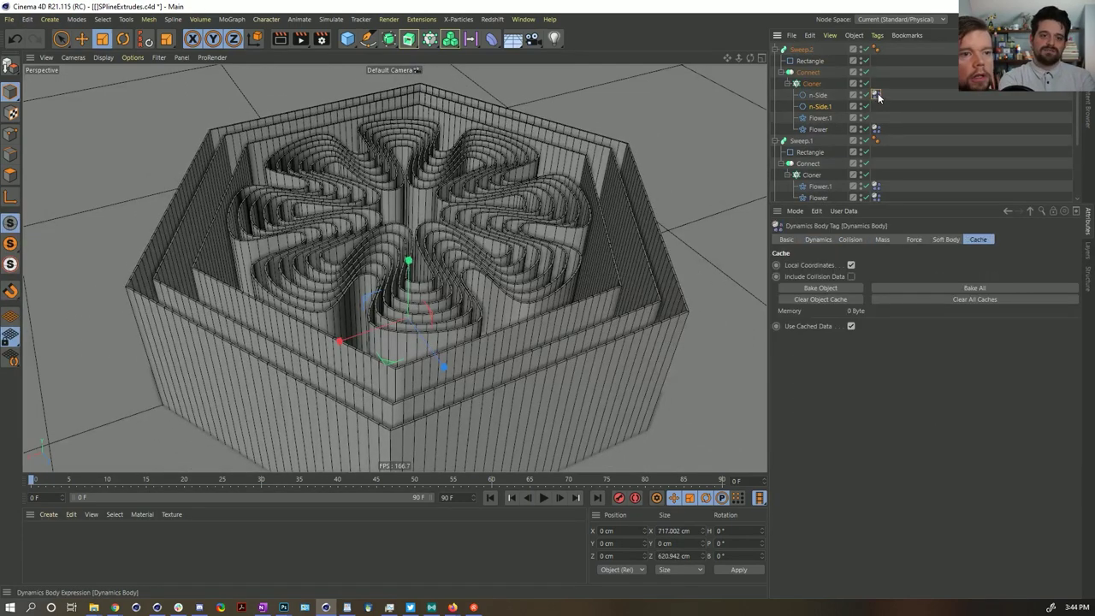
{"action": "left_click", "coordinate": [820, 117]}
{"action": "left_click", "coordinate": [817, 130], "text": "shift"}
{"action": "key", "text": "Delete"}
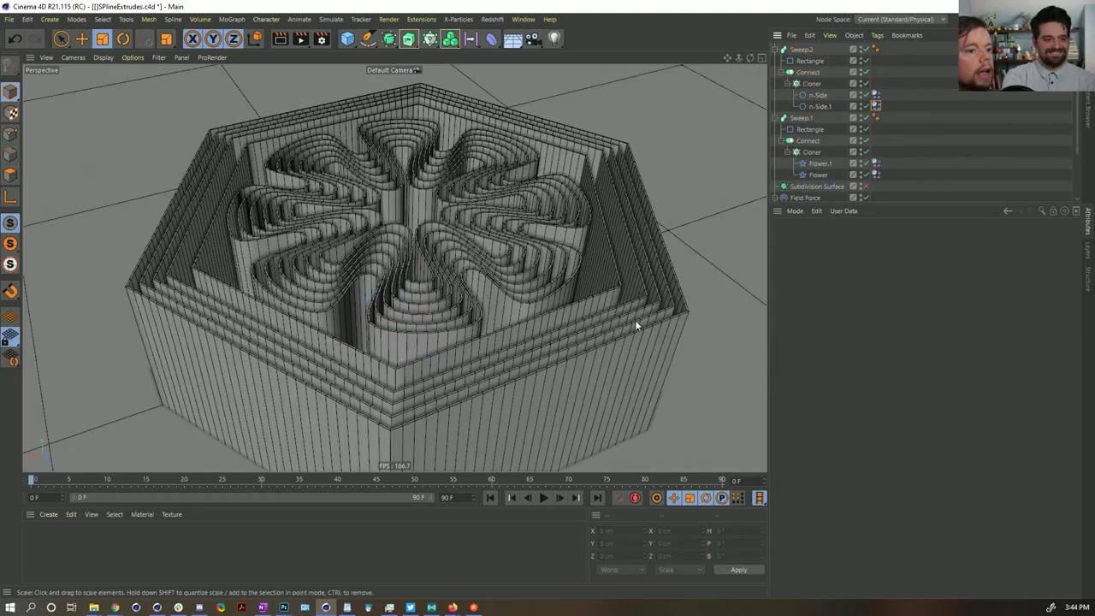
Shrink the n-Side hexagon to 94% and set Sweep.2's rectangle profile height to 300 cm
{"action": "left_click", "coordinate": [815, 96]}
{"action": "key", "text": "t"}
{"action": "left_click_drag", "start_coordinate": [685, 240], "coordinate": [597, 192]}
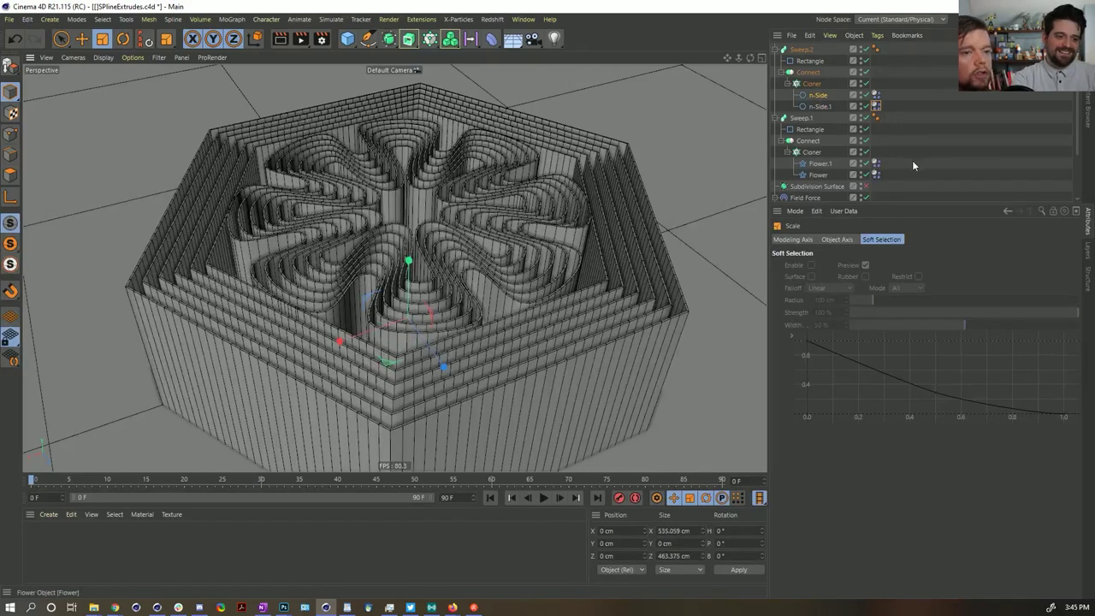
{"action": "left_click", "coordinate": [811, 61]}
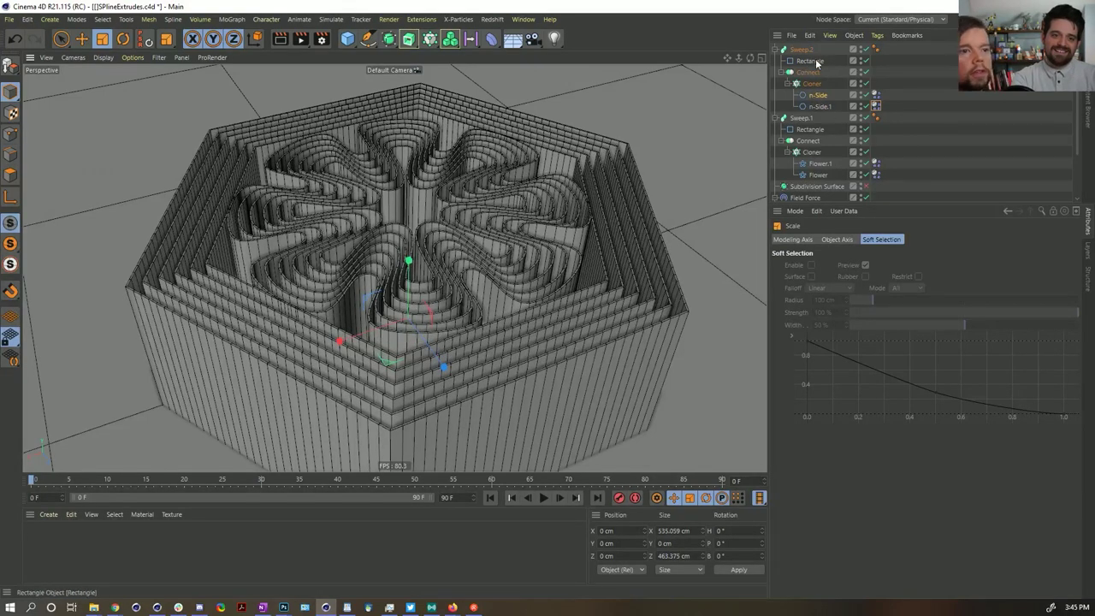
{"action": "type", "text": "300"}
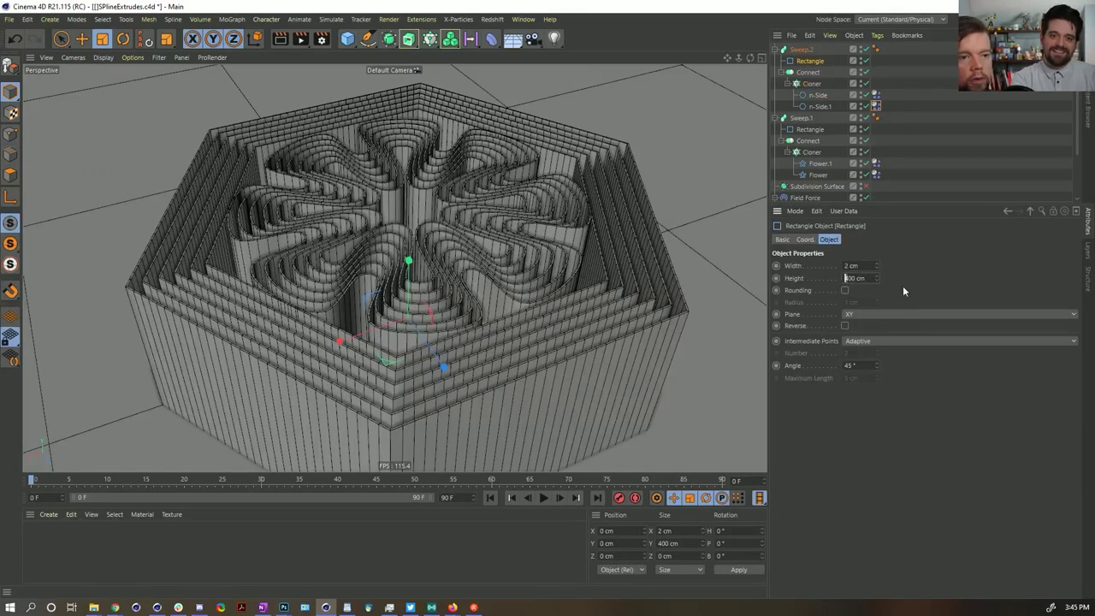
{"action": "key", "text": "Return"}
{"action": "left_click", "coordinate": [956, 155]}
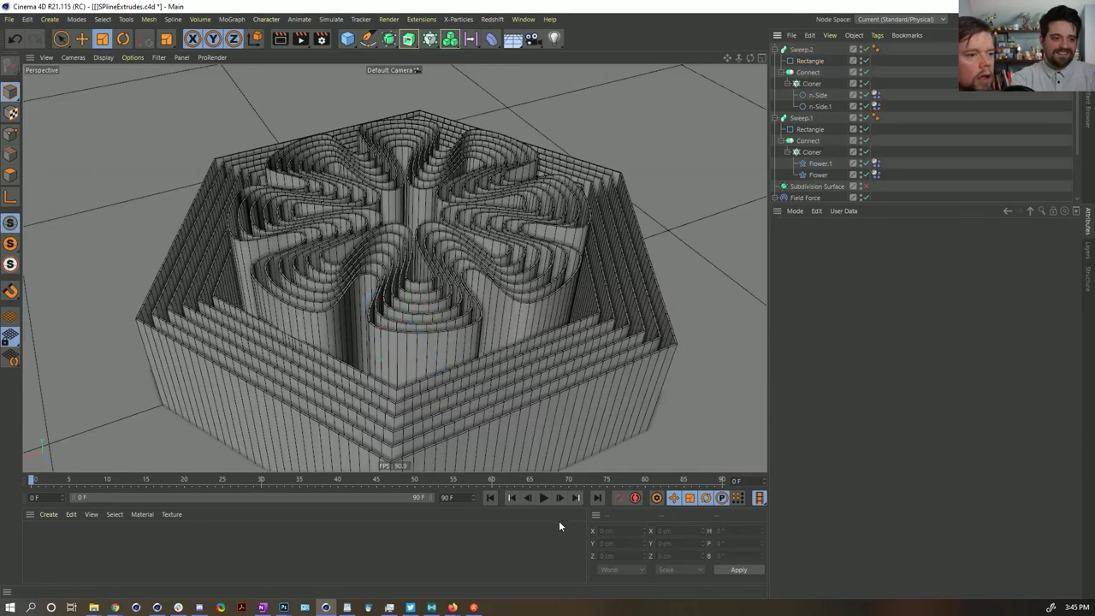
{"action": "left_click", "coordinate": [544, 498]}
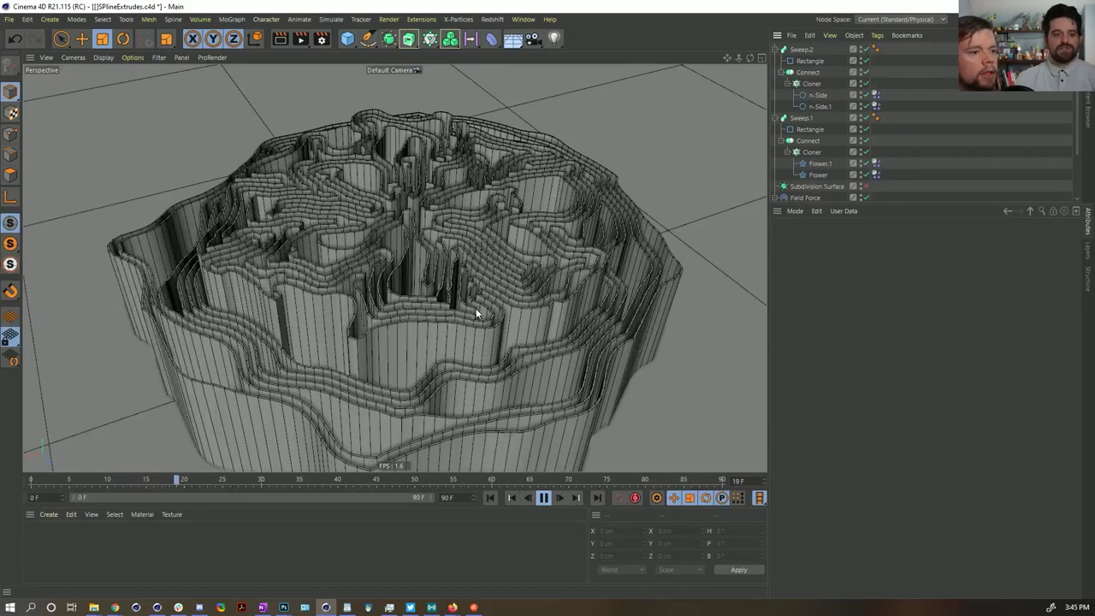
Review the hexagon sweep animation from a near top-down view, rewind to frame 0, and open the primitives list
{"action": "left_click", "coordinate": [543, 498]}
{"action": "left_click_drag", "start_coordinate": [530, 391], "coordinate": [566, 430], "text": "alt"}
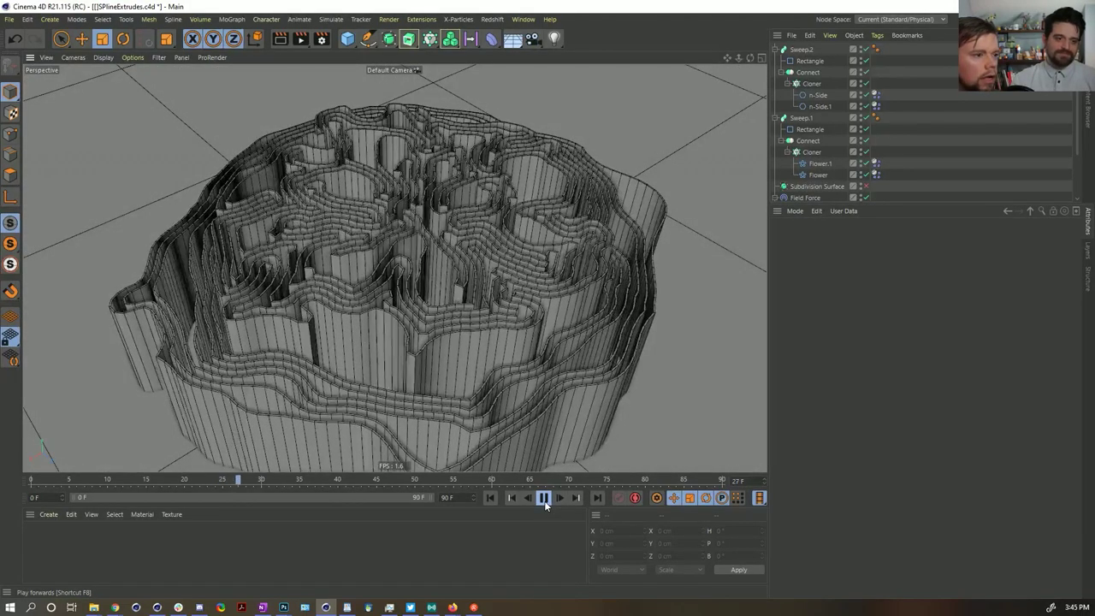
{"action": "left_click", "coordinate": [545, 499]}
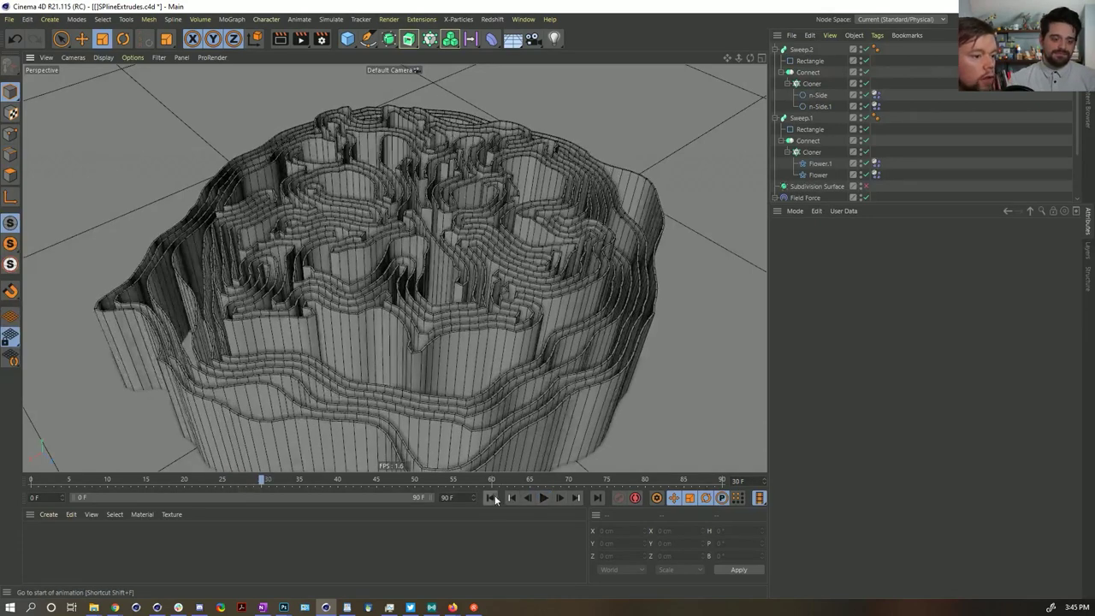
{"action": "left_click", "coordinate": [491, 499]}
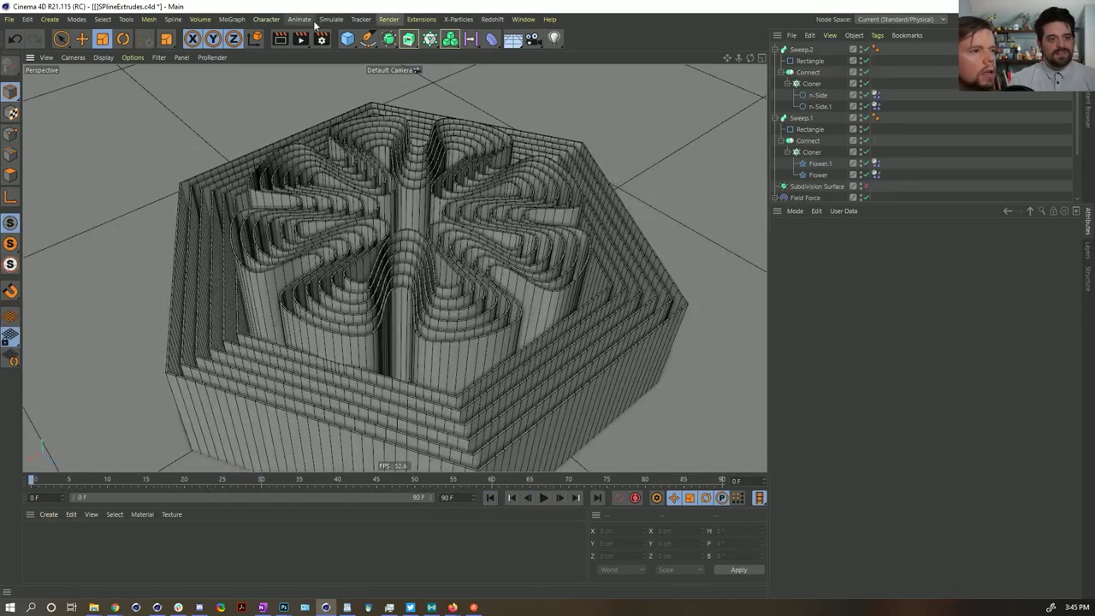
{"action": "left_click", "coordinate": [347, 37]}
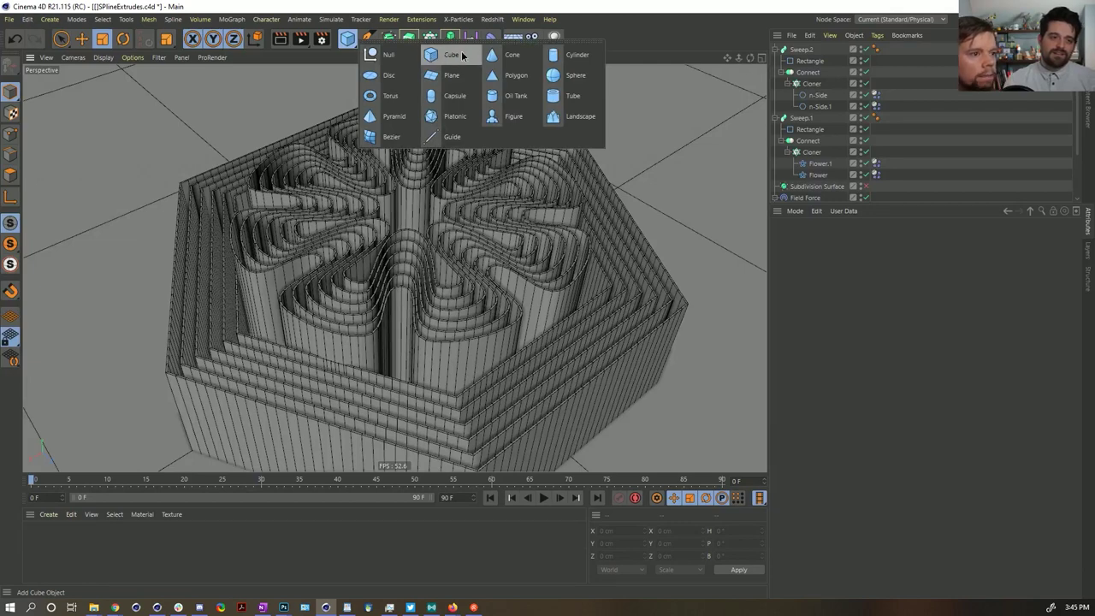
Add a Cube scaled to about 725 cm and give it a Display tag showing Lines only
{"action": "left_click", "coordinate": [462, 55]}
{"action": "key", "text": "t"}
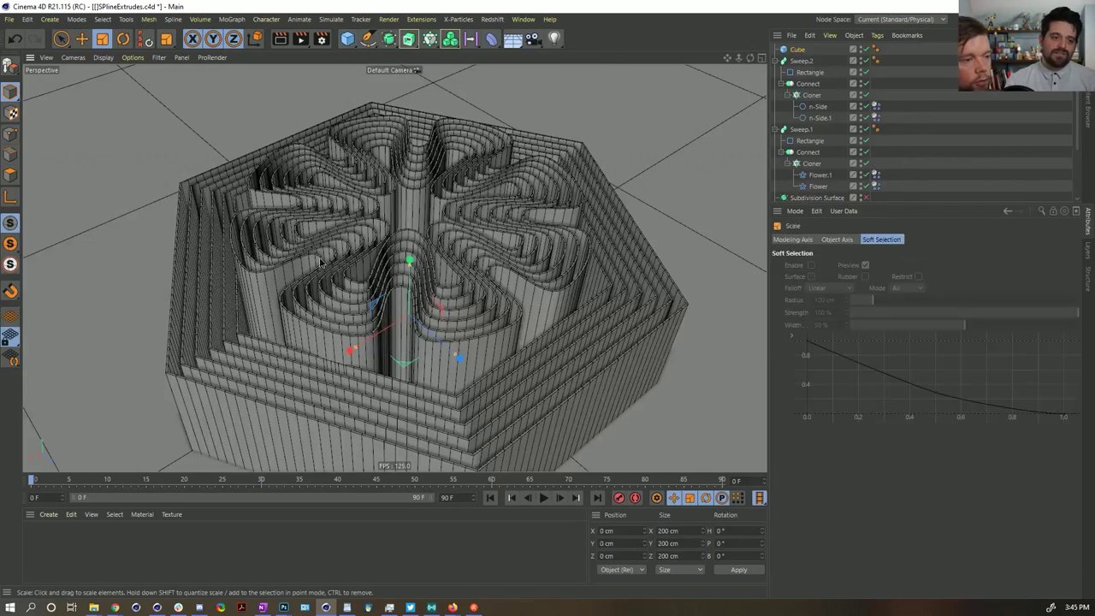
{"action": "left_click_drag", "start_coordinate": [609, 132], "coordinate": [768, 122]}
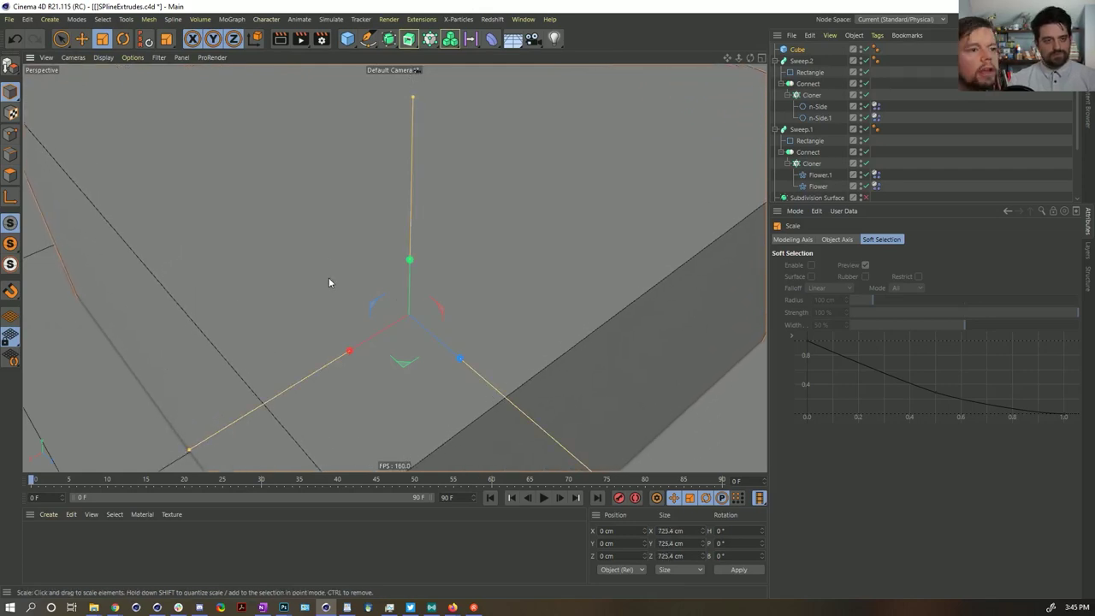
{"action": "right_click", "coordinate": [804, 49]}
{"action": "mouse_move", "coordinate": [825, 47]}
{"action": "mouse_move", "coordinate": [849, 139]}
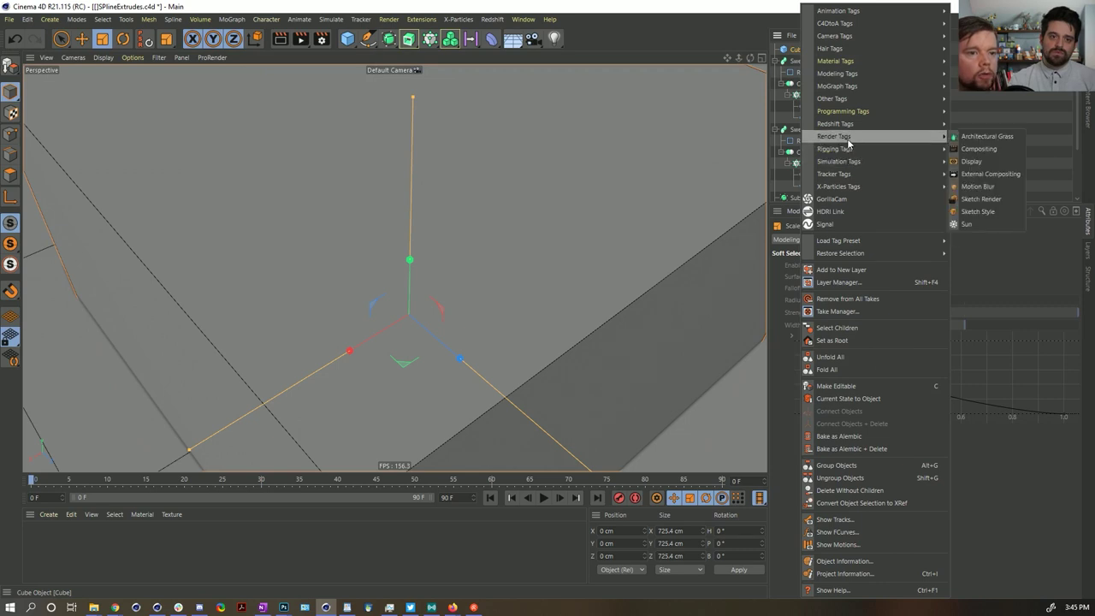
{"action": "left_click", "coordinate": [1000, 162]}
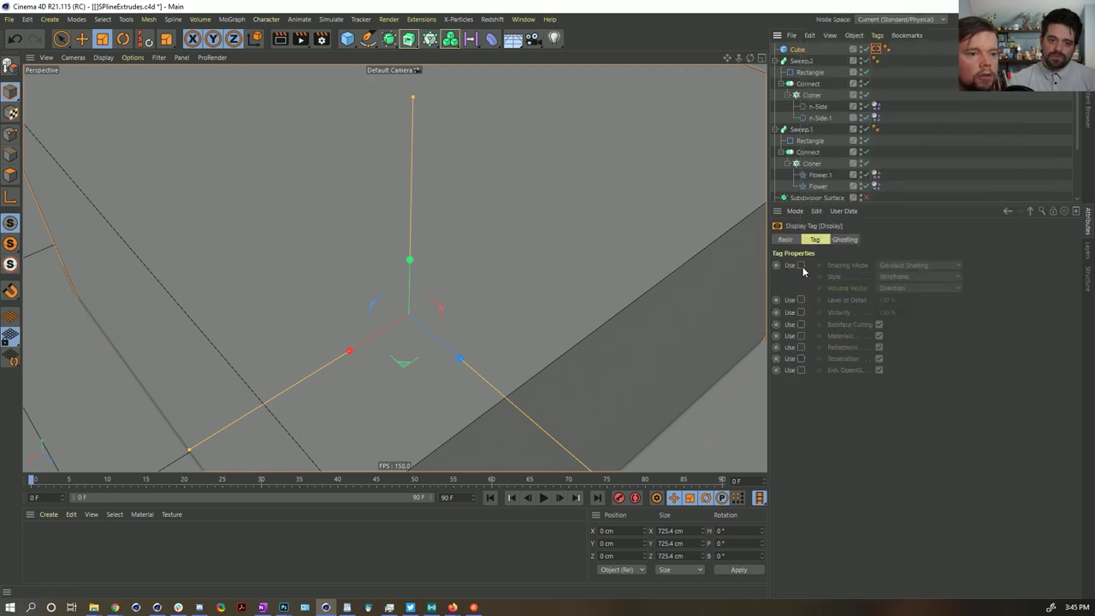
{"action": "left_click", "coordinate": [900, 266]}
{"action": "left_click", "coordinate": [907, 366]}
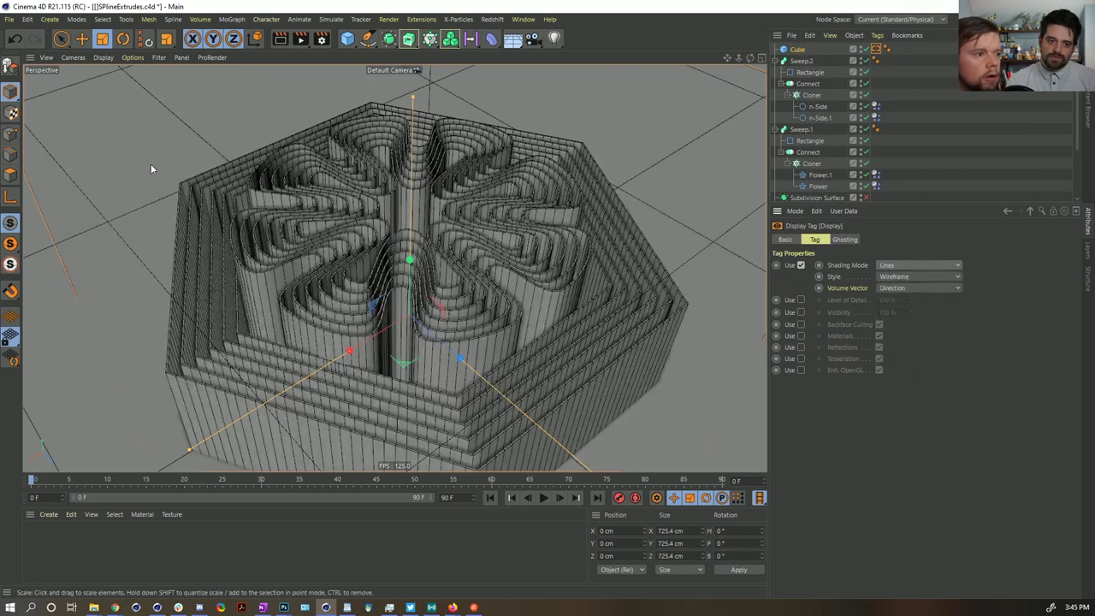
Set the cube's X, Y and Z segments to 3
{"action": "left_click", "coordinate": [788, 50]}
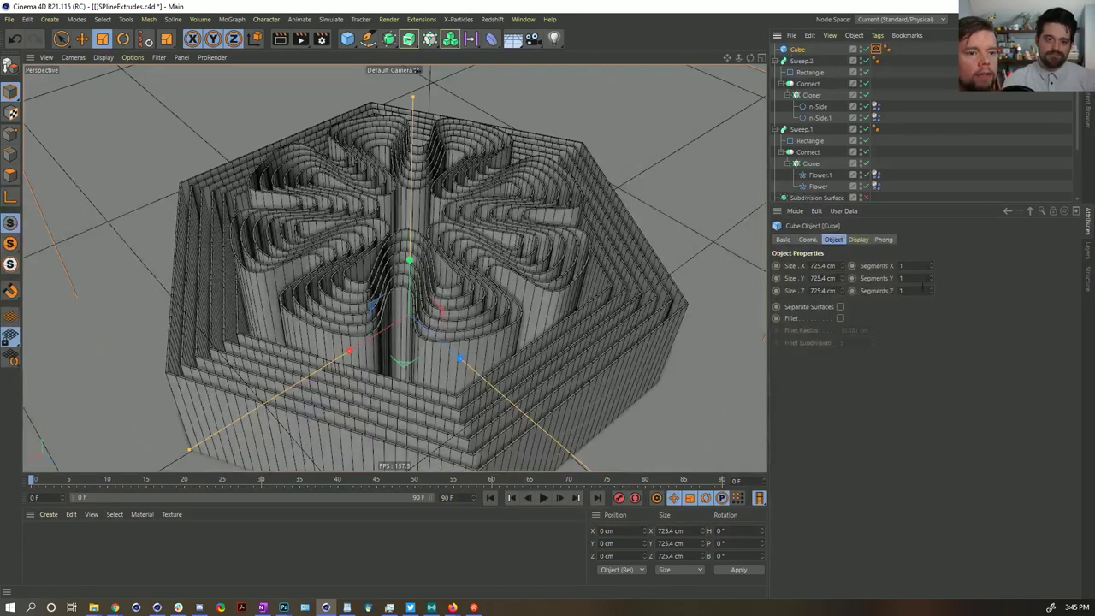
{"action": "left_click", "coordinate": [932, 276]}
{"action": "left_click", "coordinate": [932, 276]}
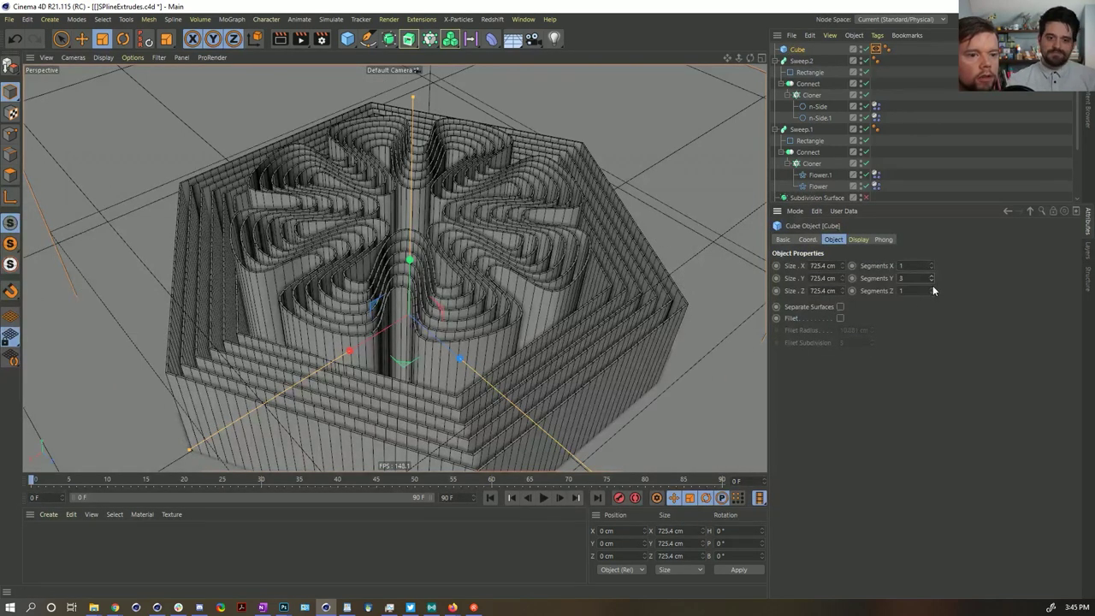
{"action": "left_click", "coordinate": [932, 288]}
{"action": "left_click", "coordinate": [932, 288]}
{"action": "left_click", "coordinate": [932, 264]}
{"action": "left_click", "coordinate": [932, 263]}
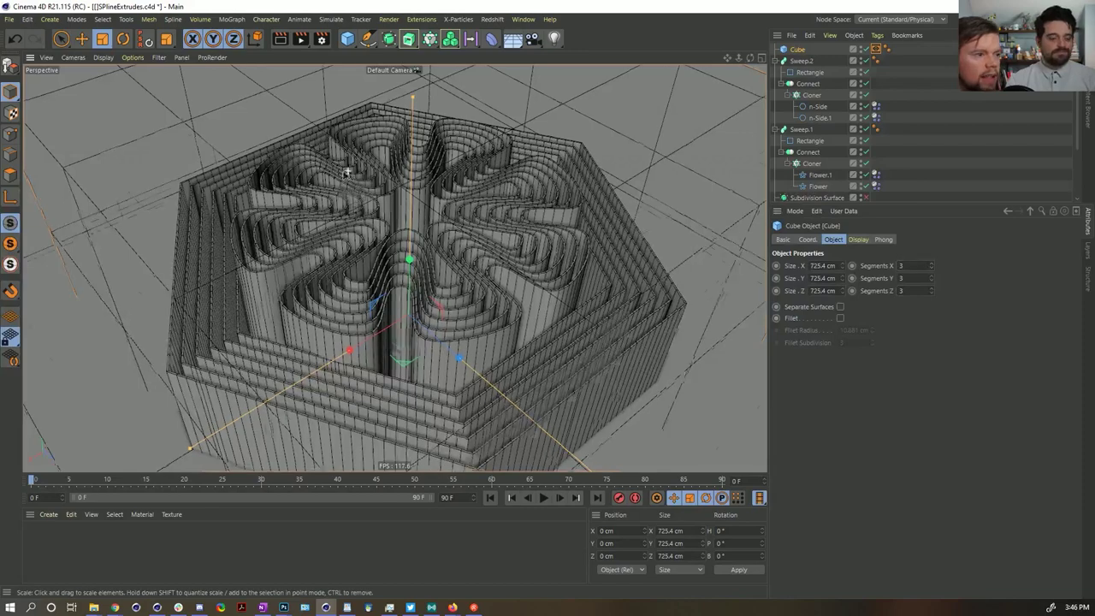
{"action": "scroll", "coordinate": [334, 180], "scroll_direction": "down", "scroll_amount": 3}
{"action": "scroll", "coordinate": [334, 180], "scroll_direction": "up", "scroll_amount": 3}
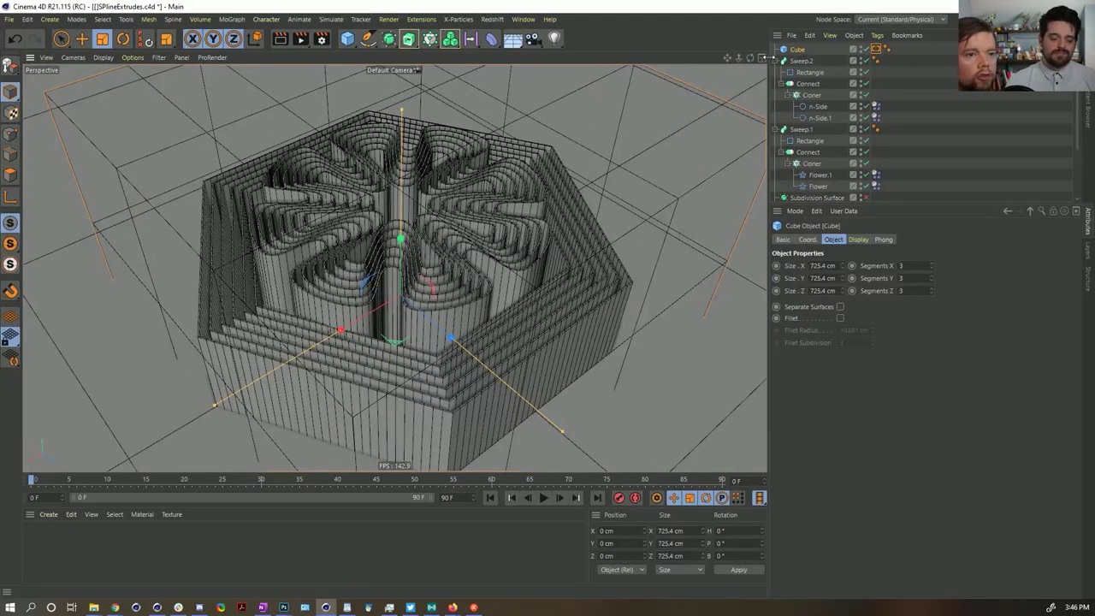
Tag the cube as a Rigid Body with Static Mesh collision shape
{"action": "right_click", "coordinate": [799, 51]}
{"action": "mouse_move", "coordinate": [847, 161]}
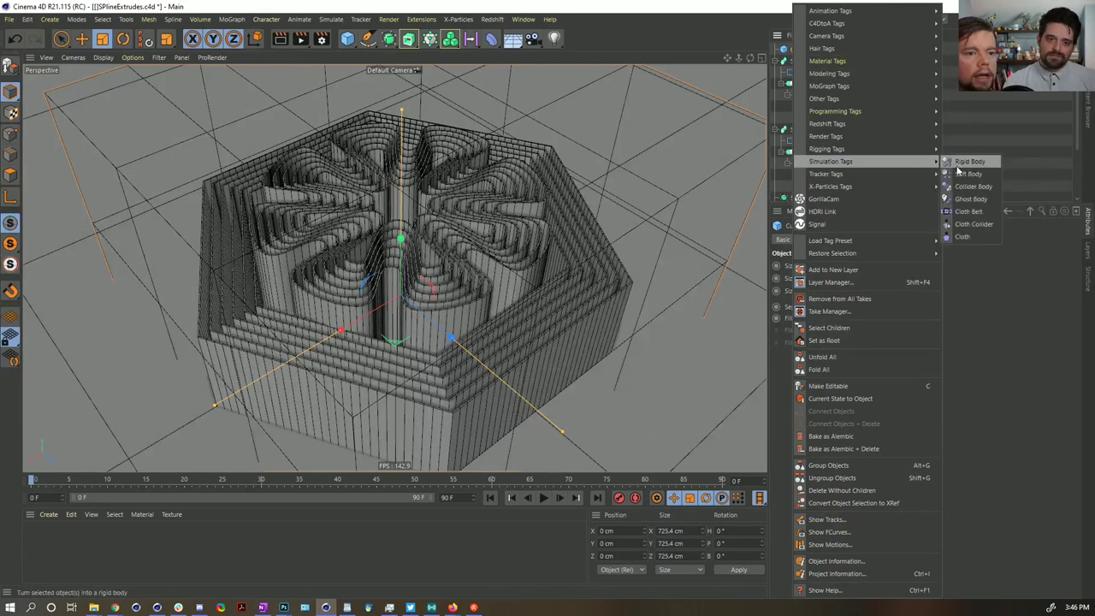
{"action": "left_click", "coordinate": [971, 190]}
{"action": "left_click", "coordinate": [850, 240]}
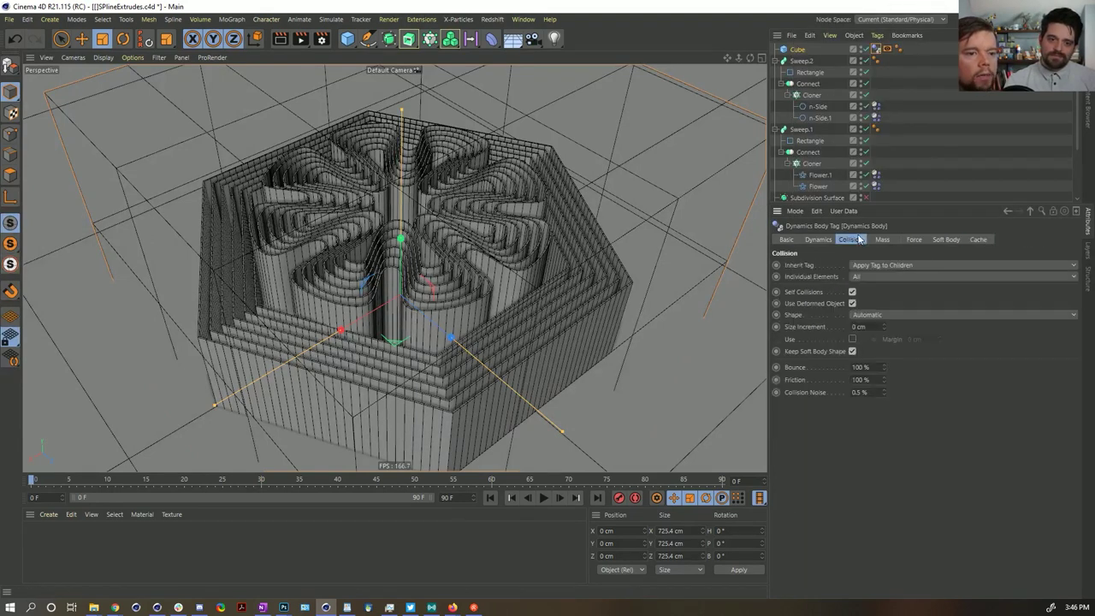
{"action": "left_click", "coordinate": [878, 316]}
{"action": "left_click", "coordinate": [890, 440]}
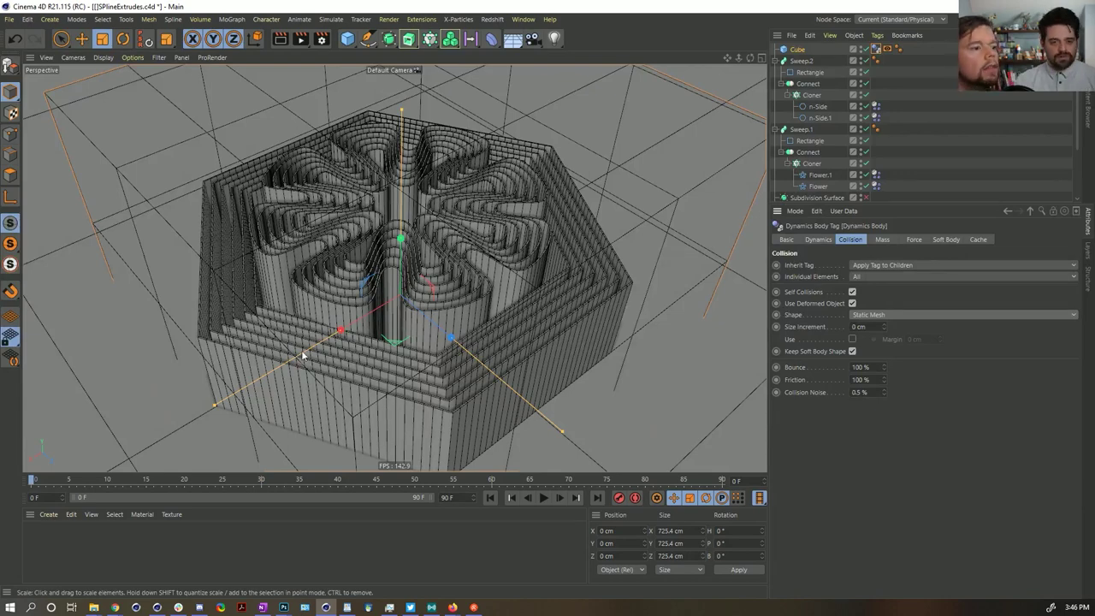
Test the collider in playback, rewind, and show Soft Body settings for the four spline dynamics tags
{"action": "left_click", "coordinate": [546, 498]}
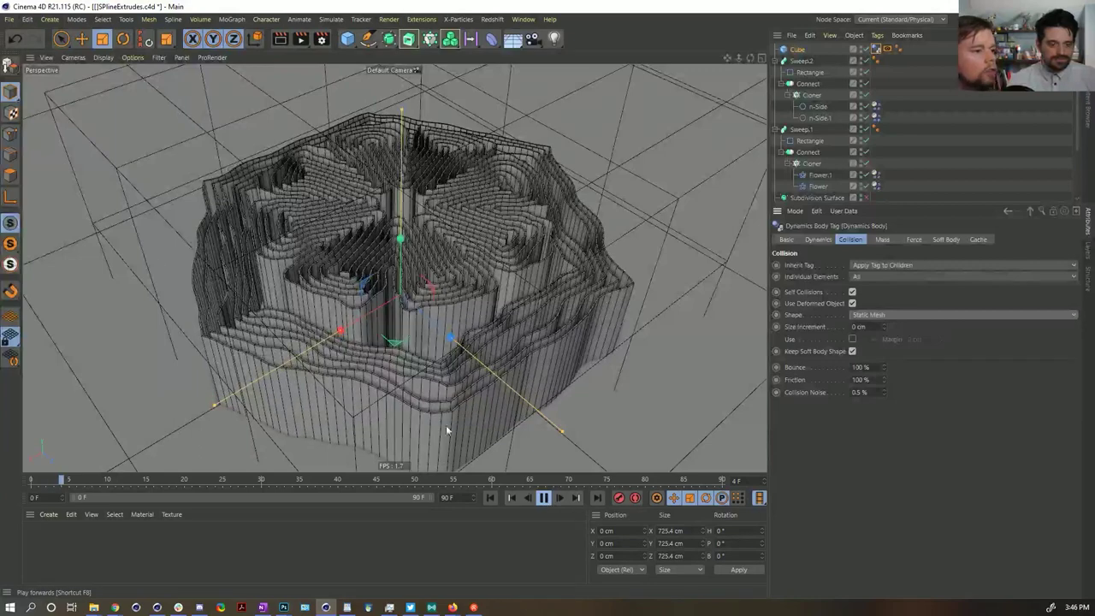
{"action": "left_click", "coordinate": [545, 499]}
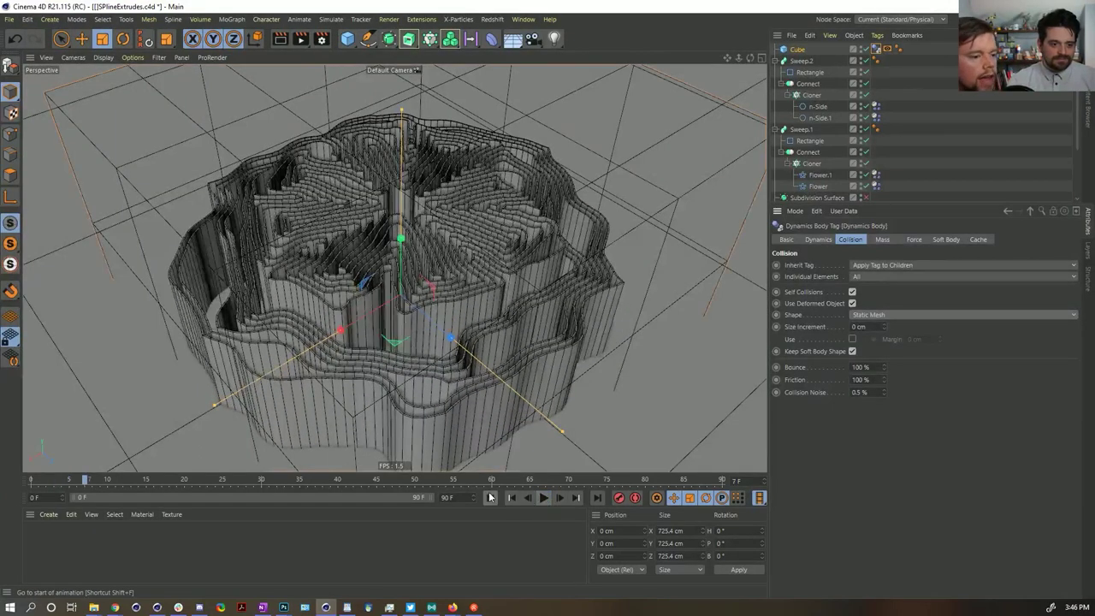
{"action": "left_click", "coordinate": [491, 498]}
{"action": "left_click", "coordinate": [876, 106]}
{"action": "left_click", "coordinate": [876, 117], "text": "ctrl"}
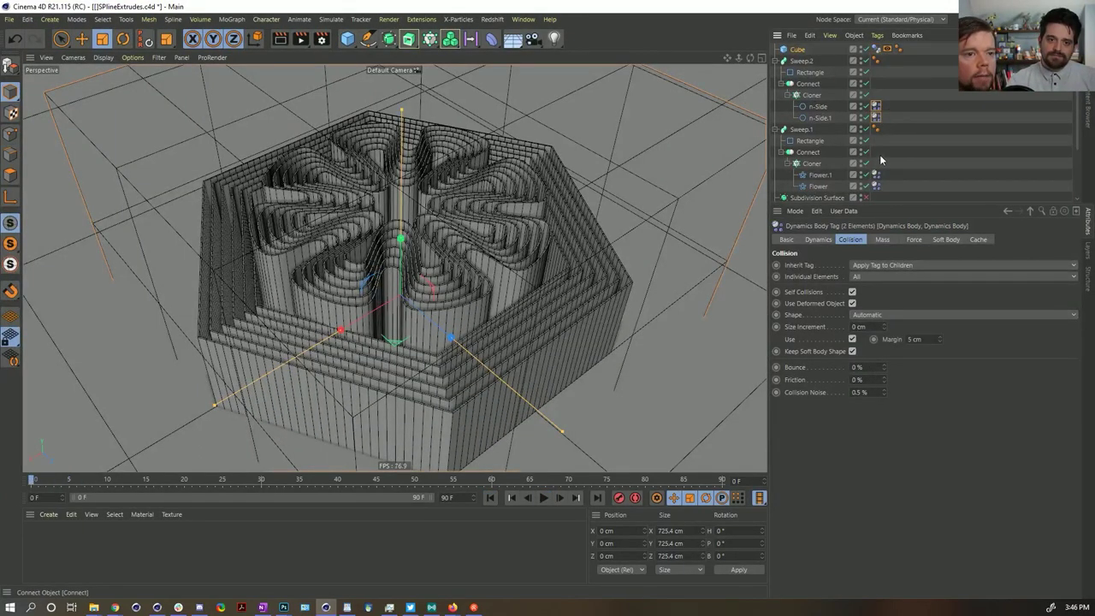
{"action": "left_click", "coordinate": [875, 175], "text": "ctrl"}
{"action": "left_click", "coordinate": [876, 186], "text": "ctrl"}
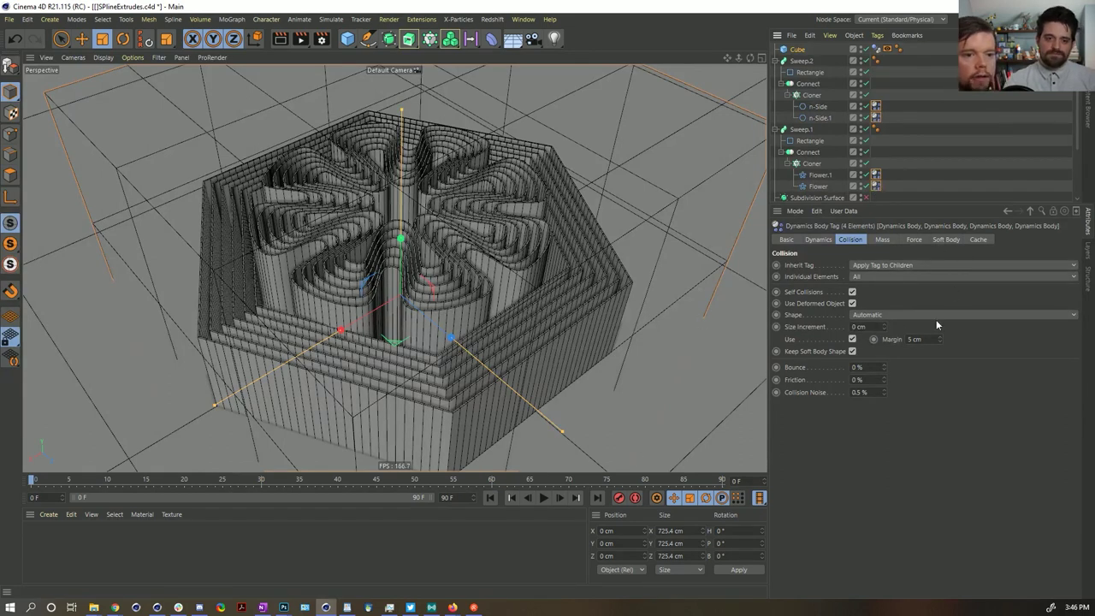
{"action": "left_click", "coordinate": [947, 240]}
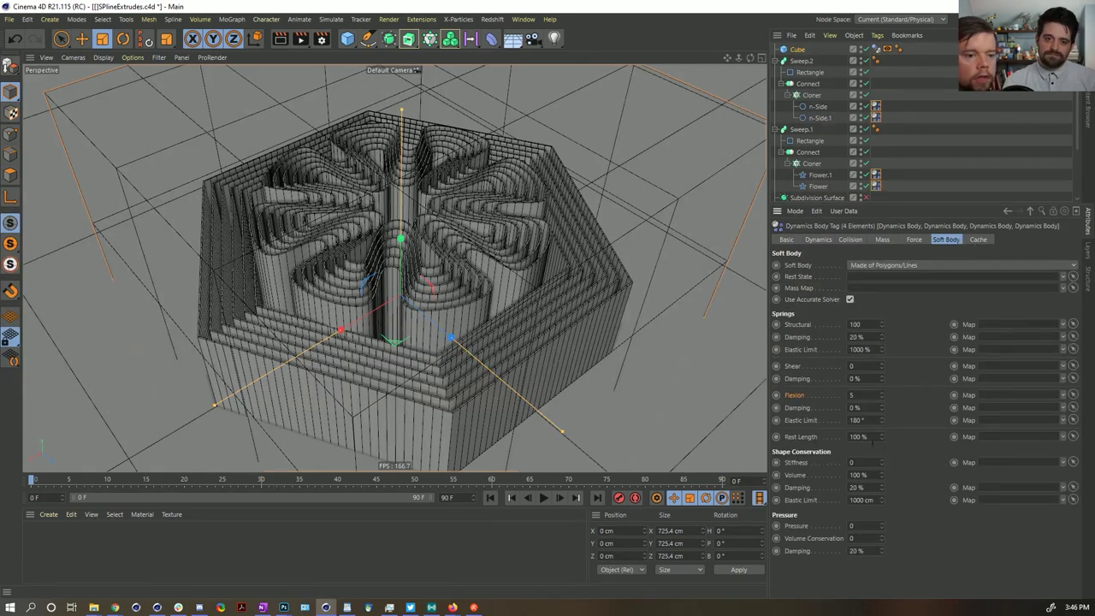
Keyframe Rest Length at 100% on frame 0 and 200% on frame 15
{"action": "left_click", "coordinate": [776, 437]}
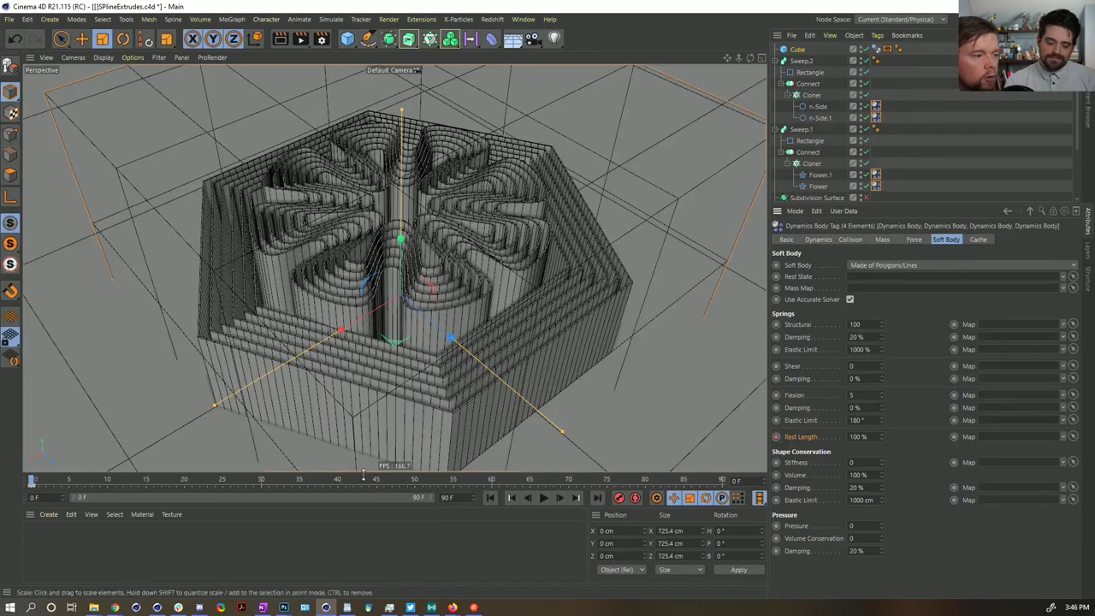
{"action": "left_click", "coordinate": [146, 482]}
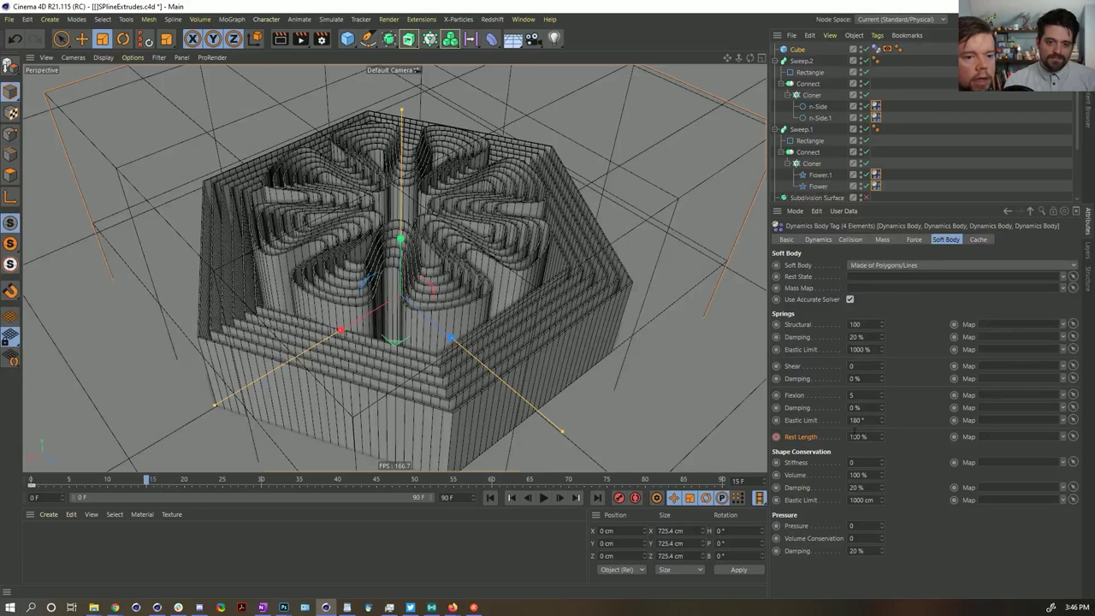
{"action": "left_click", "coordinate": [855, 437]}
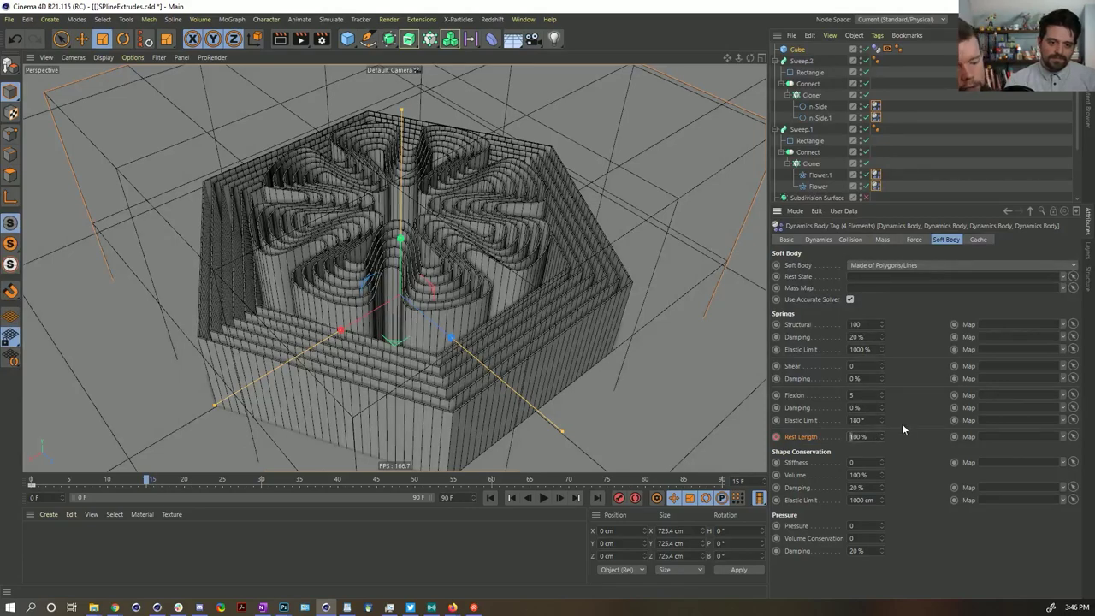
{"action": "type", "text": "200"}
{"action": "key", "text": "Return"}
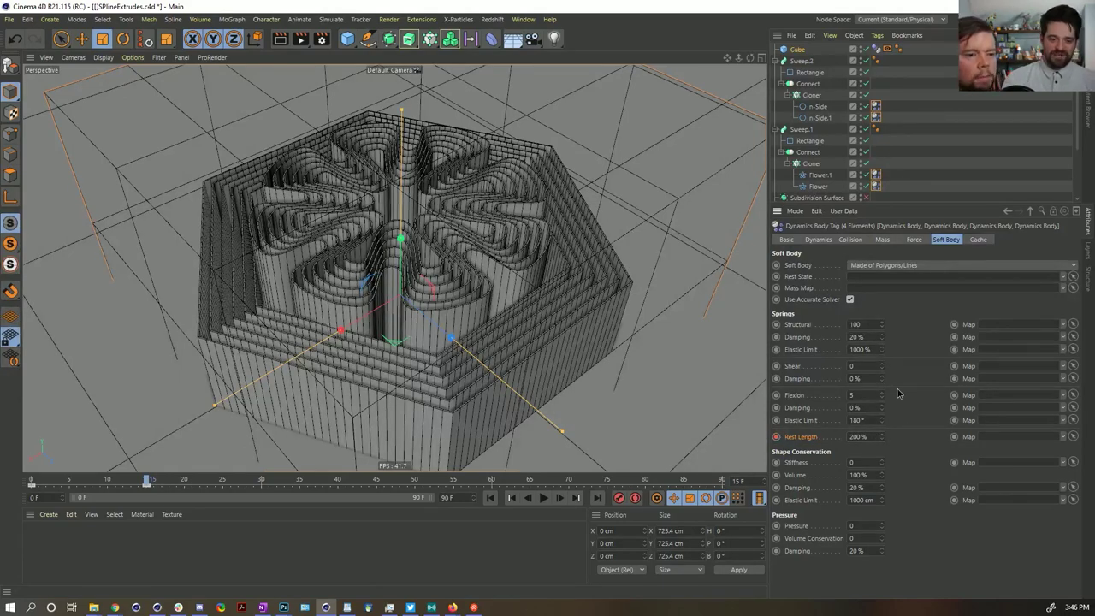
Play and frame-step the simulation, orbiting to inspect the swelling soft-body mesh
{"action": "left_click", "coordinate": [490, 498]}
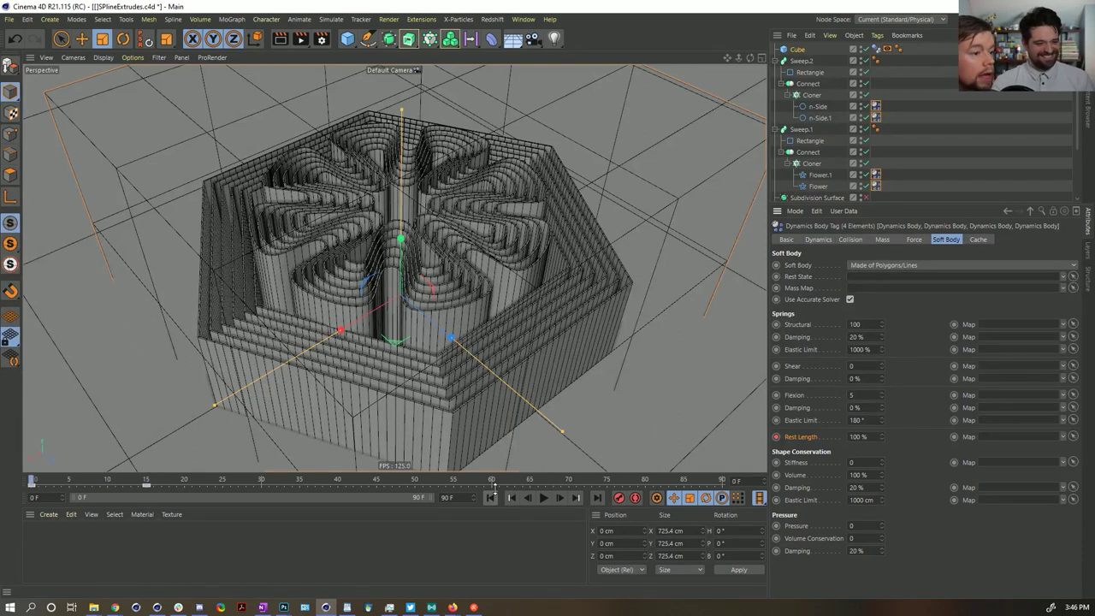
{"action": "left_click", "coordinate": [545, 498]}
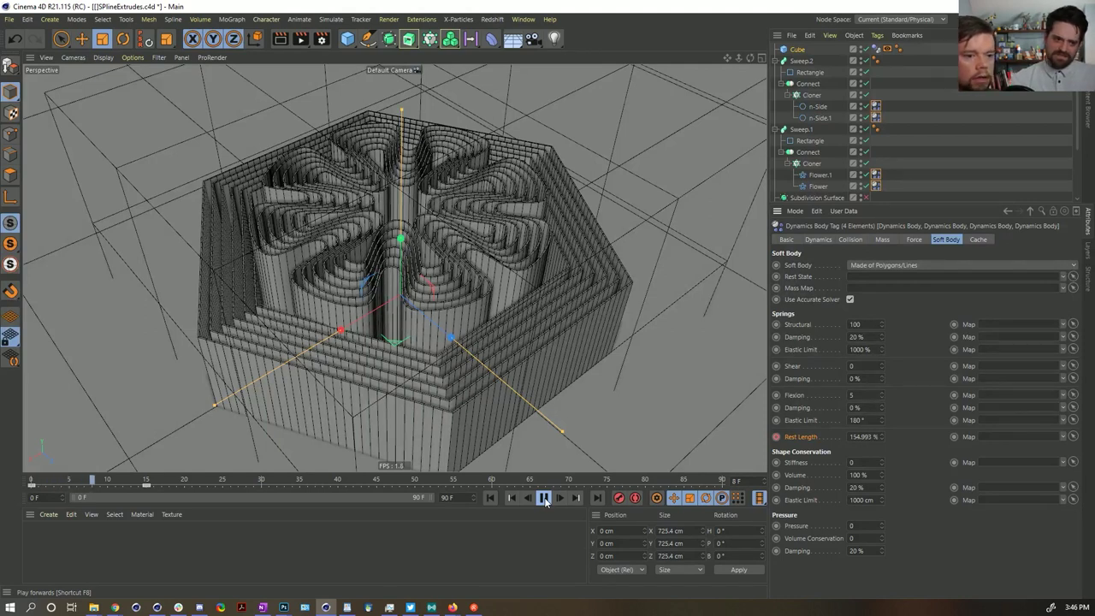
{"action": "left_click", "coordinate": [545, 498]}
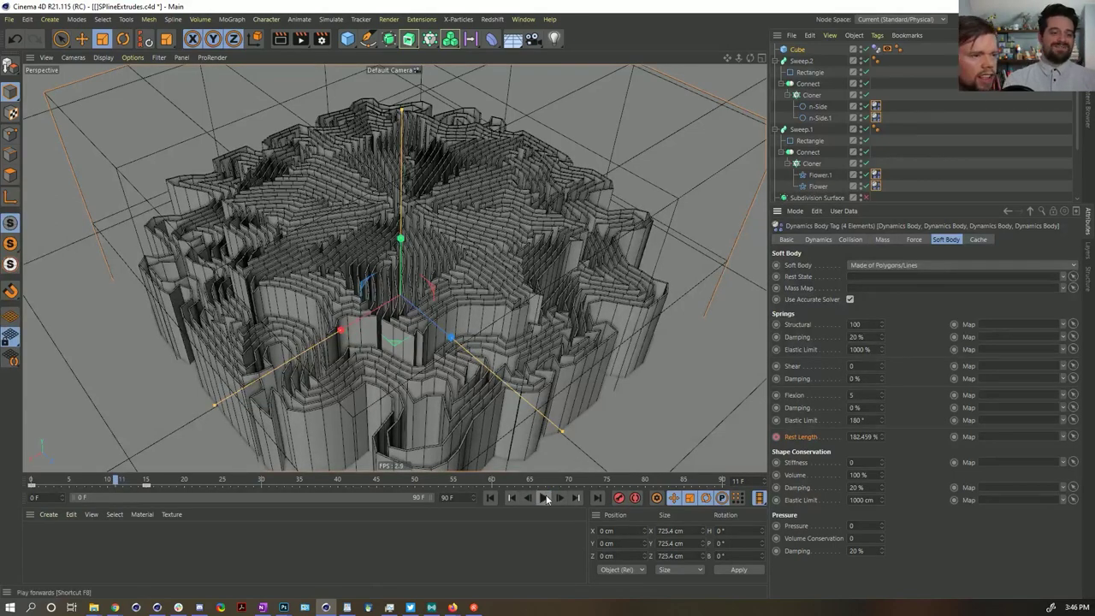
{"action": "left_click", "coordinate": [562, 498]}
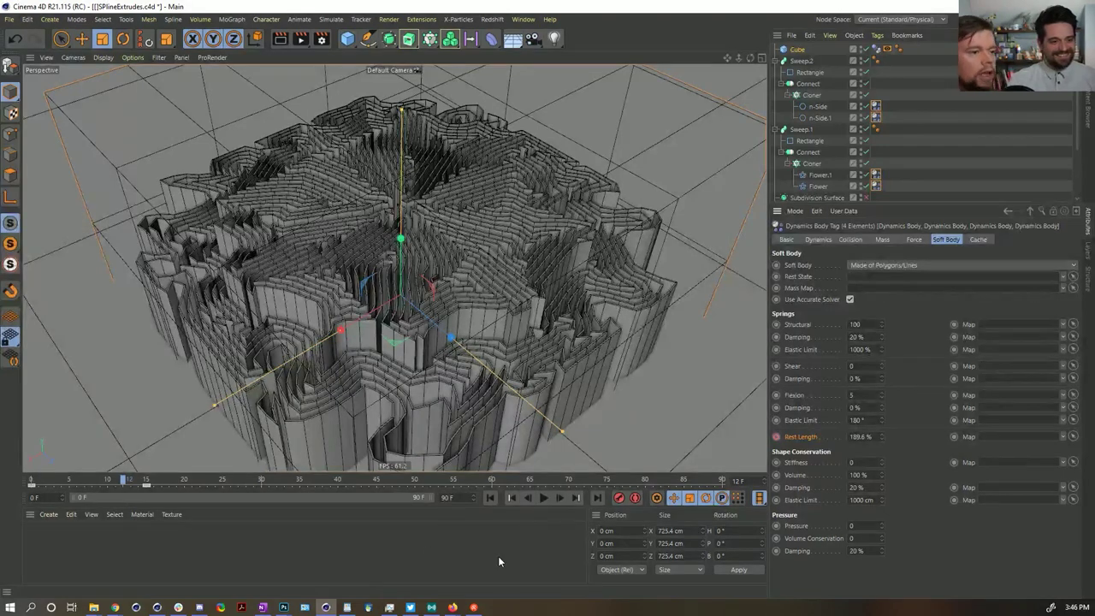
{"action": "left_click", "coordinate": [558, 498]}
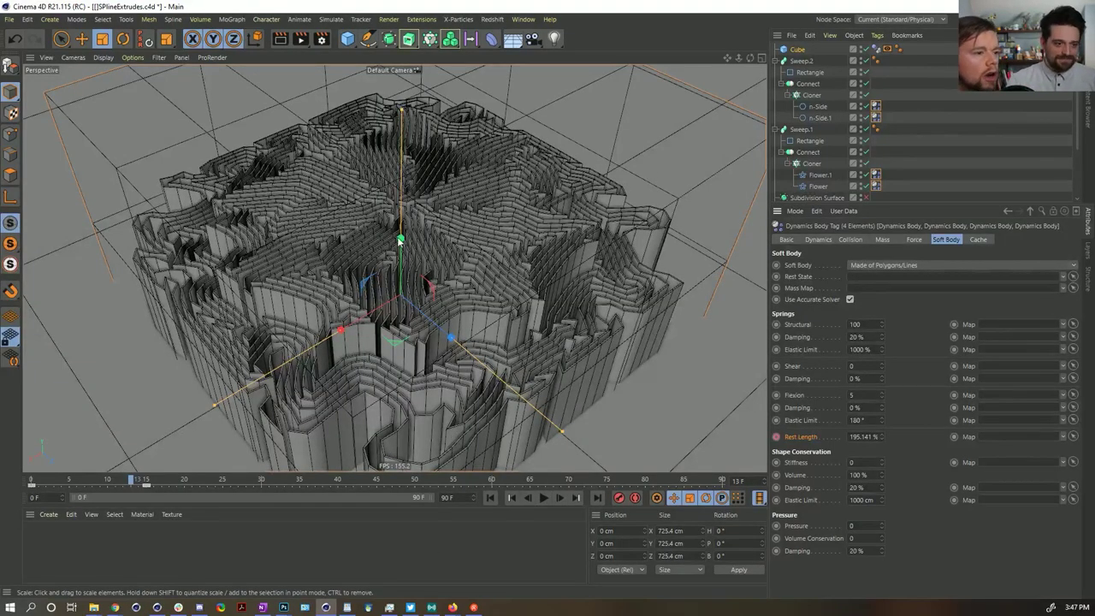
{"action": "left_click_drag", "start_coordinate": [411, 307], "coordinate": [432, 250], "text": "alt"}
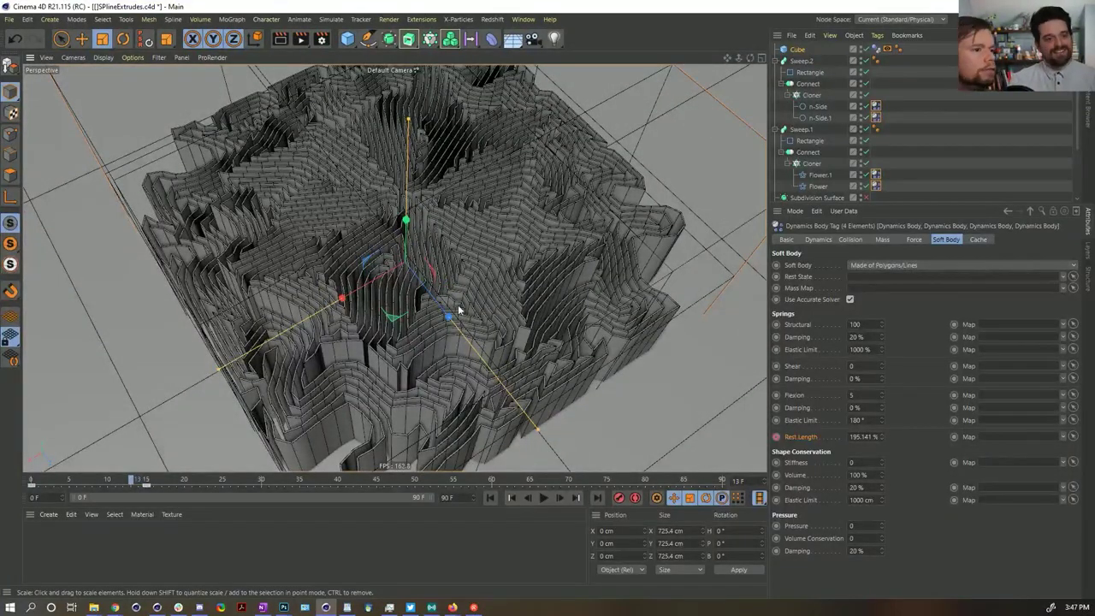
{"action": "left_click_drag", "start_coordinate": [459, 310], "coordinate": [343, 286], "text": "alt"}
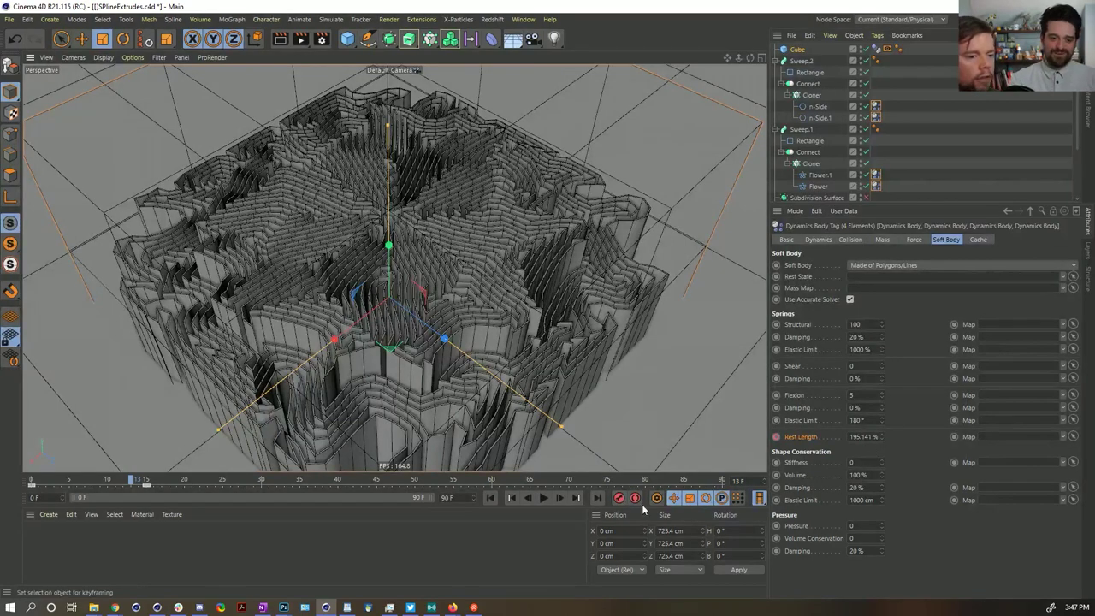
{"action": "left_click", "coordinate": [561, 498]}
{"action": "left_click", "coordinate": [560, 498]}
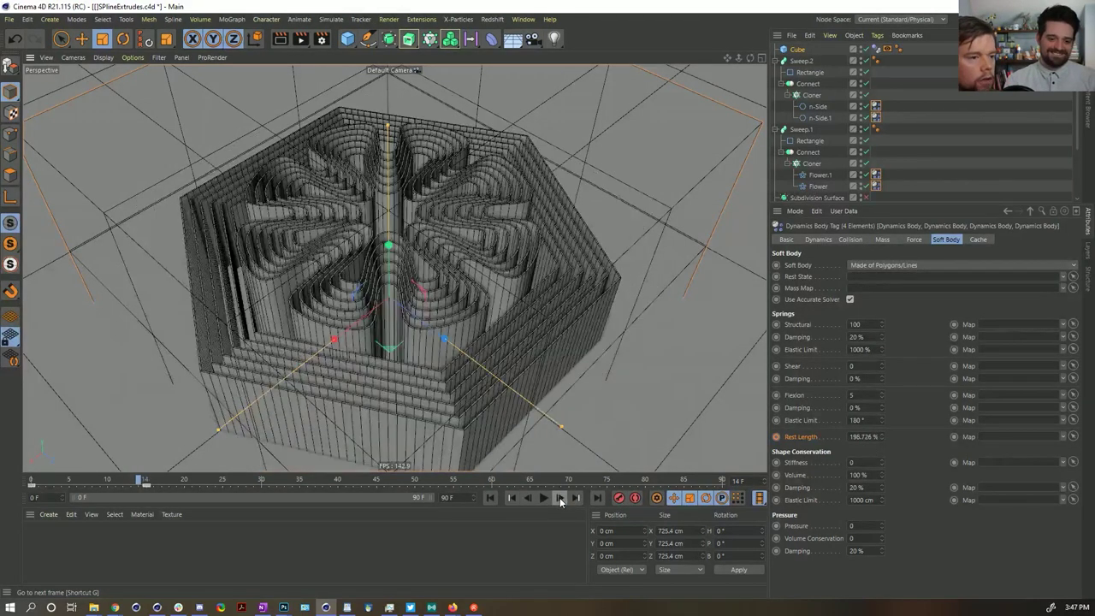
Hide both sweeps, run the simulation to frame 35, then re-enable the sweeps and orbit around them
{"action": "left_click", "coordinate": [866, 61]}
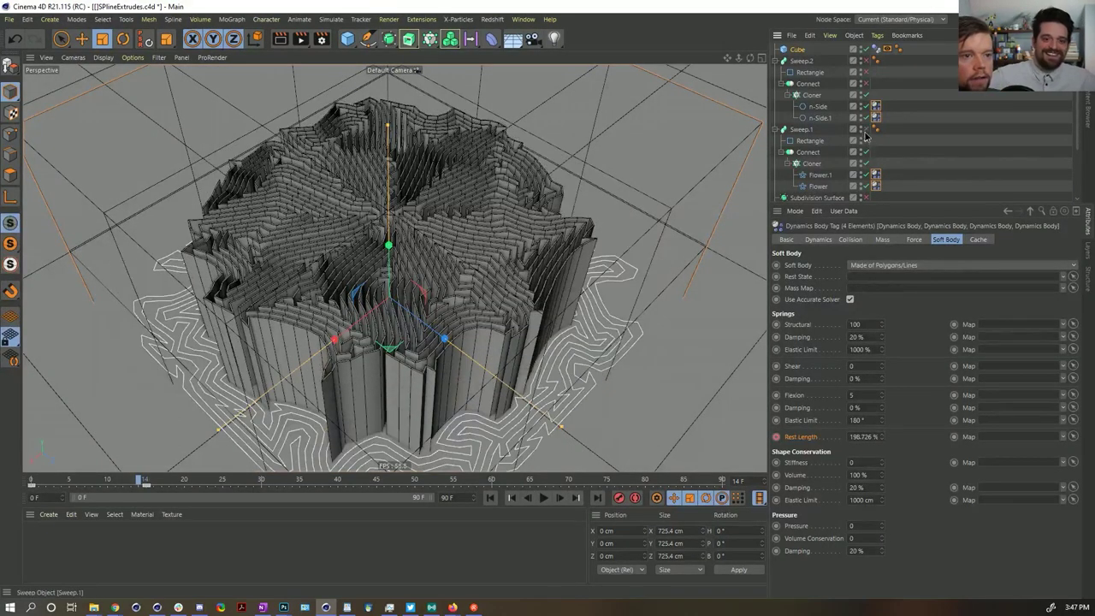
{"action": "left_click", "coordinate": [867, 151]}
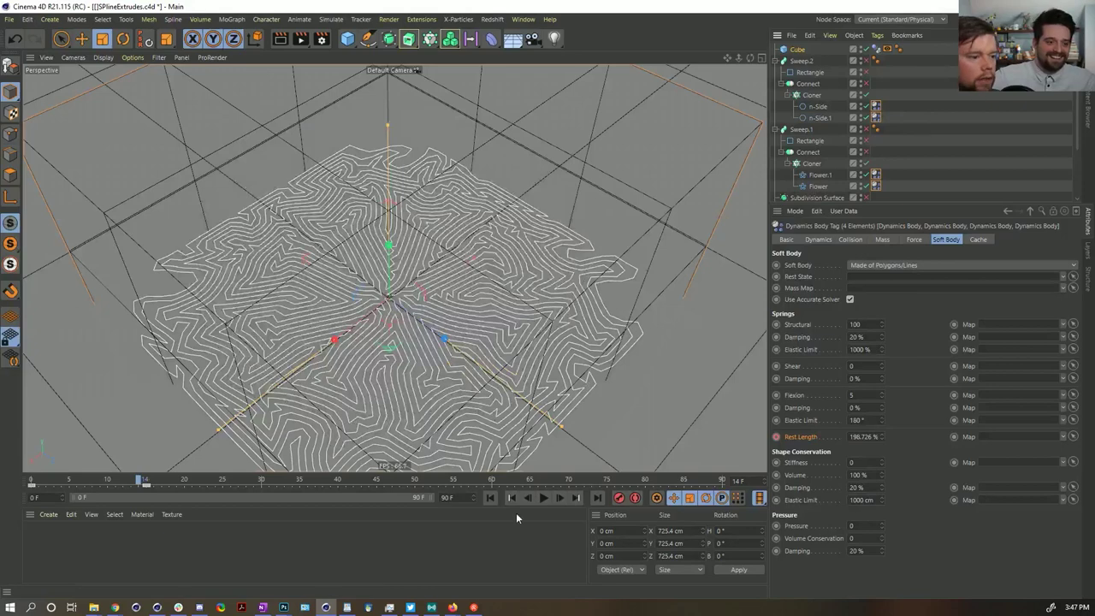
{"action": "left_click", "coordinate": [544, 498]}
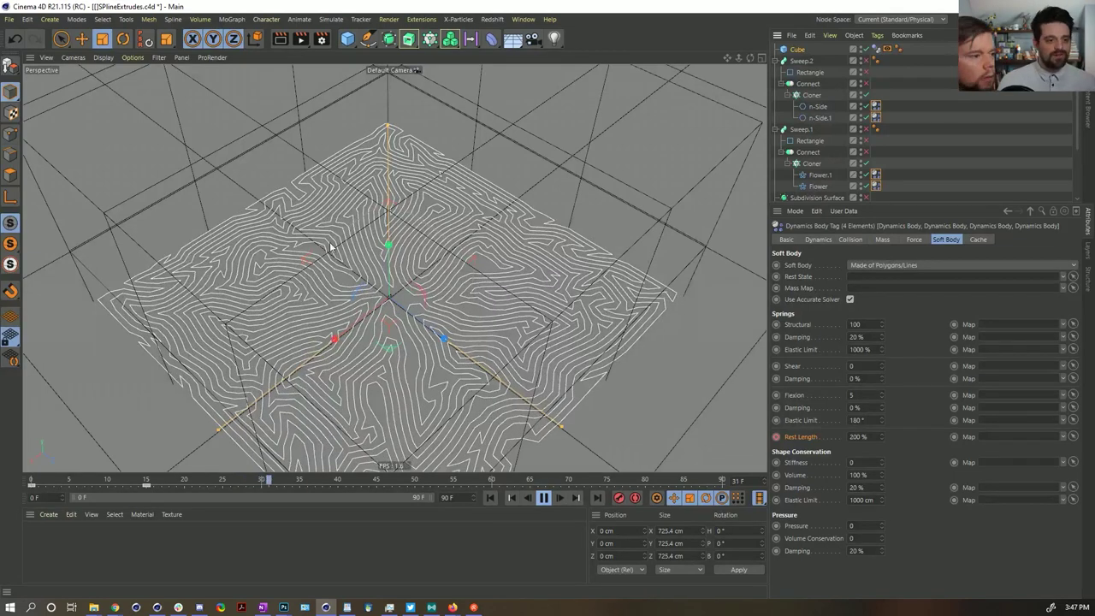
{"action": "left_click", "coordinate": [544, 498]}
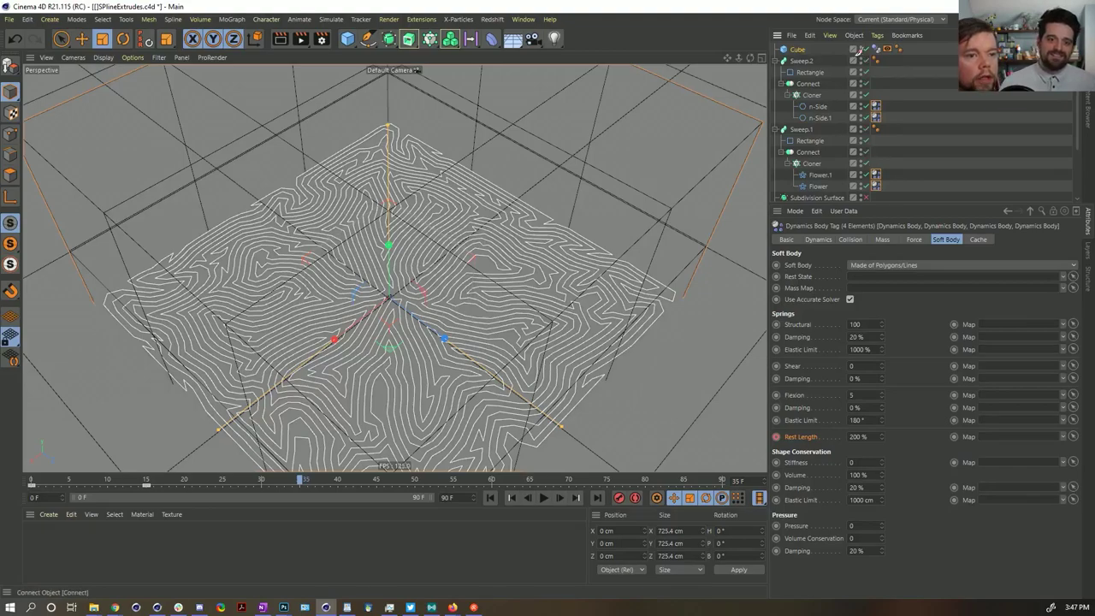
{"action": "left_click_drag", "start_coordinate": [283, 214], "coordinate": [528, 137], "text": "alt"}
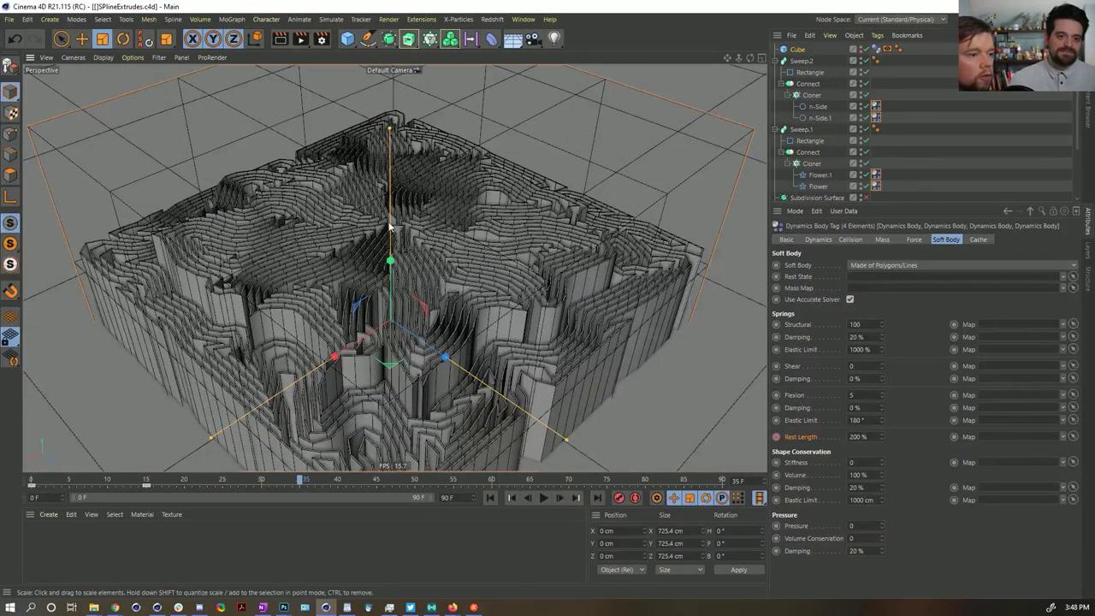
{"action": "left_click_drag", "start_coordinate": [389, 226], "coordinate": [406, 247], "text": "alt"}
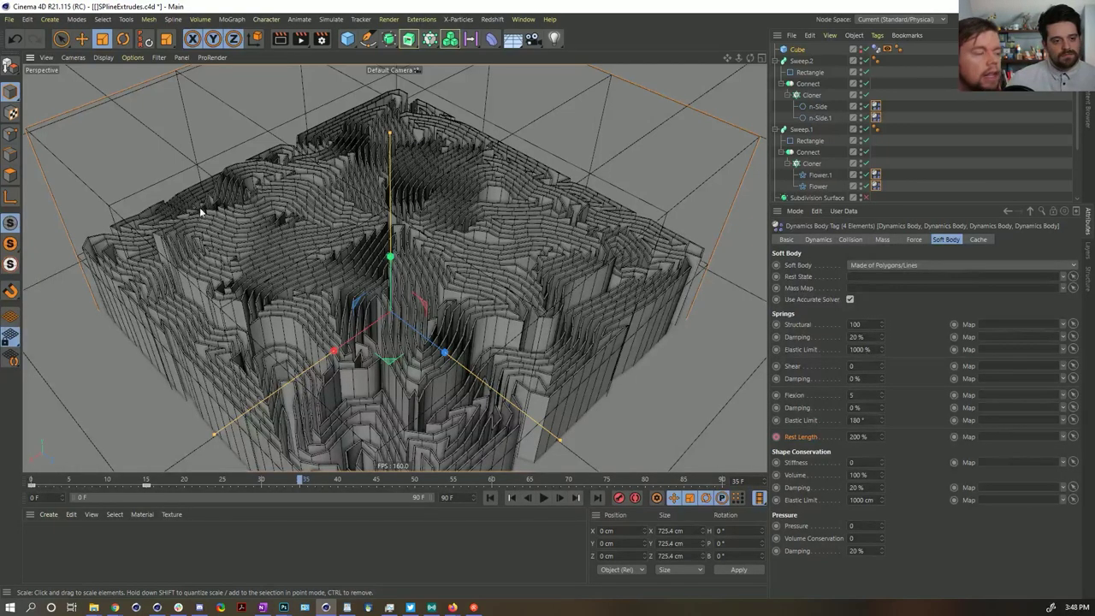
Add a Displacer and place it in a new Null grouping Sweep.1 and Sweep.2
{"action": "left_click", "coordinate": [490, 39]}
{"action": "left_click", "coordinate": [537, 177]}
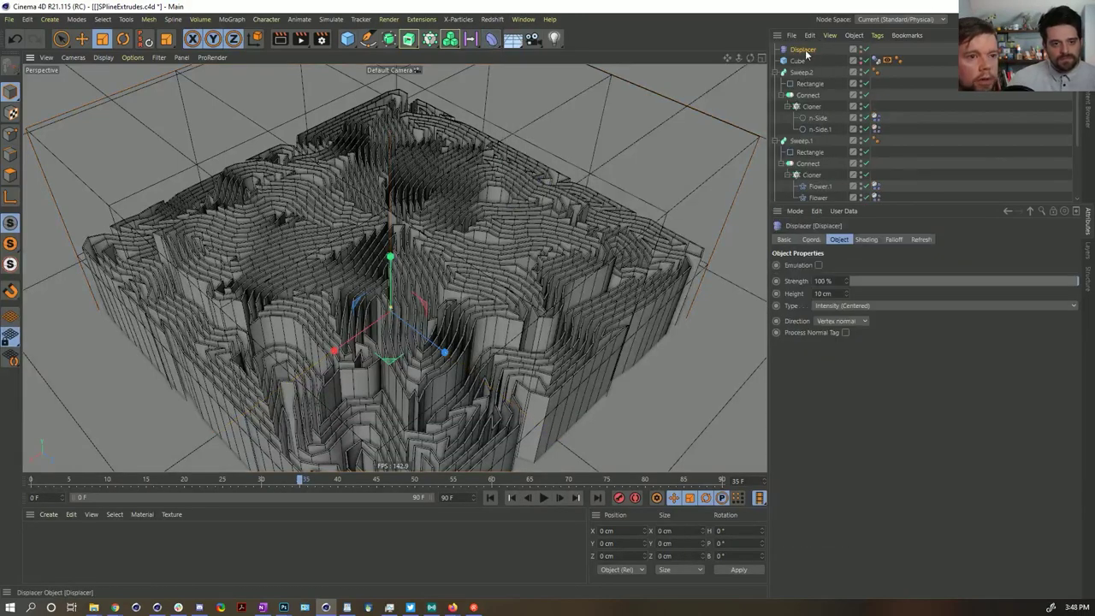
{"action": "left_click", "coordinate": [780, 73]}
{"action": "left_click", "coordinate": [782, 84]}
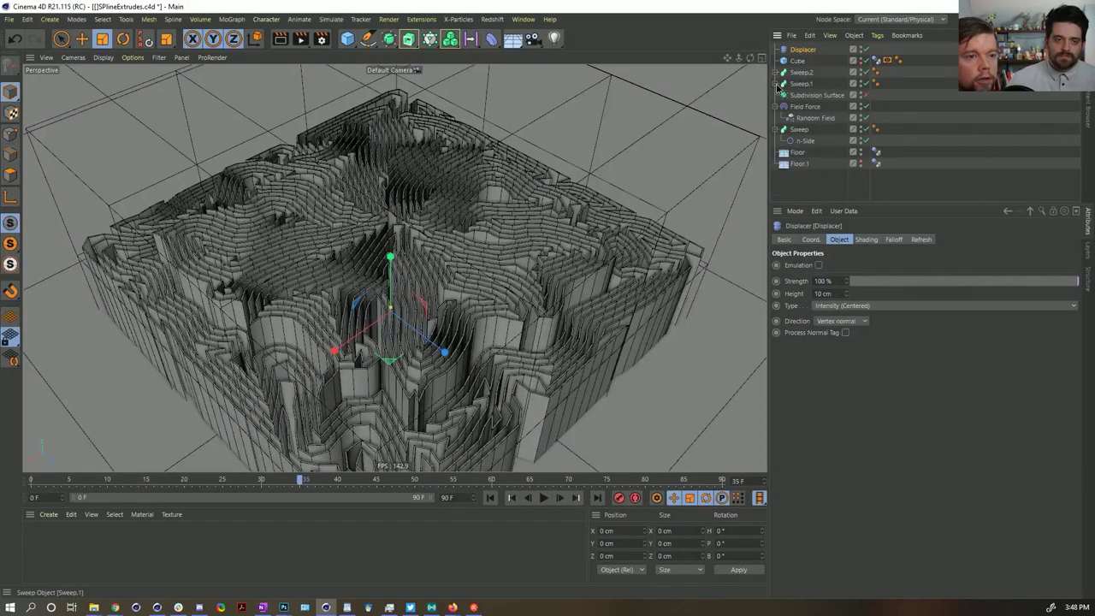
{"action": "left_click", "coordinate": [802, 73]}
{"action": "left_click", "coordinate": [608, 138]}
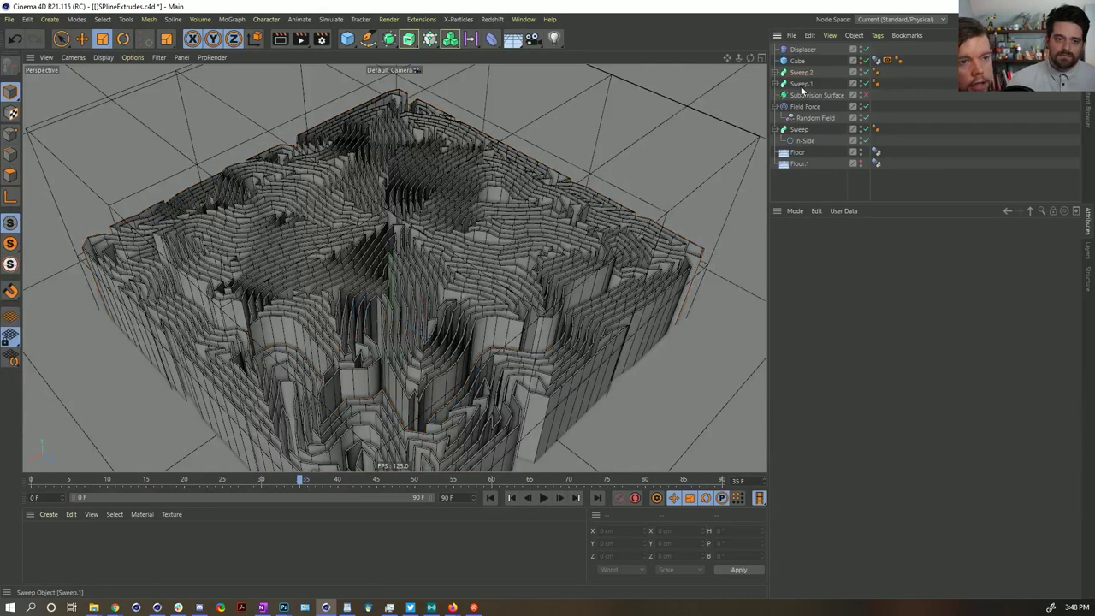
{"action": "left_click", "coordinate": [802, 84]}
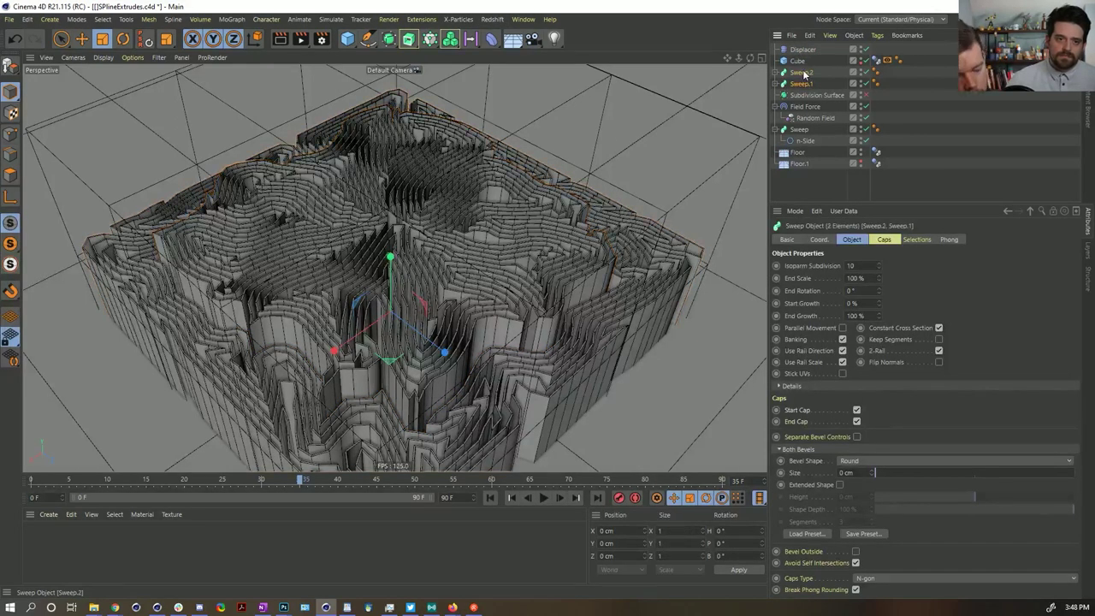
{"action": "key", "text": "alt+g"}
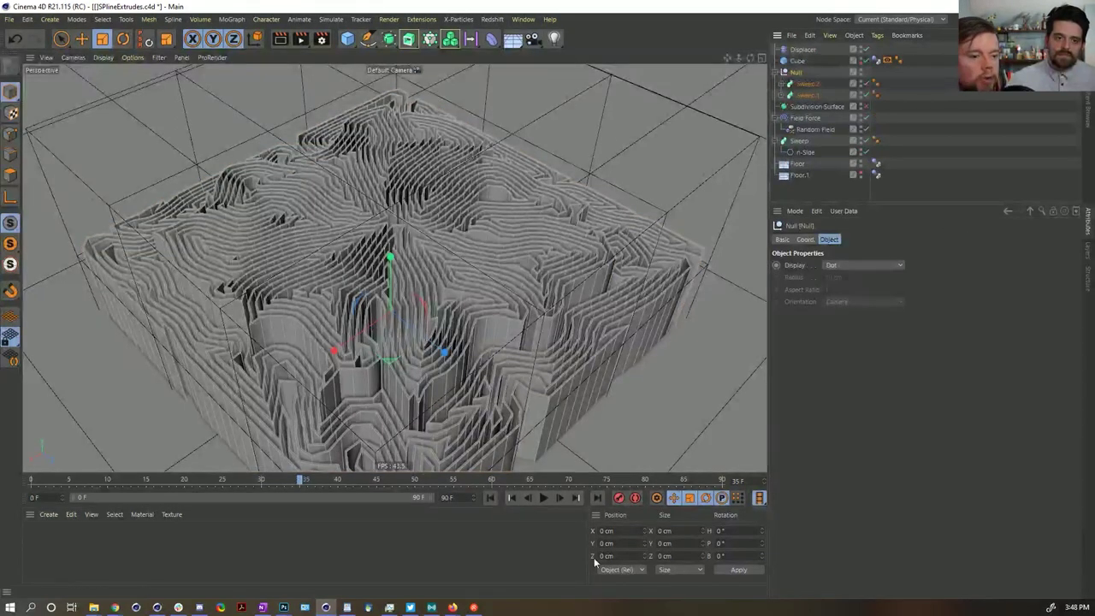
{"action": "left_click_drag", "start_coordinate": [808, 81], "coordinate": [805, 79]}
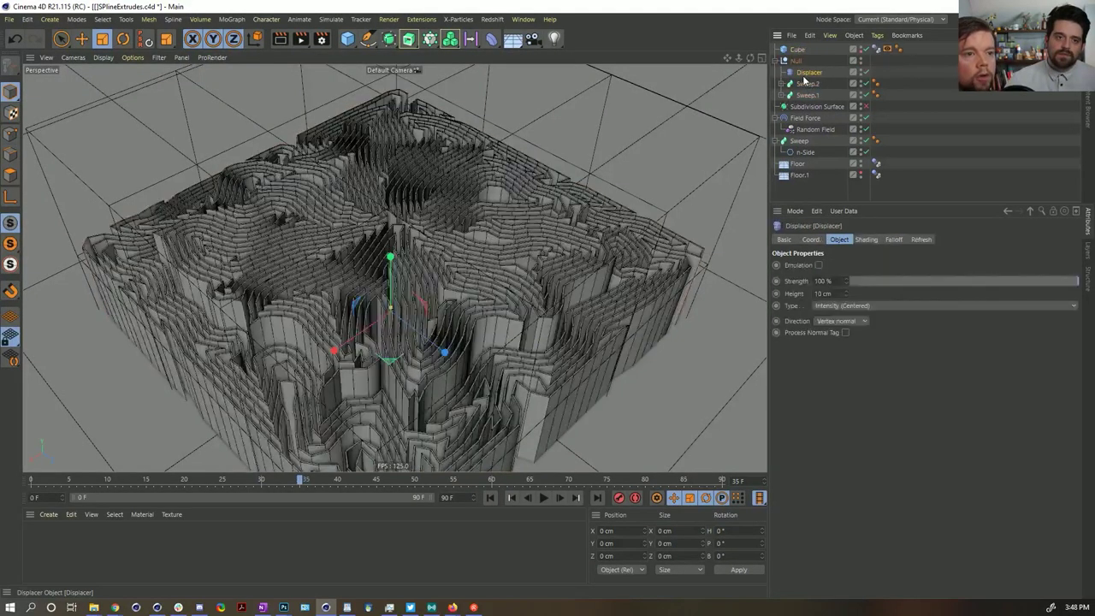
Set the Displacer height to 50 cm and assign a Color shader
{"action": "left_click", "coordinate": [839, 293]}
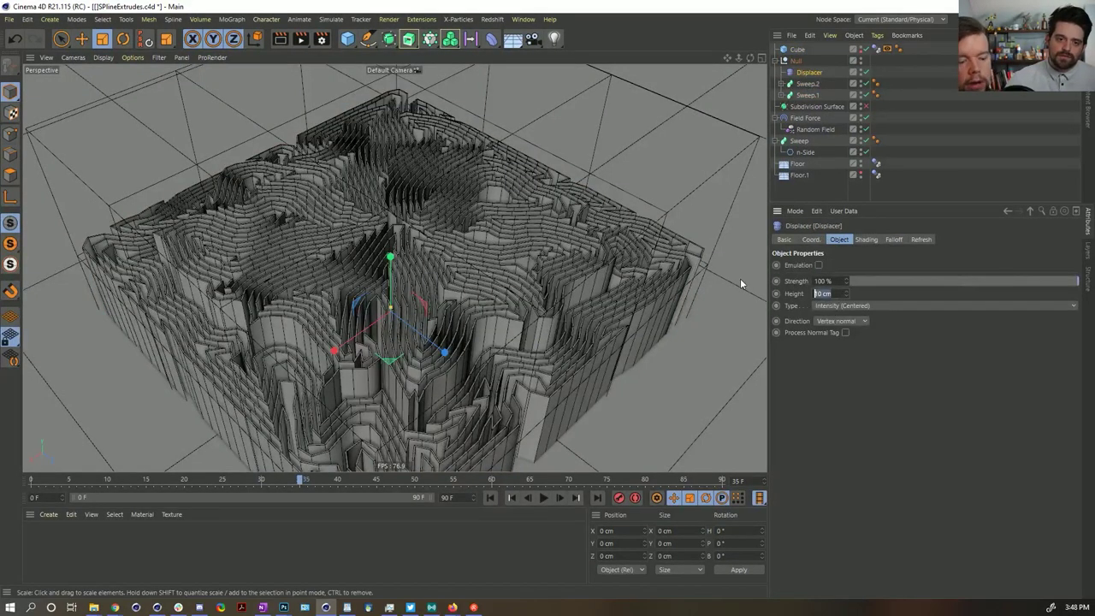
{"action": "type", "text": "50"}
{"action": "key", "text": "Return"}
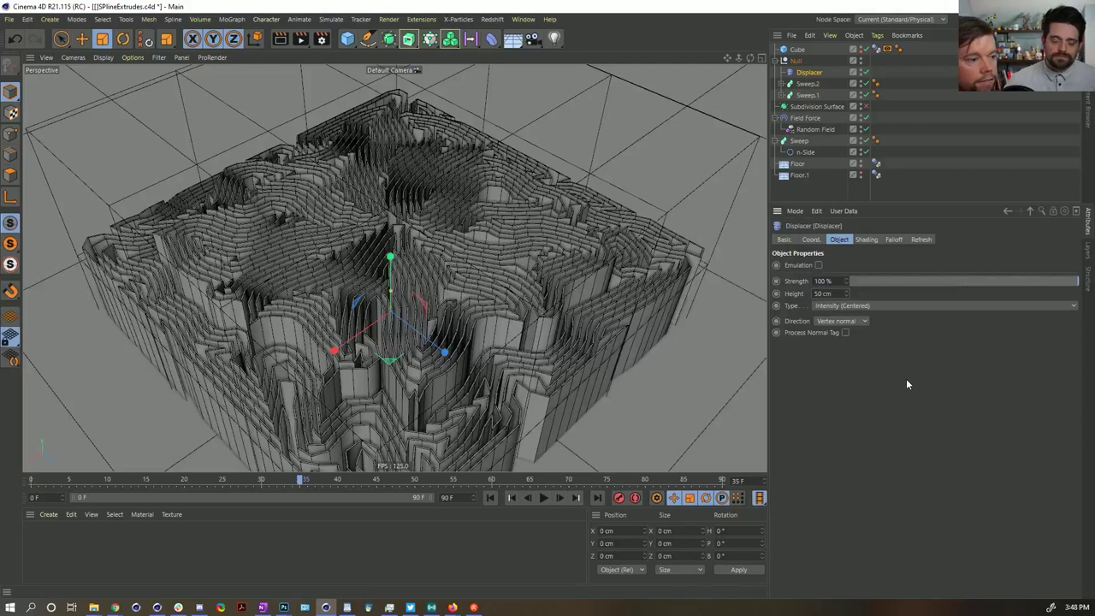
{"action": "left_click", "coordinate": [869, 241]}
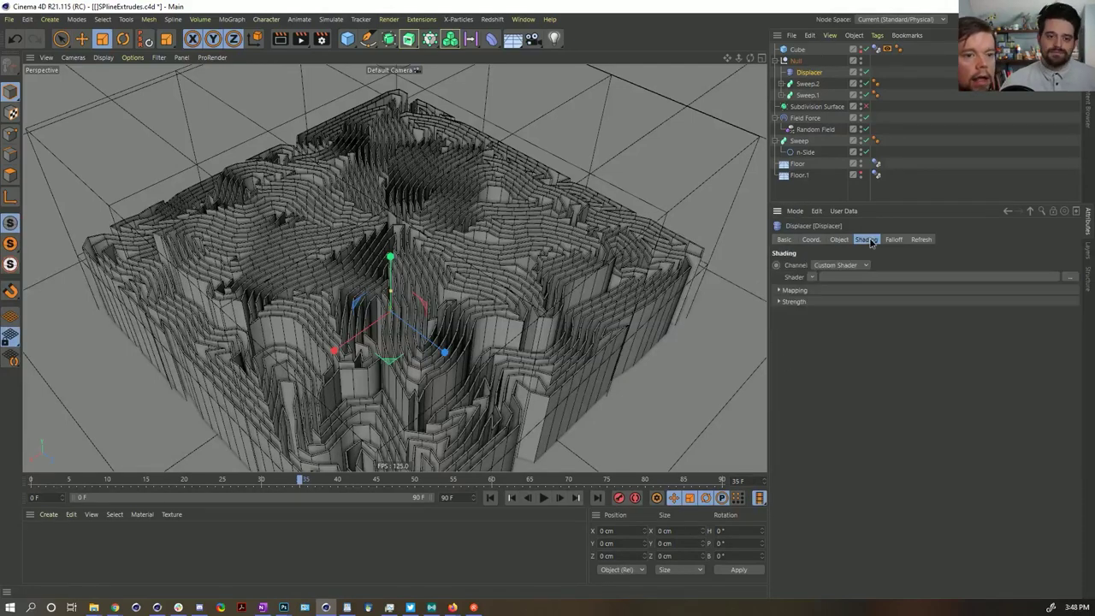
{"action": "left_click", "coordinate": [823, 278]}
{"action": "left_click", "coordinate": [826, 370]}
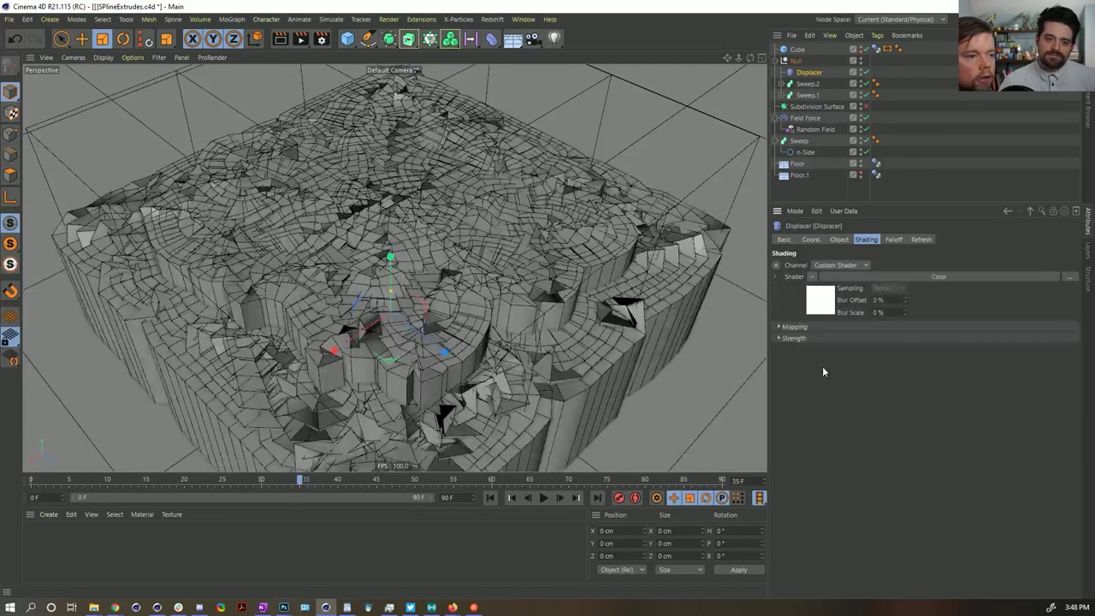
{"action": "left_click", "coordinate": [849, 241]}
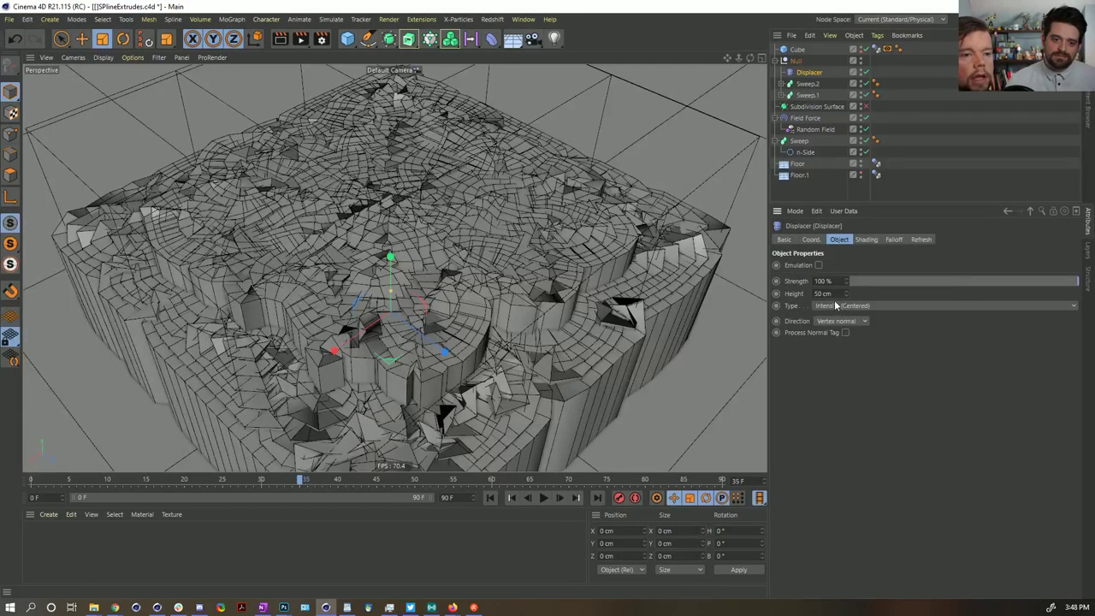
Keep Intensity (Centered) type and set the displacement direction to Planar with +Y orientation
{"action": "left_click", "coordinate": [843, 306]}
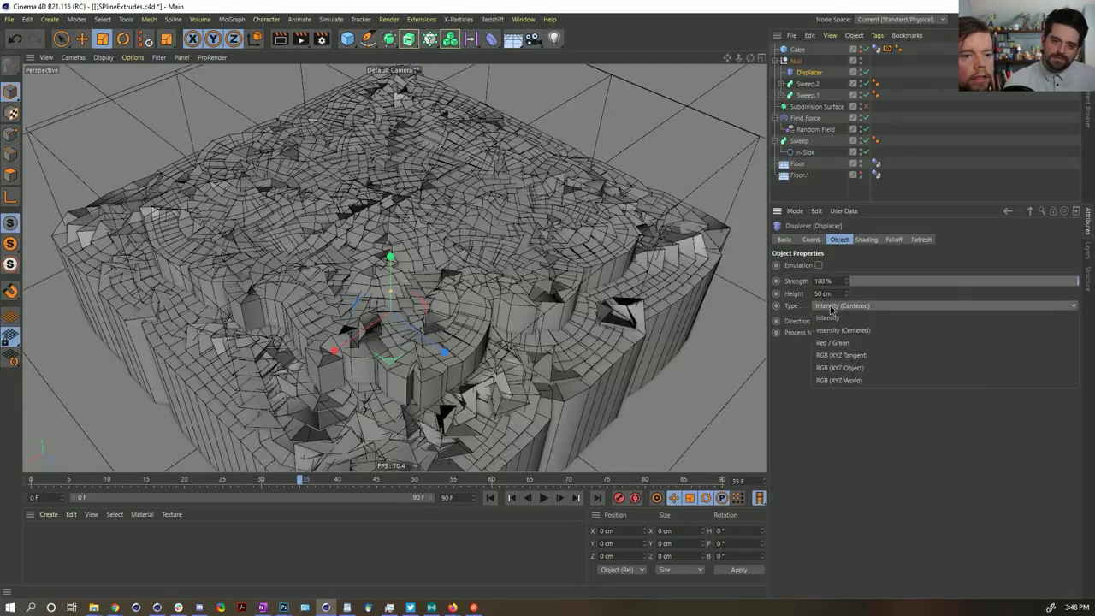
{"action": "left_click", "coordinate": [827, 320]}
{"action": "left_click", "coordinate": [827, 321]}
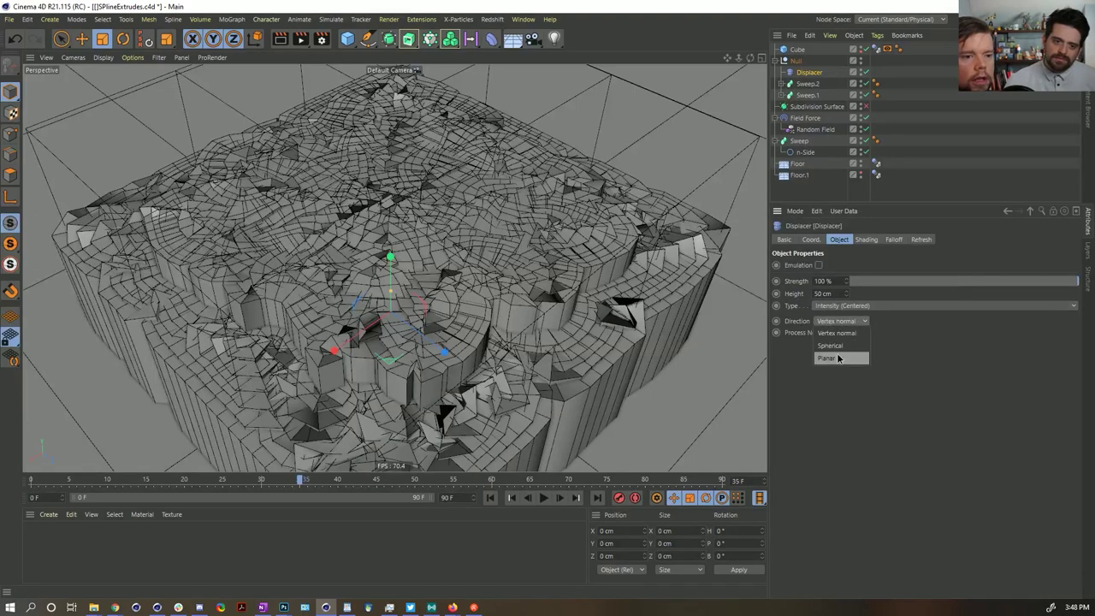
{"action": "left_click", "coordinate": [834, 358]}
{"action": "left_click", "coordinate": [837, 344]}
{"action": "left_click", "coordinate": [843, 380]}
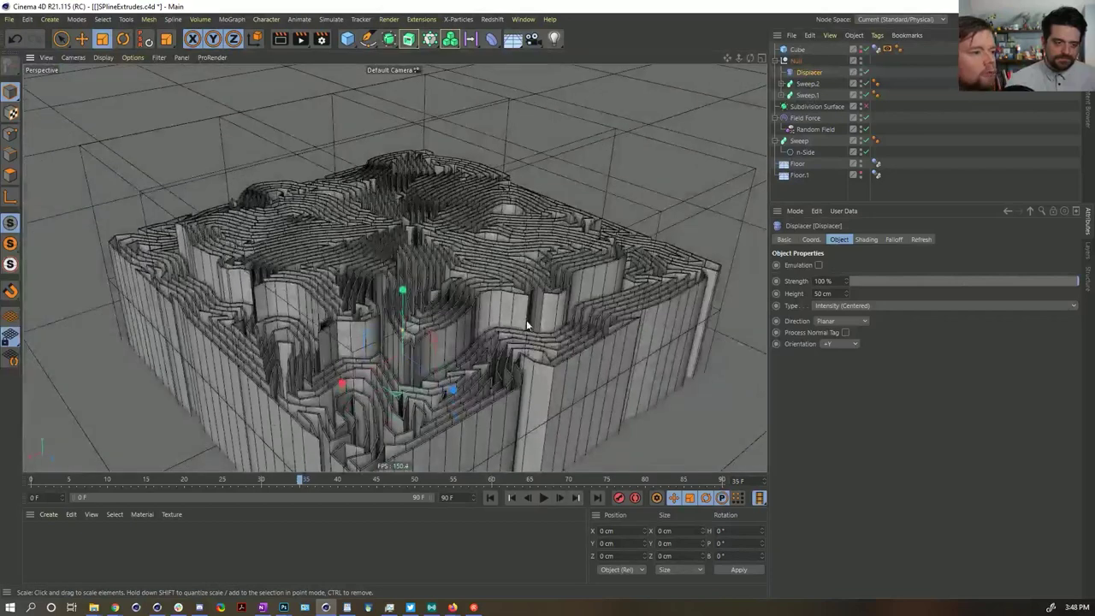
{"action": "left_click", "coordinate": [866, 239]}
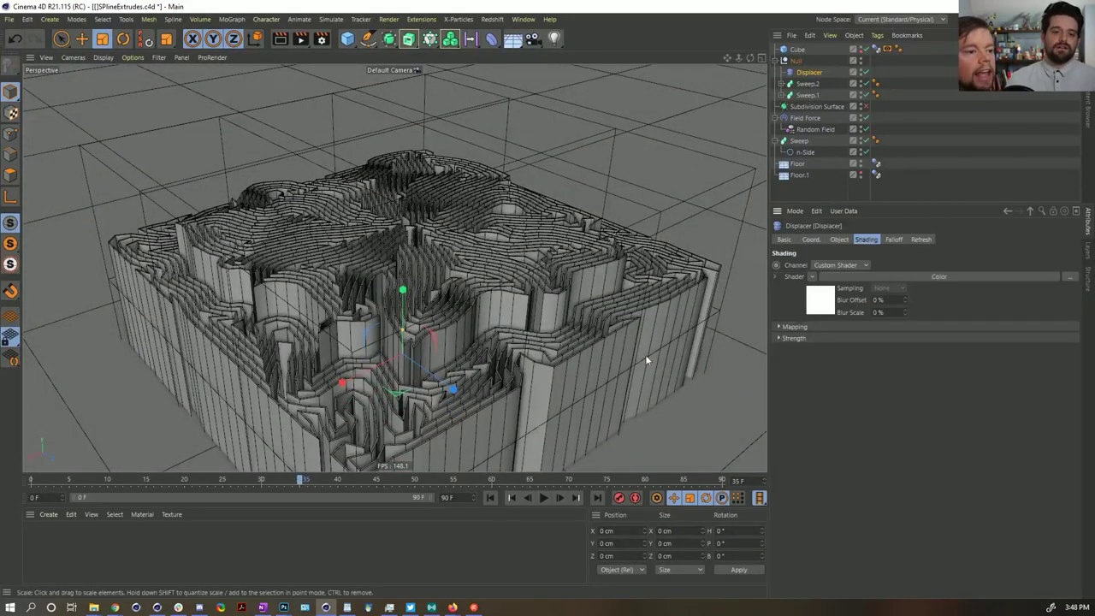
Switch the displacement shader to Noise with 1010% Global Scale and orbit to inspect the hills
{"action": "left_click", "coordinate": [814, 277]}
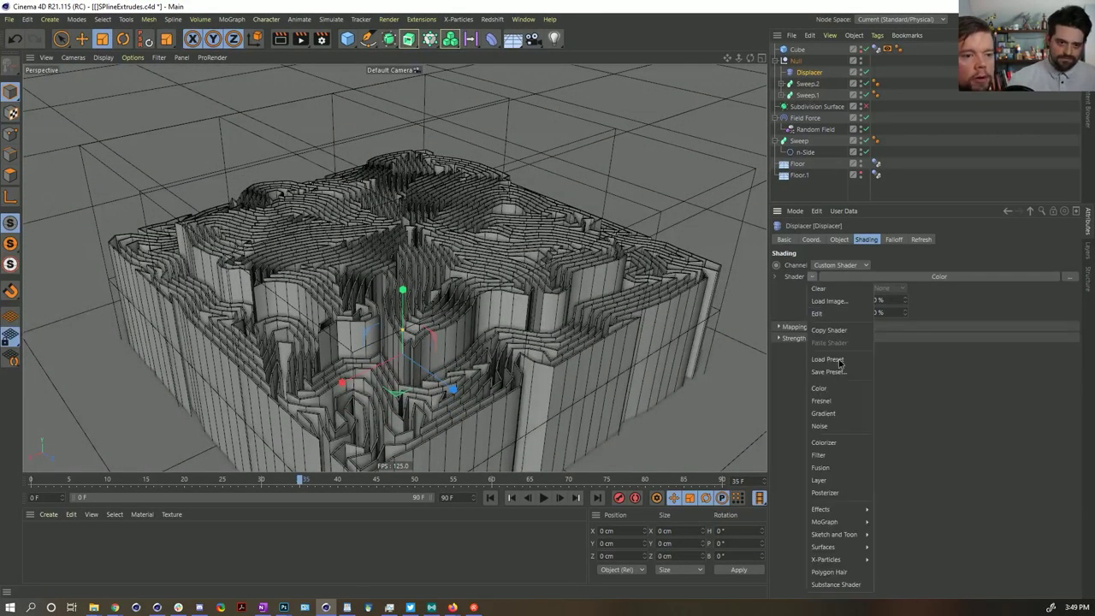
{"action": "left_click", "coordinate": [837, 426]}
{"action": "left_click", "coordinate": [820, 308]}
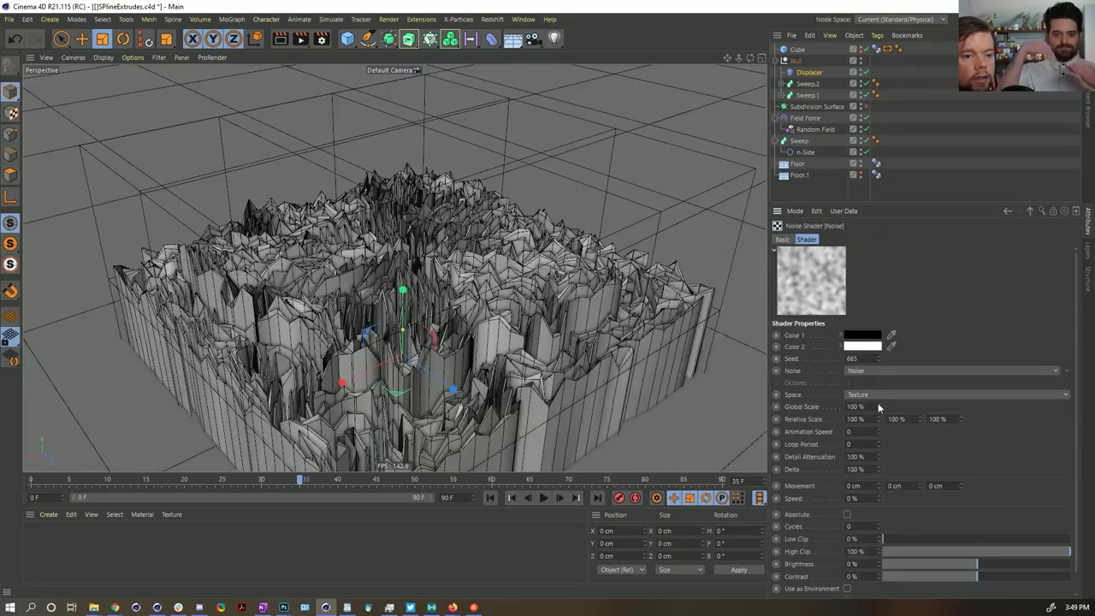
{"action": "left_click_drag", "start_coordinate": [878, 405], "coordinate": [963, 406]}
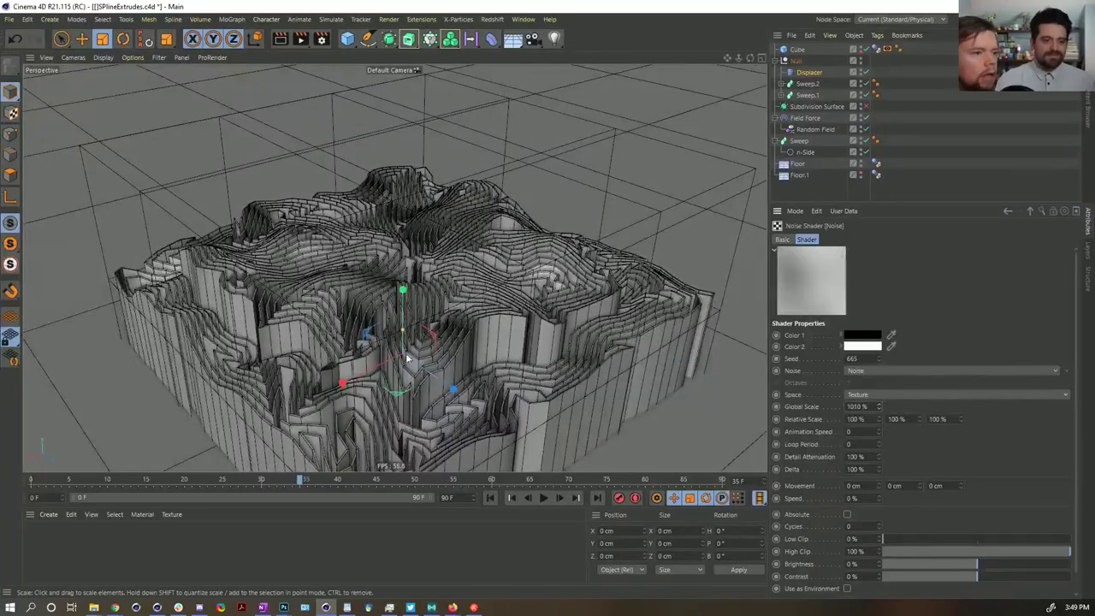
{"action": "left_click_drag", "start_coordinate": [408, 358], "coordinate": [433, 355], "text": "alt"}
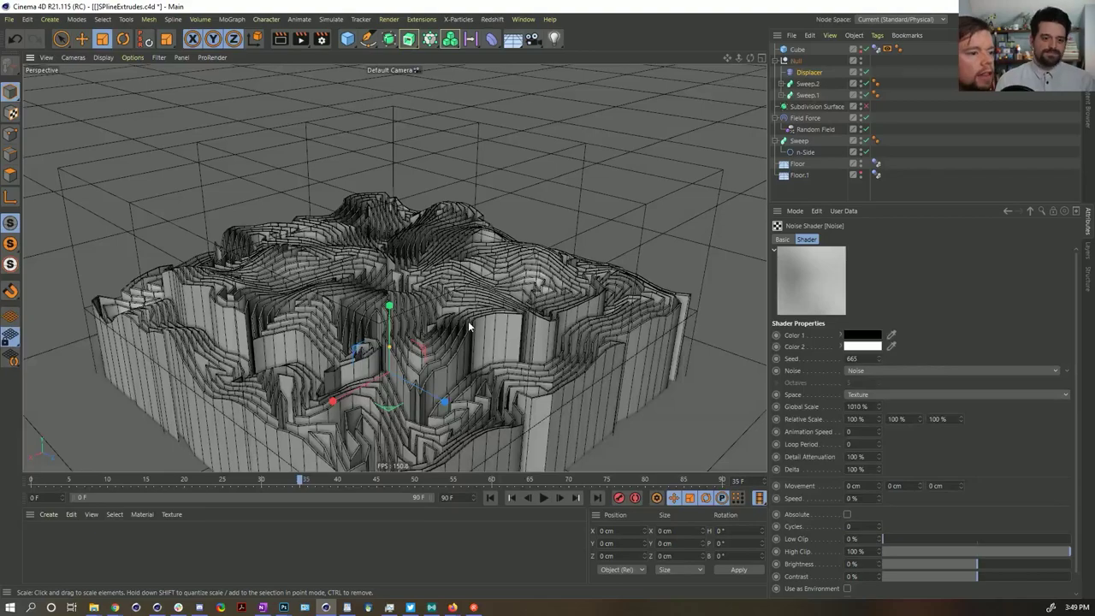
{"action": "left_click_drag", "start_coordinate": [398, 308], "coordinate": [458, 376], "text": "alt"}
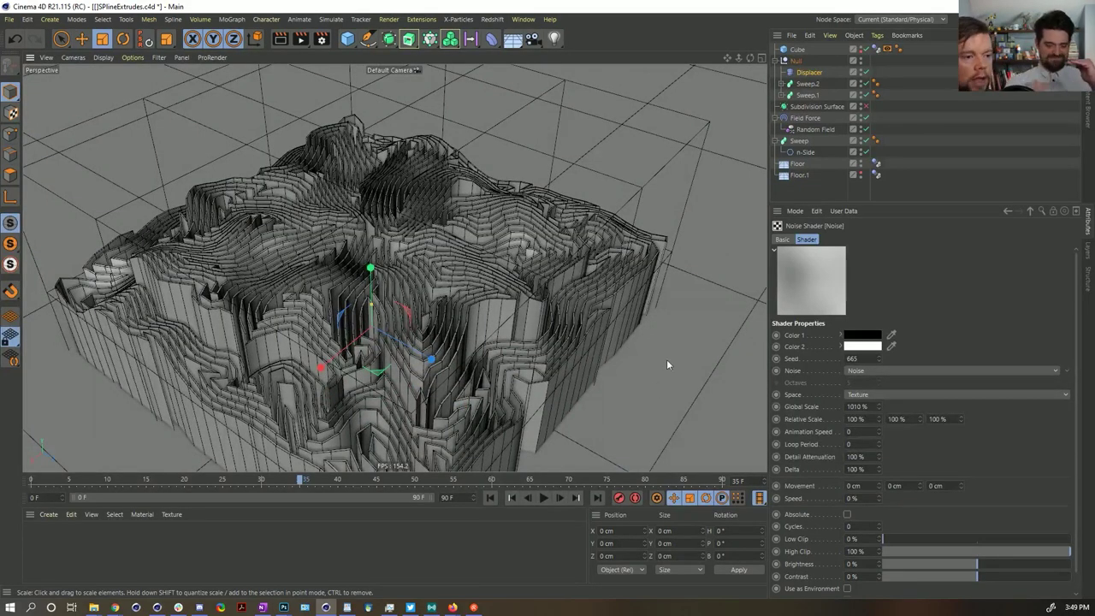
{"action": "left_click_drag", "start_coordinate": [639, 286], "coordinate": [694, 276], "text": "alt"}
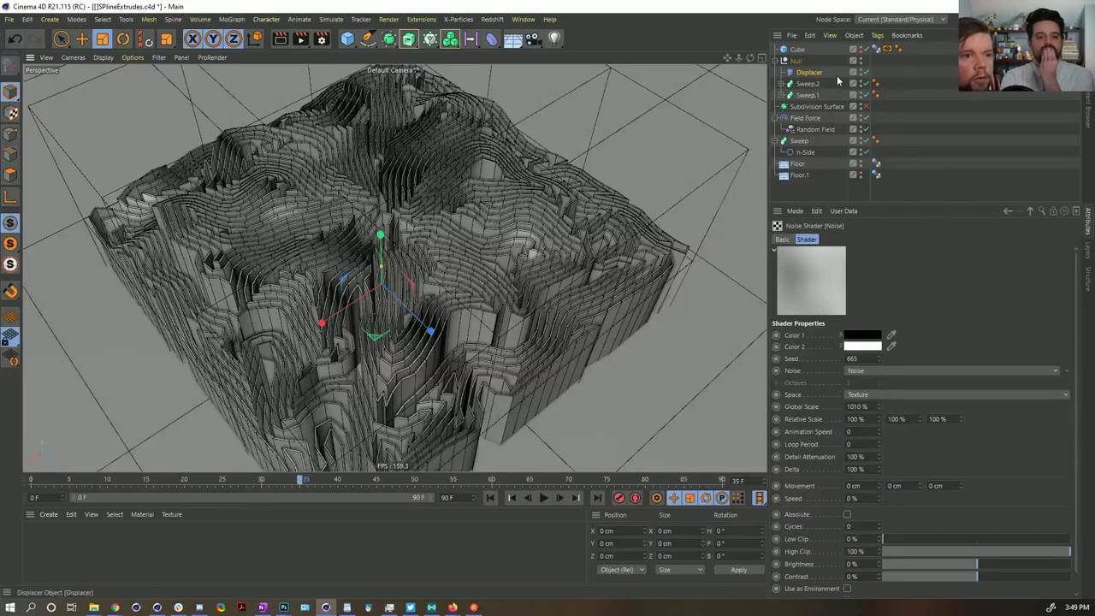
Check the Displacer's falloff settings and view the terraced terrain from an oblique angle
{"action": "left_click", "coordinate": [810, 74]}
{"action": "left_click", "coordinate": [894, 240]}
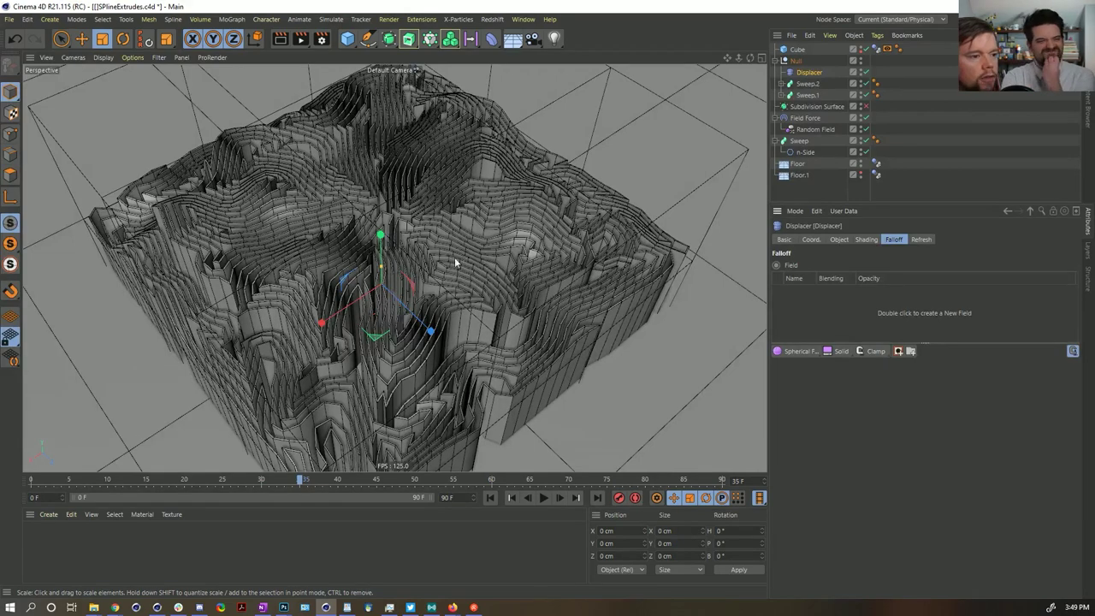
{"action": "left_click", "coordinate": [866, 240]}
{"action": "mouse_move", "coordinate": [528, 305]}
{"action": "left_mouse_down", "text": "alt"}
{"action": "mouse_move", "coordinate": [516, 200]}
{"action": "mouse_move", "coordinate": [533, 276]}
{"action": "left_mouse_up", "text": "alt"}
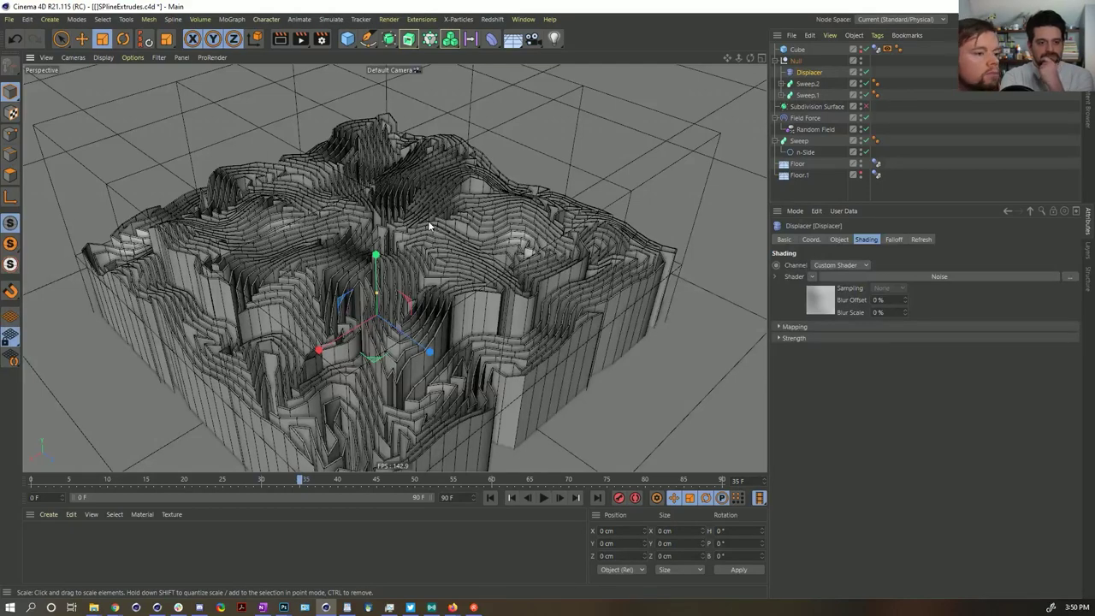
Parent the displaced-sweeps Null under the Subdivision Surface, then switch subdivision off
{"action": "left_click", "coordinate": [796, 61]}
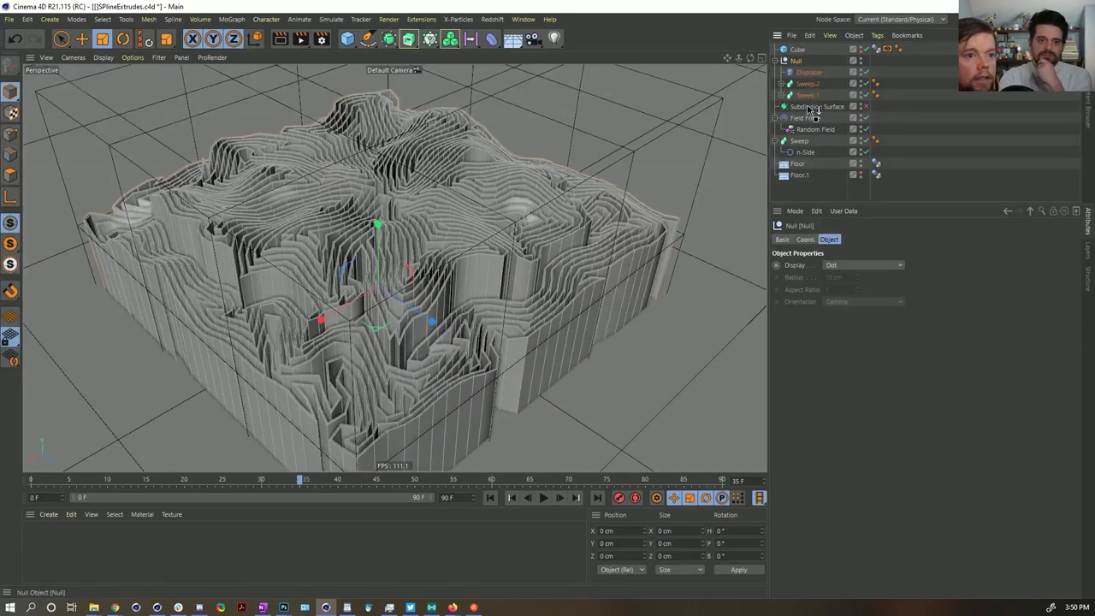
{"action": "left_click_drag", "start_coordinate": [813, 110], "coordinate": [809, 110]}
{"action": "left_click", "coordinate": [866, 61]}
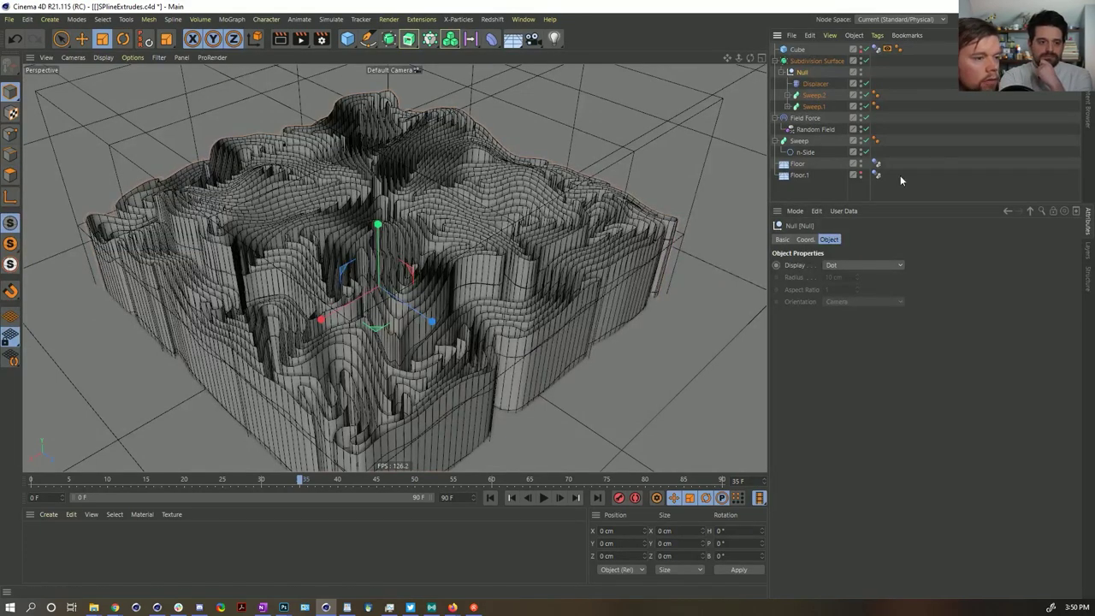
{"action": "left_click", "coordinate": [934, 164]}
{"action": "left_click", "coordinate": [871, 73]}
{"action": "left_click", "coordinate": [866, 61]}
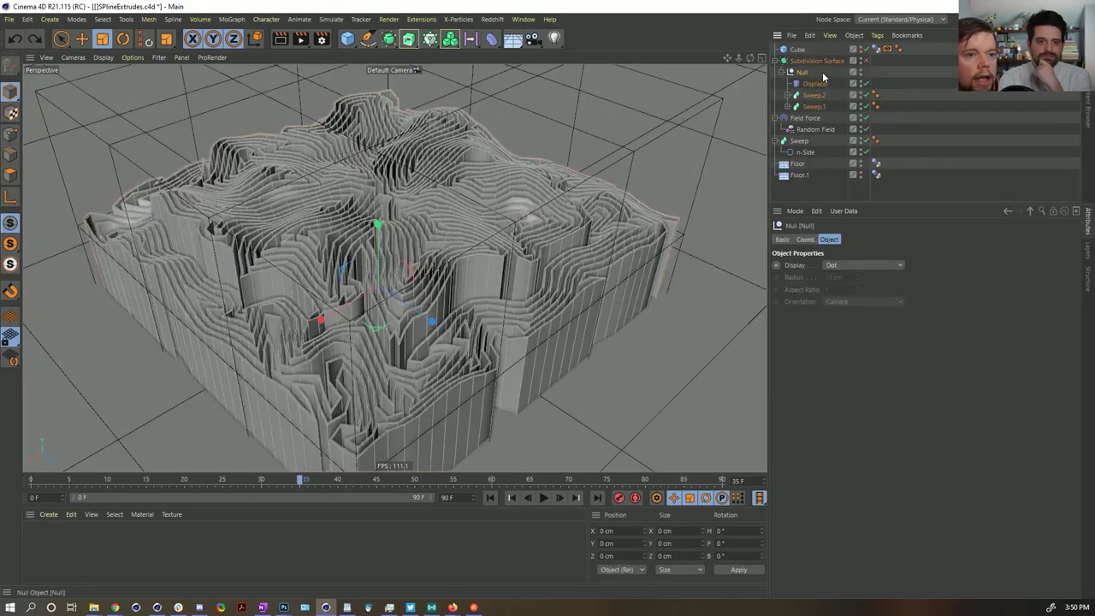
Orbit and zoom the viewport to view the whole terraced terrain block
{"action": "left_click_drag", "start_coordinate": [439, 315], "coordinate": [494, 209], "text": "alt"}
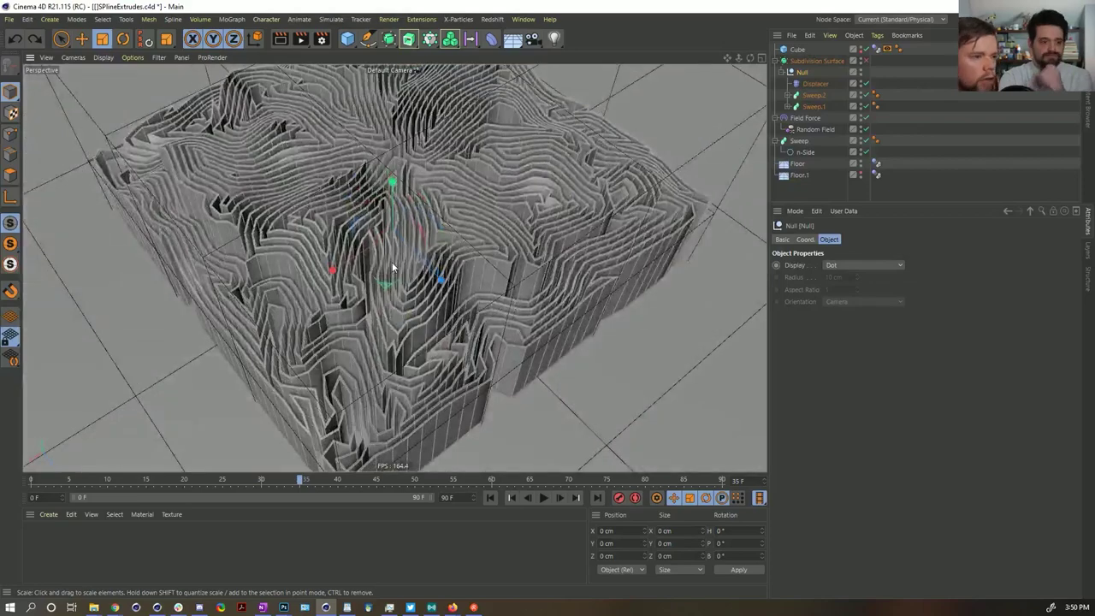
{"action": "scroll", "coordinate": [495, 210], "scroll_direction": "up", "scroll_amount": 2}
{"action": "scroll", "coordinate": [495, 210], "scroll_direction": "down", "scroll_amount": 3}
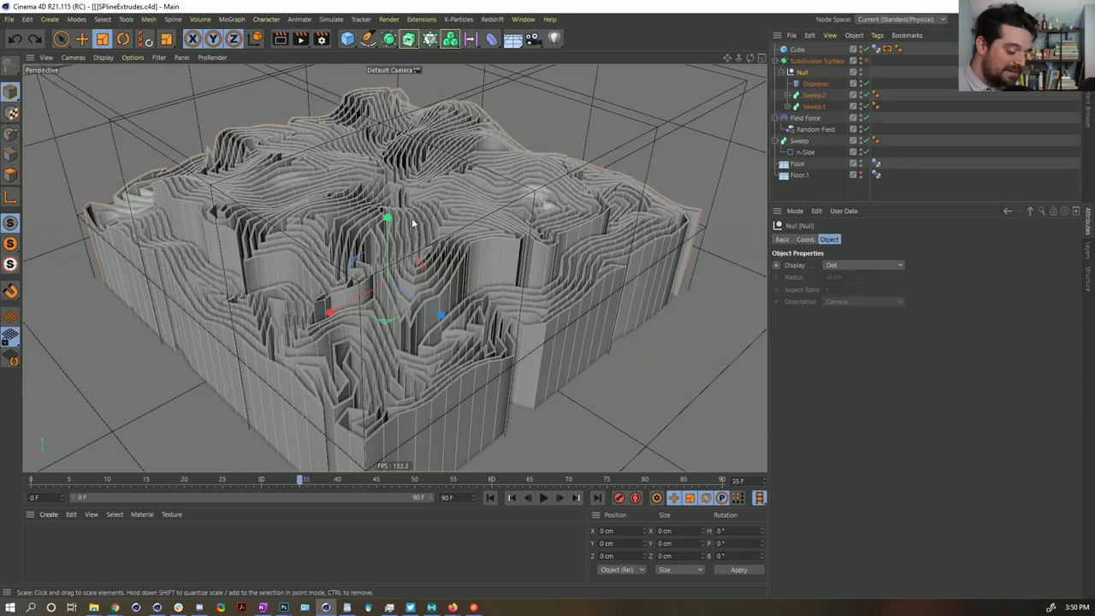
{"action": "scroll", "coordinate": [415, 231], "scroll_direction": "down", "scroll_amount": 5}
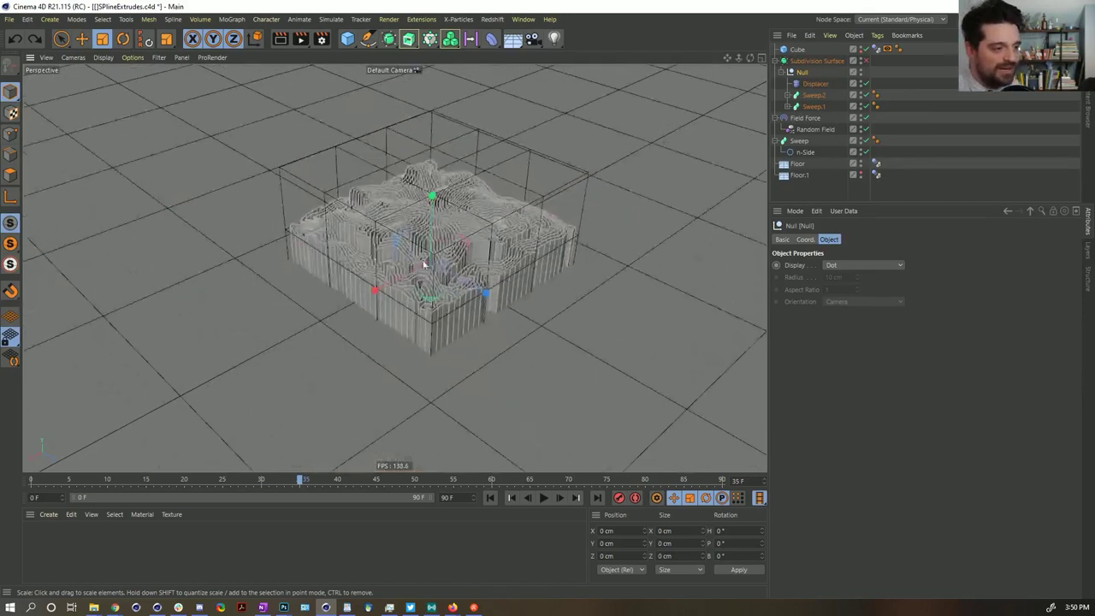
{"action": "left_click_drag", "start_coordinate": [423, 265], "coordinate": [465, 216], "text": "alt"}
{"action": "scroll", "coordinate": [393, 208], "scroll_direction": "up", "scroll_amount": 4}
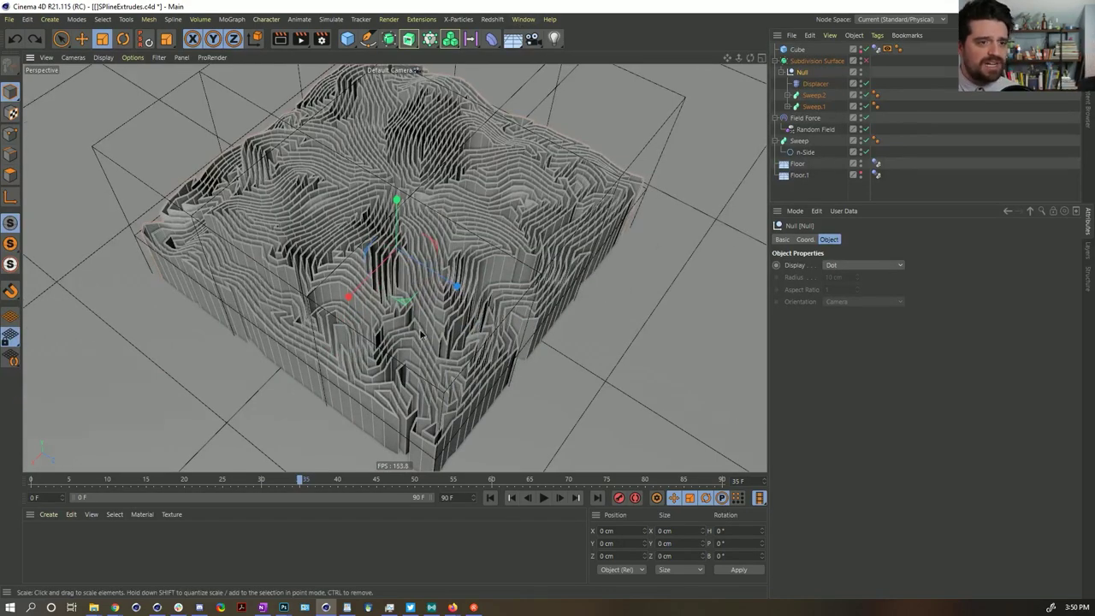
{"action": "scroll", "coordinate": [420, 336], "scroll_direction": "down", "scroll_amount": 3}
{"action": "left_click_drag", "start_coordinate": [420, 337], "coordinate": [402, 265], "text": "alt"}
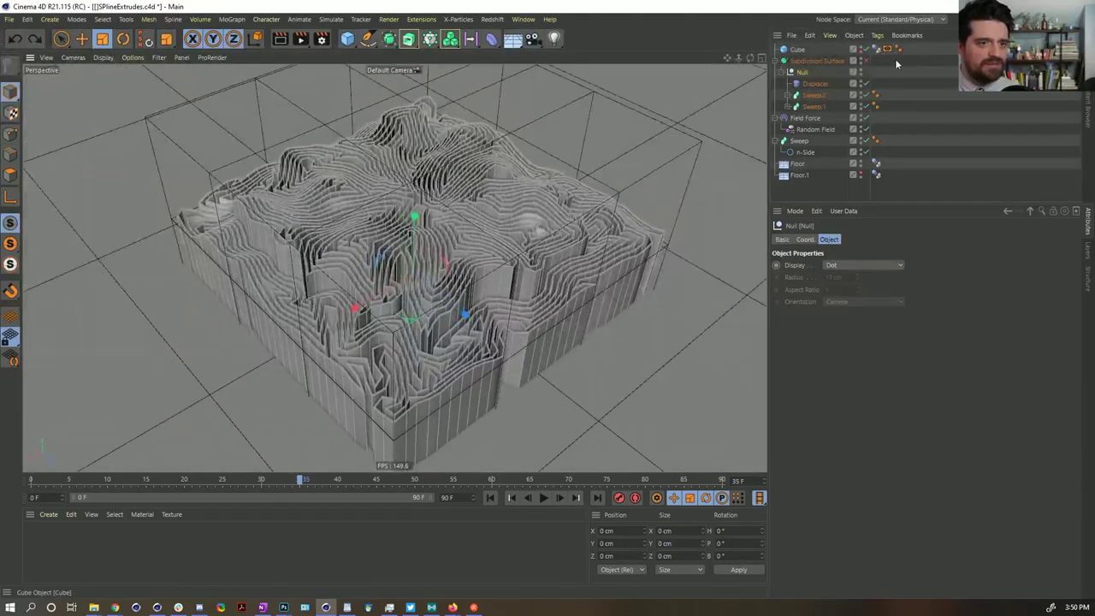
Create an Arnold standard_surface material and apply it to the terrain Null
{"action": "left_click", "coordinate": [48, 514]}
{"action": "mouse_move", "coordinate": [129, 400]}
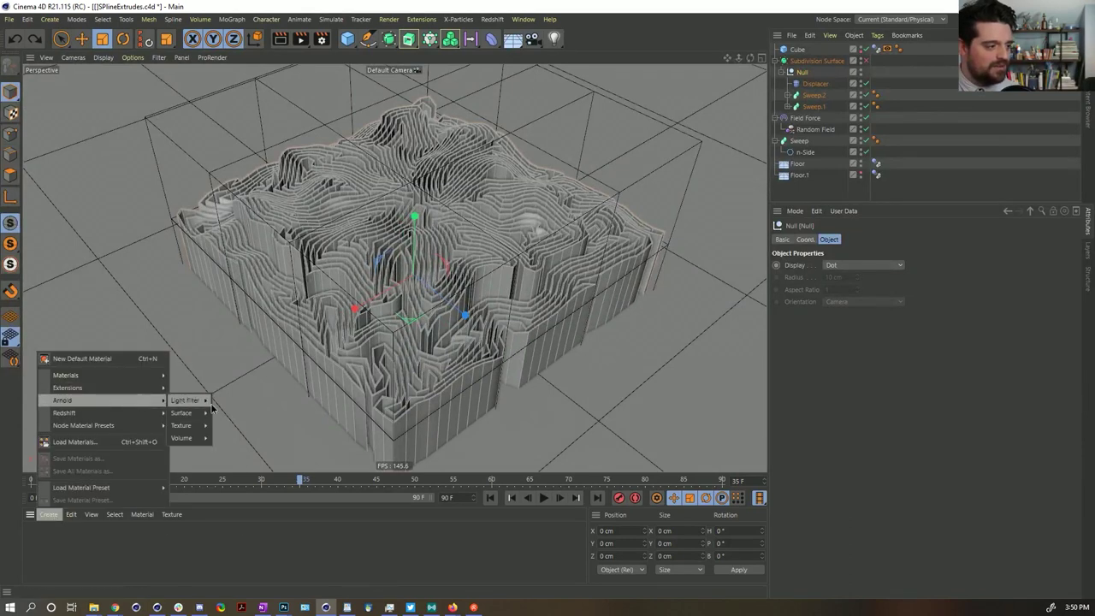
{"action": "mouse_move", "coordinate": [184, 413]}
{"action": "left_click", "coordinate": [236, 491]}
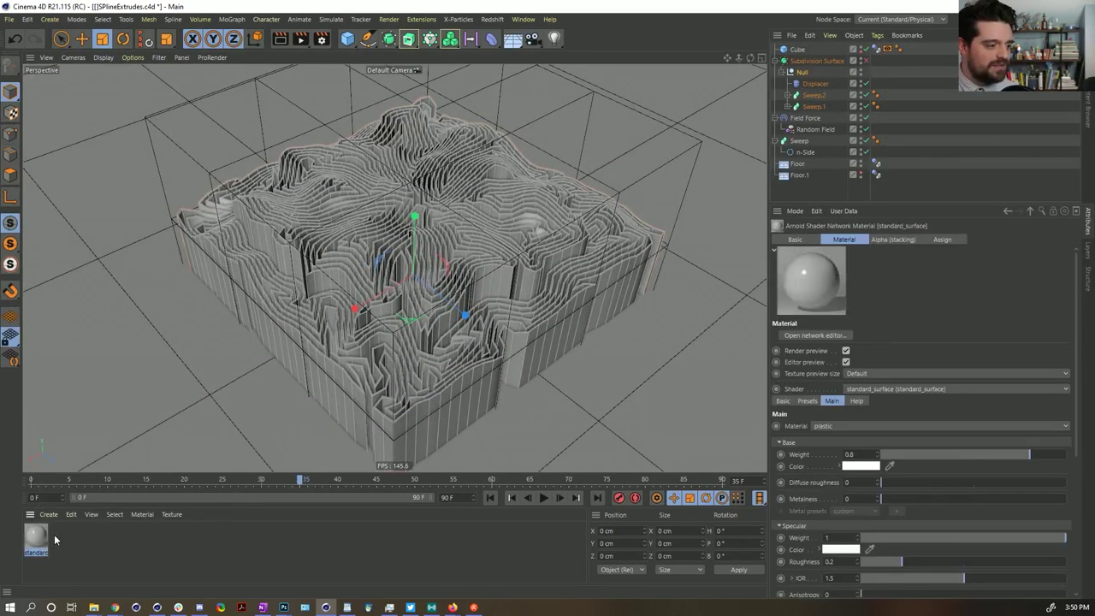
{"action": "left_click_drag", "start_coordinate": [38, 535], "coordinate": [808, 62]}
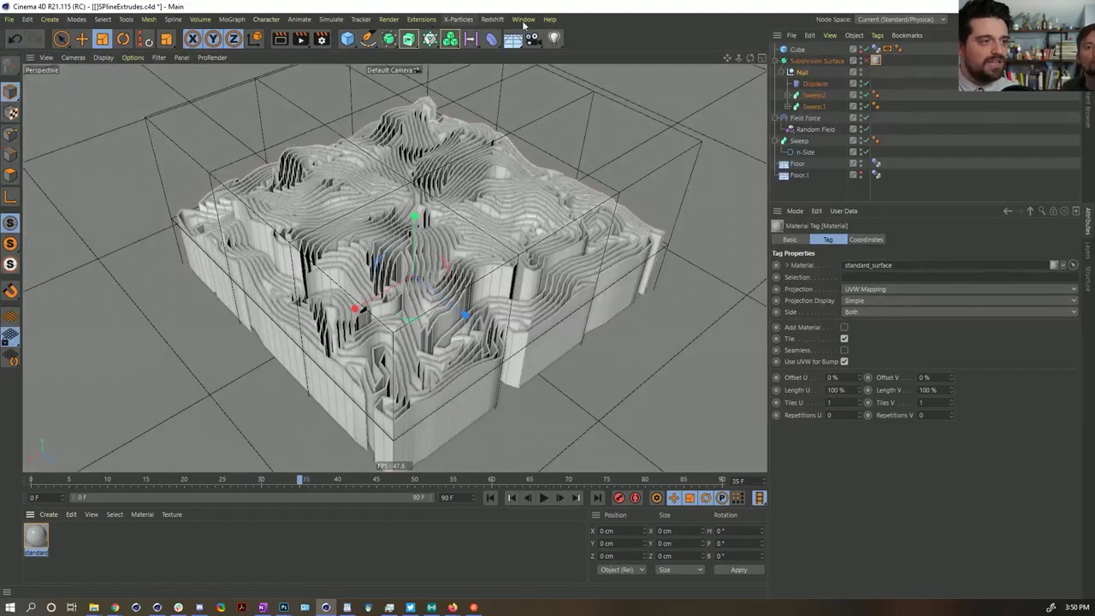
{"action": "left_click_drag", "start_coordinate": [876, 71], "coordinate": [877, 72]}
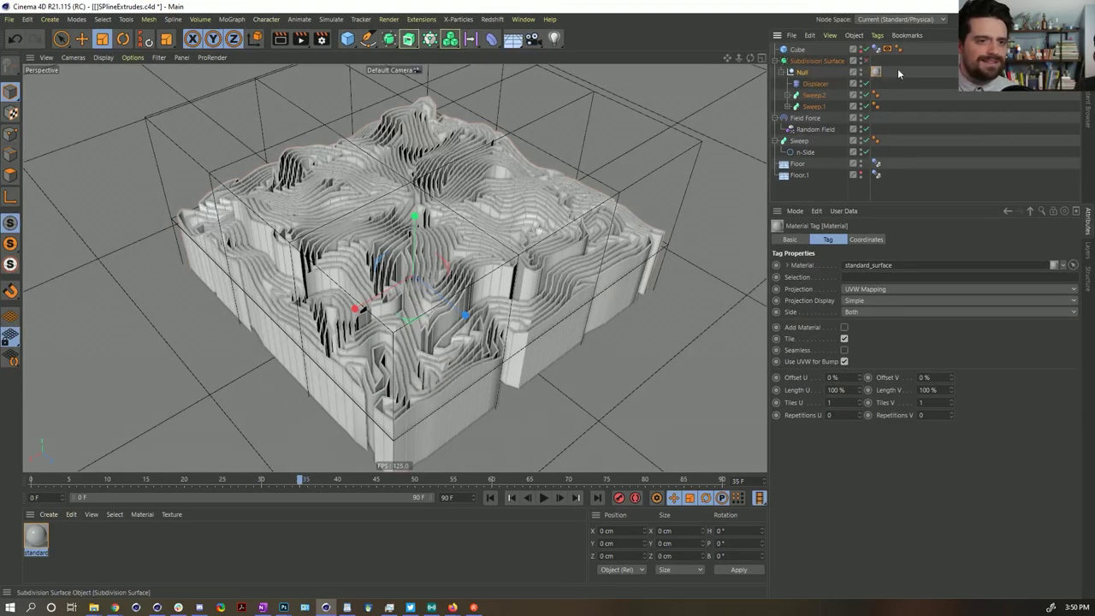
Open the C4DtoA IPR Window and dock it beside the viewport
{"action": "left_click", "coordinate": [457, 19]}
{"action": "mouse_move", "coordinate": [421, 19]}
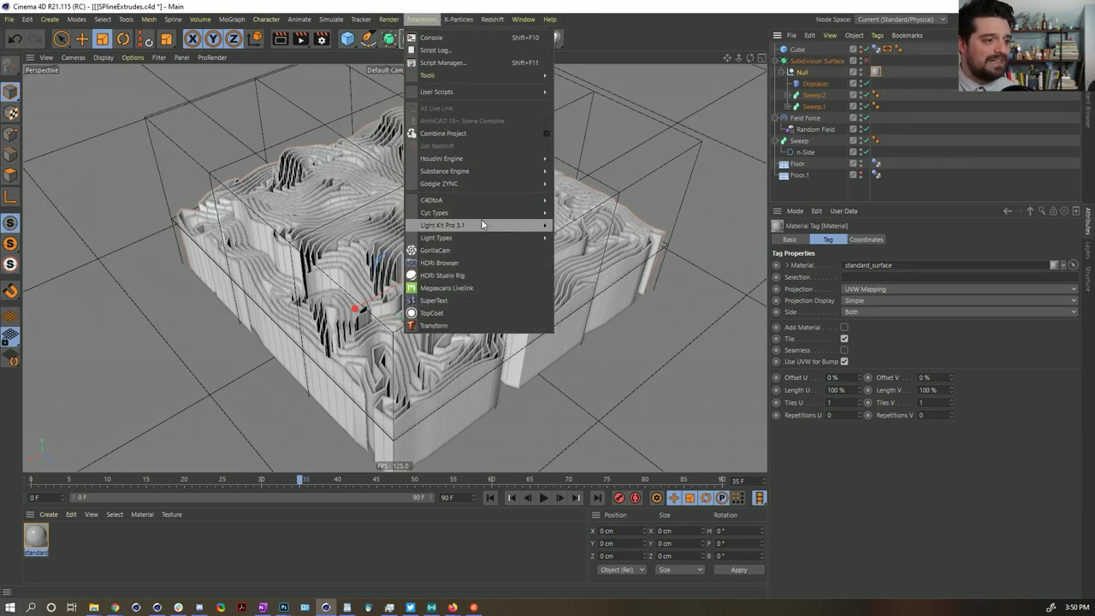
{"action": "mouse_move", "coordinate": [505, 201]}
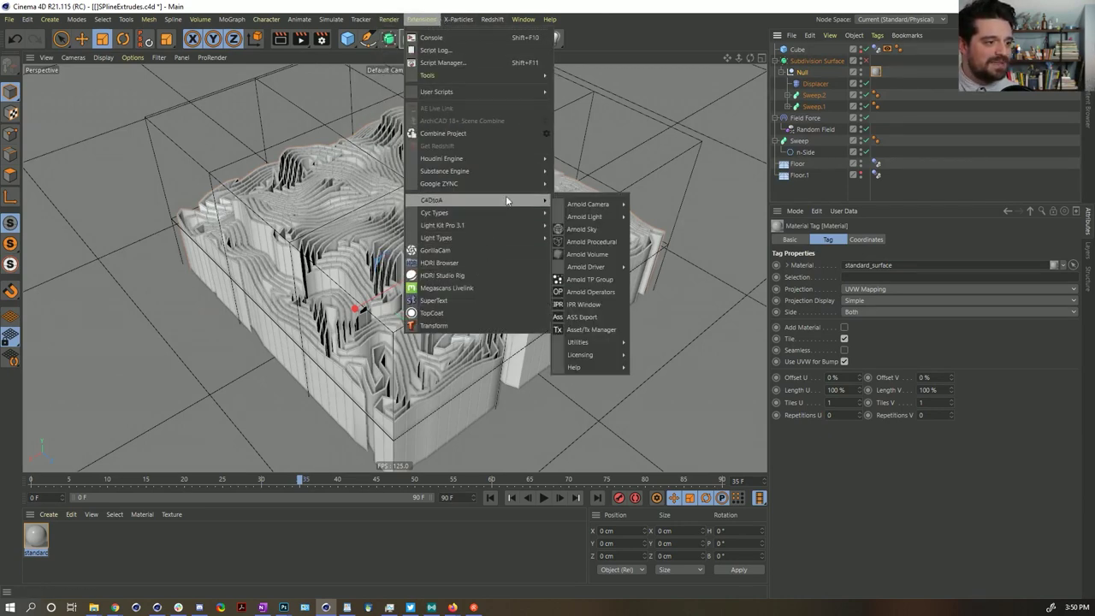
{"action": "left_click", "coordinate": [584, 304]}
{"action": "left_click_drag", "start_coordinate": [700, 148], "coordinate": [398, 91]}
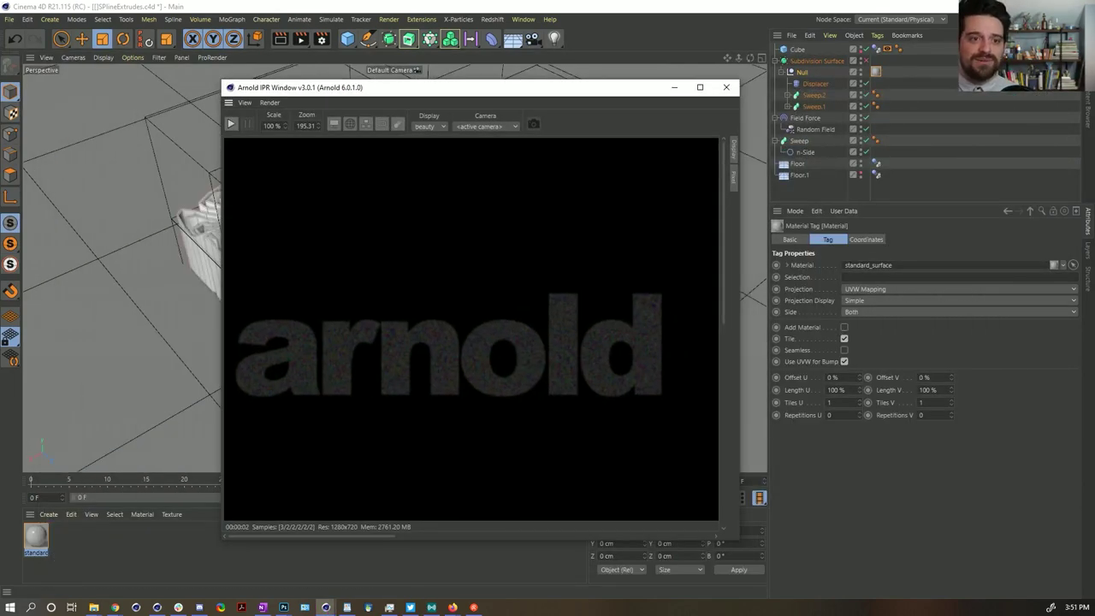
{"action": "left_click", "coordinate": [1026, 19]}
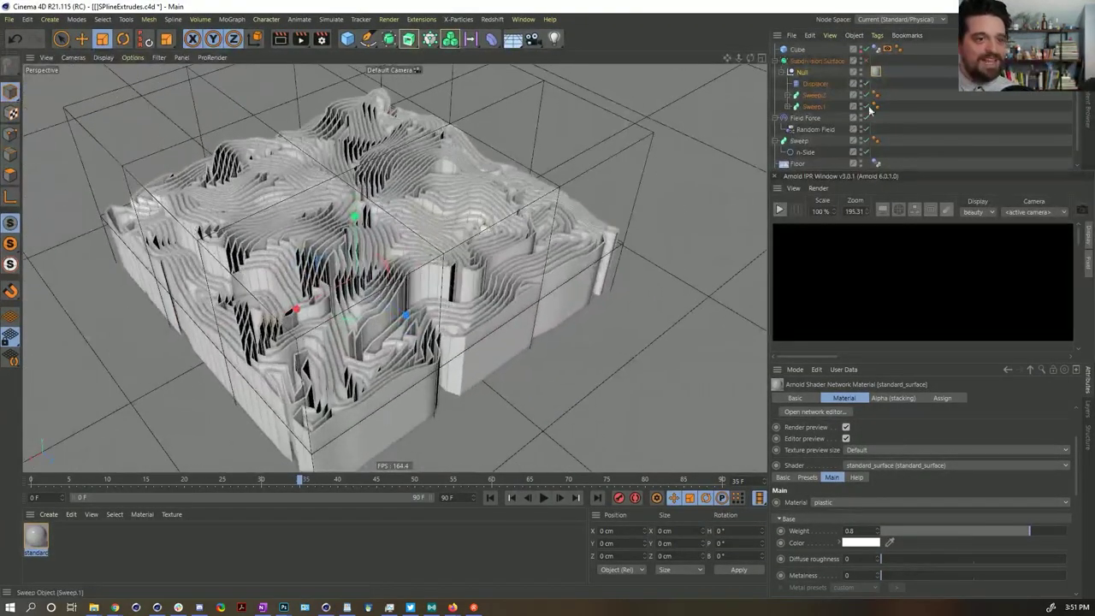
{"action": "left_click", "coordinate": [875, 68]}
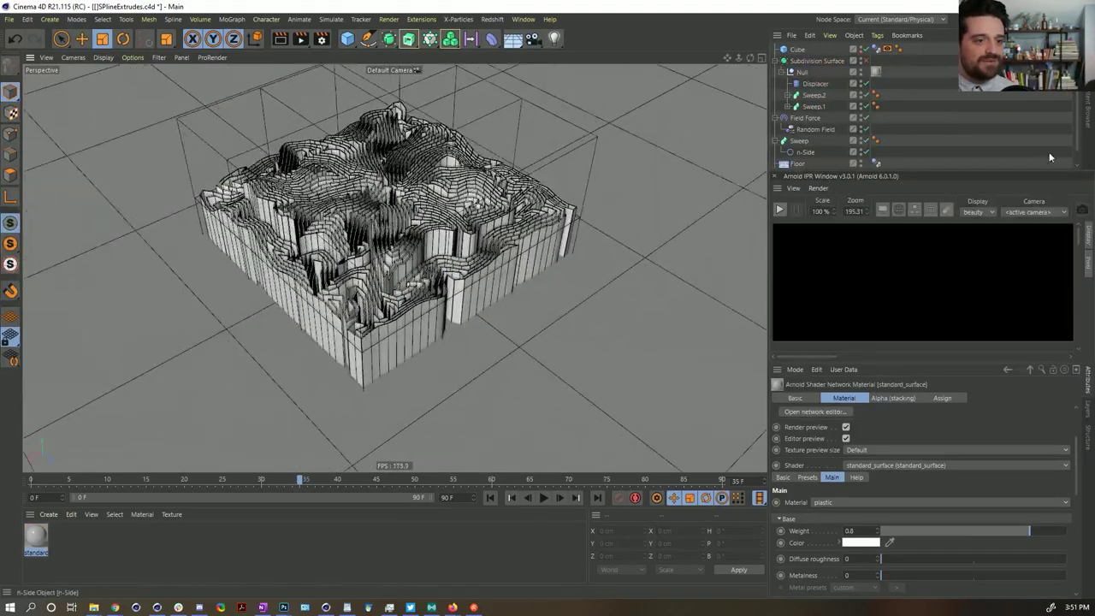
{"action": "scroll", "coordinate": [930, 151], "scroll_direction": "down", "scroll_amount": 1}
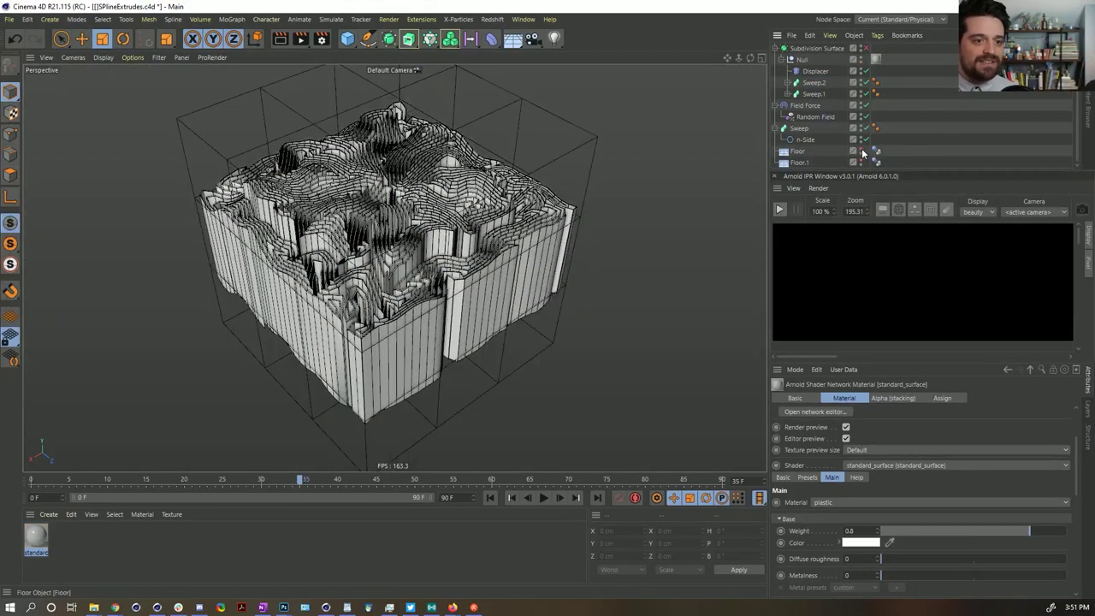
{"action": "scroll", "coordinate": [376, 256], "scroll_direction": "down", "scroll_amount": 3}
{"action": "scroll", "coordinate": [374, 271], "scroll_direction": "up", "scroll_amount": 3}
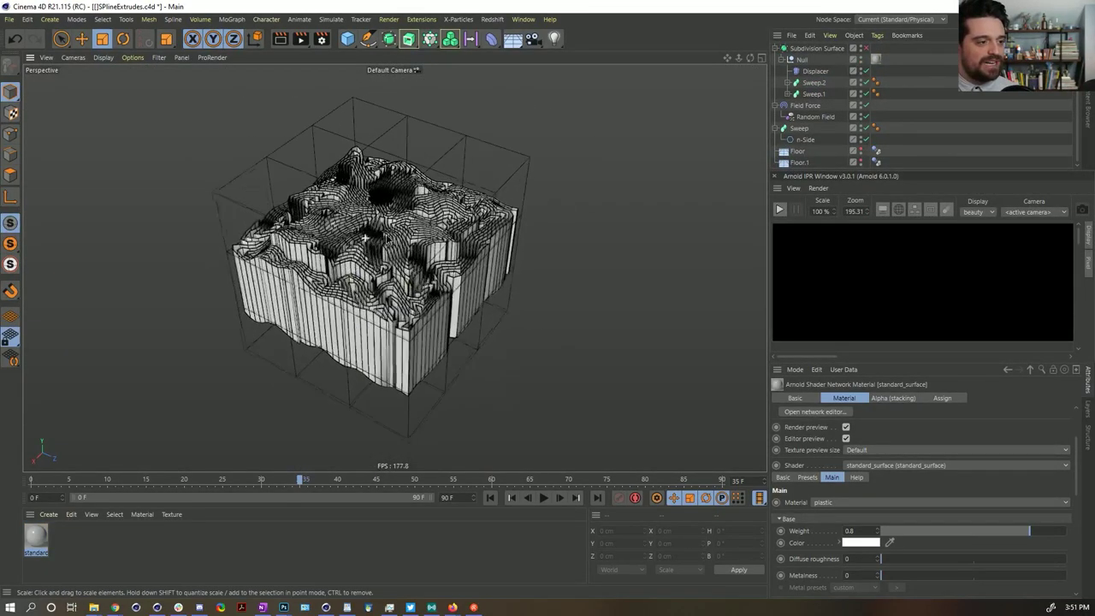
{"action": "scroll", "coordinate": [374, 271], "scroll_direction": "up", "scroll_amount": 1}
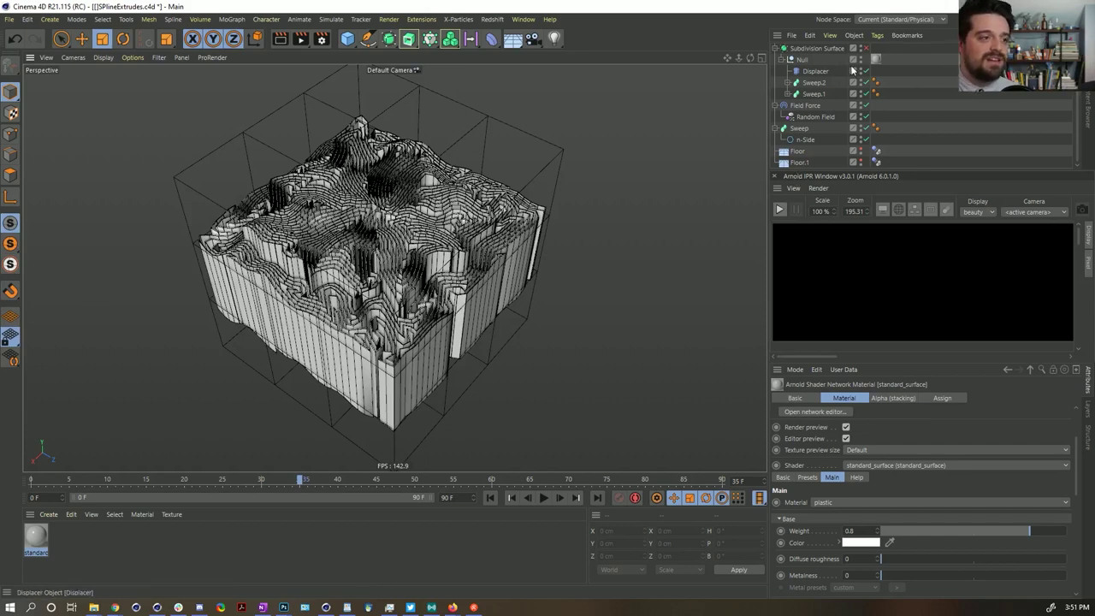
Add an Arnold quad_light to the scene
{"action": "left_click", "coordinate": [421, 19]}
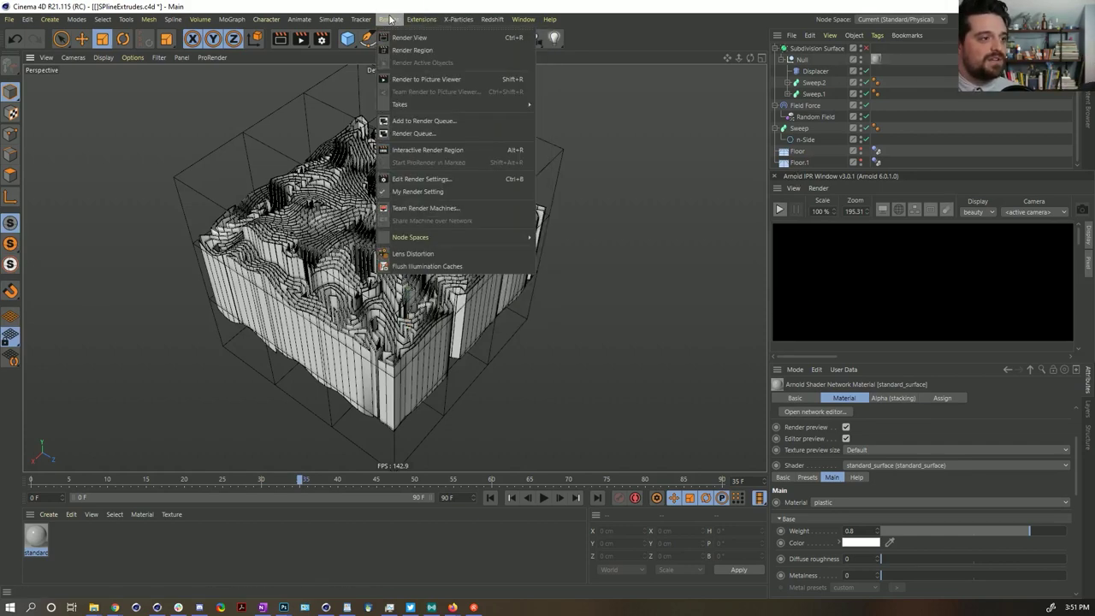
{"action": "mouse_move", "coordinate": [421, 18]}
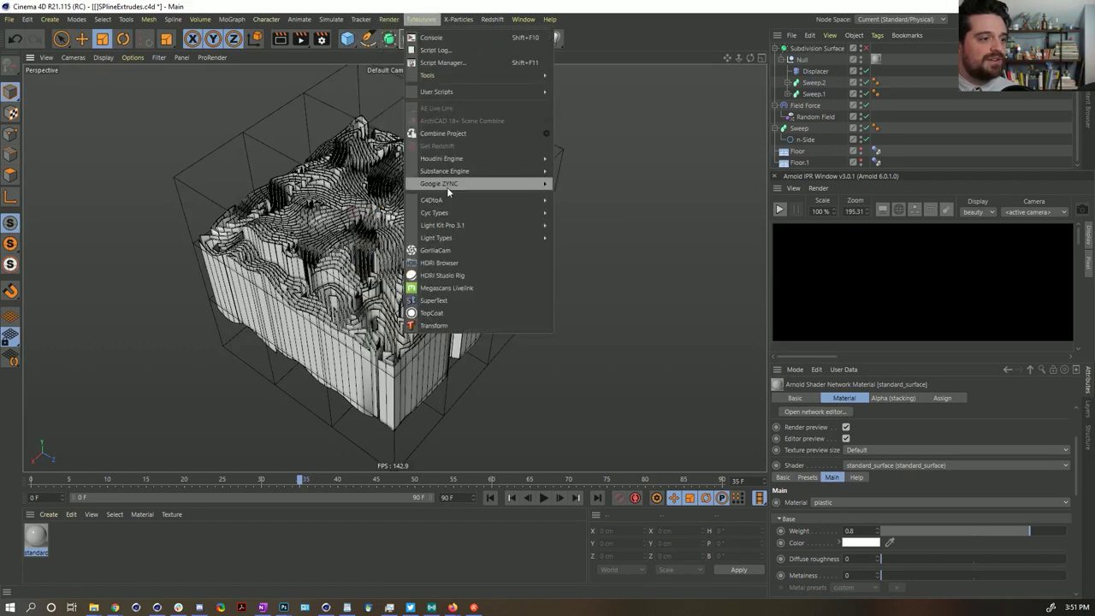
{"action": "mouse_move", "coordinate": [451, 199]}
{"action": "mouse_move", "coordinate": [588, 216]}
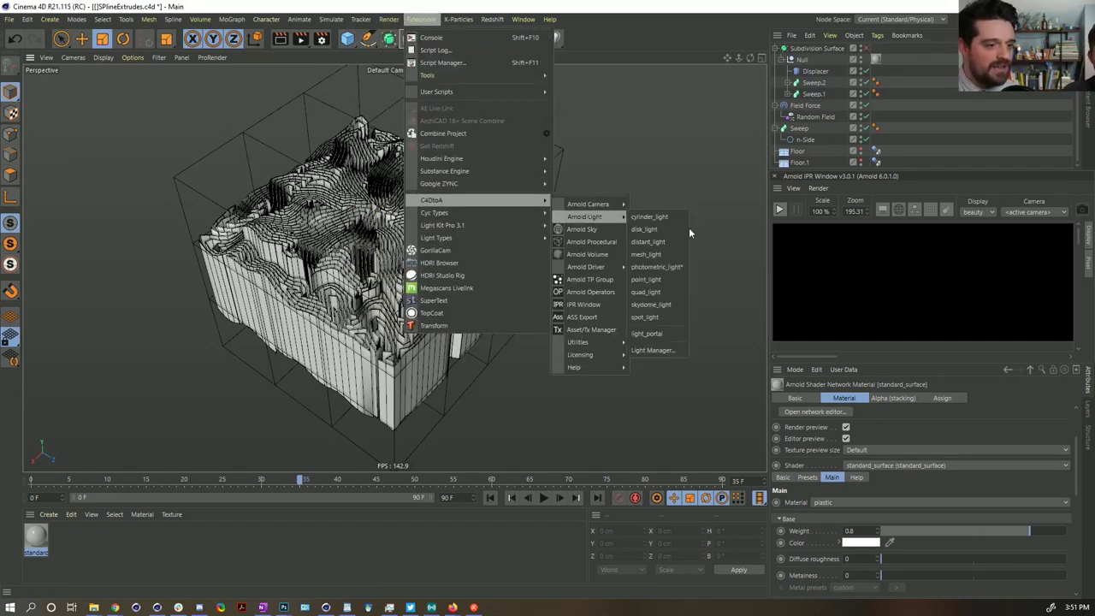
{"action": "left_click", "coordinate": [652, 291]}
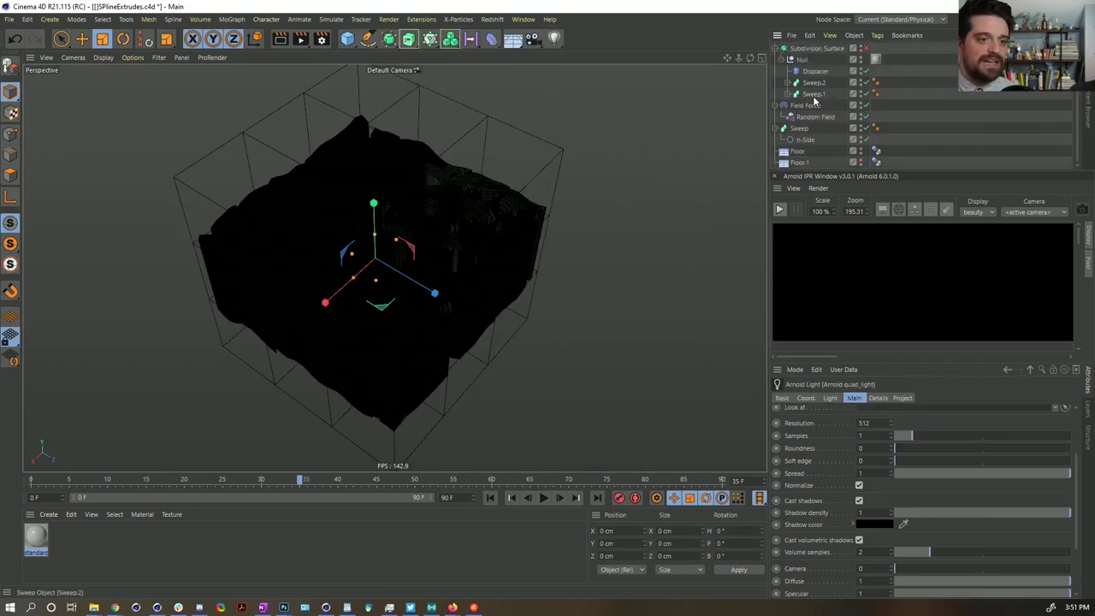
Attach a Target tag to the quad_light from its tags submenu
{"action": "right_click", "coordinate": [800, 49]}
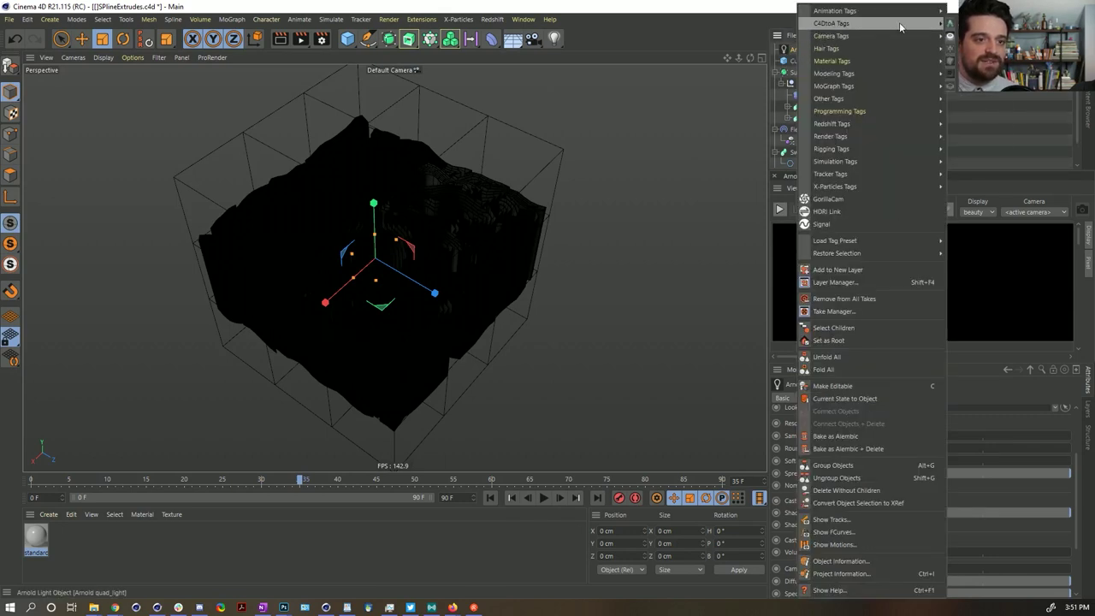
{"action": "mouse_move", "coordinate": [841, 175]}
{"action": "mouse_move", "coordinate": [850, 152]}
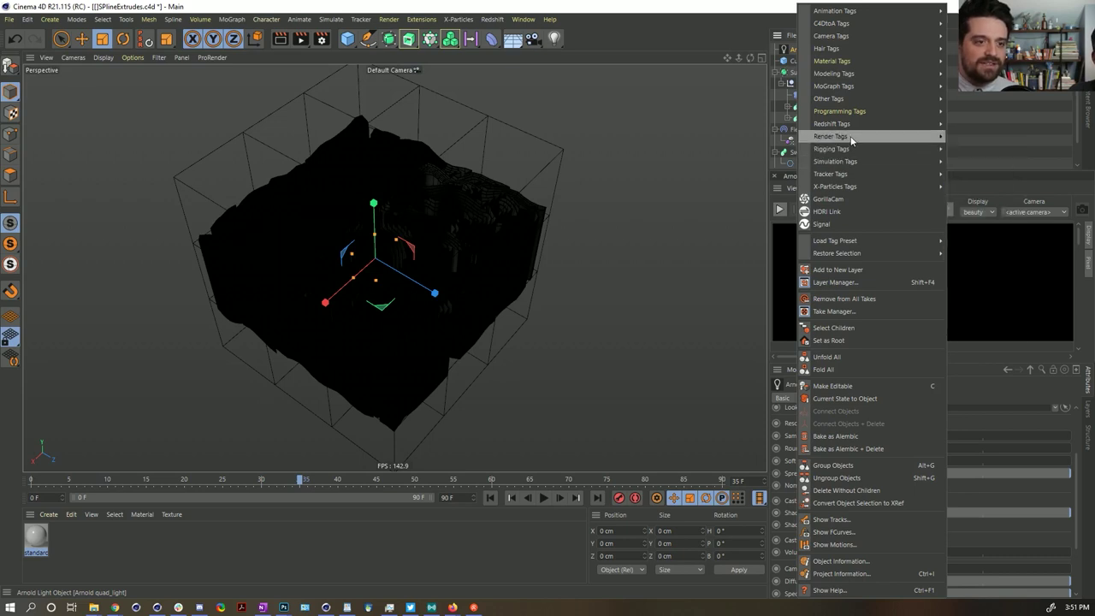
{"action": "mouse_move", "coordinate": [852, 126]}
{"action": "mouse_move", "coordinate": [896, 37]}
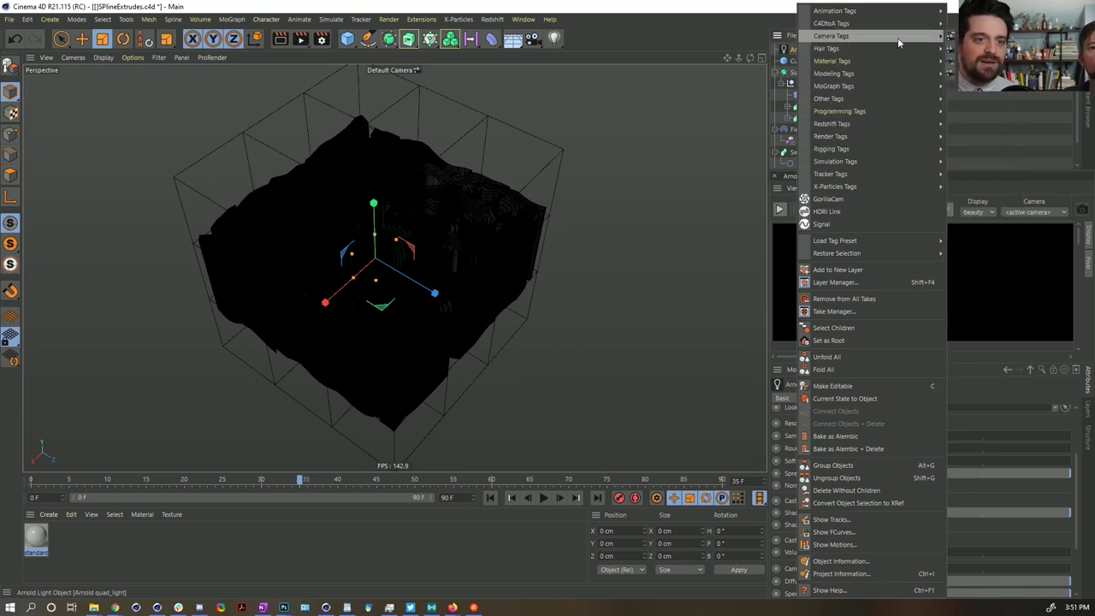
{"action": "mouse_move", "coordinate": [873, 65]}
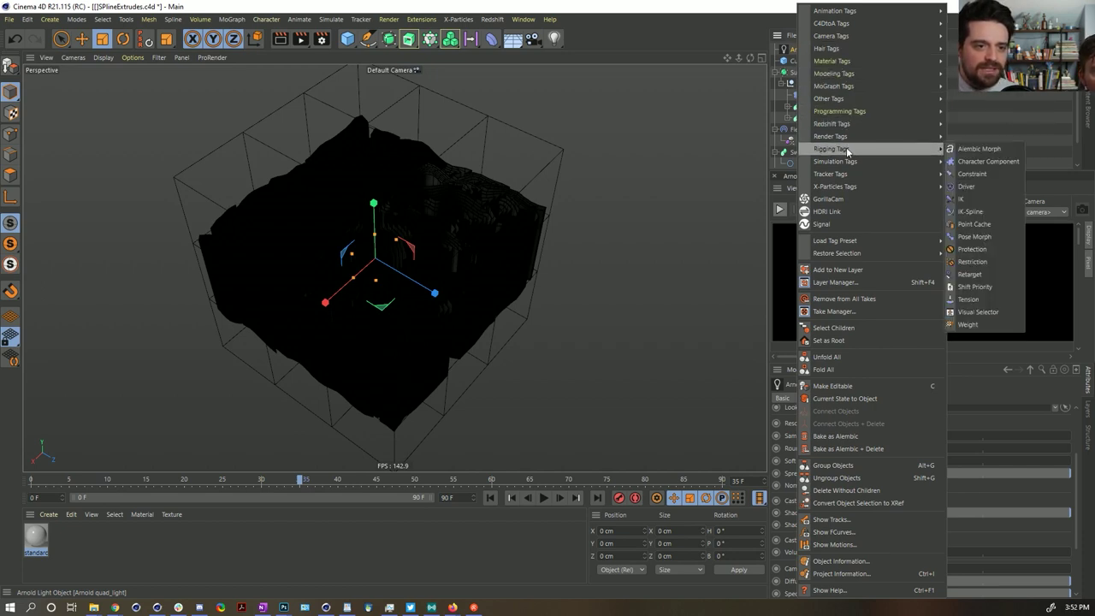
{"action": "mouse_move", "coordinate": [847, 188]}
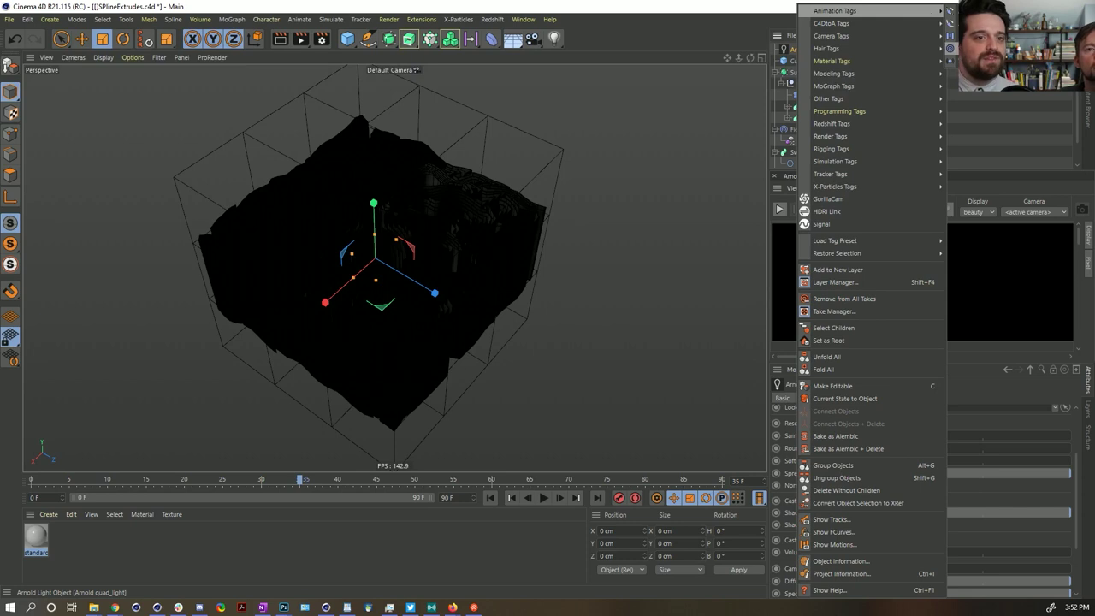
{"action": "left_click", "coordinate": [953, 43]}
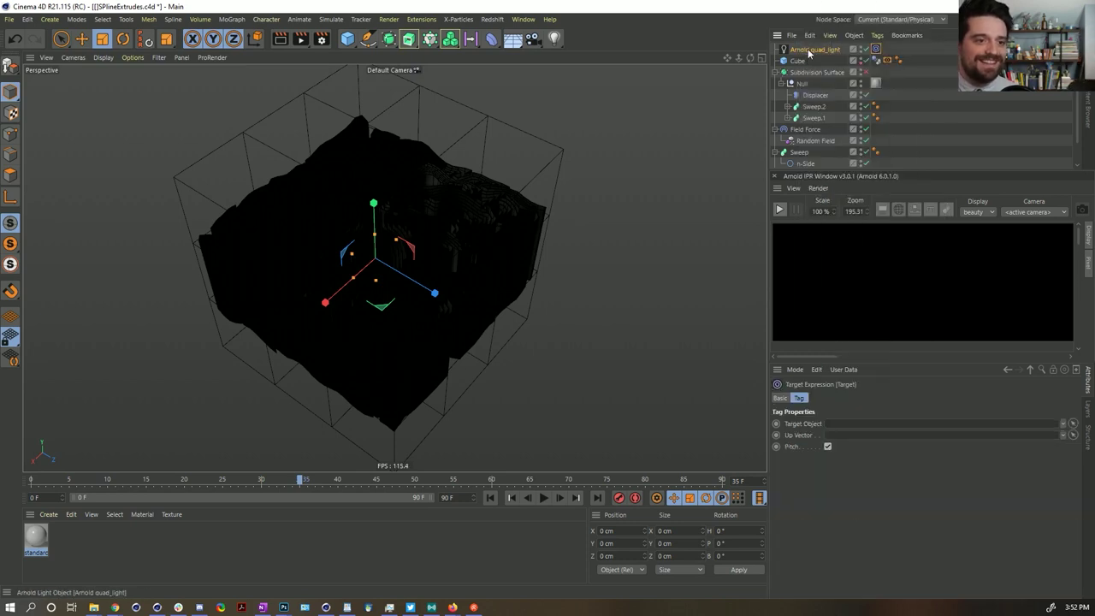
Target the quad light at the Subdivision Surface and move it right of the terrain
{"action": "left_click_drag", "start_coordinate": [817, 72], "coordinate": [845, 425]}
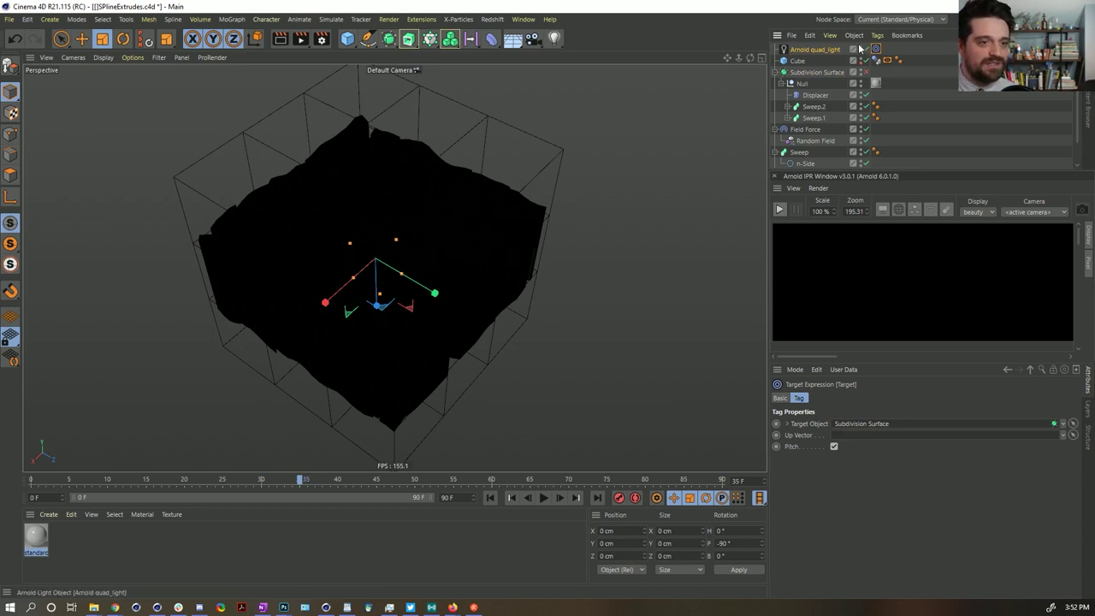
{"action": "left_click", "coordinate": [377, 258]}
{"action": "left_click", "coordinate": [81, 38]}
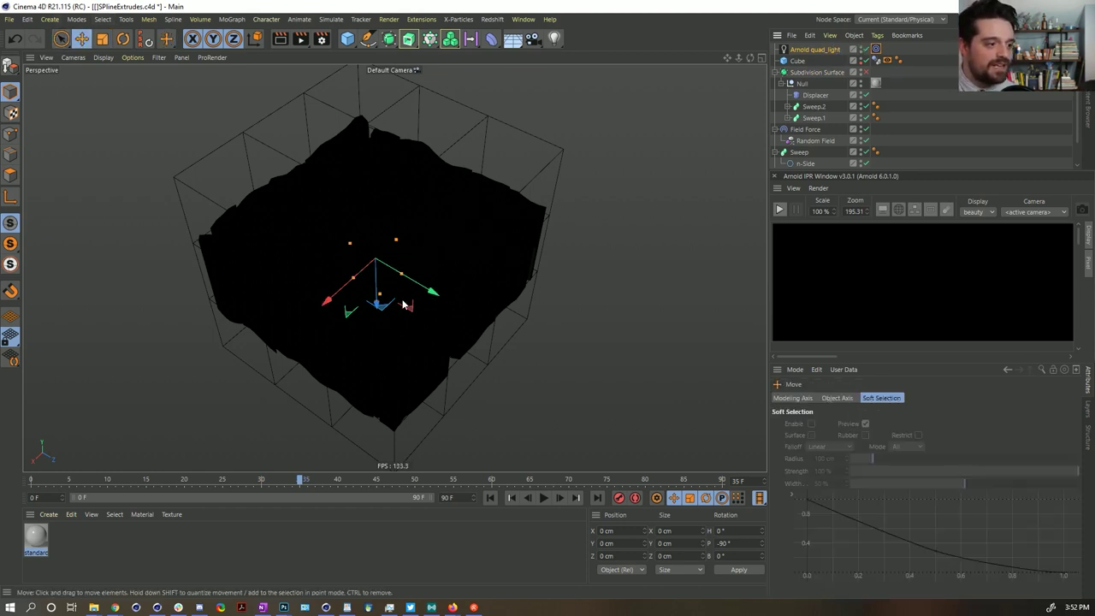
{"action": "left_click_drag", "start_coordinate": [408, 313], "coordinate": [694, 241]}
Raise the quad light exposure to 4.73 and run the IPR at 25% scale
{"action": "left_click", "coordinate": [816, 50]}
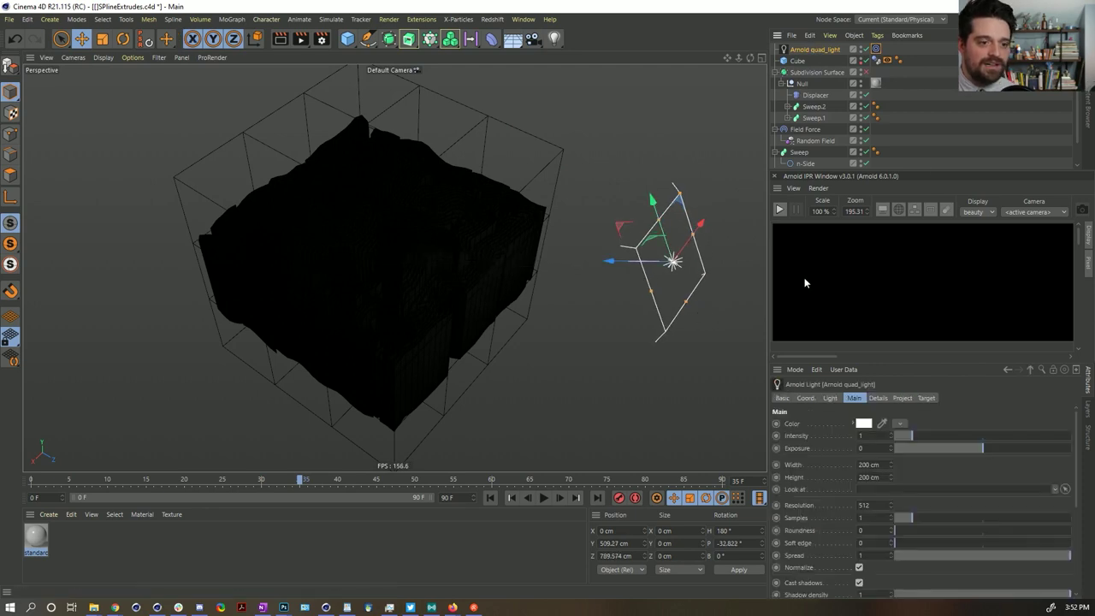
{"action": "left_click", "coordinate": [779, 210]}
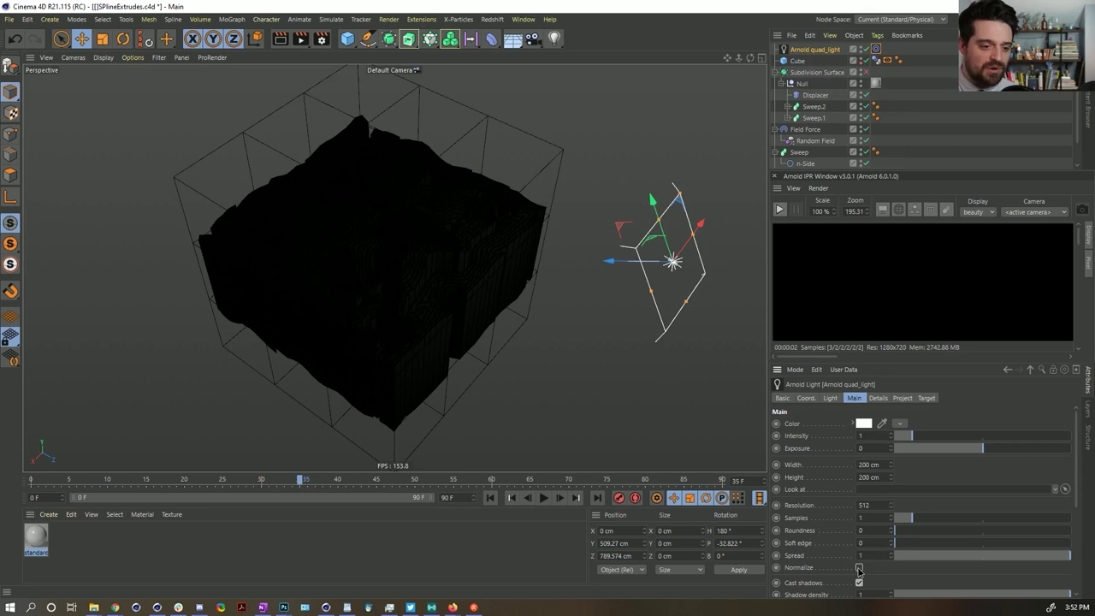
{"action": "left_click_drag", "start_coordinate": [1019, 446], "coordinate": [1070, 451]}
{"action": "left_click", "coordinate": [786, 213]}
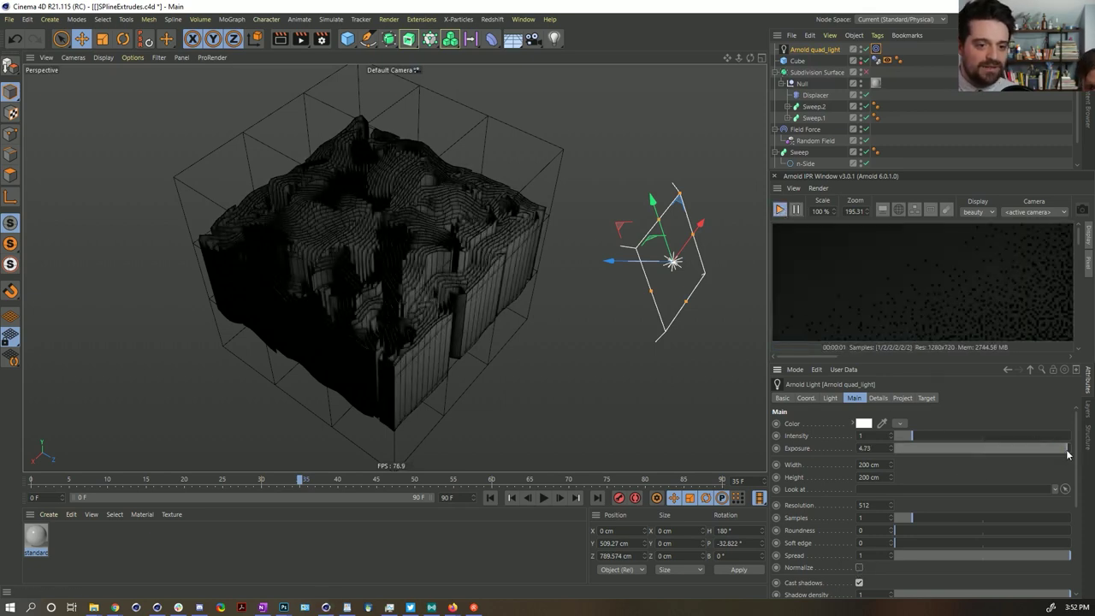
{"action": "left_click", "coordinate": [821, 211]}
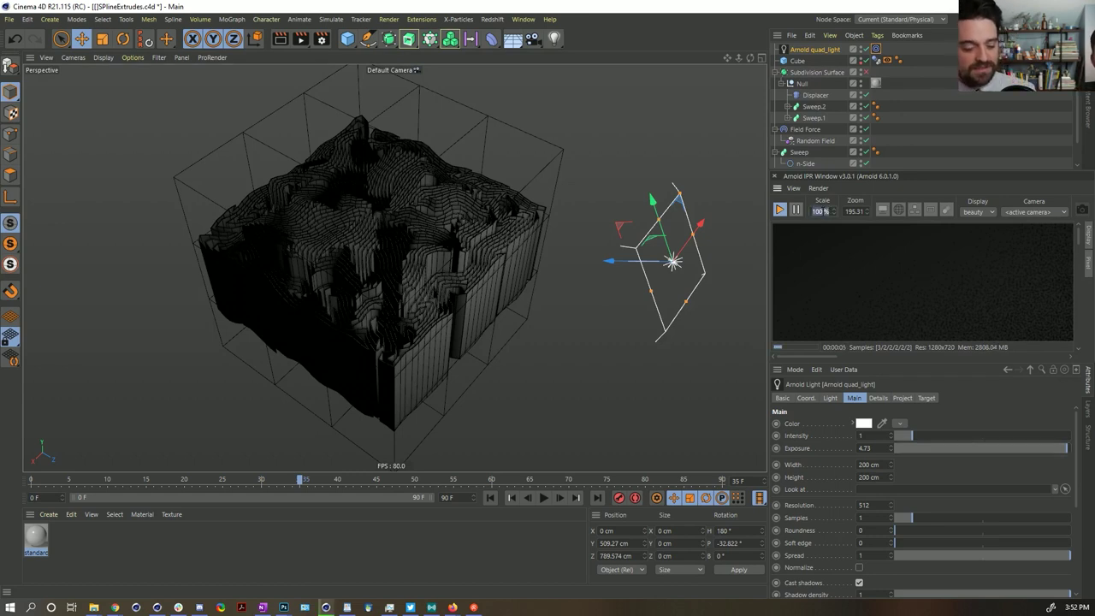
{"action": "type", "text": "25"}
{"action": "key", "text": "Return"}
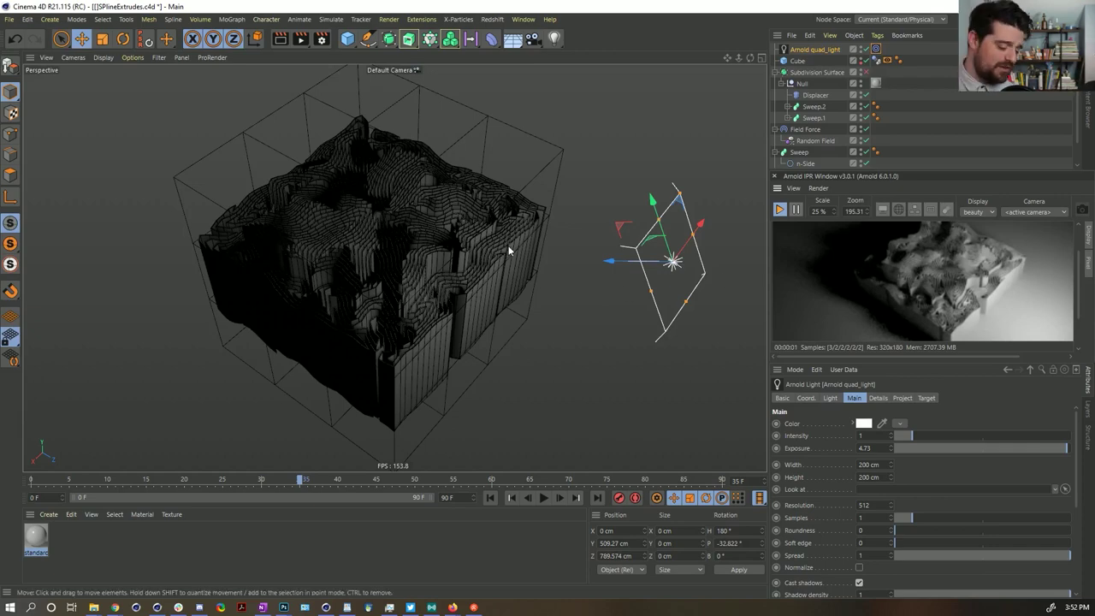
Disable Floor.1's render dot and orbit to inspect the lit terrain
{"action": "right_click_drag", "start_coordinate": [480, 246], "coordinate": [411, 249], "text": "alt"}
{"action": "left_click_drag", "start_coordinate": [410, 249], "coordinate": [364, 235], "text": "alt"}
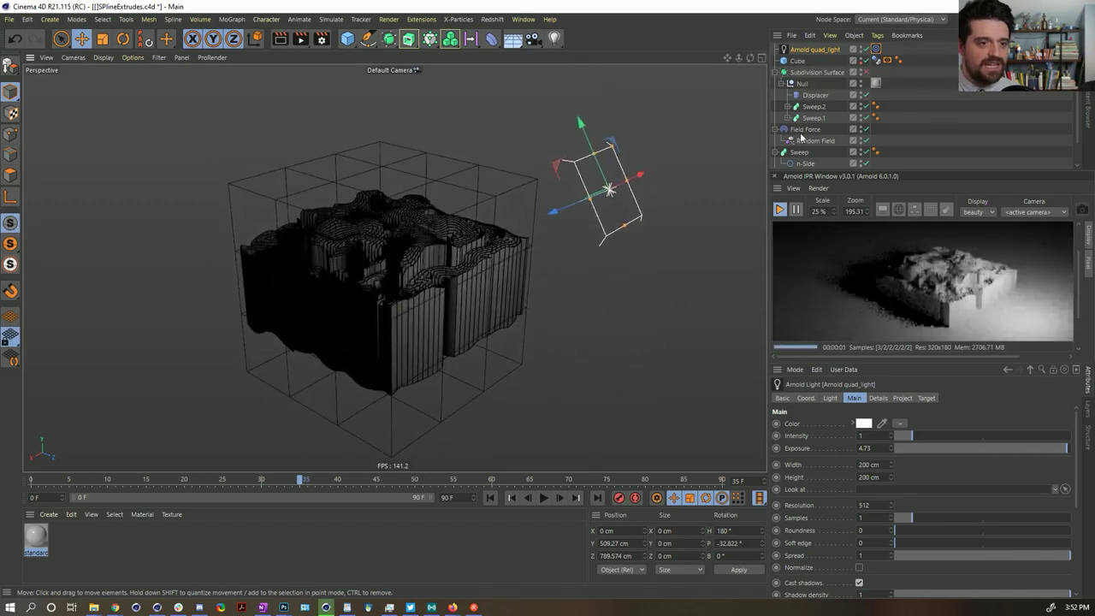
{"action": "scroll", "coordinate": [940, 107], "scroll_direction": "down", "scroll_amount": 2}
{"action": "left_click", "coordinate": [861, 163]}
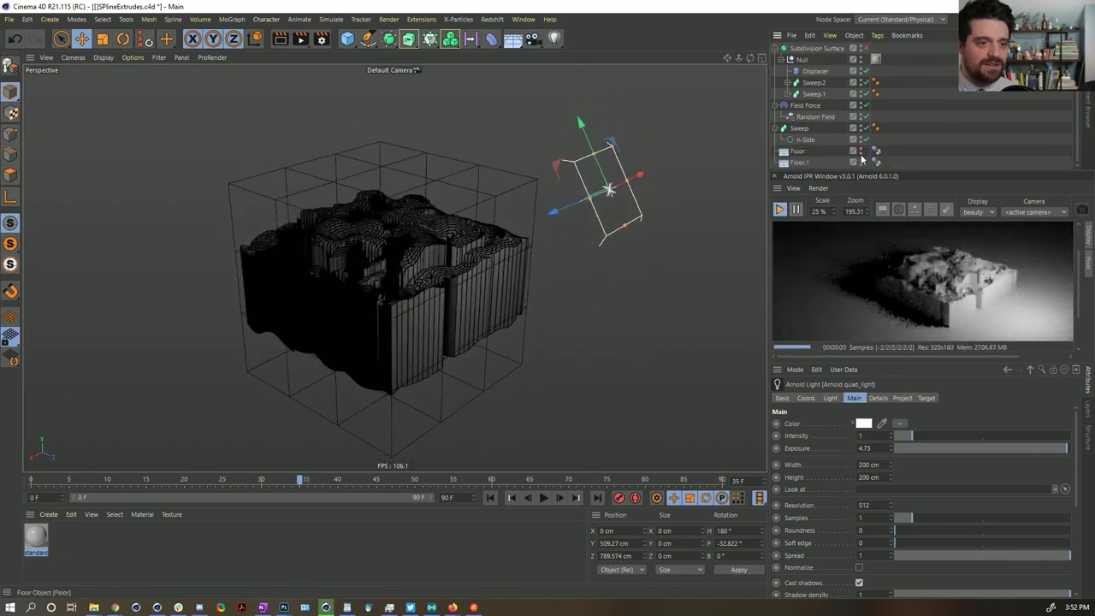
{"action": "left_click_drag", "start_coordinate": [439, 304], "coordinate": [339, 203], "text": "alt"}
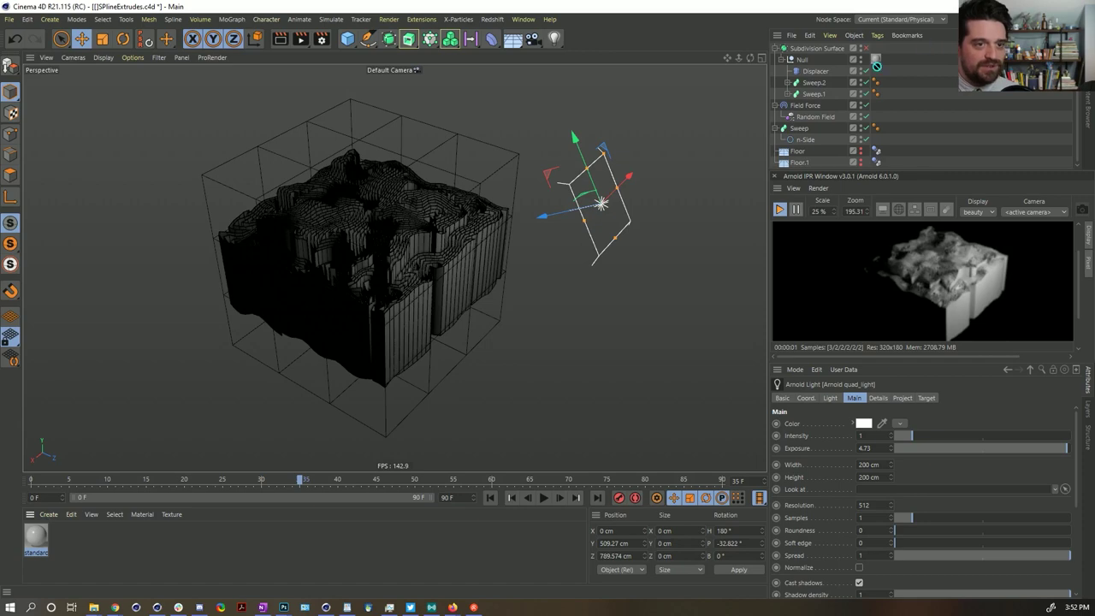
{"action": "left_click", "coordinate": [36, 537]}
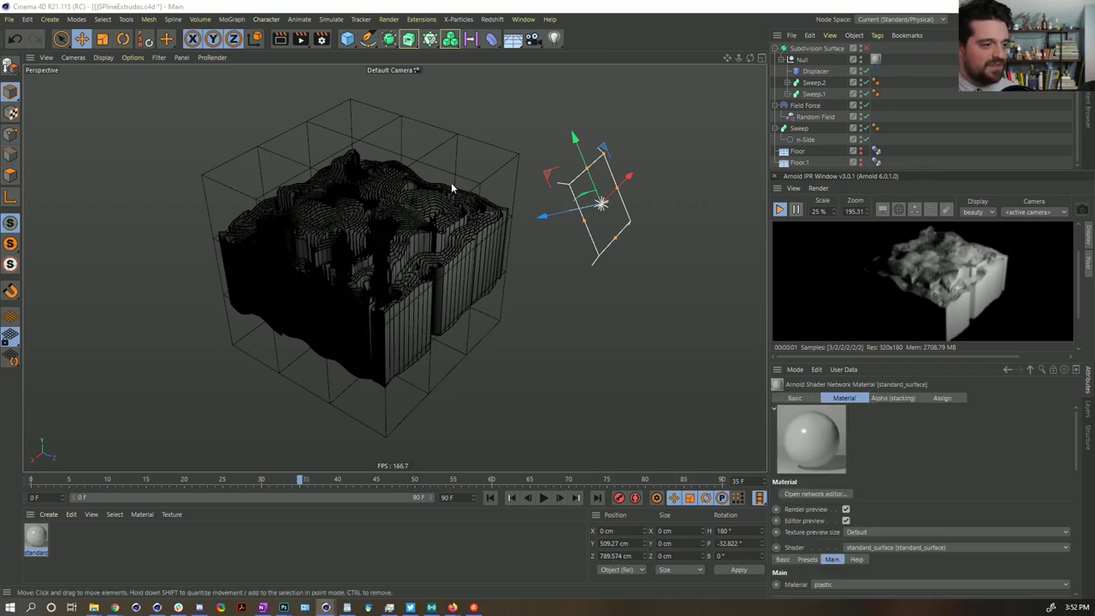
In the material's shader network, search 'color' and add a color_jitter node
{"action": "double_click", "coordinate": [36, 537]}
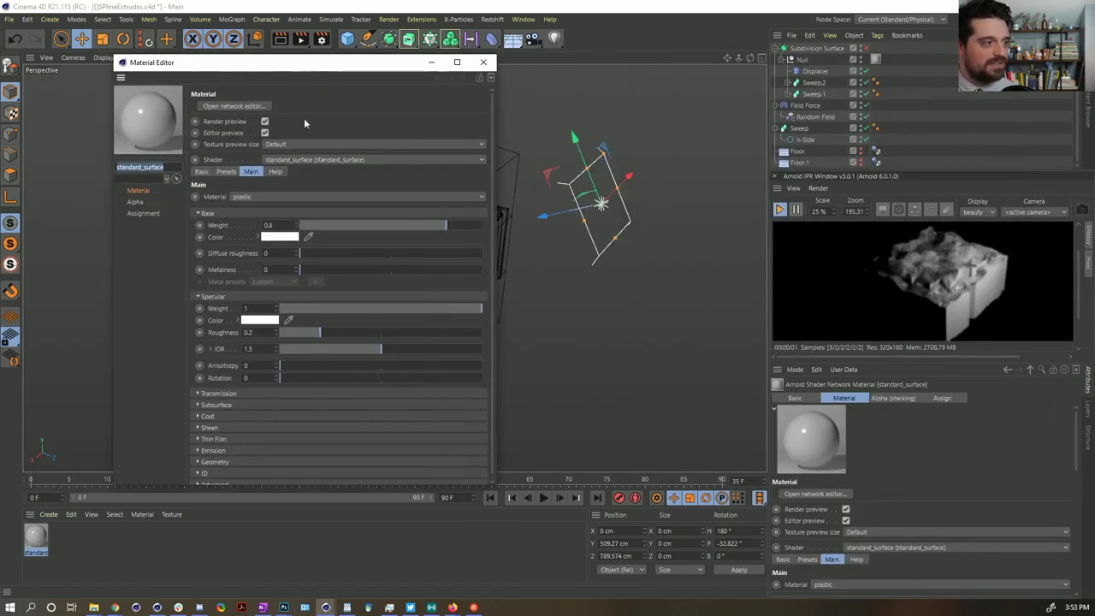
{"action": "left_click", "coordinate": [269, 105]}
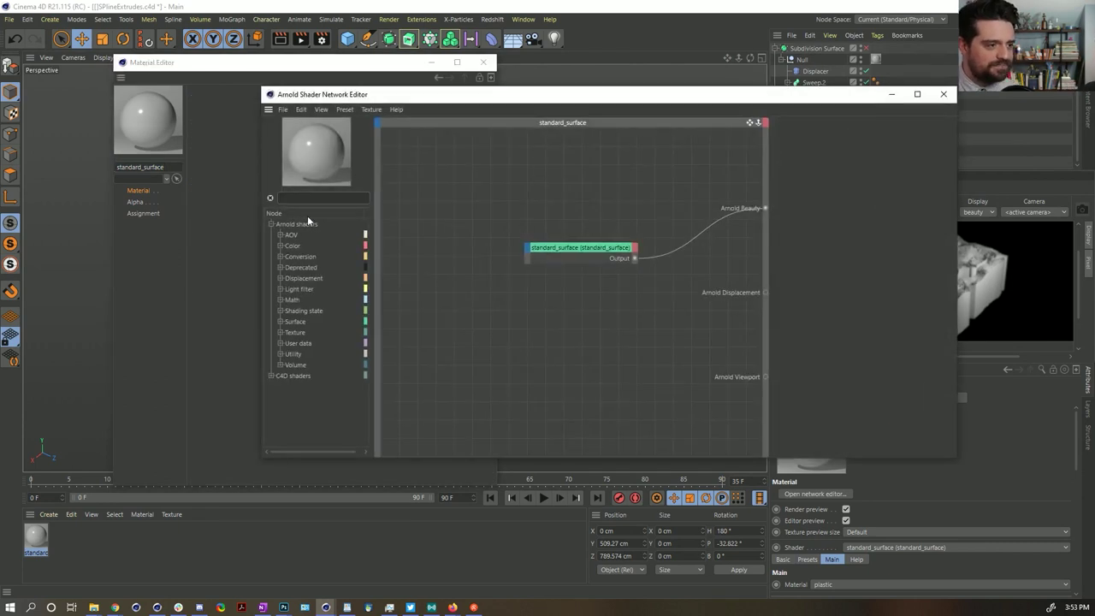
{"action": "left_click", "coordinate": [485, 82]}
{"action": "left_click", "coordinate": [483, 62]}
{"action": "left_click_drag", "start_coordinate": [550, 95], "coordinate": [367, 100]}
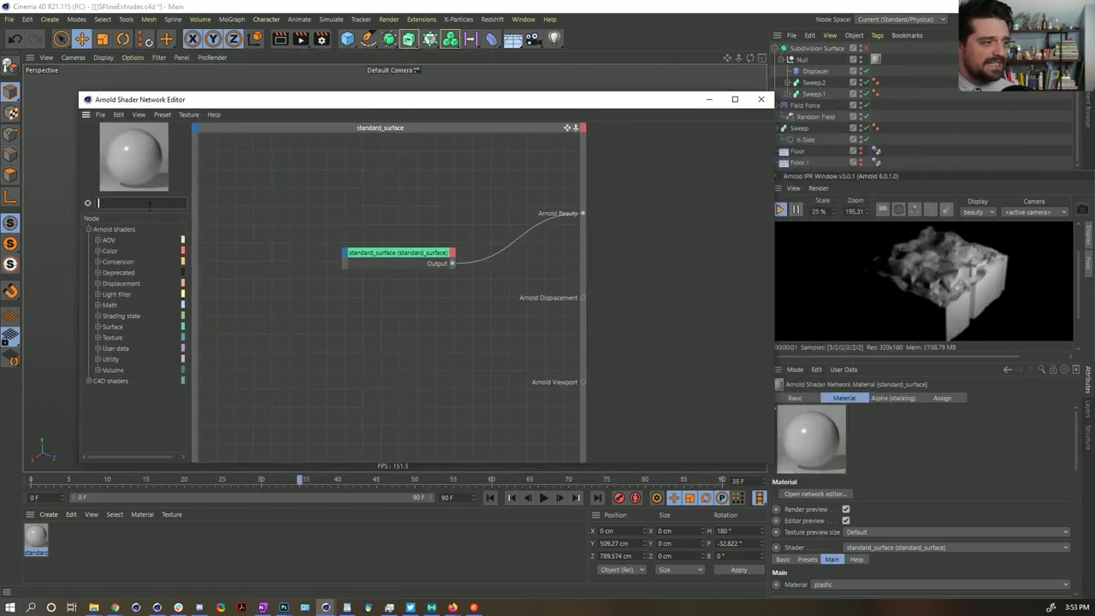
{"action": "left_click", "coordinate": [137, 203]}
{"action": "type", "text": "color"}
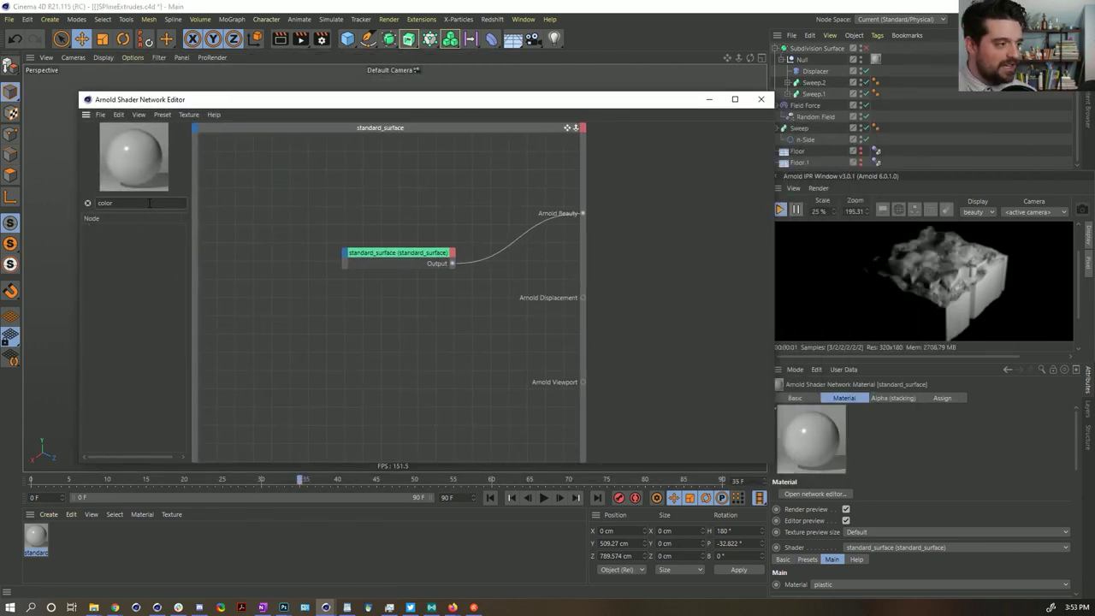
{"action": "key", "text": "BackSpace"}
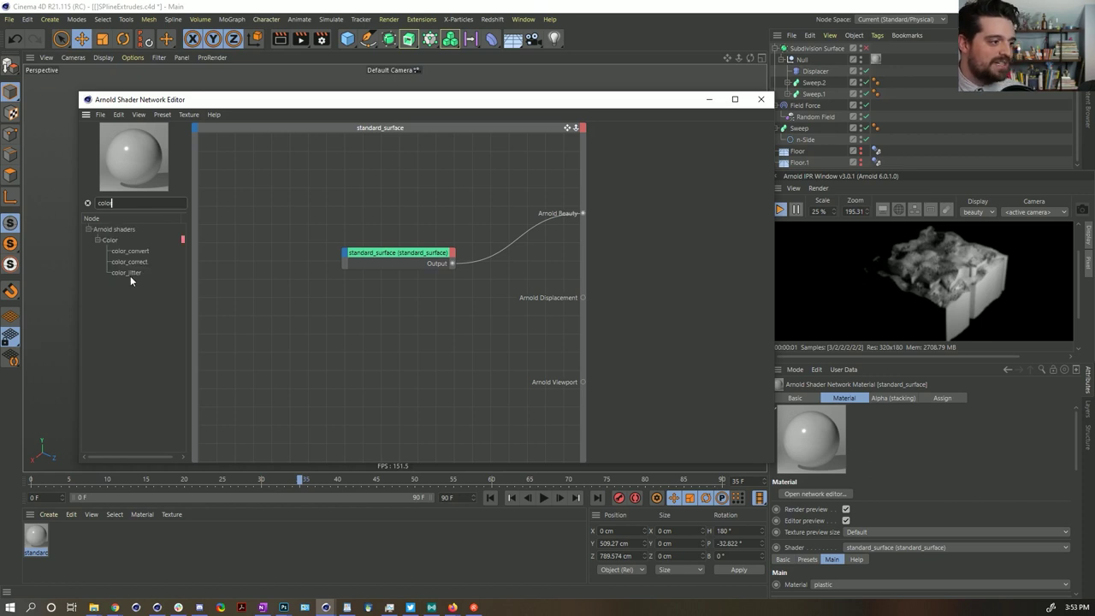
{"action": "left_click_drag", "start_coordinate": [125, 272], "coordinate": [248, 248]}
{"action": "left_click_drag", "start_coordinate": [427, 101], "coordinate": [689, 171]}
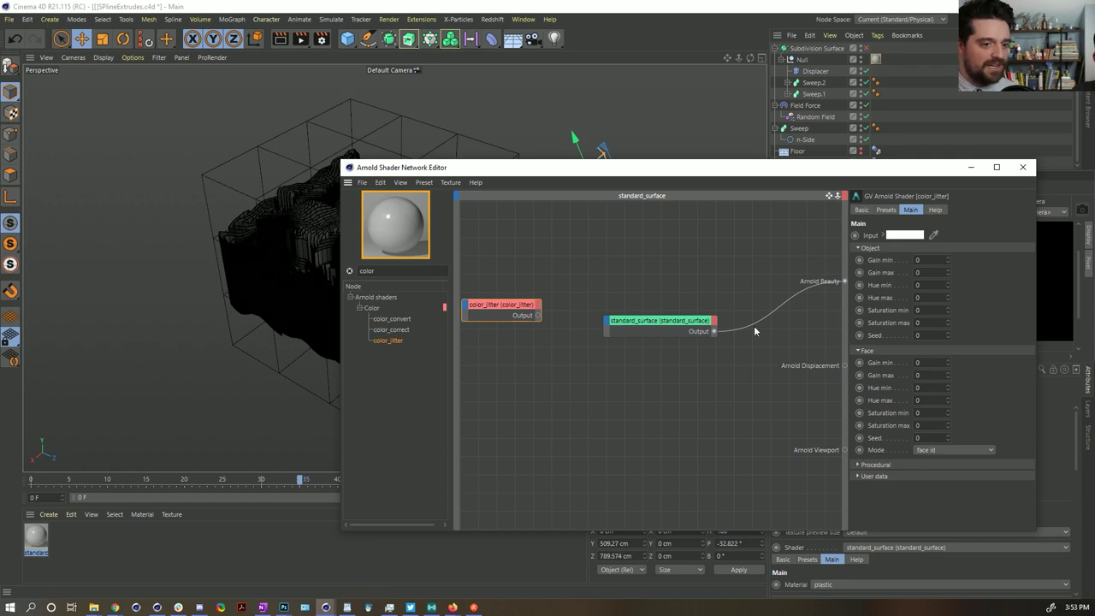
Wire color_jitter's output into the standard_surface Base Color
{"action": "left_click", "coordinate": [859, 465]}
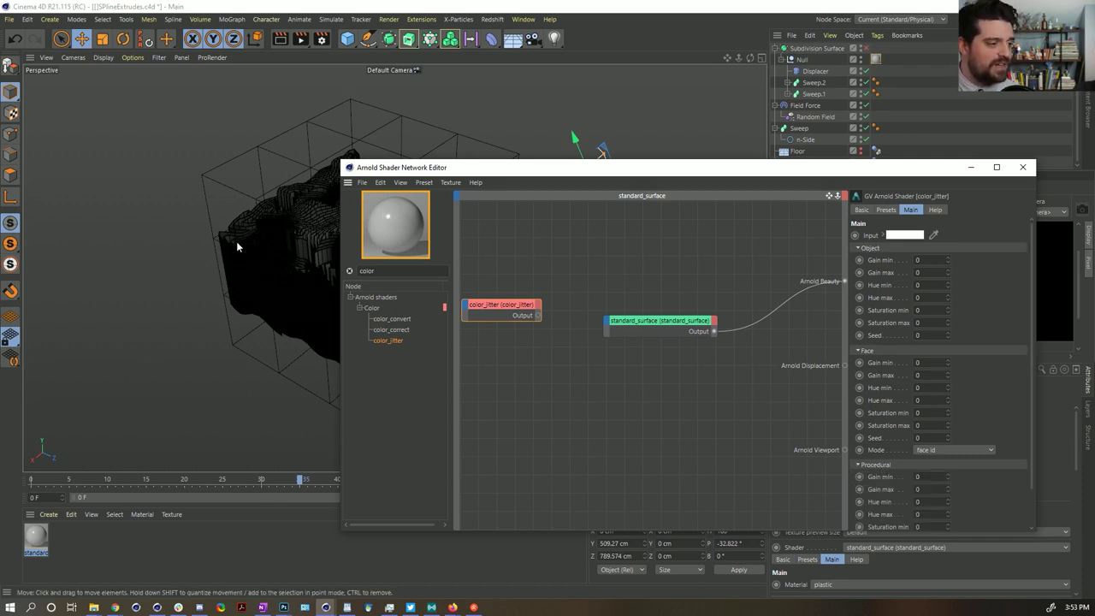
{"action": "left_click", "coordinate": [881, 466]}
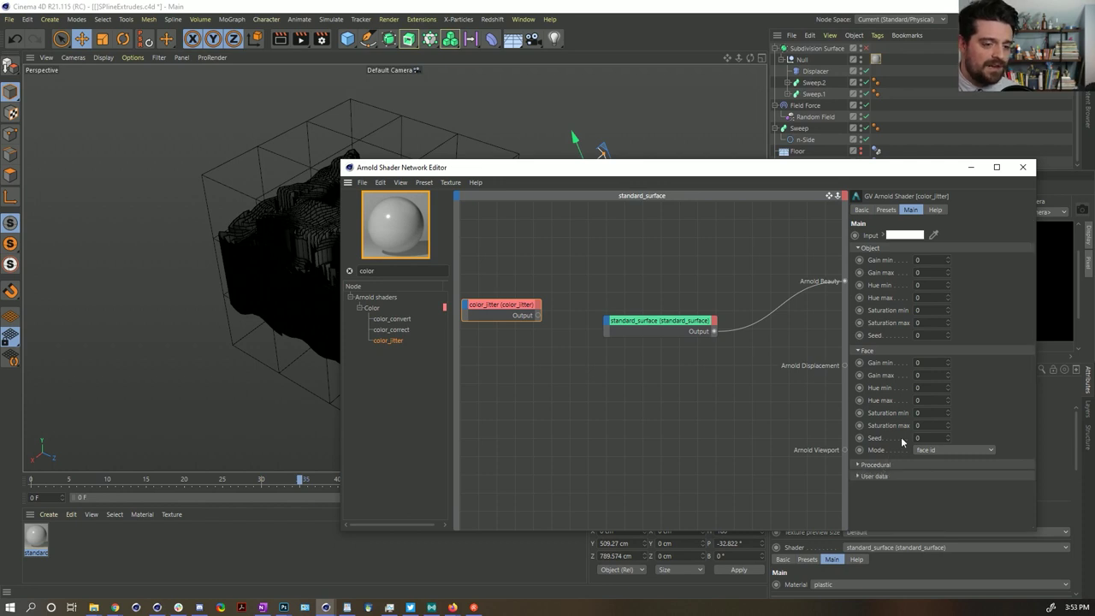
{"action": "left_click_drag", "start_coordinate": [537, 319], "coordinate": [566, 154]}
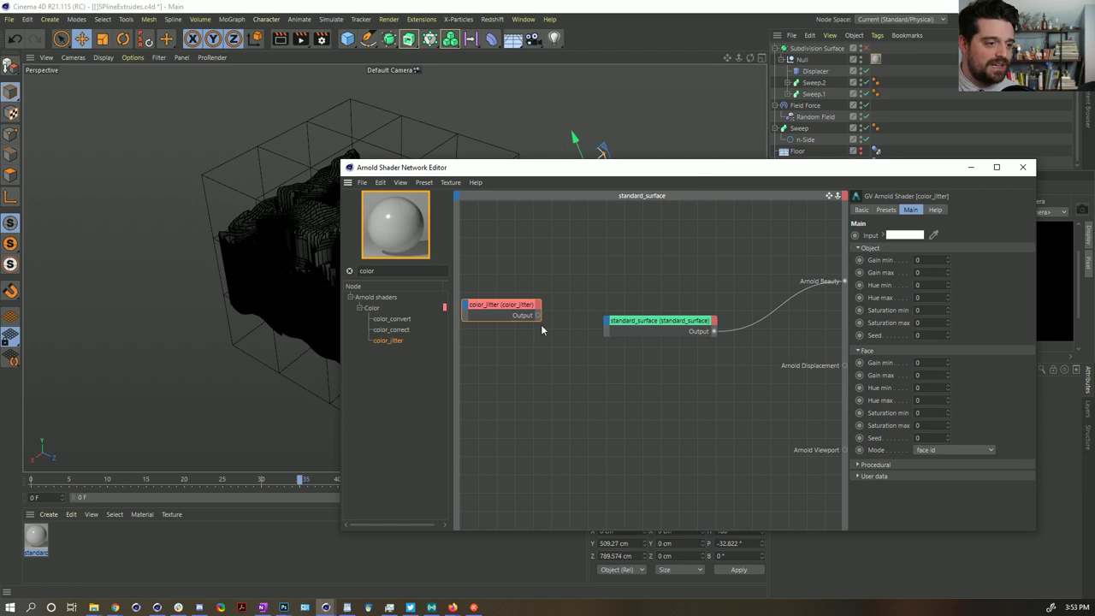
{"action": "left_click_drag", "start_coordinate": [539, 315], "coordinate": [609, 325]}
{"action": "mouse_move", "coordinate": [625, 335]}
{"action": "left_click", "coordinate": [715, 335]}
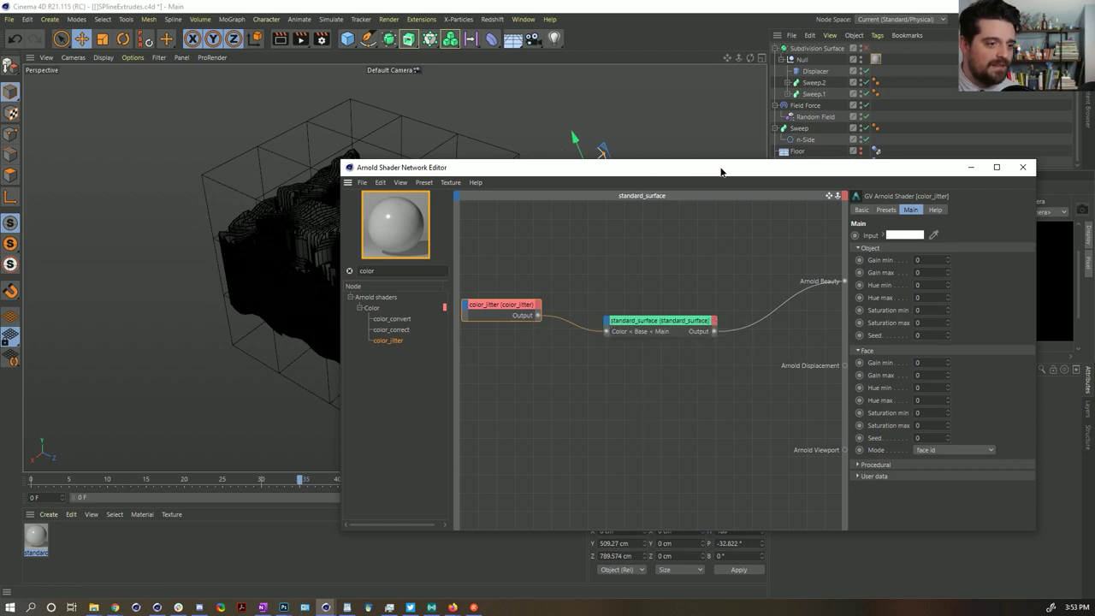
{"action": "left_click_drag", "start_coordinate": [721, 172], "coordinate": [381, 103]}
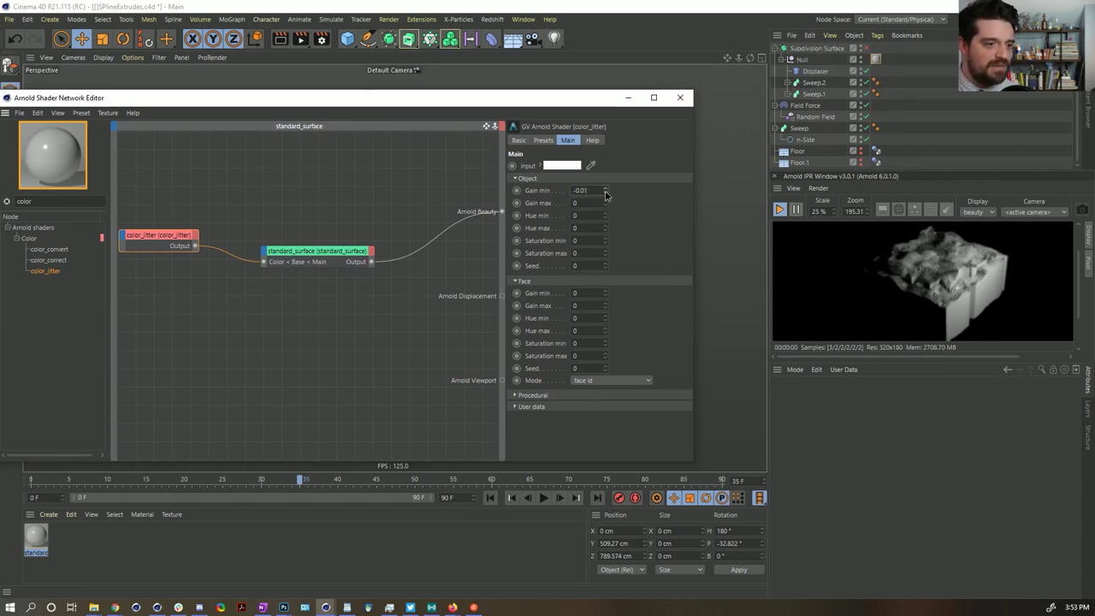
Set color_jitter's gain minimum to -0.67
{"action": "left_click_drag", "start_coordinate": [605, 195], "coordinate": [605, 205]}
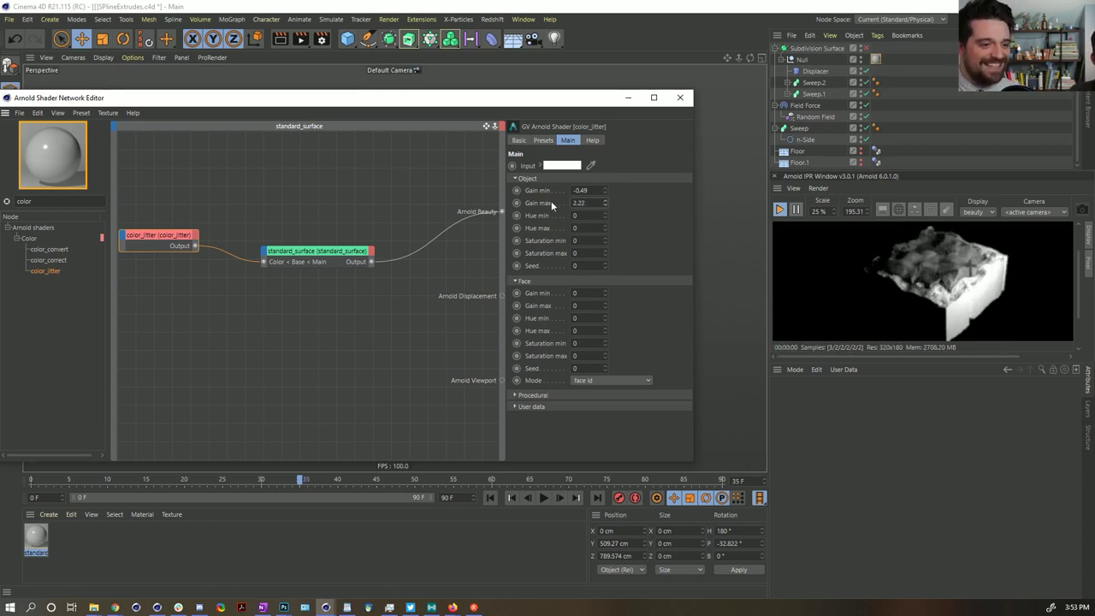
{"action": "left_click_drag", "start_coordinate": [607, 192], "coordinate": [605, 191]}
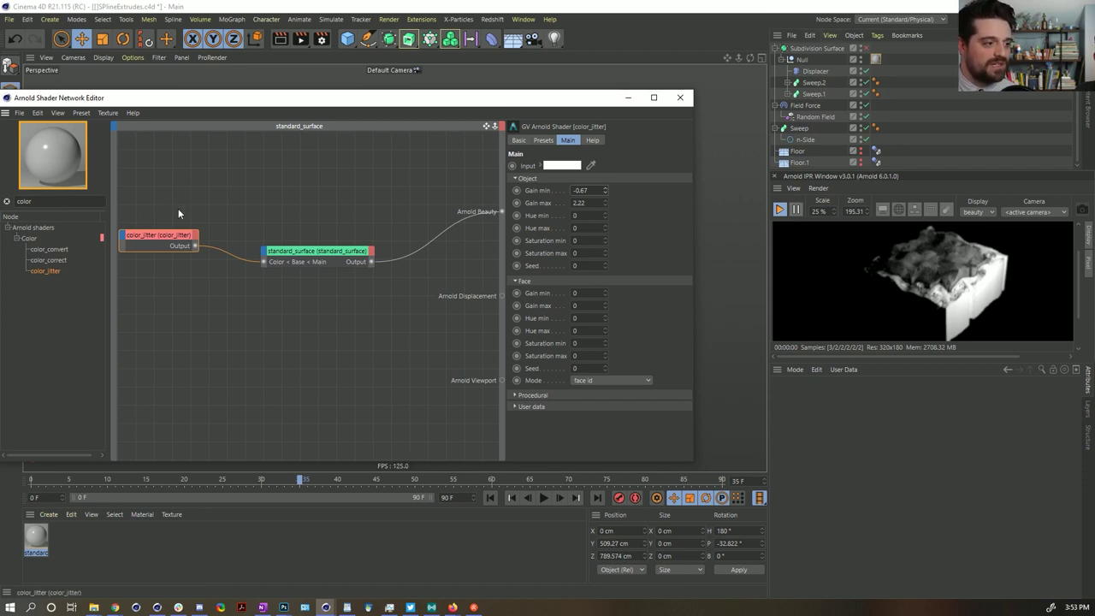
{"action": "left_click_drag", "start_coordinate": [159, 268], "coordinate": [174, 259]}
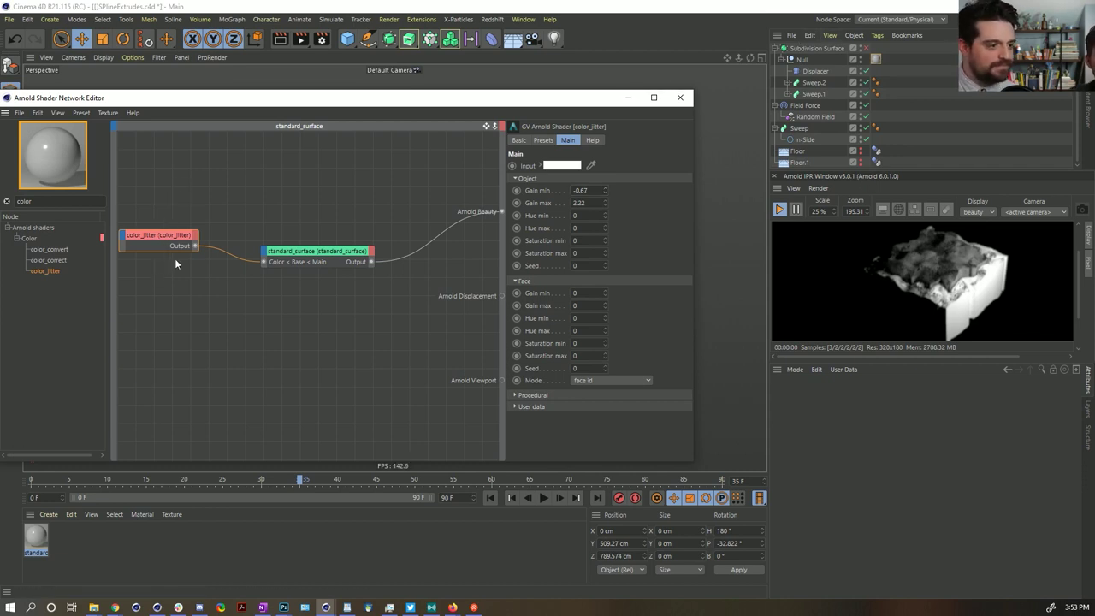
{"action": "left_click", "coordinate": [520, 407]}
{"action": "scroll", "coordinate": [533, 396], "scroll_direction": "down", "scroll_amount": 2}
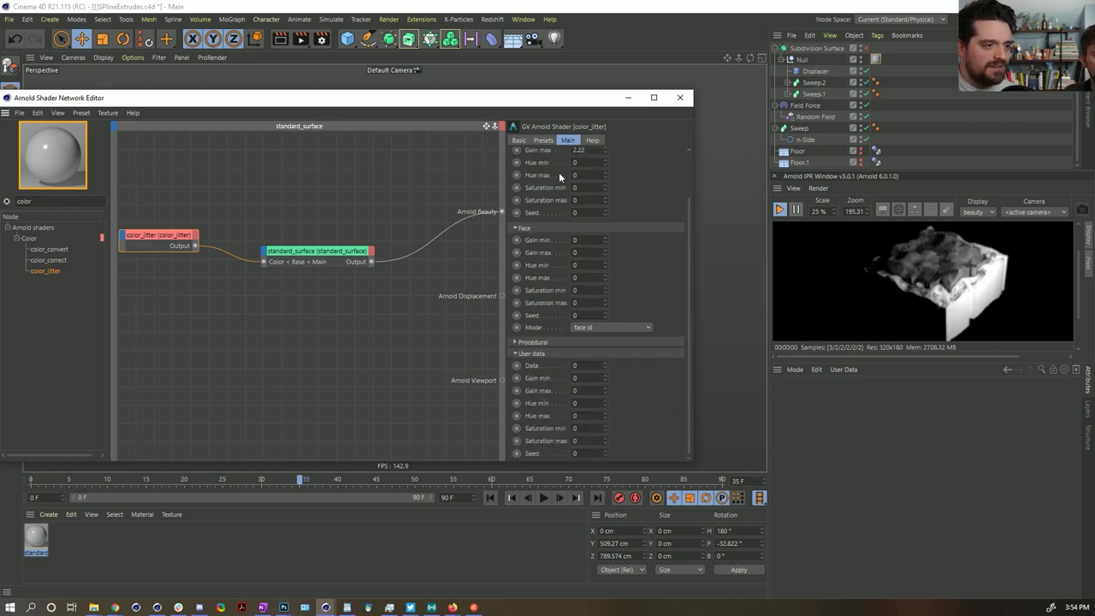
{"action": "scroll", "coordinate": [561, 176], "scroll_direction": "up", "scroll_amount": 2}
{"action": "key", "text": "Return"}
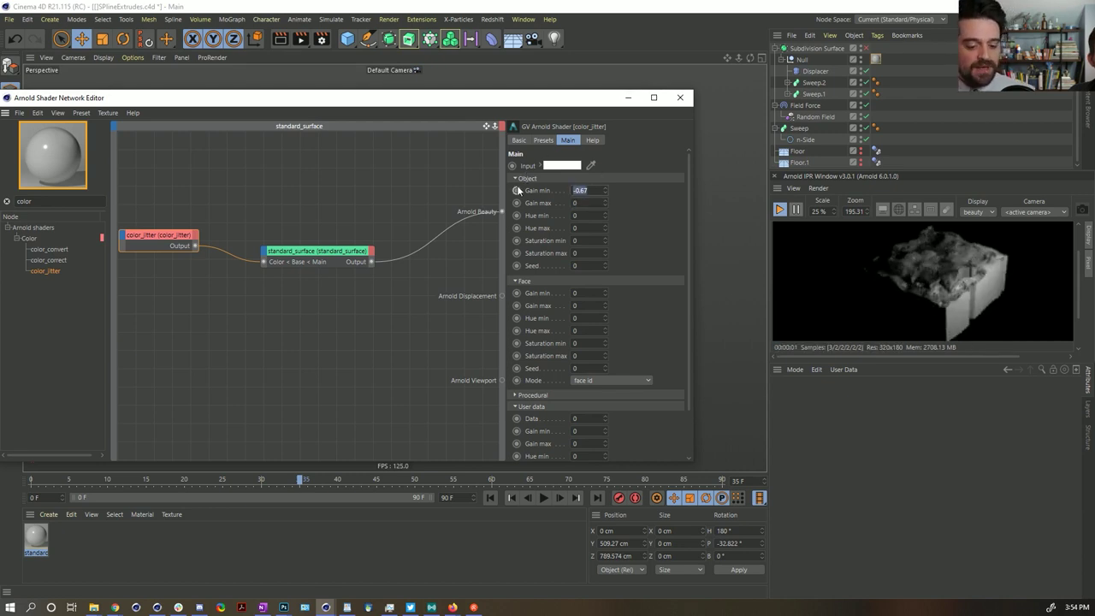
Expand the Procedural group and open the face jitter mode list
{"action": "scroll", "coordinate": [547, 346], "scroll_direction": "down", "scroll_amount": 2}
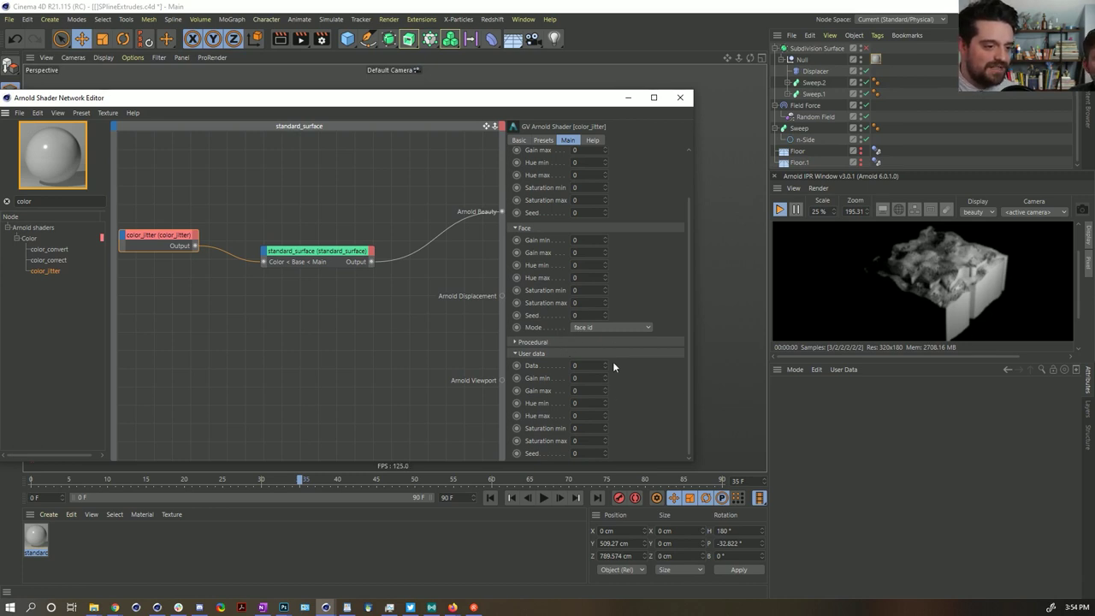
{"action": "left_click", "coordinate": [552, 342]}
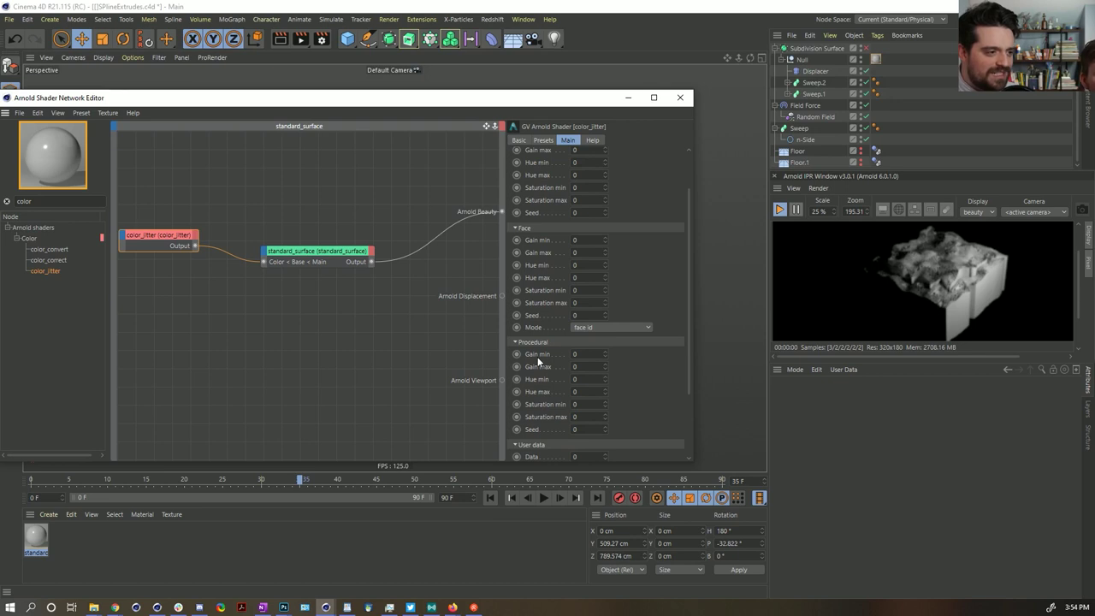
{"action": "scroll", "coordinate": [539, 356], "scroll_direction": "down", "scroll_amount": 2}
{"action": "scroll", "coordinate": [539, 353], "scroll_direction": "up", "scroll_amount": 2}
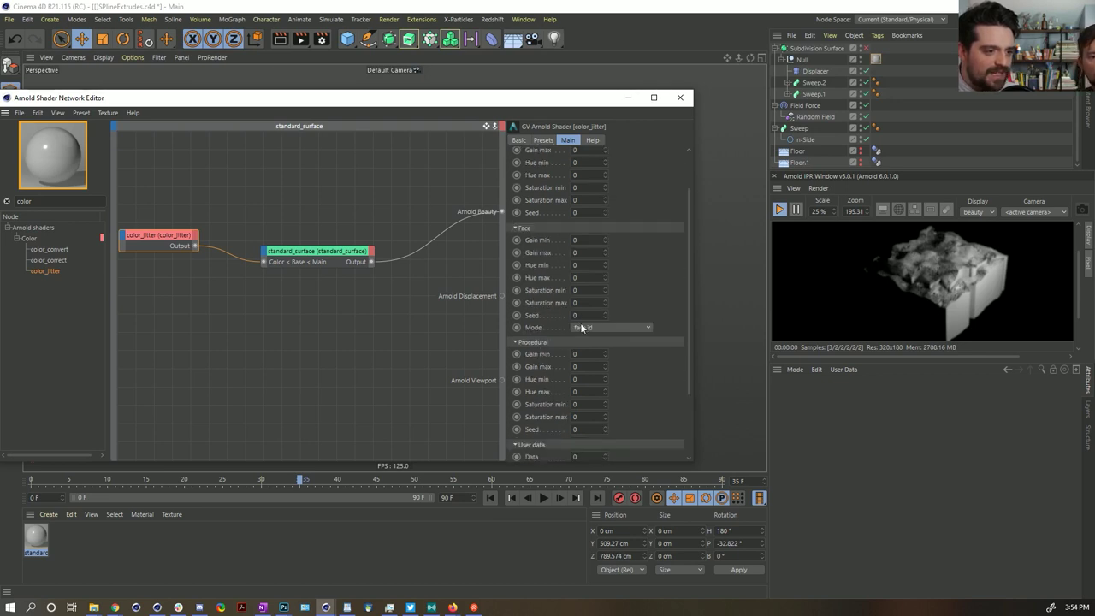
{"action": "left_click", "coordinate": [582, 327]}
Switch face jitter to uniform id and lower Face Gain min, zooming in to check
{"action": "left_click", "coordinate": [589, 352]}
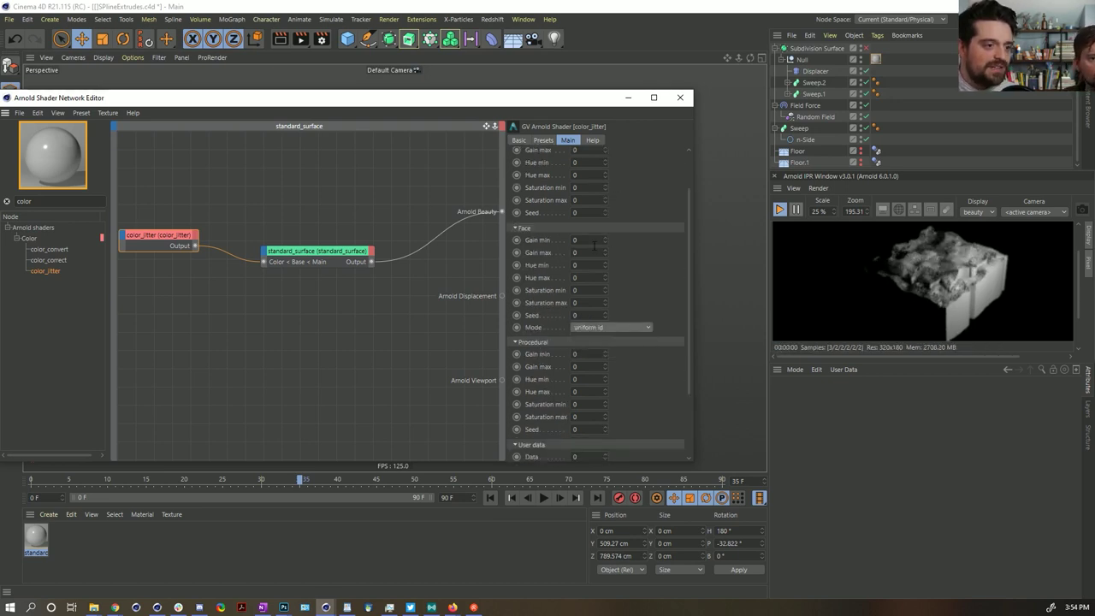
{"action": "mouse_move", "coordinate": [606, 237]}
{"action": "left_mouse_down"}
{"action": "mouse_move", "coordinate": [605, 265]}
{"action": "mouse_move", "coordinate": [605, 242]}
{"action": "left_mouse_up"}
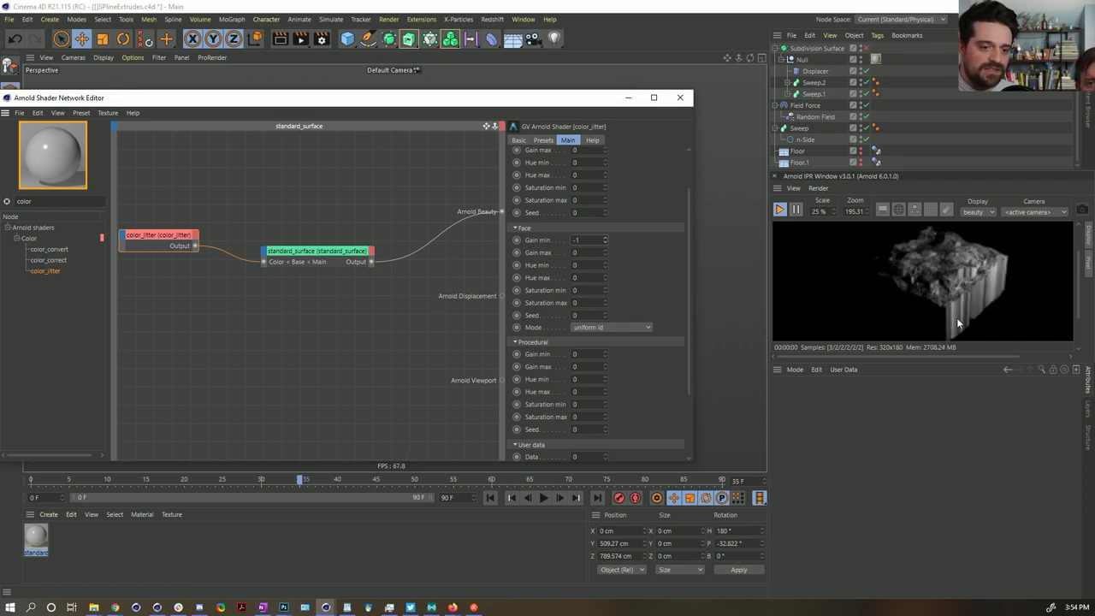
{"action": "left_click_drag", "start_coordinate": [536, 108], "coordinate": [517, 444]}
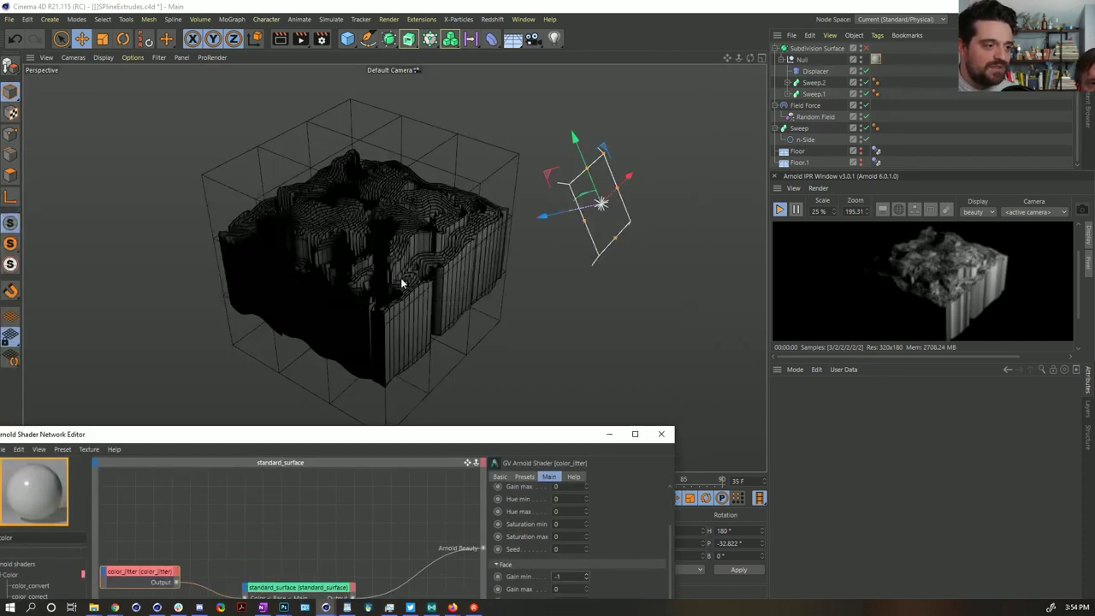
{"action": "left_click", "coordinate": [400, 278]}
{"action": "right_click_drag", "start_coordinate": [394, 268], "coordinate": [531, 261], "text": "alt"}
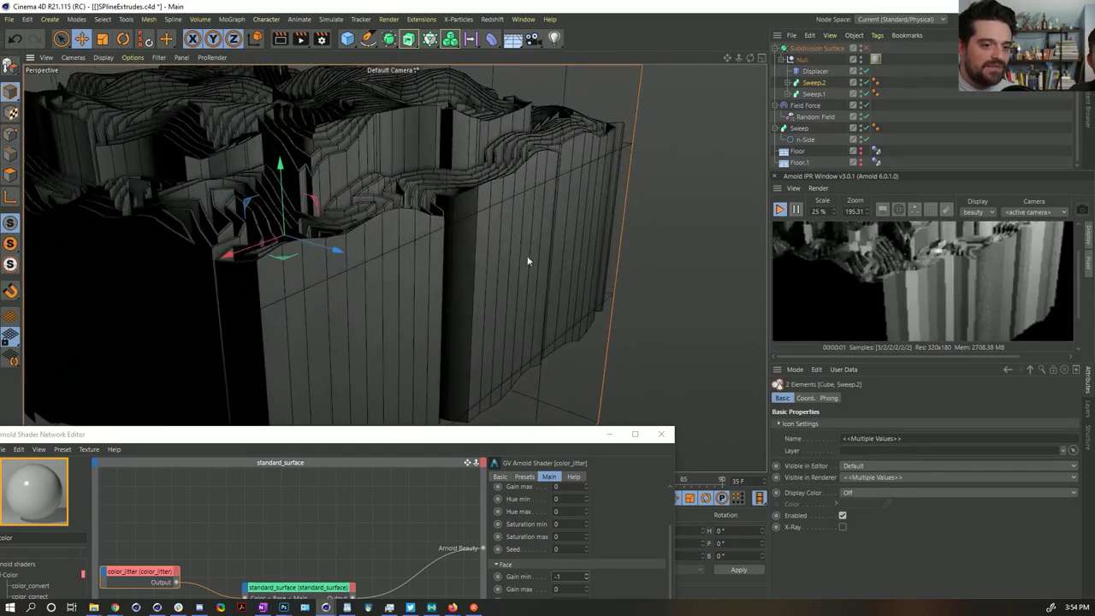
{"action": "left_click_drag", "start_coordinate": [530, 445], "coordinate": [584, 96]}
Confirm face mode uniform id and commit Face Gain min at -1
{"action": "left_click", "coordinate": [638, 316]}
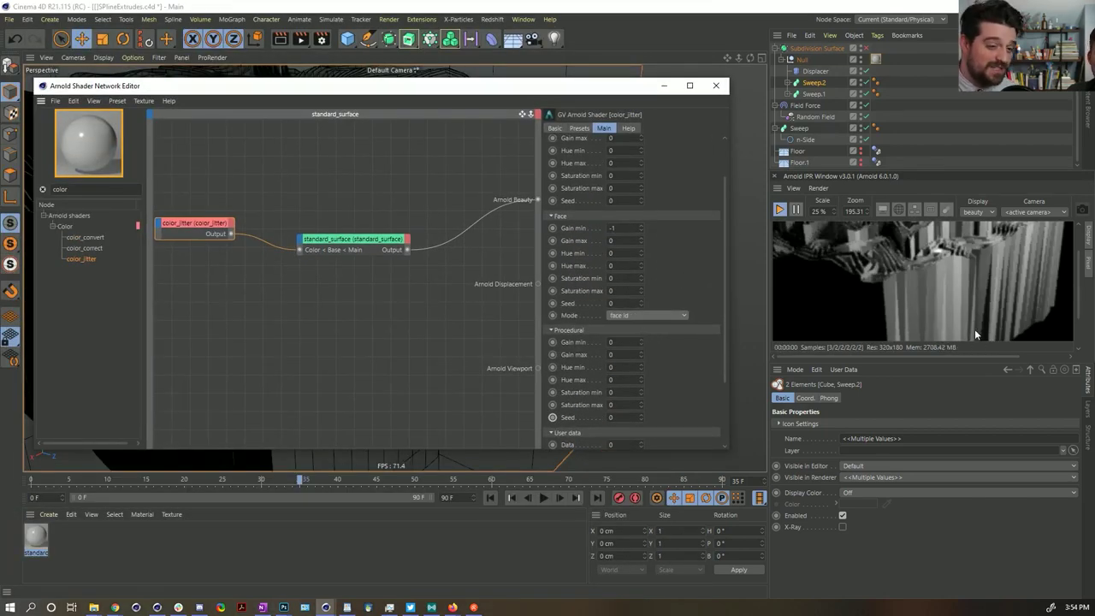
{"action": "scroll", "coordinate": [664, 314], "scroll_direction": "up", "scroll_amount": 1}
{"action": "left_click", "coordinate": [661, 323]}
{"action": "left_click", "coordinate": [638, 346]}
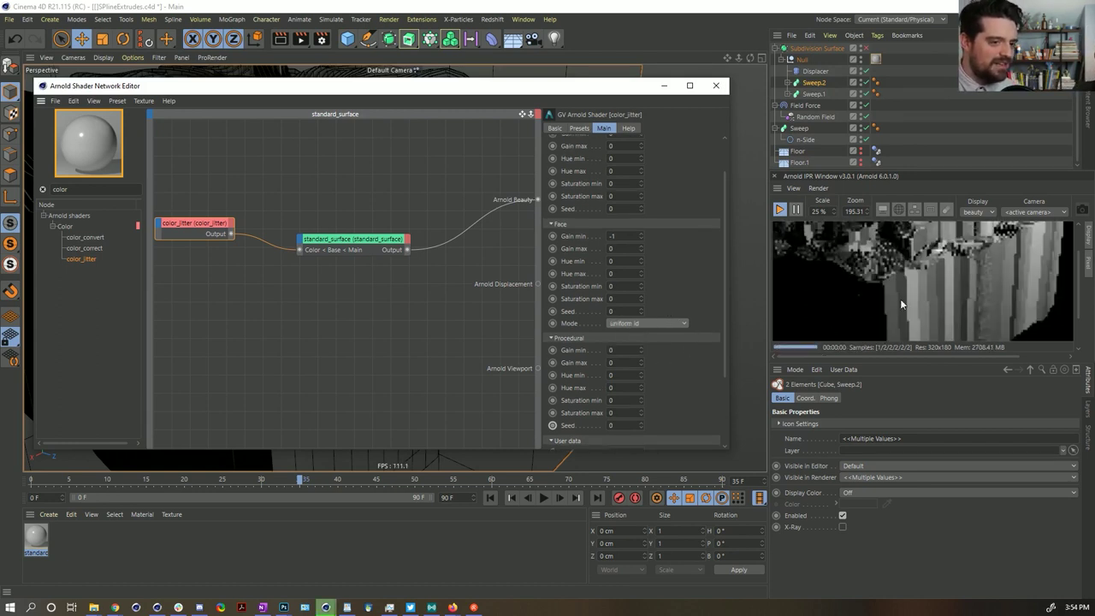
{"action": "scroll", "coordinate": [700, 304], "scroll_direction": "down", "scroll_amount": 3}
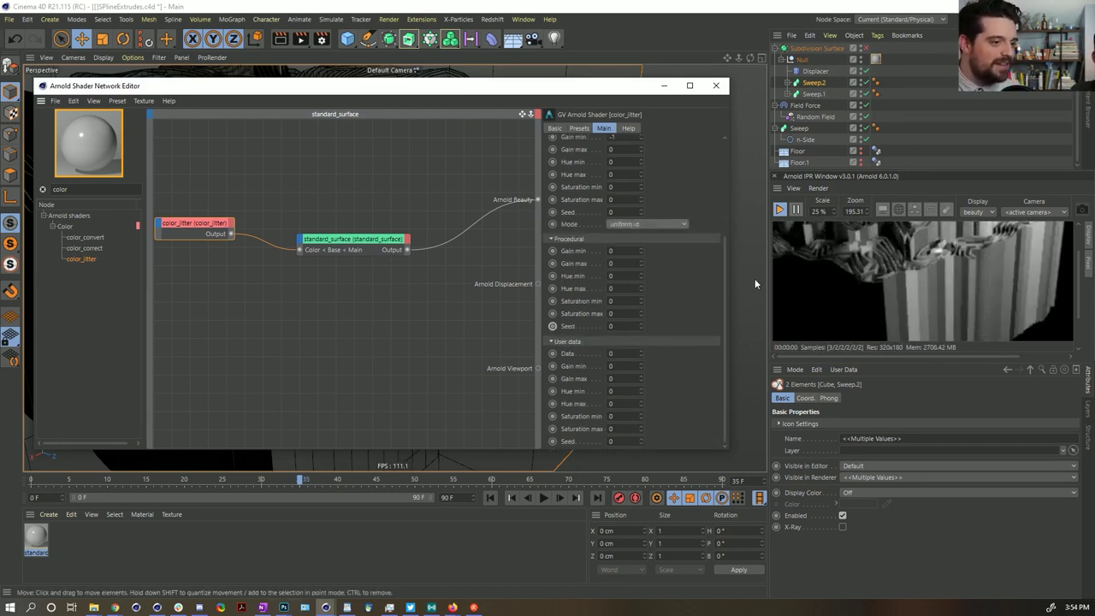
{"action": "scroll", "coordinate": [641, 215], "scroll_direction": "up", "scroll_amount": 2}
{"action": "double_click", "coordinate": [618, 206]}
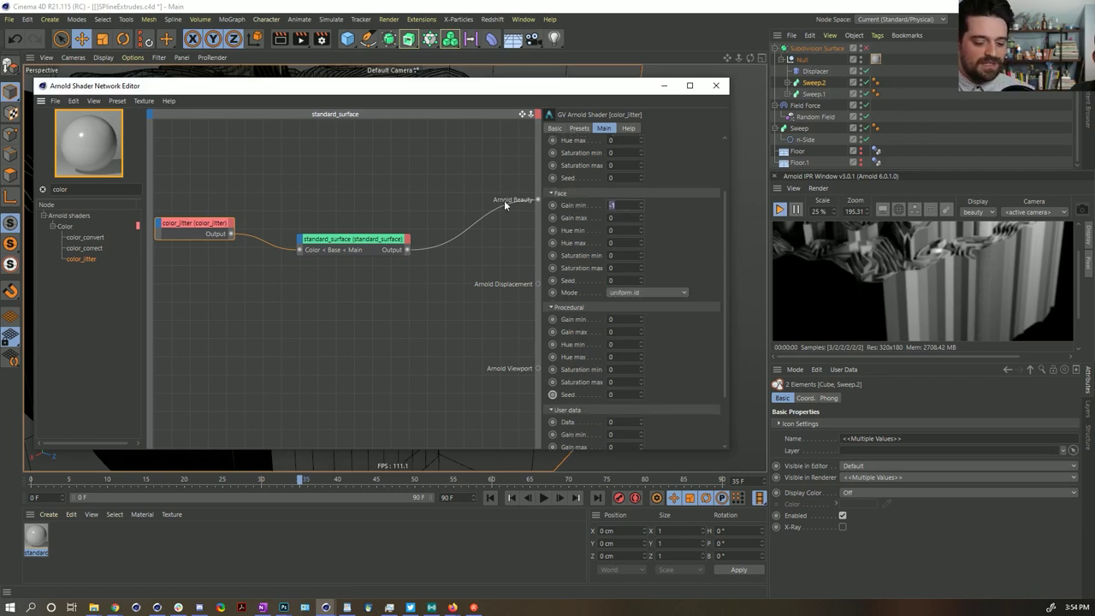
{"action": "key", "text": "Return"}
Test the User data Data spinner, then undo it back to 0
{"action": "scroll", "coordinate": [590, 346], "scroll_direction": "down", "scroll_amount": 2}
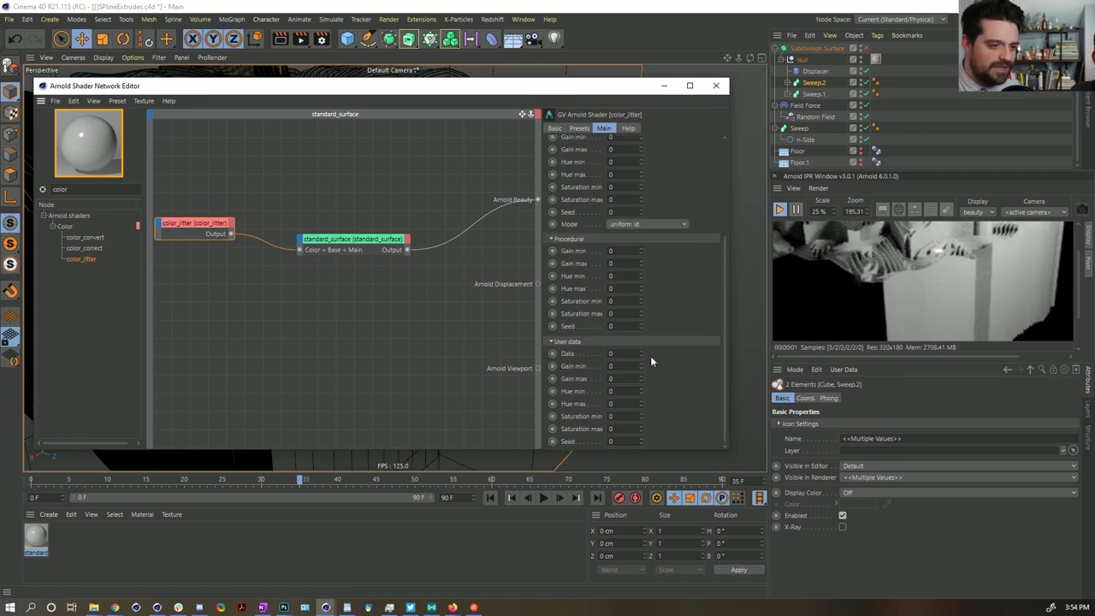
{"action": "left_click_drag", "start_coordinate": [642, 354], "coordinate": [642, 393]}
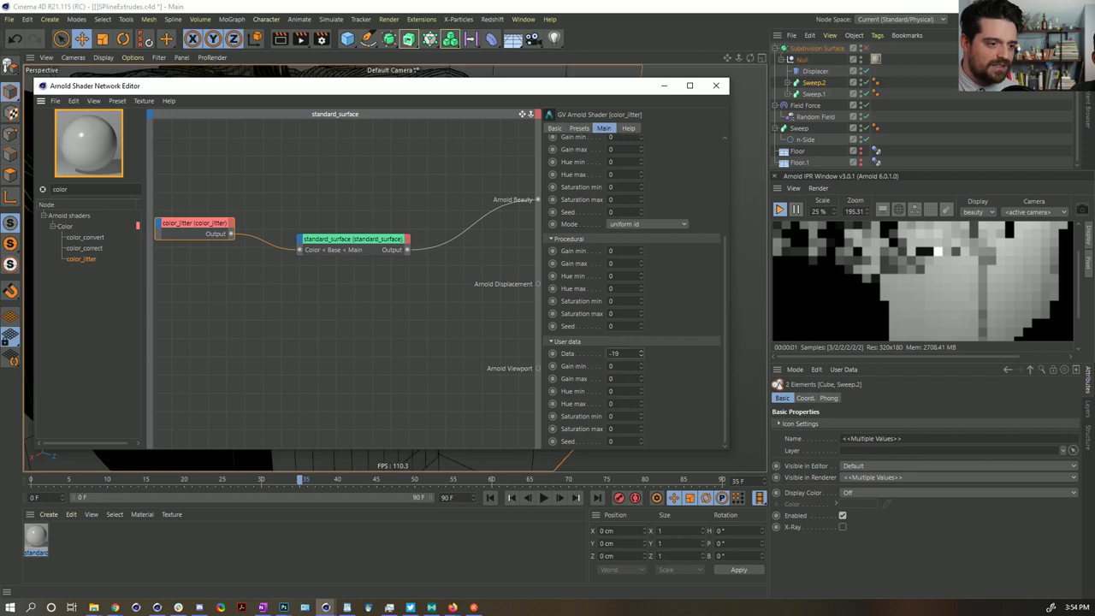
{"action": "mouse_move", "coordinate": [640, 353]}
{"action": "left_mouse_down"}
{"action": "mouse_move", "coordinate": [641, 385]}
{"action": "mouse_move", "coordinate": [644, 355]}
{"action": "left_mouse_up"}
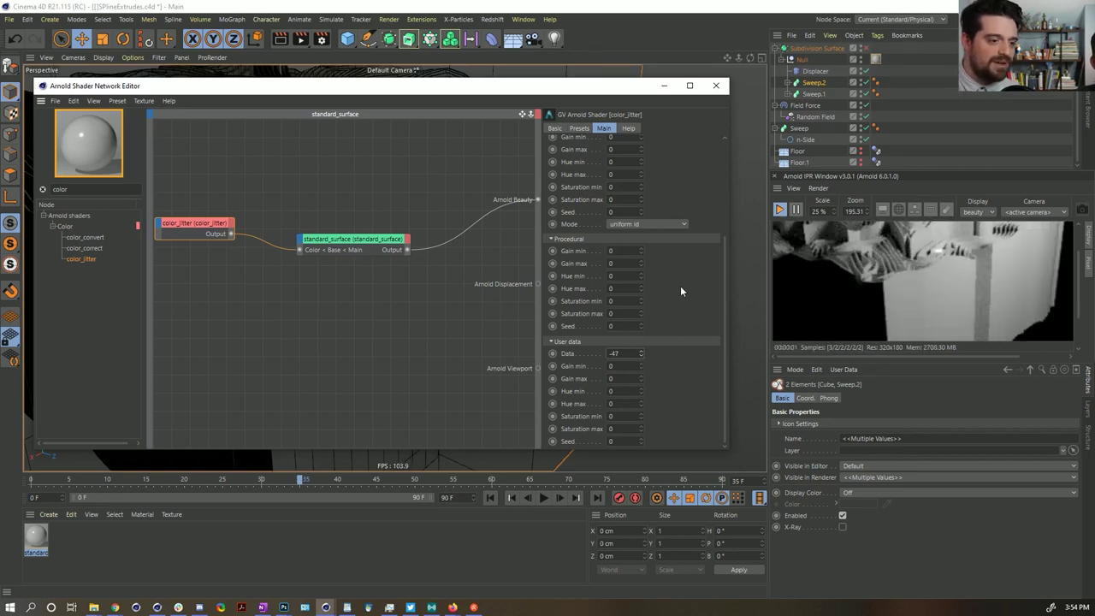
{"action": "key", "text": "ctrl+z"}
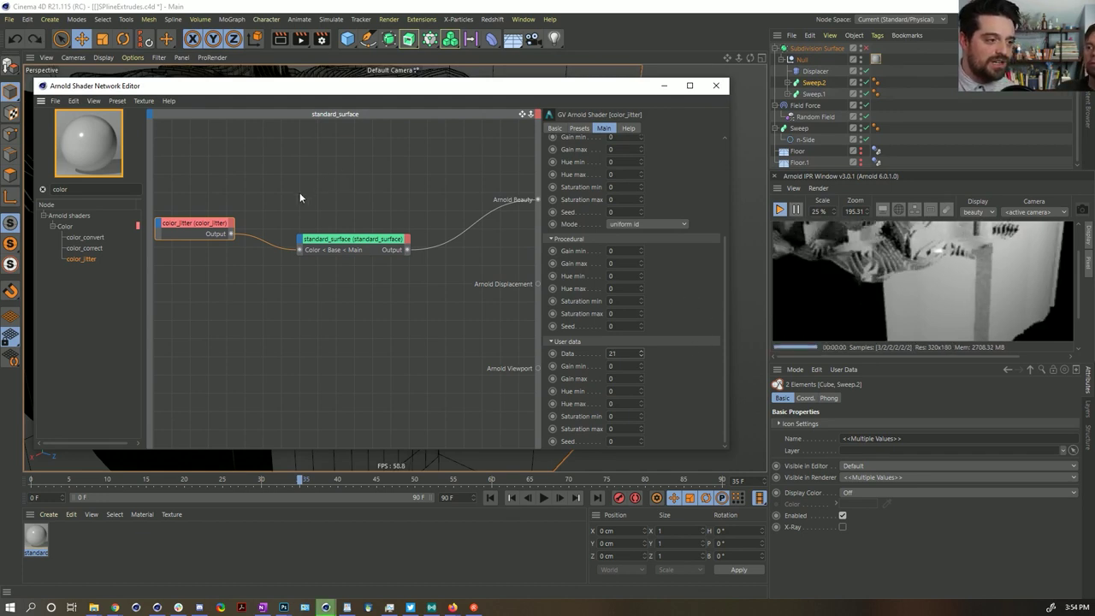
{"action": "left_click_drag", "start_coordinate": [246, 182], "coordinate": [241, 274]}
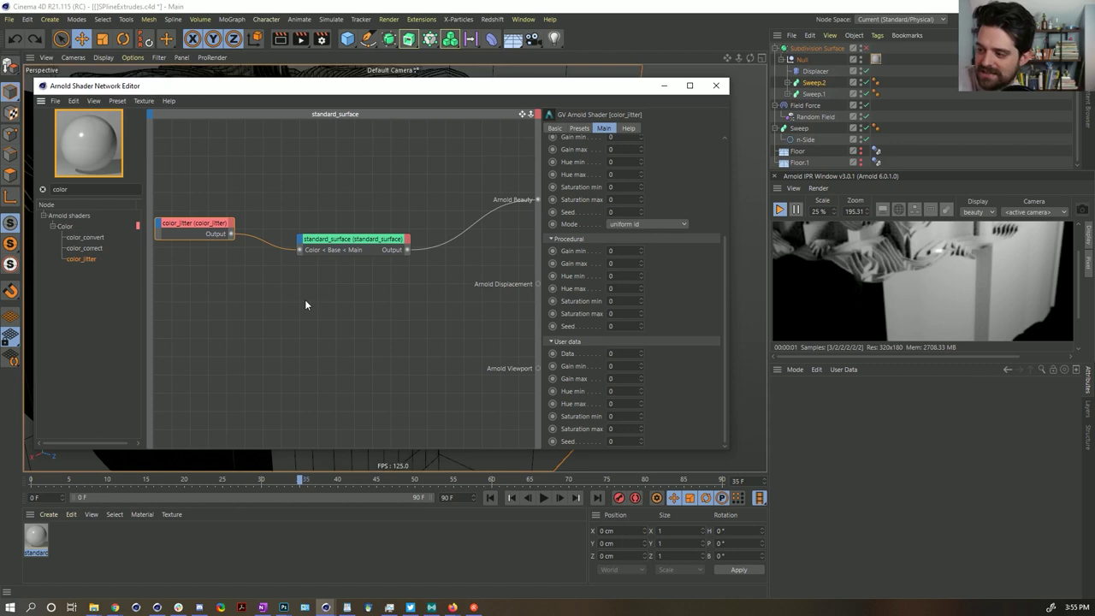
Add a utility shader from a 'utili' search and connect it to Arnold Beauty
{"action": "double_click", "coordinate": [90, 190]}
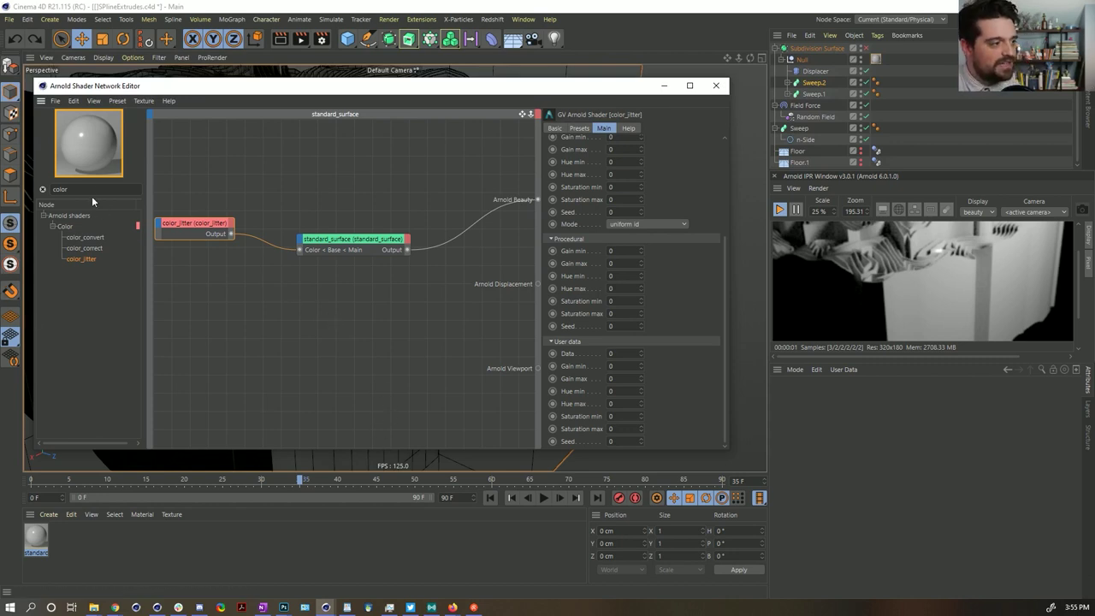
{"action": "type", "text": "utili"}
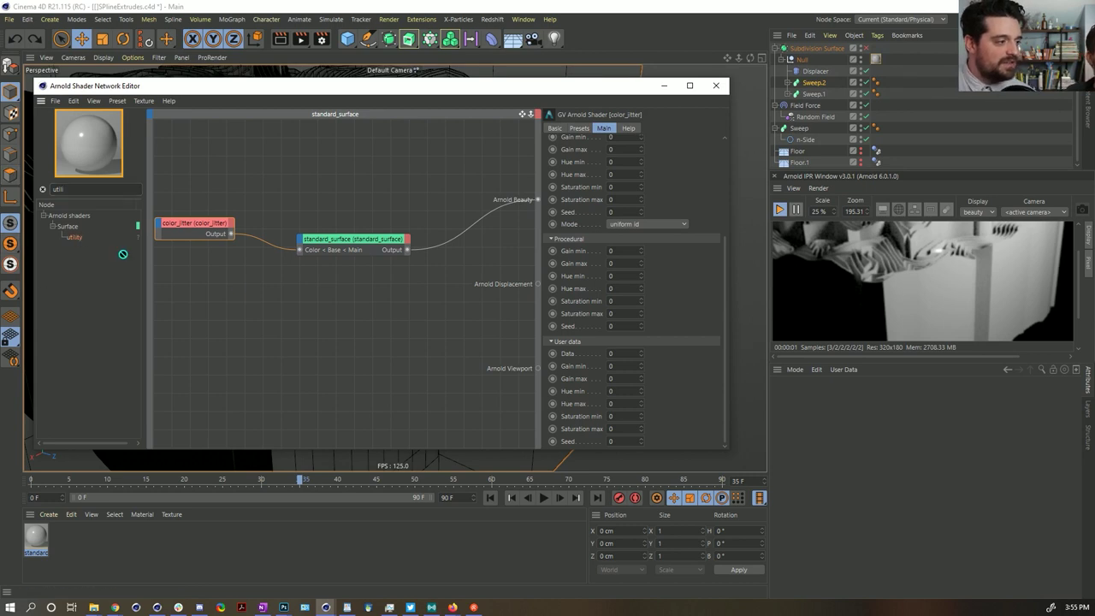
{"action": "left_click_drag", "start_coordinate": [122, 254], "coordinate": [372, 313]}
{"action": "left_click_drag", "start_coordinate": [363, 320], "coordinate": [538, 199]}
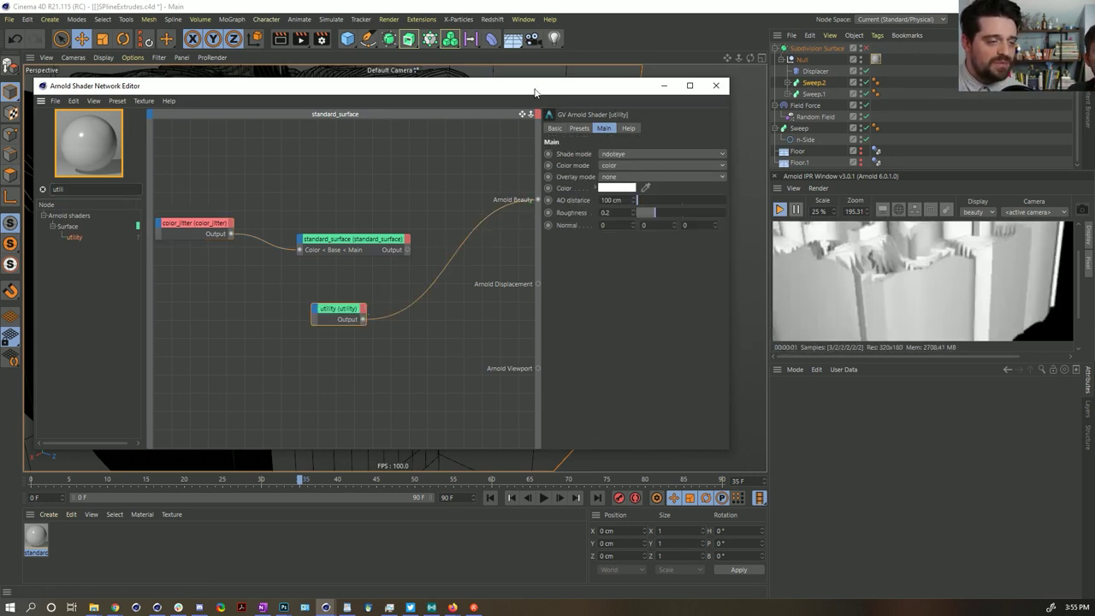
{"action": "left_click_drag", "start_coordinate": [535, 92], "coordinate": [510, 260]}
Set the utility shader's Shade mode to flat
{"action": "left_click", "coordinate": [586, 334]}
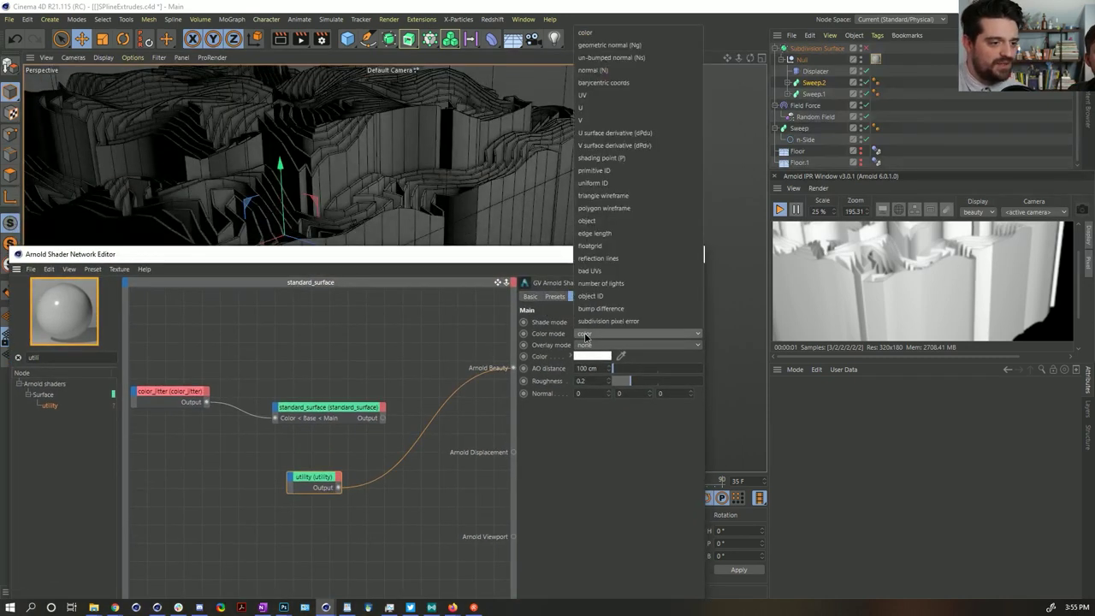
{"action": "left_click", "coordinate": [584, 332]}
{"action": "left_click", "coordinate": [591, 322]}
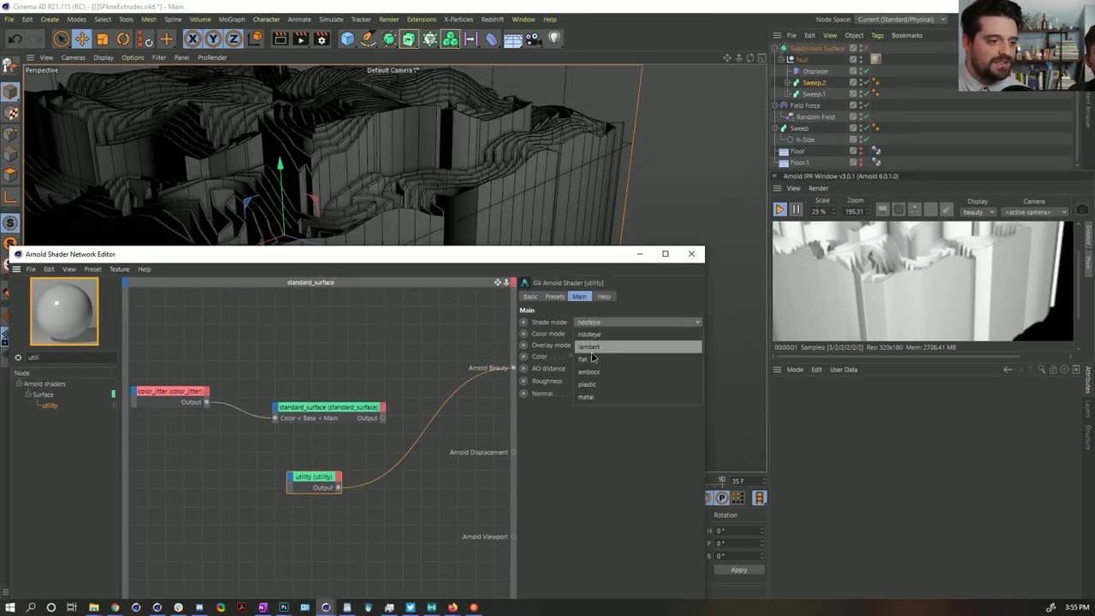
{"action": "left_click", "coordinate": [588, 359]}
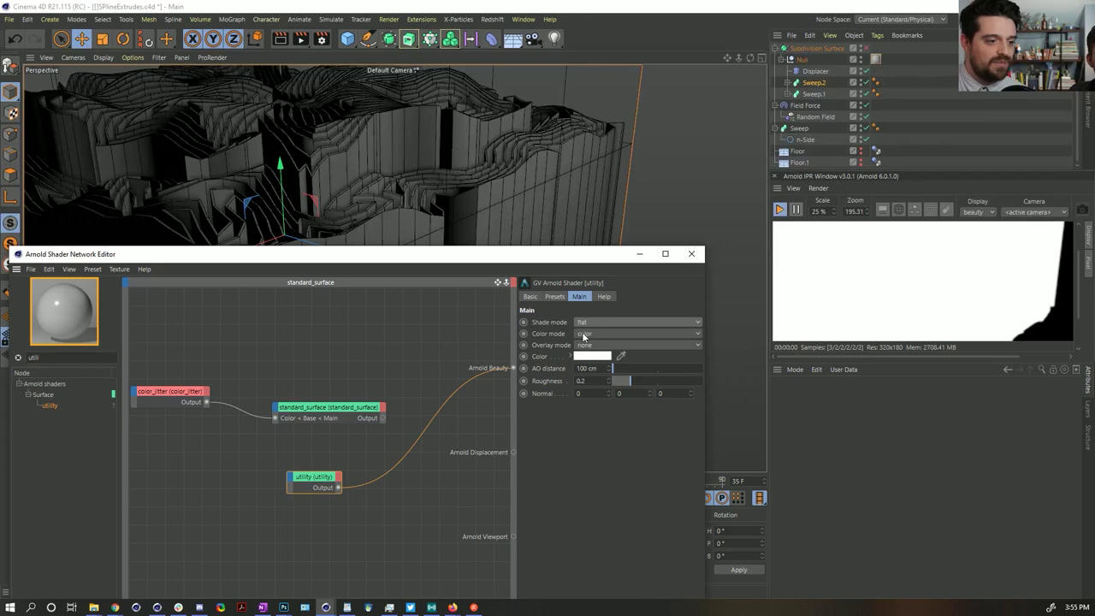
Try uniform id and primitive id colour modes, settling on object
{"action": "left_click", "coordinate": [590, 334]}
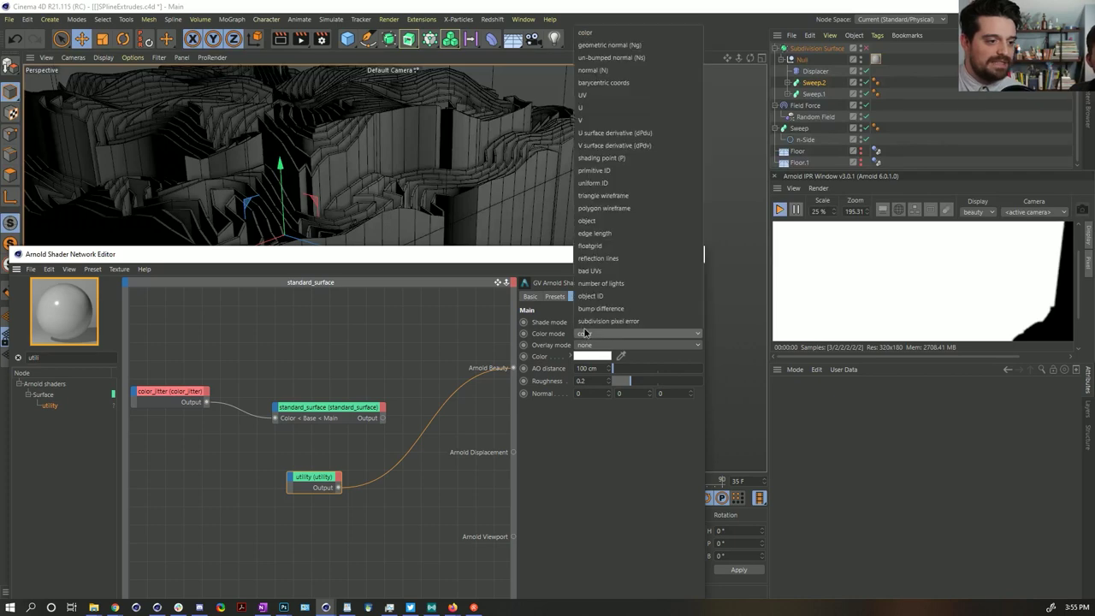
{"action": "left_click", "coordinate": [606, 183]}
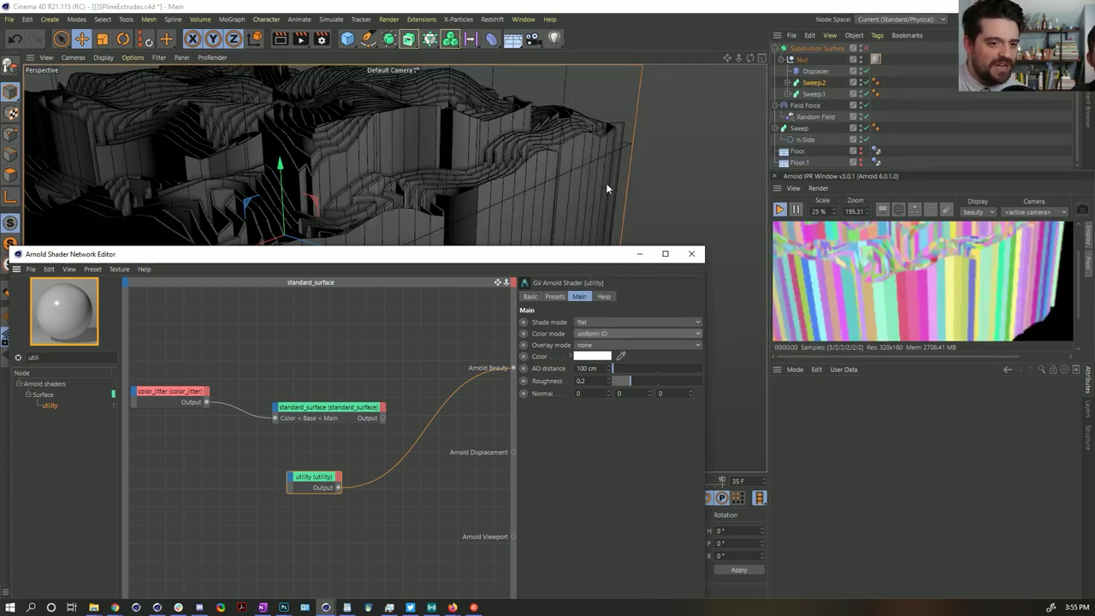
{"action": "left_click", "coordinate": [590, 333]}
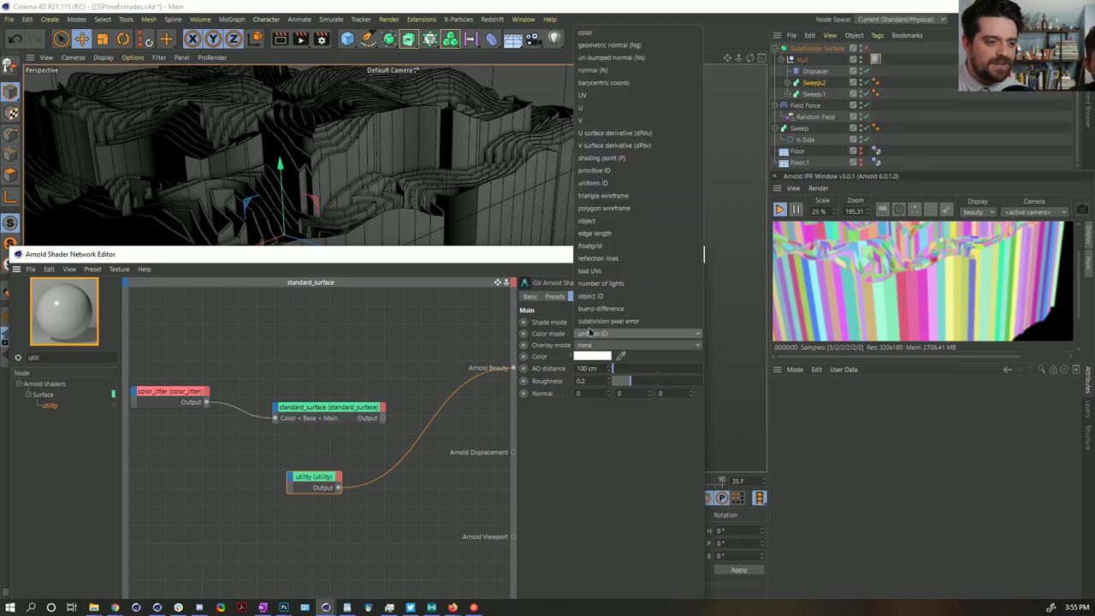
{"action": "left_click", "coordinate": [608, 171]}
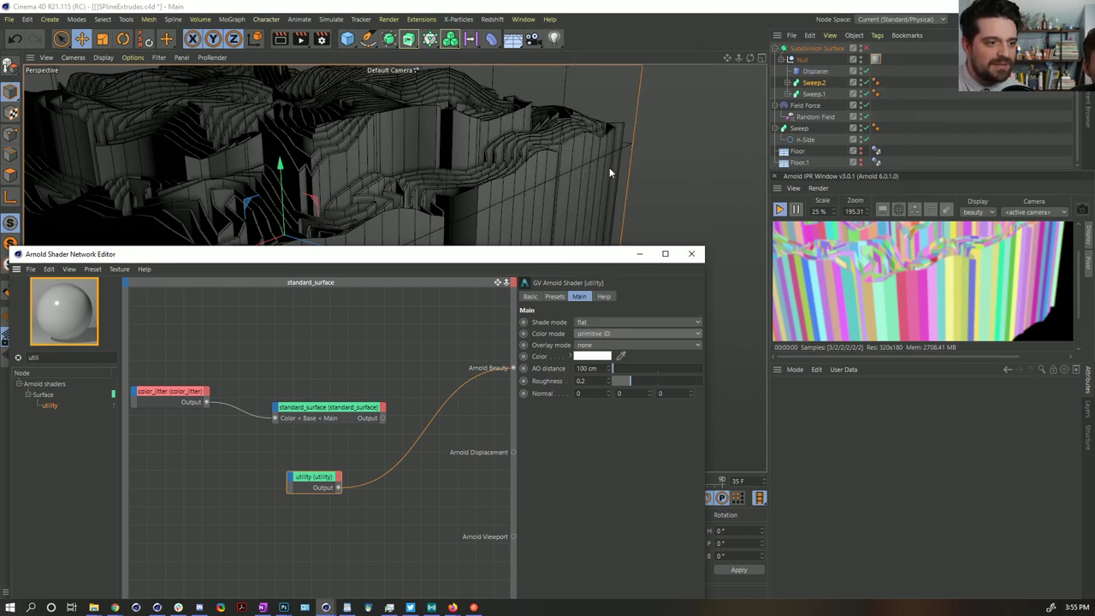
{"action": "left_click", "coordinate": [598, 332]}
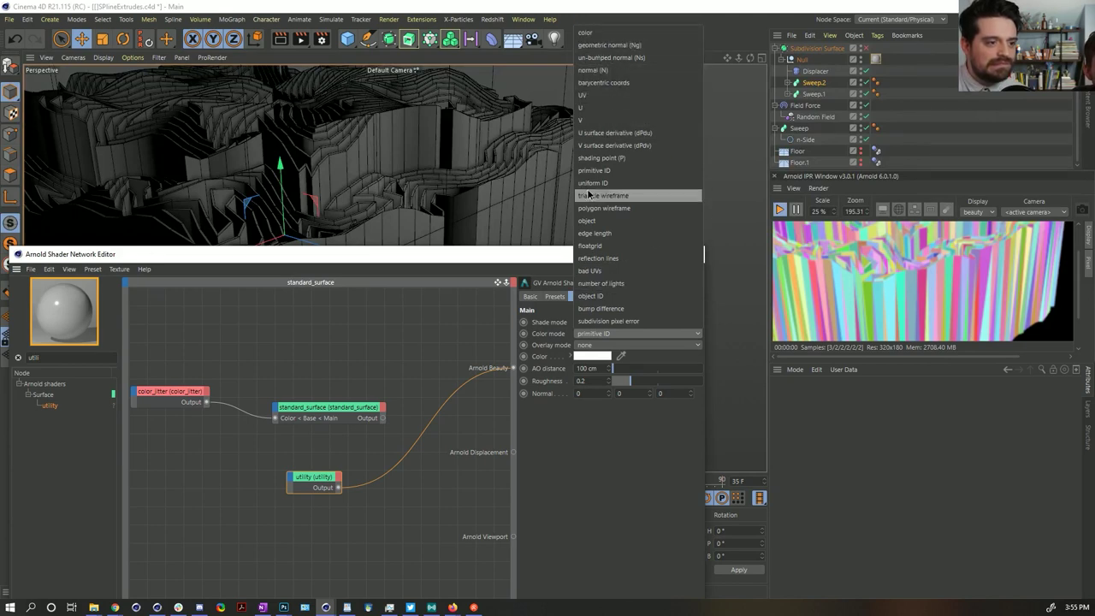
{"action": "left_click", "coordinate": [593, 222]}
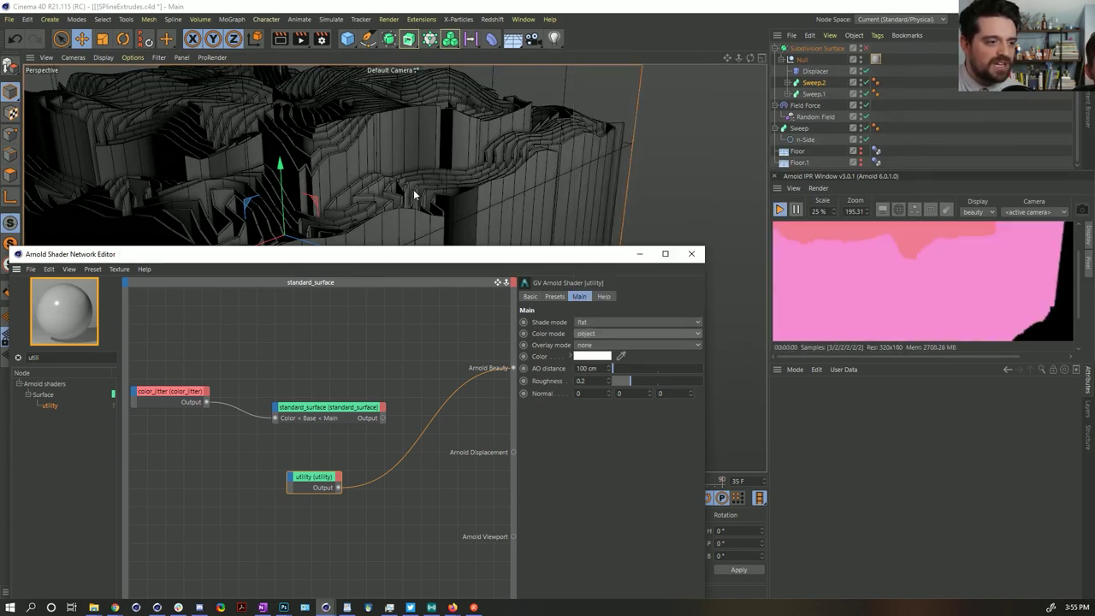
{"action": "left_click_drag", "start_coordinate": [415, 196], "coordinate": [350, 186], "text": "alt"}
{"action": "left_click", "coordinate": [341, 149]}
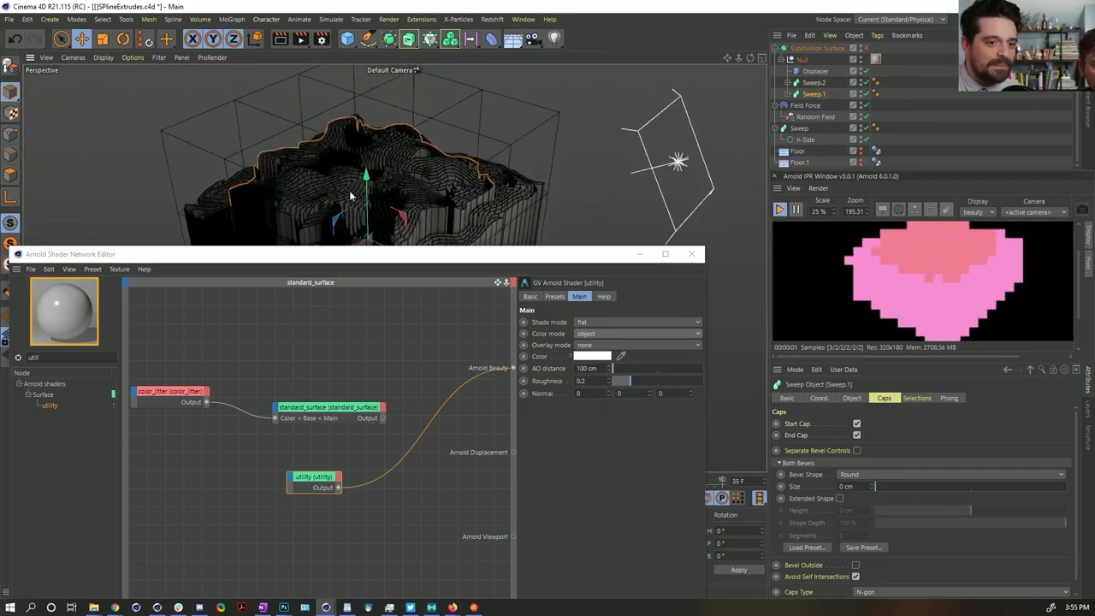
Rearrange the node graph and set the utility shader's colour mode to object ID
{"action": "left_click", "coordinate": [596, 334]}
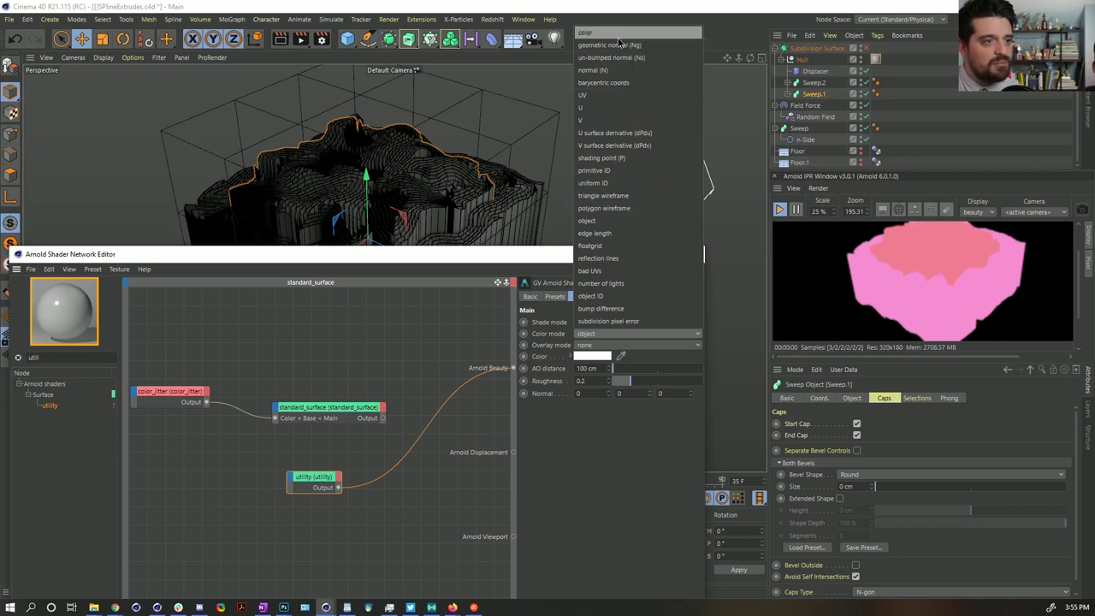
{"action": "left_click", "coordinate": [323, 327]}
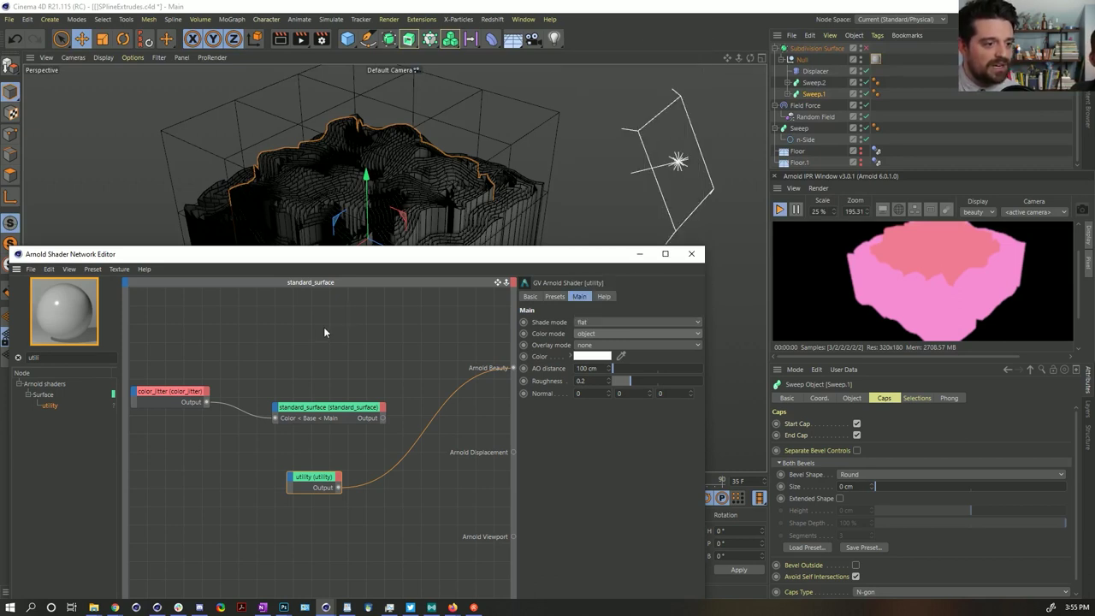
{"action": "middle_click_drag", "start_coordinate": [324, 327], "coordinate": [345, 306]}
{"action": "middle_click_drag", "start_coordinate": [262, 459], "coordinate": [271, 457]}
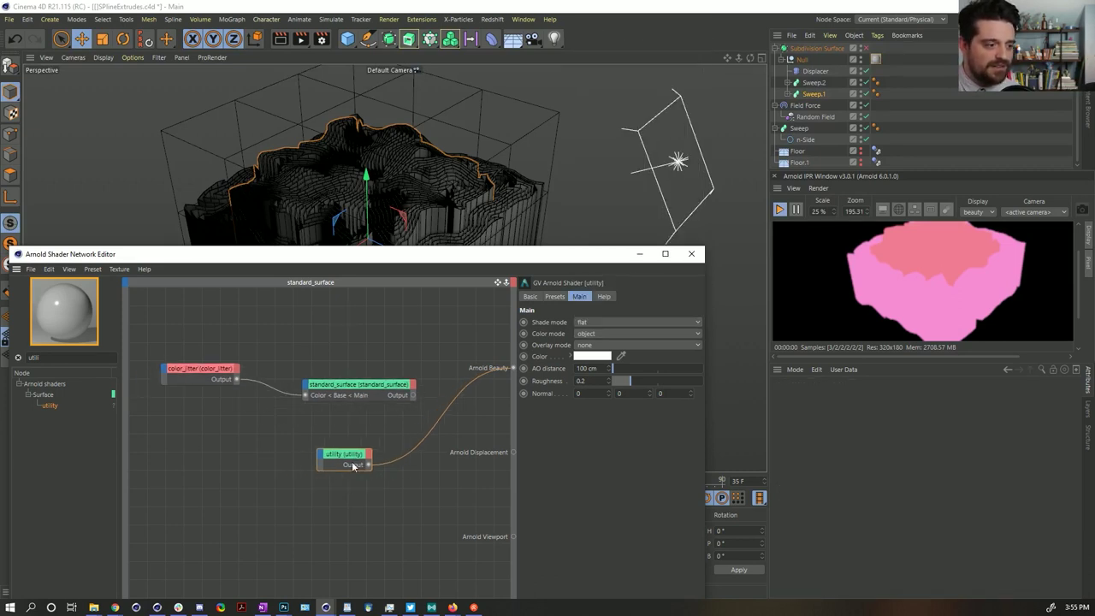
{"action": "left_click_drag", "start_coordinate": [354, 458], "coordinate": [298, 446]}
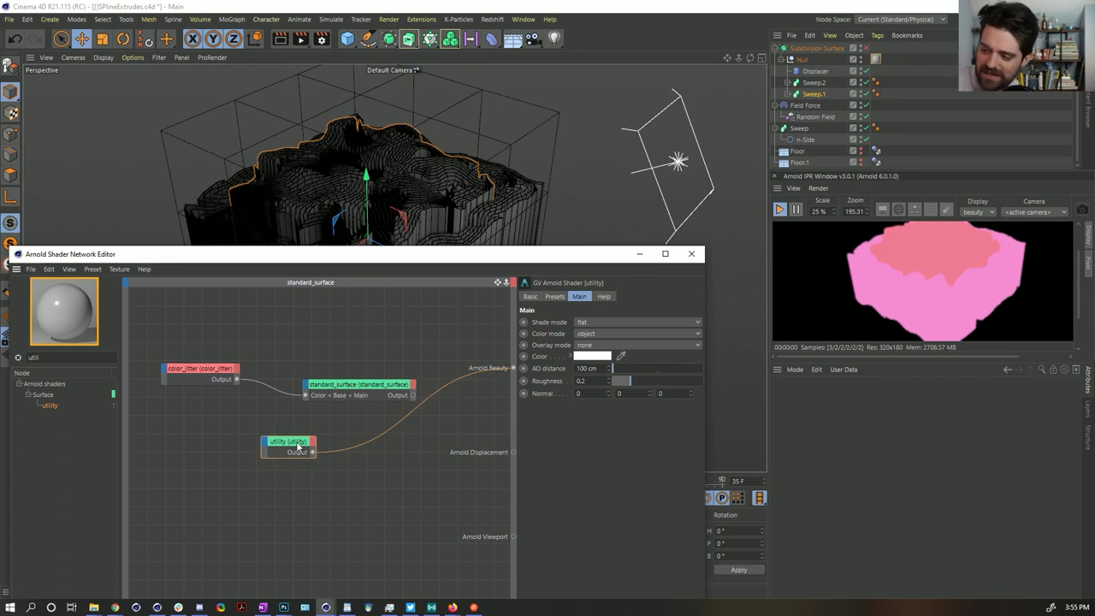
{"action": "left_click", "coordinate": [601, 334]}
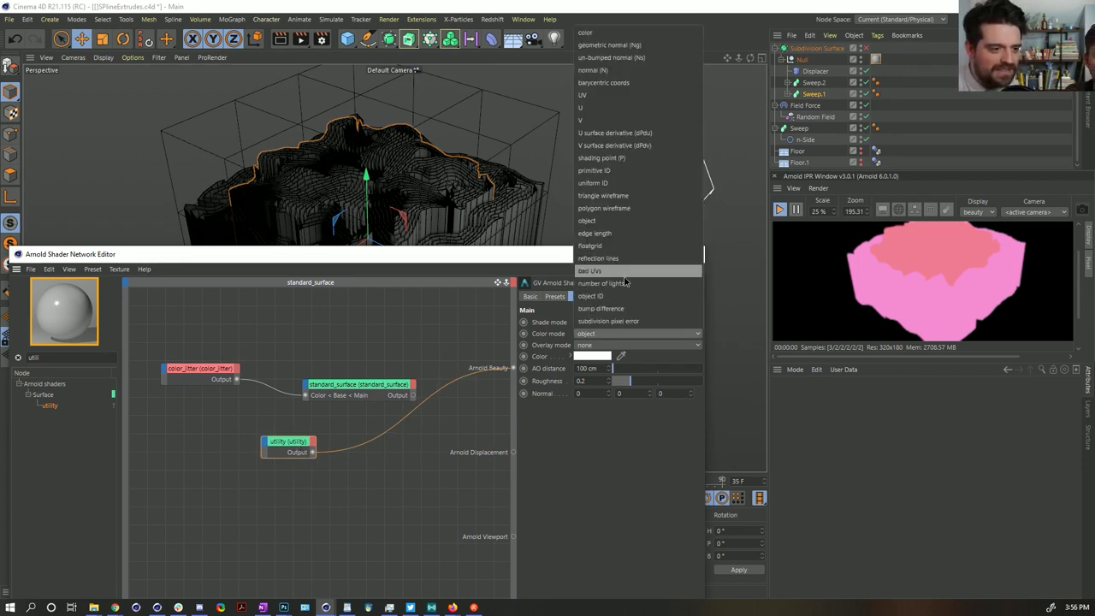
{"action": "left_click", "coordinate": [616, 295]}
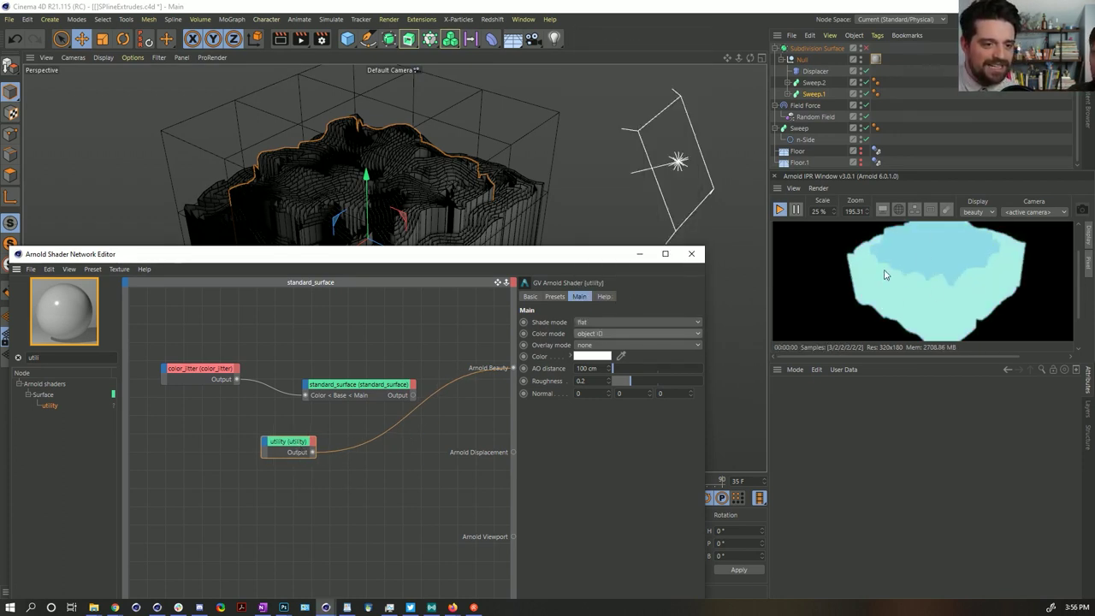
Move the material tag onto Sweep.1 and try the primitive ID and uniform ID colour modes
{"action": "left_click", "coordinate": [789, 94]}
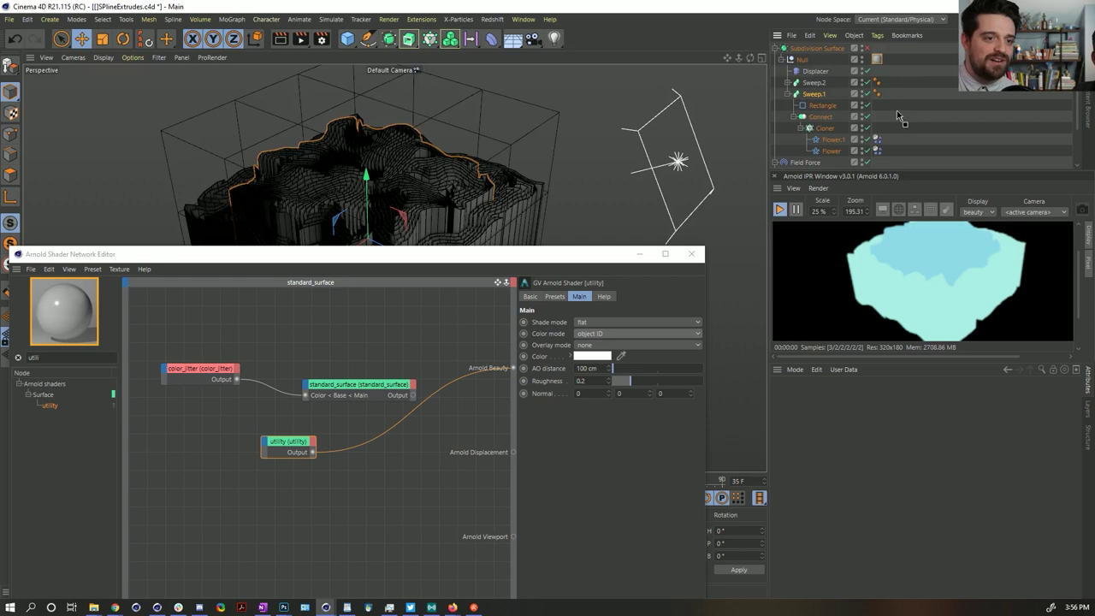
{"action": "left_click_drag", "start_coordinate": [876, 58], "coordinate": [877, 127]}
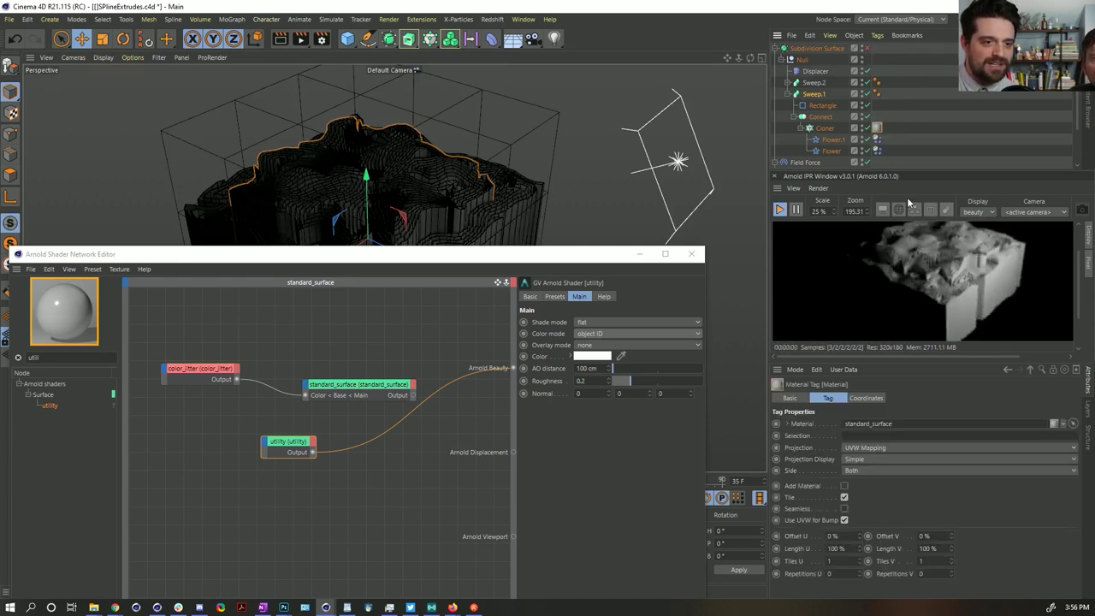
{"action": "left_click_drag", "start_coordinate": [883, 127], "coordinate": [889, 95]}
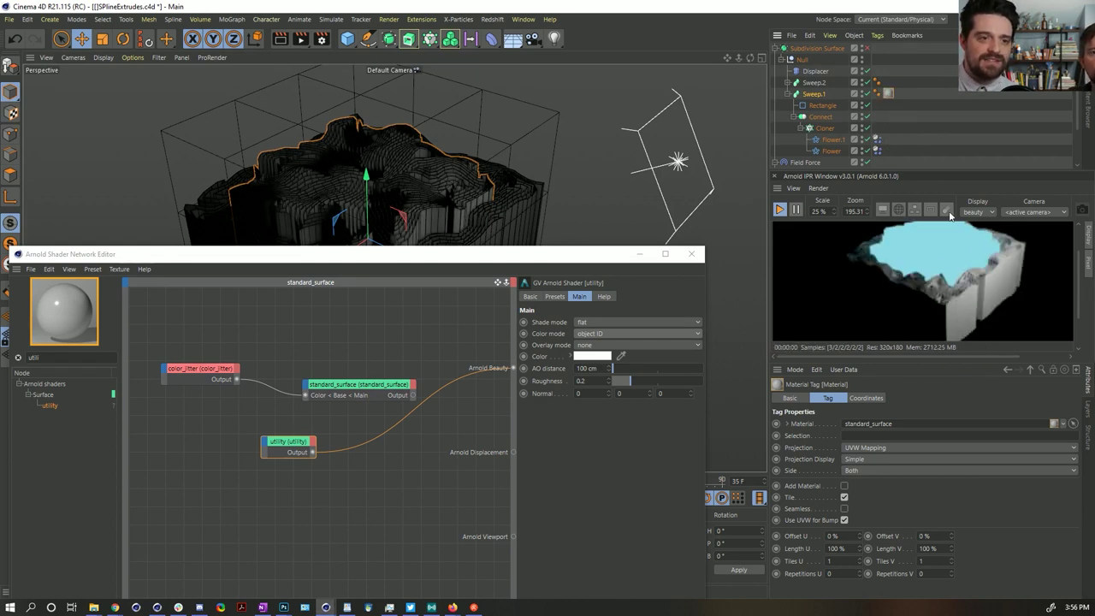
{"action": "left_click", "coordinate": [635, 334]}
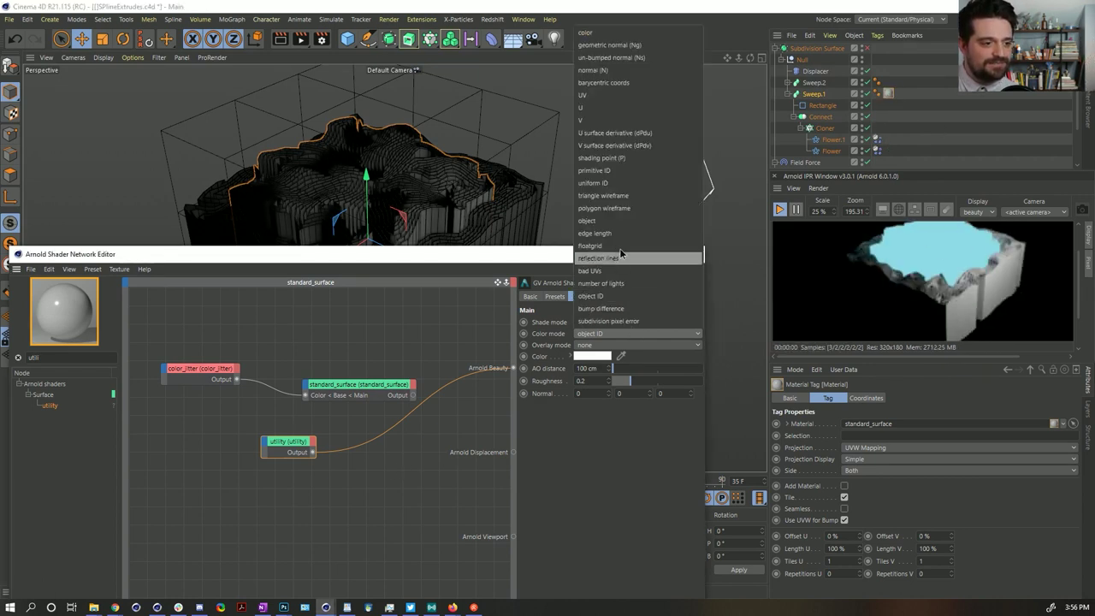
{"action": "left_click", "coordinate": [623, 170]}
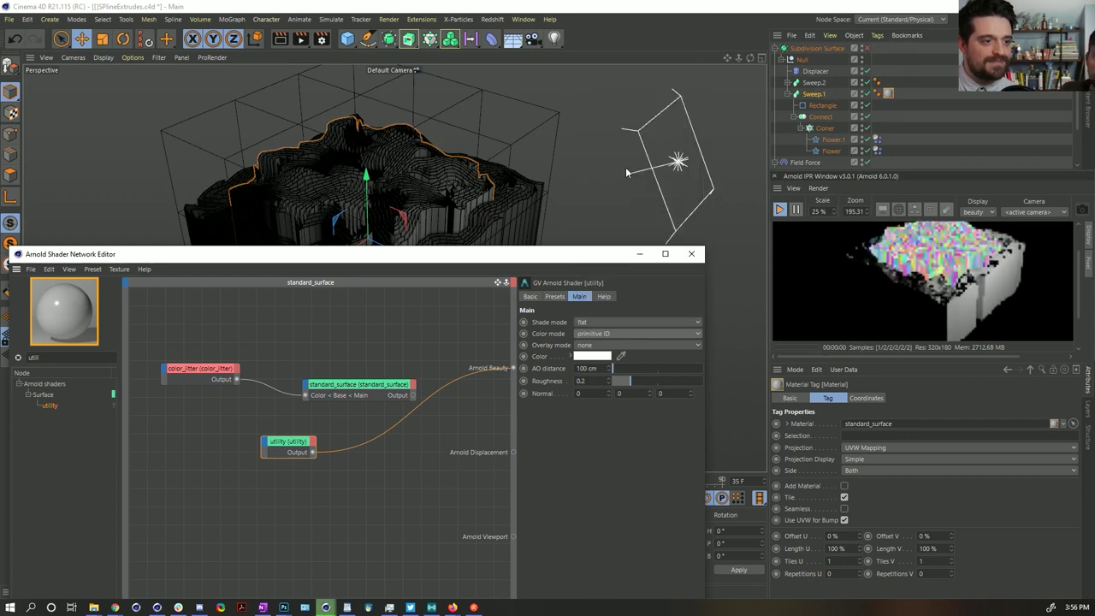
{"action": "left_click", "coordinate": [607, 335]}
{"action": "left_click", "coordinate": [593, 183]}
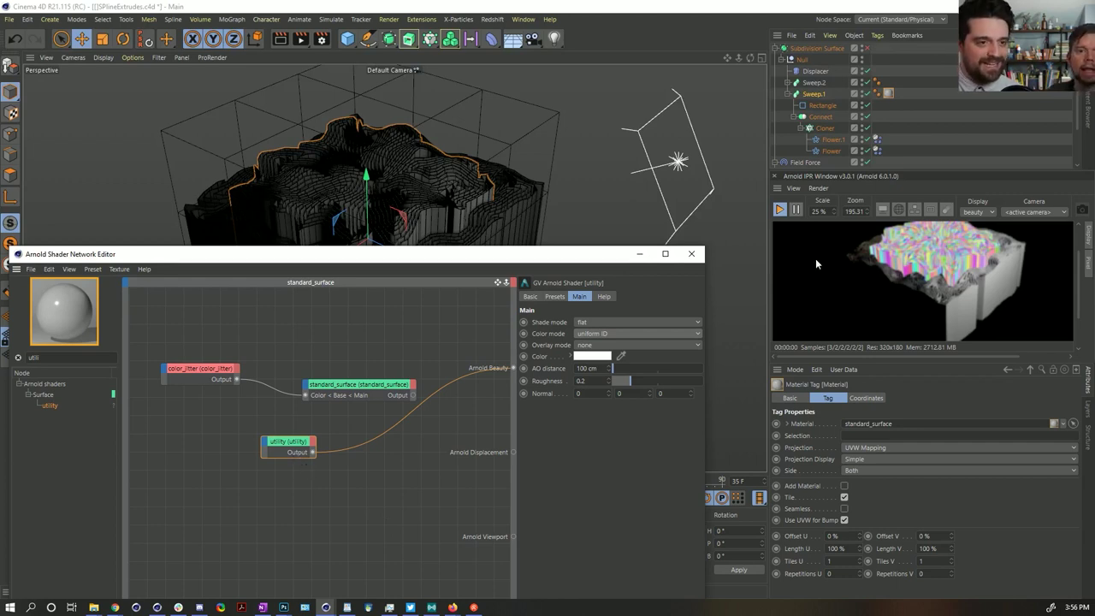
Remove Sweep.1's material tag and delete the utility and color_jitter nodes, wiring standard_surface to Beauty
{"action": "left_click", "coordinate": [890, 95]}
{"action": "key", "text": "Delete"}
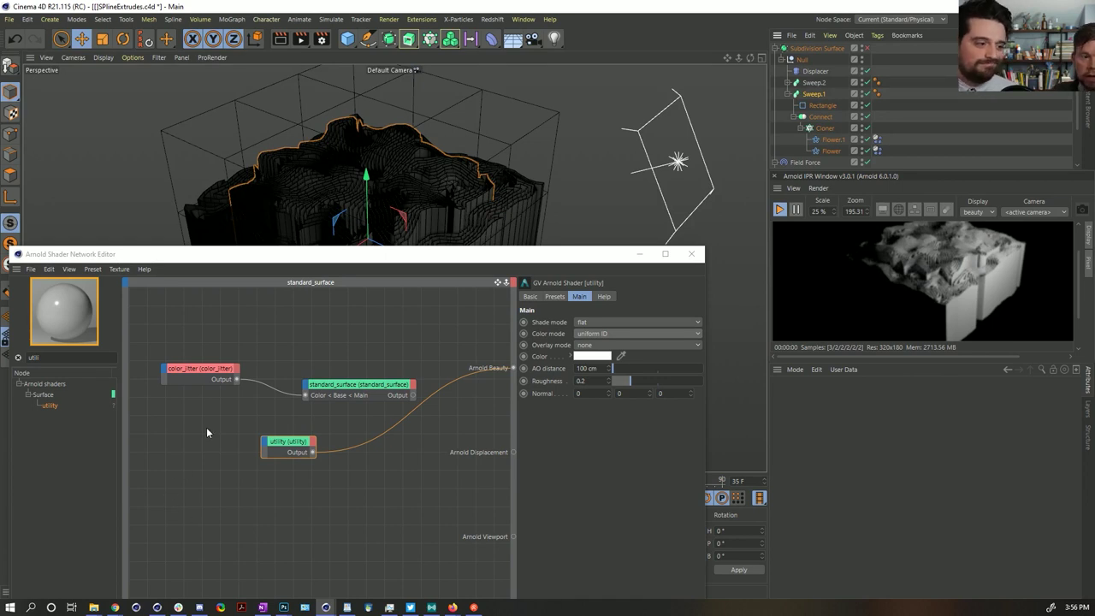
{"action": "left_click", "coordinate": [254, 419]}
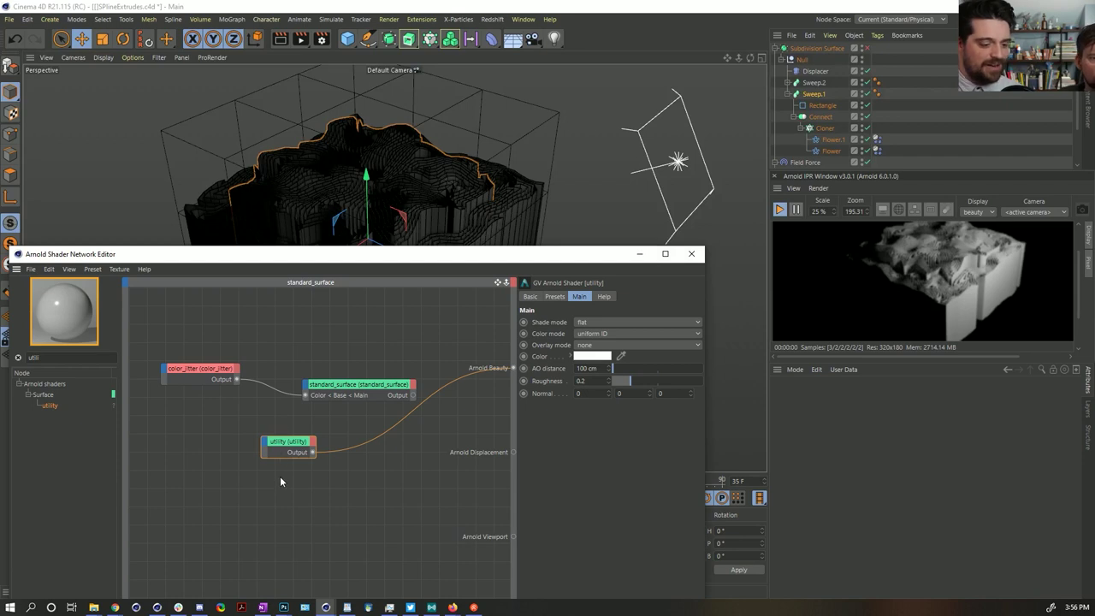
{"action": "key", "text": "Delete"}
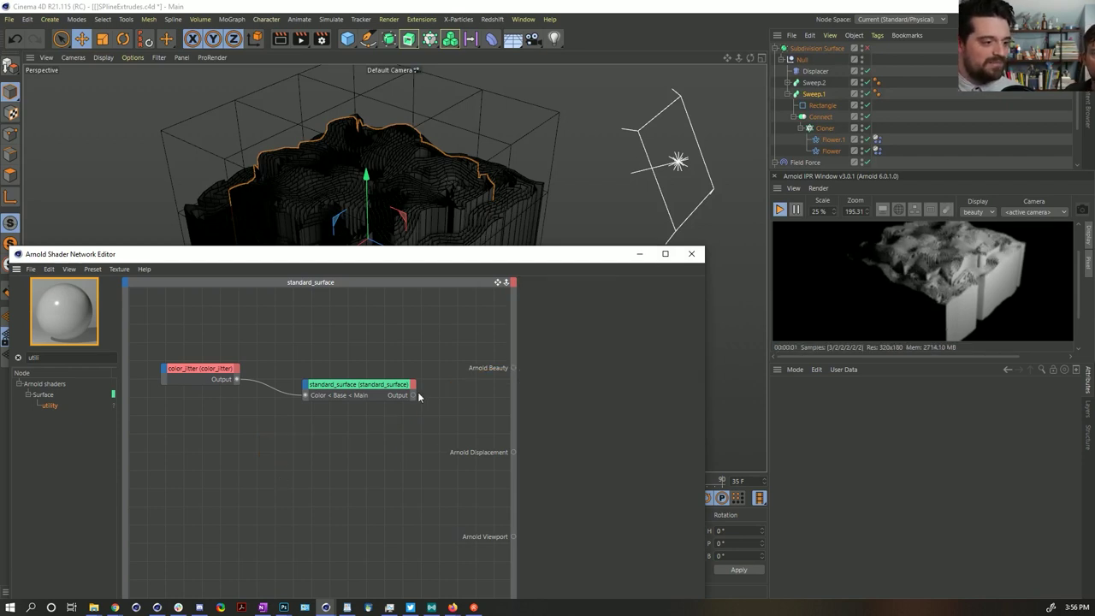
{"action": "left_click_drag", "start_coordinate": [413, 396], "coordinate": [514, 368]}
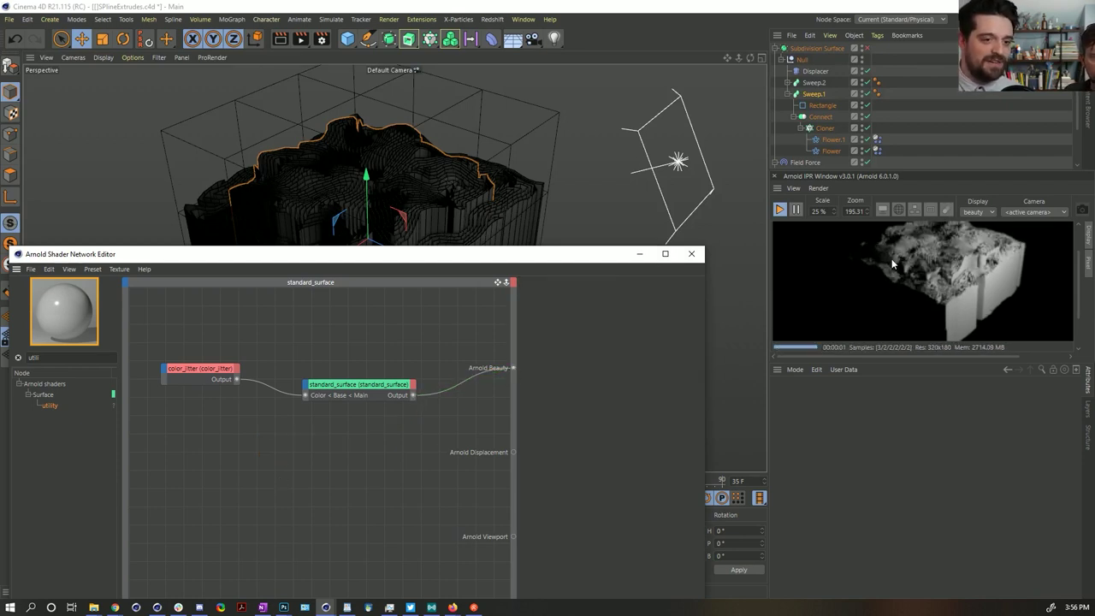
{"action": "left_click", "coordinate": [199, 373]}
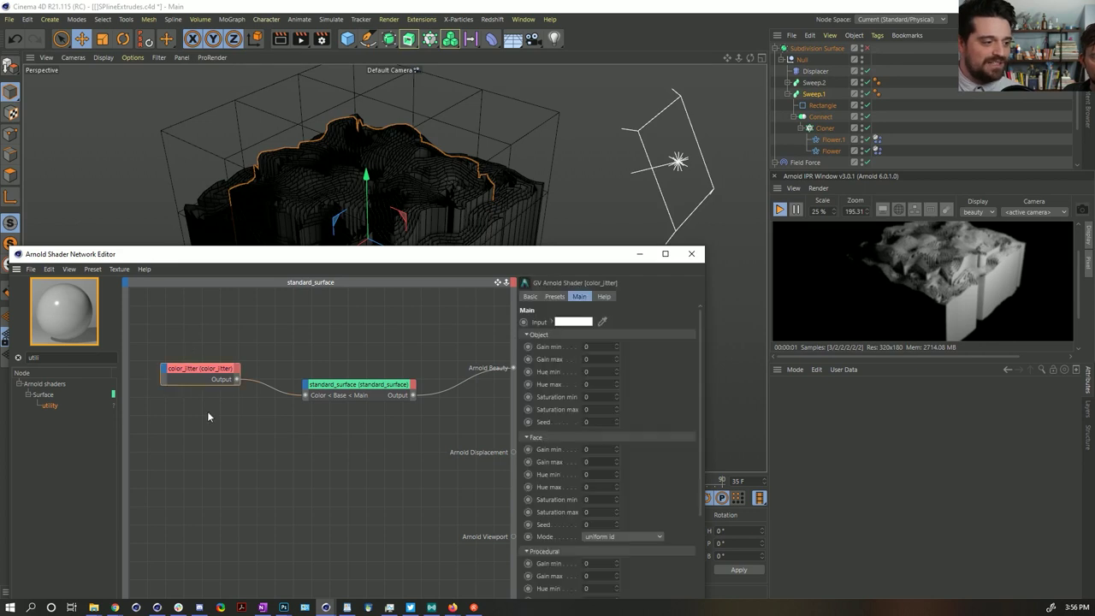
{"action": "key", "text": "Delete"}
{"action": "left_click", "coordinate": [359, 386]}
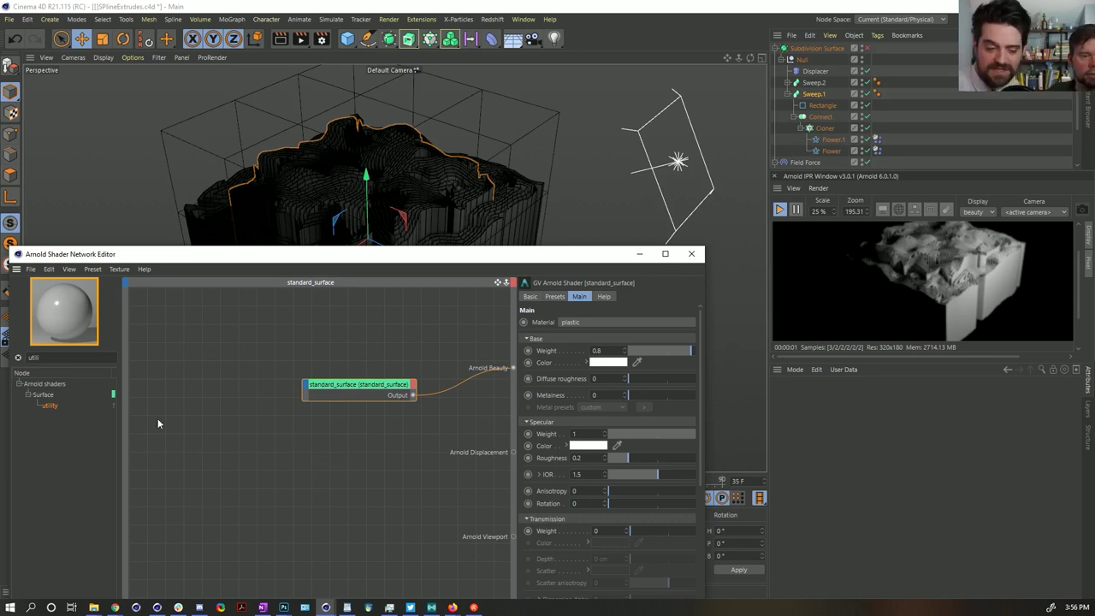
Restore the utility and color_jitter nodes, set object ID colour mode, and restart the Arnold IPR
{"action": "left_click_drag", "start_coordinate": [41, 358], "coordinate": [6, 358]}
{"action": "left_click_drag", "start_coordinate": [44, 408], "coordinate": [246, 443]}
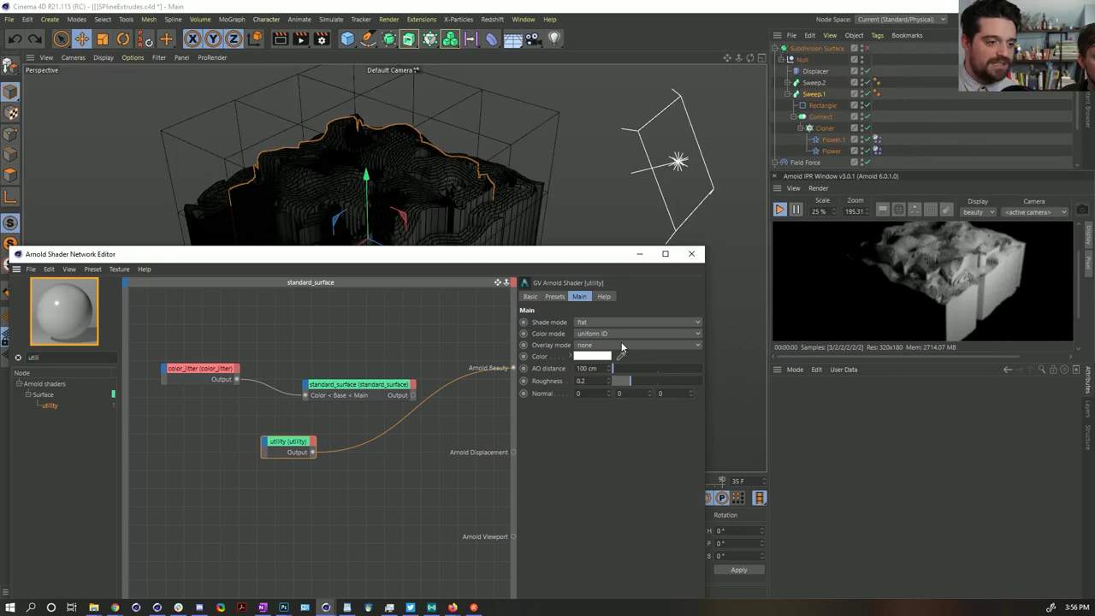
{"action": "left_click", "coordinate": [613, 333]}
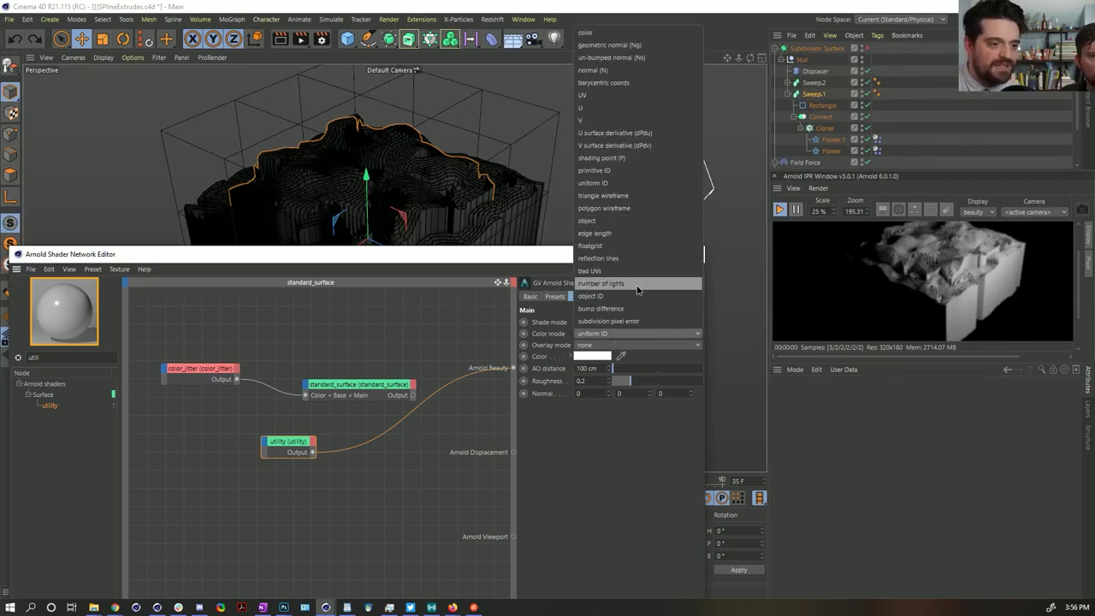
{"action": "left_click", "coordinate": [635, 296]}
{"action": "left_click_drag", "start_coordinate": [291, 445], "coordinate": [363, 445]}
{"action": "left_click", "coordinate": [780, 213]}
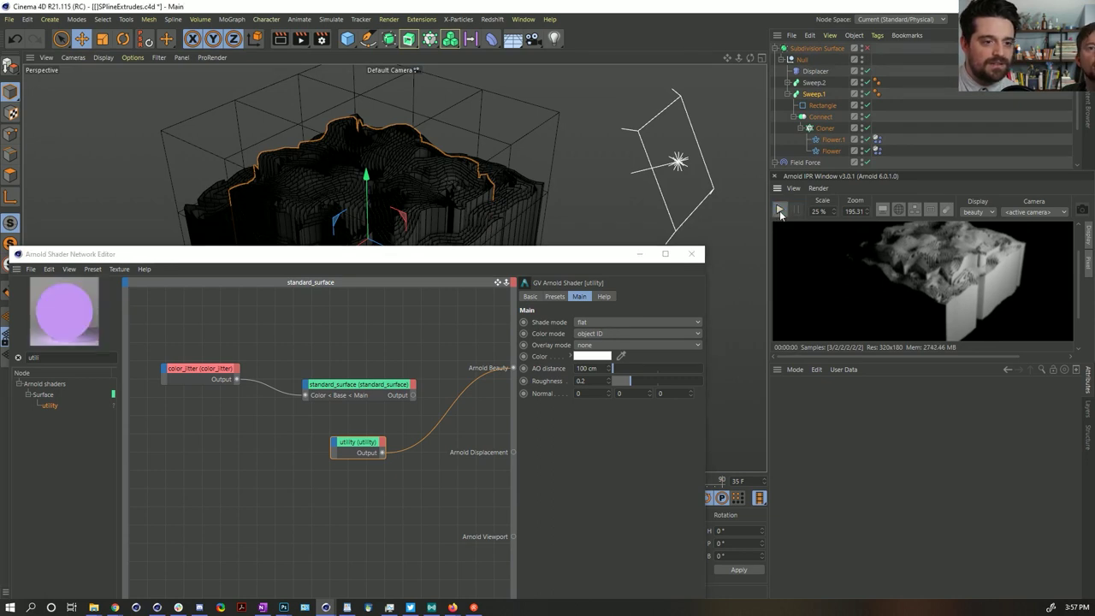
{"action": "left_click_drag", "start_coordinate": [404, 259], "coordinate": [506, 65]}
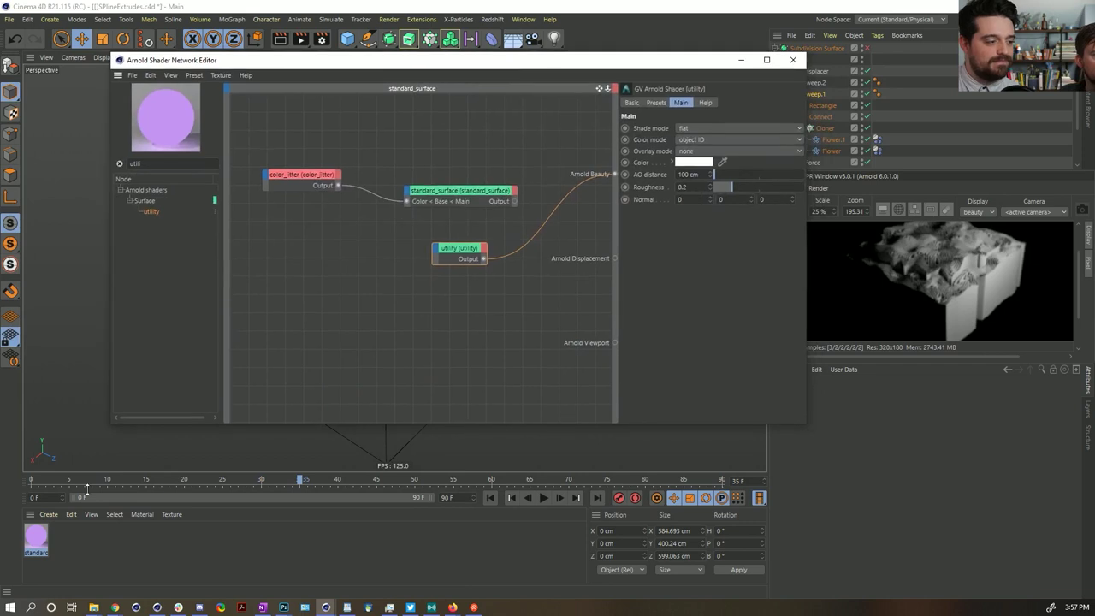
Try the material tag on Sweep.1 and Subdivision Surface, then remove it, keeping object ID mode
{"action": "left_click", "coordinate": [832, 61]}
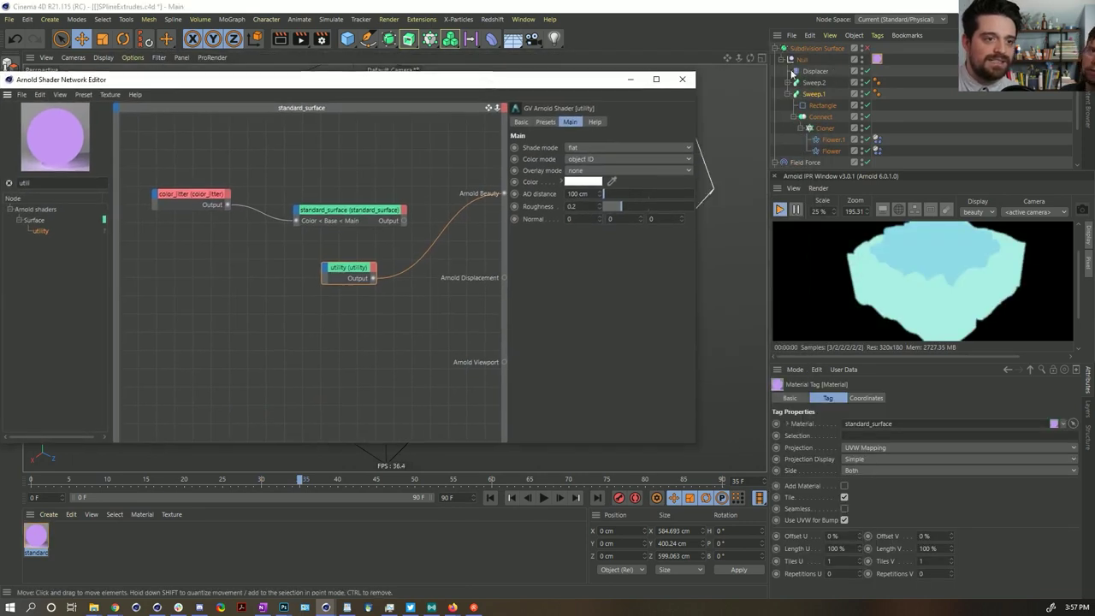
{"action": "left_click_drag", "start_coordinate": [877, 59], "coordinate": [888, 94]}
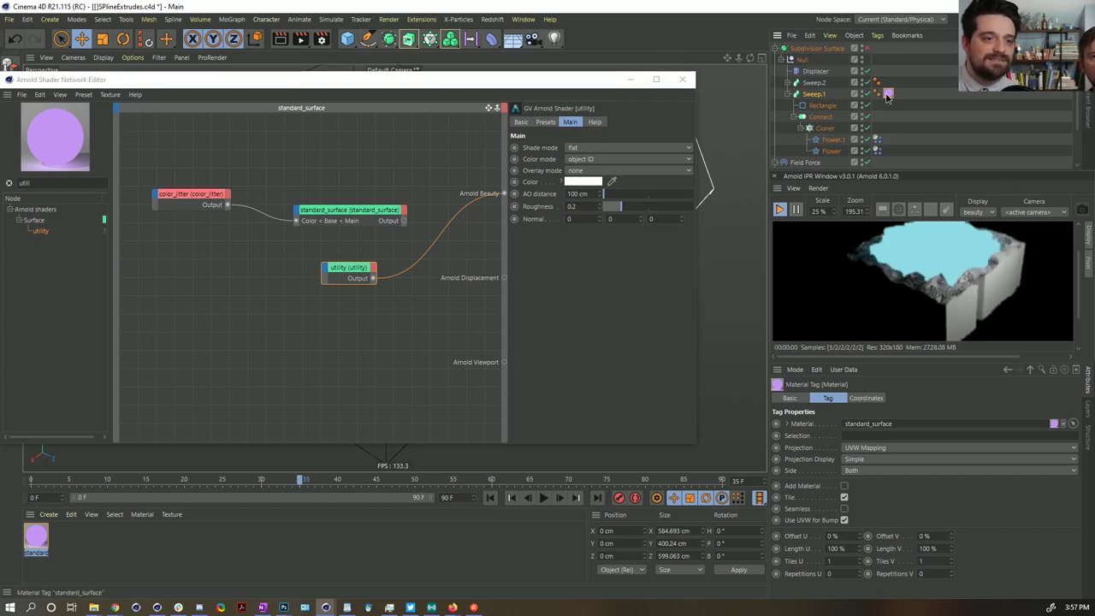
{"action": "left_click_drag", "start_coordinate": [887, 95], "coordinate": [875, 49]}
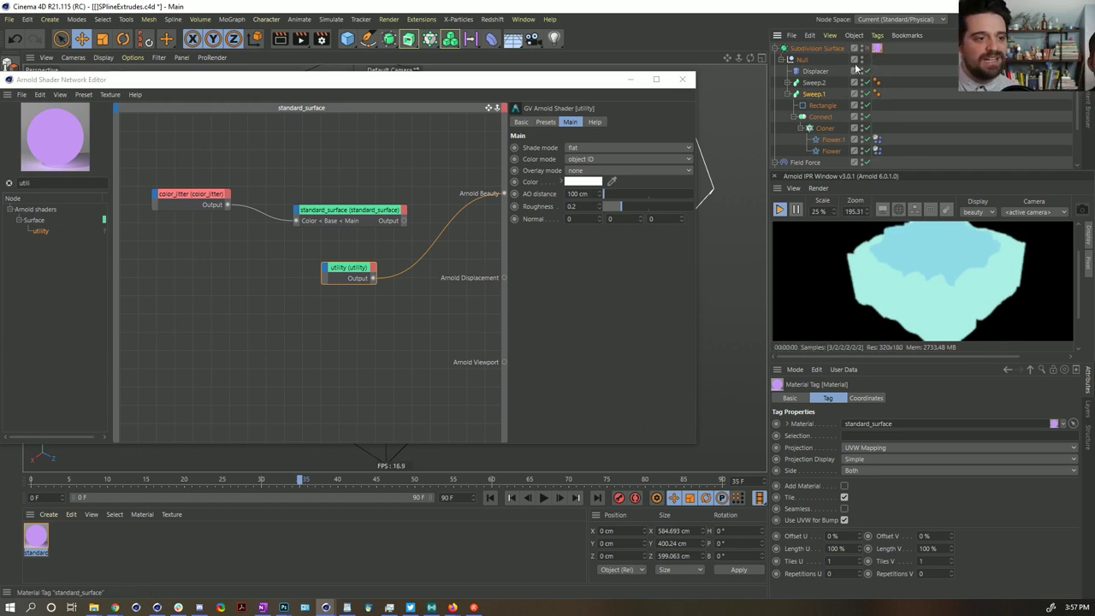
{"action": "left_click", "coordinate": [613, 159]}
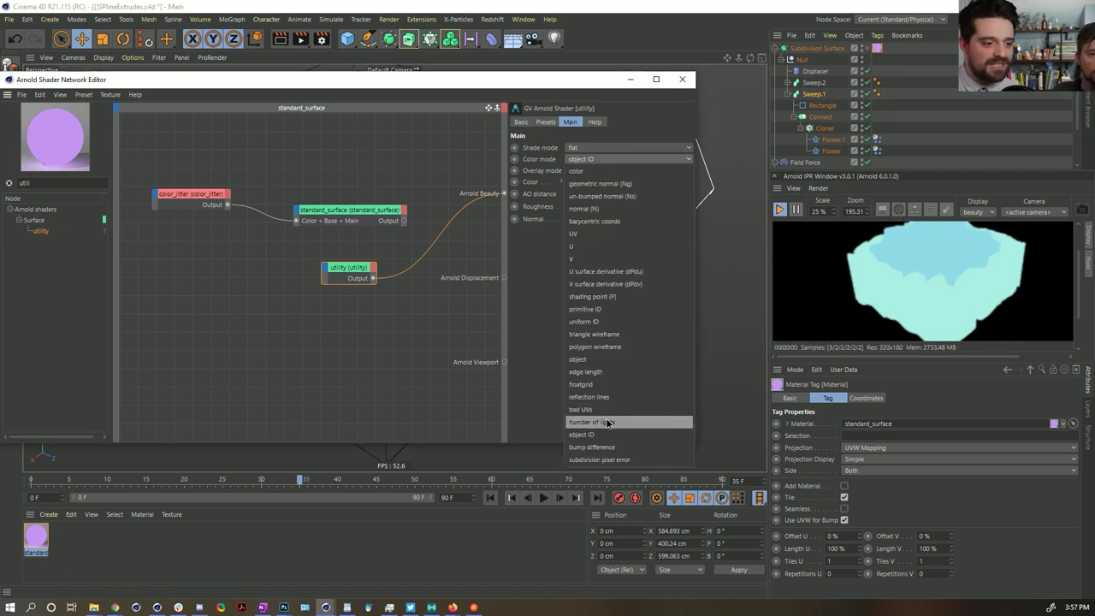
{"action": "left_click", "coordinate": [584, 435]}
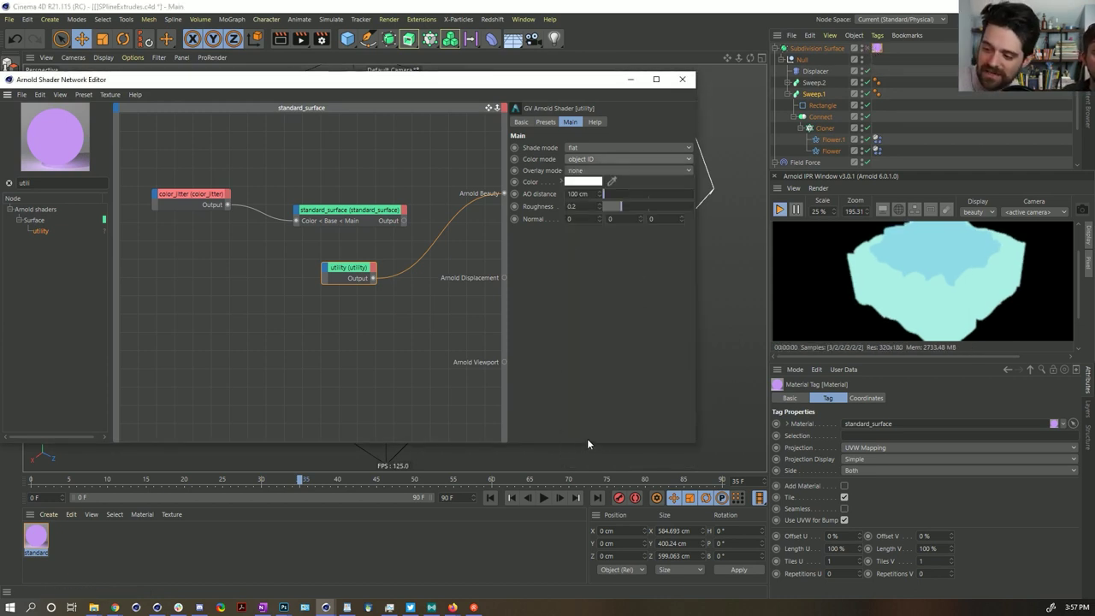
{"action": "left_click", "coordinate": [877, 50]}
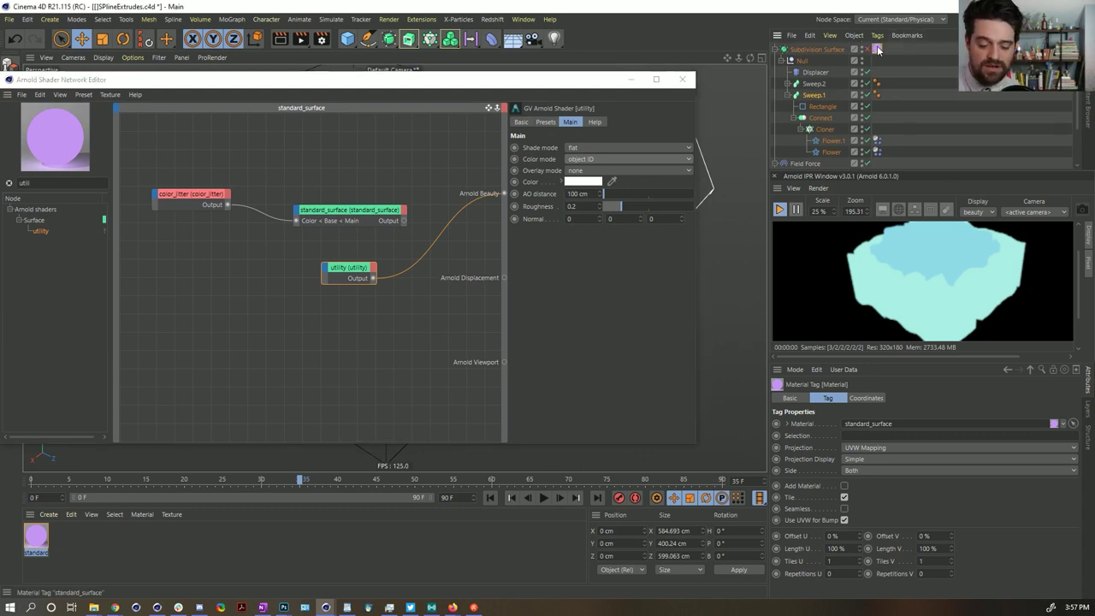
{"action": "key", "text": "Delete"}
Delete the utility node and connect standard_surface's output to Arnold Beauty
{"action": "left_click_drag", "start_coordinate": [288, 250], "coordinate": [366, 303]}
{"action": "key", "text": "Delete"}
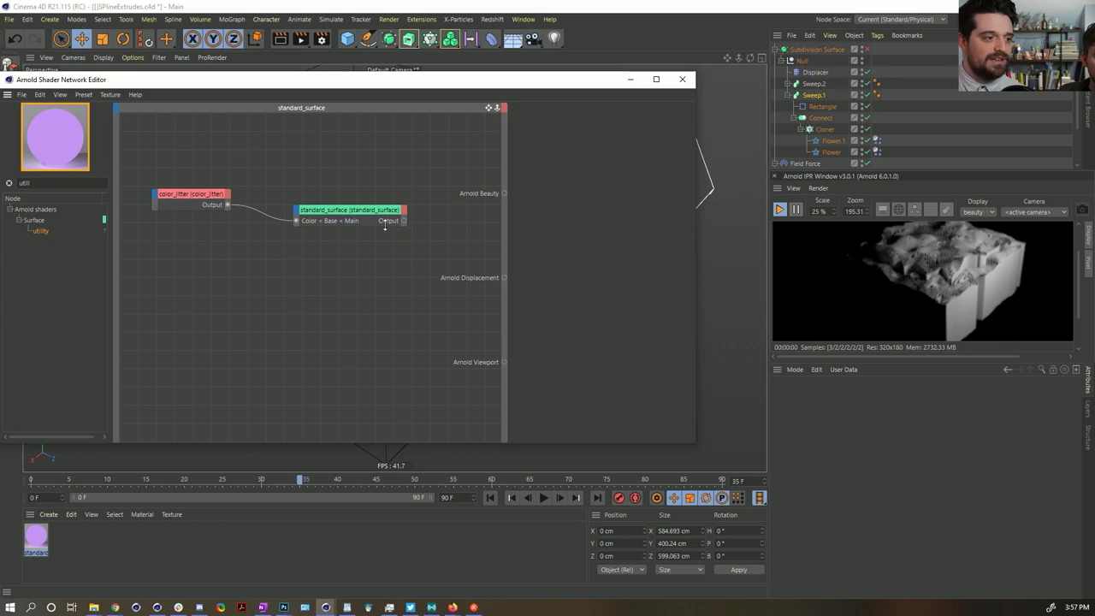
{"action": "left_click_drag", "start_coordinate": [404, 220], "coordinate": [504, 193]}
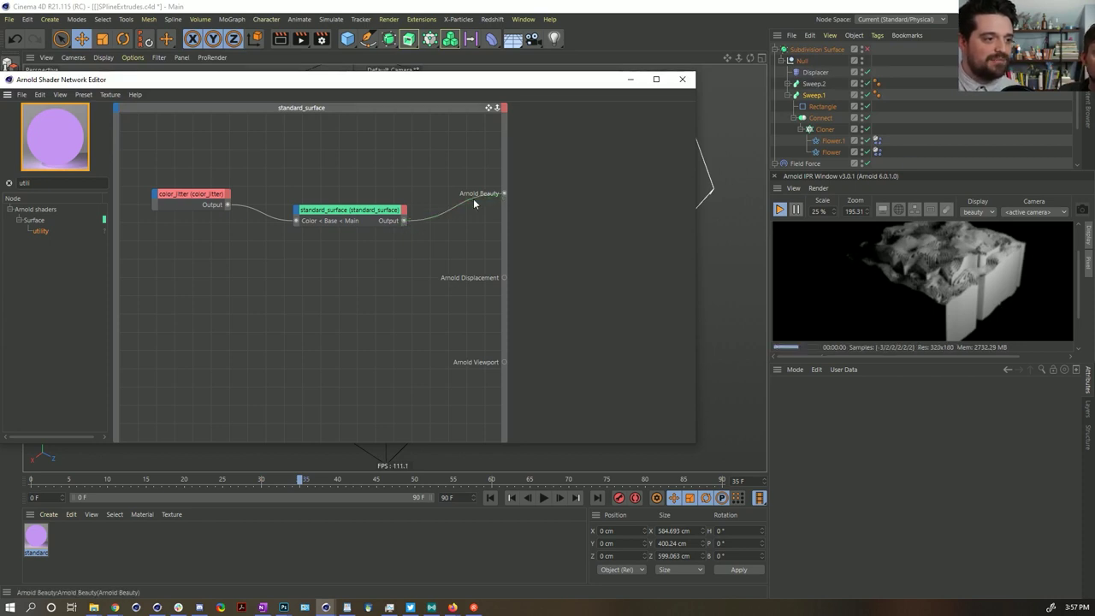
{"action": "left_click", "coordinate": [191, 195]}
{"action": "left_click_drag", "start_coordinate": [295, 87], "coordinate": [345, 85]}
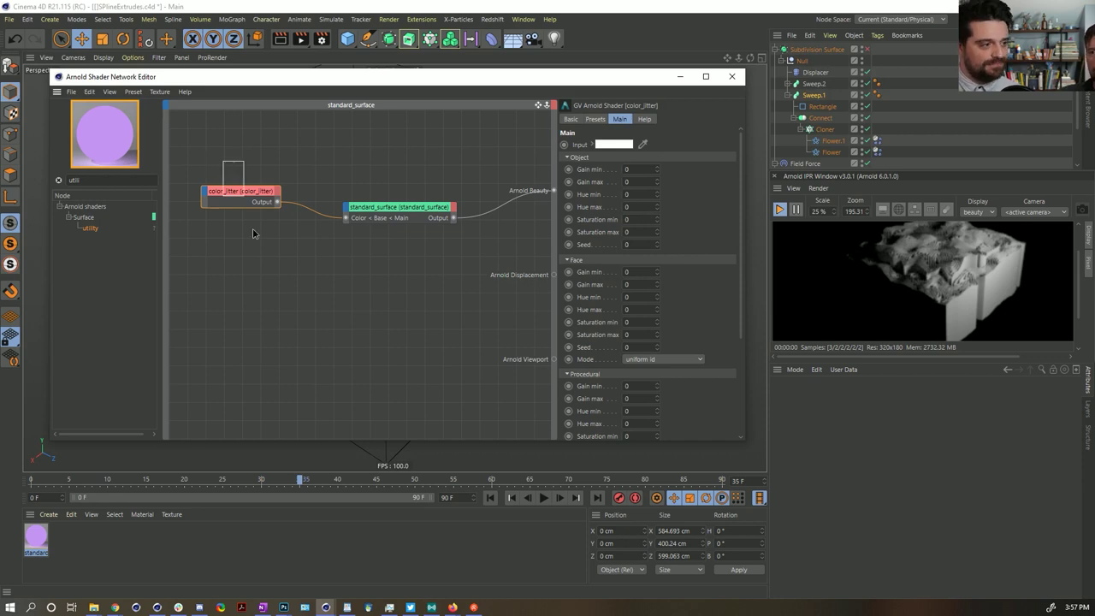
Delete the color_jitter node and select standard_surface to show its settings
{"action": "key", "text": "Delete"}
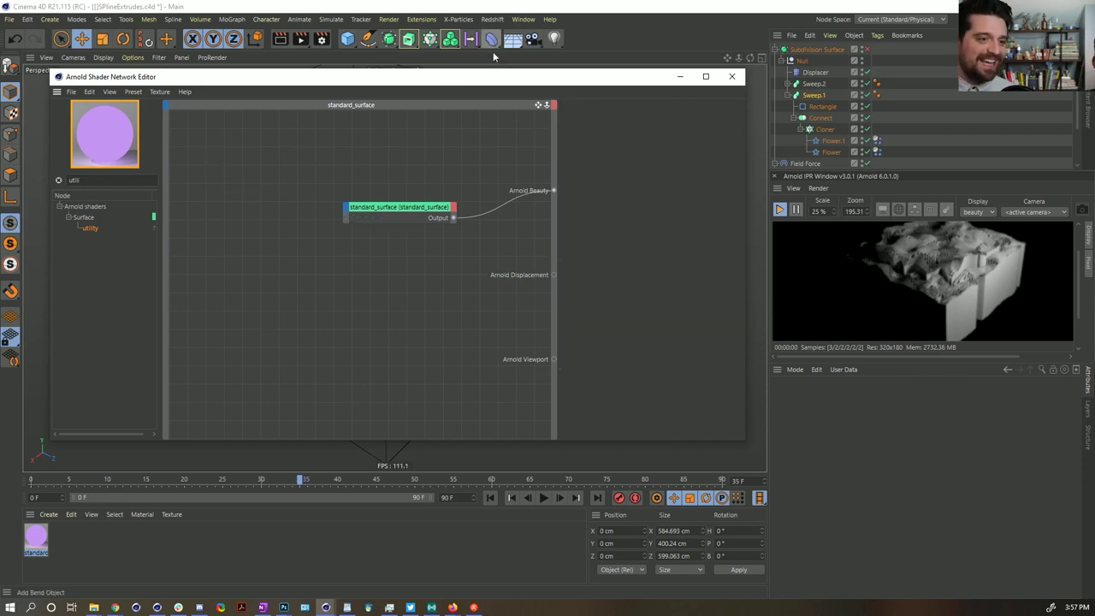
{"action": "left_click_drag", "start_coordinate": [501, 85], "coordinate": [492, 141]}
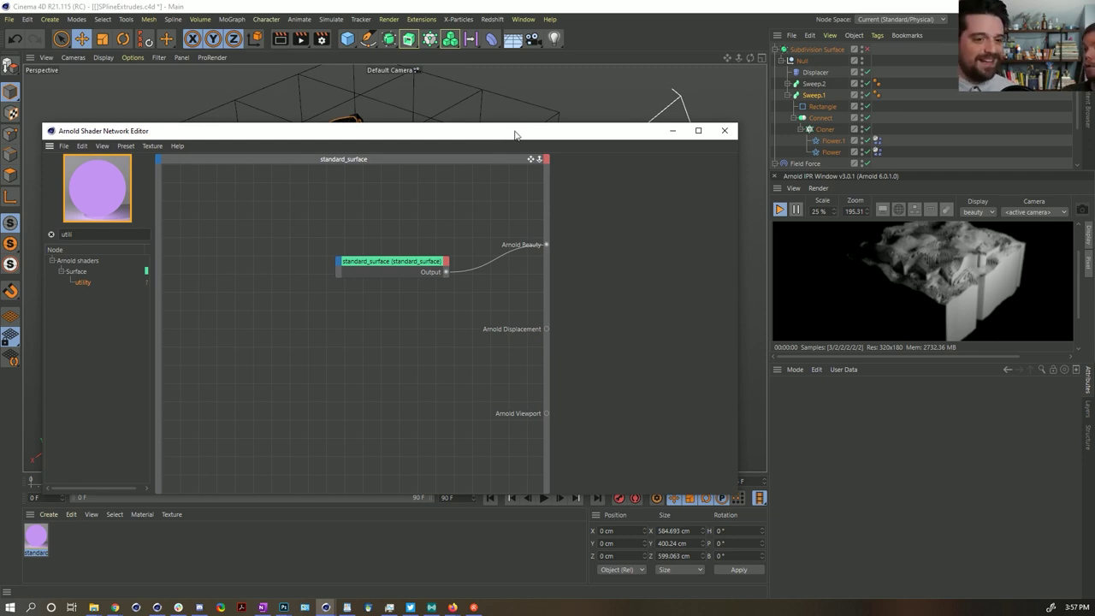
{"action": "left_click_drag", "start_coordinate": [516, 138], "coordinate": [523, 175]}
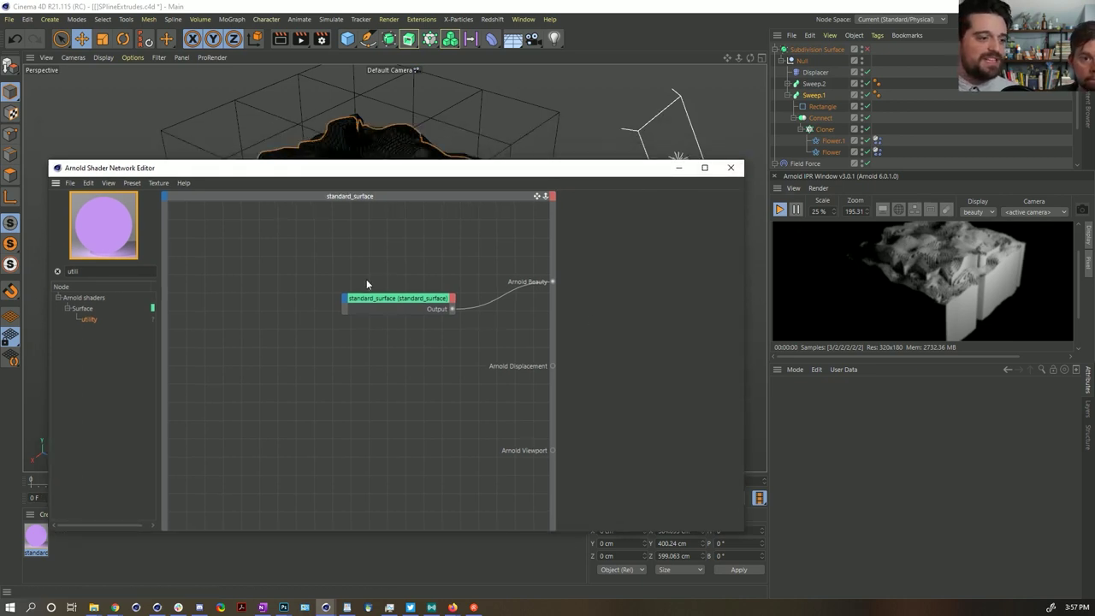
{"action": "left_click", "coordinate": [395, 301]}
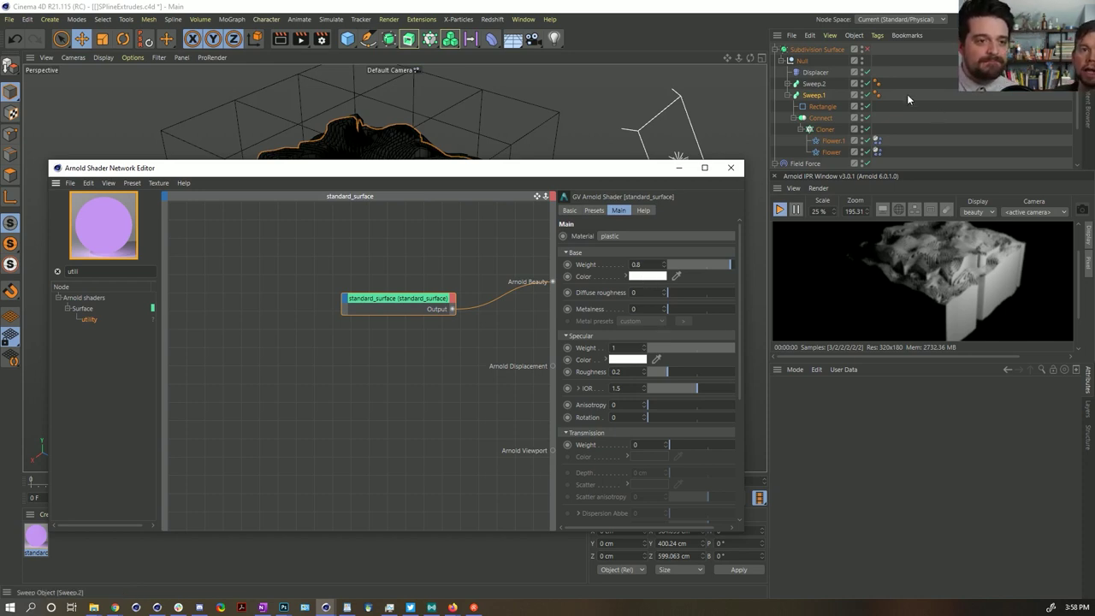
{"action": "left_click", "coordinate": [817, 120]}
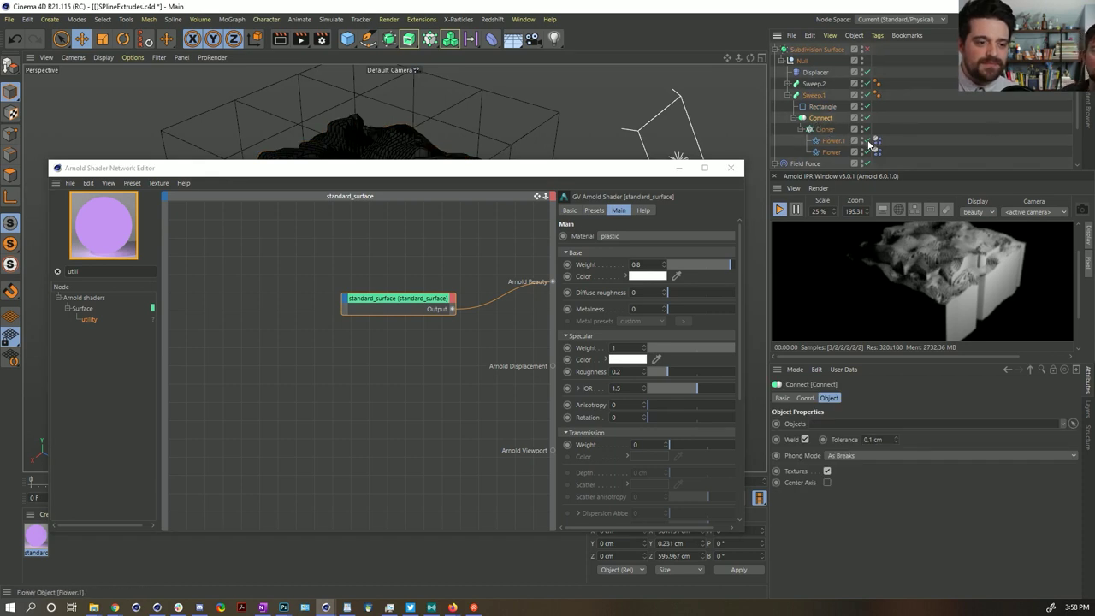
{"action": "left_click", "coordinate": [881, 54]}
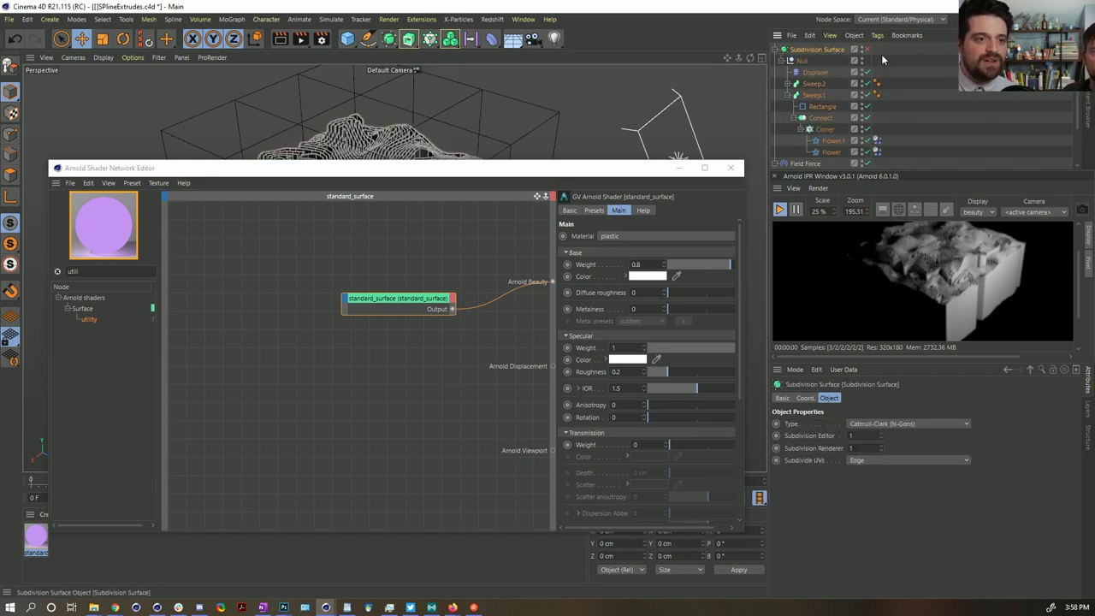
Set standard_surface Base Weight to 0.31 and Base Color to red
{"action": "left_click", "coordinate": [689, 264]}
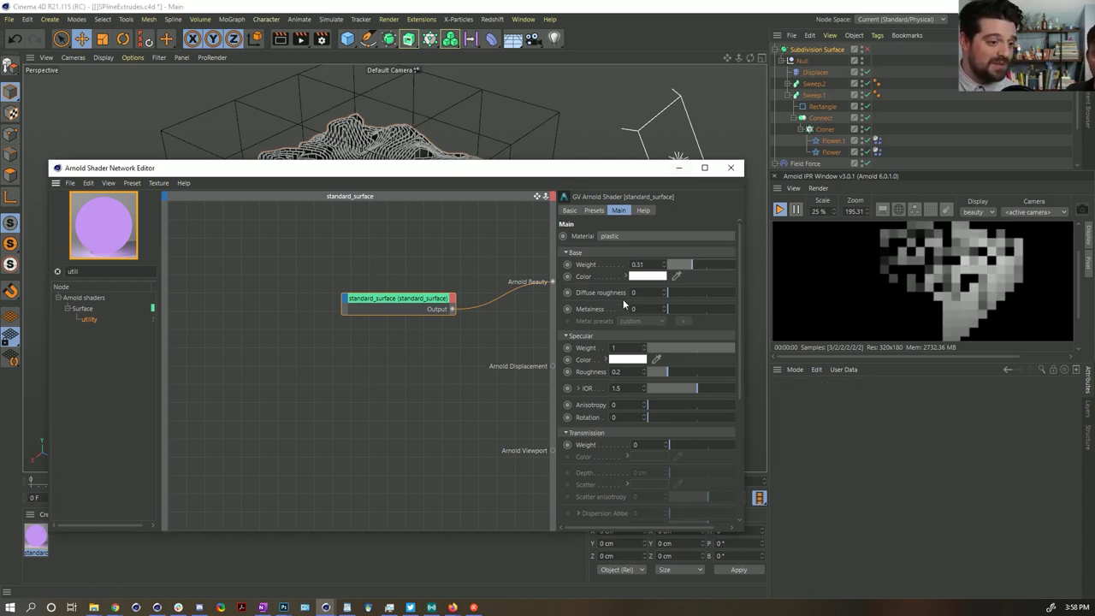
{"action": "left_click", "coordinate": [648, 276]}
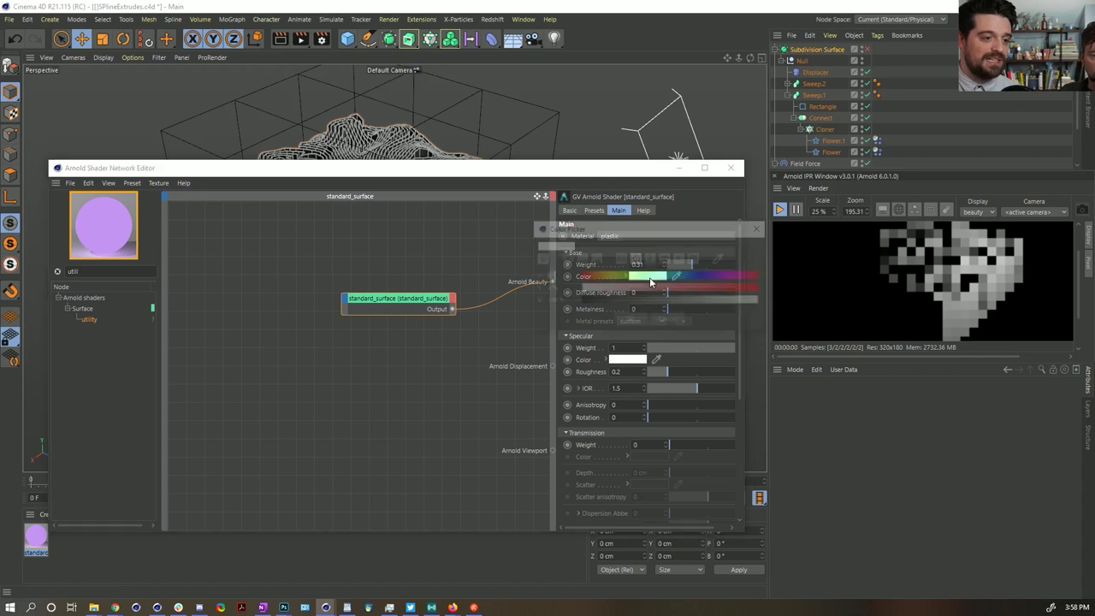
{"action": "left_click", "coordinate": [712, 297]}
{"action": "left_click", "coordinate": [632, 315]}
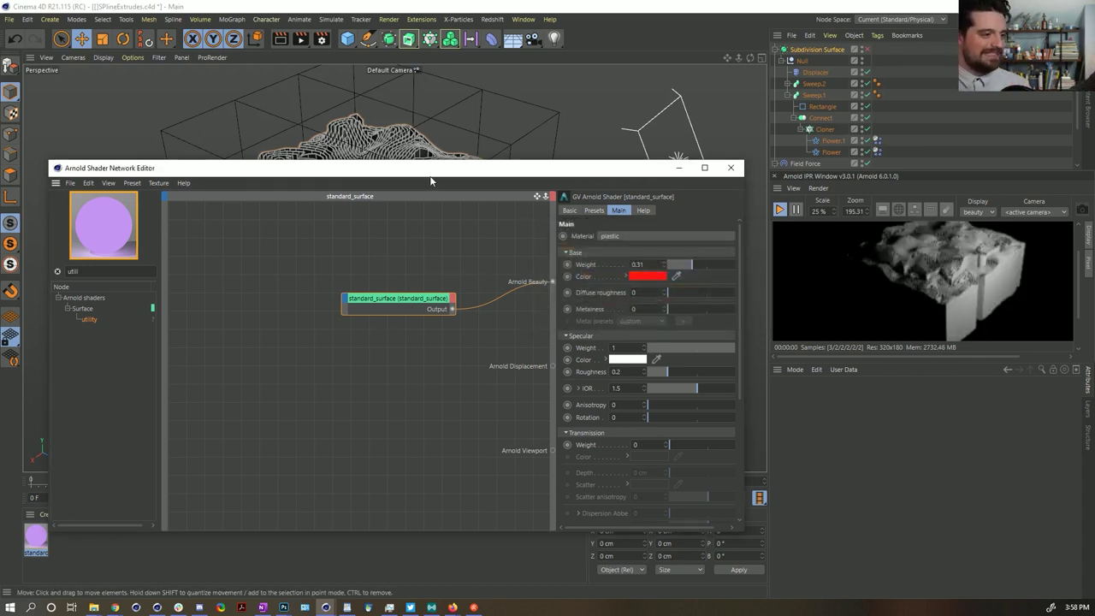
{"action": "left_click_drag", "start_coordinate": [426, 172], "coordinate": [422, 155]}
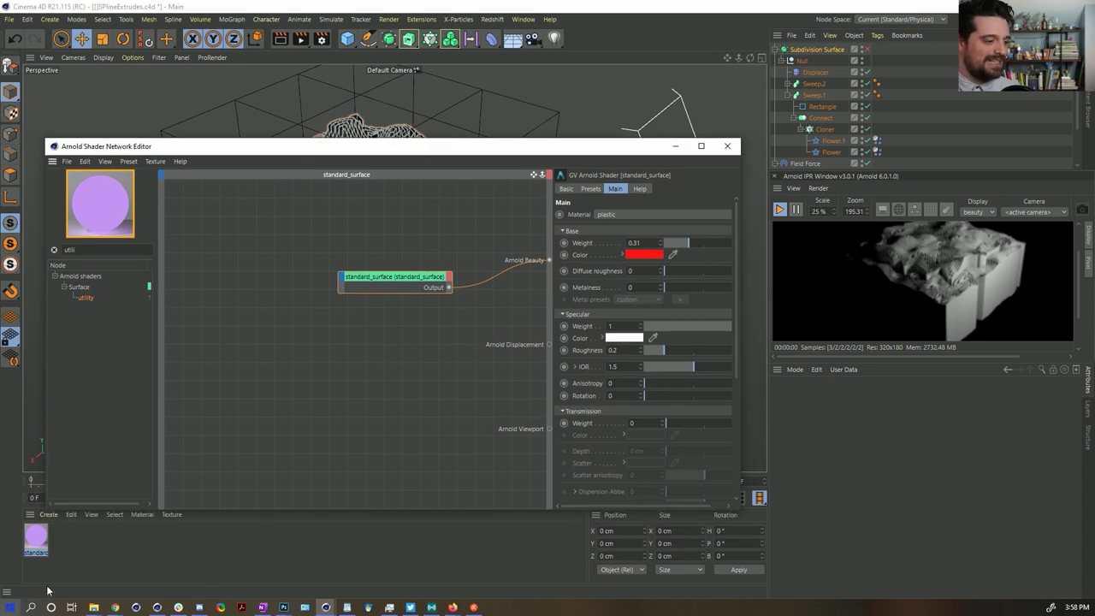
Assign the material to Subdivision Surface and change the Base Color to white
{"action": "scroll", "coordinate": [830, 65], "scroll_direction": "up", "scroll_amount": 2}
{"action": "left_click_drag", "start_coordinate": [835, 68], "coordinate": [828, 68]}
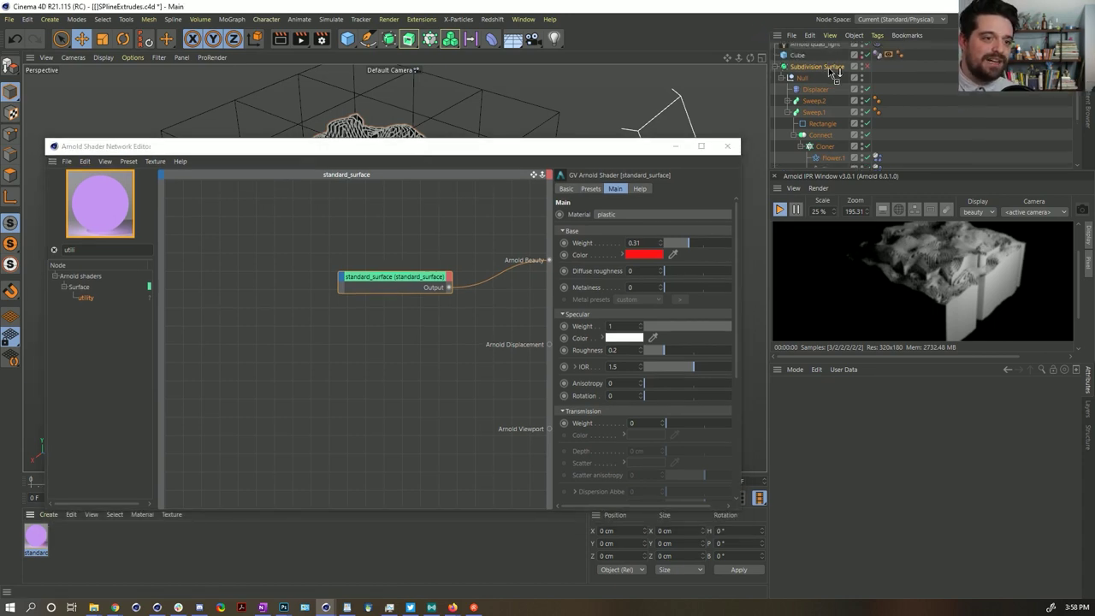
{"action": "left_click", "coordinate": [395, 304]}
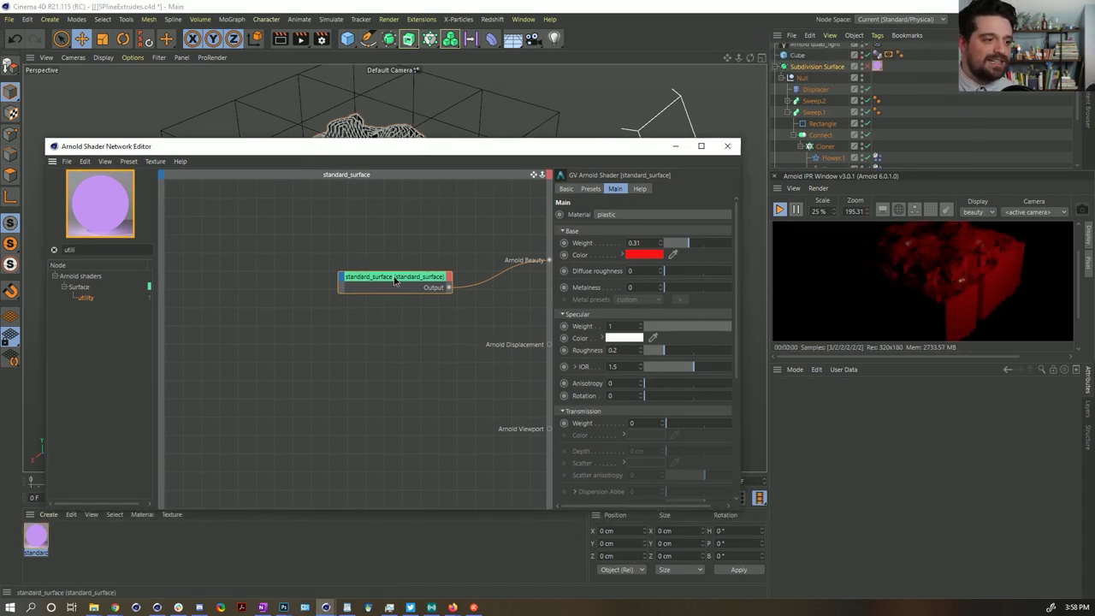
{"action": "left_click_drag", "start_coordinate": [393, 279], "coordinate": [329, 266]}
{"action": "left_click", "coordinate": [646, 254]}
{"action": "left_click_drag", "start_coordinate": [624, 270], "coordinate": [568, 267]}
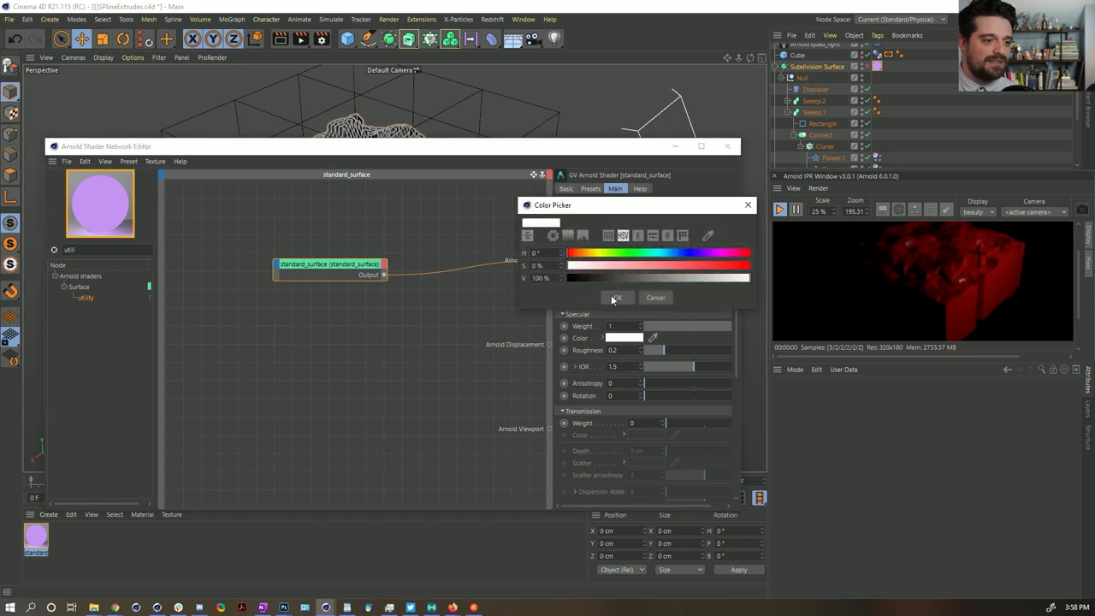
{"action": "left_click", "coordinate": [618, 297]}
Set Subsurface Weight to 0.99 and Subsurface Color to red
{"action": "scroll", "coordinate": [738, 326], "scroll_direction": "down", "scroll_amount": 3}
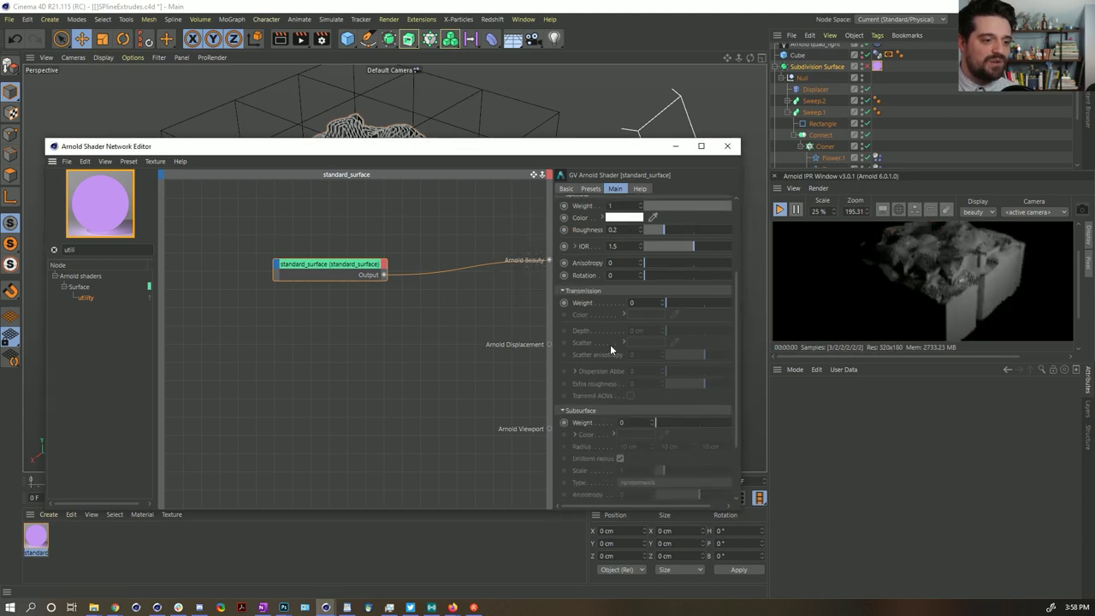
{"action": "left_click_drag", "start_coordinate": [723, 425], "coordinate": [724, 420]}
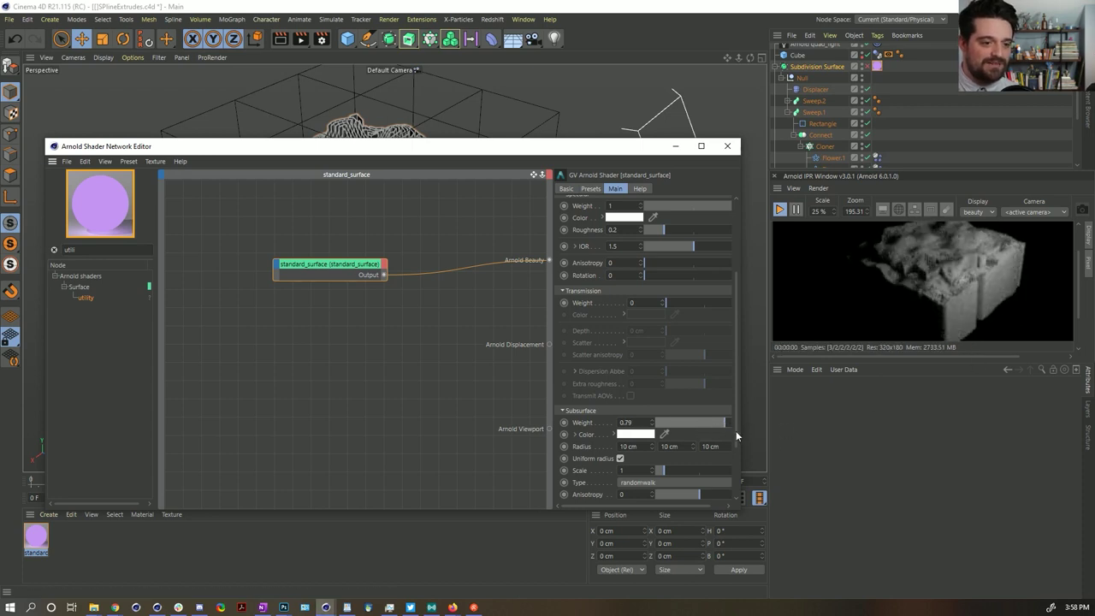
{"action": "left_click_drag", "start_coordinate": [740, 431], "coordinate": [936, 428]}
{"action": "left_click", "coordinate": [921, 424]}
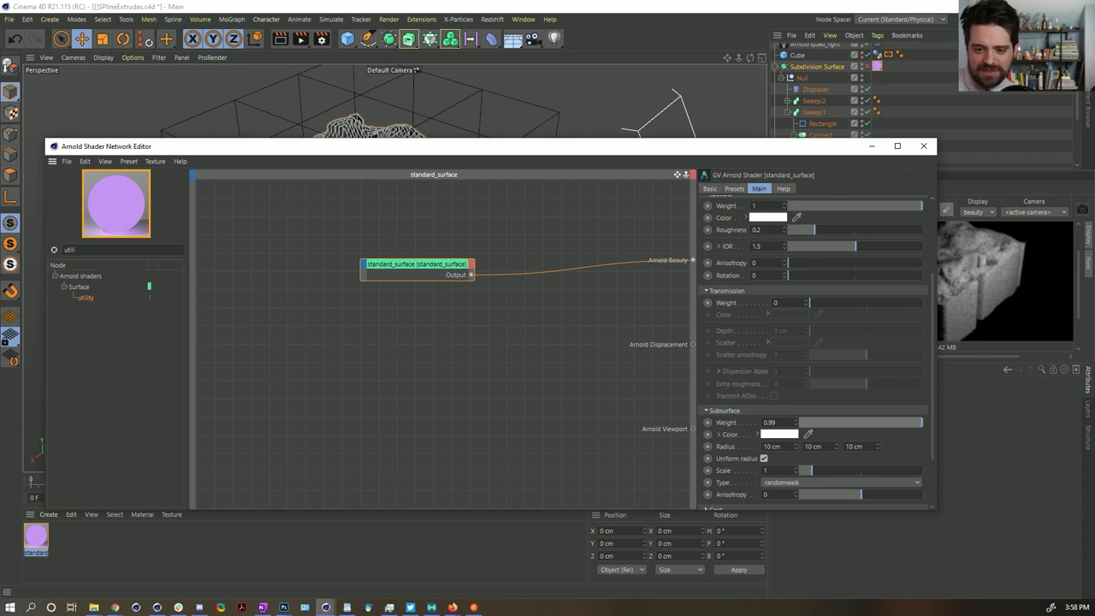
{"action": "left_click", "coordinate": [785, 436]}
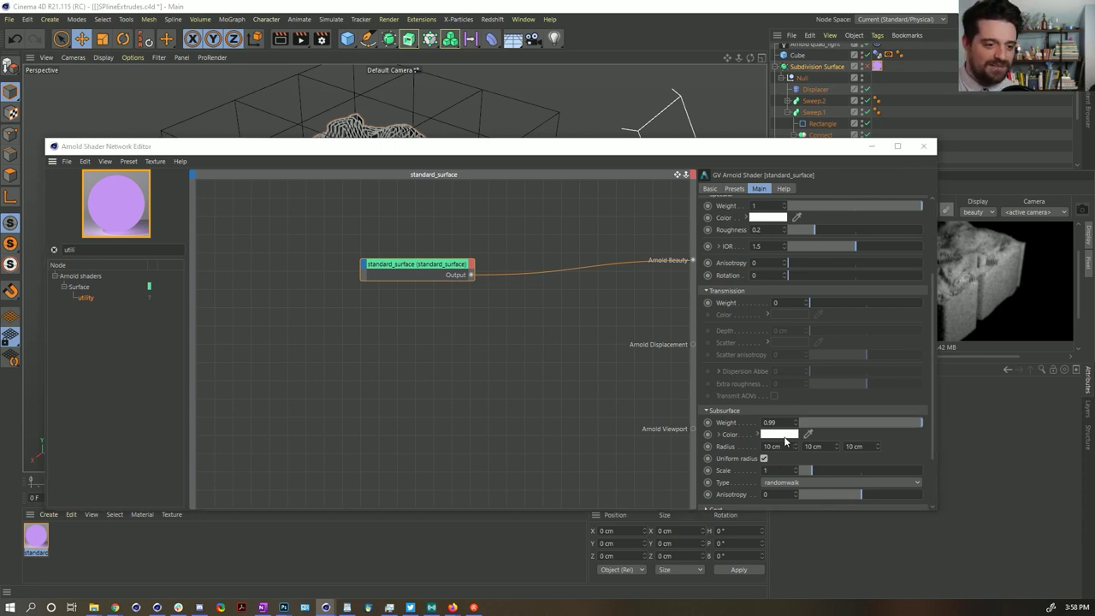
{"action": "left_click_drag", "start_coordinate": [727, 448], "coordinate": [834, 446]}
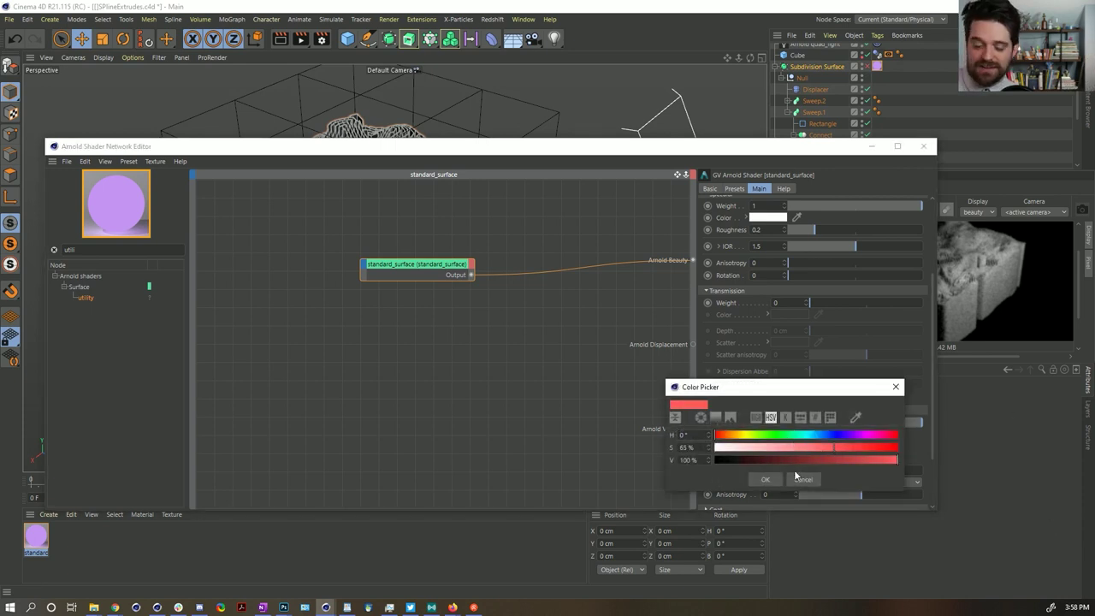
{"action": "left_click", "coordinate": [766, 479]}
{"action": "left_click_drag", "start_coordinate": [771, 146], "coordinate": [484, 101]}
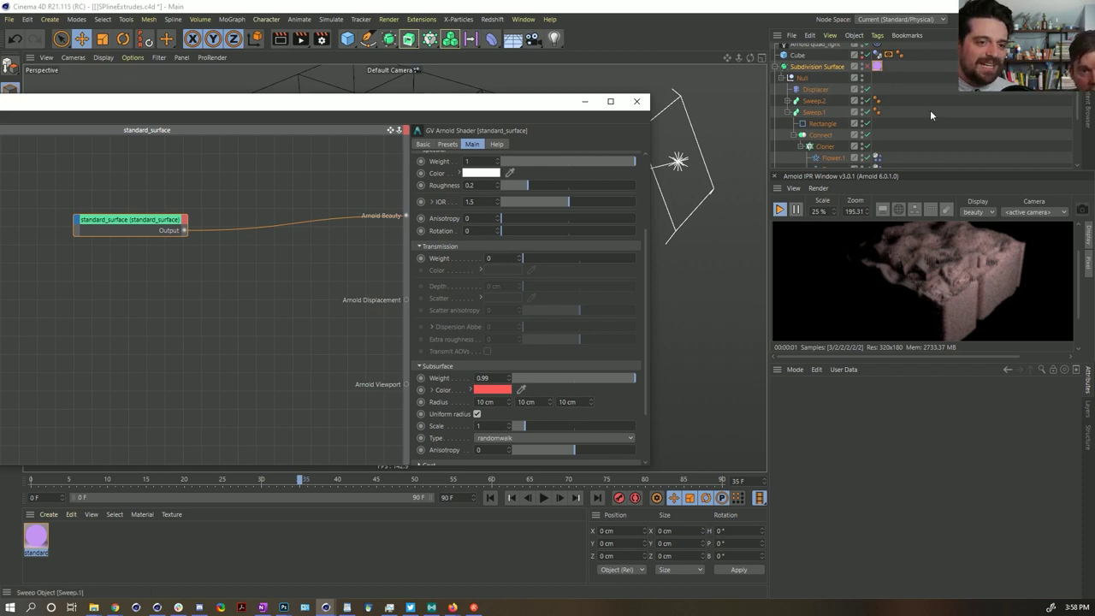
{"action": "scroll", "coordinate": [931, 109], "scroll_direction": "down", "scroll_amount": 3}
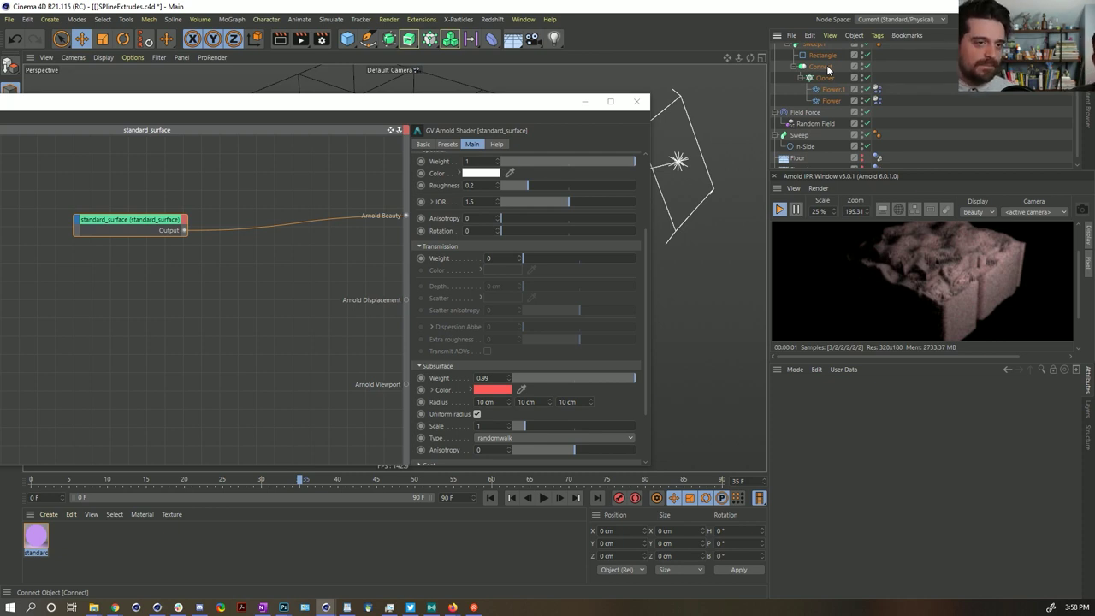
{"action": "scroll", "coordinate": [828, 69], "scroll_direction": "up", "scroll_amount": 3}
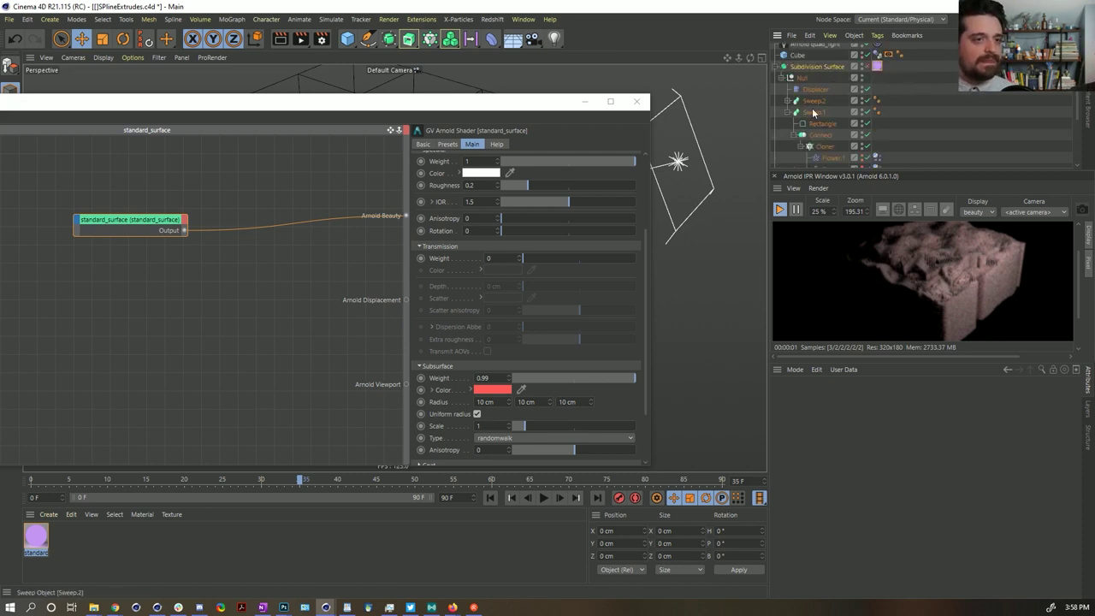
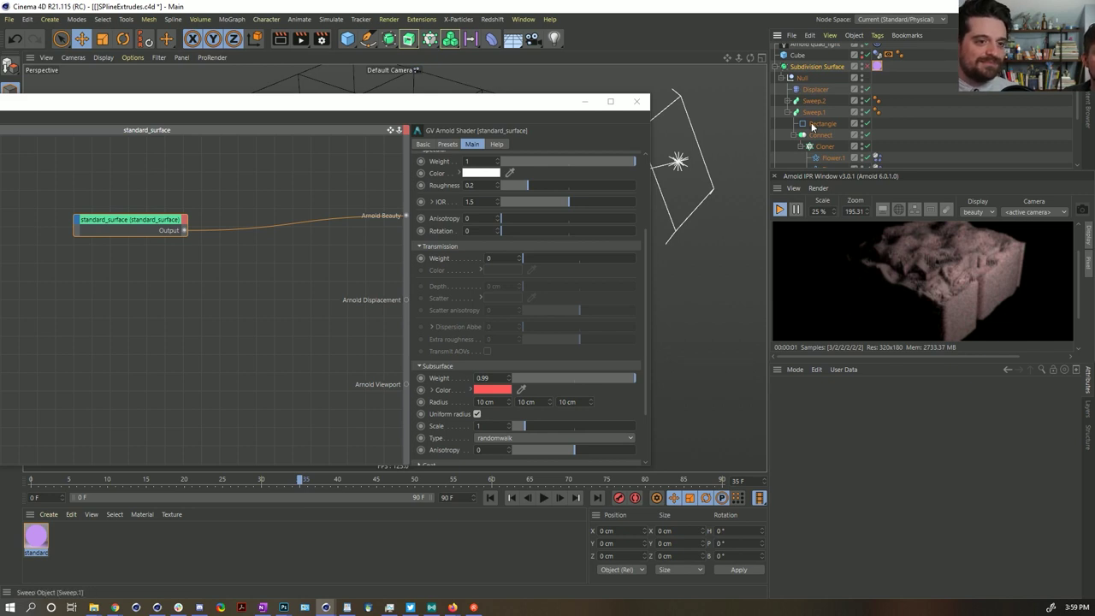
Add a utility node beside standard_surface in the shader network, then close the editor
{"action": "left_click_drag", "start_coordinate": [221, 115], "coordinate": [445, 106]}
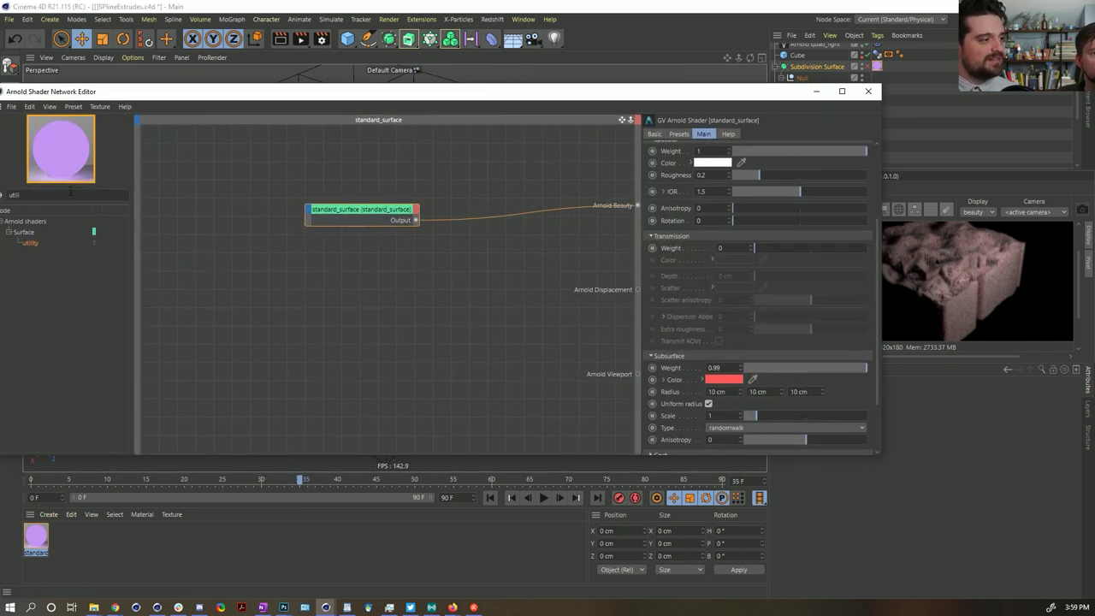
{"action": "left_click_drag", "start_coordinate": [30, 244], "coordinate": [292, 282]}
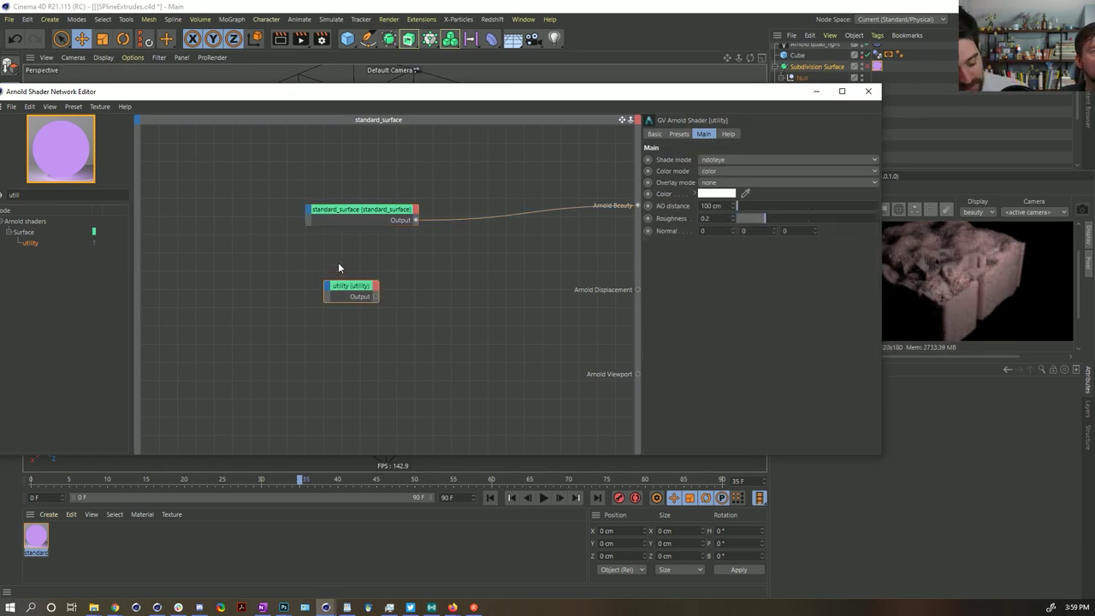
{"action": "key", "text": "alt+Tab"}
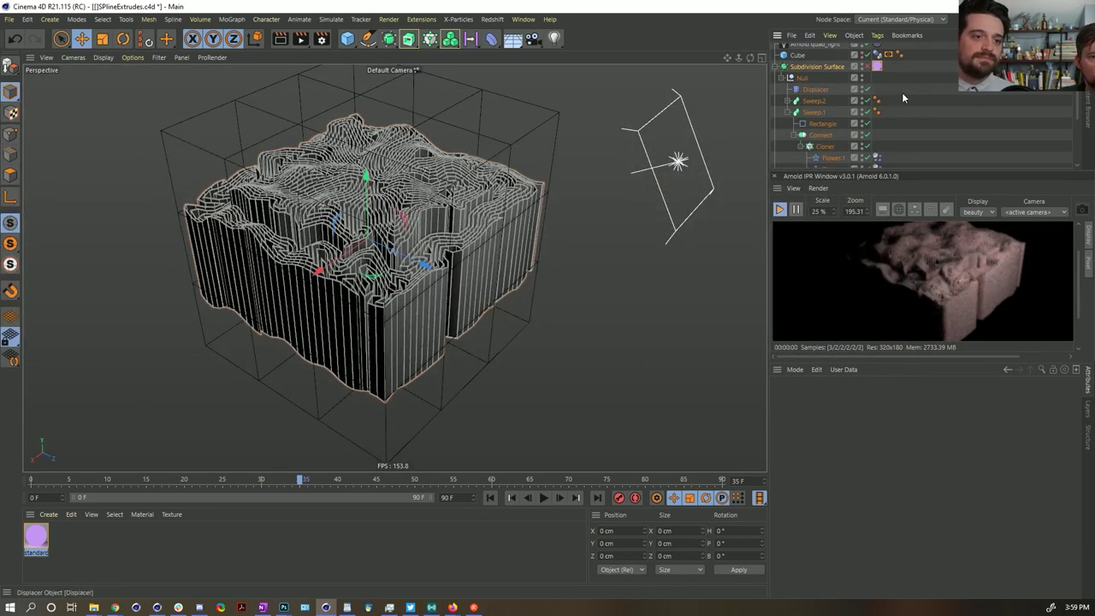
Rewind the animation to frame 0 and select the Connect and Cloner objects
{"action": "left_click", "coordinate": [878, 66]}
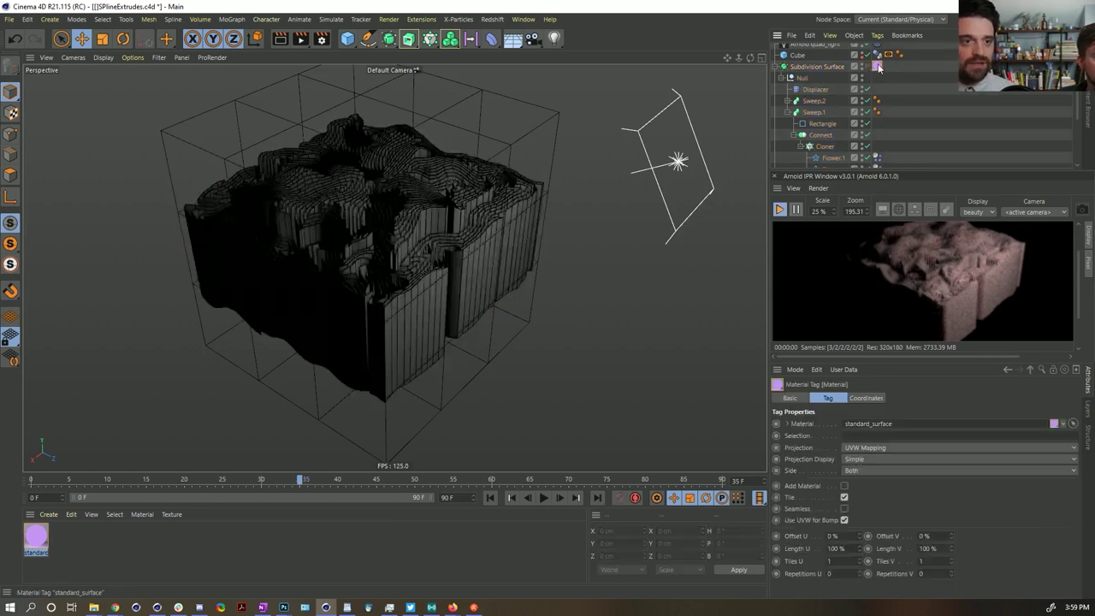
{"action": "left_click", "coordinate": [780, 210]}
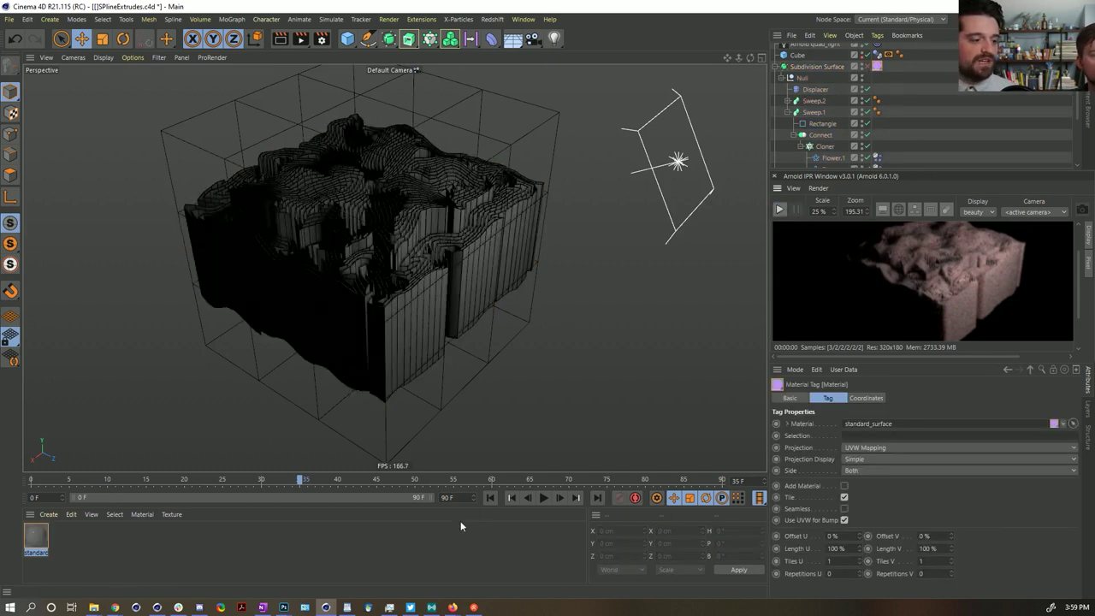
{"action": "left_click", "coordinate": [492, 500]}
{"action": "left_click", "coordinate": [910, 118]}
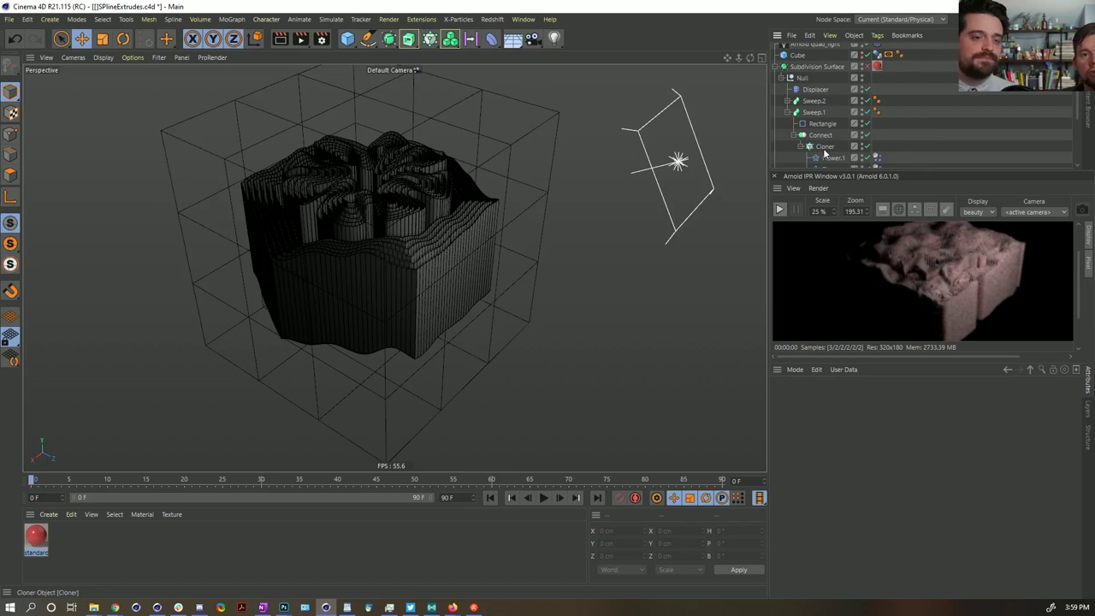
{"action": "left_click", "coordinate": [821, 135]}
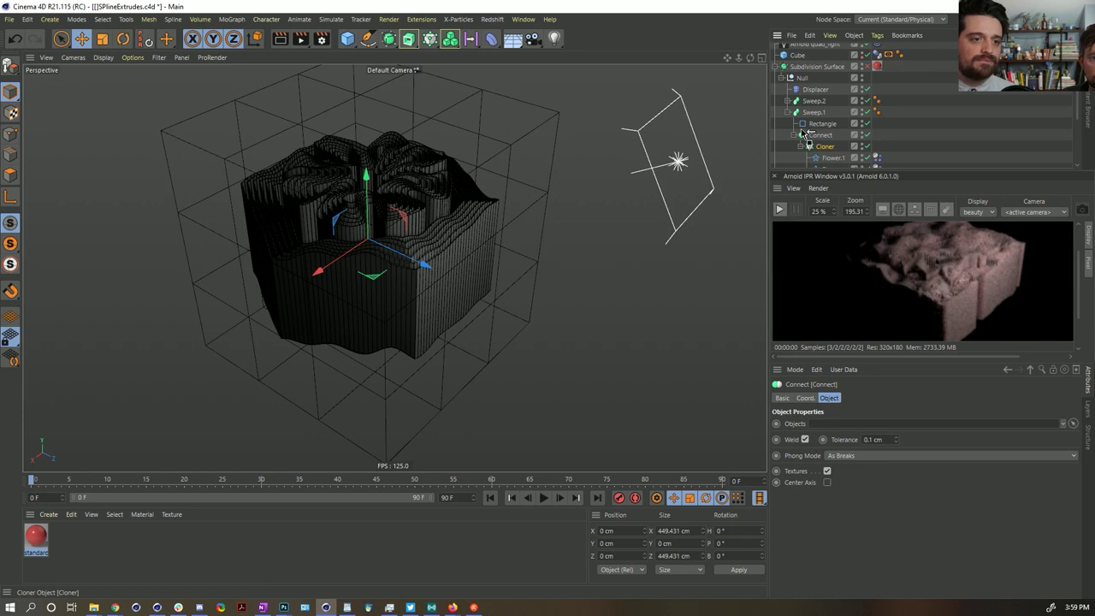
{"action": "left_click", "coordinate": [819, 146]}
Expand Sweep.2 and drag its Cloner out of Connect
{"action": "scroll", "coordinate": [823, 145], "scroll_direction": "down", "scroll_amount": 3}
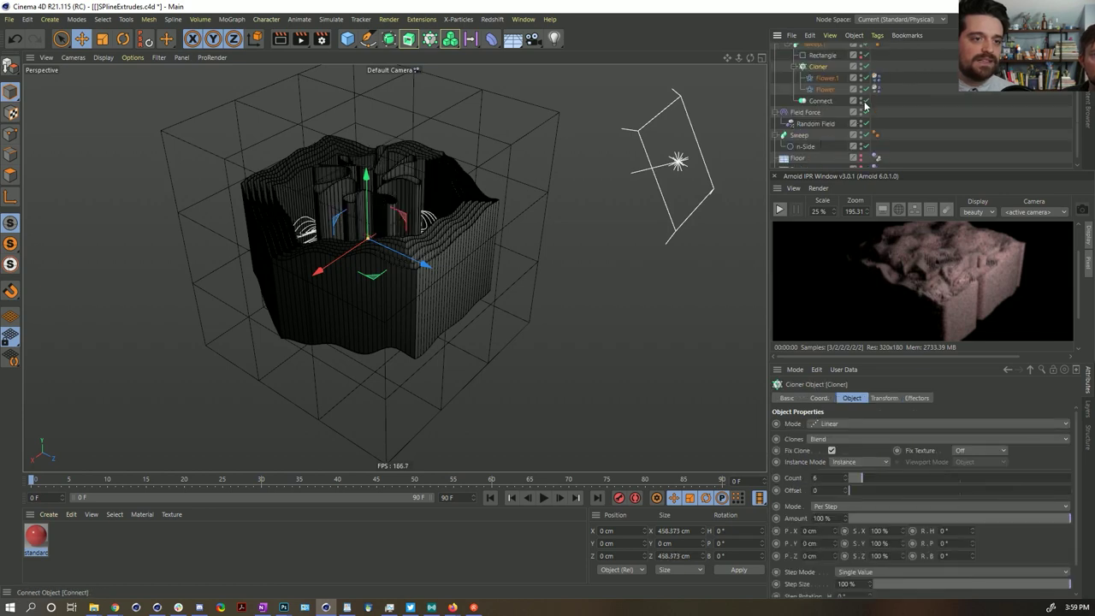
{"action": "scroll", "coordinate": [835, 109], "scroll_direction": "up", "scroll_amount": 3}
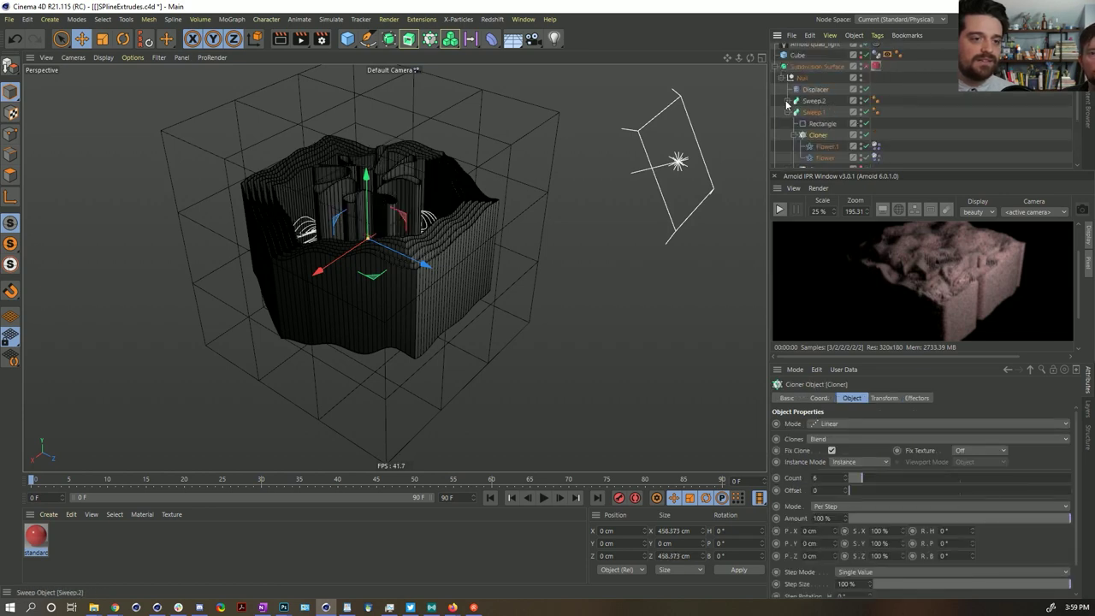
{"action": "left_click", "coordinate": [787, 102]}
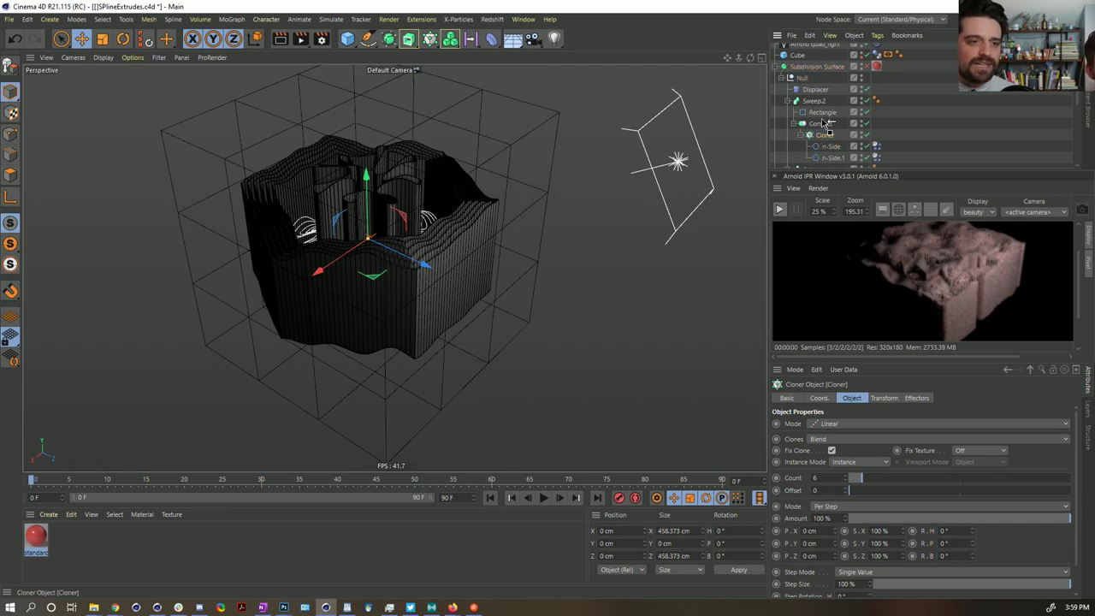
{"action": "left_click_drag", "start_coordinate": [824, 124], "coordinate": [825, 122]}
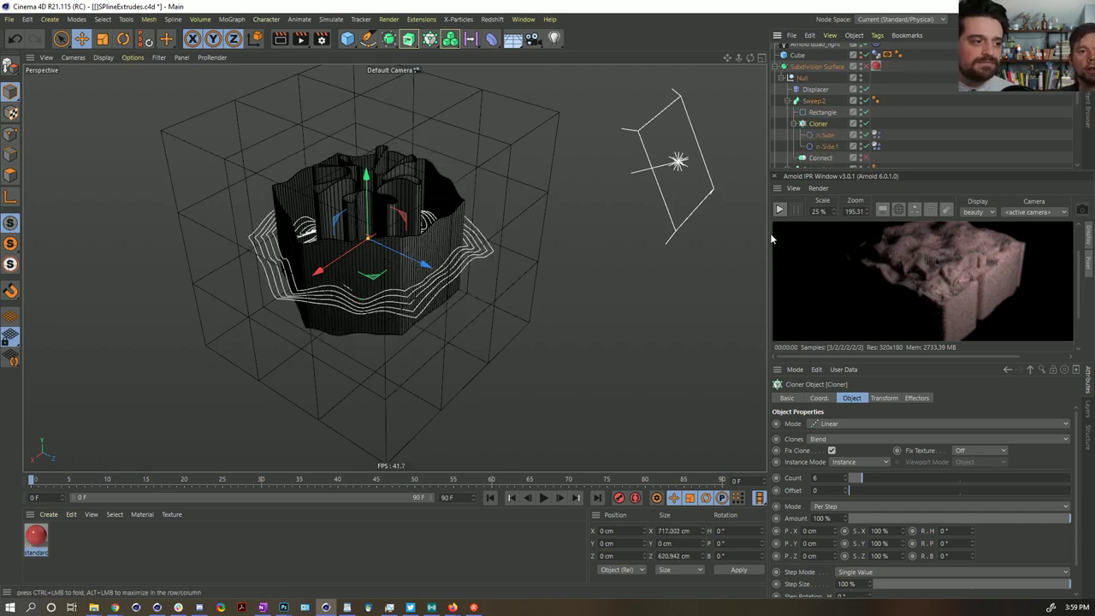
Orbit around the cube, then undo the move so the Cloner stays inside Connect
{"action": "left_click_drag", "start_coordinate": [507, 212], "coordinate": [433, 237], "text": "alt"}
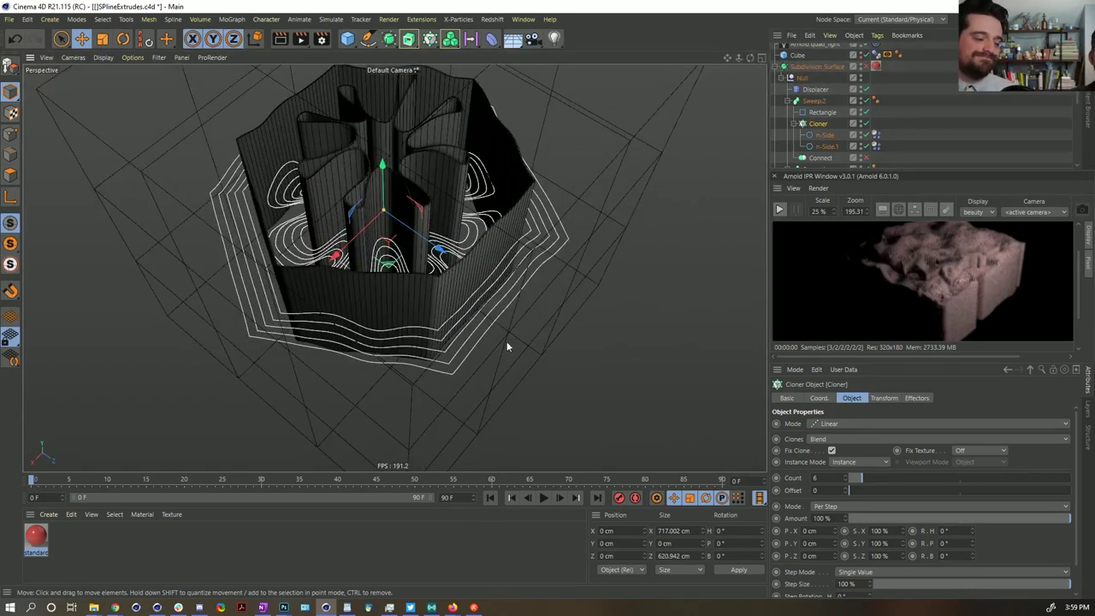
{"action": "left_click_drag", "start_coordinate": [454, 200], "coordinate": [404, 274], "text": "alt"}
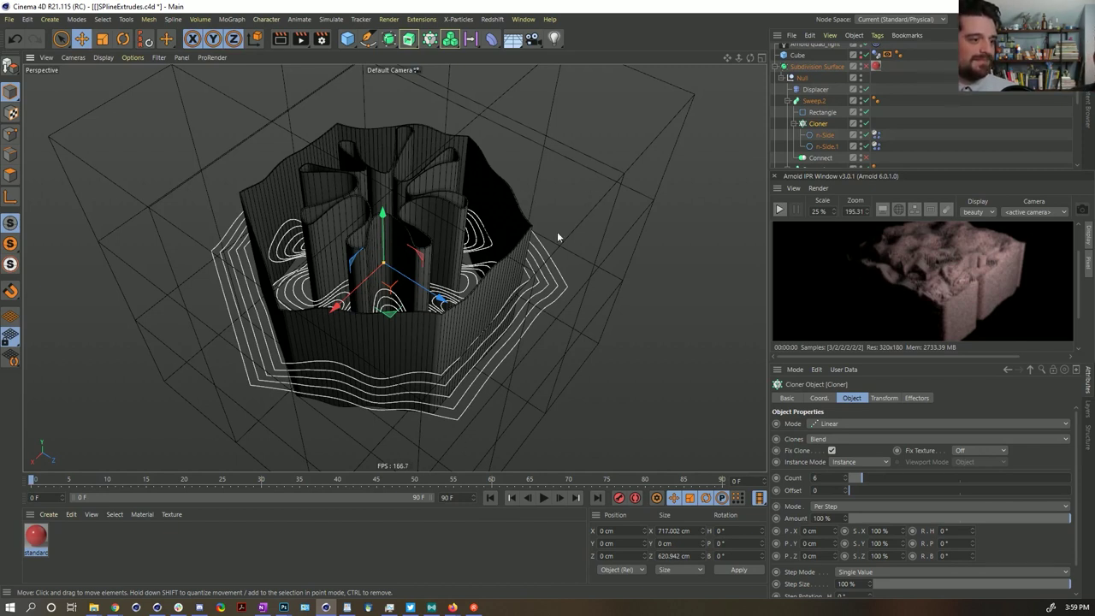
{"action": "scroll", "coordinate": [936, 131], "scroll_direction": "down", "scroll_amount": 4}
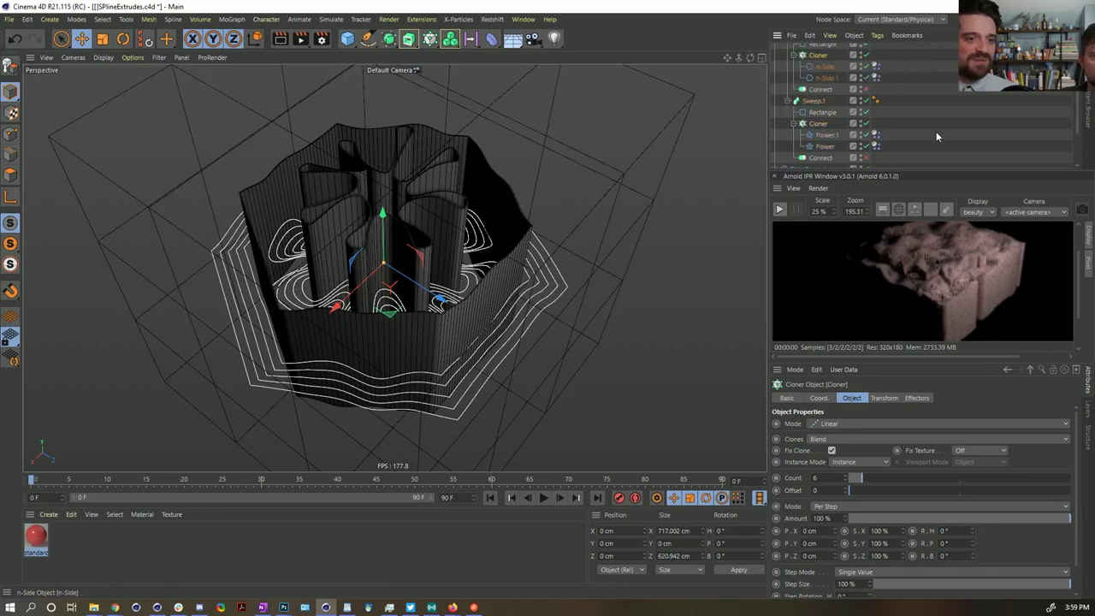
{"action": "left_click", "coordinate": [924, 125]}
{"action": "key", "text": "ctrl+z"}
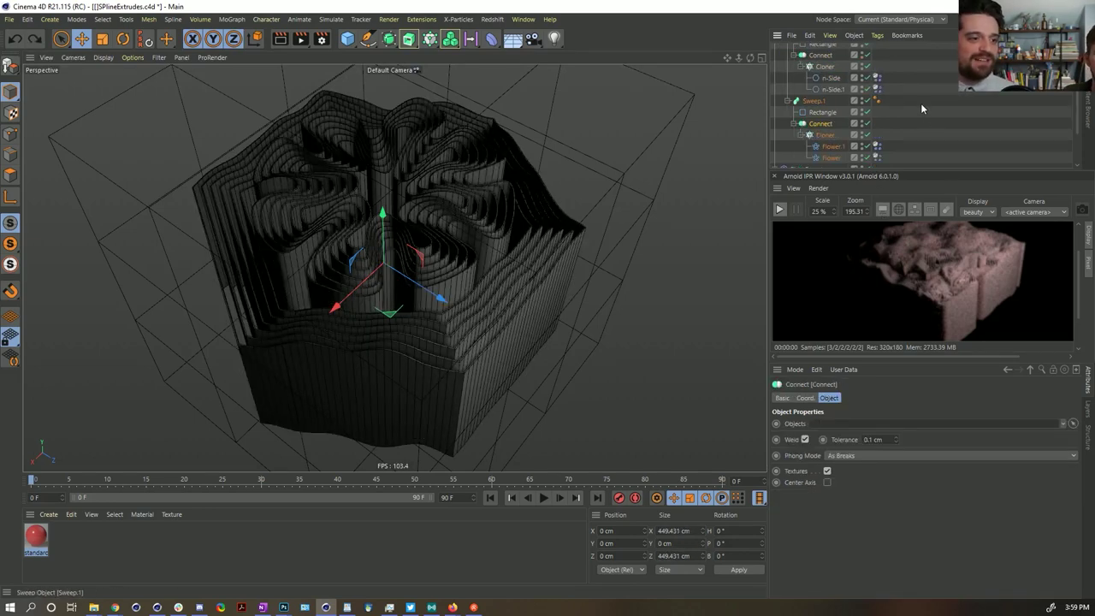
{"action": "scroll", "coordinate": [920, 102], "scroll_direction": "up", "scroll_amount": 3}
{"action": "scroll", "coordinate": [409, 255], "scroll_direction": "down", "scroll_amount": 5}
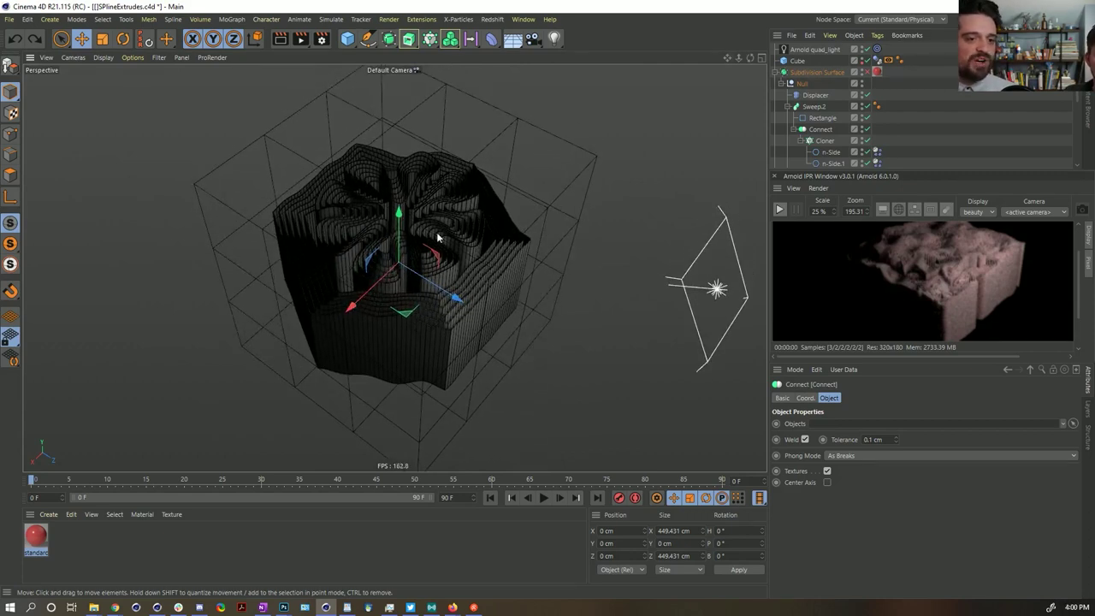
Open the standard_surface material's shader network and expand the Shading state category
{"action": "left_click", "coordinate": [47, 541]}
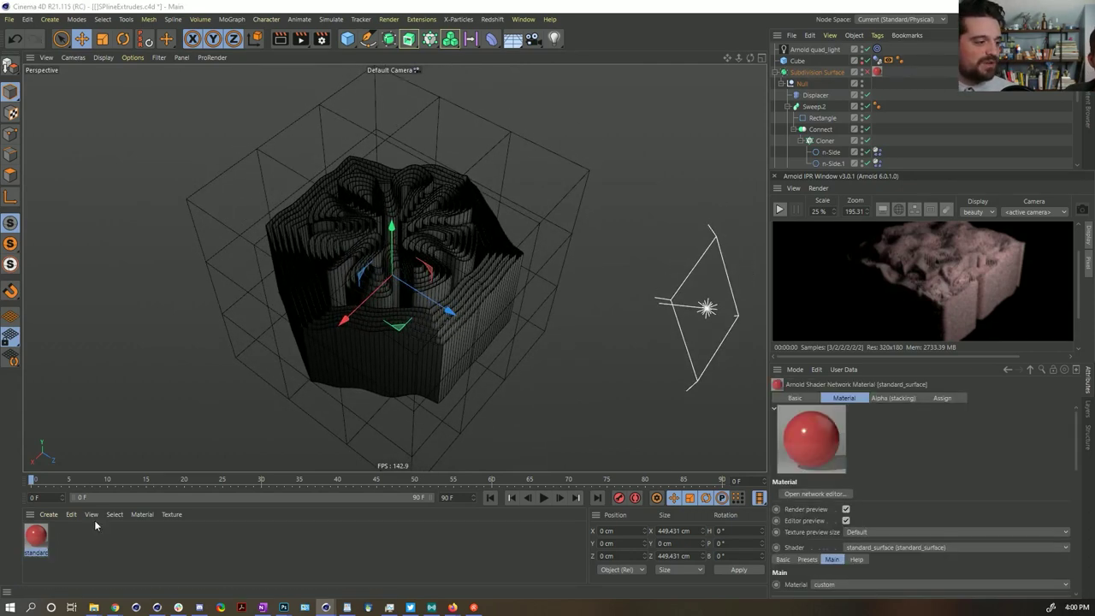
{"action": "double_click", "coordinate": [36, 537]}
{"action": "left_click_drag", "start_coordinate": [385, 71], "coordinate": [166, 71]}
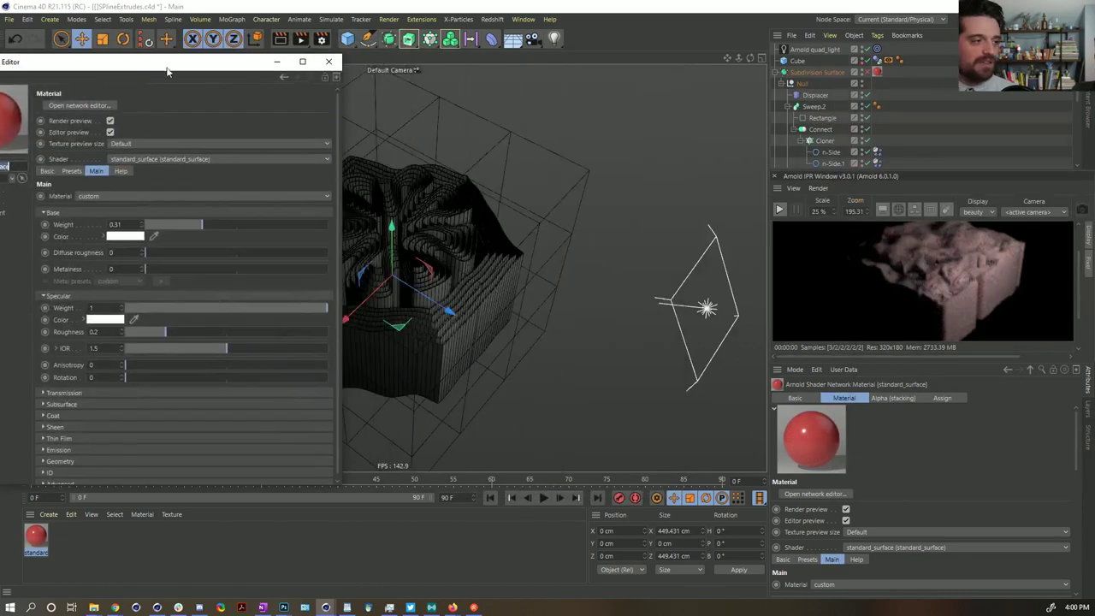
{"action": "left_click", "coordinate": [77, 105]}
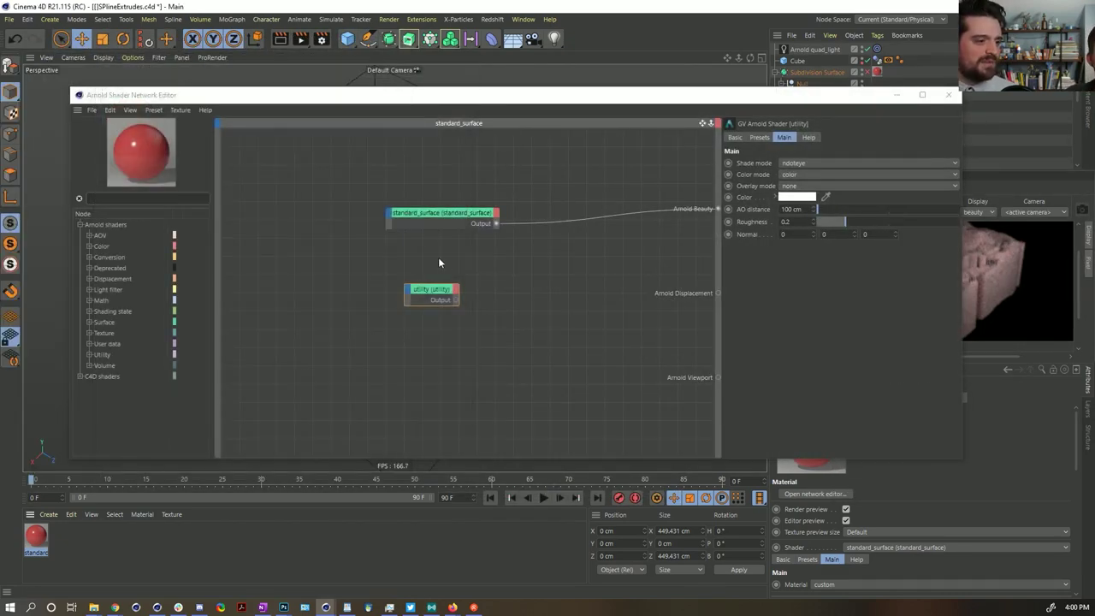
{"action": "left_click", "coordinate": [89, 311]}
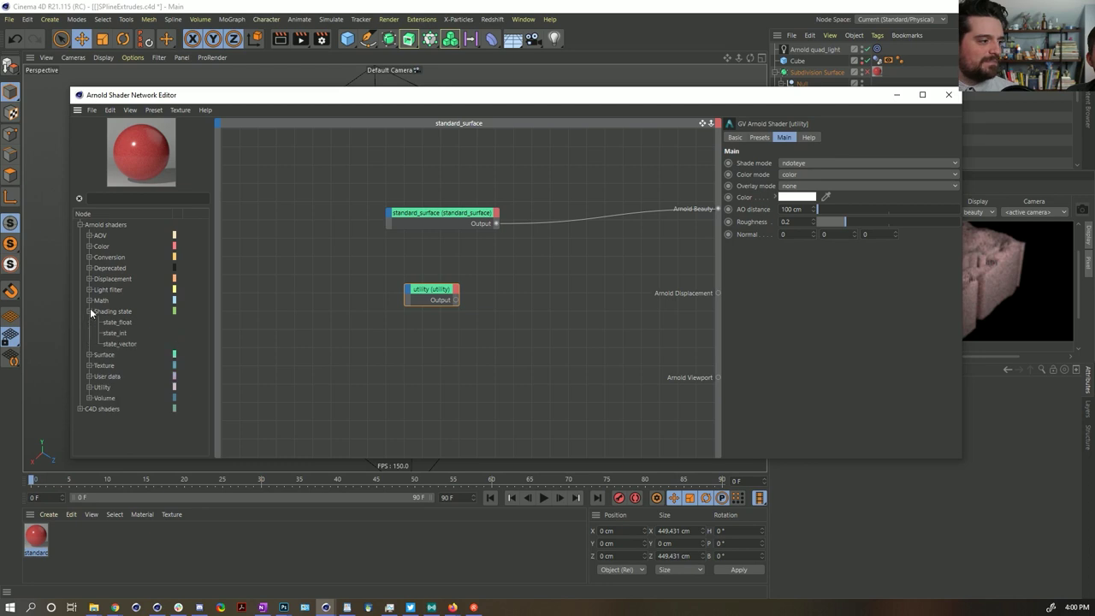
Add a state_int node and wire its output to Arnold Beauty
{"action": "left_click_drag", "start_coordinate": [462, 344], "coordinate": [461, 342]}
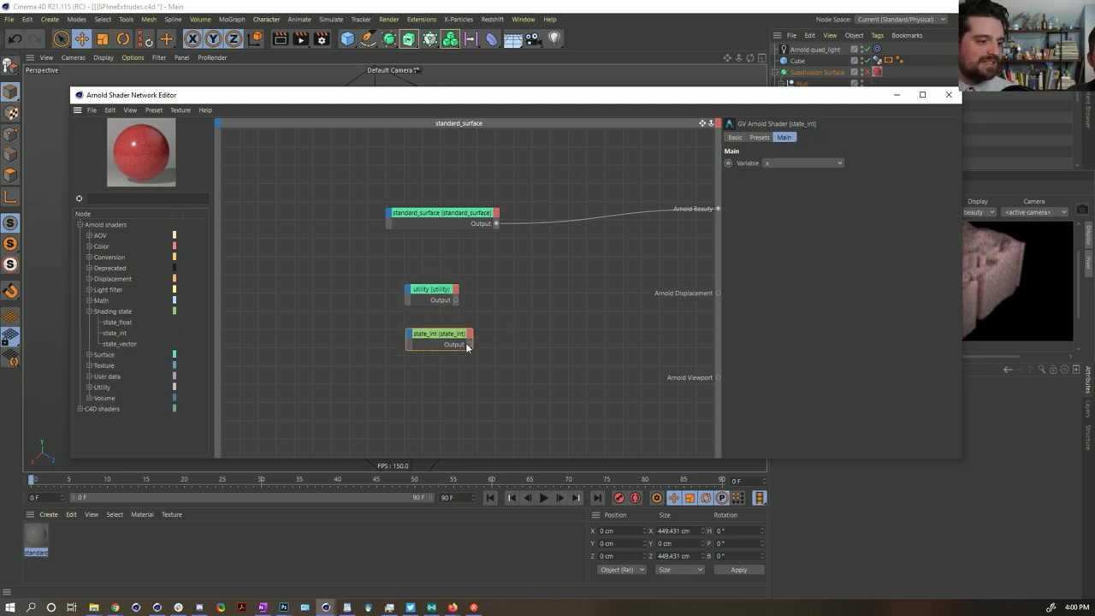
{"action": "left_click_drag", "start_coordinate": [727, 101], "coordinate": [598, 179]}
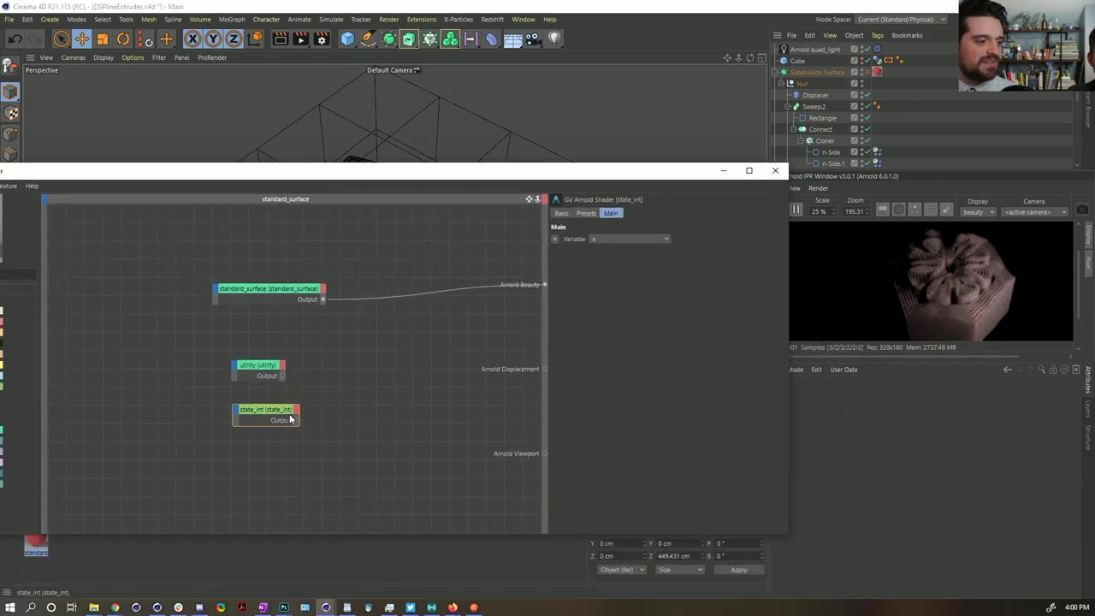
{"action": "left_click_drag", "start_coordinate": [325, 192], "coordinate": [448, 132]}
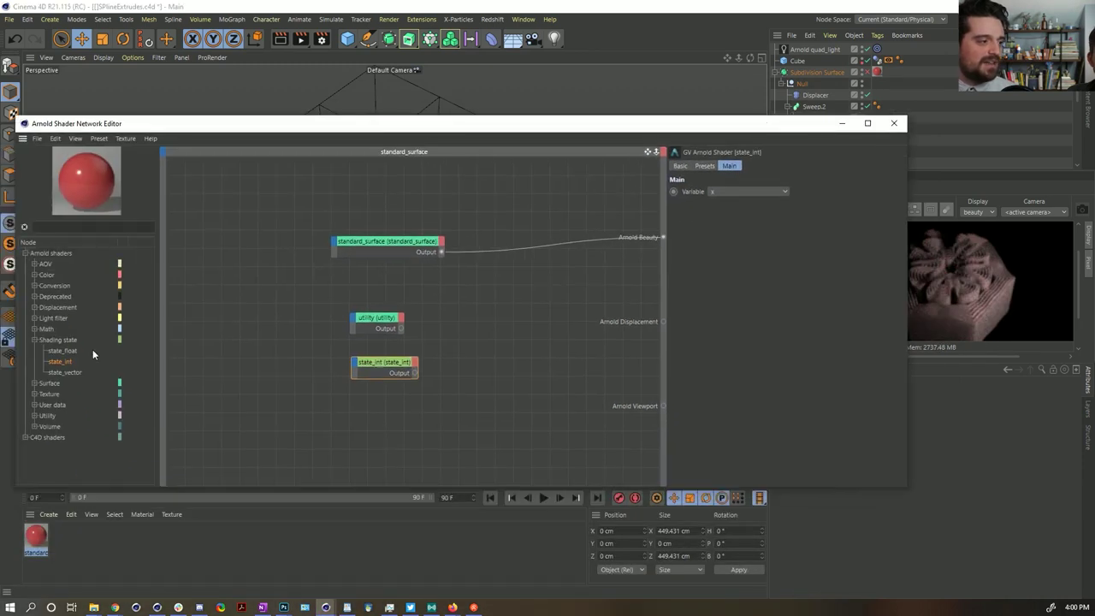
{"action": "left_click_drag", "start_coordinate": [412, 372], "coordinate": [664, 237]}
Try the state_int Variable as fi, bounces and y, then return it to x
{"action": "left_click", "coordinate": [734, 192]}
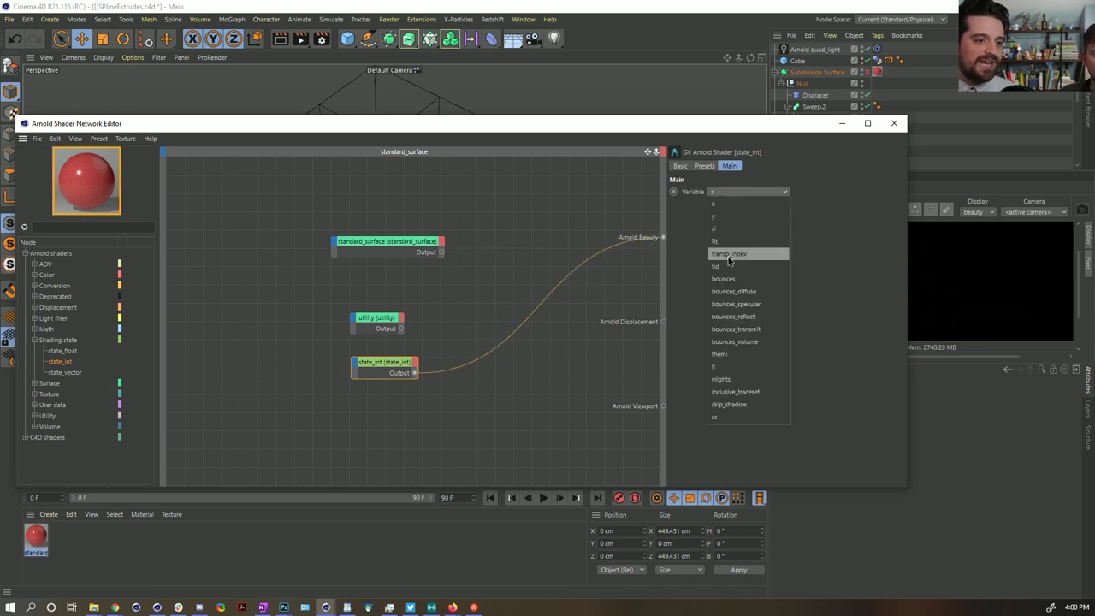
{"action": "left_click", "coordinate": [748, 362]}
{"action": "left_click_drag", "start_coordinate": [740, 126], "coordinate": [581, 104]}
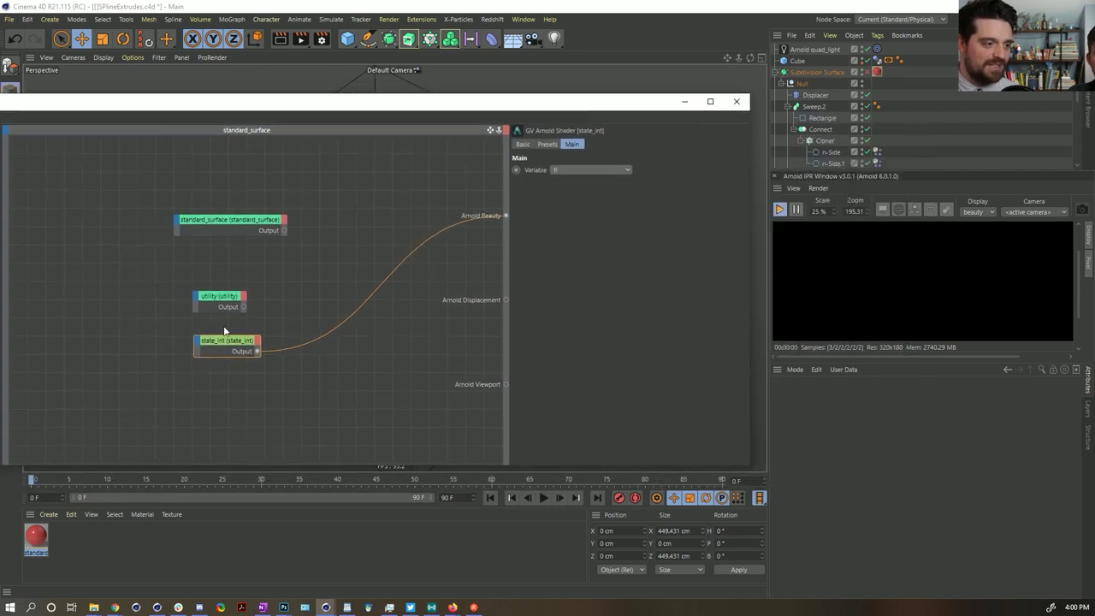
{"action": "left_click", "coordinate": [577, 168]}
{"action": "left_click", "coordinate": [566, 257]}
{"action": "left_click", "coordinate": [578, 170]}
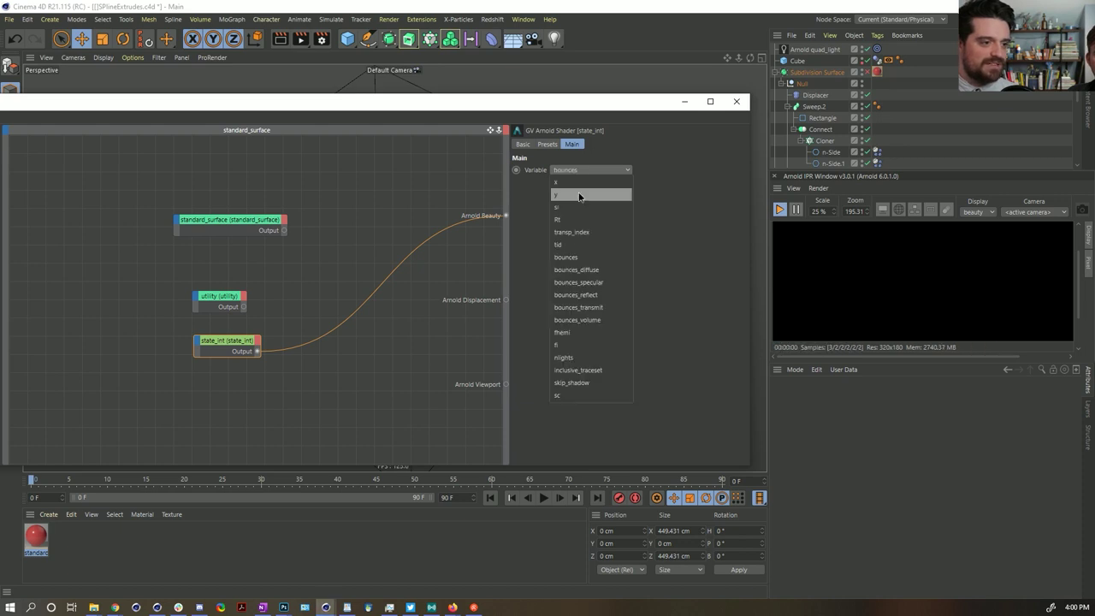
{"action": "left_click", "coordinate": [578, 195]}
{"action": "left_click", "coordinate": [589, 169]}
{"action": "left_click", "coordinate": [579, 181]}
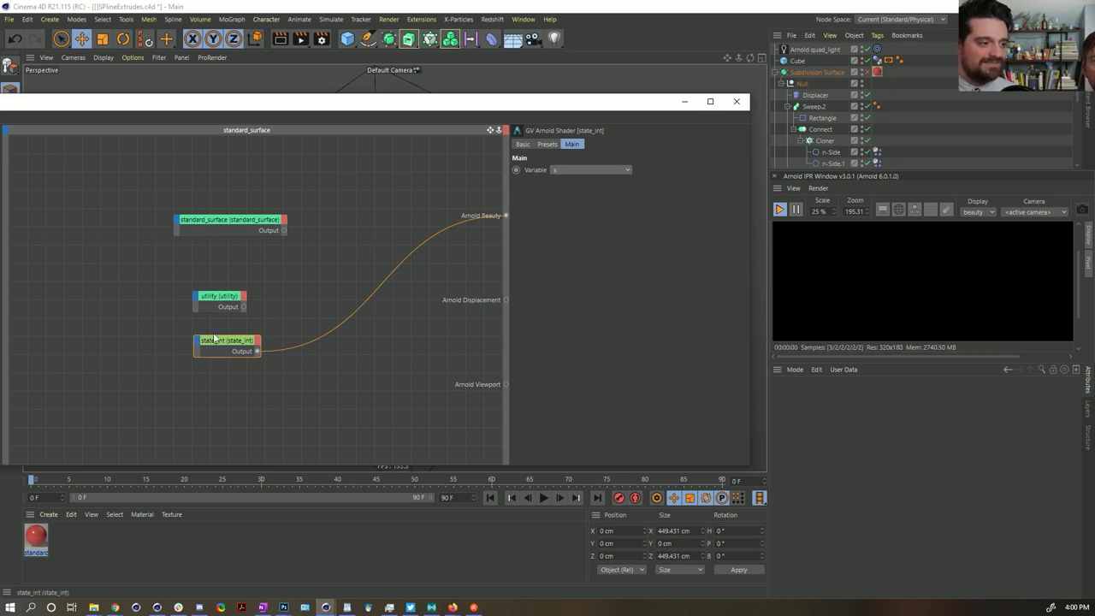
Delete the utility and state_int test nodes
{"action": "left_click", "coordinate": [219, 297]}
{"action": "left_click", "coordinate": [218, 340]}
{"action": "left_click", "coordinate": [219, 296], "text": "shift"}
{"action": "key", "text": "Delete"}
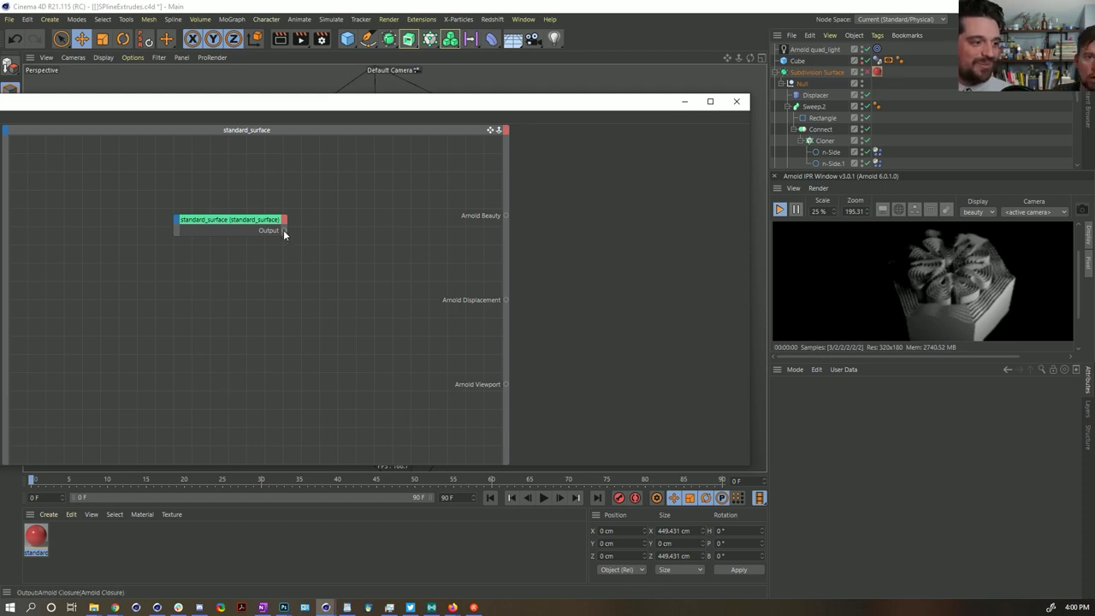
Wire standard_surface's output into Arnold Beauty and reveal its shader settings
{"action": "left_click_drag", "start_coordinate": [378, 219], "coordinate": [505, 217]}
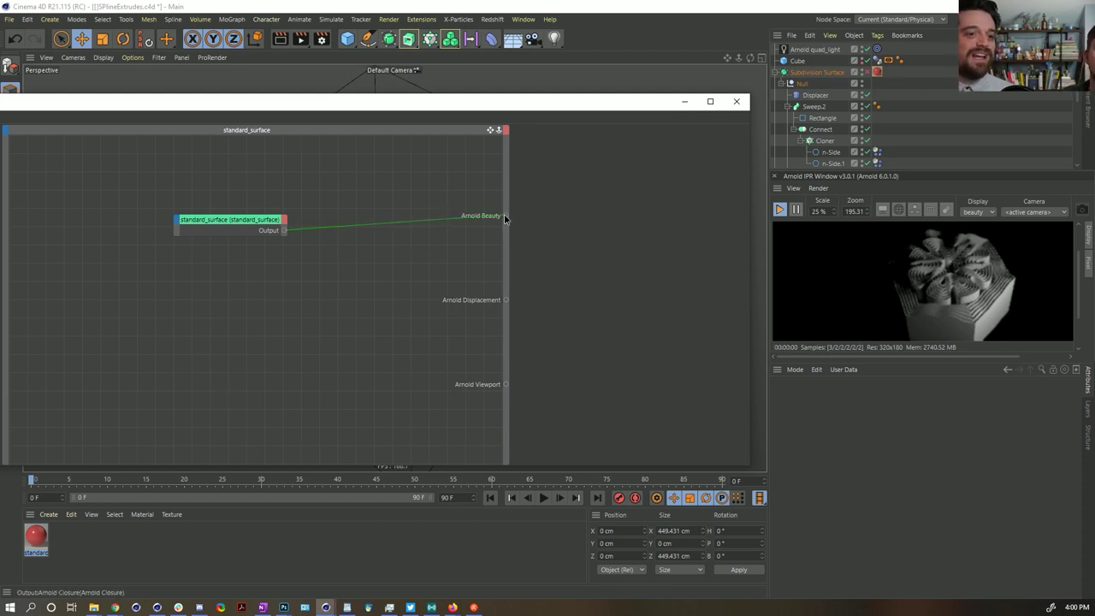
{"action": "left_click_drag", "start_coordinate": [500, 108], "coordinate": [560, 81]}
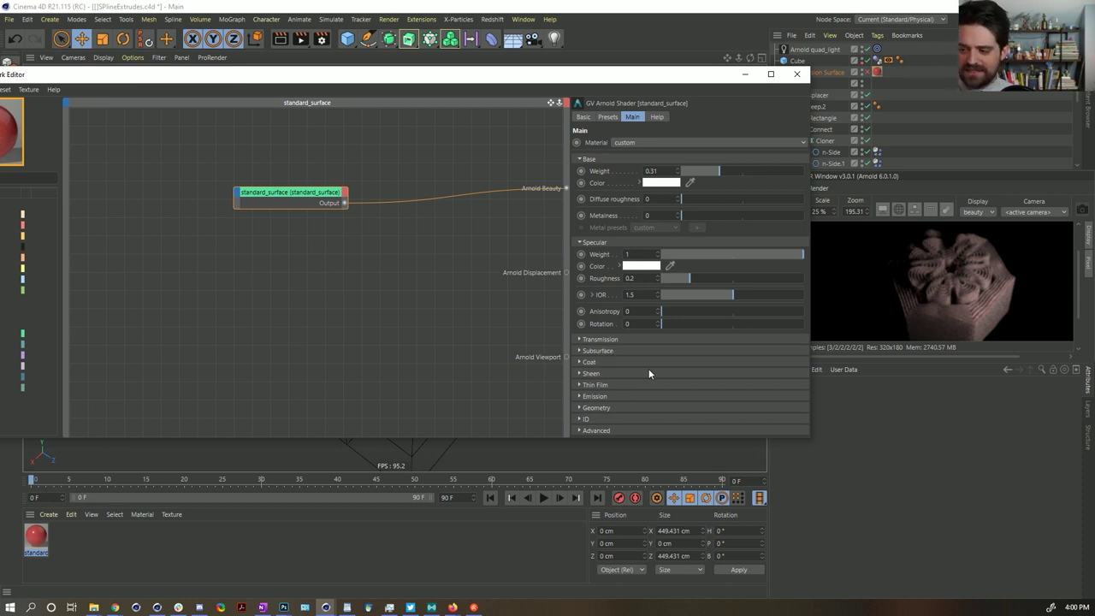
Set the Subsurface Color to blue
{"action": "left_click", "coordinate": [613, 350]}
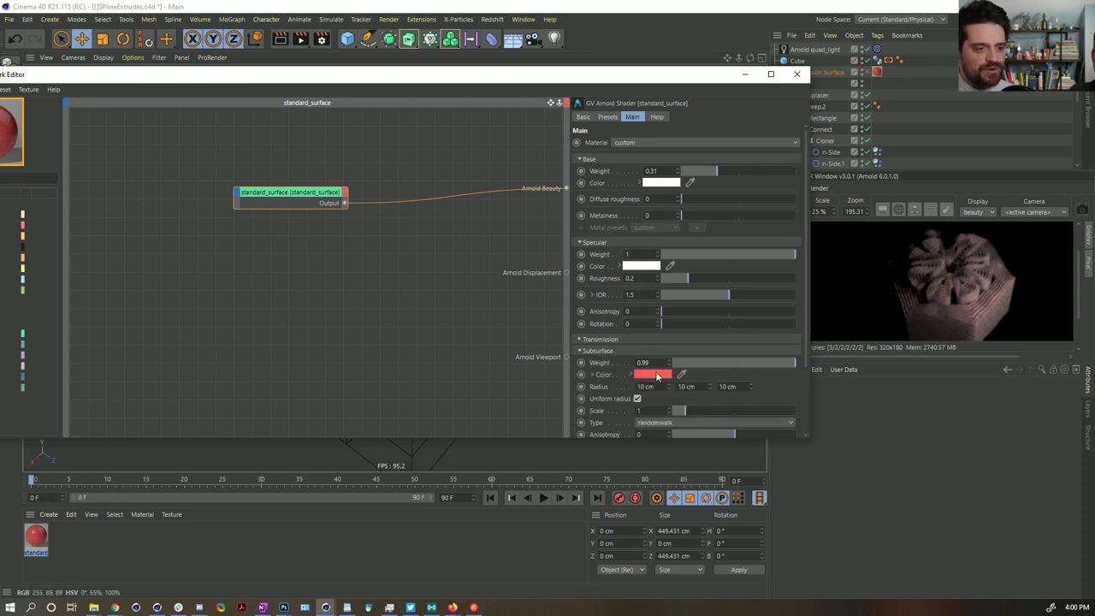
{"action": "left_click", "coordinate": [657, 377]}
{"action": "left_click", "coordinate": [753, 382]}
{"action": "left_click_drag", "start_coordinate": [745, 371], "coordinate": [700, 379]}
{"action": "left_click", "coordinate": [637, 414]}
{"action": "left_click", "coordinate": [654, 375]}
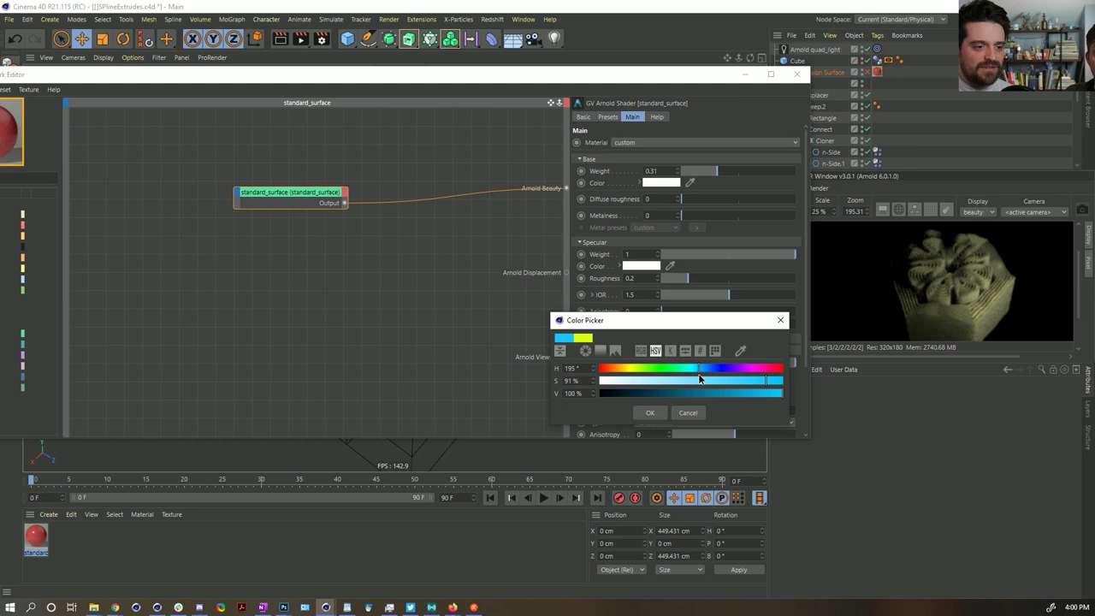
{"action": "left_click", "coordinate": [653, 415]}
Set the Base Color to a dark violet
{"action": "left_click", "coordinate": [665, 183]}
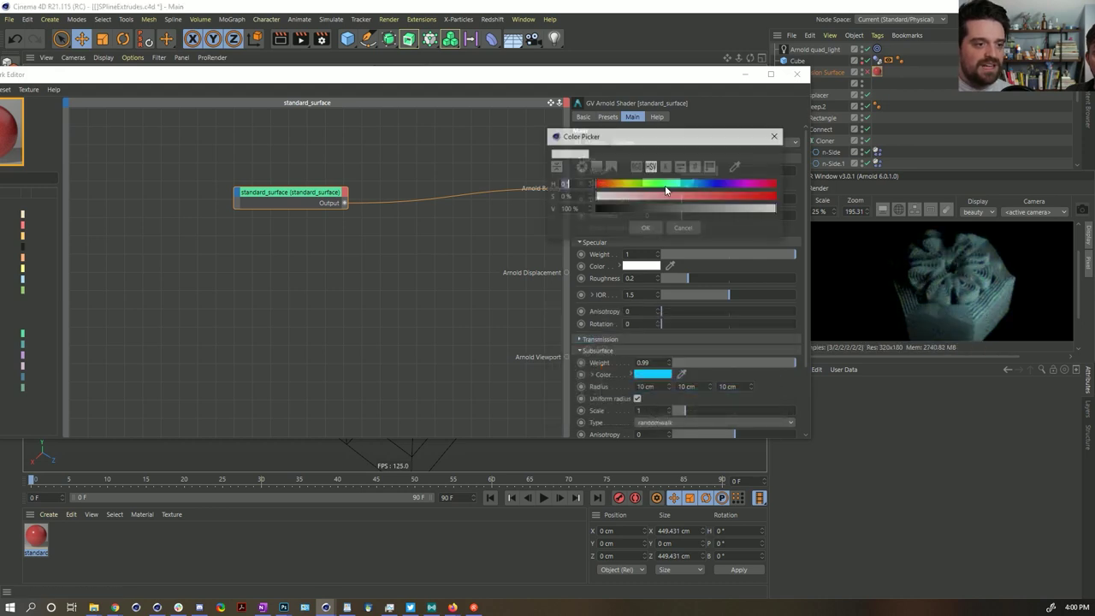
{"action": "left_click", "coordinate": [733, 187]}
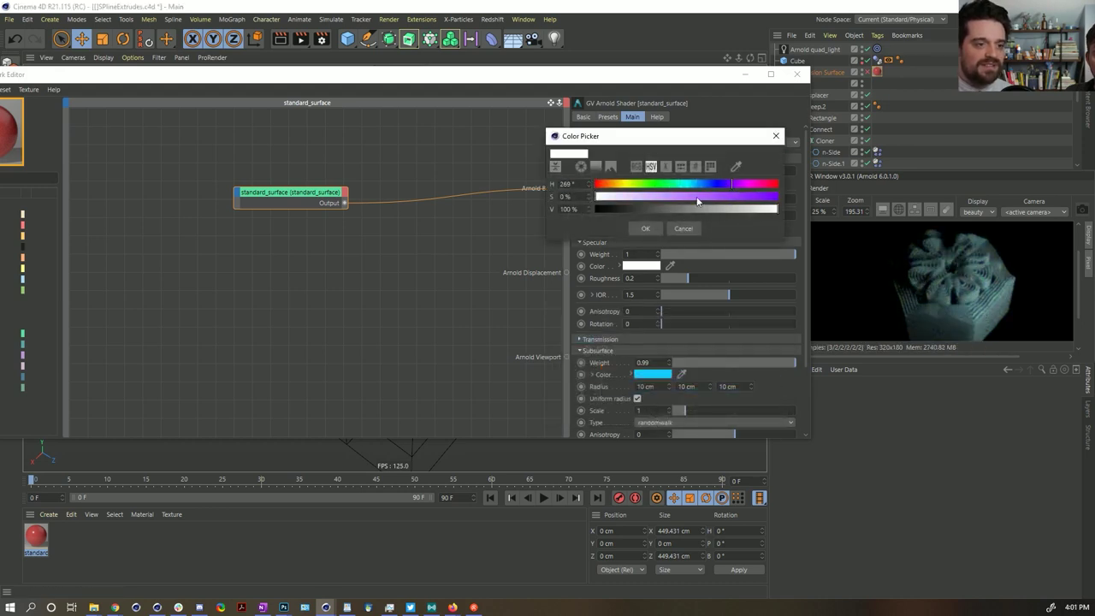
{"action": "left_click", "coordinate": [698, 197]}
{"action": "left_click", "coordinate": [645, 228]}
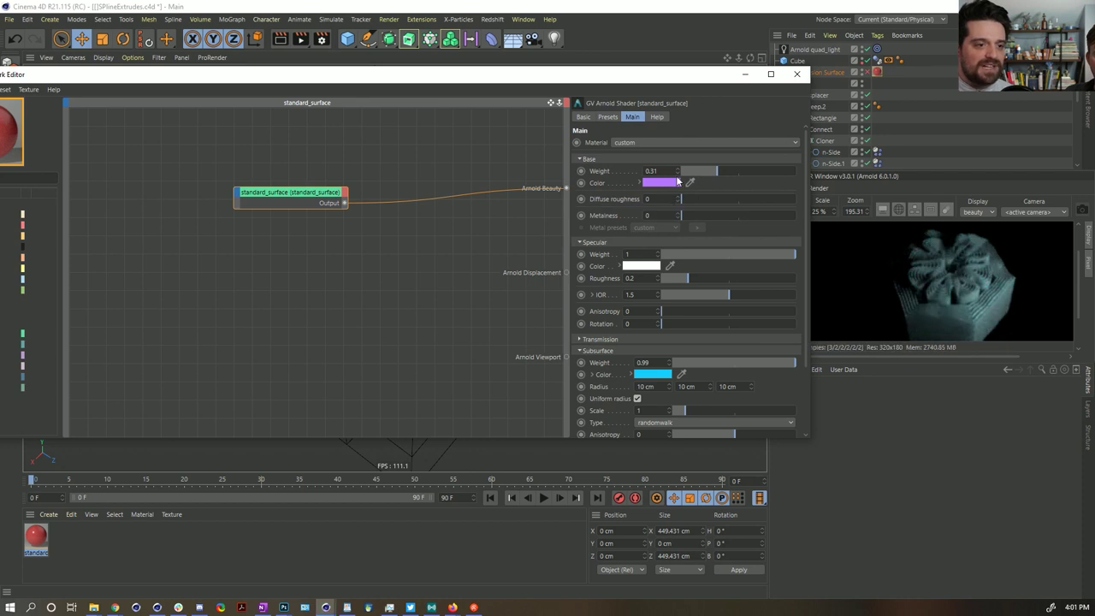
{"action": "left_click", "coordinate": [676, 182]}
{"action": "left_click", "coordinate": [683, 203]}
{"action": "left_click", "coordinate": [652, 222]}
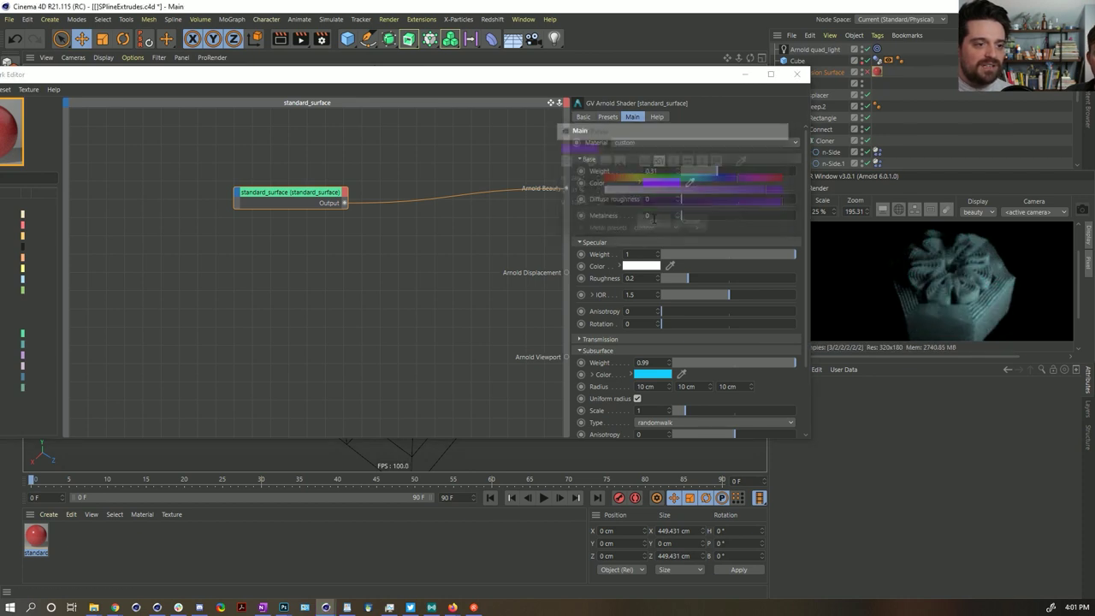
Set Base Weight 0.93, Subsurface Weight 0.65 and Subsurface Scale 0.48
{"action": "left_click_drag", "start_coordinate": [723, 171], "coordinate": [780, 170]}
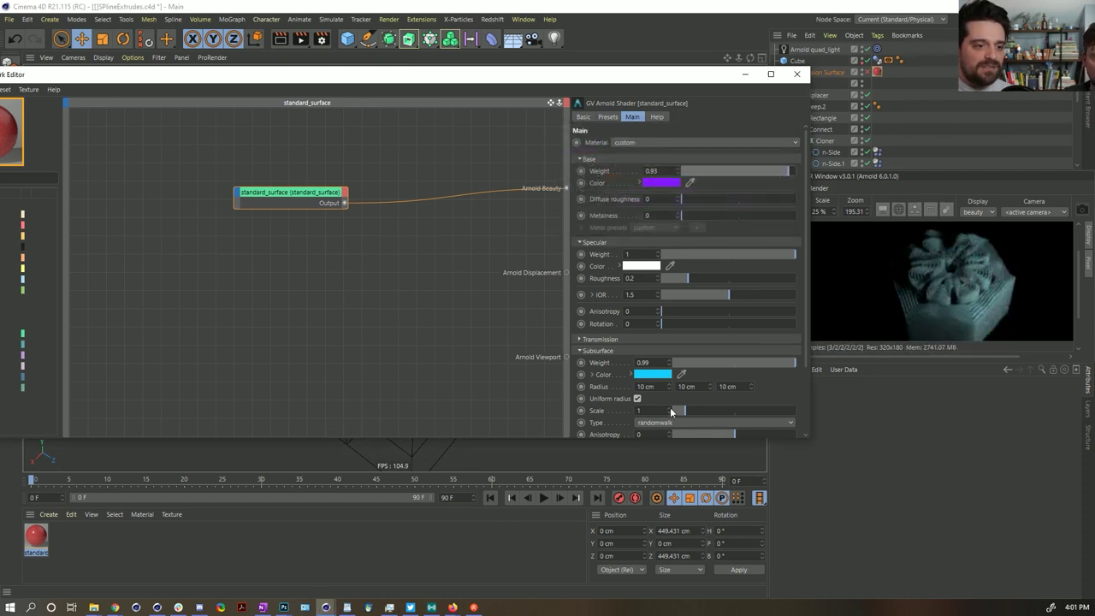
{"action": "left_click_drag", "start_coordinate": [714, 361], "coordinate": [753, 365]}
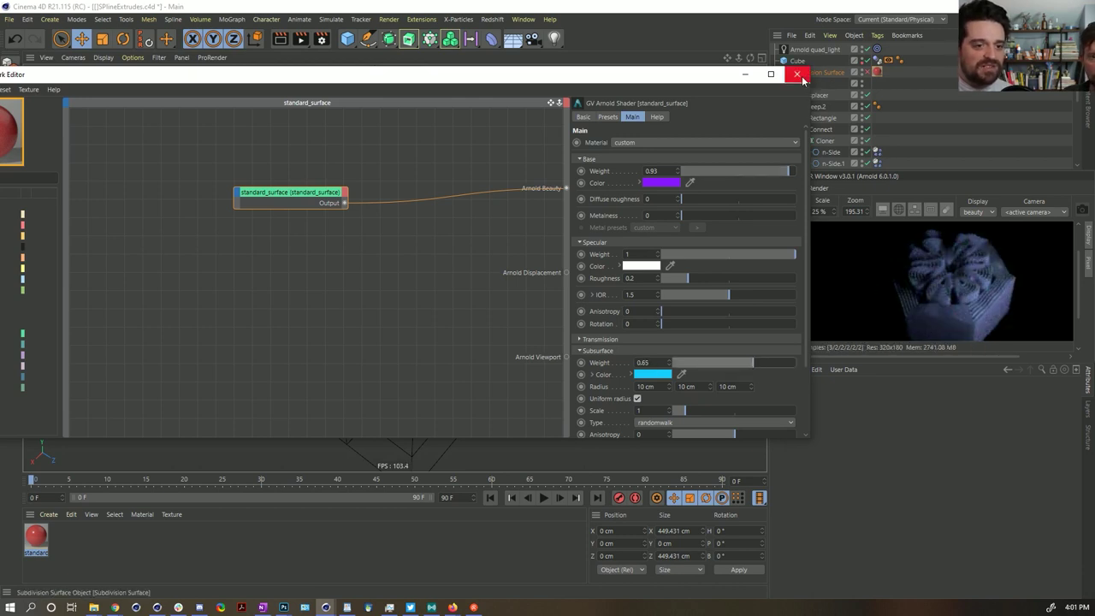
{"action": "left_click_drag", "start_coordinate": [694, 409], "coordinate": [679, 416]}
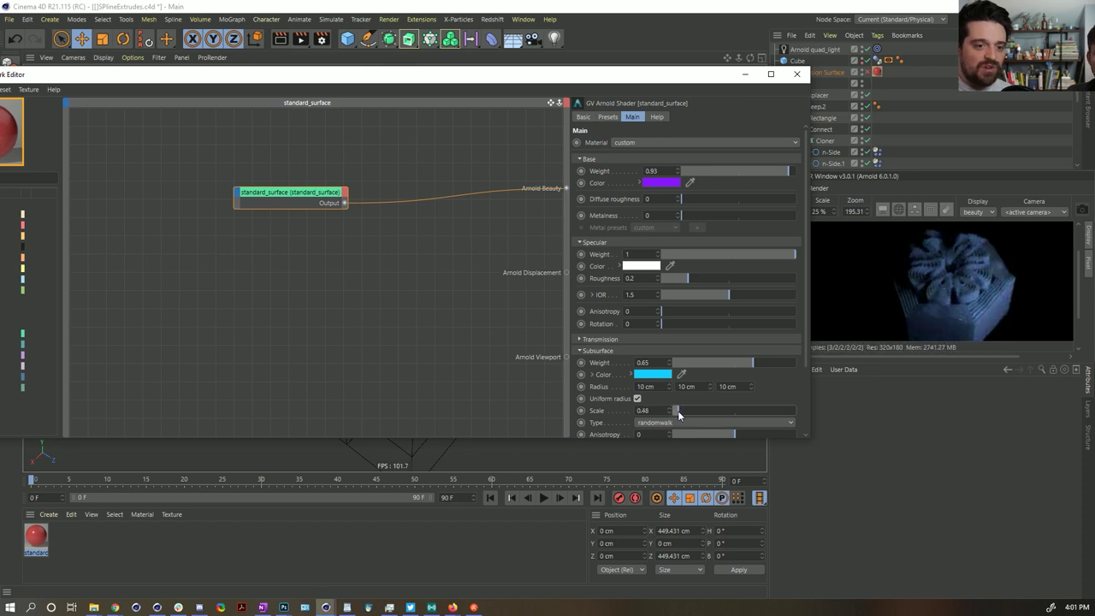
Raise the quad light's exposure to 6.84 and move it beneath the cube
{"action": "left_click", "coordinate": [796, 73]}
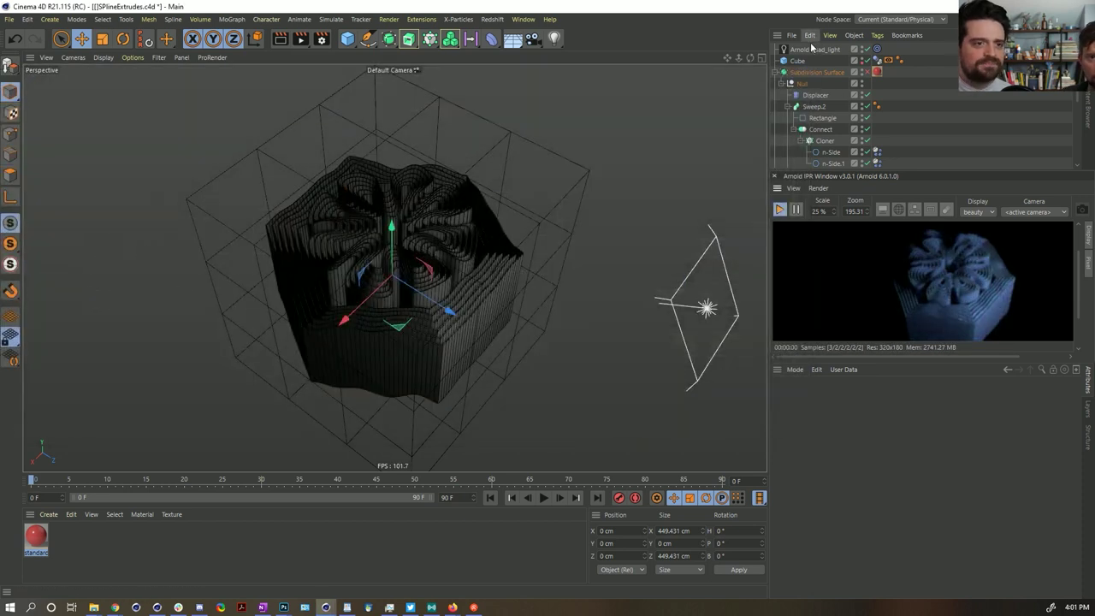
{"action": "left_click", "coordinate": [813, 49]}
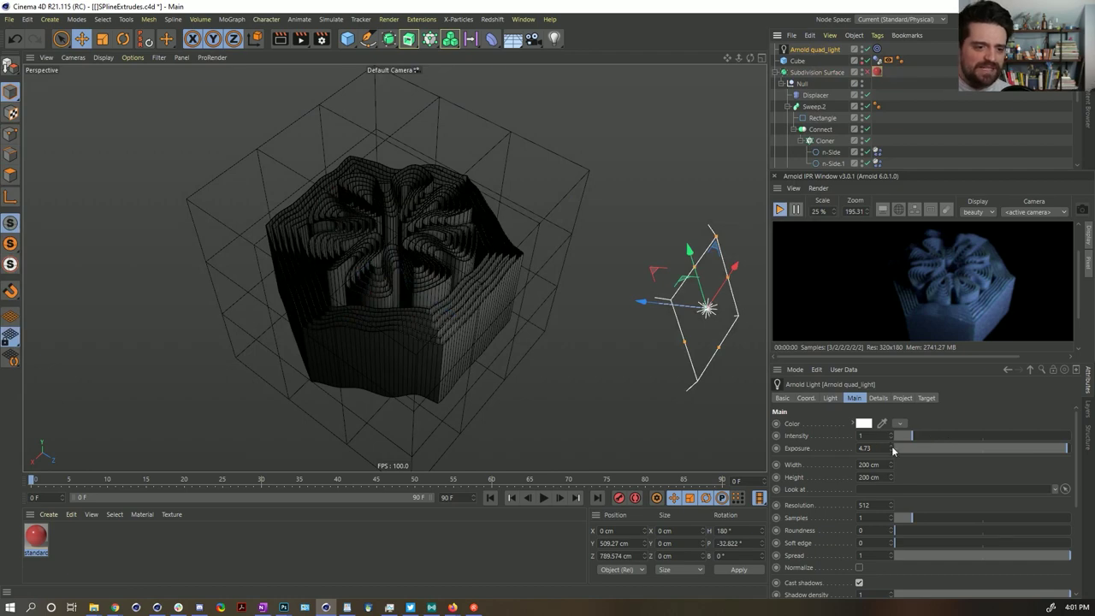
{"action": "left_click_drag", "start_coordinate": [893, 451], "coordinate": [894, 437]}
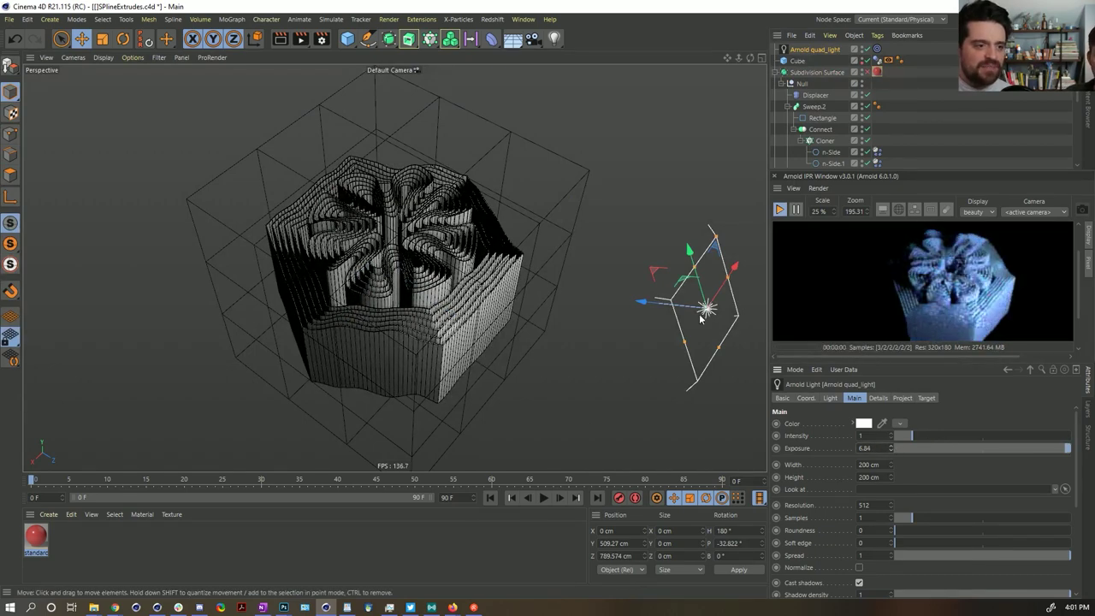
{"action": "left_click_drag", "start_coordinate": [702, 315], "coordinate": [395, 341]}
{"action": "scroll", "coordinate": [496, 272], "scroll_direction": "down", "scroll_amount": 5}
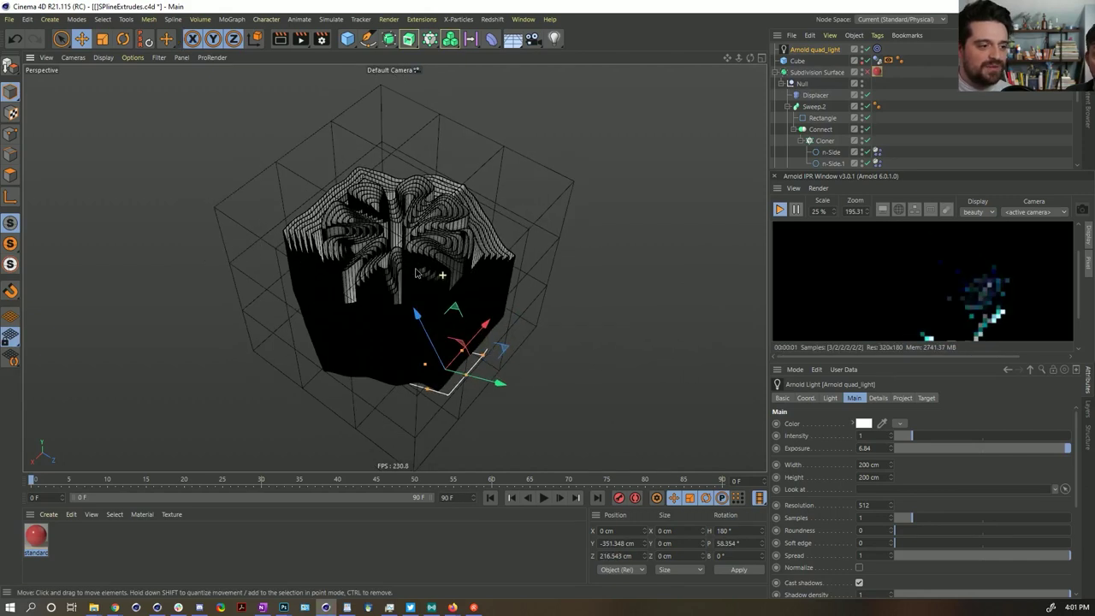
{"action": "left_click_drag", "start_coordinate": [419, 287], "coordinate": [401, 387]}
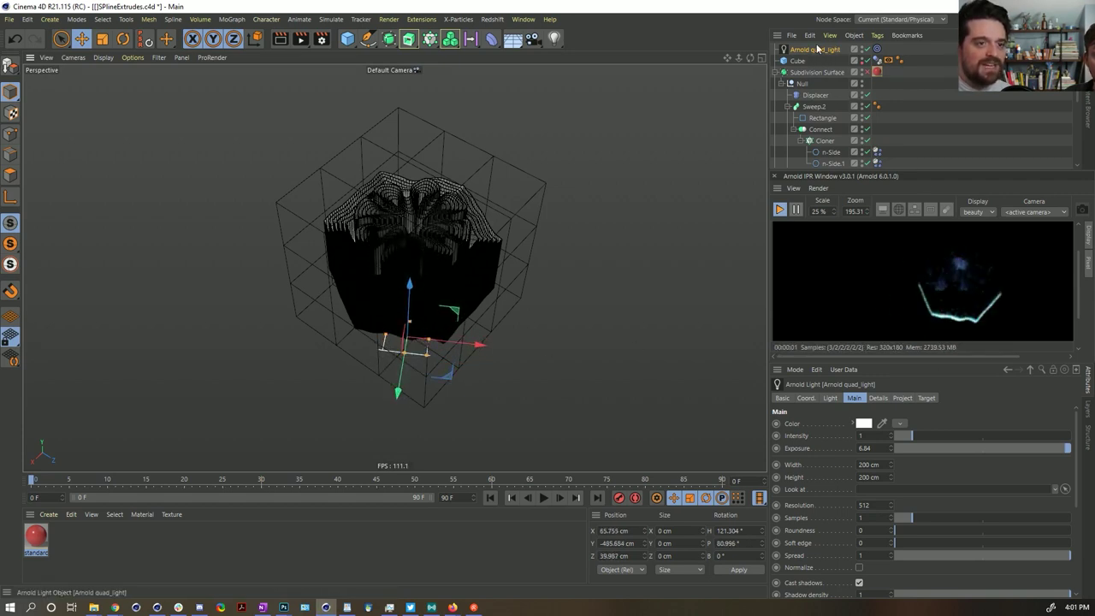
Copy the quad light to the cube's right and dim it to exposure 1.92
{"action": "key", "text": "ctrl+c"}
{"action": "key", "text": "ctrl+v"}
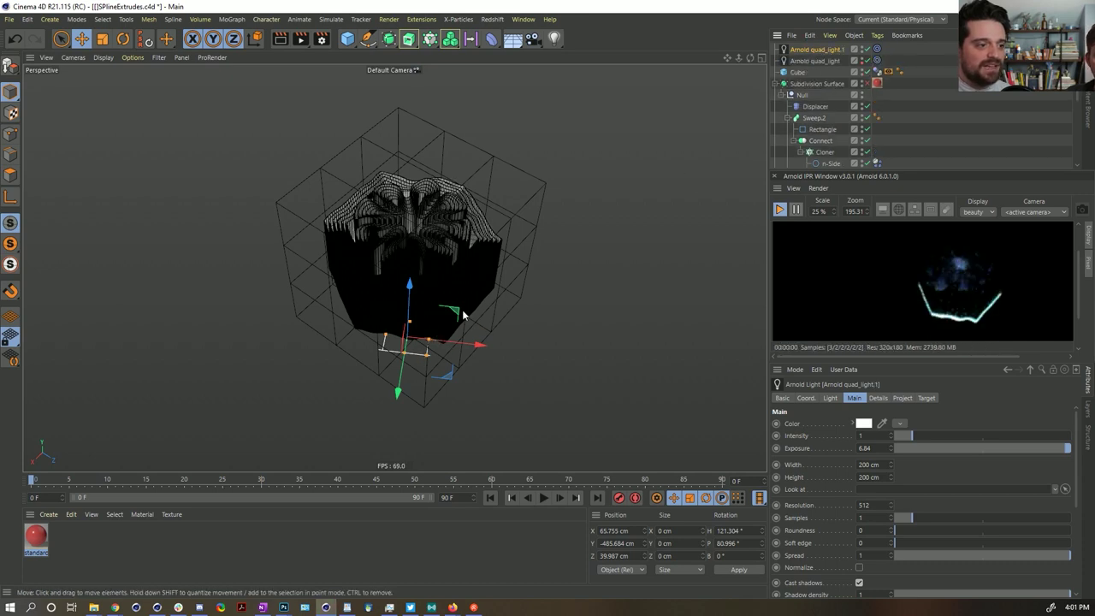
{"action": "left_click_drag", "start_coordinate": [479, 343], "coordinate": [599, 192]}
{"action": "left_click_drag", "start_coordinate": [1046, 451], "coordinate": [1010, 451]}
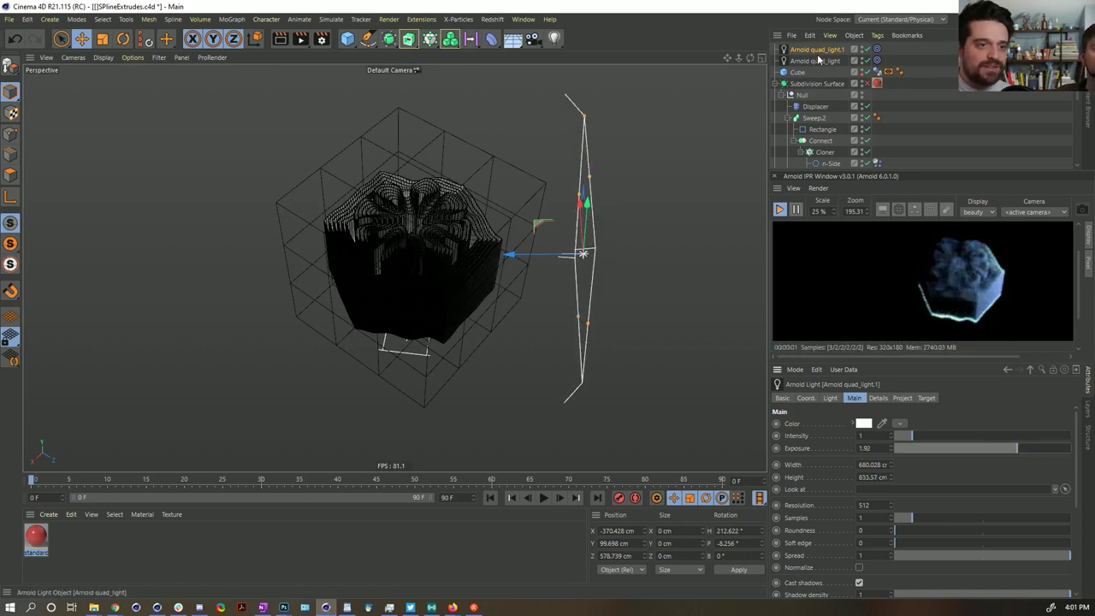
Make a second light copy on the cube's left
{"action": "key", "text": "ctrl+c"}
{"action": "key", "text": "ctrl+v"}
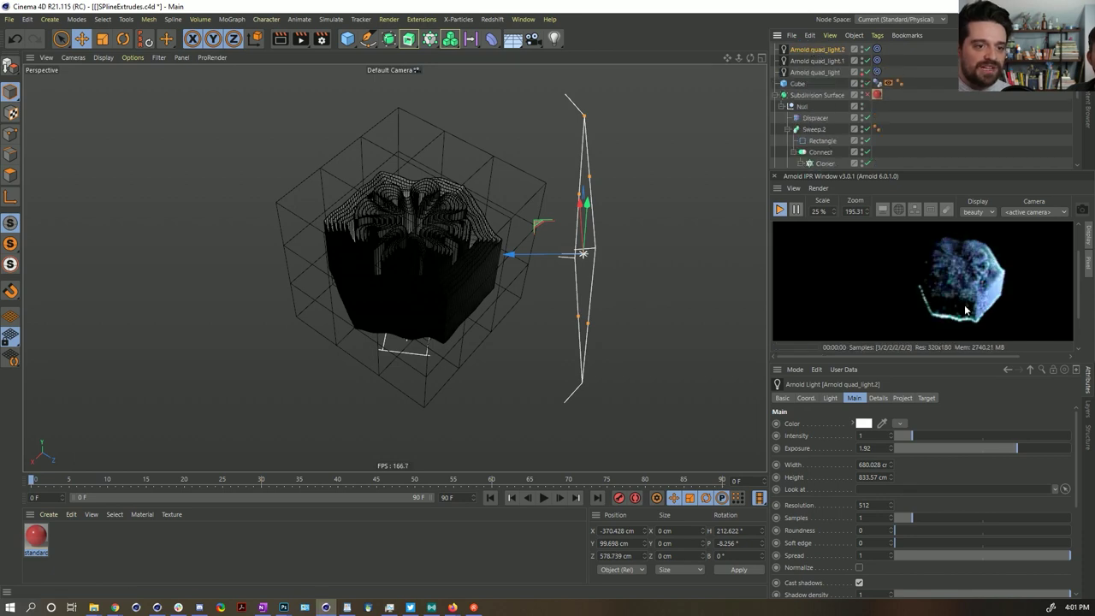
{"action": "left_click_drag", "start_coordinate": [526, 260], "coordinate": [154, 257]}
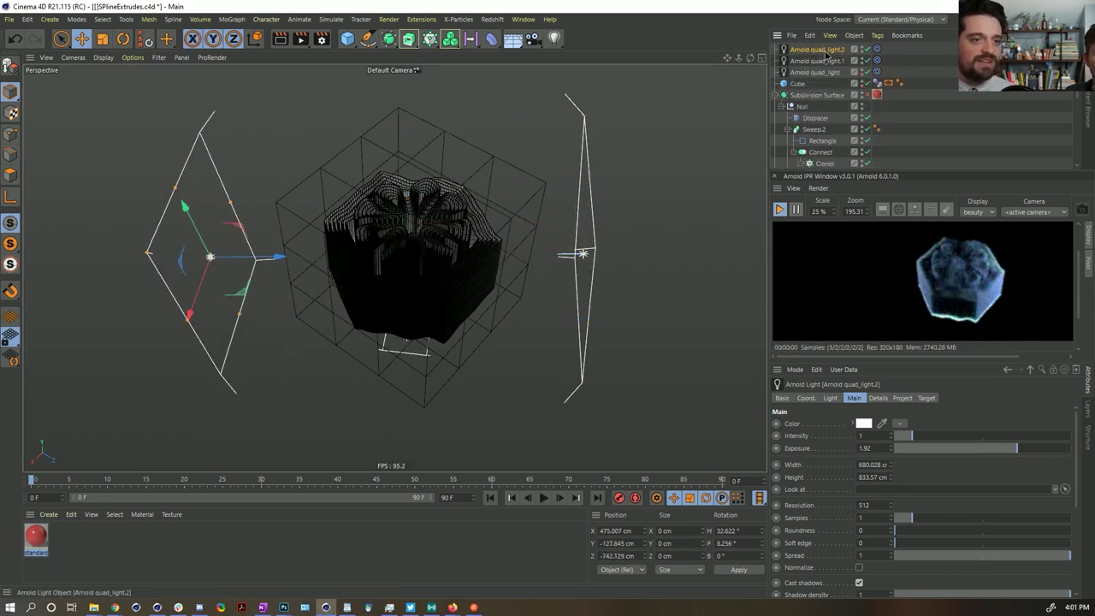
Place a third light copy above the cube at exposure 1.15
{"action": "key", "text": "ctrl+c"}
{"action": "key", "text": "ctrl+v"}
{"action": "left_click_drag", "start_coordinate": [391, 311], "coordinate": [295, 120], "text": "alt"}
{"action": "left_click_drag", "start_coordinate": [1016, 448], "coordinate": [1008, 448]}
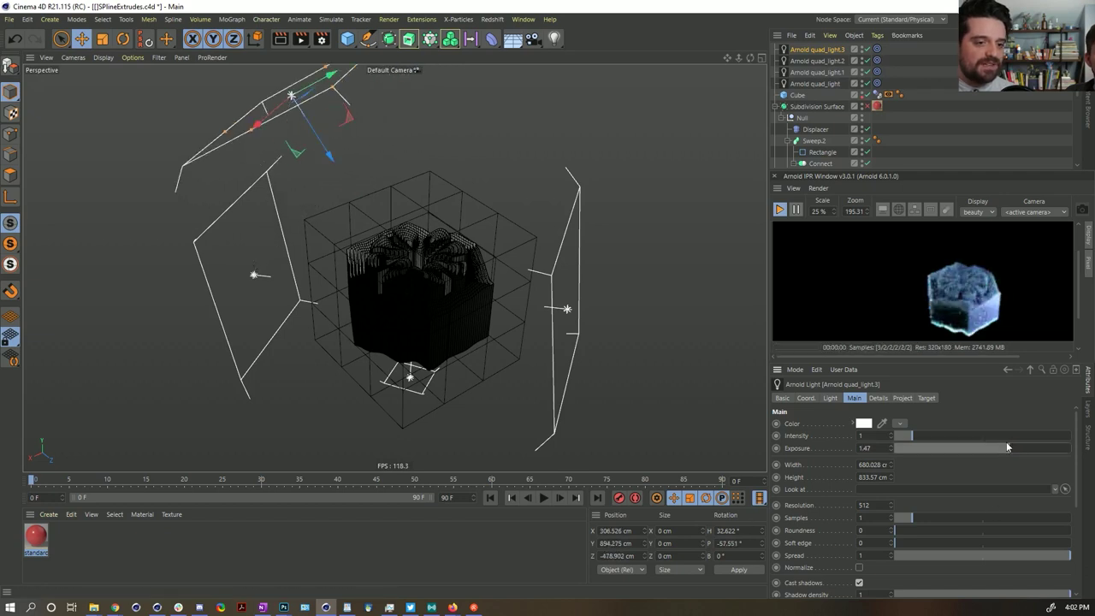
{"action": "left_click", "coordinate": [862, 423]}
Nudge the top quad light into place, trying orange before settling on white colour
{"action": "left_click", "coordinate": [815, 422]}
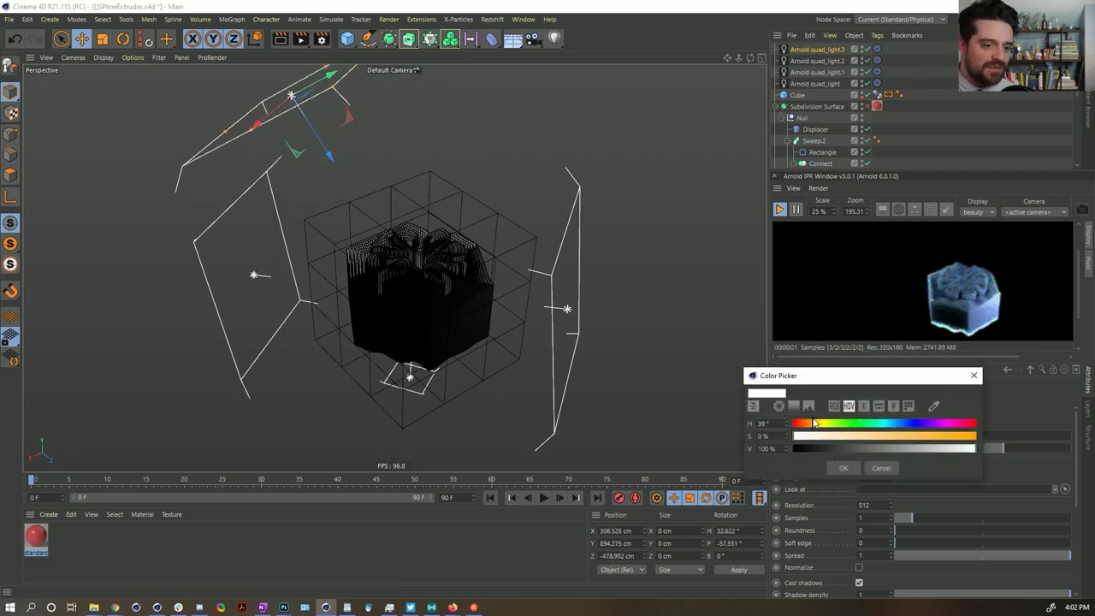
{"action": "left_click", "coordinate": [942, 438]}
{"action": "left_click", "coordinate": [843, 468]}
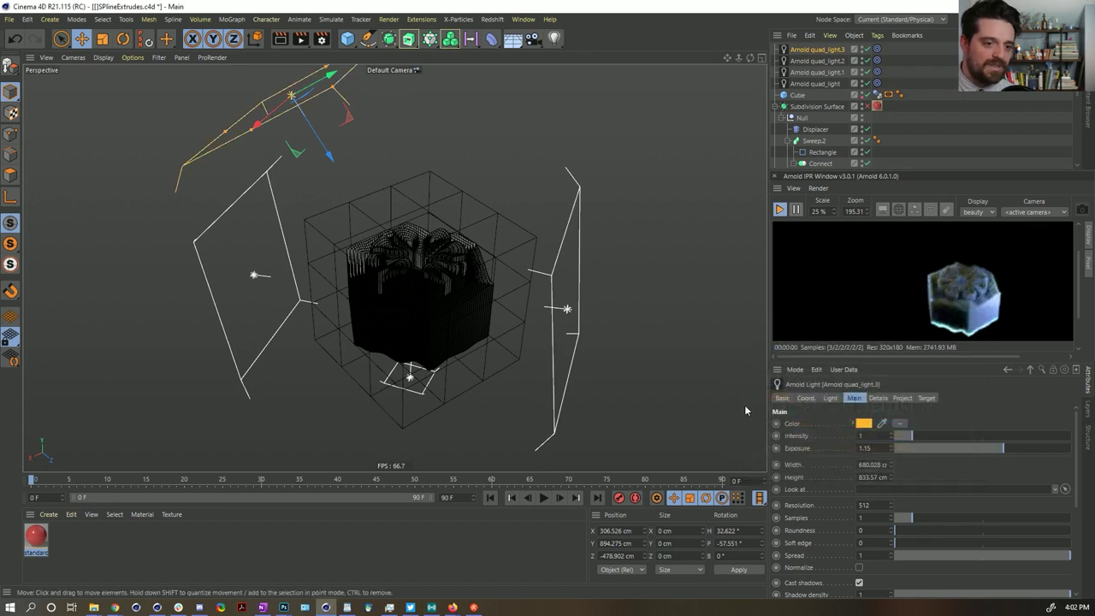
{"action": "left_click_drag", "start_coordinate": [348, 119], "coordinate": [321, 126]}
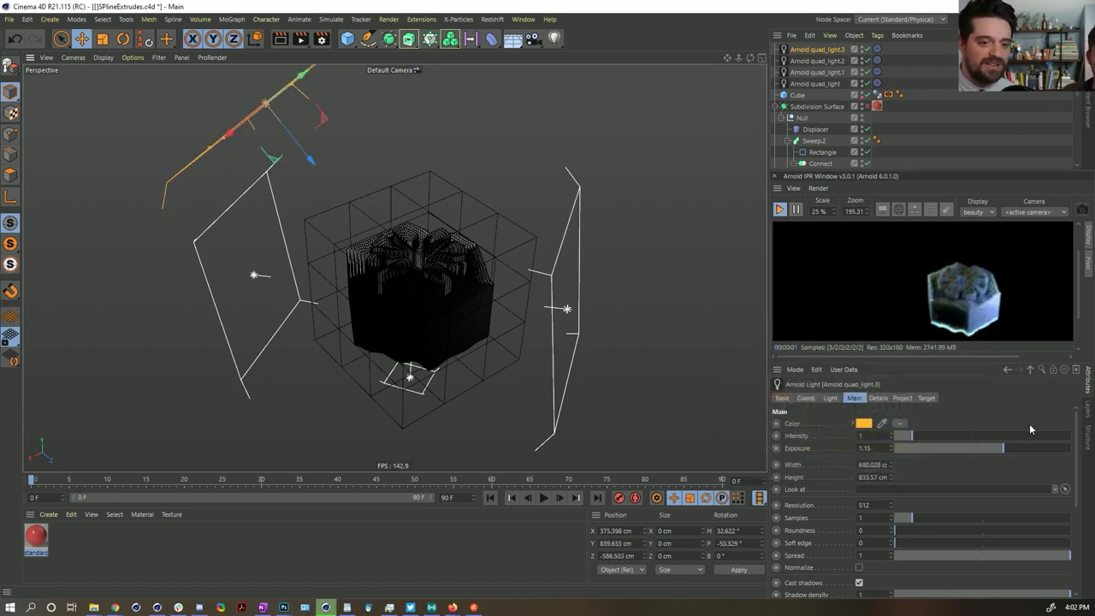
{"action": "left_click", "coordinate": [865, 425]}
{"action": "left_click", "coordinate": [819, 452]}
{"action": "left_click", "coordinate": [840, 469]}
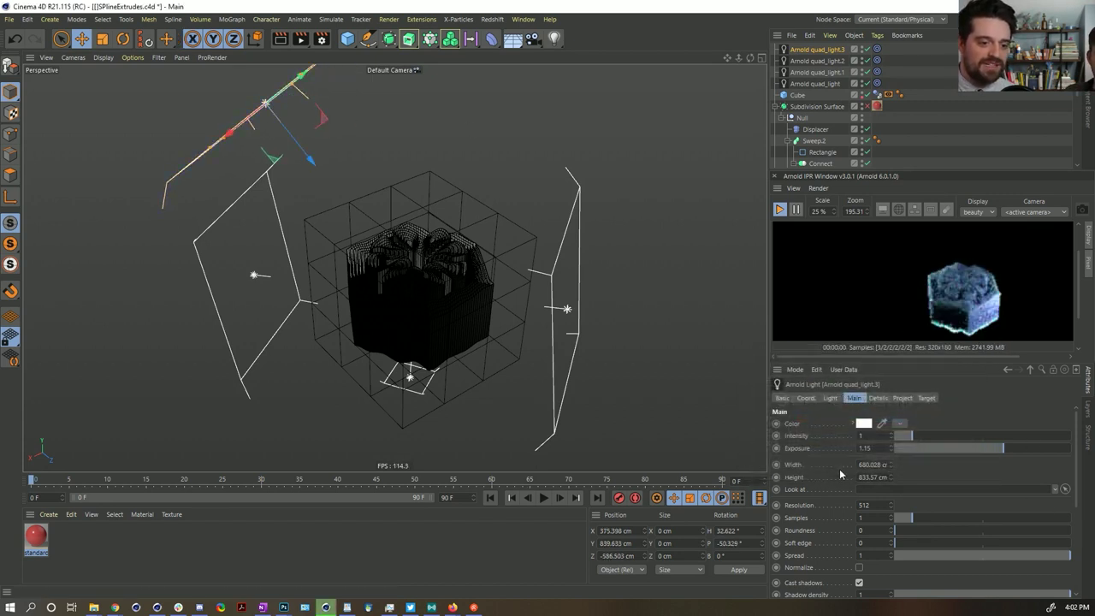
Undock the Arnold IPR render view into a floating window
{"action": "left_click_drag", "start_coordinate": [492, 346], "coordinate": [411, 333], "text": "alt"}
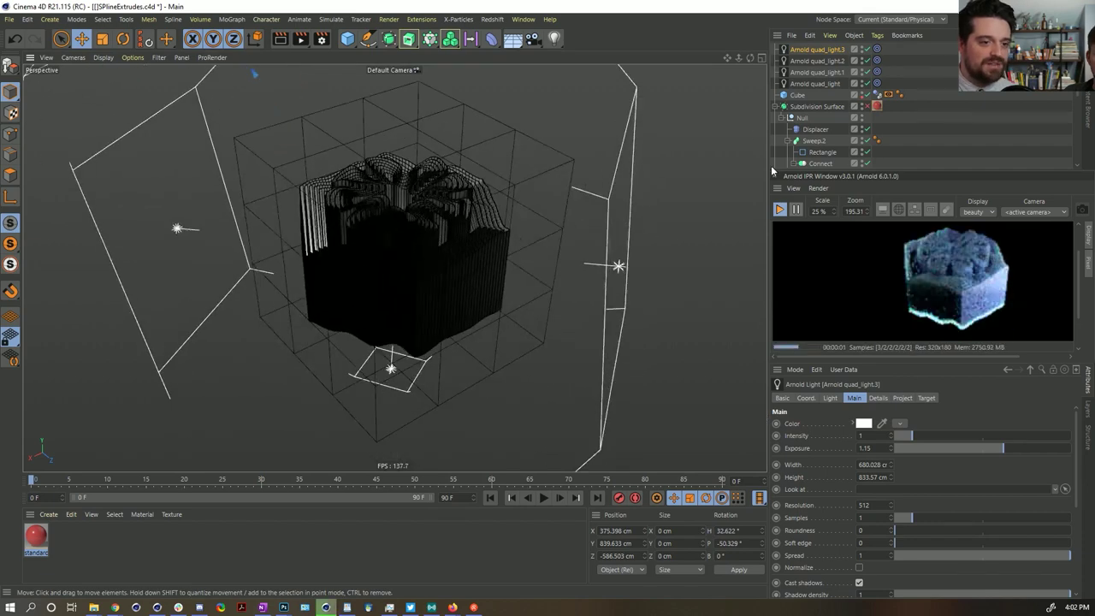
{"action": "left_click", "coordinate": [777, 188]}
{"action": "left_click", "coordinate": [804, 197]}
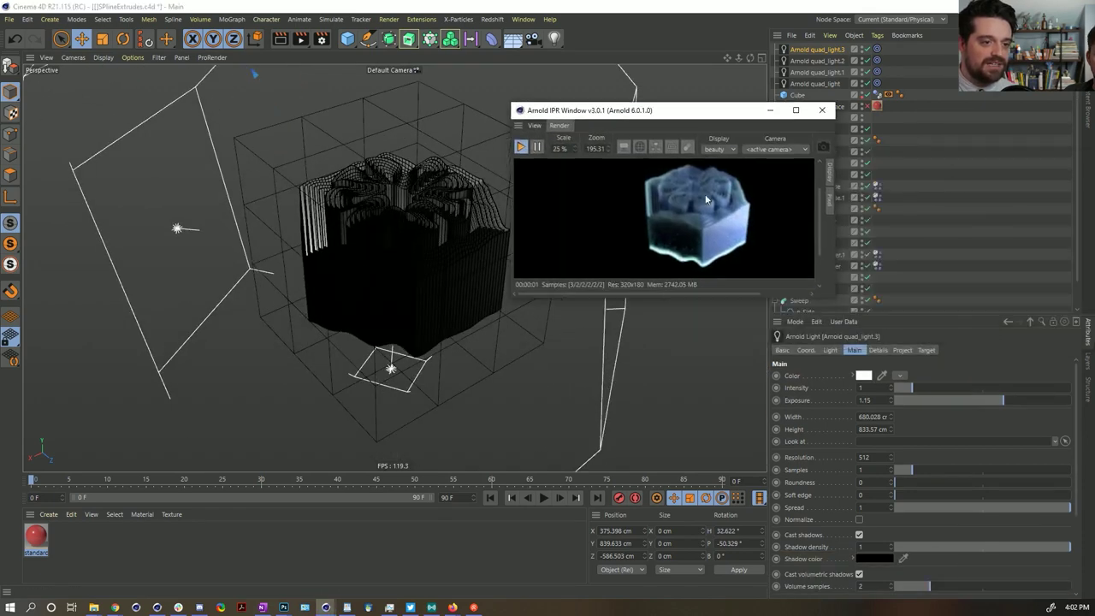
Enlarge the floating IPR window, set 50% render scale, and zoom in on the cube
{"action": "left_click_drag", "start_coordinate": [835, 301], "coordinate": [996, 558]}
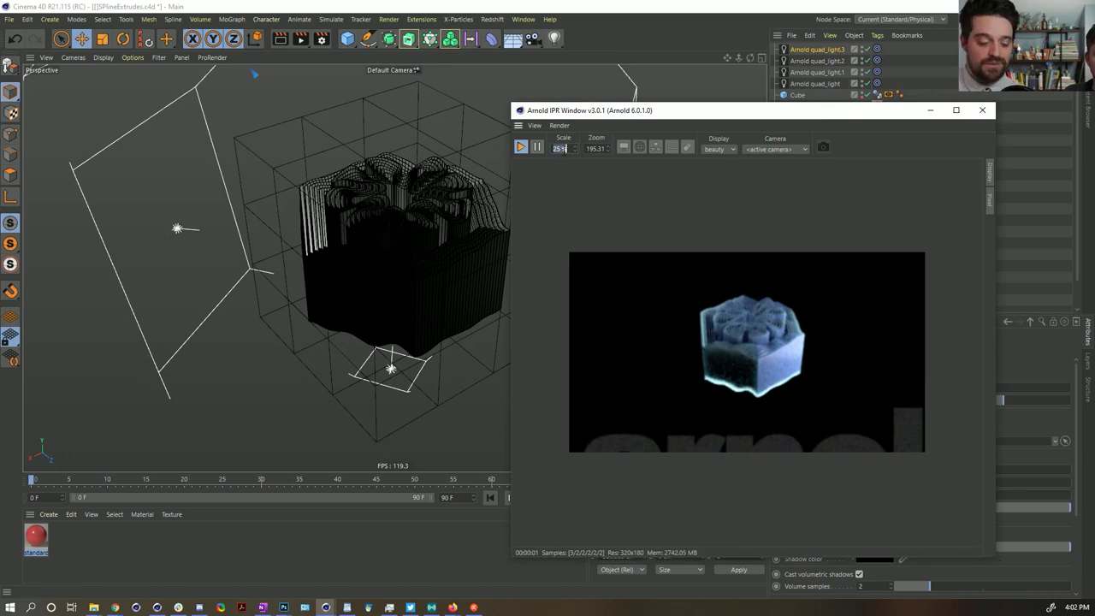
{"action": "type", "text": "0"}
{"action": "key", "text": "Return"}
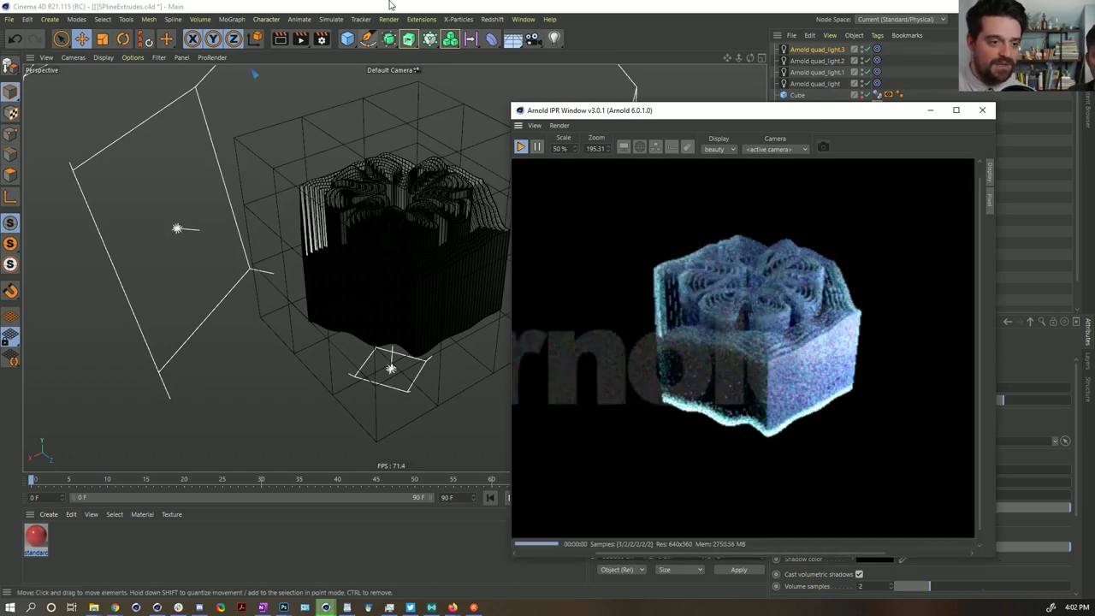
{"action": "scroll", "coordinate": [395, 232], "scroll_direction": "up", "scroll_amount": 5}
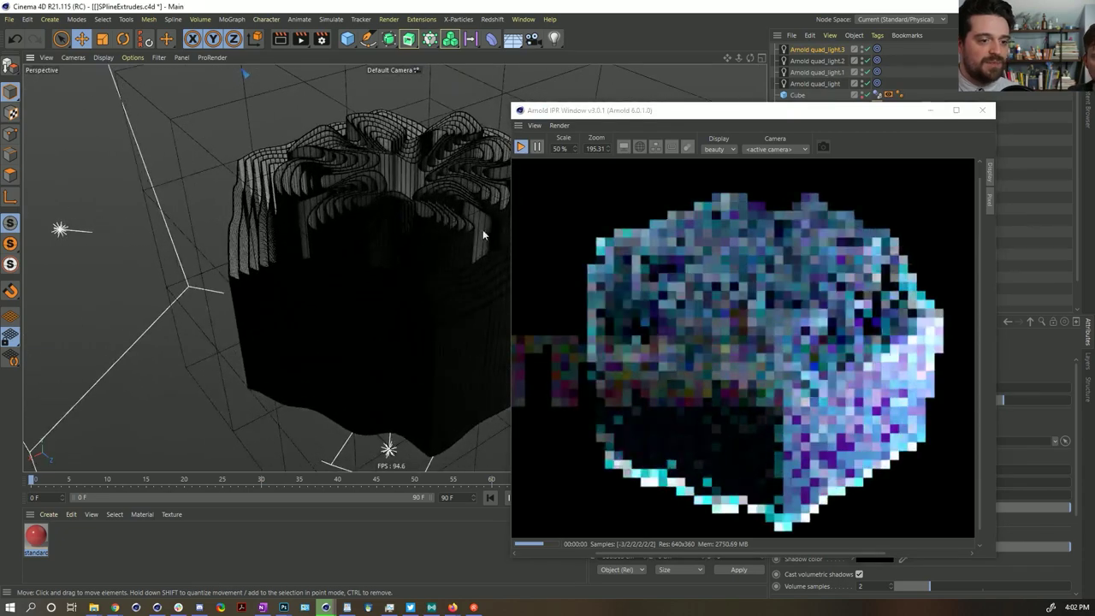
Add an Arnold persp_camera via Extensions > C4DtoA > Arnold Camera
{"action": "left_click", "coordinate": [421, 19]}
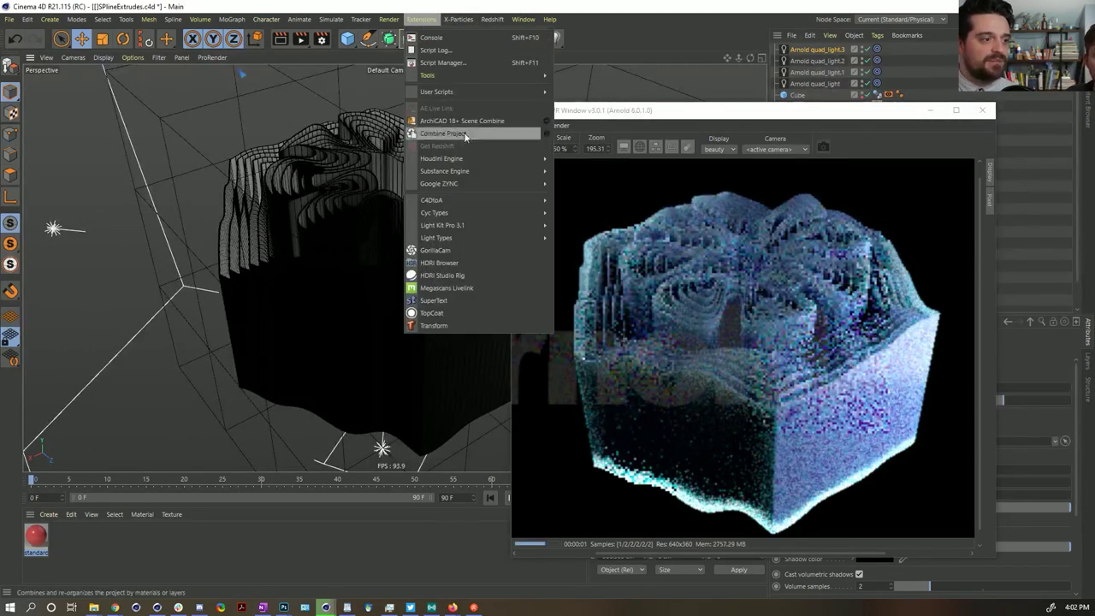
{"action": "mouse_move", "coordinate": [467, 204]}
{"action": "mouse_move", "coordinate": [603, 205]}
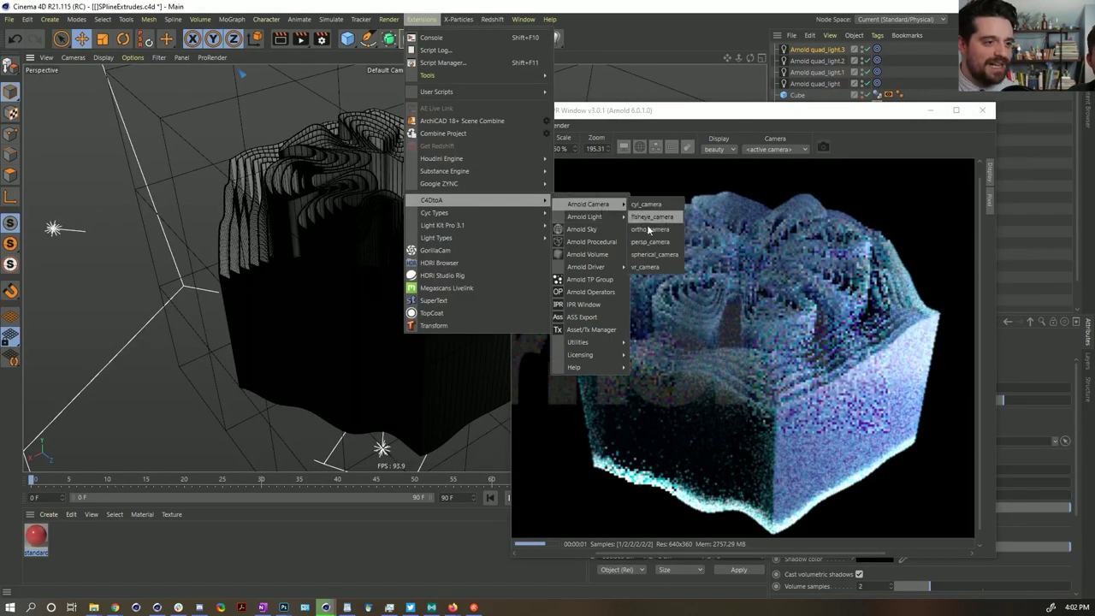
{"action": "left_click", "coordinate": [654, 231]}
{"action": "left_click_drag", "start_coordinate": [808, 121], "coordinate": [742, 210]}
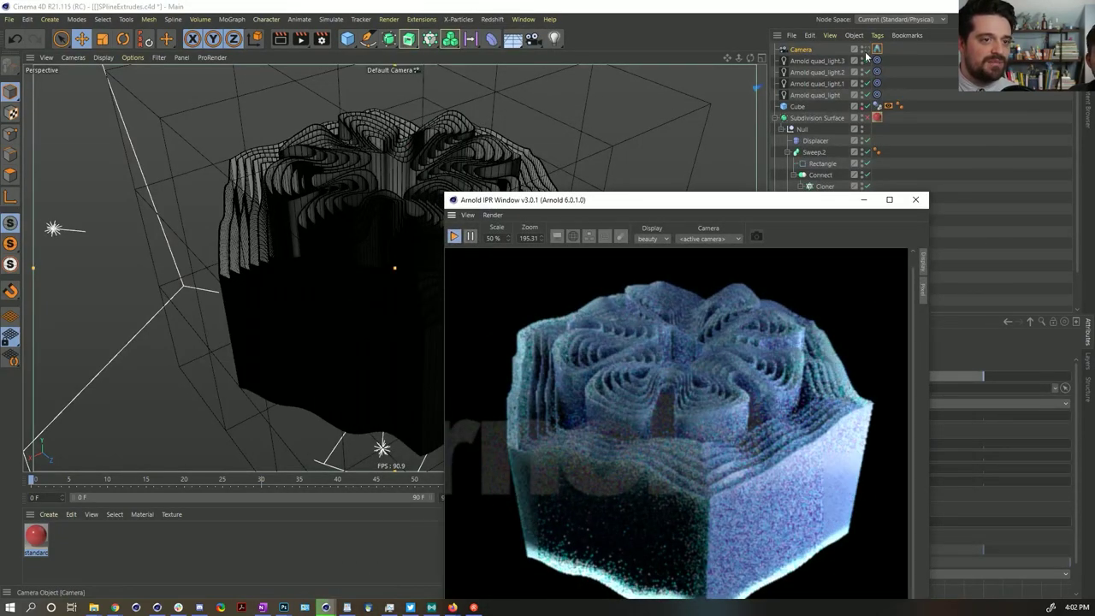
{"action": "left_click", "coordinate": [919, 169]}
Bank the camera to R.B 75° and move it closer to the model
{"action": "left_click", "coordinate": [784, 351]}
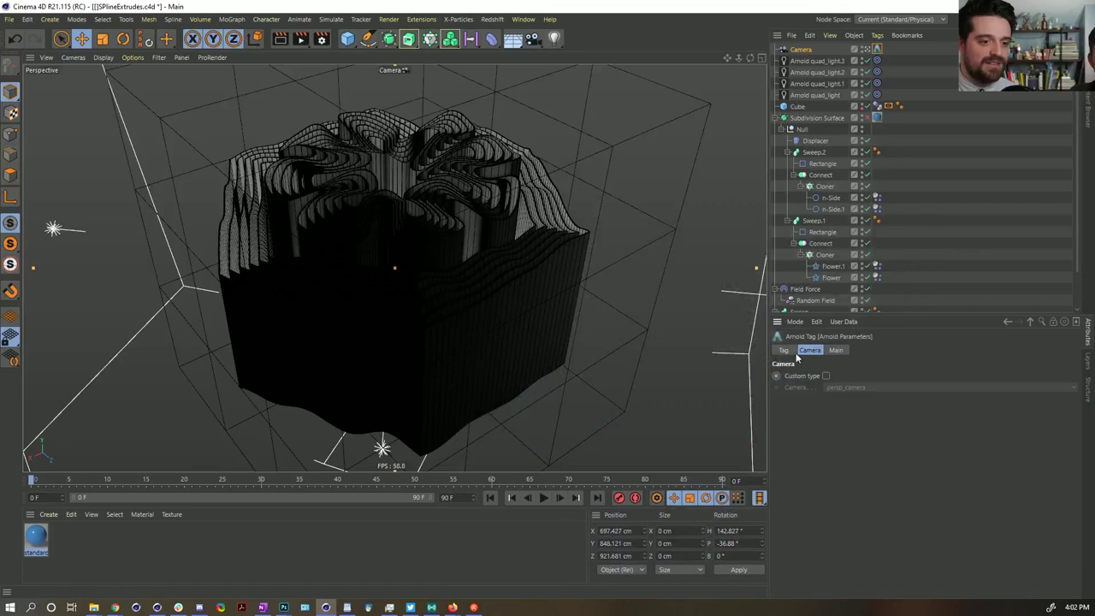
{"action": "left_click", "coordinate": [803, 52]}
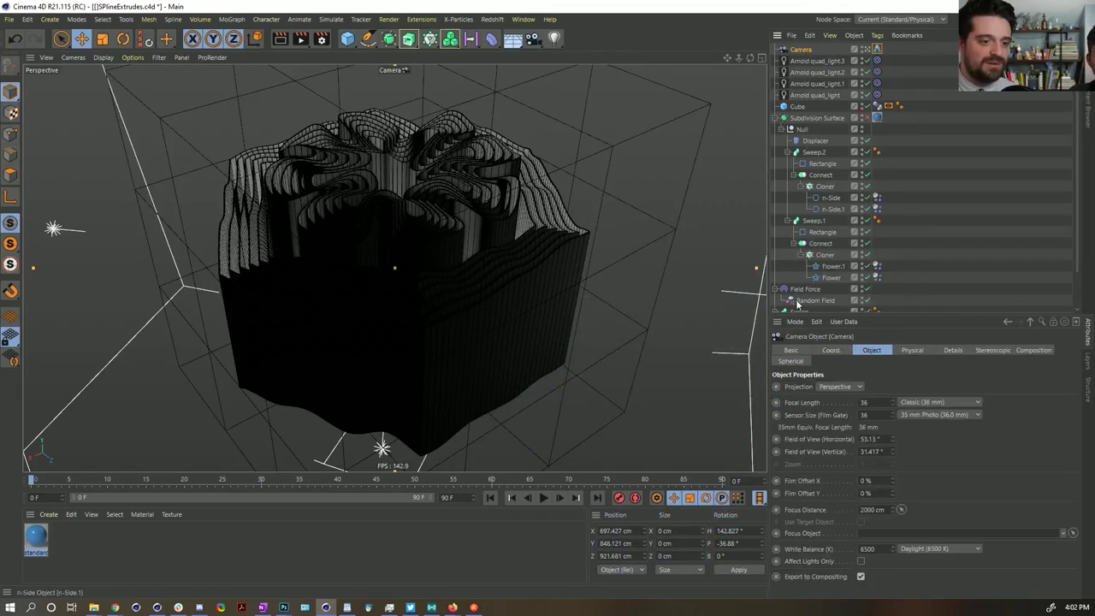
{"action": "left_click", "coordinate": [830, 351]}
{"action": "left_click_drag", "start_coordinate": [974, 417], "coordinate": [1027, 417]}
{"action": "left_click_drag", "start_coordinate": [369, 268], "coordinate": [455, 127]}
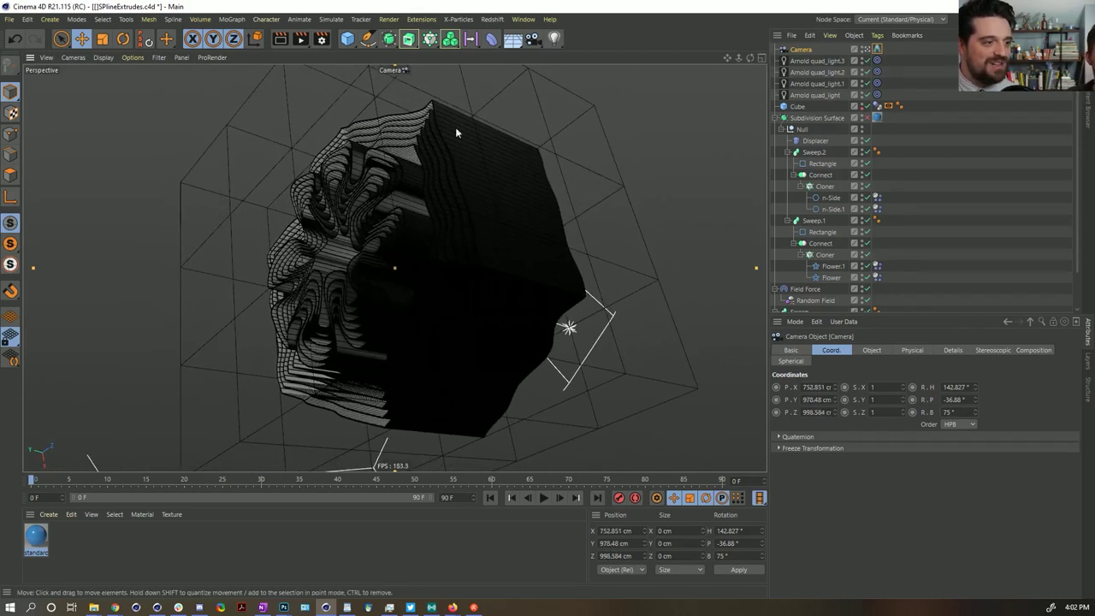
{"action": "left_click", "coordinate": [421, 19]}
Reopen the Arnold IPR window, move it aside, and orbit the camera to face the hexagon's top
{"action": "mouse_move", "coordinate": [541, 202]}
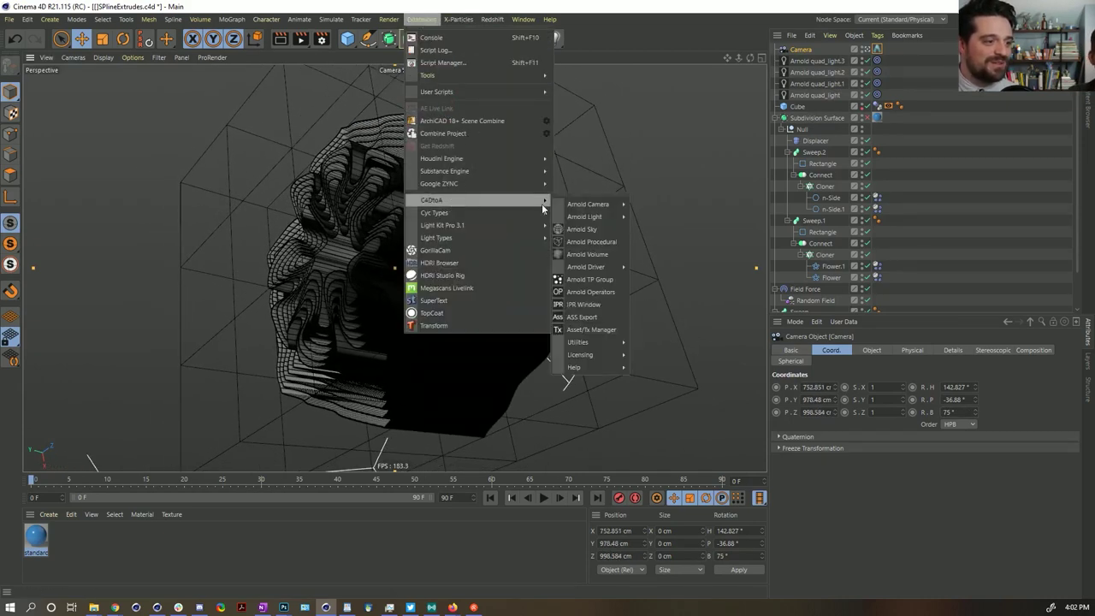
{"action": "left_click", "coordinate": [590, 308]}
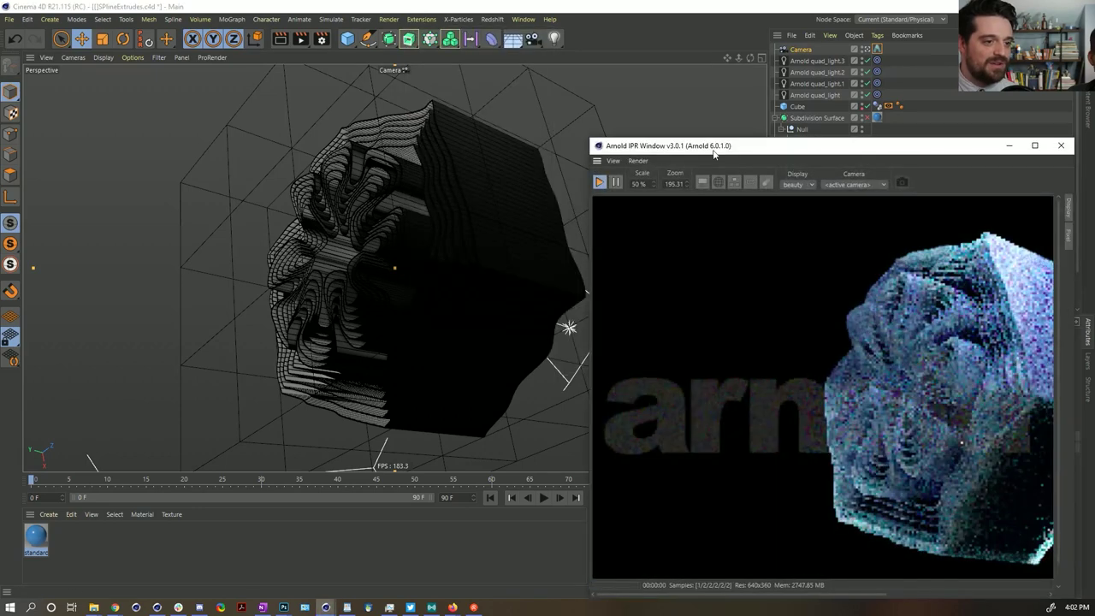
{"action": "left_click_drag", "start_coordinate": [711, 149], "coordinate": [417, 65]}
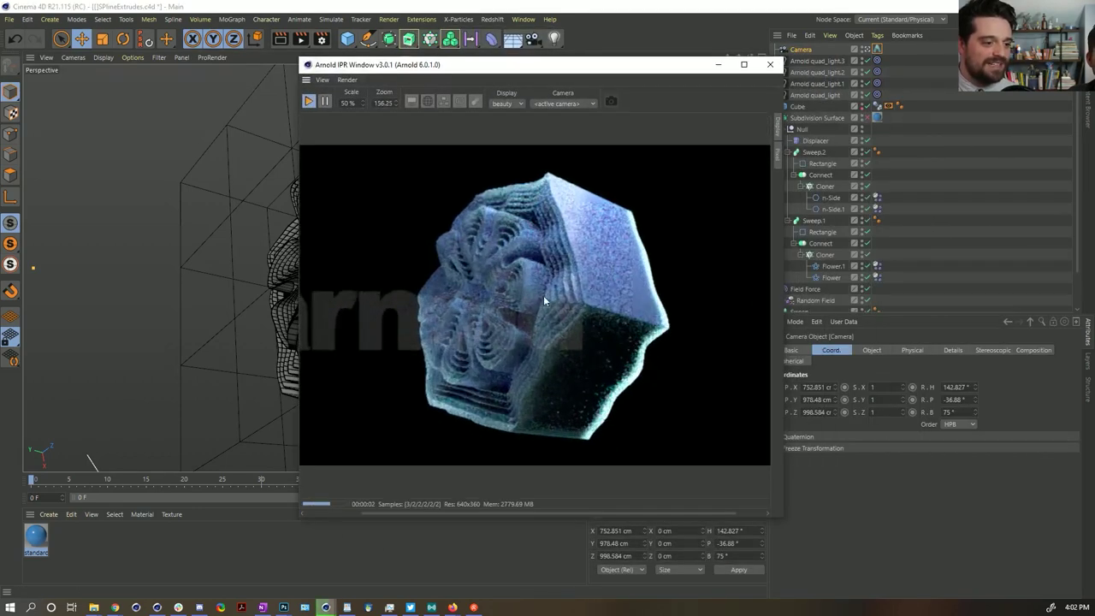
{"action": "scroll", "coordinate": [546, 300], "scroll_direction": "up", "scroll_amount": 2}
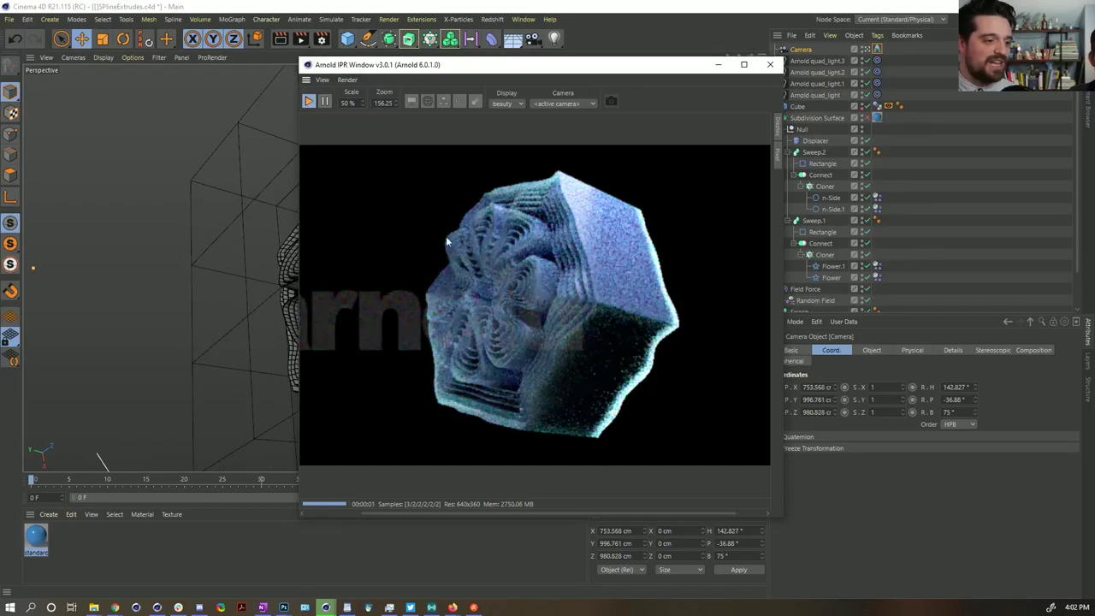
{"action": "left_click_drag", "start_coordinate": [576, 74], "coordinate": [771, 70]}
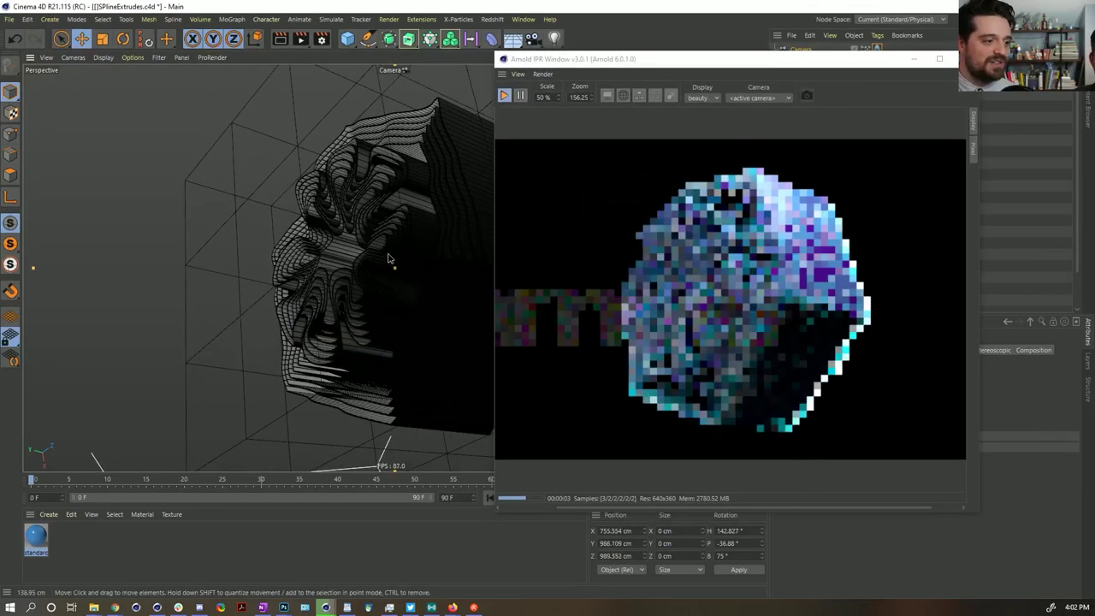
{"action": "mouse_move", "coordinate": [355, 266]}
{"action": "left_mouse_down", "text": "alt"}
{"action": "mouse_move", "coordinate": [411, 272]}
{"action": "mouse_move", "coordinate": [325, 248]}
{"action": "mouse_move", "coordinate": [368, 261]}
{"action": "mouse_move", "coordinate": [342, 256]}
{"action": "mouse_move", "coordinate": [352, 268]}
{"action": "left_mouse_up", "text": "alt"}
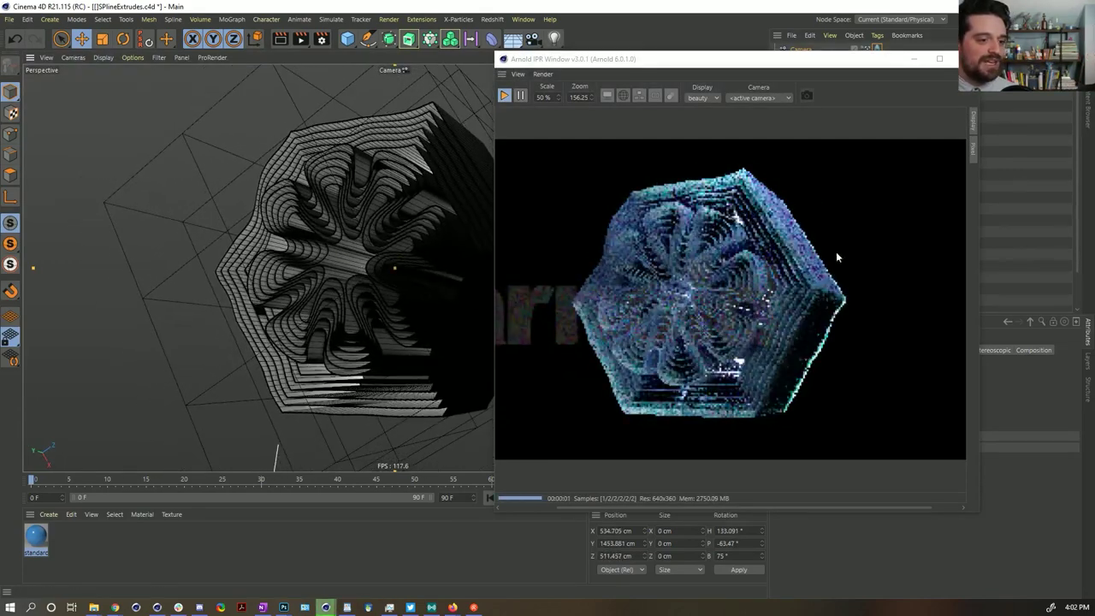
Switch the renderer to Arnold Renderer in Render Settings
{"action": "left_click", "coordinate": [321, 39]}
{"action": "left_click", "coordinate": [406, 56]}
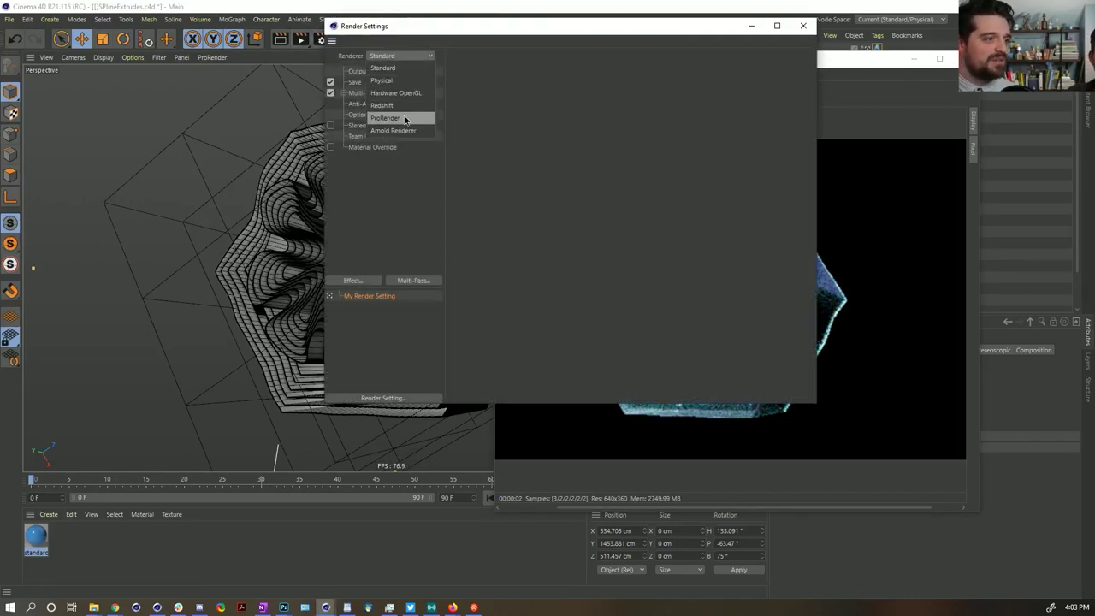
{"action": "left_click", "coordinate": [405, 133]}
Set atmosphere_volume as the Arnold scene atmosphere and close Render Settings
{"action": "scroll", "coordinate": [485, 216], "scroll_direction": "up", "scroll_amount": 5}
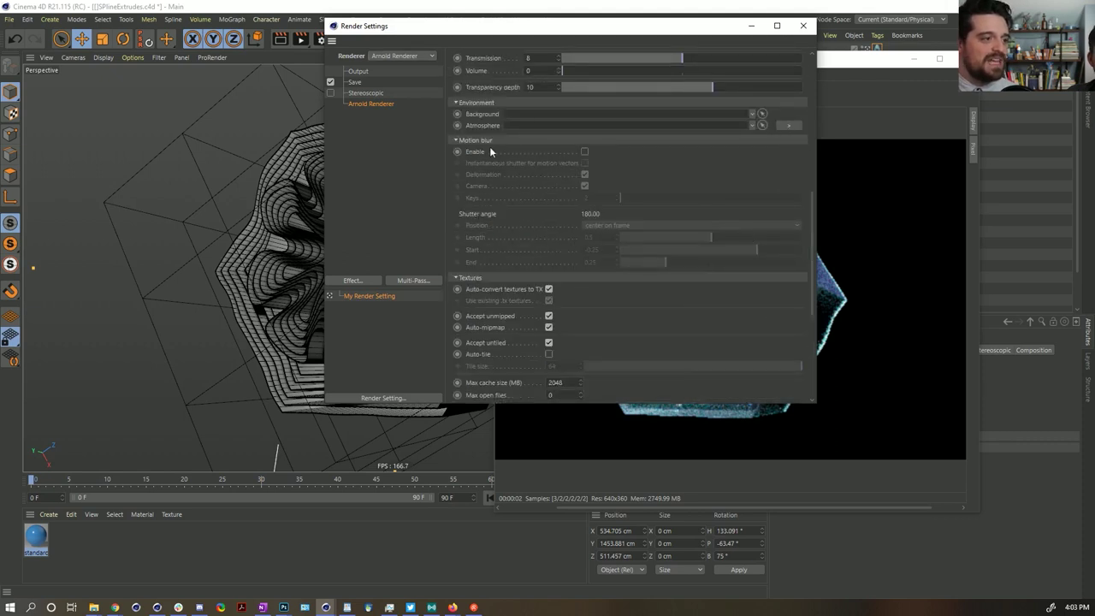
{"action": "scroll", "coordinate": [490, 147], "scroll_direction": "up", "scroll_amount": 8}
{"action": "scroll", "coordinate": [484, 107], "scroll_direction": "down", "scroll_amount": 8}
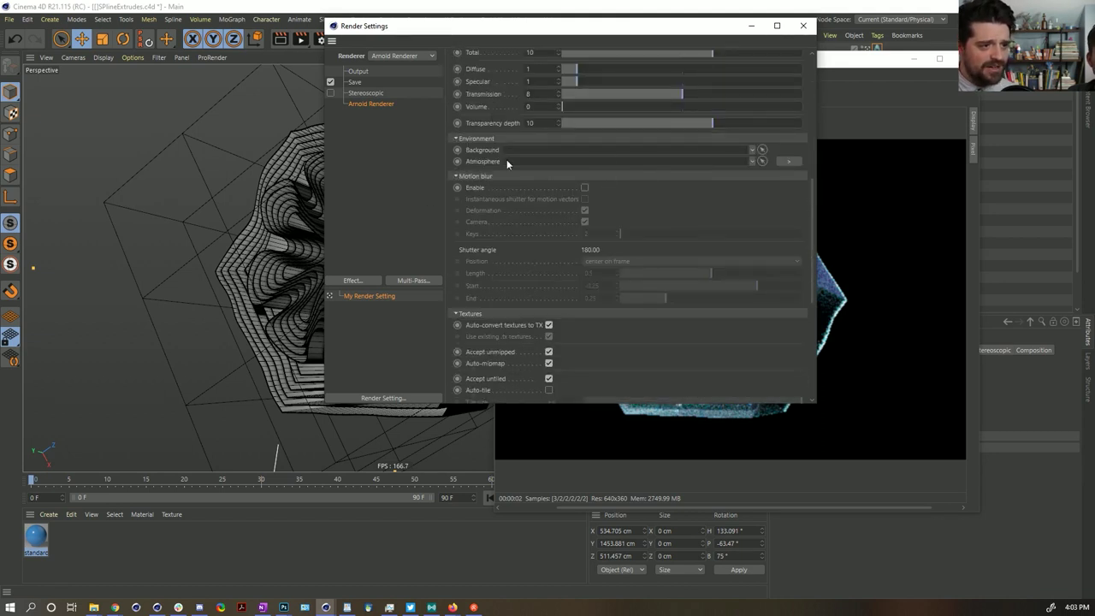
{"action": "left_click", "coordinate": [788, 161]}
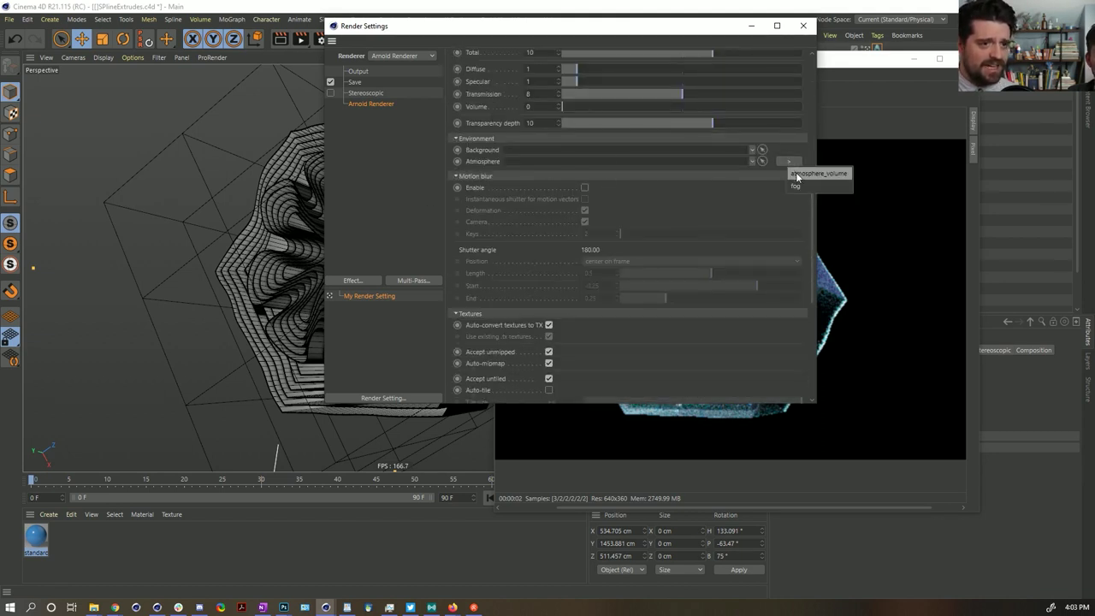
{"action": "left_click", "coordinate": [795, 174]}
{"action": "left_click", "coordinate": [803, 25]}
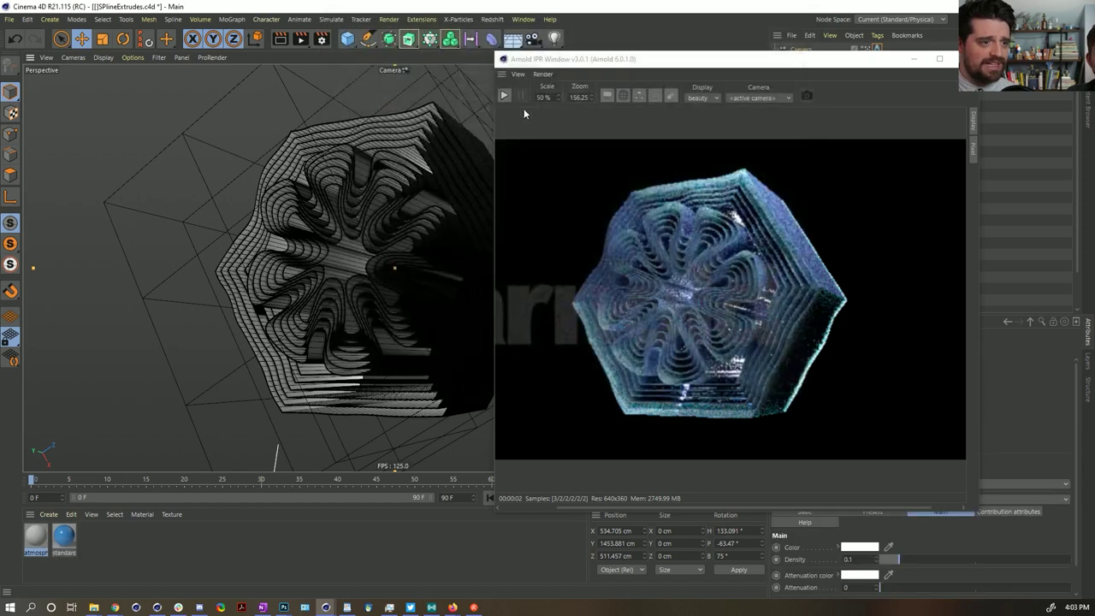
Set the Volume contribution of all four Arnold quad lights to 0
{"action": "left_click_drag", "start_coordinate": [739, 64], "coordinate": [423, 57]}
{"action": "left_click", "coordinate": [815, 95]}
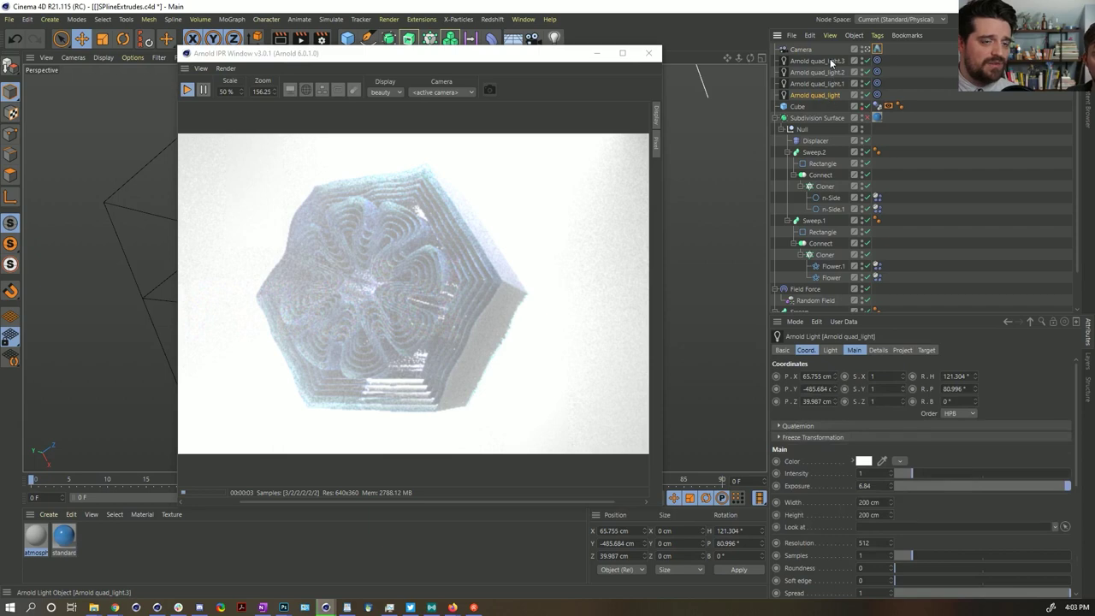
{"action": "left_click", "coordinate": [817, 60], "text": "shift"}
{"action": "scroll", "coordinate": [796, 471], "scroll_direction": "down", "scroll_amount": 5}
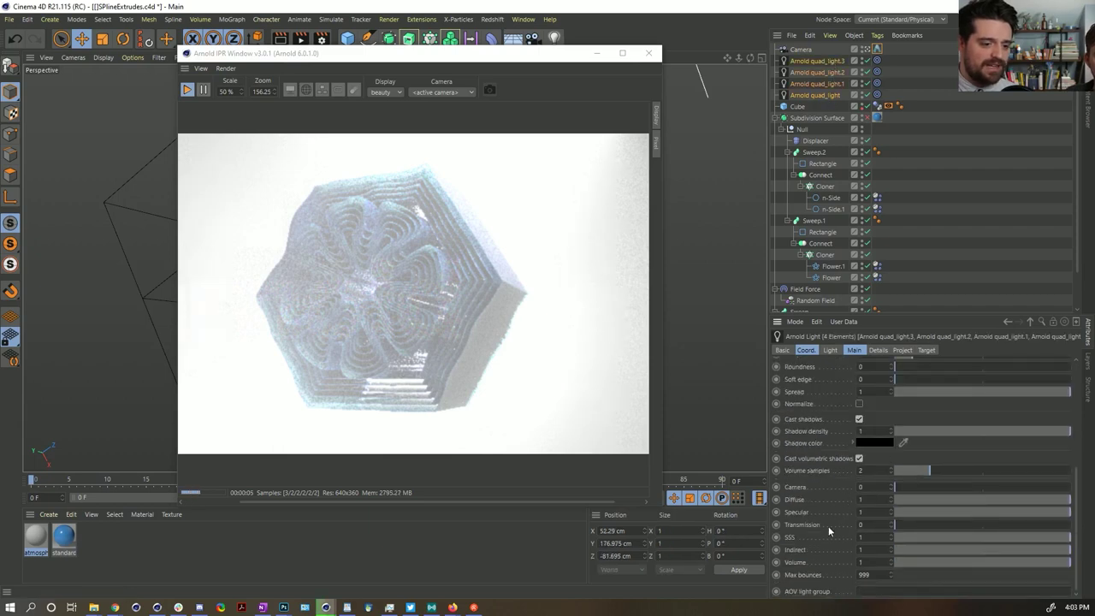
{"action": "type", "text": "0"}
{"action": "key", "text": "Return"}
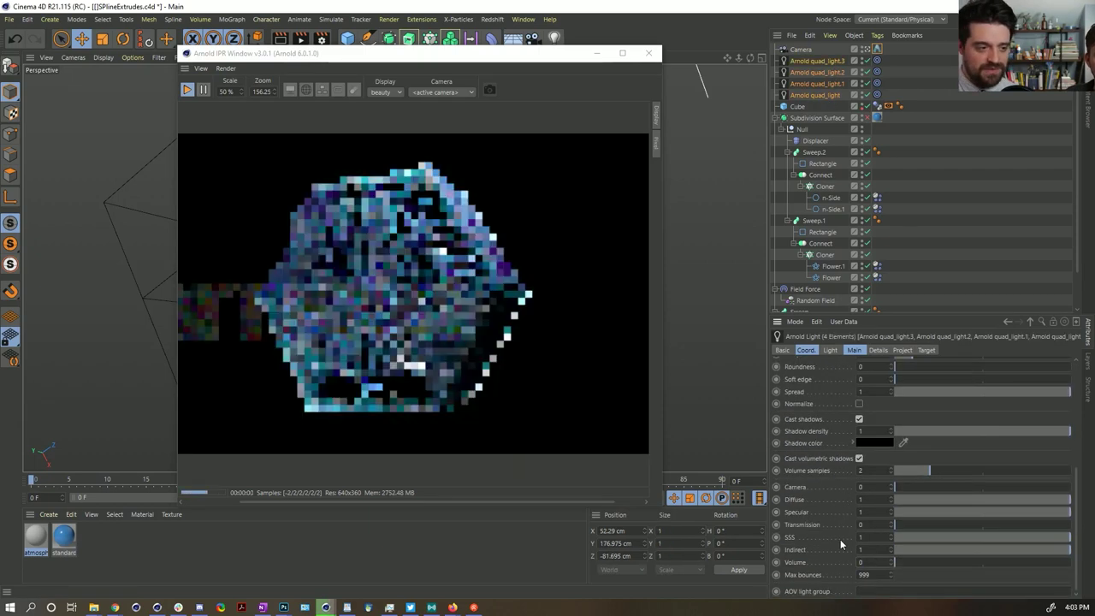
Raise only Arnold quad_light's Volume contribution to 0.58
{"action": "left_click", "coordinate": [936, 130]}
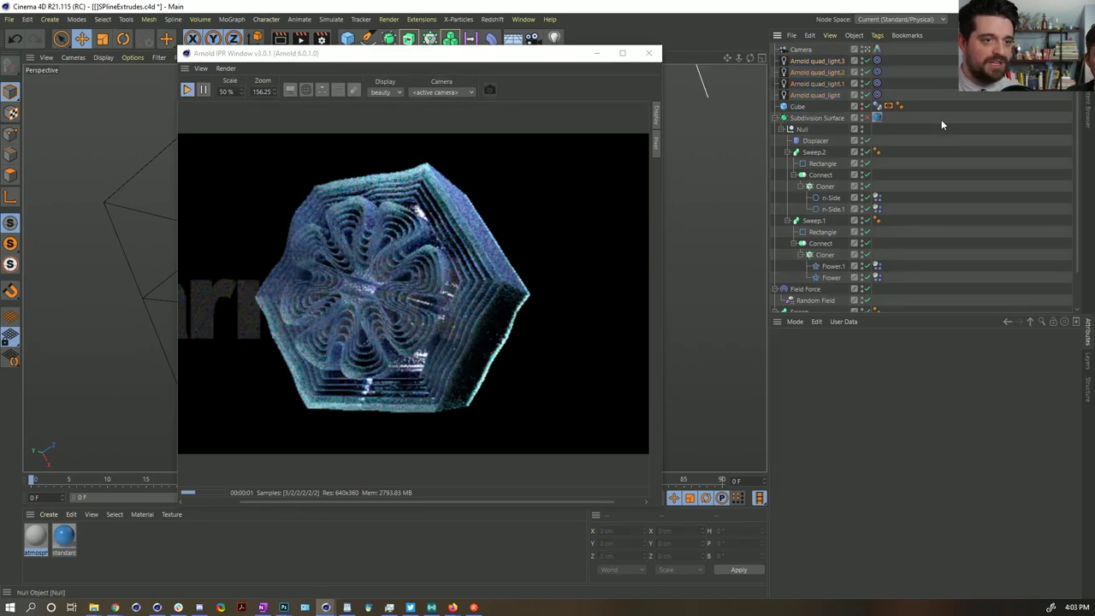
{"action": "left_click", "coordinate": [816, 95]}
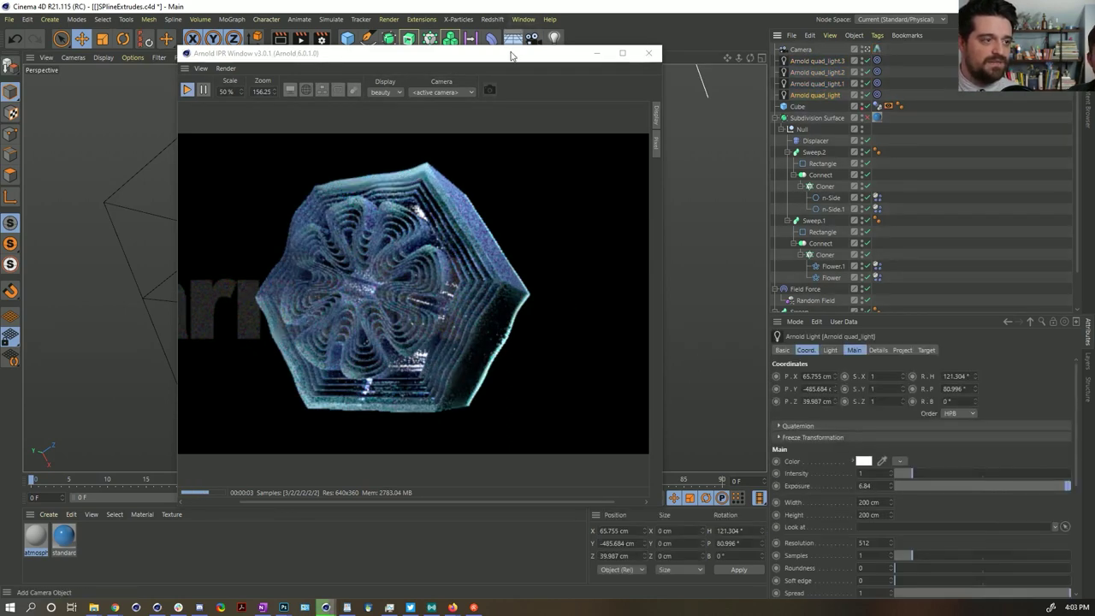
{"action": "left_click_drag", "start_coordinate": [509, 55], "coordinate": [464, 114]}
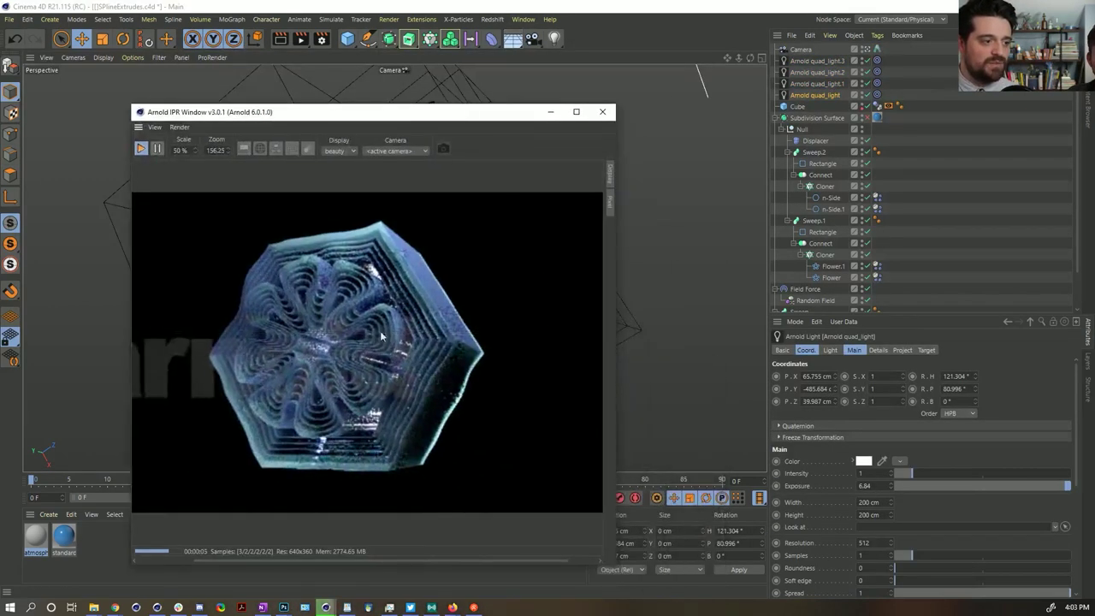
{"action": "scroll", "coordinate": [909, 501], "scroll_direction": "down", "scroll_amount": 3}
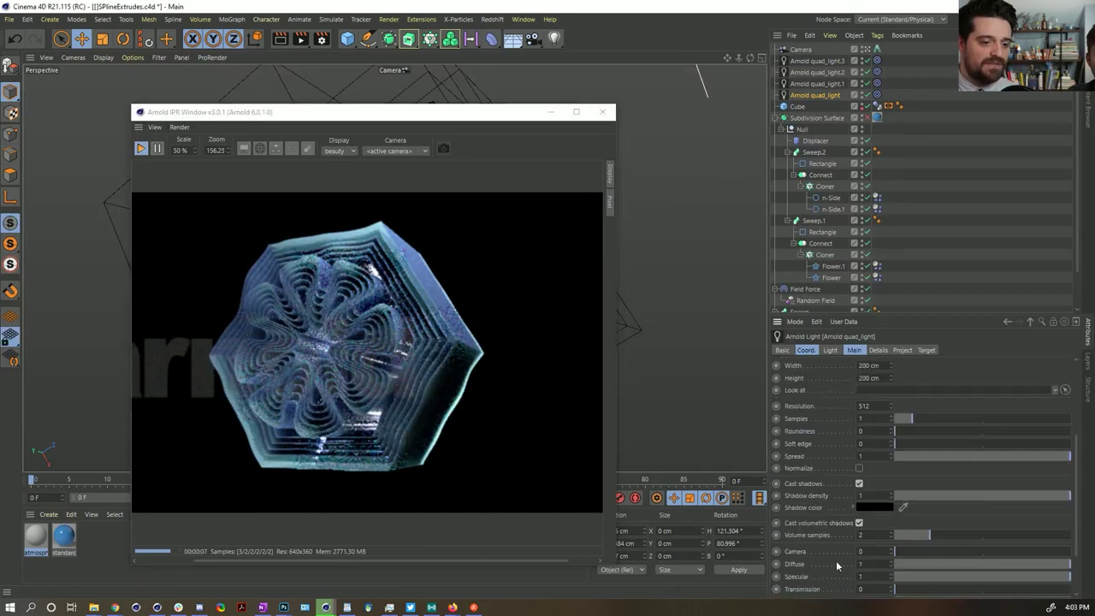
{"action": "scroll", "coordinate": [856, 556], "scroll_direction": "down", "scroll_amount": 3}
{"action": "left_click_drag", "start_coordinate": [901, 563], "coordinate": [997, 561]}
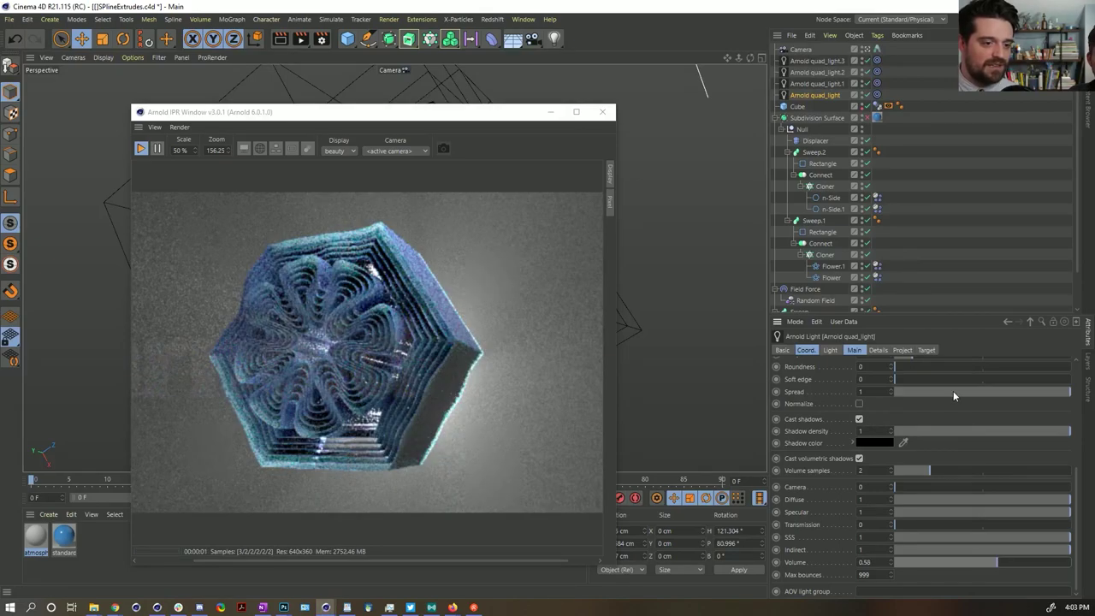
Narrow the quad light's spread to 0.23 and enlarge the IPR window
{"action": "left_click", "coordinate": [954, 391]}
{"action": "left_click_drag", "start_coordinate": [954, 395], "coordinate": [925, 391]}
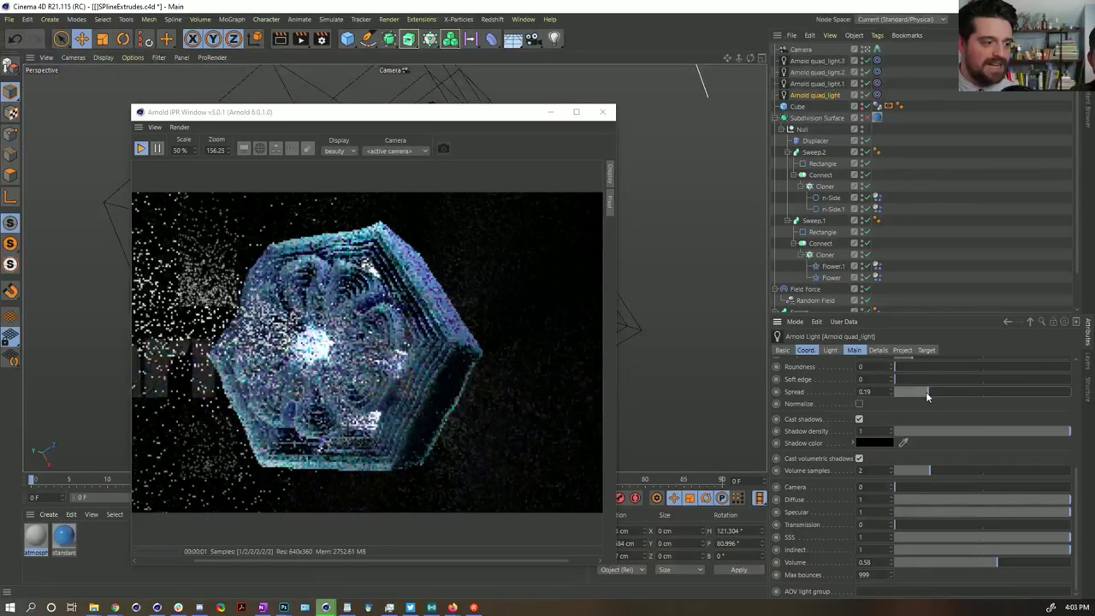
{"action": "left_click_drag", "start_coordinate": [331, 112], "coordinate": [527, 86]}
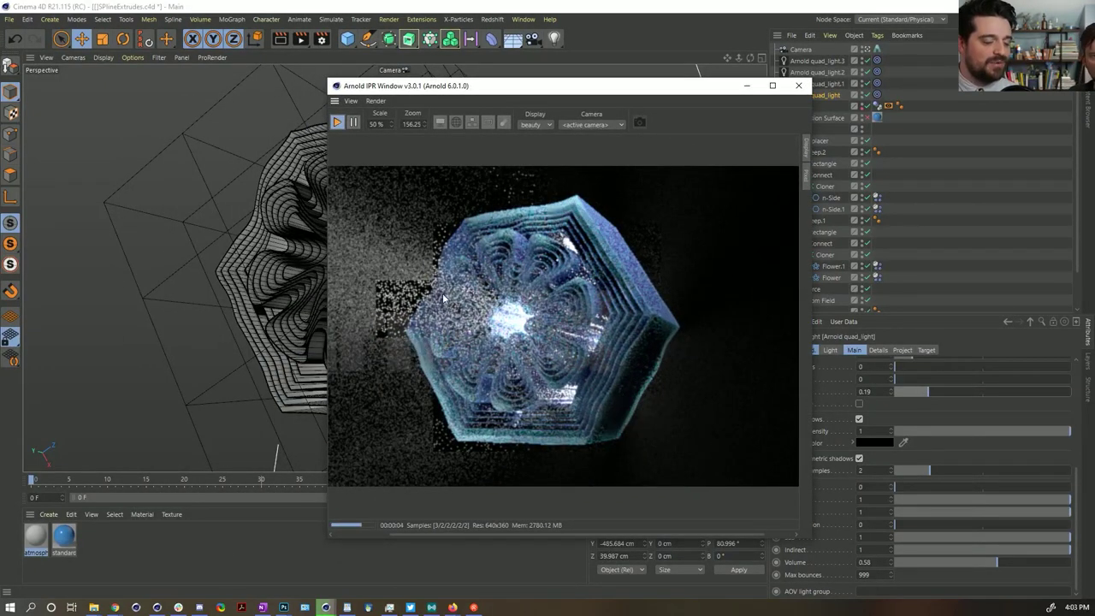
{"action": "left_click_drag", "start_coordinate": [329, 79], "coordinate": [64, 19]}
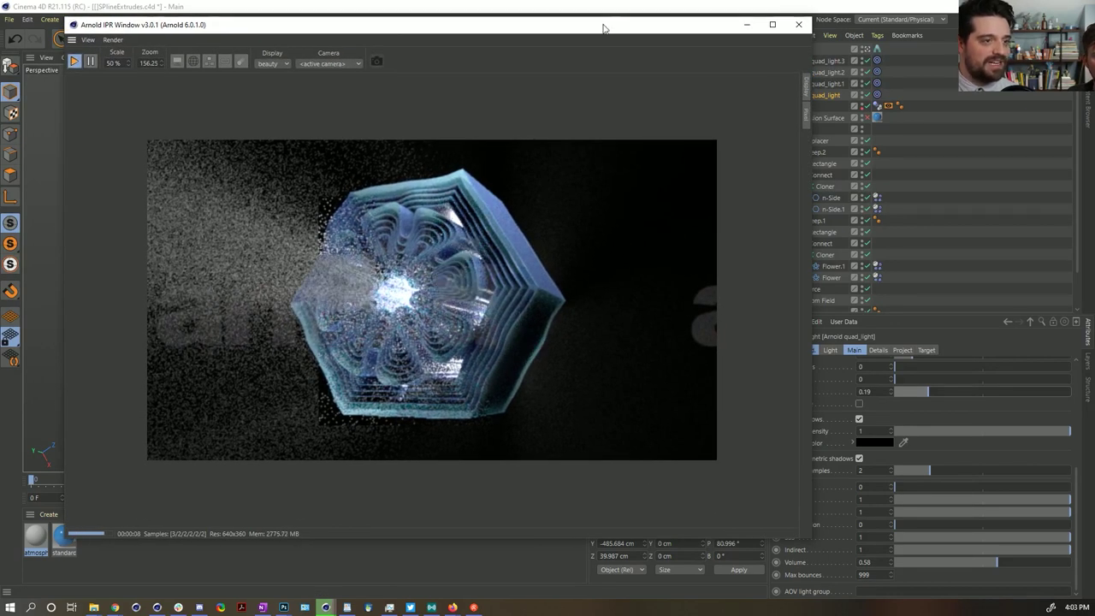
{"action": "left_click_drag", "start_coordinate": [604, 28], "coordinate": [565, 56]}
Set the light's SSS contribution to 0, Diffuse to 0.11 and Specular to 0.09
{"action": "left_click", "coordinate": [944, 537]}
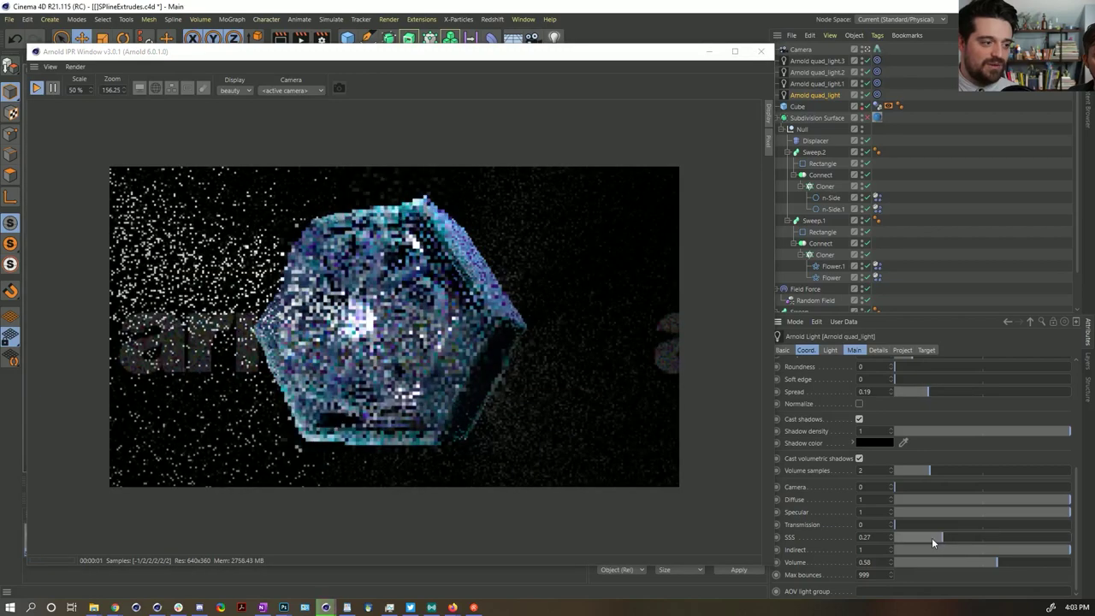
{"action": "left_click_drag", "start_coordinate": [932, 538], "coordinate": [870, 541]}
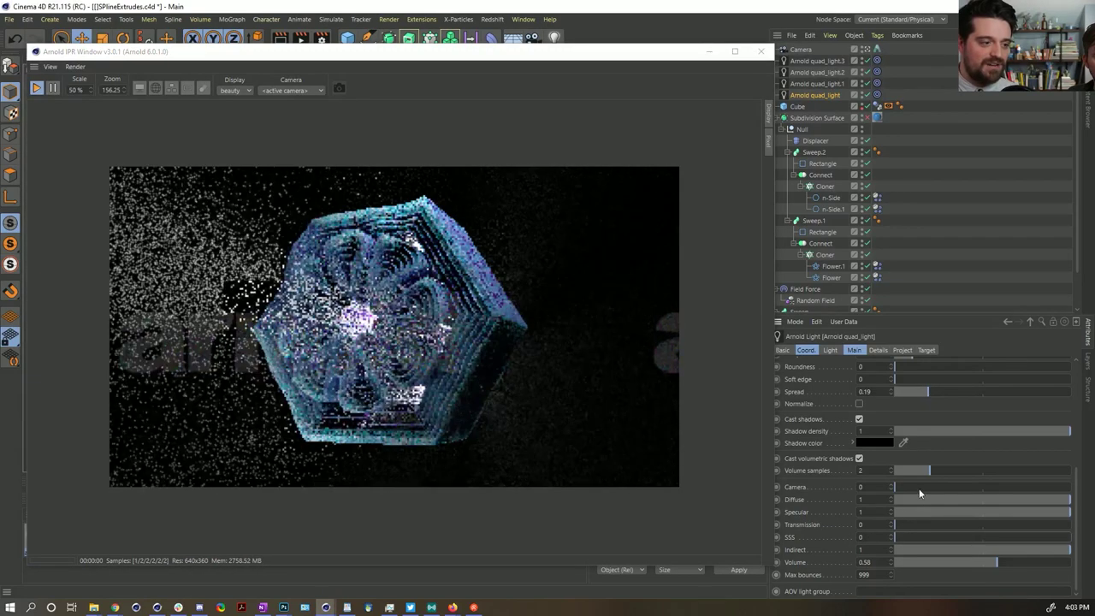
{"action": "left_click", "coordinate": [914, 499]}
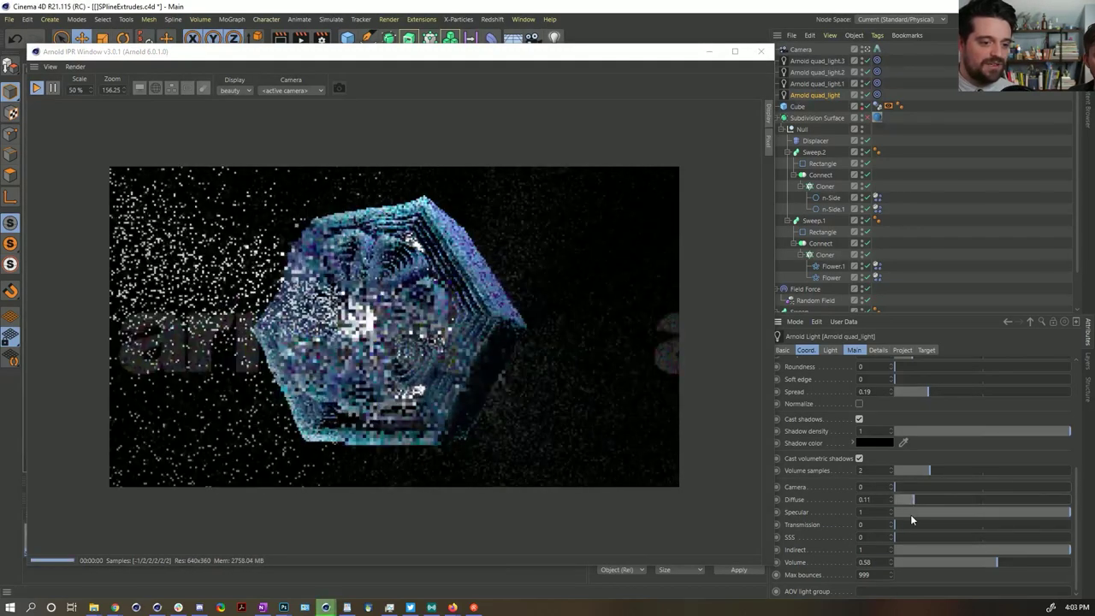
{"action": "left_click", "coordinate": [910, 512]}
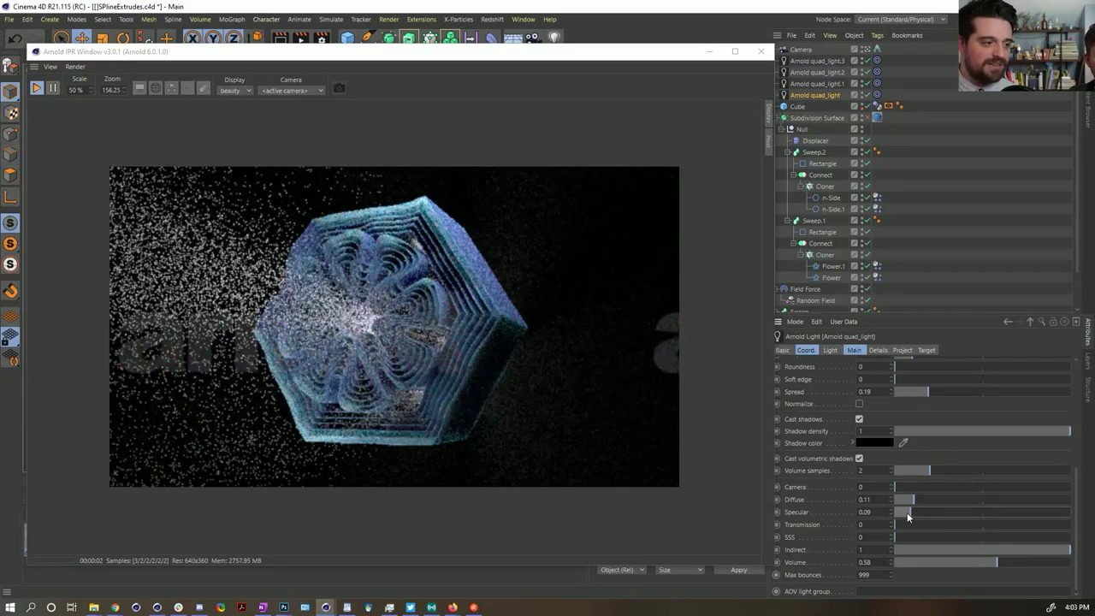
{"action": "left_click_drag", "start_coordinate": [404, 51], "coordinate": [562, 36]}
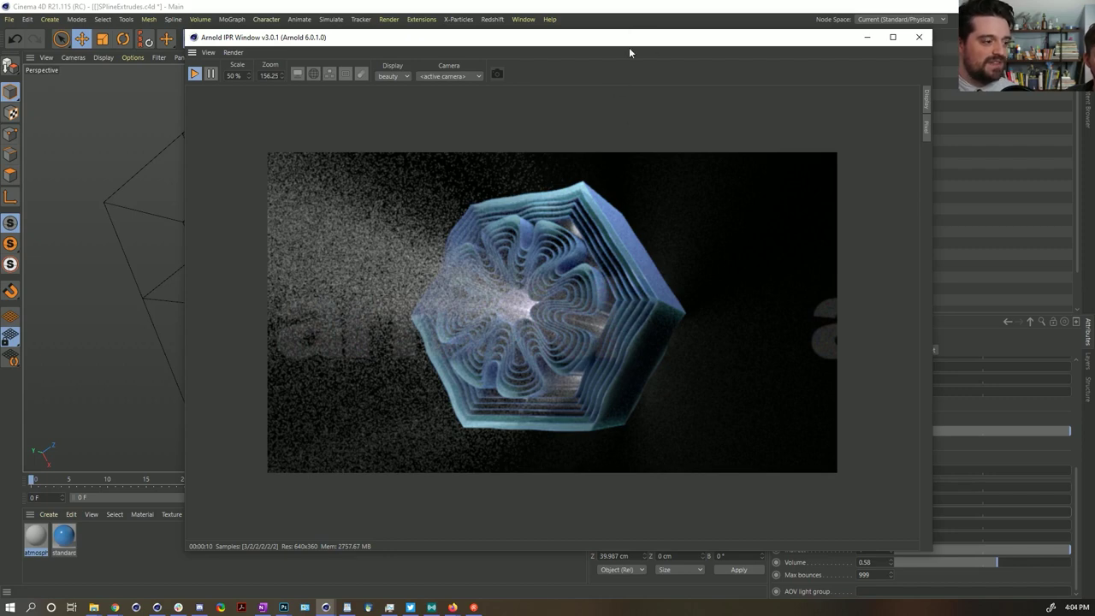
Raise the atmosphere_volume material's Samples from 5 to 10
{"action": "left_click_drag", "start_coordinate": [540, 42], "coordinate": [447, 33]}
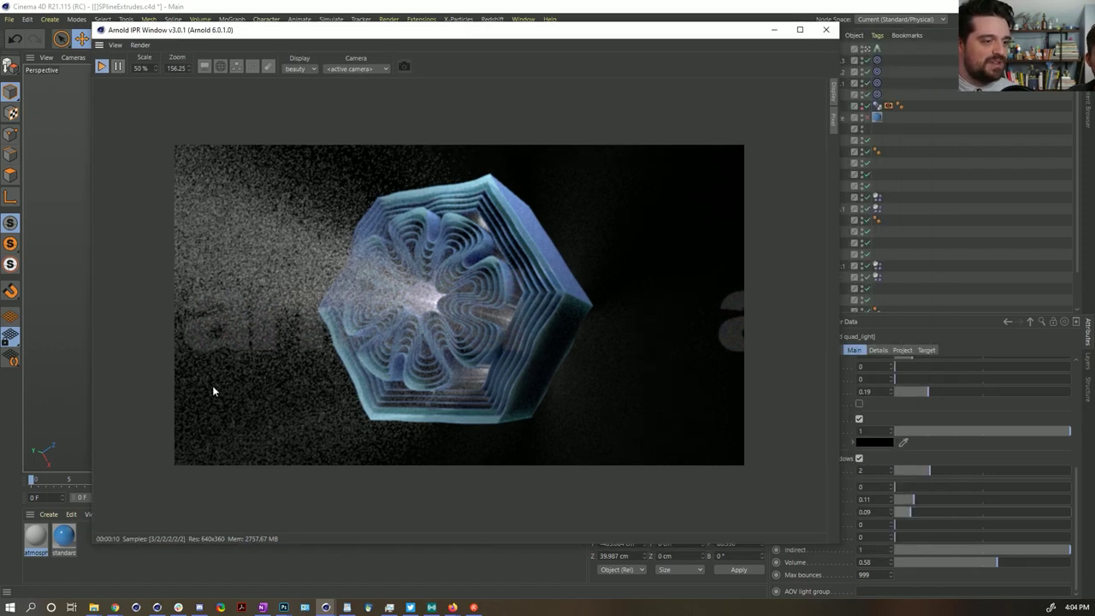
{"action": "left_click", "coordinate": [26, 550]}
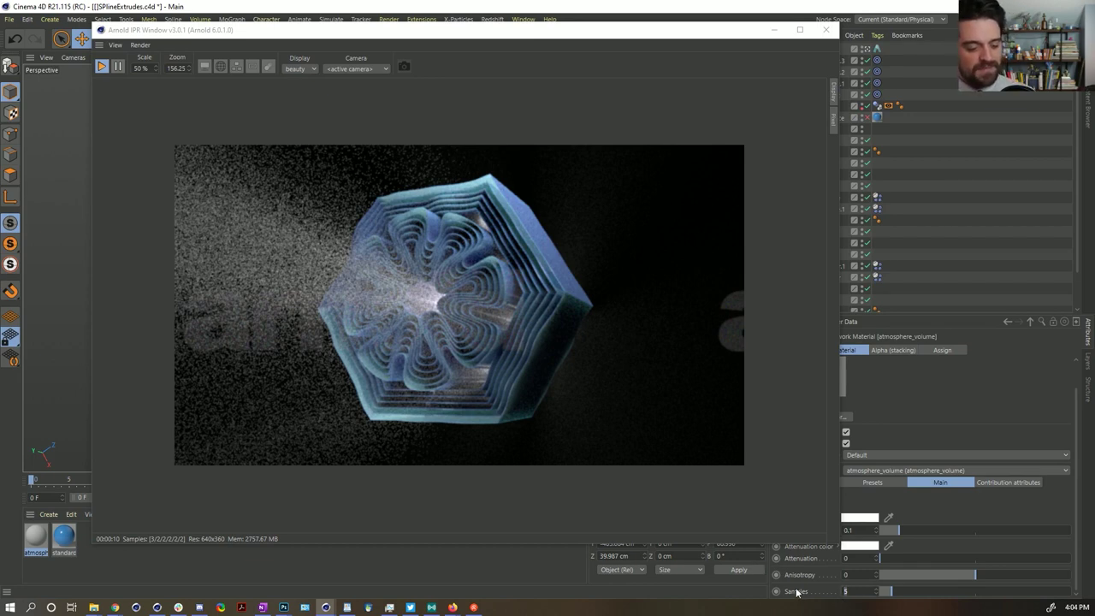
{"action": "type", "text": "10"}
{"action": "key", "text": "Return"}
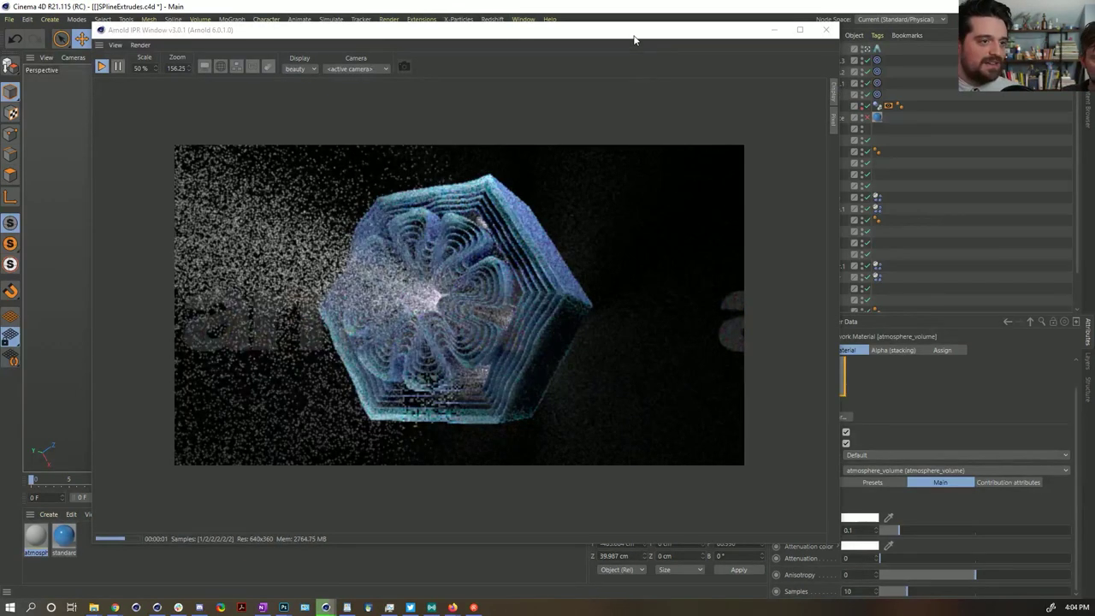
Stop the Arnold IPR render and close its window
{"action": "left_click_drag", "start_coordinate": [634, 39], "coordinate": [653, 37]}
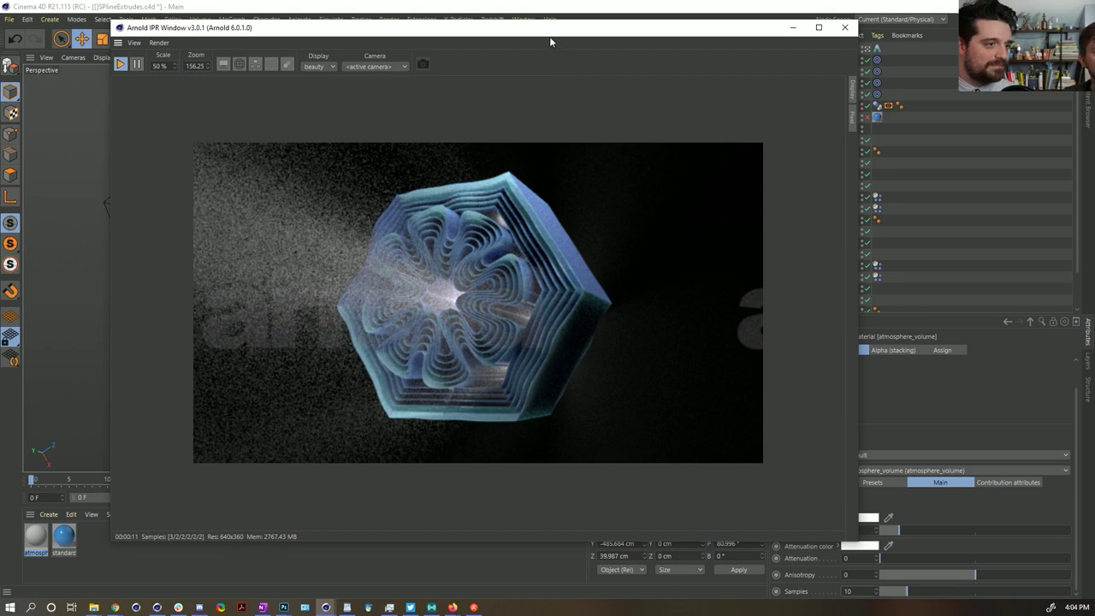
{"action": "left_click", "coordinate": [120, 65]}
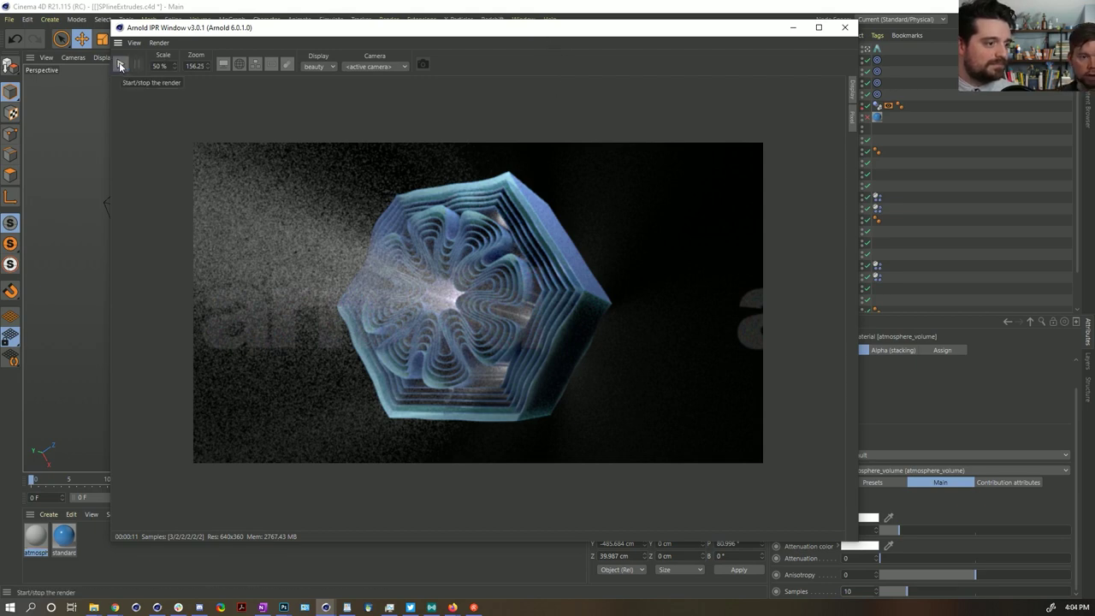
{"action": "key", "text": "alt+F4"}
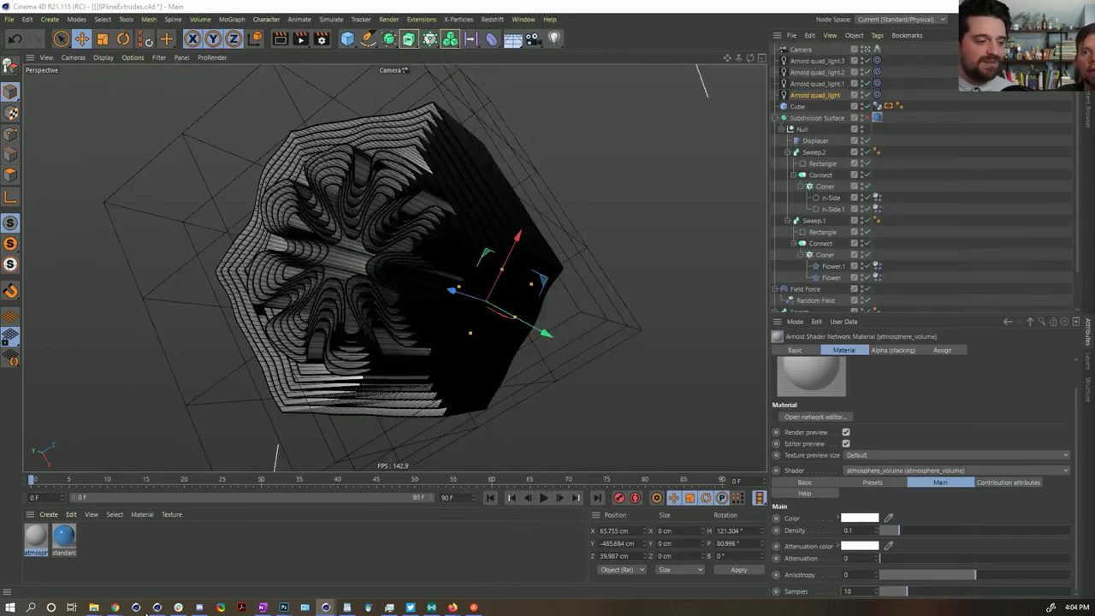
Play the displacement animation, pause at frame 25, and orbit the viewport
{"action": "left_click", "coordinate": [545, 498]}
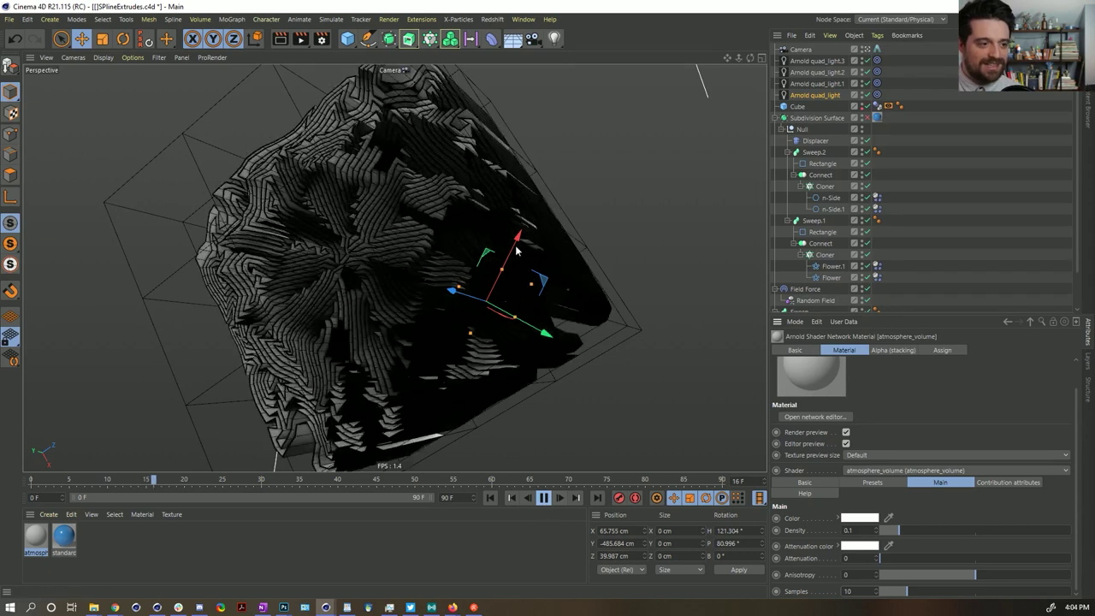
{"action": "left_click", "coordinate": [544, 498]}
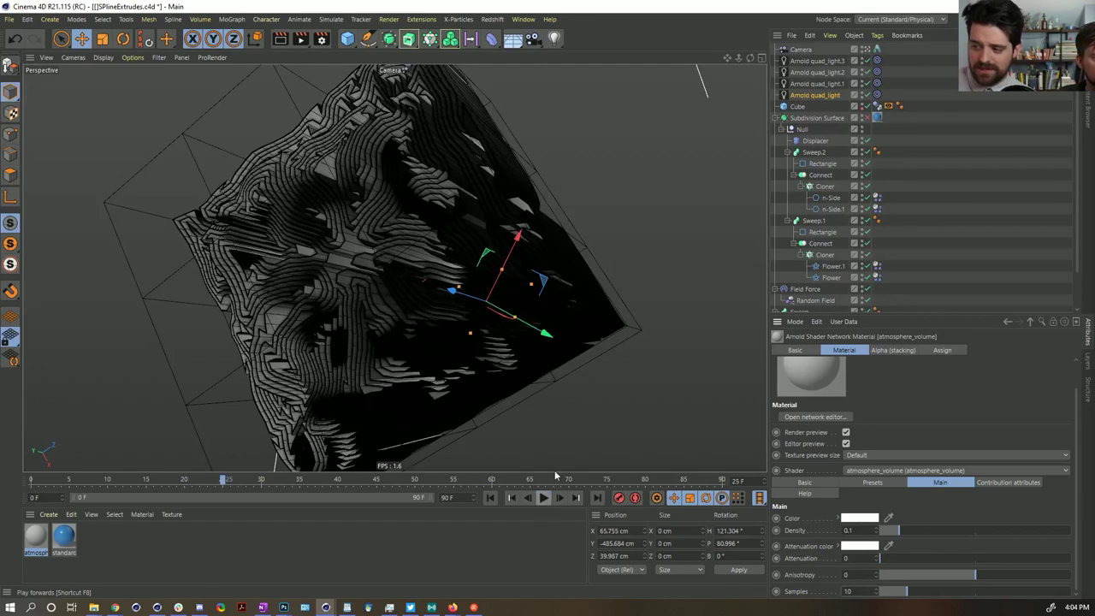
{"action": "left_click_drag", "start_coordinate": [434, 276], "coordinate": [410, 243], "text": "alt"}
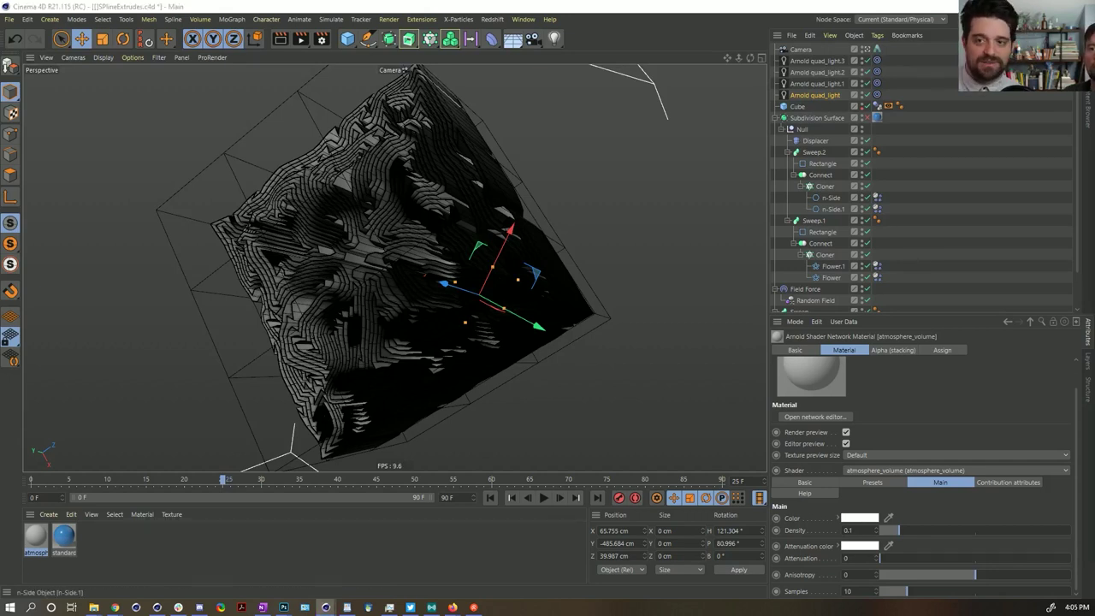
Open the Arnold IPR over the viewport and orbit to view the frame-25 blue cube
{"action": "left_click", "coordinate": [368, 38]}
{"action": "left_click_drag", "start_coordinate": [539, 36], "coordinate": [704, 24]}
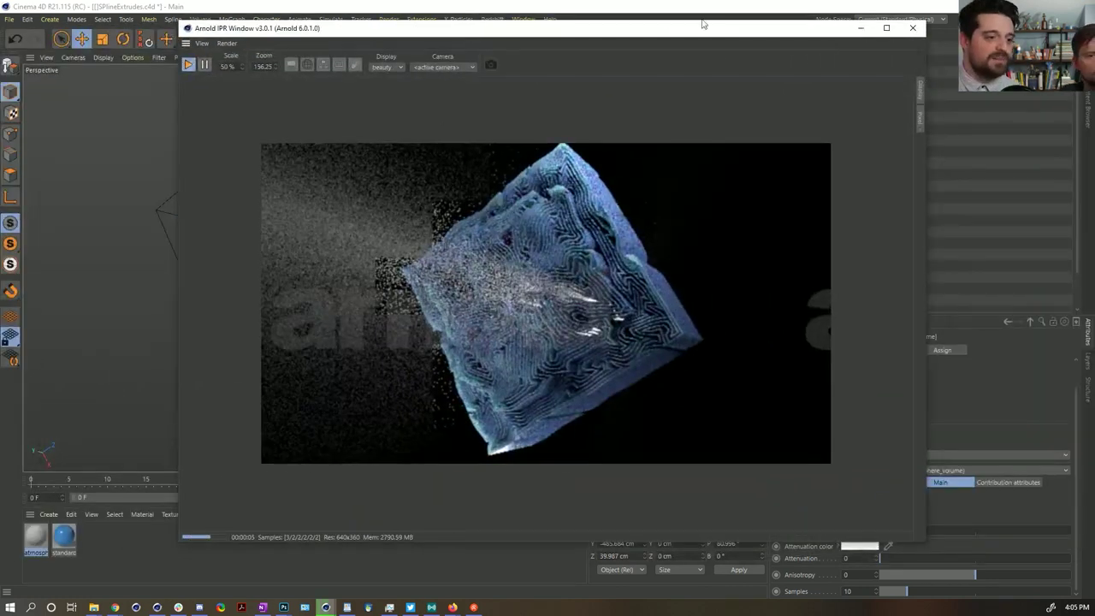
{"action": "left_click_drag", "start_coordinate": [605, 34], "coordinate": [485, 24]}
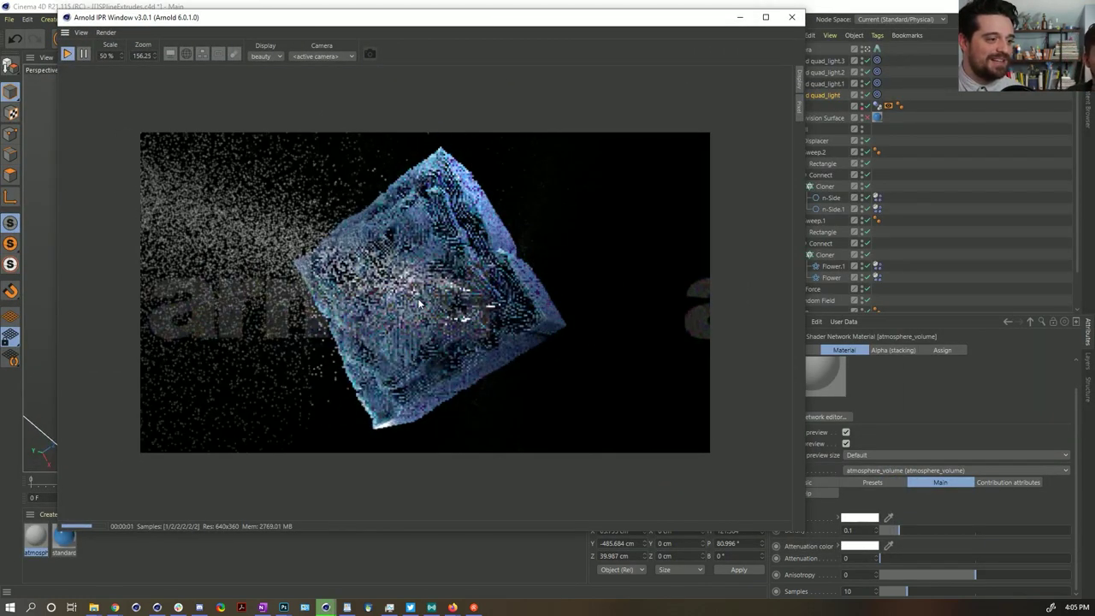
{"action": "left_click_drag", "start_coordinate": [421, 297], "coordinate": [385, 277], "text": "alt"}
{"action": "scroll", "coordinate": [968, 216], "scroll_direction": "down", "scroll_amount": 2}
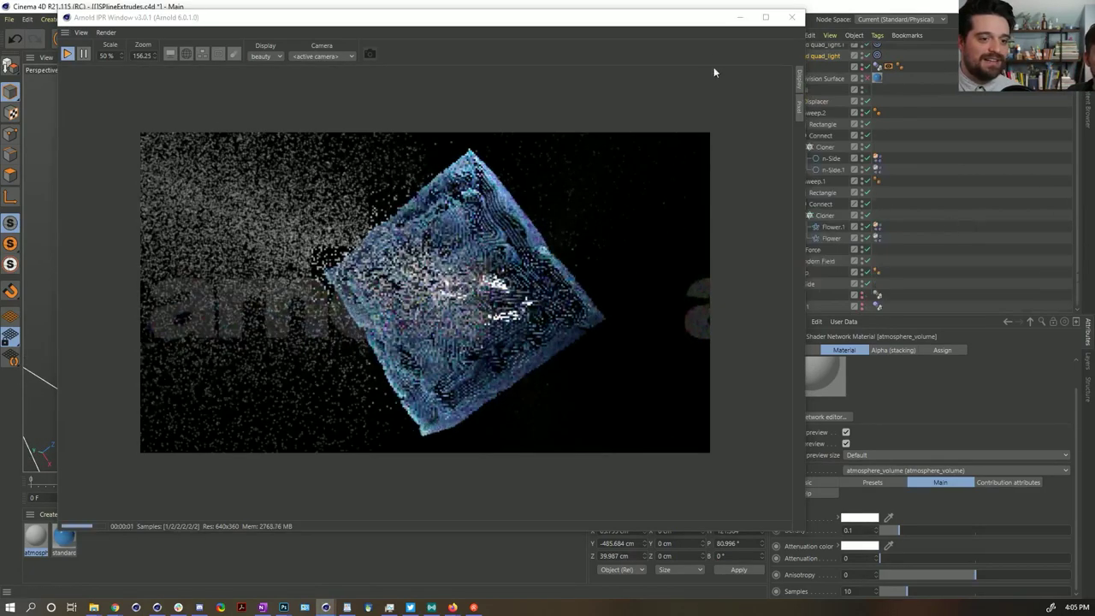
{"action": "left_click_drag", "start_coordinate": [682, 25], "coordinate": [647, 27]}
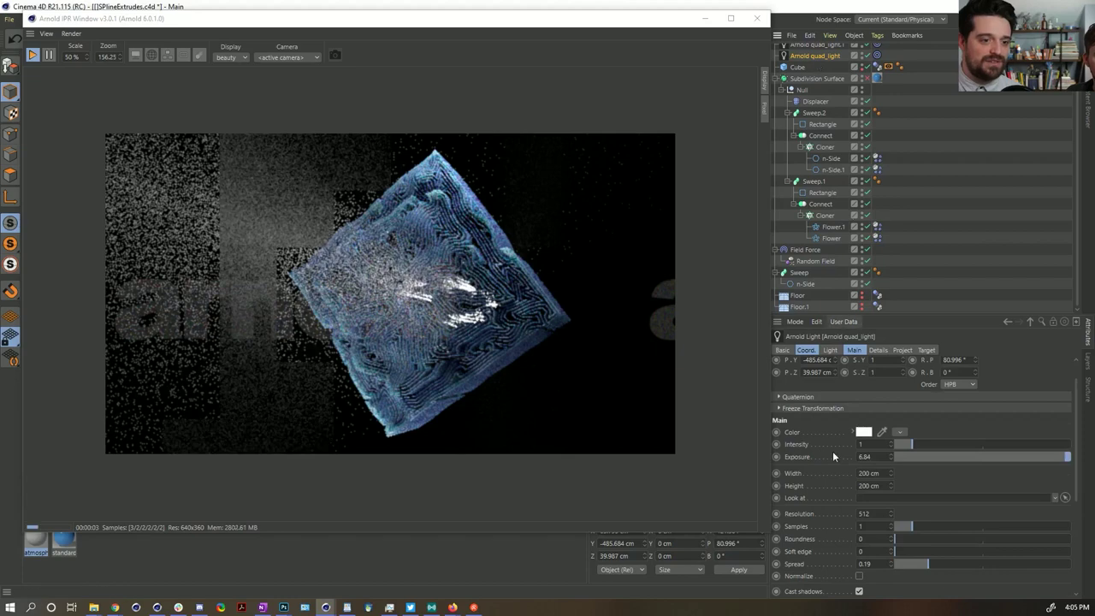
Widen the Arnold quad light to 520 cm and adjust its Volume contribution
{"action": "left_click", "coordinate": [891, 476]}
{"action": "left_click_drag", "start_coordinate": [891, 476], "coordinate": [788, 514]}
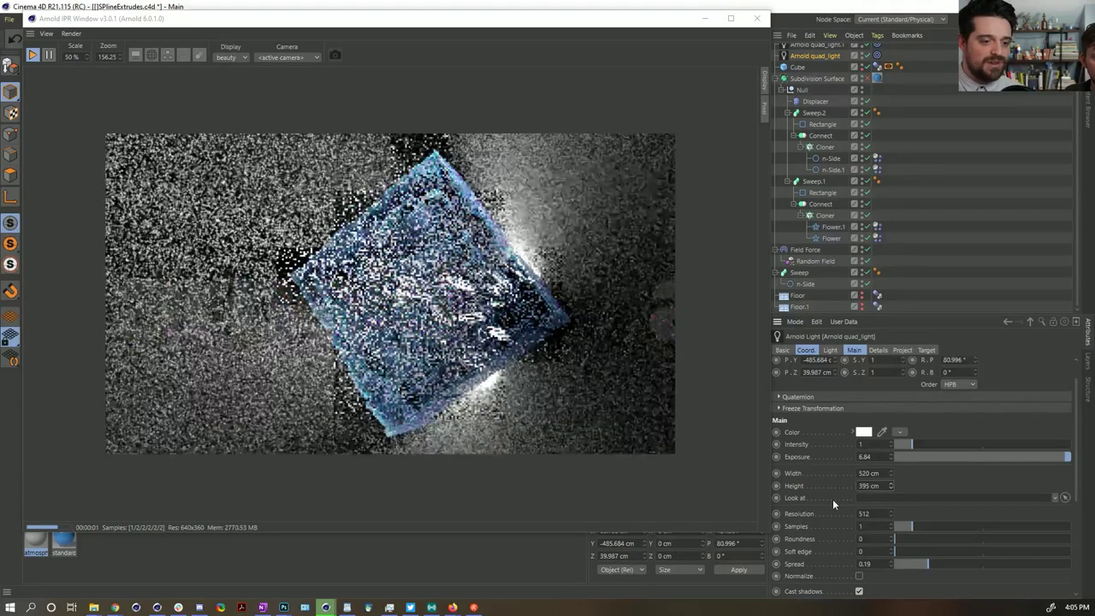
{"action": "scroll", "coordinate": [855, 491], "scroll_direction": "down", "scroll_amount": 5}
{"action": "left_click_drag", "start_coordinate": [926, 565], "coordinate": [911, 563]}
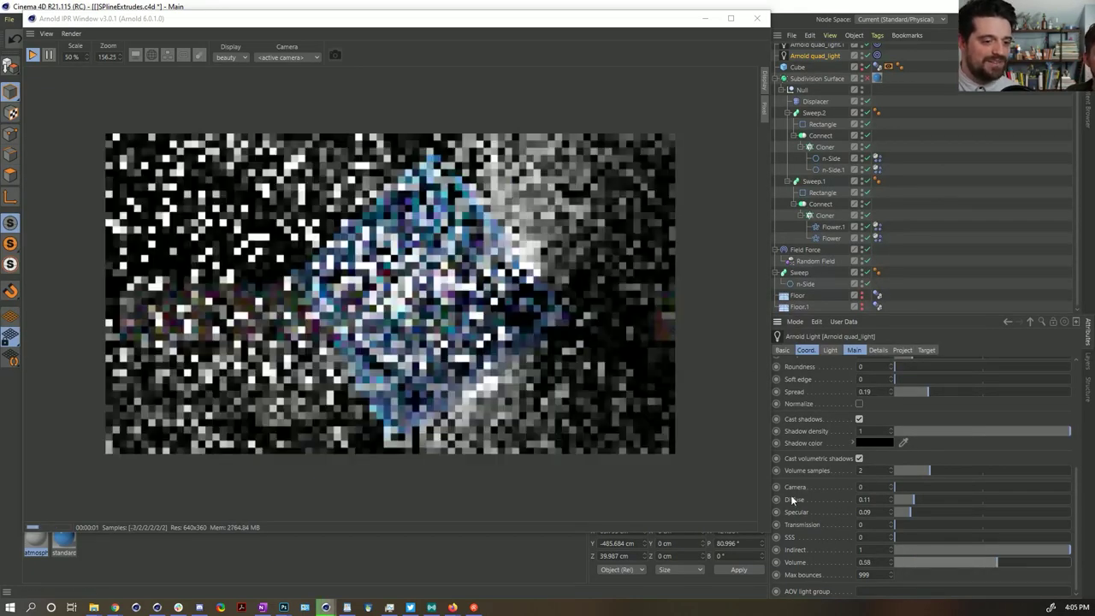
Lower the light's Exposure to 4.73 and Spread to 0.02, checking the IPR
{"action": "scroll", "coordinate": [825, 452], "scroll_direction": "up", "scroll_amount": 5}
{"action": "left_click", "coordinate": [984, 486]}
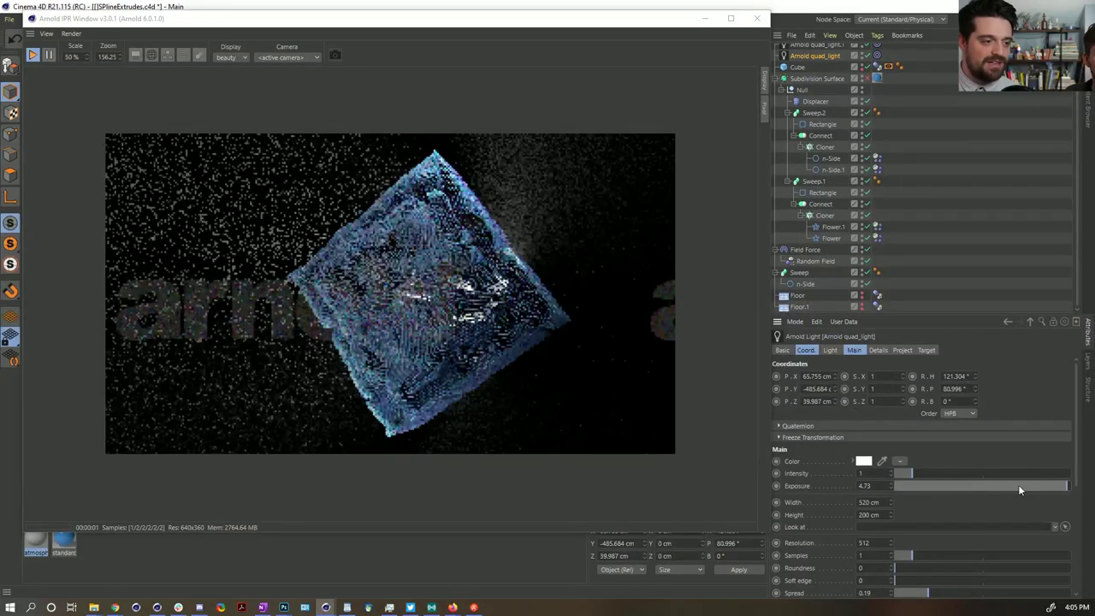
{"action": "scroll", "coordinate": [1022, 445], "scroll_direction": "down", "scroll_amount": 5}
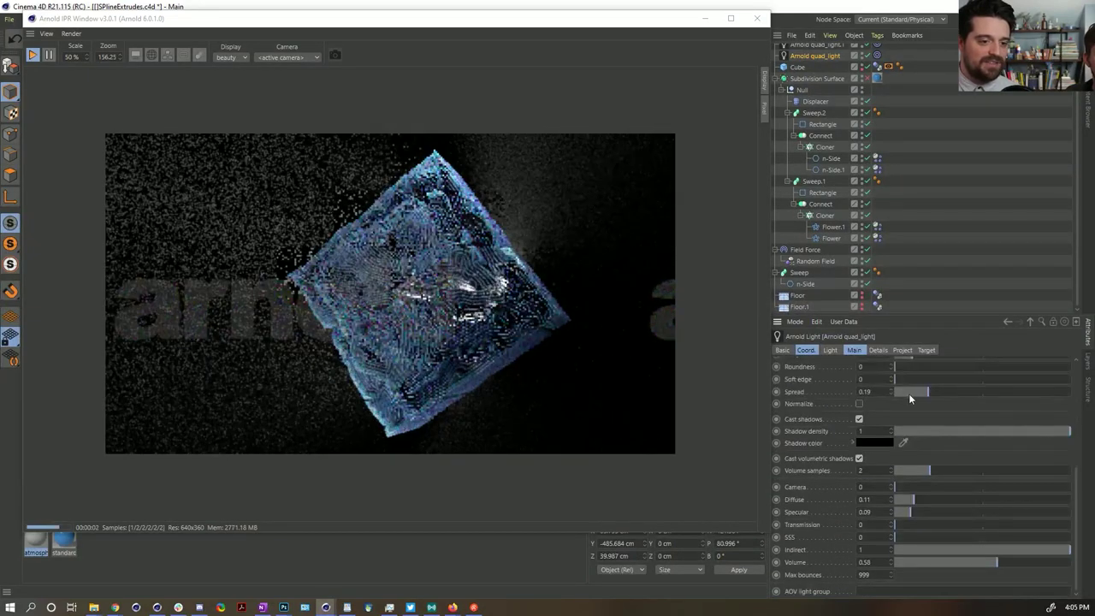
{"action": "left_click_drag", "start_coordinate": [909, 394], "coordinate": [898, 393]}
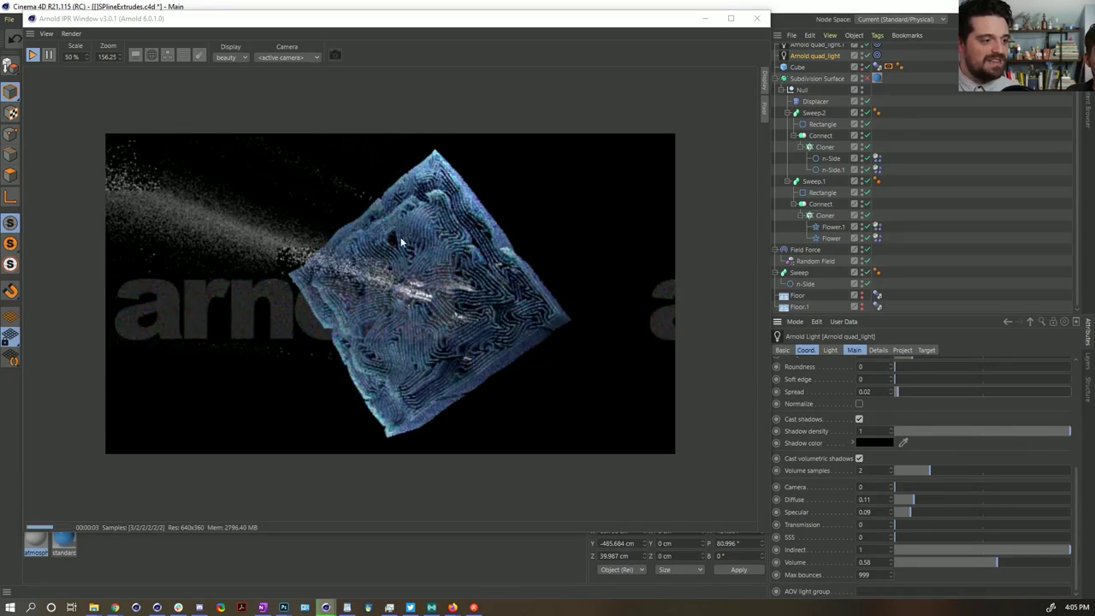
{"action": "left_click", "coordinate": [426, 299]}
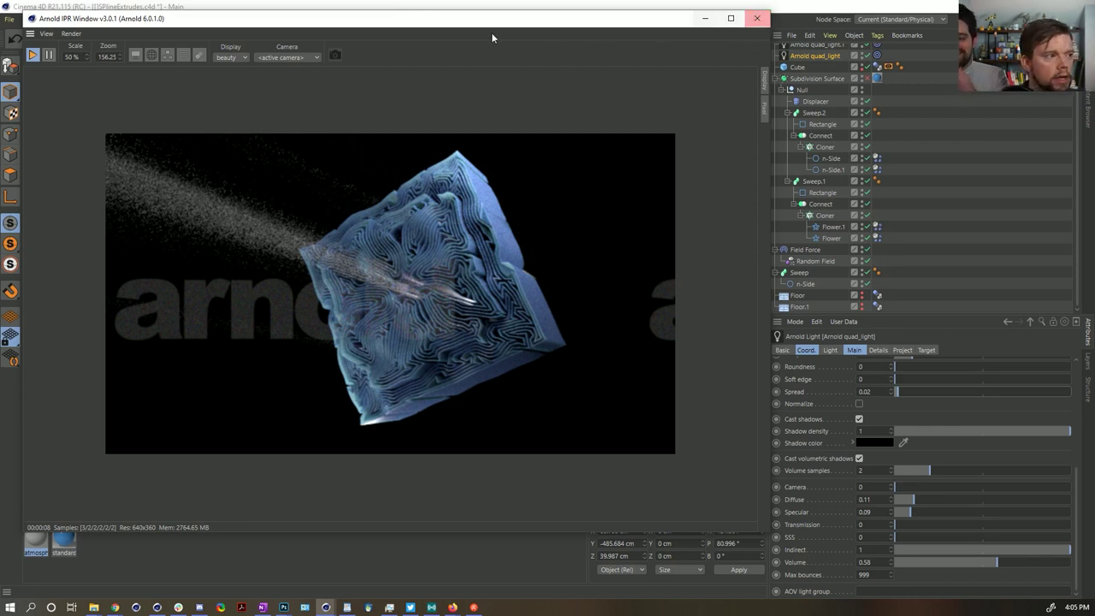
Close the Arnold IPR window and save incrementally as SplineExtrudes_0001.c4d
{"action": "left_click", "coordinate": [753, 17]}
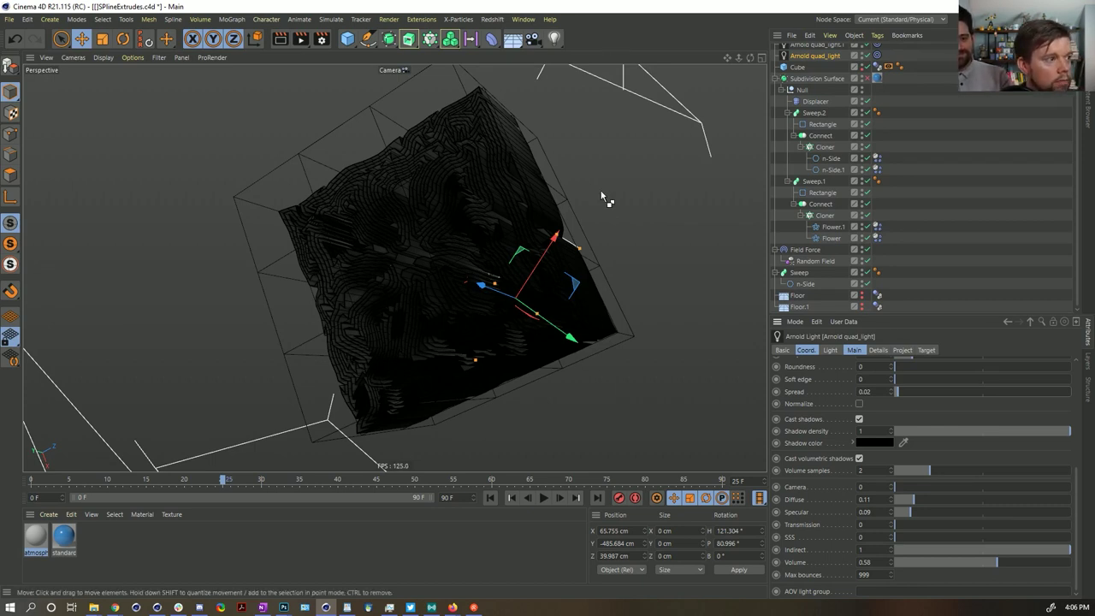
{"action": "left_click", "coordinate": [8, 19]}
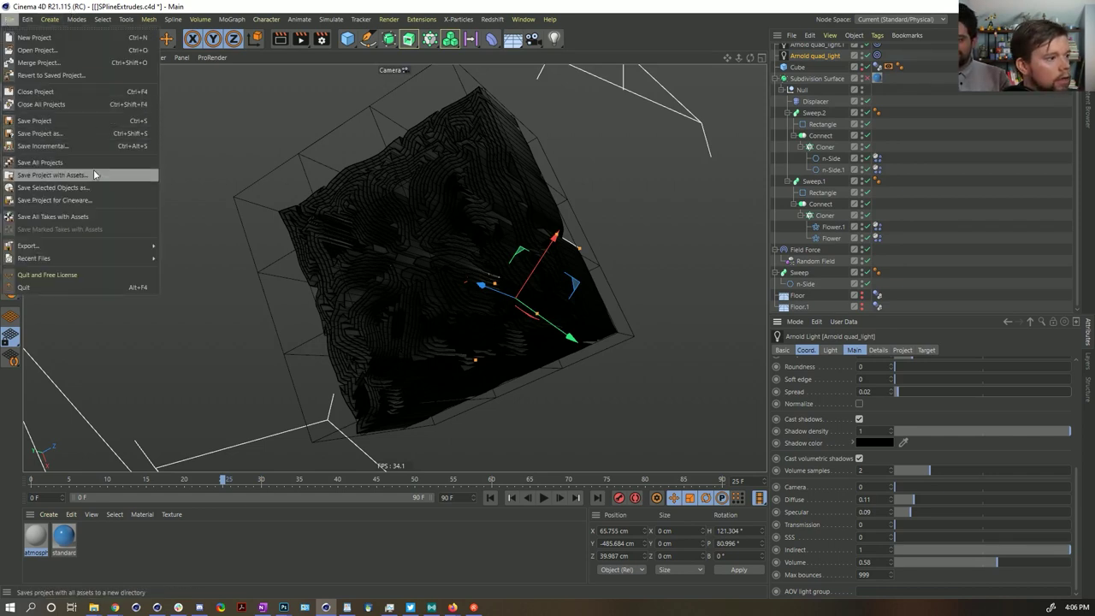
{"action": "left_click", "coordinate": [85, 145]}
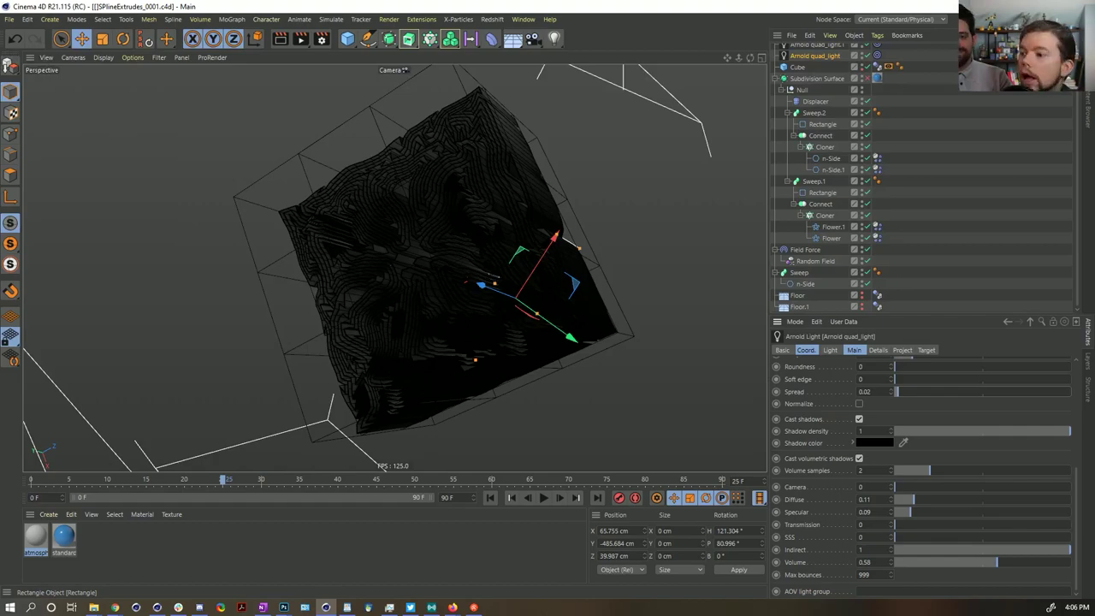